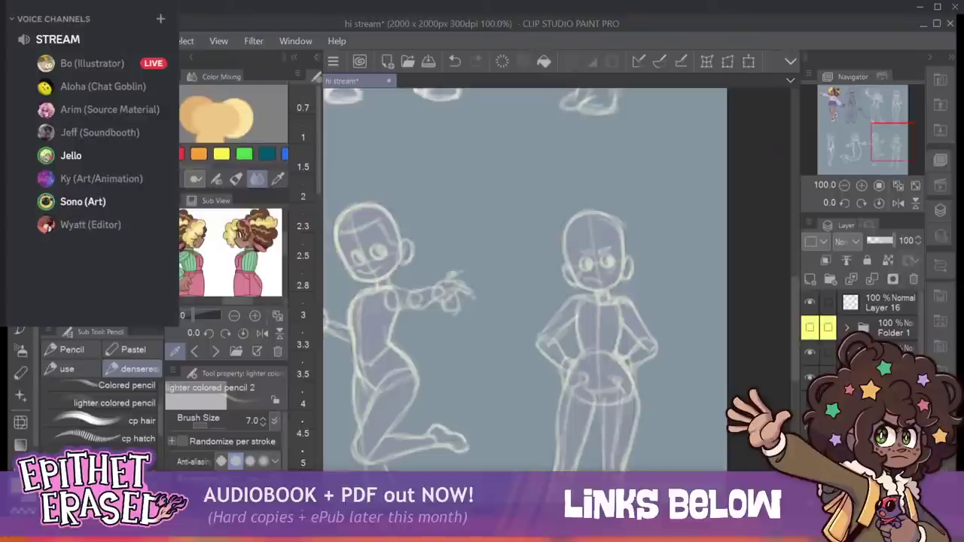
Bring the sword-holding pirate sketch into view and select the layer for its flat colours.
mouse_move(893, 142)
left_mouse_down()
mouse_move(866, 97)
mouse_move(858, 104)
left_mouse_up()
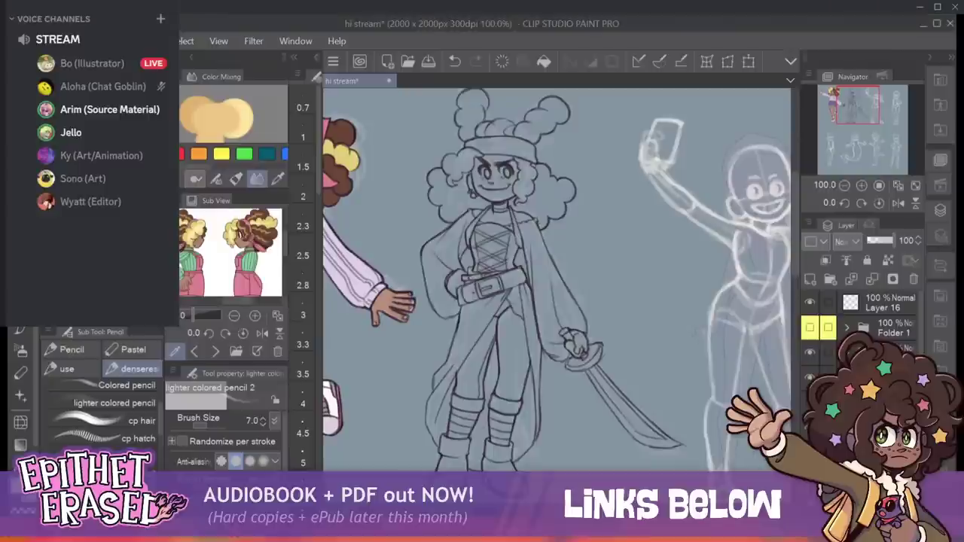
key("ctrl+z")
key("ctrl+y")
left_click(900, 348)
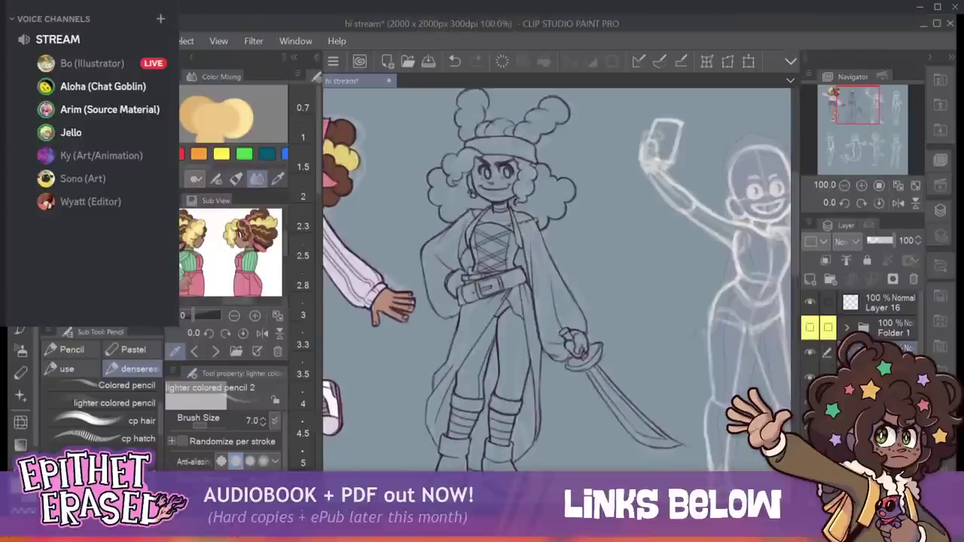
left_click(897, 377)
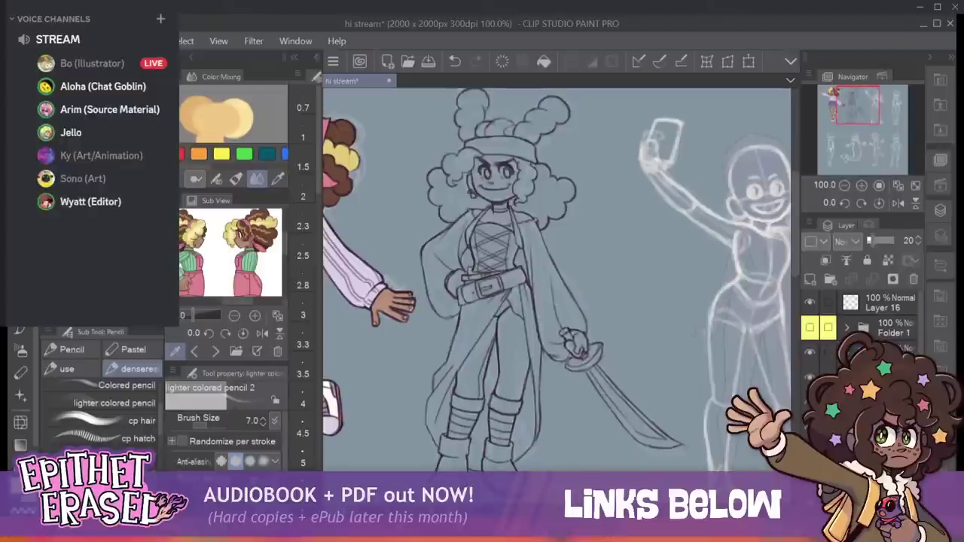
left_click_drag(482, 294, 537, 294)
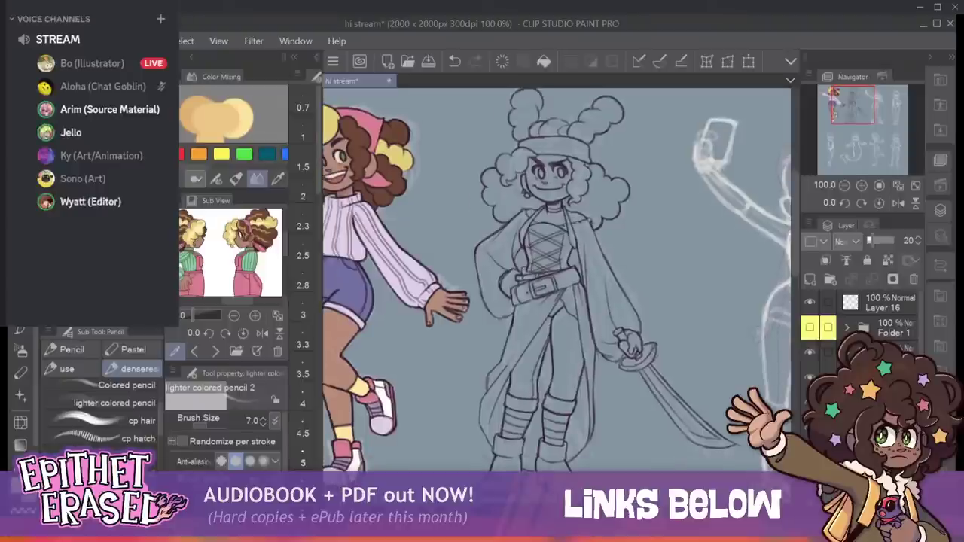
left_click(892, 403)
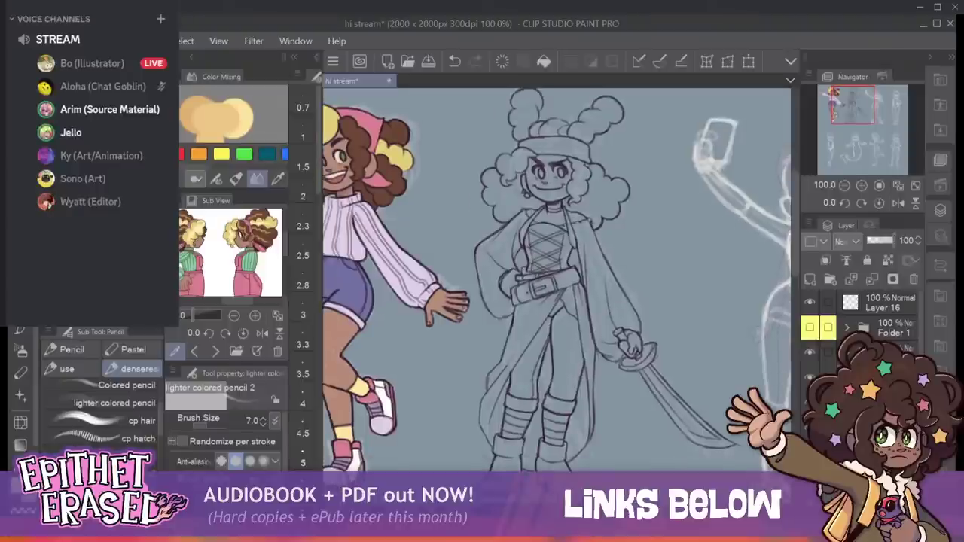
key("ctrl+v")
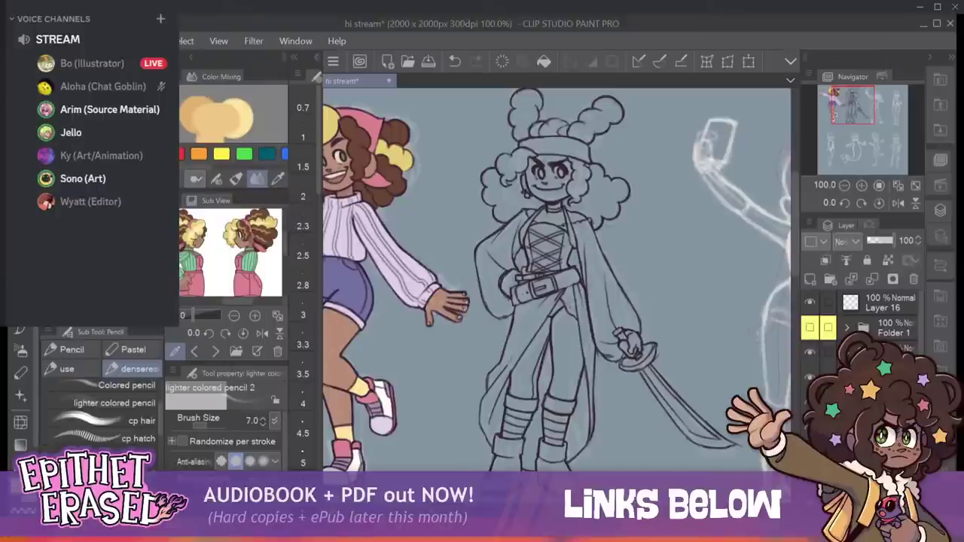
Fill the whole pirate silhouette with the reference's brown skin tone using the 隙間無く囲って塗るツール 参照 enclose-and-fill sub tool.
left_click(240, 250)
scroll(230, 251, "down", 3)
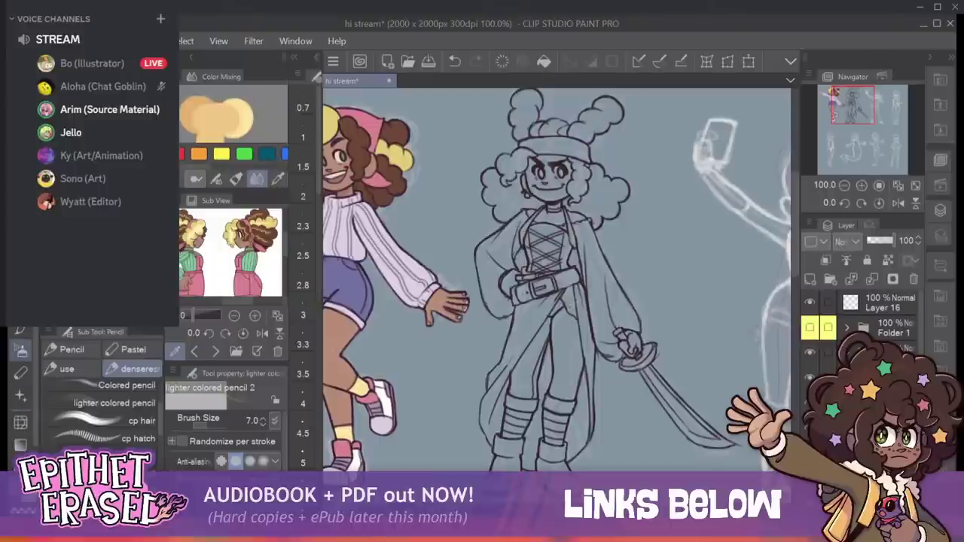
left_click(20, 423)
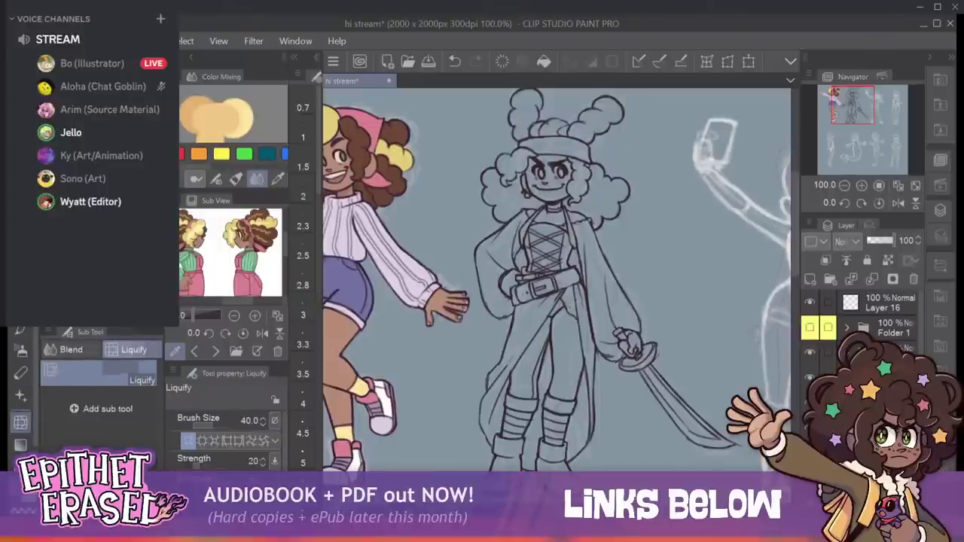
key("g")
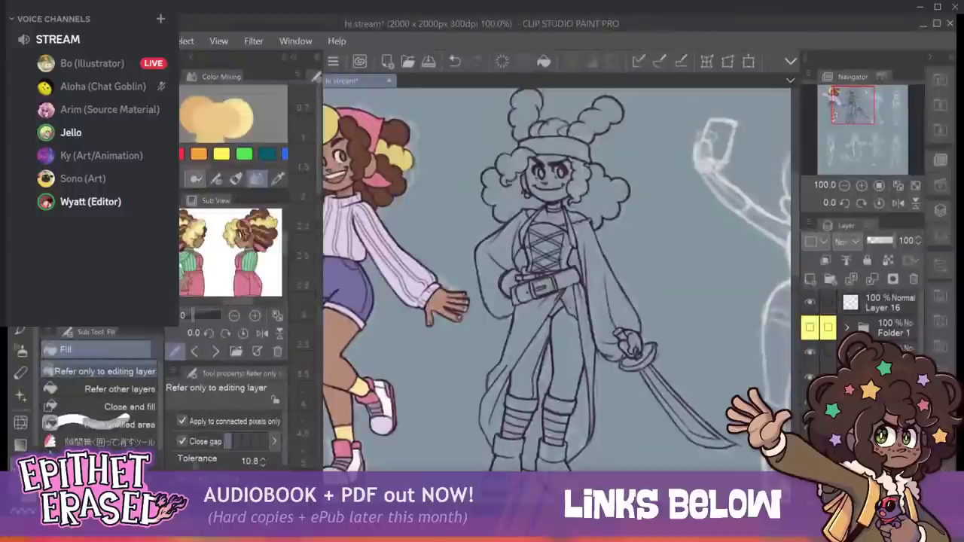
left_click_drag(160, 406, 161, 423)
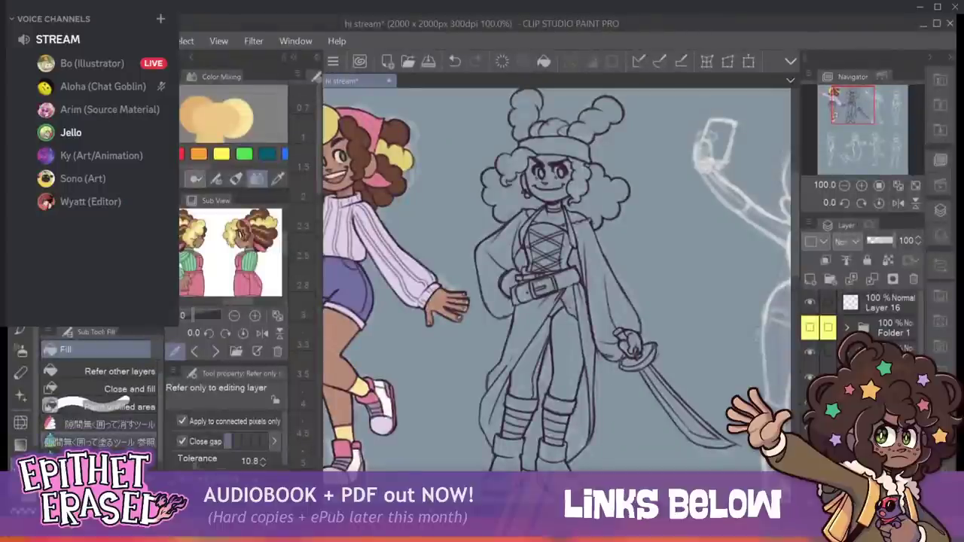
left_click(99, 443)
key("ctrl+minus")
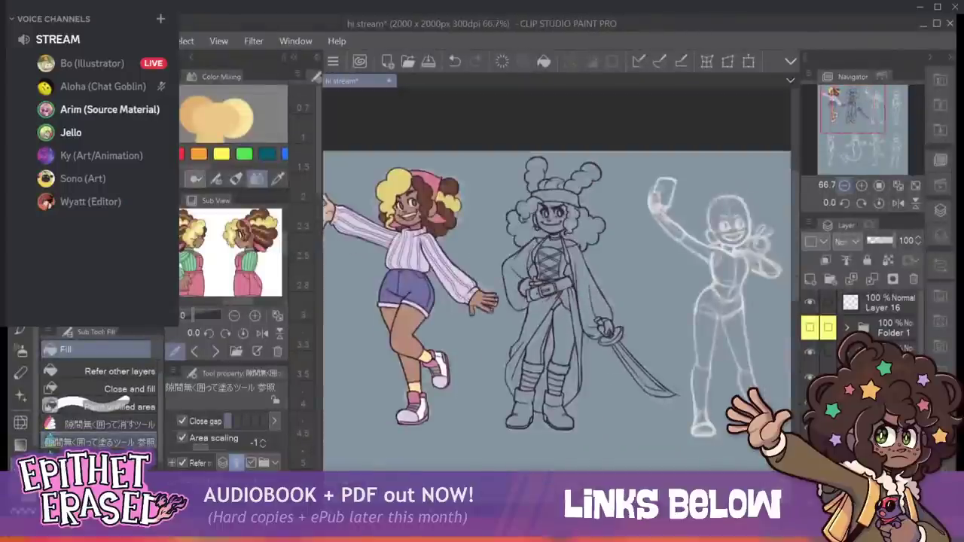
mouse_move(494, 162)
left_mouse_down()
mouse_move(482, 429)
mouse_move(602, 461)
mouse_move(686, 433)
mouse_move(637, 294)
mouse_move(614, 162)
mouse_move(557, 143)
left_mouse_up()
left_click(861, 185)
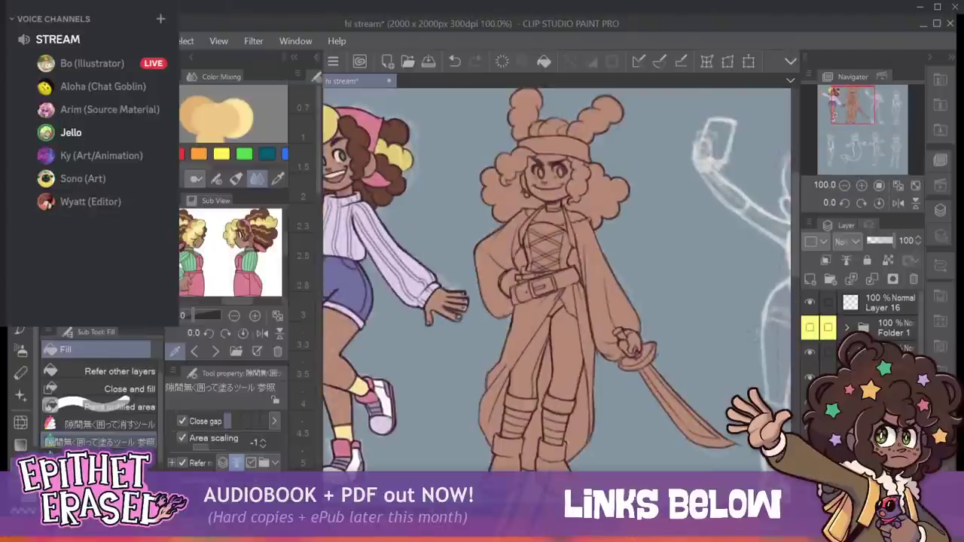
Switch to the Pencil tool and choose the dense colored pencil 2 brush.
key("p")
scroll(101, 414, "up", 4)
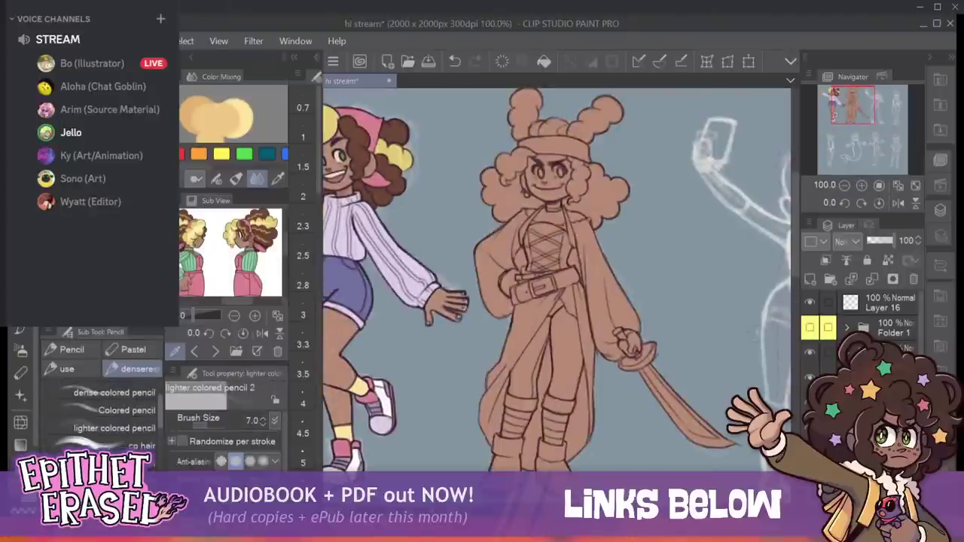
scroll(102, 414, "down", 4)
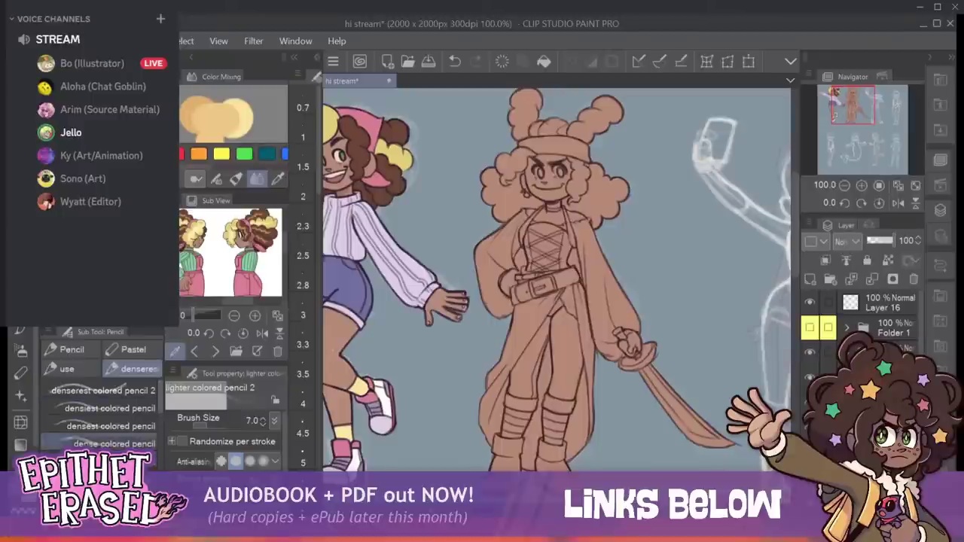
scroll(101, 429, "down", 3)
scroll(102, 429, "up", 4)
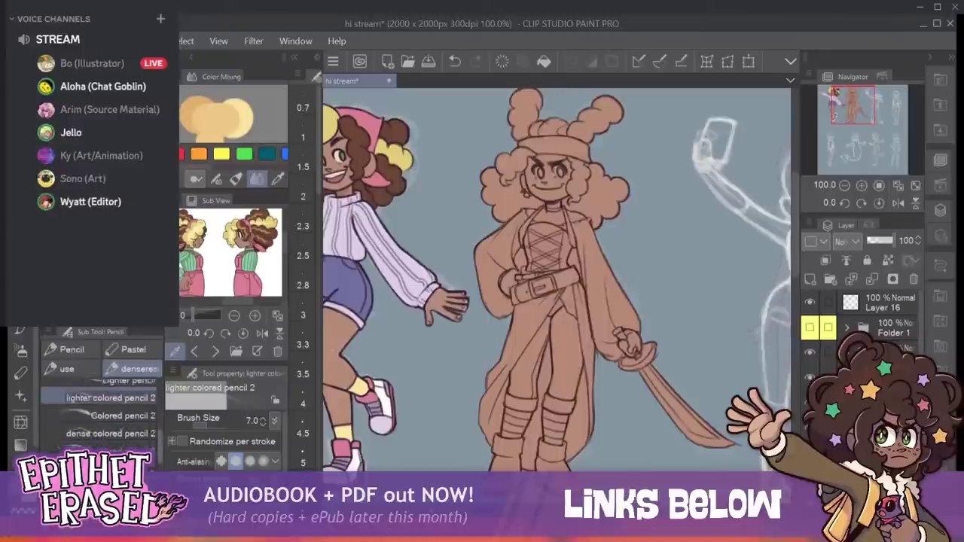
scroll(102, 429, "down", 2)
left_click(111, 445)
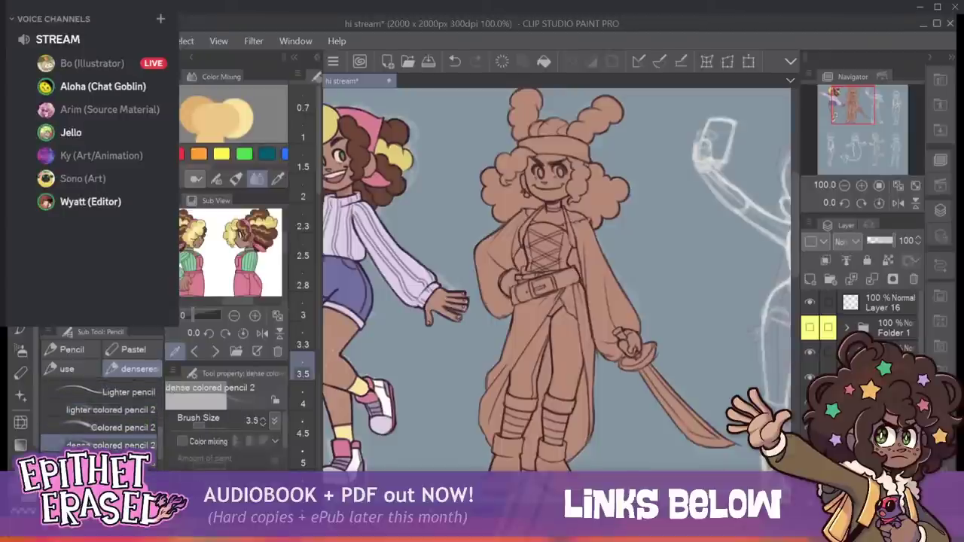
Lock the transparent pixels of the pirate's flat-colour layer and enlarge the brush to size 7.5.
left_click(888, 261)
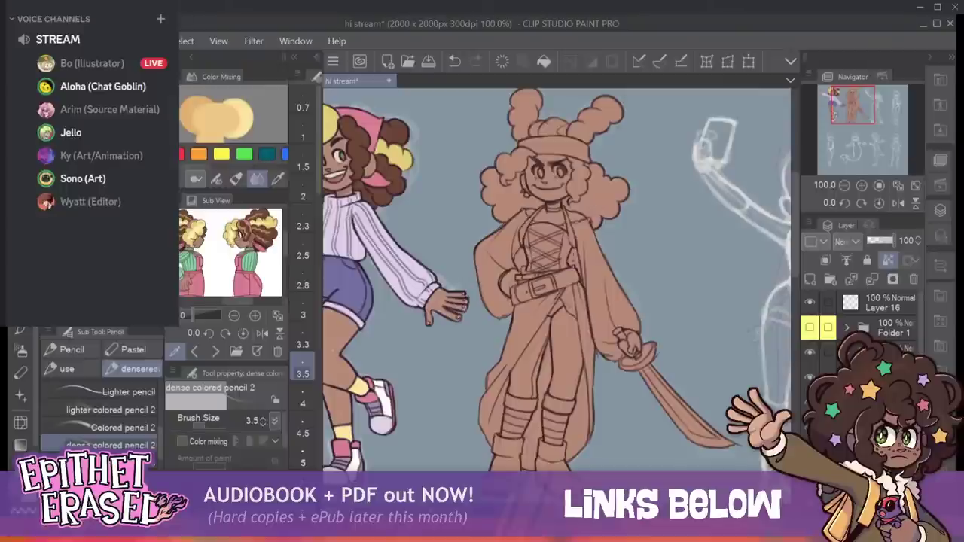
key("]")
key("]")
key("]")
key("]")
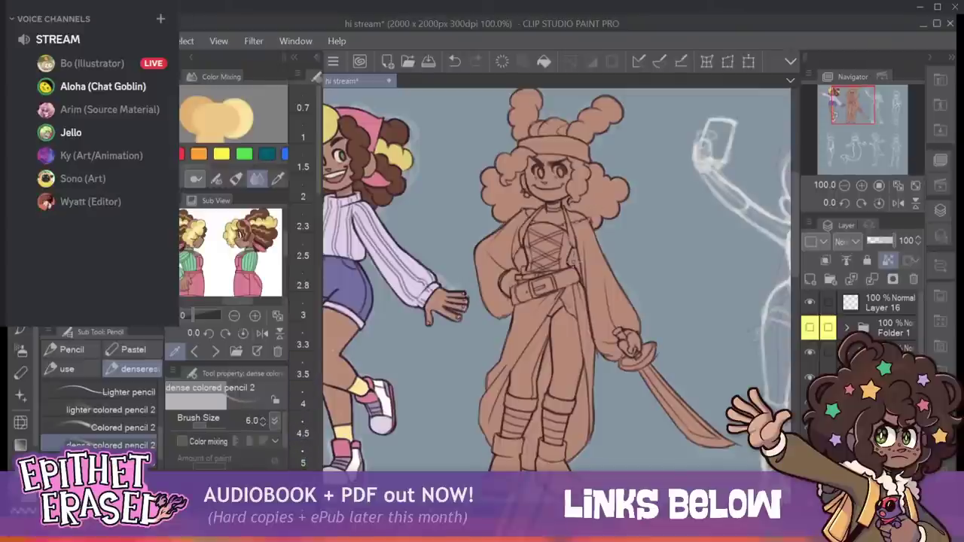
key("bracketright")
key("bracketright")
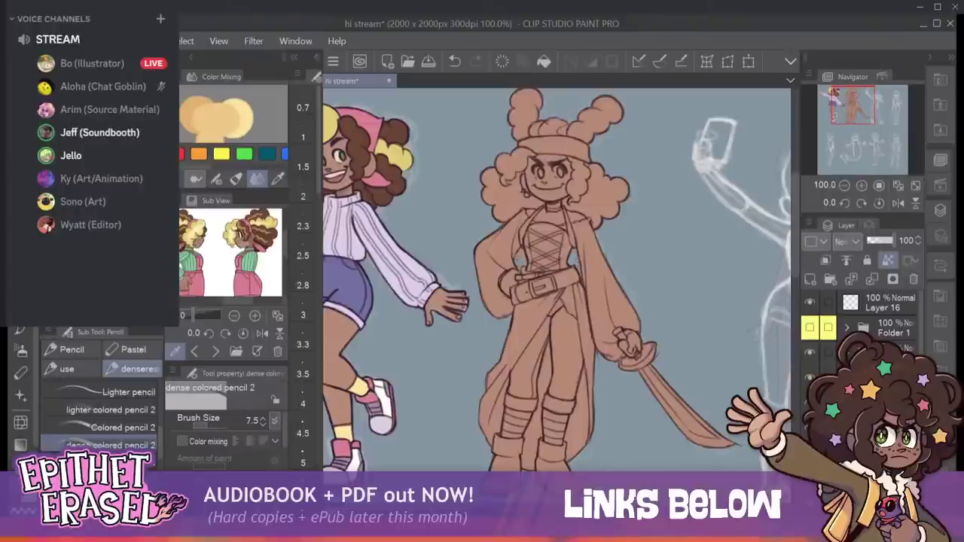
right_click(87, 137)
left_click_drag(154, 135, 178, 136)
key("Escape")
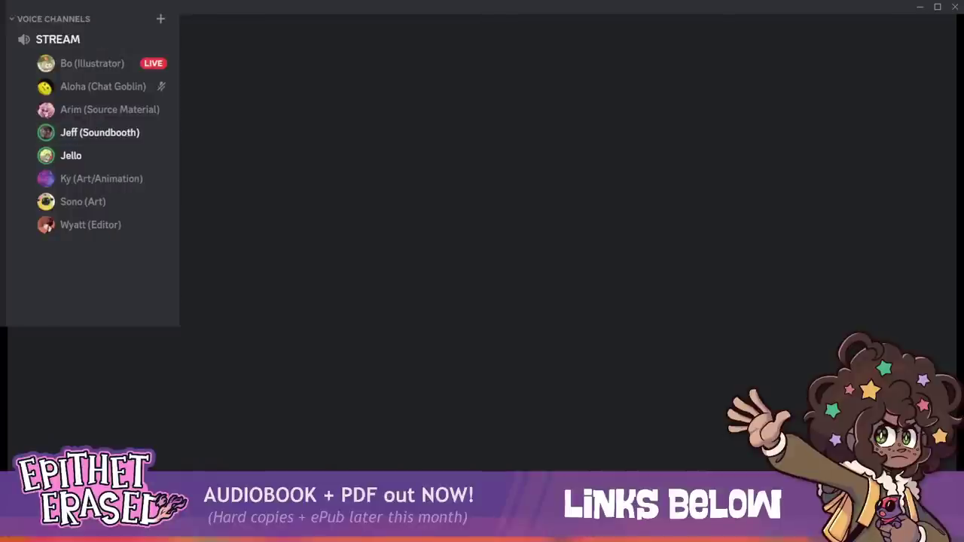
key("shift+grave")
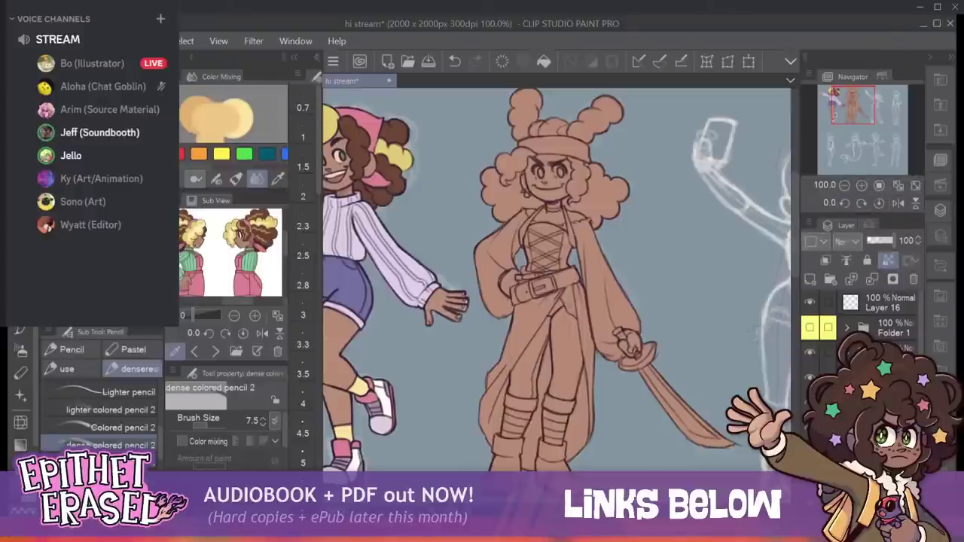
Switch to the densest colored pencil 6 brush at size 14 and undo the last strokes on the pirate.
scroll(240, 253, "up", 3)
scroll(240, 253, "down", 3)
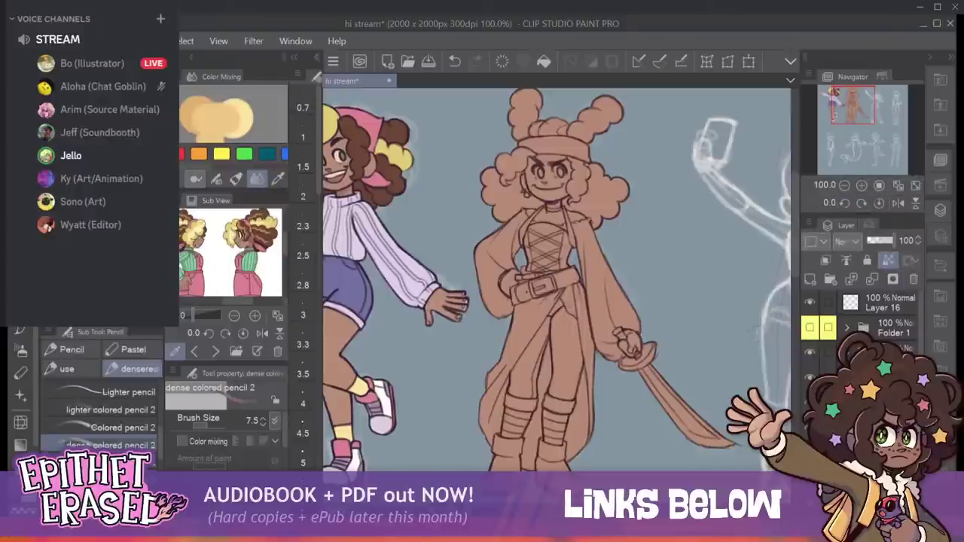
left_click(112, 462)
key("bracketright")
key("bracketright")
key("bracketright")
key("bracketright")
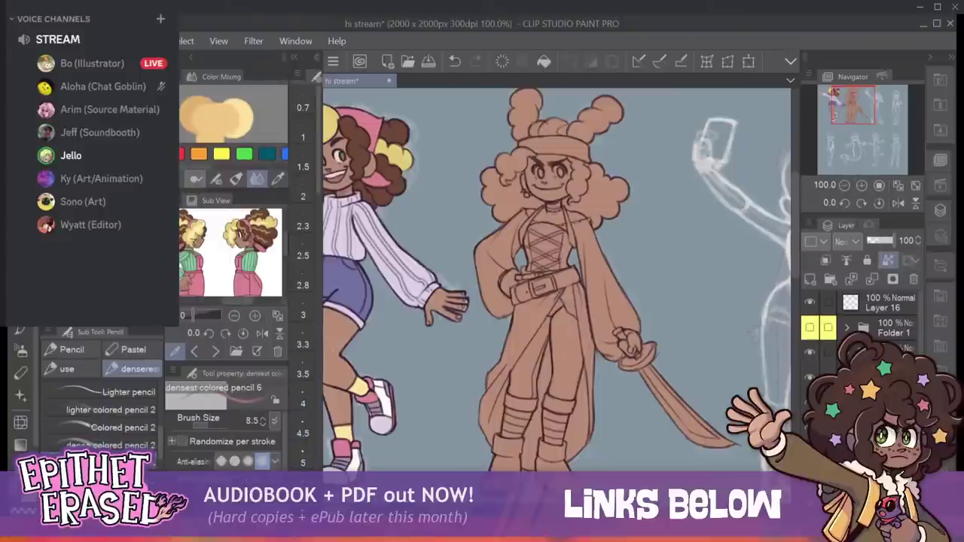
key("bracketright")
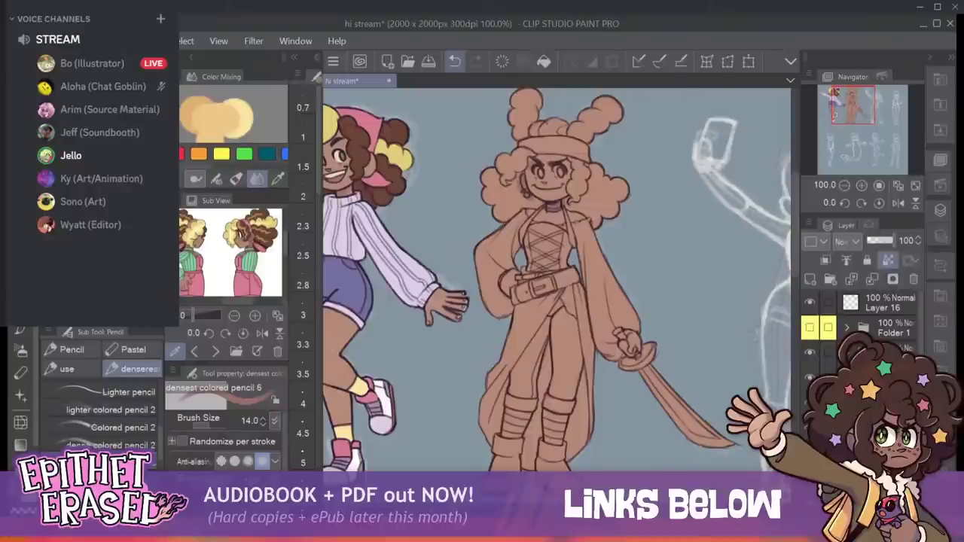
left_click(455, 62)
left_click(455, 61)
Sample the neighbouring girl's dark brown hair and paint the hair mass beside the pirate's raised-hip arm with the brush enlarged to 40.
left_click(398, 187, "alt")
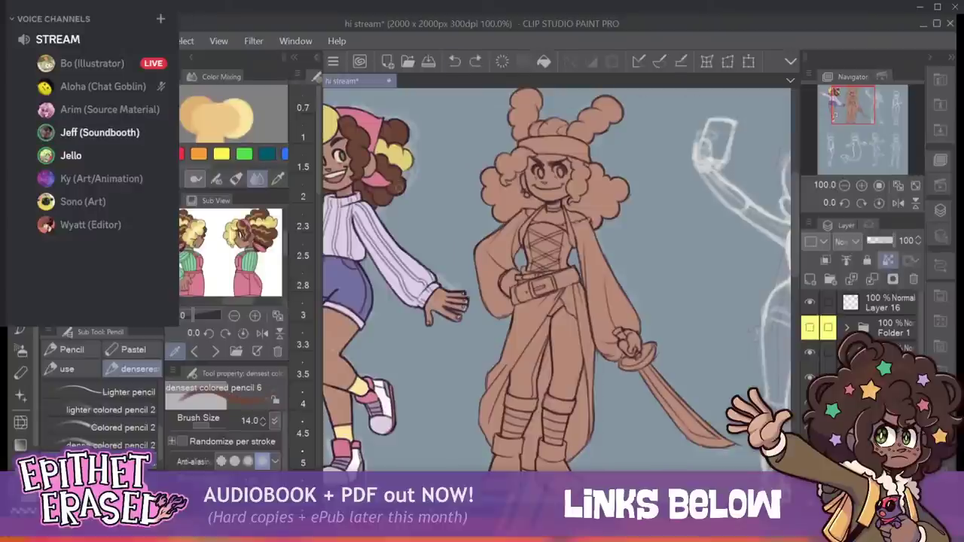
key("bracketright")
key("bracketright")
key("bracketright")
key("bracketright")
key("bracketright")
key("bracketright")
mouse_move(503, 159)
left_mouse_down()
mouse_move(485, 176)
mouse_move(496, 207)
mouse_move(493, 173)
mouse_move(519, 218)
mouse_move(504, 170)
mouse_move(519, 219)
mouse_move(528, 188)
left_mouse_up()
key("bracketright")
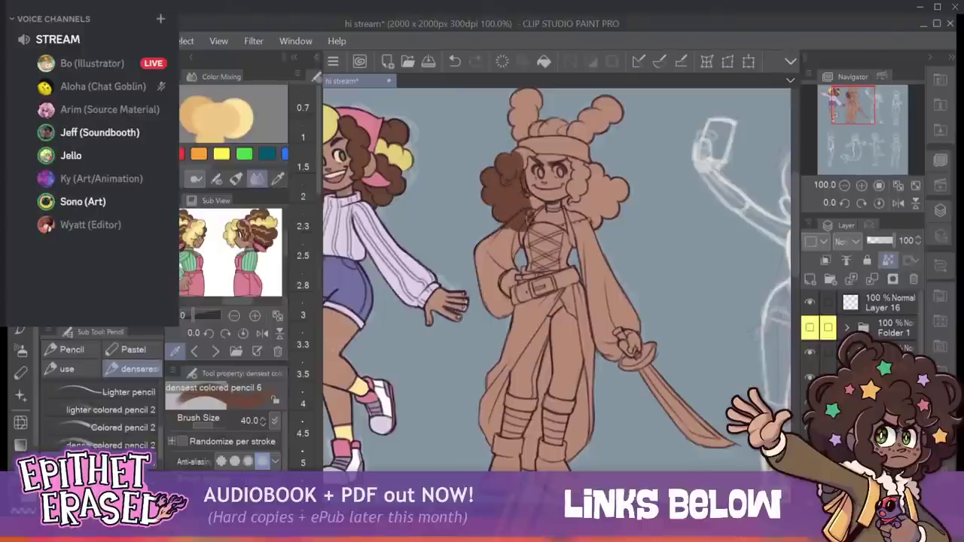
Paint the rest of the pirate's loose curls and the hair above the headband dark brown at brush size 40.
mouse_move(528, 222)
left_mouse_down()
mouse_move(546, 201)
mouse_move(548, 217)
mouse_move(592, 220)
mouse_move(592, 192)
mouse_move(602, 226)
left_mouse_up()
mouse_move(584, 189)
left_mouse_down()
mouse_move(606, 234)
mouse_move(623, 218)
mouse_move(624, 171)
mouse_move(618, 196)
mouse_move(633, 220)
left_mouse_up()
mouse_move(599, 174)
left_mouse_down()
mouse_move(582, 151)
mouse_move(592, 194)
left_mouse_up()
mouse_move(581, 154)
left_mouse_down()
mouse_move(589, 186)
mouse_move(579, 183)
mouse_move(578, 197)
mouse_move(589, 180)
left_mouse_up()
left_click_drag(521, 138, 577, 139)
mouse_move(584, 190)
left_mouse_down()
mouse_move(571, 241)
mouse_move(563, 225)
left_mouse_up()
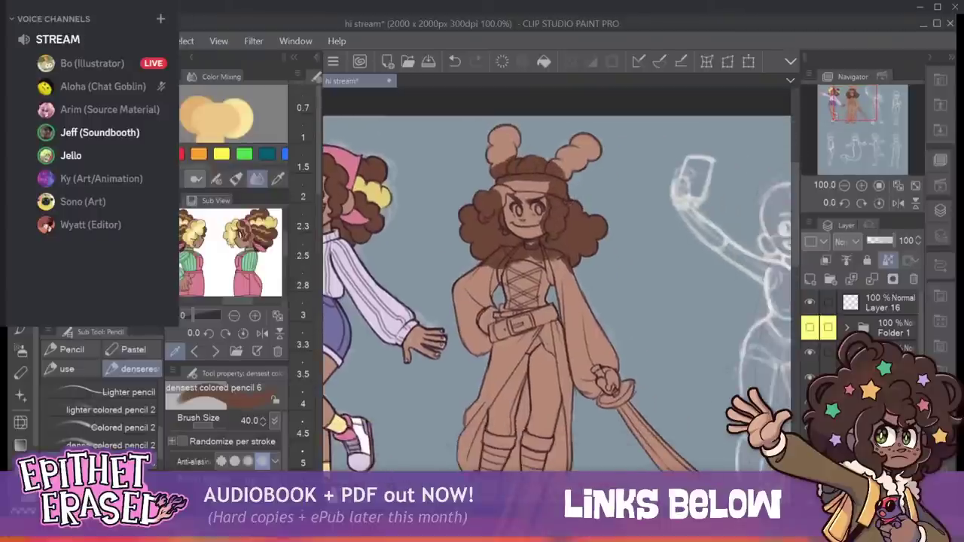
Sample the blond yellow from the reference character's hair and switch to the dense colored pencil 2 brush.
left_click(862, 185)
left_click_drag(864, 135, 856, 95)
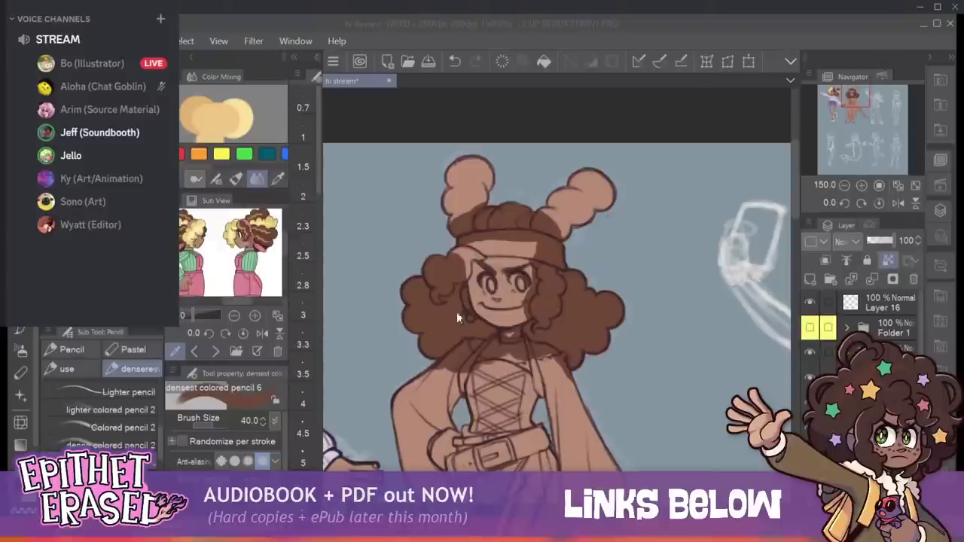
left_click(187, 239)
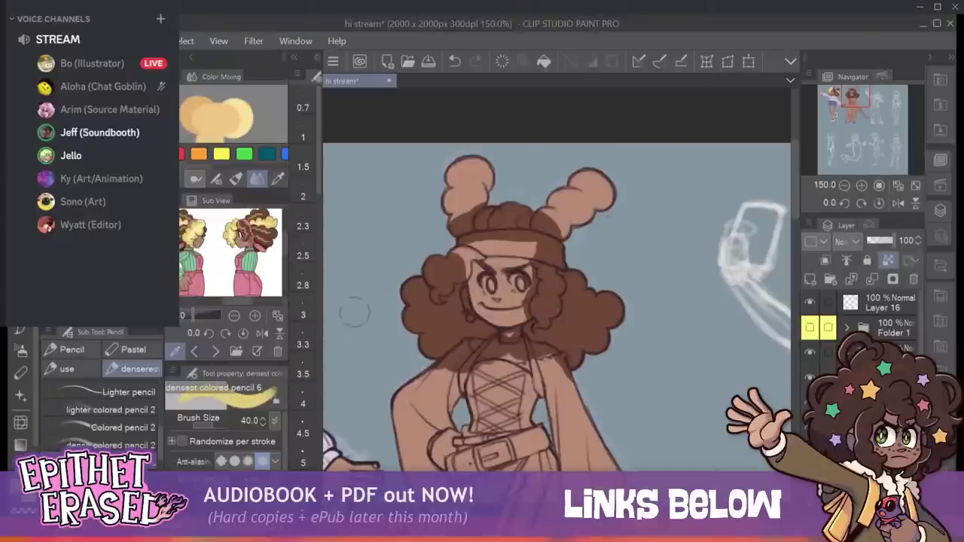
left_click(121, 445)
key("bracketright")
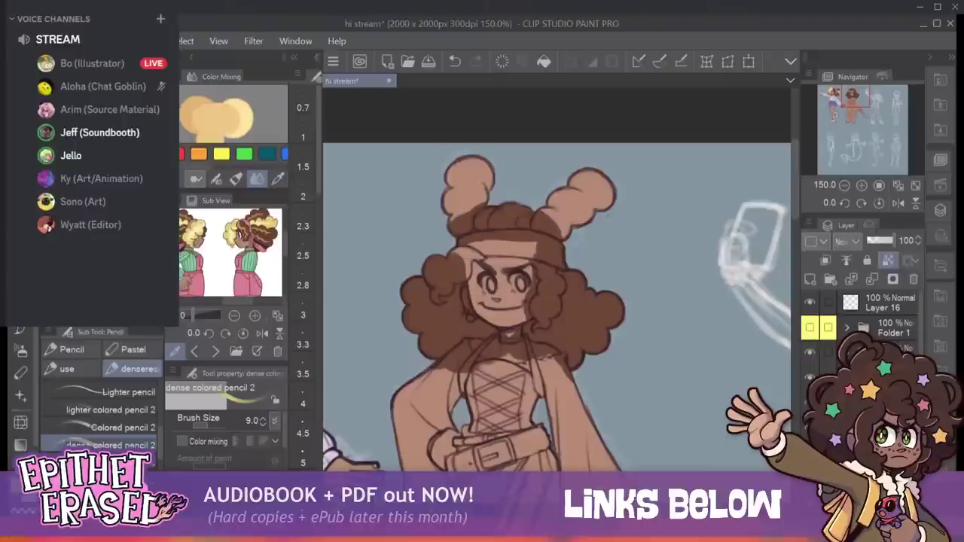
scroll(303, 286, "down", 3)
left_click_drag(319, 201, 320, 229)
left_click(303, 405)
Paint both of the pirate's raised hair puffs yellow, enlarging the brush to size 14.
left_click_drag(455, 225, 452, 167)
key("bracketright")
key("bracketright")
key("bracketright")
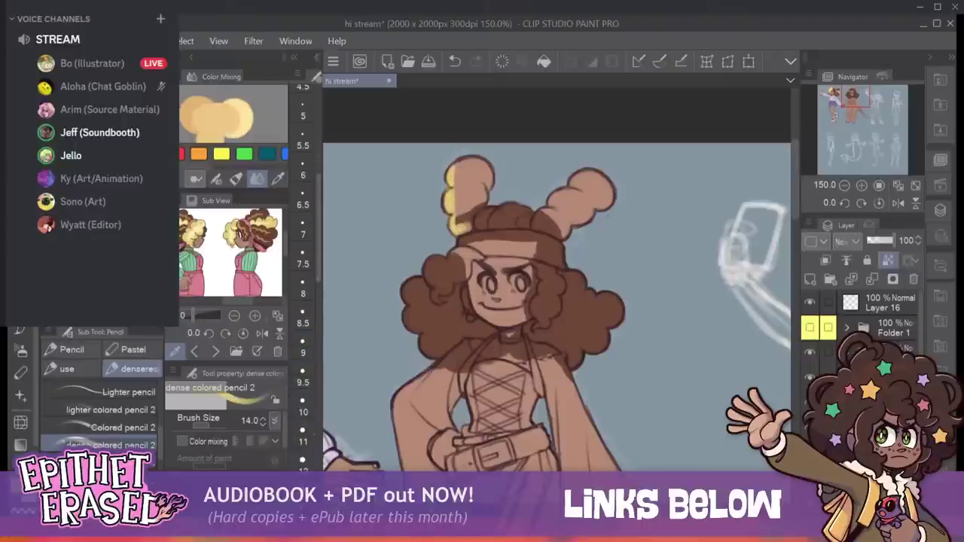
mouse_move(461, 230)
left_mouse_down()
mouse_move(486, 197)
mouse_move(474, 193)
mouse_move(471, 158)
left_mouse_up()
left_click_drag(457, 197, 461, 152)
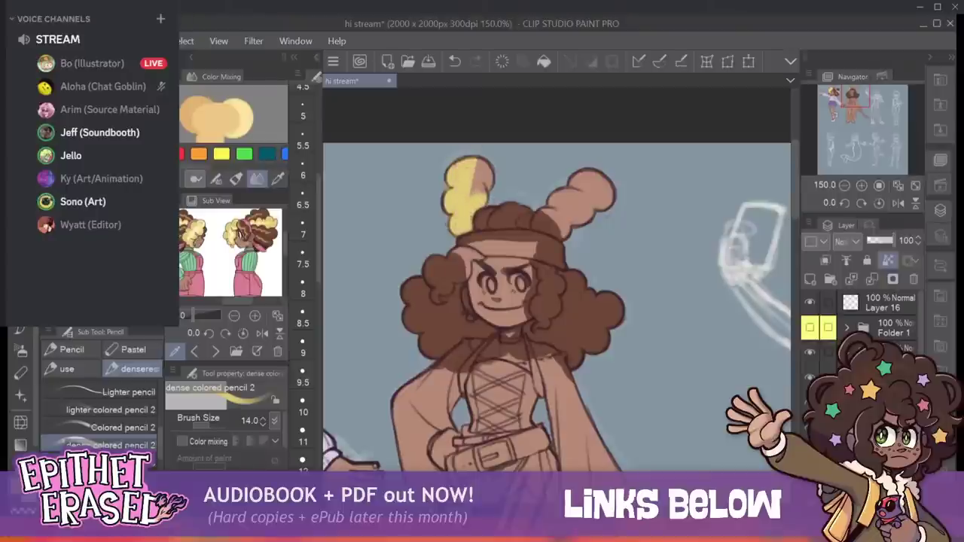
left_click_drag(482, 191, 488, 160)
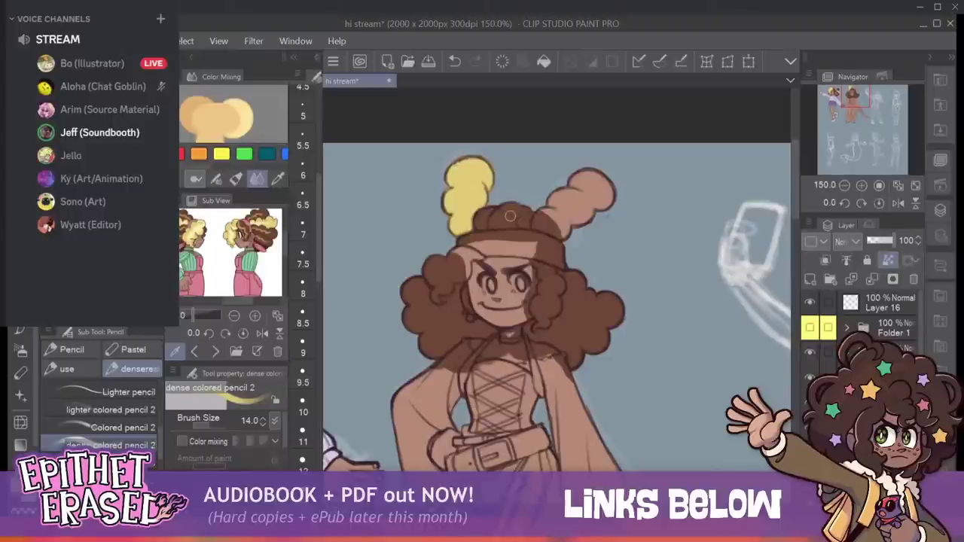
mouse_move(550, 223)
left_mouse_down()
mouse_move(536, 226)
mouse_move(550, 215)
mouse_move(540, 239)
mouse_move(561, 189)
mouse_move(612, 179)
mouse_move(563, 235)
left_mouse_up()
mouse_move(613, 190)
left_mouse_down()
mouse_move(579, 213)
mouse_move(605, 178)
left_mouse_up()
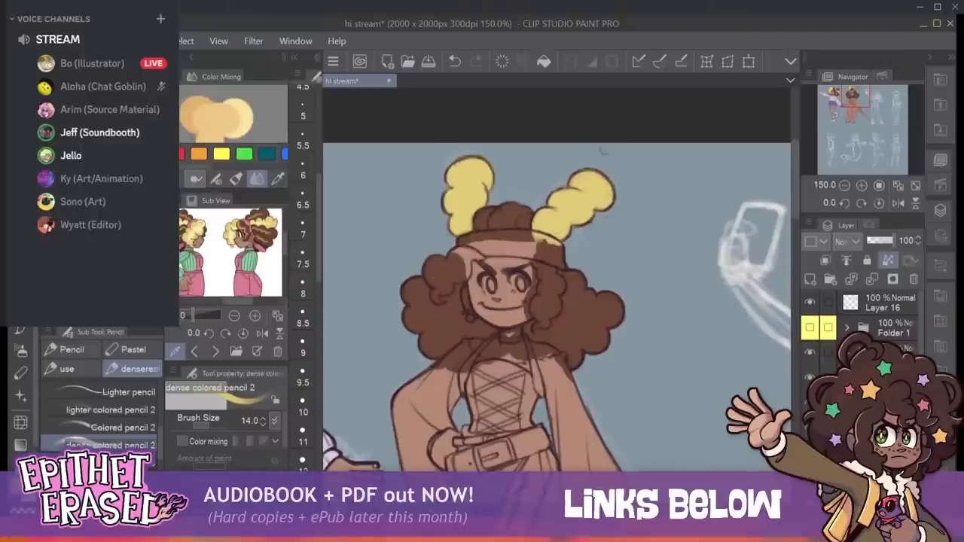
Paint the pirate's front curl beside the forehead yellow with a larger brush, and reduce the brush to size 17.
key("bracketright")
key("bracketright")
key("bracketright")
key("bracketright")
mouse_move(440, 283)
left_mouse_down()
mouse_move(443, 266)
mouse_move(452, 263)
mouse_move(440, 290)
mouse_move(465, 265)
mouse_move(456, 260)
mouse_move(480, 253)
left_mouse_up()
key("bracketleft")
key("bracketleft")
key("bracketleft")
key("bracketleft")
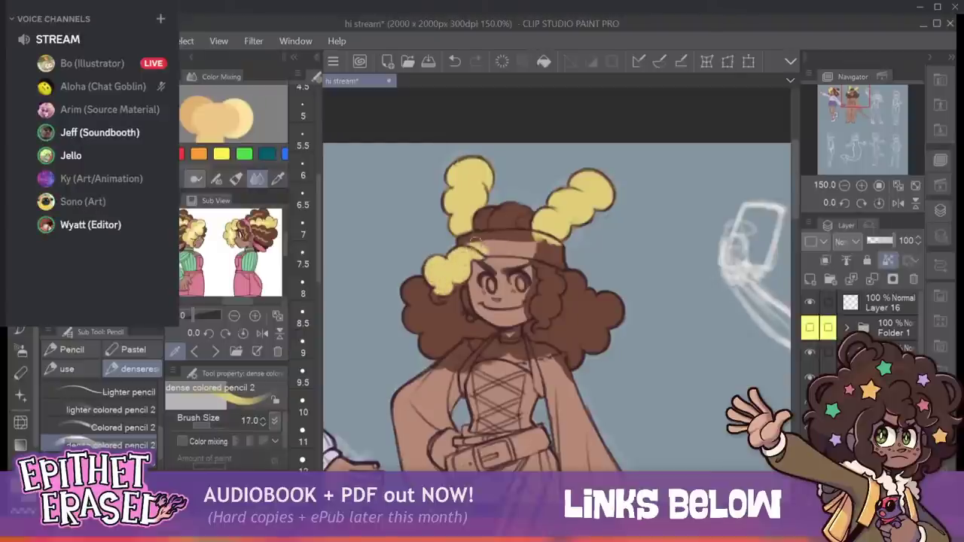
Touch up the edges of the pirate's front curl with a finer brush at size 9.
key("bracketleft")
key("bracketleft")
key("bracketleft")
key("bracketleft")
key("bracketleft")
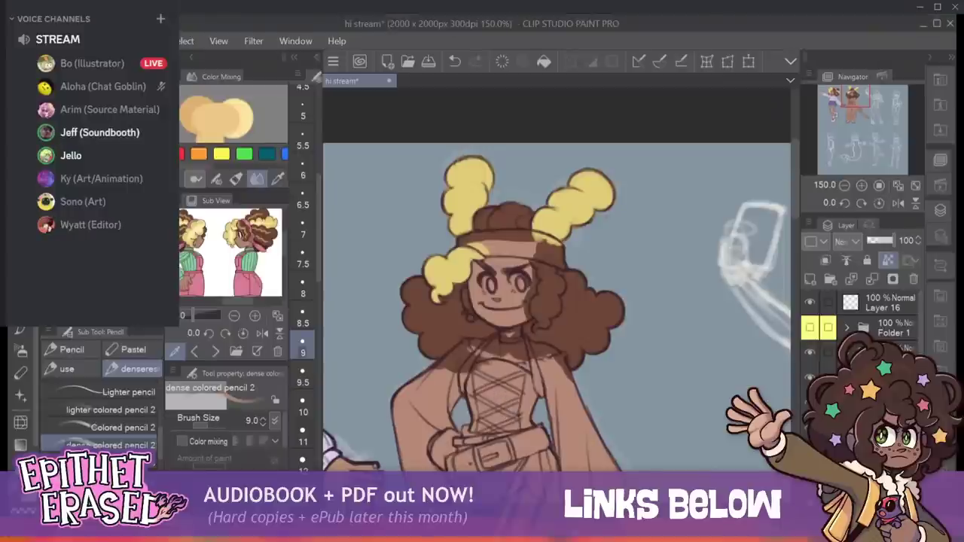
Clean up the skin colour on the pirate's neck and the face edge beside the curls, setting the brush size to 10.
key("bracketright")
key("bracketright")
key("bracketright")
key("bracketright")
key("bracketright")
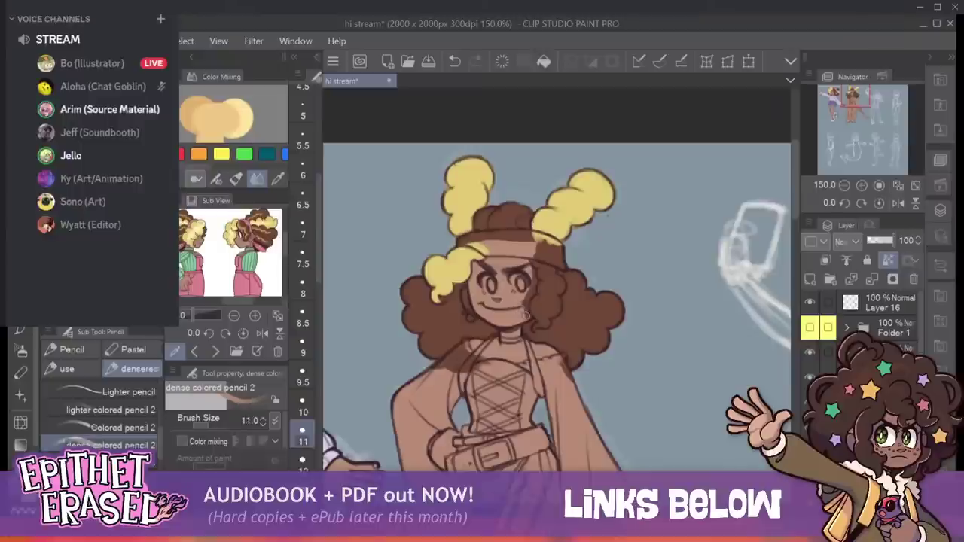
left_click(303, 411)
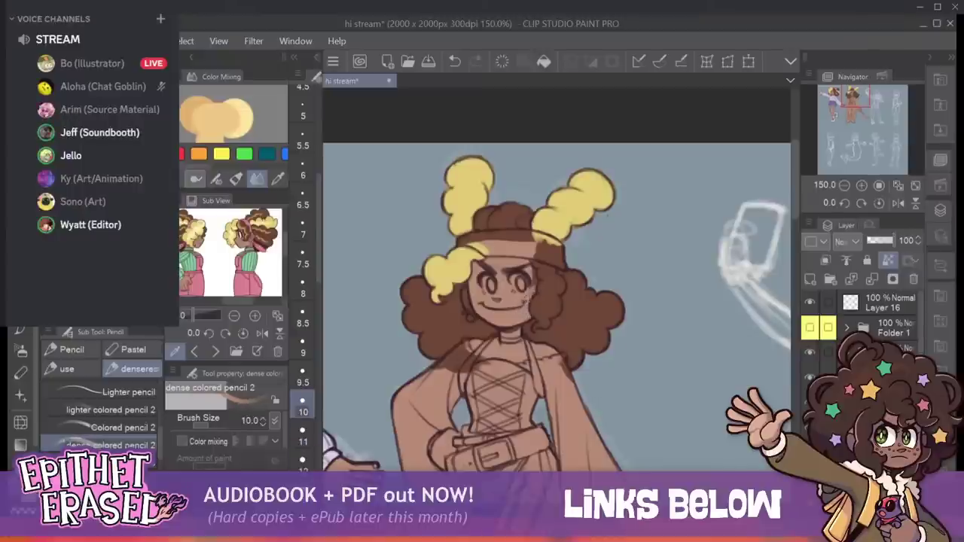
left_click_drag(530, 289, 535, 264)
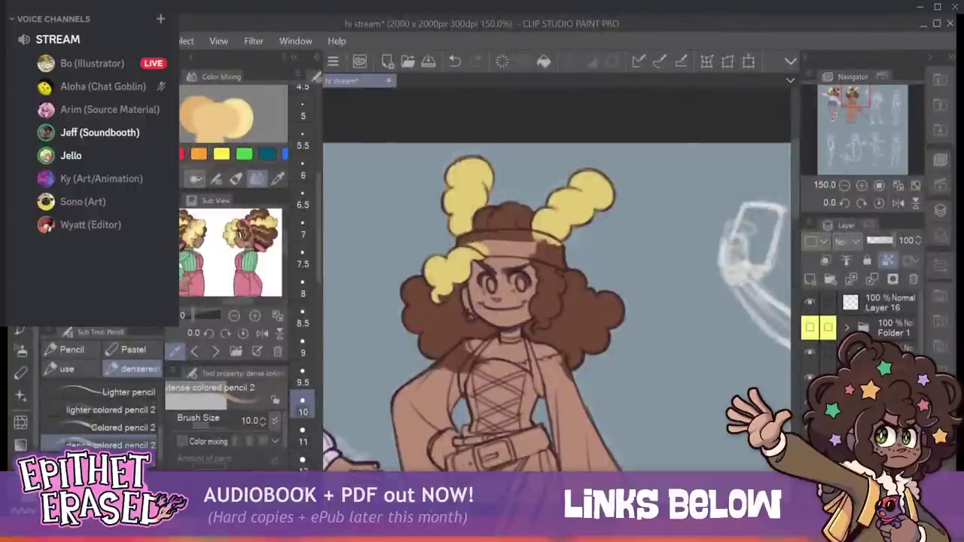
Browse the reference images to the outfit variants sheet, enlarge it and sample the green from the character's green dress.
left_click_drag(557, 301, 534, 263)
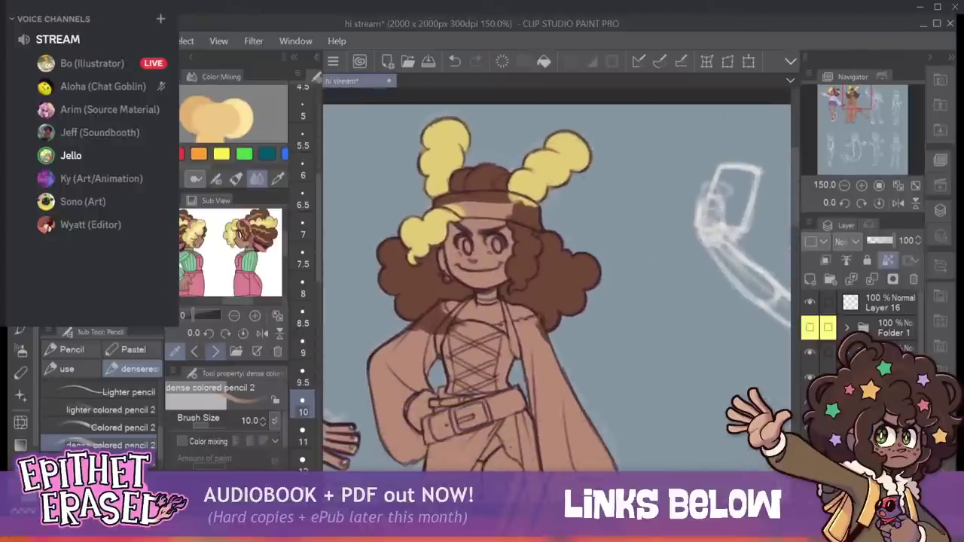
left_click(216, 352)
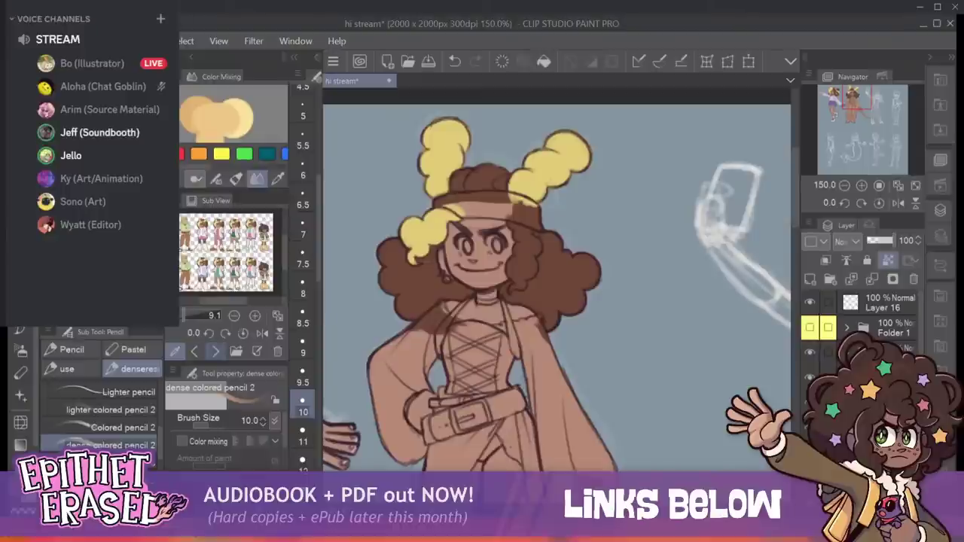
left_click(216, 352)
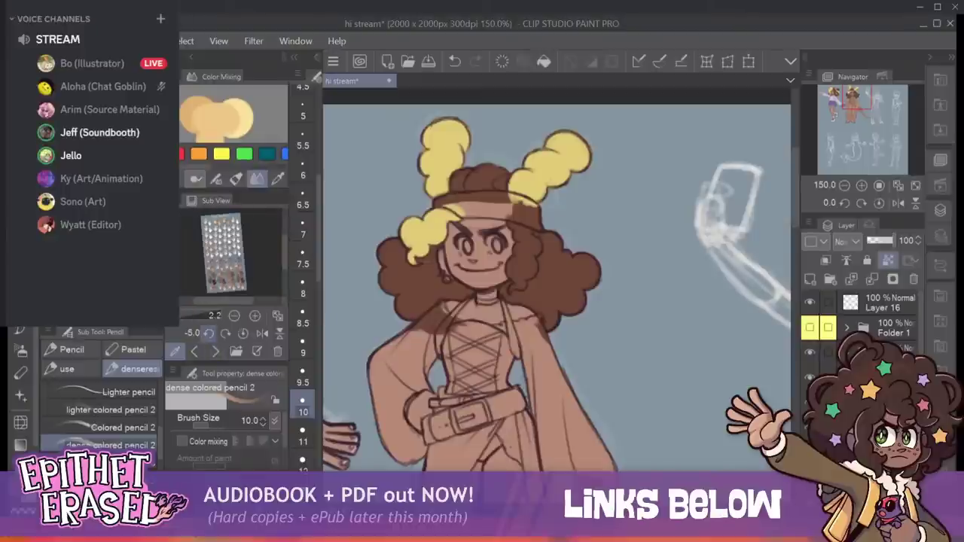
left_click(216, 352)
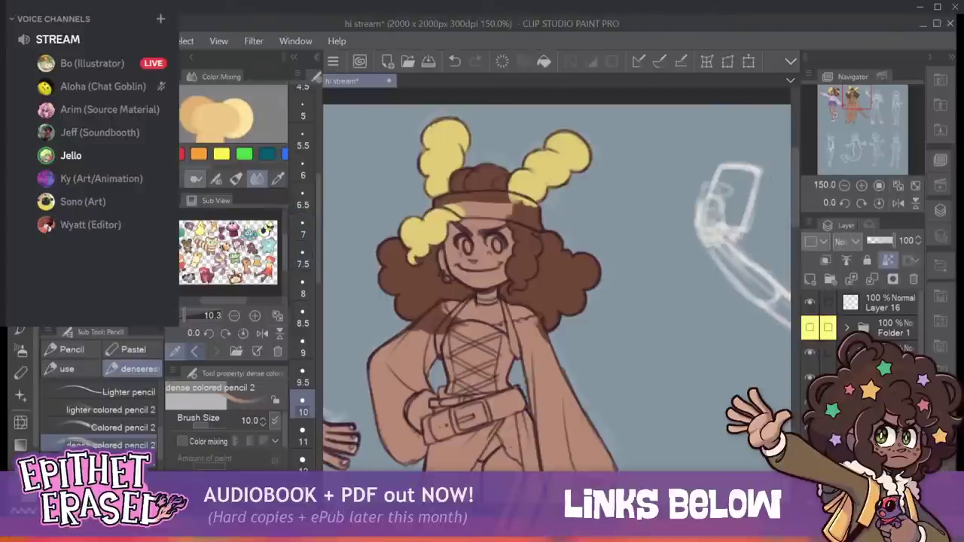
left_click(194, 352)
left_click(194, 352)
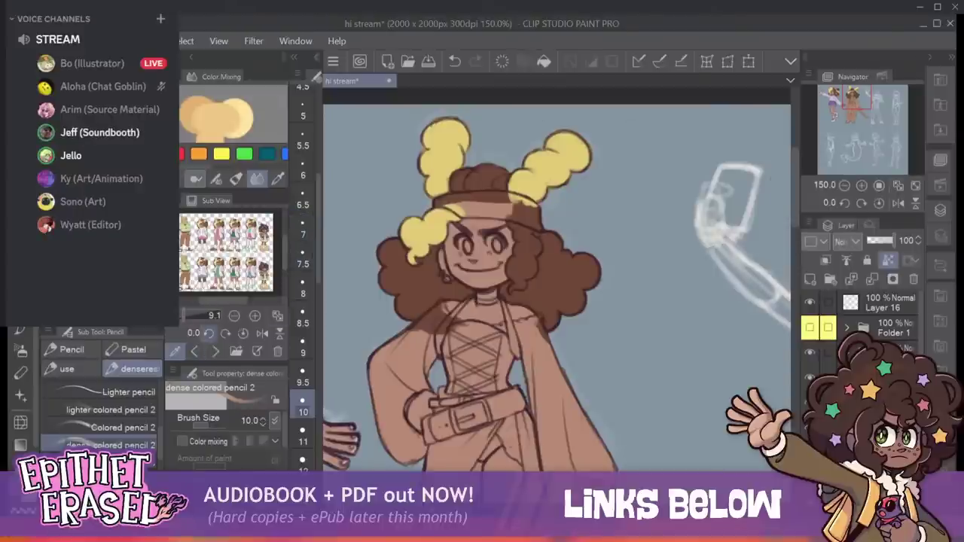
left_click(255, 316)
left_click(254, 316)
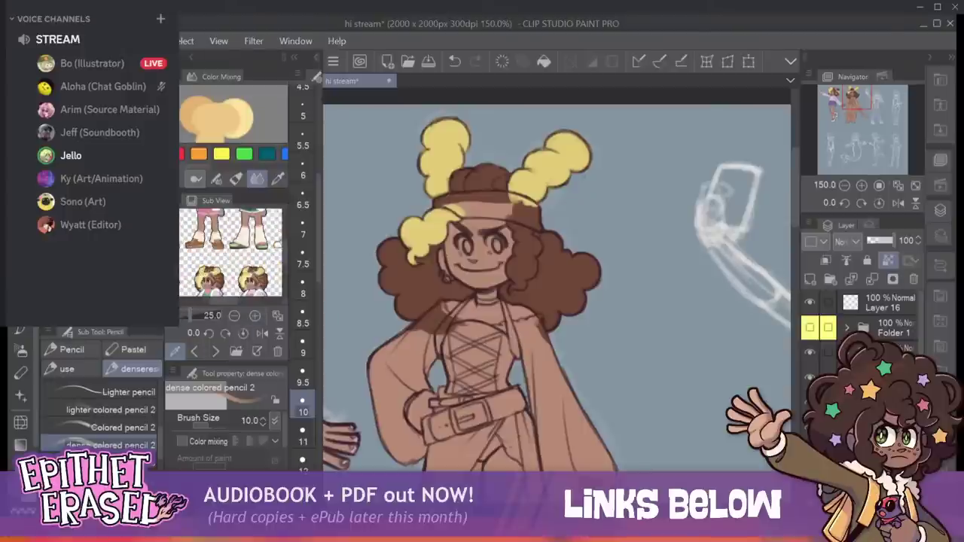
left_click_drag(284, 253, 284, 238)
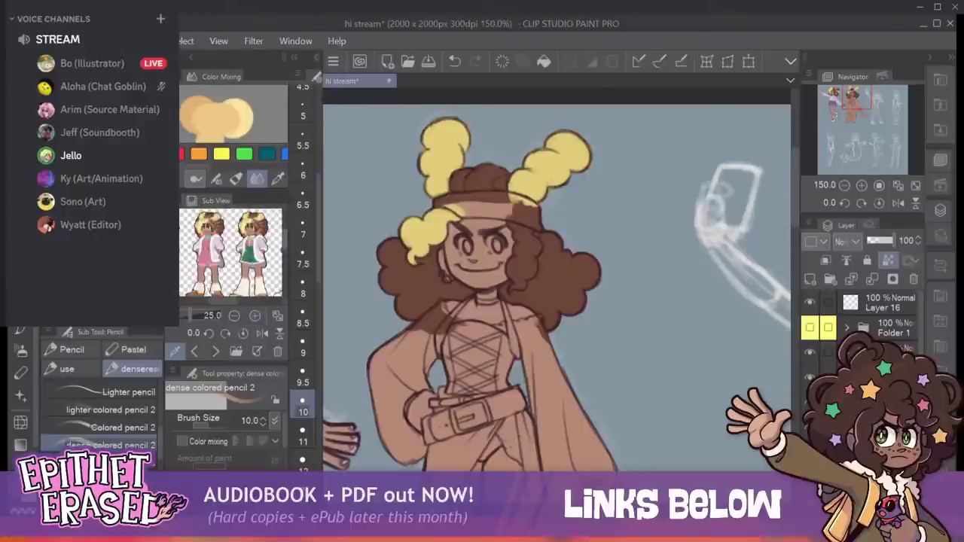
left_click(244, 258)
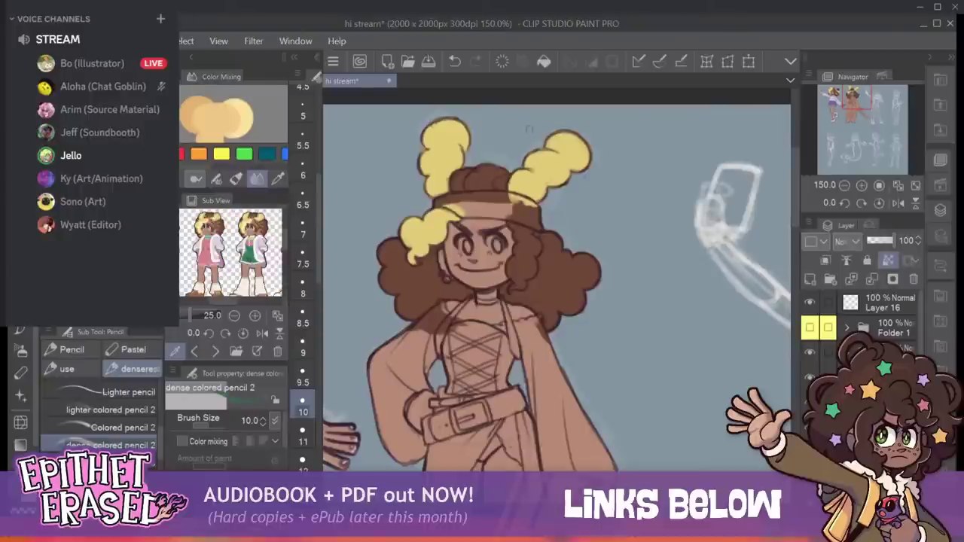
Enlarge the brush to size 13 and sample the dark green from the white creature's collar in another reference image.
key("]")
key("]")
key("]")
left_click_drag(514, 383, 571, 230)
left_click(195, 351)
left_click(195, 351)
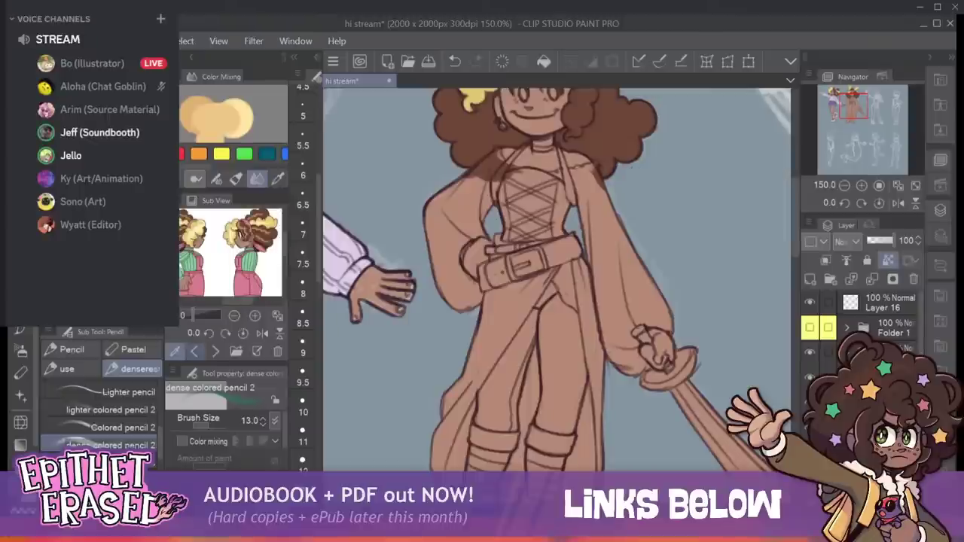
left_click(194, 351)
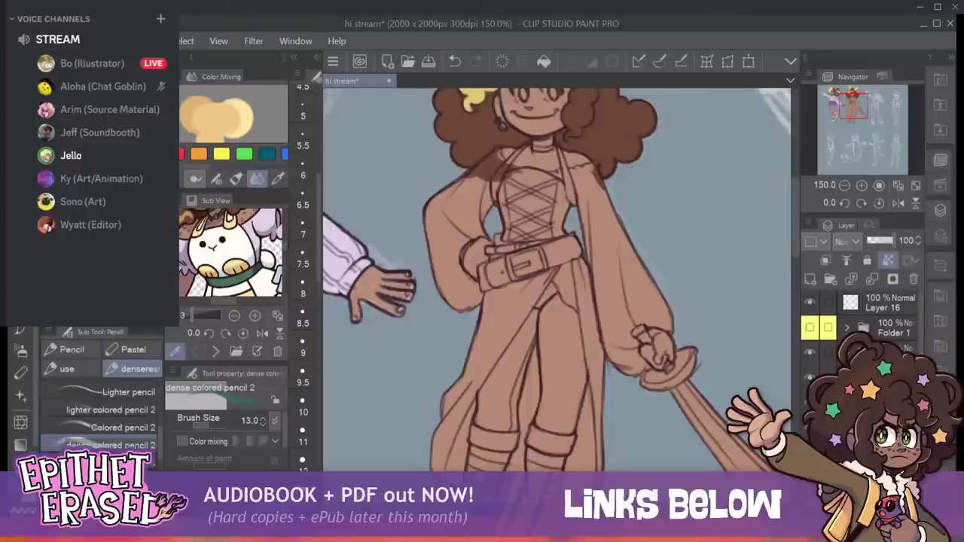
left_click(235, 275)
left_click(253, 267)
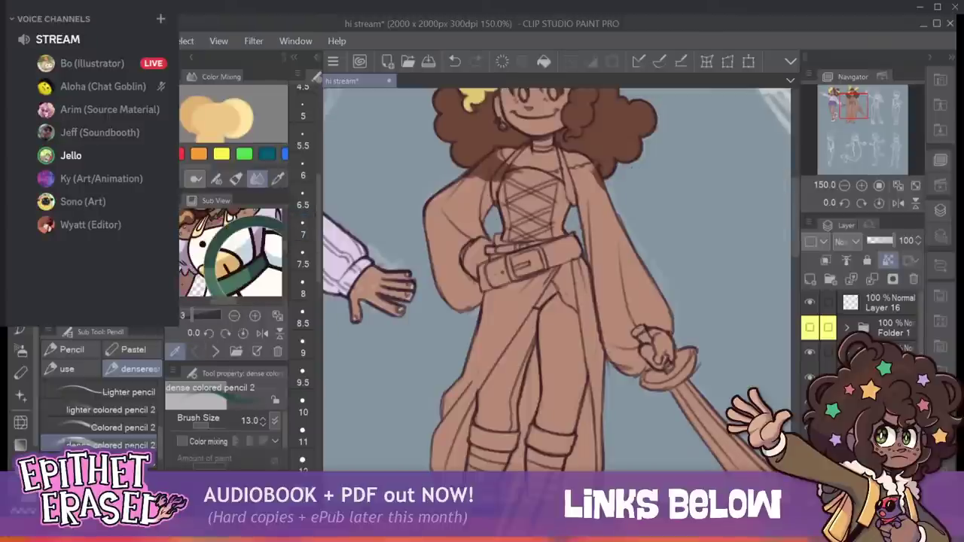
Paint the pirate's trousers and the front of the skirt green at brush size 40.
key("bracketright")
key("bracketright")
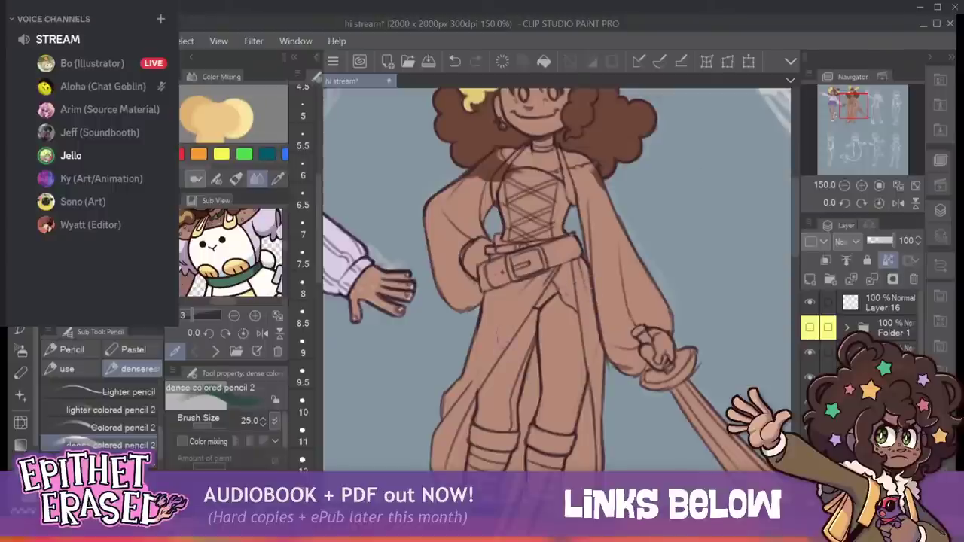
key("bracketright")
key("bracketright")
left_click_drag(556, 269, 501, 440)
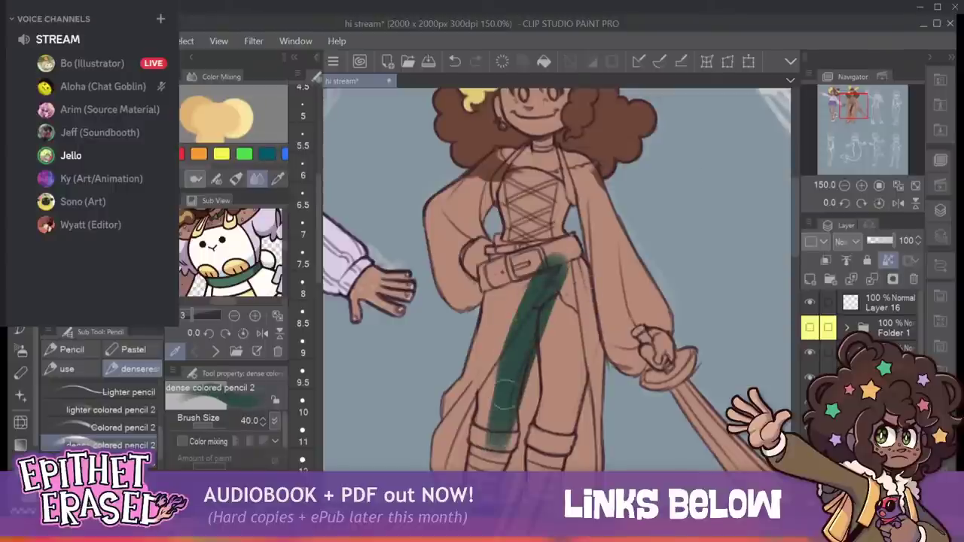
left_click(844, 185)
left_click_drag(641, 392, 579, 366)
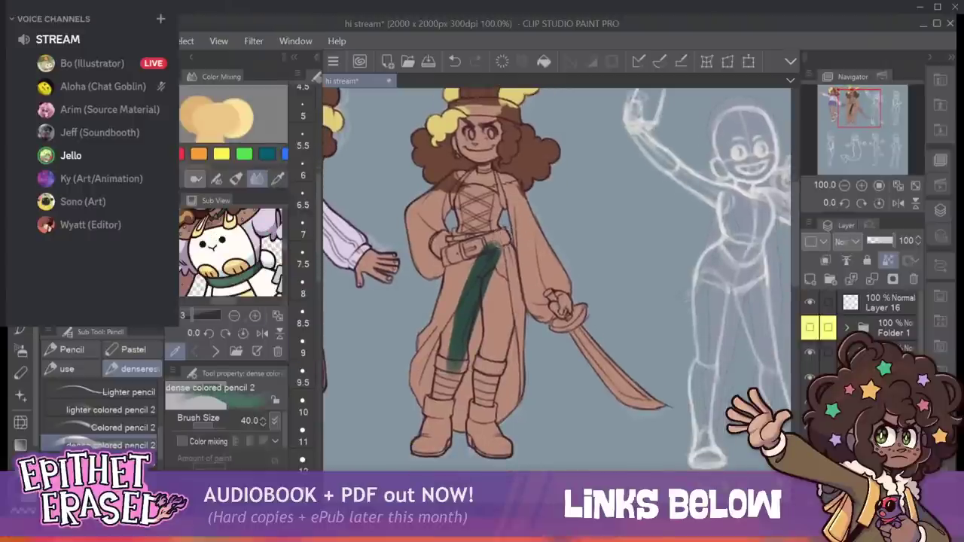
mouse_move(477, 277)
left_mouse_down()
mouse_move(444, 377)
mouse_move(476, 299)
mouse_move(491, 316)
mouse_move(482, 376)
mouse_move(507, 369)
mouse_move(503, 343)
left_mouse_up()
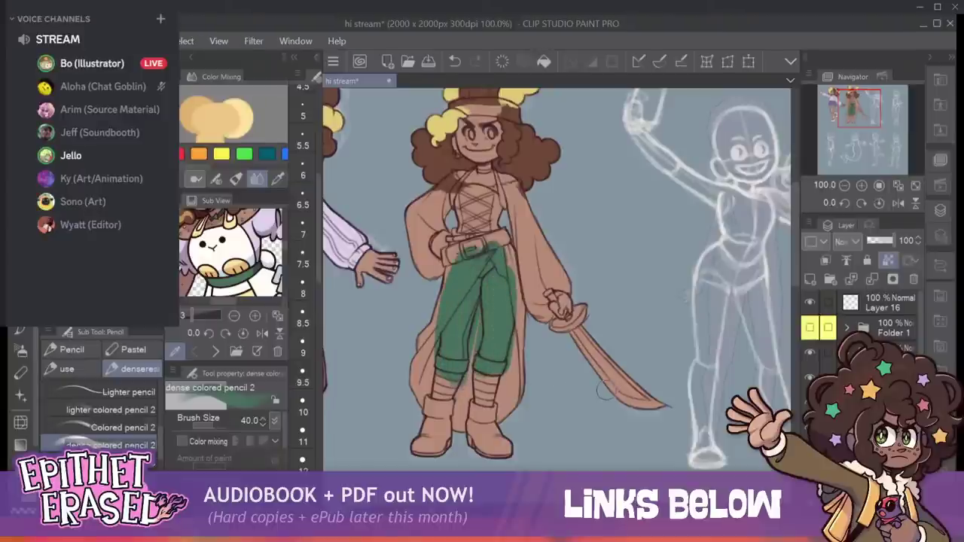
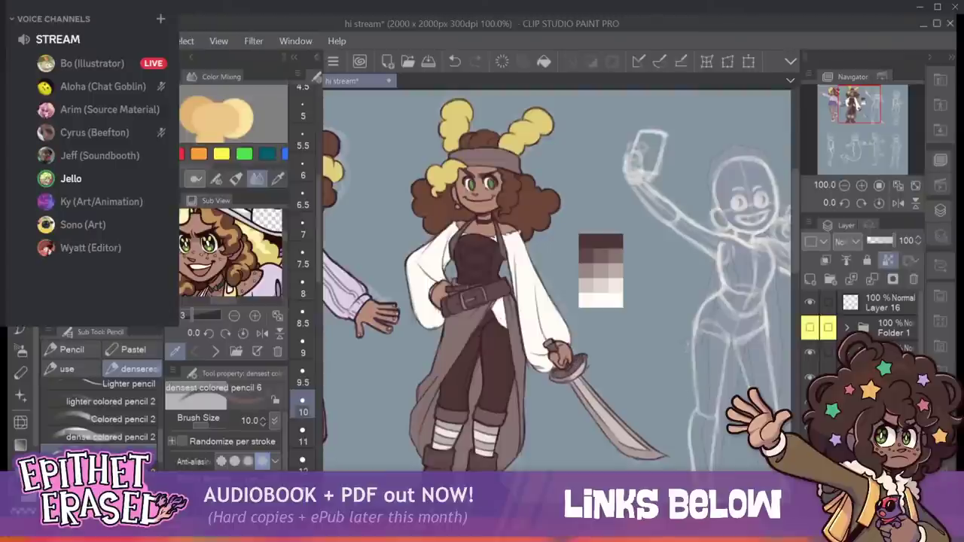
Set up a clipped layer over the pirate's colours in Color blending mode for tinting with the dense colored pencil 2 brush.
left_click_drag(557, 302, 584, 286)
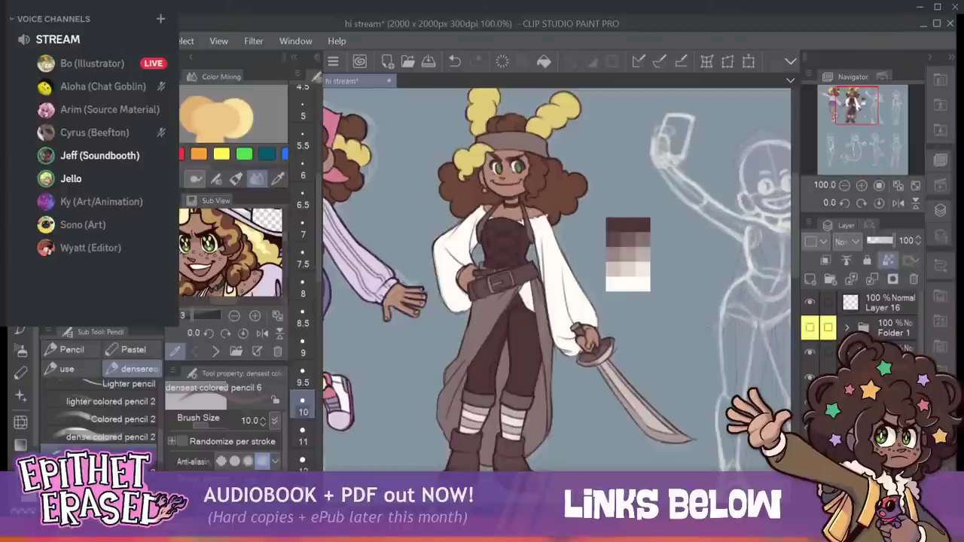
left_click(810, 402)
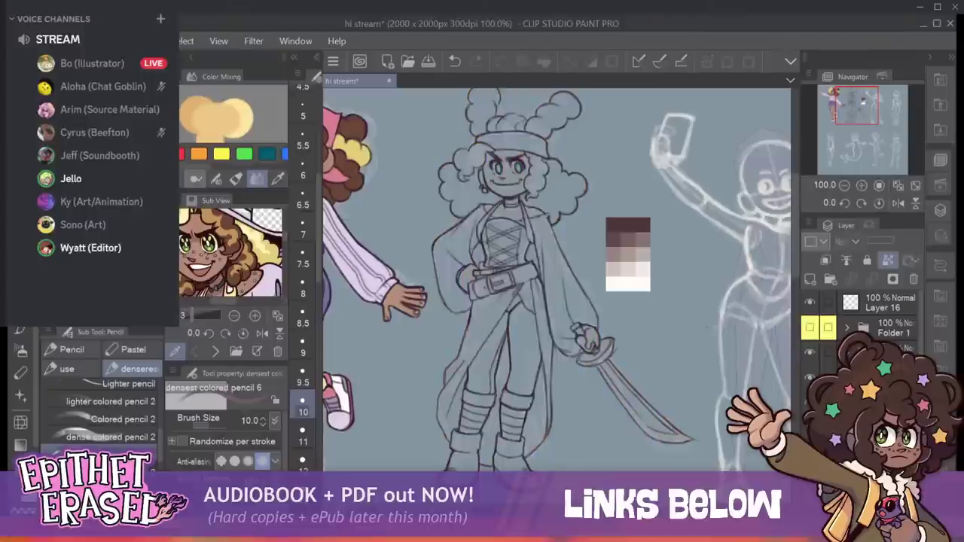
left_click(810, 402)
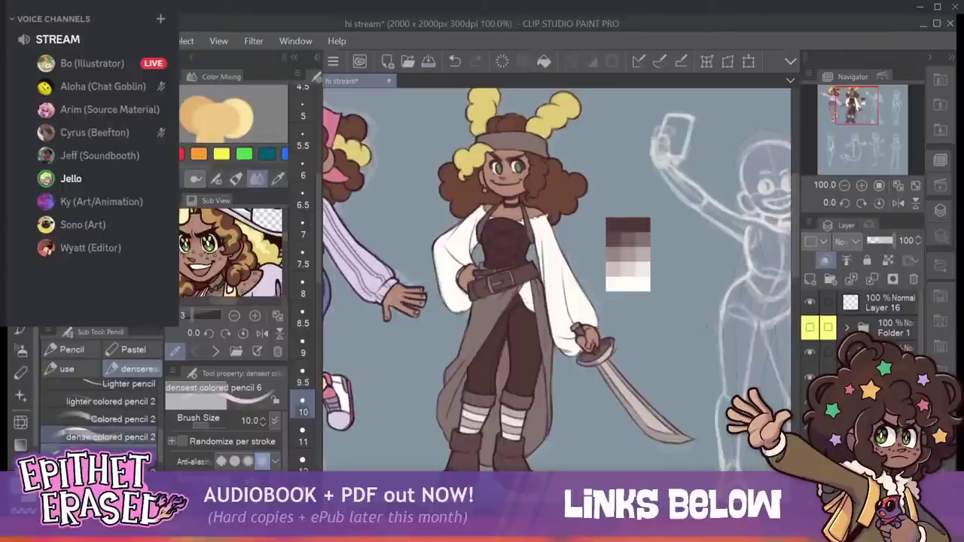
left_click(111, 436)
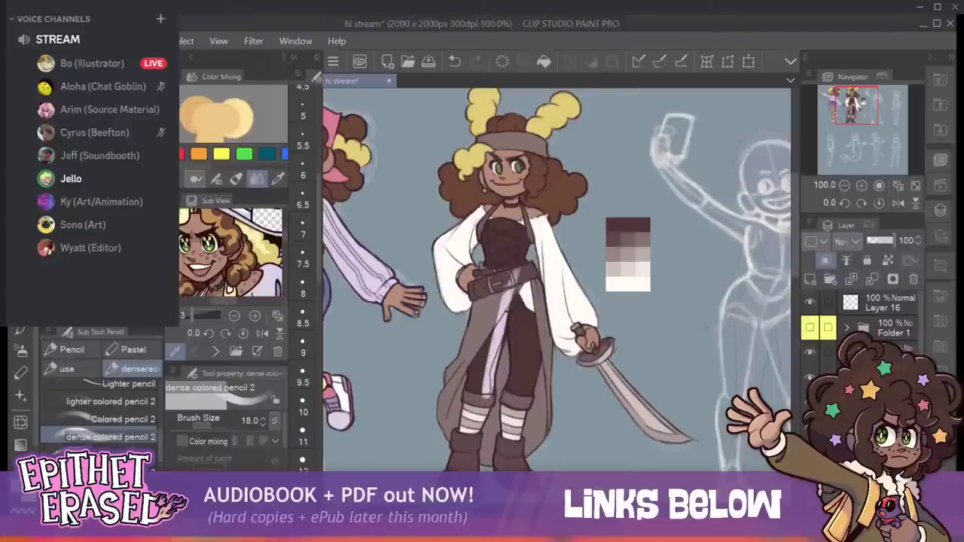
left_click(848, 242)
Tint the pirate's trousers, skirt, bodice, belt and boots with lavender, enlarging the brush to size 70.
key("bracketright")
key("bracketright")
key("bracketright")
key("bracketright")
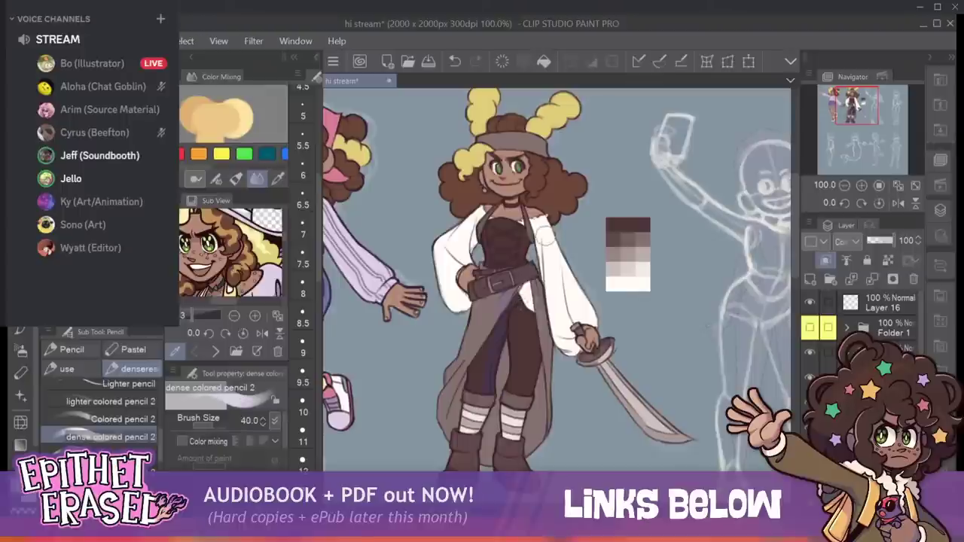
key("bracketright")
key("bracketright")
key("bracketright")
mouse_move(515, 270)
left_mouse_down()
mouse_move(484, 343)
mouse_move(500, 262)
mouse_move(486, 367)
mouse_move(525, 284)
mouse_move(540, 287)
mouse_move(509, 245)
left_mouse_up()
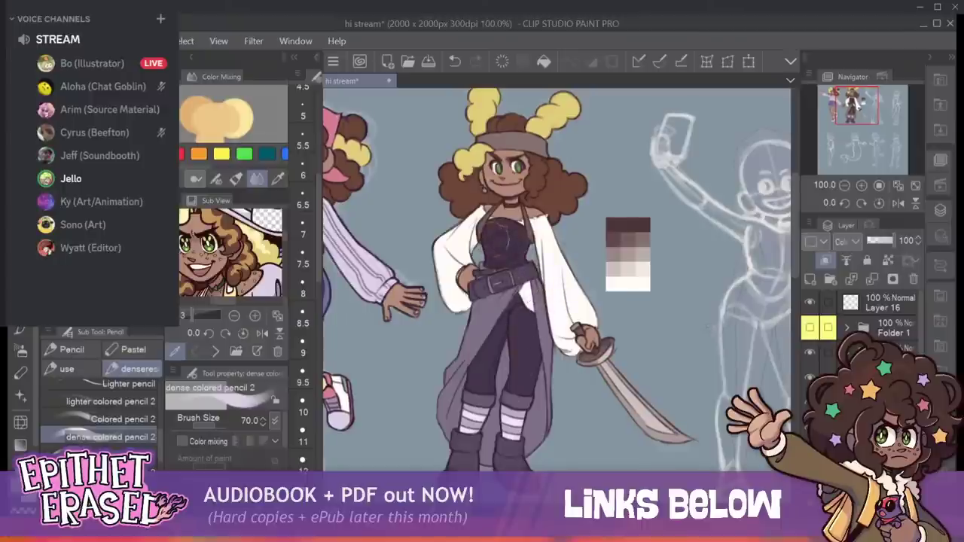
Extend the lavender tint over the headband and the rest of the clothing, reducing the brush to size 30 and down to 7.
key("[")
key("[")
key("[")
key("[")
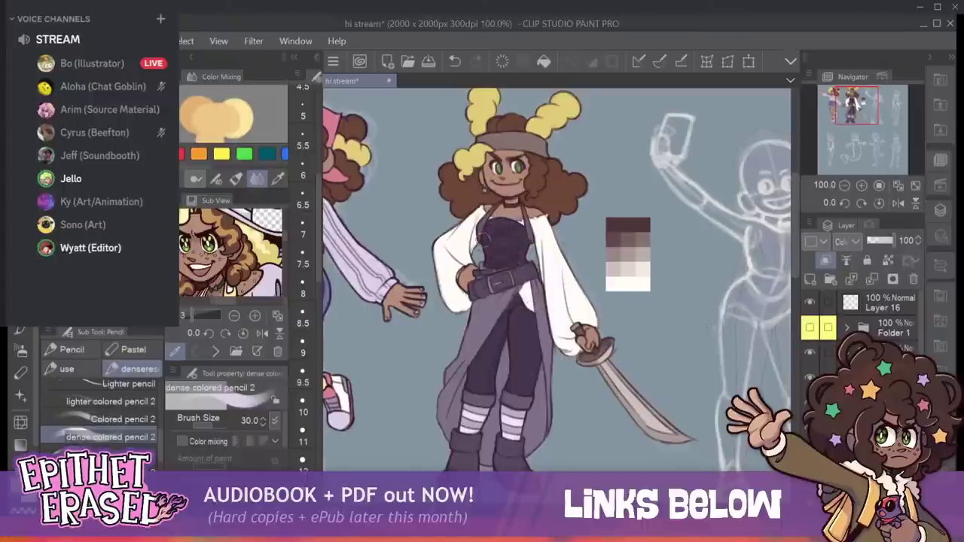
key("bracketleft")
key("bracketleft")
key("bracketleft")
key("bracketleft")
key("bracketleft")
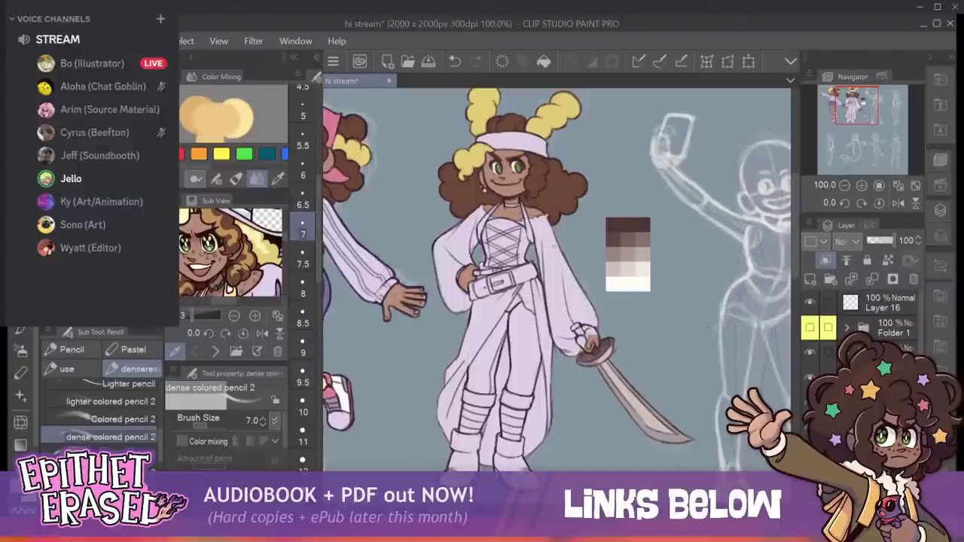
Touch up the tint on the smaller parts of the pirate's clothing, enlarging the brush to size 12.
key("bracketright")
key("bracketright")
key("bracketright")
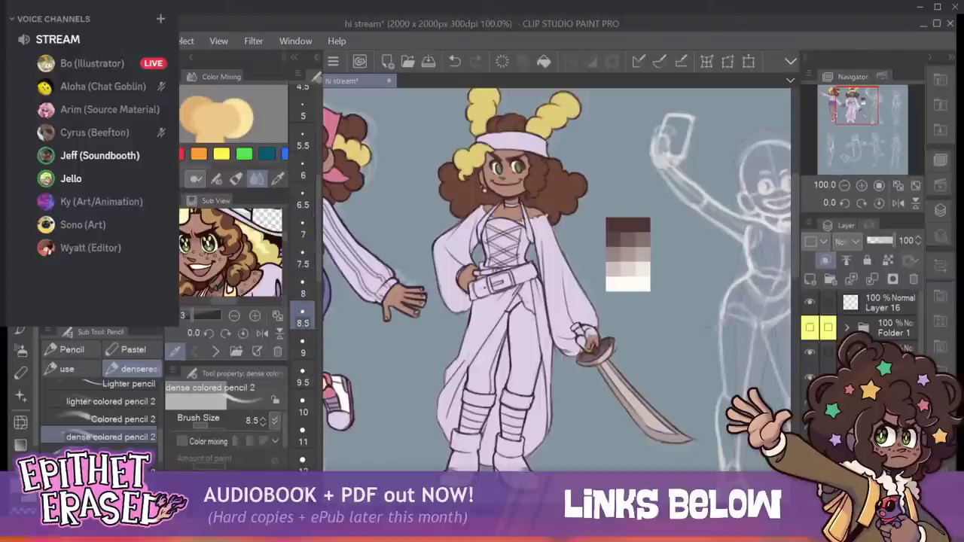
key("bracketright")
key("bracketright")
key("bracketright")
key("bracketright")
key("bracketright")
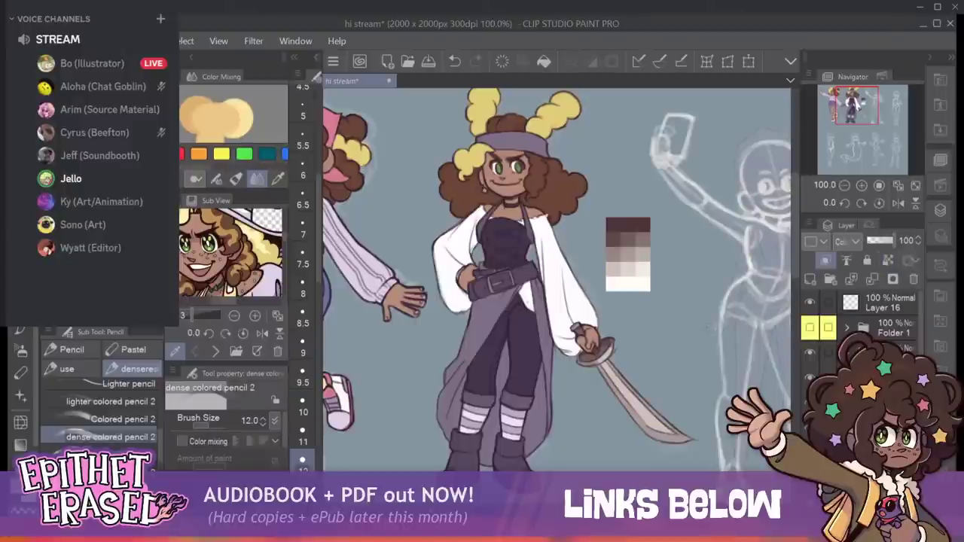
Lock the tint layer's transparent pixels and paint the outer panels of the pirate's skirt green at brush size 25.
left_click(889, 261)
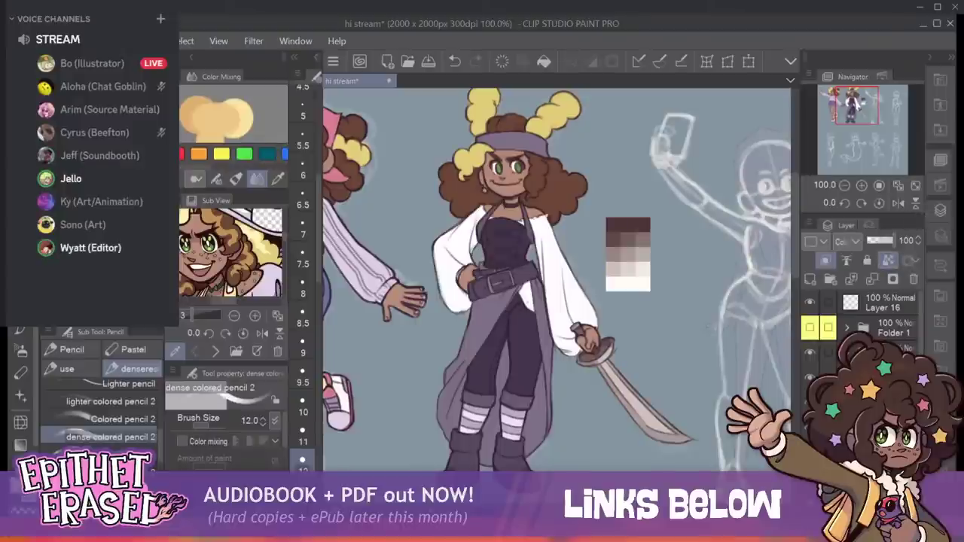
key("bracketright")
key("bracketright")
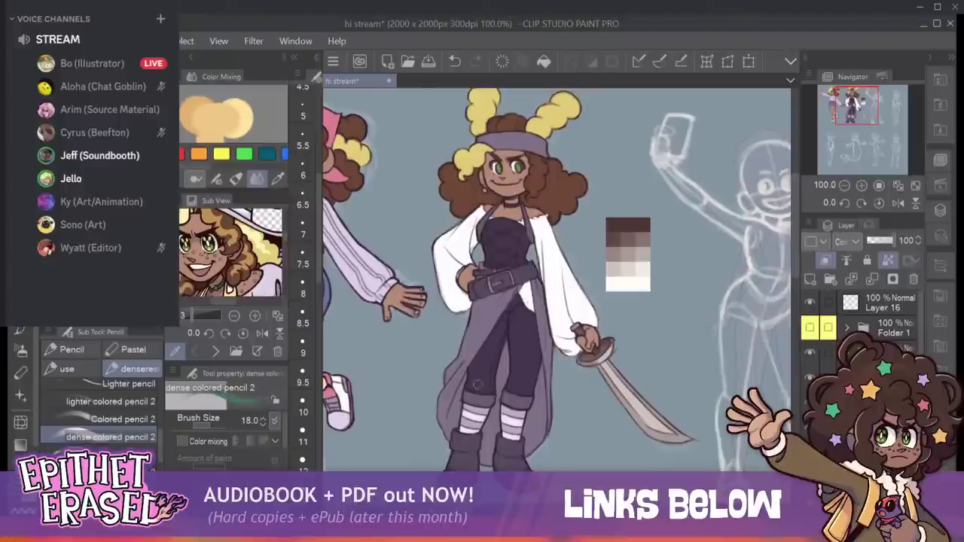
left_click_drag(494, 313, 482, 388)
left_click(454, 61)
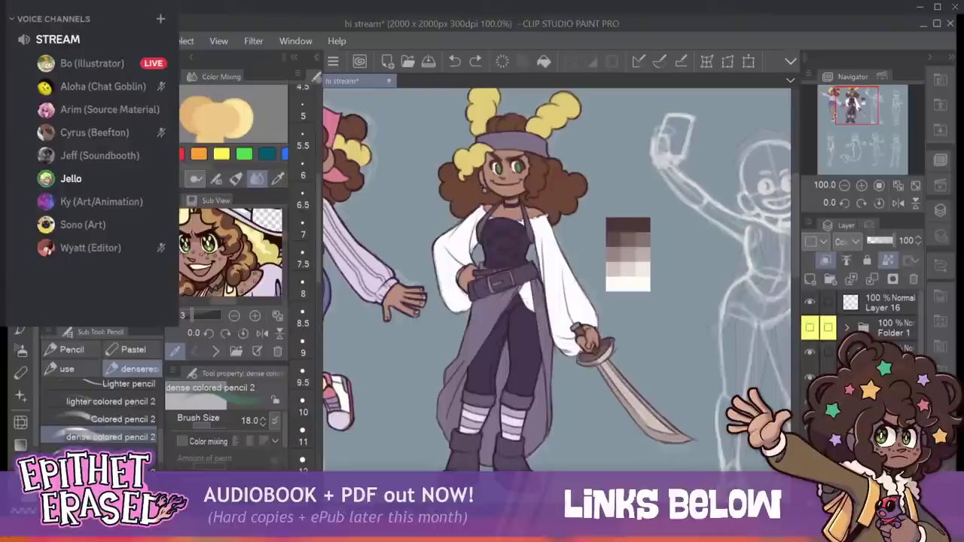
key("bracketright")
key("bracketright")
left_click_drag(494, 302, 476, 343)
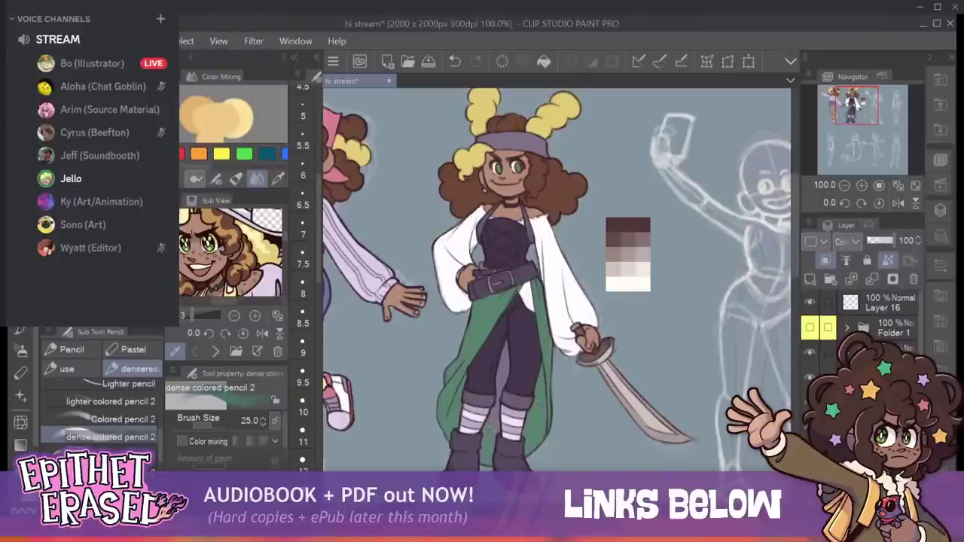
Reduce the brush to size 15 and paint the back of the skirt between the legs green.
key("[")
key("[")
key("[")
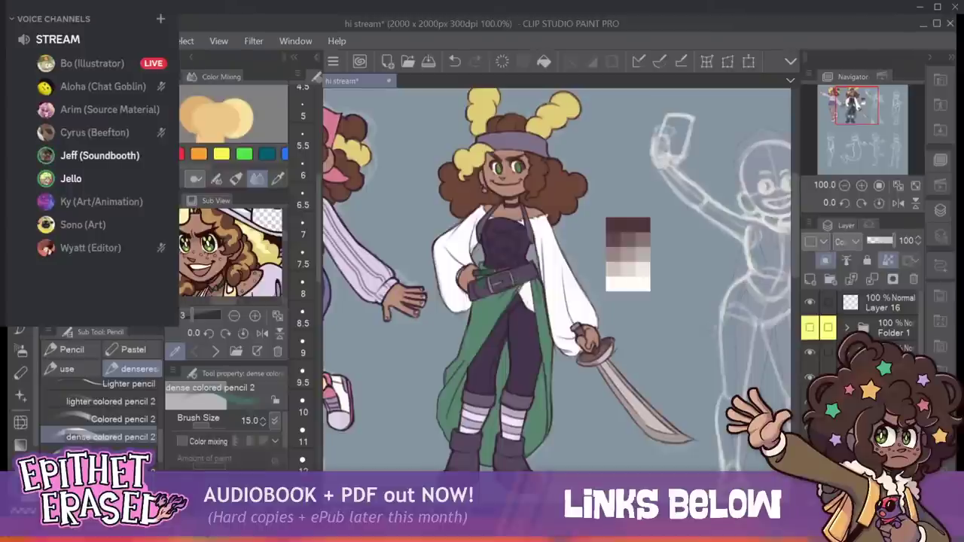
Undo the stray stroke across the pirate's belt and paint the belt brown at brush size 15.
left_click(232, 293)
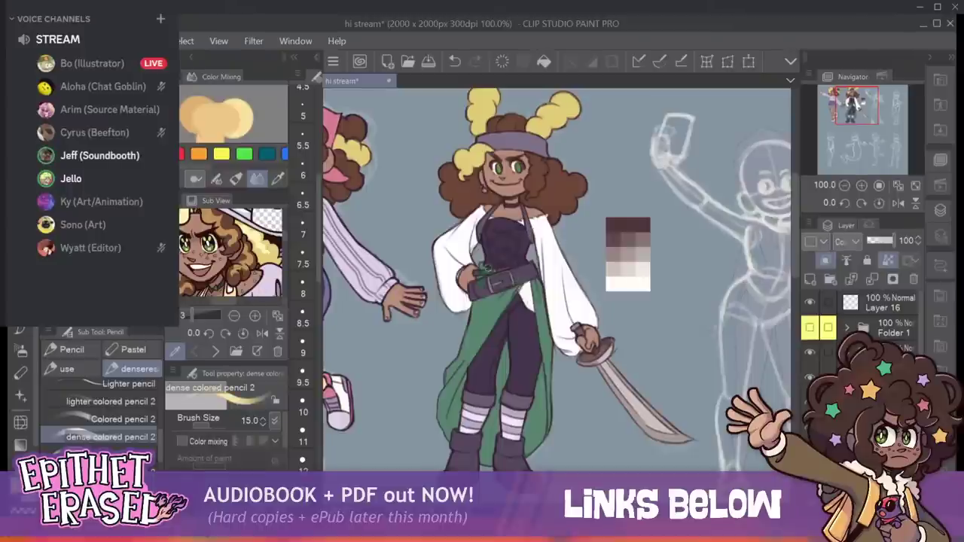
left_click(530, 33)
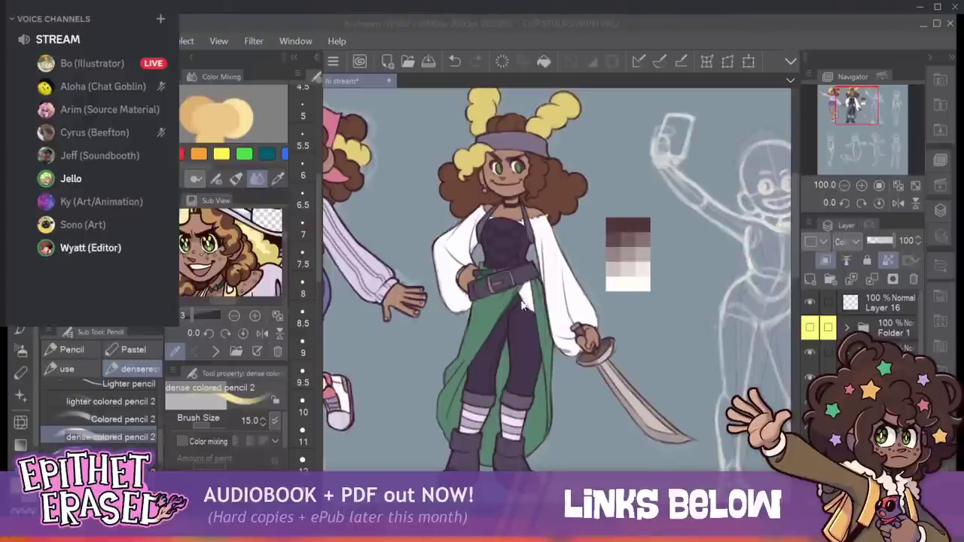
left_click_drag(476, 280, 514, 286)
key("ctrl+z")
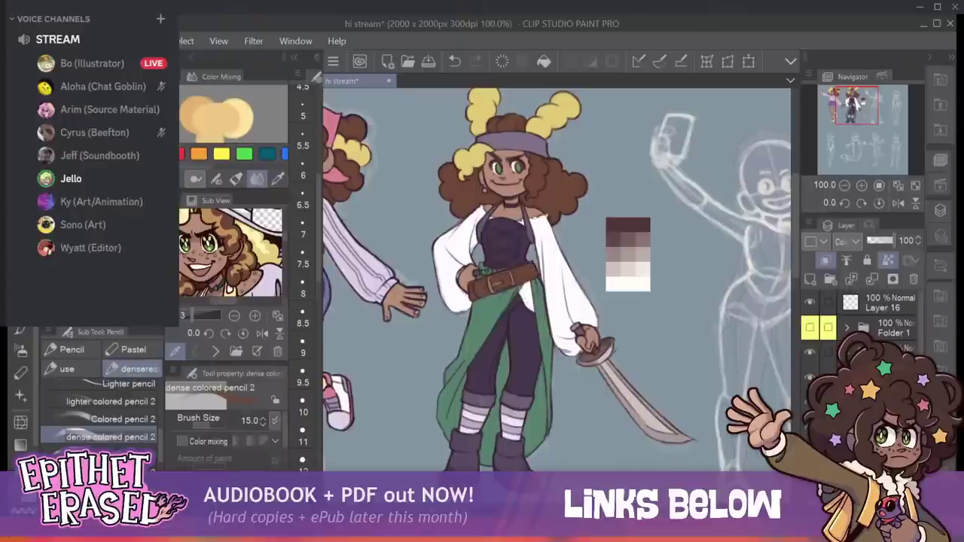
Paint the corset's neck straps brown, reducing the brush to size 11 and down to 8.5.
key("bracketleft")
key("bracketleft")
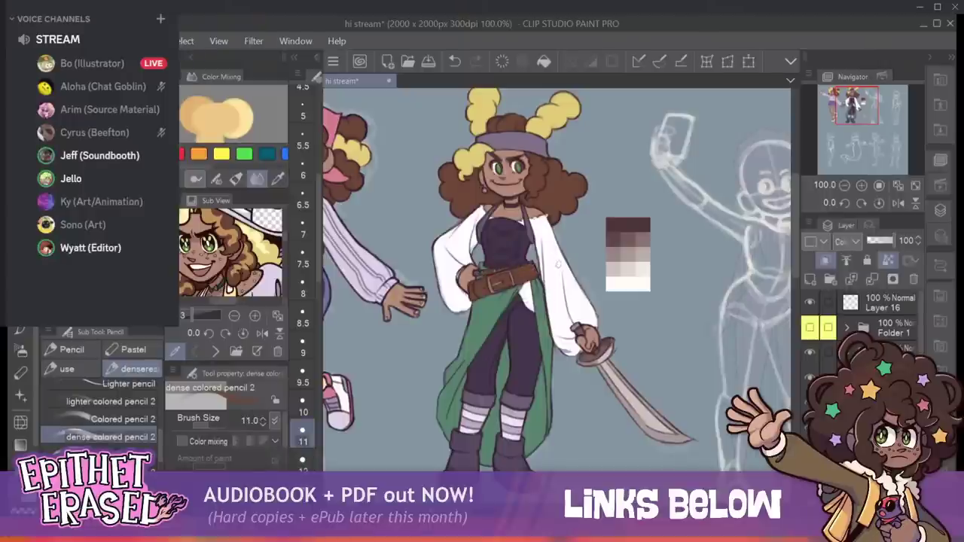
key("bracketleft")
key("bracketleft")
key("bracketleft")
key("bracketleft")
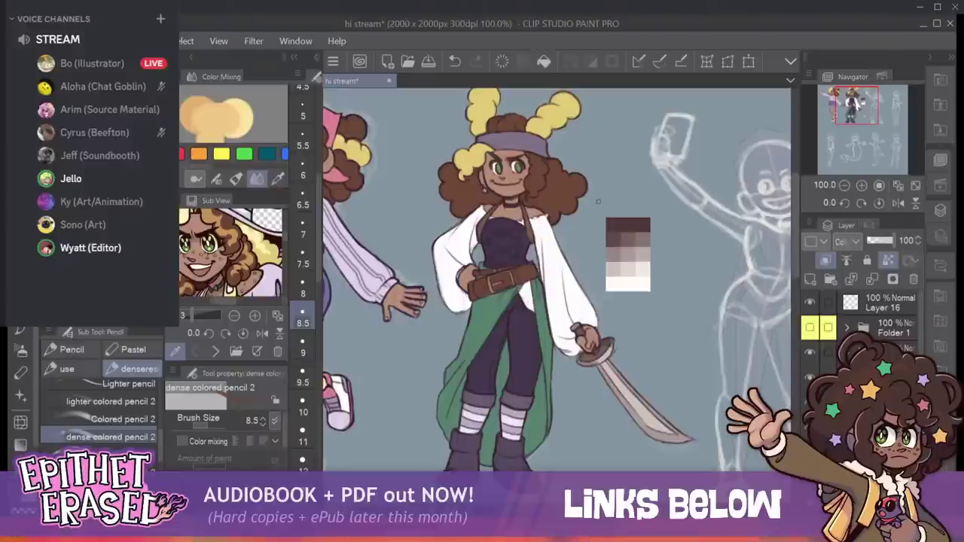
Enlarge the brush to size 25 and paint both of the pirate's boots brown.
key("bracketright")
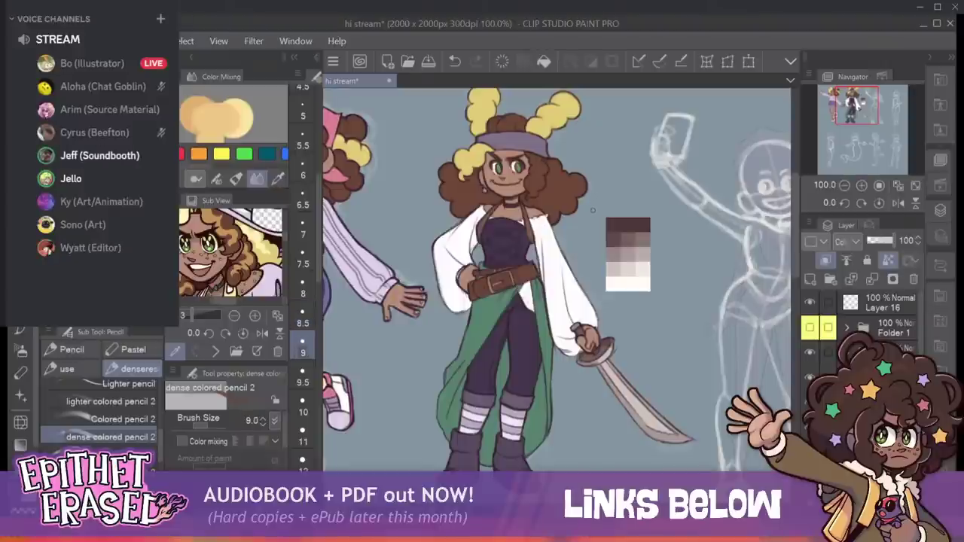
key("bracketright")
key("bracketright")
key("bracketright")
key("bracketright")
key("bracketright")
key("bracketright")
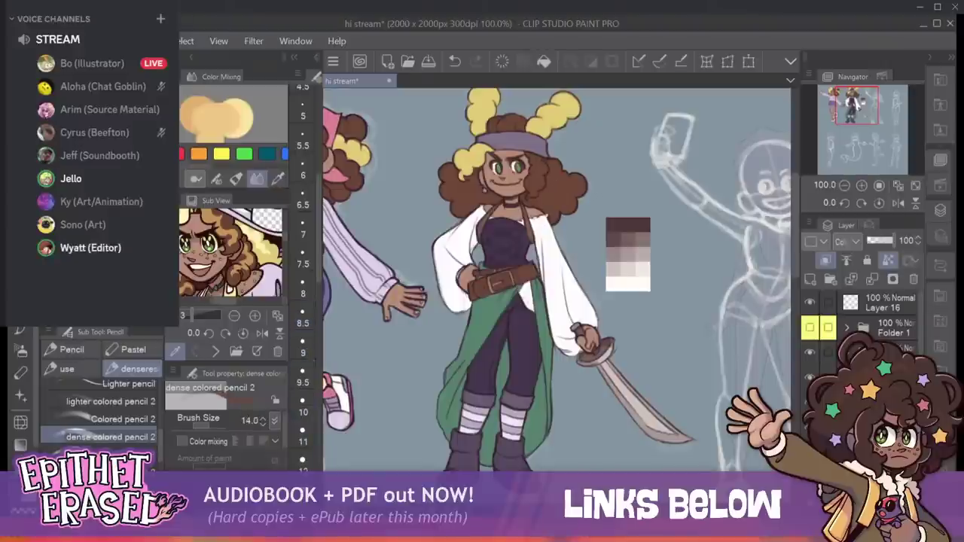
key("bracketright")
key("bracketright")
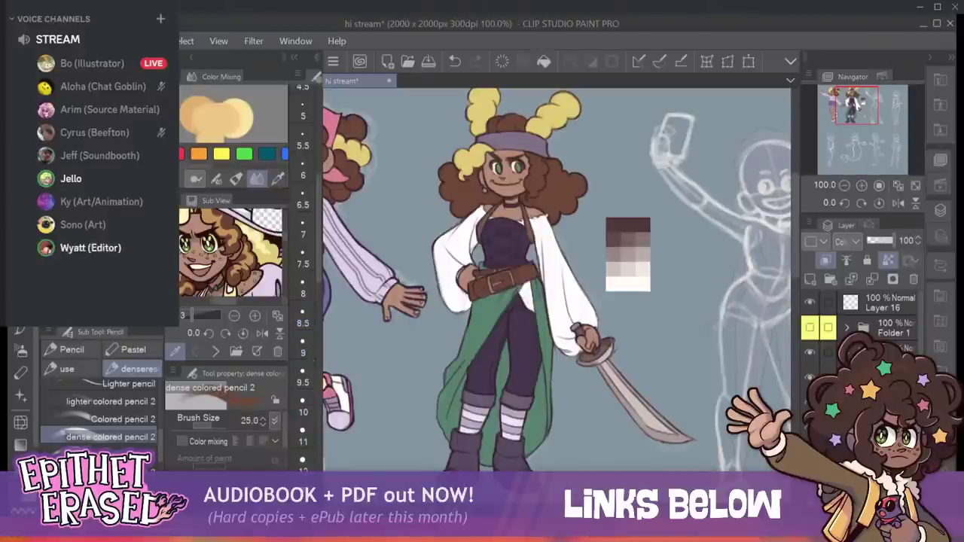
mouse_move(454, 464)
left_mouse_down()
mouse_move(456, 437)
mouse_move(464, 464)
mouse_move(470, 439)
mouse_move(475, 465)
left_mouse_up()
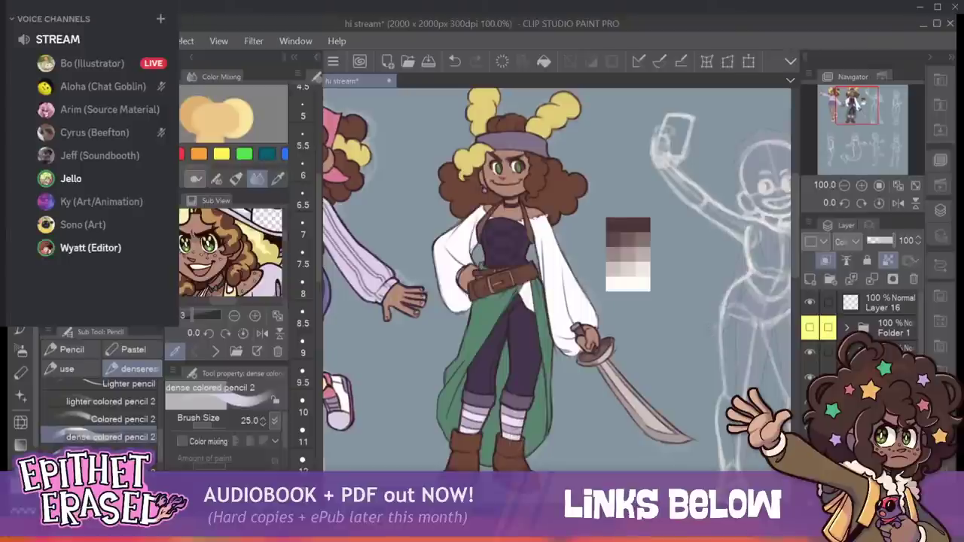
Sample the pink from the neighbouring figure's headwear and paint the pirate's headband pink, reducing the brush to size 14.
left_click(512, 447, "alt")
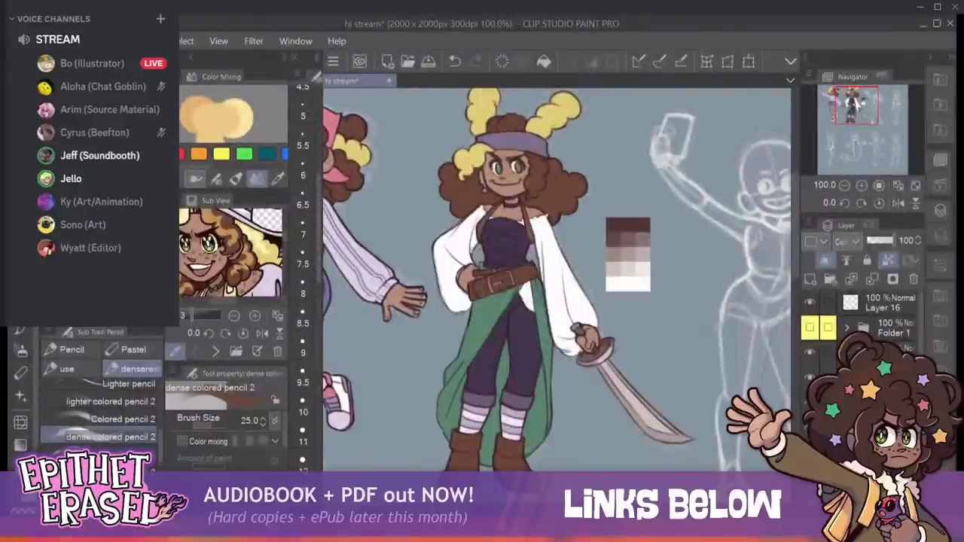
left_click(629, 283, "alt")
left_click(335, 128, "alt")
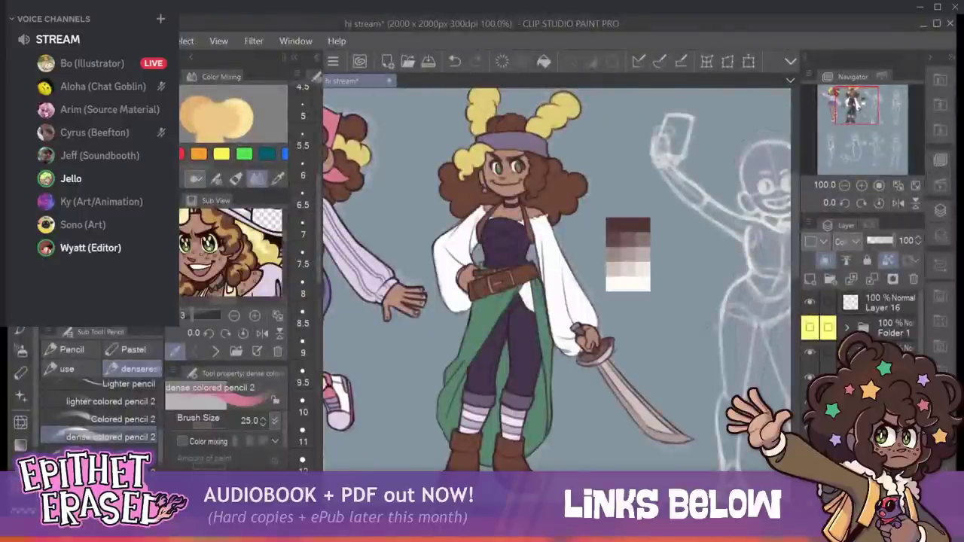
key("bracketleft")
key("bracketleft")
key("bracketleft")
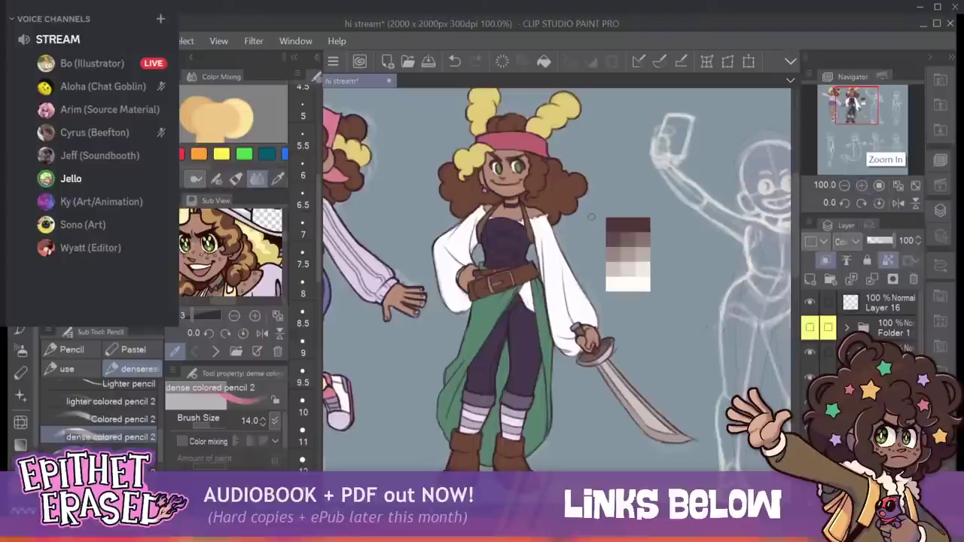
Enlarge the brush to size 30 and paint the pirate's corset brown.
key("]")
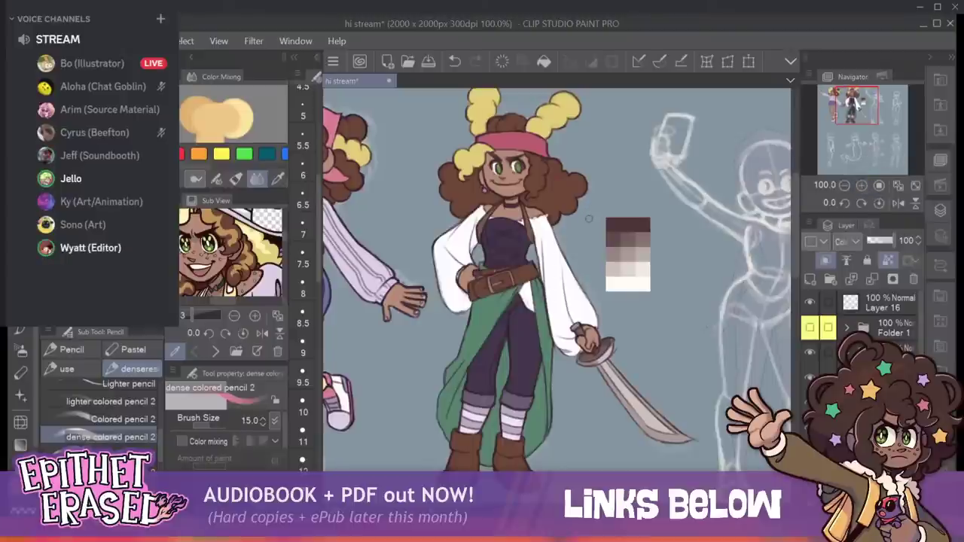
key("]")
key("bracketright")
key("bracketright")
key("bracketright")
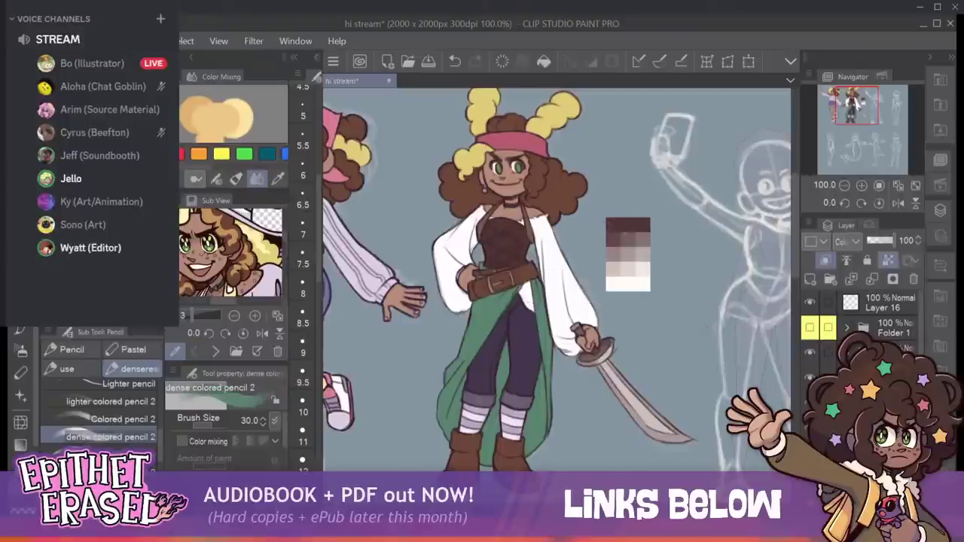
Try the skirt's green on the pirate's headband at brush size 18.
key("bracketleft")
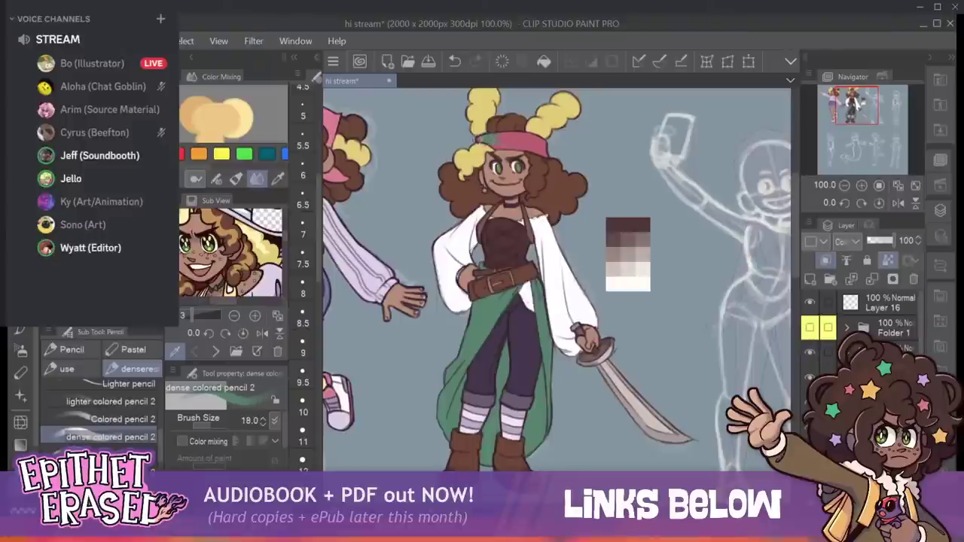
left_click_drag(512, 143, 545, 151)
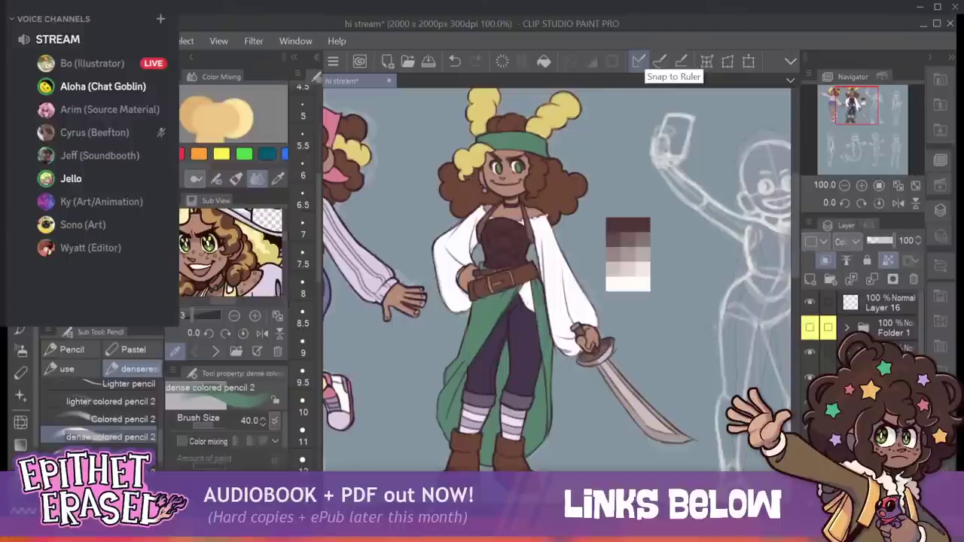
Repaint the corset in the dark brown sampled from the palette swatches at brush size 35, and reduce the brush to 12.
key("bracketleft")
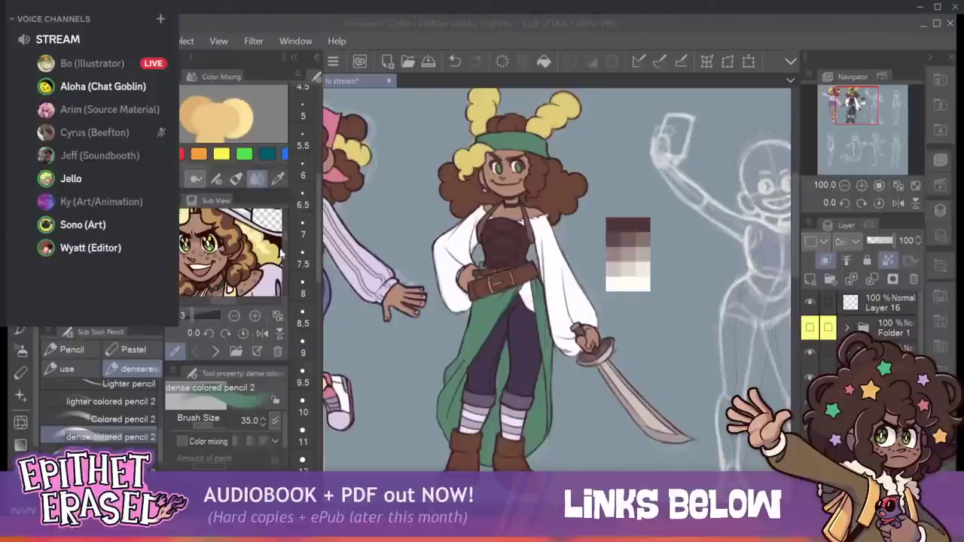
left_click(616, 226, "alt")
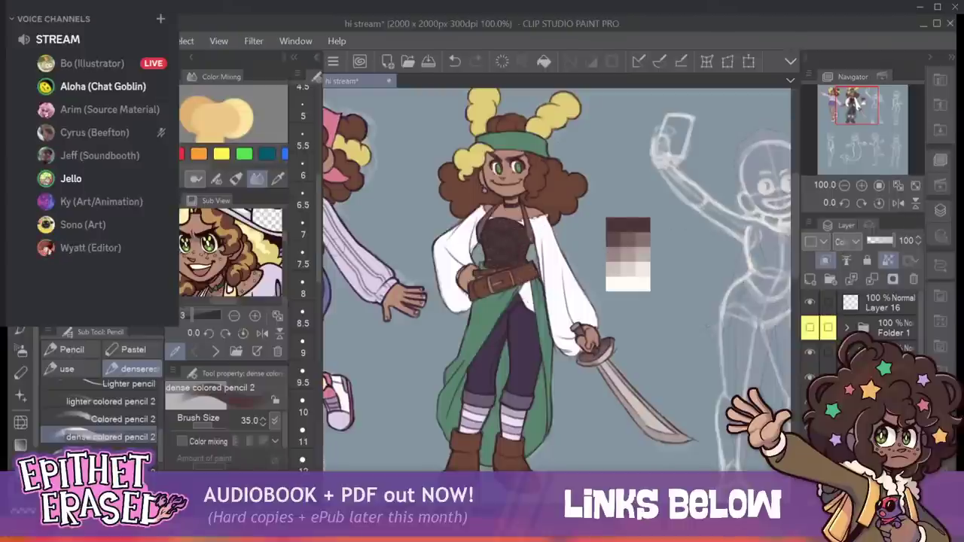
key("bracketleft")
key("bracketleft")
key("bracketleft")
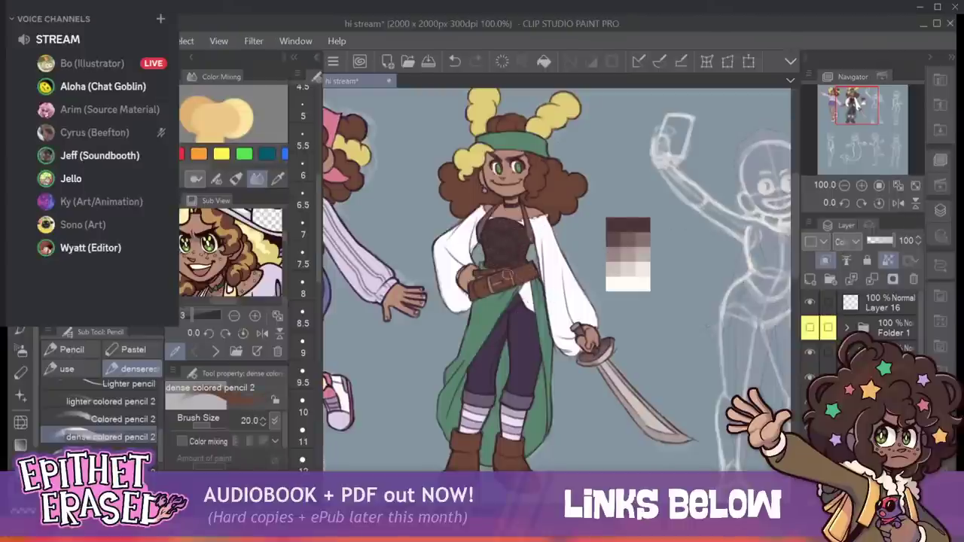
key("bracketleft")
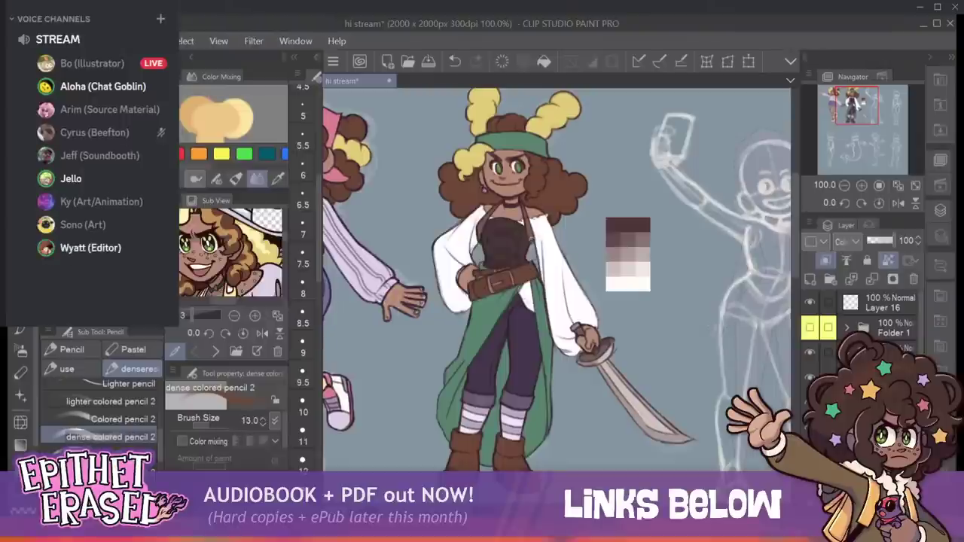
key("bracketleft")
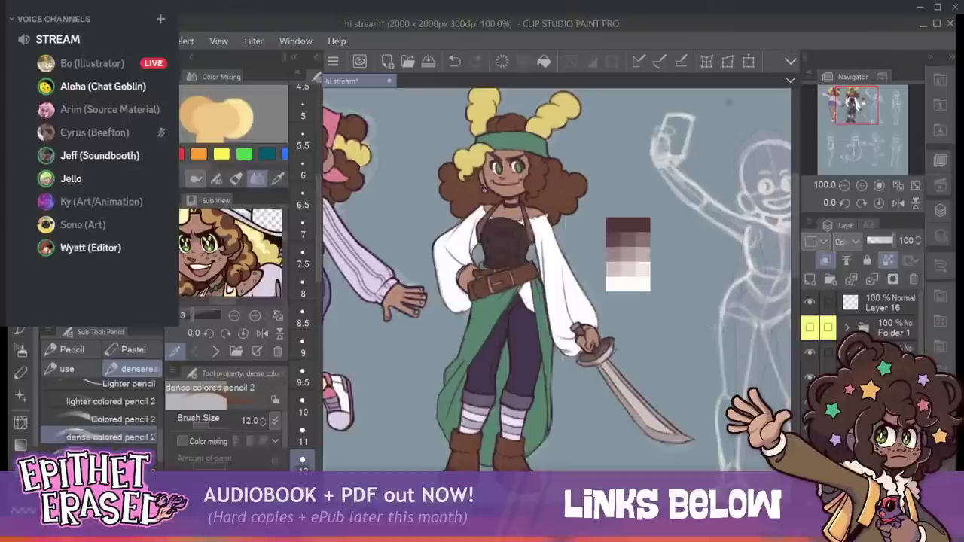
Paint the pirate's socks yellow at brush size 18 and restore their pale stripes, reducing the brush to size 14.
key("bracketright")
key("bracketright")
key("bracketright")
key("bracketright")
key("bracketright")
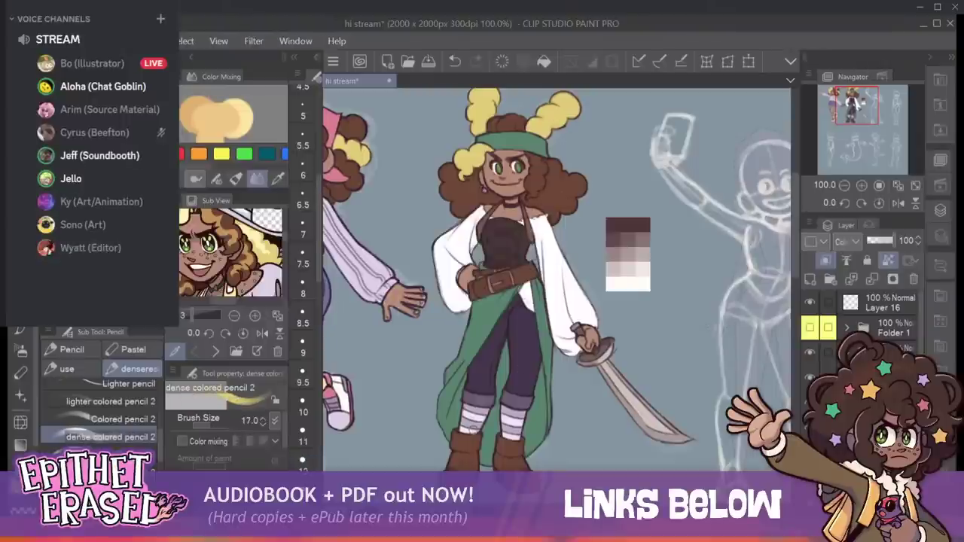
key("bracketright")
mouse_move(462, 411)
left_mouse_down()
mouse_move(476, 434)
mouse_move(486, 417)
mouse_move(517, 439)
mouse_move(523, 419)
left_mouse_up()
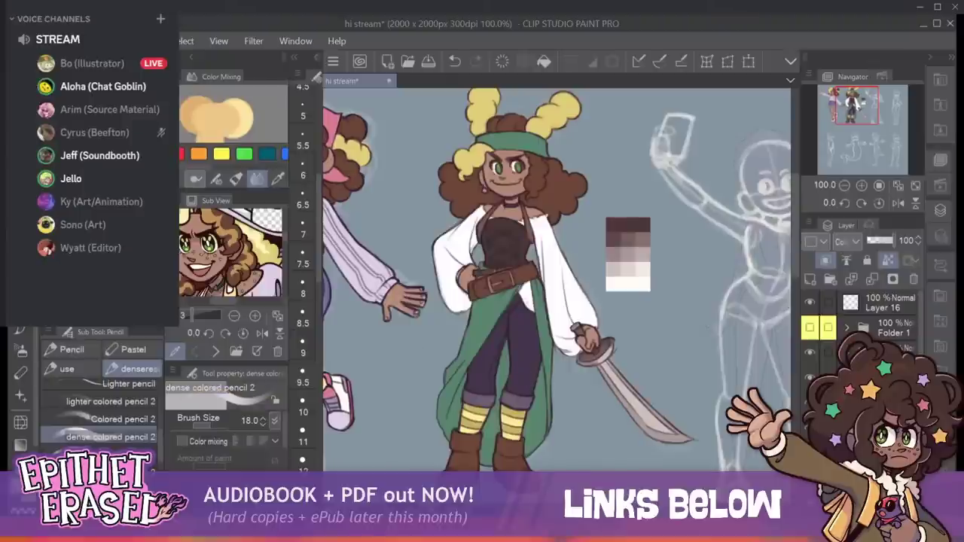
key("bracketleft")
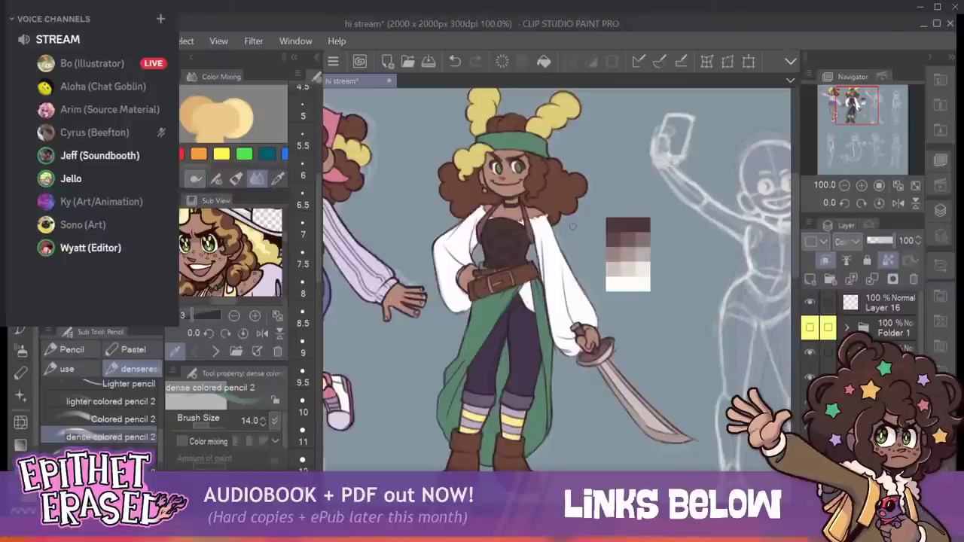
Try pink on the stripes of one sock and undo it.
left_click_drag(285, 234, 286, 250)
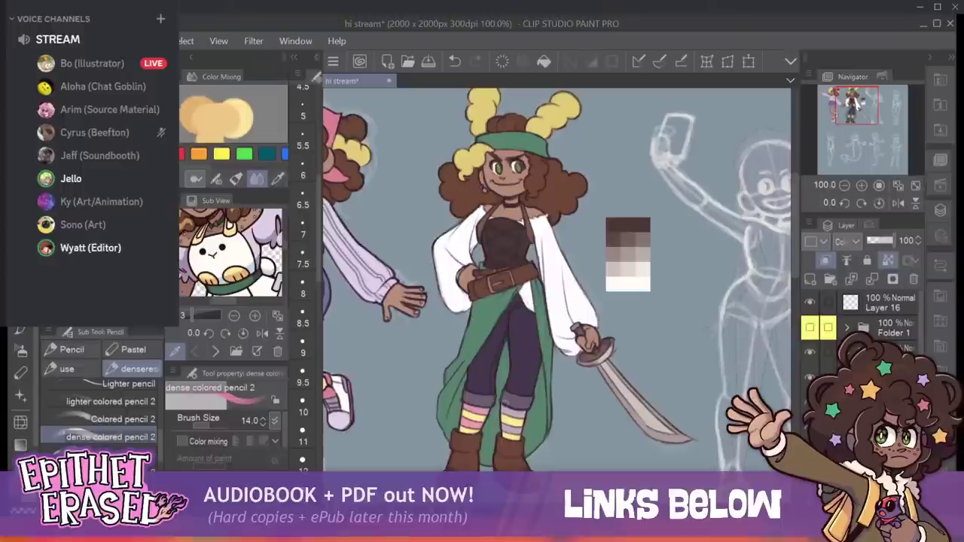
key("ctrl+z")
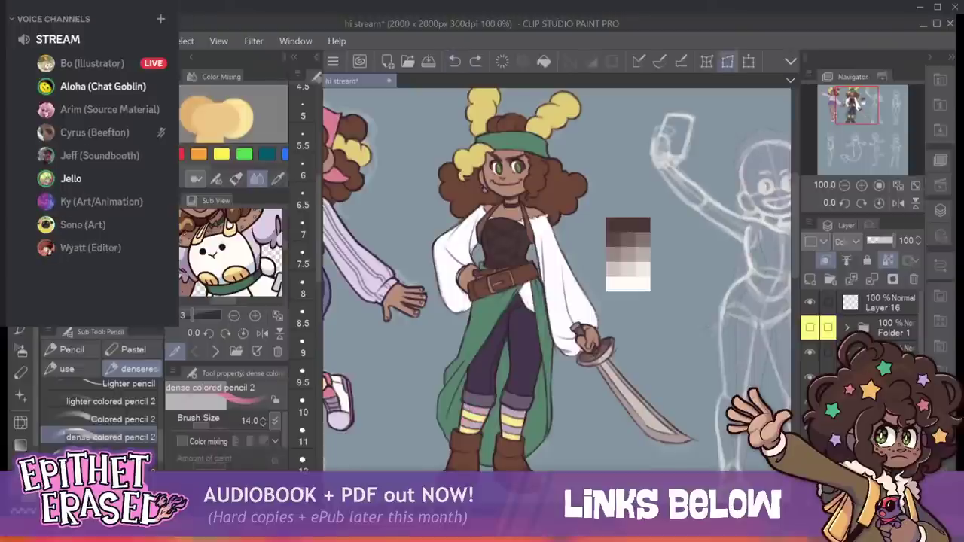
key("bracketleft")
key("bracketleft")
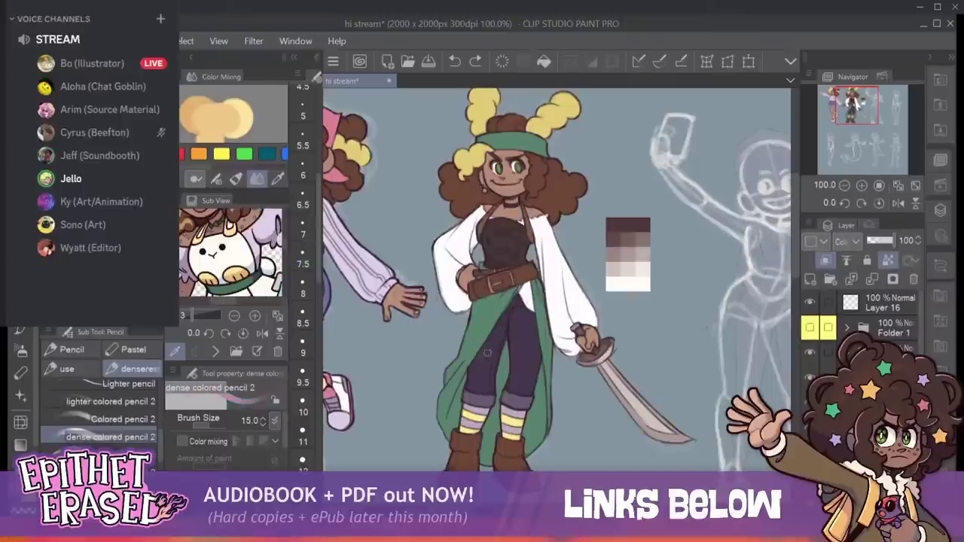
Paint the large front panel of the pirate's skirt purple, enlarging the brush to size 19 and up to 30.
key("bracketright")
key("bracketright")
key("bracketright")
key("bracketright")
key("bracketright")
key("bracketright")
key("bracketright")
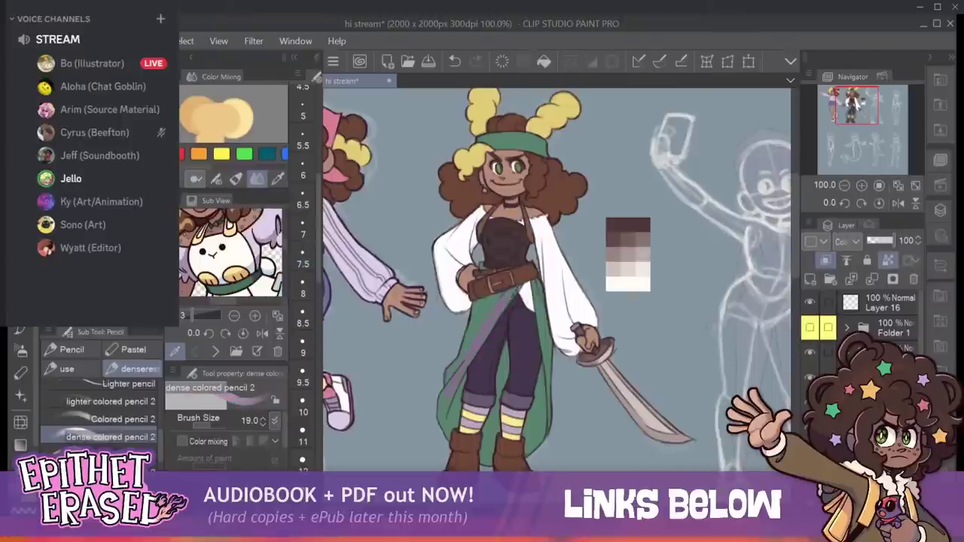
key("bracketright")
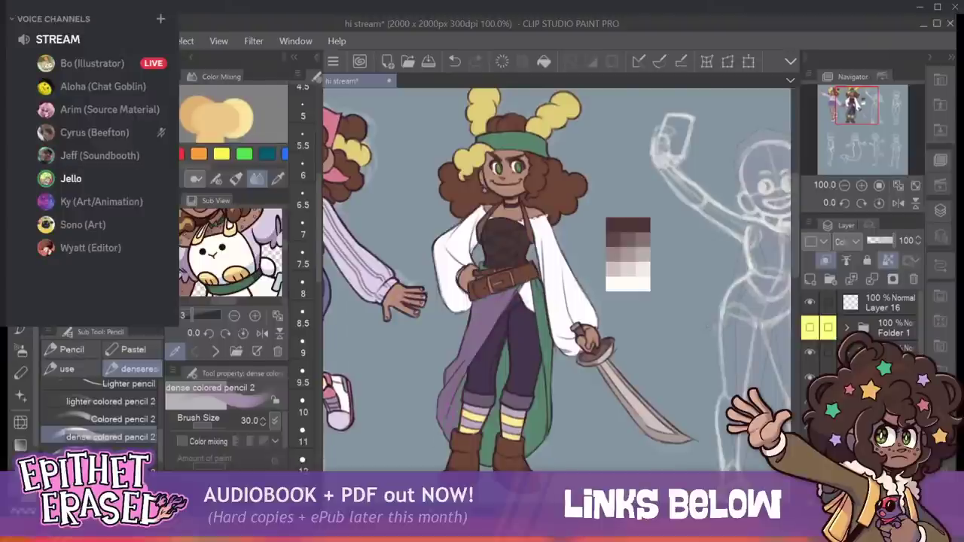
Paint the remaining green back and side parts of the skirt purple, reducing the brush to size 19 and down to 15.
key("bracketleft")
key("bracketleft")
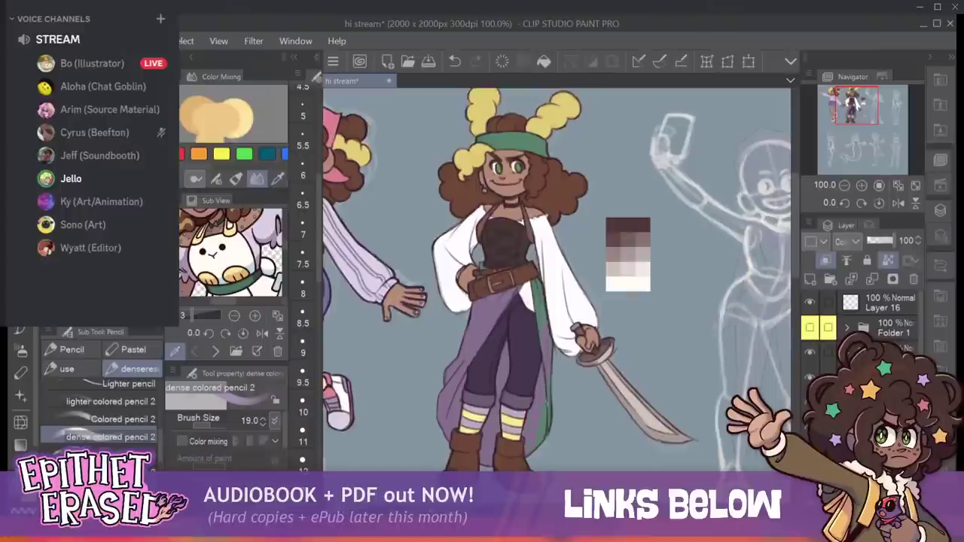
key("bracketleft")
key("bracketleft")
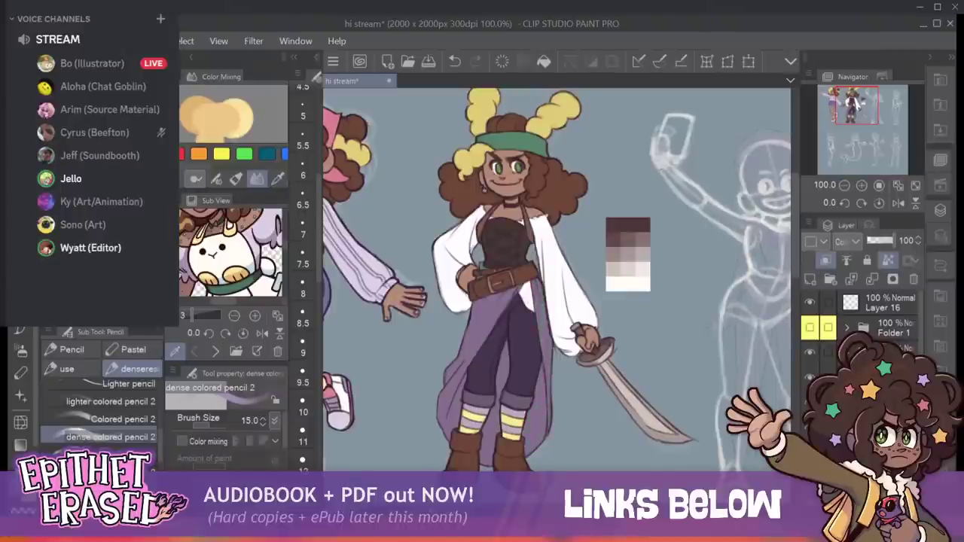
Recolour the pirate's headband purple to match the skirt, reducing the brush to size 11.
key("bracketleft")
key("bracketleft")
key("bracketleft")
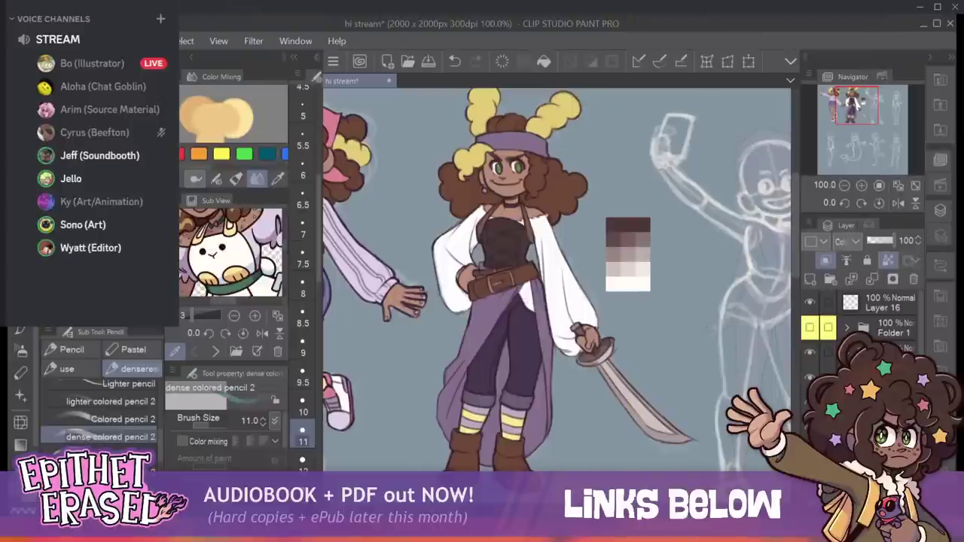
Enlarge the brush to size 18 and try a dark green on the pirate's trousers.
key("bracketright")
key("bracketright")
key("bracketright")
key("bracketright")
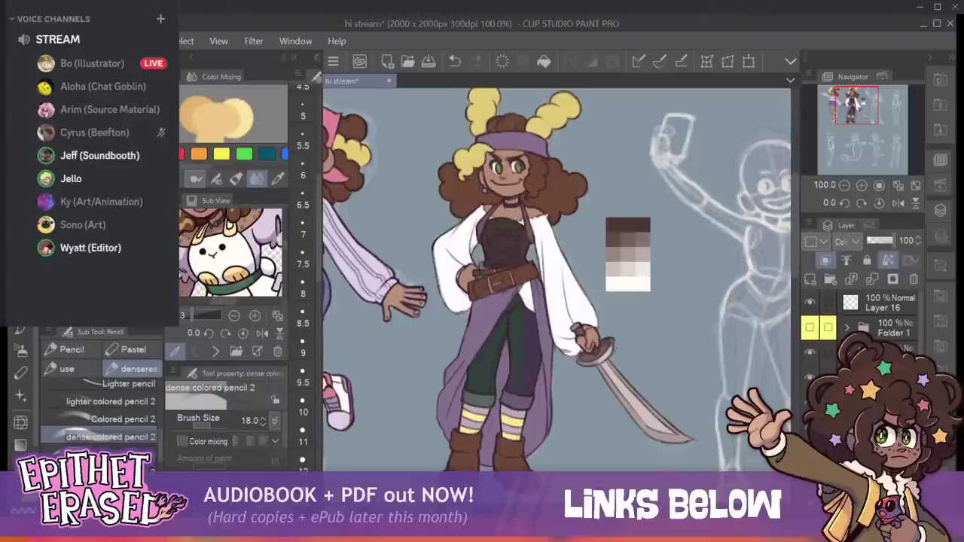
Repaint both trouser legs dark purple at brush size 19, reducing the brush to size 14.
key("bracketright")
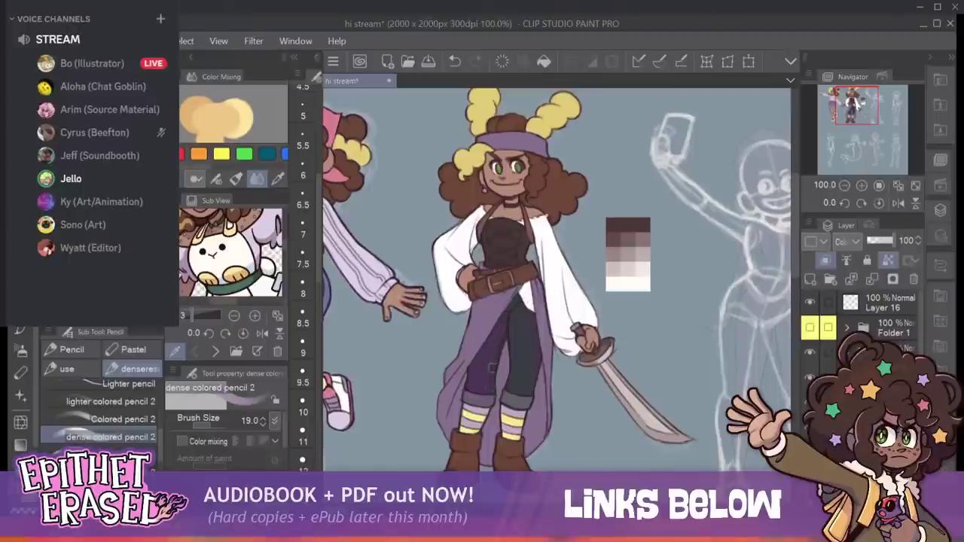
key("x")
key("bracketleft")
key("bracketleft")
key("bracketleft")
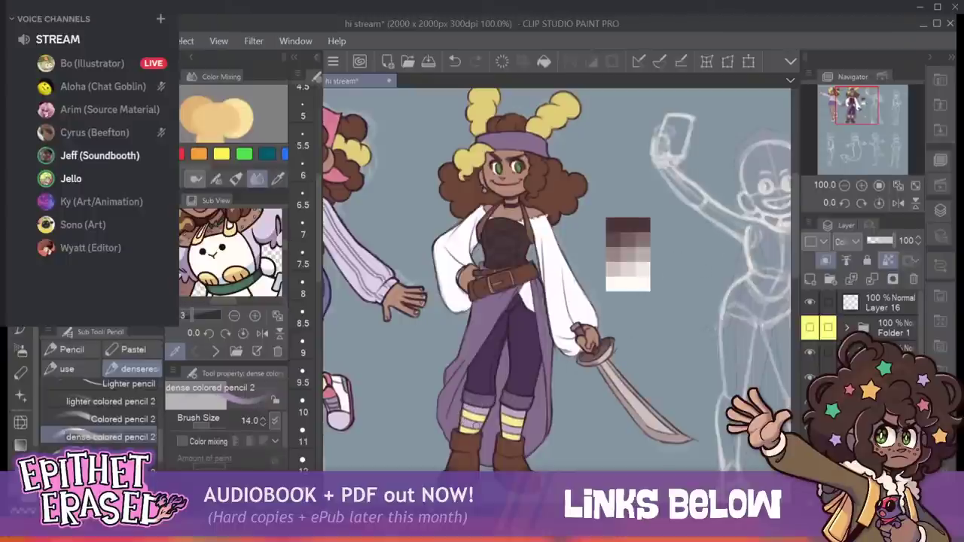
Undo the last brush stroke and reduce the brush in stages to size 11 and 8.
key("bracketleft")
key("bracketleft")
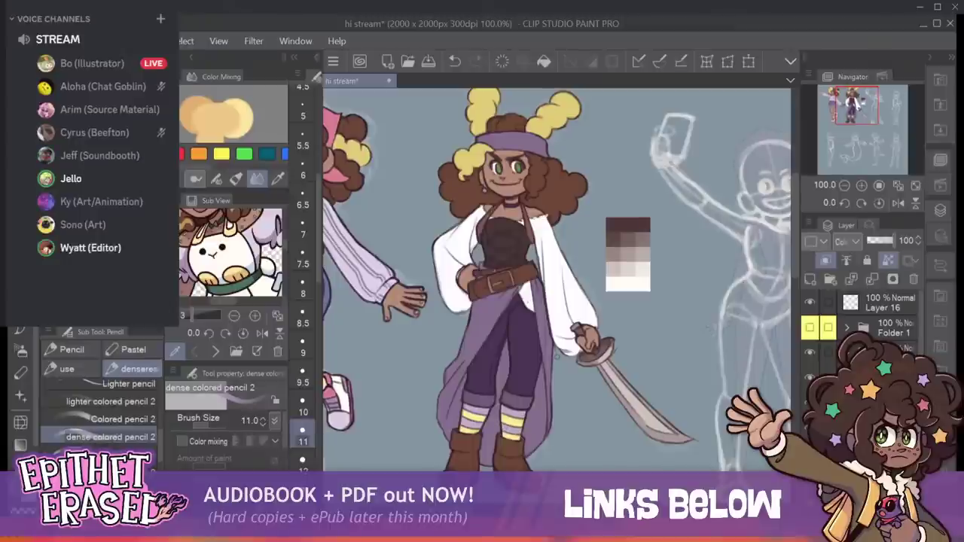
key("ctrl+z")
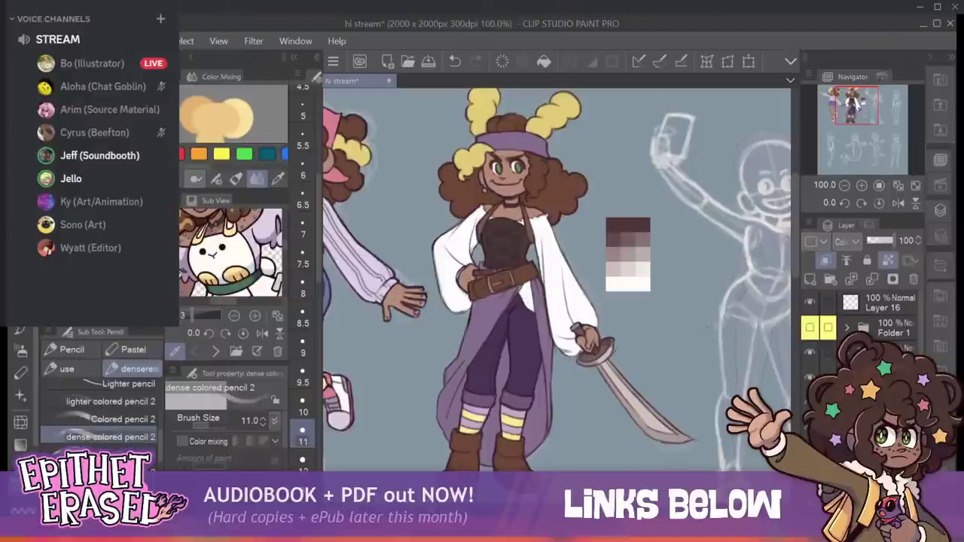
key("bracketleft")
key("bracketleft")
key("bracketleft")
key("bracketleft")
key("bracketleft")
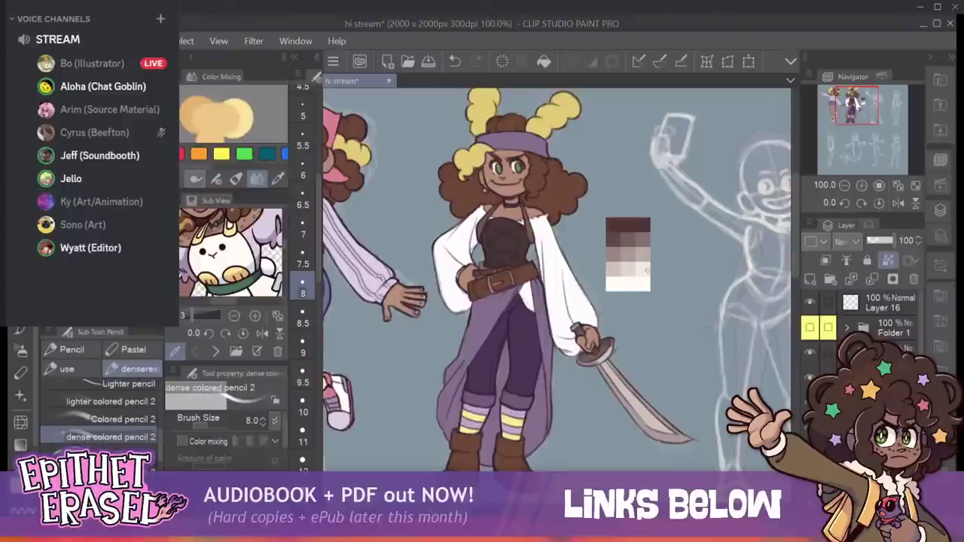
Paint the pirate's sword-arm sleeve pale lilac, enlarging the brush through 9.5 and 12 to size 19.
key("bracketright")
key("bracketright")
key("bracketright")
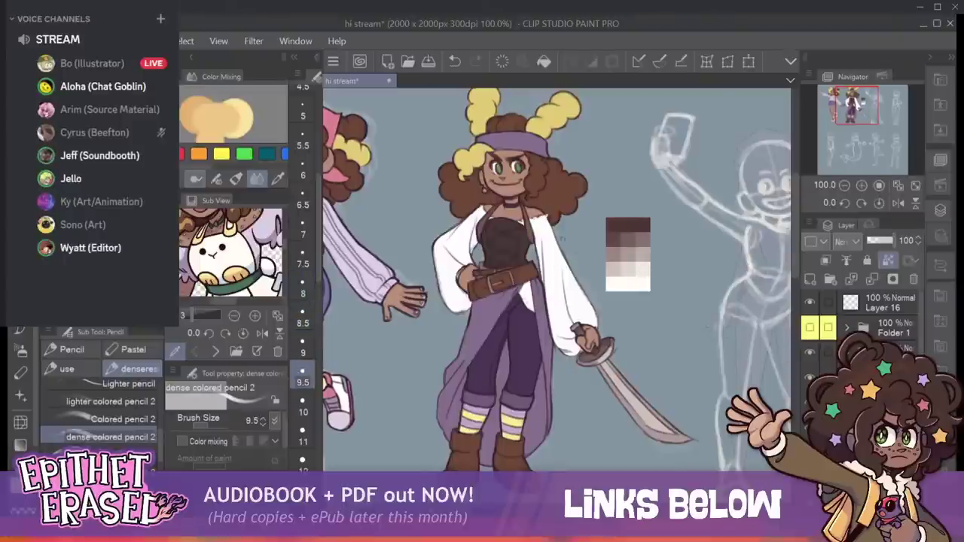
key("bracketright")
key("bracketright")
key("bracketright")
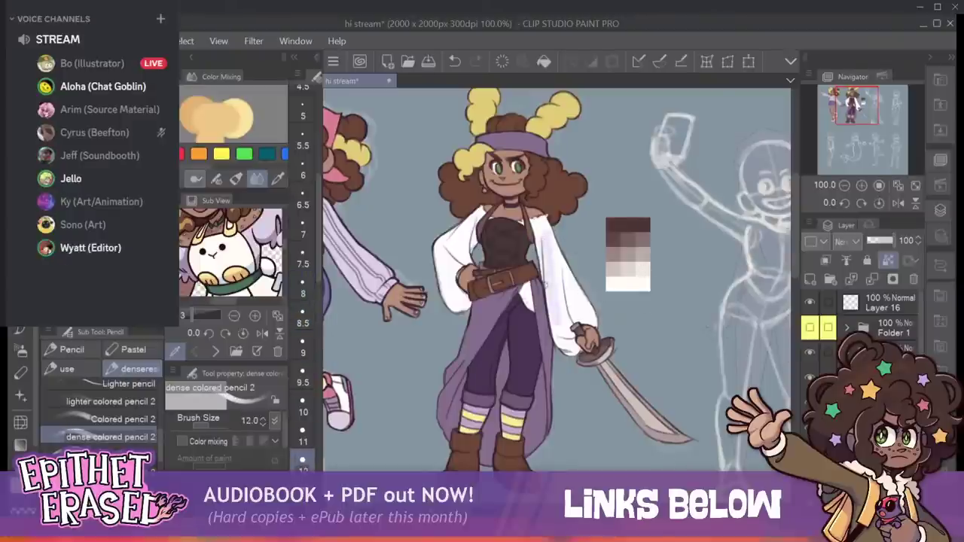
key("bracketright")
key("bracketright")
key("bracketright")
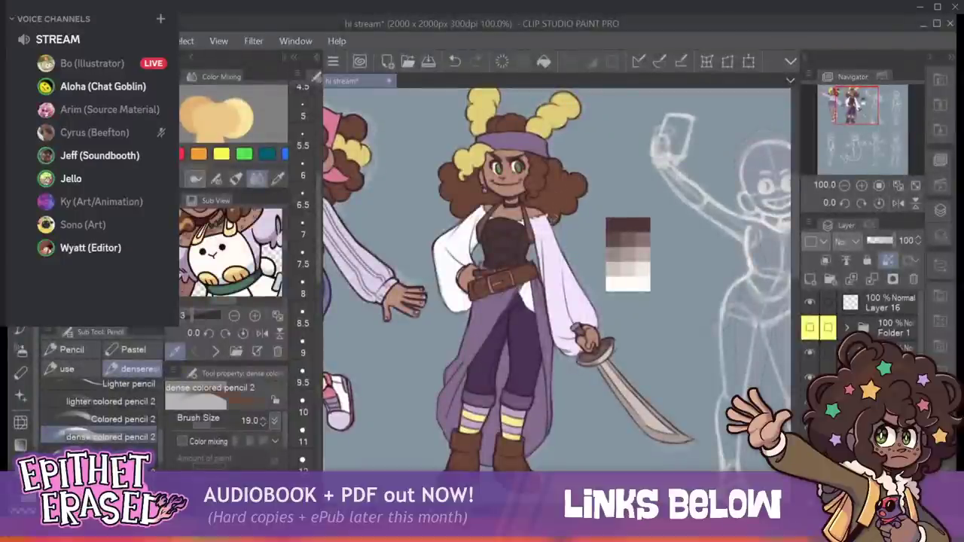
Paint the bent arm's sleeve pale lilac, reducing the brush to size 9.5 and enlarging it to 19.
key("bracketleft")
key("bracketleft")
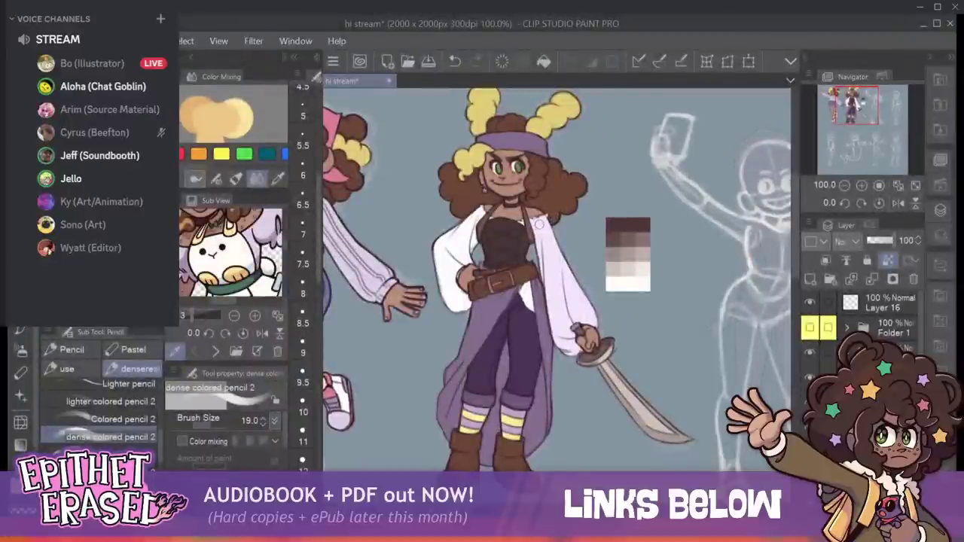
key("bracketleft")
key("bracketleft")
key("bracketleft")
key("bracketleft")
key("bracketleft")
key("bracketleft")
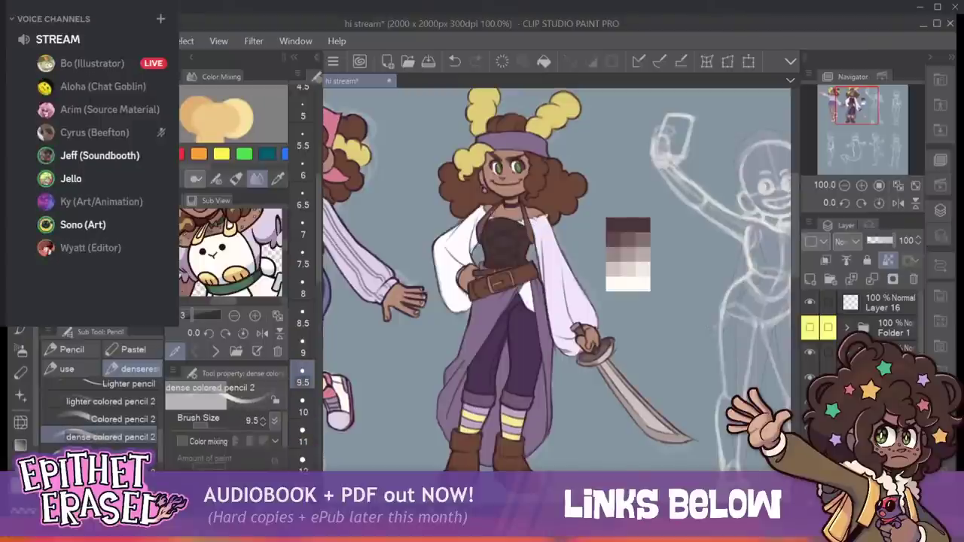
key("bracketright")
key("bracketright")
key("bracketright")
key("bracketright")
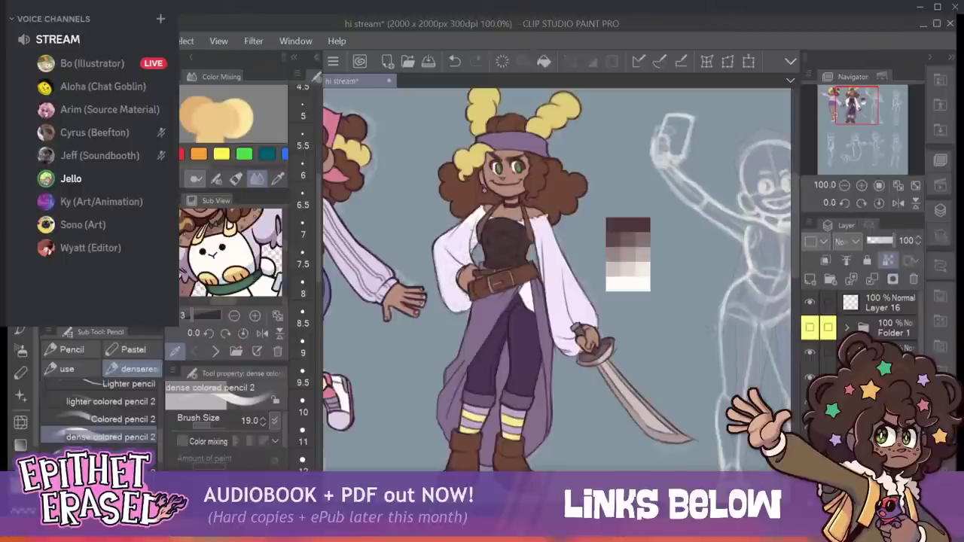
Reduce the brush to size 14, undo the last sleeve stroke and repaint the bent arm's shoulder area pale lilac.
key("bracketleft")
key("bracketleft")
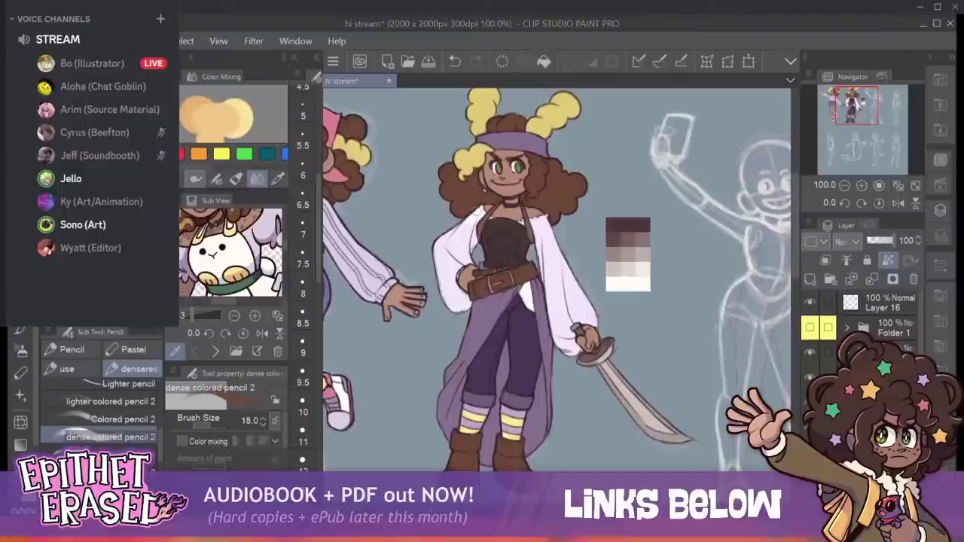
key("bracketleft")
key("bracketright")
key("ctrl+z")
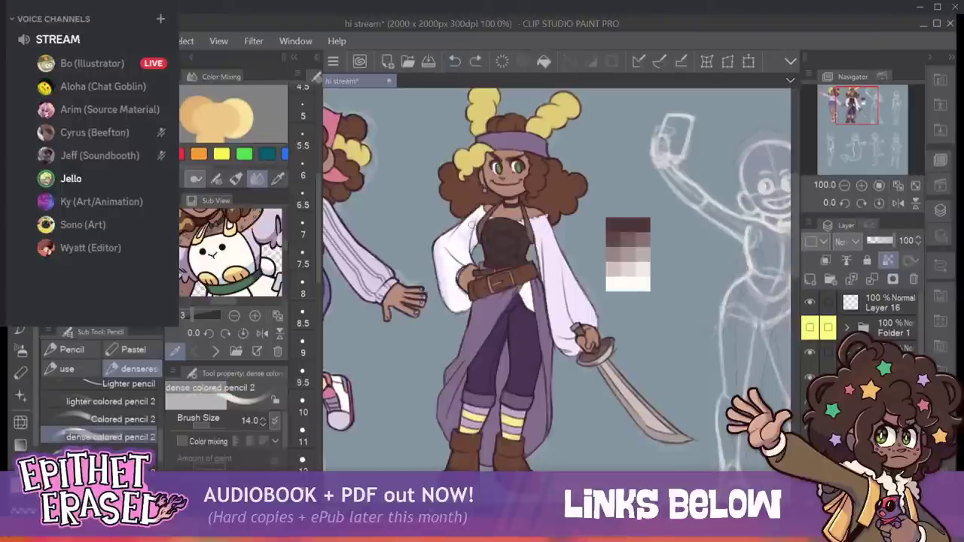
left_click_drag(480, 215, 481, 211)
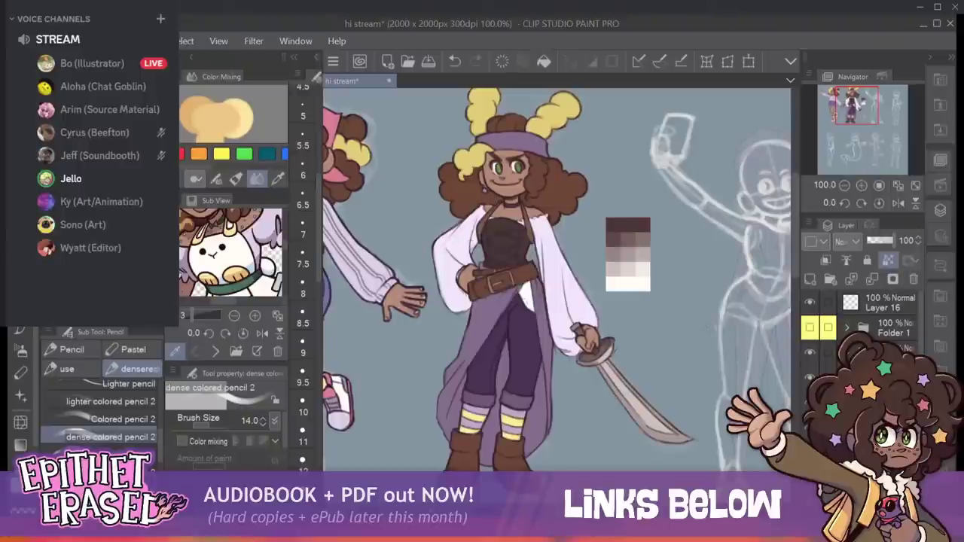
Pick a pale yellow from the reference image and paint the bent arm's sleeve with it at brush size 20.
left_click(889, 377)
left_click(553, 189, "alt")
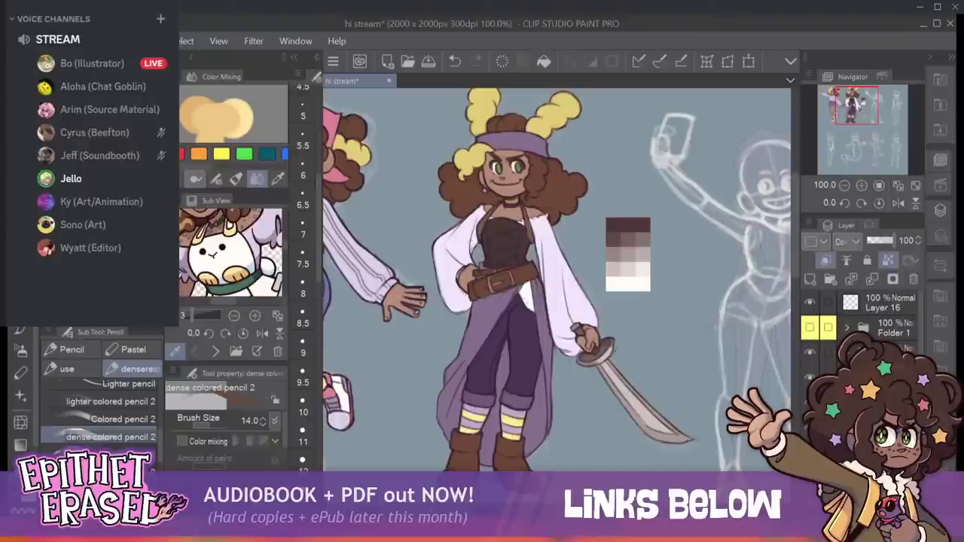
left_click(222, 277)
key("]")
key("]")
key("]")
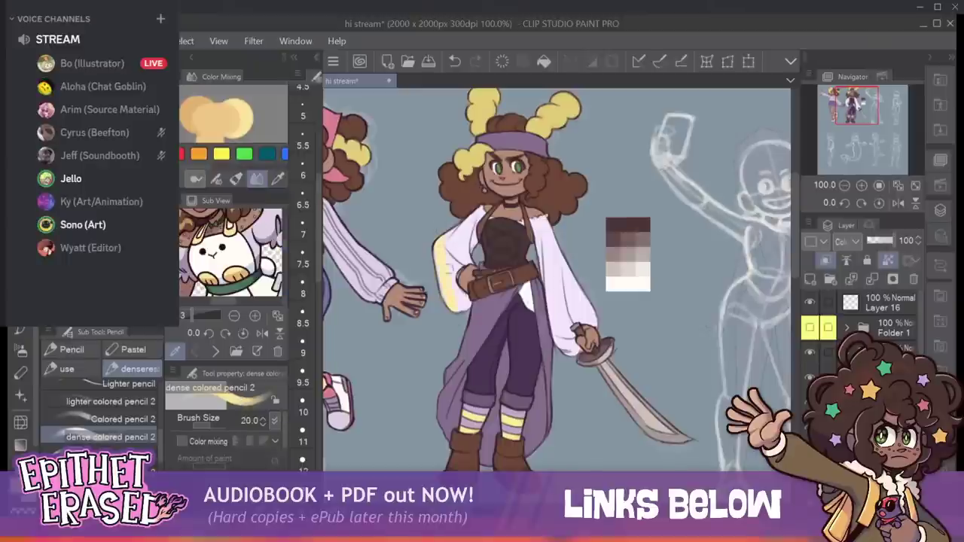
mouse_move(452, 305)
left_mouse_down()
mouse_move(447, 270)
mouse_move(465, 302)
mouse_move(452, 280)
mouse_move(459, 262)
mouse_move(451, 277)
mouse_move(441, 243)
mouse_move(450, 237)
mouse_move(461, 255)
mouse_move(454, 226)
left_mouse_up()
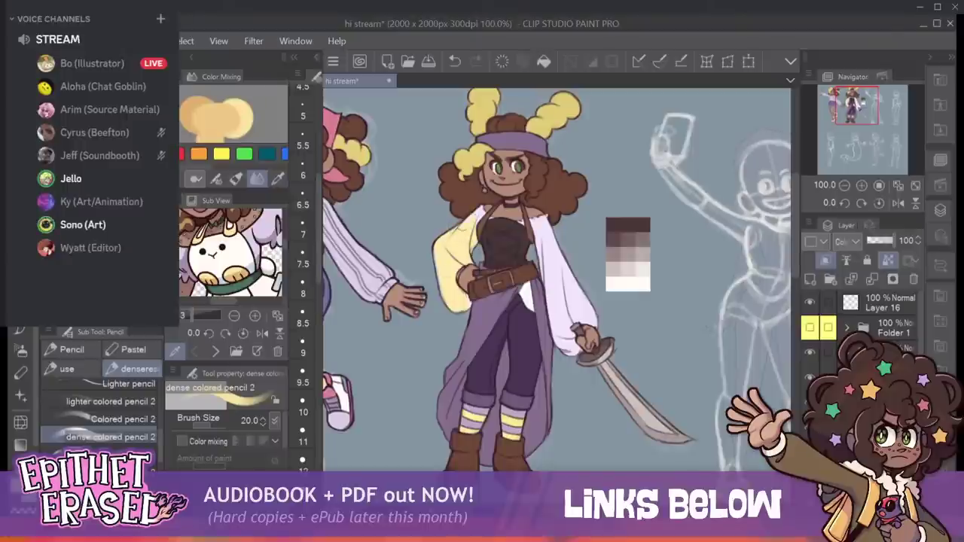
Touch up the bent arm's yellow sleeve, reducing the brush to size 14 and 10.
key("bracketleft")
key("bracketleft")
key("bracketleft")
key("bracketleft")
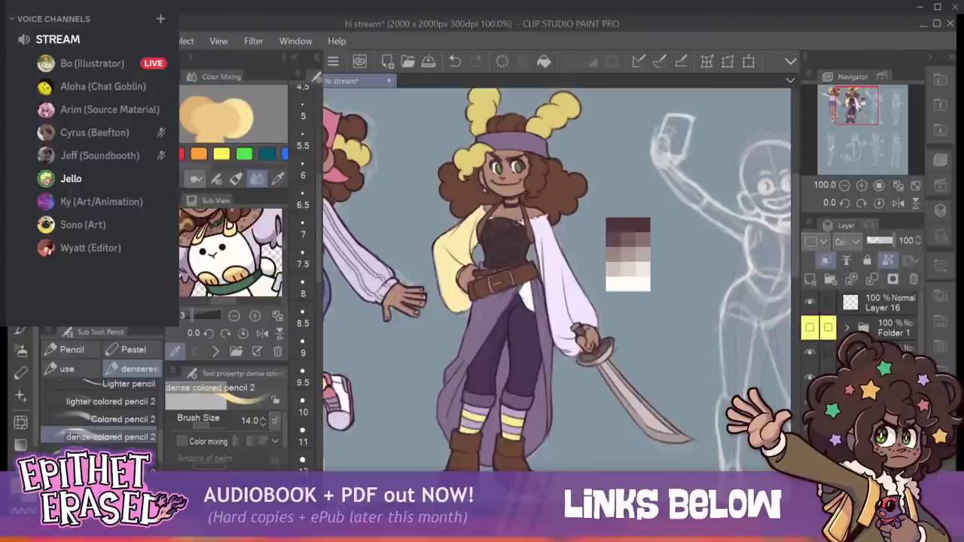
key("bracketleft")
key("bracketleft")
key("bracketleft")
key("bracketleft")
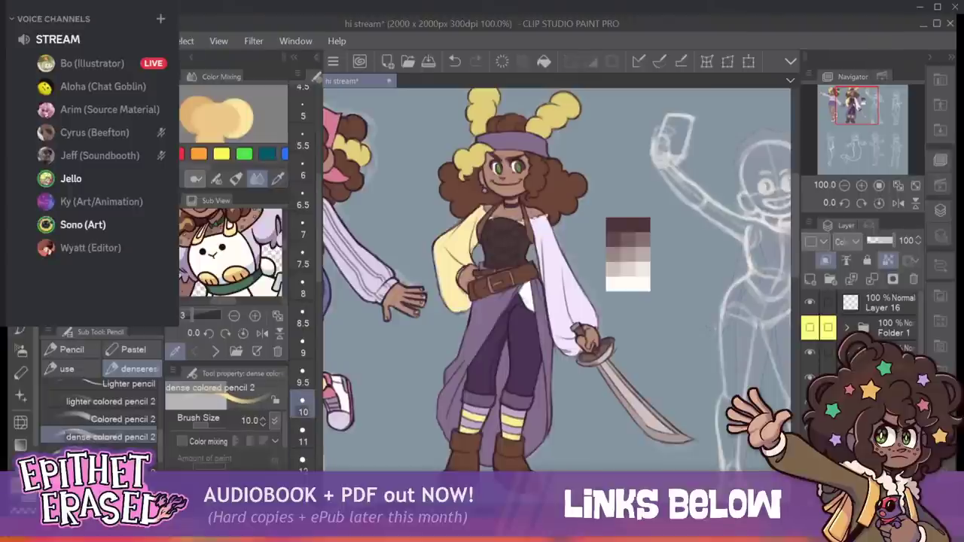
Paint the sword-arm sleeve pale yellow, enlarging the brush to size 14 and 25.
key("bracketright")
key("bracketright")
key("bracketright")
key("bracketright")
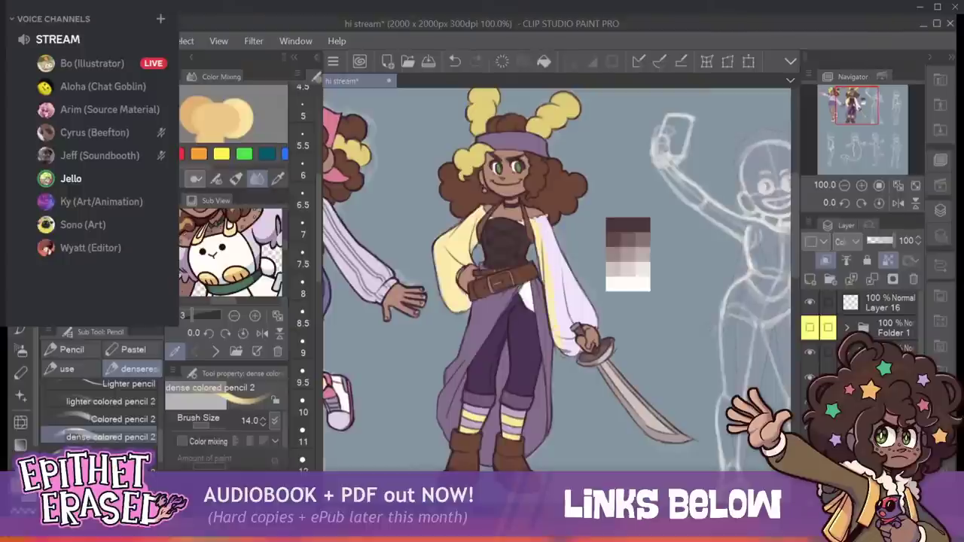
key("bracketright")
key("bracketright")
key("bracketright")
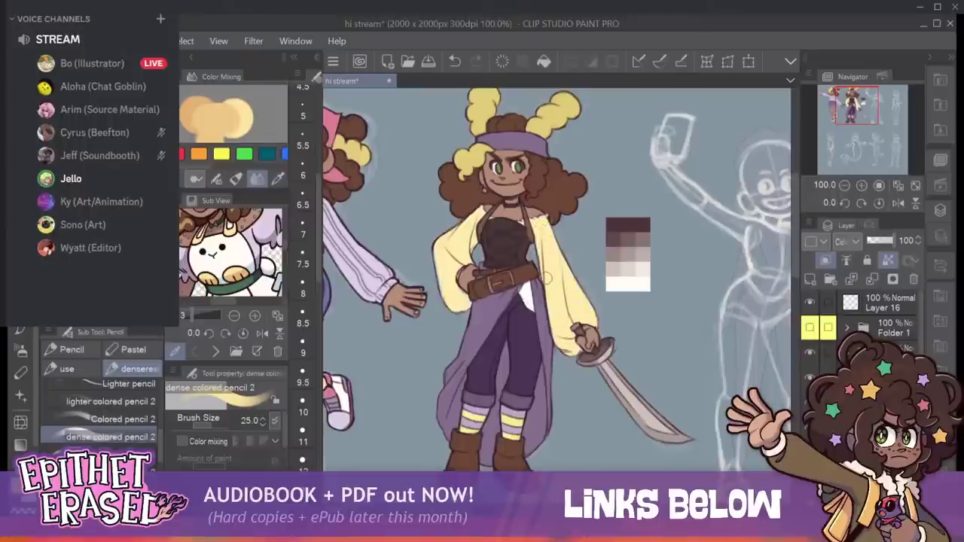
Repaint the bent arm's sleeve off-white, reducing the brush to size 12, enlarging it to 25 and reducing it to 17.
key("bracketleft")
key("bracketleft")
key("bracketleft")
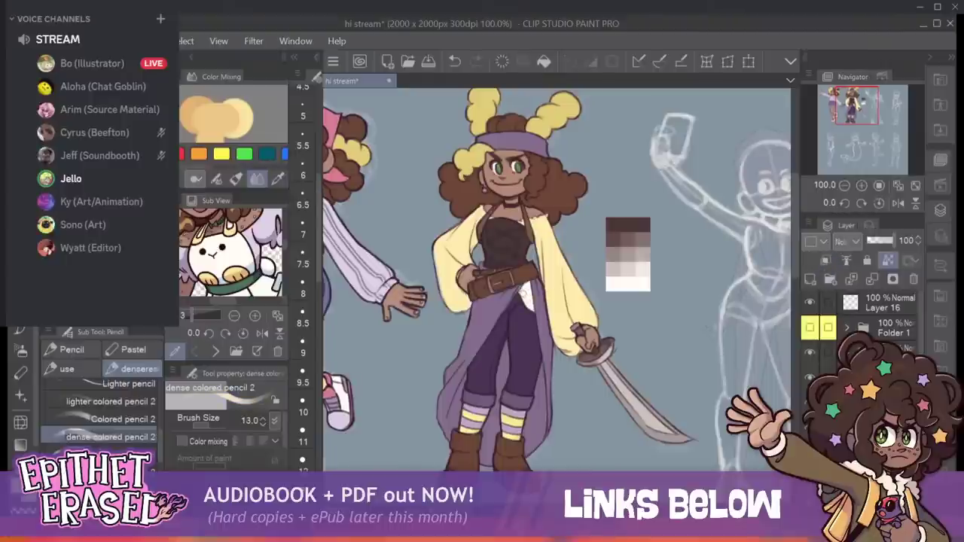
key("bracketleft")
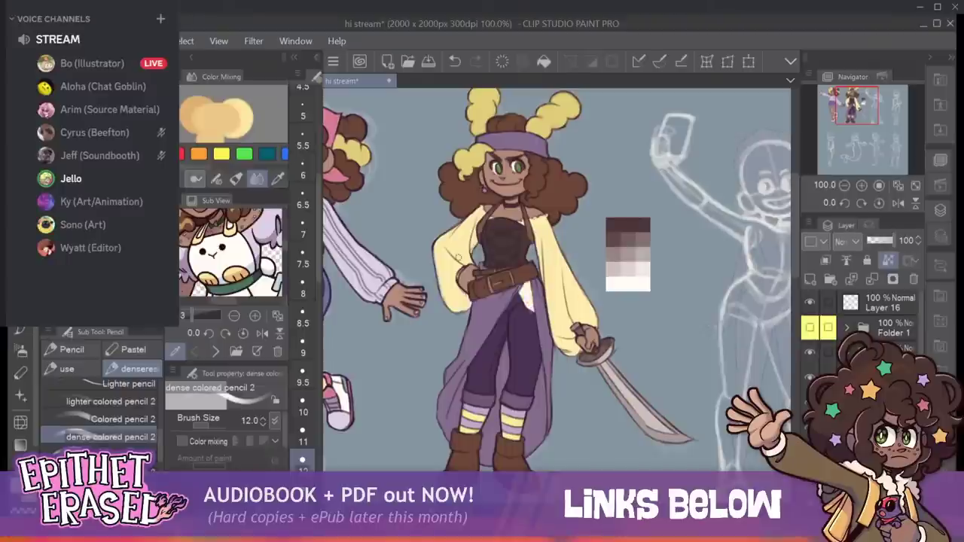
key("bracketright")
key("bracketright")
key("bracketright")
key("bracketright")
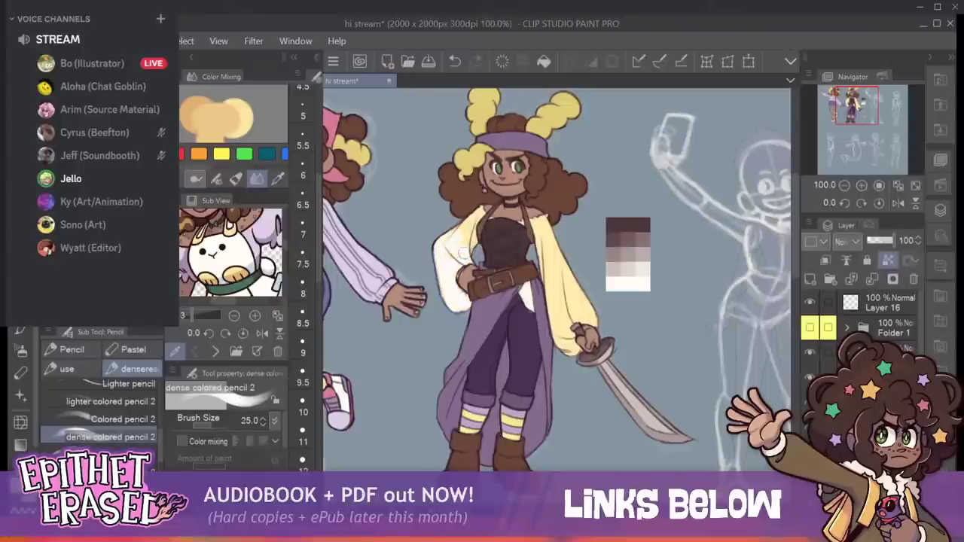
key("bracketleft")
key("bracketleft")
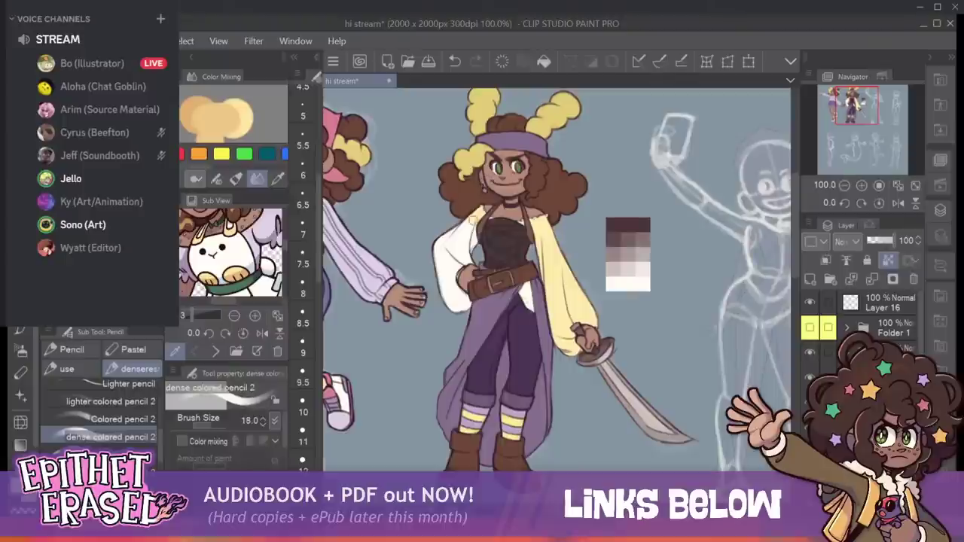
key("bracketleft")
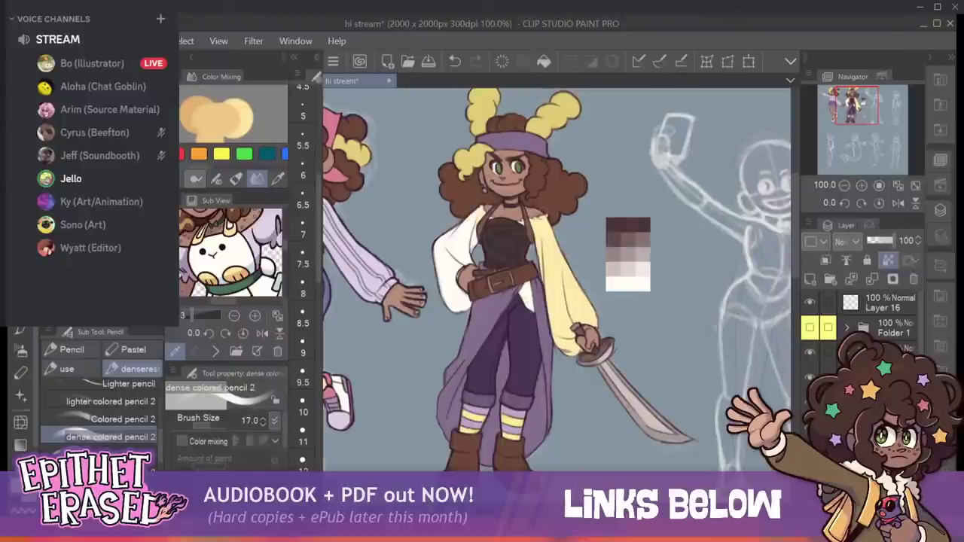
Start repainting the upper inner edge of the sword-arm sleeve off-white, reducing the brush to size 10 and enlarging it to 13.
key("bracketleft")
key("bracketleft")
key("bracketleft")
key("bracketleft")
key("bracketleft")
key("bracketleft")
key("bracketleft")
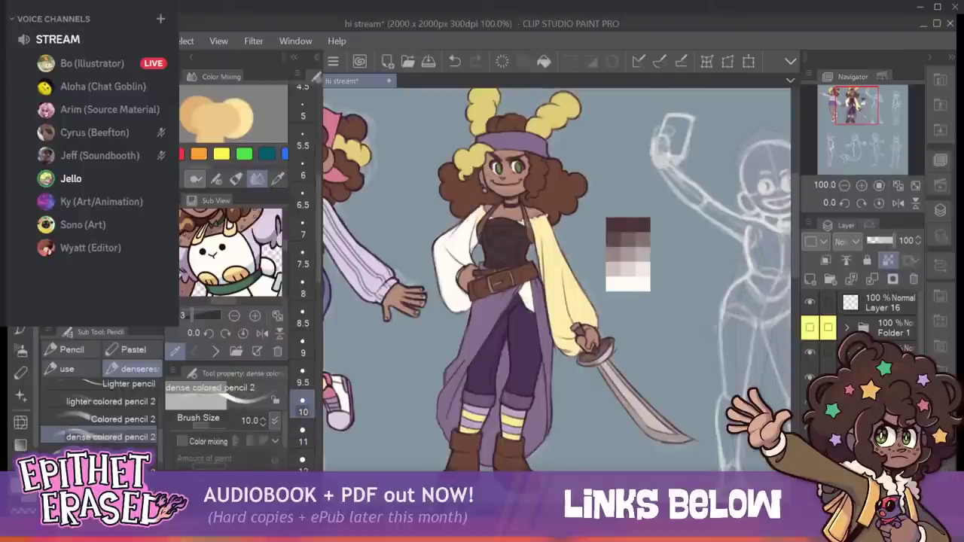
key("bracketright")
key("bracketright")
key("bracketright")
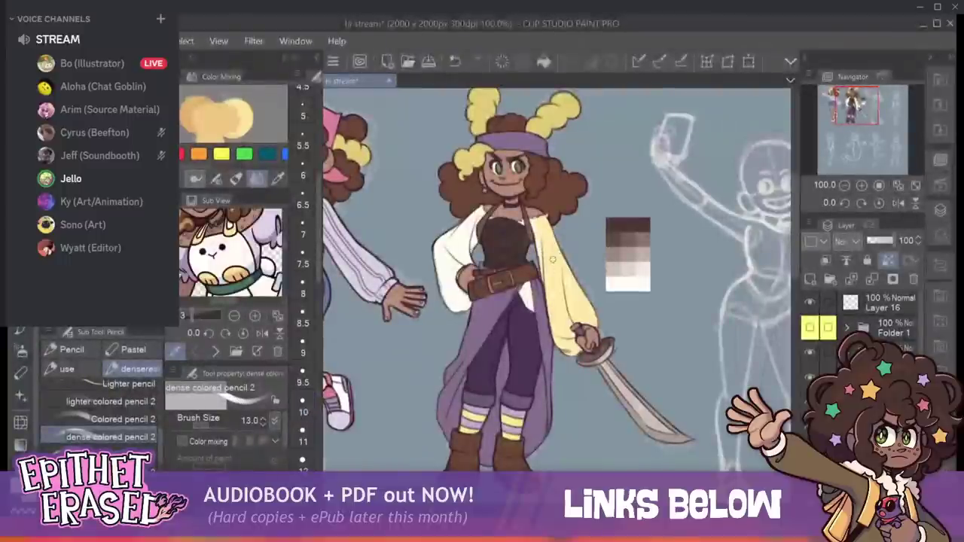
Cover the remaining yellow of the sword-arm sleeve with off-white at brush size 19.
key("bracketright")
key("bracketright")
key("bracketright")
key("bracketright")
key("bracketright")
key("bracketright")
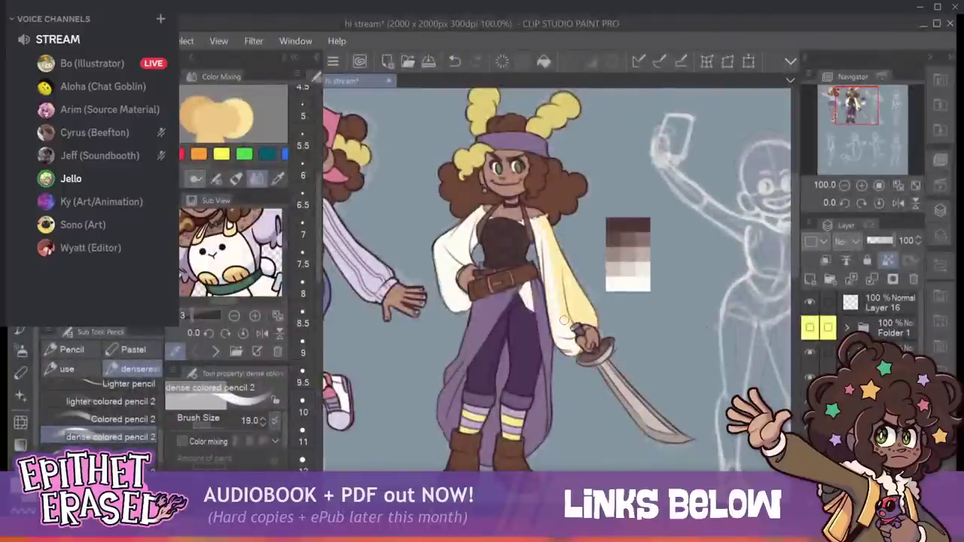
mouse_move(567, 321)
left_mouse_down()
mouse_move(593, 319)
mouse_move(540, 225)
mouse_move(566, 290)
mouse_move(563, 261)
left_mouse_up()
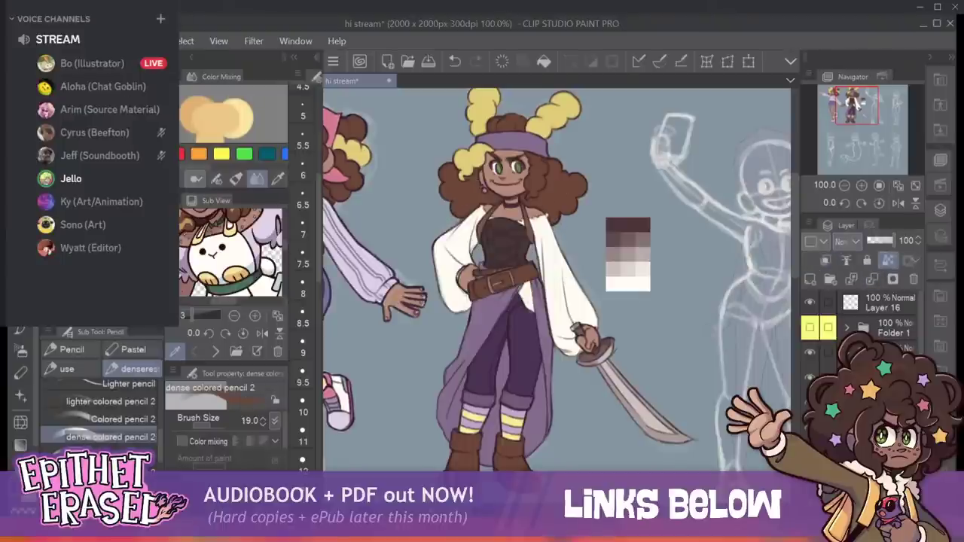
Reduce the brush in stages to size 11, 9.5, 8.5, 7 and 6.5 for fine detail work on the pirate.
left_click(302, 459)
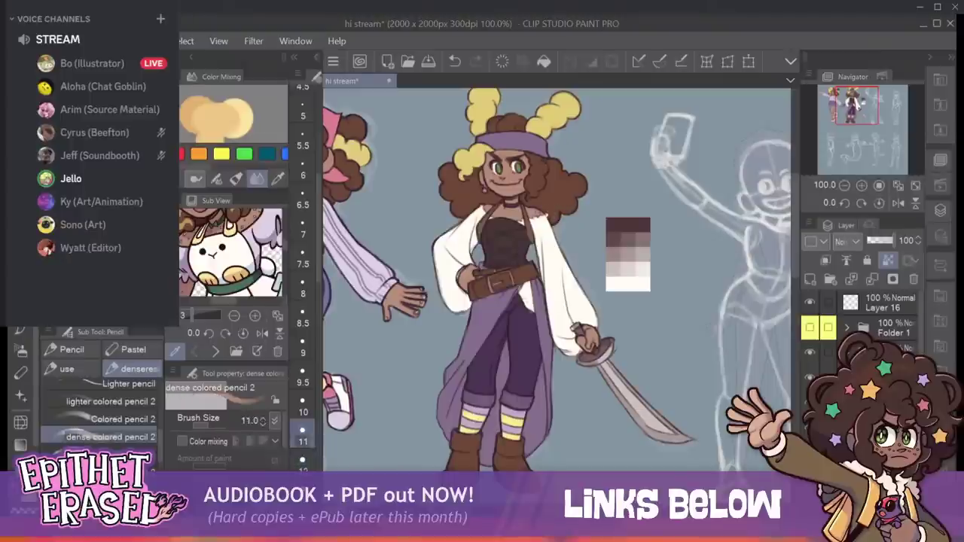
left_click(302, 370)
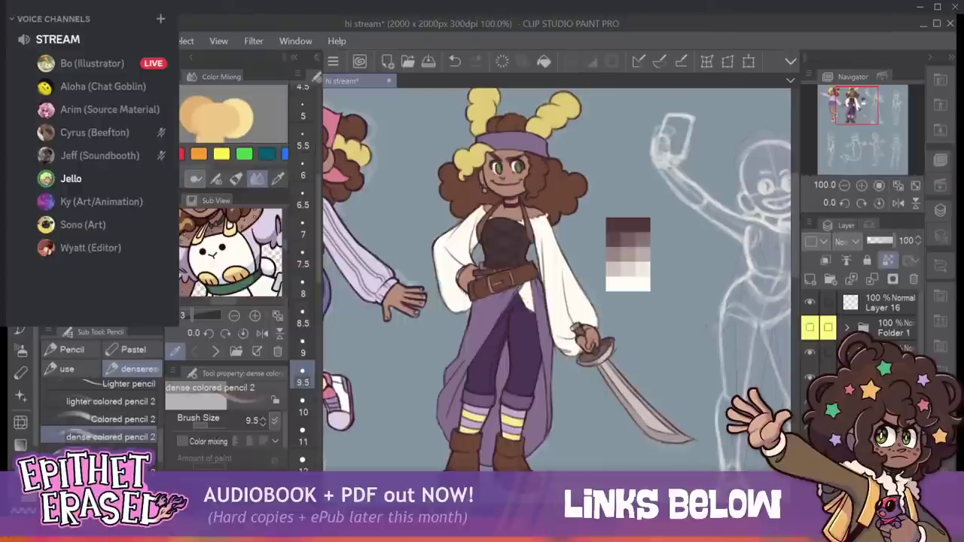
key("bracketleft")
key("bracketleft")
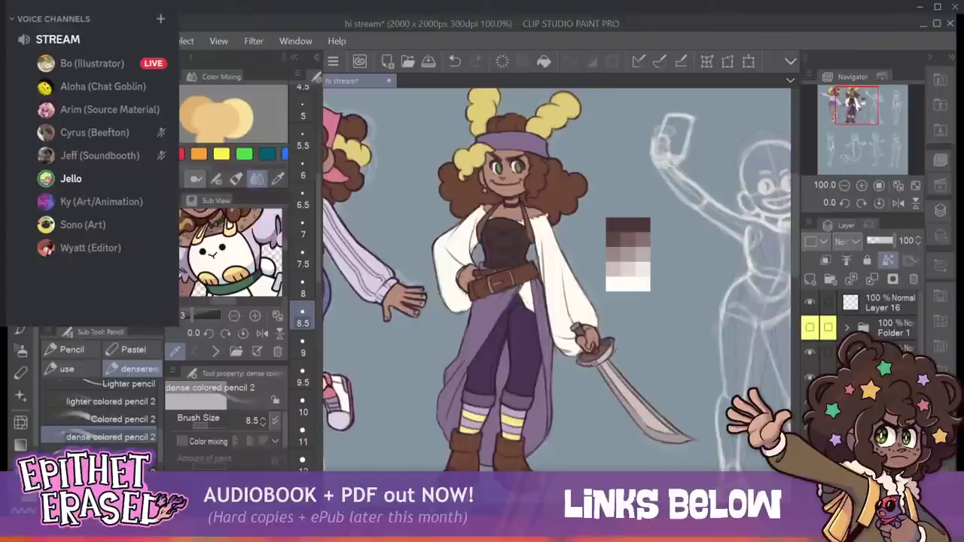
key("bracketleft")
key("bracketleft")
key("bracketleft")
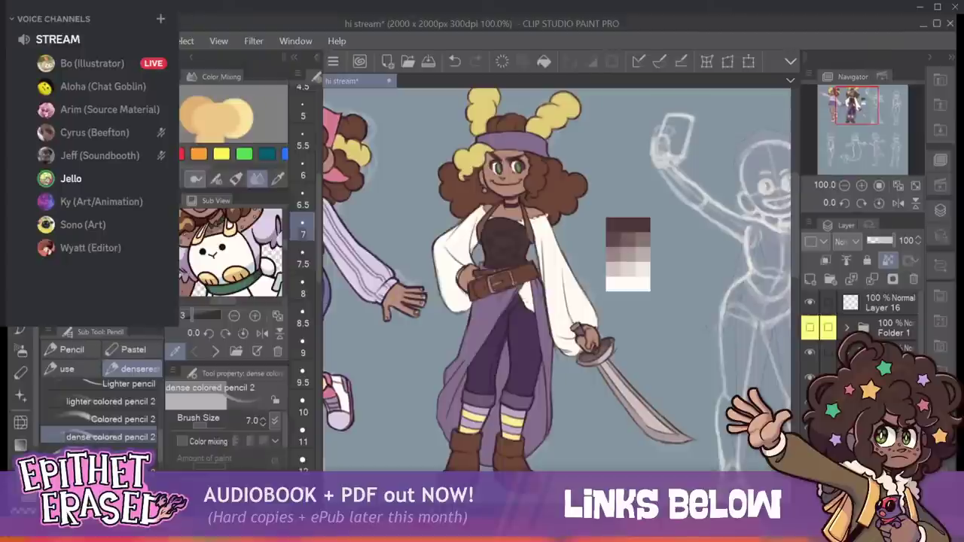
key("bracketleft")
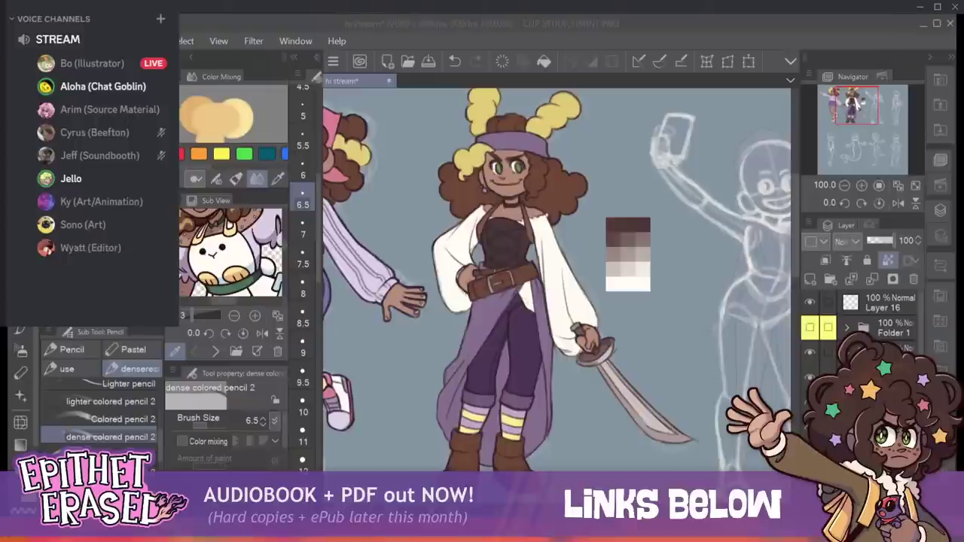
left_click(865, 101)
left_click_drag(675, 386, 697, 317)
left_click_drag(859, 101, 860, 98)
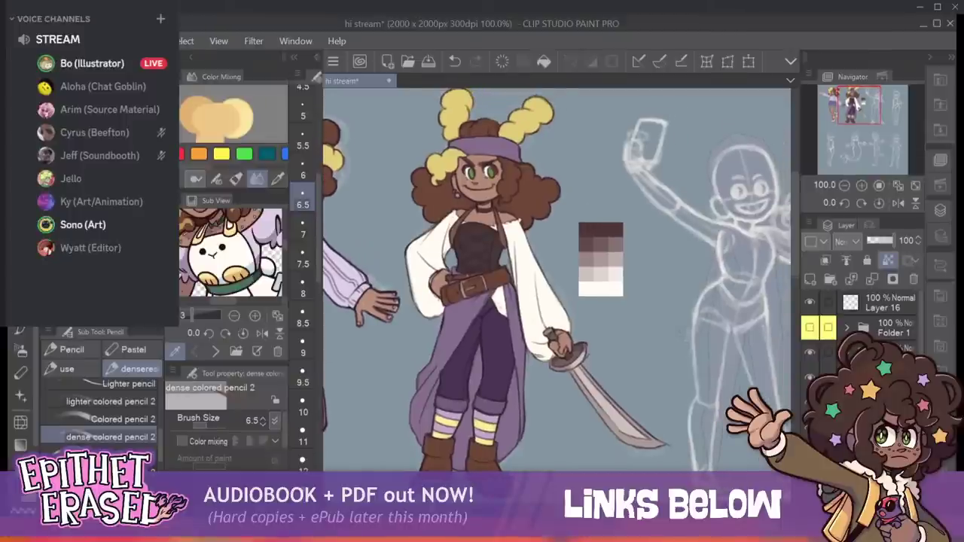
left_click_drag(859, 105, 860, 103)
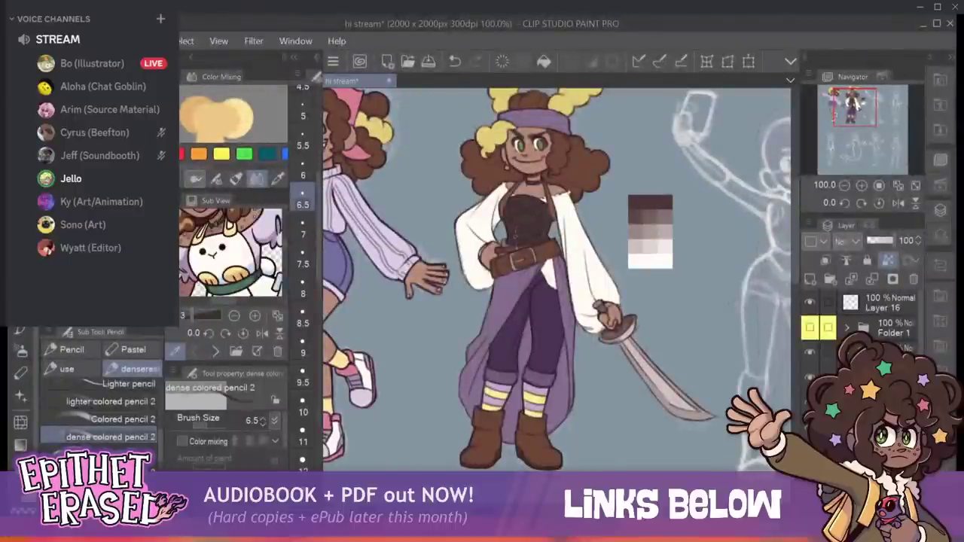
Draw the criss-cross lacing on the front of the pirate's dark corset with the brush reduced to size 6.
key("bracketleft")
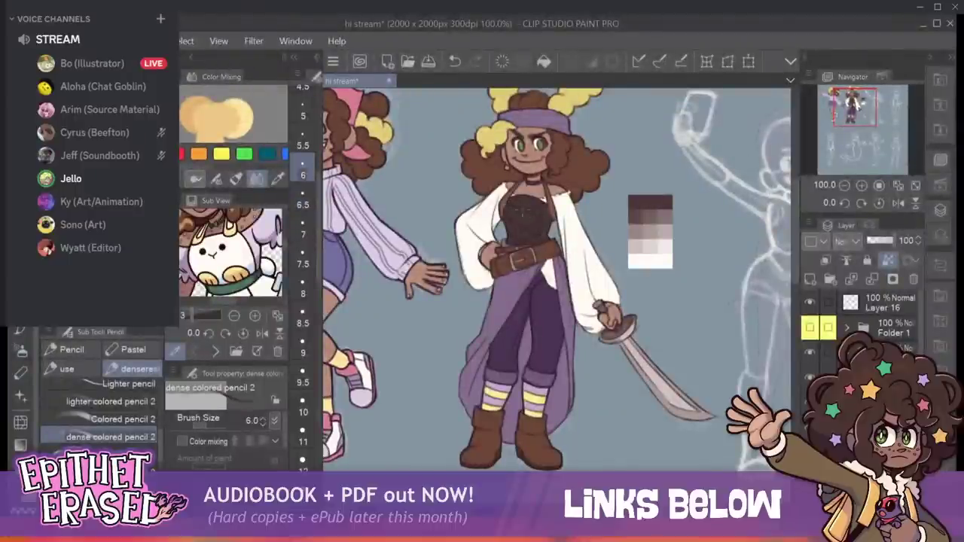
mouse_move(520, 205)
left_mouse_down()
mouse_move(522, 217)
mouse_move(533, 205)
left_mouse_up()
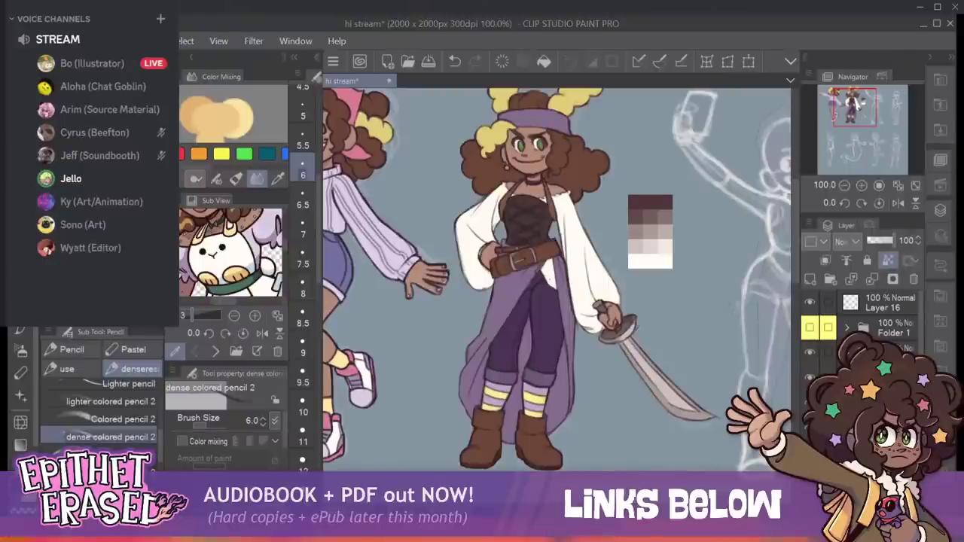
left_click_drag(527, 286, 575, 301)
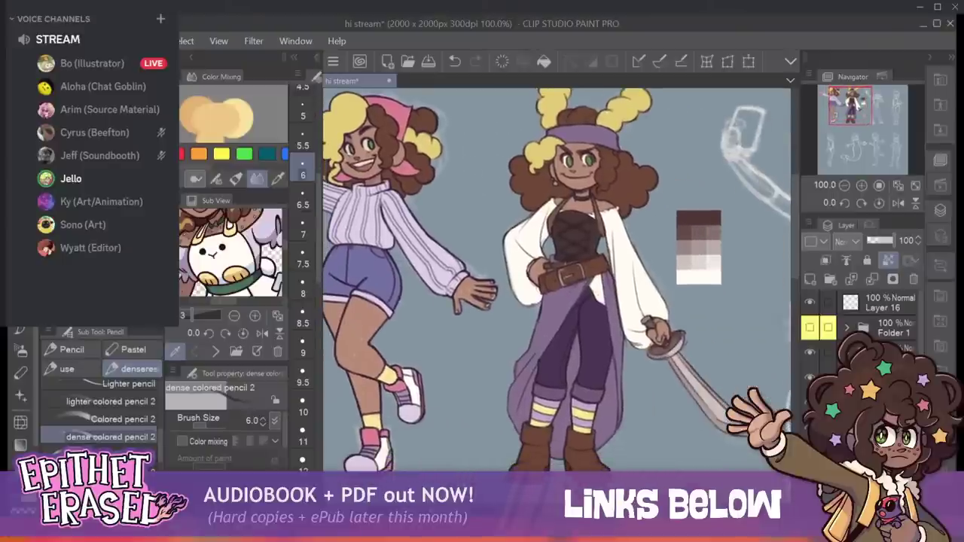
Draw fine details across the pirate's cheeks with the densest colored pencil 6 at size 4.5, using the close-up face as reference.
left_click_drag(230, 226, 233, 280)
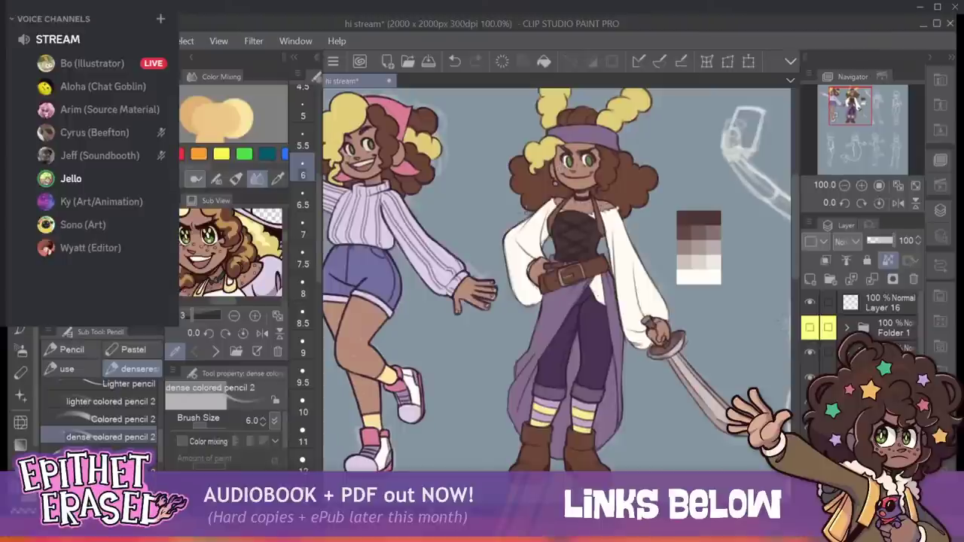
left_click(106, 454)
left_click(303, 109)
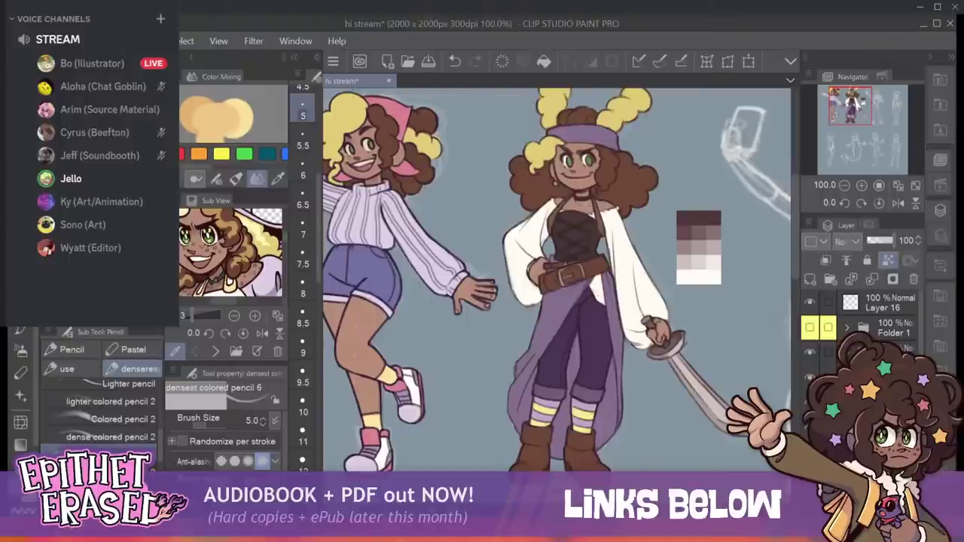
left_click(455, 61)
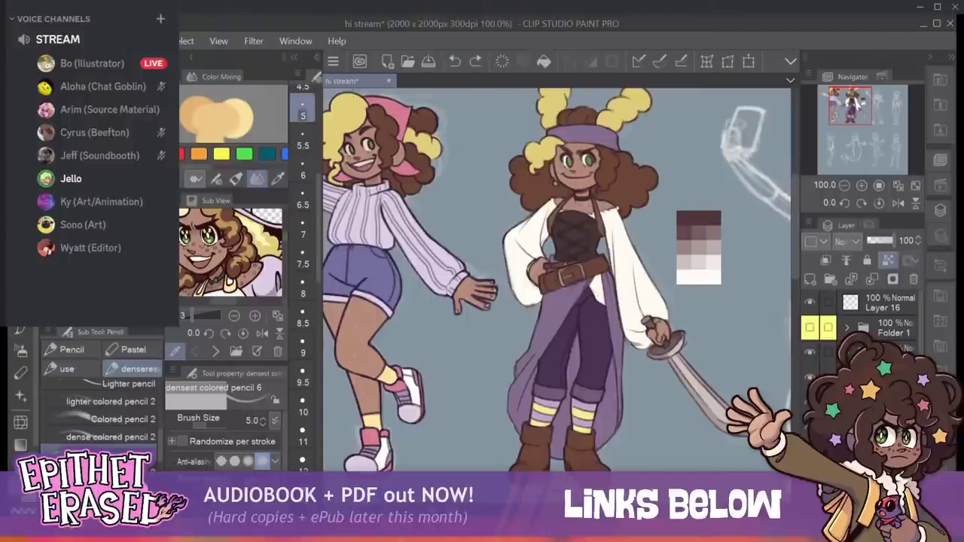
key("bracketleft")
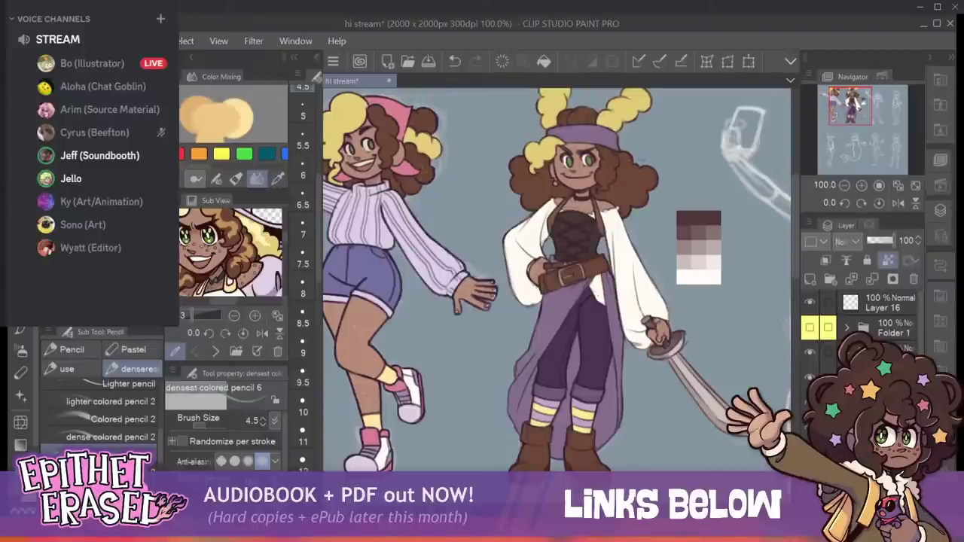
left_click_drag(558, 166, 572, 168)
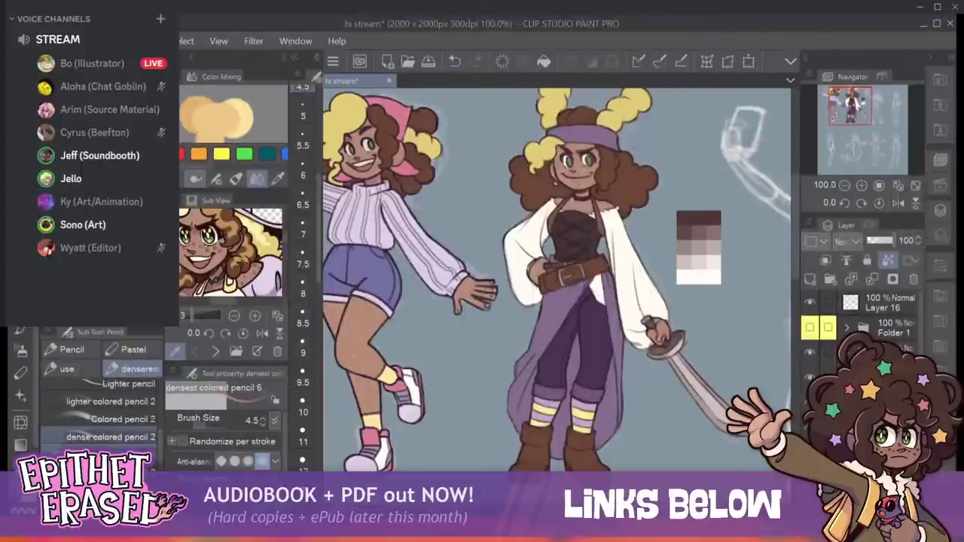
Switch back to dense colored pencil 2 and browse the reference images to the back view of the green-sleeved, pink-shorts outfit.
left_click(111, 437)
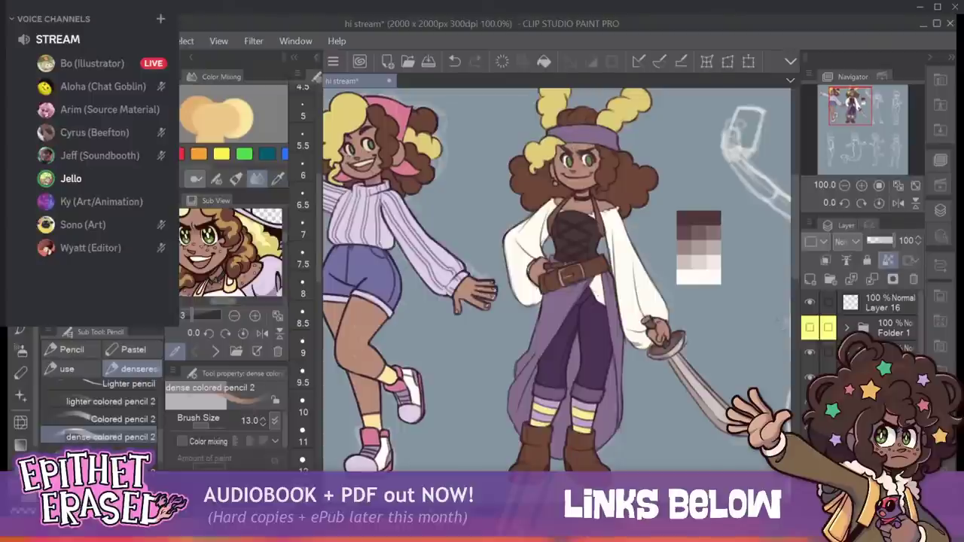
left_click(215, 351)
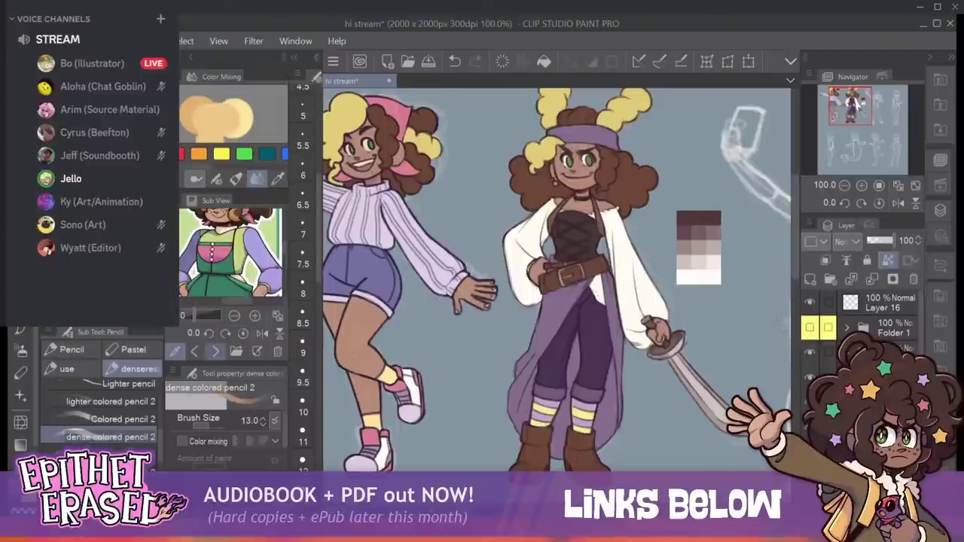
left_click(216, 351)
left_click(215, 351)
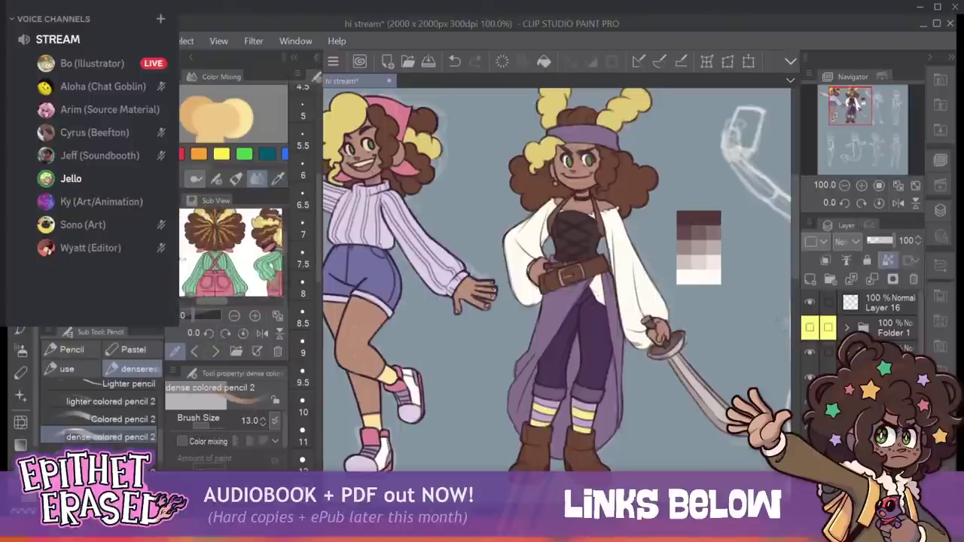
left_click_drag(285, 243, 285, 254)
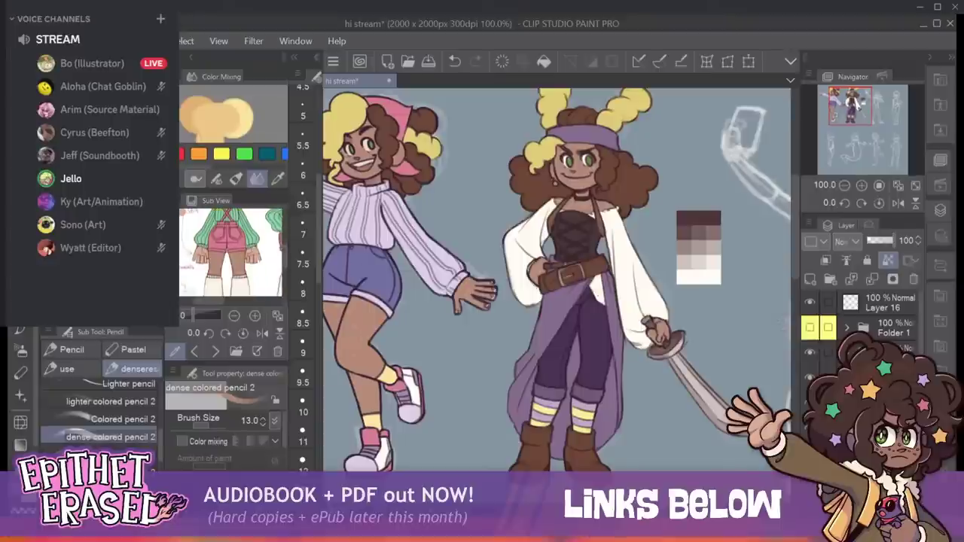
left_click(206, 254)
Switch to Colored pencil 2 and reduce its brush in stages to size 9.5 and 8.
left_click(121, 420)
key("bracketleft")
key("bracketleft")
key("bracketleft")
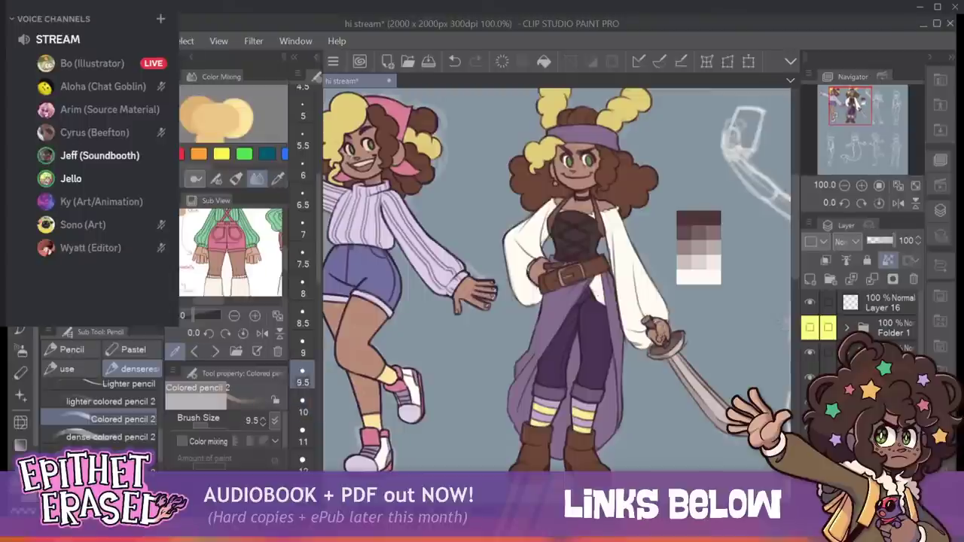
key("bracketleft")
key("bracketleft")
key("bracketleft")
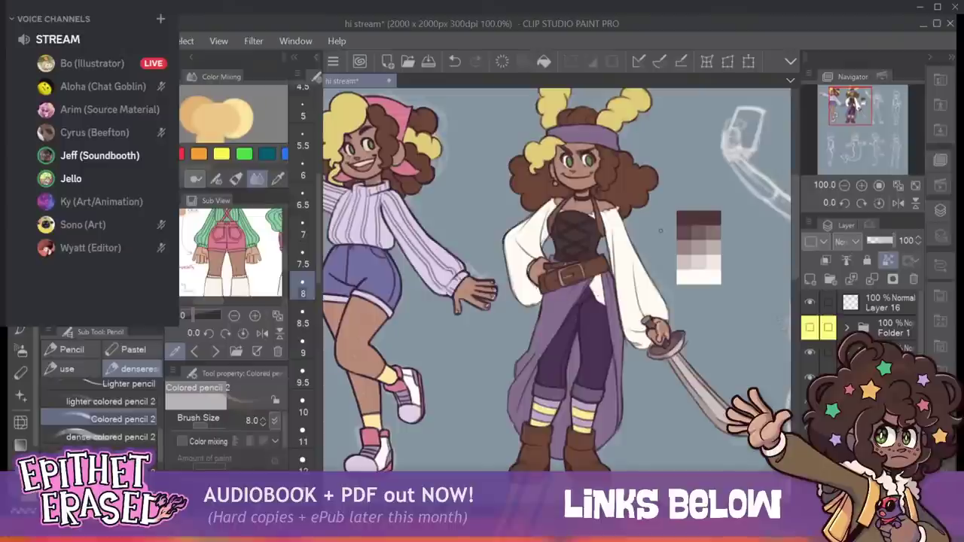
Return to the close-up face reference and set up dense colored pencil 2, reducing its brush in stages to size 9.5, 9 and 8.
left_click(194, 351)
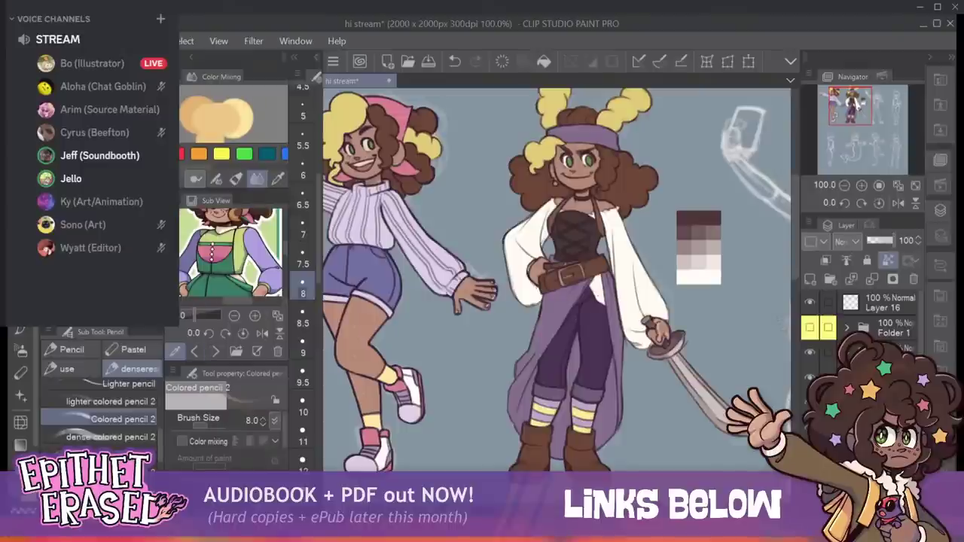
left_click(194, 351)
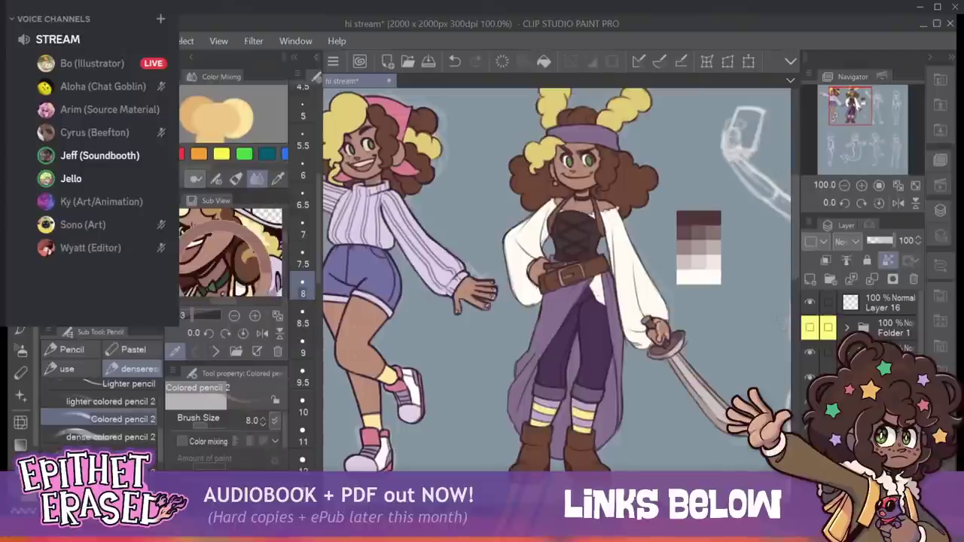
left_click(194, 351)
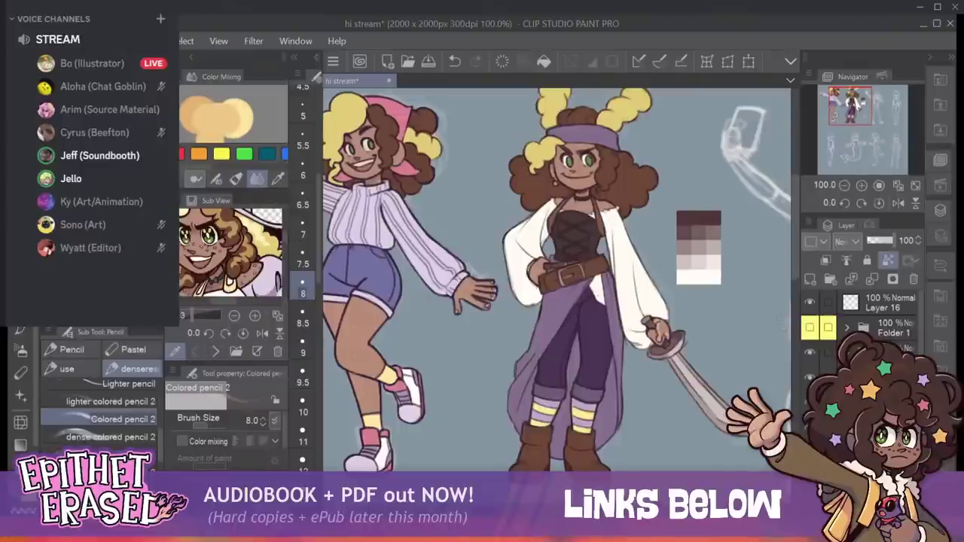
left_click(109, 454)
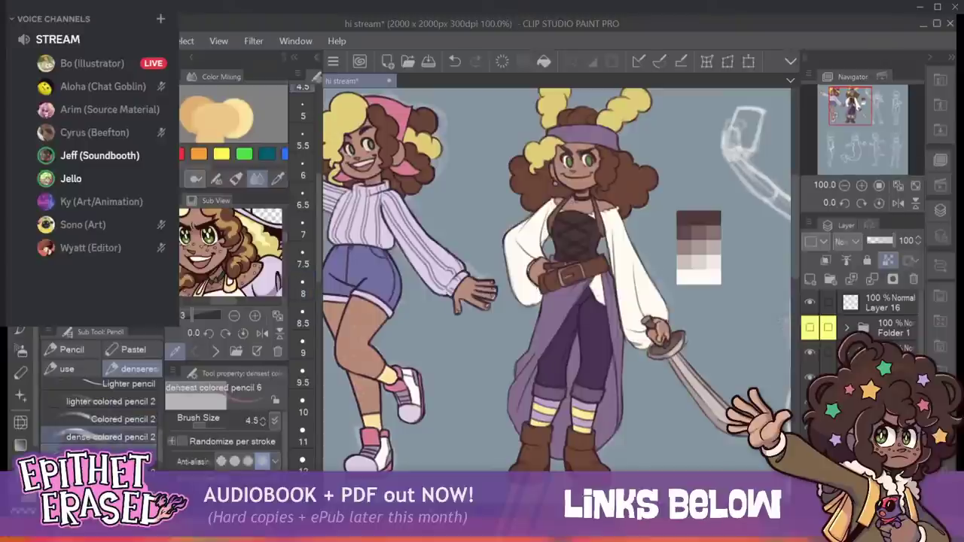
left_click(109, 437)
key("[")
key("[")
key("[")
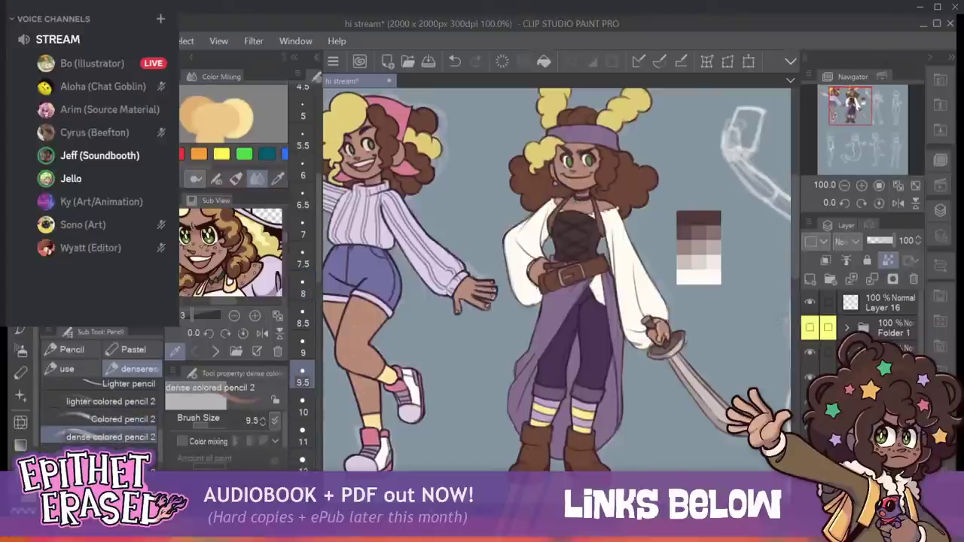
key("[")
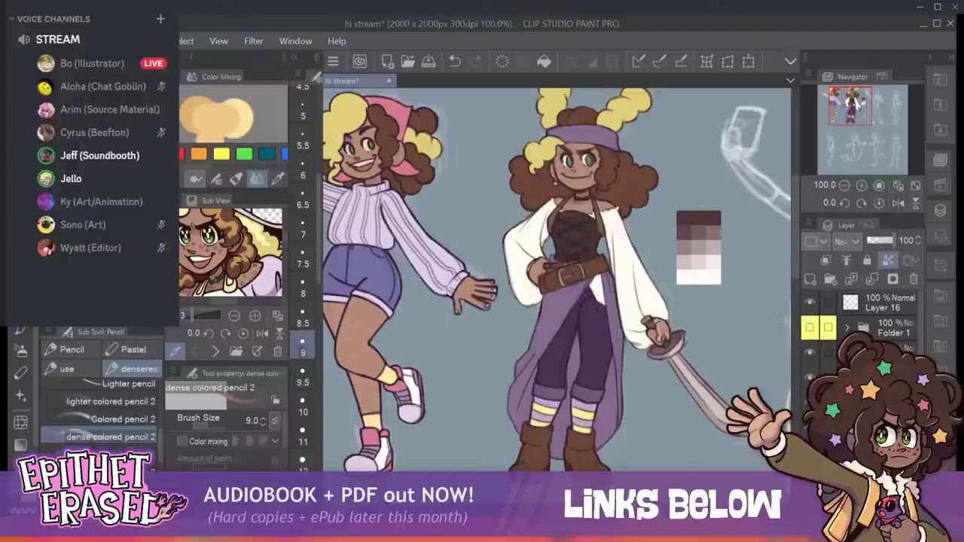
key("bracketleft")
key("bracketleft")
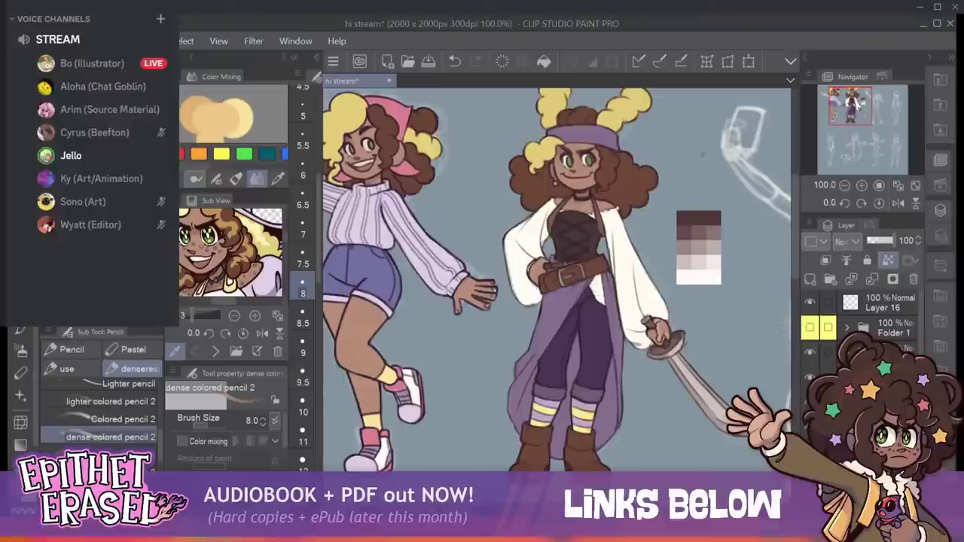
Look over the coloured pirate from hair to boots and the neighbouring phone-holding sketch.
left_click_drag(595, 241, 536, 268)
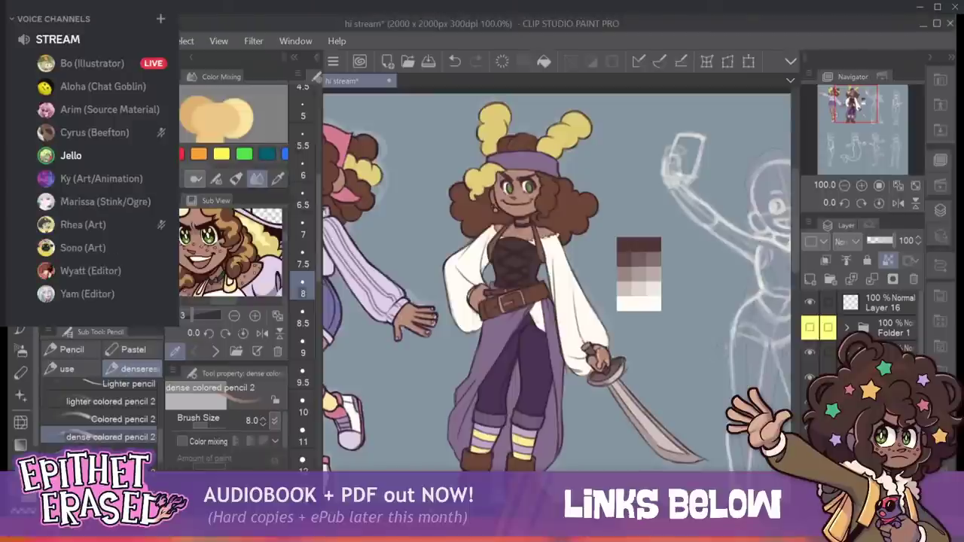
scroll(557, 279, "down", 3)
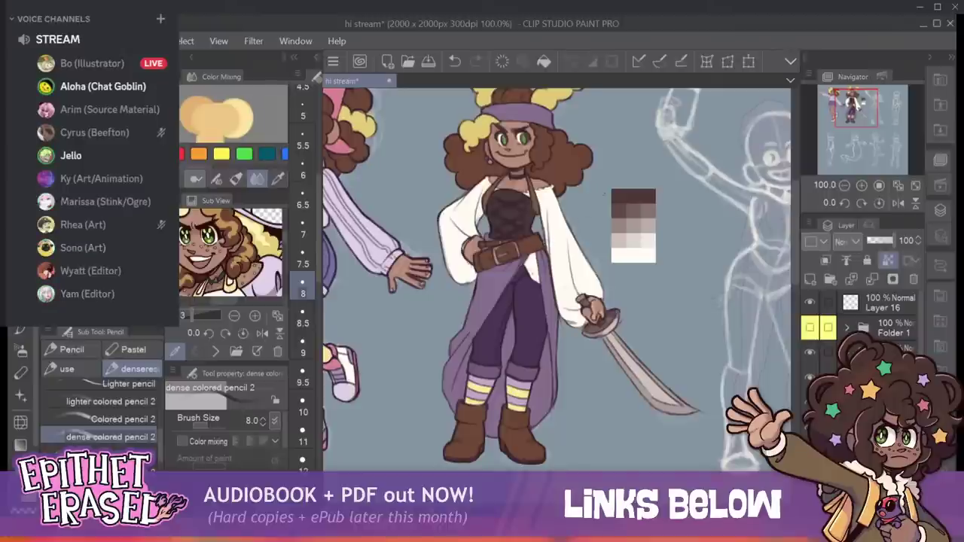
left_click_drag(605, 194, 642, 228)
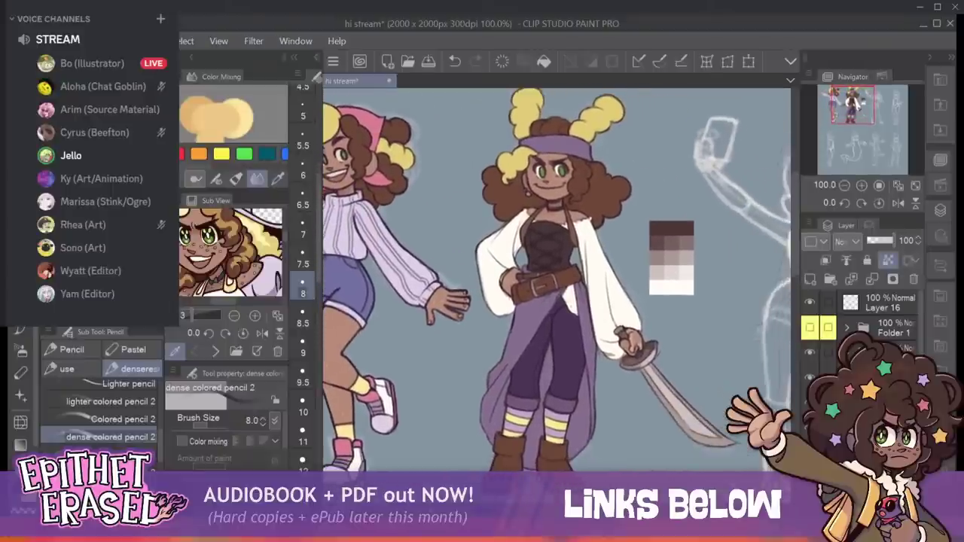
scroll(557, 286, "down", 2)
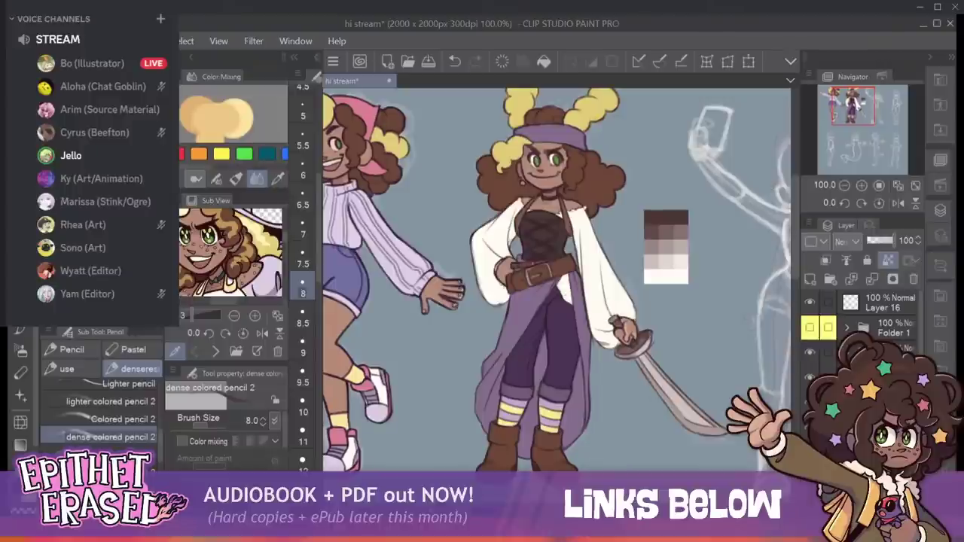
mouse_move(557, 272)
left_mouse_down()
mouse_move(585, 341)
mouse_move(572, 296)
mouse_move(514, 281)
mouse_move(525, 265)
mouse_move(497, 281)
mouse_move(618, 265)
mouse_move(563, 287)
left_mouse_up()
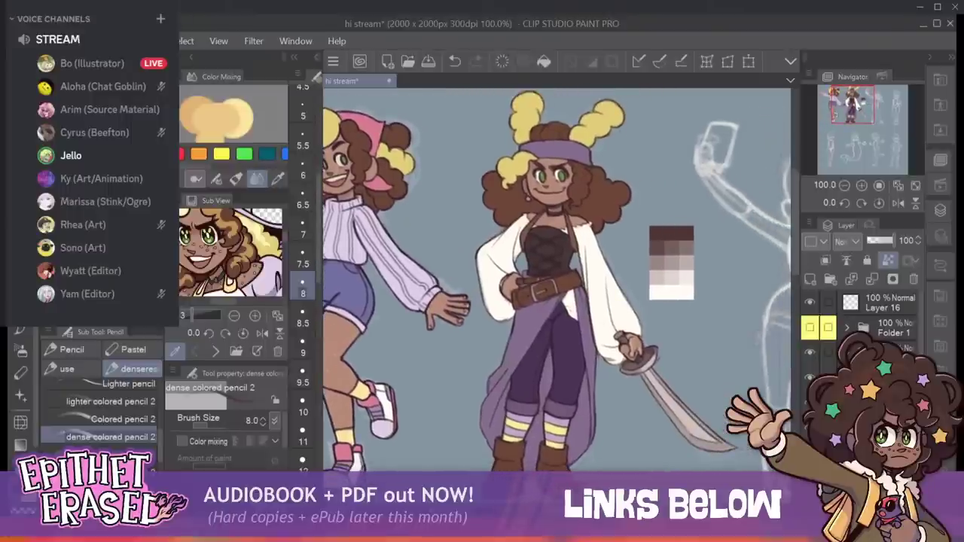
scroll(558, 286, "right", 3)
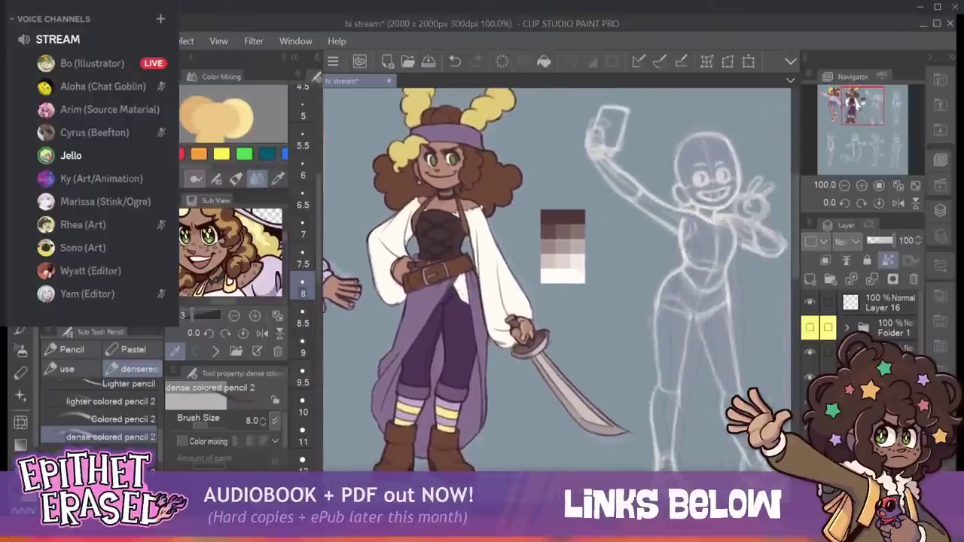
left_click_drag(863, 107, 865, 105)
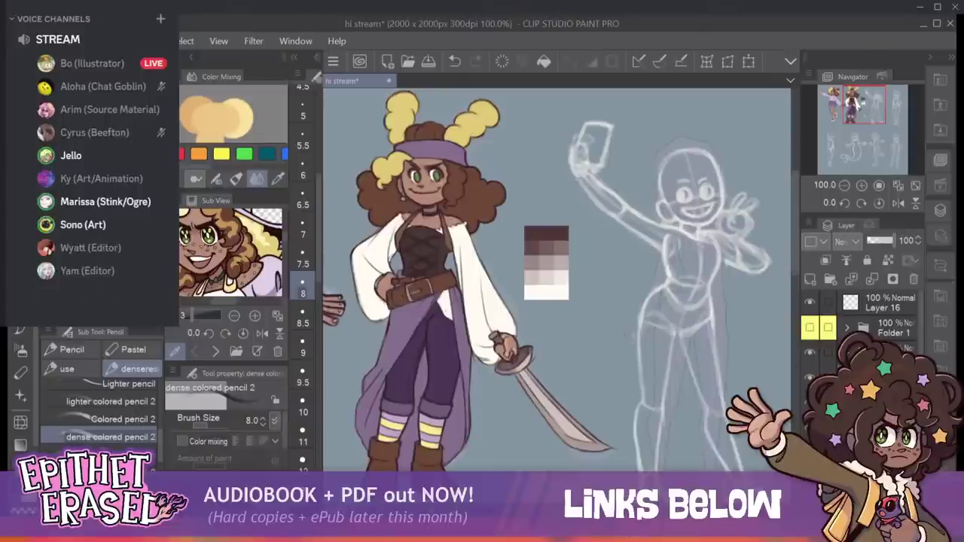
Add a new layer between Layer 16 and Folder 1, select a layer further down the stack, and save the illustration.
left_click_drag(904, 320, 909, 319)
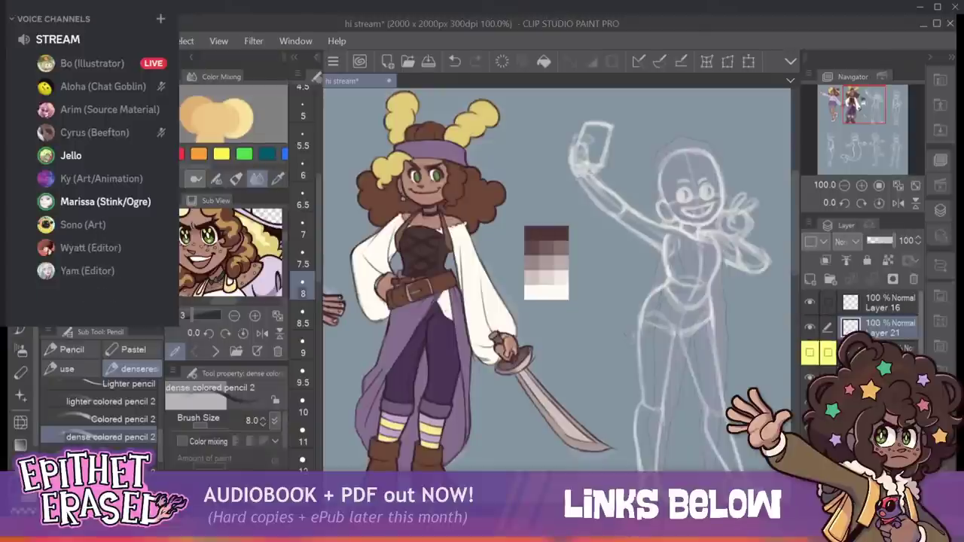
left_click(889, 378)
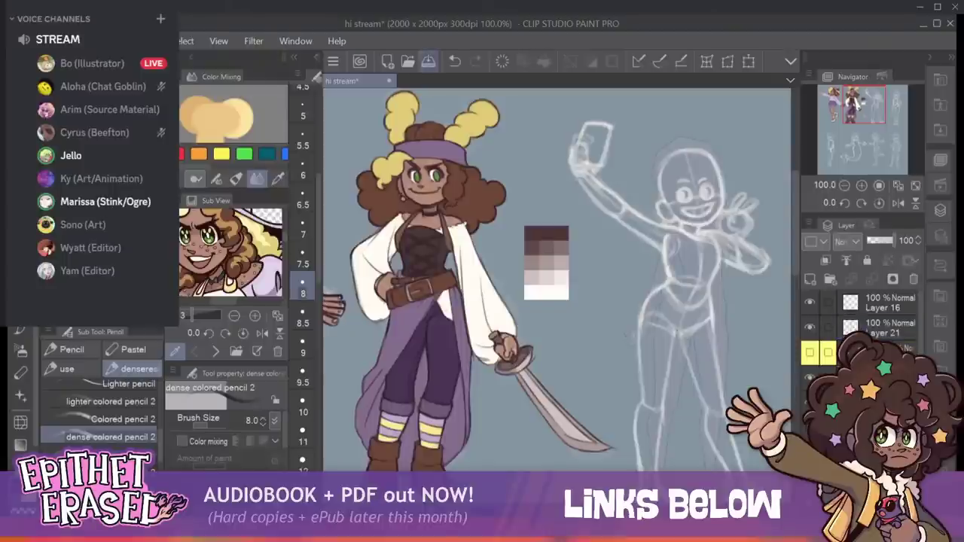
key("ctrl+s")
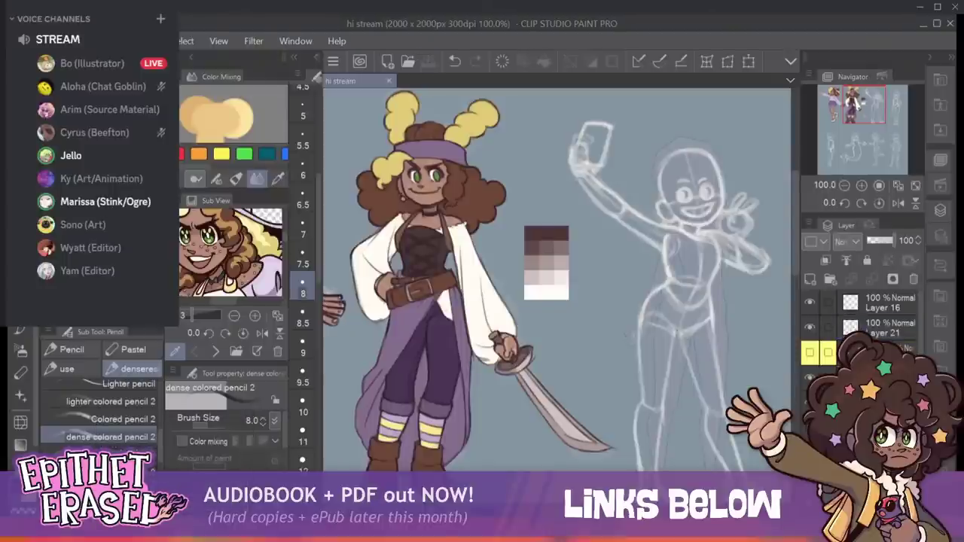
Toggle the visibility of a layer below Layer 20 to check it against the phone-holding sketch, and select that layer.
mouse_move(663, 286)
left_mouse_down()
mouse_move(447, 308)
mouse_move(608, 261)
mouse_move(549, 243)
left_mouse_up()
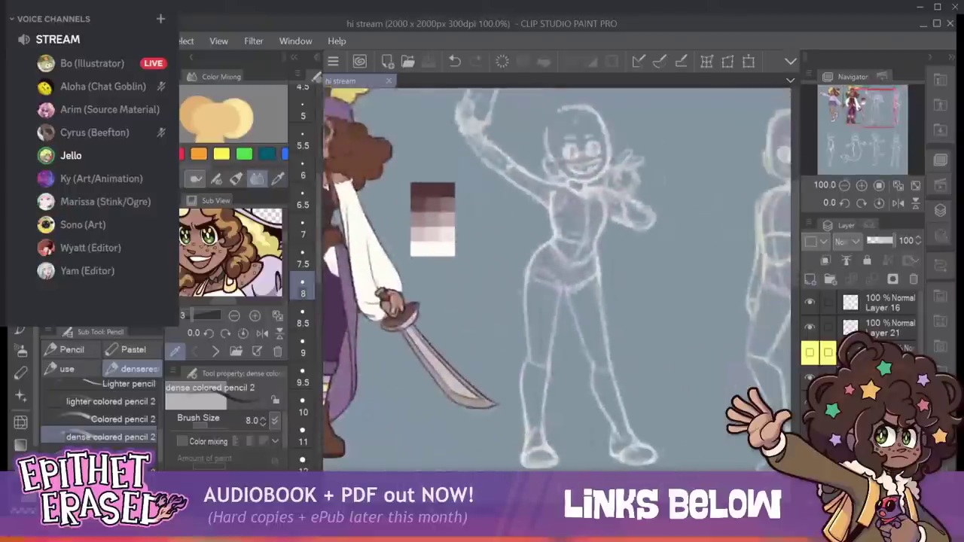
left_click_drag(562, 110, 548, 132)
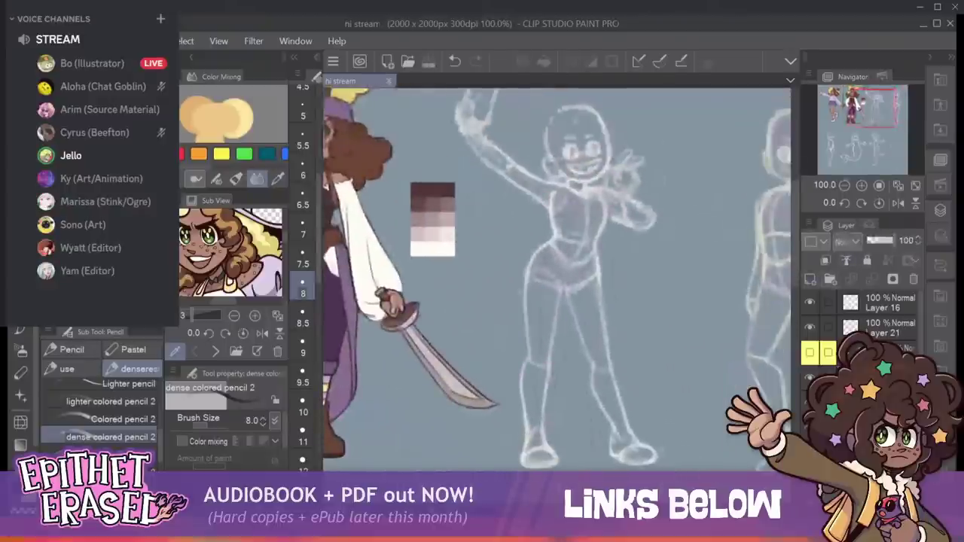
left_click_drag(922, 314, 921, 342)
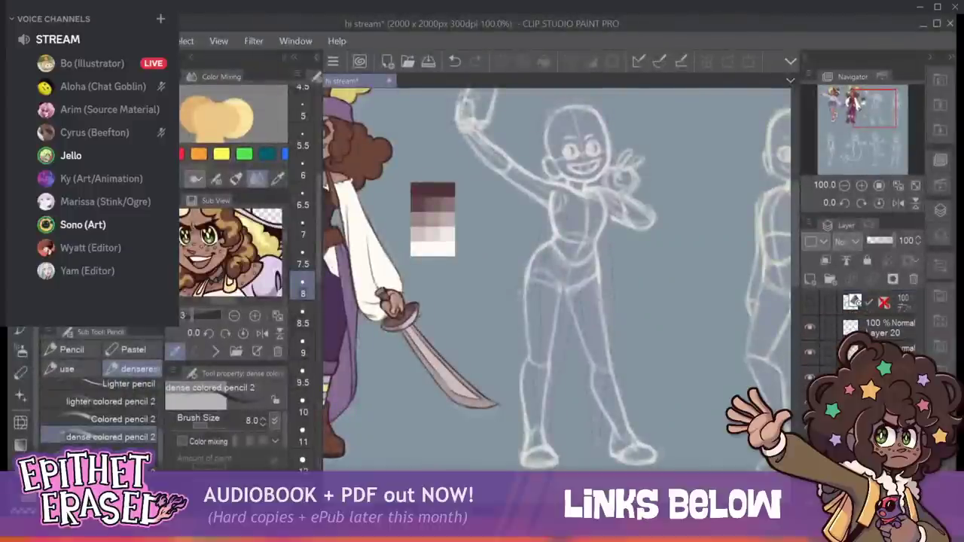
left_click(810, 377)
left_click(810, 378)
left_click(888, 378)
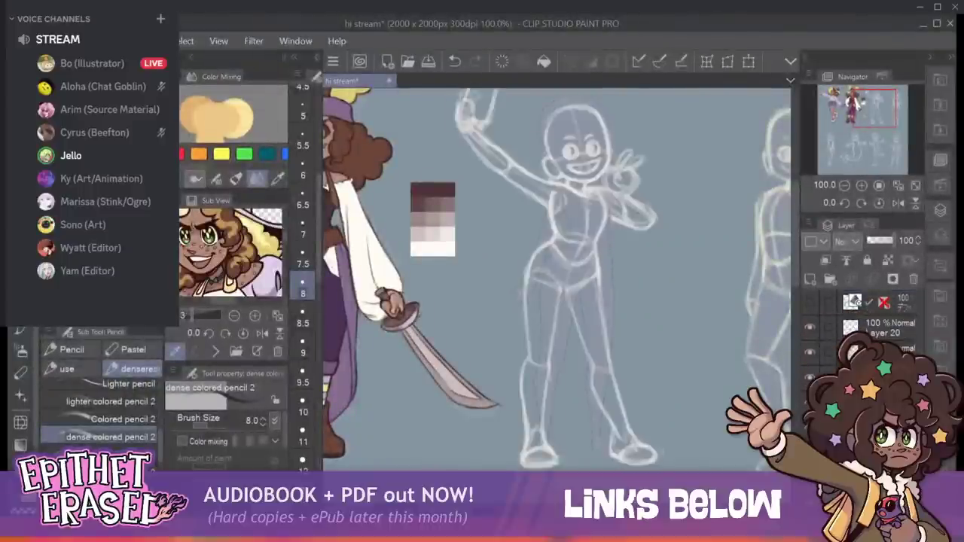
Fade the phone-holding pose sketch by lowering Layer 14's opacity to 30%.
left_click_drag(895, 373, 901, 301)
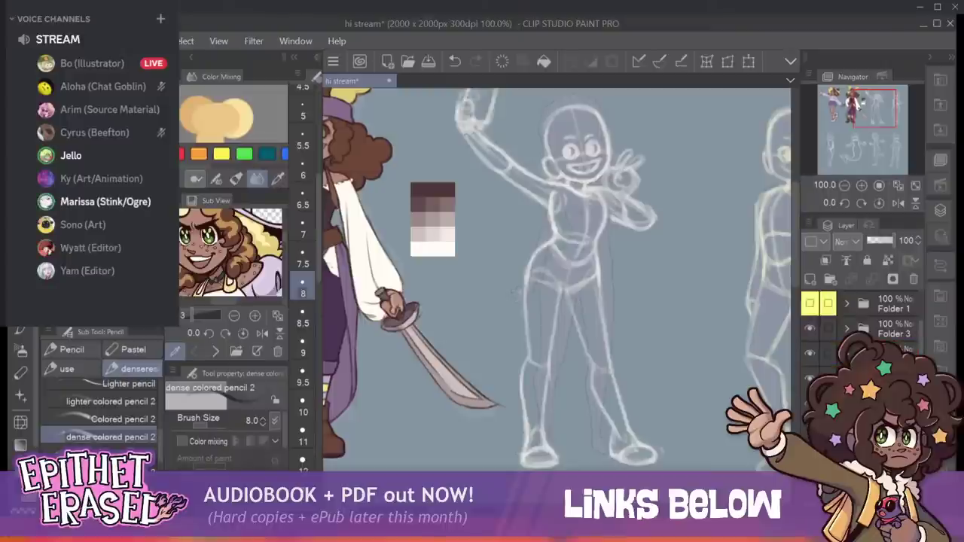
left_click_drag(883, 241, 878, 241)
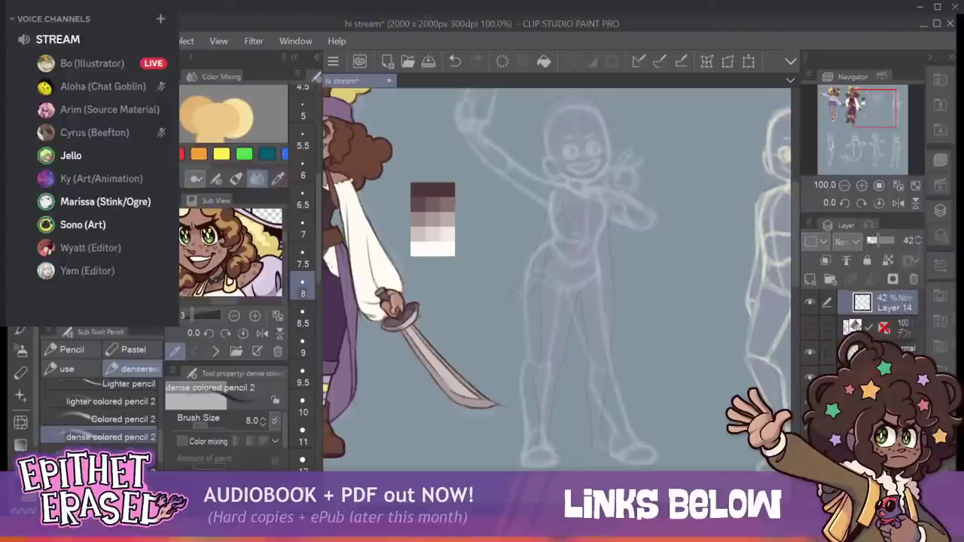
mouse_move(878, 242)
left_mouse_down()
mouse_move(870, 241)
mouse_move(894, 241)
mouse_move(869, 241)
left_mouse_up()
left_click(889, 403)
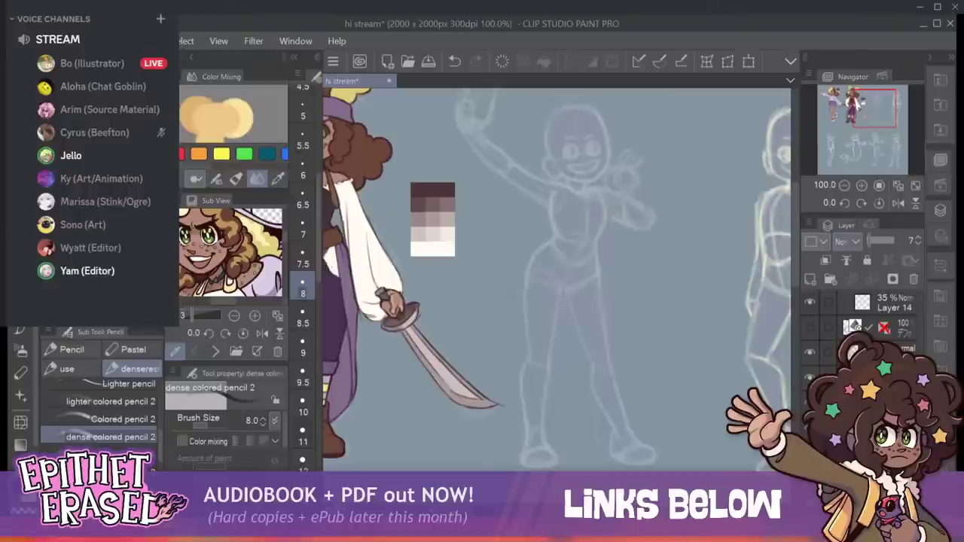
left_click(919, 245)
key("alt+bracketright")
left_click(895, 303)
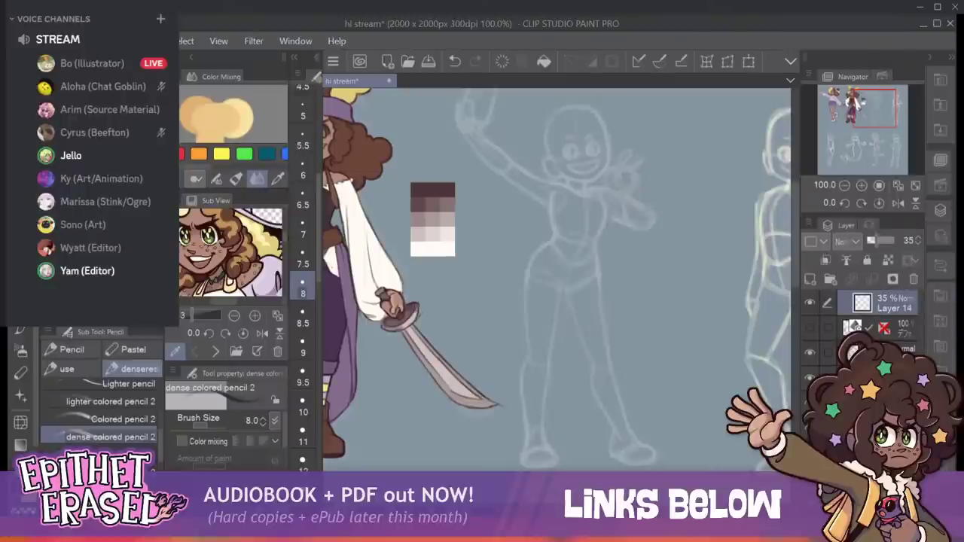
left_click_drag(877, 240, 875, 241)
left_click_drag(878, 108, 878, 106)
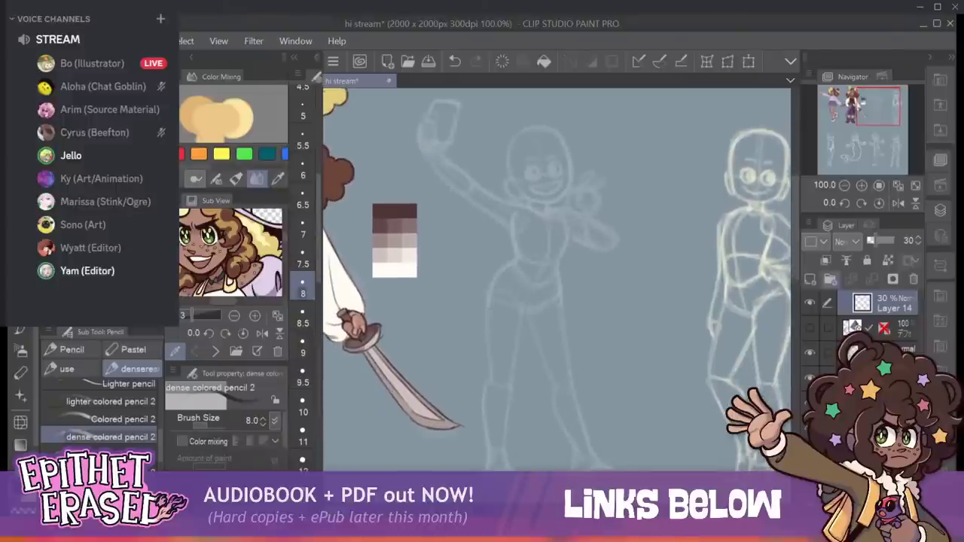
Add a new layer above Layer 14 and reduce dense colored pencil 2 to brush size 5.5.
left_click(811, 279)
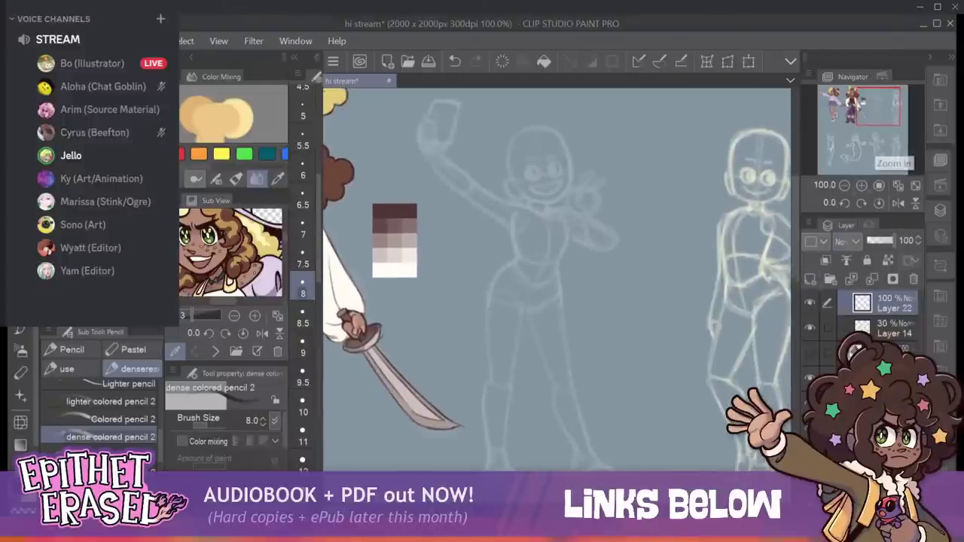
mouse_move(859, 113)
left_mouse_down()
mouse_move(858, 104)
mouse_move(875, 106)
left_mouse_up()
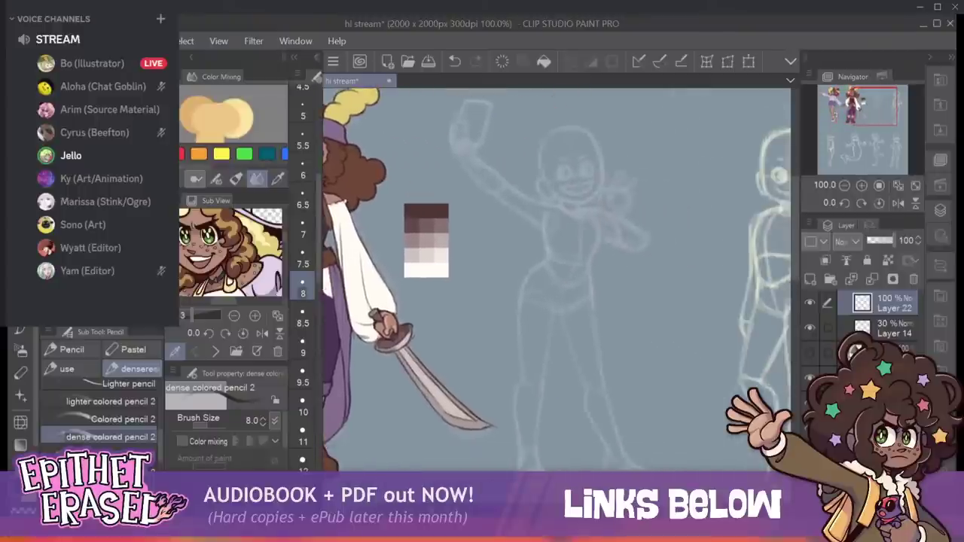
left_click(862, 185)
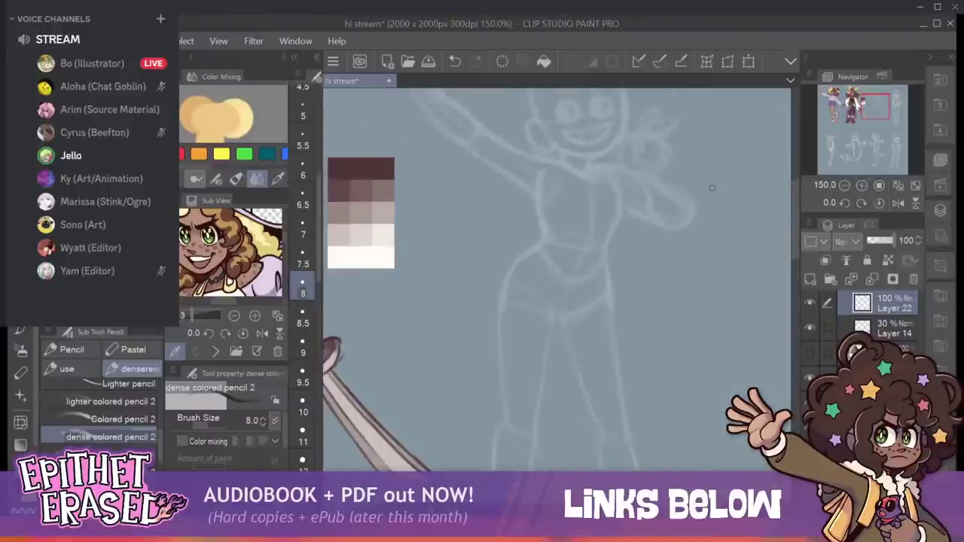
key("bracketleft")
key("bracketleft")
key("bracketleft")
key("bracketleft")
key("bracketleft")
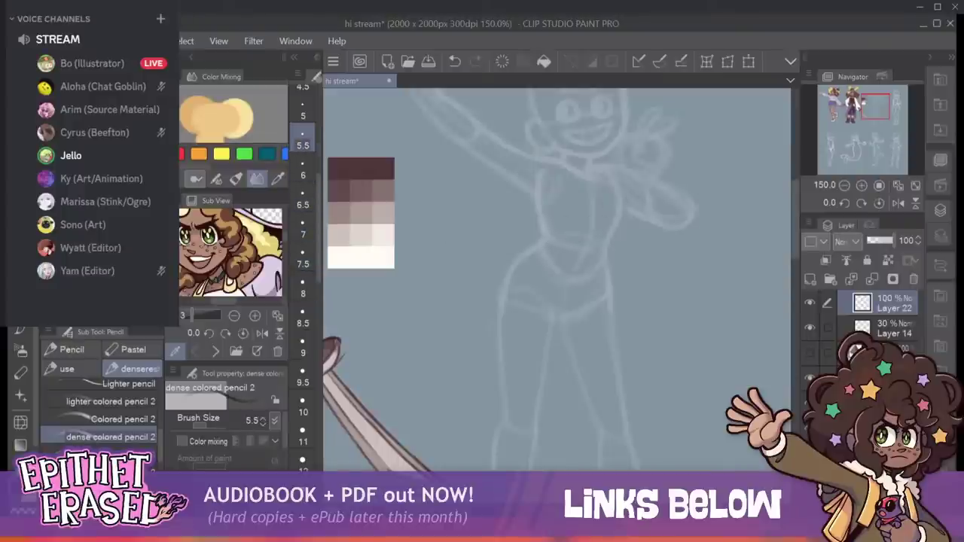
Frame the full phone-holding pose at 100% and raise the pencil's brush size to 6, then 7.
scroll(634, 214, "up", 3)
mouse_move(573, 301)
left_mouse_down()
mouse_move(558, 276)
mouse_move(572, 317)
mouse_move(572, 285)
left_mouse_up()
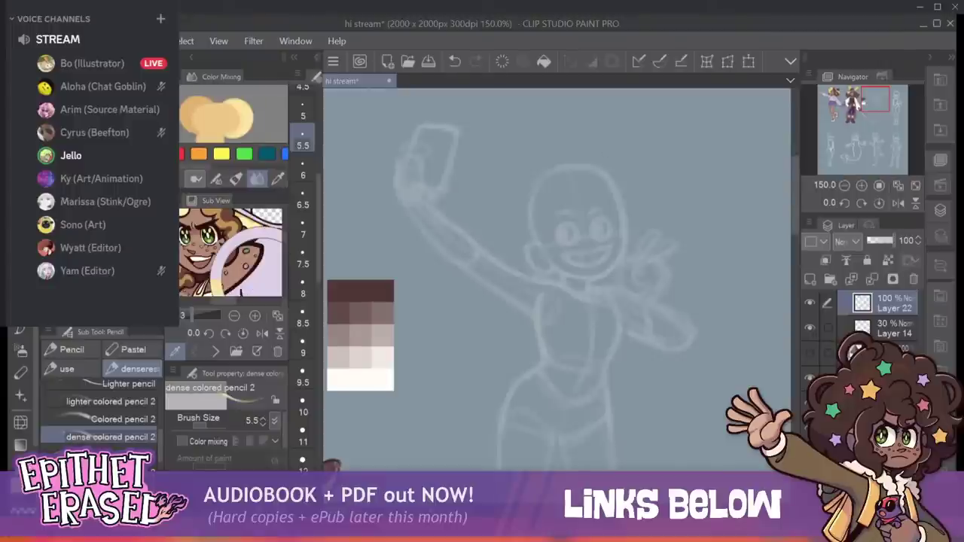
left_click(302, 174)
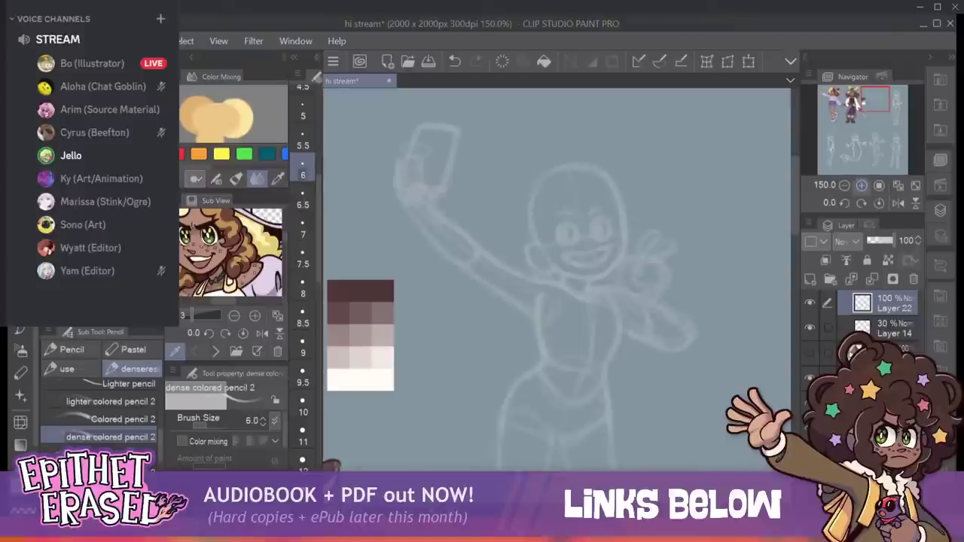
left_click(844, 185)
left_click_drag(572, 301, 547, 195)
left_click_drag(856, 106, 861, 100)
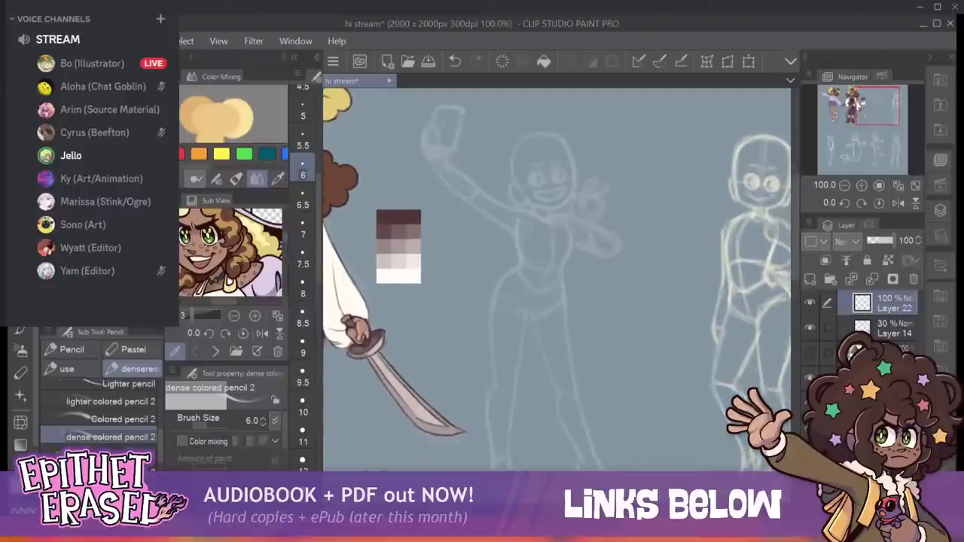
key("bracketright")
key("bracketright")
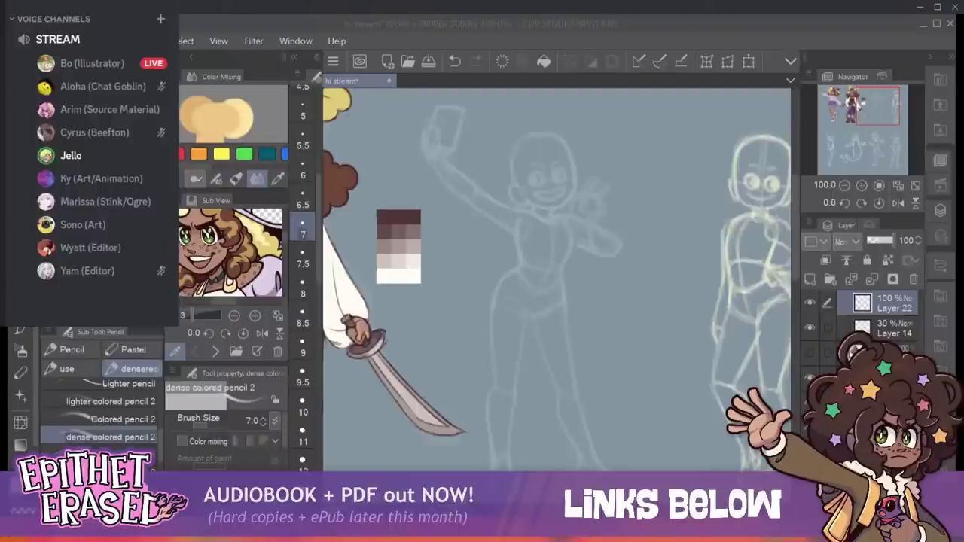
Try short strokes at the pose's hip, clear them, and set the pencil's brush size to 8.
left_click(541, 294)
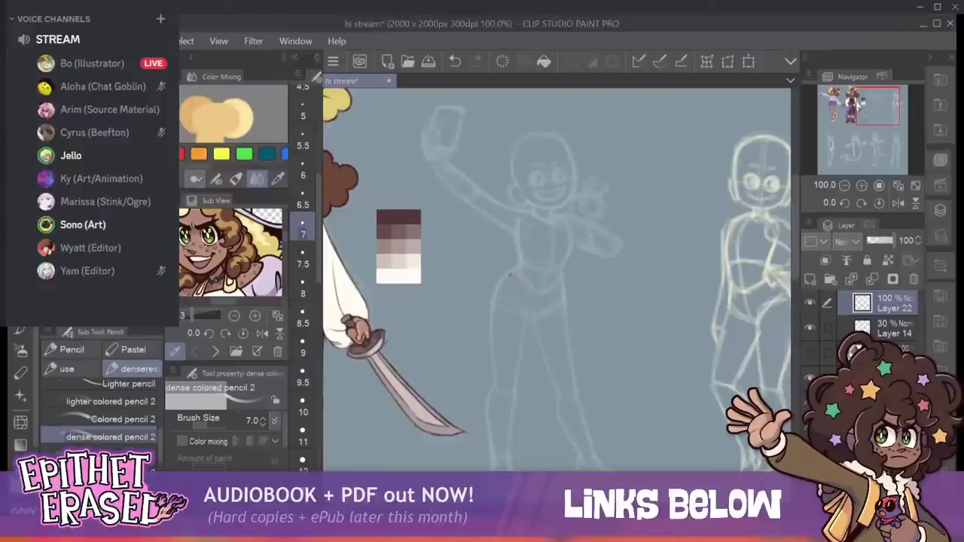
left_click_drag(521, 263, 498, 268)
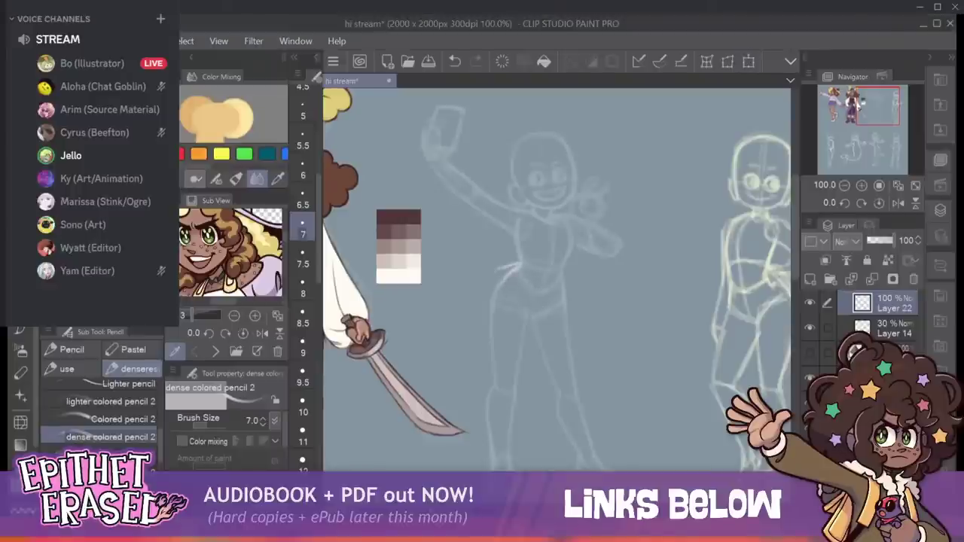
key("ctrl+z")
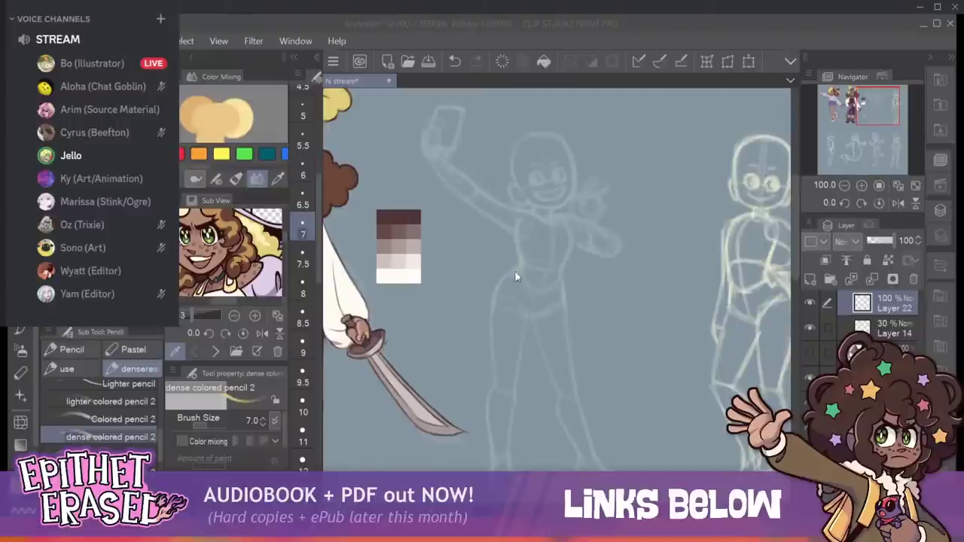
mouse_move(521, 269)
left_mouse_down()
mouse_move(497, 267)
mouse_move(497, 277)
left_mouse_up()
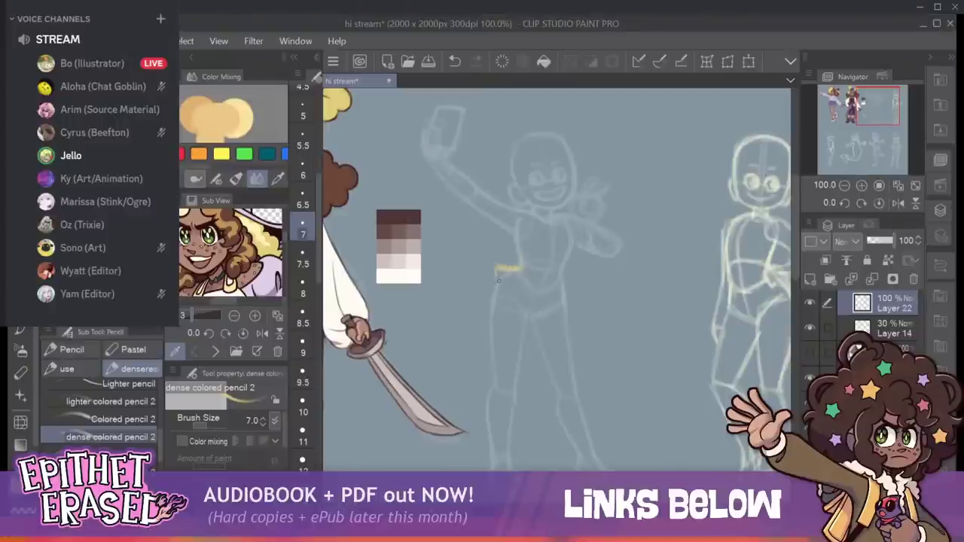
left_click(503, 61)
key("]")
key("]")
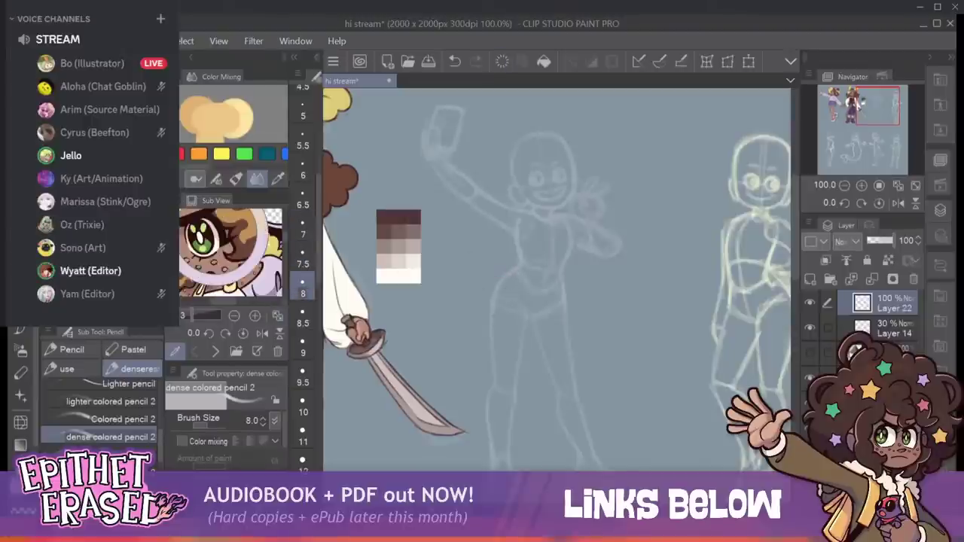
mouse_move(522, 264)
left_mouse_down()
mouse_move(492, 275)
mouse_move(498, 284)
left_mouse_up()
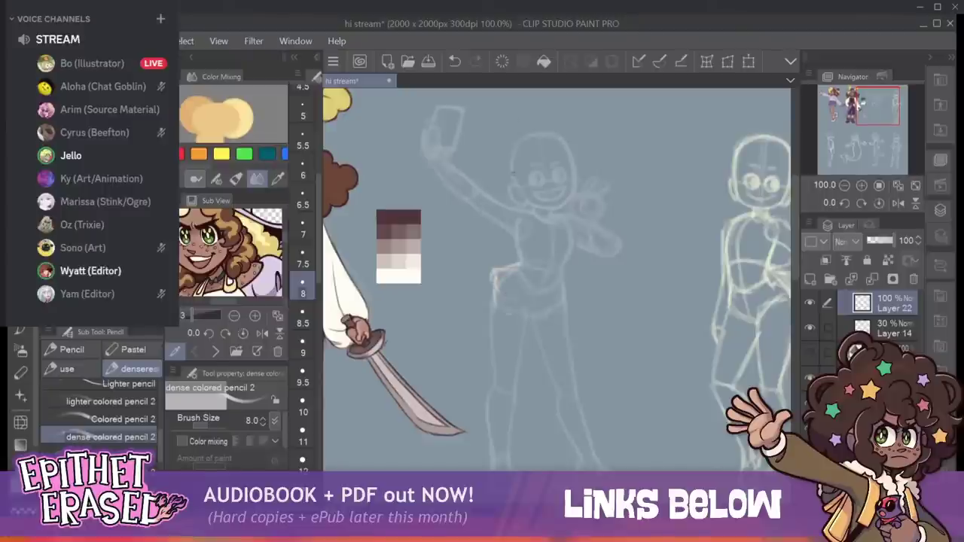
left_click(503, 61)
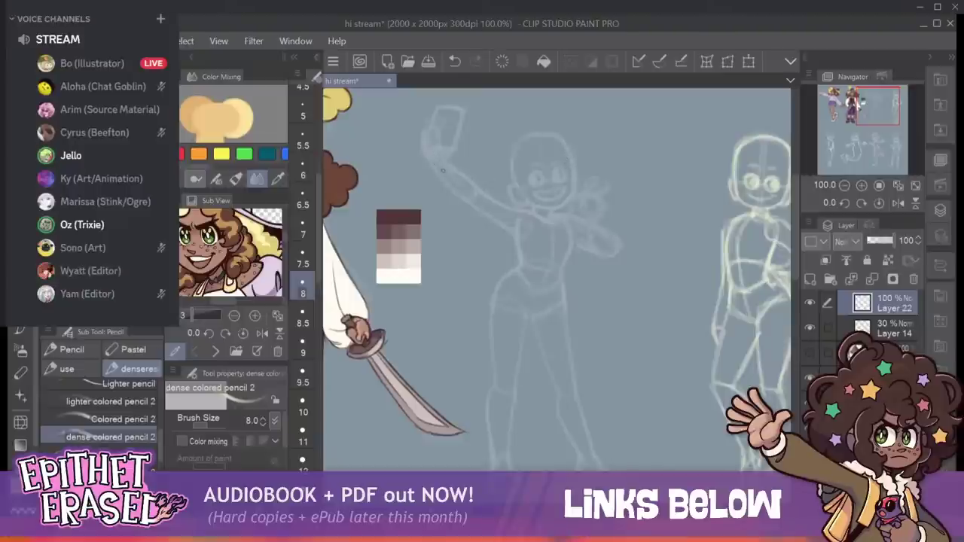
Sketch the fitted top's sleeve, waist and pointed hem outlines over the pose, and write "Hi" with a heart beside the head.
mouse_move(446, 187)
left_mouse_down()
mouse_move(504, 230)
mouse_move(522, 260)
mouse_move(509, 238)
mouse_move(506, 266)
mouse_move(534, 292)
mouse_move(519, 284)
mouse_move(552, 290)
mouse_move(540, 296)
mouse_move(566, 272)
left_mouse_up()
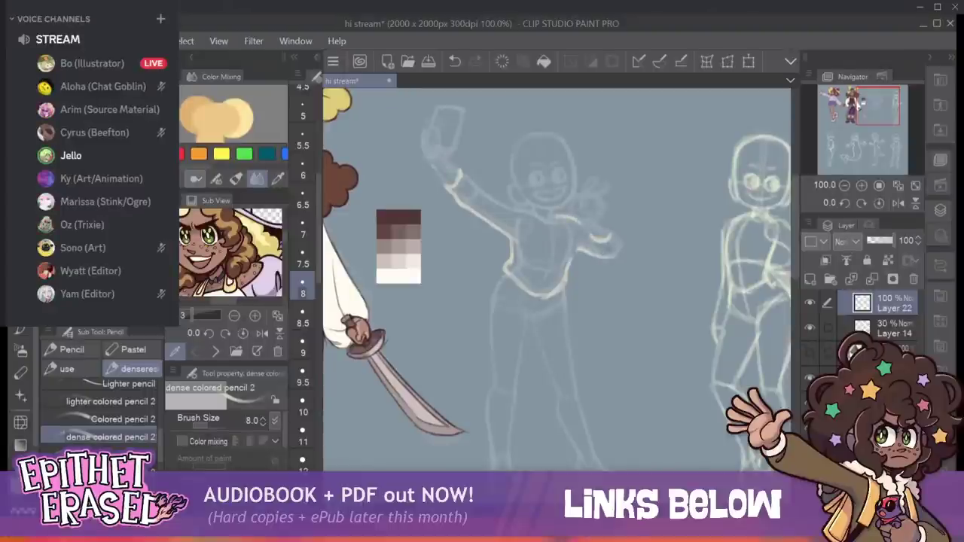
mouse_move(607, 259)
left_mouse_down()
mouse_move(620, 250)
mouse_move(616, 236)
left_mouse_up()
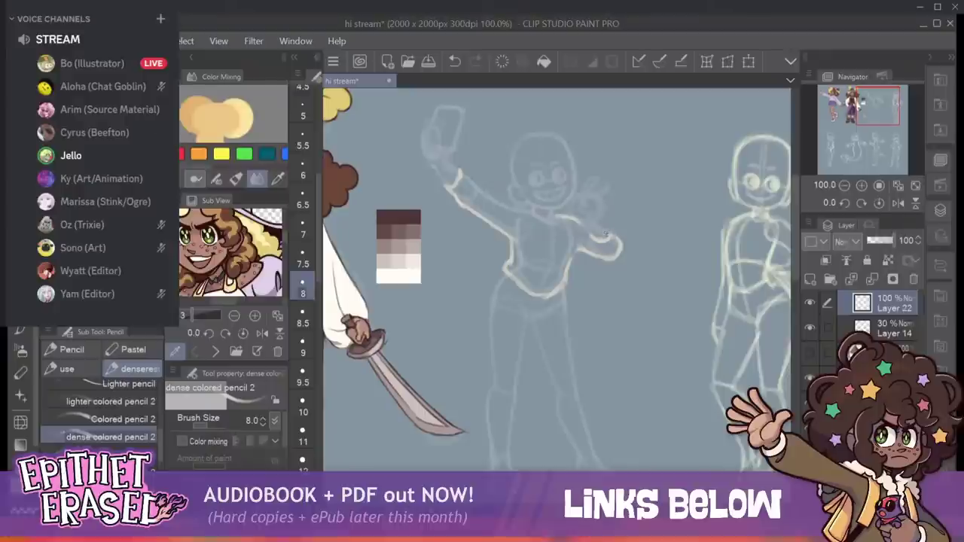
mouse_move(605, 111)
left_mouse_down()
mouse_move(606, 137)
mouse_move(615, 121)
left_mouse_up()
left_click_drag(615, 110, 616, 139)
mouse_move(622, 128)
left_mouse_down()
mouse_move(622, 137)
mouse_move(638, 118)
mouse_move(639, 133)
left_mouse_up()
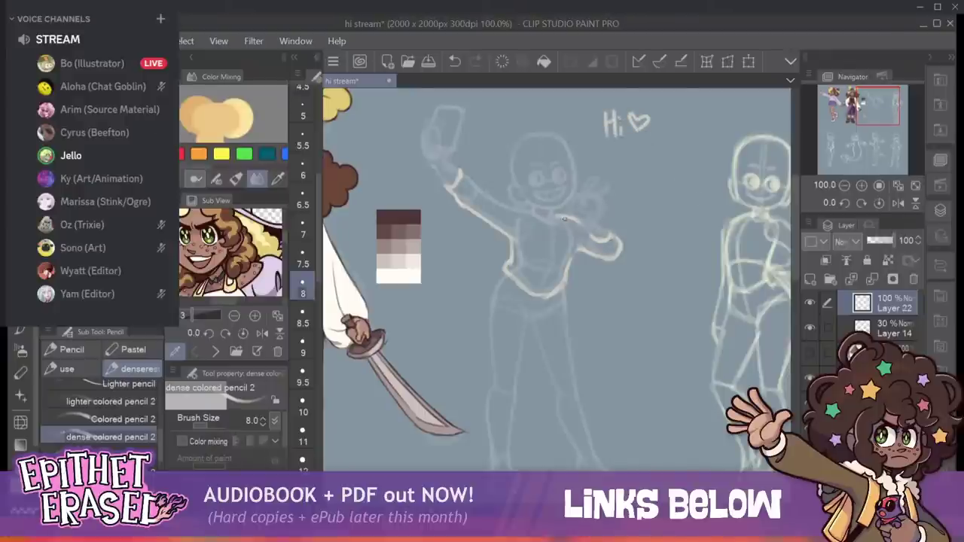
Draw the raised sleeve's upper edge, the neckline and two front seams converging at the hem point, undoing the first seam attempts.
mouse_move(469, 176)
left_mouse_down()
mouse_move(520, 205)
mouse_move(541, 238)
left_mouse_up()
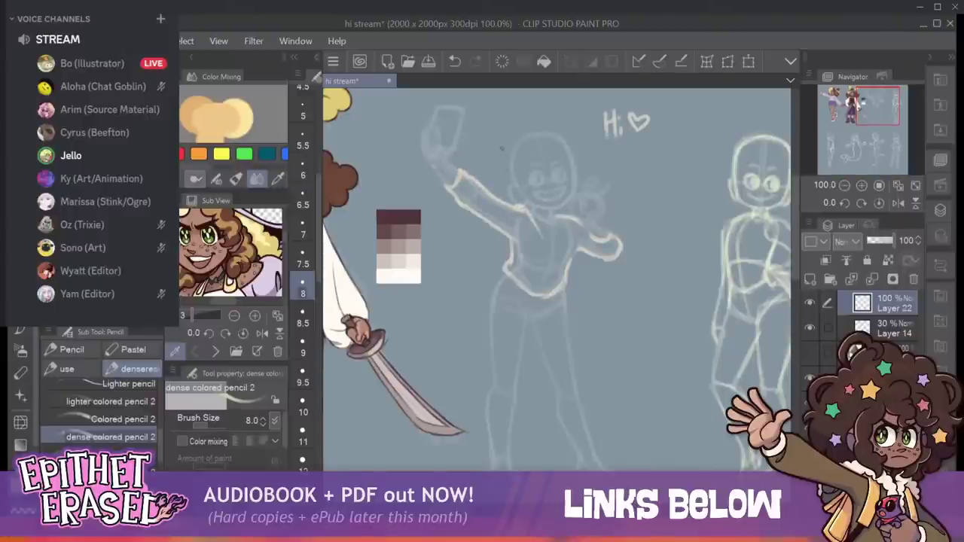
key("ctrl+z")
mouse_move(523, 206)
left_mouse_down()
mouse_move(544, 247)
mouse_move(537, 226)
mouse_move(546, 293)
left_mouse_up()
left_click(455, 62)
left_click(455, 62)
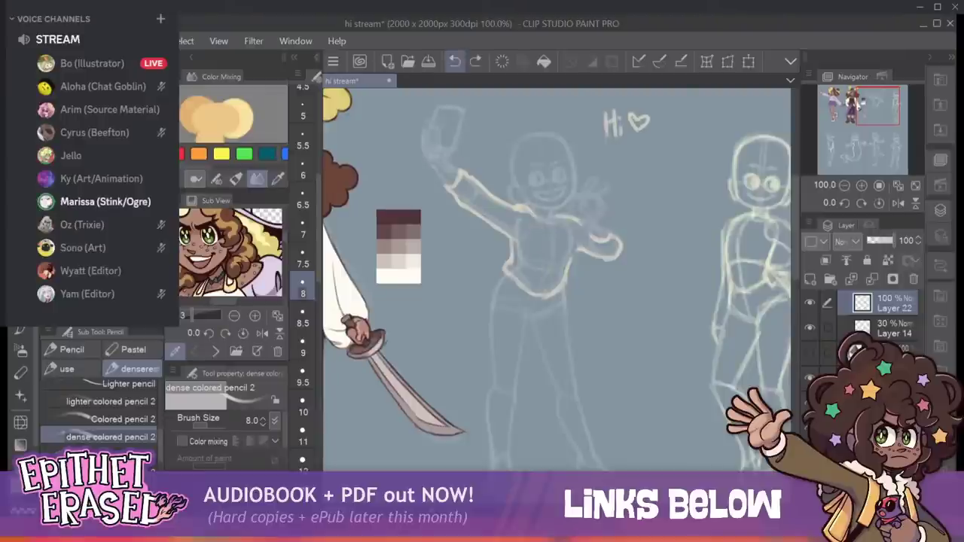
left_click_drag(529, 211, 549, 254)
left_click_drag(530, 214, 546, 294)
mouse_move(546, 294)
left_mouse_down()
mouse_move(565, 258)
mouse_move(558, 214)
mouse_move(549, 289)
mouse_move(564, 254)
left_mouse_up()
key("c")
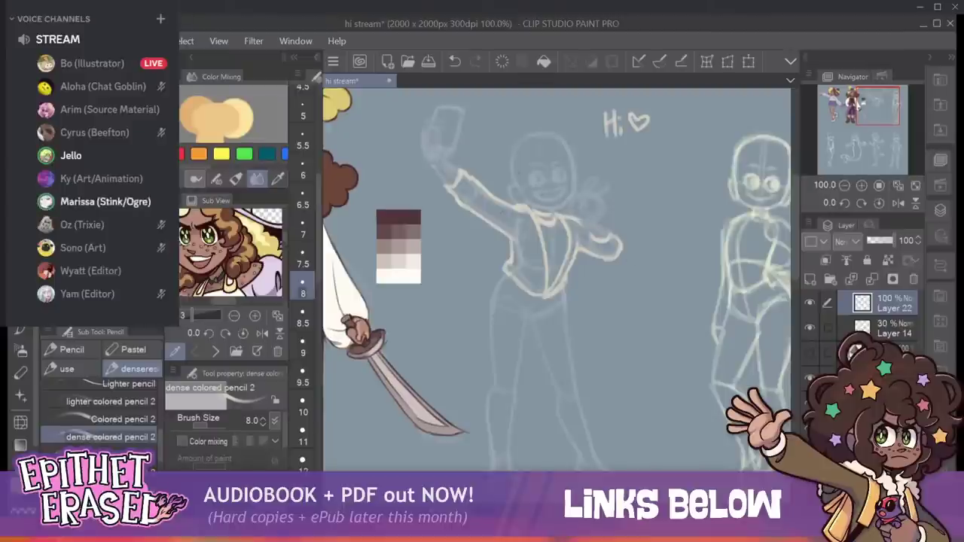
Sketch a short layered skirt with scalloped ruffles flaring from the waist, undoing the first stroke.
mouse_move(507, 275)
left_mouse_down()
mouse_move(483, 281)
mouse_move(484, 293)
left_mouse_up()
left_click(455, 62)
left_click(455, 62)
left_click(454, 62)
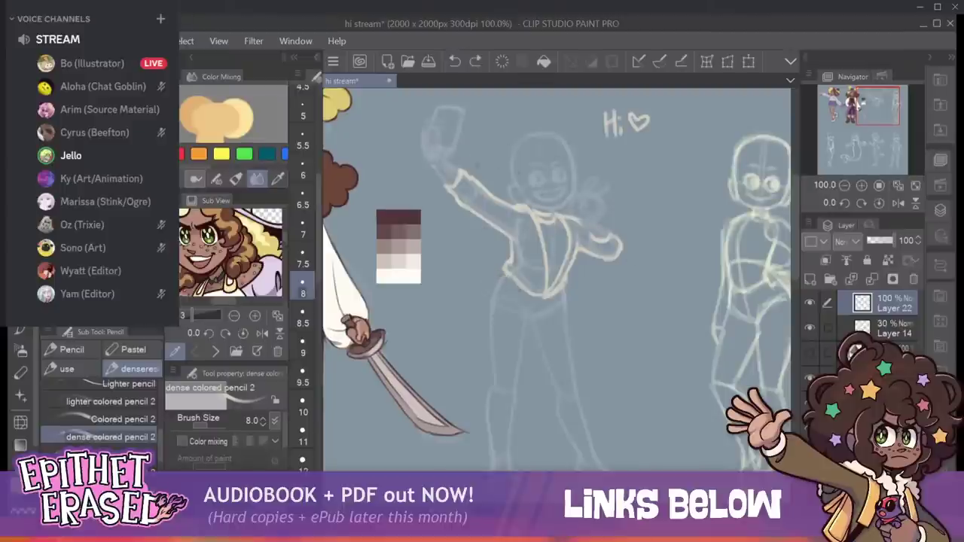
left_click(475, 62)
mouse_move(505, 269)
left_mouse_down()
mouse_move(477, 281)
mouse_move(481, 295)
mouse_move(515, 300)
mouse_move(524, 317)
mouse_move(575, 299)
mouse_move(571, 283)
mouse_move(586, 287)
mouse_move(575, 306)
mouse_move(583, 295)
mouse_move(586, 303)
mouse_move(552, 329)
mouse_move(481, 323)
mouse_move(484, 291)
mouse_move(482, 319)
left_mouse_up()
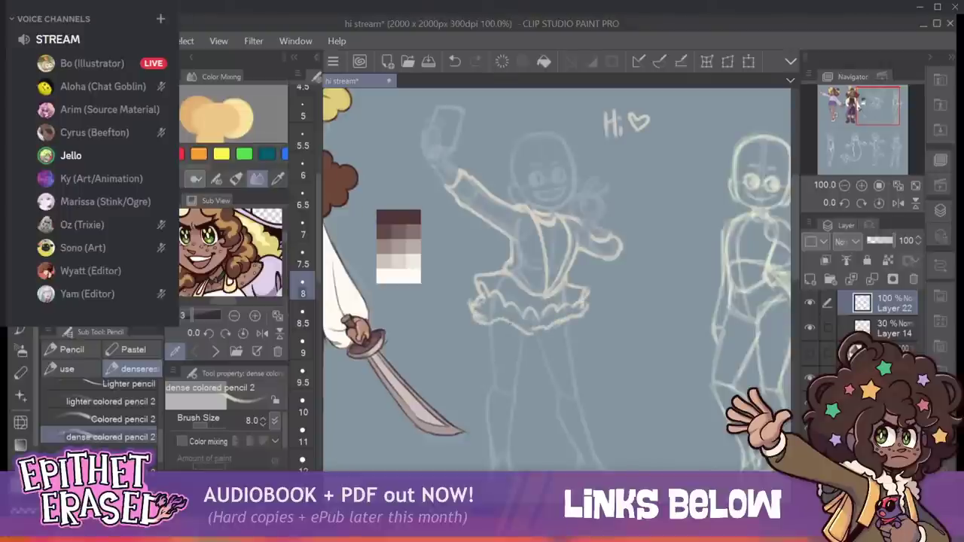
left_click_drag(548, 333, 566, 331)
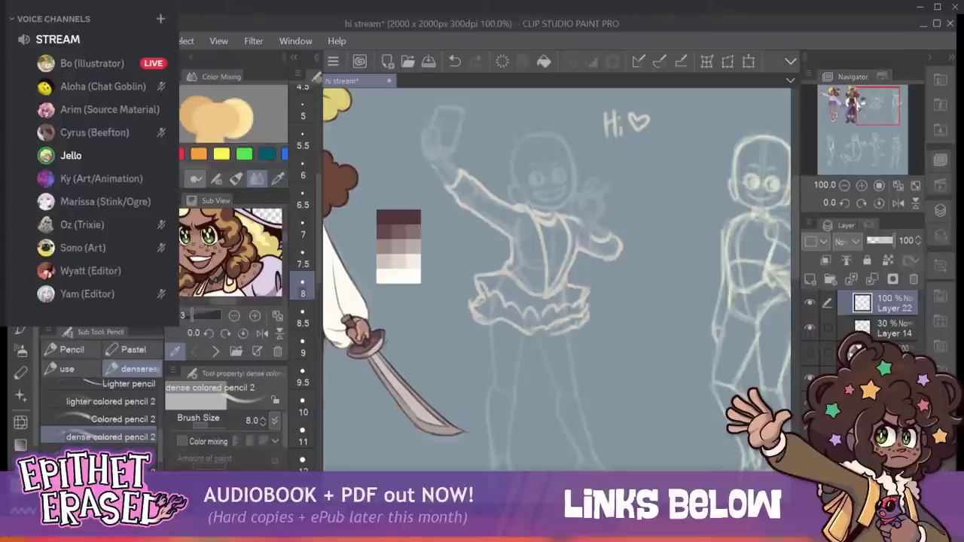
Sketch a pair of knee-high boots over the pose's lower legs and feet, with straight cuffs below the knees.
mouse_move(489, 466)
left_mouse_down()
mouse_move(487, 395)
mouse_move(519, 393)
mouse_move(515, 468)
mouse_move(488, 471)
left_mouse_up()
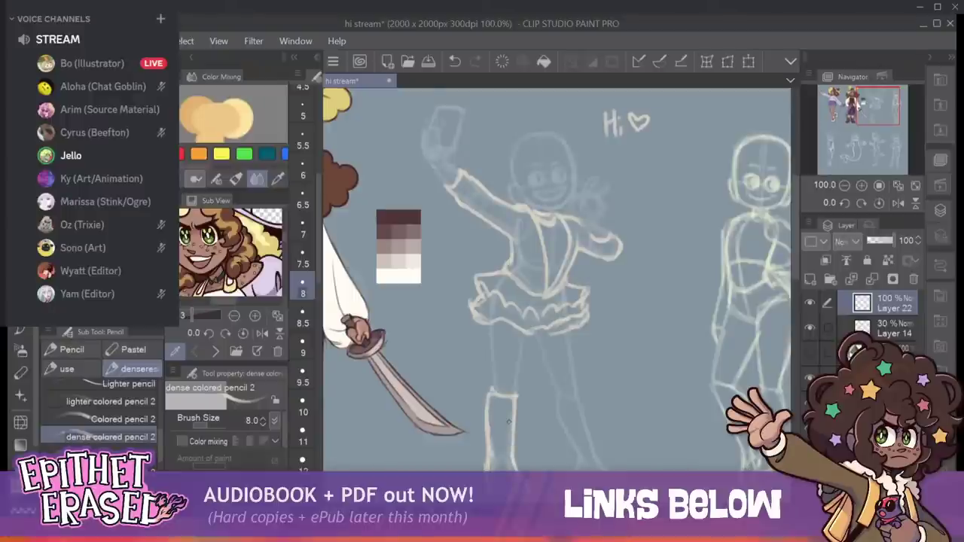
left_click_drag(560, 399, 581, 402)
mouse_move(558, 399)
left_mouse_down()
mouse_move(581, 400)
mouse_move(608, 470)
left_mouse_up()
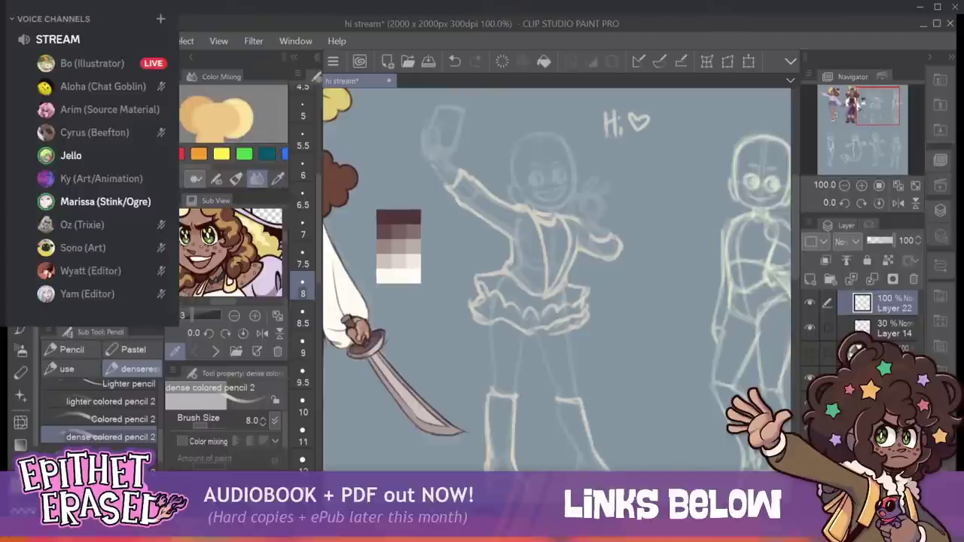
scroll(555, 365, "down", 1)
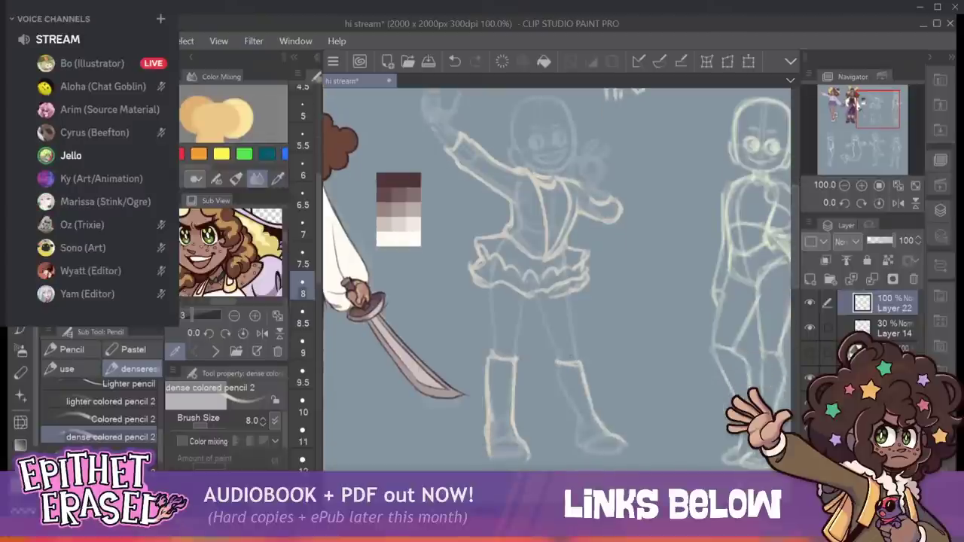
mouse_move(556, 370)
left_mouse_down()
mouse_move(576, 455)
mouse_move(625, 459)
mouse_move(625, 442)
left_mouse_up()
mouse_move(487, 443)
left_mouse_down()
mouse_move(488, 459)
mouse_move(524, 460)
mouse_move(527, 447)
mouse_move(529, 460)
left_mouse_up()
left_click_drag(558, 368, 583, 361)
key("c")
key("c")
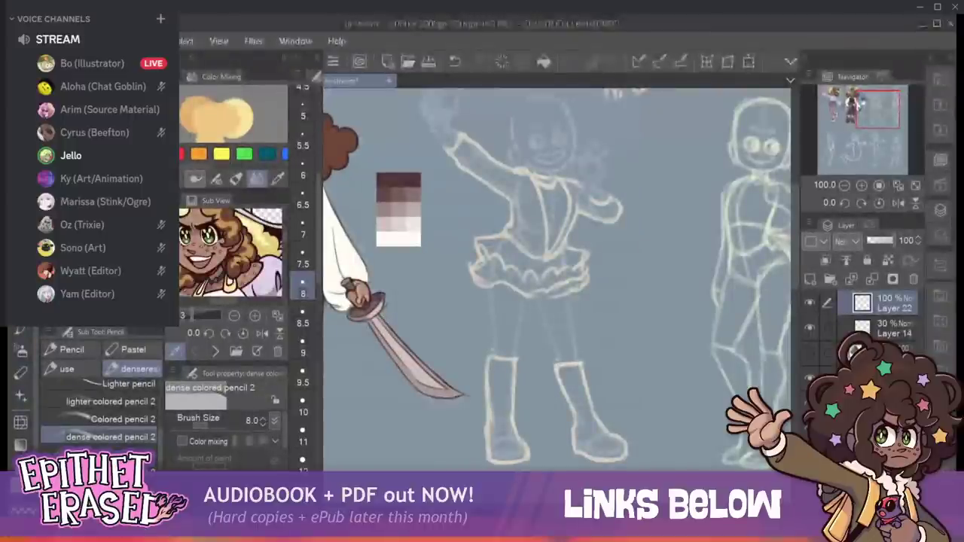
Clean up the boots' cuffs and shaft edges, alternating between the drawing color and transparent color.
key("c")
left_click_drag(584, 367, 596, 414)
key("c")
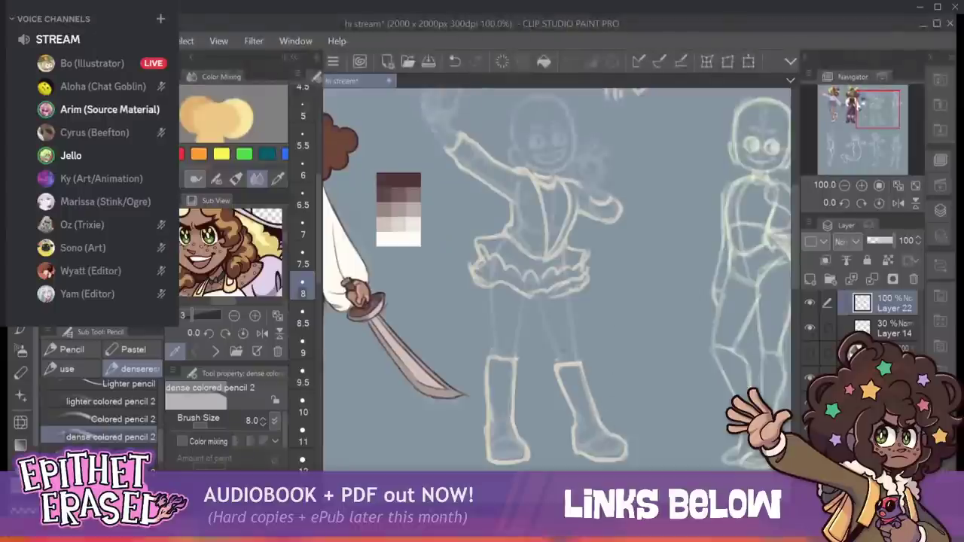
key("c")
left_click_drag(557, 364, 581, 362)
left_click_drag(488, 359, 518, 358)
key("c")
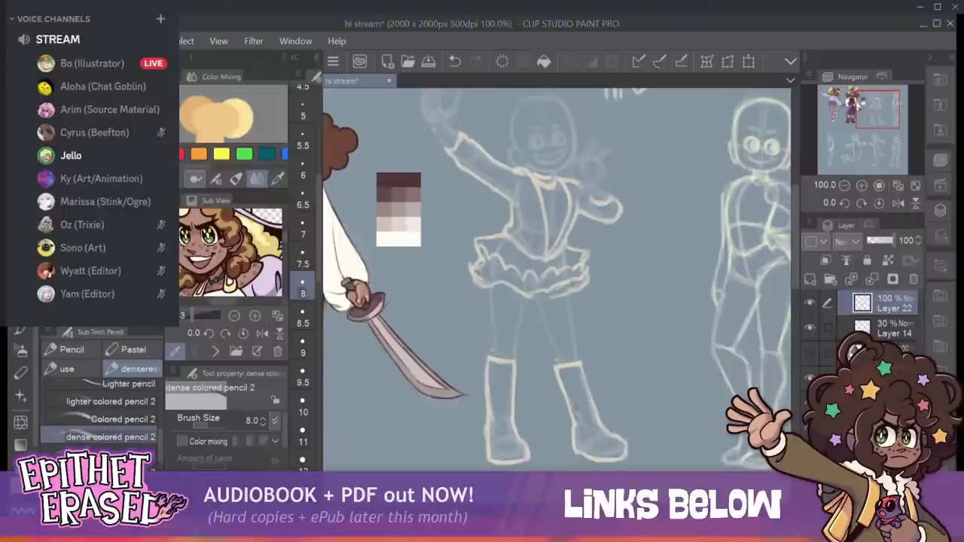
Touch up the boot shafts and outline both legs between the skirt's hem and the boot cuffs.
left_click_drag(581, 366, 604, 429)
left_click_drag(564, 390, 575, 430)
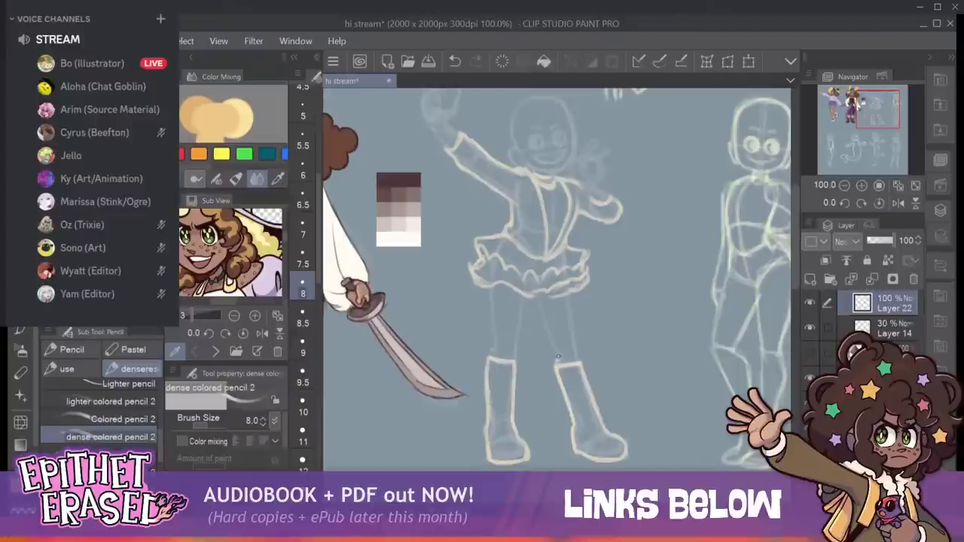
mouse_move(557, 363)
left_mouse_down()
mouse_move(540, 302)
mouse_move(577, 363)
left_mouse_up()
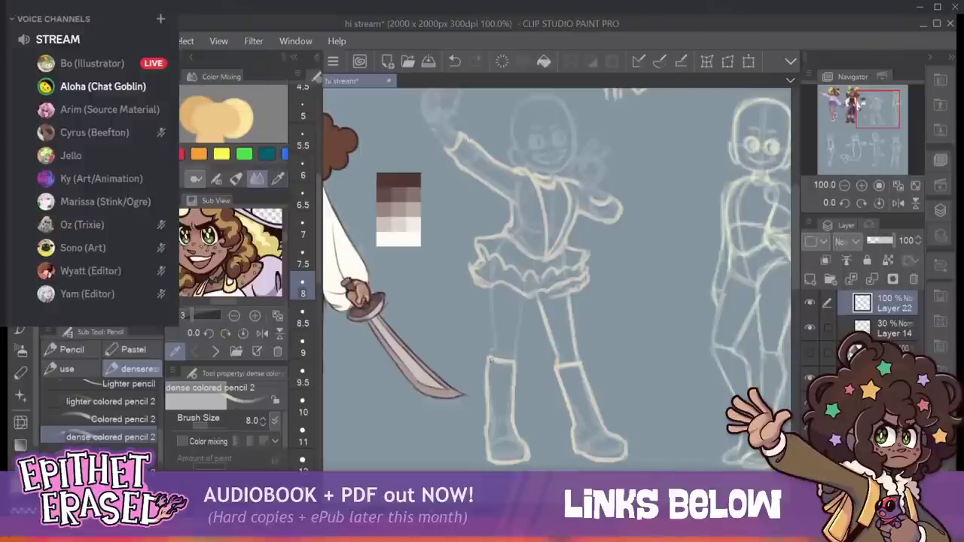
mouse_move(494, 358)
left_mouse_down()
mouse_move(489, 296)
mouse_move(493, 339)
mouse_move(512, 345)
mouse_move(521, 291)
mouse_move(514, 355)
left_mouse_up()
key("ctrl+z")
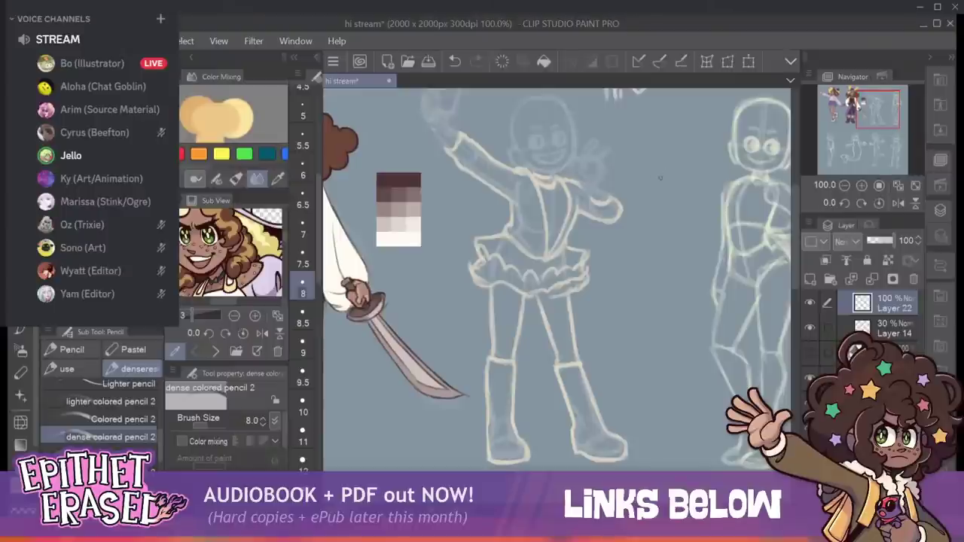
Refine the ruffled skirt by strengthening its wavy lower hem and reshaping the flared ruffle edges at both sides.
left_click_drag(660, 177, 645, 253)
left_click_drag(557, 278, 542, 256)
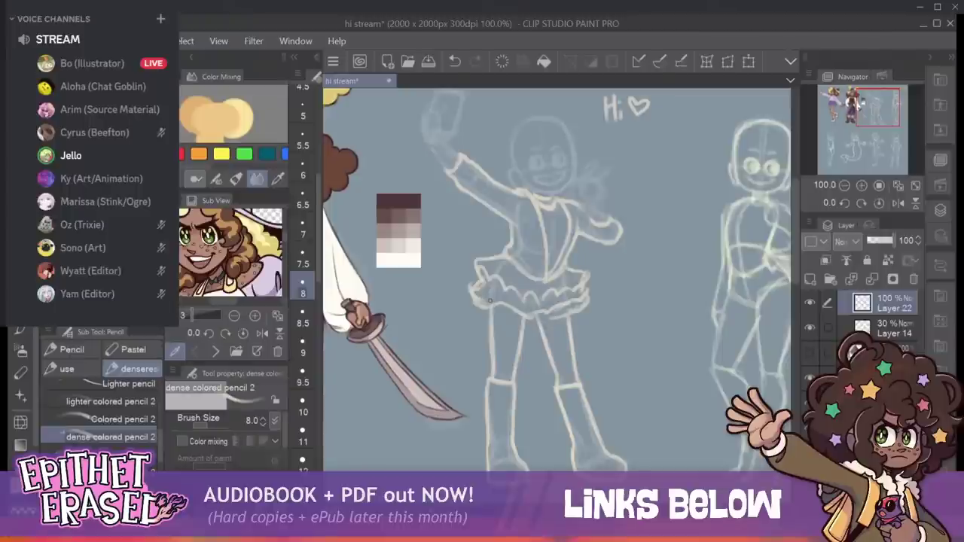
left_click_drag(482, 308, 567, 323)
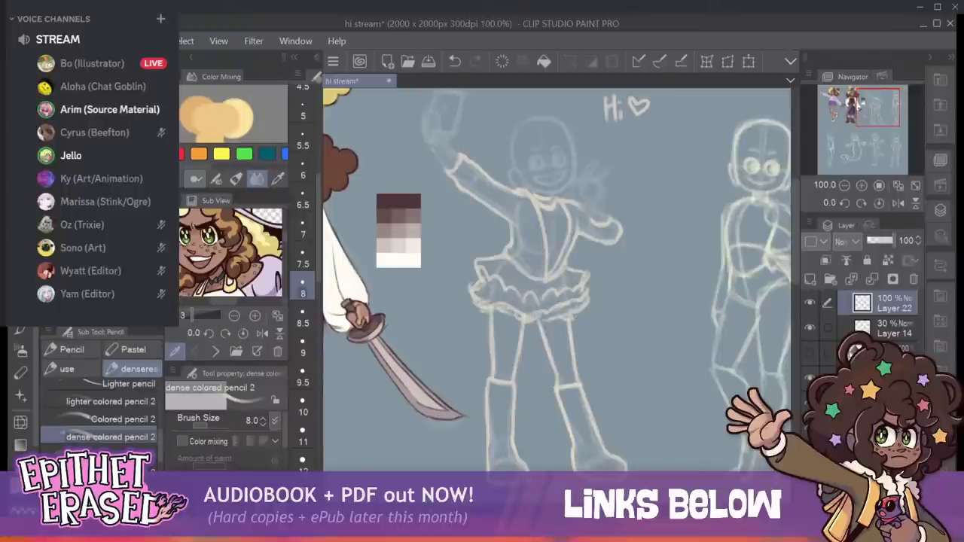
left_click_drag(482, 279, 472, 282)
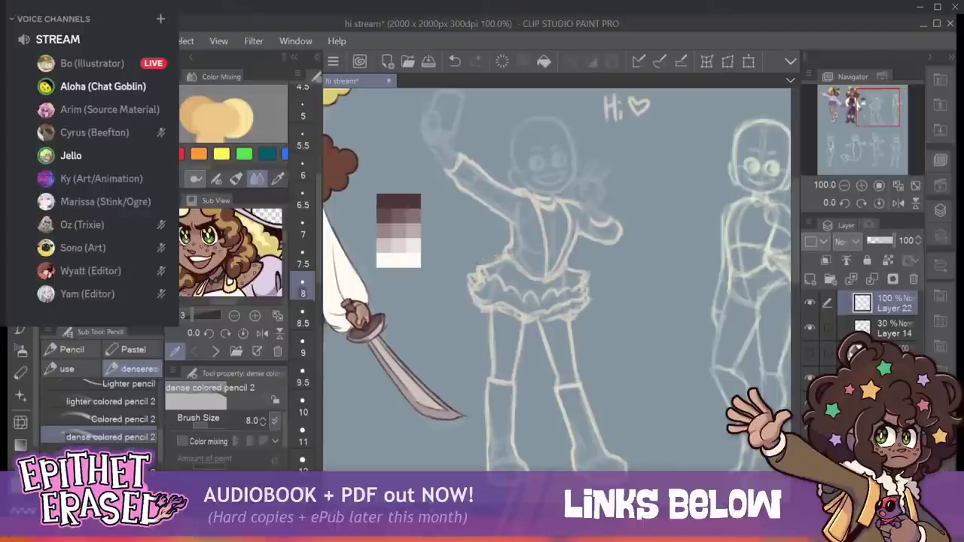
left_click_drag(569, 269, 582, 277)
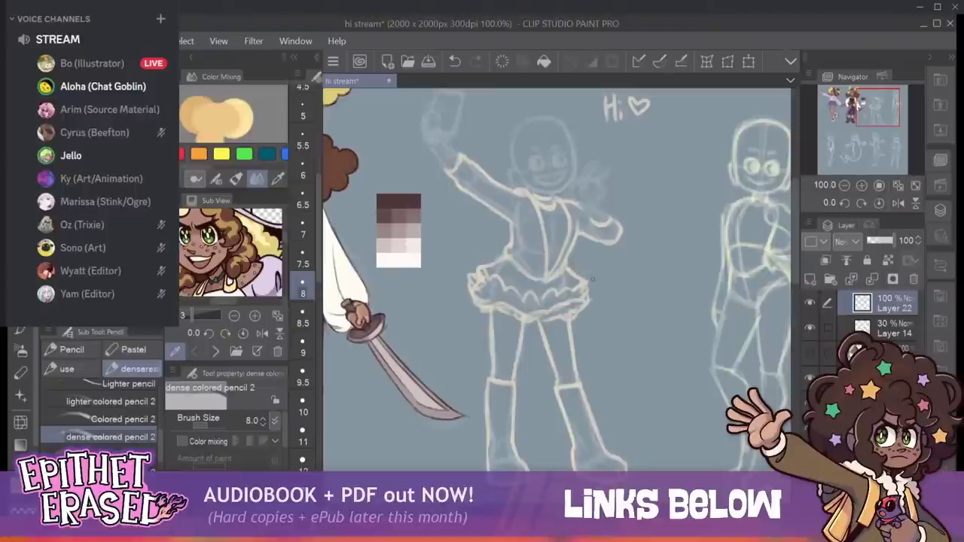
Outline both hands over the pose and draw a small bunny-head emblem on the chest between the front seams.
key("c")
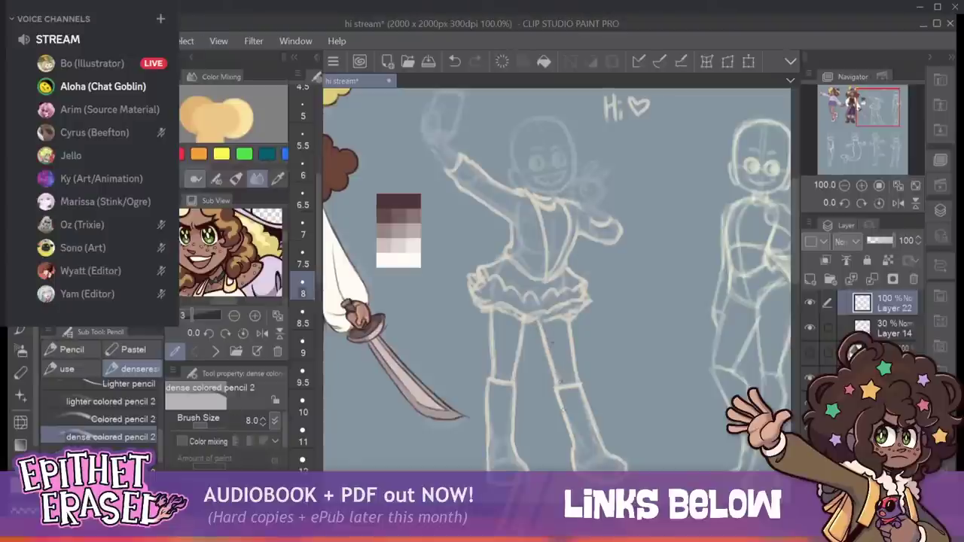
left_click_drag(553, 389, 567, 432)
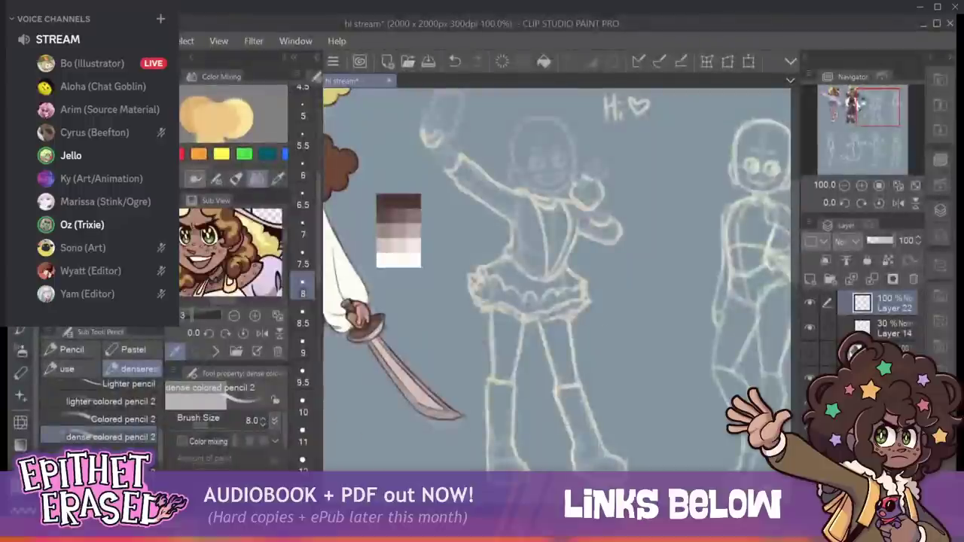
mouse_move(523, 185)
left_mouse_down()
mouse_move(518, 270)
mouse_move(512, 190)
mouse_move(485, 244)
mouse_move(537, 217)
mouse_move(474, 222)
mouse_move(534, 251)
mouse_move(507, 250)
mouse_move(517, 250)
left_mouse_up()
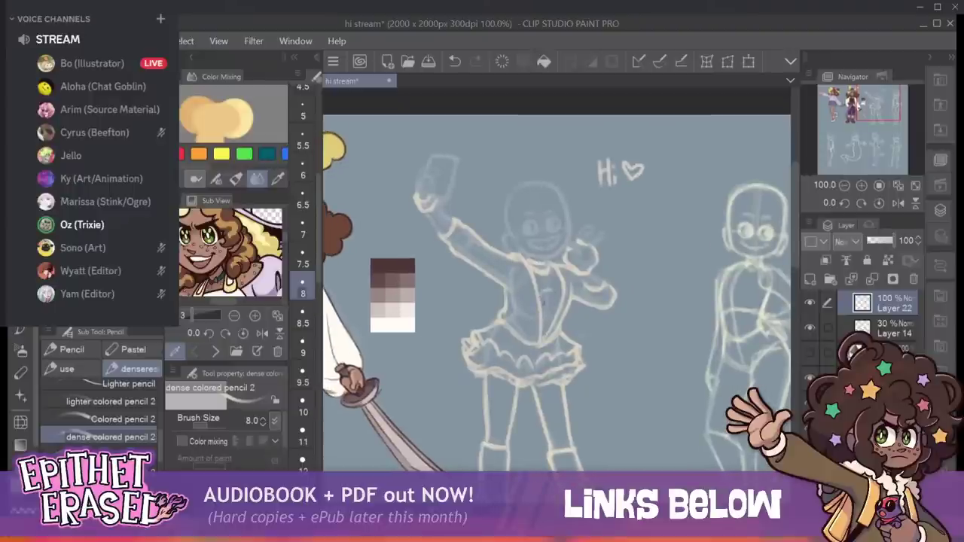
mouse_move(543, 296)
left_mouse_down()
mouse_move(560, 294)
mouse_move(547, 303)
mouse_move(544, 280)
mouse_move(550, 291)
mouse_move(559, 280)
mouse_move(551, 290)
left_mouse_up()
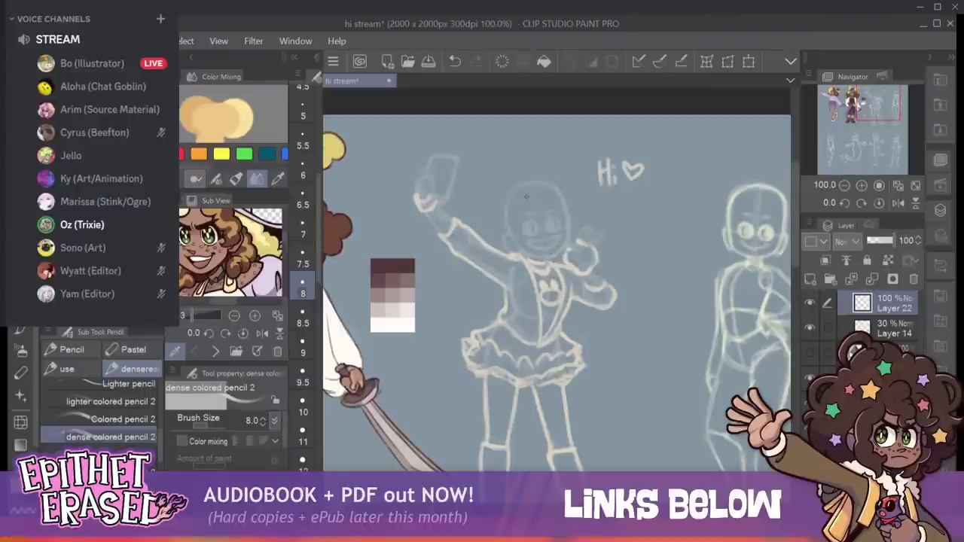
key("ctrl+z")
left_click_drag(514, 192, 562, 219)
left_click_drag(516, 191, 547, 182)
left_click(455, 62)
left_click(455, 61)
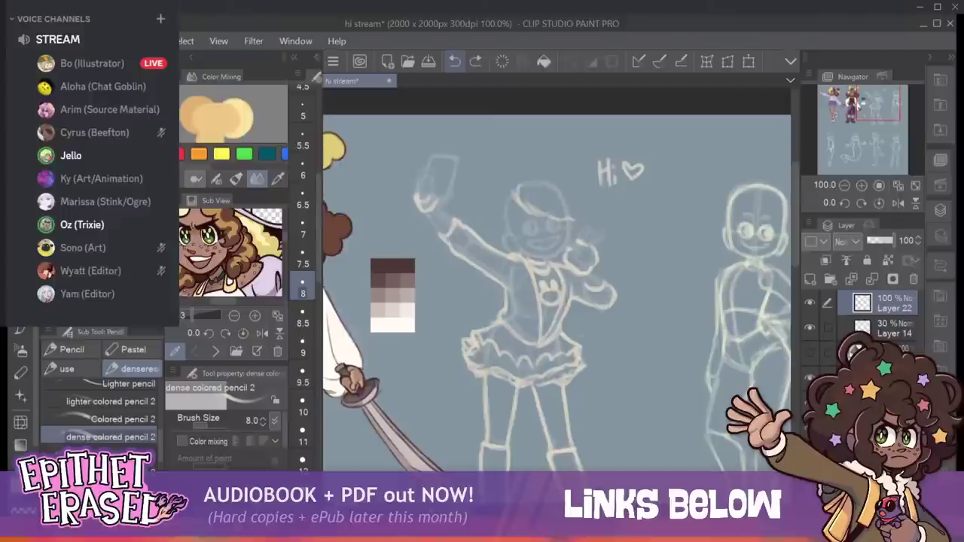
left_click(455, 62)
left_click(455, 61)
Sketch a short curly hairstyle with swept bangs over the forehead and rounded curls framing both sides of the face.
left_click_drag(518, 186, 537, 211)
left_click_drag(422, 263, 503, 269)
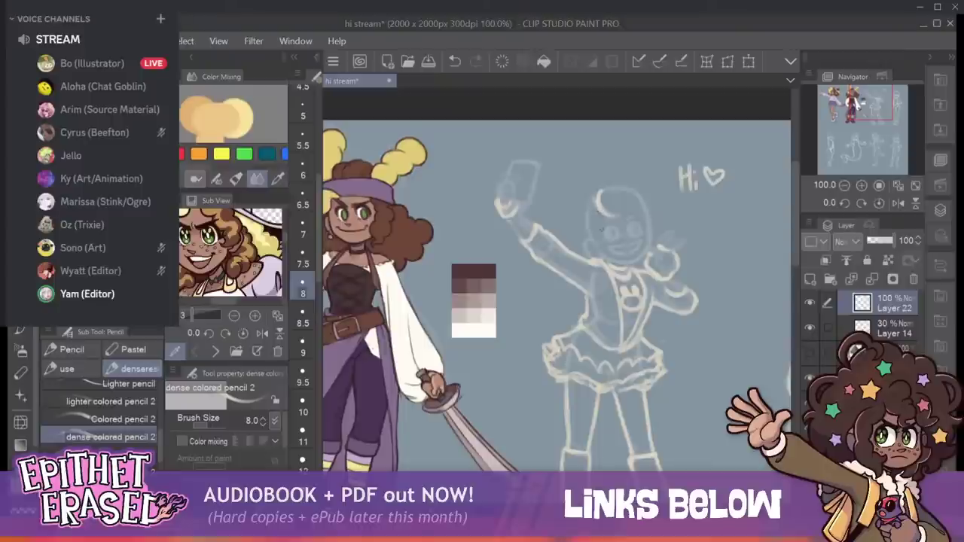
left_click_drag(602, 211, 597, 249)
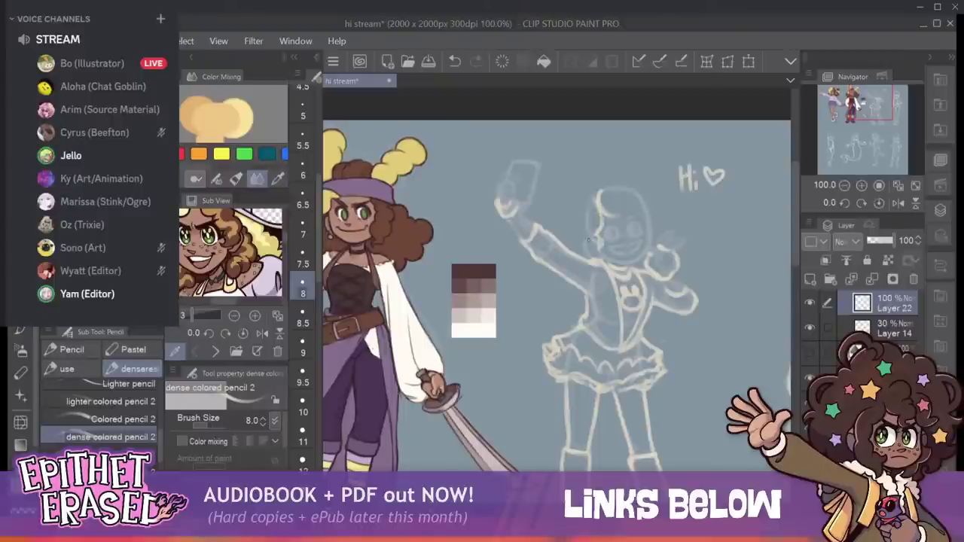
left_click_drag(585, 204, 578, 219)
left_click_drag(618, 182, 602, 188)
mouse_move(602, 194)
left_mouse_down()
mouse_move(652, 202)
mouse_move(636, 196)
mouse_move(658, 217)
left_mouse_up()
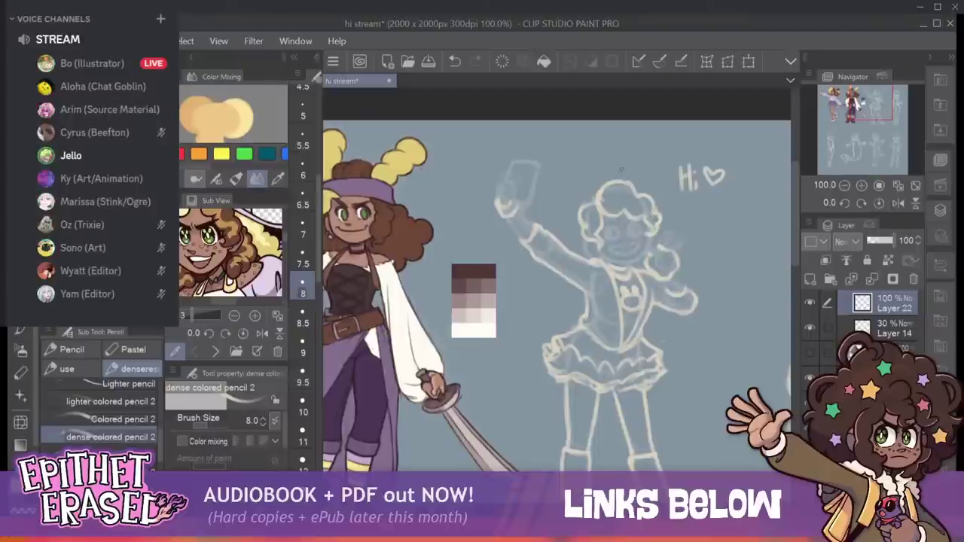
Draw two tall upright bunny ears rising from the top of the head, the first one tilted outward.
mouse_move(678, 264)
left_mouse_down()
mouse_move(590, 208)
mouse_move(563, 198)
mouse_move(574, 215)
mouse_move(585, 215)
mouse_move(553, 204)
mouse_move(574, 204)
mouse_move(563, 216)
mouse_move(579, 215)
left_mouse_up()
left_click_drag(460, 242, 455, 242)
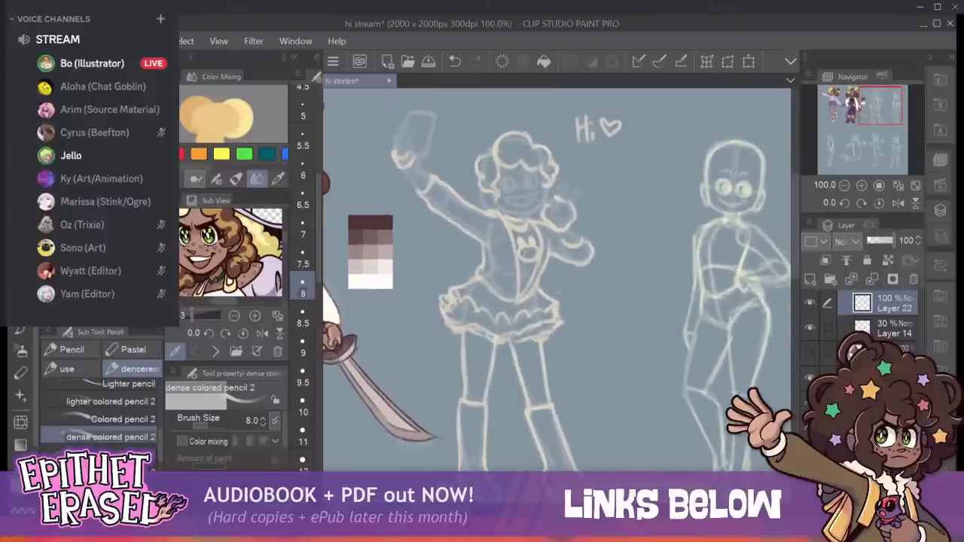
left_click_drag(557, 242, 552, 295)
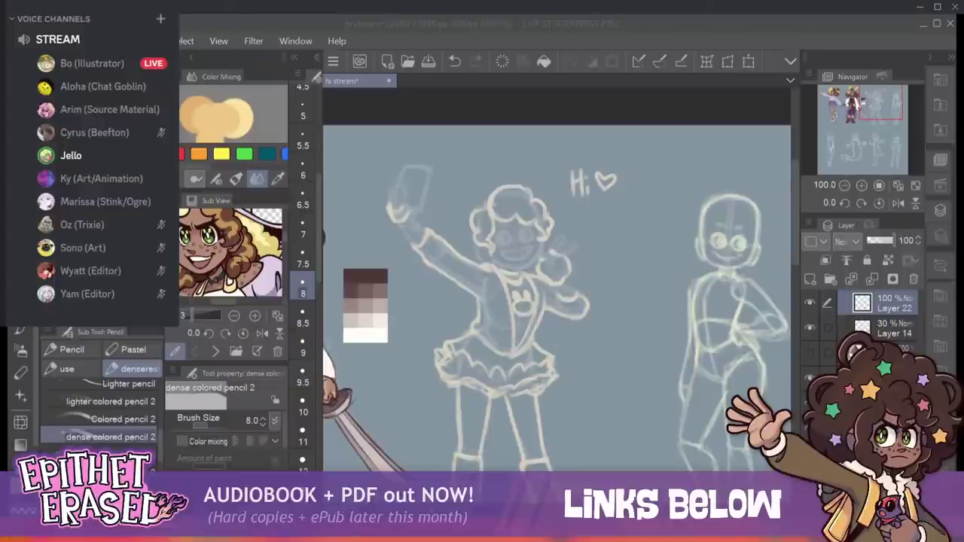
left_click_drag(493, 194, 478, 207)
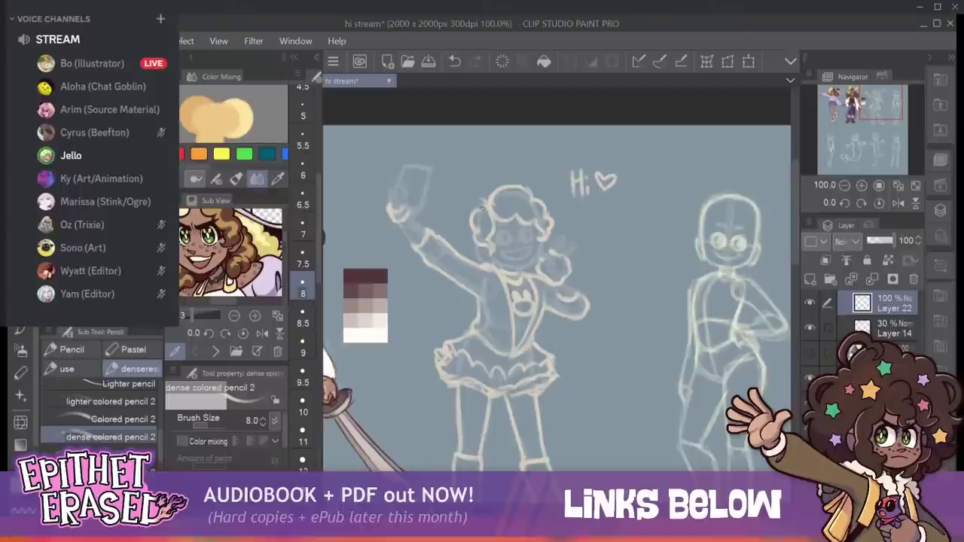
mouse_move(483, 202)
left_mouse_down()
mouse_move(468, 172)
mouse_move(472, 157)
mouse_move(464, 170)
mouse_move(483, 154)
mouse_move(463, 160)
mouse_move(479, 156)
mouse_move(468, 143)
mouse_move(491, 179)
mouse_move(485, 160)
mouse_move(492, 191)
left_mouse_up()
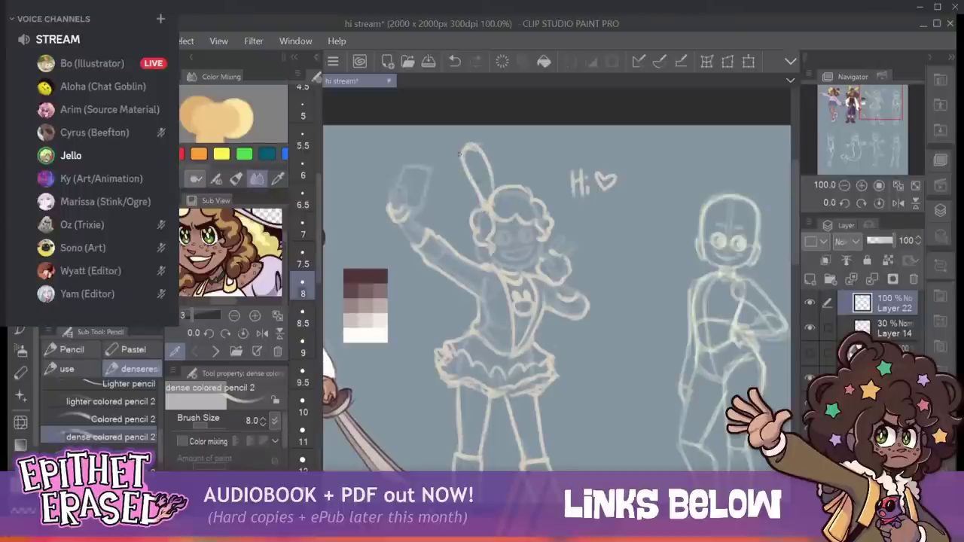
left_click_drag(467, 161, 482, 189)
left_click_drag(376, 301, 681, 279)
scroll(557, 294, "right", 6)
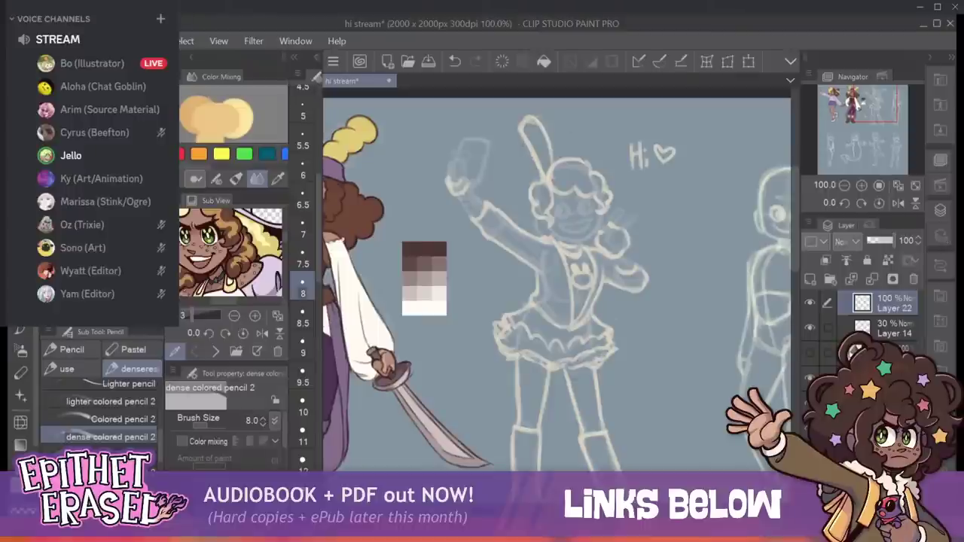
mouse_move(580, 160)
left_mouse_down()
mouse_move(585, 112)
mouse_move(595, 177)
left_mouse_up()
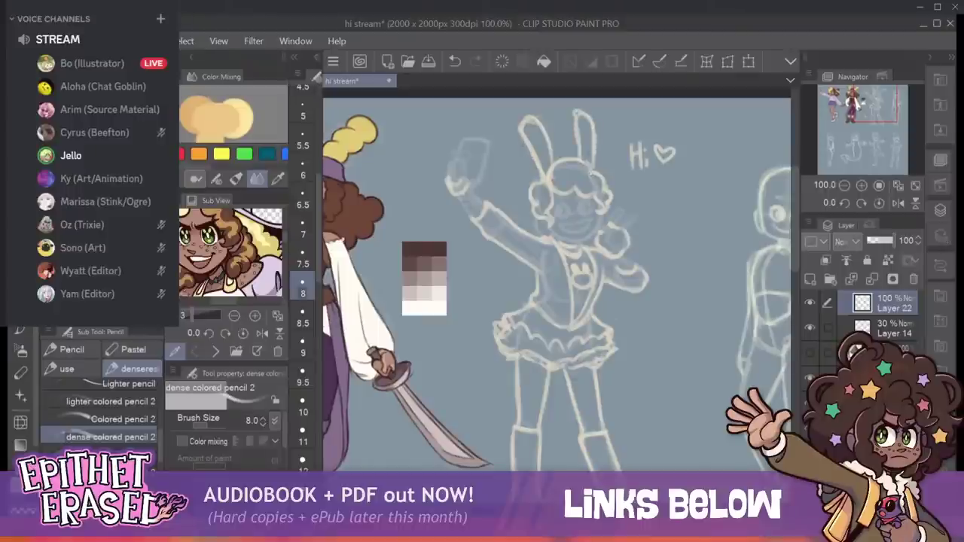
left_click_drag(596, 121, 594, 173)
Add rows of short horizontal lacing lines down the front of both boots.
left_click_drag(585, 121, 568, 67)
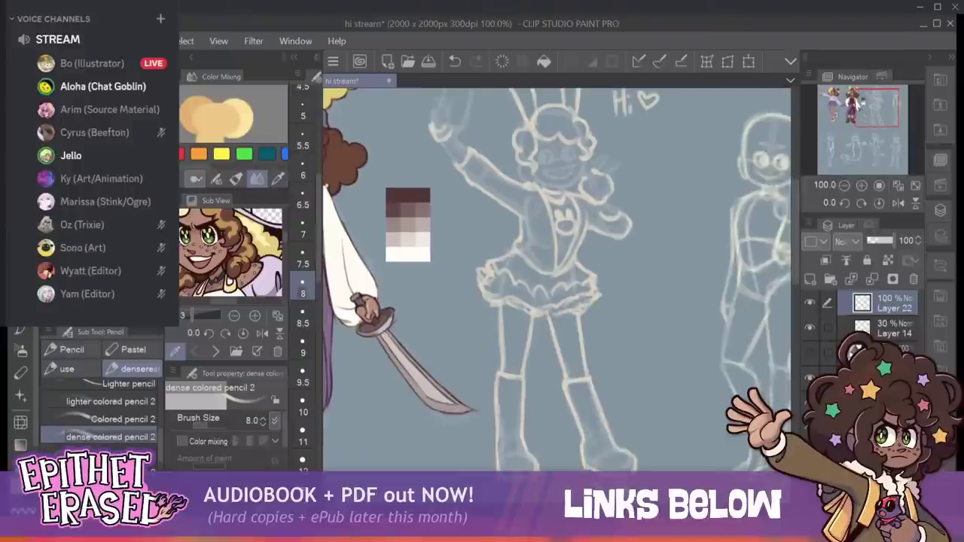
left_click_drag(505, 391, 521, 395)
mouse_move(506, 430)
left_mouse_down()
mouse_move(520, 430)
mouse_move(521, 450)
left_mouse_up()
mouse_move(605, 458)
left_mouse_down()
mouse_move(617, 452)
mouse_move(594, 394)
left_mouse_up()
left_click_drag(578, 391, 592, 387)
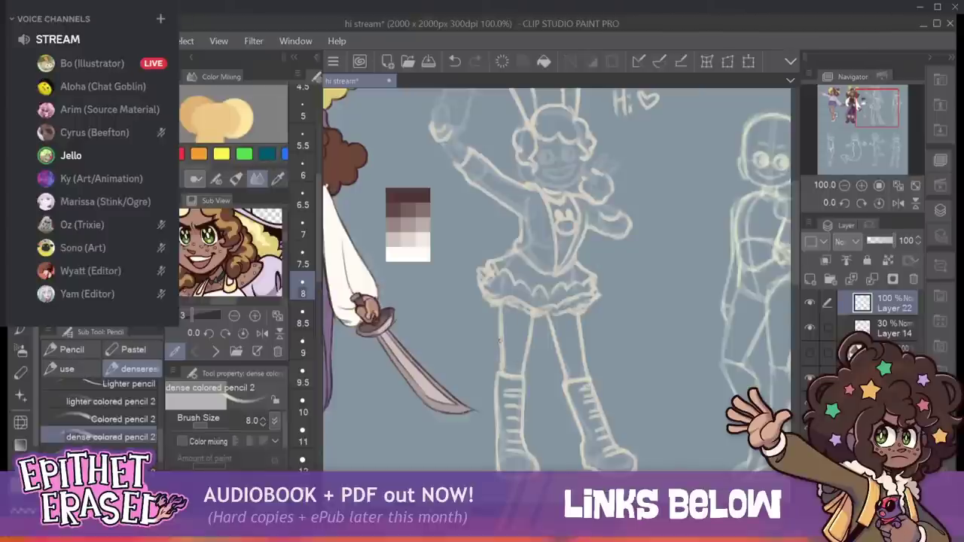
Draw horizontal stocking stripes across both legs from the boot cuffs up to the skirt.
left_click_drag(516, 372, 527, 369)
mouse_move(500, 362)
left_mouse_down()
mouse_move(527, 360)
mouse_move(501, 339)
mouse_move(529, 317)
left_mouse_up()
mouse_move(502, 318)
left_mouse_down()
mouse_move(549, 301)
mouse_move(562, 333)
mouse_move(552, 317)
mouse_move(573, 326)
left_mouse_up()
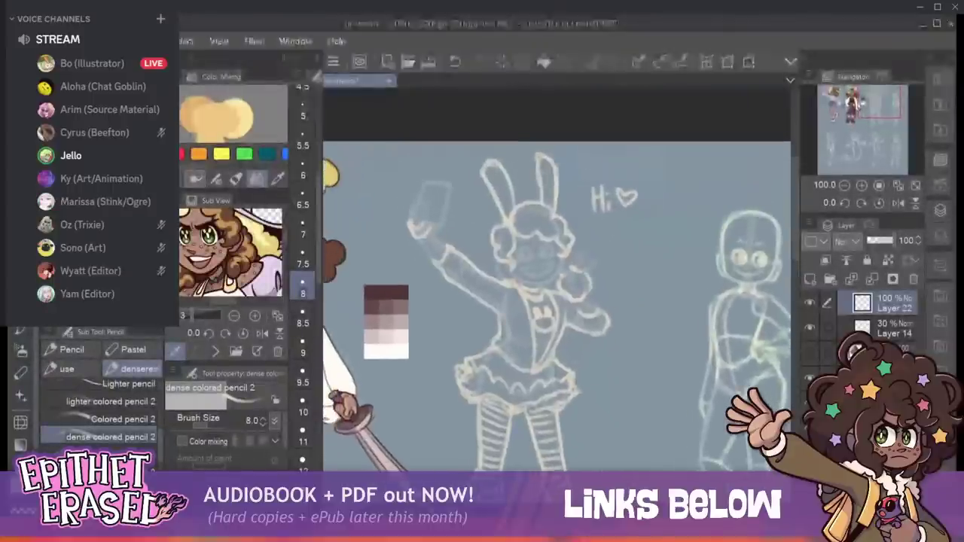
Add a headband arc and extra curls around the head, and erase the whole curly hairstyle with the Eraser.
left_click_drag(557, 317, 568, 289)
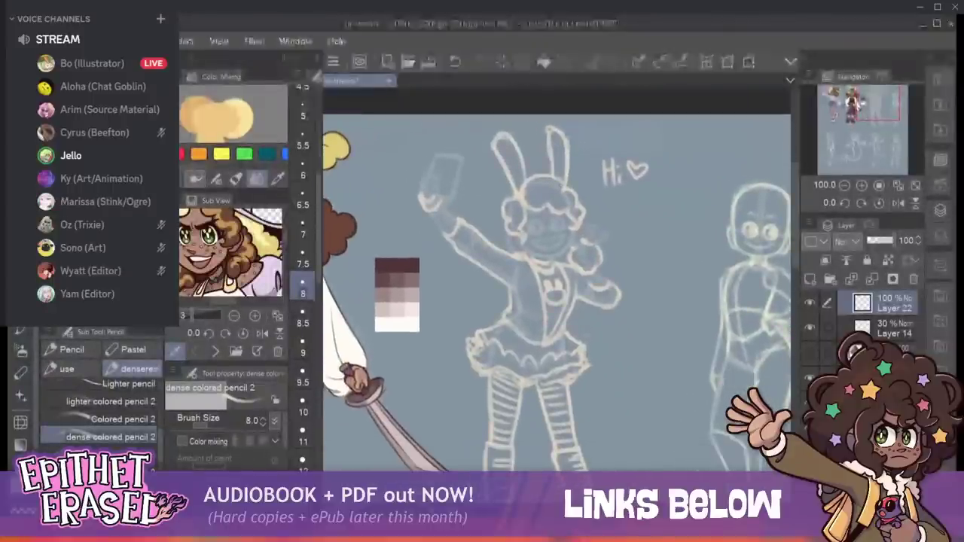
left_click_drag(569, 187, 579, 208)
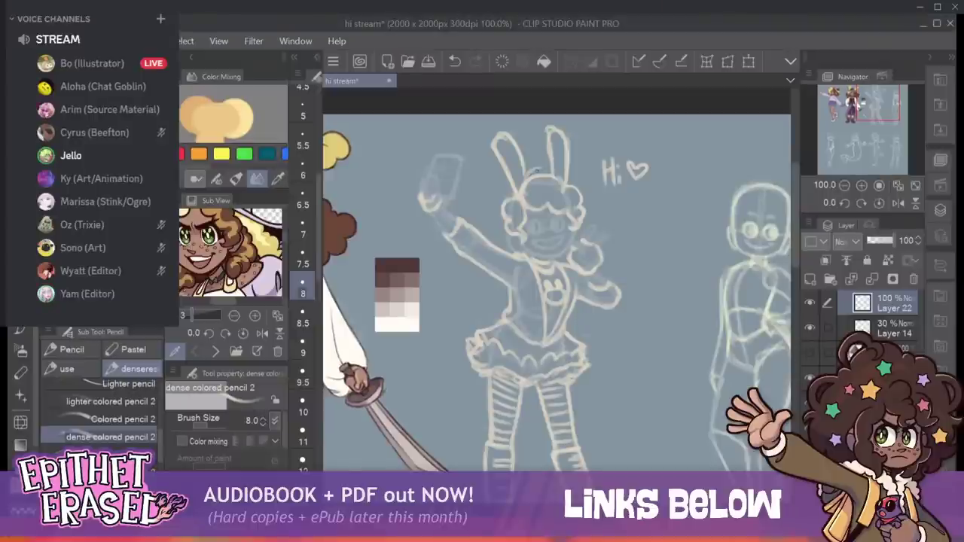
mouse_move(568, 180)
left_mouse_down()
mouse_move(585, 197)
mouse_move(581, 223)
left_mouse_up()
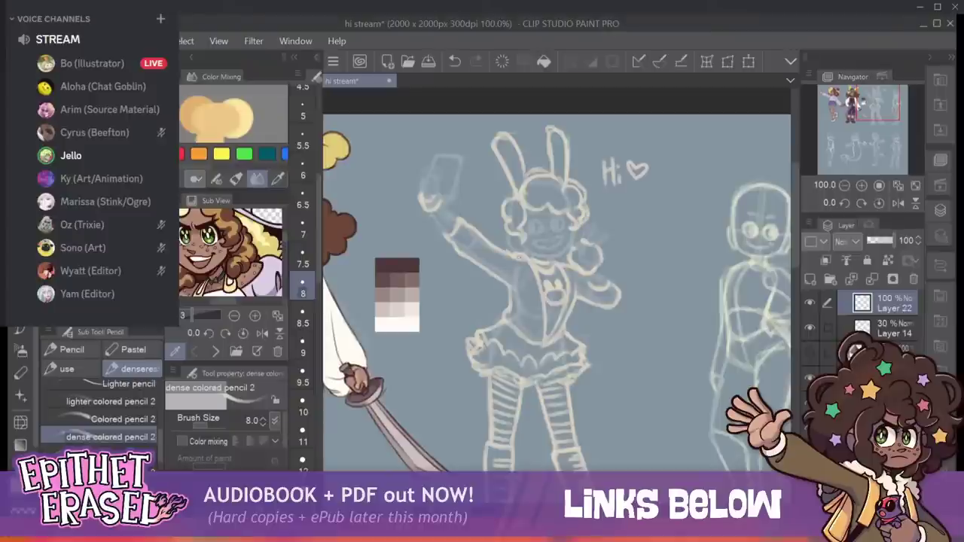
left_click_drag(525, 266, 536, 291)
key("e")
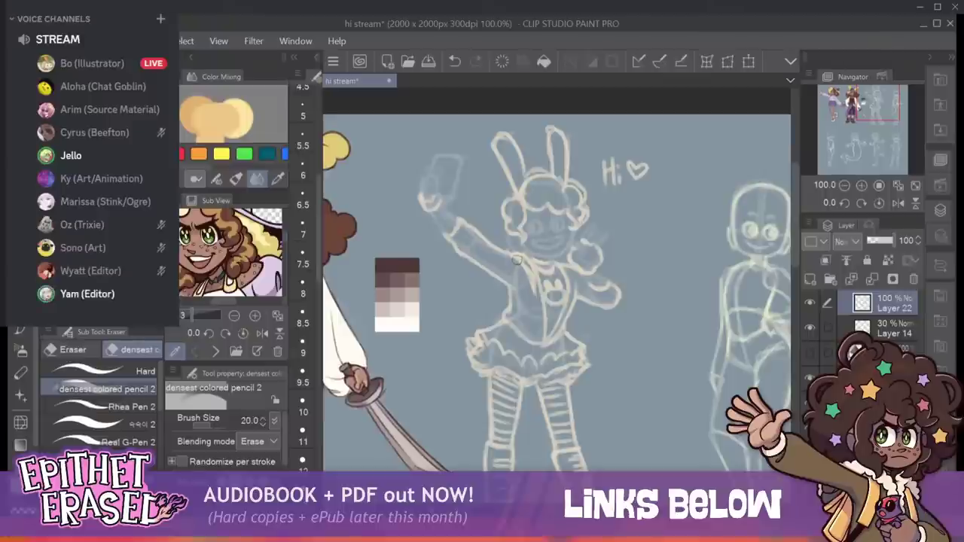
mouse_move(517, 259)
left_mouse_down()
mouse_move(507, 231)
mouse_move(530, 244)
mouse_move(505, 205)
mouse_move(529, 236)
mouse_move(509, 199)
mouse_move(544, 175)
mouse_move(523, 186)
mouse_move(539, 156)
mouse_move(522, 223)
mouse_move(531, 223)
mouse_move(537, 191)
mouse_move(576, 219)
mouse_move(530, 202)
mouse_move(574, 234)
mouse_move(588, 196)
left_mouse_up()
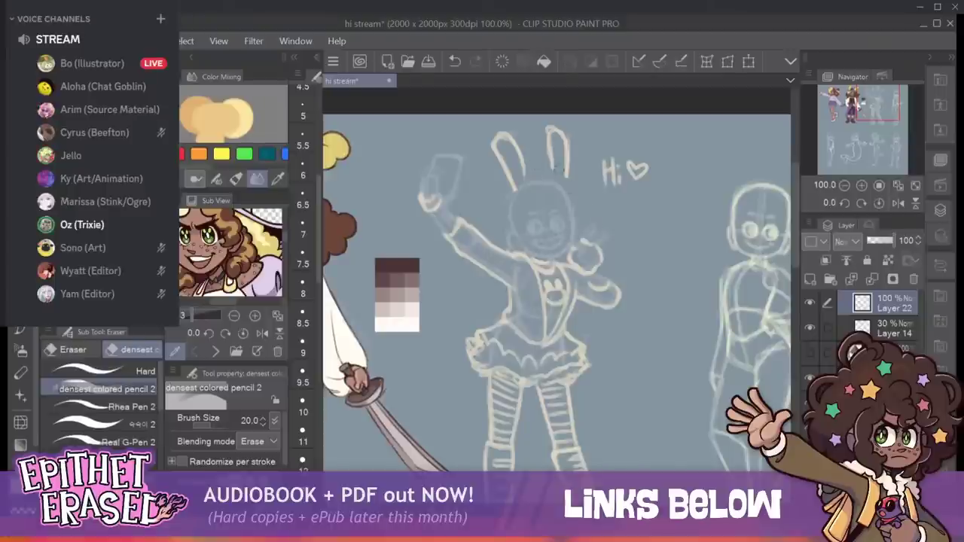
Sketch long straight hair with the pencil, falling from the first ear's base past the shoulder towards the skirt on the phone-arm side.
key("p")
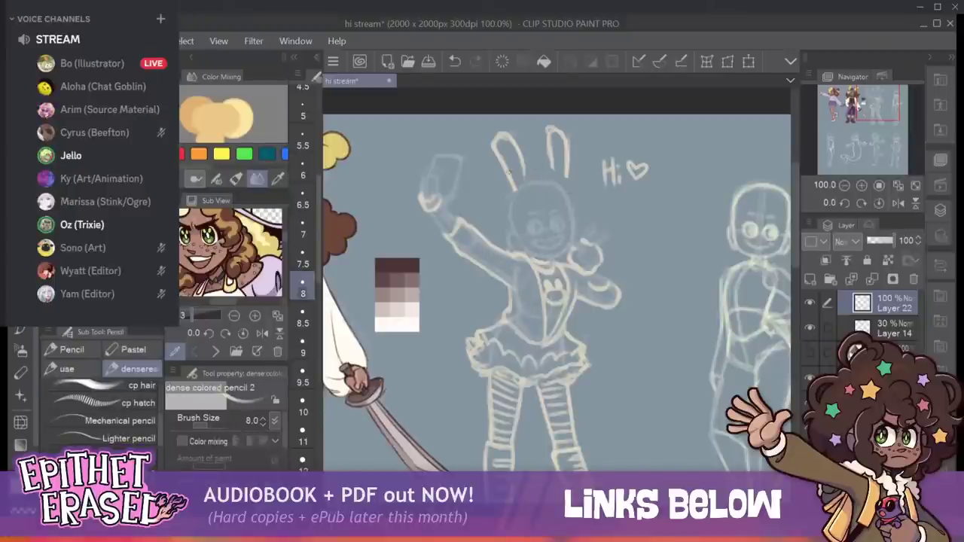
left_click_drag(512, 197, 502, 234)
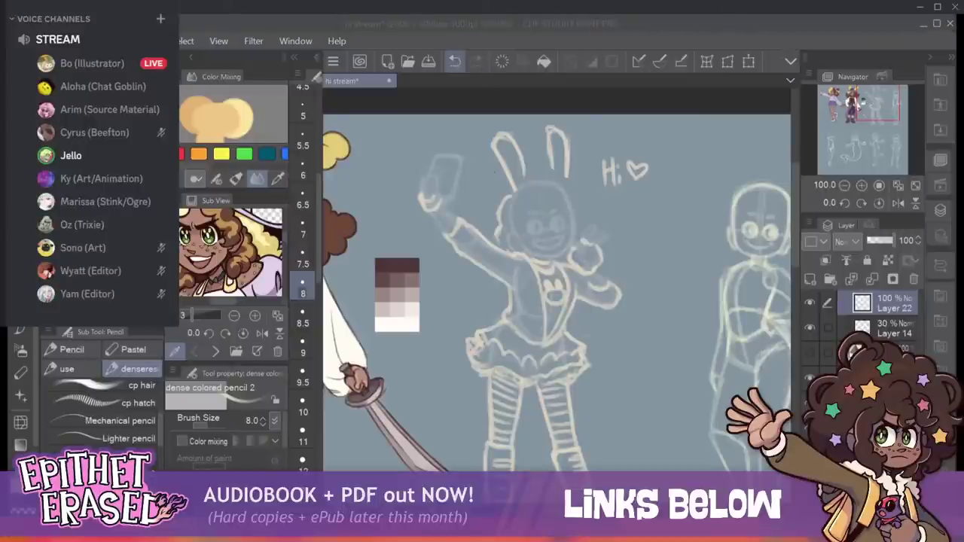
left_click(455, 61)
key("ctrl+z")
mouse_move(512, 195)
left_mouse_down()
mouse_move(500, 229)
mouse_move(509, 260)
mouse_move(494, 222)
mouse_move(507, 267)
mouse_move(496, 211)
mouse_move(503, 270)
left_mouse_up()
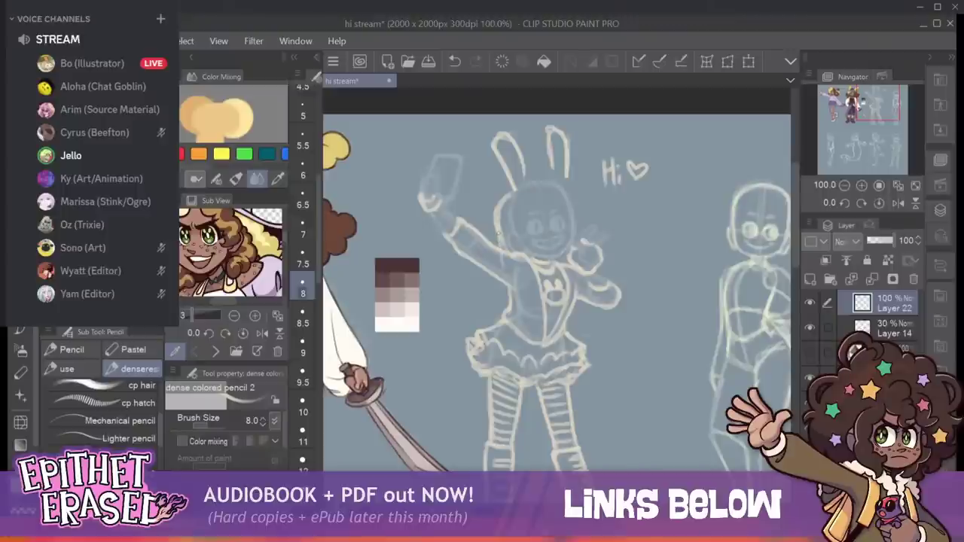
left_click_drag(501, 236, 502, 304)
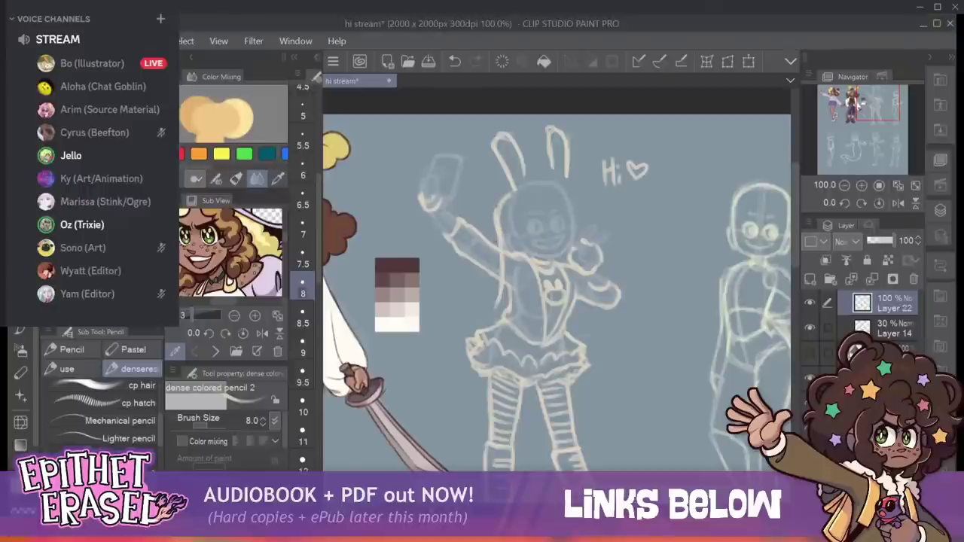
mouse_move(498, 241)
left_mouse_down()
mouse_move(498, 284)
mouse_move(482, 311)
left_mouse_up()
mouse_move(498, 279)
left_mouse_down()
mouse_move(486, 304)
mouse_move(500, 324)
left_mouse_up()
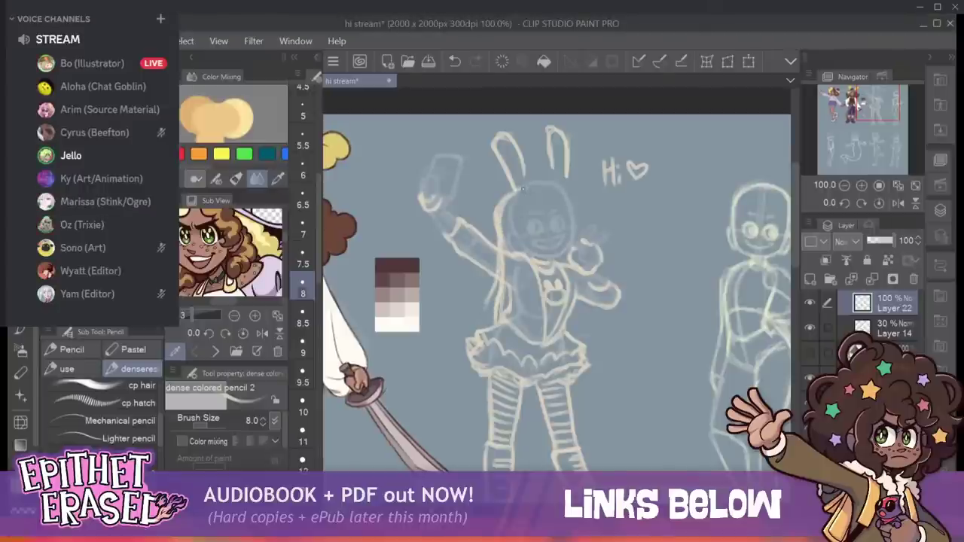
Sketch side-swept bangs across the forehead, the hair's far side and a long front lock over the chest, and touch up the upright ear.
mouse_move(523, 188)
left_mouse_down()
mouse_move(539, 212)
mouse_move(528, 202)
mouse_move(560, 220)
mouse_move(573, 216)
mouse_move(569, 187)
mouse_move(586, 211)
mouse_move(577, 240)
left_mouse_up()
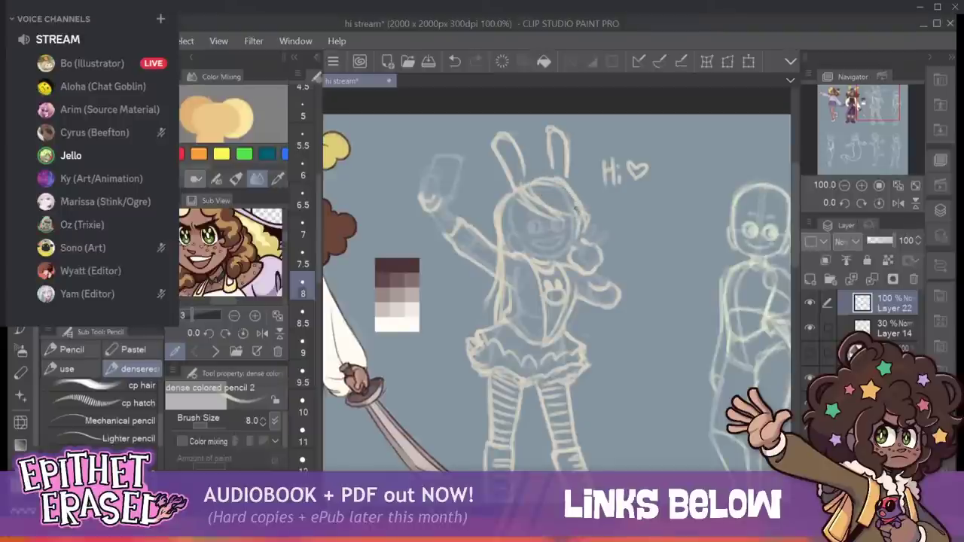
mouse_move(530, 188)
left_mouse_down()
mouse_move(582, 215)
mouse_move(568, 196)
mouse_move(517, 211)
mouse_move(532, 301)
left_mouse_up()
left_click_drag(523, 226, 529, 249)
left_click_drag(521, 194, 503, 233)
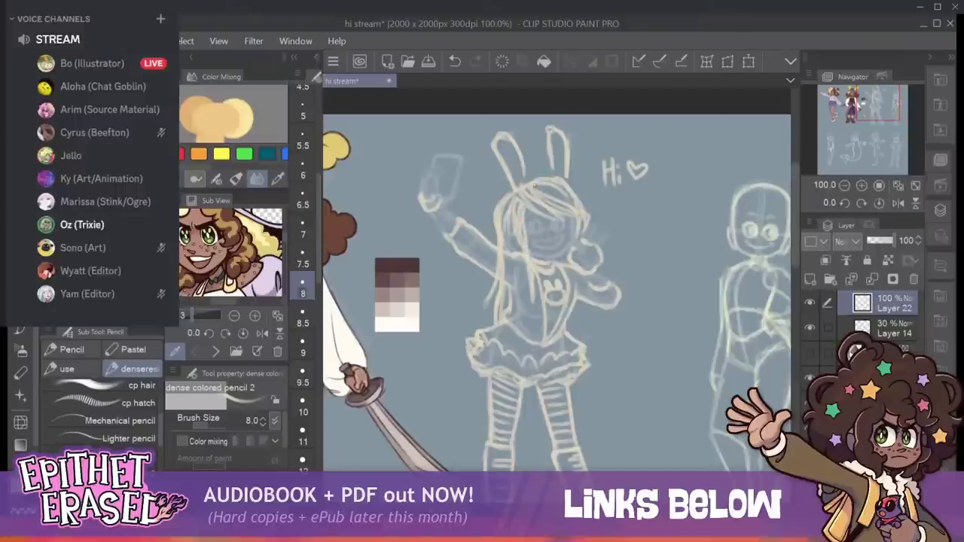
mouse_move(551, 155)
left_mouse_down()
mouse_move(552, 177)
mouse_move(564, 157)
left_mouse_up()
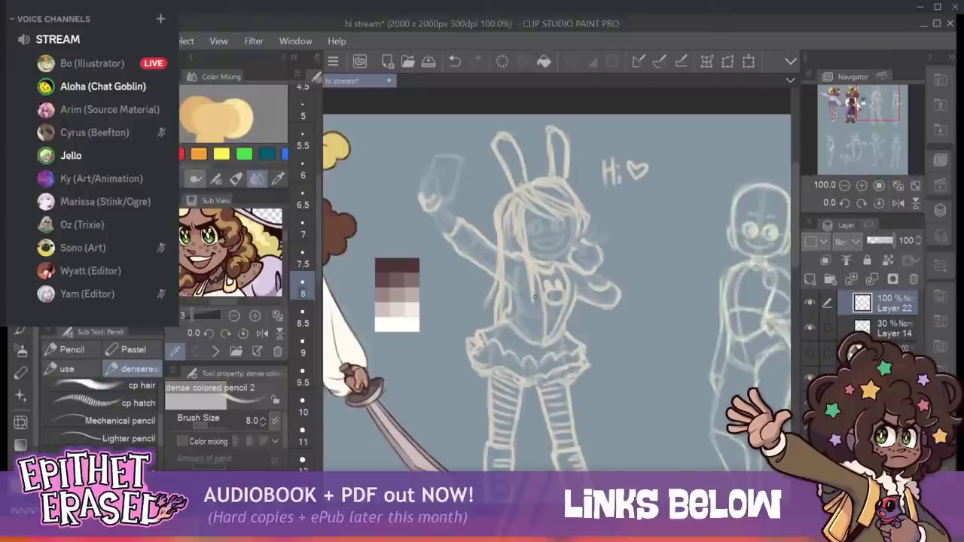
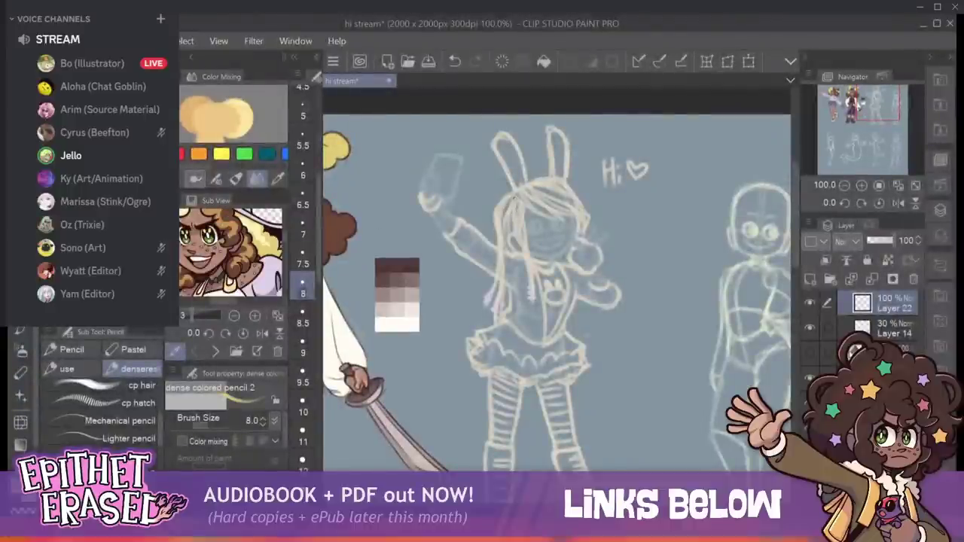
Draw a yellow bow in the hair below the tilted ear and outline the raised phone in yellow.
left_click_drag(508, 183, 500, 200)
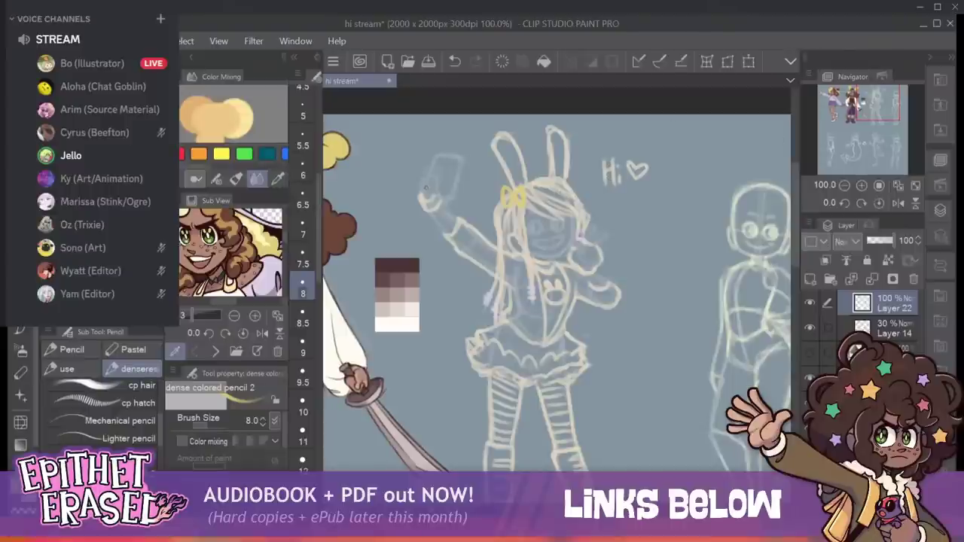
mouse_move(453, 197)
left_mouse_down()
mouse_move(444, 195)
mouse_move(461, 158)
mouse_move(437, 154)
mouse_move(433, 183)
left_mouse_up()
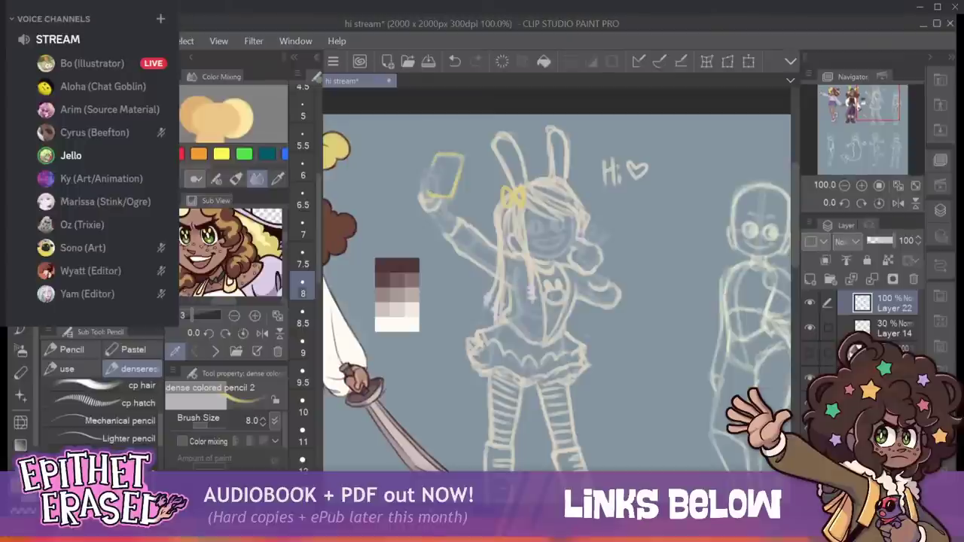
Lower the opacity of the sketch on Layer 22 to 35% and add a new raster layer for the line art.
mouse_move(527, 294)
left_mouse_down()
mouse_move(518, 228)
mouse_move(506, 250)
mouse_move(538, 251)
mouse_move(538, 240)
mouse_move(457, 288)
mouse_move(484, 245)
left_mouse_up()
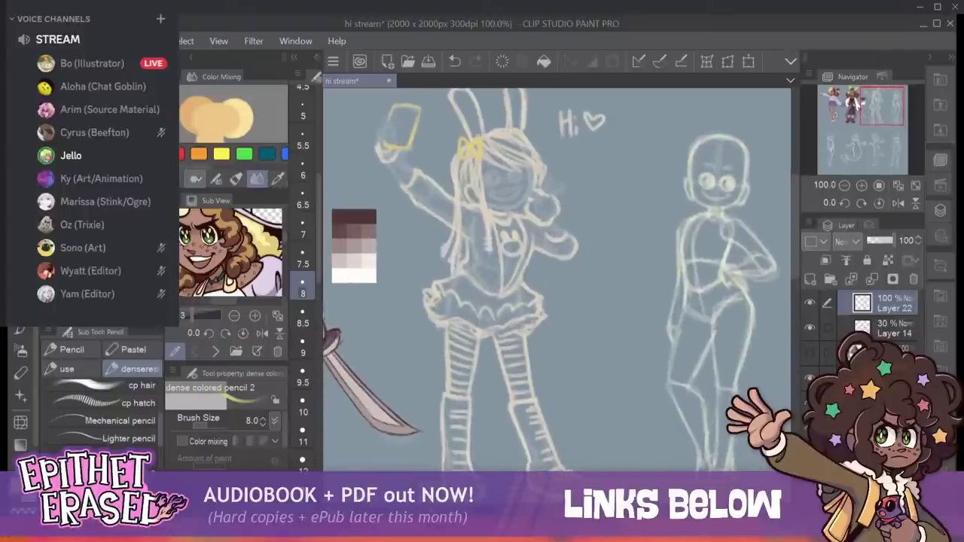
scroll(558, 284, "up", 2)
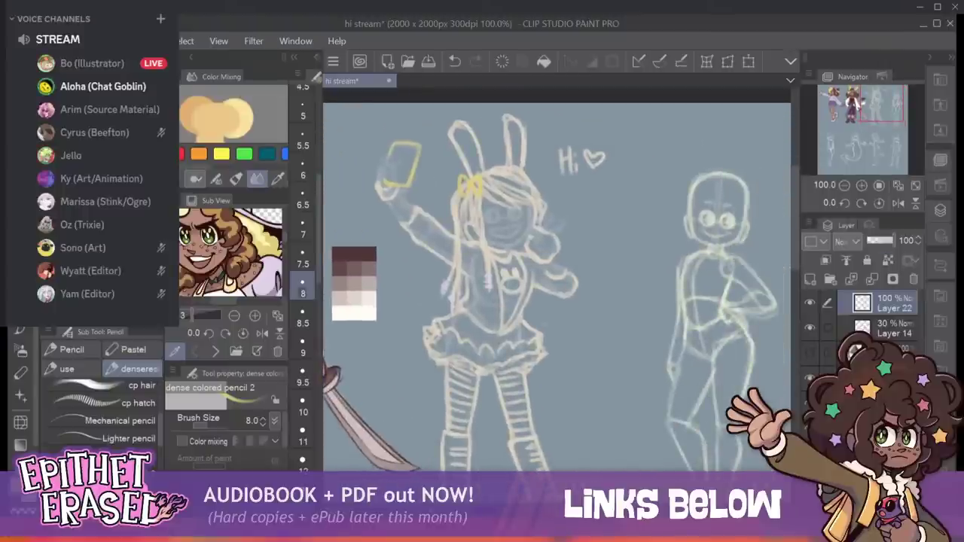
left_click(877, 240)
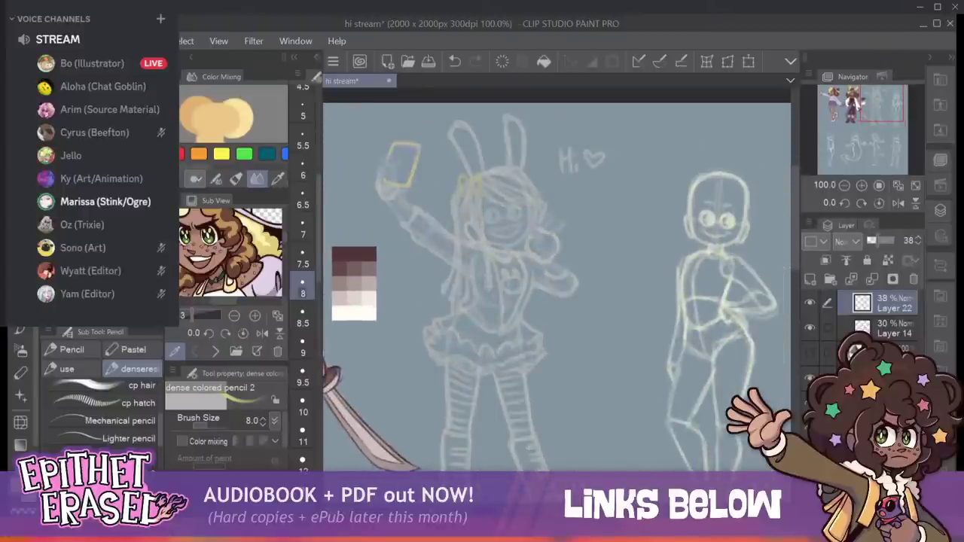
left_click_drag(878, 240, 877, 240)
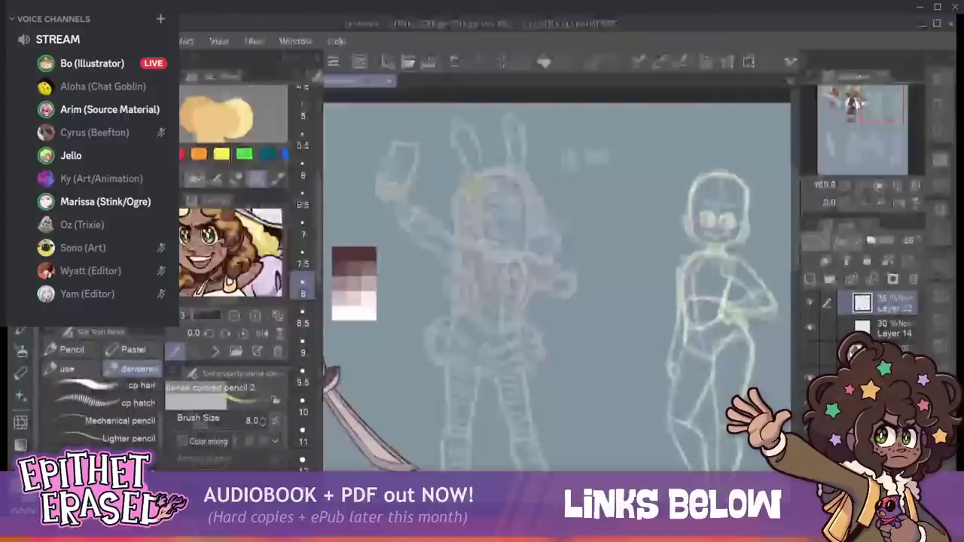
scroll(877, 320, "up", 3)
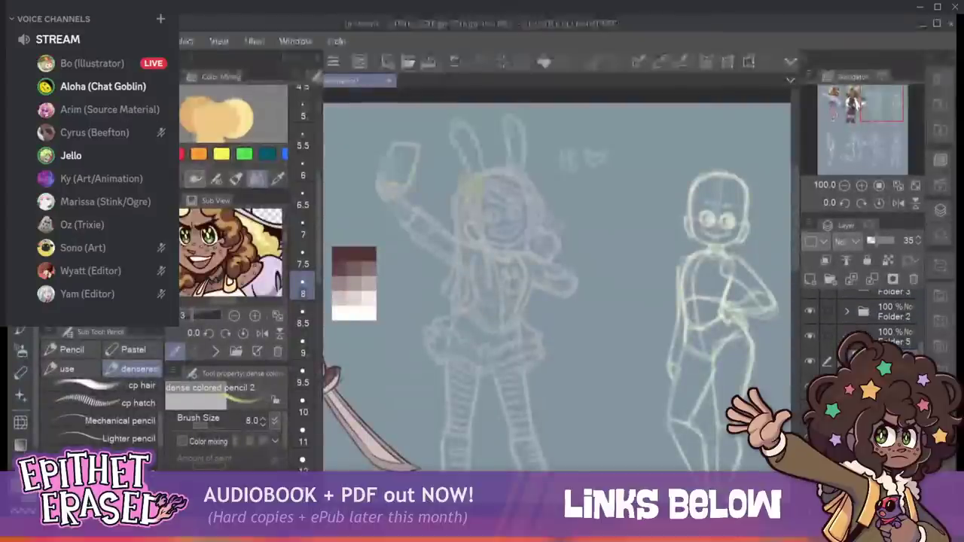
left_click(811, 280)
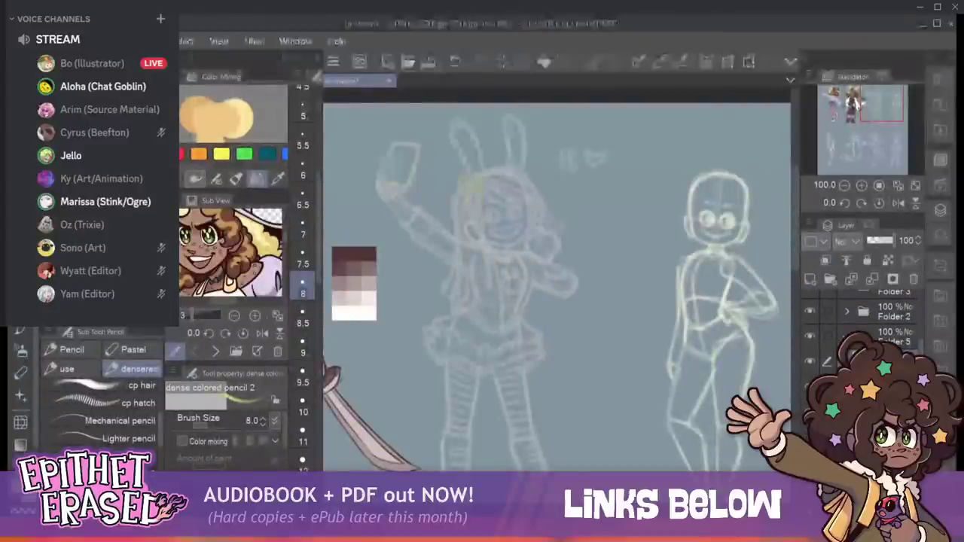
Choose the Lighter pencil and set its brush size to 5.0, with the view framed on the bunny-eared character's upper body.
key("bracketleft")
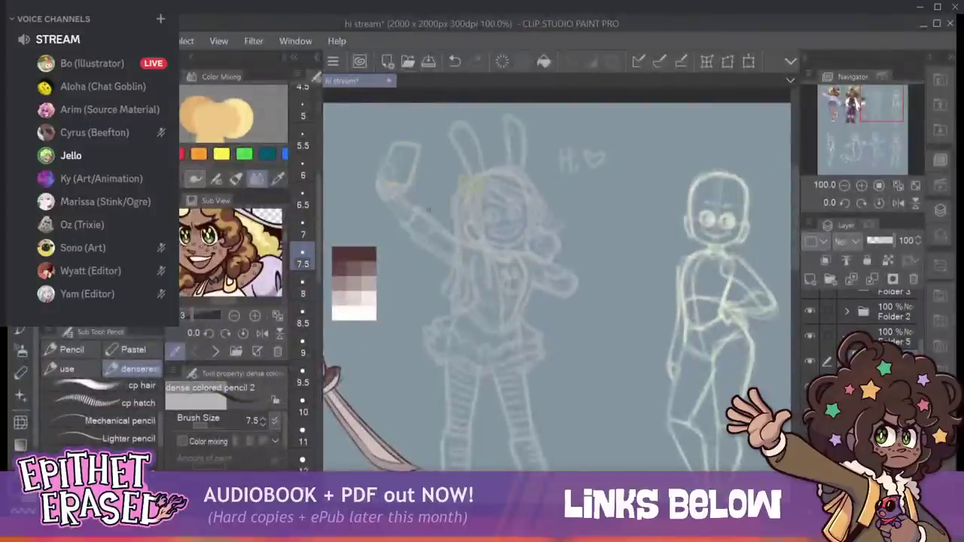
key("bracketleft")
key("bracketleft")
key("ctrl+plus")
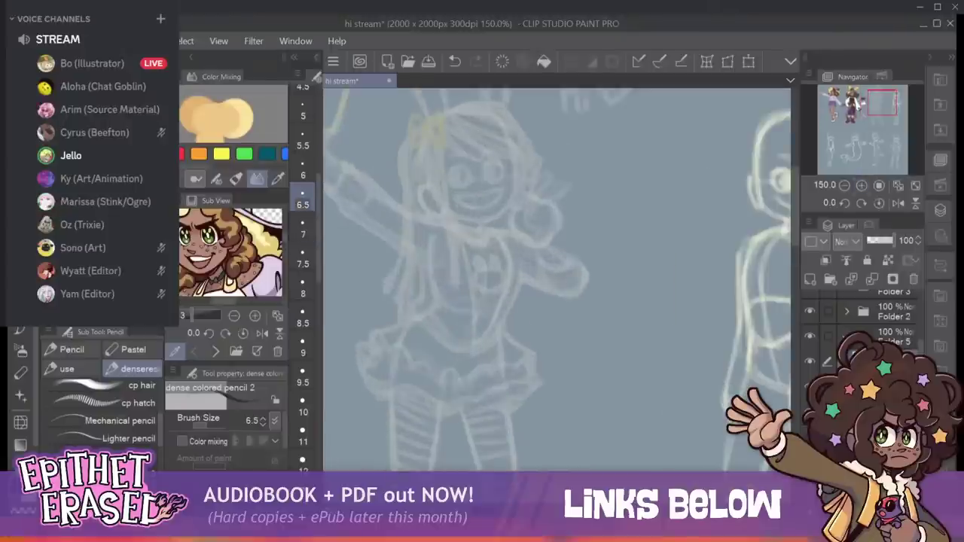
mouse_move(354, 249)
left_mouse_down()
mouse_move(464, 388)
mouse_move(431, 307)
mouse_move(773, 228)
mouse_move(401, 341)
mouse_move(416, 341)
left_mouse_up()
left_click(113, 438)
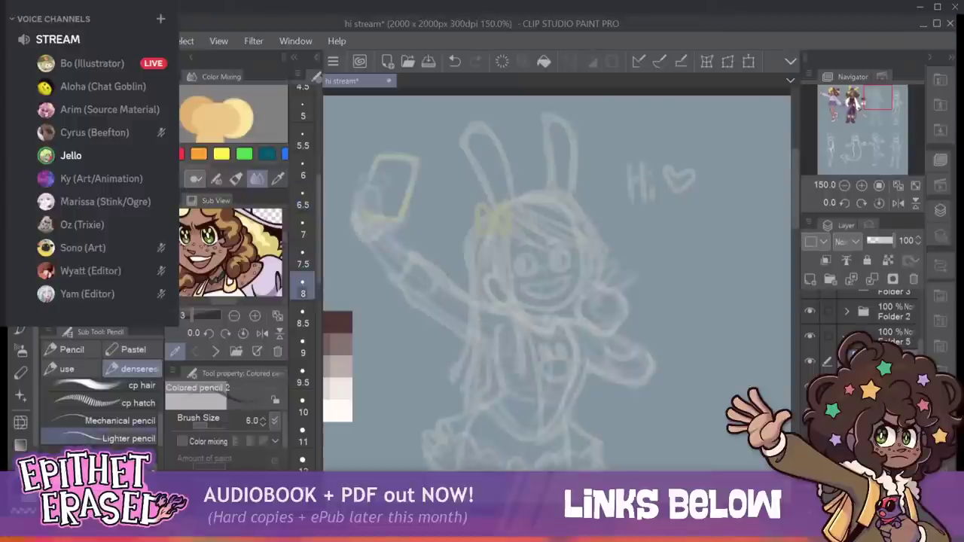
key("bracketleft")
key("bracketleft")
key("bracketleft")
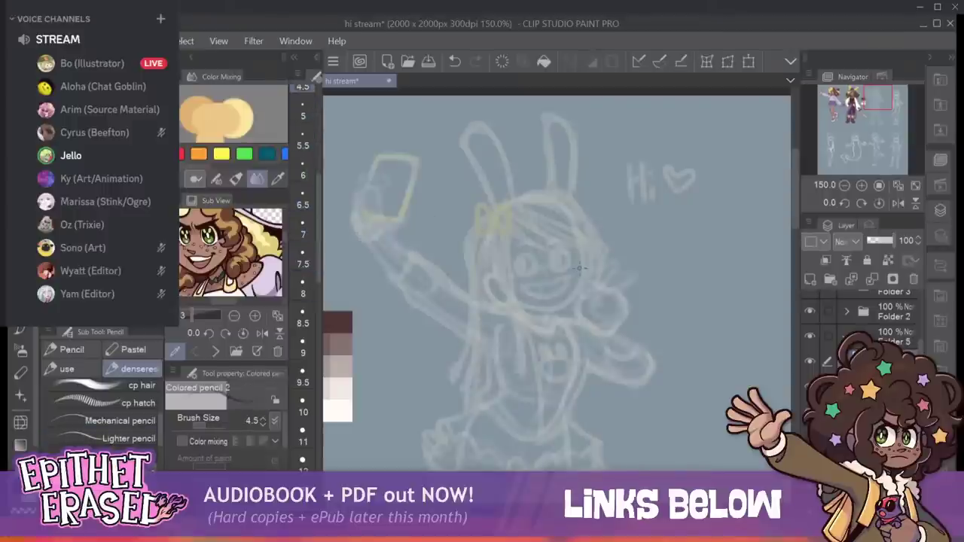
key("bracketright")
Try inking the face outline in dark strokes, including with the canvas view mirrored, and undo the strokes.
left_click_drag(572, 229, 581, 275)
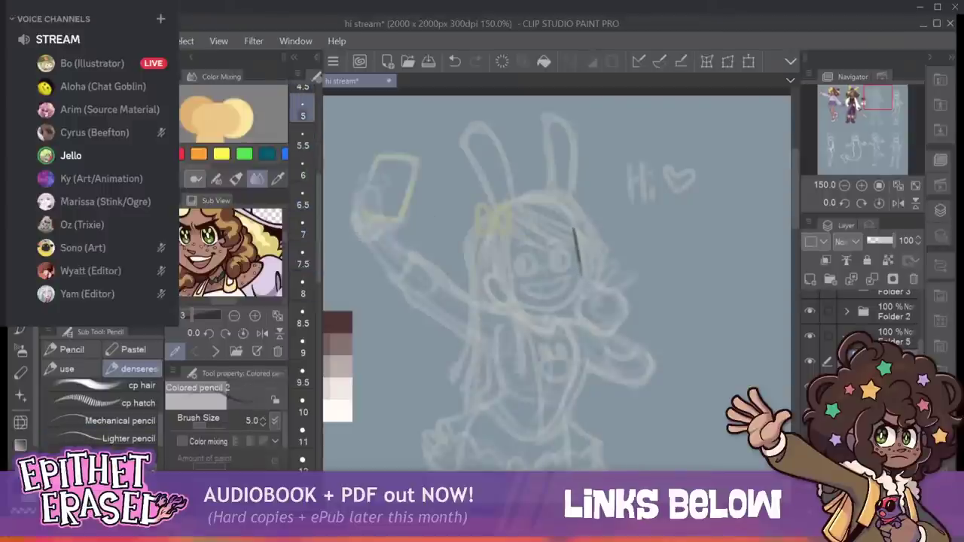
left_click(455, 61)
left_click(502, 61)
left_click(899, 203)
mouse_move(540, 227)
left_mouse_down()
mouse_move(533, 284)
mouse_move(533, 264)
mouse_move(549, 303)
left_mouse_up()
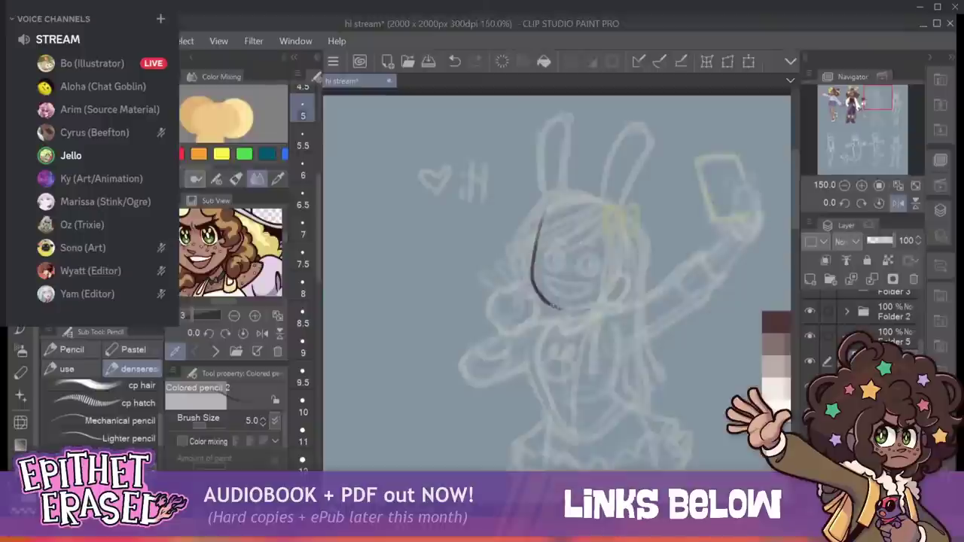
left_click_drag(548, 304, 597, 303)
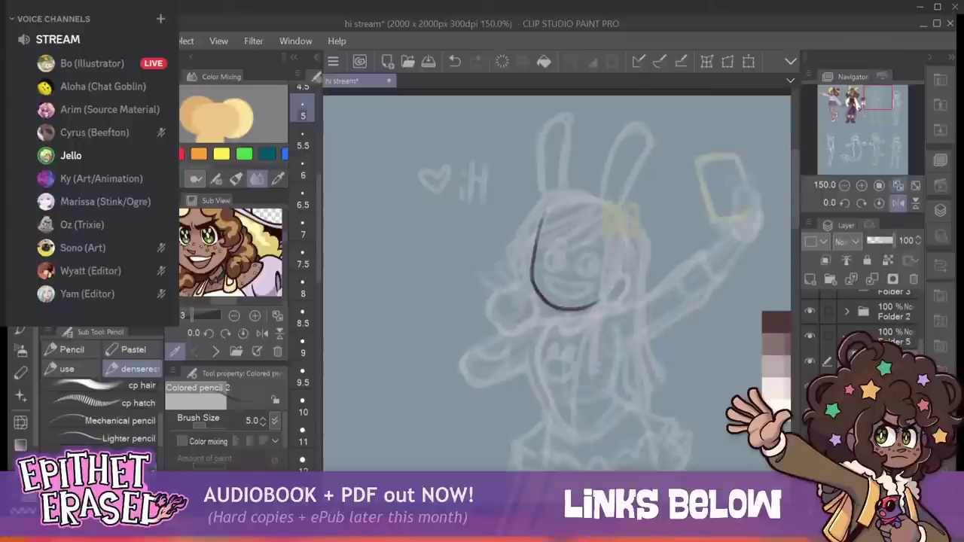
left_click(898, 203)
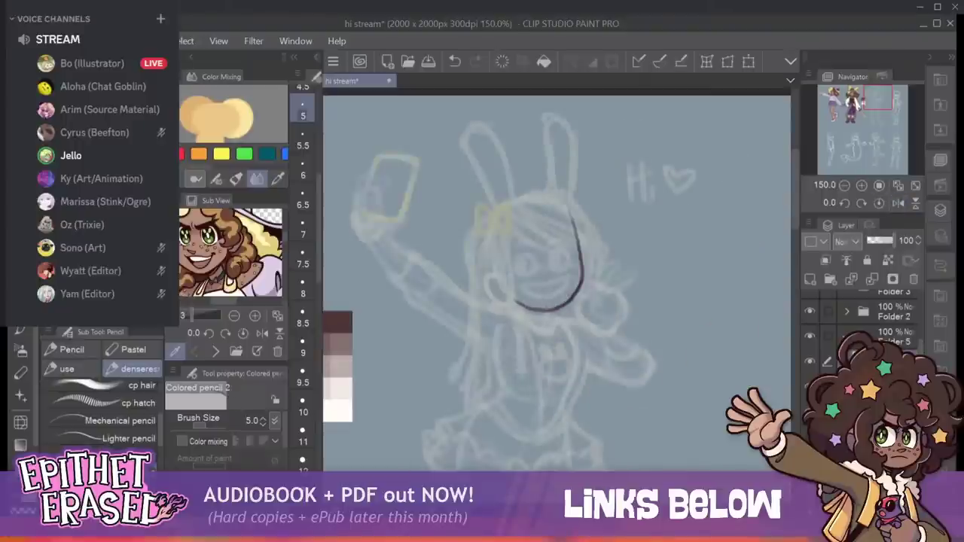
key("ctrl+z")
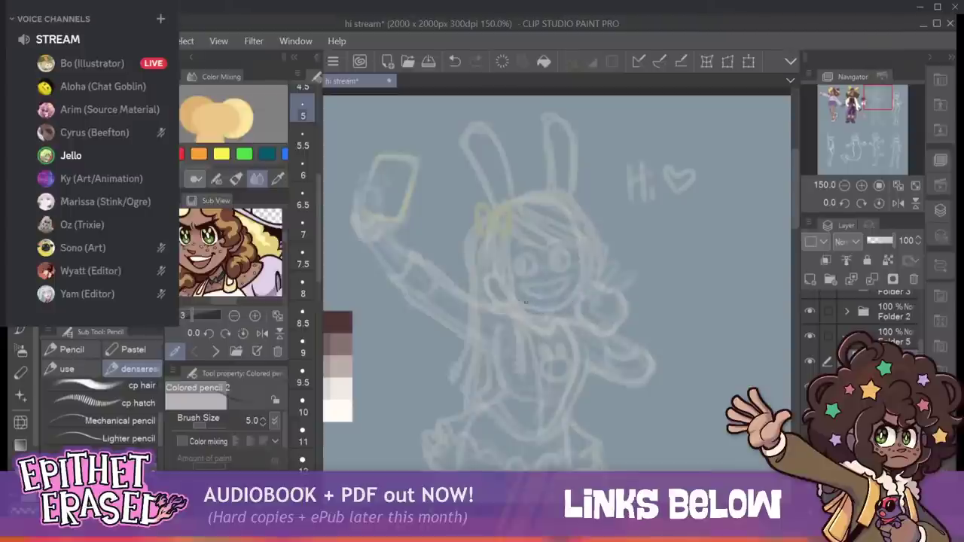
Ink a trial jawline and the upper curve of one eye, and clear the line art from the layer.
mouse_move(515, 299)
left_mouse_down()
mouse_move(567, 306)
mouse_move(581, 280)
mouse_move(577, 243)
left_mouse_up()
left_click_drag(582, 279, 576, 242)
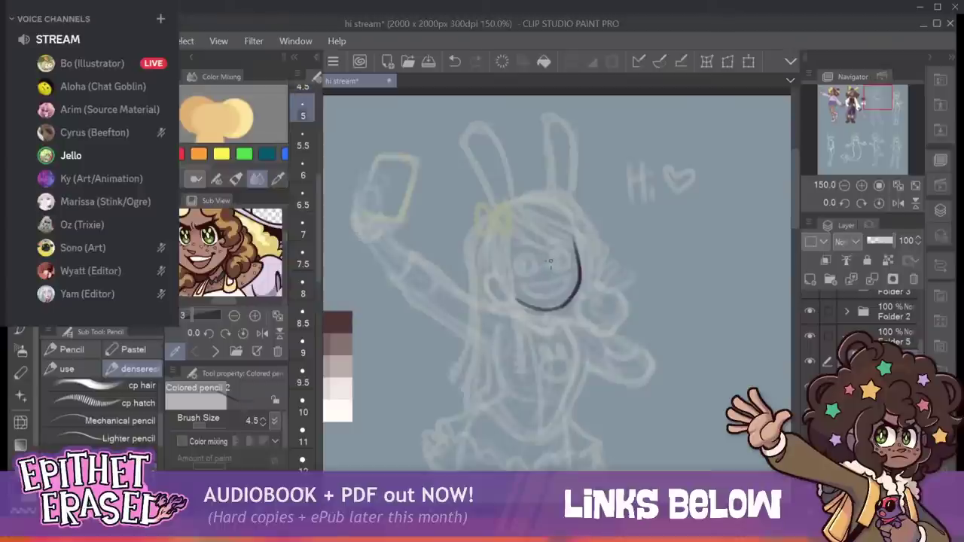
mouse_move(551, 265)
left_mouse_down()
mouse_move(555, 252)
mouse_move(569, 256)
left_mouse_up()
mouse_move(452, 256)
left_mouse_down()
mouse_move(768, 305)
mouse_move(452, 289)
mouse_move(483, 266)
left_mouse_up()
key("[")
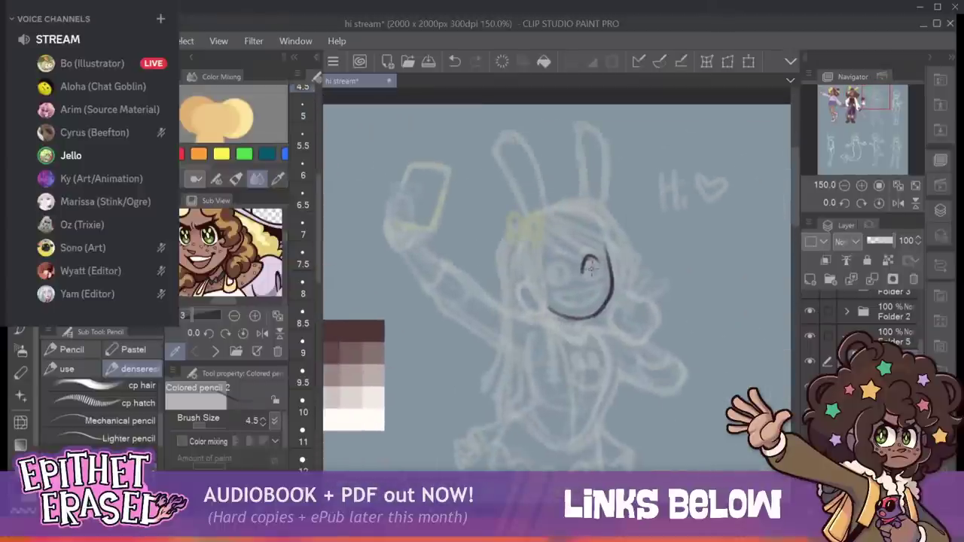
left_click(861, 186)
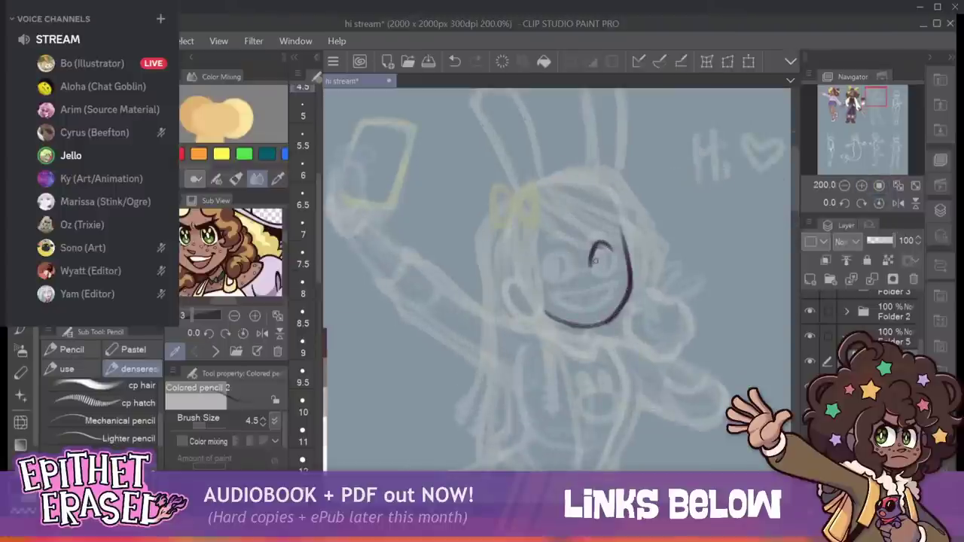
left_click(502, 61)
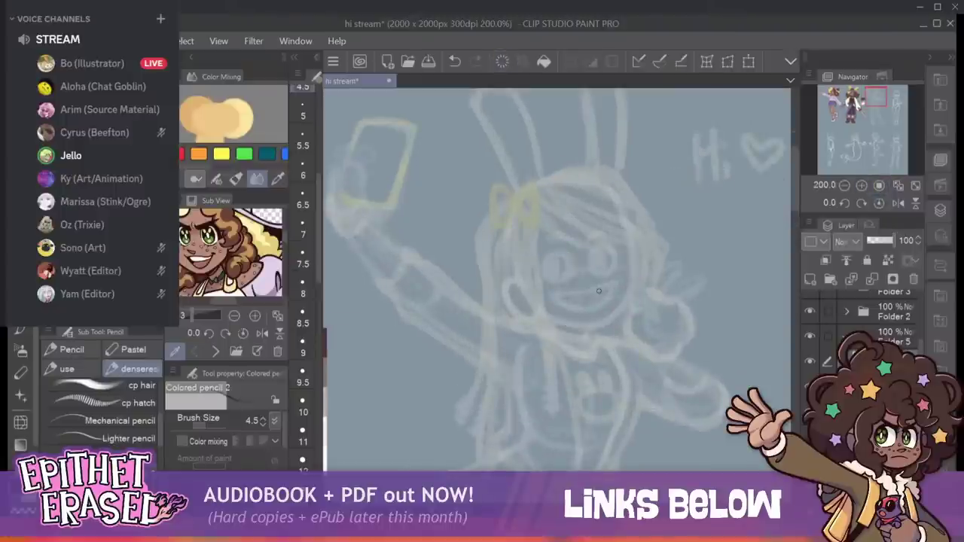
Ink the face outline from the temple around the chin to the ear with a 4.0 brush.
key("bracketleft")
key("bracketleft")
mouse_move(625, 233)
left_mouse_down()
mouse_move(636, 278)
mouse_move(617, 313)
mouse_move(624, 303)
mouse_move(601, 323)
mouse_move(566, 325)
left_mouse_up()
key("bracketright")
left_click_drag(539, 308, 594, 327)
left_click_drag(540, 310, 595, 327)
mouse_move(555, 318)
left_mouse_down()
mouse_move(606, 321)
mouse_move(630, 301)
left_mouse_up()
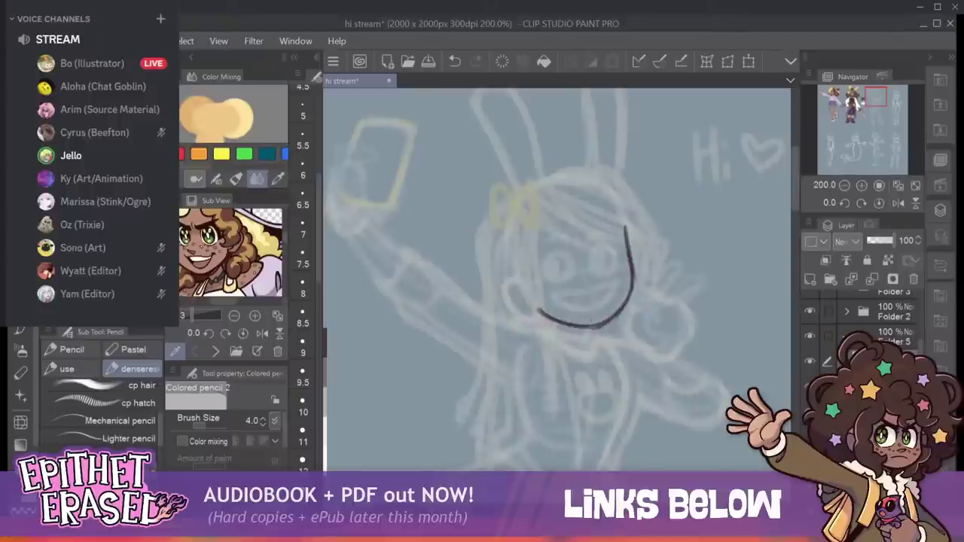
mouse_move(571, 326)
left_mouse_down()
mouse_move(609, 322)
mouse_move(630, 297)
left_mouse_up()
left_click_drag(537, 305, 560, 324)
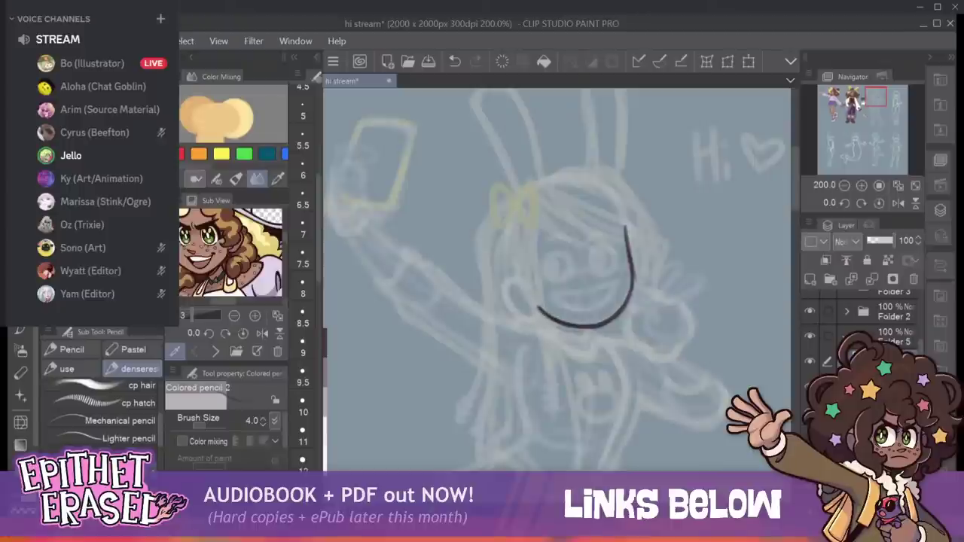
Rework the face outline along the cheek and up to the temple on the waving-hand side.
left_click_drag(617, 316, 632, 281)
left_click_drag(612, 319, 620, 308)
left_click_drag(624, 226, 631, 281)
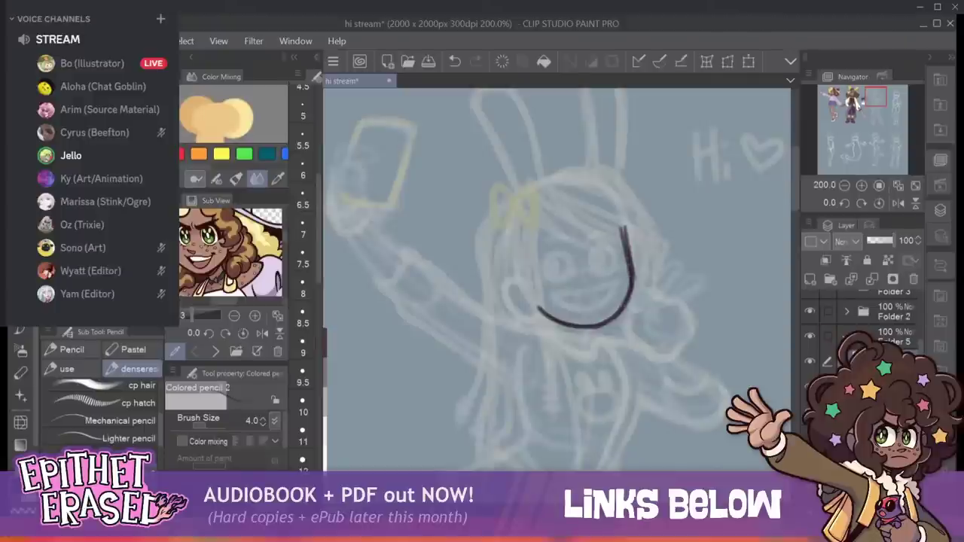
left_click_drag(627, 224, 637, 284)
left_click_drag(627, 221, 638, 282)
Ink the ear beside the jaw, the two neck lines below the chin and the start of the shoulder line.
mouse_move(526, 283)
left_mouse_down()
mouse_move(507, 280)
mouse_move(511, 304)
mouse_move(517, 315)
mouse_move(540, 309)
left_mouse_up()
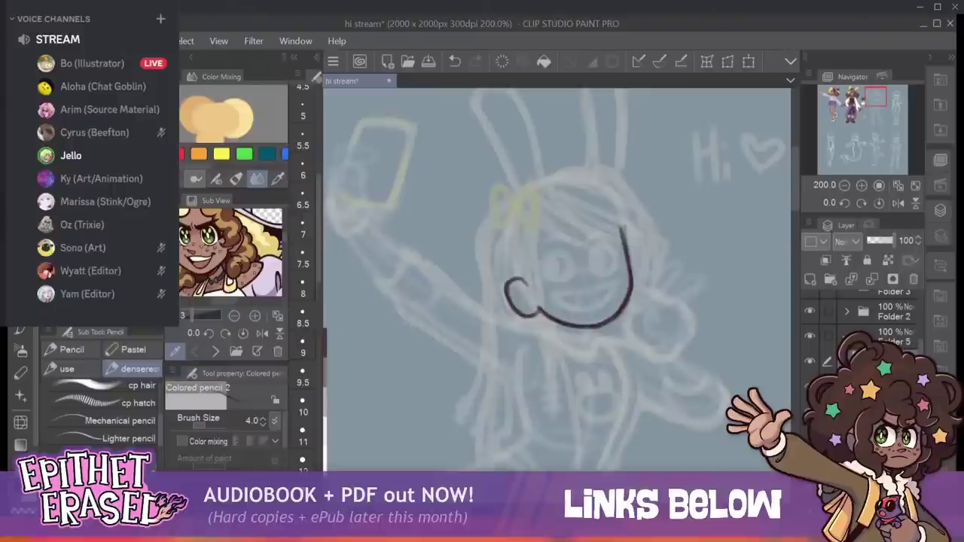
left_click_drag(587, 328, 578, 355)
mouse_move(554, 321)
left_mouse_down()
mouse_move(550, 340)
mouse_move(585, 328)
left_mouse_up()
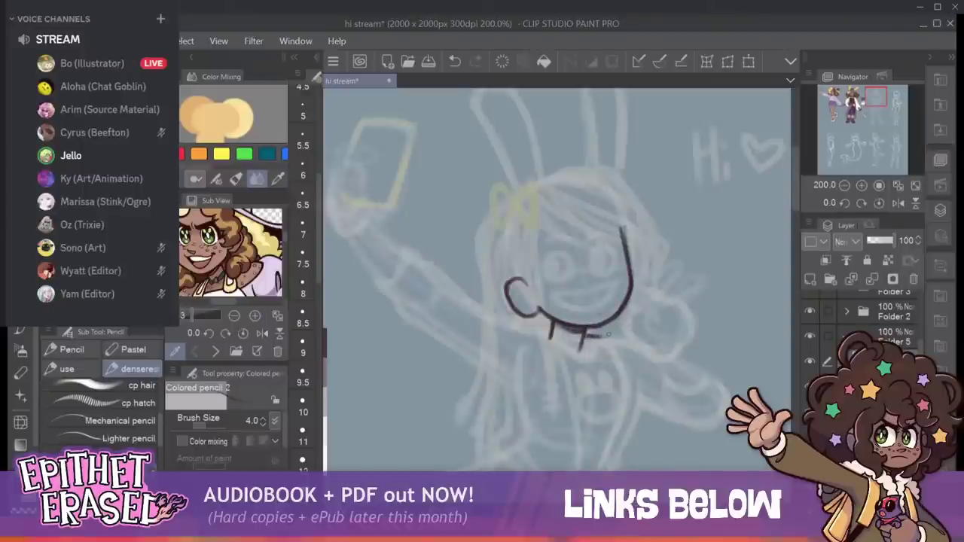
left_click_drag(588, 334, 638, 347)
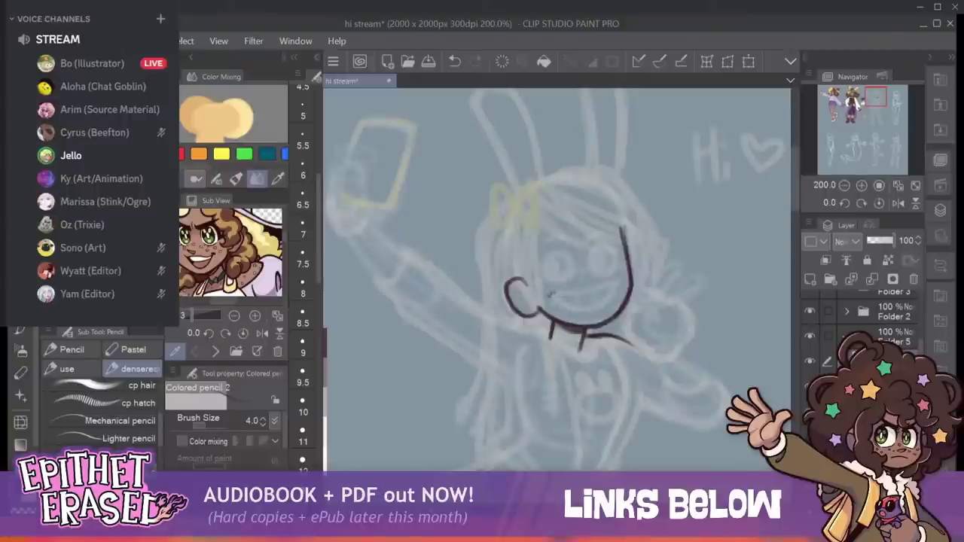
Ink the open smiling mouth over the sketch, reducing the brush size to 3.5 to close its shape.
mouse_move(550, 293)
left_mouse_down()
mouse_move(592, 311)
mouse_move(616, 284)
left_mouse_up()
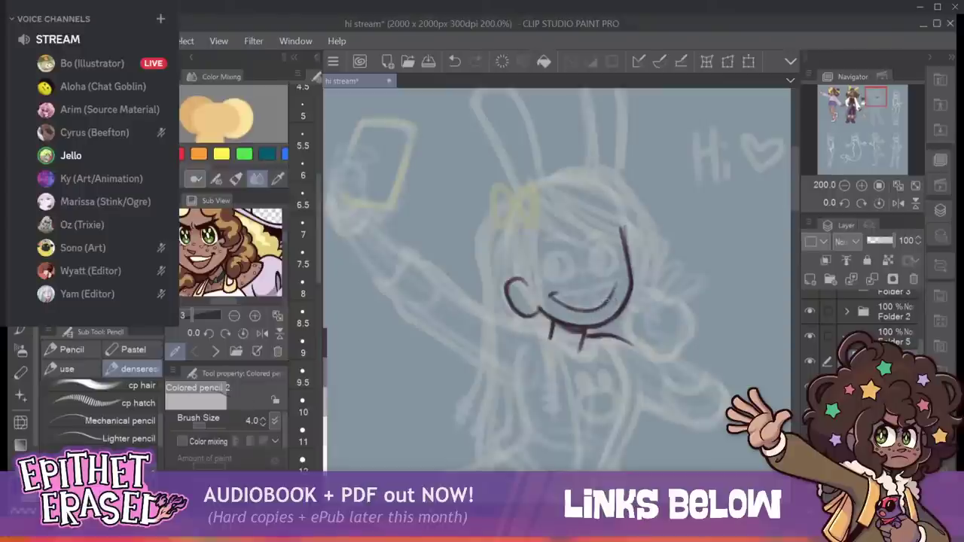
key("bracketleft")
left_click_drag(607, 299, 619, 280)
left_click_drag(551, 295, 621, 279)
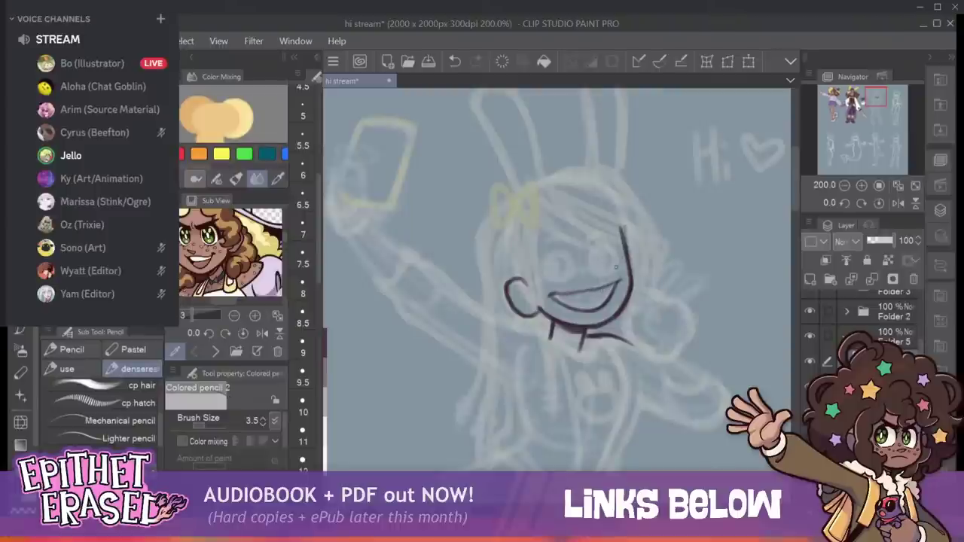
Try inking tooth lines inside the open mouth and undo them.
mouse_move(554, 294)
left_mouse_down()
mouse_move(606, 287)
mouse_move(578, 306)
left_mouse_up()
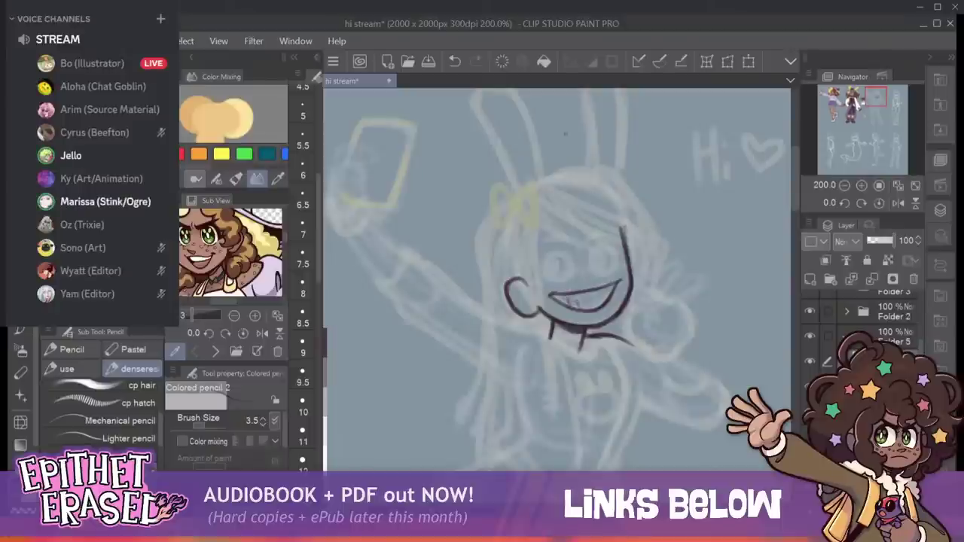
key("ctrl+z")
key("ctrl+z")
left_click_drag(569, 298, 572, 306)
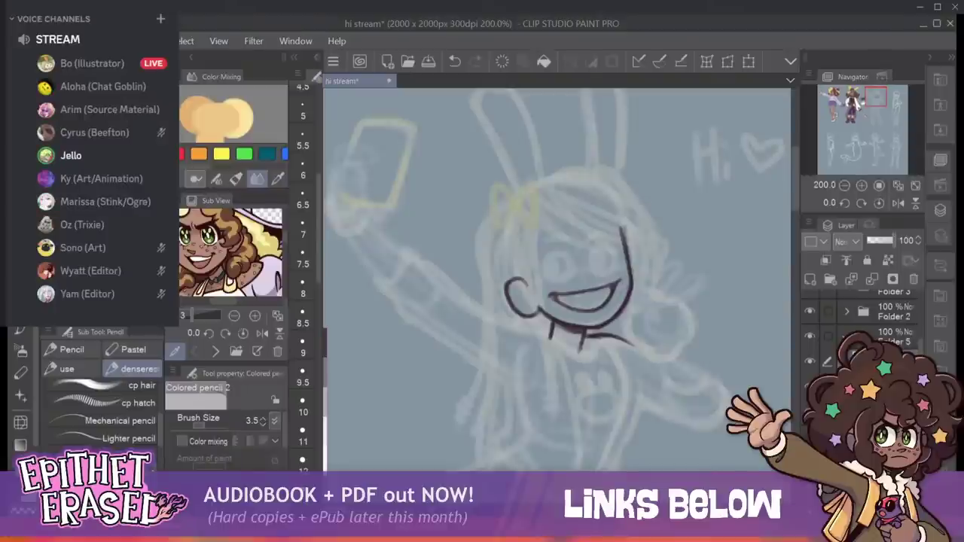
left_click(175, 529)
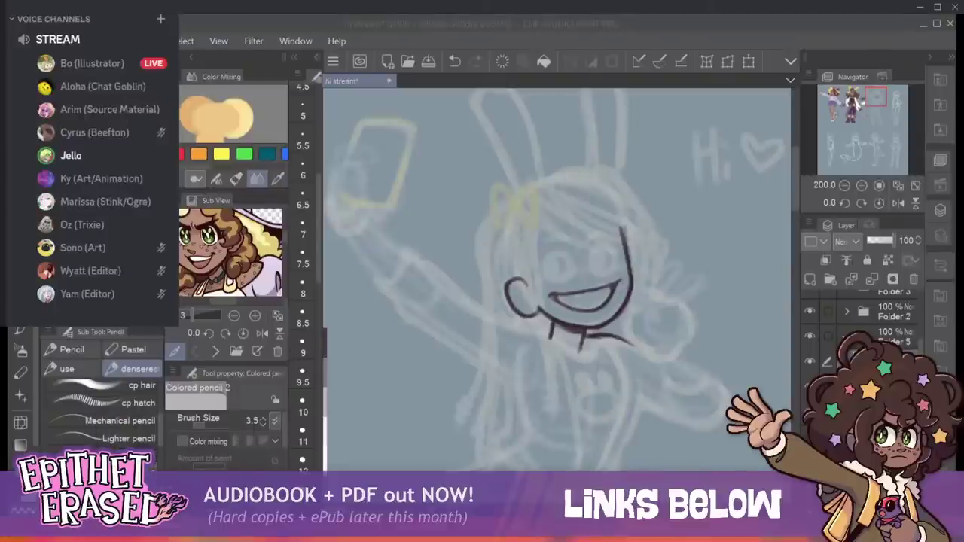
left_click(603, 265)
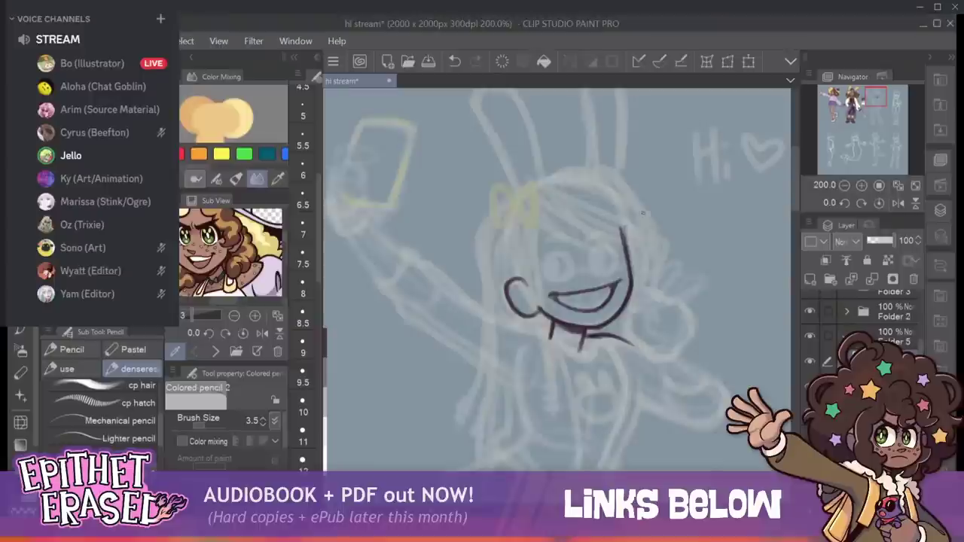
key("j")
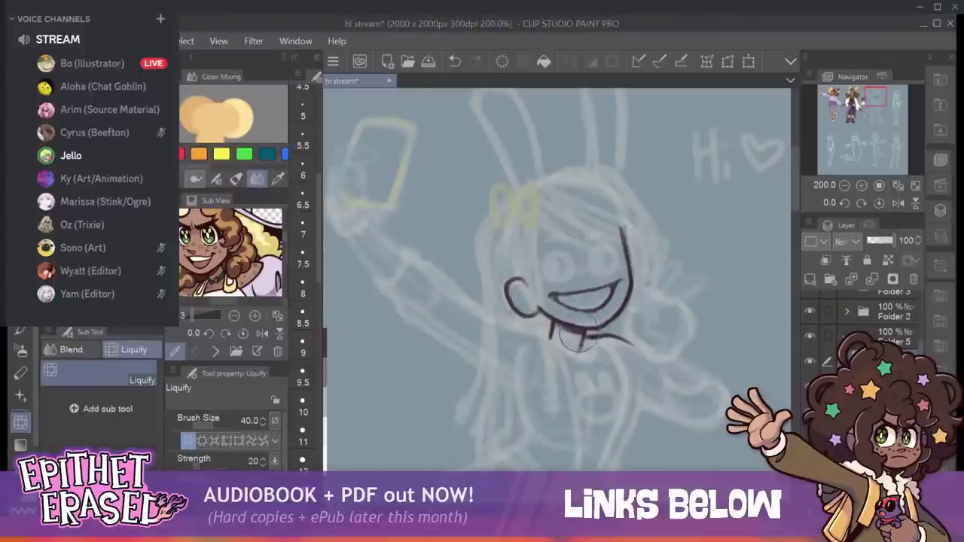
key("alt+Tab")
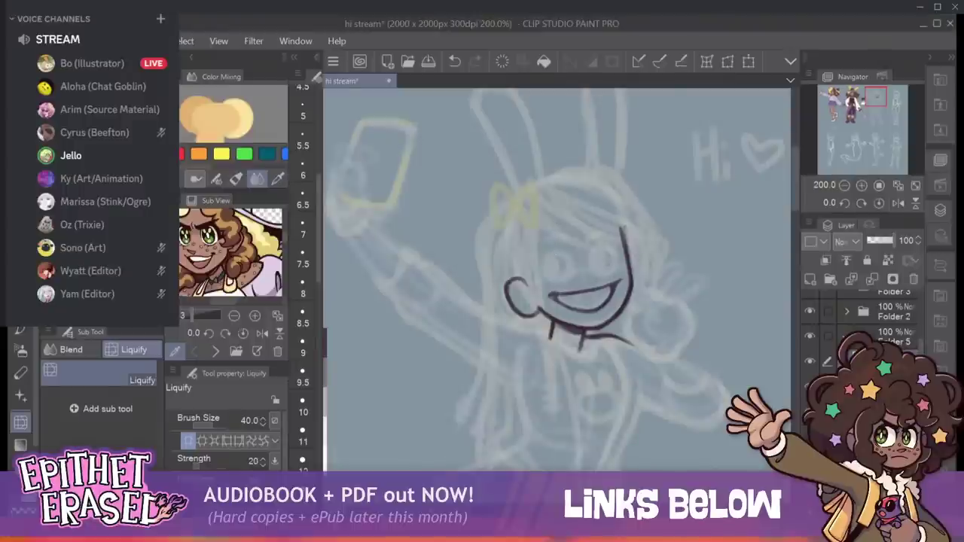
Ink the eye on the waving-hand side with the 3.5 pencil, drawing its arched outline and an oval pupil.
key("p")
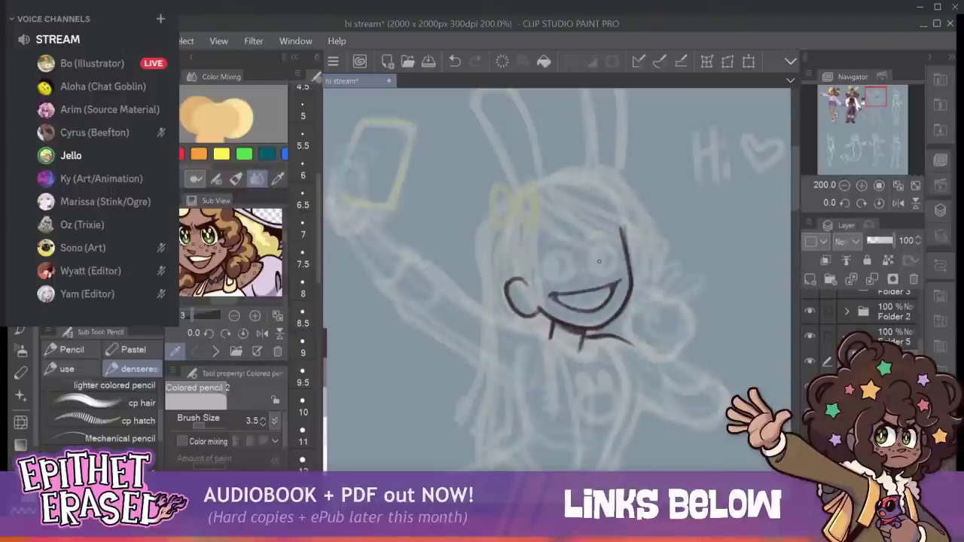
mouse_move(594, 269)
left_mouse_down()
mouse_move(601, 246)
mouse_move(616, 262)
left_mouse_up()
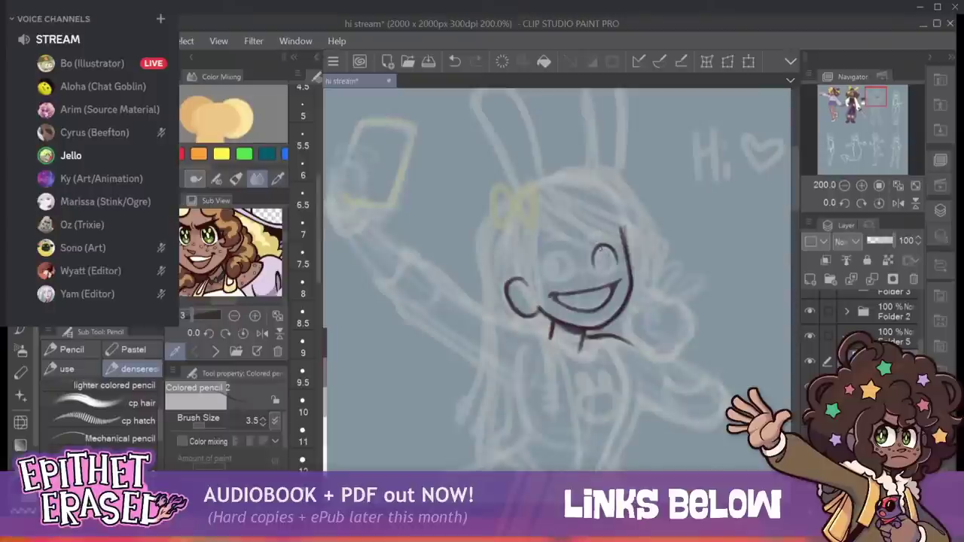
left_click_drag(607, 246, 615, 264)
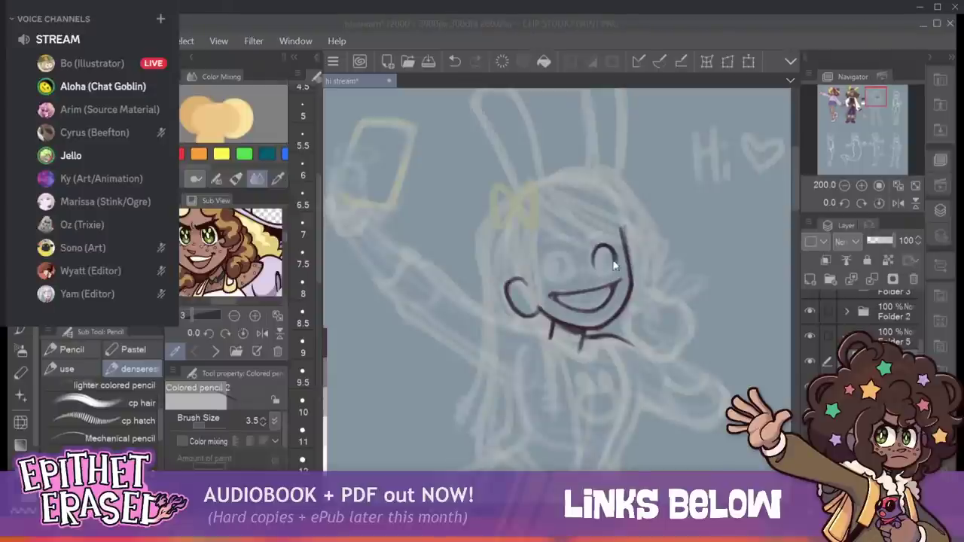
left_click(621, 238)
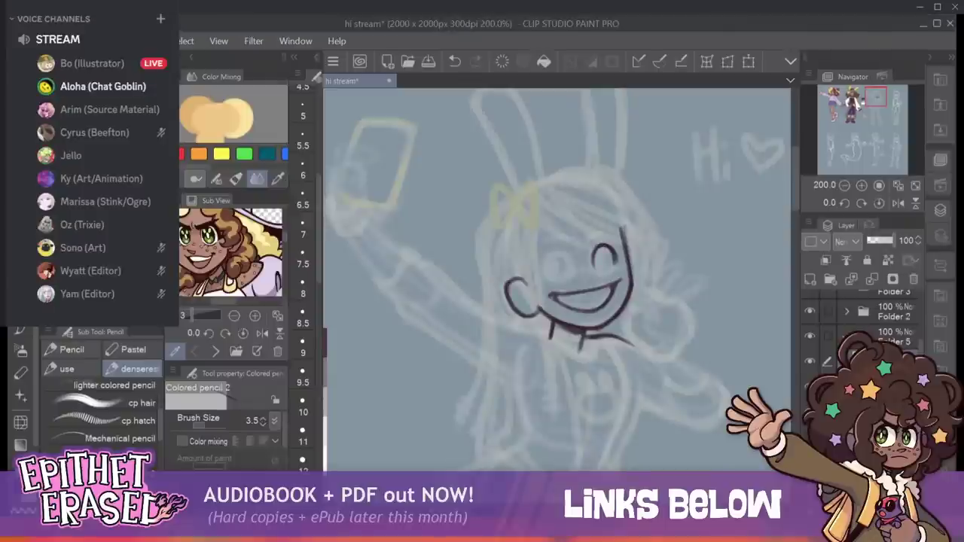
left_click(600, 258)
left_click_drag(596, 253, 611, 249)
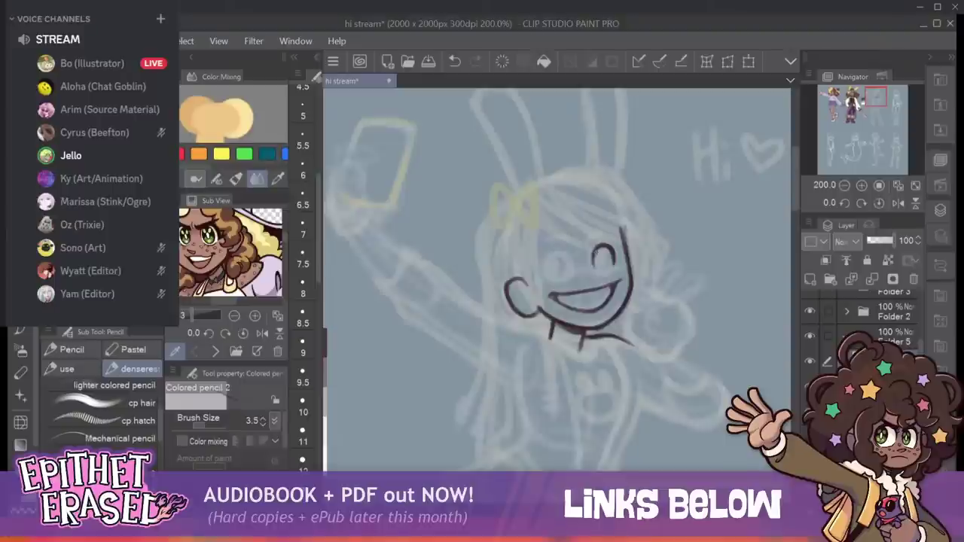
mouse_move(594, 254)
left_mouse_down()
mouse_move(604, 267)
mouse_move(596, 262)
left_mouse_up()
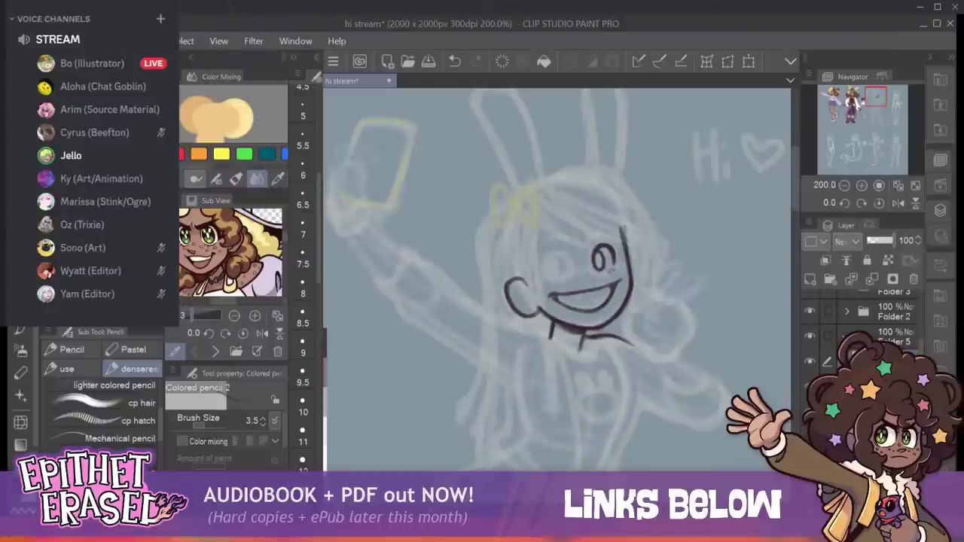
Try inking the arched outline of the eye nearer the ear and erase it.
mouse_move(562, 276)
left_mouse_down()
mouse_move(568, 249)
mouse_move(555, 257)
mouse_move(573, 255)
mouse_move(579, 269)
mouse_move(577, 254)
mouse_move(578, 269)
left_mouse_up()
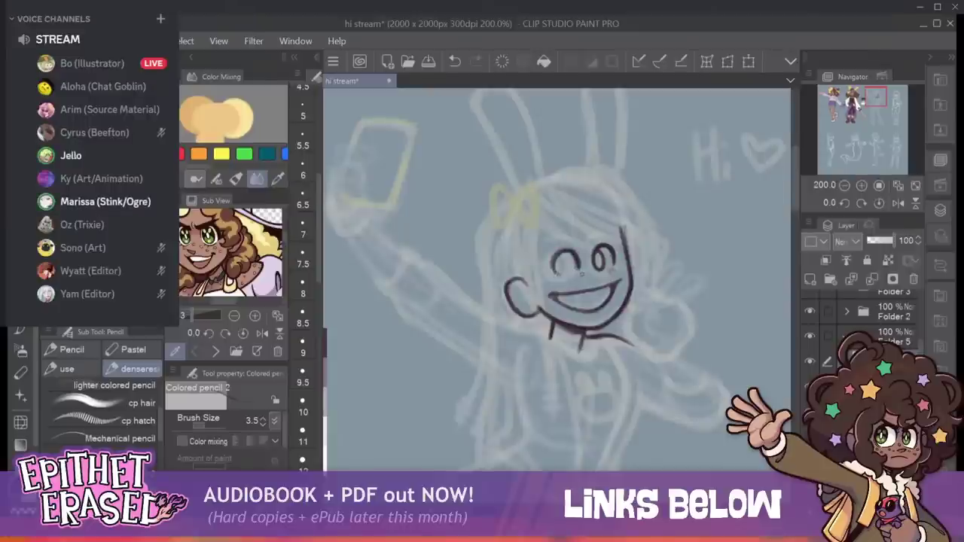
key("e")
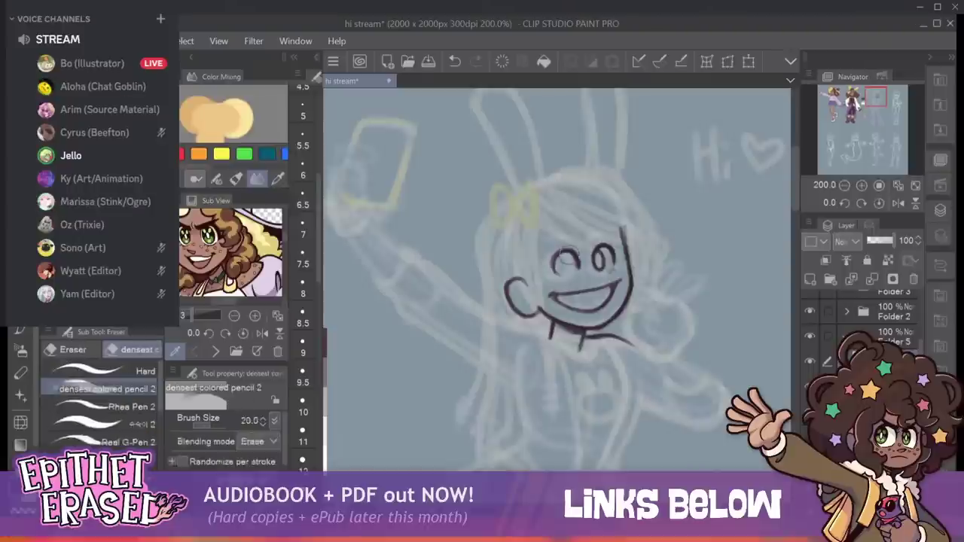
left_click_drag(559, 264, 576, 256)
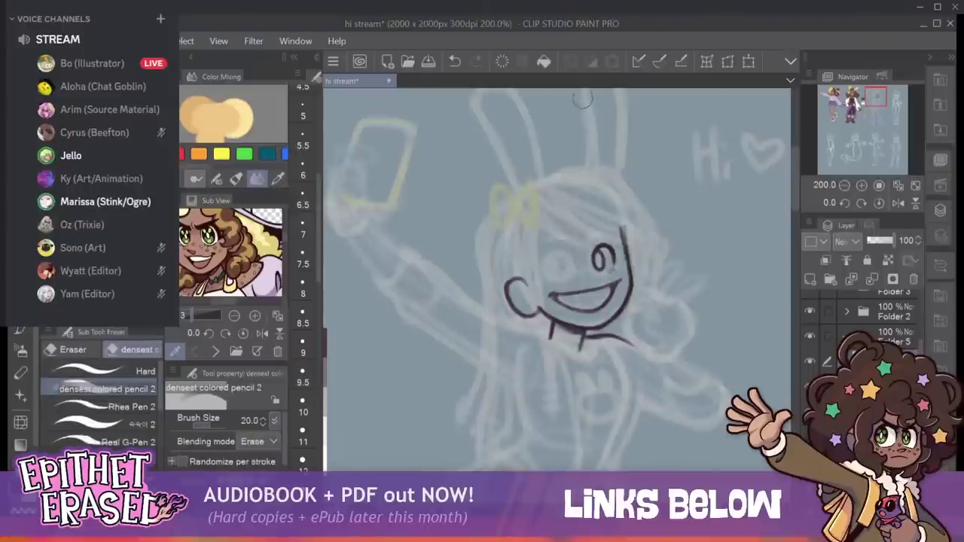
Ink the eye nearer the ear with a thickened curved outline and an oval pupil, redrawing the pupil as needed.
key("p")
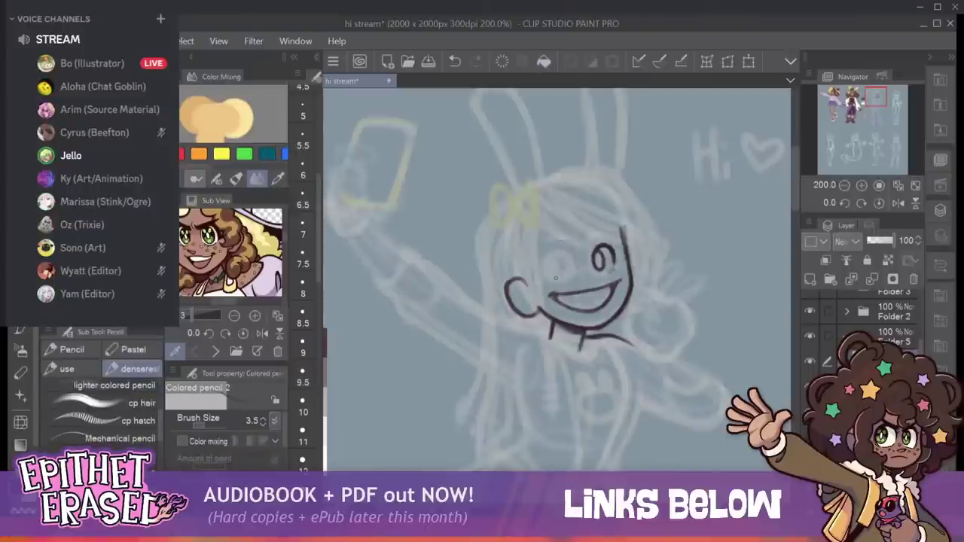
left_click_drag(565, 256, 554, 278)
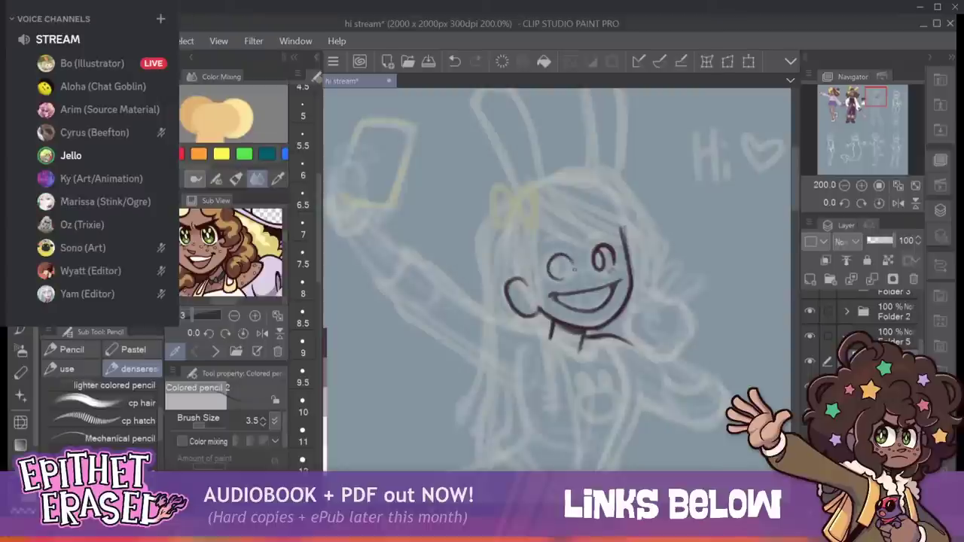
mouse_move(561, 254)
left_mouse_down()
mouse_move(548, 265)
mouse_move(557, 279)
mouse_move(576, 266)
left_mouse_up()
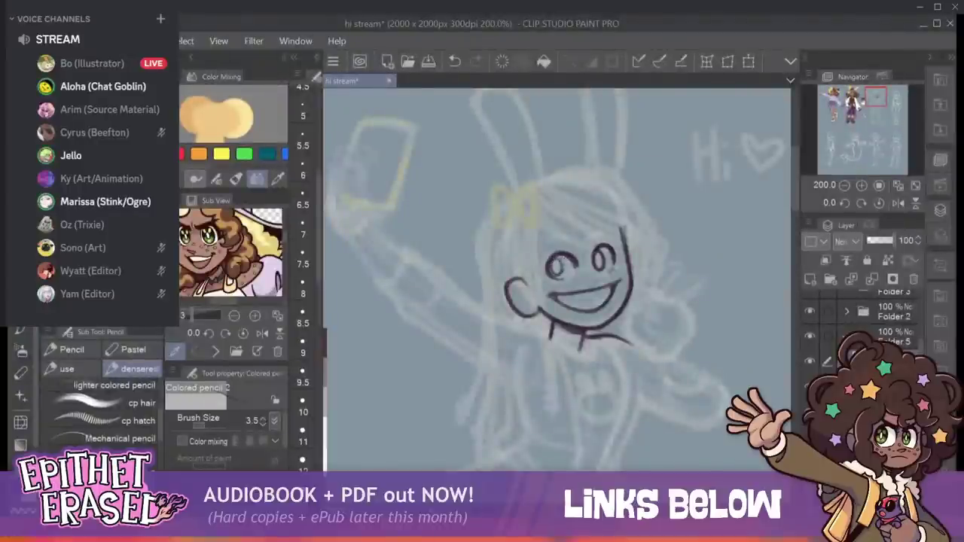
left_click_drag(558, 260, 558, 268)
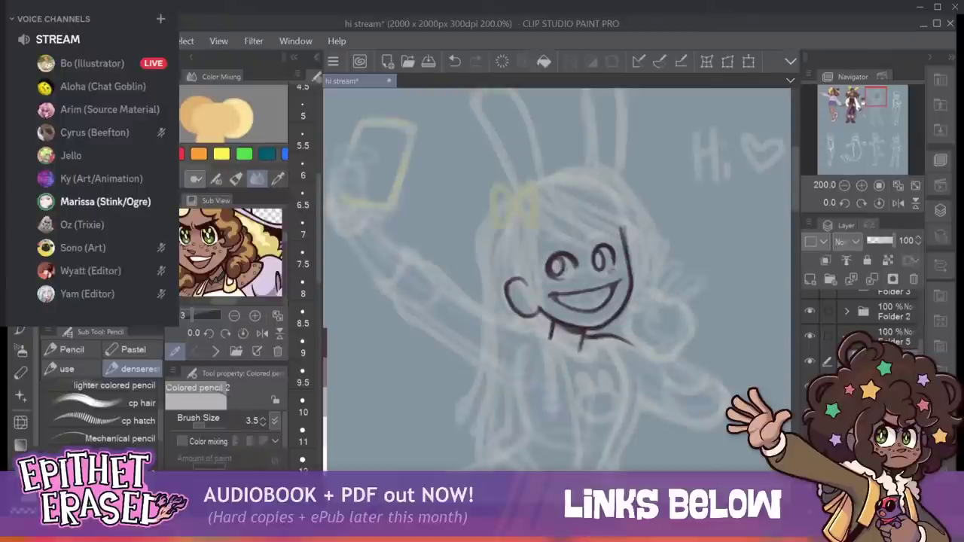
key("ctrl+z")
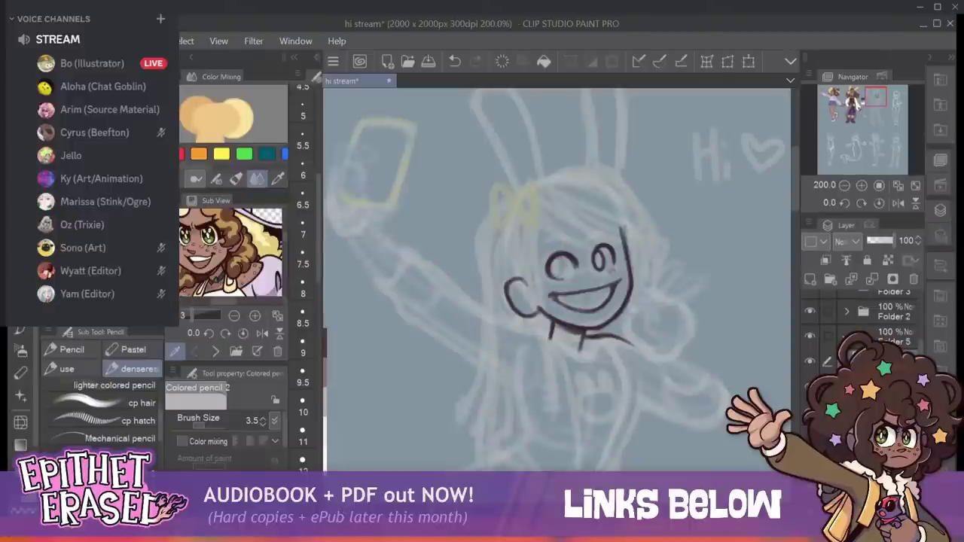
left_click_drag(555, 266, 563, 261)
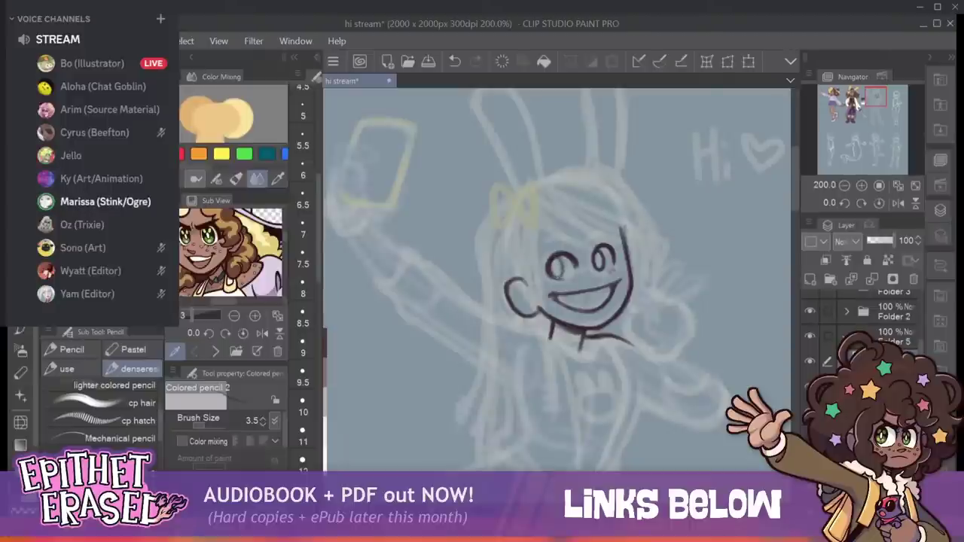
key("ctrl+z")
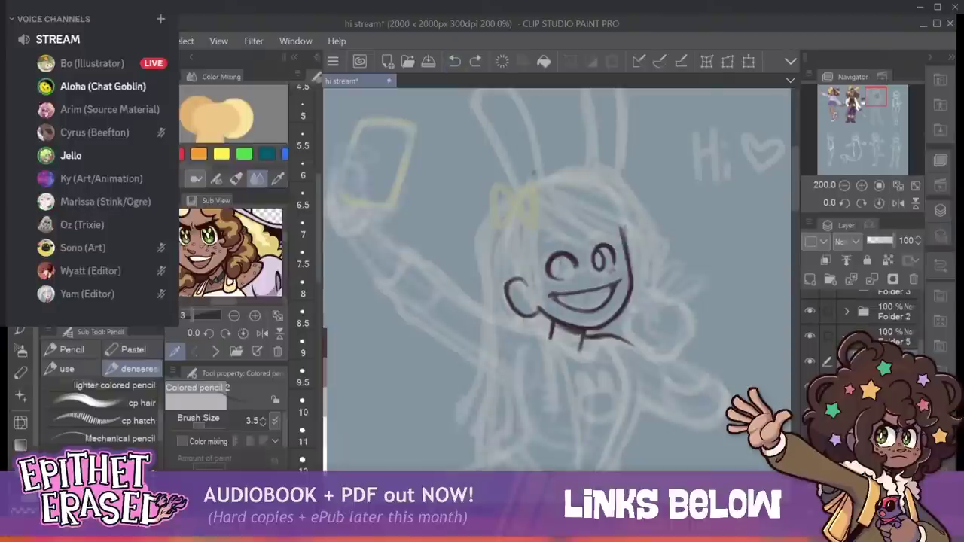
key("ctrl+y")
mouse_move(554, 274)
left_mouse_down()
mouse_move(564, 270)
mouse_move(556, 260)
left_mouse_up()
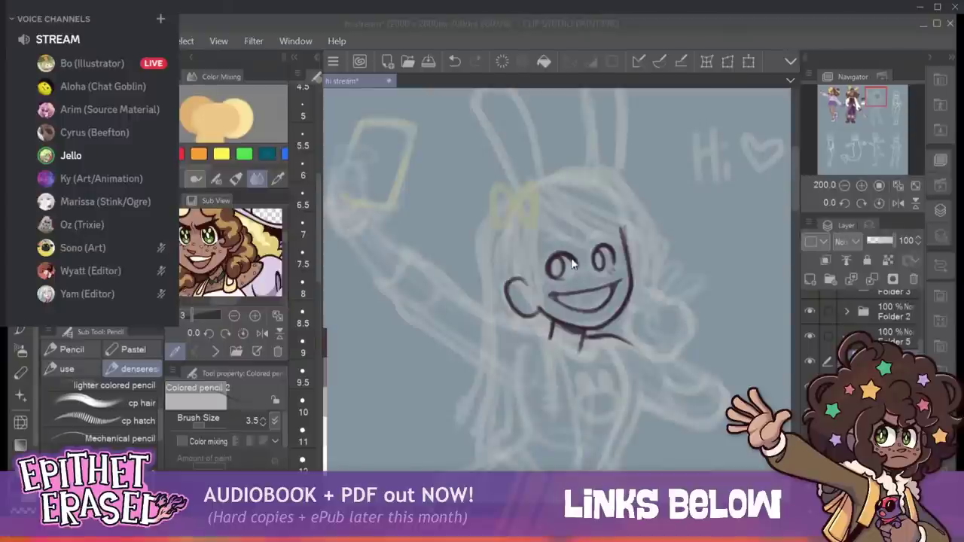
Darken the outer edge of the eye nearer the ear and try small marks beneath the eyes, undoing unwanted strokes.
left_click(582, 223)
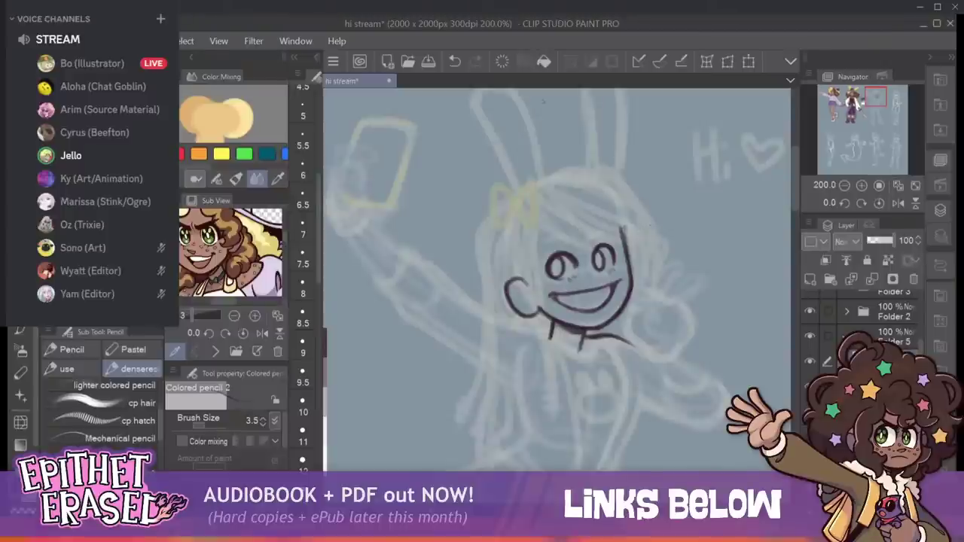
left_click(455, 61)
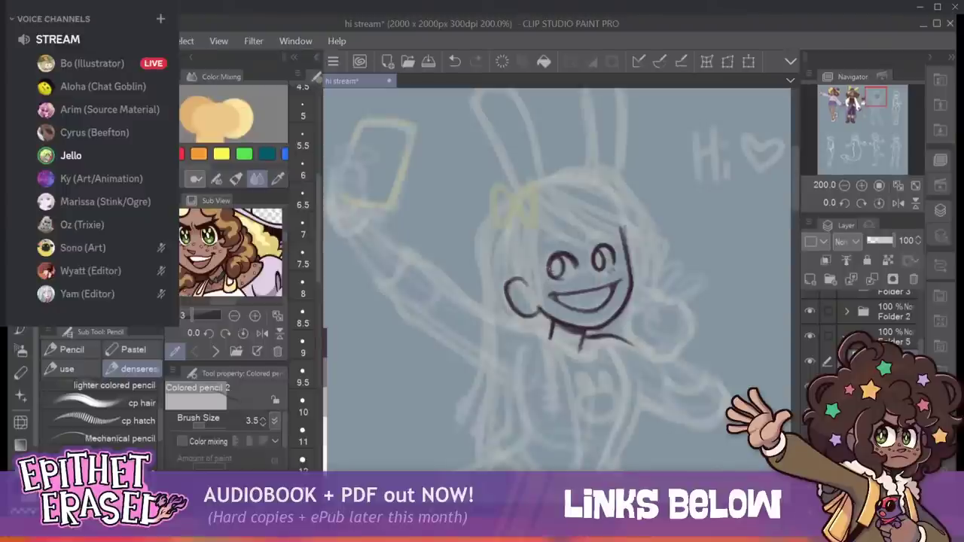
left_click_drag(551, 266, 549, 275)
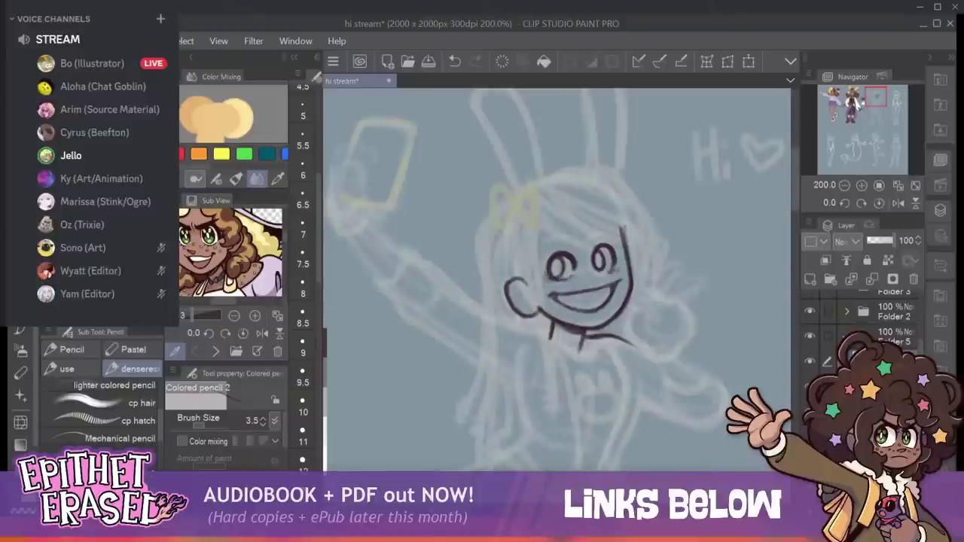
left_click(579, 278)
left_click(455, 62)
left_click(455, 62)
Ink small marks beneath the eyes with a 3.3 brush, then set the brush size to 4.0.
key("bracketleft")
left_click(567, 280)
left_click(573, 279)
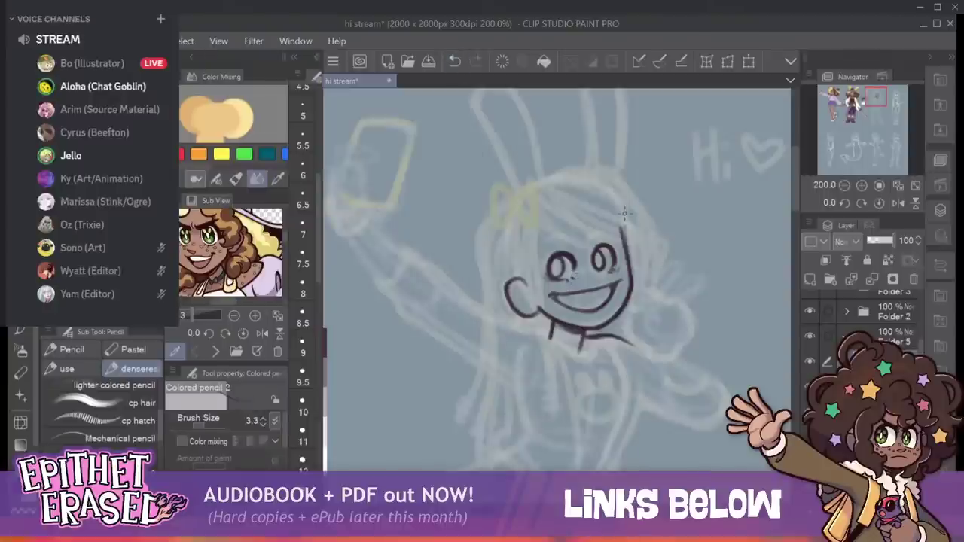
key("ctrl+z")
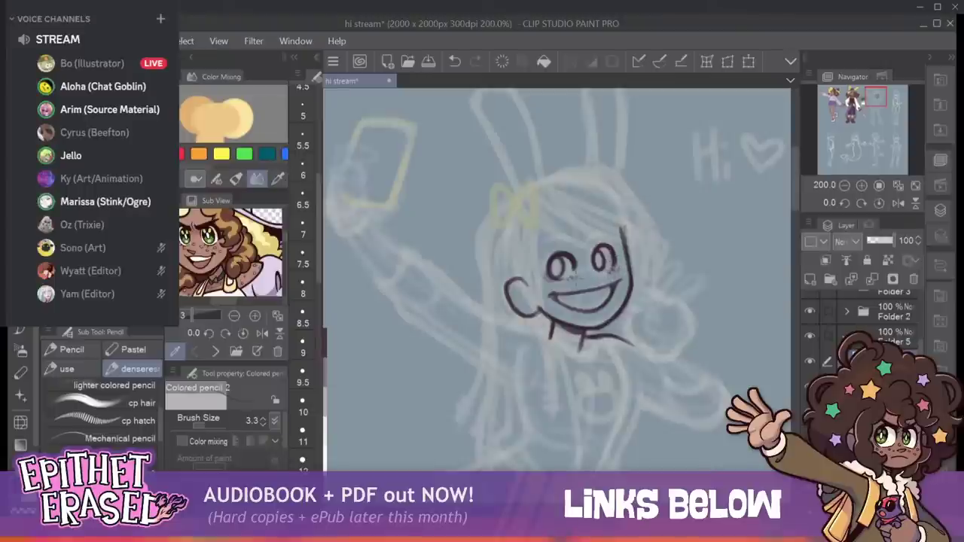
left_click(571, 278)
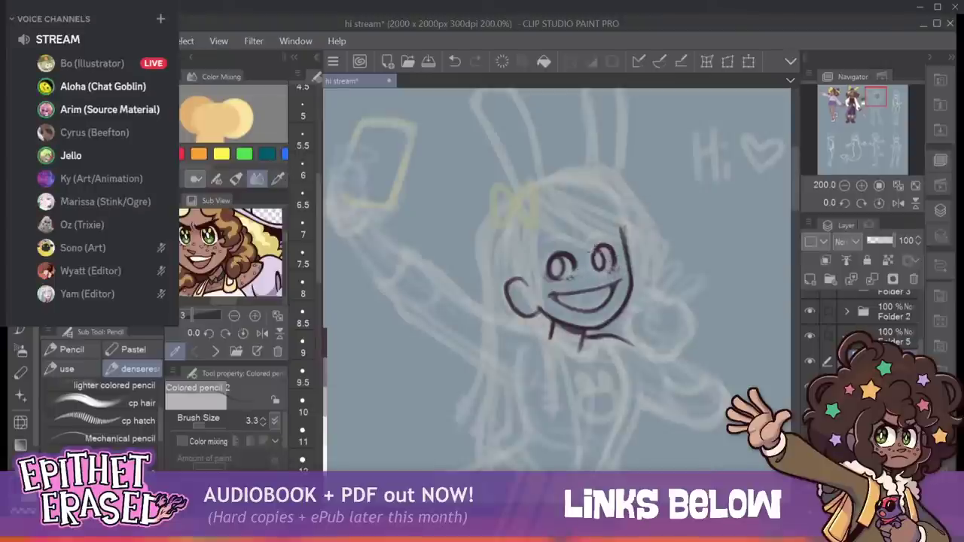
key("]")
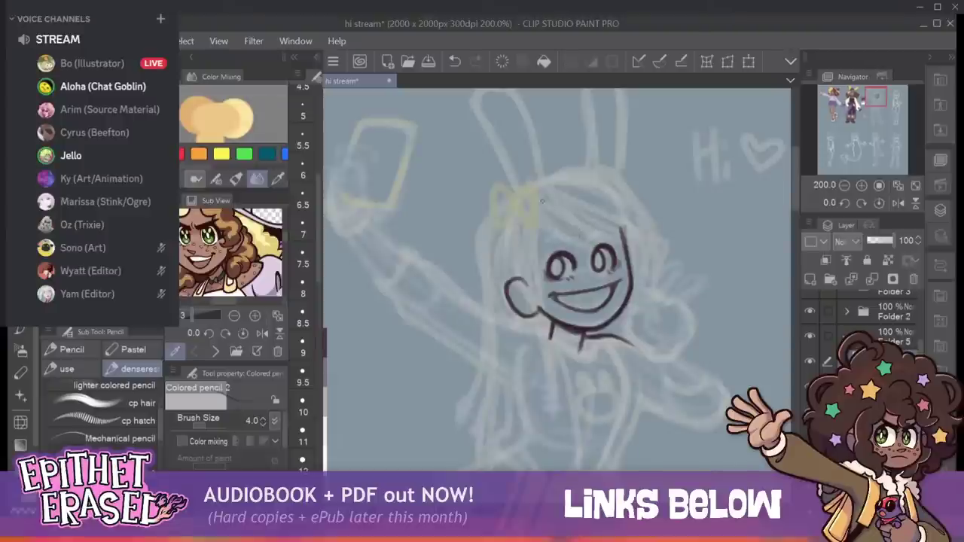
Try a short fringe stroke below the hair bow and a proportional shrink of the face line art.
left_click_drag(530, 214, 557, 234)
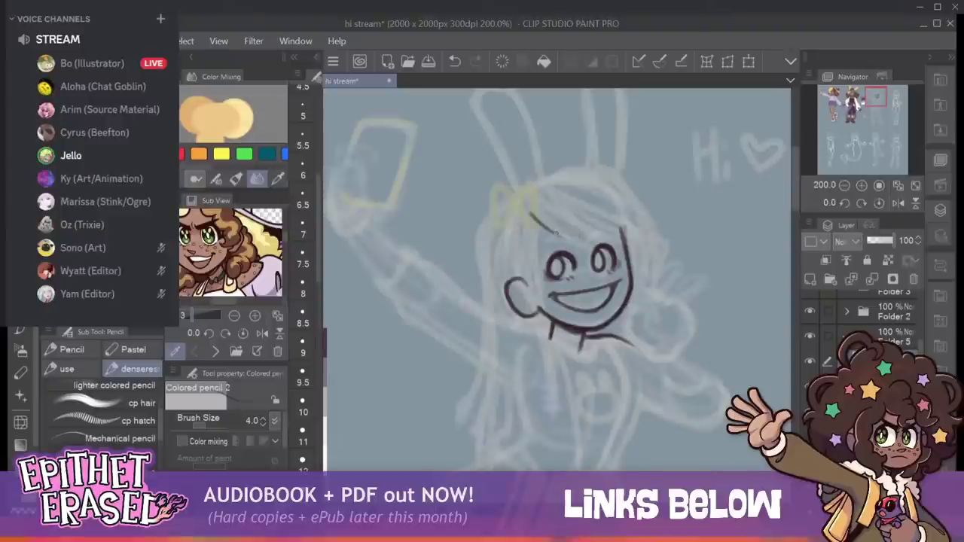
mouse_move(876, 96)
left_mouse_down()
mouse_move(845, 94)
mouse_move(876, 97)
left_mouse_up()
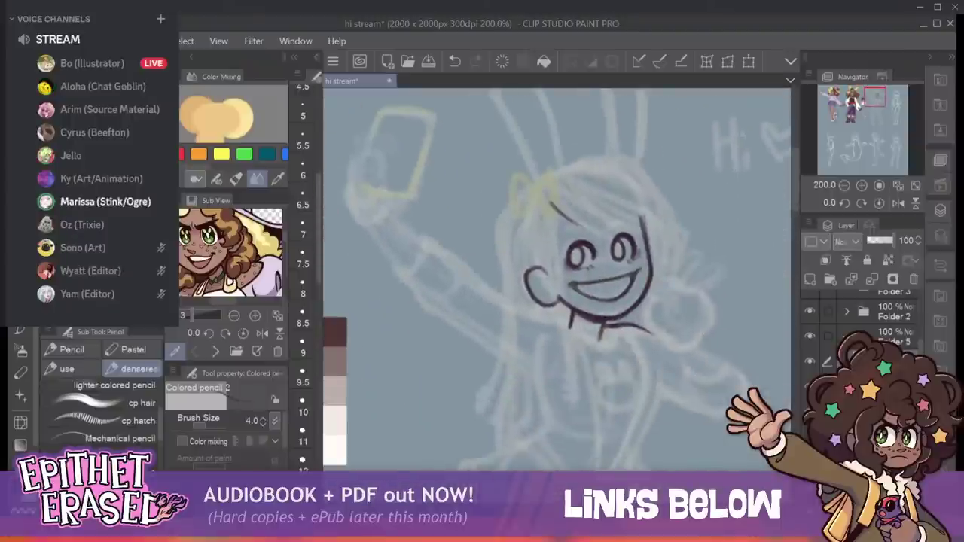
left_click(748, 62)
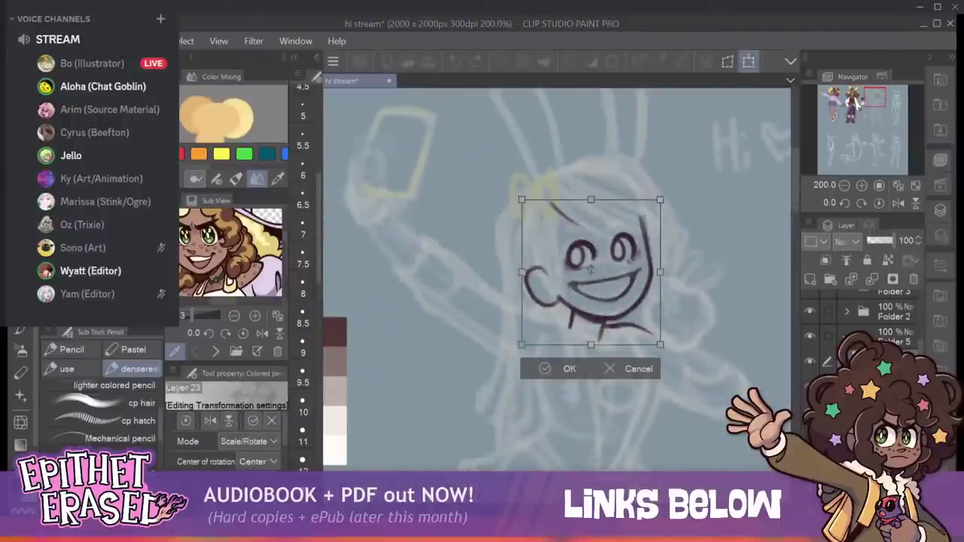
left_click_drag(661, 272, 651, 272)
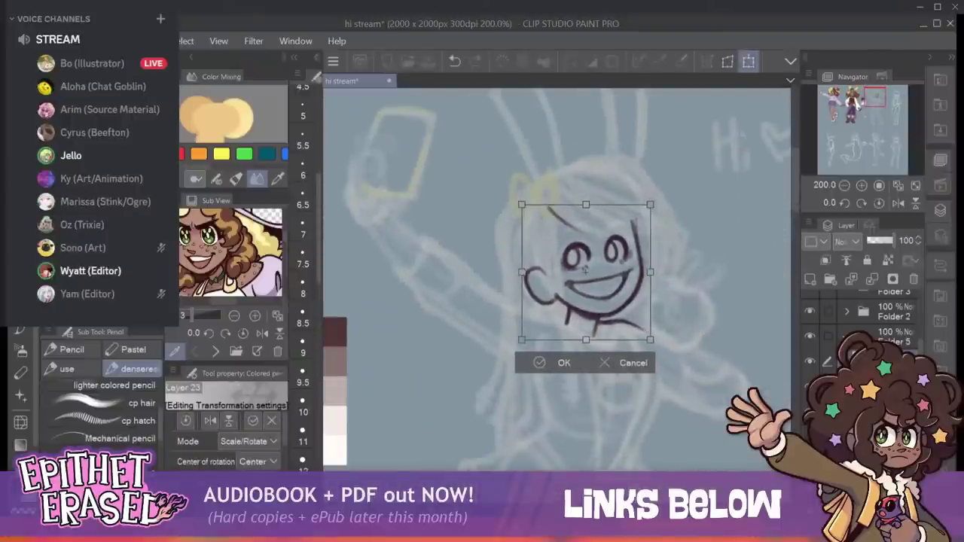
key("Escape")
Transform the face line art to 97% width with a slight downward skew on the side away from the ear.
key("ctrl+t")
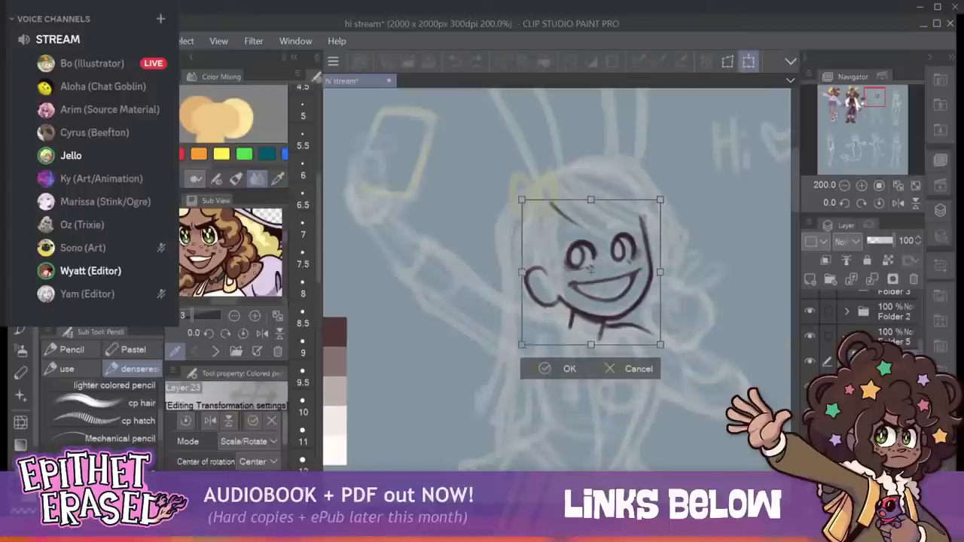
scroll(230, 443, "down", 3)
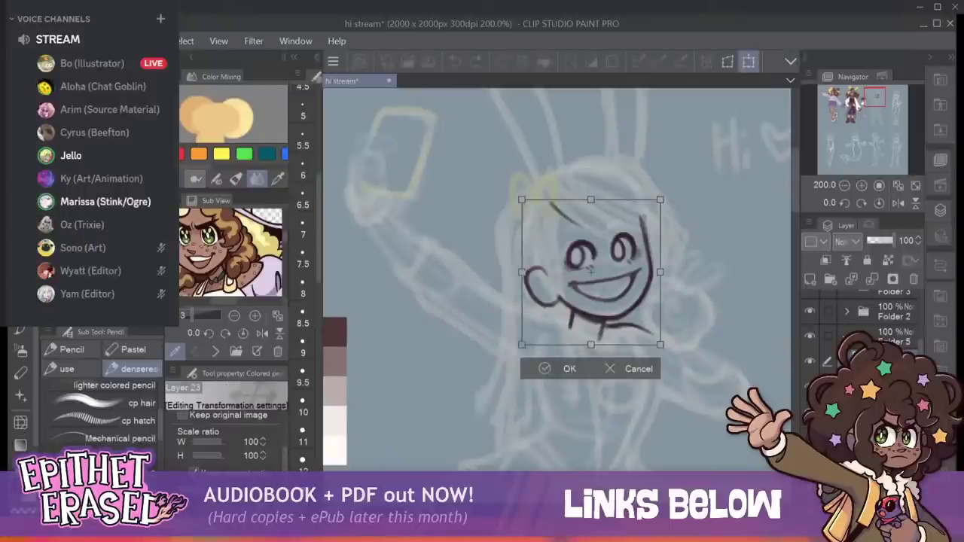
left_click_drag(661, 272, 656, 275)
left_click_drag(522, 273, 523, 271)
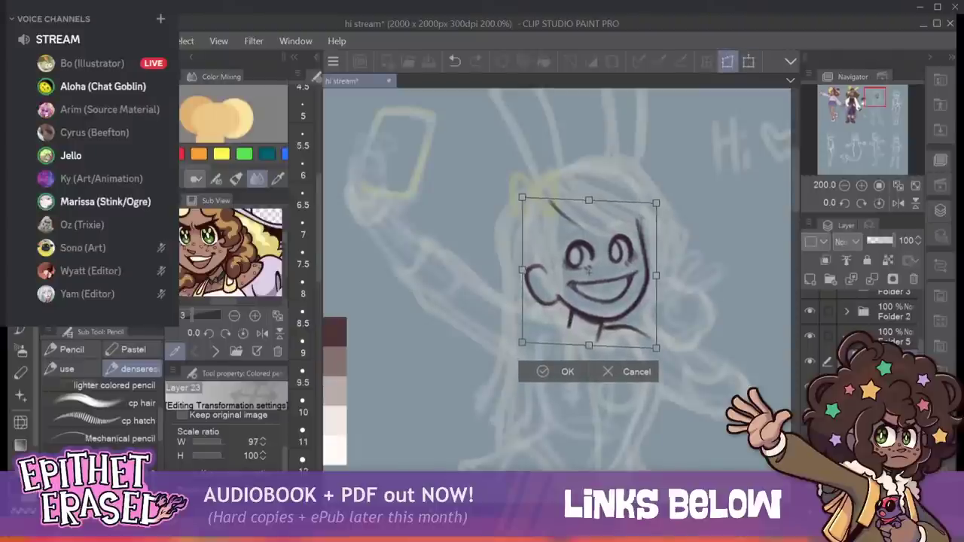
left_click_drag(656, 349, 654, 346)
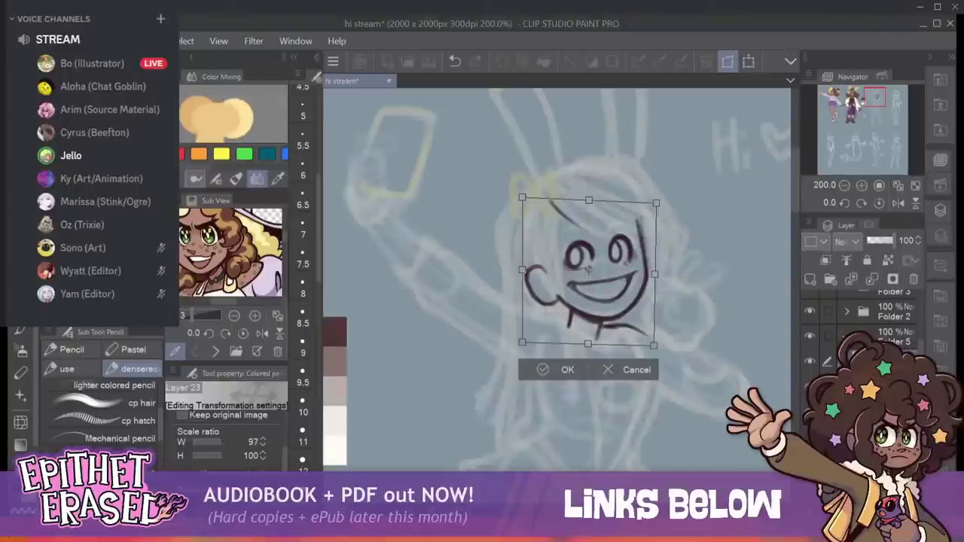
key("Return")
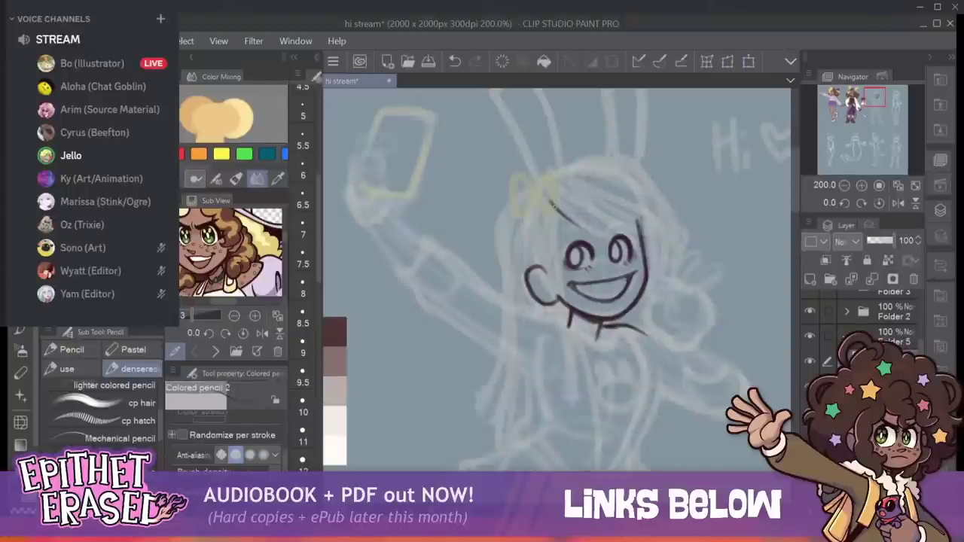
Try a single curved fringe line from the hair bow across the forehead and erase it.
left_click_drag(553, 205, 613, 239)
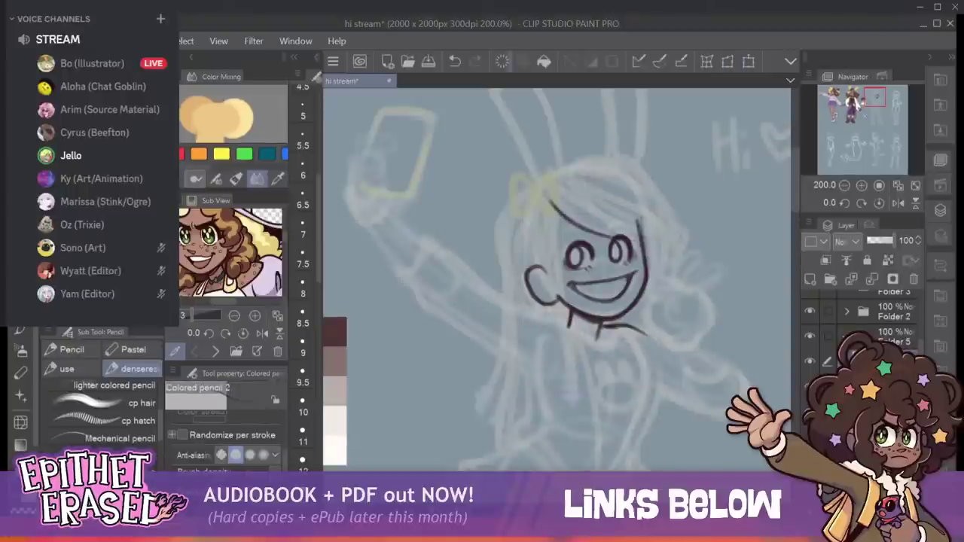
key("e")
mouse_move(552, 202)
left_mouse_down()
mouse_move(591, 230)
mouse_move(620, 223)
left_mouse_up()
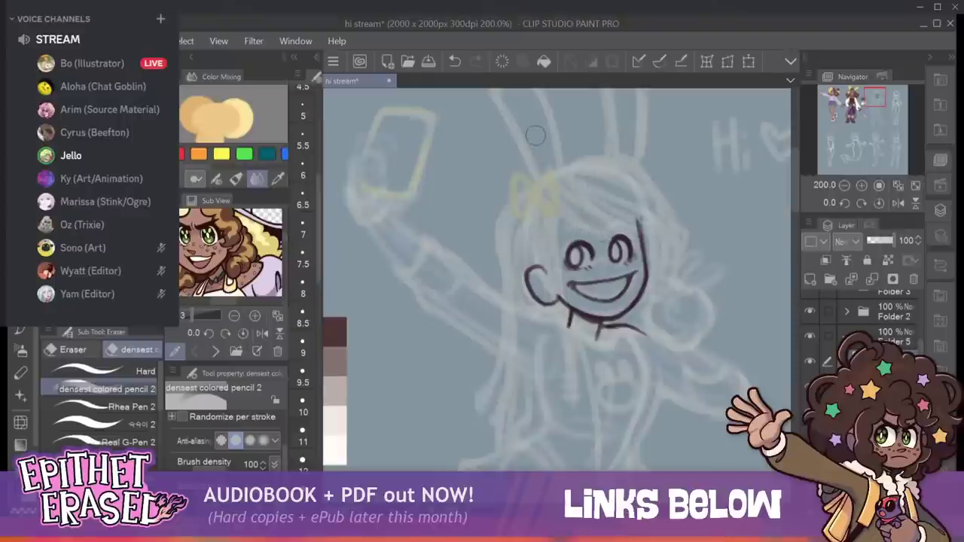
key("p")
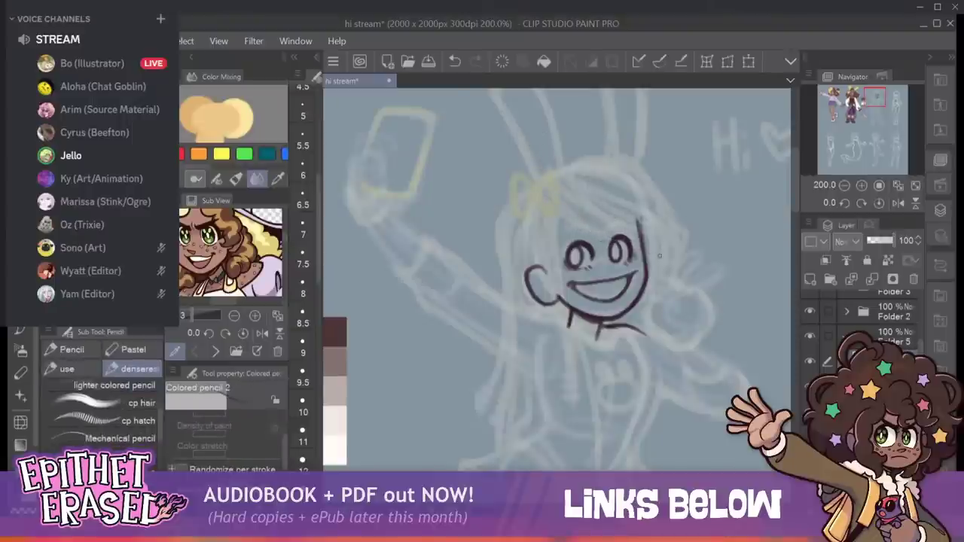
left_click_drag(569, 284, 619, 277)
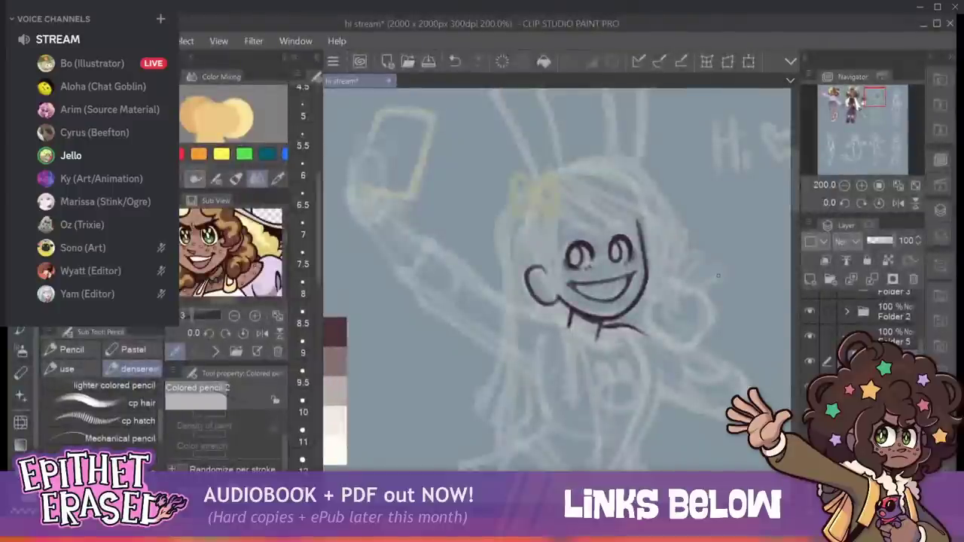
Choose the dense colored pencil 2 lines brush at size 10 and test double-line fringe strokes across the forehead.
left_click_drag(160, 425, 161, 395)
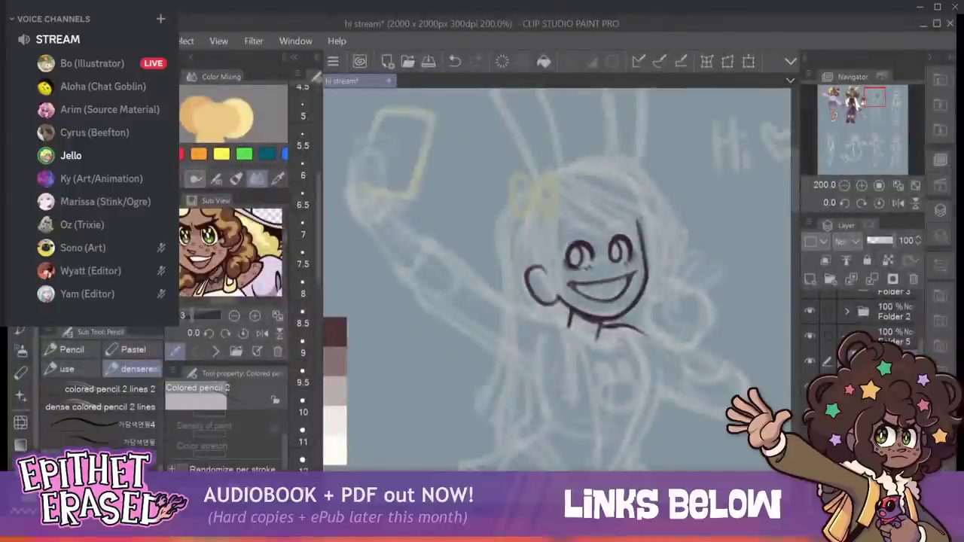
left_click(100, 407)
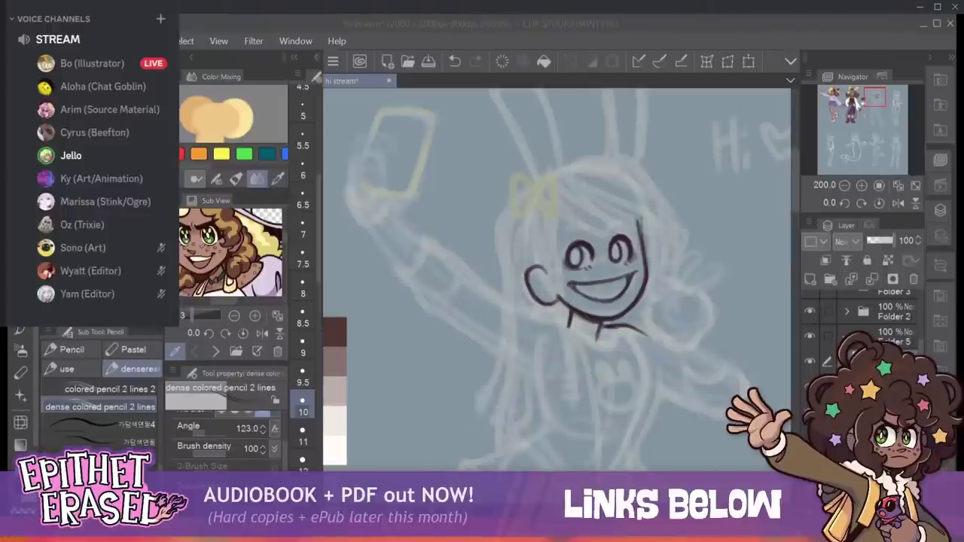
left_click(565, 201)
left_click_drag(551, 209, 640, 233)
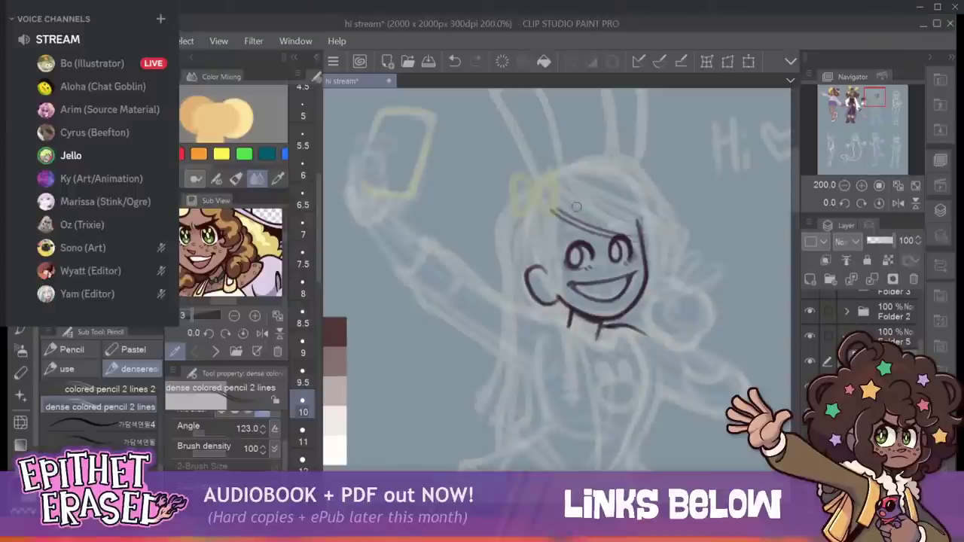
left_click_drag(554, 205, 652, 226)
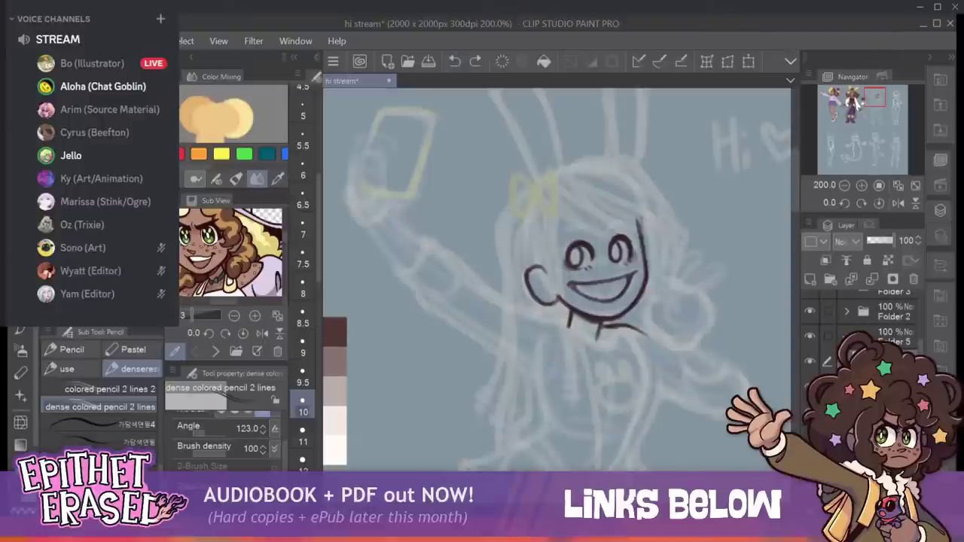
Try long double-line side-lock strokes from the bow down past the ear and undo them.
mouse_move(550, 203)
left_mouse_down()
mouse_move(565, 352)
mouse_move(581, 401)
left_mouse_up()
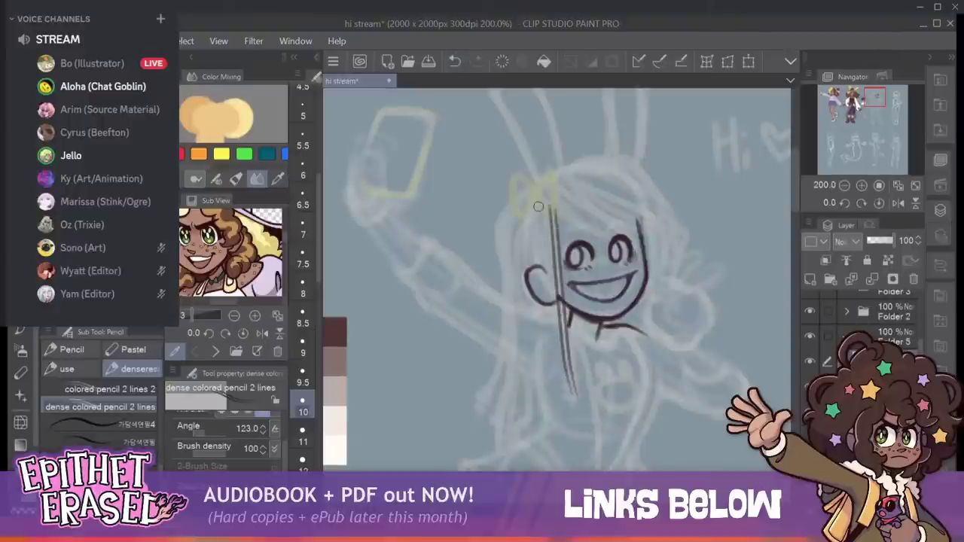
key("ctrl+z")
mouse_move(551, 213)
left_mouse_down()
mouse_move(573, 391)
mouse_move(542, 275)
mouse_move(564, 368)
left_mouse_up()
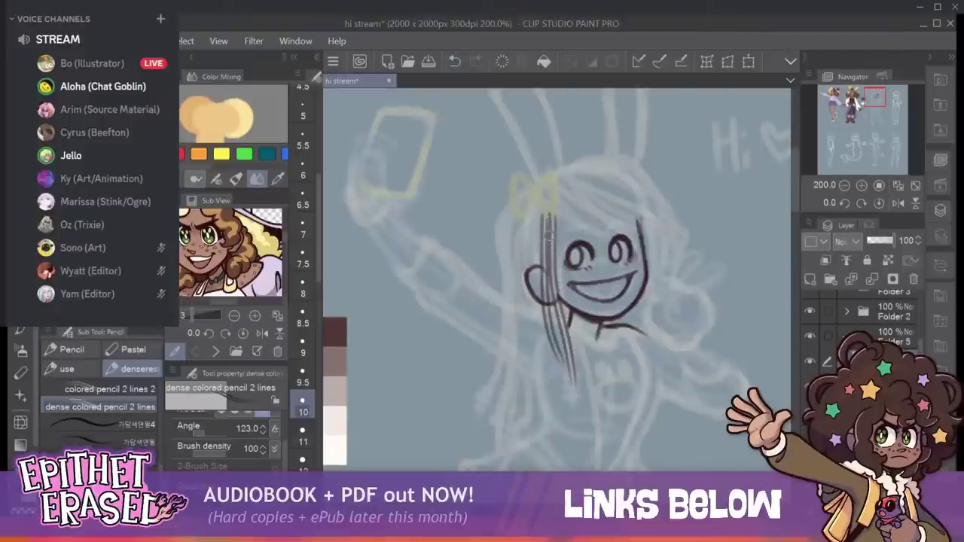
key("ctrl+z")
key("ctrl+z")
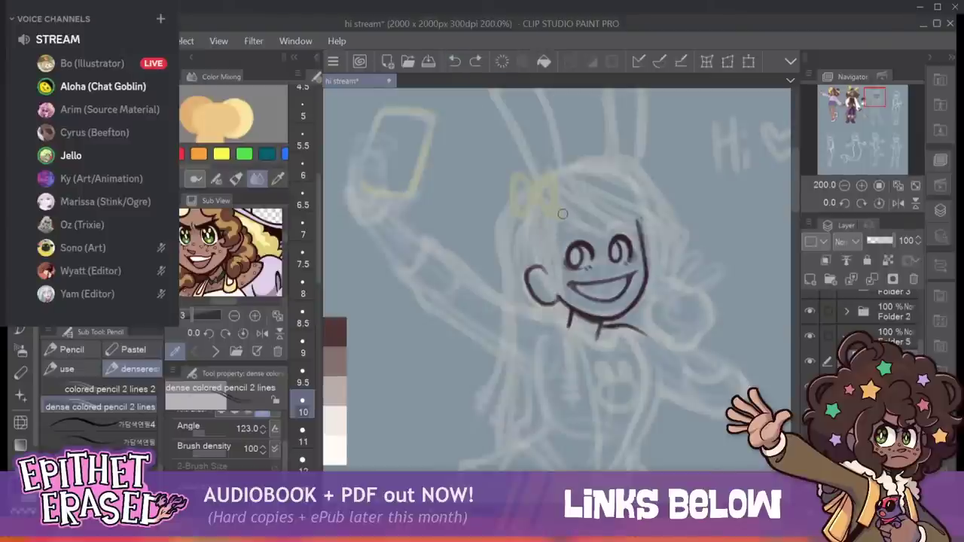
Ink the swept fringe with layered double-line strands curving from the bow over the forehead up to the crown.
mouse_move(545, 198)
left_mouse_down()
mouse_move(590, 227)
mouse_move(646, 240)
mouse_move(644, 230)
mouse_move(553, 201)
mouse_move(625, 224)
mouse_move(659, 250)
left_mouse_up()
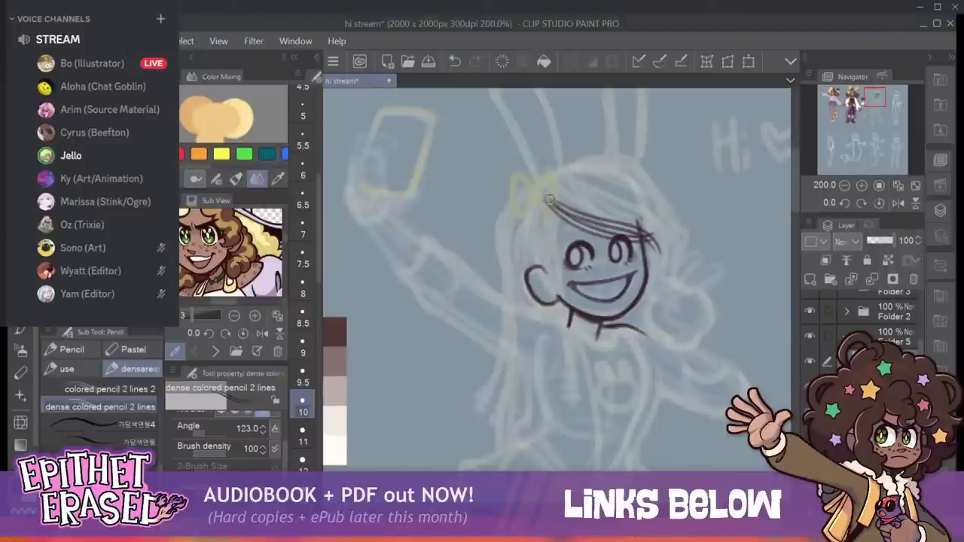
mouse_move(547, 201)
left_mouse_down()
mouse_move(618, 213)
mouse_move(662, 252)
left_mouse_up()
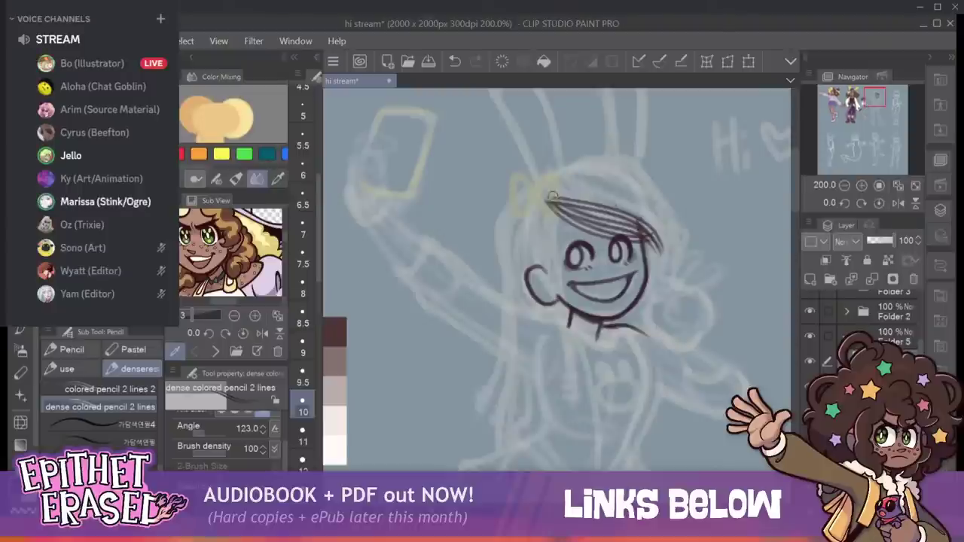
left_click_drag(548, 197, 663, 231)
left_click_drag(547, 196, 662, 234)
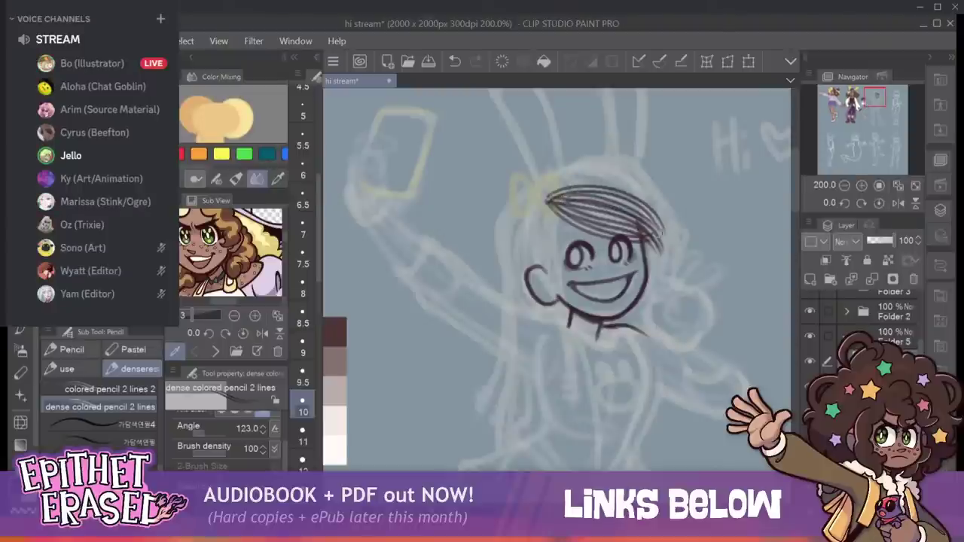
mouse_move(549, 195)
left_mouse_down()
mouse_move(613, 175)
mouse_move(659, 213)
mouse_move(591, 182)
mouse_move(645, 202)
left_mouse_up()
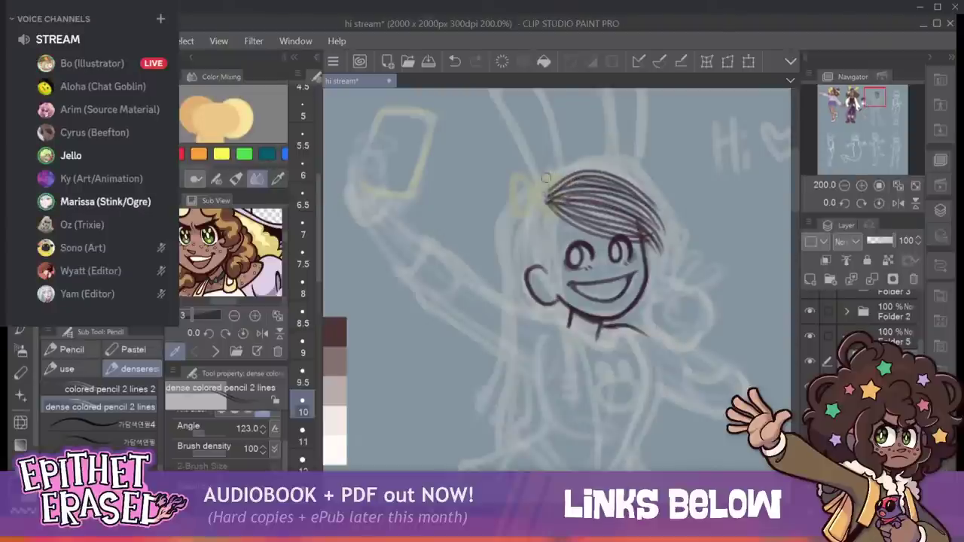
mouse_move(545, 197)
left_mouse_down()
mouse_move(558, 175)
mouse_move(613, 163)
mouse_move(667, 201)
mouse_move(630, 175)
mouse_move(657, 205)
left_mouse_up()
key("ctrl+z")
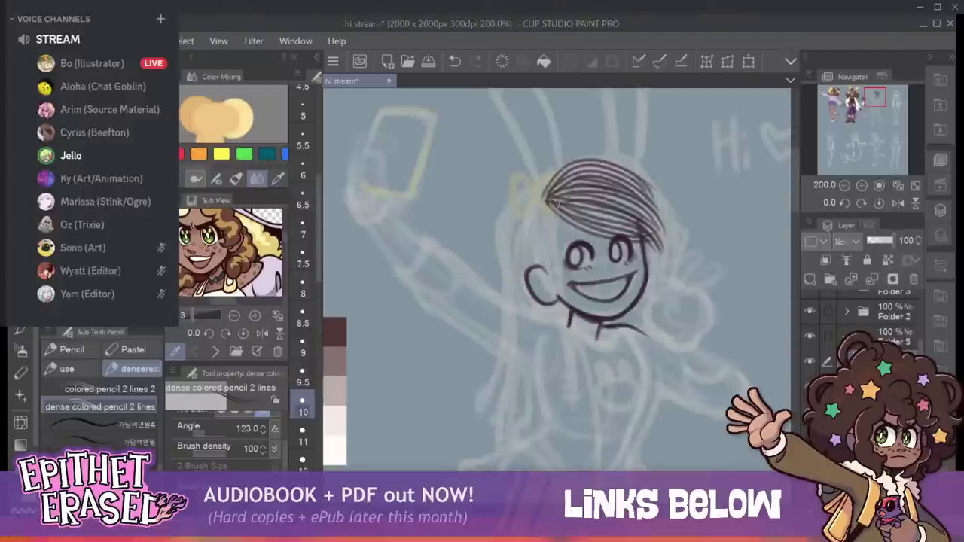
Ink a long double-line strand from the fringe's parting down past the ear to the chest, redrawing it once.
left_click_drag(548, 199, 575, 387)
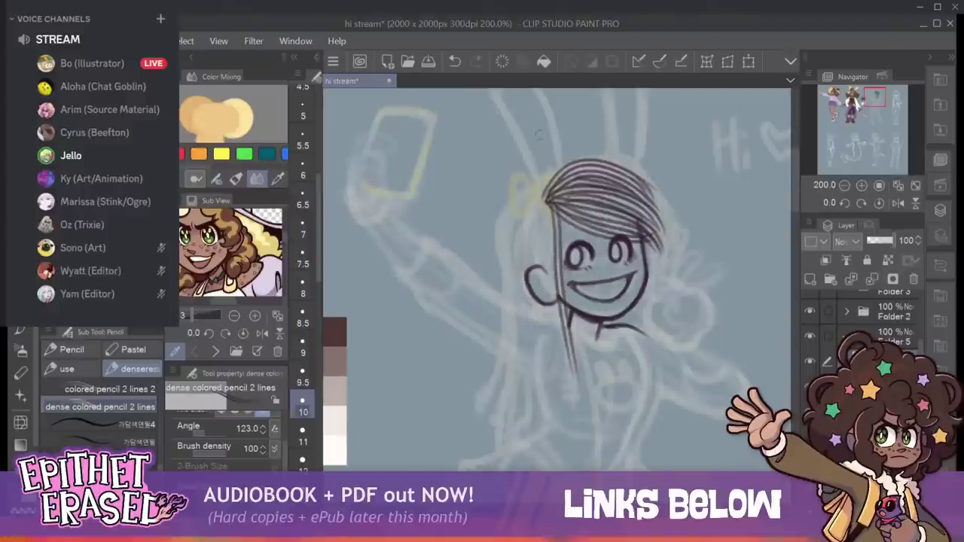
key("ctrl+z")
left_click_drag(549, 207, 575, 385)
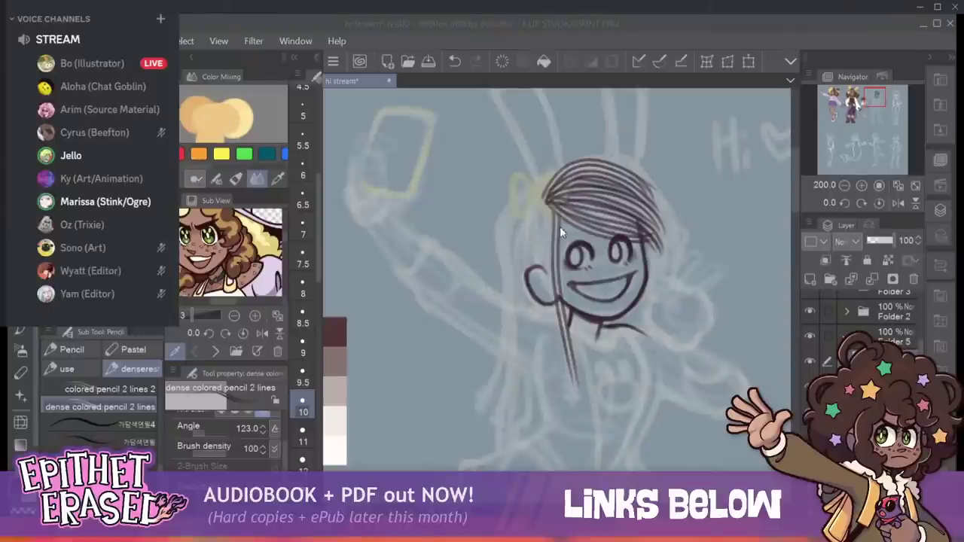
Import the ogre image onto the canvas and inspect the one-horned creature's eye up close.
double_click(368, 183)
left_click_drag(875, 96, 873, 131)
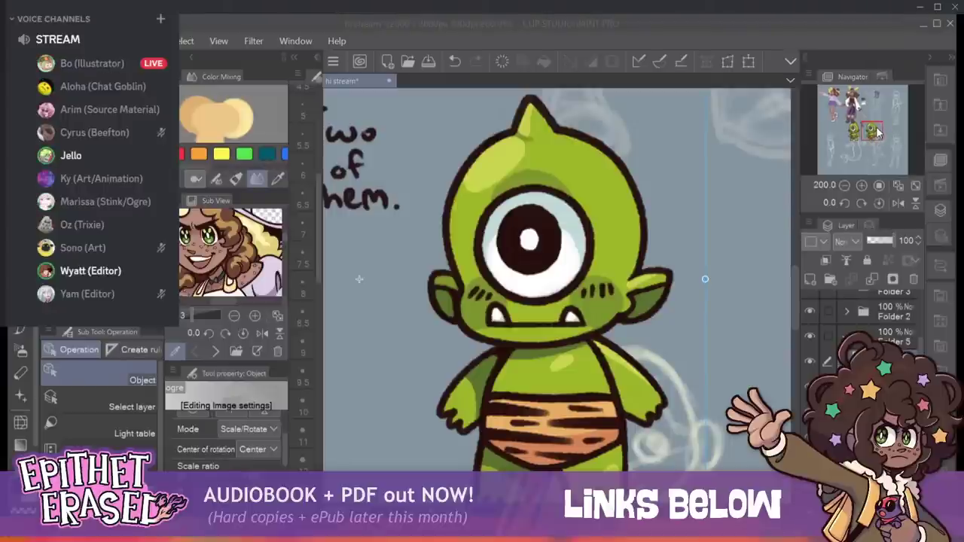
left_click(861, 185)
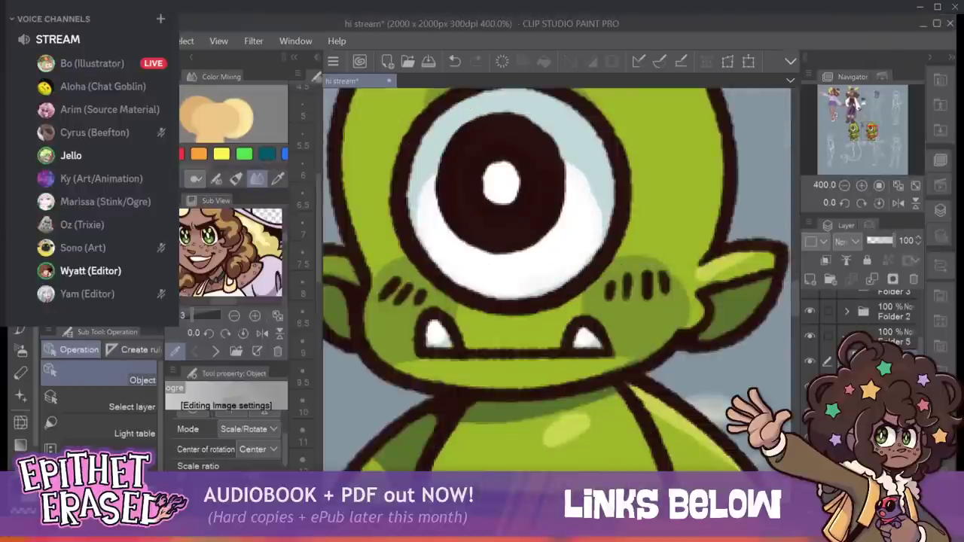
left_click_drag(871, 127, 872, 130)
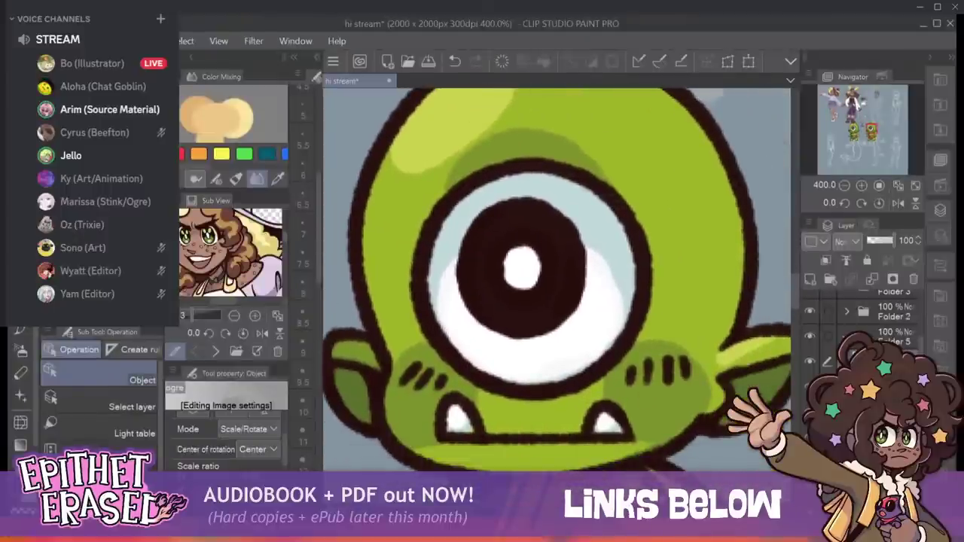
left_click(862, 186)
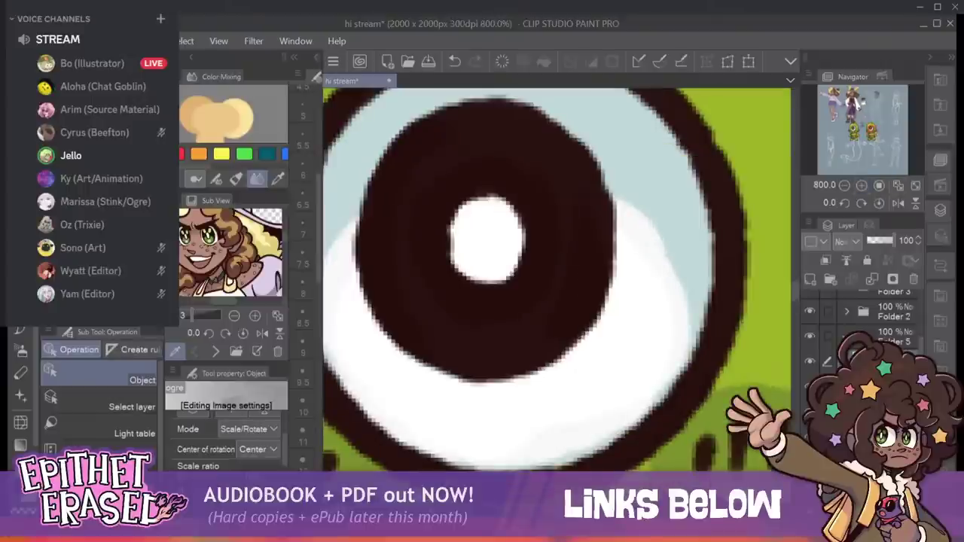
left_click(845, 185)
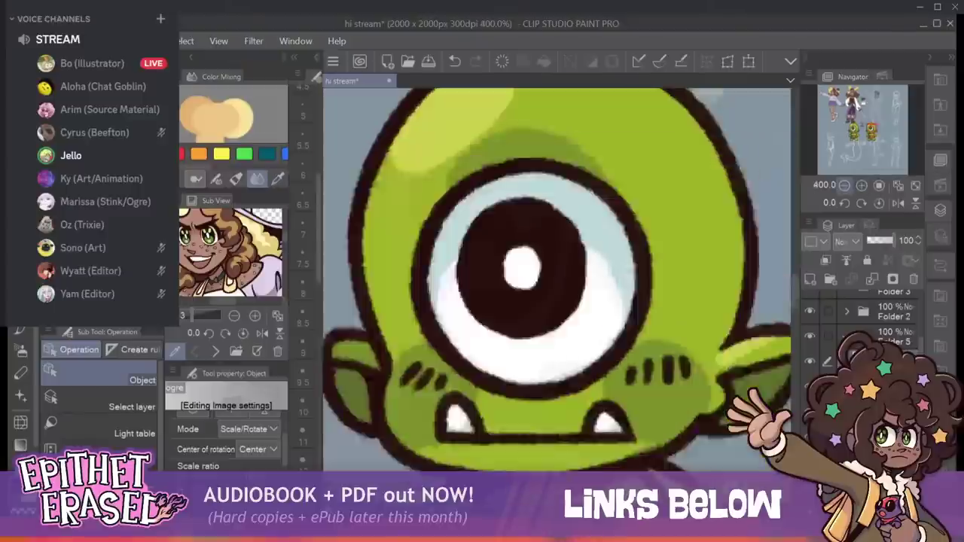
Move the ogre image slightly down below the finished characters and return to the pencil tool.
left_click(844, 185)
left_click_drag(859, 132, 864, 137)
left_click(844, 185)
left_click(844, 185)
left_click_drag(632, 249, 634, 306)
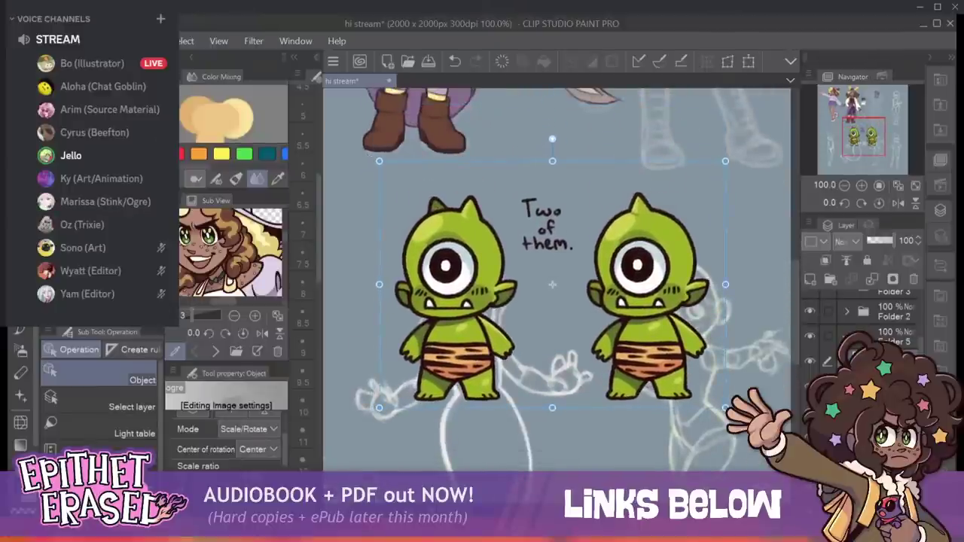
key("Return")
key("p")
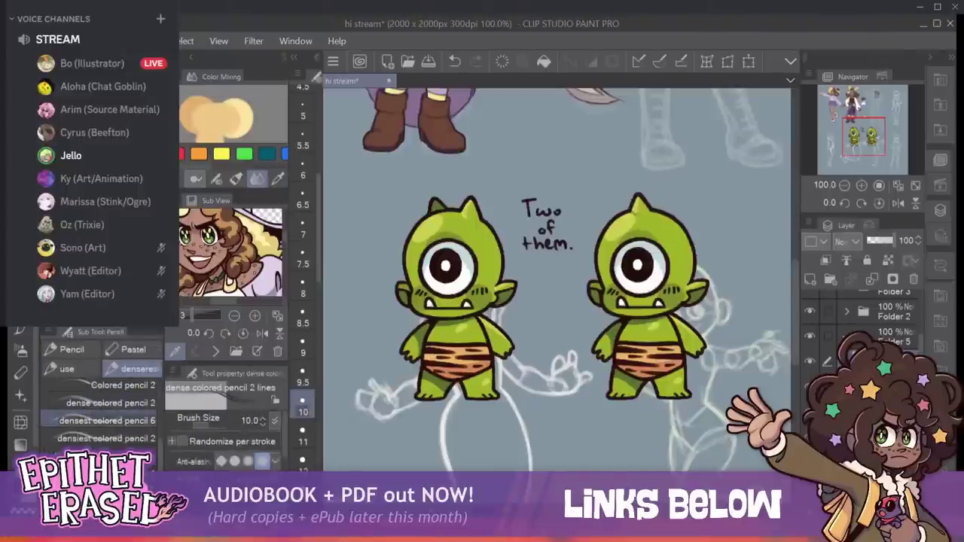
Handwrite "me" and "speyer" above the two green cyclopes and doodle a small symbol between them with densest colored pencil 6.
left_click(107, 421)
left_click_drag(425, 178, 455, 184)
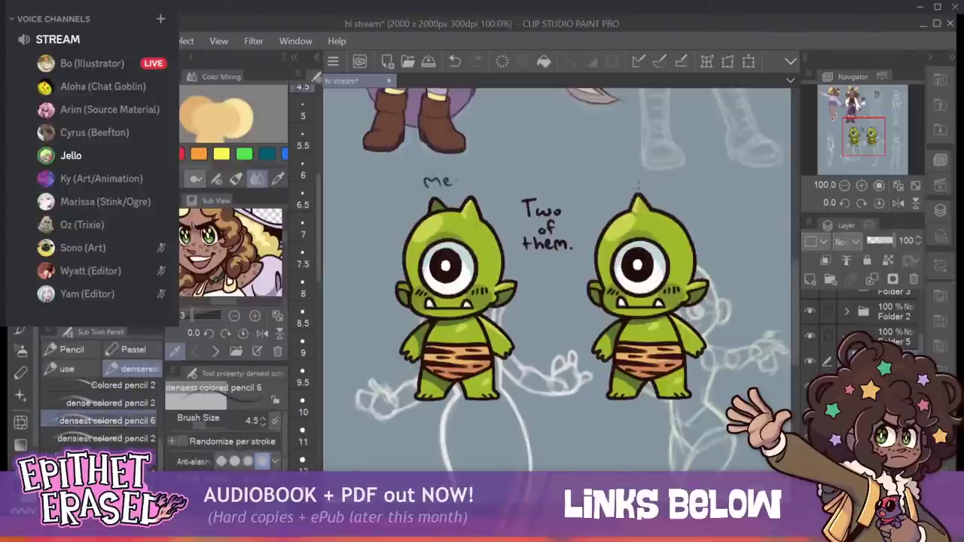
mouse_move(623, 177)
left_mouse_down()
mouse_move(617, 185)
mouse_move(628, 191)
left_mouse_up()
mouse_move(628, 180)
left_mouse_down()
mouse_move(656, 192)
mouse_move(678, 181)
left_mouse_up()
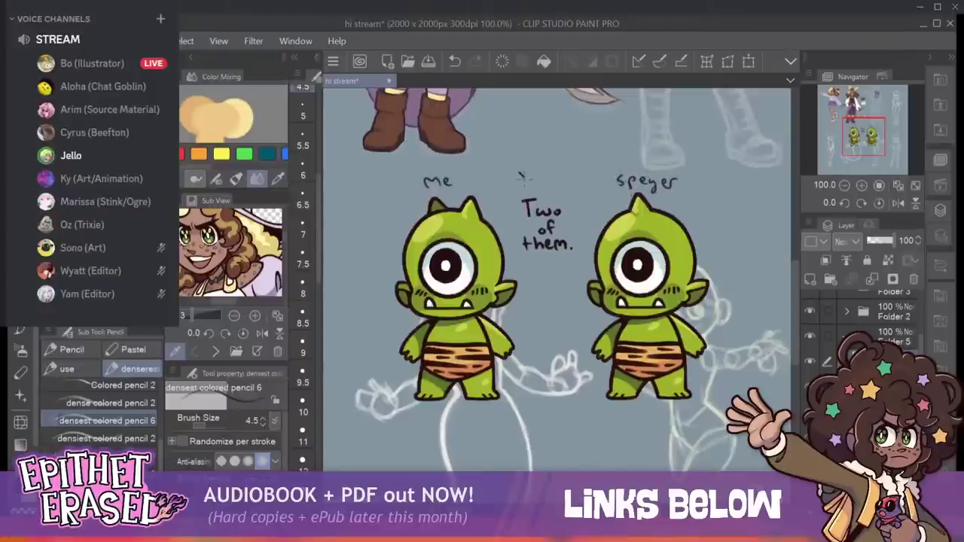
left_click_drag(530, 187, 550, 181)
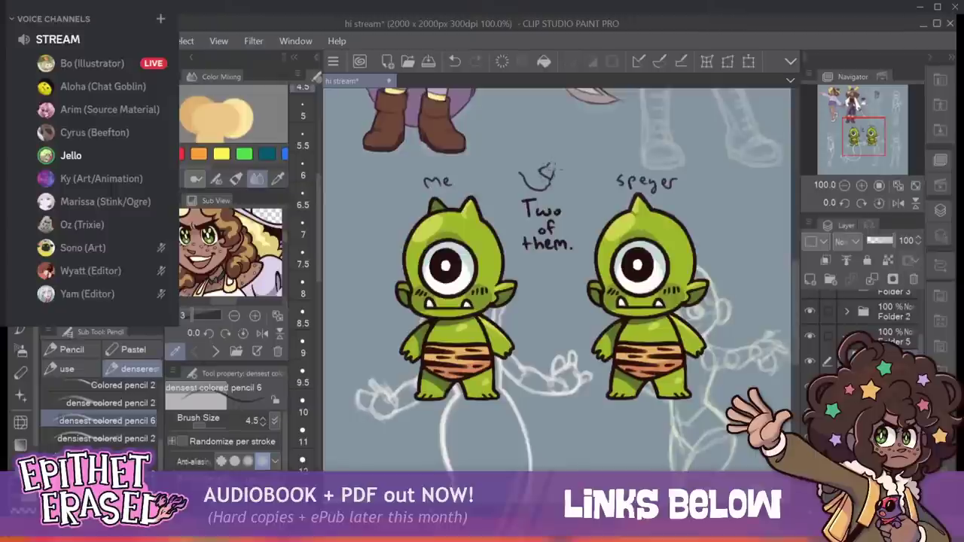
mouse_move(541, 168)
left_mouse_down()
mouse_move(525, 165)
mouse_move(554, 171)
left_mouse_up()
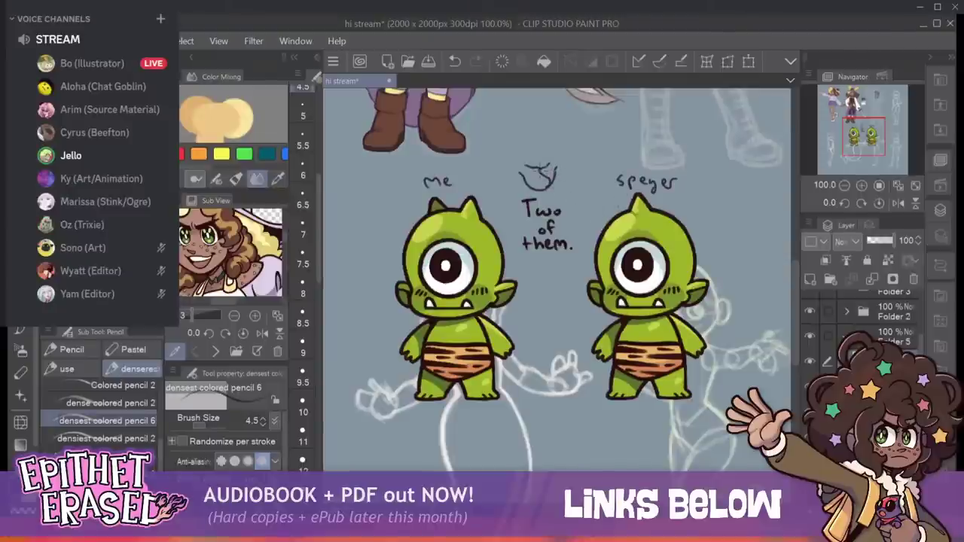
left_click_drag(547, 165, 534, 171)
key("ctrl+z")
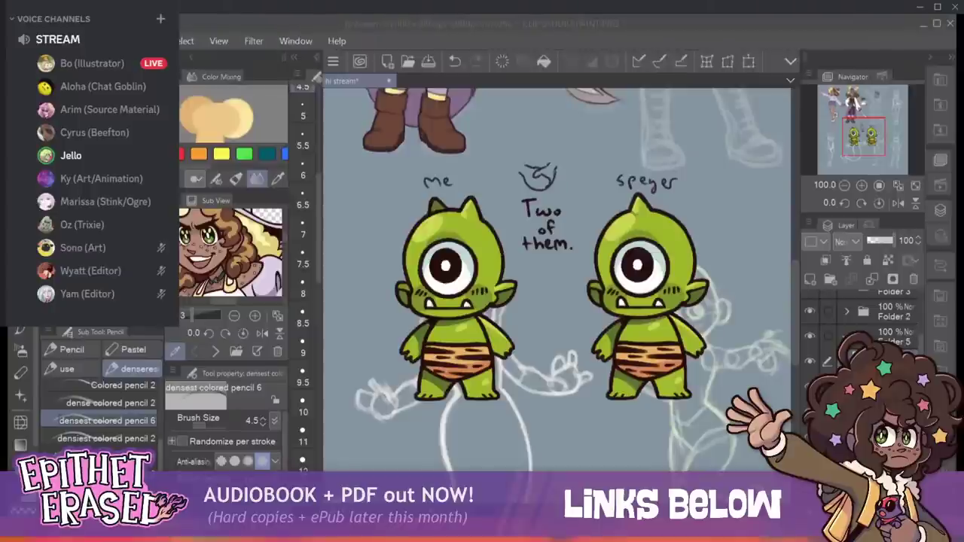
Delete the layers holding the two green cyclopes and the handwriting around them.
left_click(914, 280)
left_click(914, 279)
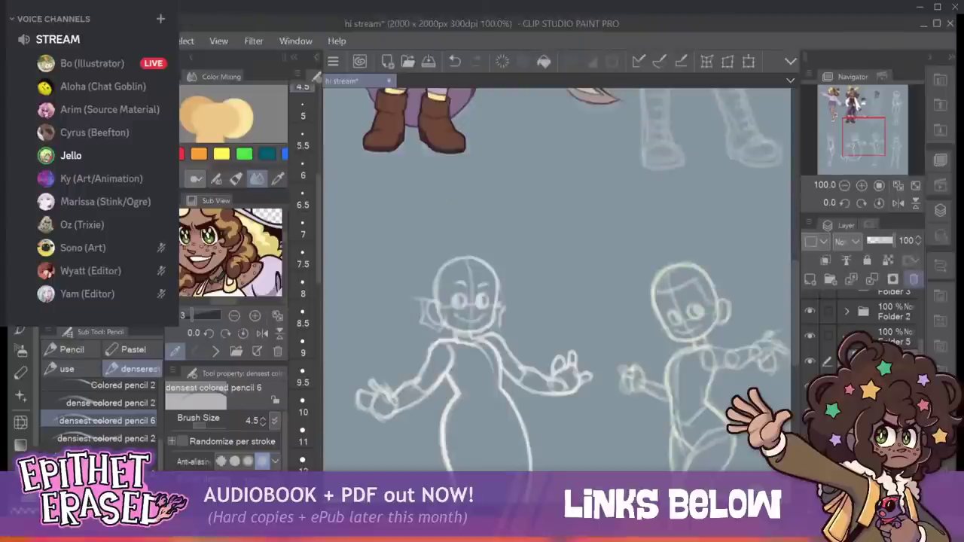
Draw an eyebrow and eyelashes on the bunny-eared girl with dense colored pencil 2, reducing the brush size to 4.5 and 3.5.
left_click_drag(887, 114, 880, 104)
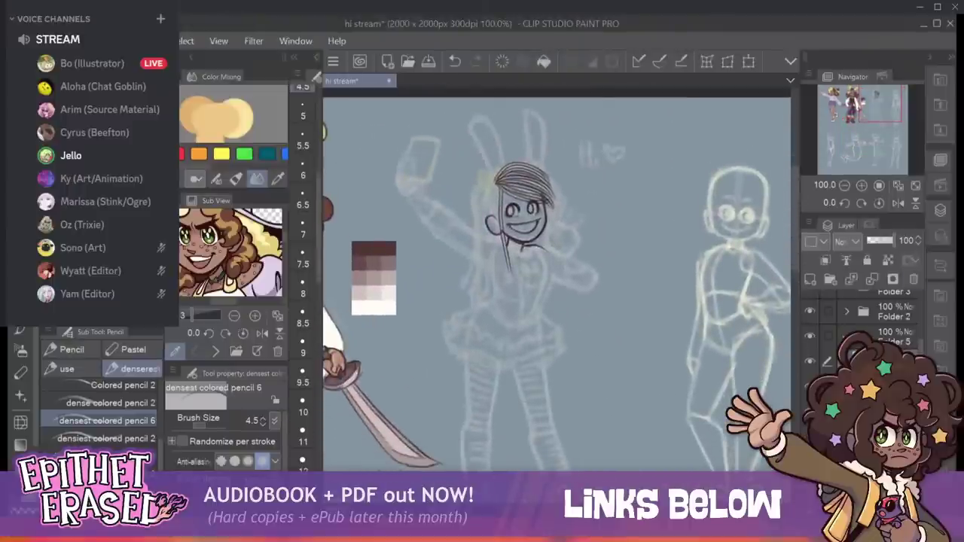
left_click(862, 185)
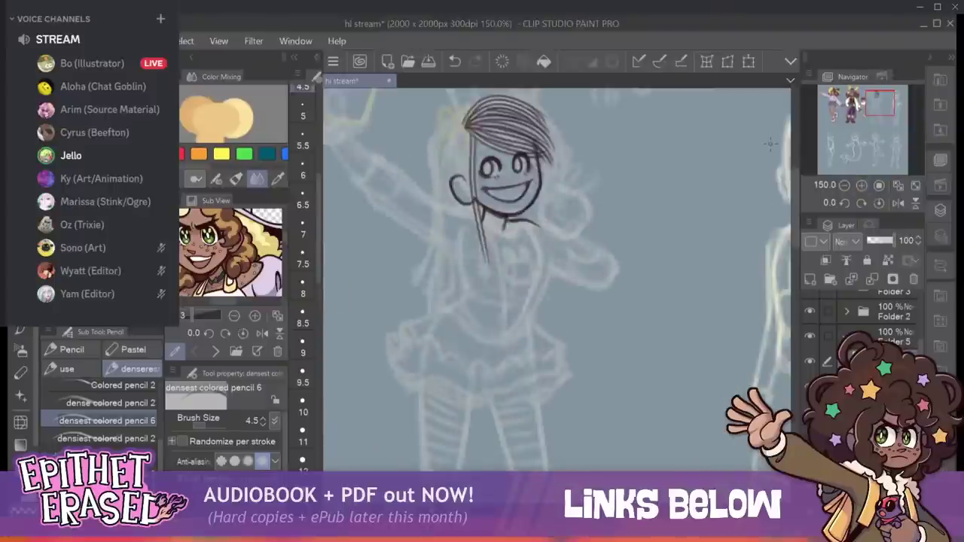
left_click(105, 457)
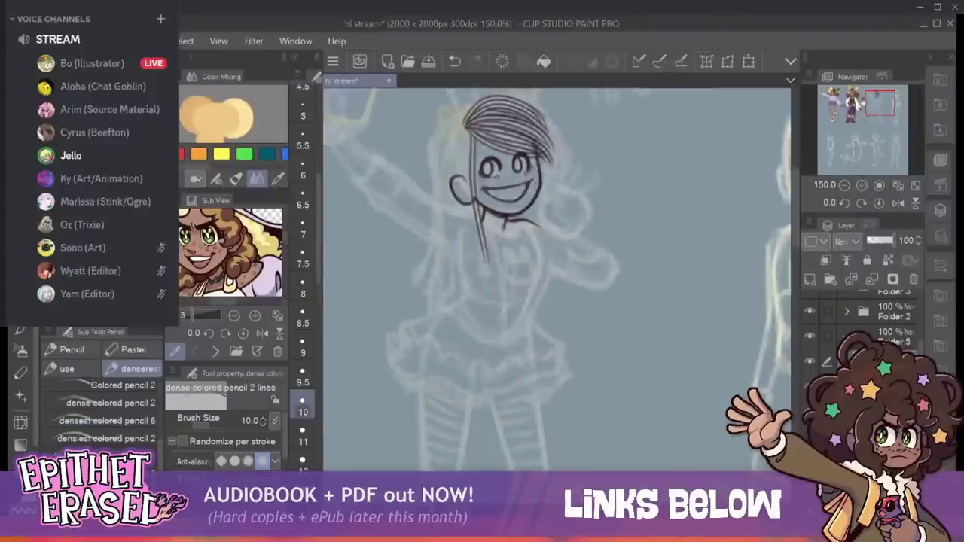
left_click_drag(512, 196, 544, 269)
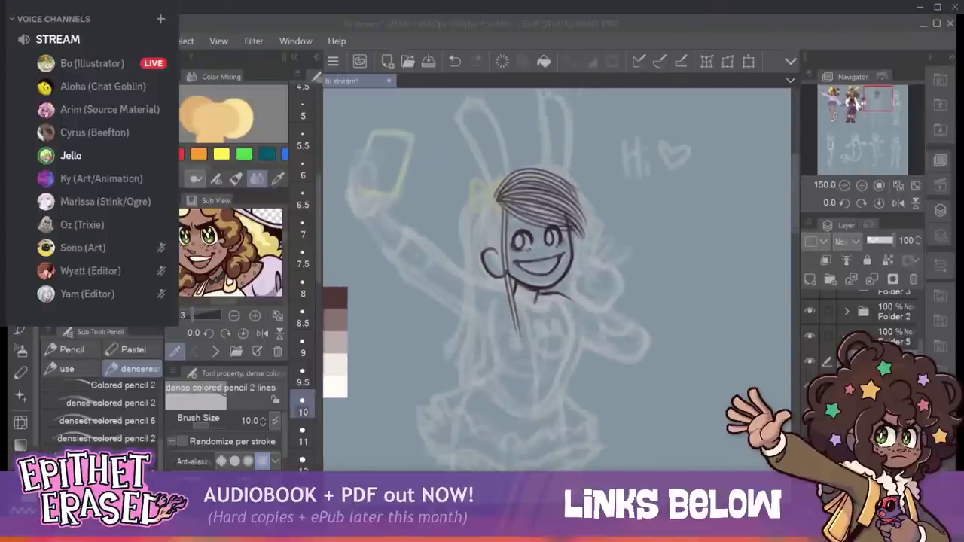
left_click(862, 185)
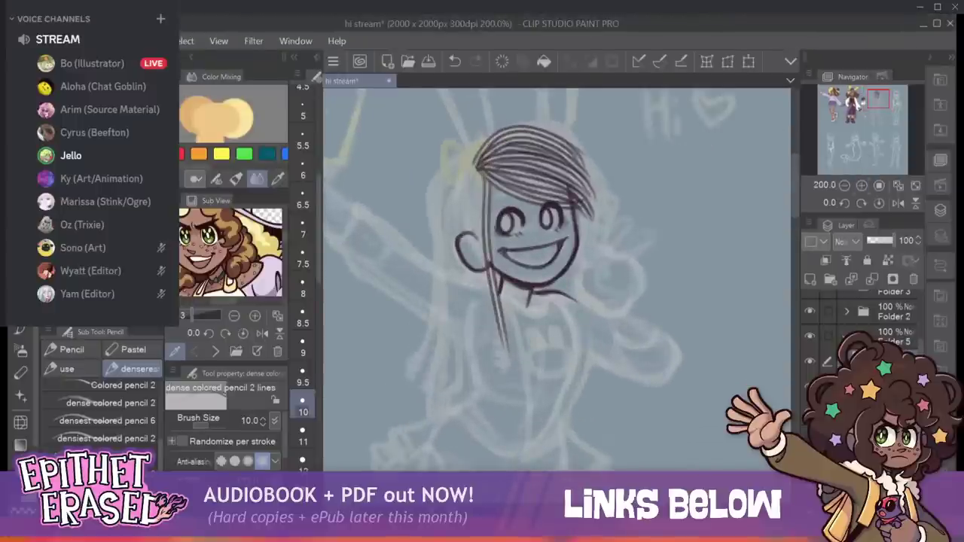
mouse_move(878, 98)
left_mouse_down()
mouse_move(874, 110)
mouse_move(878, 94)
left_mouse_up()
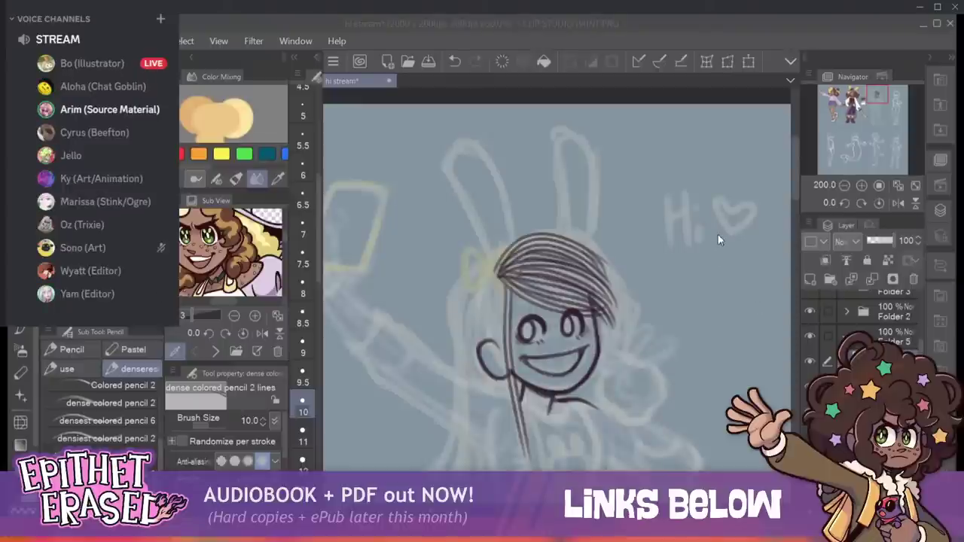
left_click(110, 420)
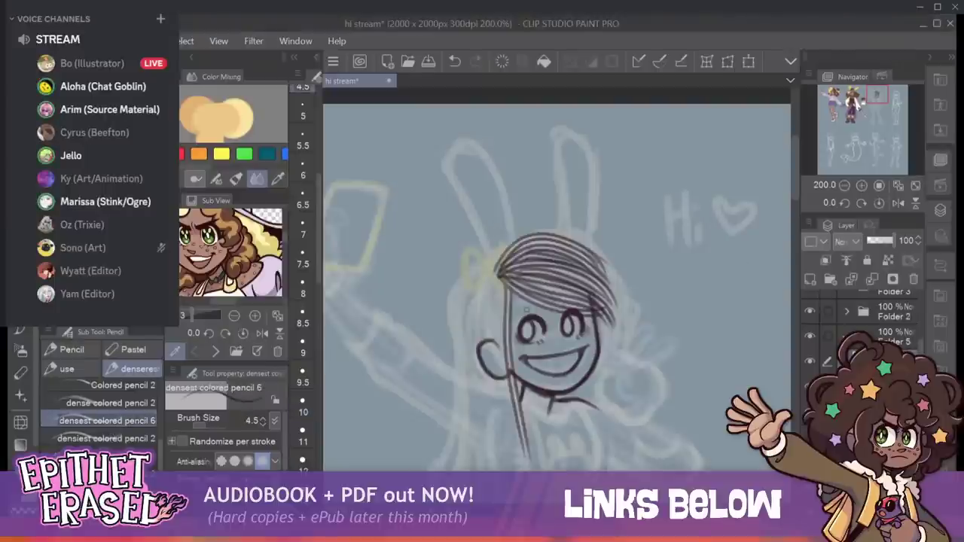
left_click(455, 61)
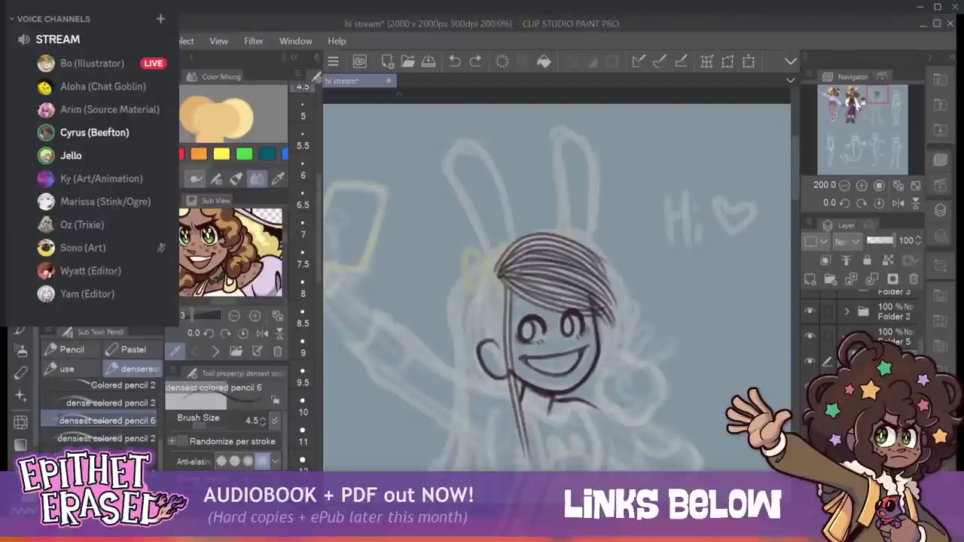
left_click(110, 403)
key("bracketleft")
key("bracketleft")
key("bracketleft")
key("bracketleft")
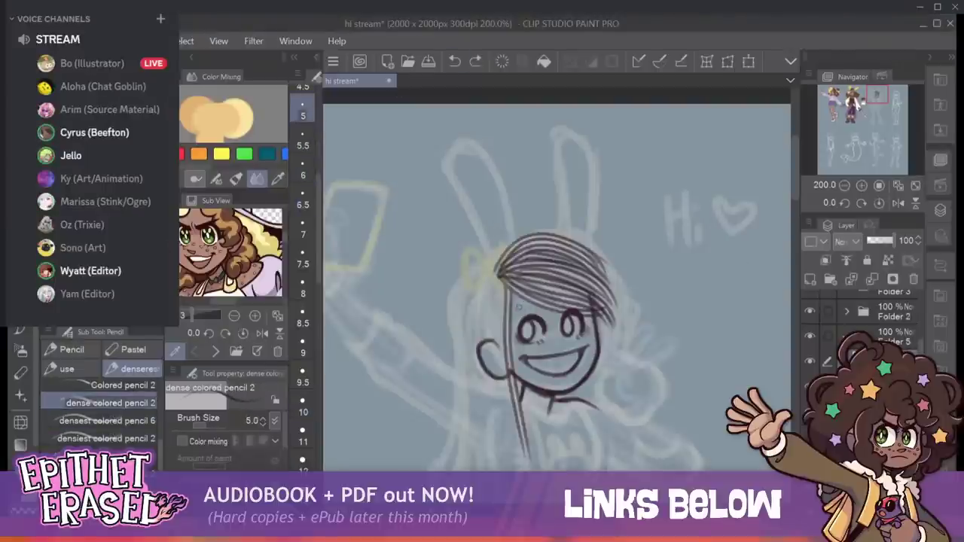
left_click_drag(519, 306, 527, 302)
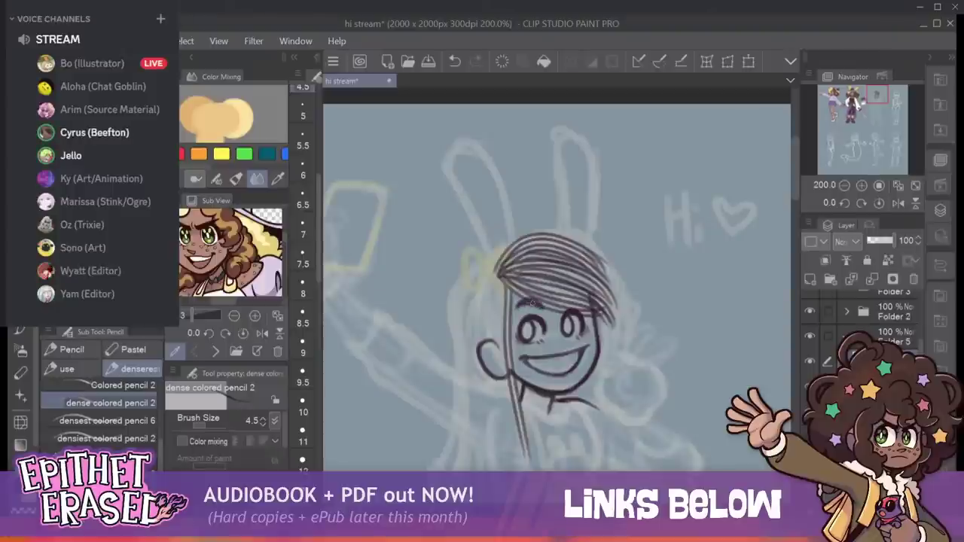
key("bracketleft")
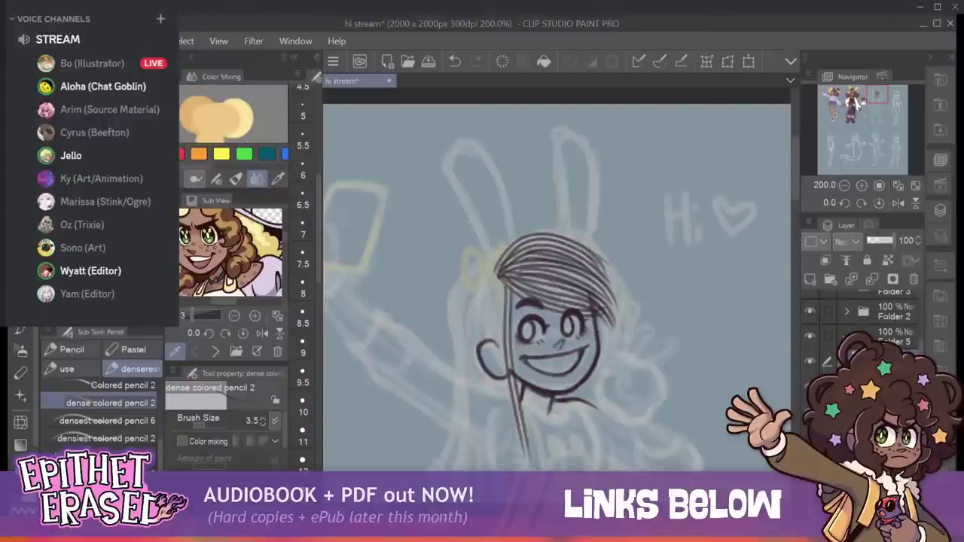
Undo the last nose stroke and erase the bunny-eared girl's smile with the densest colored pencil 2 eraser at size 20.
key("ctrl+z")
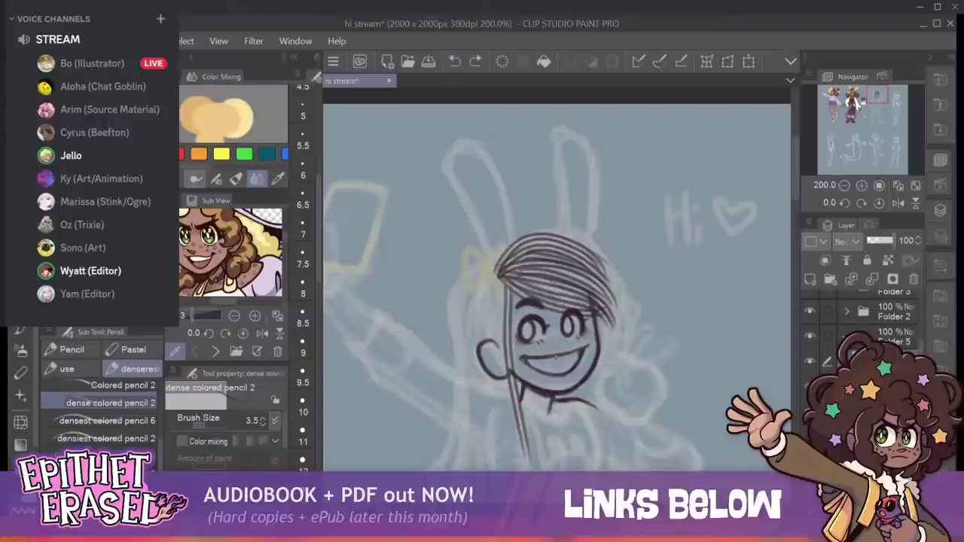
key("e")
mouse_move(521, 358)
left_mouse_down()
mouse_move(561, 375)
mouse_move(581, 352)
mouse_move(573, 365)
left_mouse_up()
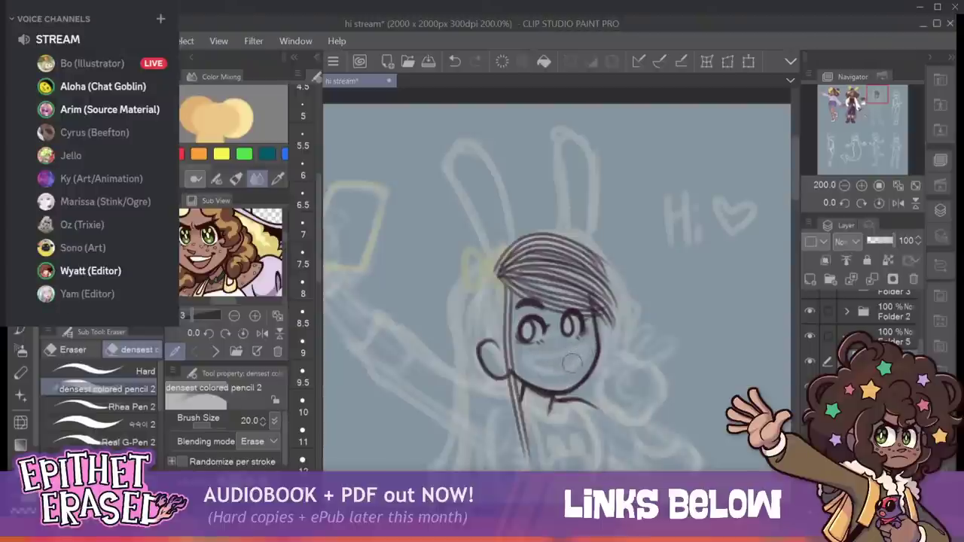
Redraw the bunny-eared girl's small nose and wide open smile with dense colored pencil 2 at size 3.5.
key("p")
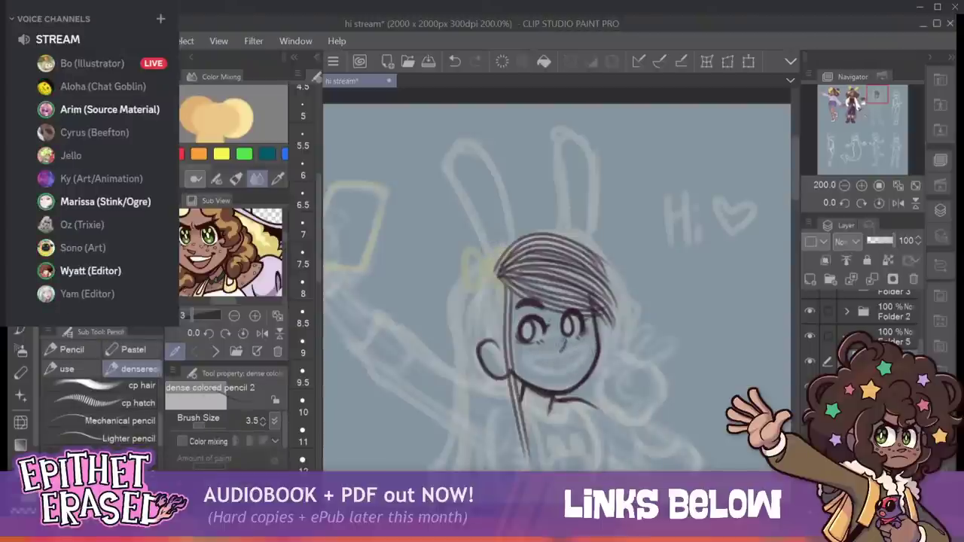
left_click_drag(552, 347, 562, 352)
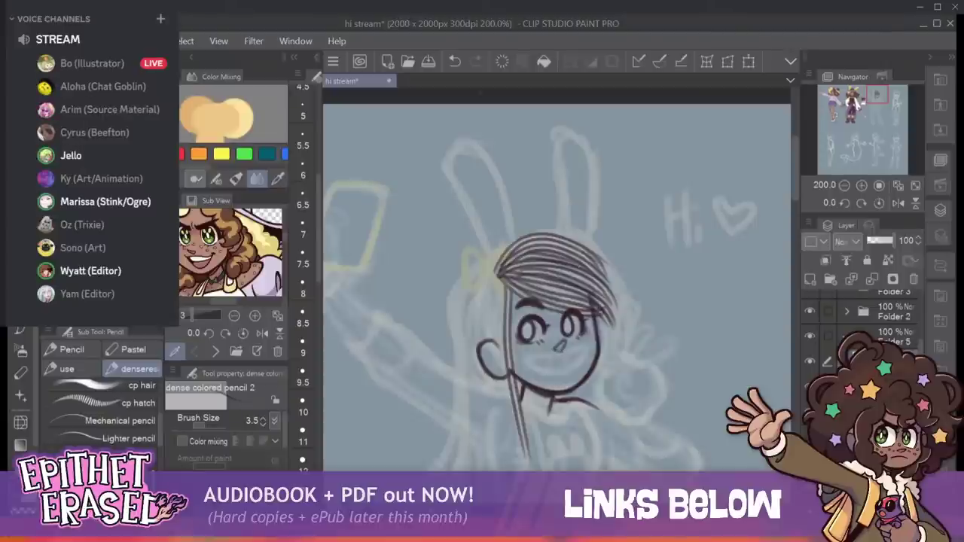
key("ctrl+z")
left_click_drag(562, 345, 553, 349)
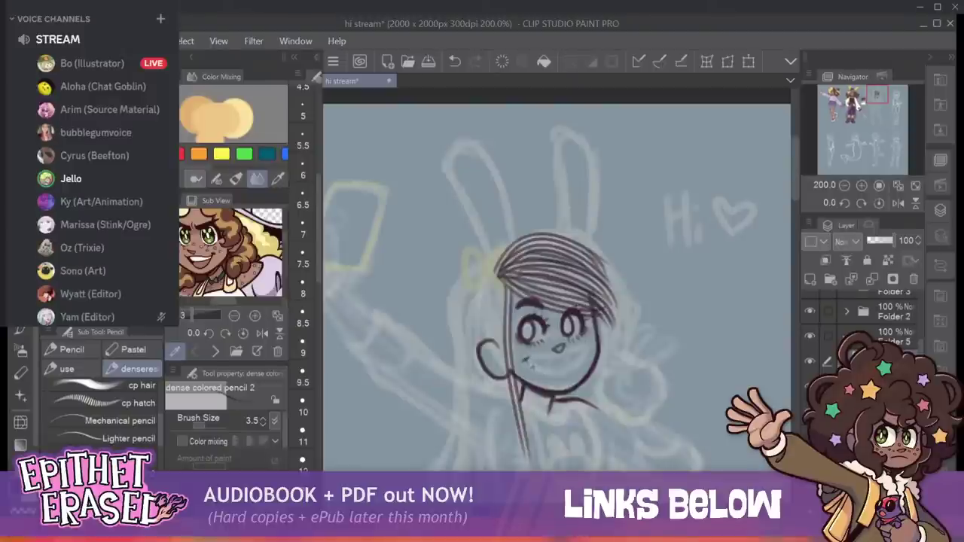
mouse_move(529, 364)
left_mouse_down()
mouse_move(552, 372)
mouse_move(578, 357)
mouse_move(531, 359)
mouse_move(586, 352)
left_mouse_up()
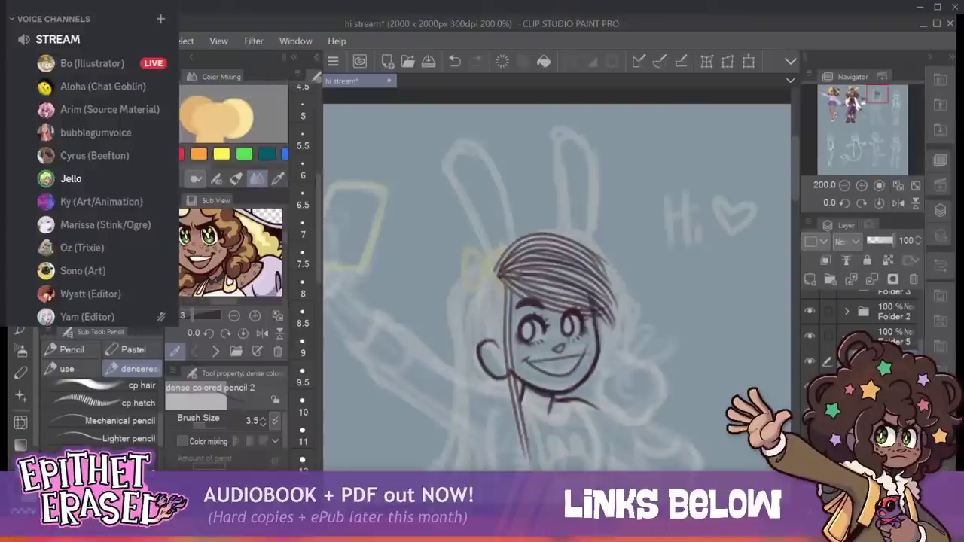
key("ctrl+z")
left_click_drag(528, 361, 582, 353)
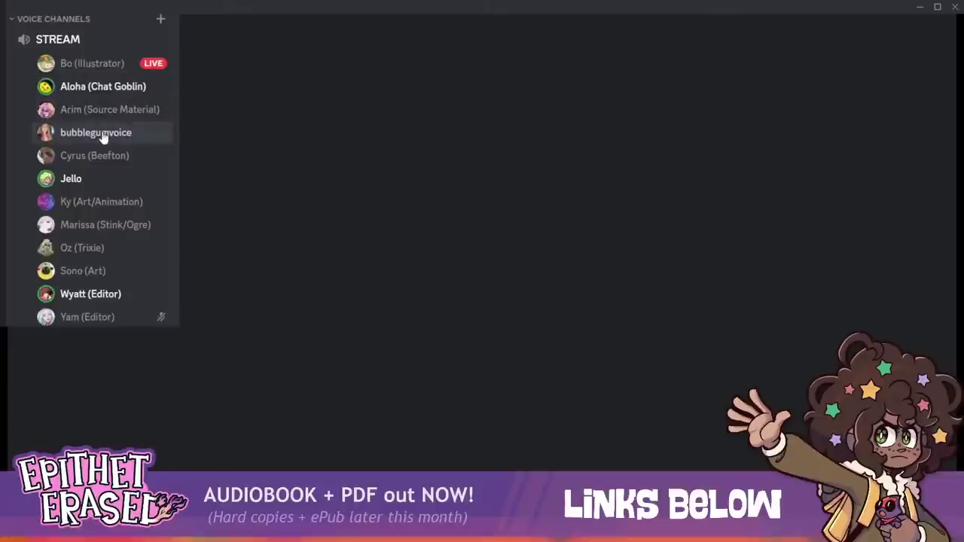
Change the nickname of the newly joined member in Discord's STREAM voice channel to their name followed by "(Mera)".
right_click(103, 137)
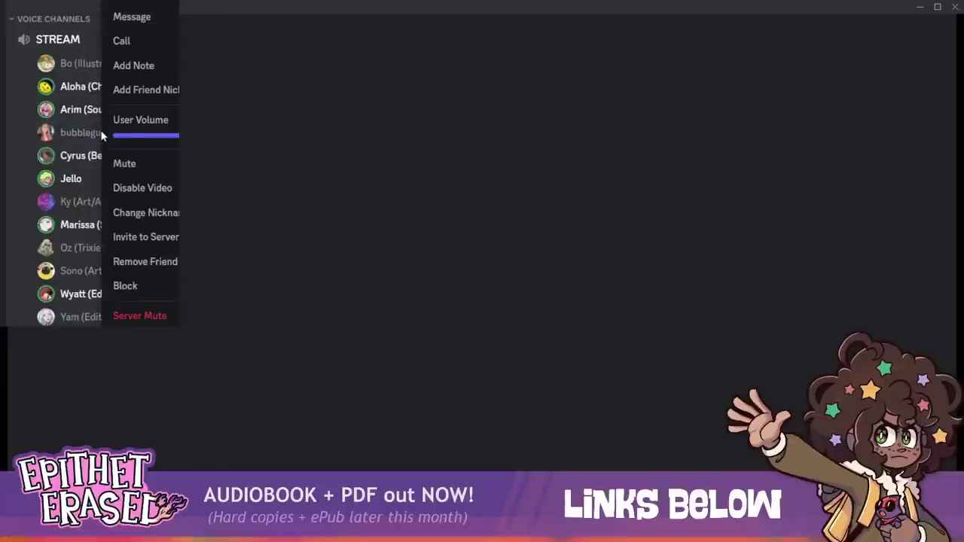
key("Escape")
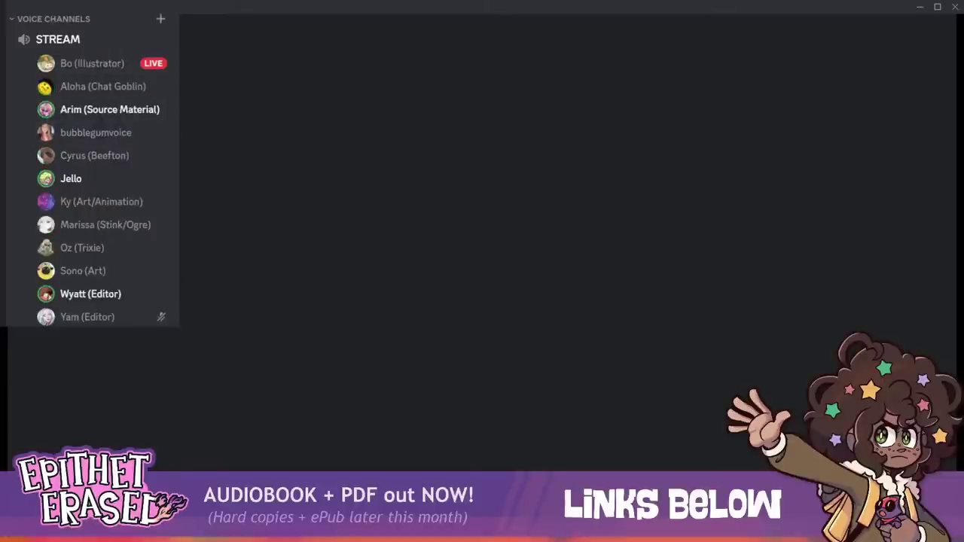
right_click(117, 140)
left_click(176, 95)
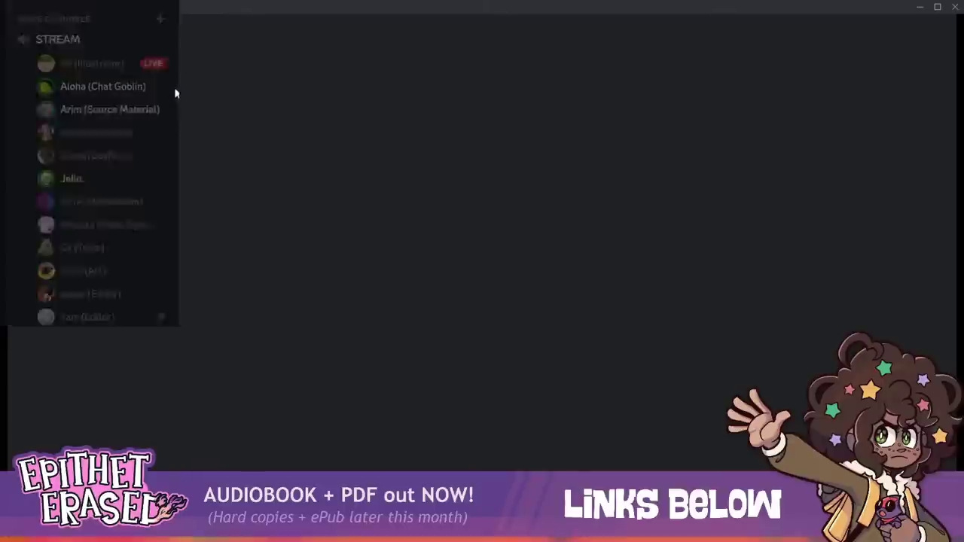
key("Escape")
right_click(110, 138)
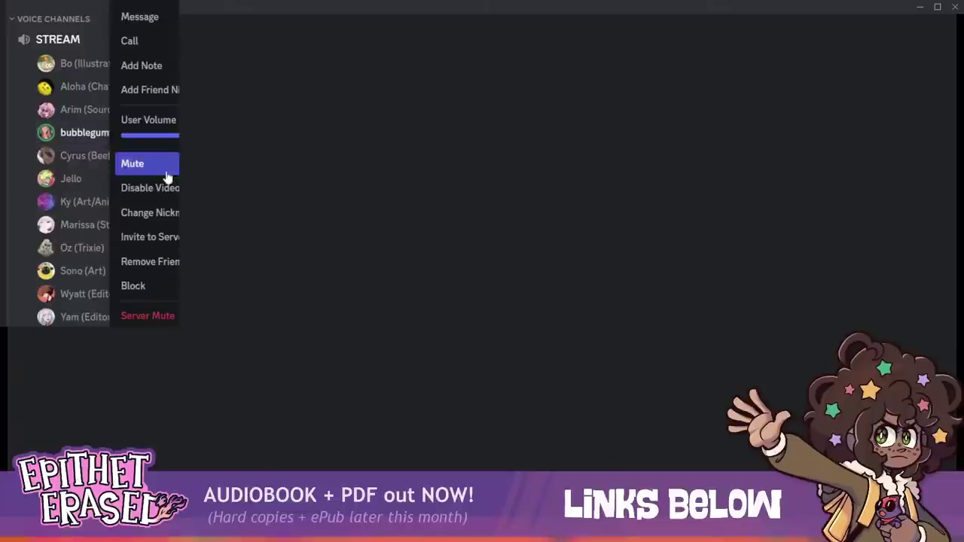
left_click(170, 211)
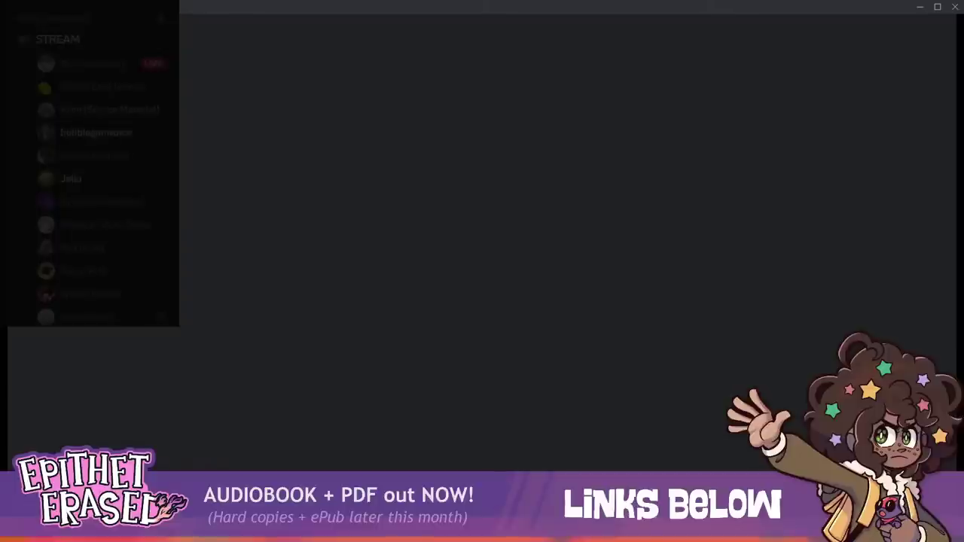
key("Return")
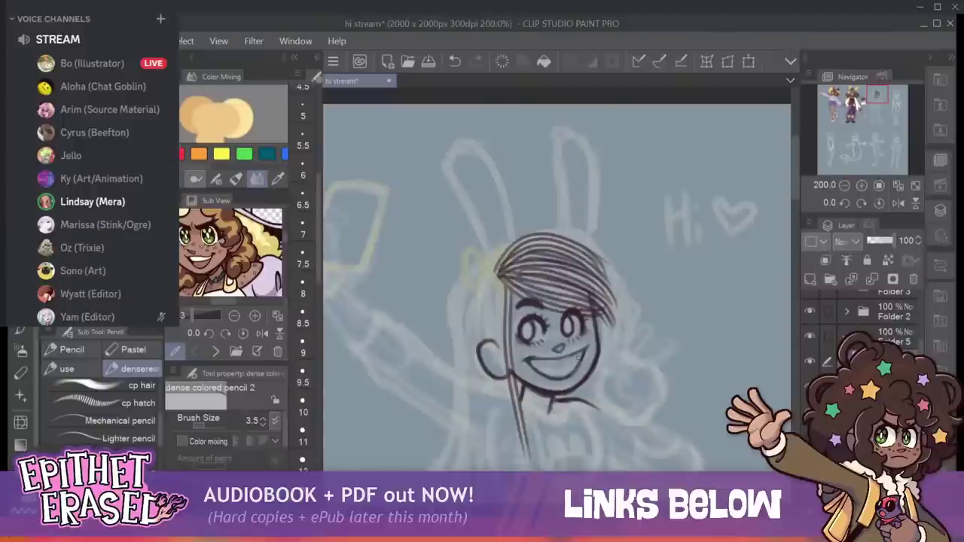
Return to Clip Studio Paint and draw the dividing lines of the teeth inside the girl's smile.
key("alt+Tab")
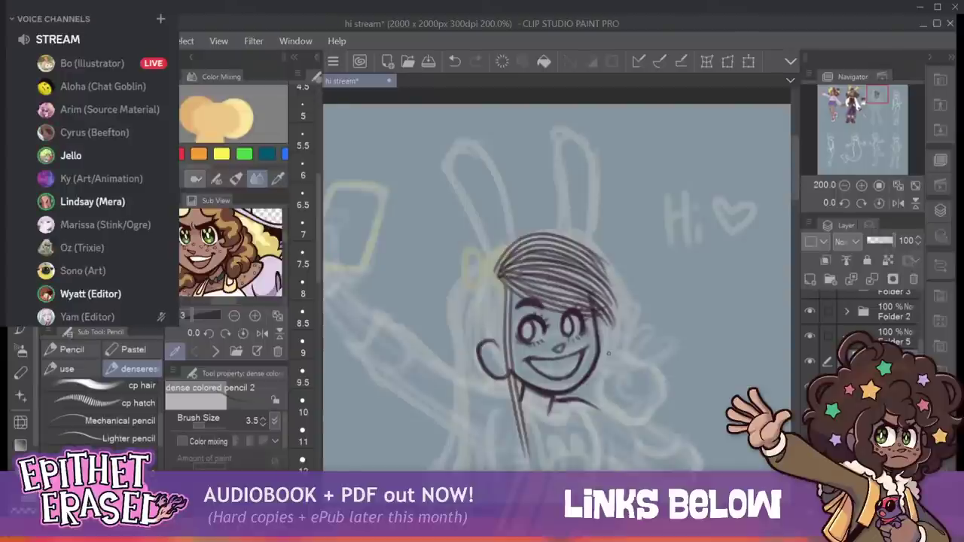
mouse_move(532, 370)
left_mouse_down()
mouse_move(582, 367)
mouse_move(559, 378)
left_mouse_up()
left_click_drag(546, 361, 546, 377)
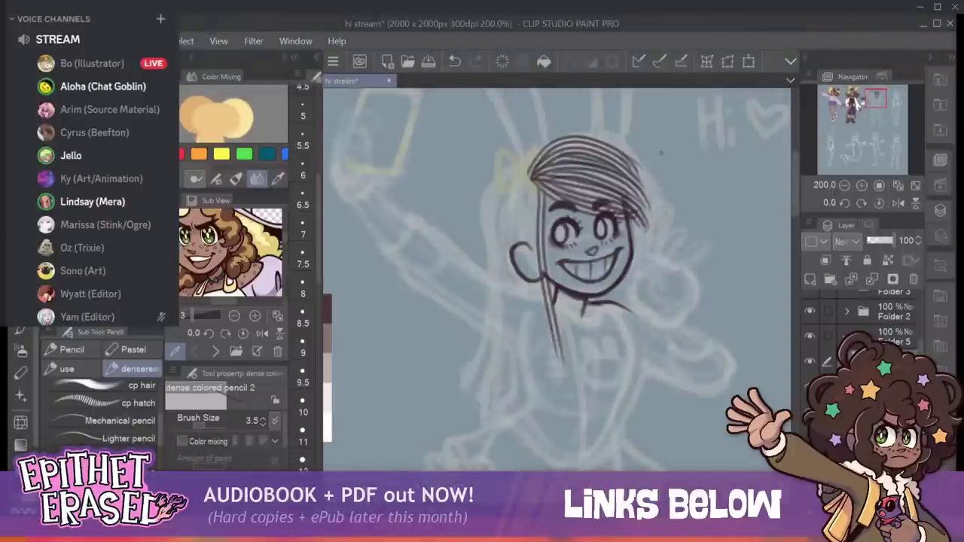
Draw the girl's raised hand gripping the phone over the sketch, with stacked fingers, dark nails and the palm outline.
mouse_move(340, 134)
left_mouse_down()
mouse_move(332, 161)
mouse_move(349, 174)
left_mouse_up()
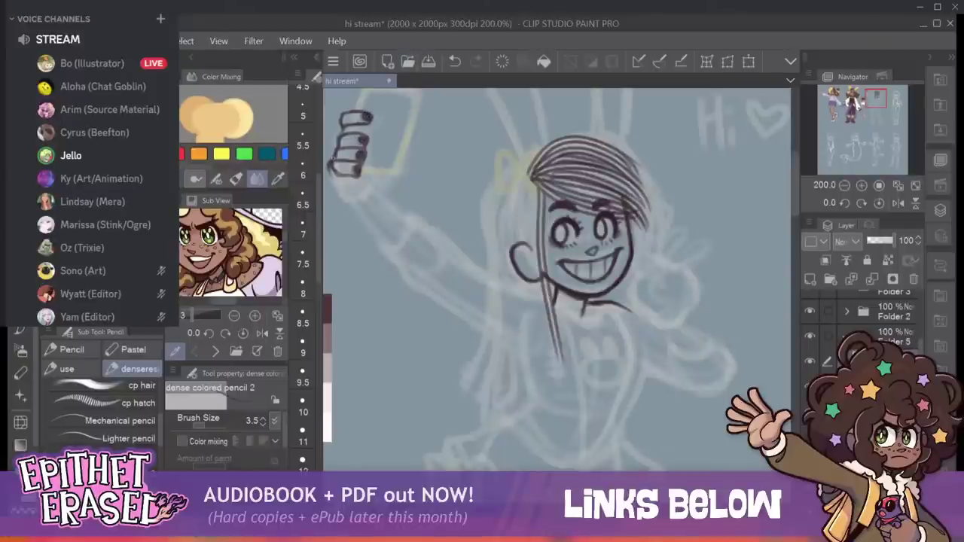
mouse_move(333, 158)
left_mouse_down()
mouse_move(336, 186)
mouse_move(360, 200)
left_mouse_up()
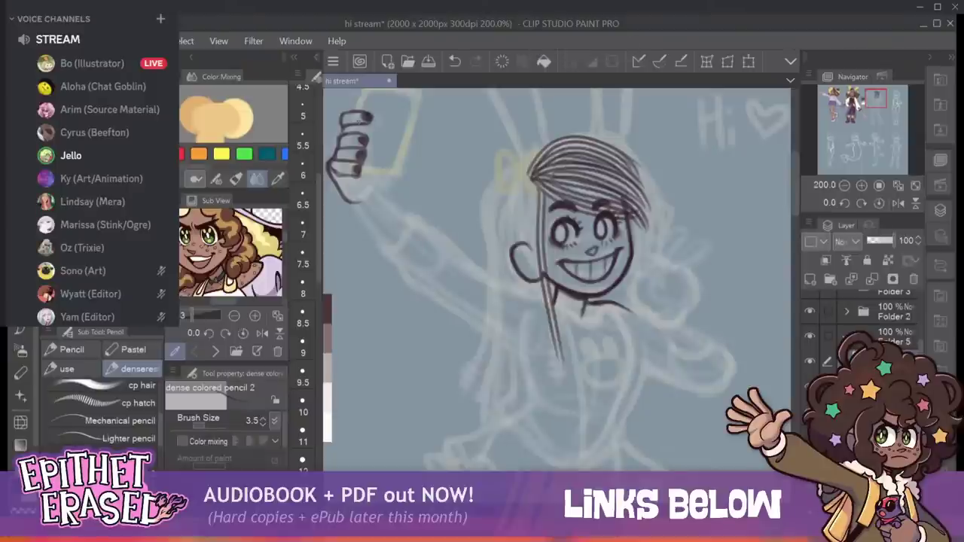
mouse_move(357, 124)
left_mouse_down()
mouse_move(368, 124)
mouse_move(365, 113)
left_mouse_up()
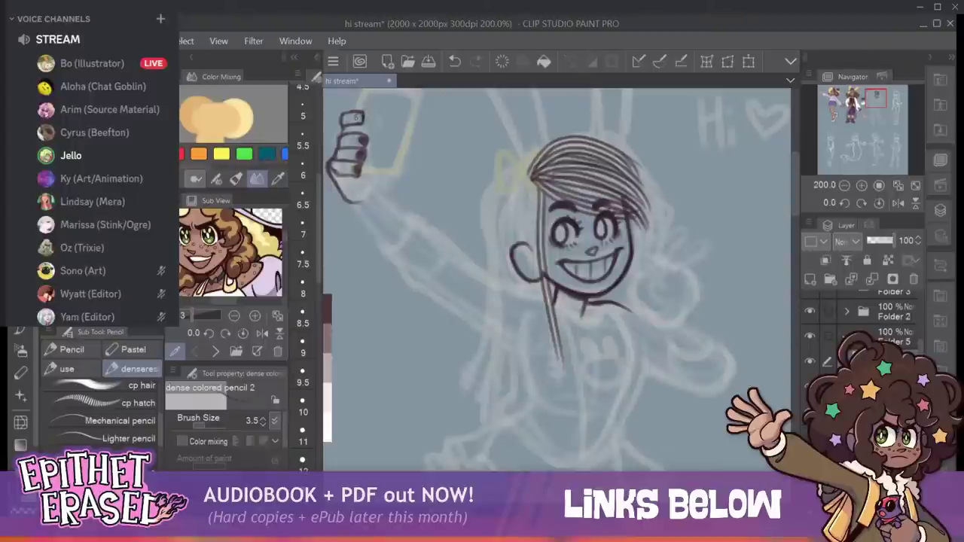
Refine the top fingertip and the lower palm edge of the girl's hand holding the phone.
left_click_drag(356, 115, 361, 118)
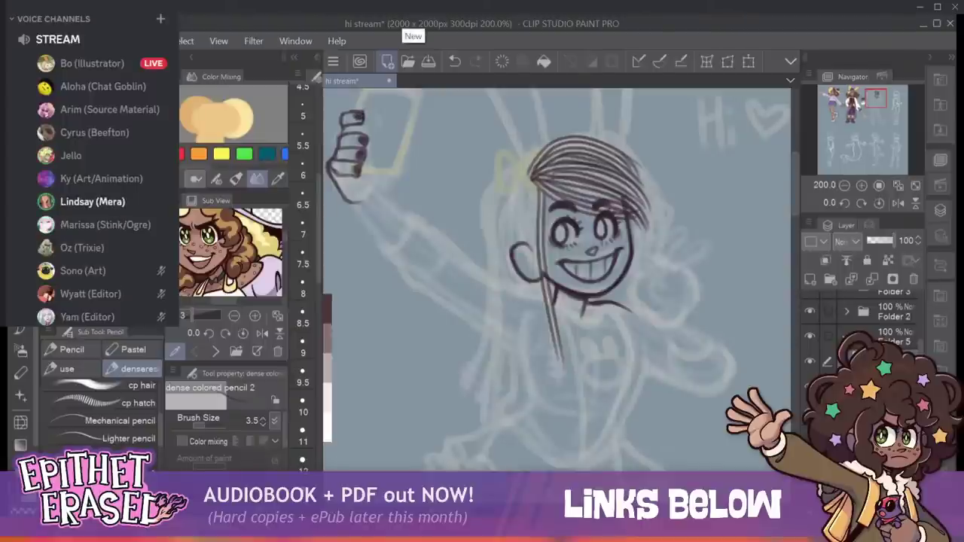
left_click_drag(490, 324, 522, 260)
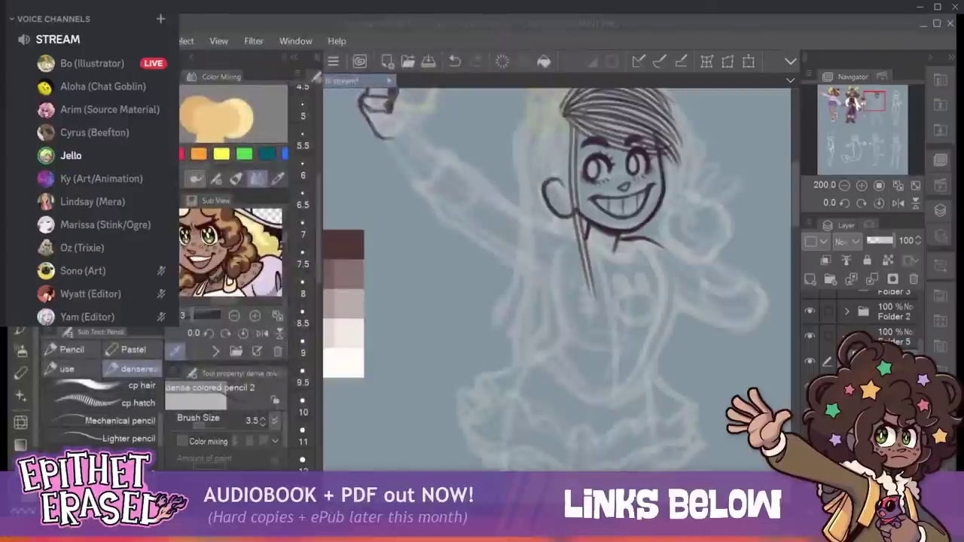
left_click(551, 400)
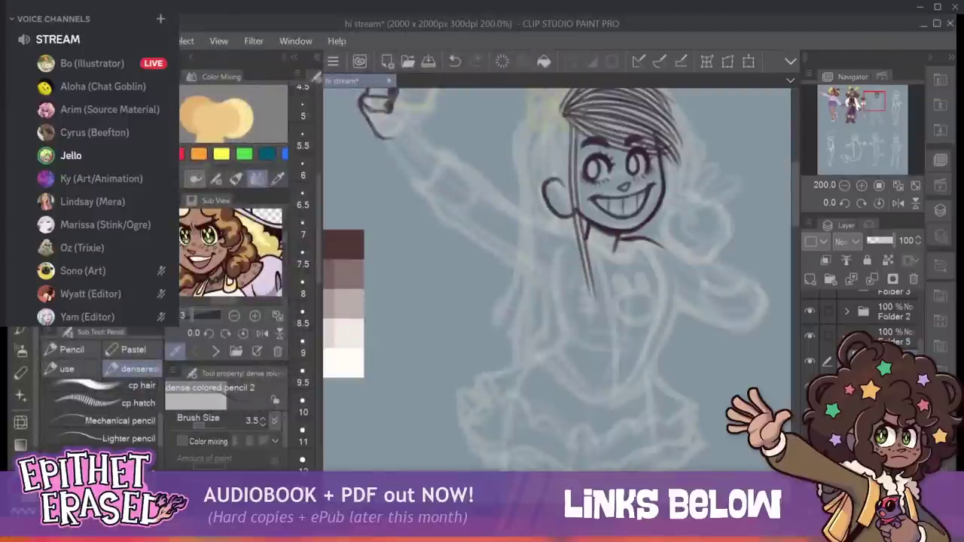
left_click_drag(422, 151, 466, 247)
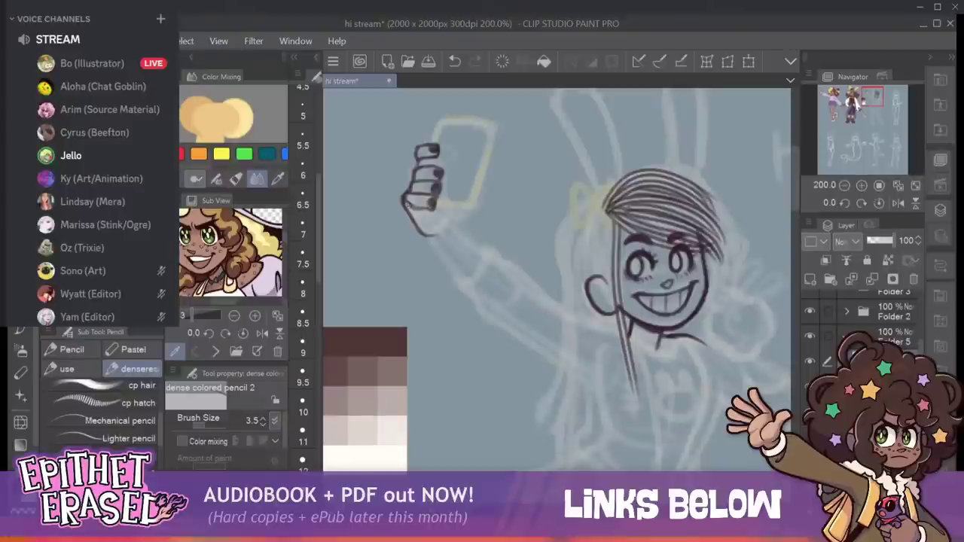
left_click_drag(404, 199, 429, 209)
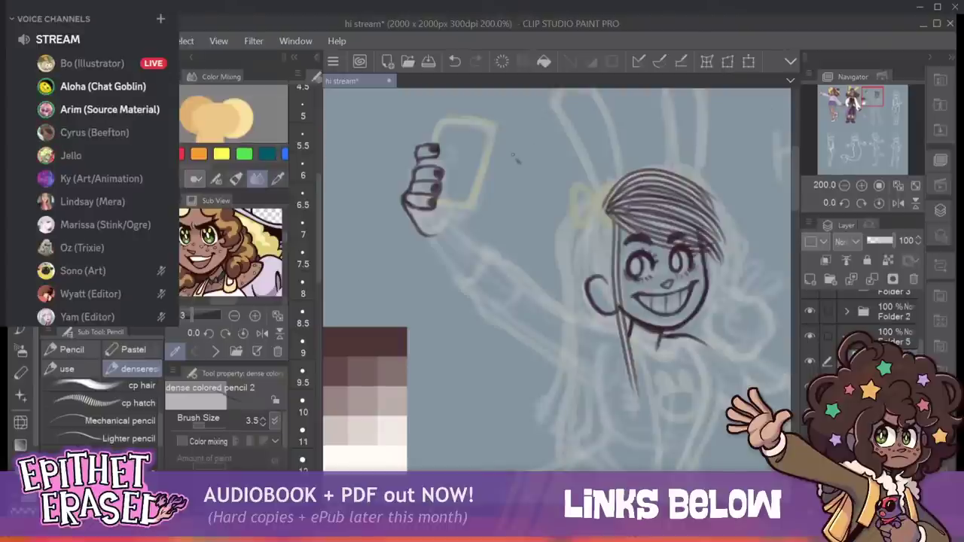
Handwrite "My lil Meow meow" with a small heart between the phone and the girl's head.
mouse_move(514, 160)
left_mouse_down()
mouse_move(533, 151)
mouse_move(544, 159)
mouse_move(568, 144)
left_mouse_up()
mouse_move(515, 182)
left_mouse_down()
mouse_move(522, 190)
mouse_move(567, 170)
left_mouse_up()
left_click(548, 179)
mouse_move(525, 202)
left_mouse_down()
mouse_move(541, 208)
mouse_move(597, 167)
mouse_move(444, 334)
mouse_move(579, 206)
mouse_move(534, 226)
mouse_move(534, 206)
left_mouse_up()
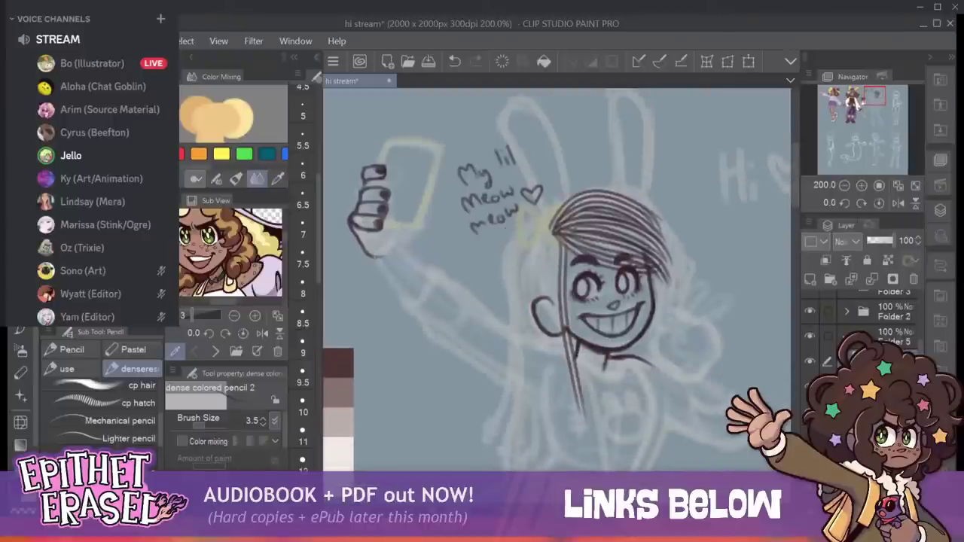
Draw both edges of the girl's raised forearm from the wrist down to the sleeve, strengthening the outer line.
mouse_move(376, 258)
left_mouse_down()
mouse_move(395, 280)
mouse_move(378, 247)
mouse_move(423, 323)
mouse_move(382, 269)
mouse_move(430, 324)
left_mouse_up()
left_click_drag(397, 290, 445, 336)
left_click_drag(378, 260, 406, 299)
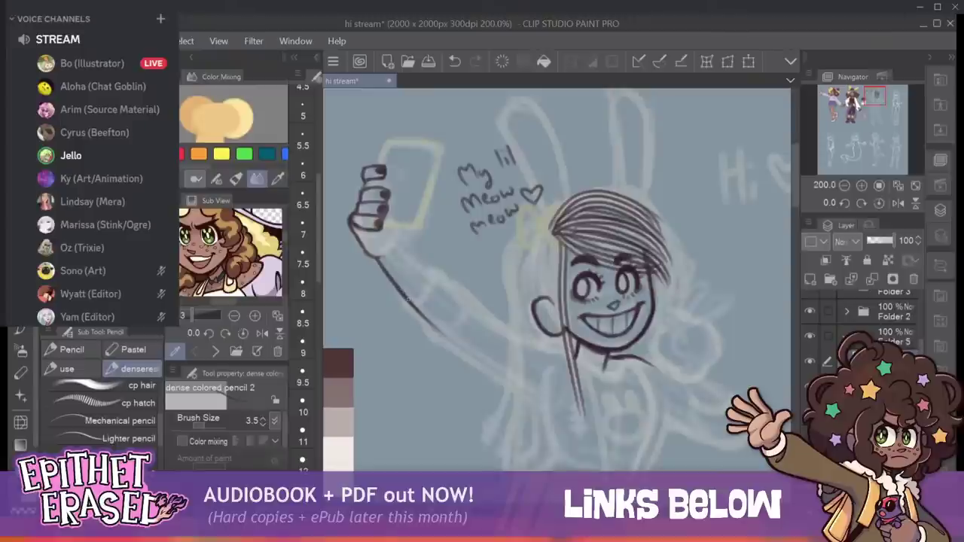
left_click_drag(382, 269, 429, 324)
left_click_drag(379, 263, 425, 316)
mouse_move(401, 237)
left_mouse_down()
mouse_move(408, 257)
mouse_move(459, 294)
mouse_move(475, 322)
left_mouse_up()
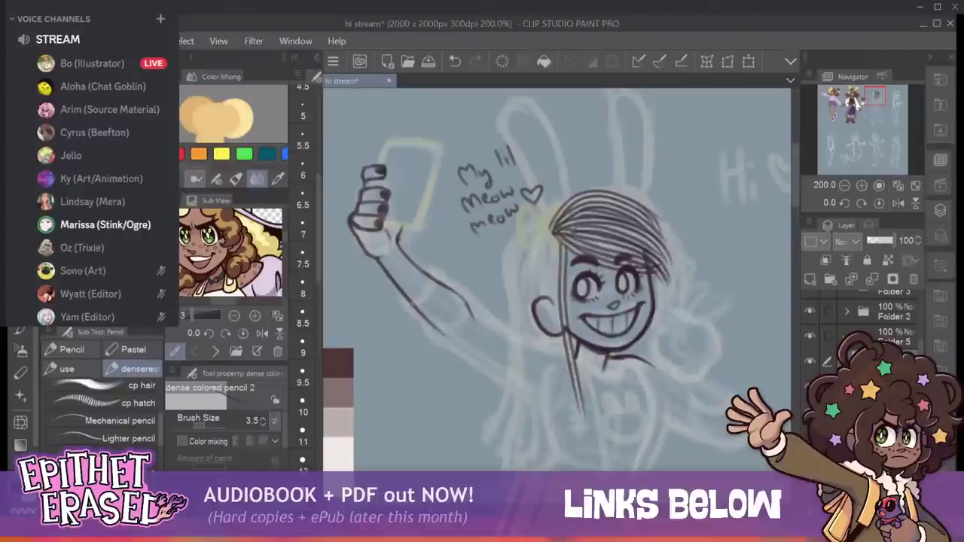
Draw the curved sleeve cuff on the raised arm and the sleeve's lower and upper edges toward the body.
mouse_move(417, 306)
left_mouse_down()
mouse_move(431, 297)
mouse_move(433, 273)
mouse_move(451, 283)
left_mouse_up()
mouse_move(405, 304)
left_mouse_down()
mouse_move(435, 344)
mouse_move(513, 392)
left_mouse_up()
left_click_drag(464, 360, 523, 405)
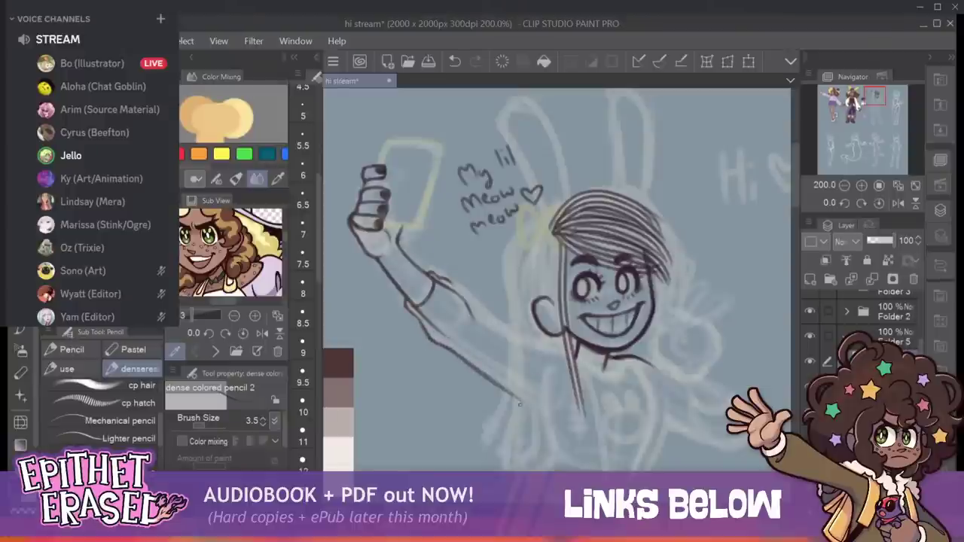
left_click_drag(490, 377, 536, 409)
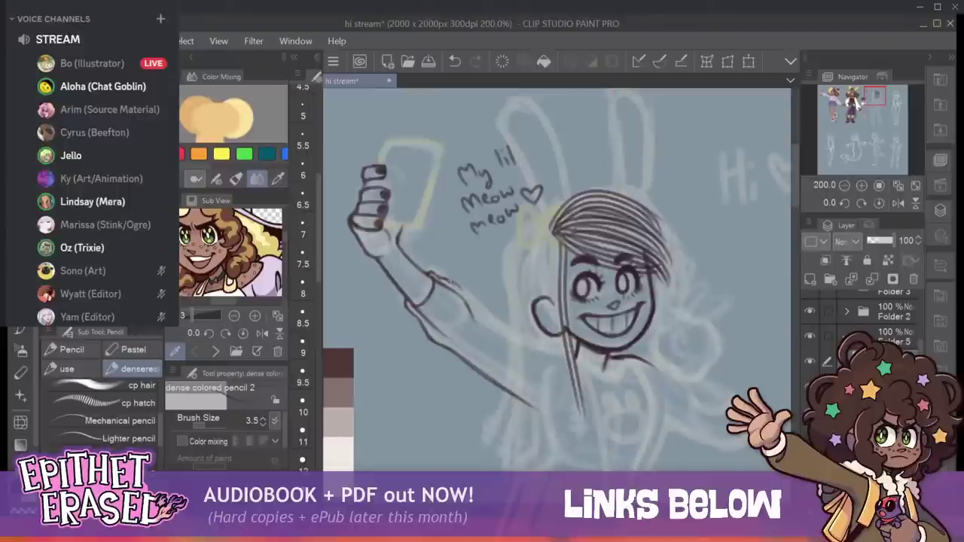
left_click_drag(467, 299, 553, 352)
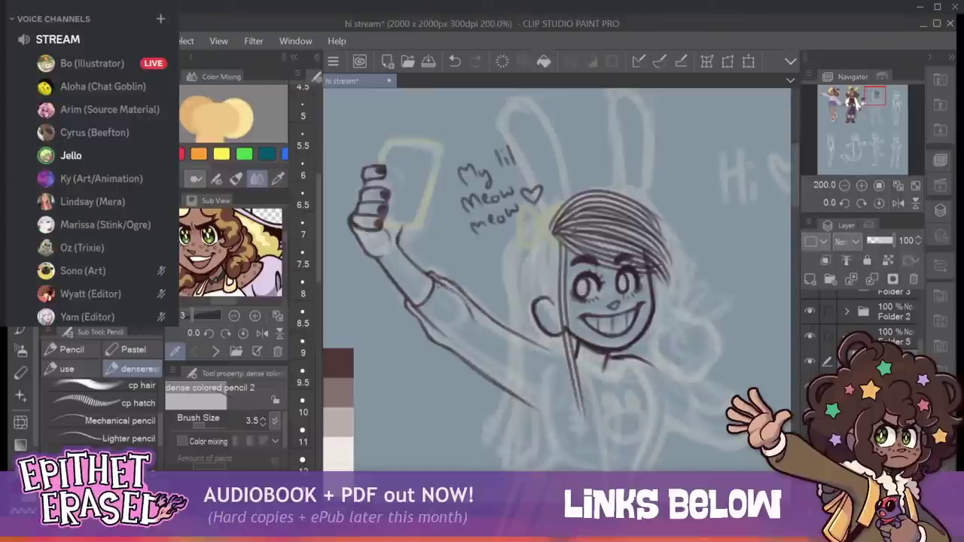
Clean up the overlapping lines around the sleeve cuff with the densest colored pencil 2 eraser at size 14, and retouch the cuff's edge in pencil.
key("e")
key("bracketleft")
key("bracketleft")
key("bracketleft")
key("bracketleft")
key("bracketleft")
key("bracketleft")
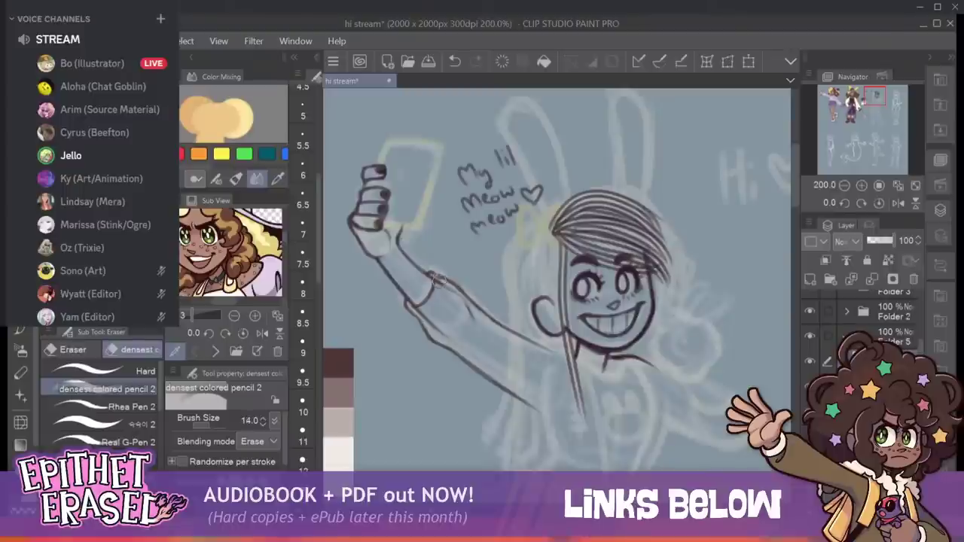
mouse_move(441, 284)
left_mouse_down()
mouse_move(480, 330)
mouse_move(433, 277)
left_mouse_up()
mouse_move(417, 310)
left_mouse_down()
mouse_move(445, 339)
mouse_move(438, 330)
left_mouse_up()
key("p")
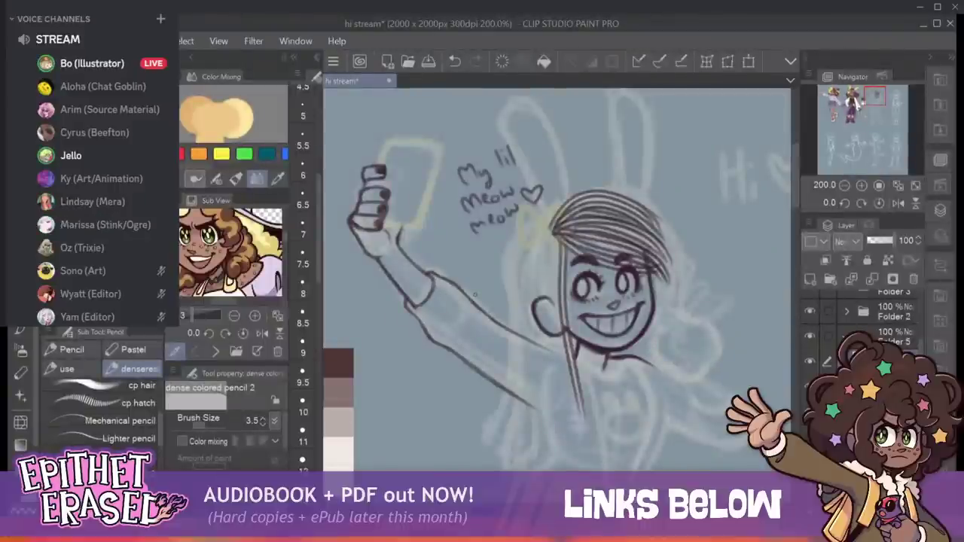
left_click_drag(413, 305, 419, 306)
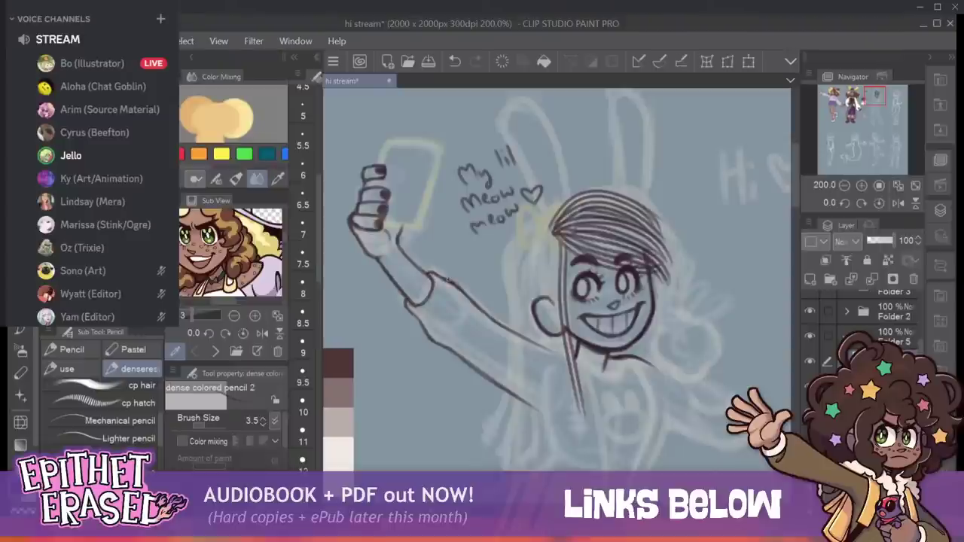
Redraw and thicken the raised sleeve's outline, extending its upper edge to the shoulder beside the neck, and touch up the eye.
left_click_drag(457, 283, 505, 325)
left_click_drag(449, 287, 497, 323)
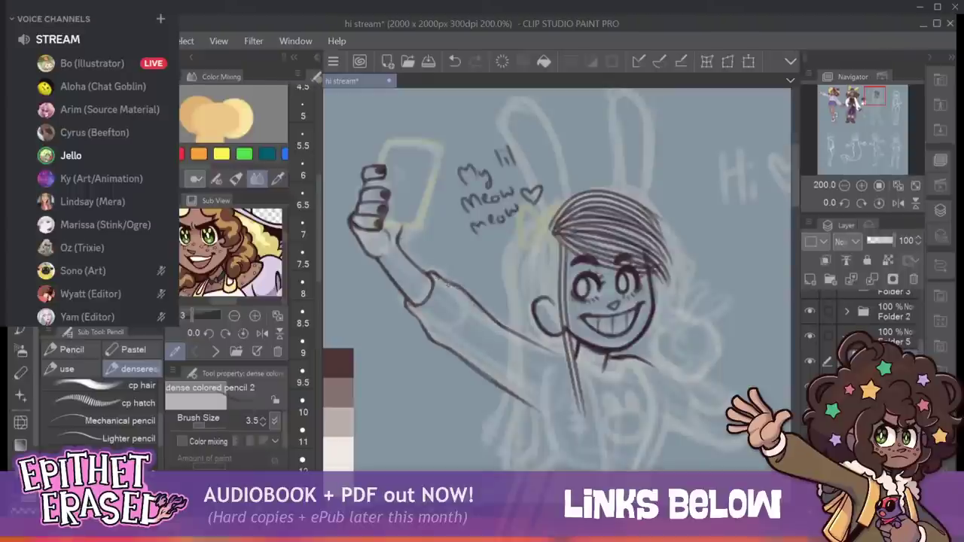
left_click_drag(437, 276, 461, 287)
left_click_drag(420, 321, 453, 352)
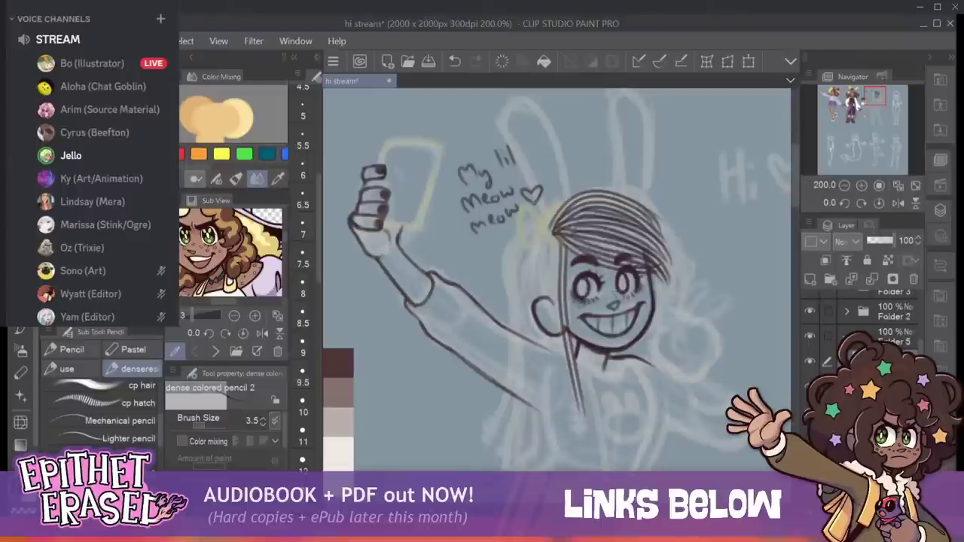
left_click_drag(637, 290, 634, 297)
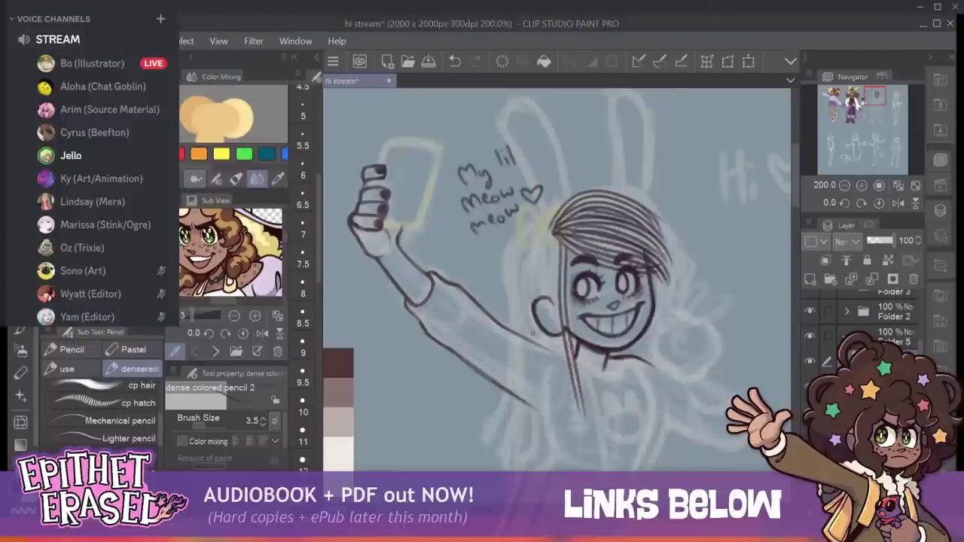
mouse_move(493, 322)
left_mouse_down()
mouse_move(579, 357)
mouse_move(592, 377)
left_mouse_up()
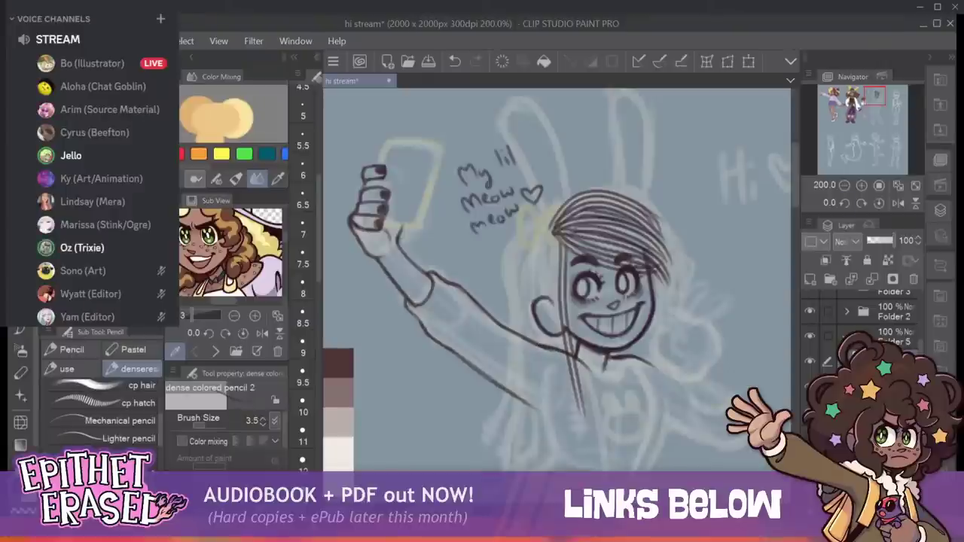
Draw the side of the girl's top below the raised arm and its curved bottom hem, undoing the stray mark at the hem's end.
scroll(557, 279, "down", 3)
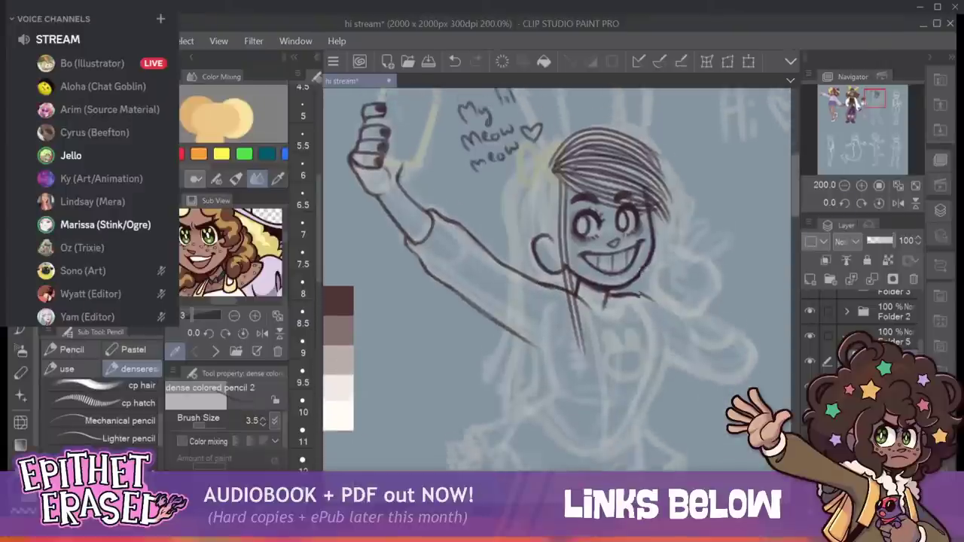
scroll(557, 278, "up", 1)
scroll(558, 278, "down", 3)
scroll(558, 279, "down", 1)
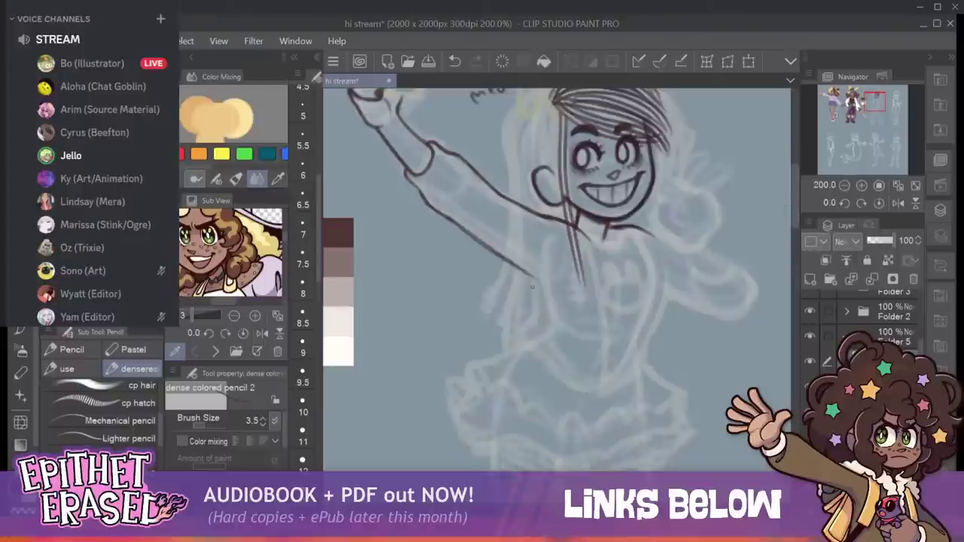
mouse_move(535, 278)
left_mouse_down()
mouse_move(540, 313)
mouse_move(519, 345)
mouse_move(551, 375)
left_mouse_up()
mouse_move(523, 345)
left_mouse_down()
mouse_move(586, 390)
mouse_move(607, 393)
mouse_move(625, 395)
mouse_move(645, 359)
left_mouse_up()
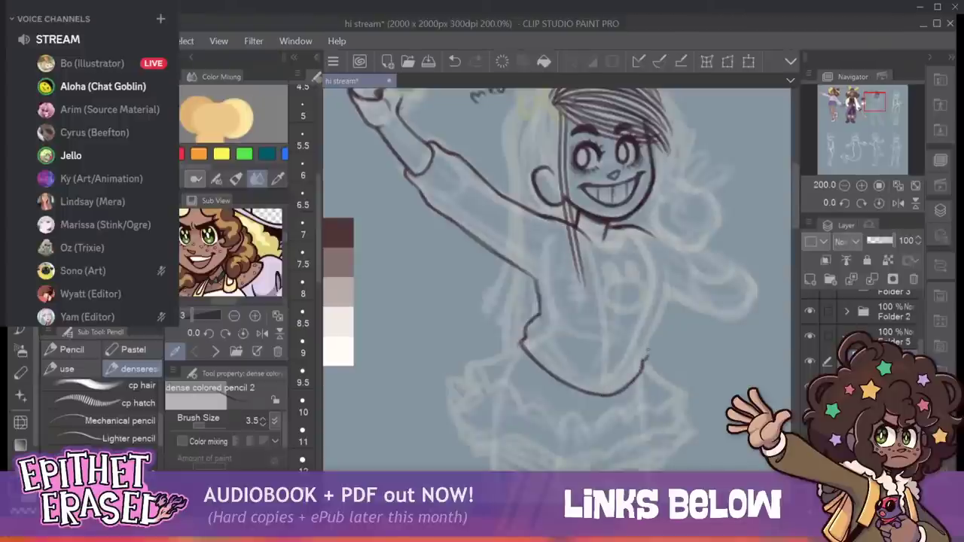
left_click(455, 61)
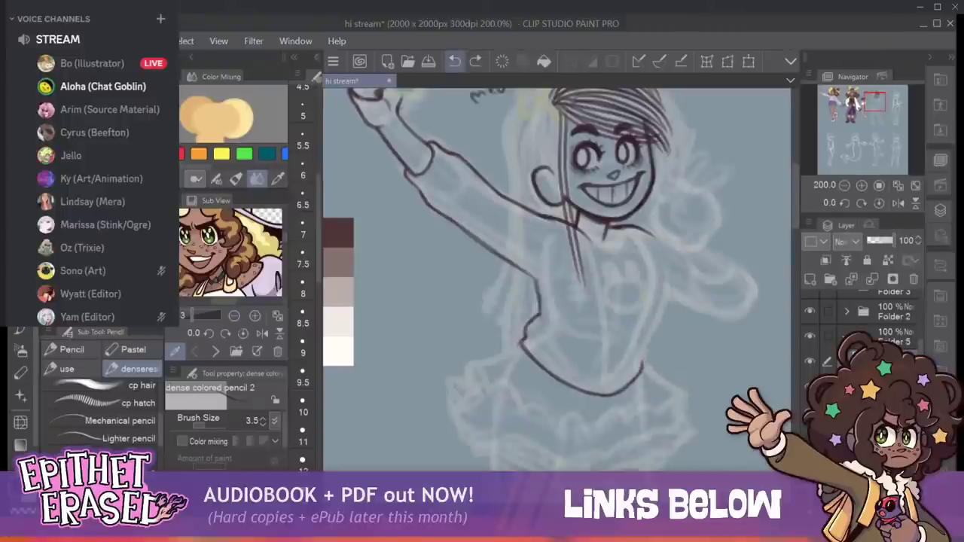
Draw the opposite side of the torso from the hem up toward the shoulder and smooth its line.
mouse_move(640, 371)
left_mouse_down()
mouse_move(663, 323)
mouse_move(662, 271)
mouse_move(660, 307)
left_mouse_up()
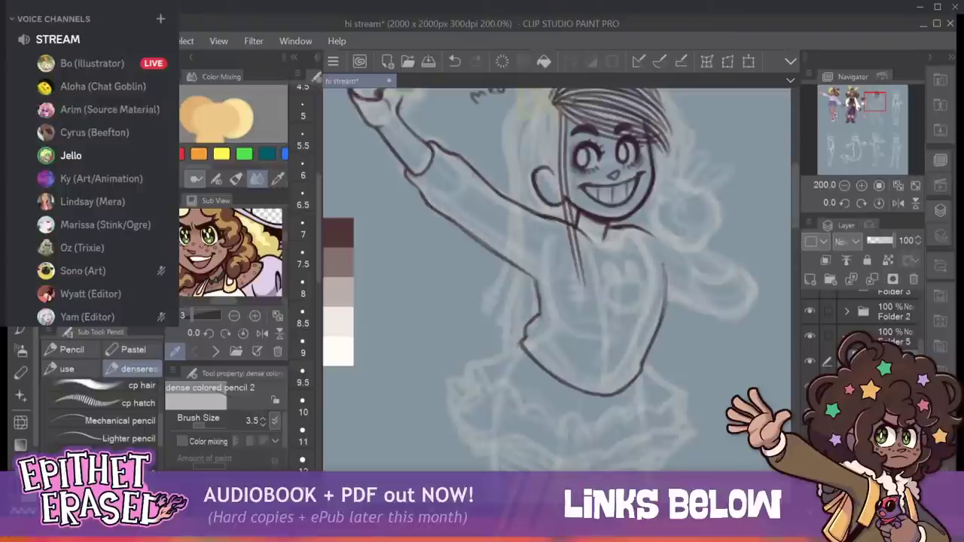
left_click_drag(666, 264, 659, 327)
left_click_drag(665, 291, 642, 363)
key("ctrl+z")
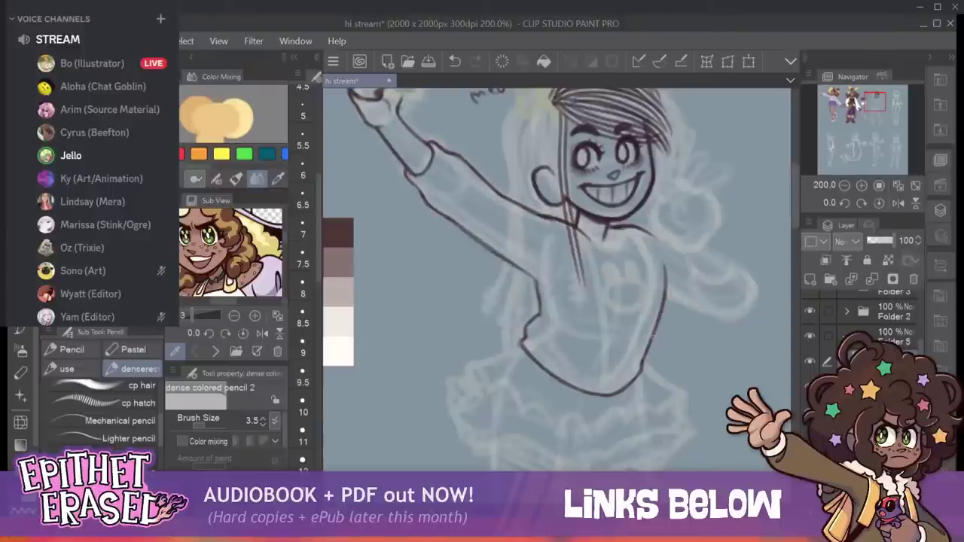
left_click_drag(647, 350, 657, 322)
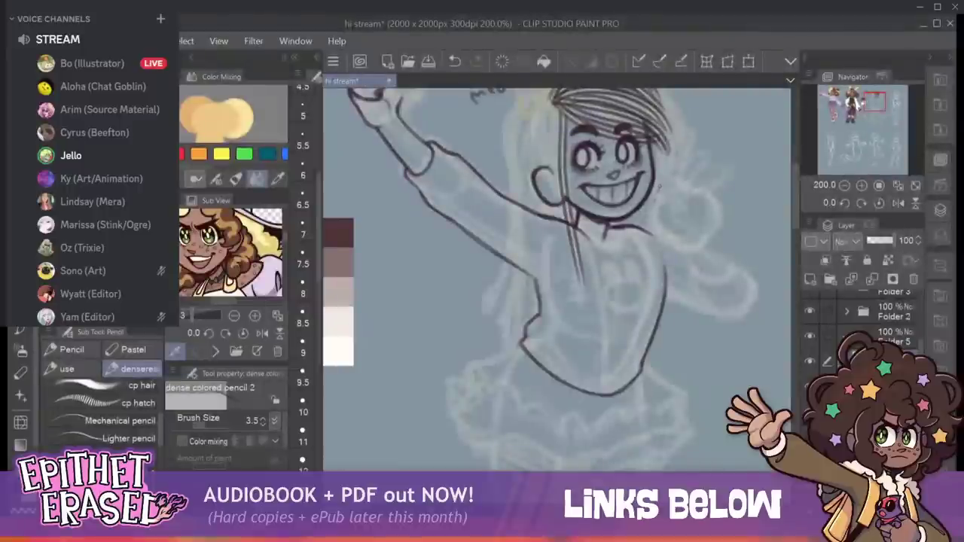
Draw the thumb and outer palm edge of the girl's other hand beside her face.
mouse_move(662, 186)
left_mouse_down()
mouse_move(653, 228)
mouse_move(690, 246)
left_mouse_up()
mouse_move(657, 195)
left_mouse_down()
mouse_move(678, 183)
mouse_move(689, 207)
mouse_move(672, 200)
mouse_move(684, 206)
left_mouse_up()
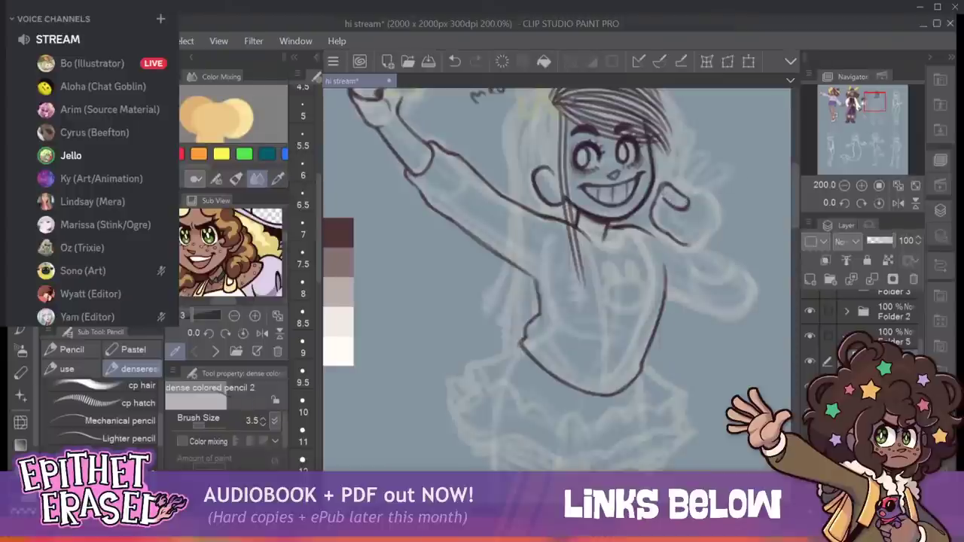
mouse_move(557, 226)
left_mouse_down()
mouse_move(589, 394)
mouse_move(535, 312)
left_mouse_up()
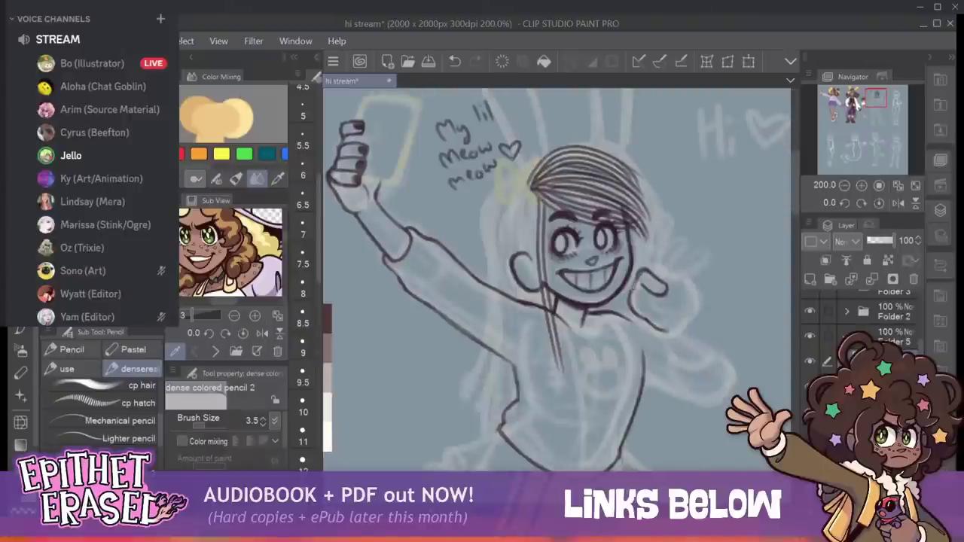
mouse_move(630, 285)
left_mouse_down()
mouse_move(642, 318)
mouse_move(678, 330)
mouse_move(629, 293)
mouse_move(640, 317)
mouse_move(670, 335)
left_mouse_up()
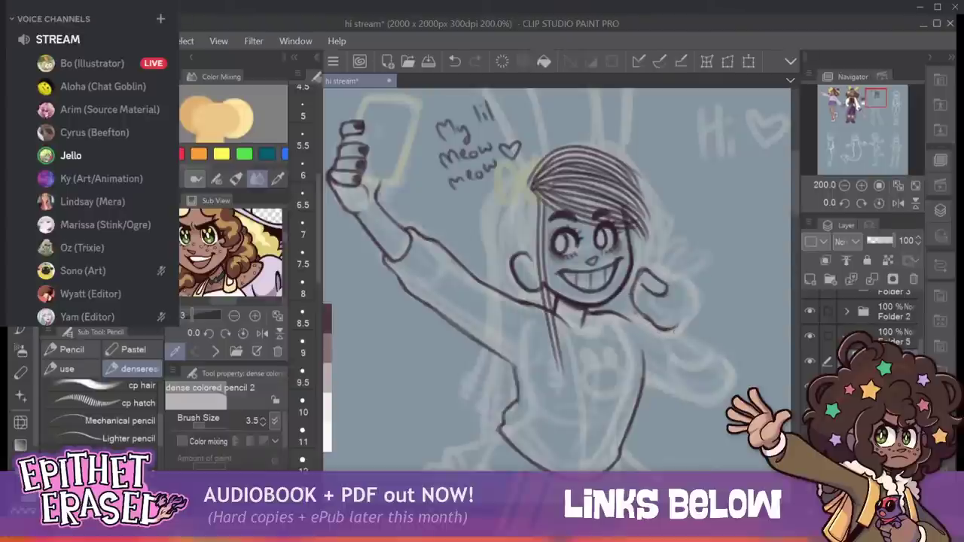
mouse_move(629, 309)
left_mouse_down()
mouse_move(646, 322)
mouse_move(633, 305)
mouse_move(638, 312)
mouse_move(642, 264)
left_mouse_up()
mouse_move(642, 271)
left_mouse_down()
mouse_move(631, 296)
mouse_move(648, 269)
left_mouse_up()
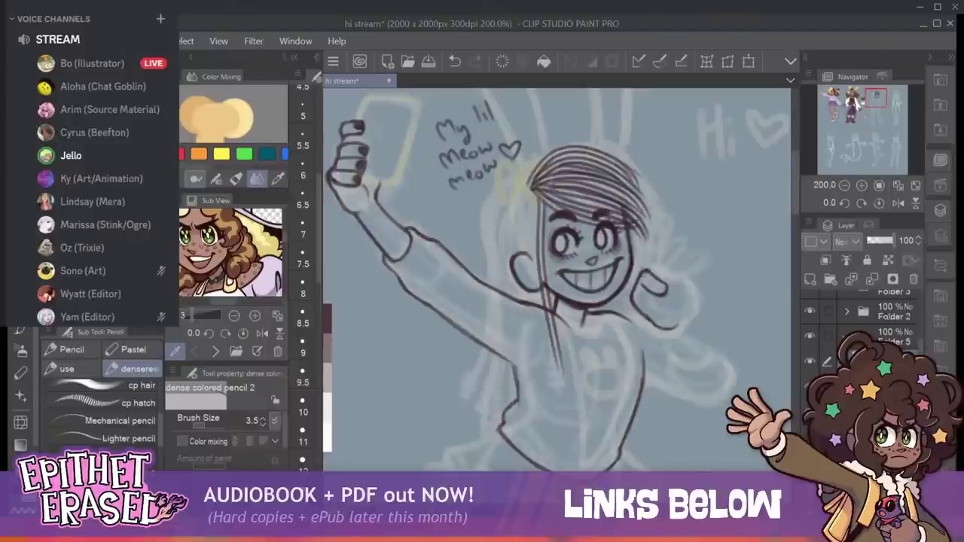
Draw two raised fingers in a peace sign, the folded fingers, and the rest of the palm on the hand beside her face.
mouse_move(653, 277)
left_mouse_down()
mouse_move(679, 239)
mouse_move(691, 242)
left_mouse_up()
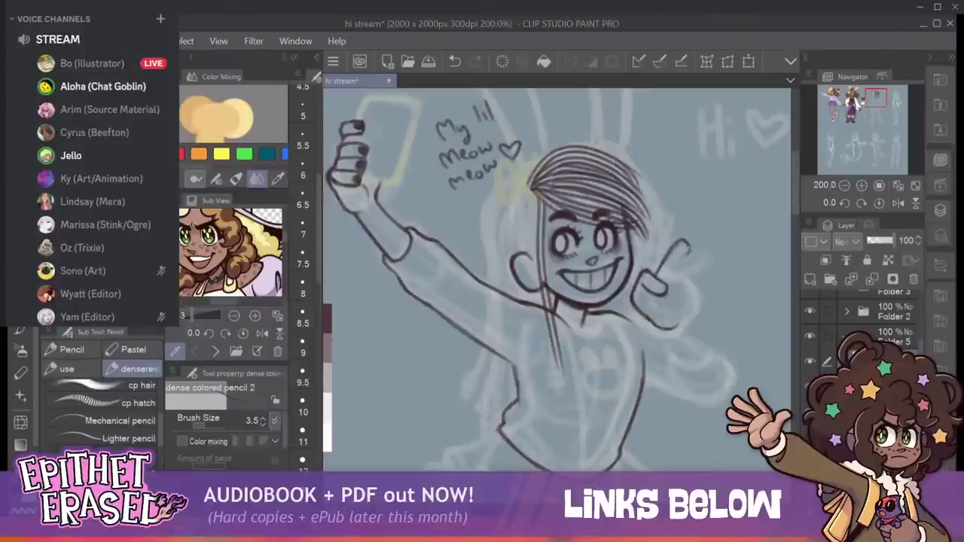
mouse_move(666, 279)
left_mouse_down()
mouse_move(704, 255)
mouse_move(708, 270)
mouse_move(680, 288)
mouse_move(708, 268)
mouse_move(679, 290)
left_mouse_up()
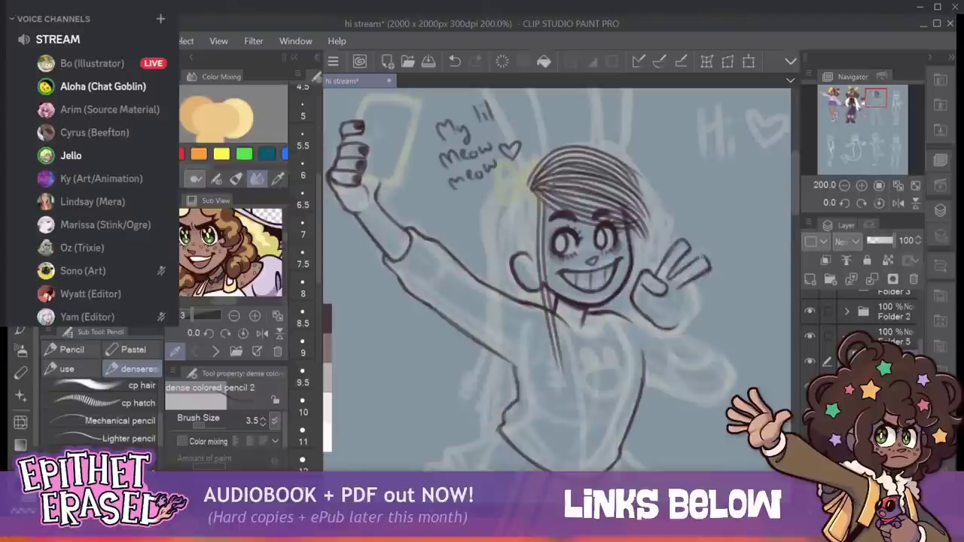
left_click_drag(701, 257, 711, 267)
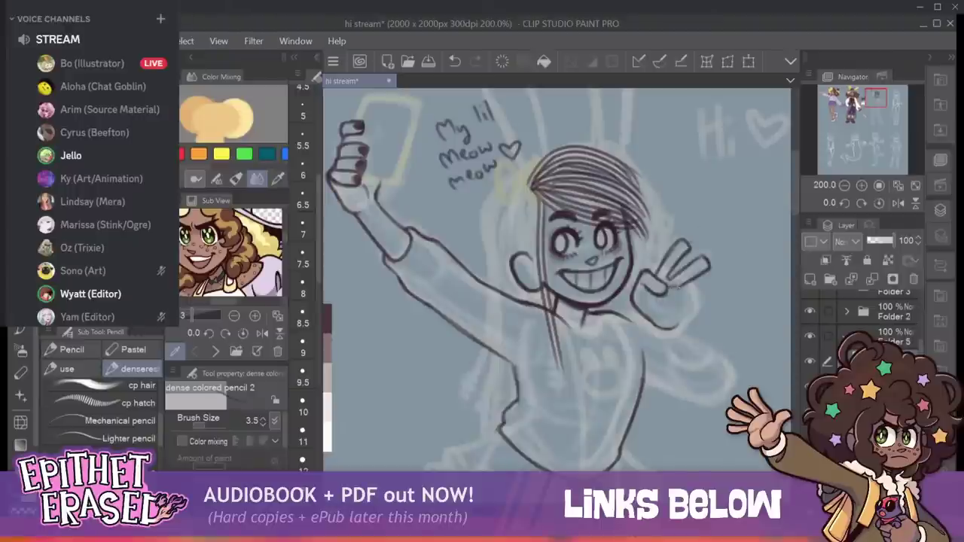
mouse_move(679, 285)
left_mouse_down()
mouse_move(687, 299)
mouse_move(677, 329)
left_mouse_up()
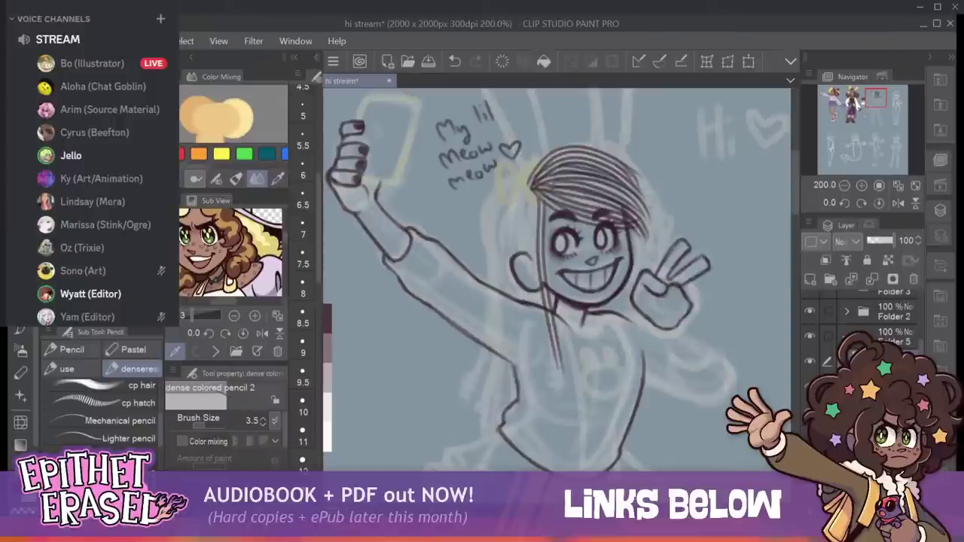
mouse_move(662, 297)
left_mouse_down()
mouse_move(669, 314)
mouse_move(686, 311)
mouse_move(671, 318)
mouse_move(665, 306)
mouse_move(671, 315)
left_mouse_up()
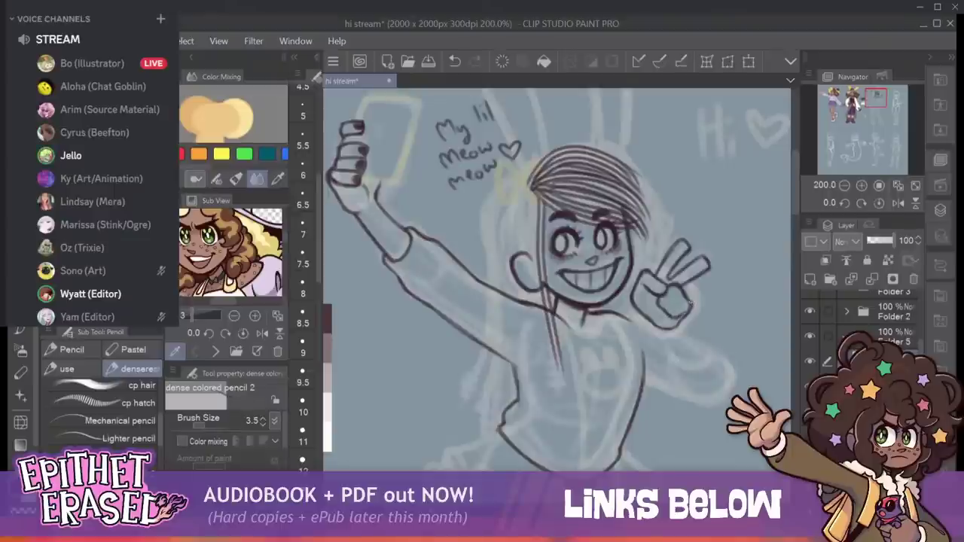
Lasso the outer palm edge of the peace-sign hand, nudge it slightly toward the fingers, and clear the selection.
key("m")
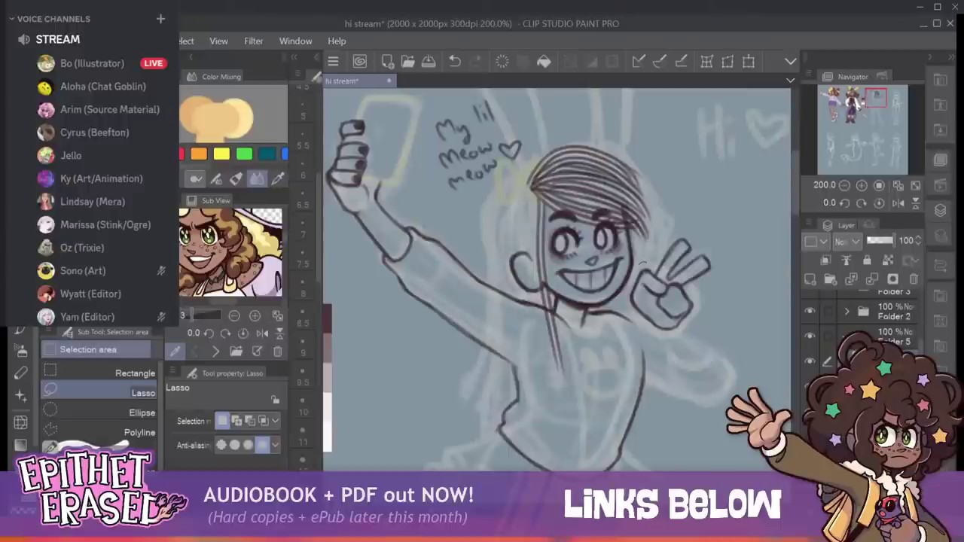
mouse_move(639, 264)
left_mouse_down()
mouse_move(627, 300)
mouse_move(644, 320)
mouse_move(669, 294)
mouse_move(647, 263)
mouse_move(651, 298)
left_mouse_up()
key("k")
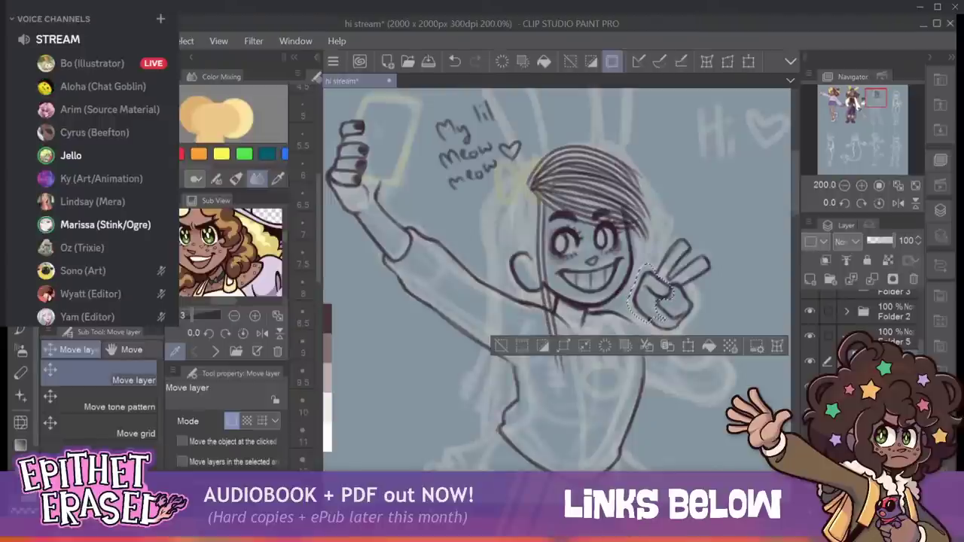
key("m")
key("ctrl+d")
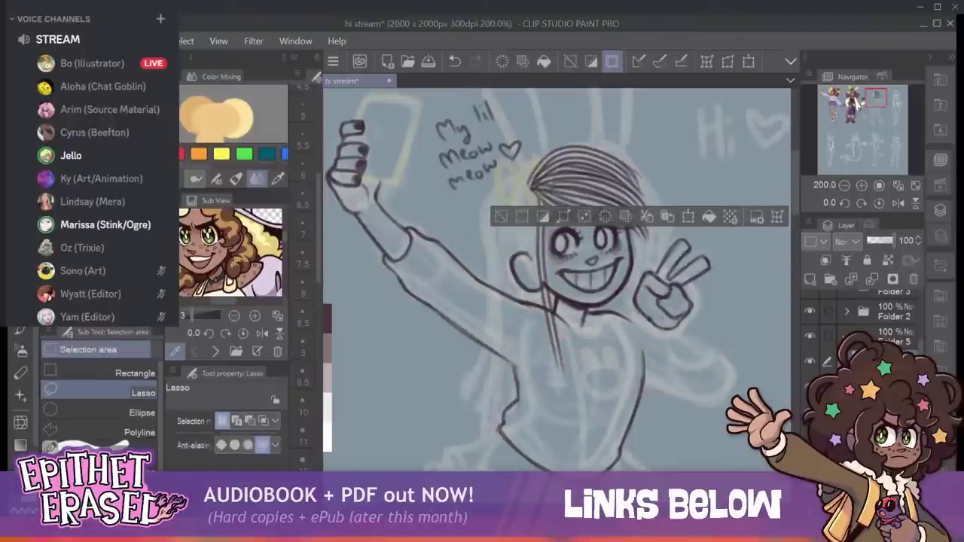
Draw the bent arm below the peace-sign hand, with the forearm, sleeve cuff and rounded elbow.
key("p")
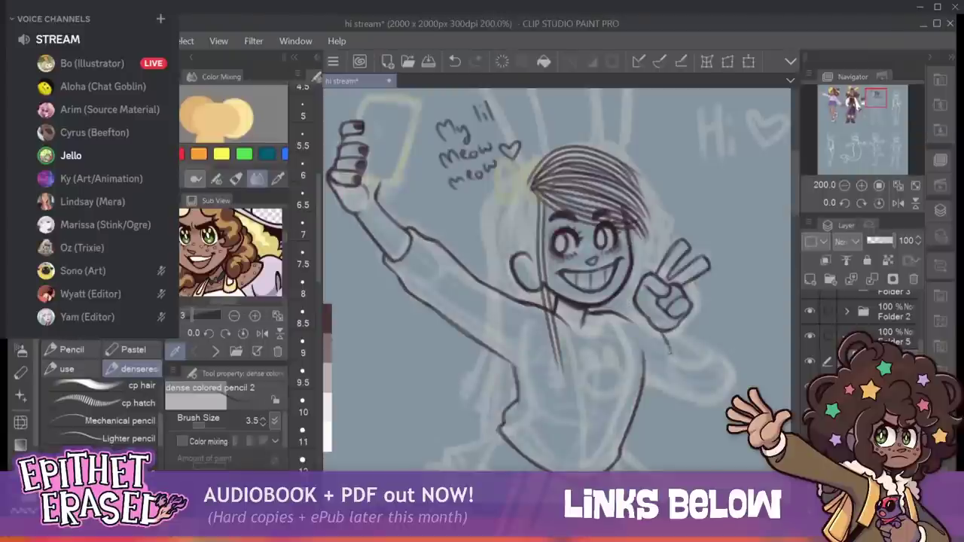
mouse_move(667, 347)
left_mouse_down()
mouse_move(675, 385)
mouse_move(703, 400)
left_mouse_up()
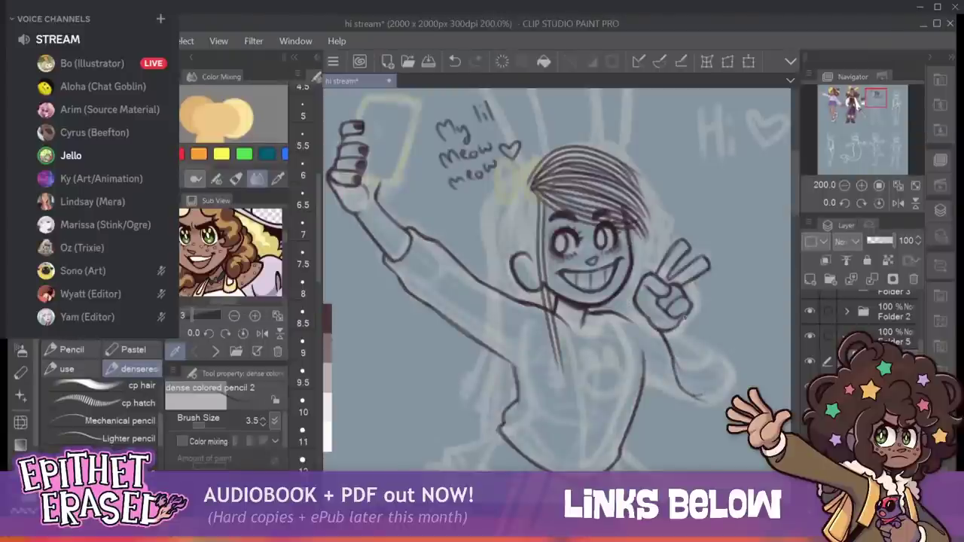
mouse_move(679, 315)
left_mouse_down()
mouse_move(717, 367)
mouse_move(707, 351)
mouse_move(699, 399)
left_mouse_up()
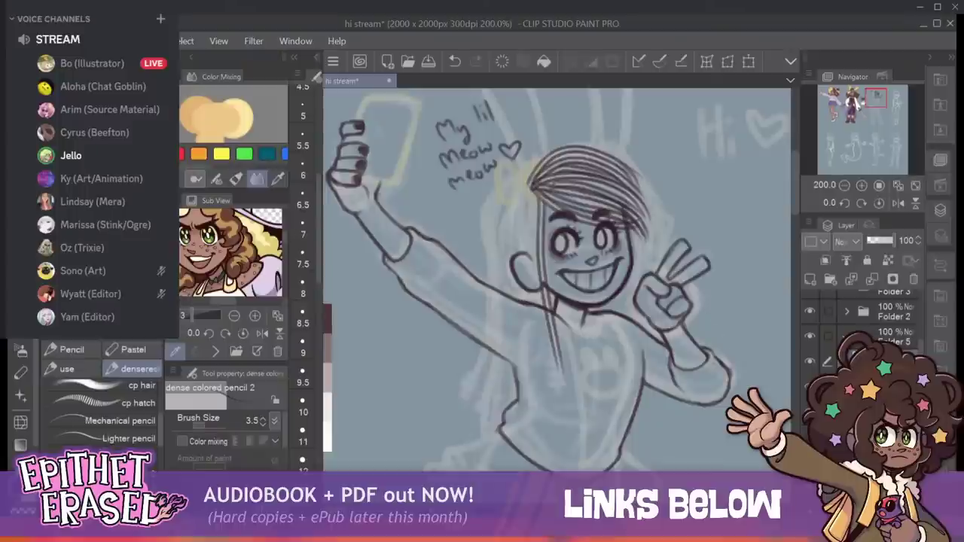
mouse_move(718, 402)
left_mouse_down()
mouse_move(728, 381)
mouse_move(719, 362)
left_mouse_up()
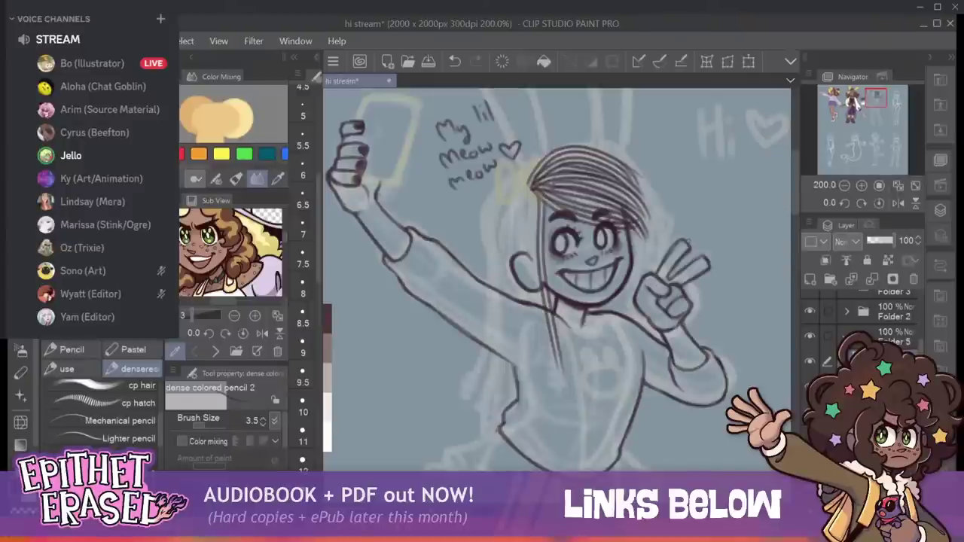
Add wrist creases to both hands and refine the finger and thumb lines of the phone-holding and peace-sign hands.
mouse_move(353, 212)
left_mouse_down()
mouse_move(359, 225)
mouse_move(380, 204)
mouse_move(378, 215)
left_mouse_up()
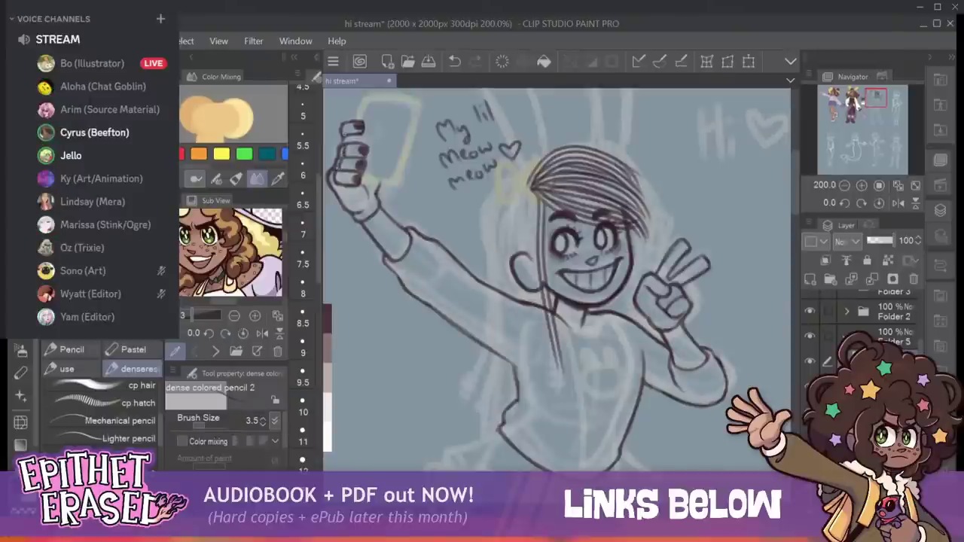
key("ctrl+z")
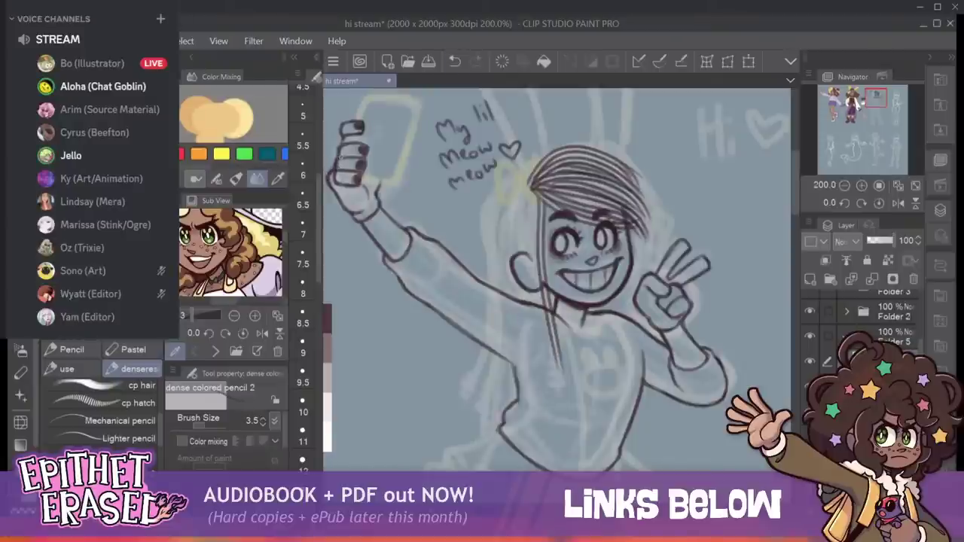
left_click_drag(337, 160, 332, 169)
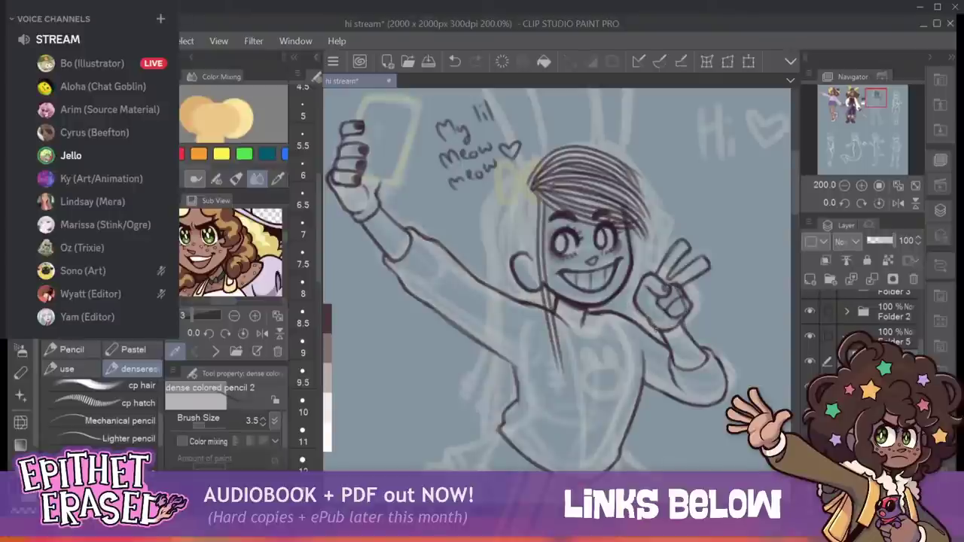
left_click_drag(666, 334, 683, 324)
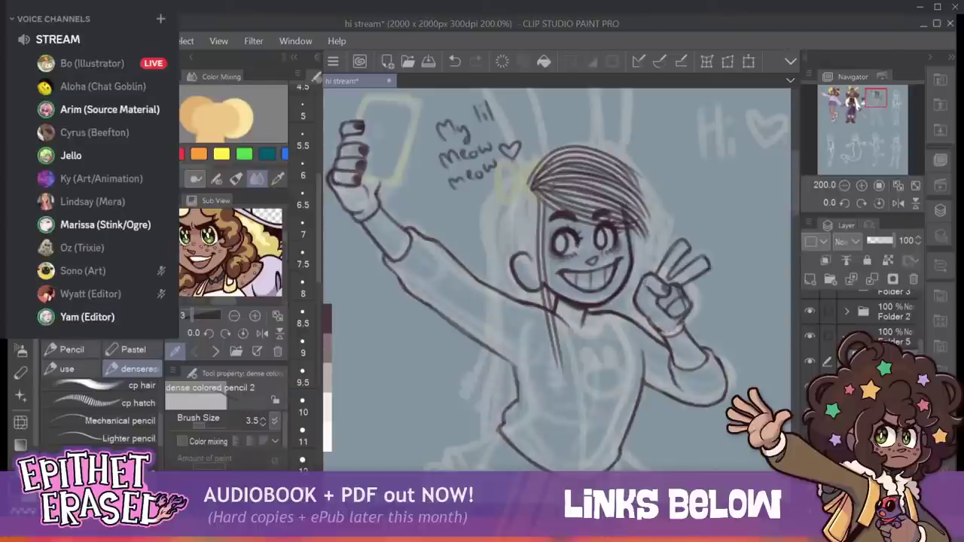
left_click_drag(649, 278, 644, 286)
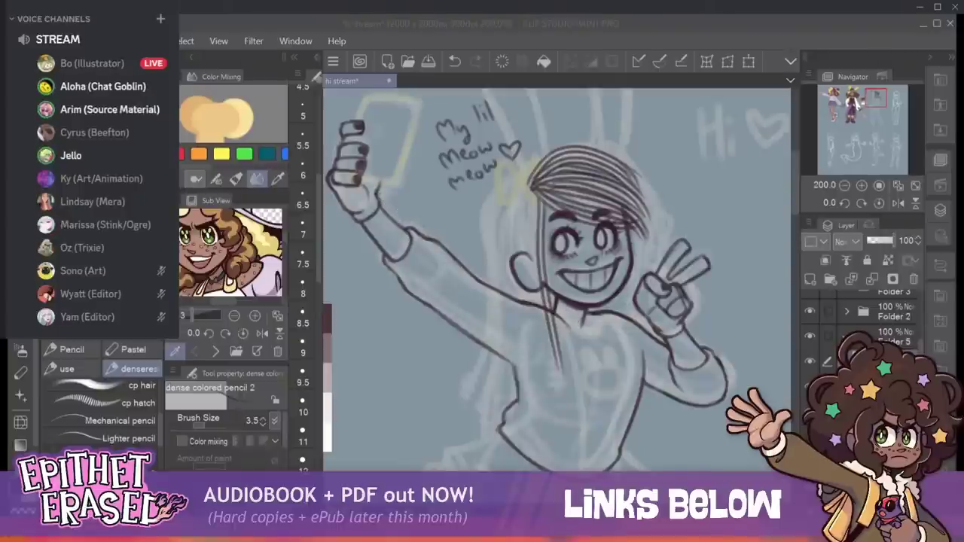
left_click(387, 202)
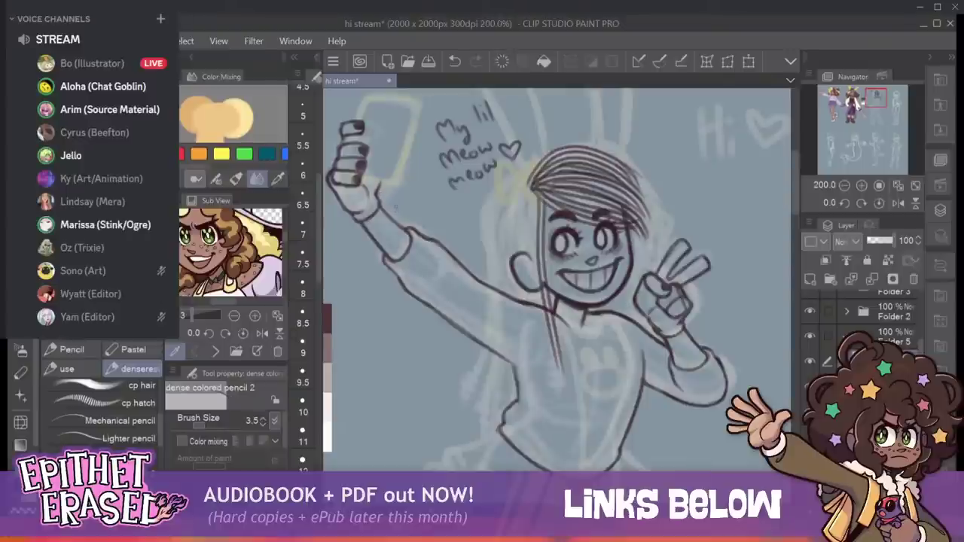
Redraw the underside of the bent arm's sleeve from the torso to the elbow.
mouse_move(558, 301)
left_mouse_down()
mouse_move(542, 210)
mouse_move(538, 252)
mouse_move(579, 269)
mouse_move(590, 258)
left_mouse_up()
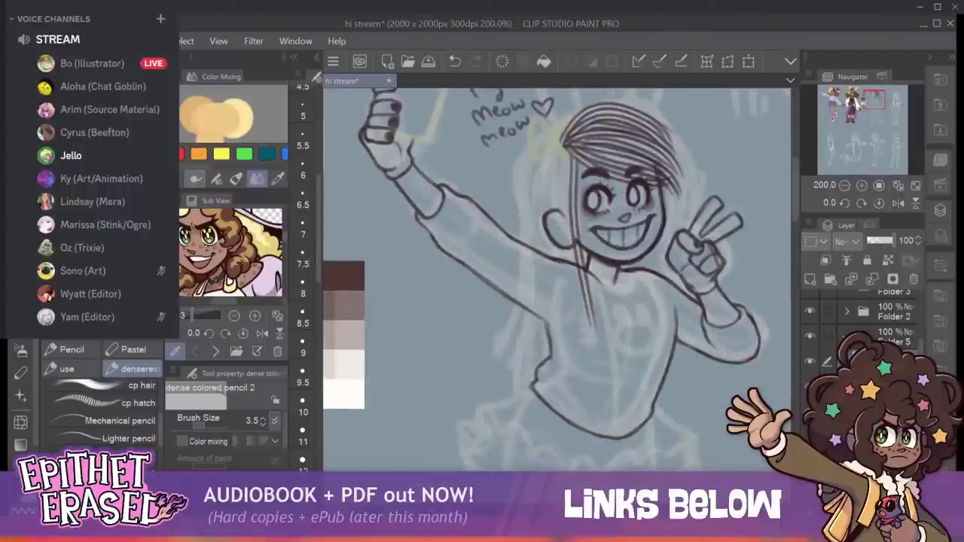
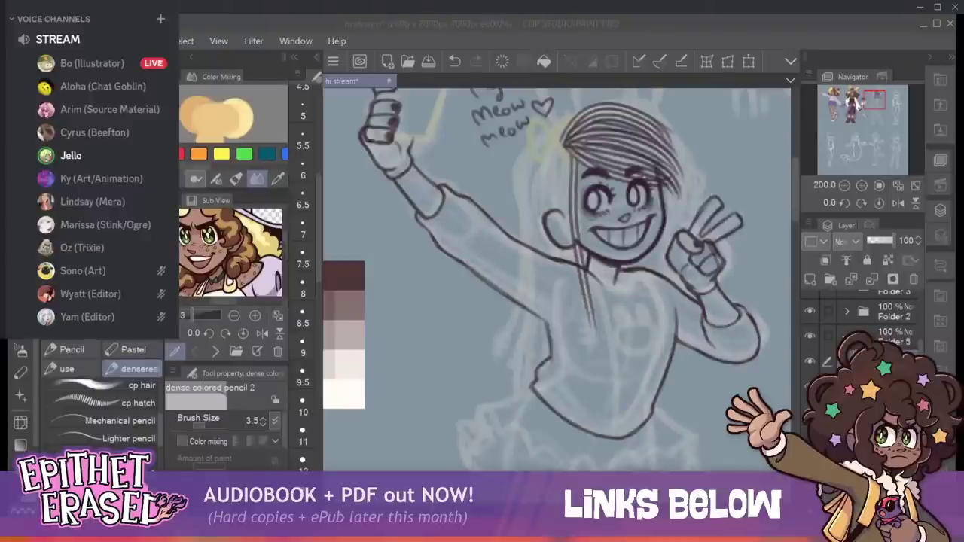
mouse_move(796, 214)
left_mouse_down()
mouse_move(796, 197)
mouse_move(797, 217)
left_mouse_up()
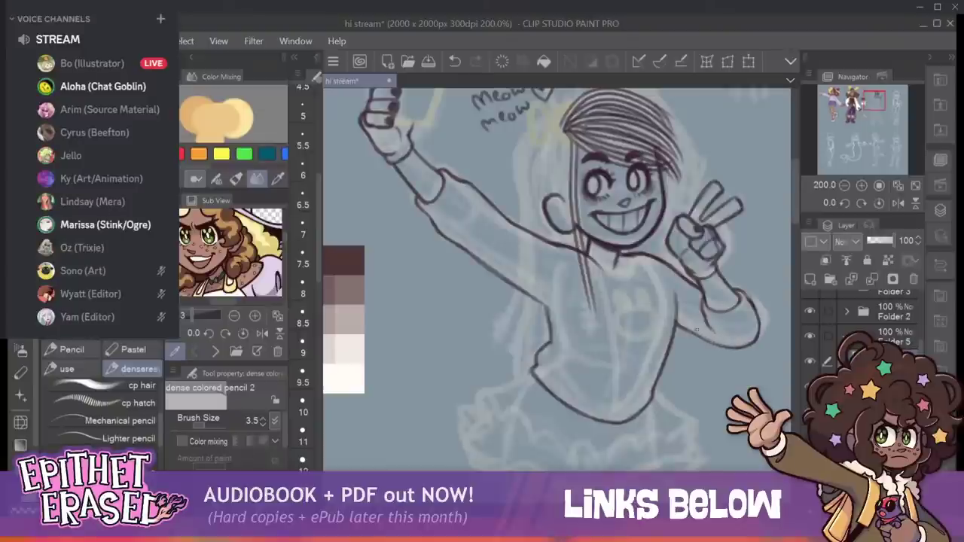
mouse_move(680, 325)
left_mouse_down()
mouse_move(709, 342)
mouse_move(752, 346)
left_mouse_up()
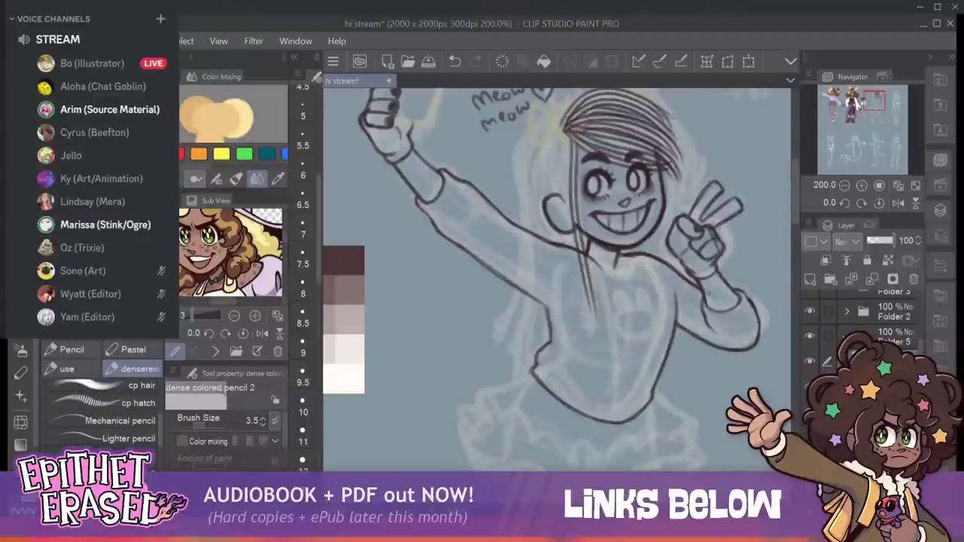
mouse_move(177, 530)
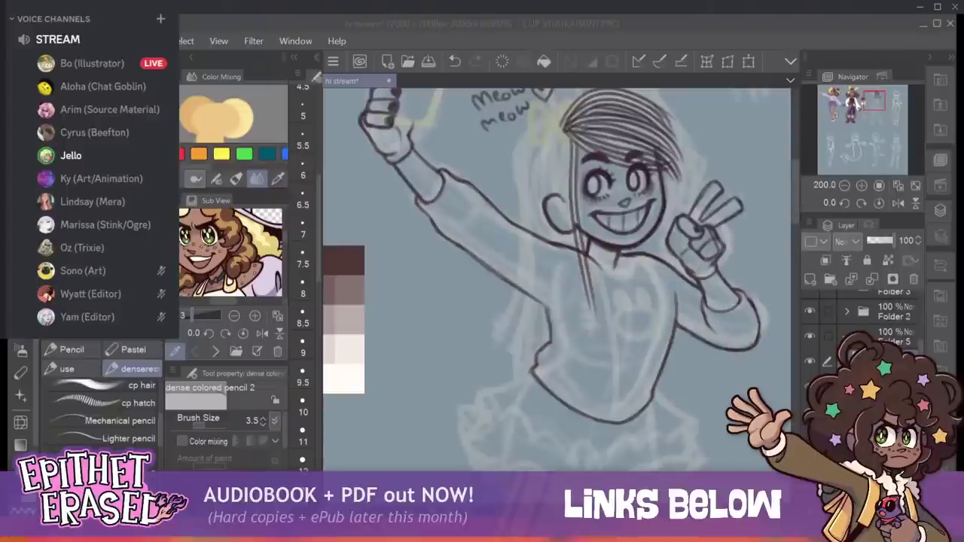
key("alt+Tab")
Erase the "My lil meow meow" lettering with its heart, and the hair line ends that overlap the sketched bow.
mouse_move(572, 188)
left_mouse_down()
mouse_move(474, 481)
mouse_move(573, 156)
mouse_move(550, 29)
mouse_move(475, 113)
mouse_move(569, 188)
mouse_move(544, 306)
mouse_move(552, 263)
left_mouse_up()
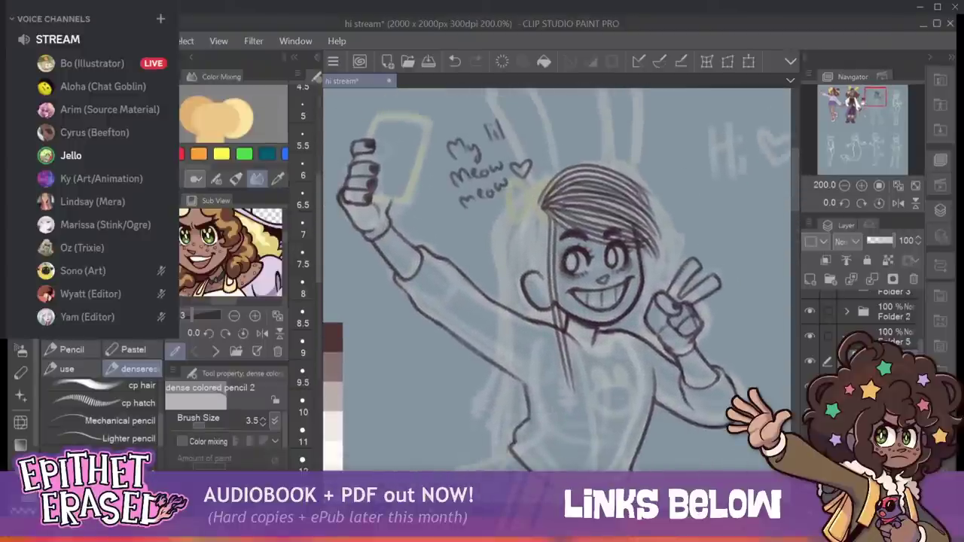
key("e")
mouse_move(495, 115)
left_mouse_down()
mouse_move(469, 189)
mouse_move(475, 202)
mouse_move(512, 102)
mouse_move(501, 138)
left_mouse_up()
left_click_drag(480, 190, 487, 198)
left_click_drag(494, 161, 503, 172)
left_click_drag(487, 190, 494, 197)
mouse_move(518, 160)
left_mouse_down()
mouse_move(510, 185)
mouse_move(532, 166)
left_mouse_up()
mouse_move(476, 120)
left_mouse_down()
mouse_move(458, 175)
mouse_move(450, 119)
left_mouse_up()
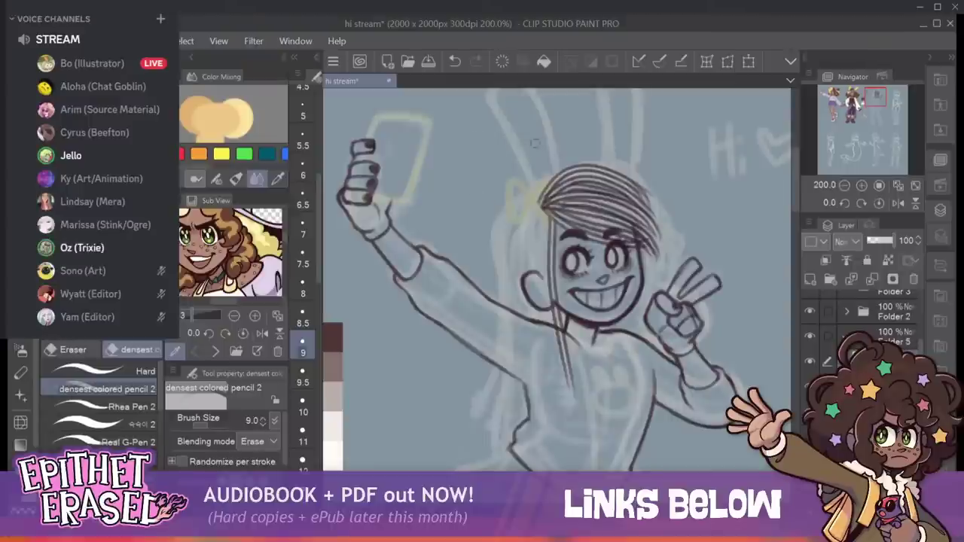
left_click_drag(538, 194, 547, 220)
Outline the hair bow at the side of the head with two loops, a centre knot and fold lines.
key("p")
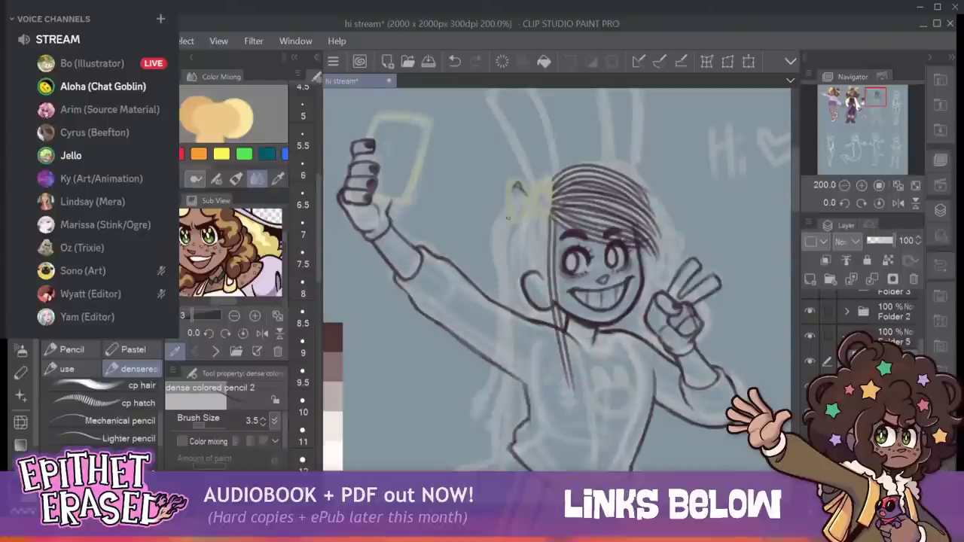
left_click_drag(516, 184, 509, 219)
key("ctrl+z")
mouse_move(518, 183)
left_mouse_down()
mouse_move(525, 198)
mouse_move(513, 221)
mouse_move(529, 190)
left_mouse_up()
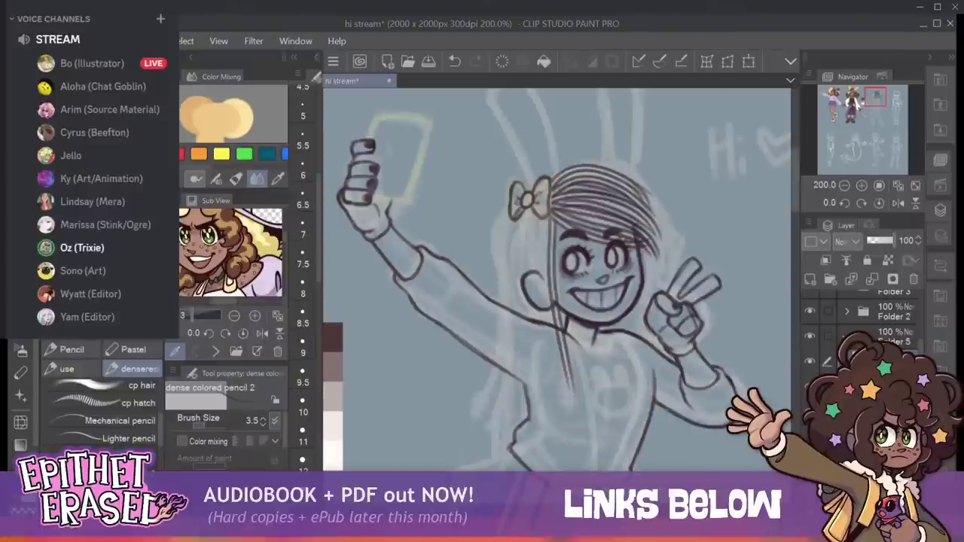
left_click_drag(531, 204, 540, 203)
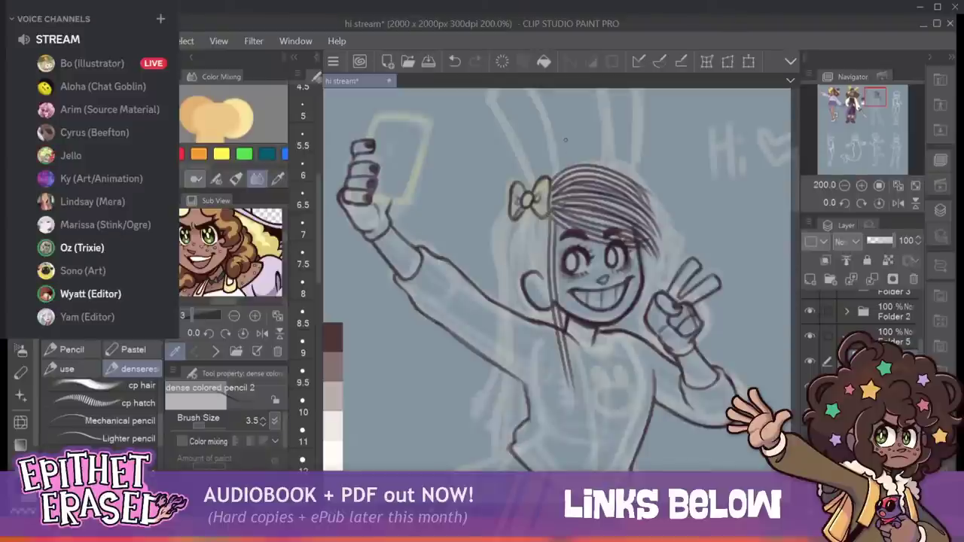
left_click(119, 251)
right_click(120, 250)
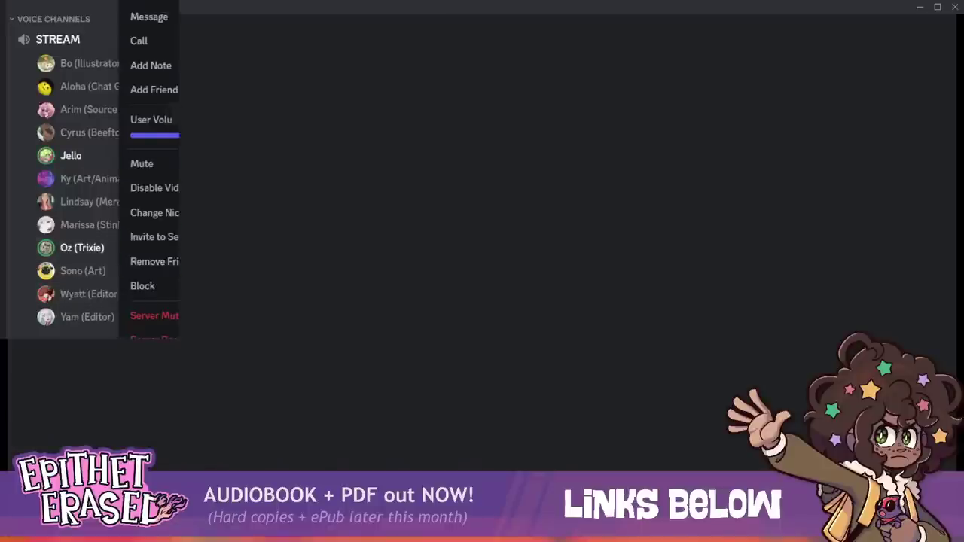
key("Escape")
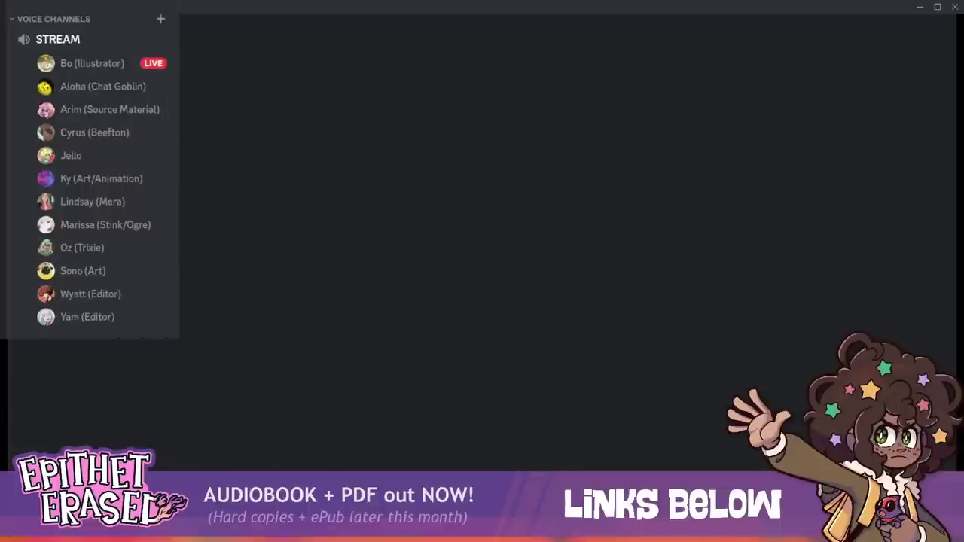
key("alt+Tab")
Write "ARCHIVE" above the girl's head with a star at each end.
left_click_drag(520, 138, 559, 143)
mouse_move(560, 133)
left_mouse_down()
mouse_move(589, 111)
mouse_move(574, 113)
mouse_move(578, 134)
mouse_move(590, 120)
mouse_move(590, 133)
mouse_move(601, 111)
mouse_move(604, 132)
mouse_move(617, 111)
left_mouse_up()
mouse_move(607, 122)
left_mouse_down()
mouse_move(637, 119)
mouse_move(636, 110)
mouse_move(651, 130)
mouse_move(636, 97)
mouse_move(628, 133)
left_mouse_up()
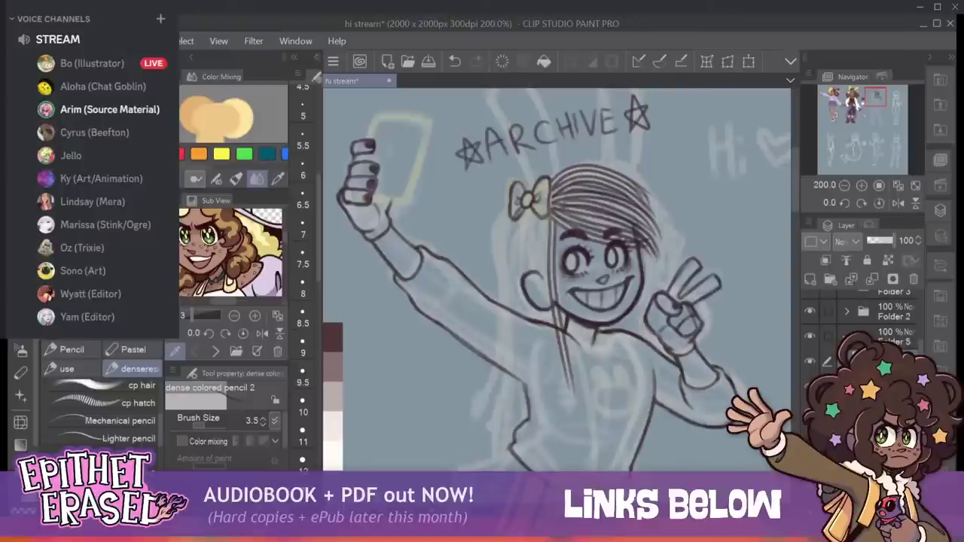
Lasso the "ARCHIVE" lettering with its stars, delete it, and clear the selection.
key("m")
mouse_move(497, 107)
left_mouse_down()
mouse_move(482, 184)
mouse_move(550, 154)
mouse_move(651, 143)
mouse_move(675, 125)
mouse_move(636, 89)
mouse_move(496, 114)
left_mouse_up()
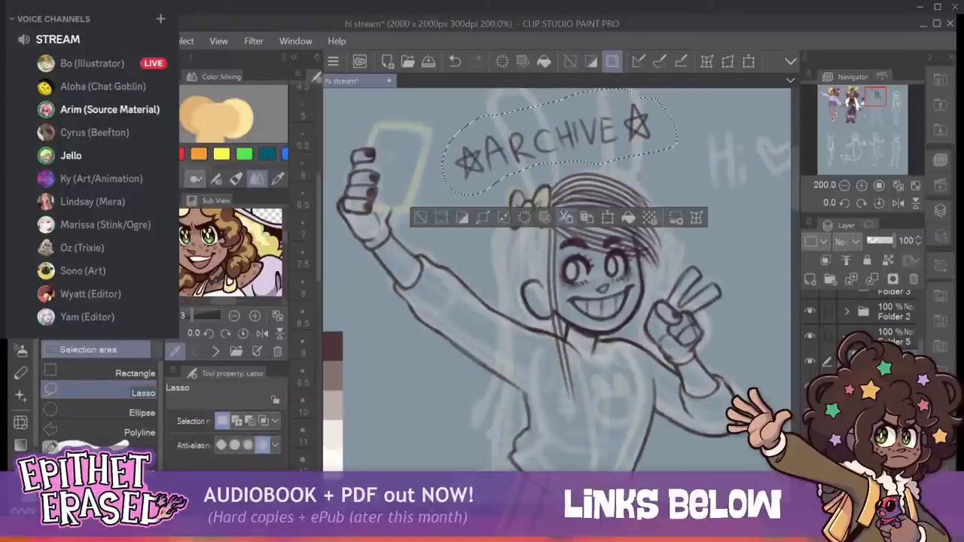
left_click(525, 217)
key("ctrl+d")
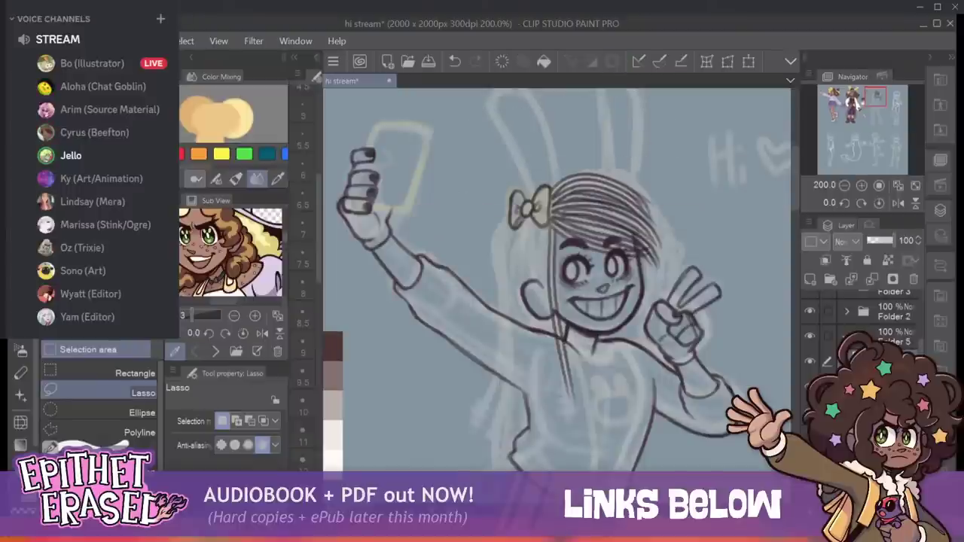
Redraw the thin hair strand hanging beside the face over the shoulder, undoing the earlier strokes on it.
key("p")
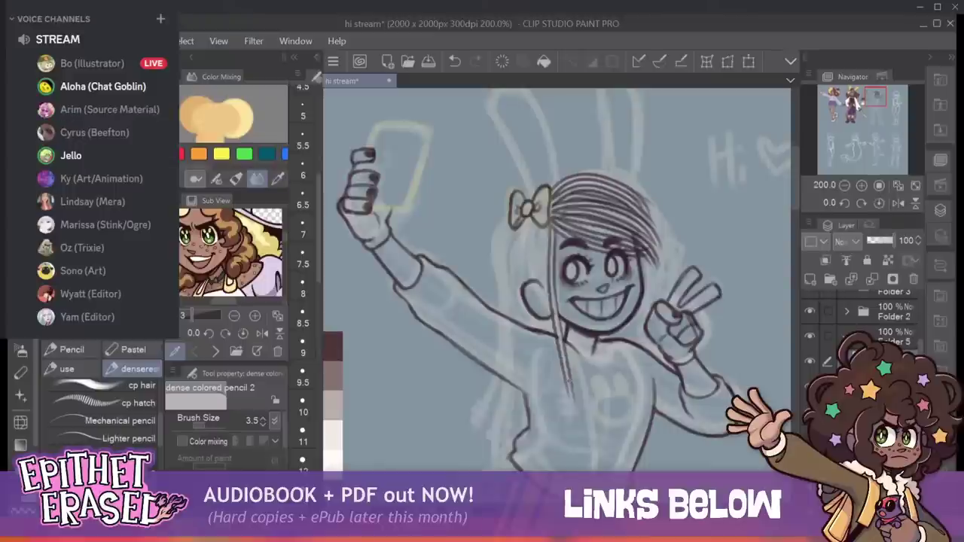
left_click_drag(552, 303, 565, 373)
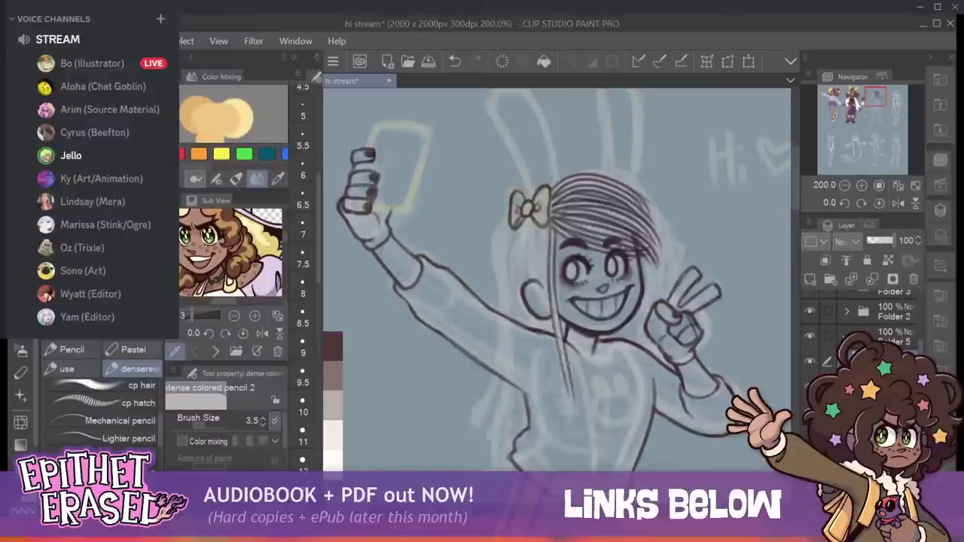
key("ctrl+z")
key("ctrl+z")
left_click_drag(553, 314, 563, 368)
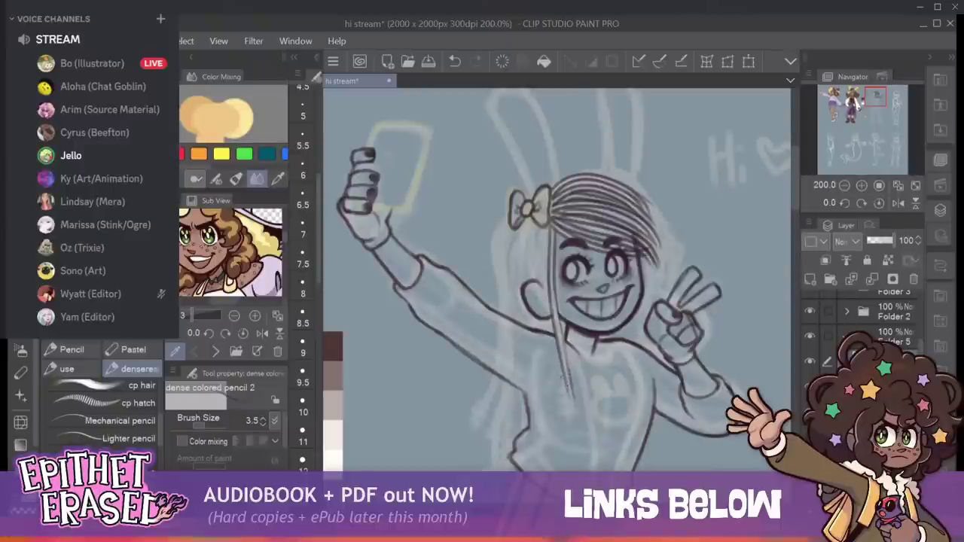
left_click_drag(559, 311, 567, 362)
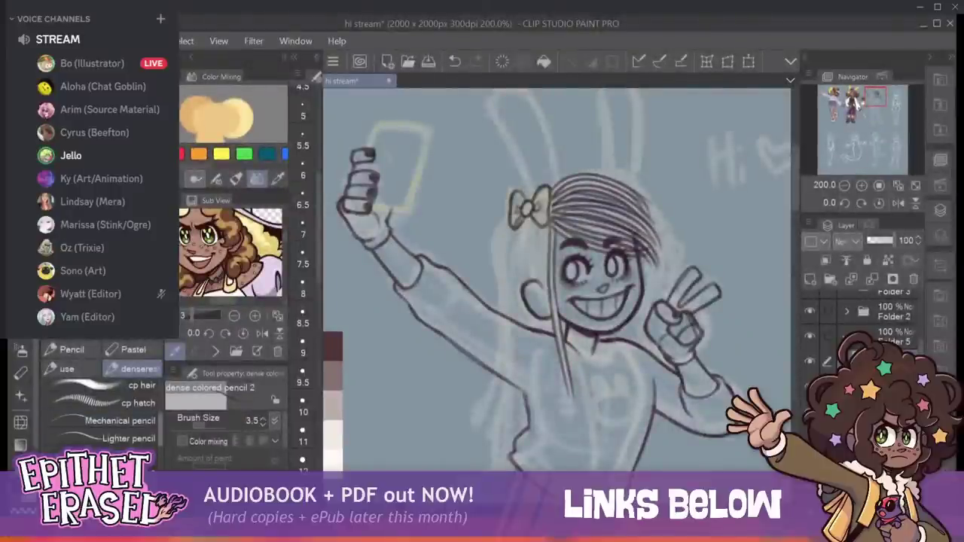
Switch to the dense colored pencil 2 lines brush and draw the hair strands falling from the bow around the ear.
left_click_drag(159, 423, 159, 461)
left_click(105, 454)
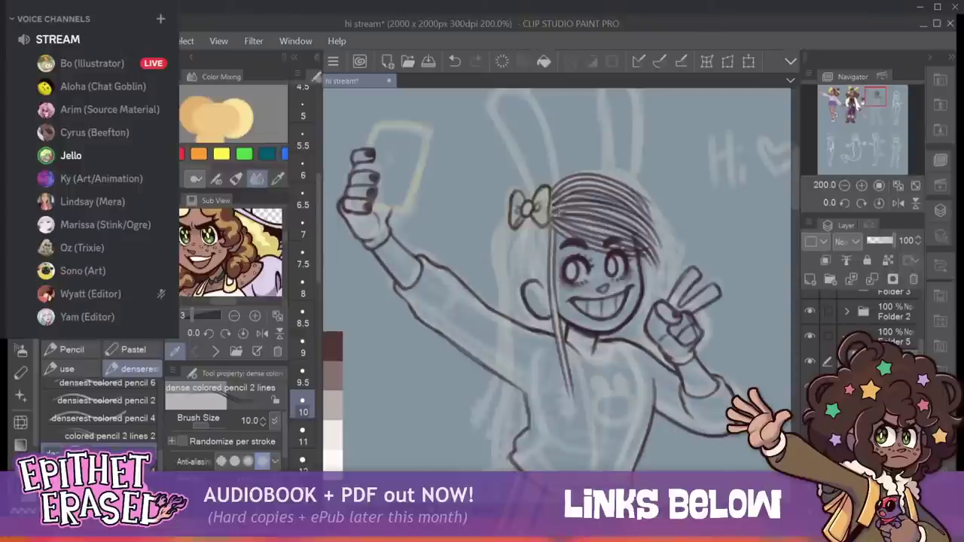
left_click_drag(544, 232, 561, 351)
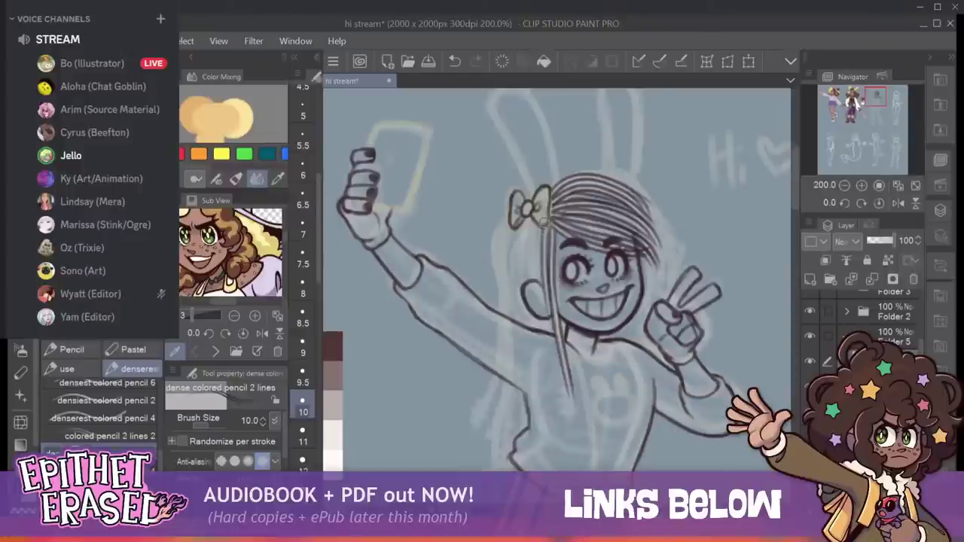
mouse_move(527, 224)
left_mouse_down()
mouse_move(501, 319)
mouse_move(515, 223)
left_mouse_up()
mouse_move(495, 258)
left_mouse_down()
mouse_move(501, 230)
mouse_move(520, 222)
mouse_move(519, 323)
mouse_move(519, 267)
left_mouse_up()
left_click_drag(538, 226, 540, 281)
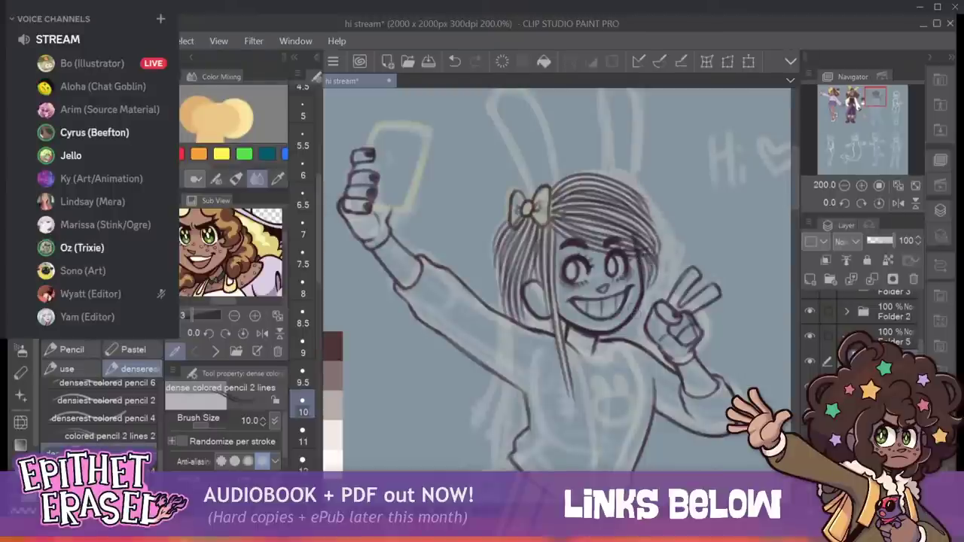
left_click_drag(540, 256, 556, 348)
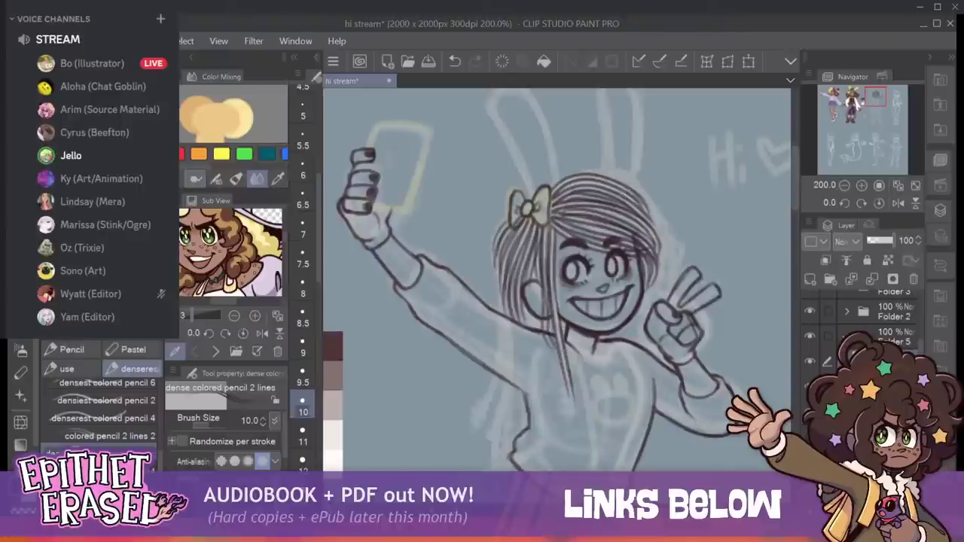
left_click(455, 61)
mouse_move(542, 261)
left_mouse_down()
mouse_move(540, 304)
mouse_move(569, 365)
mouse_move(571, 398)
left_mouse_up()
left_click(455, 61)
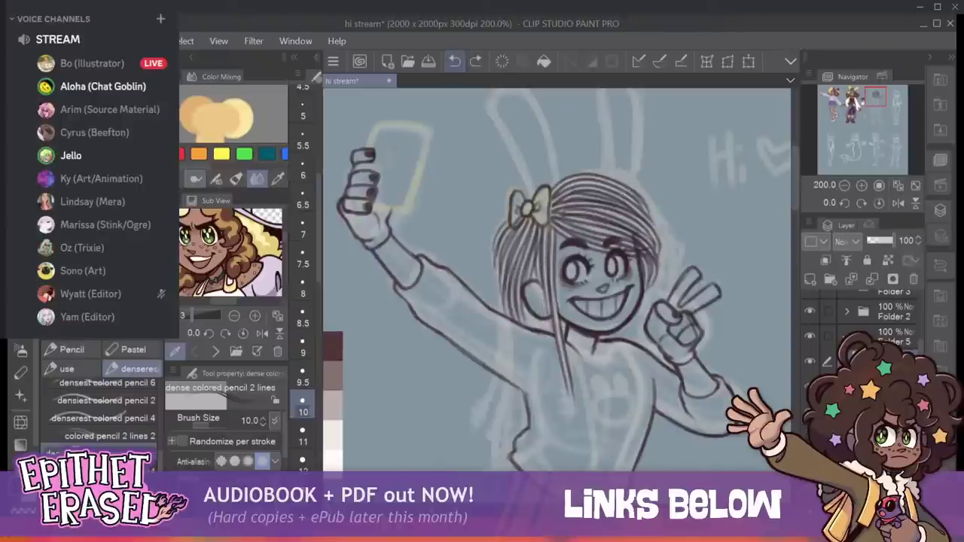
left_click(455, 61)
Line the fringe tip beside the eye and draw long strands falling from the bow over the shoulder, undoing one misplaced stroke.
left_click_drag(650, 251, 642, 285)
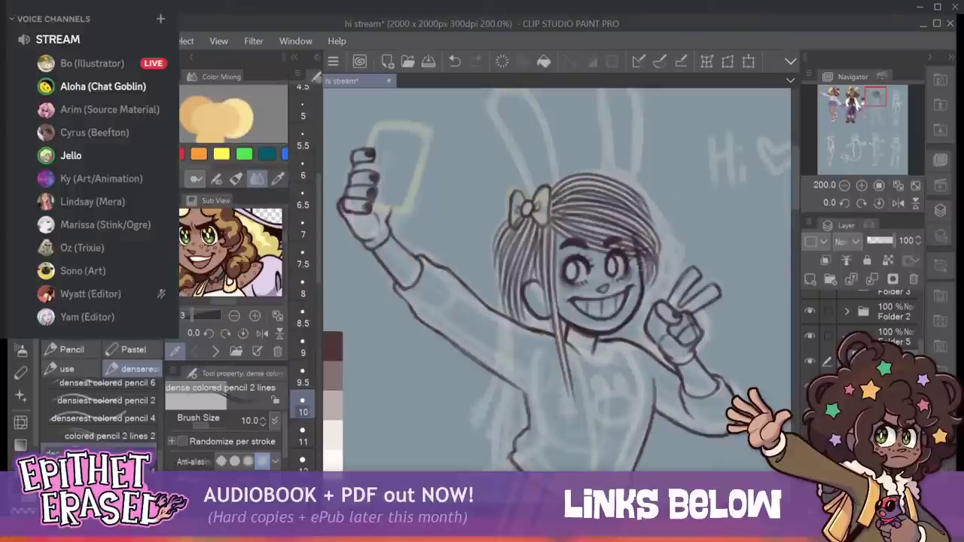
left_click_drag(540, 261, 571, 413)
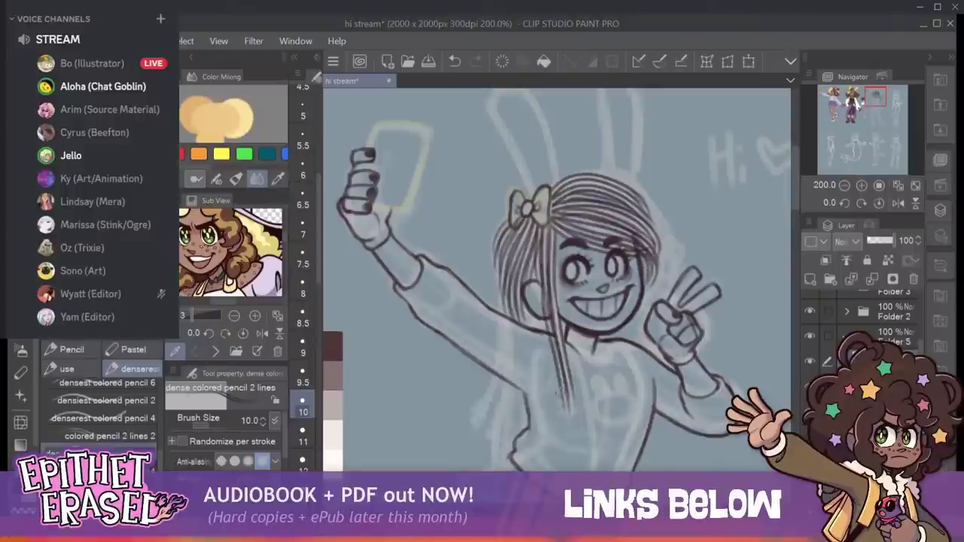
left_click_drag(555, 294, 589, 400)
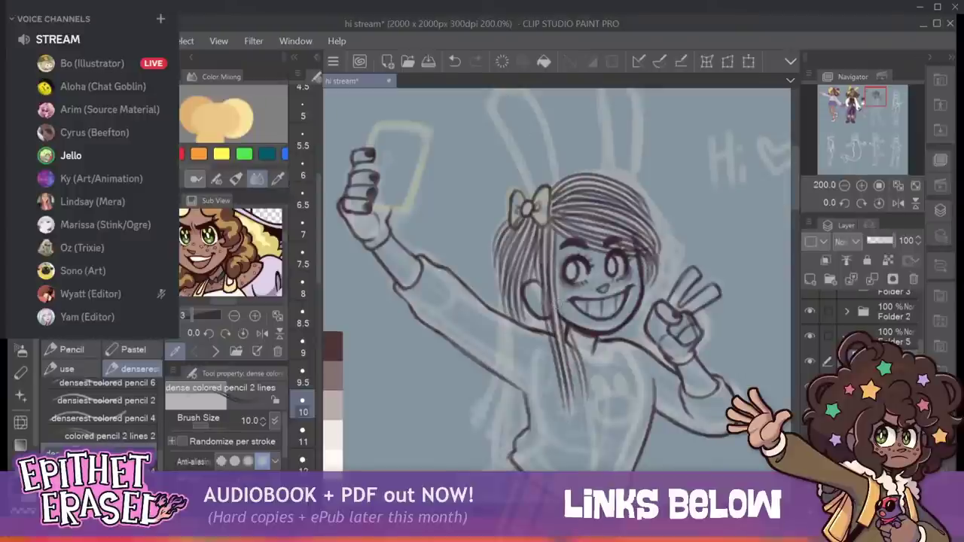
left_click(454, 61)
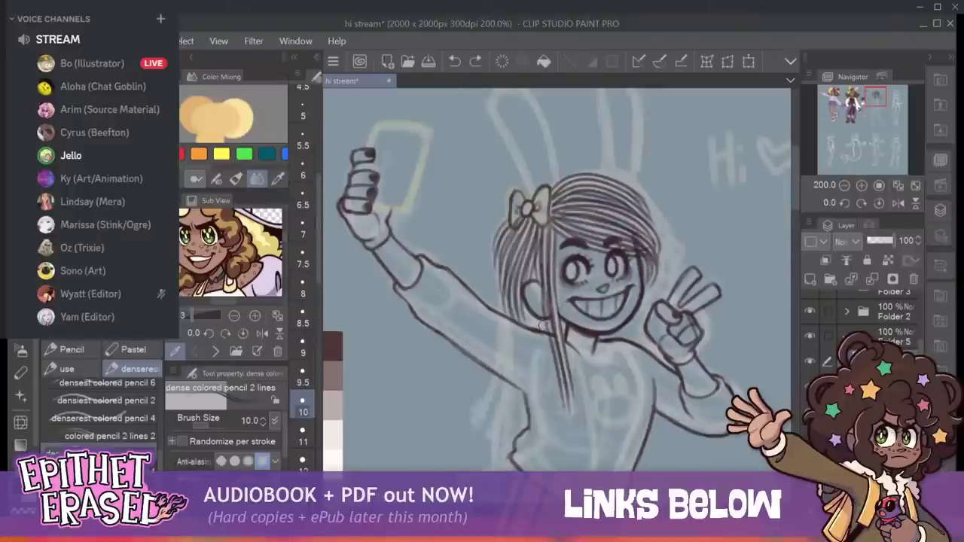
mouse_move(542, 326)
left_mouse_down()
mouse_move(575, 358)
mouse_move(574, 387)
left_mouse_up()
Draw the group of hair strands hanging over the chest on the peace-sign side, replacing the last stroke.
left_click_drag(611, 335, 627, 396)
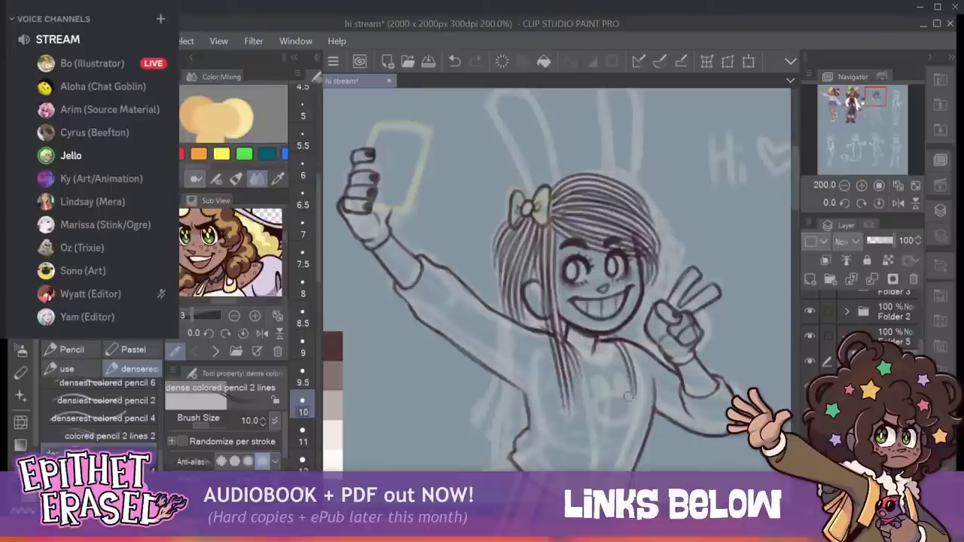
left_click_drag(639, 345, 630, 412)
left_click_drag(634, 332, 630, 413)
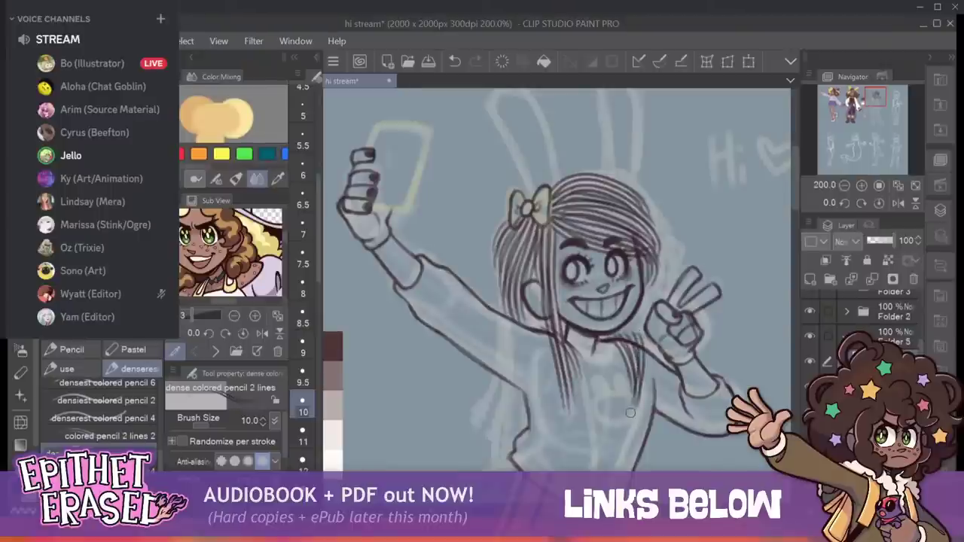
key("ctrl+z")
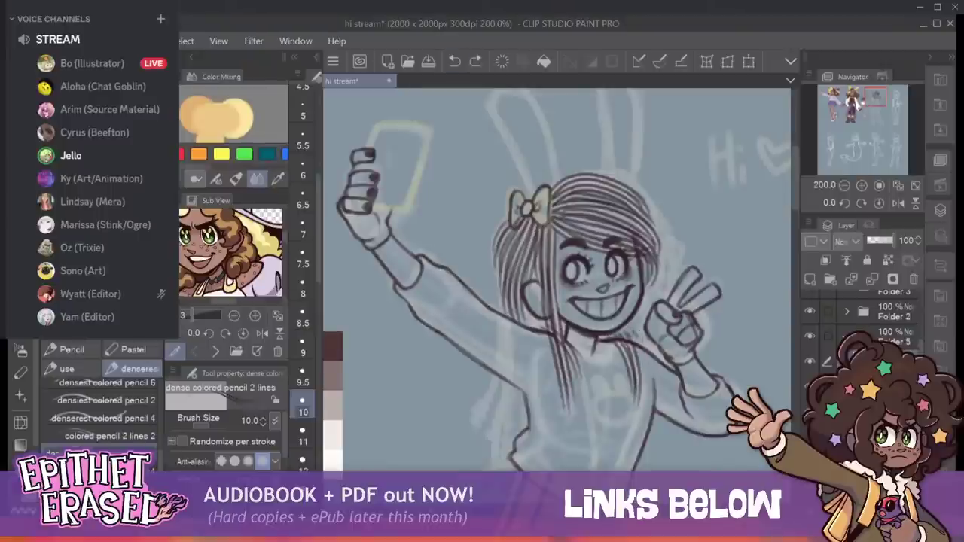
left_click_drag(630, 334, 641, 376)
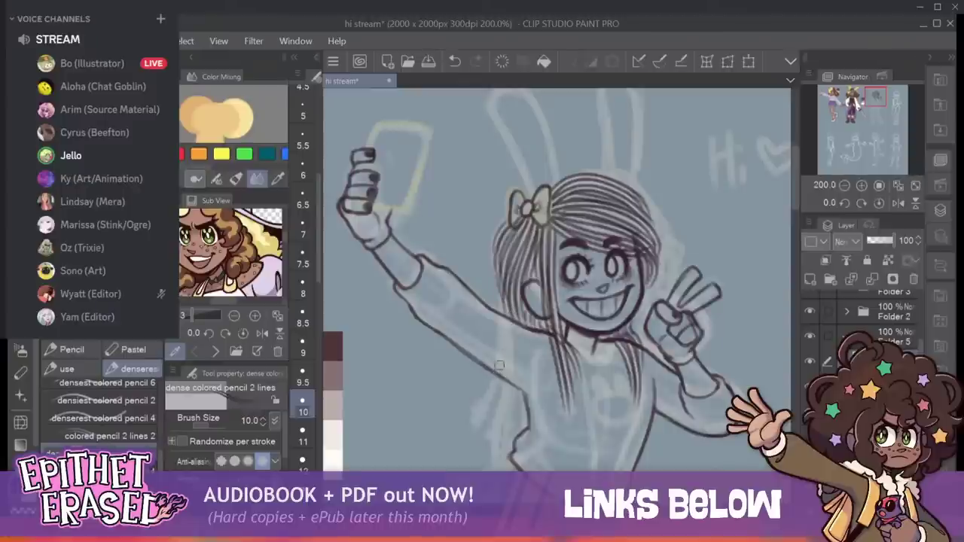
Draw the outermost long hair strand from below the bow across the raised sleeve, undoing the rejected strokes around it.
mouse_move(502, 279)
left_mouse_down()
mouse_move(504, 351)
mouse_move(461, 467)
left_mouse_up()
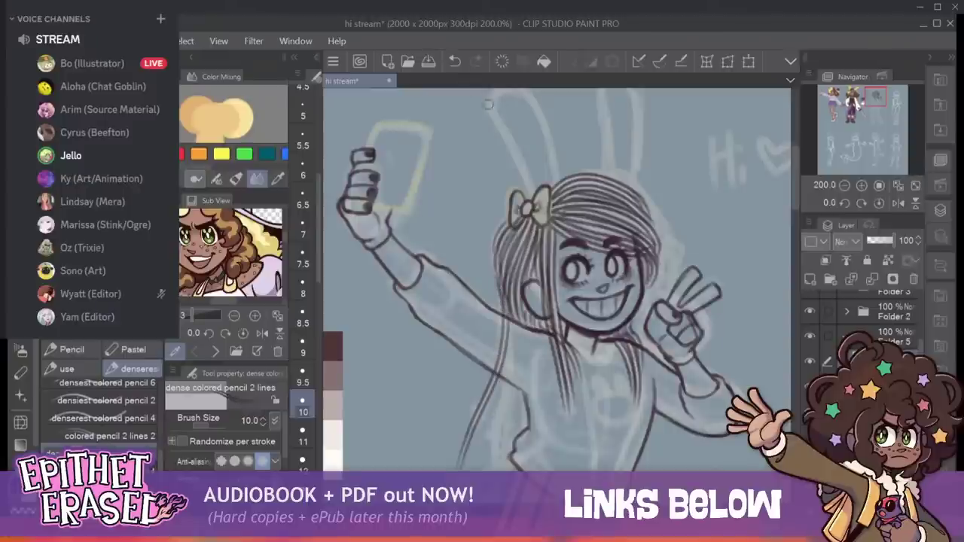
key("ctrl+z")
mouse_move(501, 251)
left_mouse_down()
mouse_move(503, 365)
mouse_move(464, 426)
left_mouse_up()
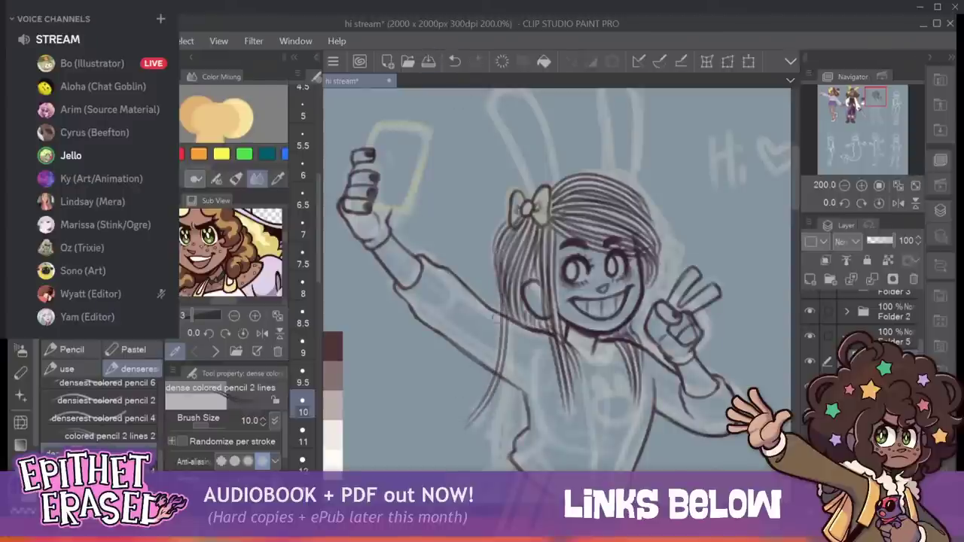
mouse_move(508, 260)
left_mouse_down()
mouse_move(487, 427)
mouse_move(498, 459)
left_mouse_up()
left_click_drag(512, 324, 504, 463)
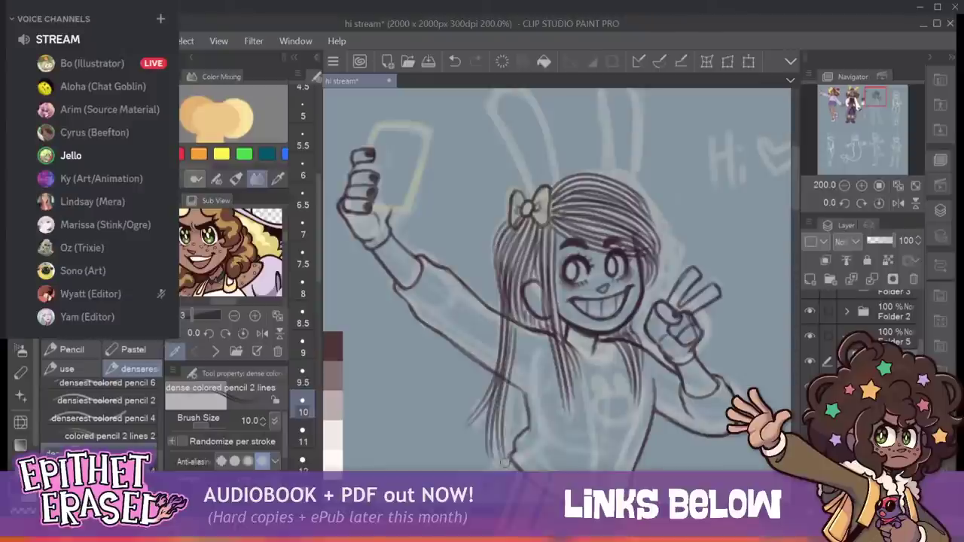
key("ctrl+z")
key("ctrl+z")
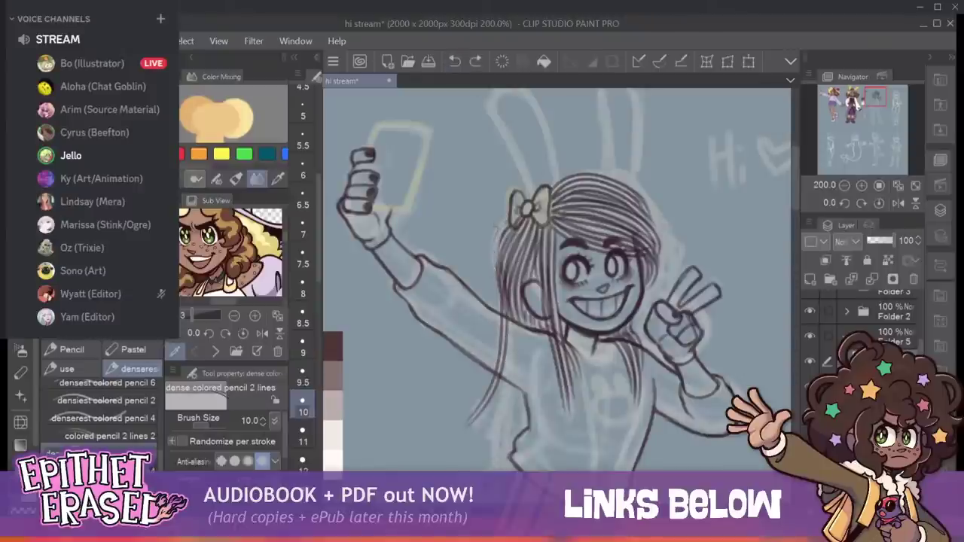
Trim the outer edge of the hair below the bow using the transparent color.
left_click_drag(502, 226, 508, 315)
mouse_move(507, 266)
left_mouse_down()
mouse_move(513, 309)
mouse_move(503, 248)
left_mouse_up()
key("c")
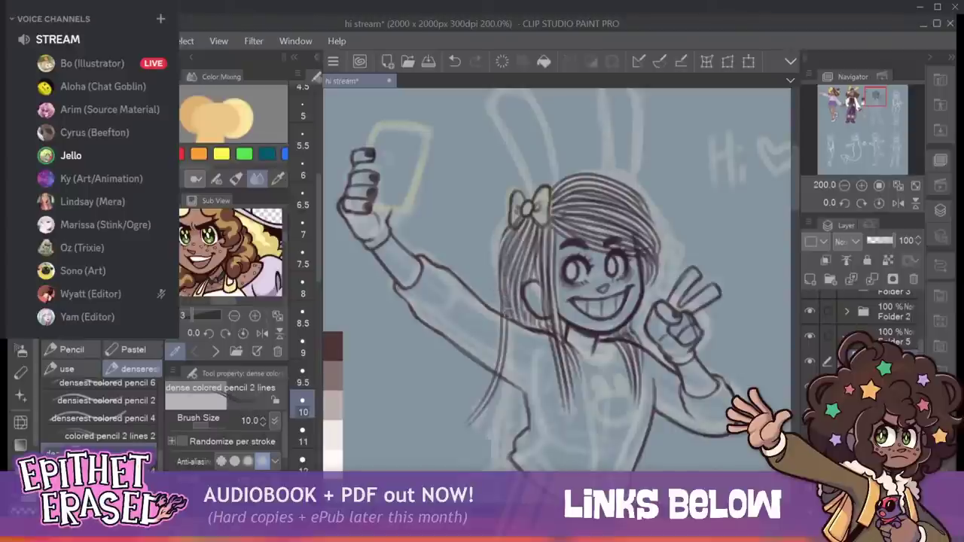
Draw long hair strands from beside the ear across the raised sleeve and down along the torso to the waist.
left_click_drag(508, 312, 518, 249)
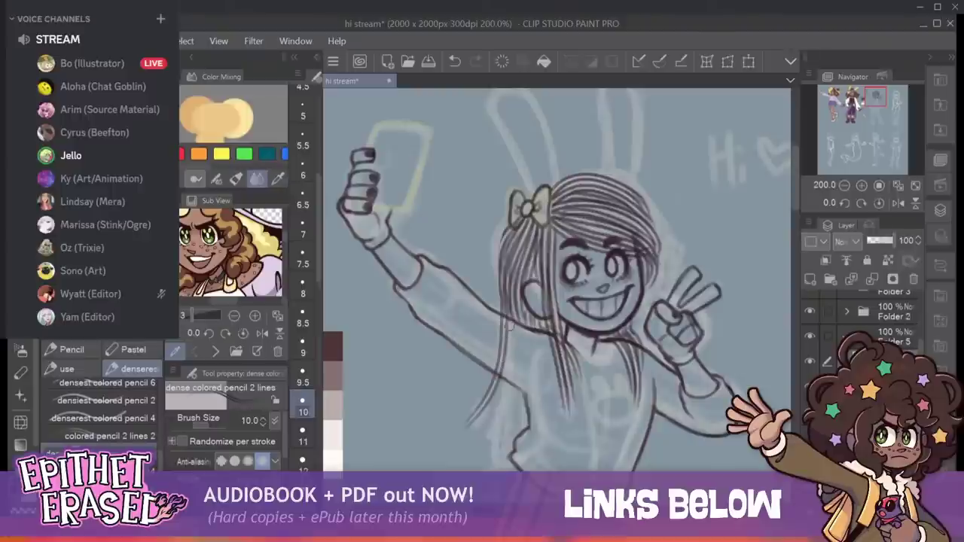
mouse_move(510, 325)
left_mouse_down()
mouse_move(494, 461)
mouse_move(504, 416)
mouse_move(501, 447)
mouse_move(507, 423)
left_mouse_up()
left_click_drag(522, 369, 506, 436)
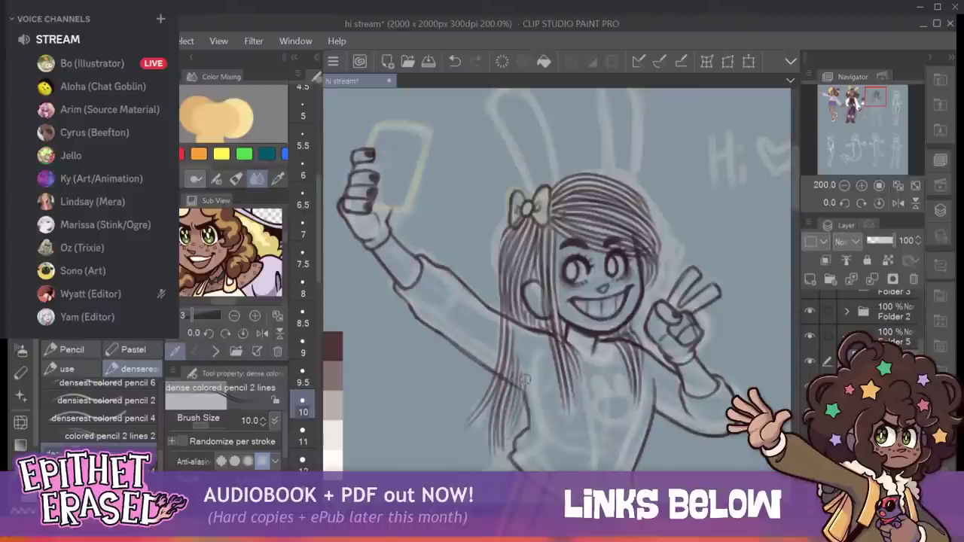
left_click_drag(525, 379, 521, 447)
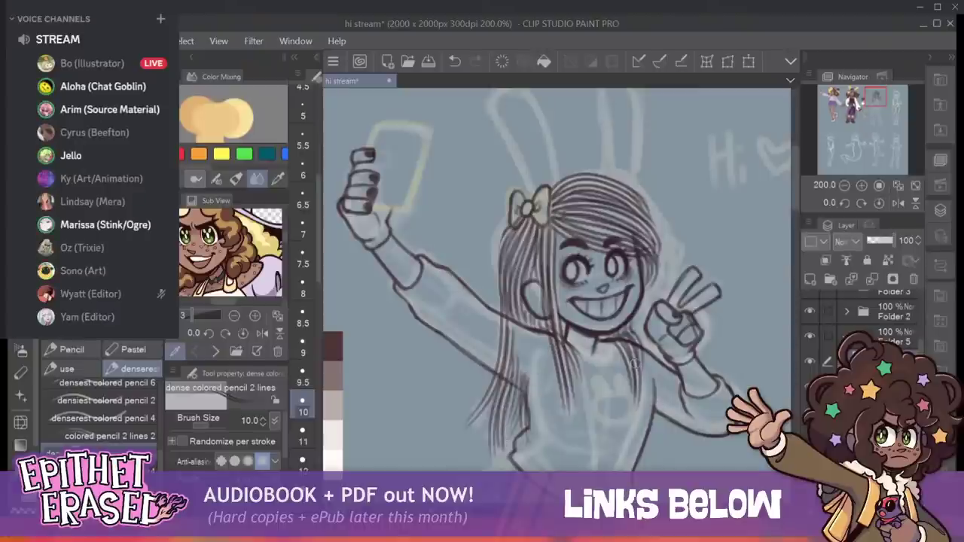
Redraw the outer curve of the hair below the bow and add strokes to the strand tips under the raised arm.
left_click_drag(509, 227, 488, 306)
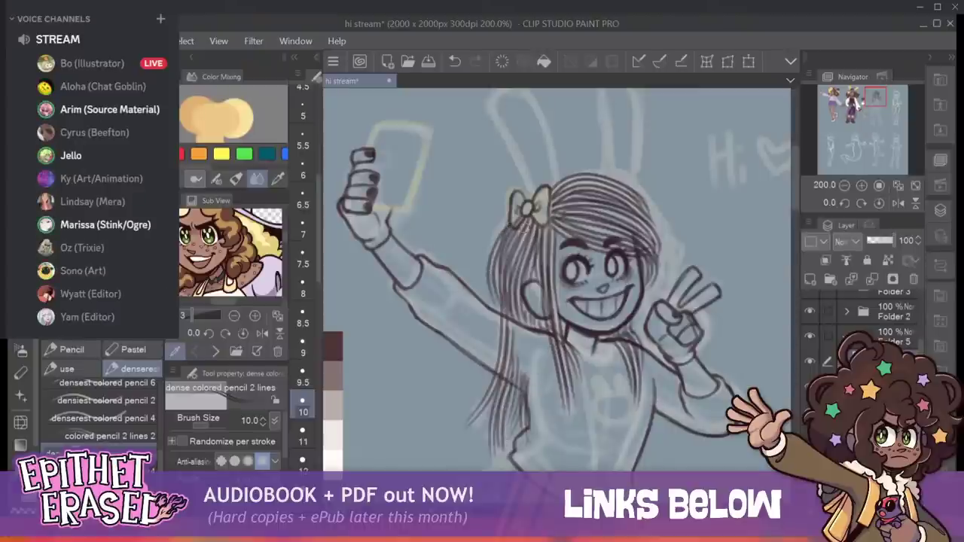
key("ctrl+z")
left_click_drag(516, 223, 495, 295)
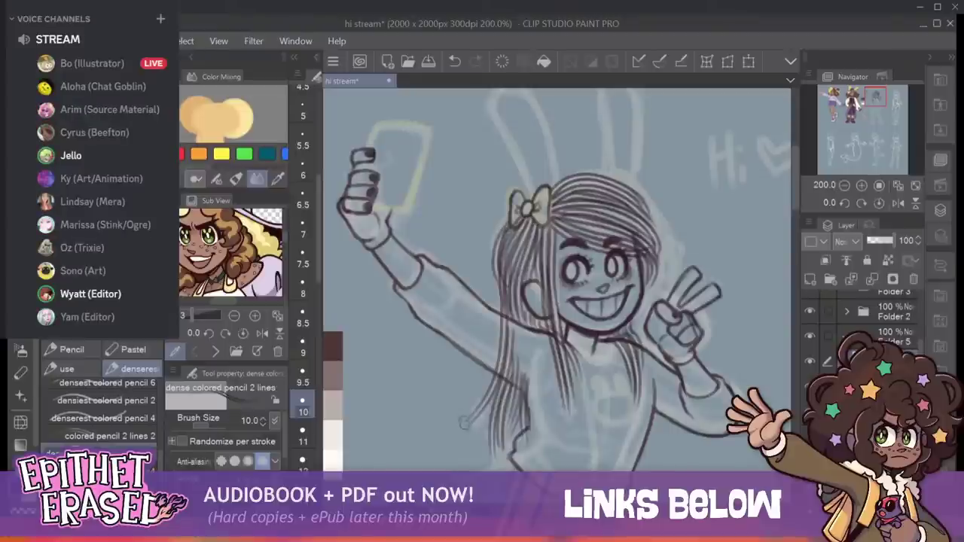
left_click_drag(464, 425, 482, 407)
left_click(454, 61)
left_click(455, 61)
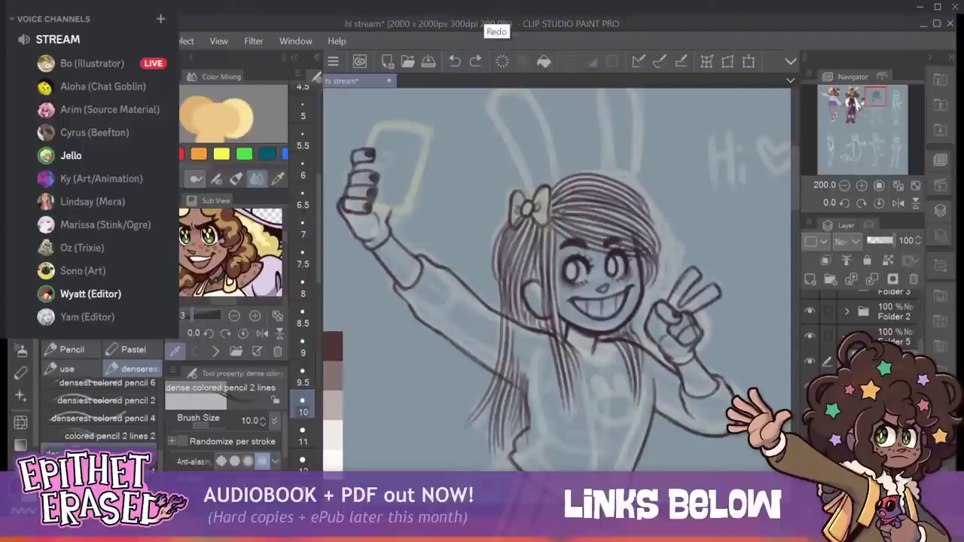
Draw the tips of the hair strands showing below the peace-sign arm beside the torso.
left_click_drag(875, 100, 878, 102)
left_click_drag(586, 292, 611, 345)
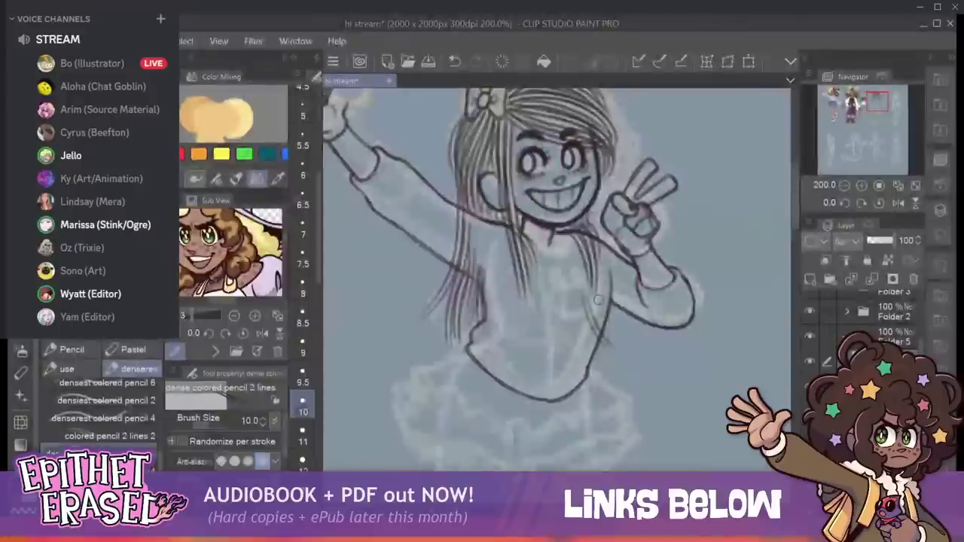
left_click_drag(602, 306, 616, 338)
left_click_drag(600, 290, 619, 349)
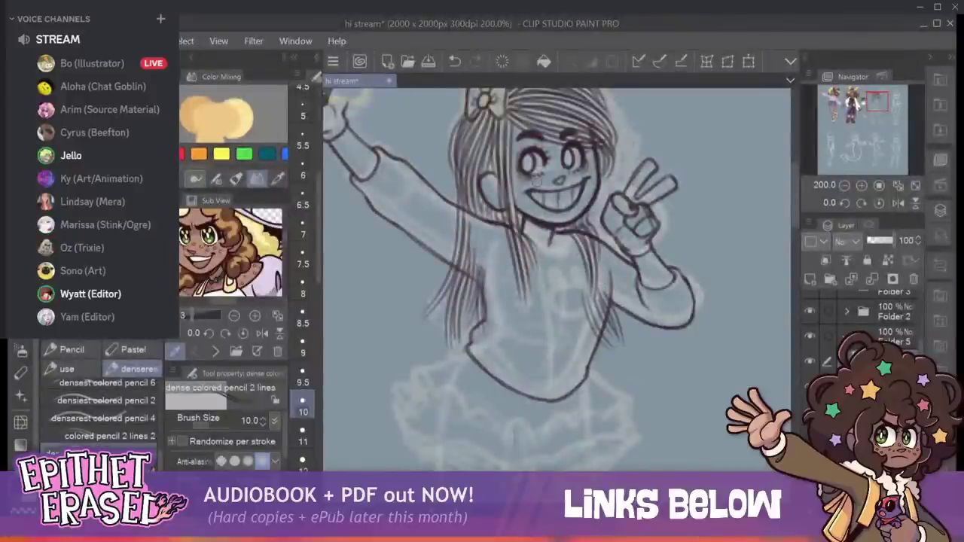
left_click(106, 385)
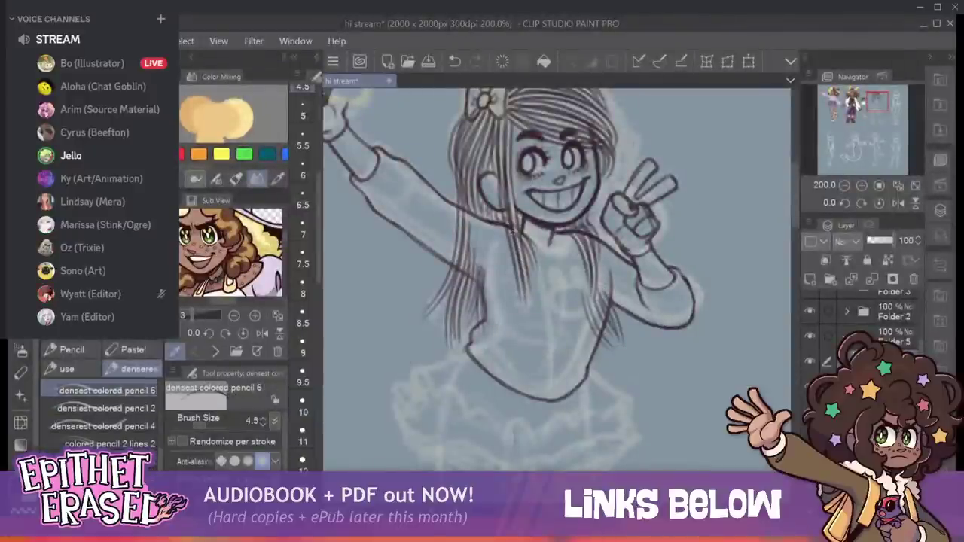
left_click_drag(511, 212, 523, 266)
left_click(455, 61)
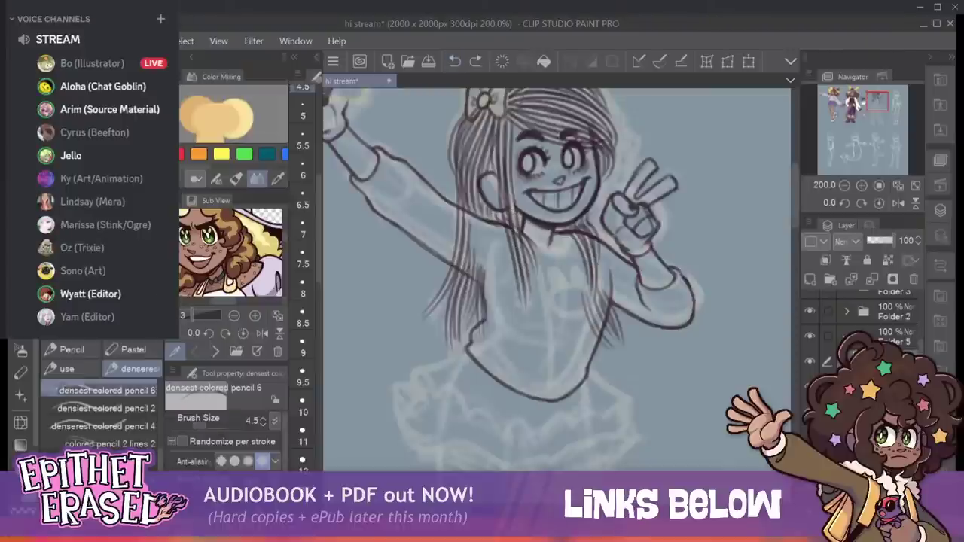
Switch to the dense colored pencil 2 brush, touch up the hair strand beside the neck, and set the brush size to 4.0.
left_click_drag(161, 458, 160, 441)
left_click(110, 438)
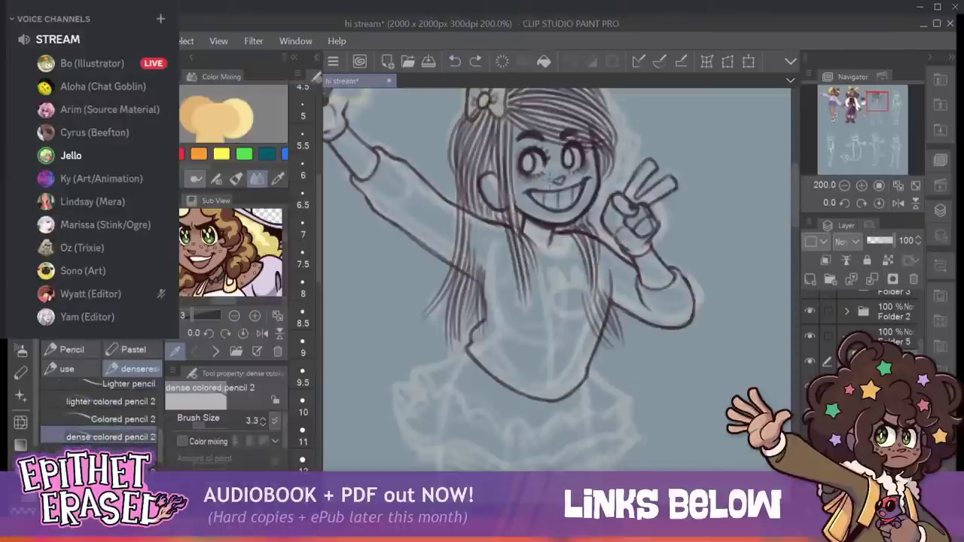
left_click_drag(514, 218, 517, 237)
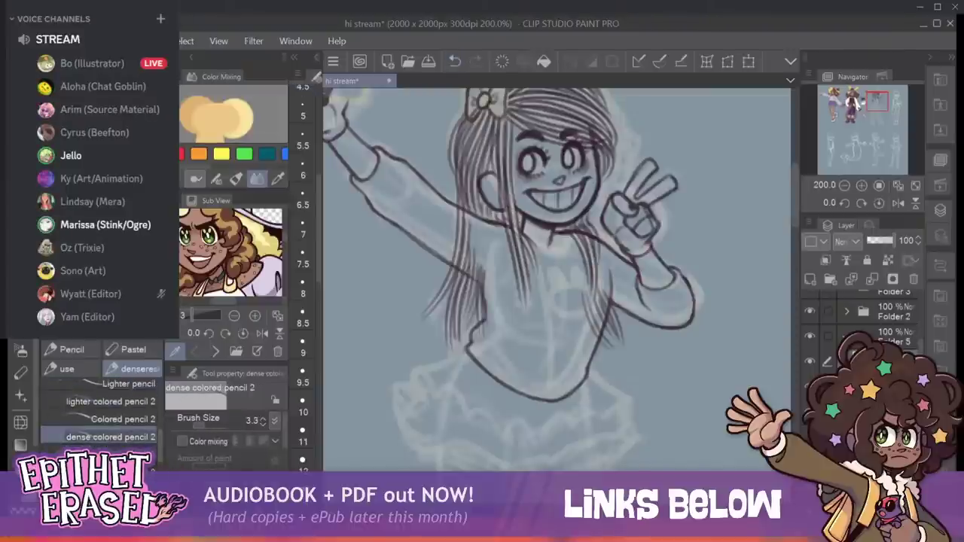
key("bracketright")
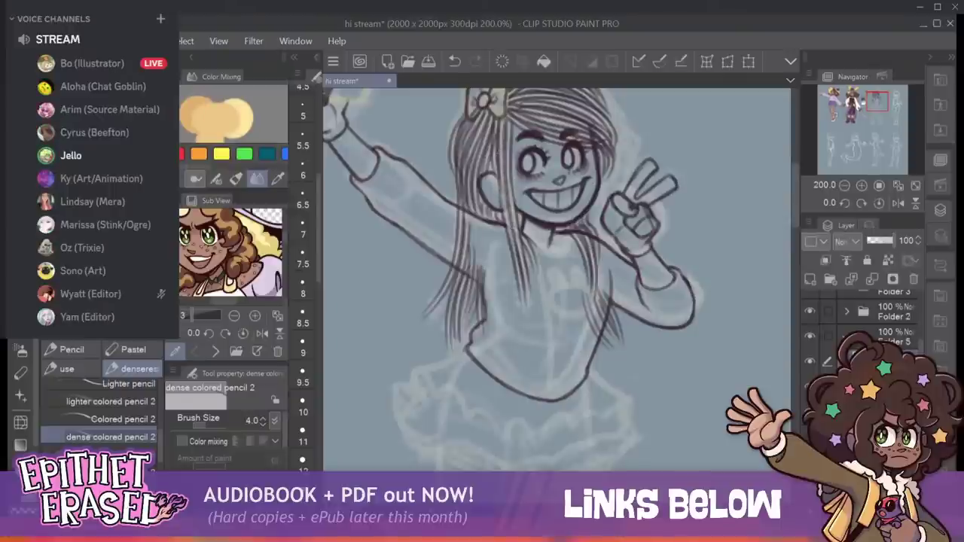
Erase the hair lines crossing the raised sleeve with the densest colored pencil 2 eraser, and return to the pencil.
key("e")
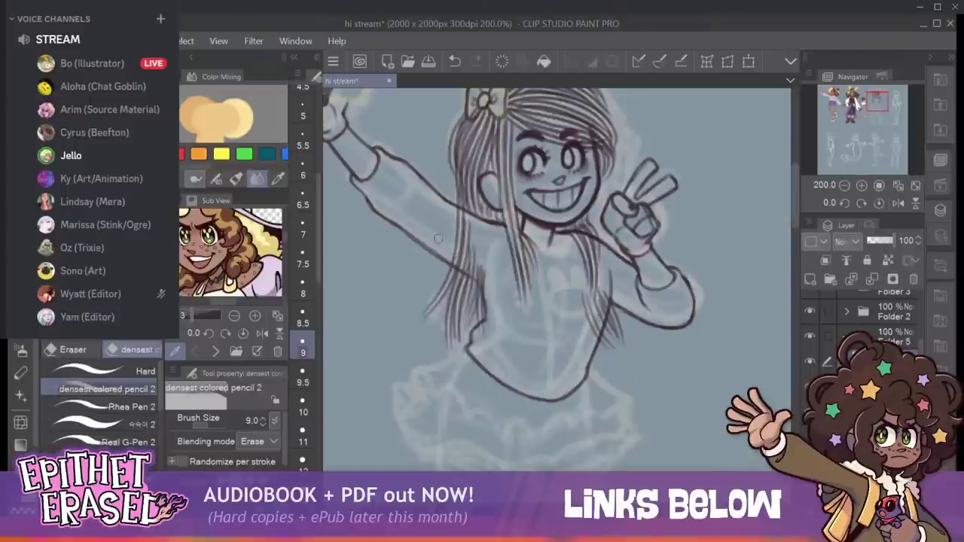
mouse_move(452, 256)
left_mouse_down()
mouse_move(488, 275)
mouse_move(454, 246)
mouse_move(498, 278)
mouse_move(442, 218)
mouse_move(489, 259)
mouse_move(448, 215)
mouse_move(491, 255)
mouse_move(454, 209)
mouse_move(480, 227)
mouse_move(459, 218)
left_mouse_up()
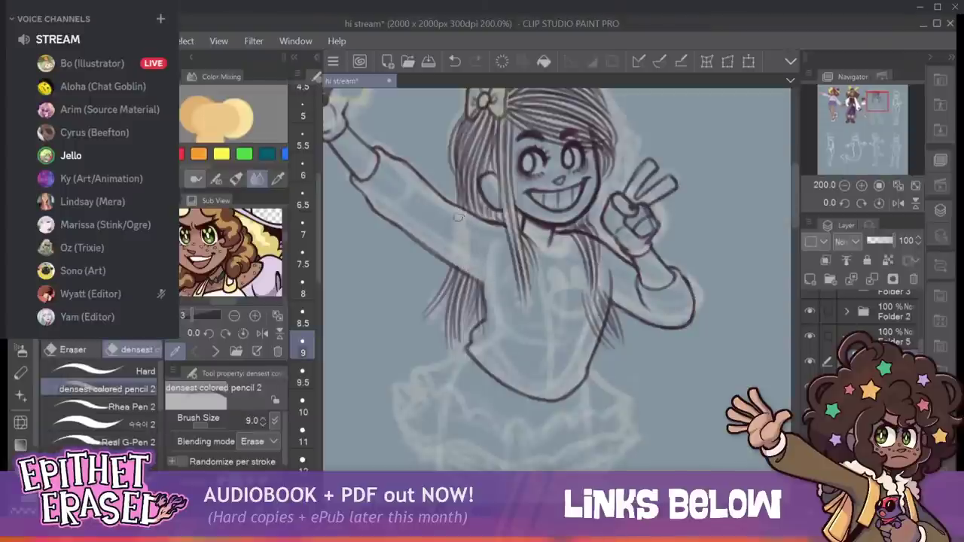
key("p")
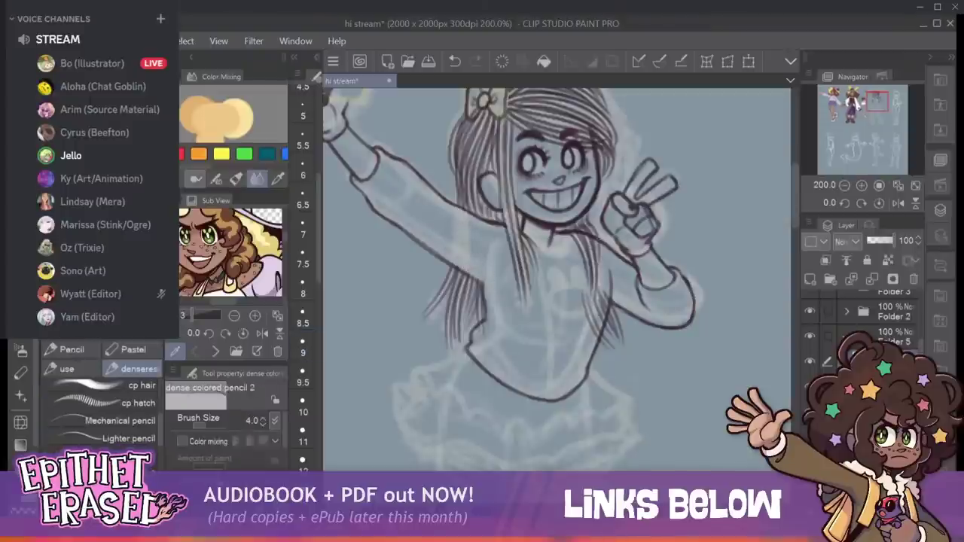
Add short hair strokes in the fringe and in the strands between the chin and the peace-sign hand.
left_click_drag(575, 229, 577, 240)
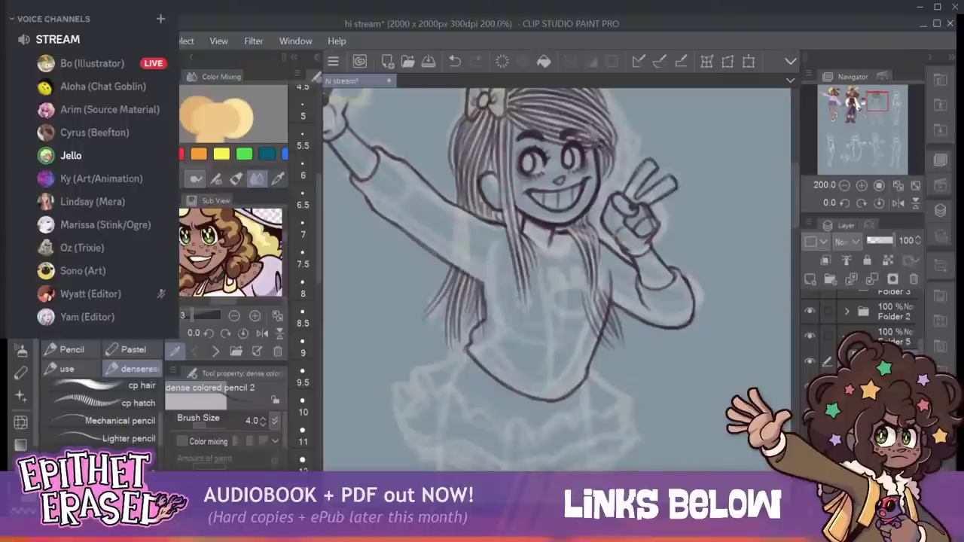
mouse_move(580, 124)
left_mouse_down()
mouse_move(608, 139)
mouse_move(592, 117)
left_mouse_up()
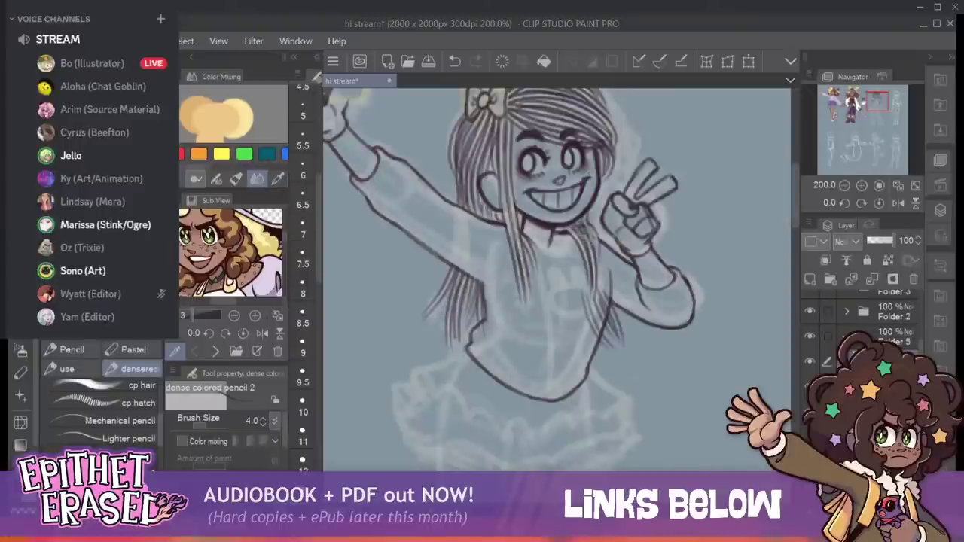
left_click_drag(590, 230, 597, 260)
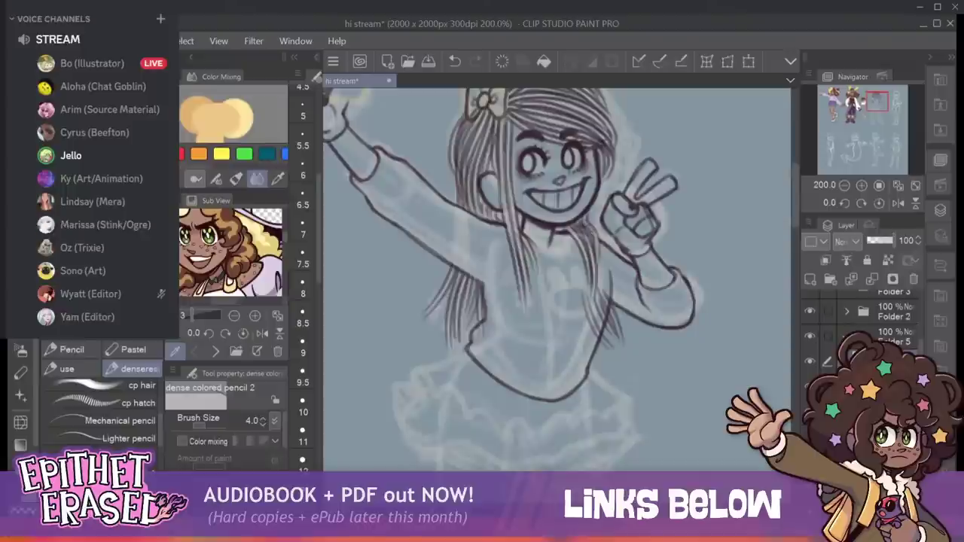
left_click_drag(586, 218, 595, 231)
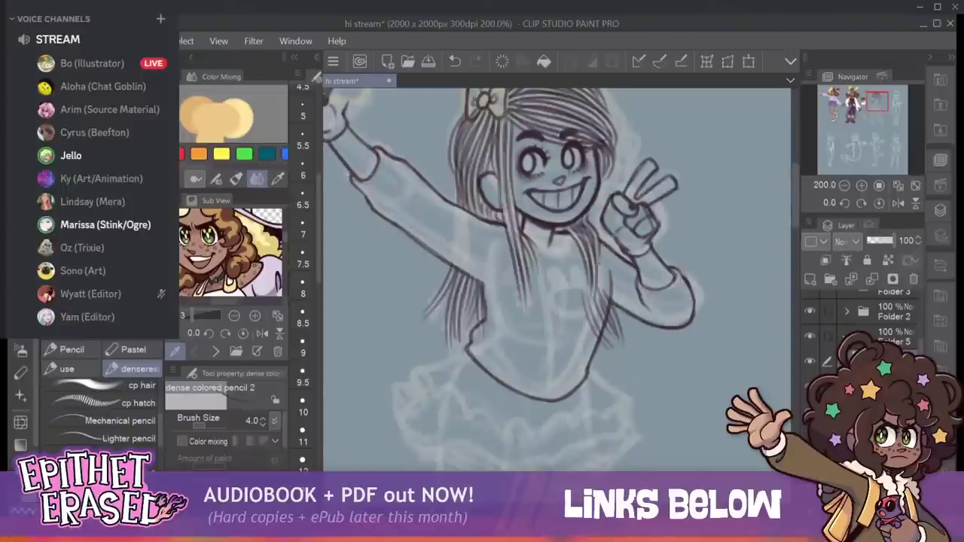
Erase the stray lines where the hair meets the torso's side with the densest colored pencil 2 eraser, and return to the pencil.
key("e")
mouse_move(590, 321)
left_mouse_down()
mouse_move(601, 279)
mouse_move(585, 334)
mouse_move(601, 308)
left_mouse_up()
left_click_drag(587, 348, 606, 301)
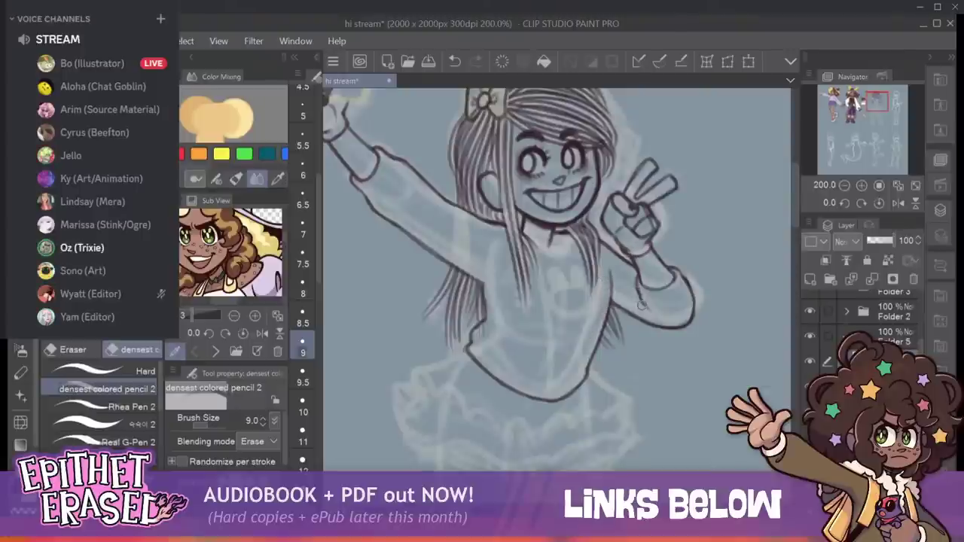
key("p")
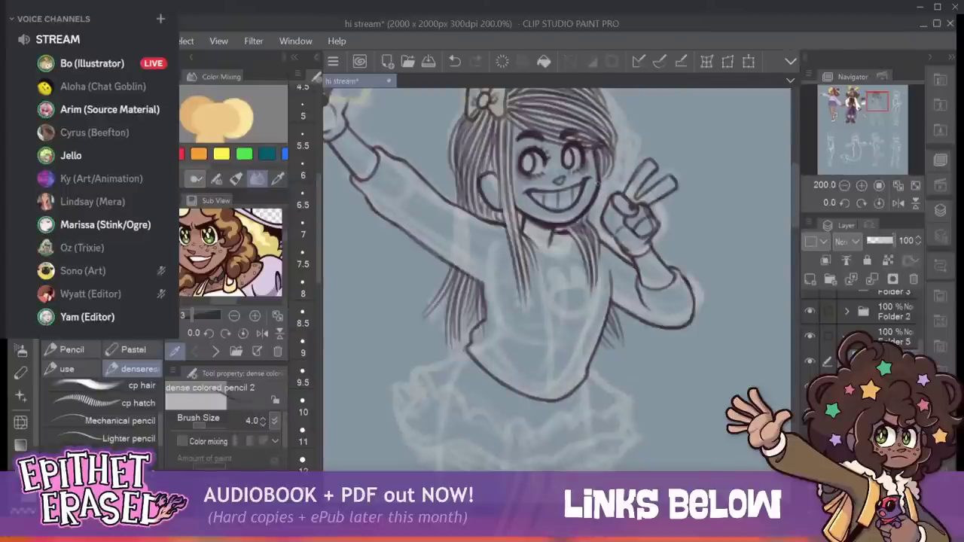
Draw both front edges of the open jacket, running from the neck to a meeting point at the hem.
scroll(599, 187, "up", 5)
mouse_move(561, 317)
left_mouse_down()
mouse_move(610, 125)
mouse_move(585, 164)
left_mouse_up()
scroll(558, 279, "down", 1)
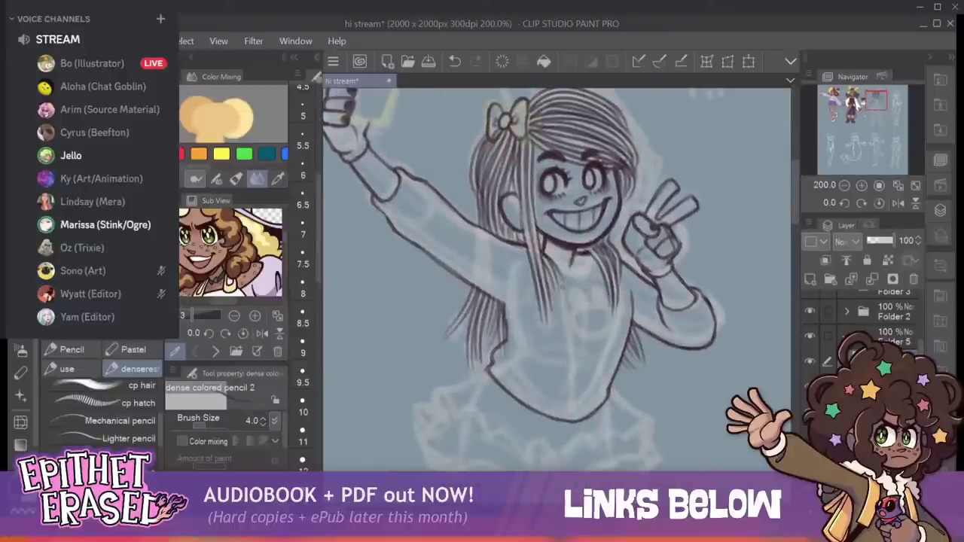
mouse_move(544, 256)
left_mouse_down()
mouse_move(559, 282)
mouse_move(567, 339)
left_mouse_up()
left_click_drag(562, 279, 571, 348)
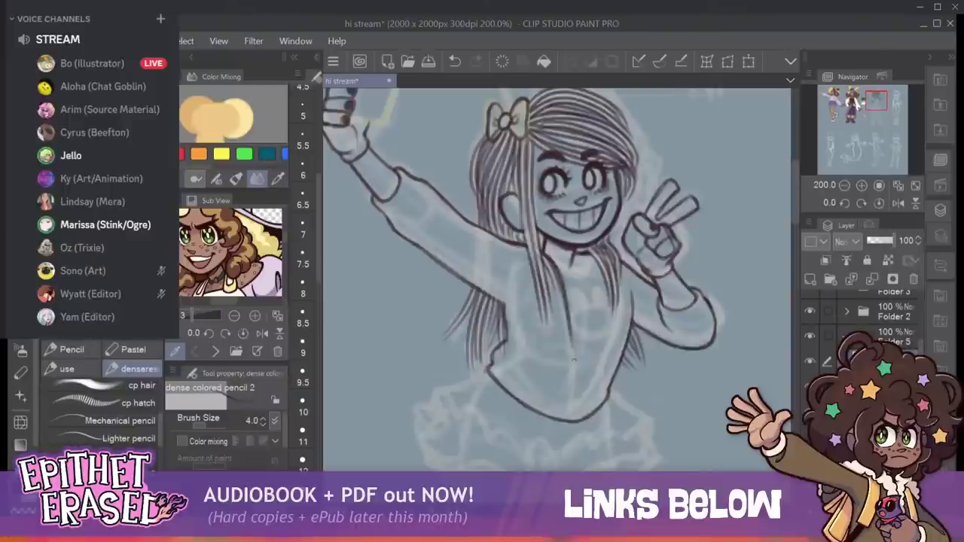
mouse_move(565, 306)
left_mouse_down()
mouse_move(577, 420)
mouse_move(610, 357)
mouse_move(608, 284)
mouse_move(611, 329)
left_mouse_up()
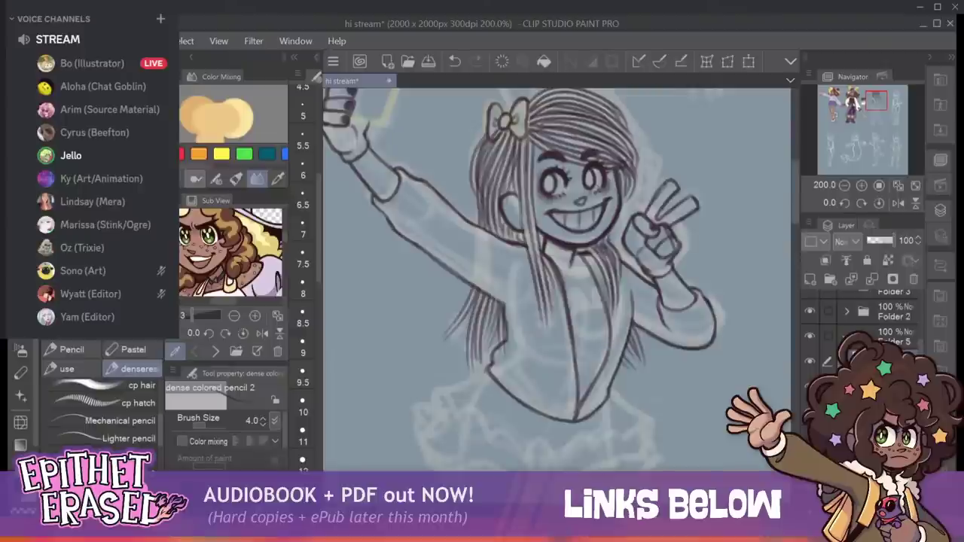
Undo the last stroke and redraw the jacket front edge that runs beside the long hair strand to the hem.
key("ctrl+z")
left_click_drag(544, 259, 571, 353)
mouse_move(548, 253)
left_mouse_down()
mouse_move(574, 353)
mouse_move(566, 313)
left_mouse_up()
mouse_move(542, 253)
left_mouse_down()
mouse_move(569, 295)
mouse_move(571, 376)
left_mouse_up()
mouse_move(570, 310)
left_mouse_down()
mouse_move(576, 370)
mouse_move(576, 355)
left_mouse_up()
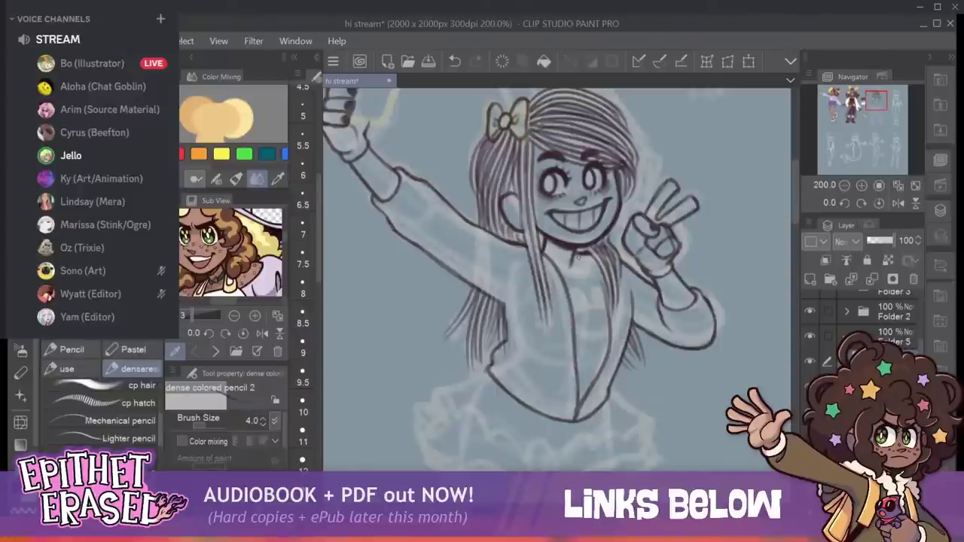
Add the collar stroke beneath the chin and refine the jacket's two front edges toward the hem.
left_click_drag(576, 255, 600, 328)
left_click_drag(555, 263, 574, 354)
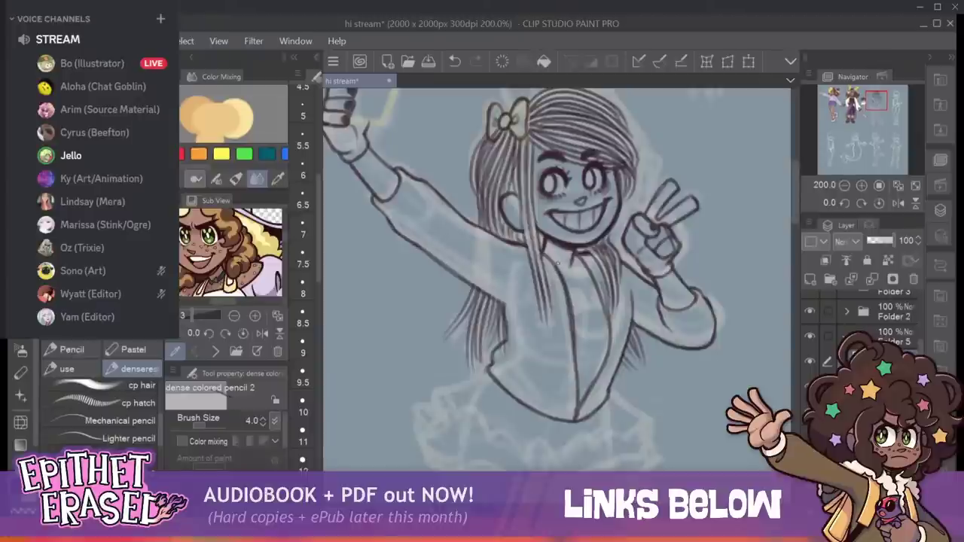
key("ctrl+z")
left_click_drag(556, 263, 575, 360)
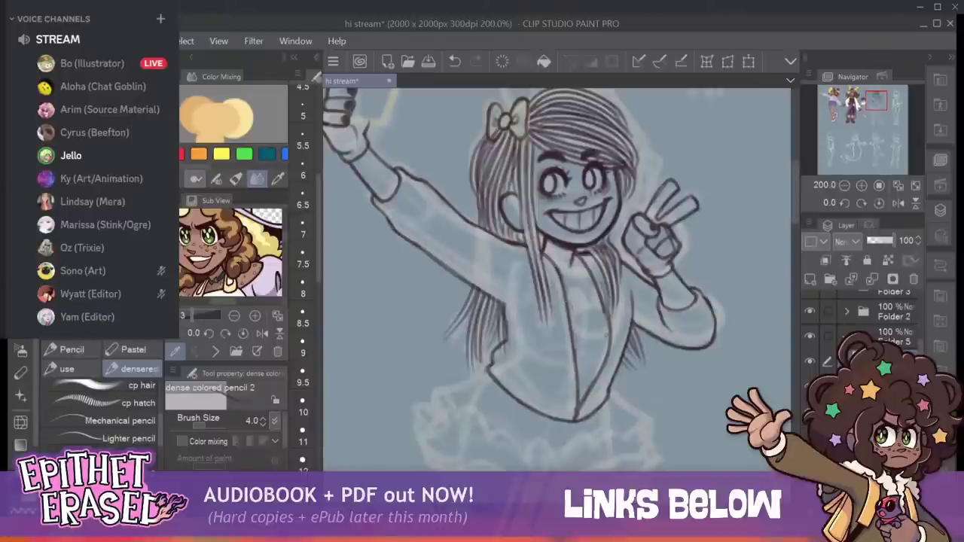
left_click_drag(611, 315, 602, 386)
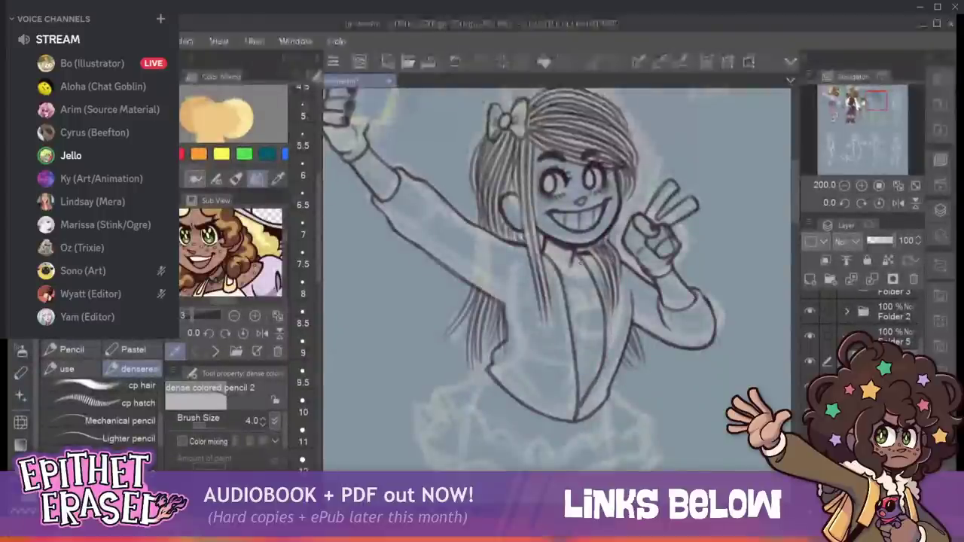
Try another collar stroke, undo it, and rework the upper part of the jacket edge beside the long hair strand.
left_click_drag(581, 261, 601, 308)
left_click_drag(581, 256, 605, 319)
key("ctrl+z")
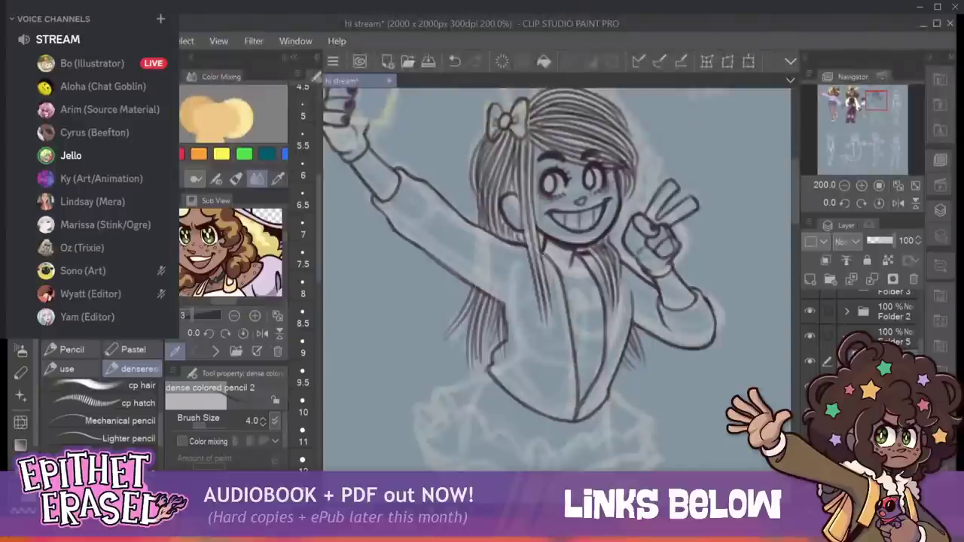
left_click_drag(541, 254, 574, 349)
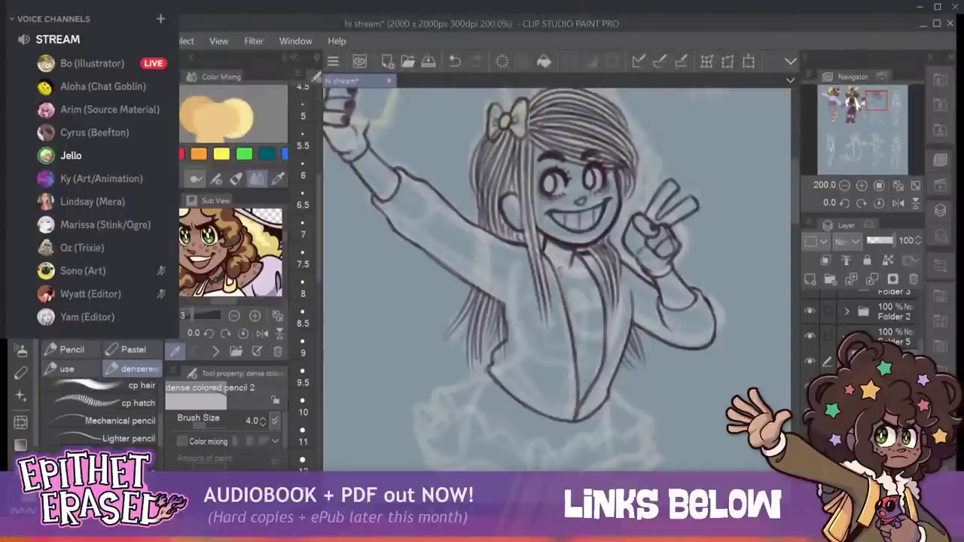
left_click_drag(545, 254, 562, 295)
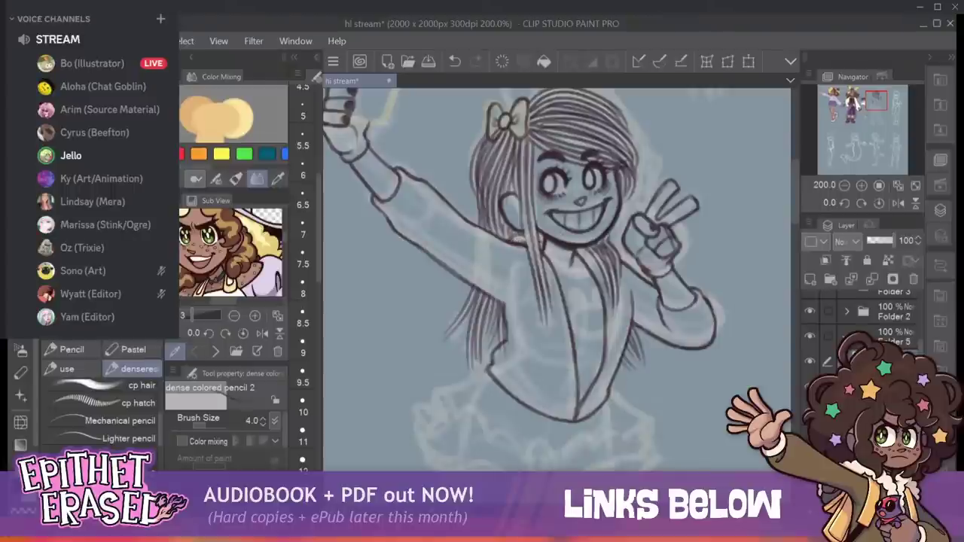
Touch up the raised arm's shoulder line and add strokes to the long hair strand lying over the jacket.
left_click_drag(507, 242, 562, 303)
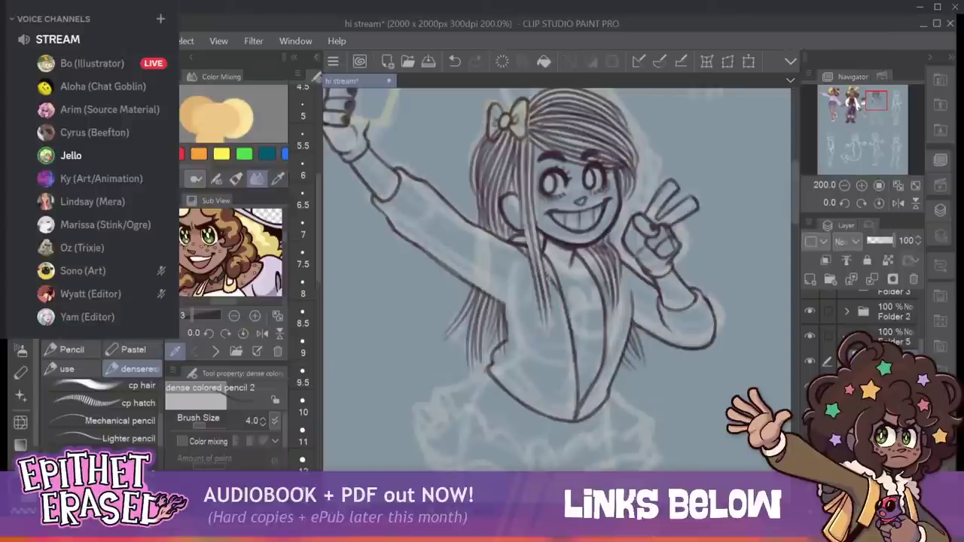
left_click_drag(543, 270, 560, 299)
mouse_move(544, 243)
left_mouse_down()
mouse_move(544, 261)
mouse_move(512, 240)
mouse_move(534, 268)
left_mouse_up()
left_click_drag(524, 231, 529, 253)
mouse_move(520, 196)
left_mouse_down()
mouse_move(528, 247)
mouse_move(557, 275)
left_mouse_up()
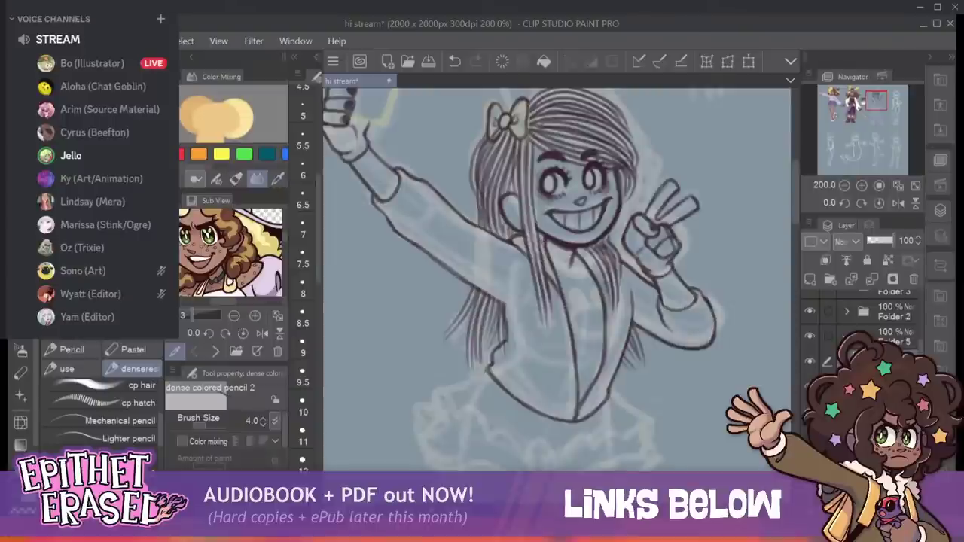
key("ctrl+z")
left_click_drag(544, 241, 556, 276)
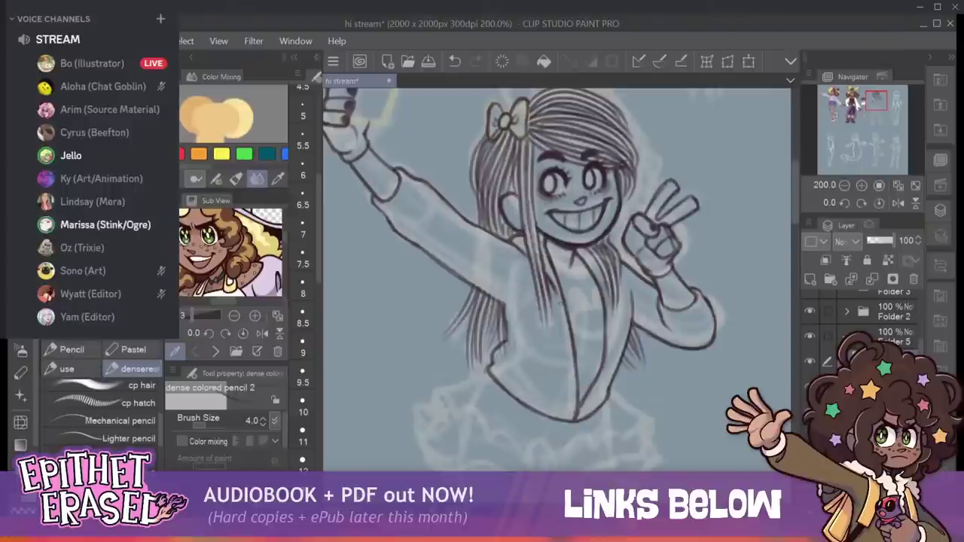
Set the brush size to 3.5 and draw the inner trim lines along the jacket's front edges and hem.
key("[")
left_click_drag(610, 301, 599, 258)
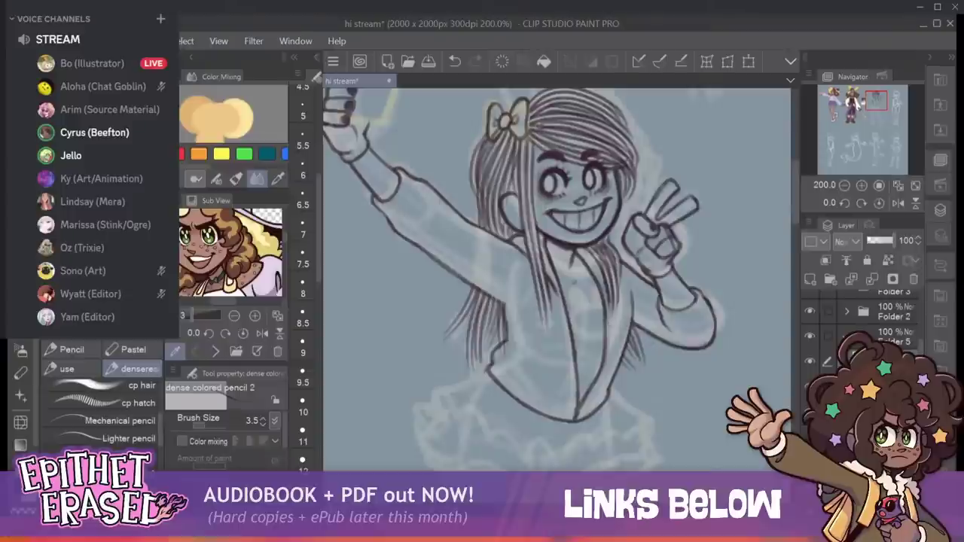
left_click_drag(561, 310, 569, 405)
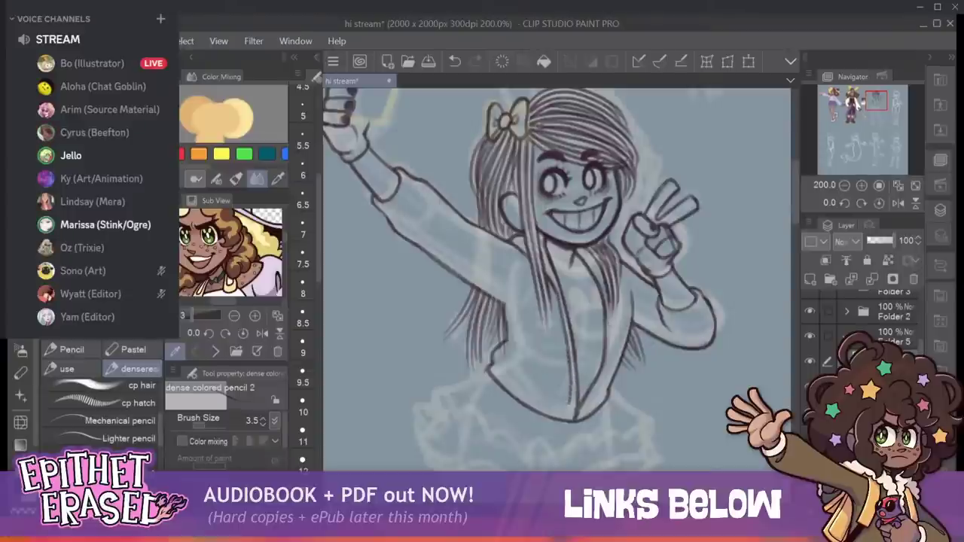
left_click_drag(494, 368, 570, 408)
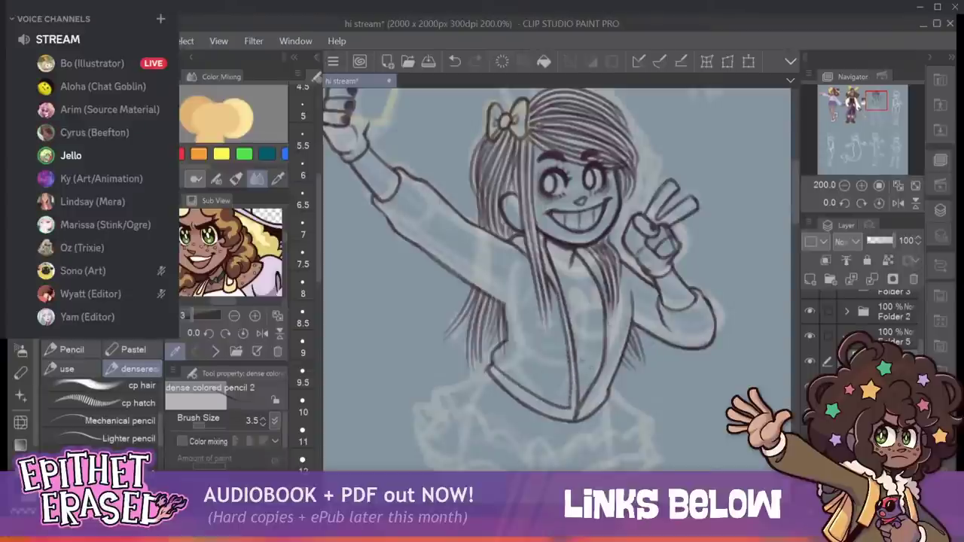
mouse_move(611, 344)
left_mouse_down()
mouse_move(603, 390)
mouse_move(607, 303)
left_mouse_up()
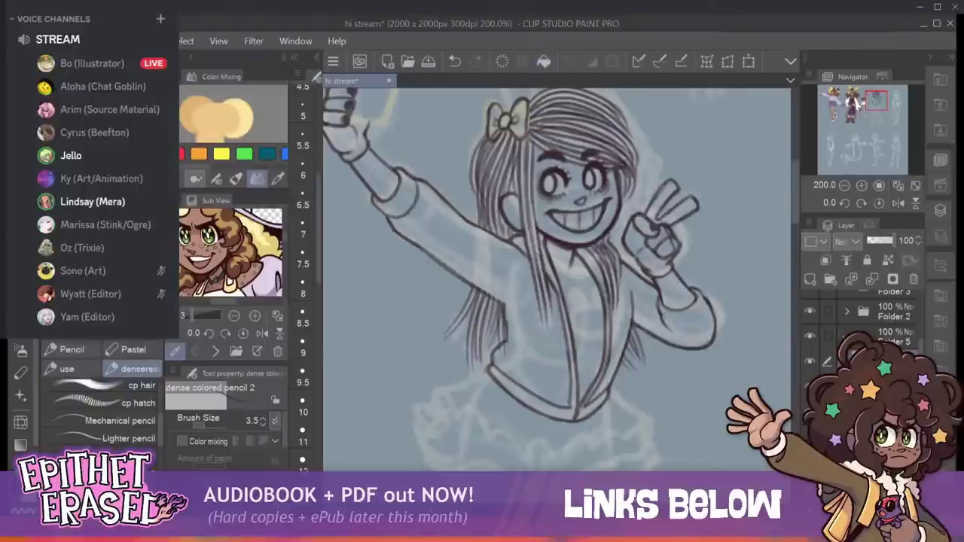
Draw the cuff line on the peace-sign sleeve and the choker around the neck, undoing unwanted strokes.
mouse_move(664, 315)
left_mouse_down()
mouse_move(690, 324)
mouse_move(666, 318)
mouse_move(704, 306)
mouse_move(705, 319)
left_mouse_up()
key("ctrl+z")
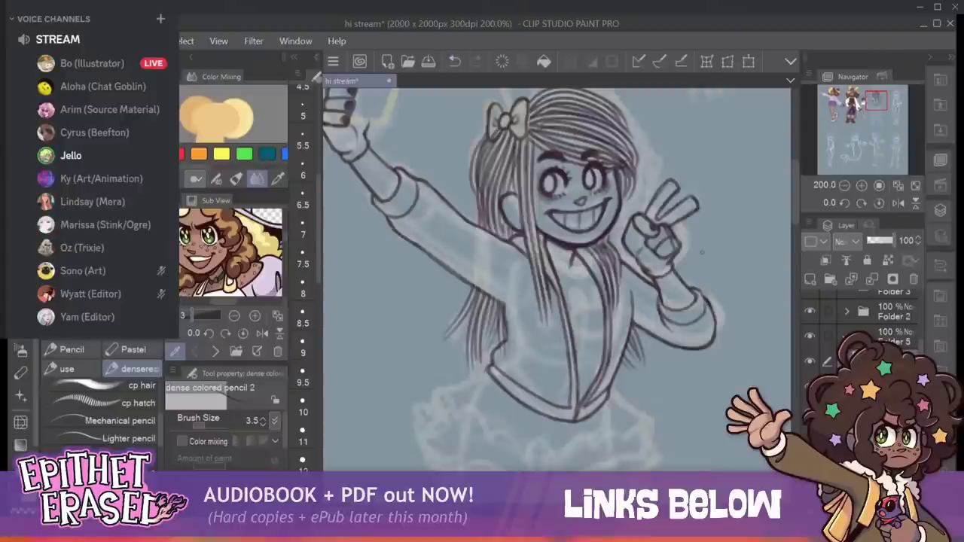
mouse_move(632, 290)
left_mouse_down()
mouse_move(628, 338)
mouse_move(631, 290)
mouse_move(632, 313)
left_mouse_up()
key("ctrl+z")
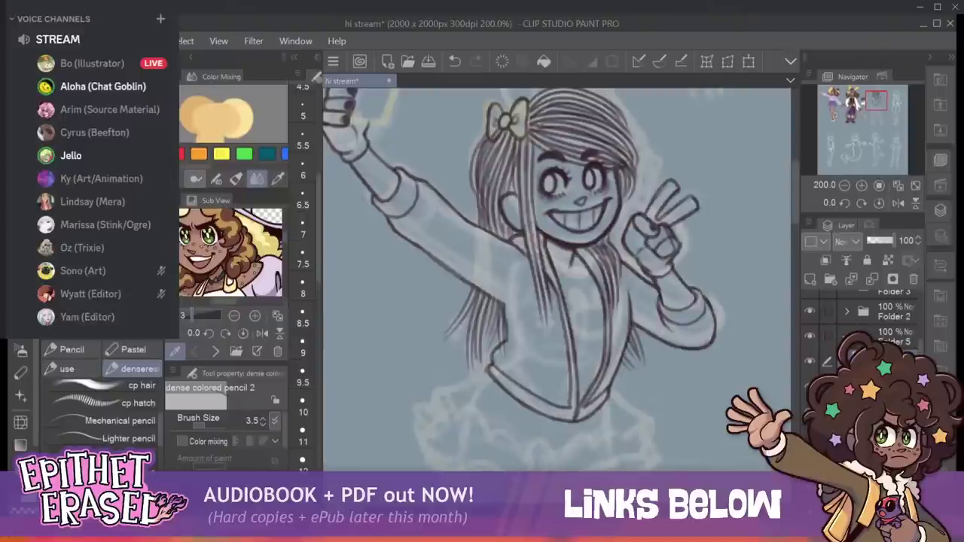
mouse_move(573, 302)
left_mouse_down()
mouse_move(704, 419)
mouse_move(606, 386)
mouse_move(615, 375)
mouse_move(595, 322)
mouse_move(607, 320)
mouse_move(595, 322)
left_mouse_up()
left_click_drag(572, 272, 598, 293)
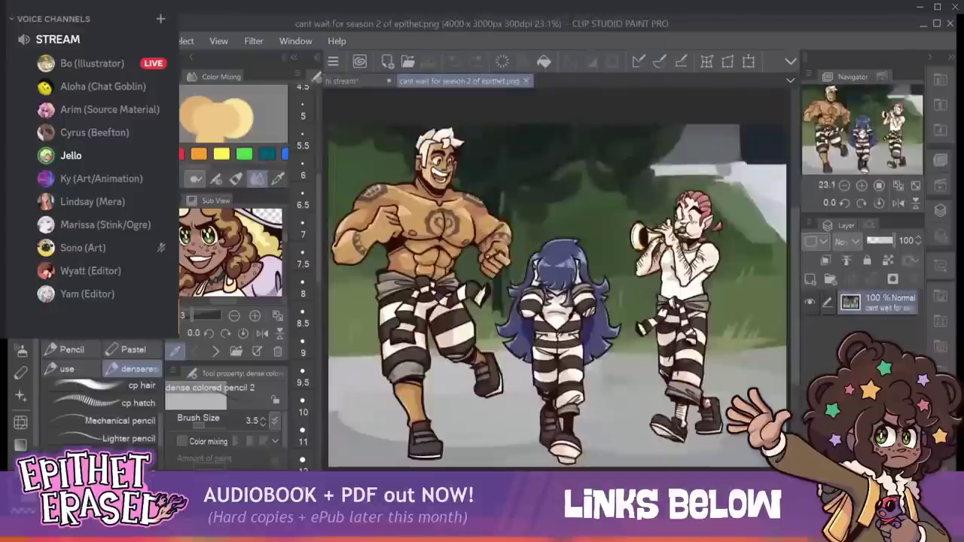
Close short hair mera.png, and add a small mark inside the girl's ear on the hi stream drawing.
left_click(358, 81)
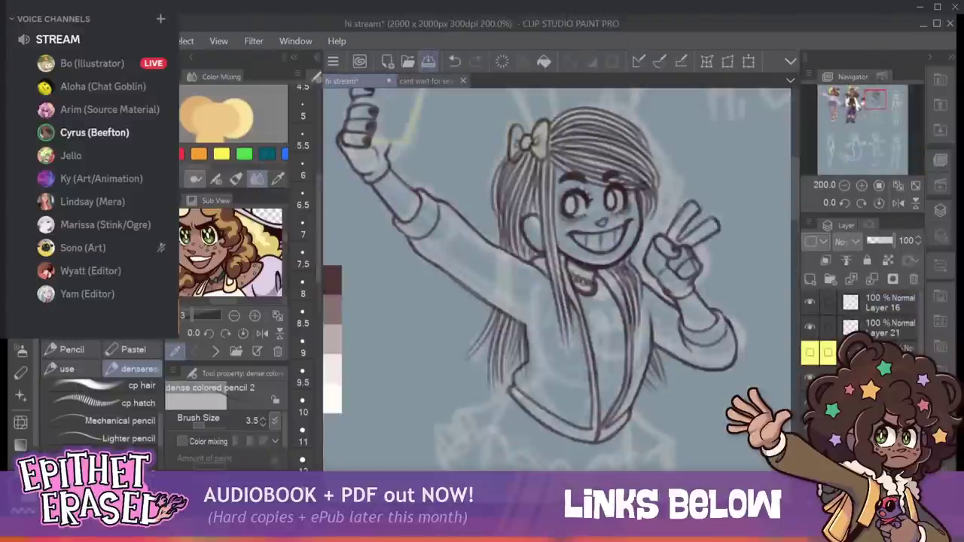
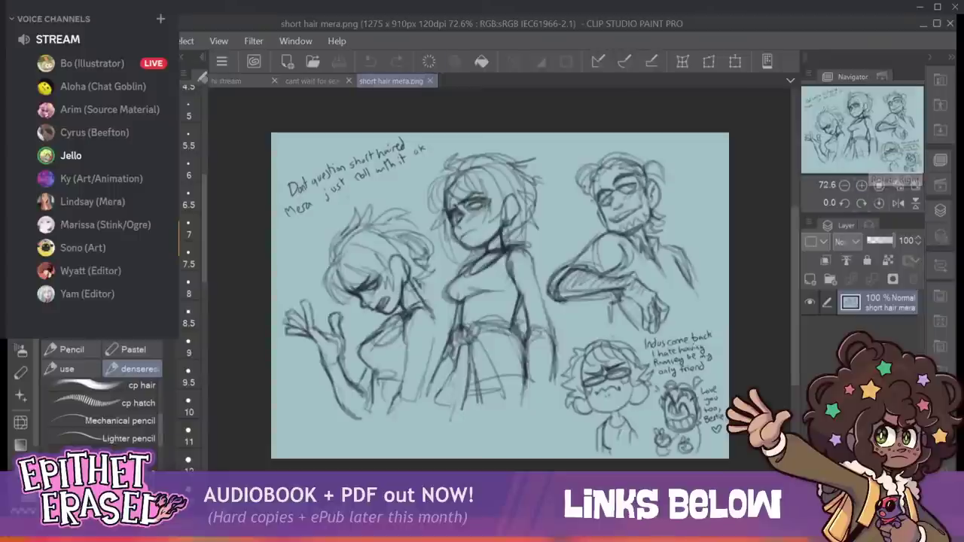
left_click(430, 81)
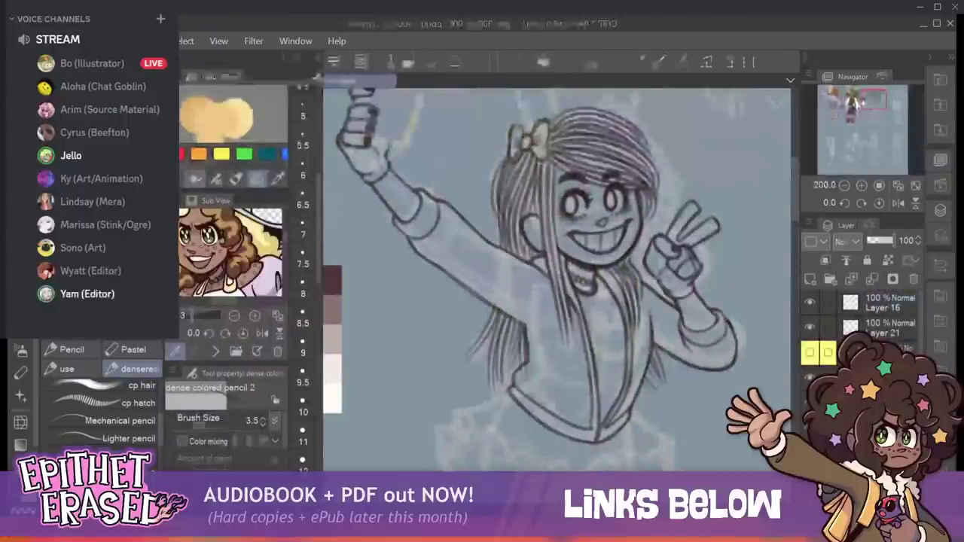
mouse_move(558, 256)
left_mouse_down()
mouse_move(513, 427)
mouse_move(635, 365)
mouse_move(503, 200)
mouse_move(527, 132)
left_mouse_up()
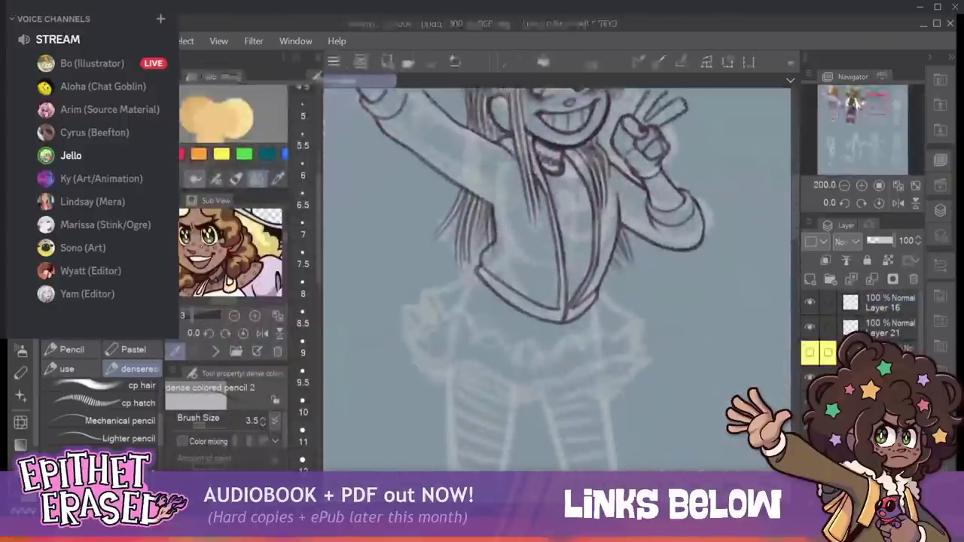
mouse_move(557, 301)
left_mouse_down()
mouse_move(573, 269)
mouse_move(555, 240)
left_mouse_up()
scroll(558, 279, "up", 6)
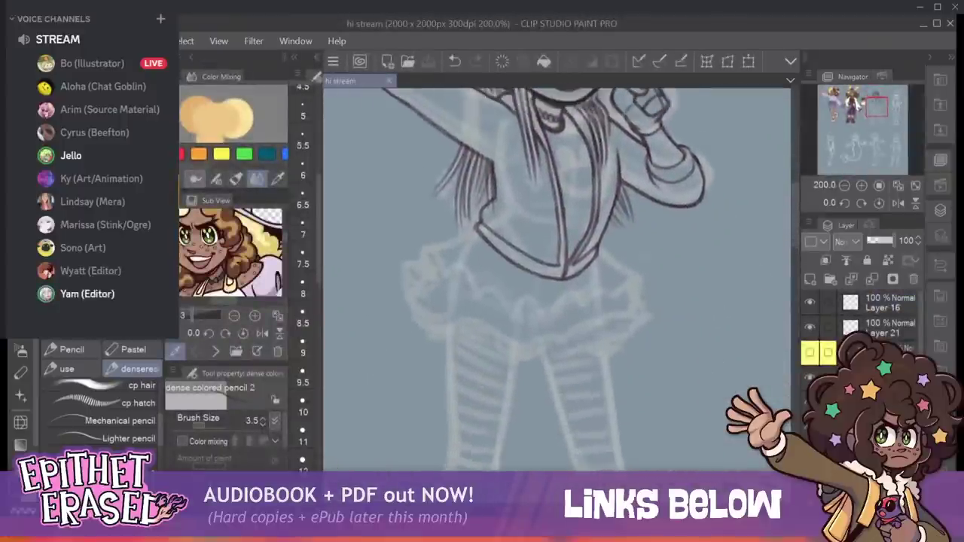
left_click_drag(536, 321, 503, 288)
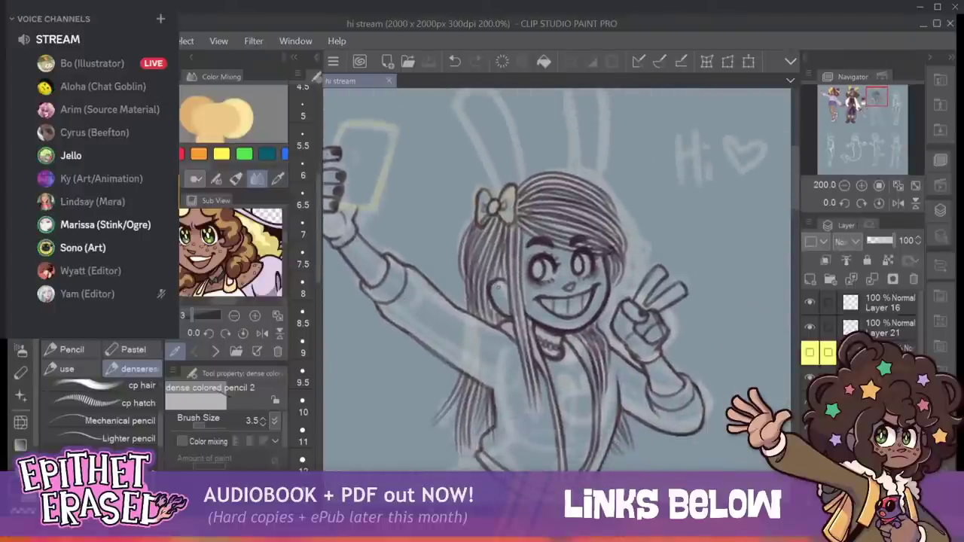
left_click(502, 287)
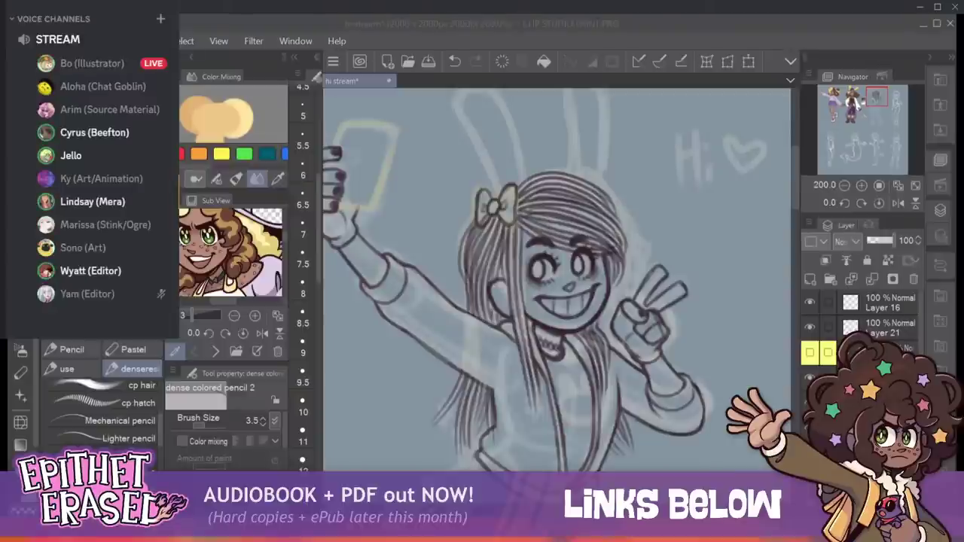
Draw the wavy outline of the skirt's uppermost ruffle below the jacket hem, from one hip to the other.
left_click_drag(888, 102, 875, 110)
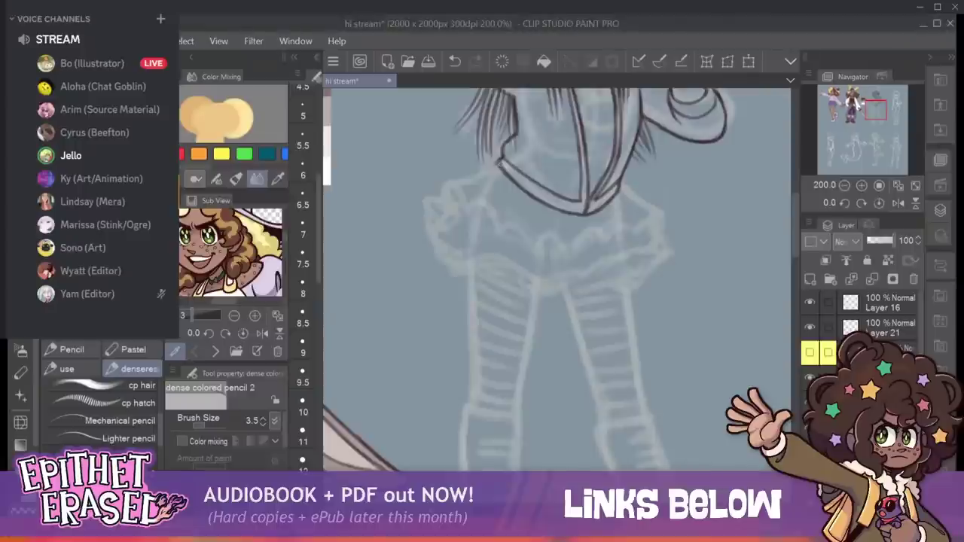
mouse_move(500, 164)
left_mouse_down()
mouse_move(468, 159)
mouse_move(474, 193)
left_mouse_up()
mouse_move(475, 185)
left_mouse_down()
mouse_move(503, 225)
mouse_move(537, 226)
mouse_move(528, 233)
mouse_move(565, 244)
mouse_move(561, 236)
mouse_move(567, 250)
mouse_move(603, 245)
mouse_move(616, 223)
mouse_move(632, 232)
mouse_move(646, 213)
mouse_move(646, 232)
mouse_move(656, 214)
mouse_move(631, 186)
left_mouse_up()
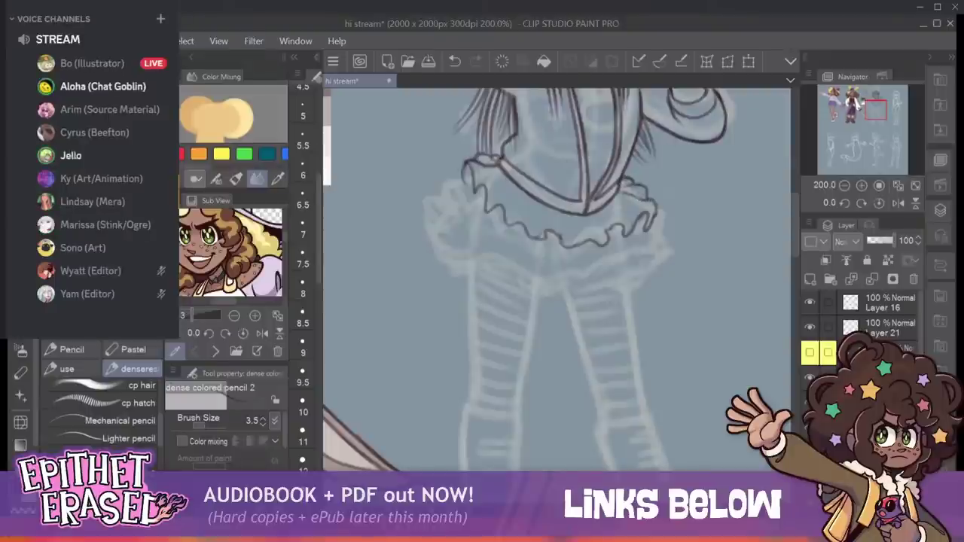
Draw the skirt's second wavy ruffle edge just beneath the first, undoing unwanted strokes.
left_click_drag(446, 179, 467, 174)
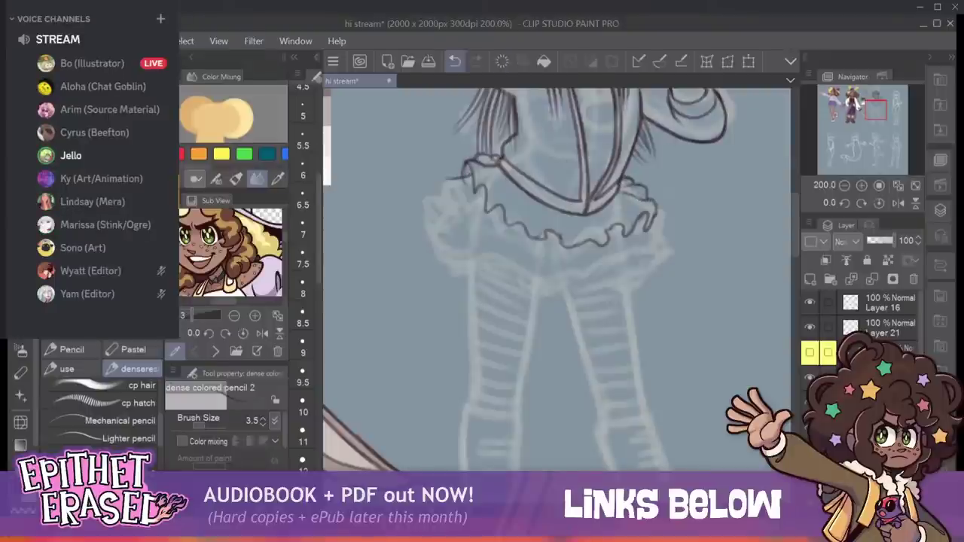
left_click(454, 61)
mouse_move(455, 170)
left_mouse_down()
mouse_move(452, 200)
mouse_move(459, 182)
mouse_move(479, 222)
mouse_move(540, 253)
mouse_move(545, 243)
mouse_move(570, 256)
left_mouse_up()
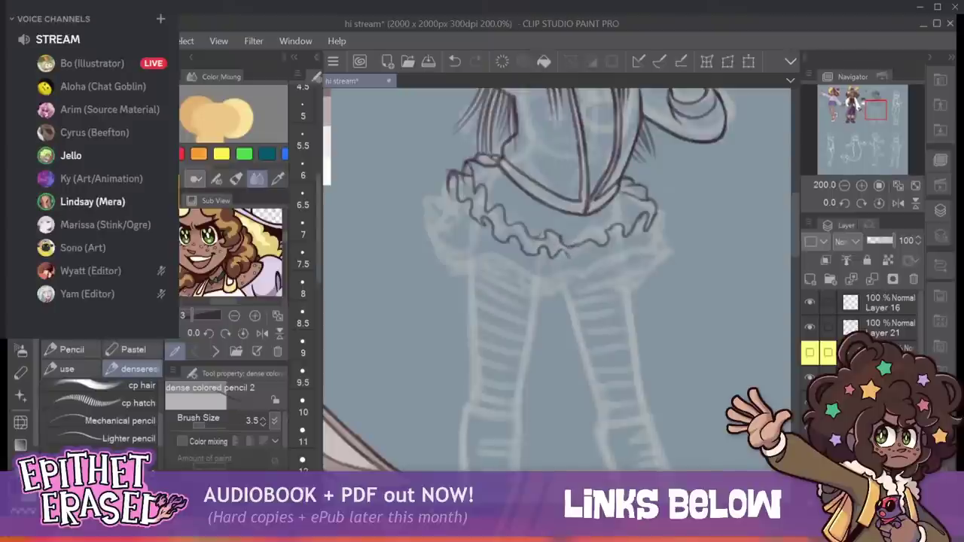
mouse_move(571, 254)
left_mouse_down()
mouse_move(613, 248)
mouse_move(627, 256)
mouse_move(633, 239)
mouse_move(637, 256)
mouse_move(657, 214)
left_mouse_up()
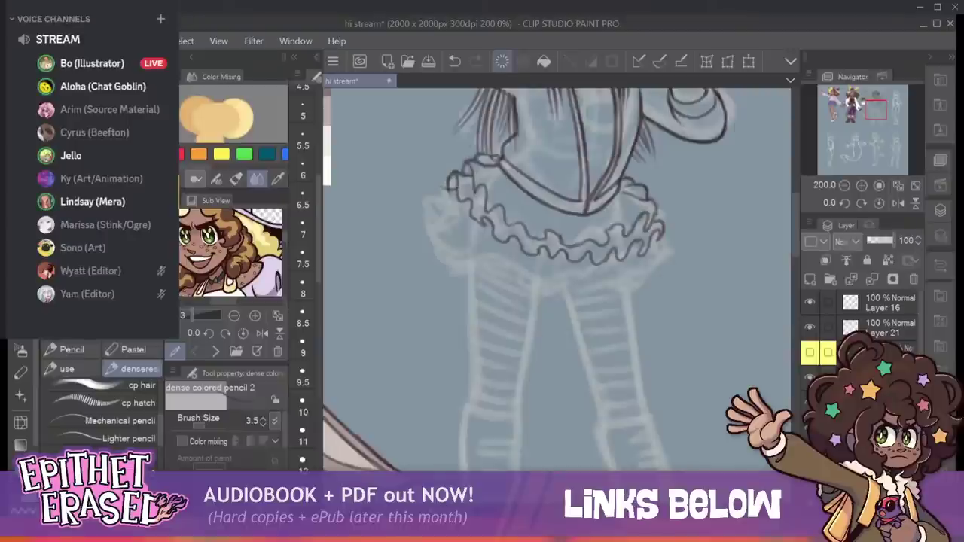
left_click(455, 62)
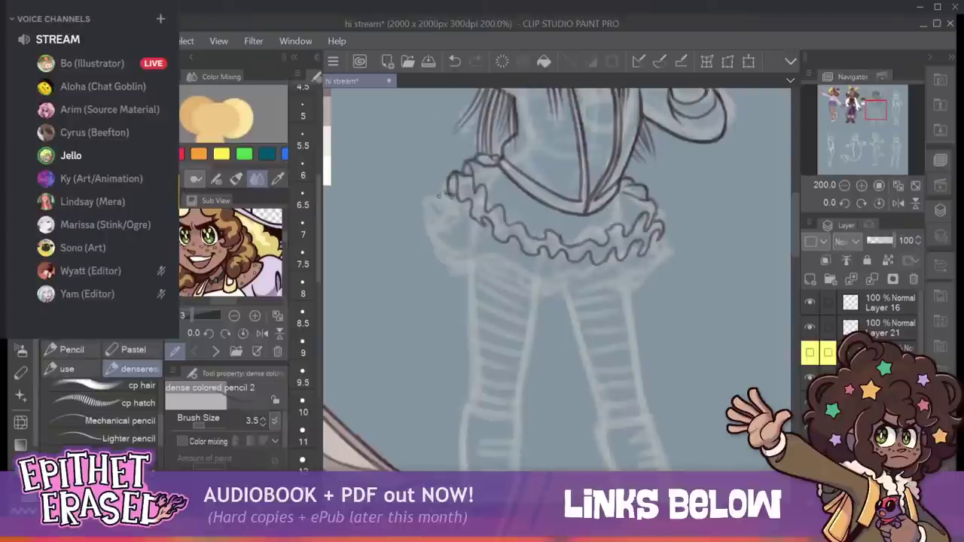
Draw the skirt's remaining wavy ruffle edges down to the hem, and add short fold lines near both hips.
mouse_move(447, 193)
left_mouse_down()
mouse_move(447, 221)
mouse_move(505, 257)
mouse_move(564, 273)
left_mouse_up()
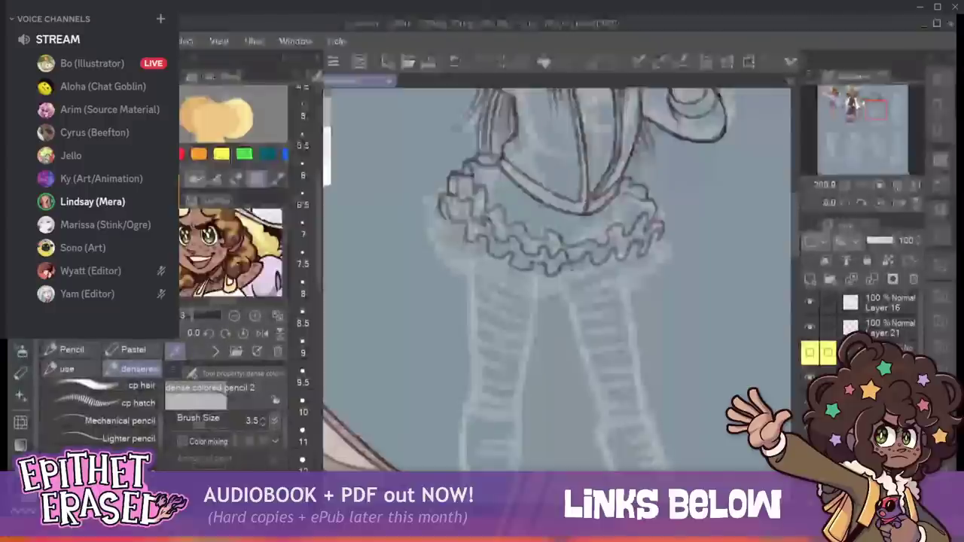
mouse_move(565, 273)
left_mouse_down()
mouse_move(644, 267)
mouse_move(661, 247)
left_mouse_up()
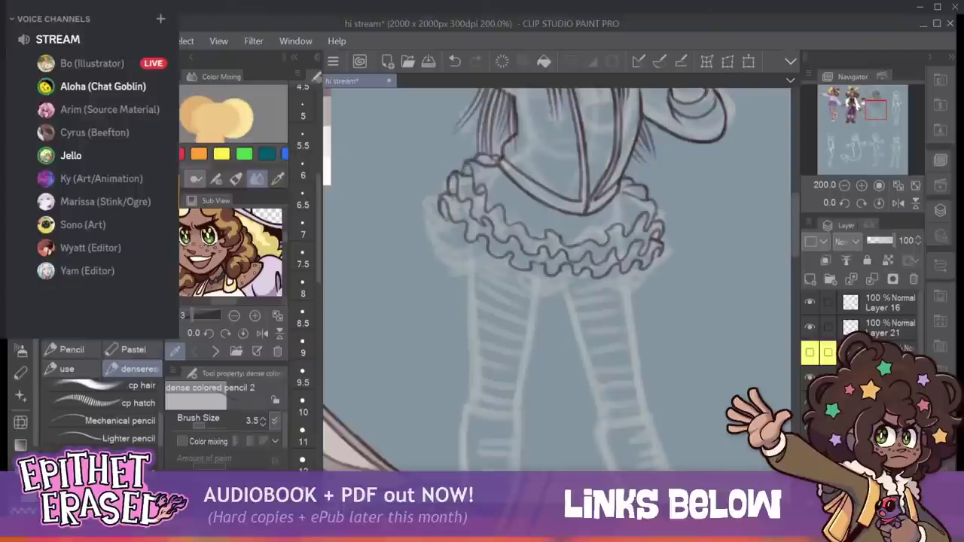
mouse_move(444, 222)
left_mouse_down()
mouse_move(459, 249)
mouse_move(449, 241)
mouse_move(477, 253)
mouse_move(483, 271)
mouse_move(493, 260)
mouse_move(504, 274)
mouse_move(495, 276)
mouse_move(536, 279)
mouse_move(541, 294)
mouse_move(608, 281)
mouse_move(588, 272)
mouse_move(621, 279)
left_mouse_up()
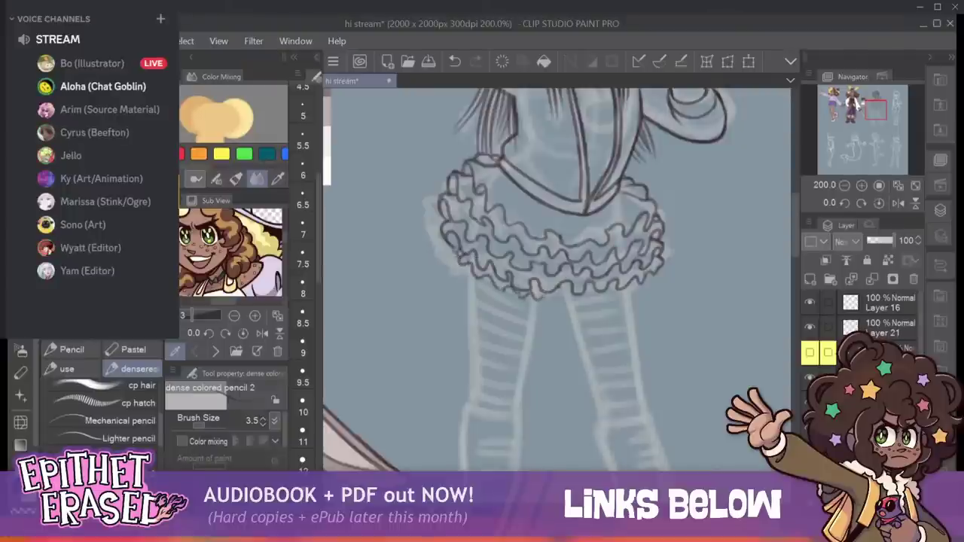
mouse_move(556, 298)
left_mouse_down()
mouse_move(642, 289)
mouse_move(653, 273)
left_mouse_up()
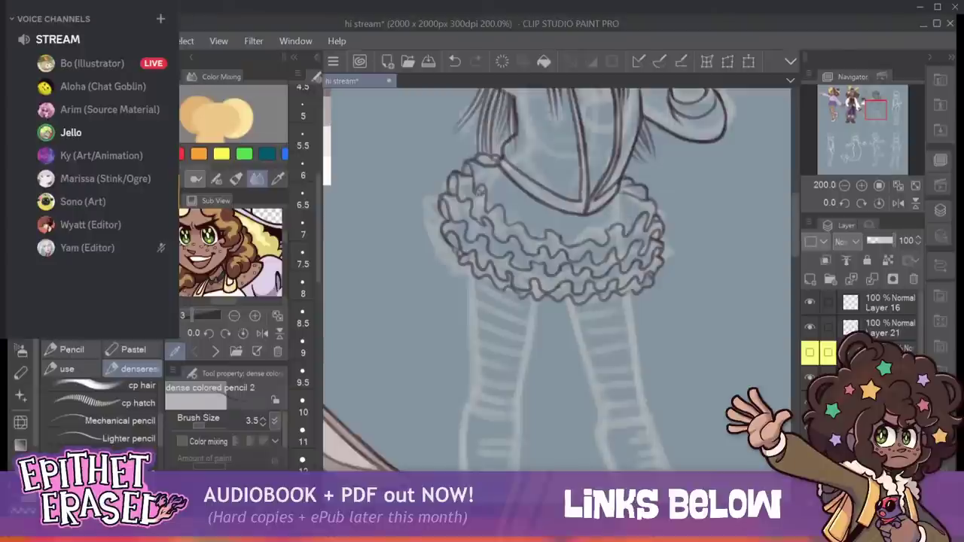
left_click_drag(481, 192, 497, 182)
left_click_drag(644, 206, 627, 203)
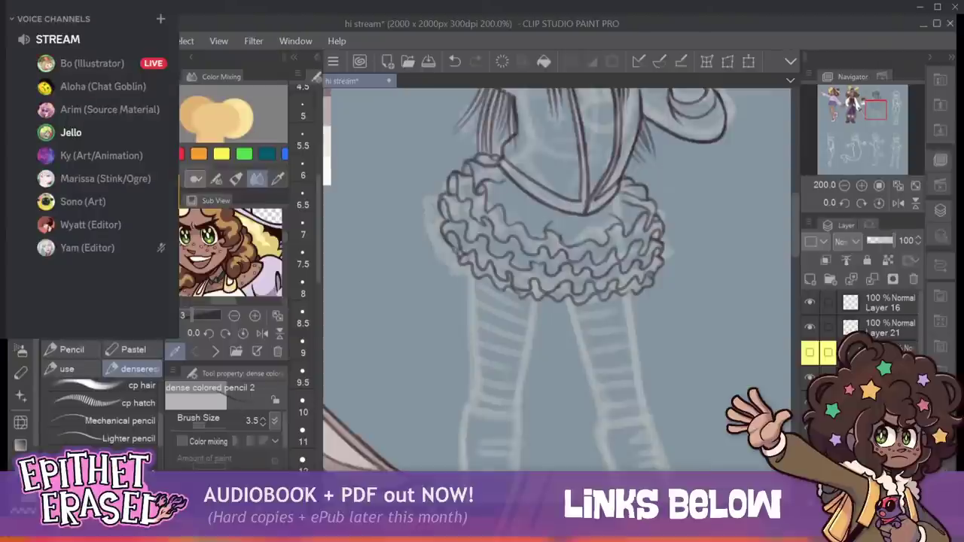
Outline both sides of the straight leg from the skirt hem down to the boot's ankle.
left_click_drag(470, 262, 477, 383)
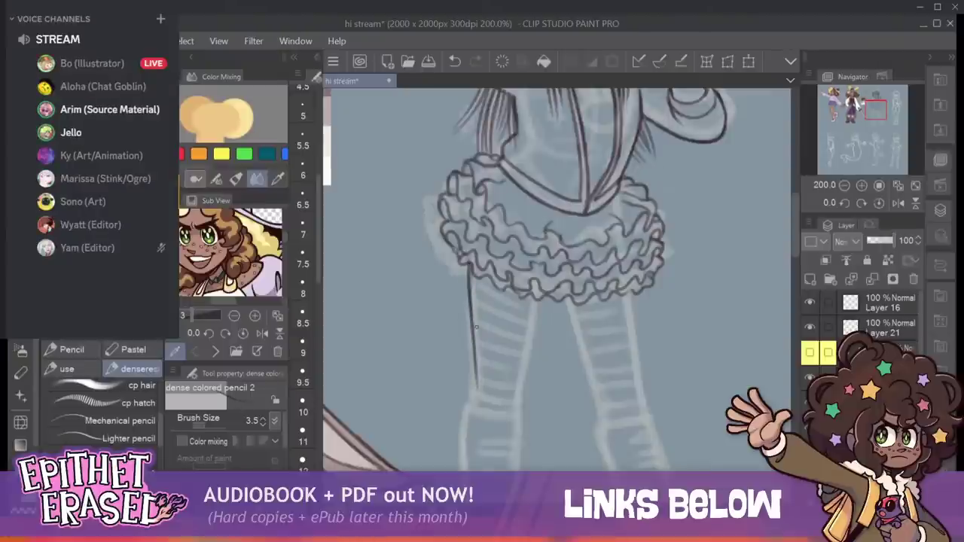
left_click_drag(535, 296, 520, 401)
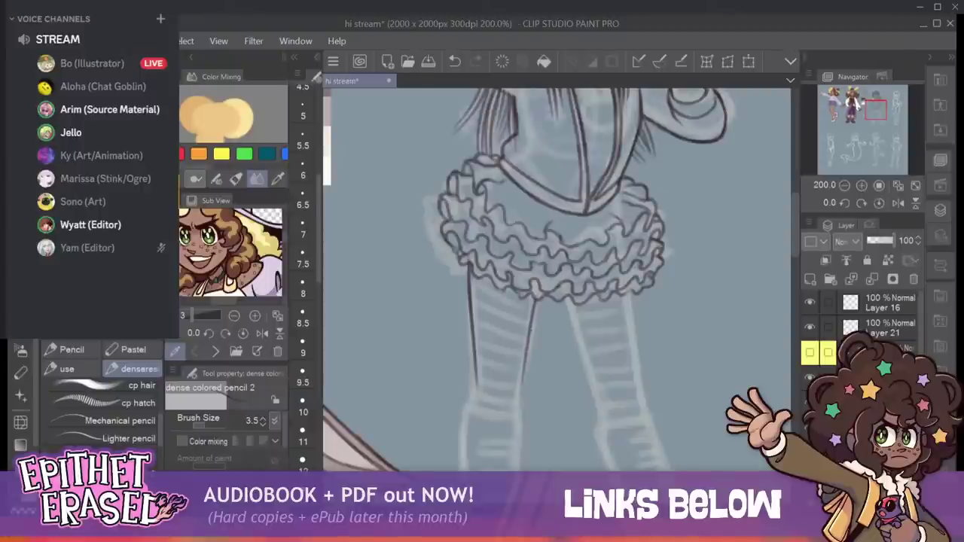
left_click_drag(531, 328, 518, 400)
left_click_drag(640, 218, 652, 72)
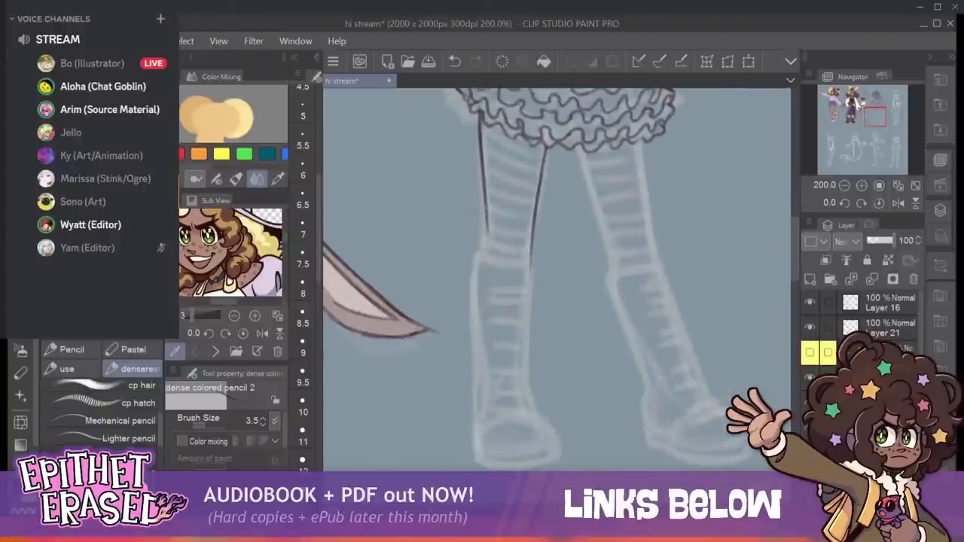
left_click_drag(486, 230, 475, 359)
left_click_drag(532, 248, 527, 376)
left_click_drag(527, 339, 540, 416)
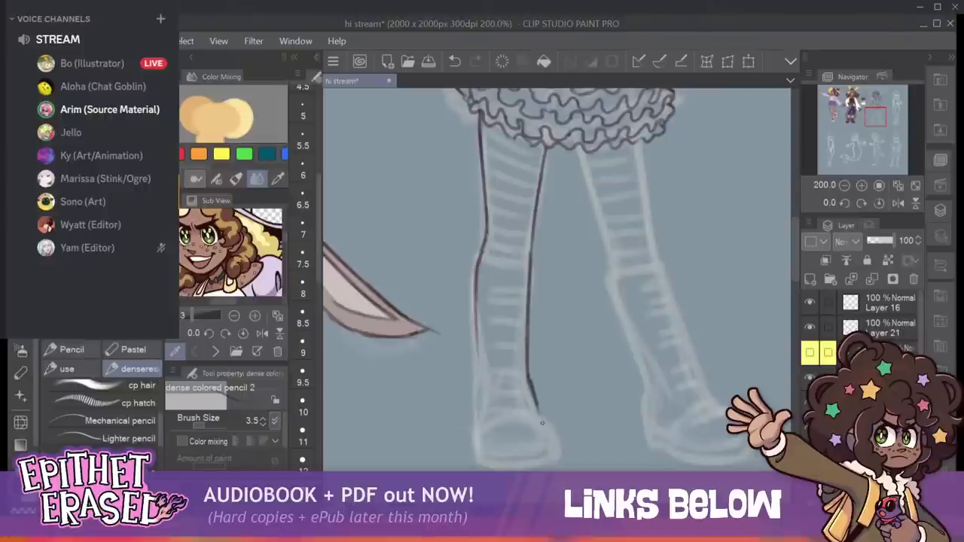
left_click_drag(527, 360, 541, 418)
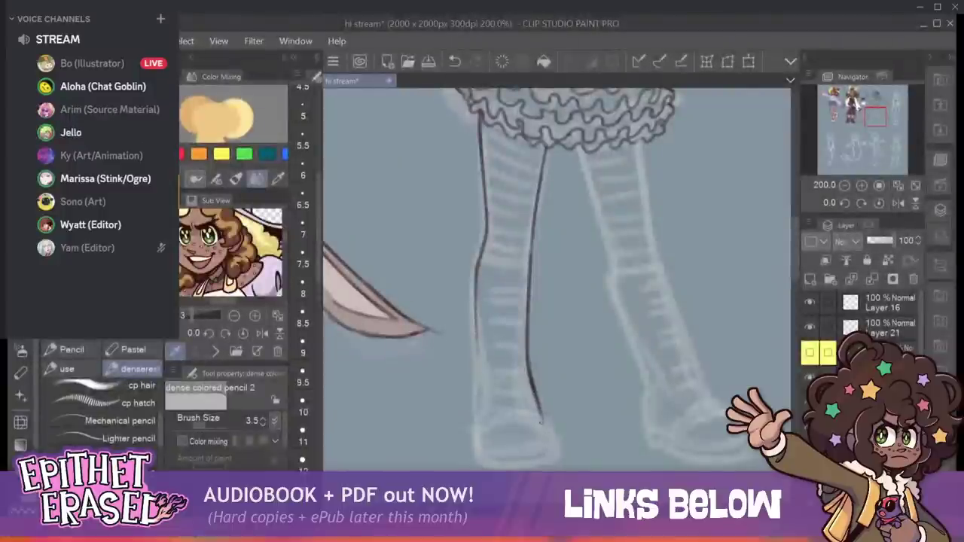
Draw the foot of the straight leg's boot around toe and sole, and rework its outer ankle edge.
mouse_move(537, 413)
left_mouse_down()
mouse_move(557, 425)
mouse_move(563, 456)
mouse_move(561, 467)
mouse_move(536, 467)
left_mouse_up()
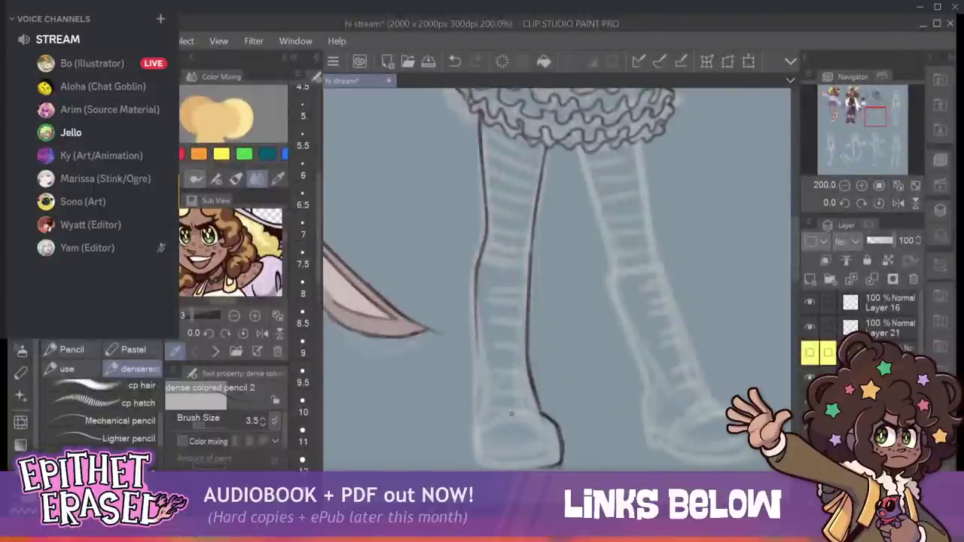
mouse_move(476, 305)
left_mouse_down()
mouse_move(470, 440)
mouse_move(496, 462)
mouse_move(472, 448)
mouse_move(508, 468)
mouse_move(559, 465)
left_mouse_up()
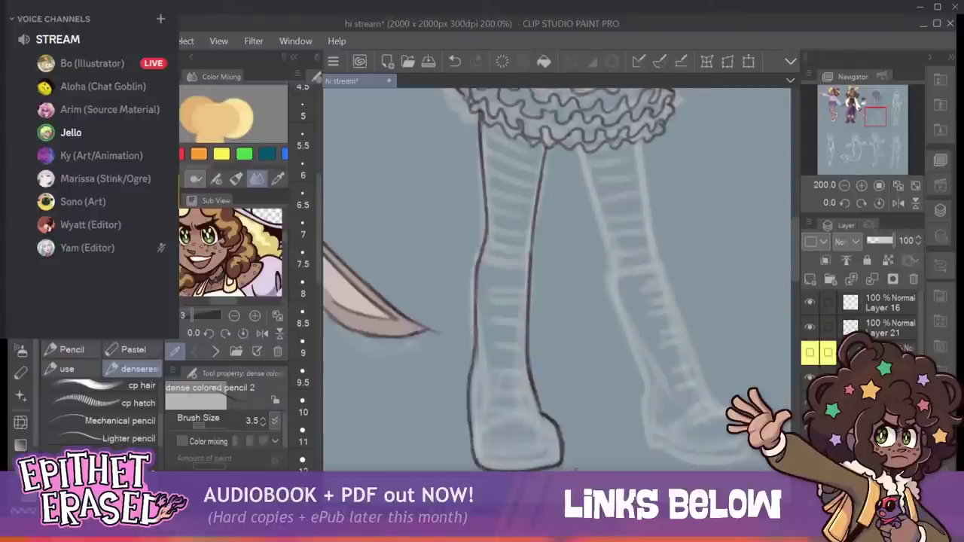
left_click_drag(474, 363, 471, 423)
mouse_move(476, 333)
left_mouse_down()
mouse_move(469, 444)
mouse_move(472, 416)
left_mouse_up()
left_click_drag(470, 366, 468, 422)
left_click_drag(470, 384, 471, 431)
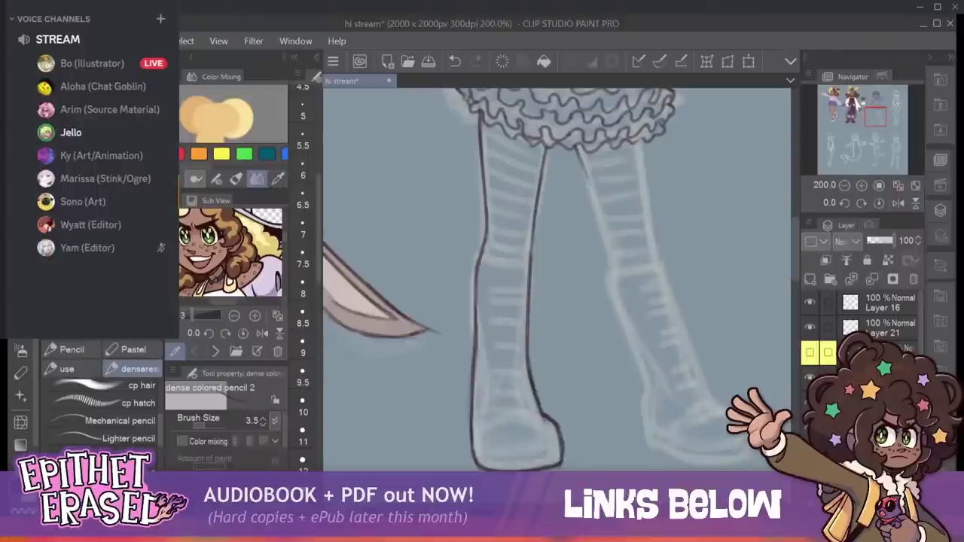
Outline the angled leg and its boot from the skirt hem to the sole, retracing the front shin line.
mouse_move(577, 147)
left_mouse_down()
mouse_move(646, 390)
mouse_move(649, 446)
left_mouse_up()
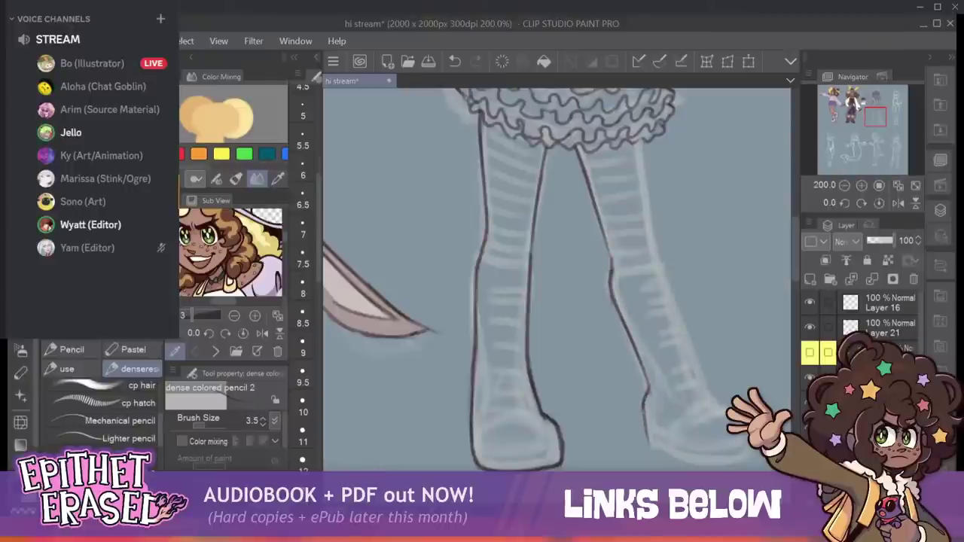
mouse_move(643, 411)
left_mouse_down()
mouse_move(654, 449)
mouse_move(681, 459)
mouse_move(753, 467)
mouse_move(756, 453)
left_mouse_up()
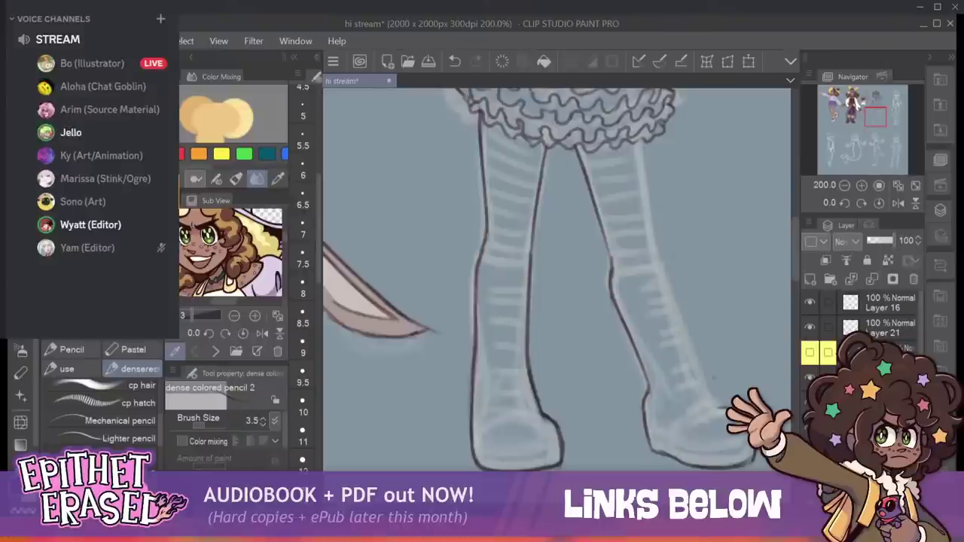
left_click_drag(727, 410, 693, 368)
left_click_drag(638, 145, 646, 184)
mouse_move(640, 140)
left_mouse_down()
mouse_move(662, 279)
mouse_move(692, 361)
left_mouse_up()
left_click_drag(659, 268, 697, 383)
left_click_drag(671, 308, 701, 384)
left_click_drag(680, 330, 702, 382)
left_click_drag(667, 295, 690, 359)
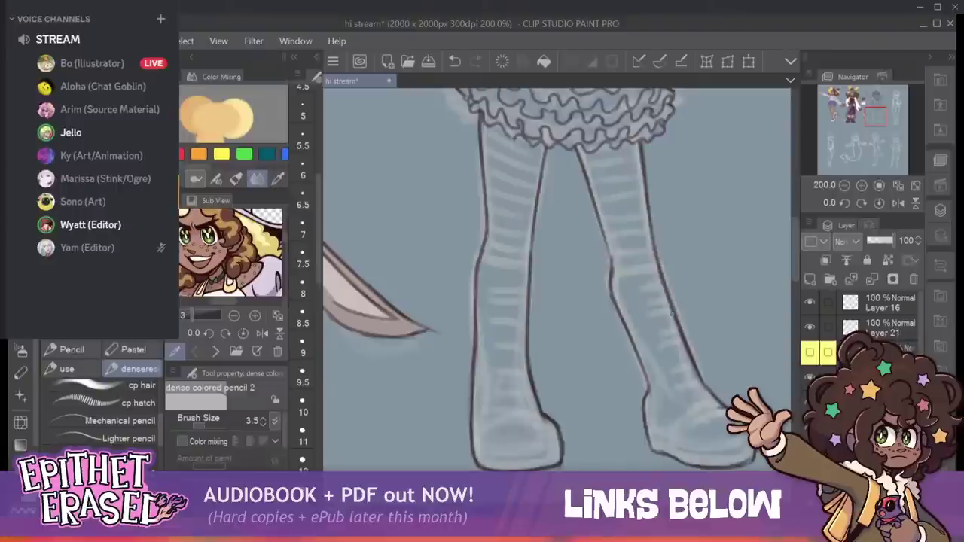
Retrace the angled boot's back edge from the knee to the heel, undoing unwanted strokes.
left_click_drag(610, 273, 626, 331)
left_click_drag(612, 290, 642, 380)
left_click_drag(630, 345, 648, 392)
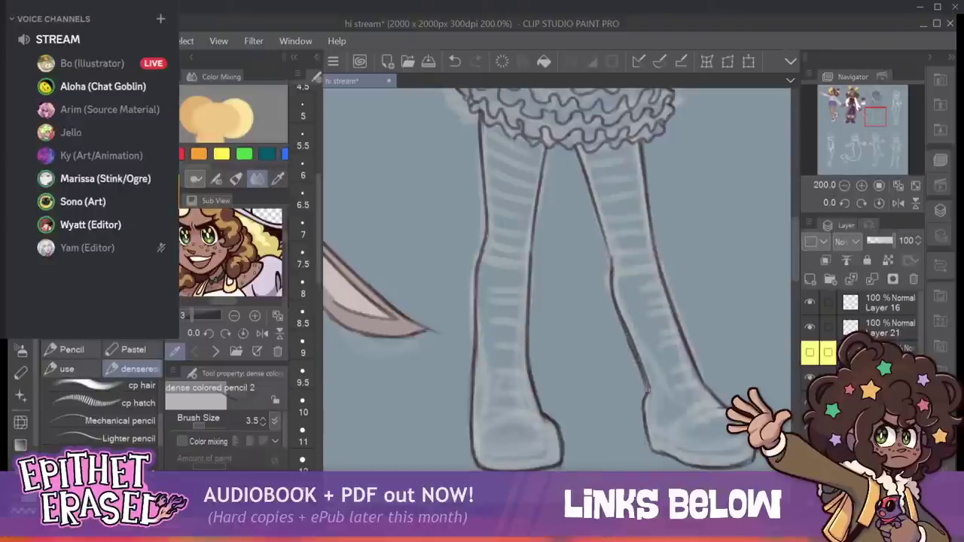
key("ctrl+z")
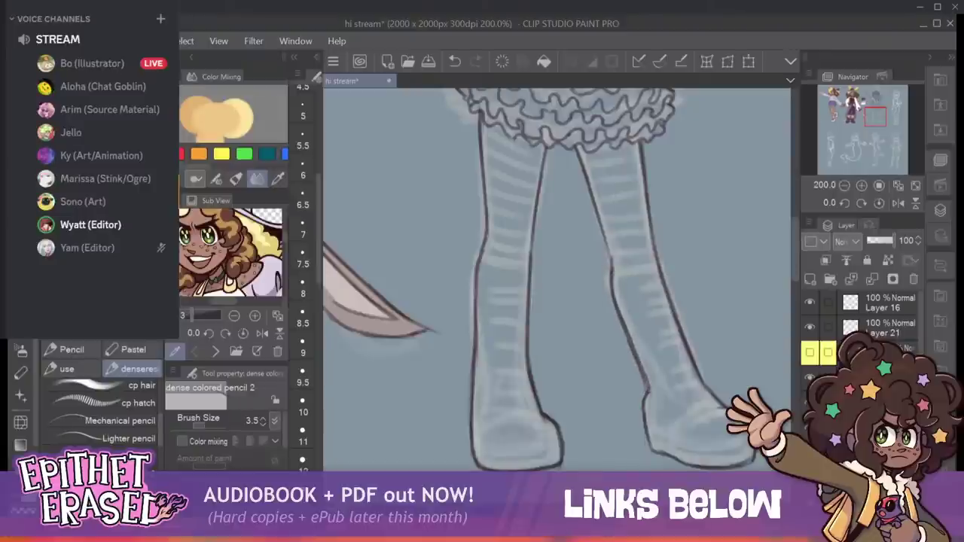
key("ctrl+z")
left_click_drag(612, 261, 614, 294)
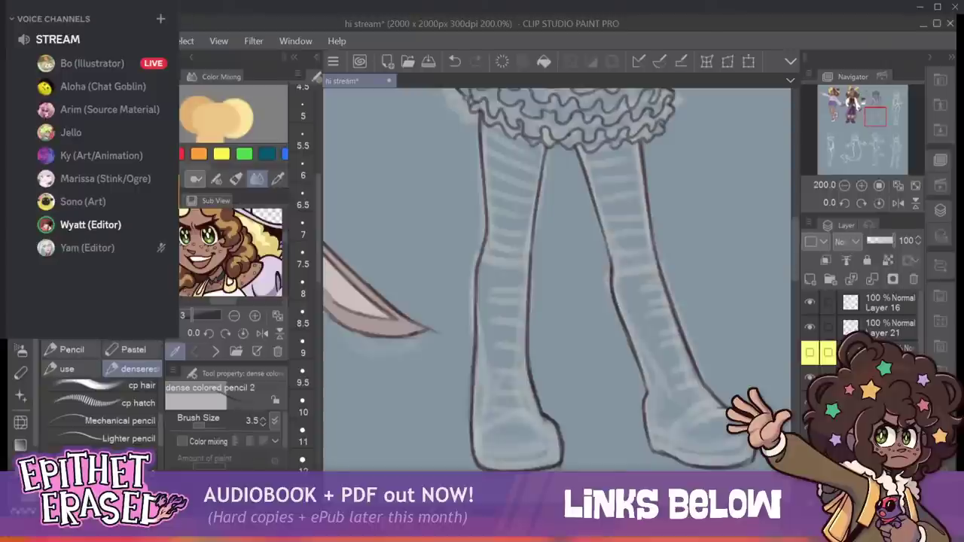
left_click_drag(642, 399, 657, 454)
key("ctrl+z")
key("ctrl+z")
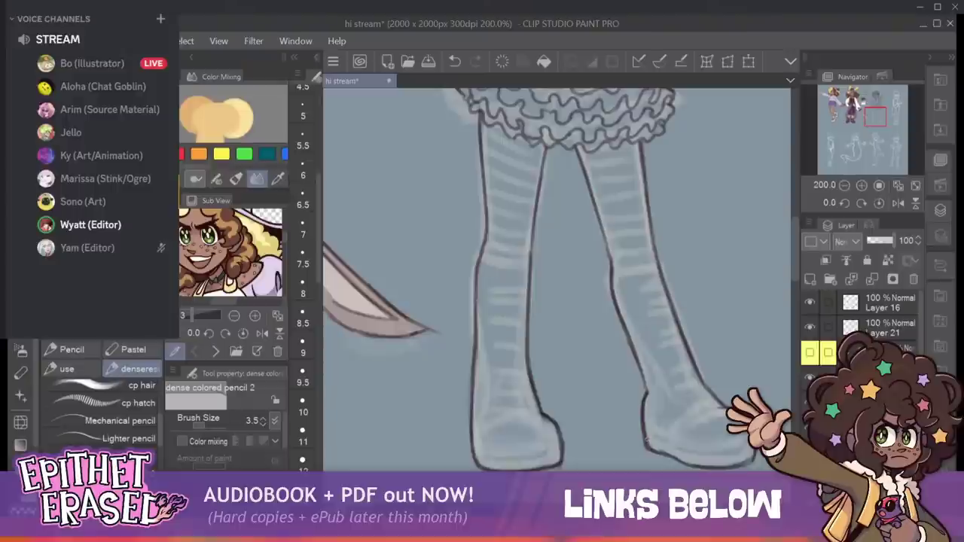
key("ctrl+z")
Retrace the outer edge of the straight leg's boot from below the knee to the ankle, undoing an unwanted stroke.
left_click_drag(542, 143, 486, 284)
scroll(557, 279, "down", 4)
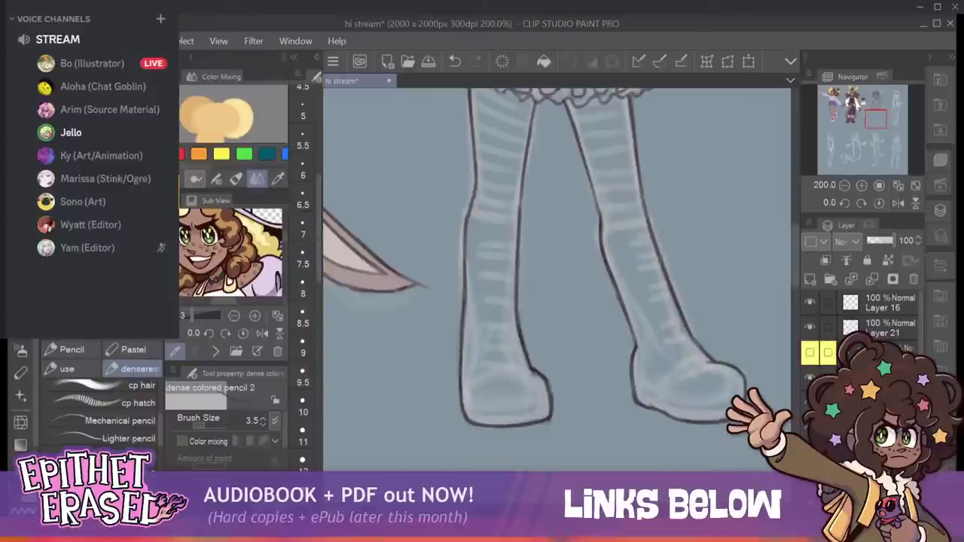
mouse_move(462, 309)
left_mouse_down()
mouse_move(467, 253)
mouse_move(463, 308)
left_mouse_up()
left_click_drag(466, 241, 466, 314)
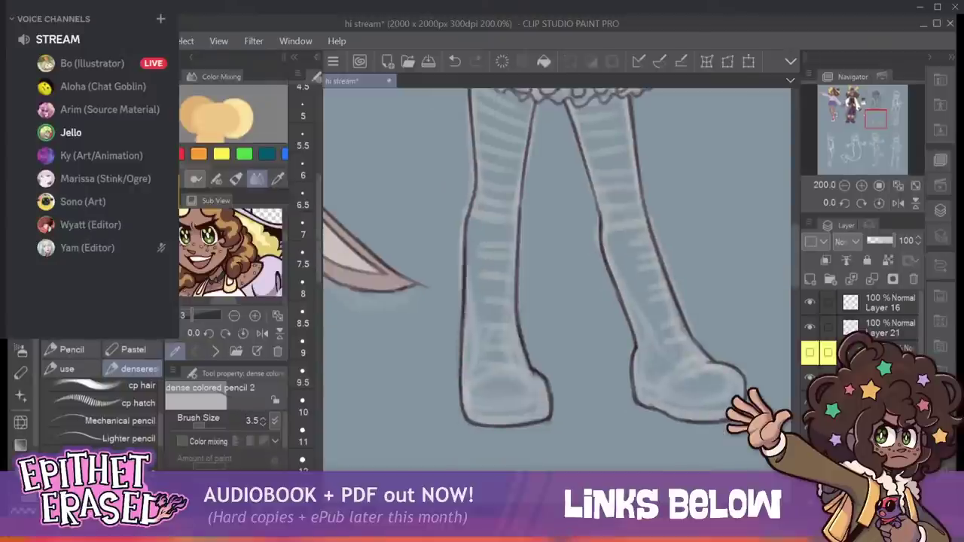
left_click_drag(467, 260, 465, 320)
mouse_move(466, 265)
left_mouse_down()
mouse_move(465, 314)
mouse_move(463, 235)
left_mouse_up()
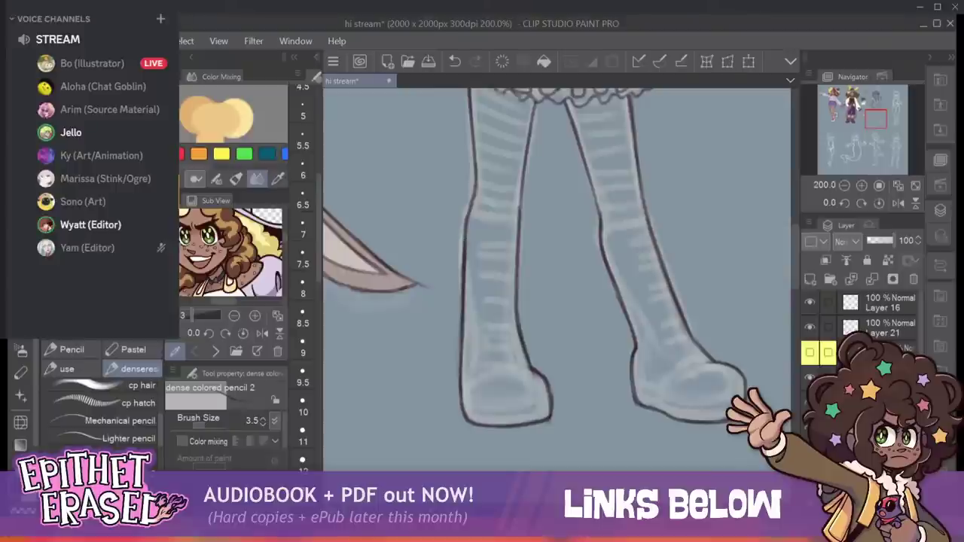
mouse_move(461, 357)
left_mouse_down()
mouse_move(463, 254)
mouse_move(464, 342)
left_mouse_up()
left_click_drag(462, 243, 461, 355)
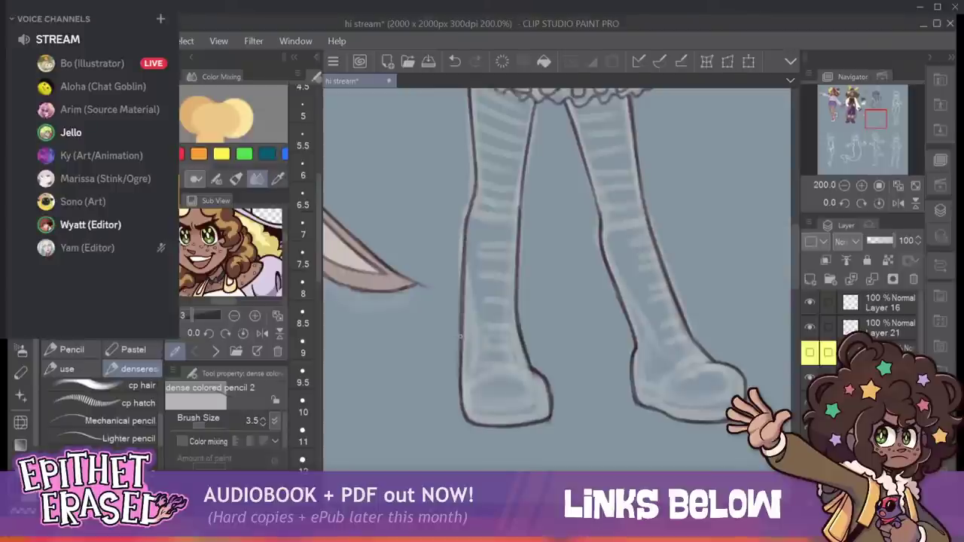
key("ctrl+z")
left_click_drag(462, 338, 464, 279)
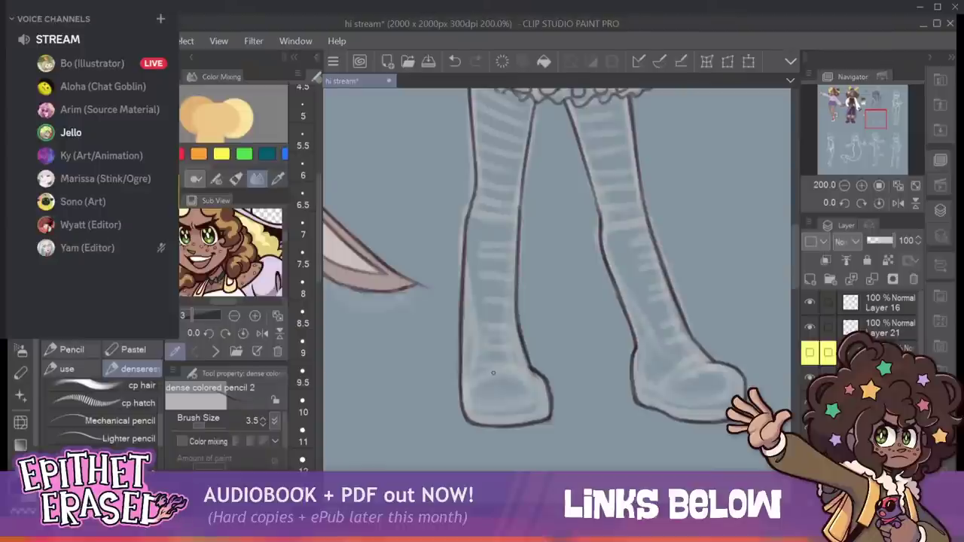
Draw curved toe caps and sole lines on both boots, redoing the straight boot's toe cap and reinforcing its heel edge.
left_click_drag(494, 372, 533, 376)
mouse_move(716, 363)
left_mouse_down()
mouse_move(657, 397)
mouse_move(704, 411)
left_mouse_up()
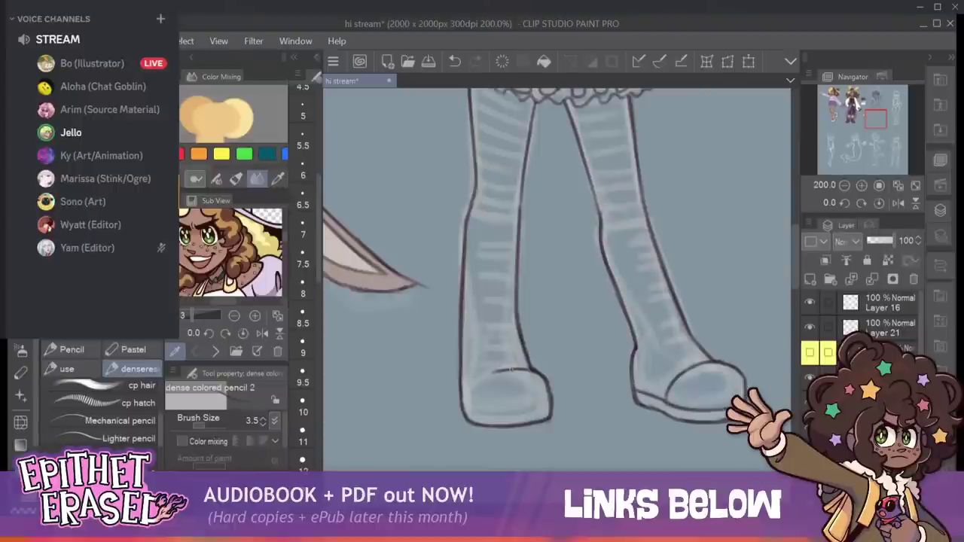
mouse_move(516, 370)
left_mouse_down()
mouse_move(476, 382)
mouse_move(465, 408)
left_mouse_up()
left_click_drag(487, 378, 470, 407)
key("ctrl+z")
key("ctrl+z")
key("ctrl+z")
mouse_move(473, 413)
left_mouse_down()
mouse_move(468, 386)
mouse_move(468, 412)
mouse_move(482, 371)
mouse_move(500, 369)
left_mouse_up()
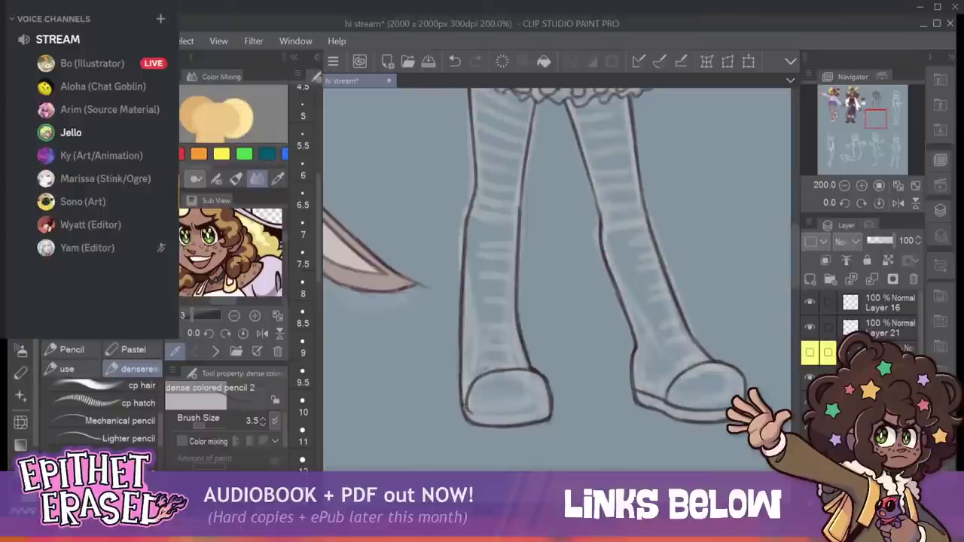
left_click_drag(464, 413, 552, 405)
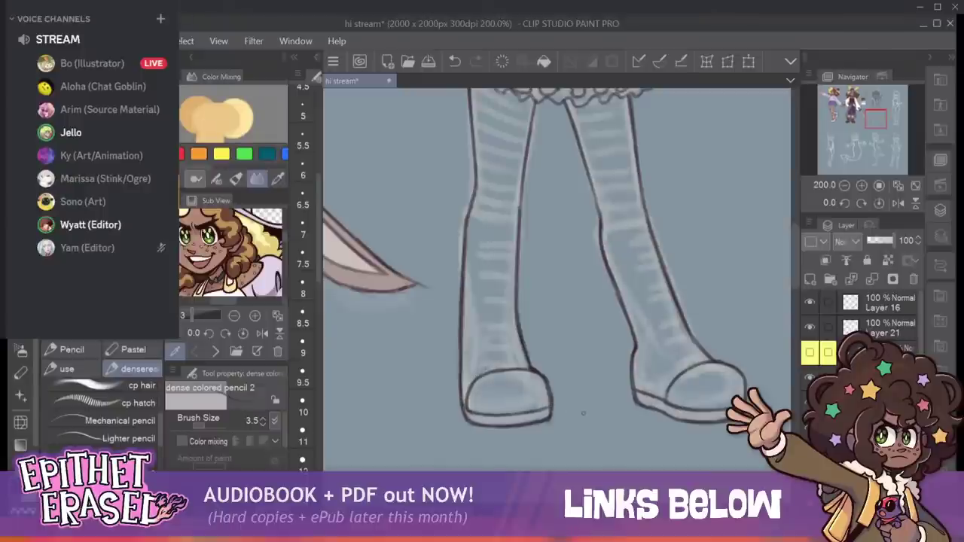
left_click_drag(461, 363, 462, 416)
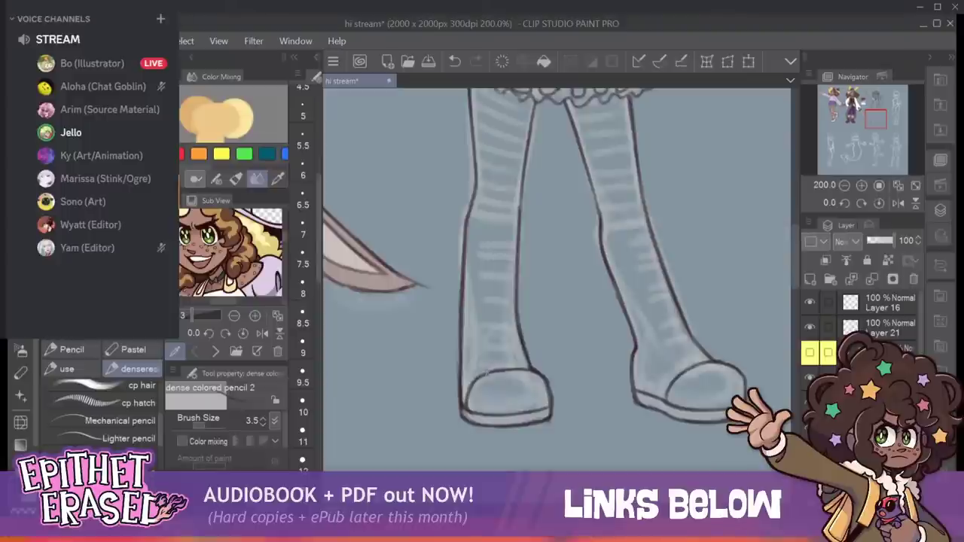
Draw a long panel line down each boot's shaft and join it to a shallow curve above the toes.
left_click_drag(487, 372, 477, 239)
left_click_drag(479, 316, 478, 256)
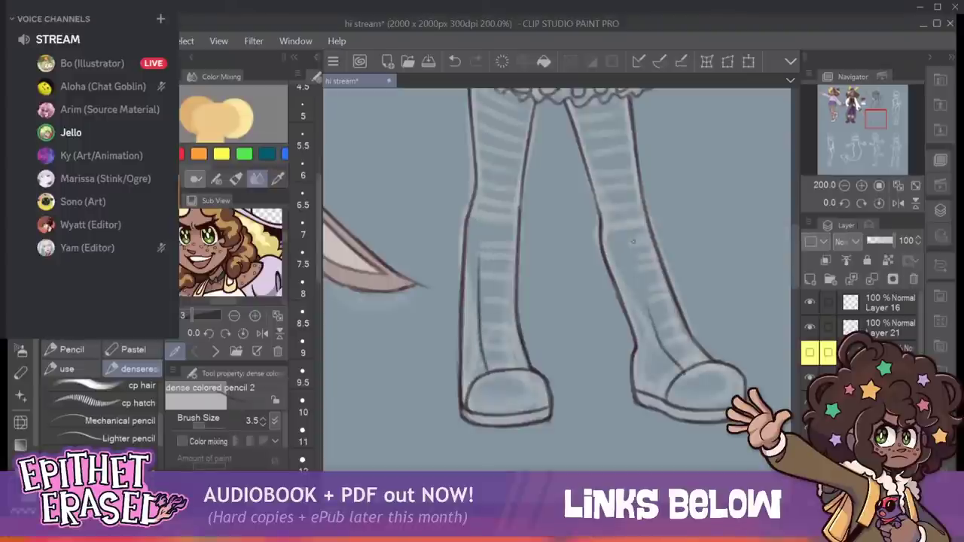
left_click_drag(626, 226, 651, 310)
left_click_drag(635, 260, 657, 337)
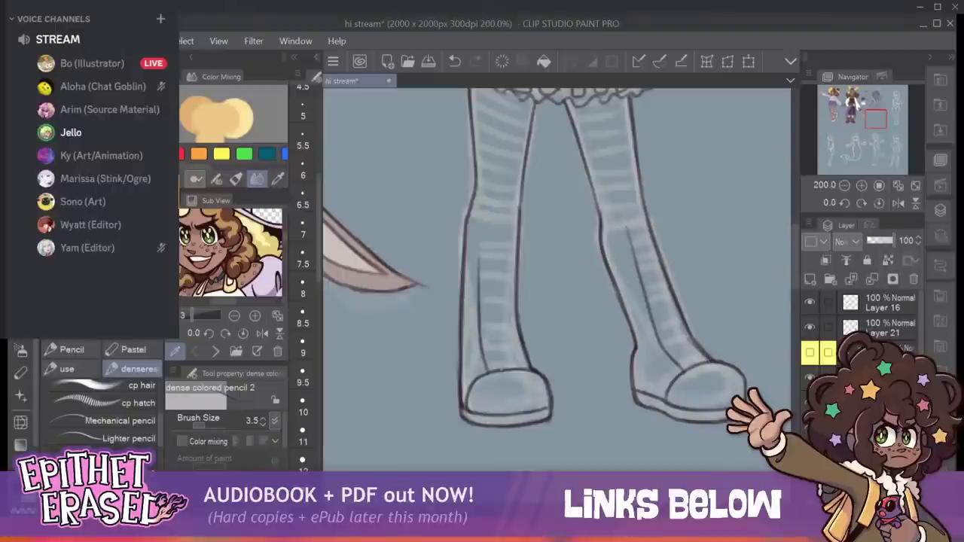
left_click_drag(486, 374, 523, 379)
left_click_drag(681, 375, 721, 369)
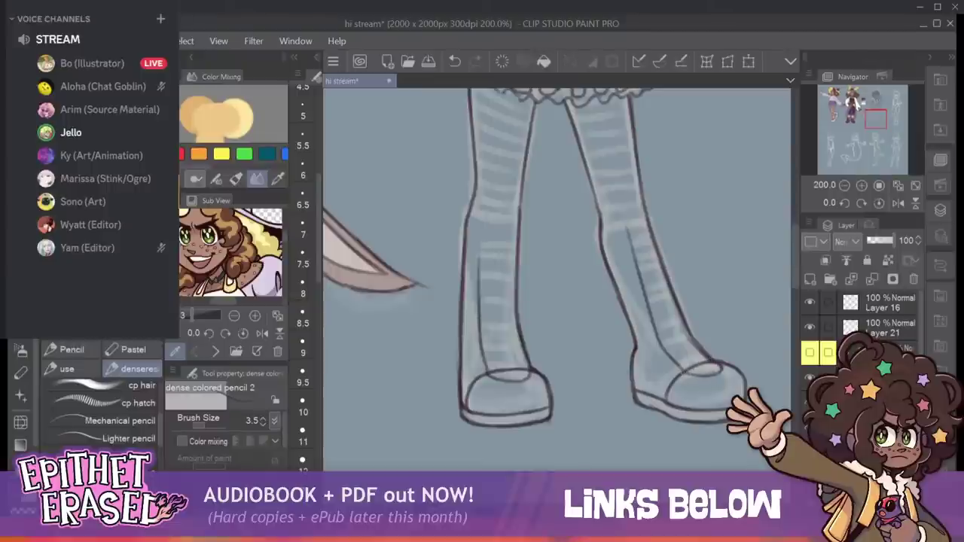
mouse_move(683, 373)
left_mouse_down()
mouse_move(725, 376)
mouse_move(728, 364)
mouse_move(689, 372)
left_mouse_up()
Erase the toe cap arcs on both boots around the new panel curves, and return to the drawing pencil.
key("e")
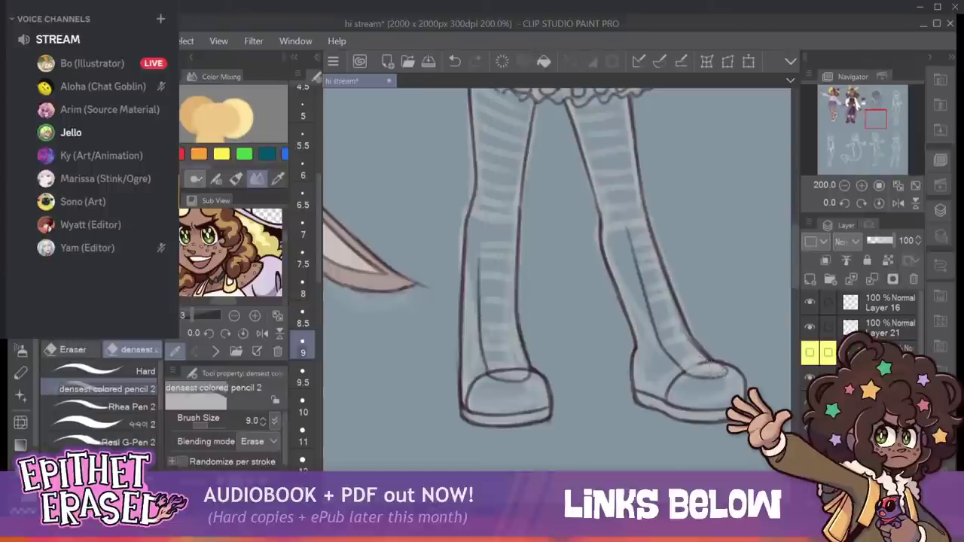
mouse_move(491, 373)
left_mouse_down()
mouse_move(524, 368)
mouse_move(506, 368)
mouse_move(493, 391)
mouse_move(474, 378)
mouse_move(469, 399)
mouse_move(480, 357)
left_mouse_up()
mouse_move(675, 374)
left_mouse_down()
mouse_move(700, 386)
mouse_move(674, 399)
left_mouse_up()
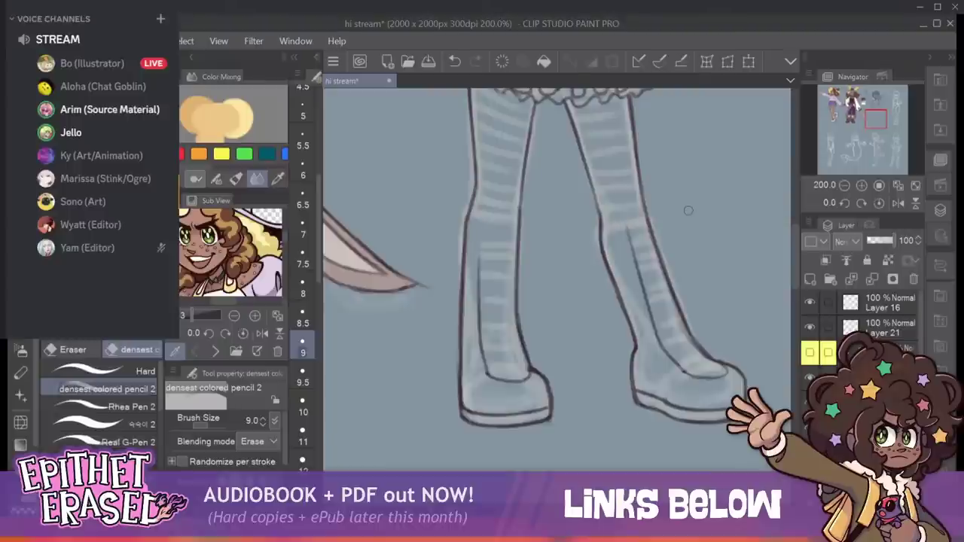
key("p")
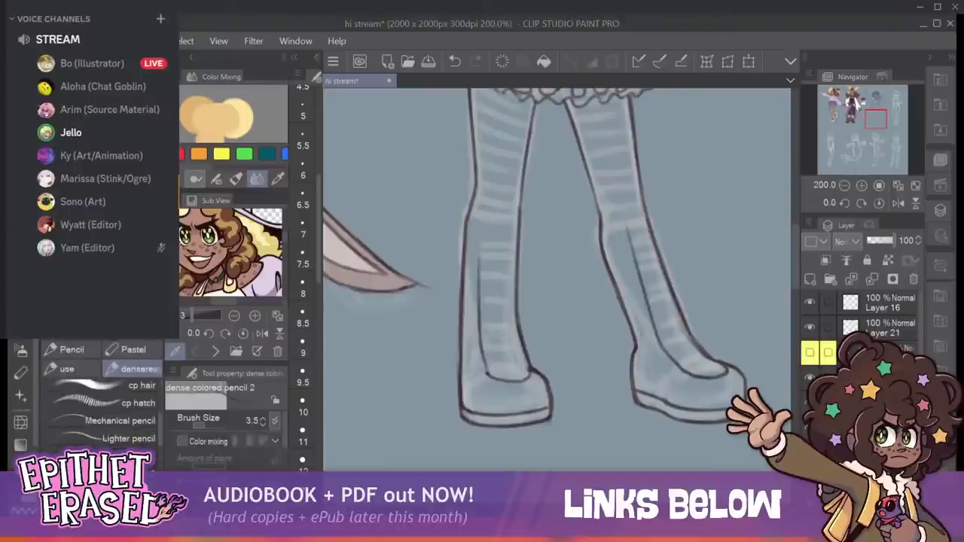
Reinforce the straight boot's panel curve above the toes and draw the panel's second side line up the shaft.
left_click_drag(503, 381, 483, 375)
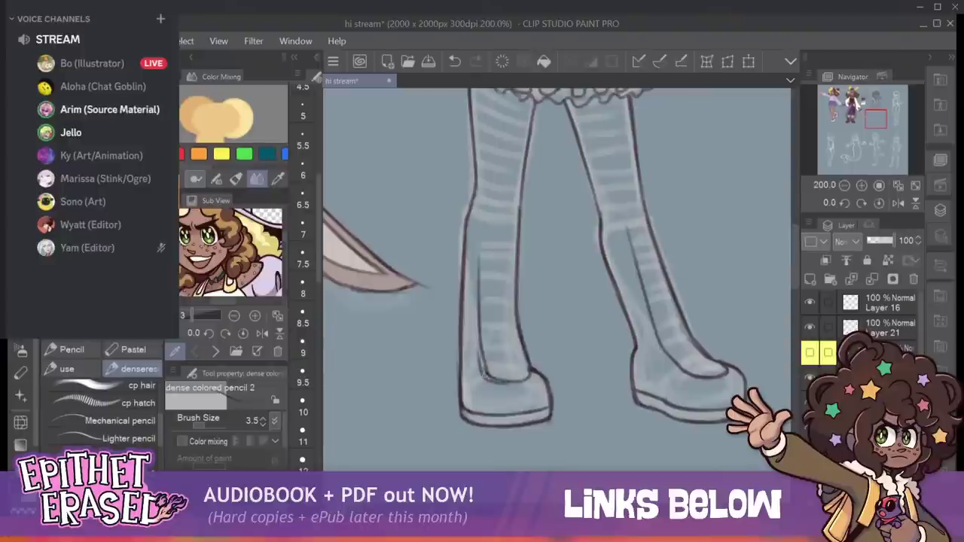
left_click_drag(480, 339, 488, 376)
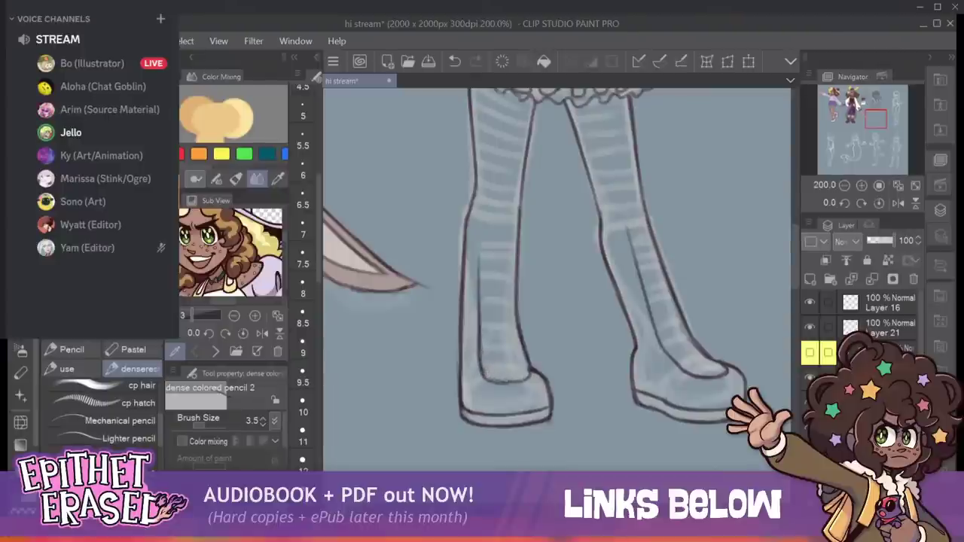
left_click_drag(510, 382, 531, 374)
left_click_drag(516, 336, 527, 370)
key("ctrl+z")
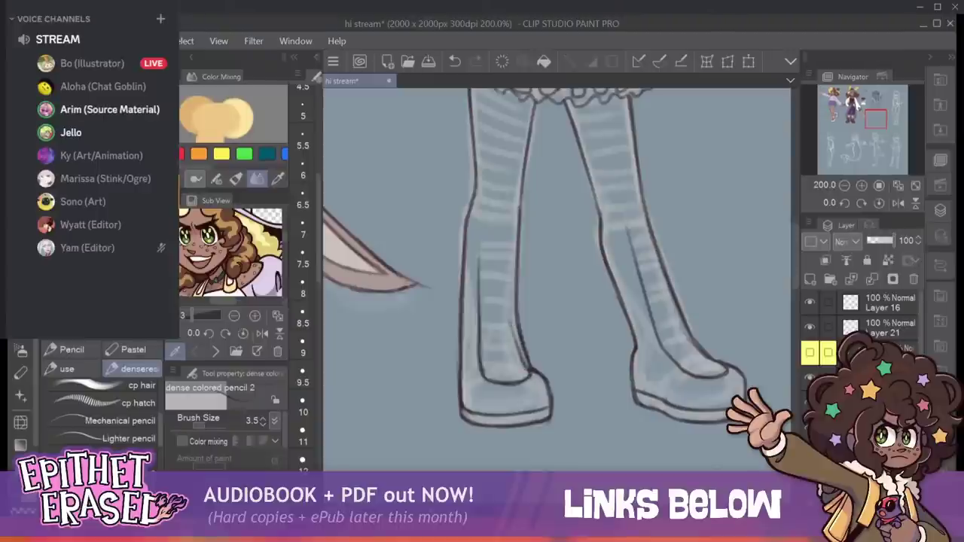
mouse_move(514, 325)
left_mouse_down()
mouse_move(527, 367)
mouse_move(515, 335)
left_mouse_up()
left_click_drag(508, 251, 513, 318)
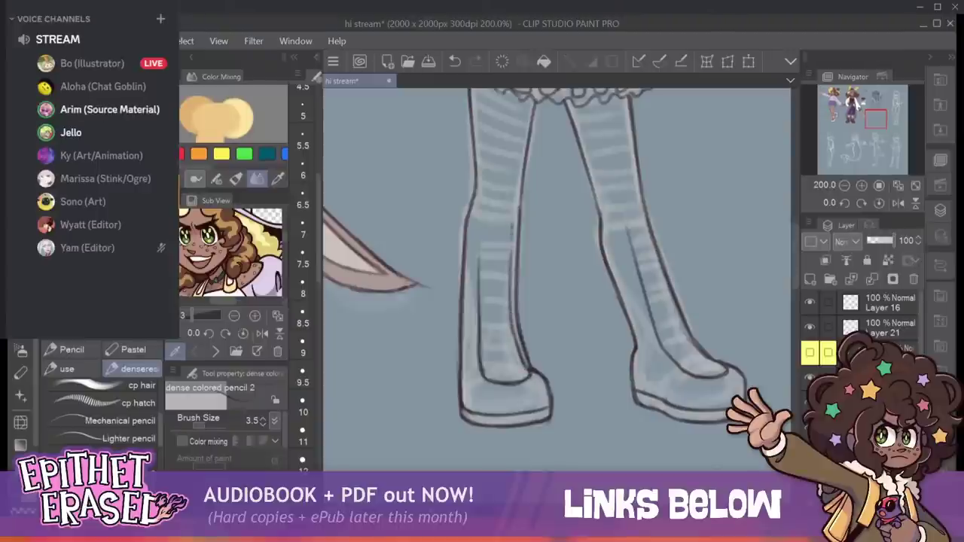
left_click_drag(504, 229, 512, 327)
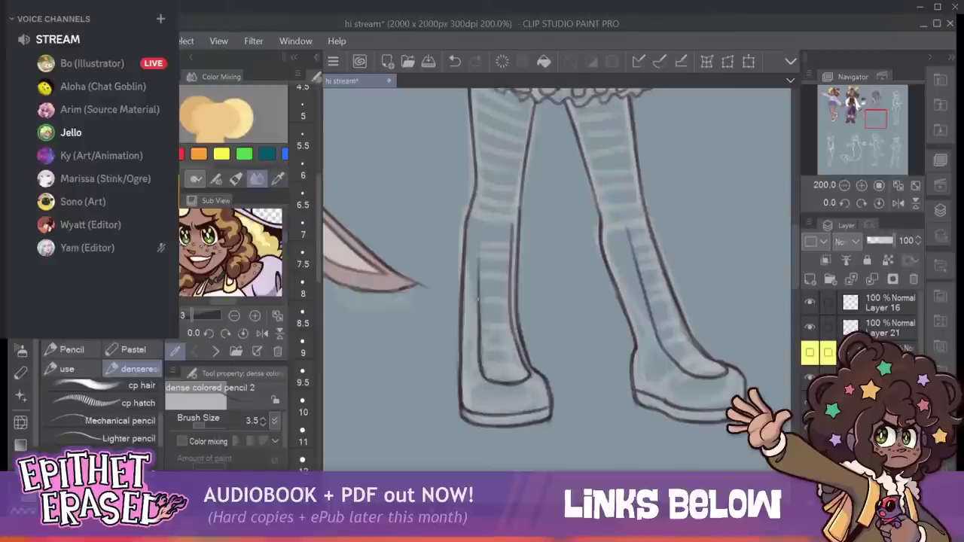
Draw the top edge across both boots' shafts and redo the short front ankle line on the straight boot.
mouse_move(479, 299)
left_mouse_down()
mouse_move(482, 218)
mouse_move(520, 223)
left_mouse_up()
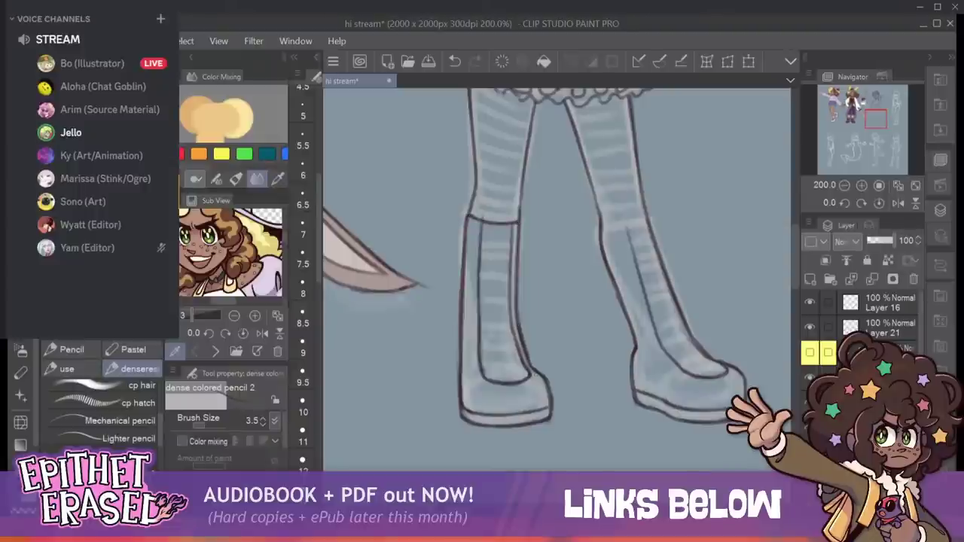
left_click_drag(525, 344, 534, 367)
key("ctrl+z")
key("ctrl+z")
left_click_drag(519, 331, 533, 367)
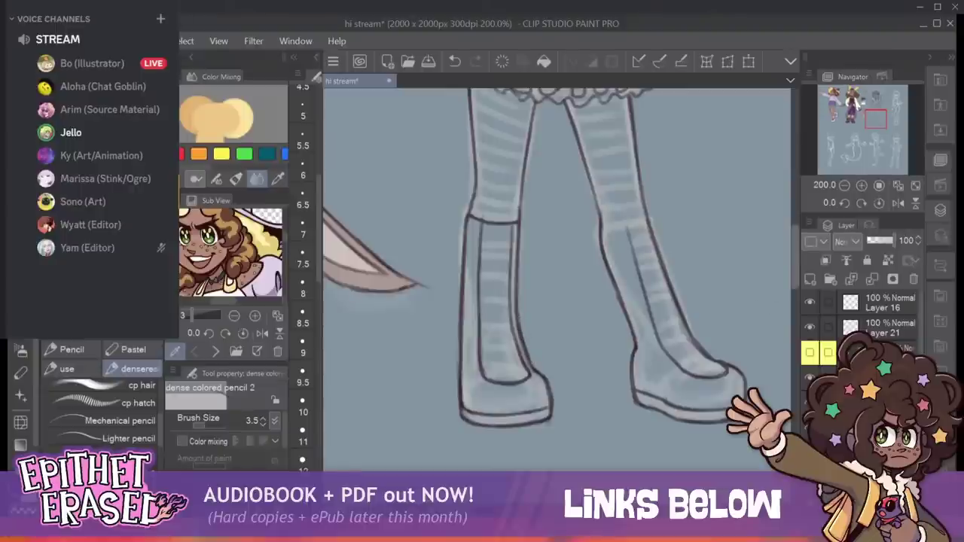
left_click_drag(602, 226, 647, 221)
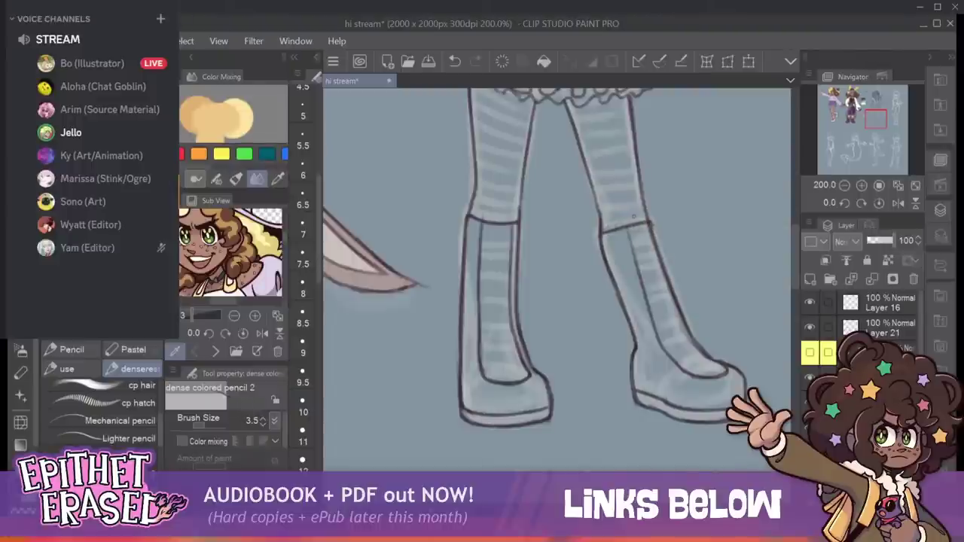
Draw a ladder of double lace lines up the angled boot's panel with the dense colored pencil 2 lines brush at size 10.
mouse_move(608, 264)
left_mouse_down()
mouse_move(637, 345)
mouse_move(616, 280)
left_mouse_up()
mouse_move(725, 362)
left_mouse_down()
mouse_move(681, 376)
mouse_move(677, 369)
left_mouse_up()
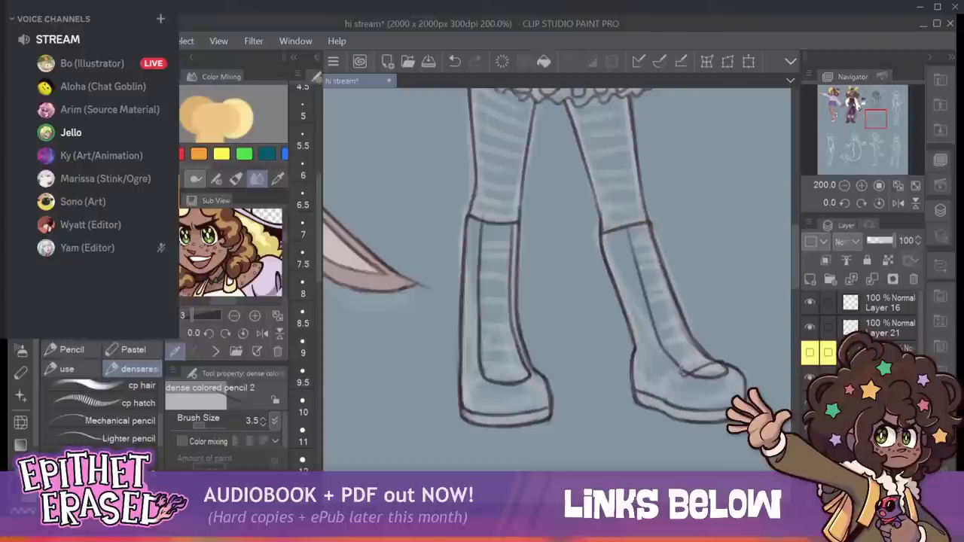
left_click_drag(160, 430, 161, 459)
left_click(102, 450)
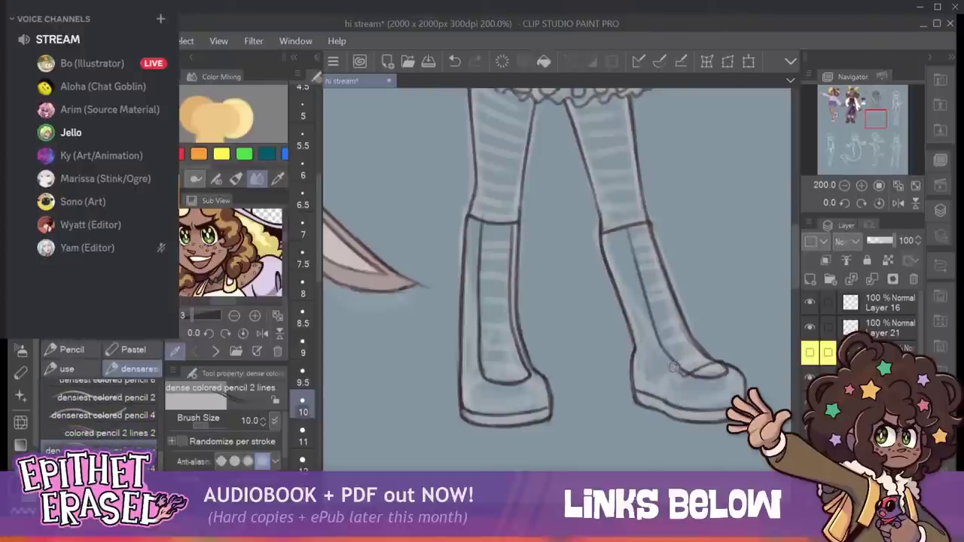
mouse_move(671, 367)
left_mouse_down()
mouse_move(706, 349)
mouse_move(675, 340)
mouse_move(671, 270)
mouse_move(635, 266)
mouse_move(662, 249)
mouse_move(630, 247)
mouse_move(663, 231)
left_mouse_up()
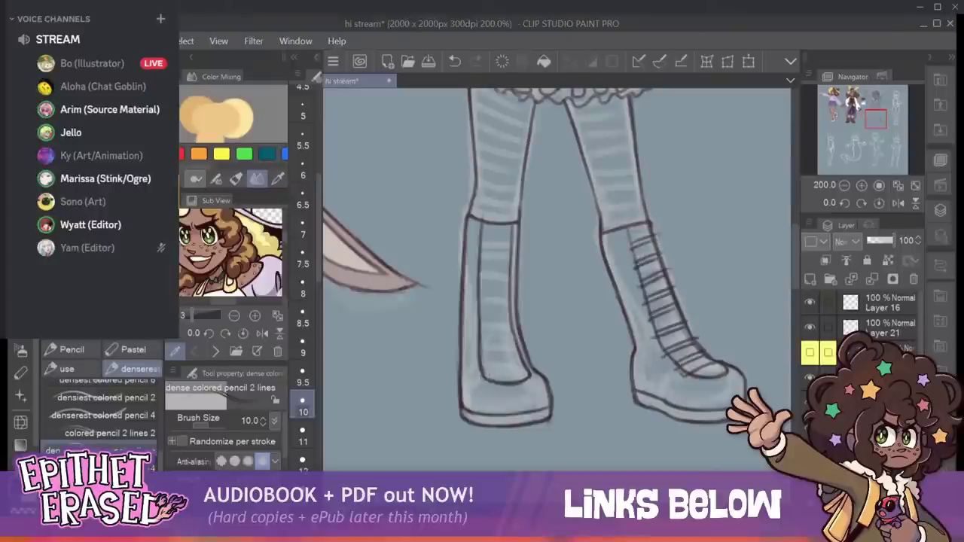
Draw matching double lace lines up the straight boot's panel at brush size 9.5, undoing unwanted strokes.
left_click_drag(485, 374, 533, 368)
key("ctrl+z")
key("bracketleft")
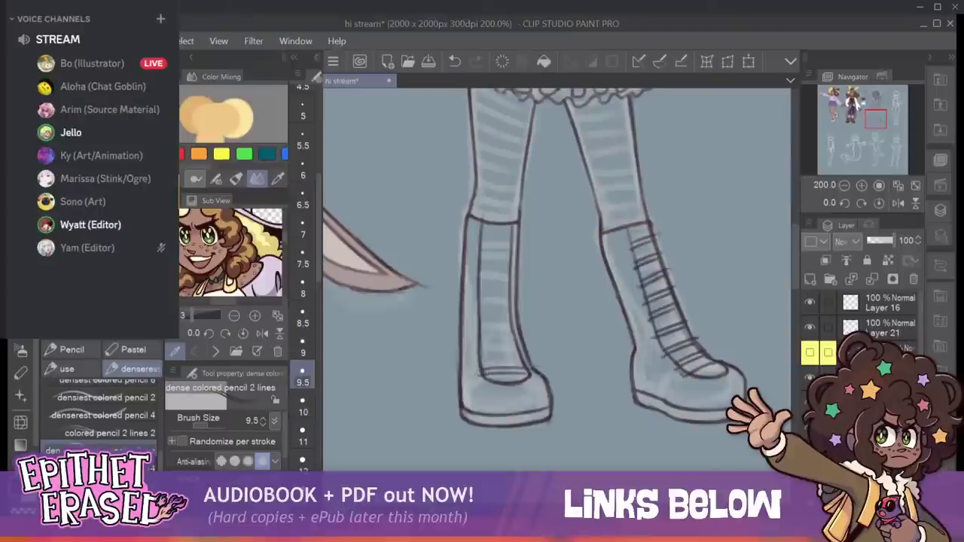
mouse_move(473, 355)
left_mouse_down()
mouse_move(524, 357)
mouse_move(505, 343)
mouse_move(524, 338)
mouse_move(516, 278)
mouse_move(494, 262)
mouse_move(517, 261)
mouse_move(514, 240)
left_mouse_up()
left_click(455, 62)
left_click(454, 61)
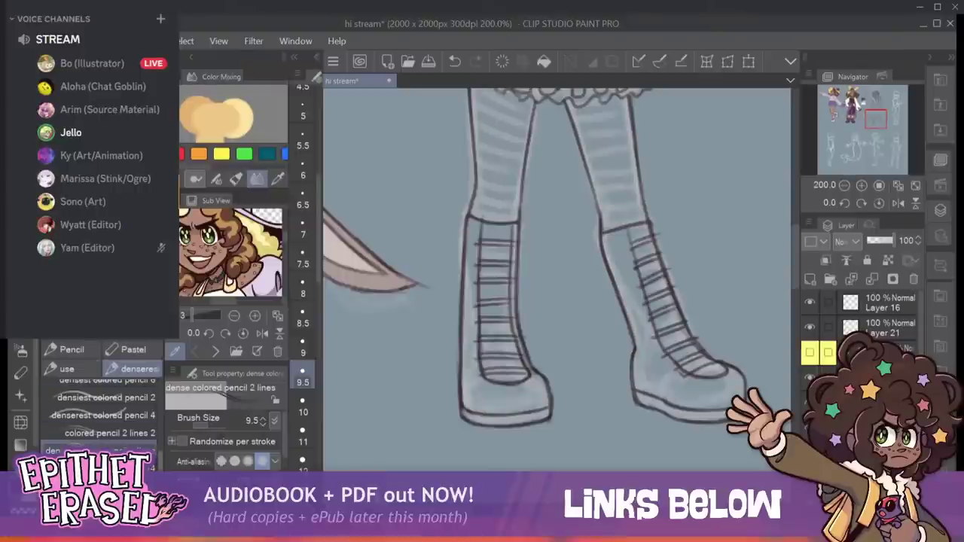
Switch back to the dense colored pencil 2 brush and retrace the angled boot's front edge beside the laces, undoing the excess stroke.
scroll(101, 421, "up", 2)
left_click(111, 406)
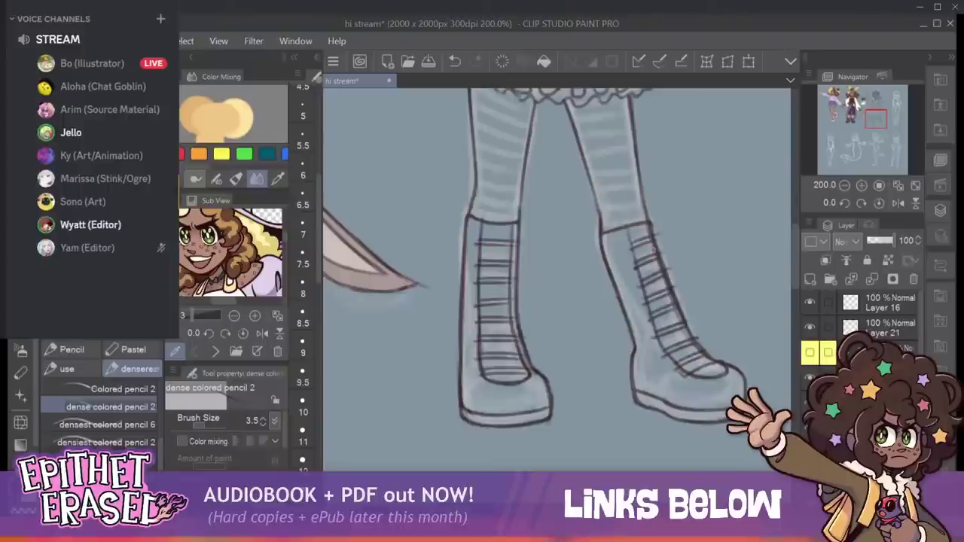
left_click_drag(656, 258, 687, 339)
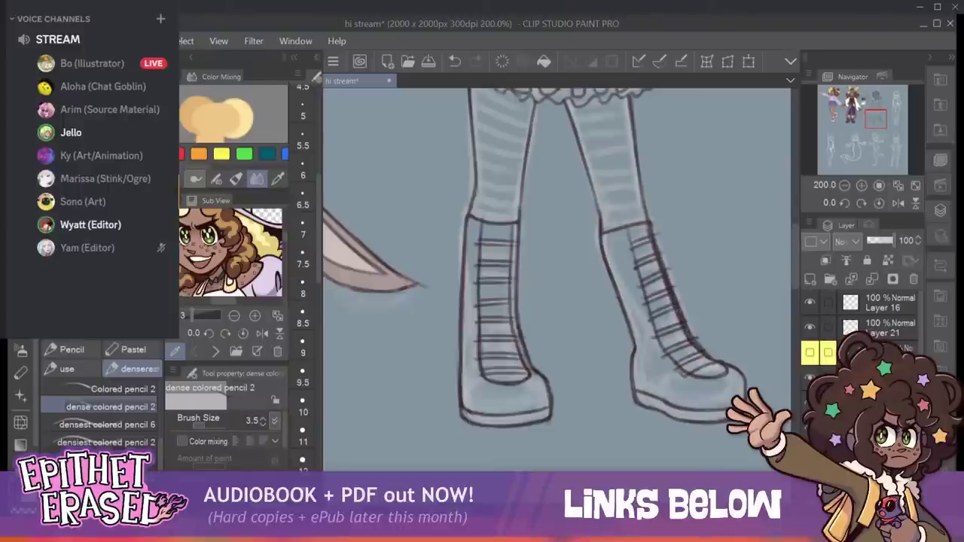
left_click_drag(677, 302, 690, 334)
left_click_drag(663, 262, 687, 321)
left_click_drag(671, 282, 687, 328)
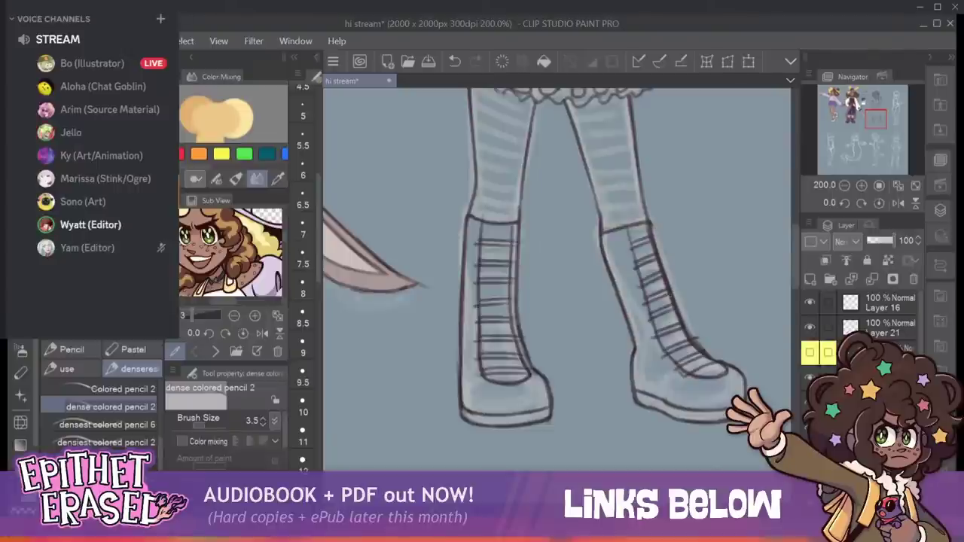
key("ctrl+z")
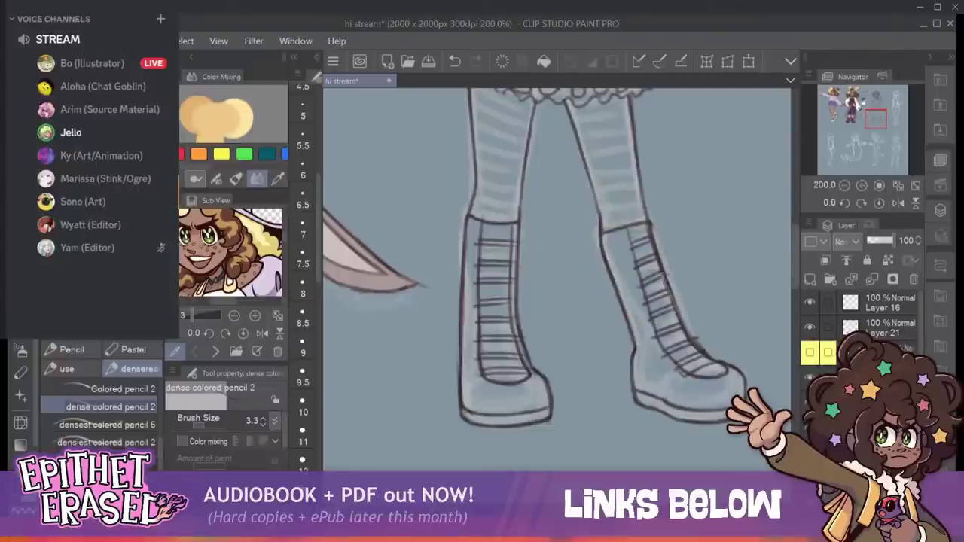
Try to thicken the angled boot's front edge down to the ankle at brush size 3.3, and undo the strokes.
left_click_drag(668, 285, 711, 357)
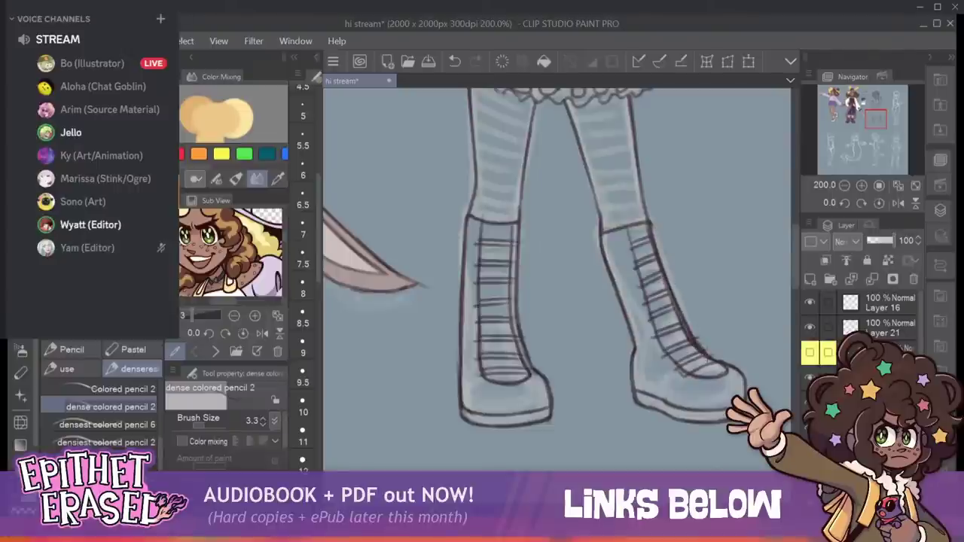
left_click_drag(667, 289, 695, 344)
key("ctrl+z")
key("ctrl+z")
key("ctrl+z")
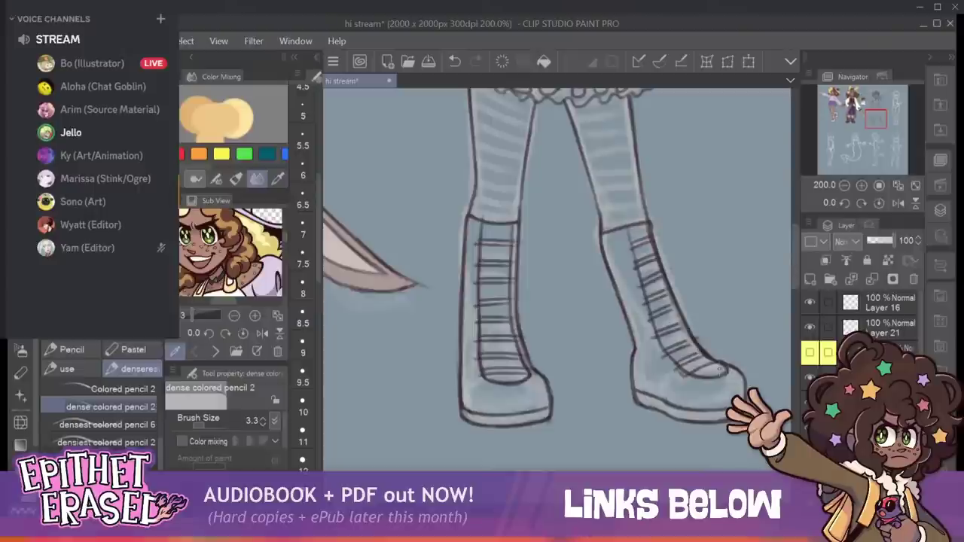
Retrace the upper front edge of the angled boot and darken the heel-side line of its lace panel.
left_click_drag(652, 239, 679, 312)
mouse_move(658, 260)
left_mouse_down()
mouse_move(685, 322)
mouse_move(681, 314)
left_mouse_up()
left_click_drag(651, 237, 659, 253)
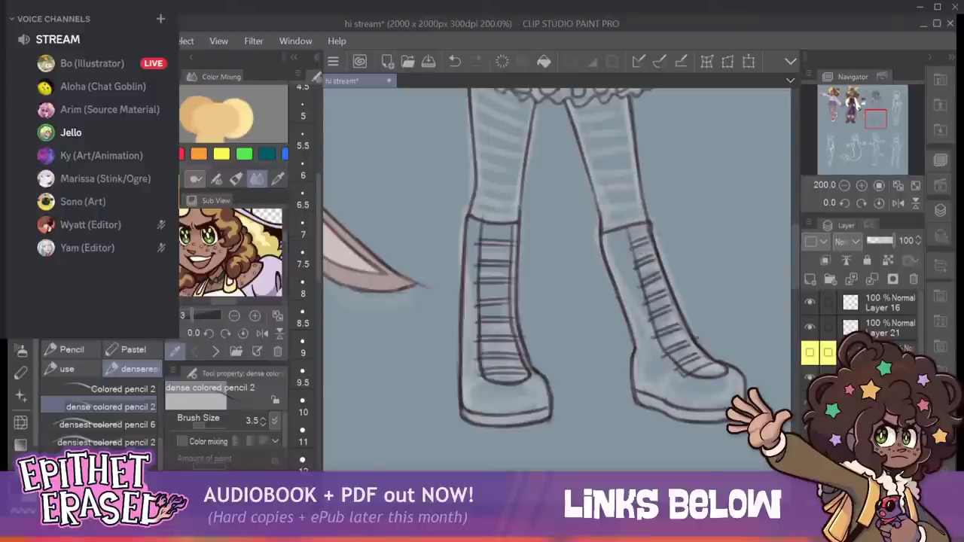
left_click_drag(633, 248, 672, 357)
left_click_drag(651, 297, 668, 355)
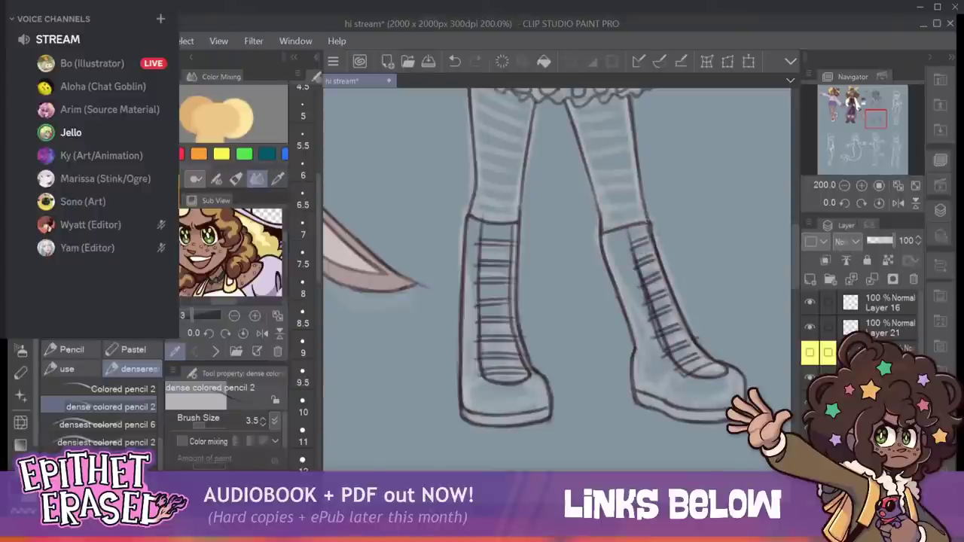
Draw the toe-side line of the angled boot's lace panel just inside the front edge, and reinforce that edge.
left_click_drag(688, 345, 707, 358)
left_click_drag(672, 309, 691, 346)
left_click_drag(662, 280, 684, 336)
mouse_move(648, 226)
left_mouse_down()
mouse_move(670, 298)
mouse_move(653, 229)
left_mouse_up()
left_click_drag(681, 313, 669, 288)
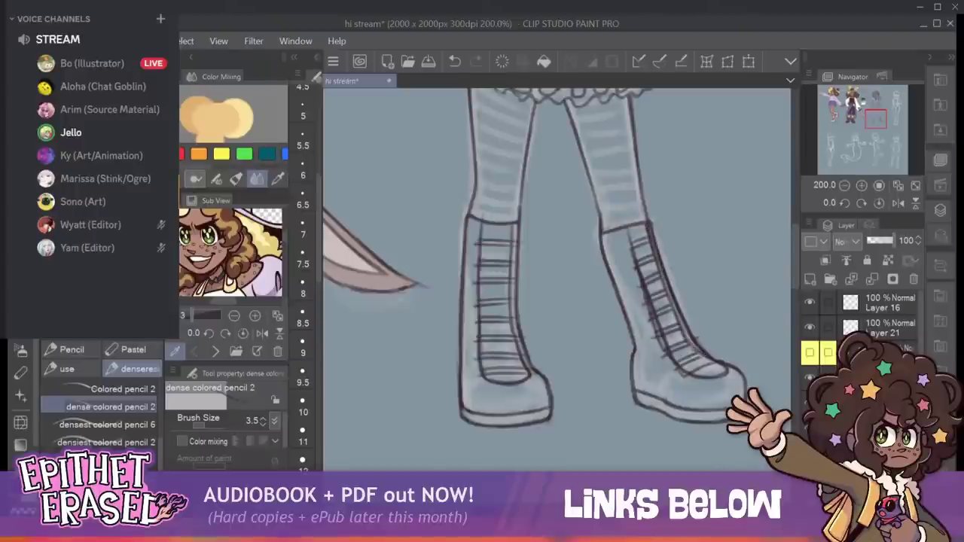
mouse_move(698, 346)
left_mouse_down()
mouse_move(677, 307)
mouse_move(693, 336)
left_mouse_up()
left_click_drag(679, 304, 702, 347)
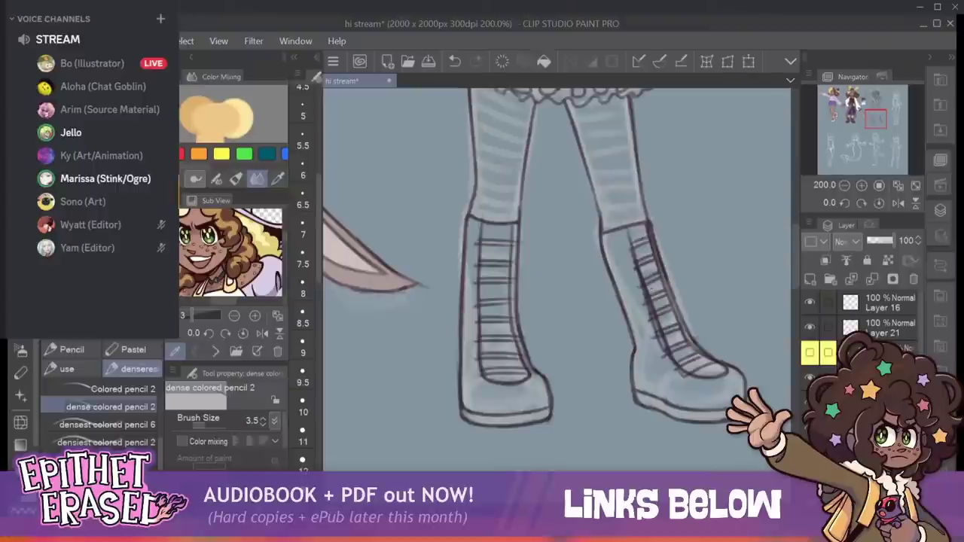
Clean up the lace ends on the angled boot, round off the panel's top corner and redraw its heel-side line.
left_click_drag(674, 360, 637, 254)
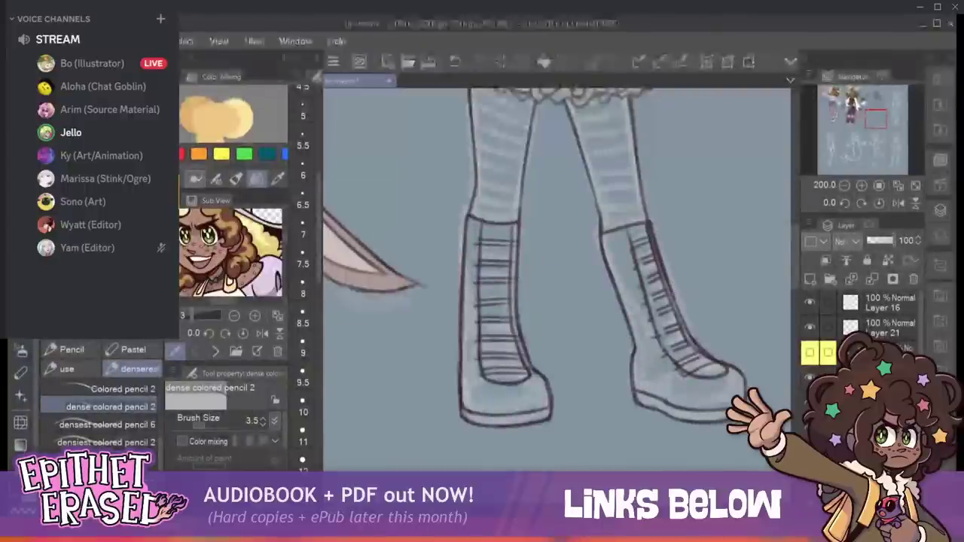
left_click_drag(673, 283, 649, 240)
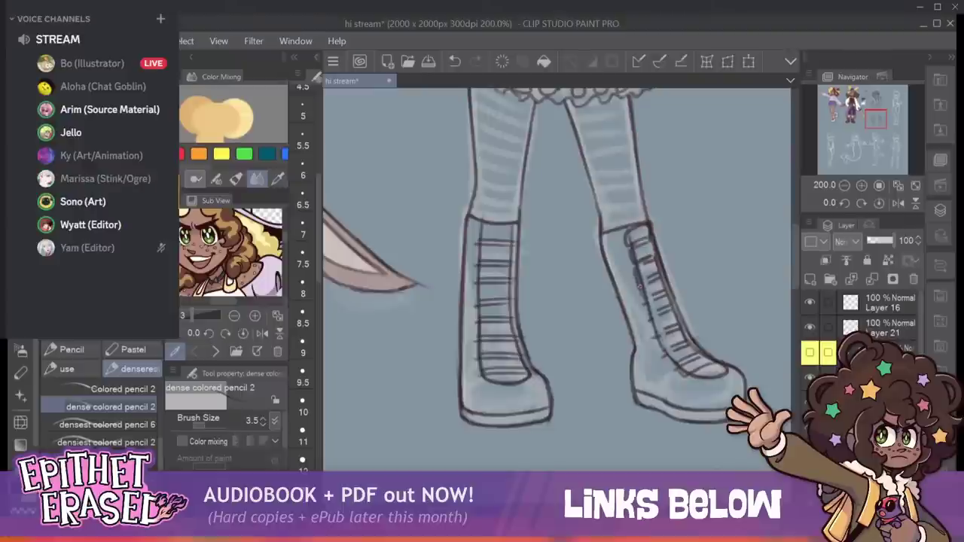
mouse_move(638, 284)
left_mouse_down()
mouse_move(653, 340)
mouse_move(645, 315)
mouse_move(683, 376)
left_mouse_up()
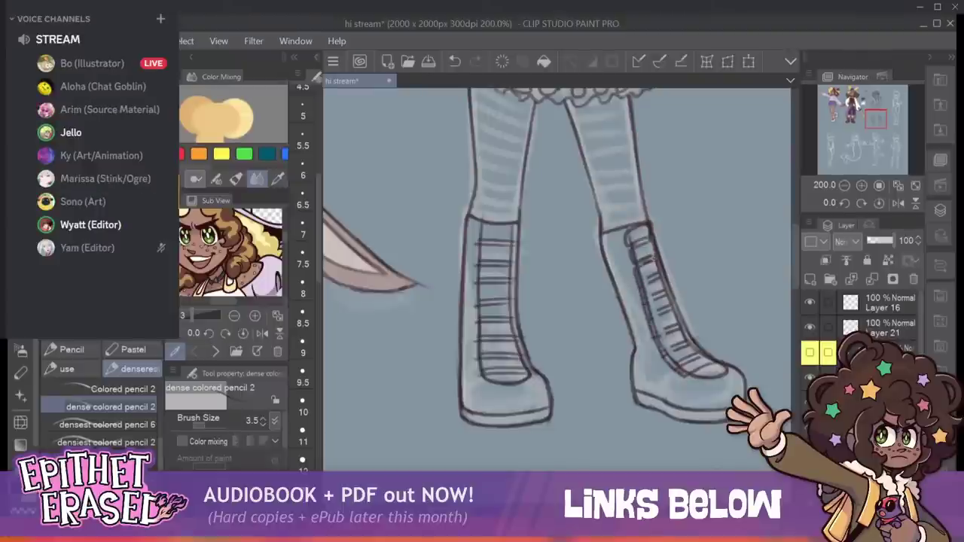
mouse_move(639, 285)
left_mouse_down()
mouse_move(656, 276)
mouse_move(667, 288)
mouse_move(658, 294)
mouse_move(674, 297)
mouse_move(661, 315)
mouse_move(673, 309)
mouse_move(678, 329)
mouse_move(666, 335)
left_mouse_up()
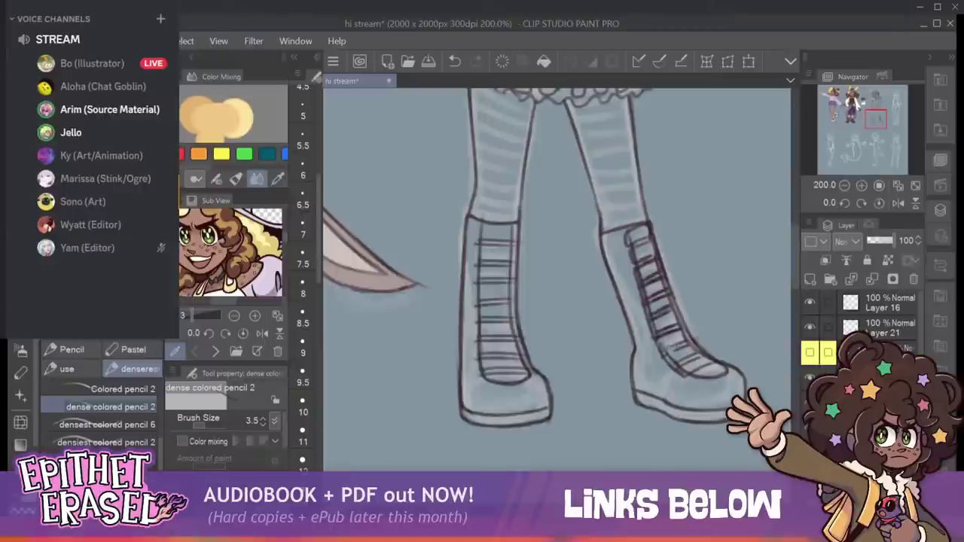
Rework the angled boot's lace rungs and front edge, undo one change, and redraw both side lines of the lace panel.
left_click_drag(664, 351, 687, 346)
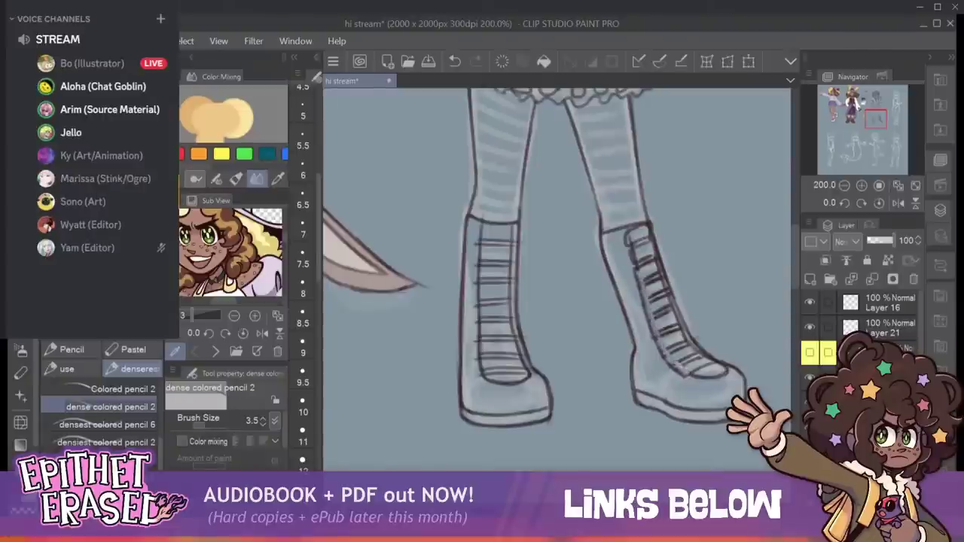
left_click_drag(662, 279, 668, 293)
left_click_drag(654, 249, 672, 300)
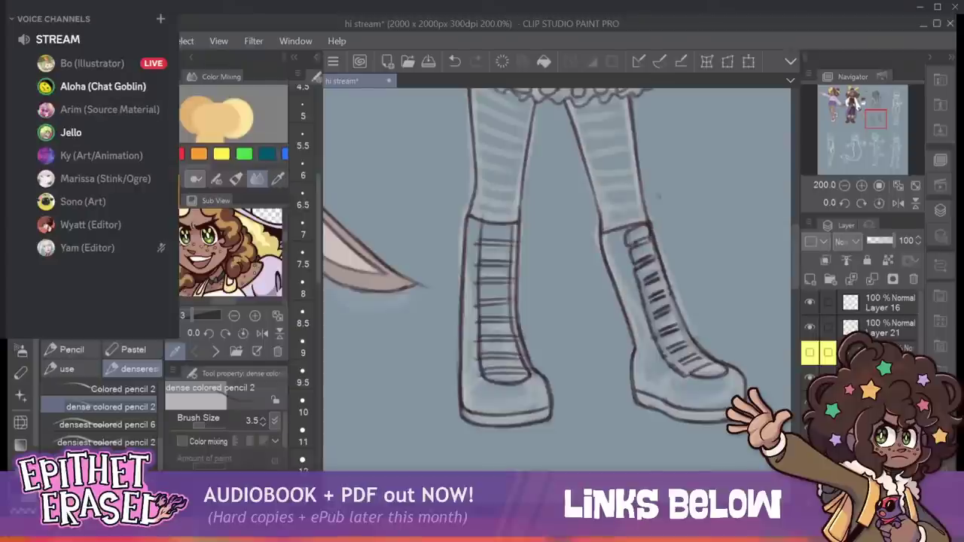
left_click(455, 61)
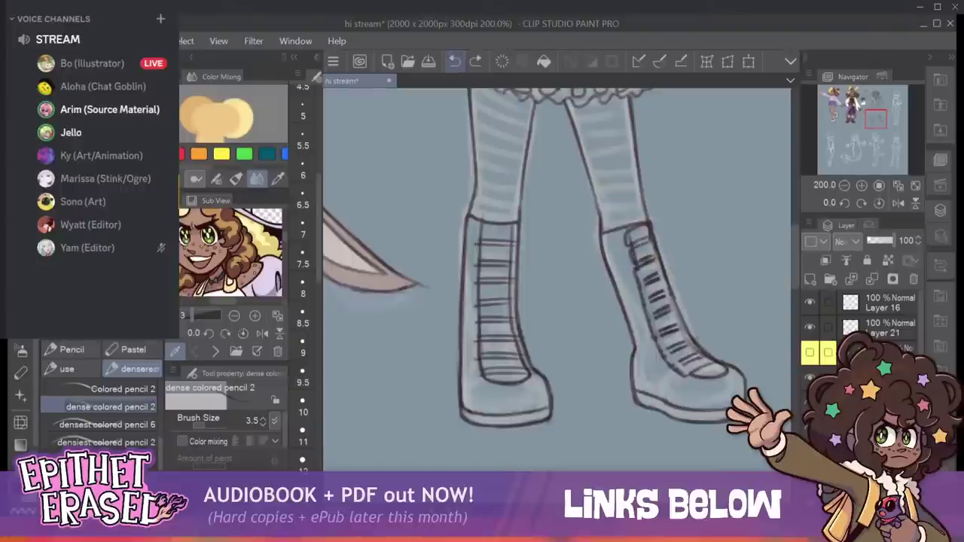
left_click_drag(676, 320, 692, 349)
left_click_drag(655, 254, 679, 319)
left_click_drag(664, 351, 689, 376)
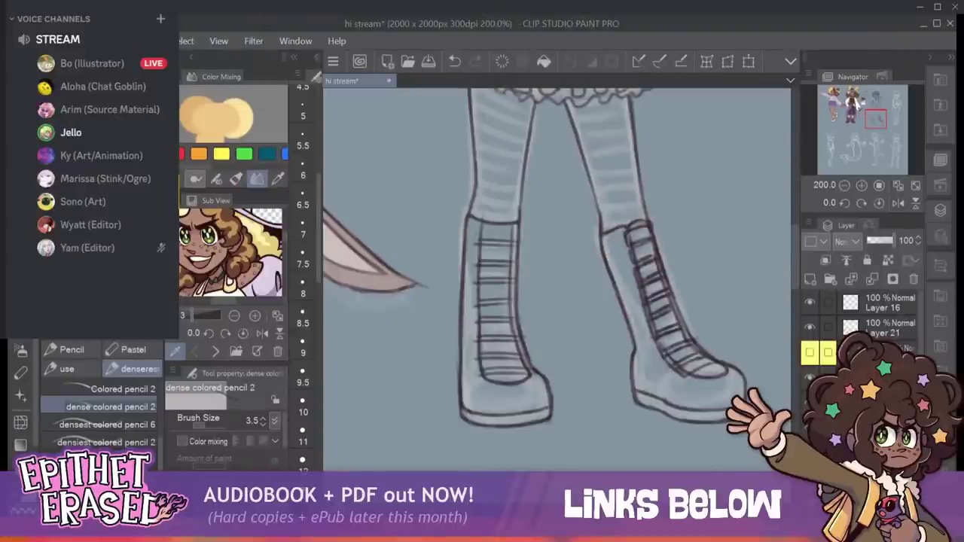
Darken the outer side line of the straight boot's lace panel from the top edge down to the toe curve.
left_click_drag(477, 223, 476, 314)
left_click_drag(476, 255, 476, 358)
mouse_move(476, 292)
left_mouse_down()
mouse_move(483, 382)
mouse_move(476, 339)
left_mouse_up()
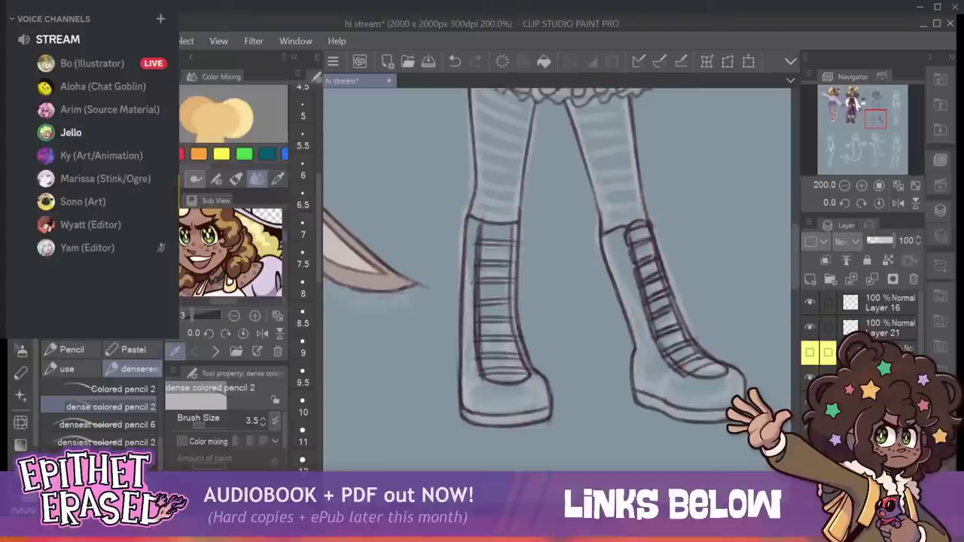
left_click_drag(473, 290, 473, 351)
left_click_drag(476, 304, 474, 338)
left_click_drag(476, 277, 475, 313)
Draw the inner side line of the straight boot's lace panel, touch up the outer side and round the panel's top.
left_click_drag(513, 226, 513, 281)
left_click_drag(513, 244, 520, 362)
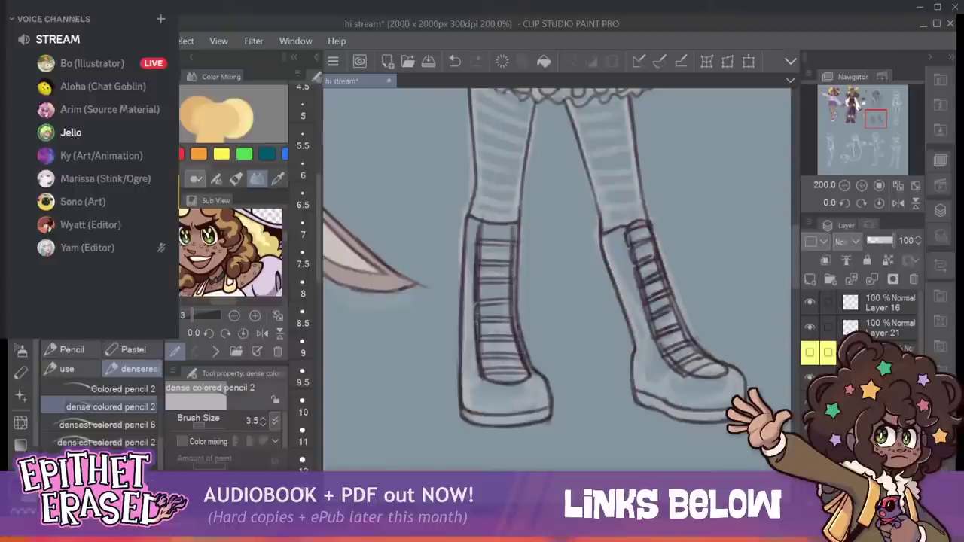
left_click_drag(476, 319, 477, 340)
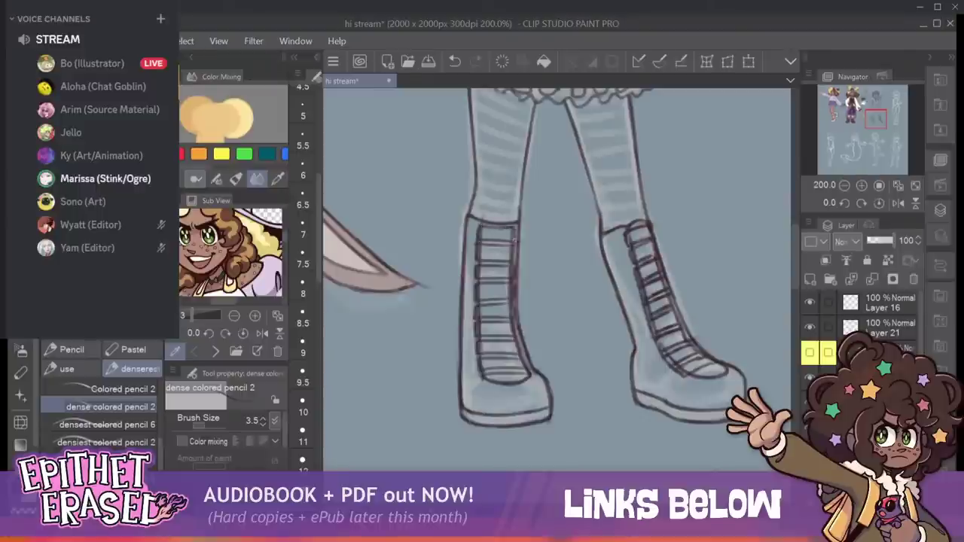
mouse_move(511, 219)
left_mouse_down()
mouse_move(490, 220)
mouse_move(512, 220)
left_mouse_up()
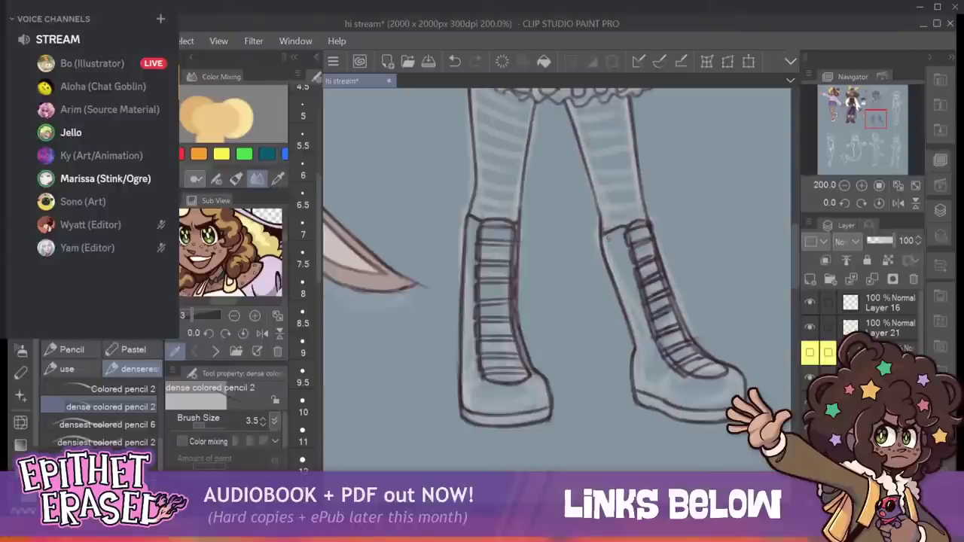
Touch up the heel-side edges of both boots and fill both soles with short vertical tread lines.
left_click_drag(608, 232, 645, 397)
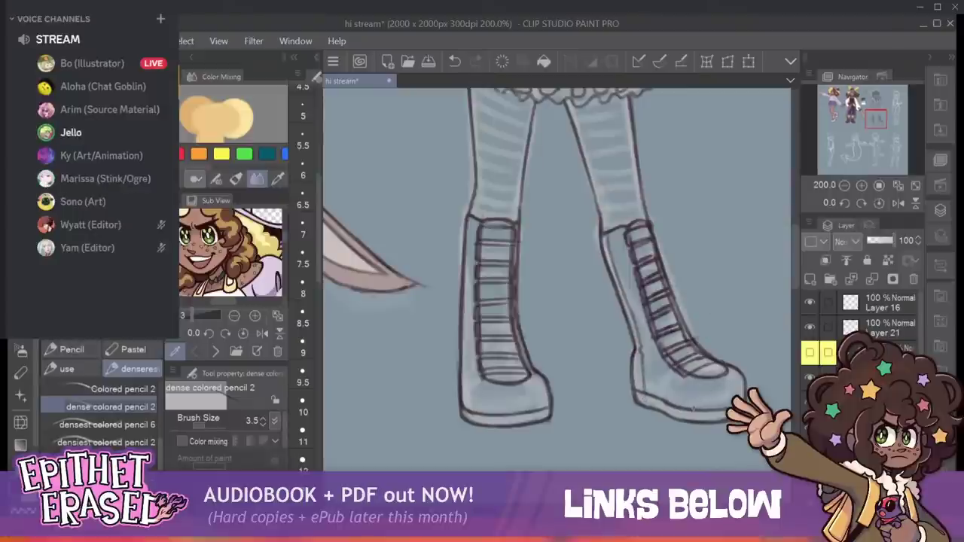
left_click_drag(696, 411, 694, 375)
left_click(455, 61)
mouse_move(638, 391)
left_mouse_down()
mouse_move(642, 403)
mouse_move(645, 394)
mouse_move(686, 410)
left_mouse_up()
mouse_move(694, 424)
left_mouse_down()
mouse_move(691, 413)
mouse_move(701, 412)
left_mouse_up()
left_click_drag(713, 425, 720, 412)
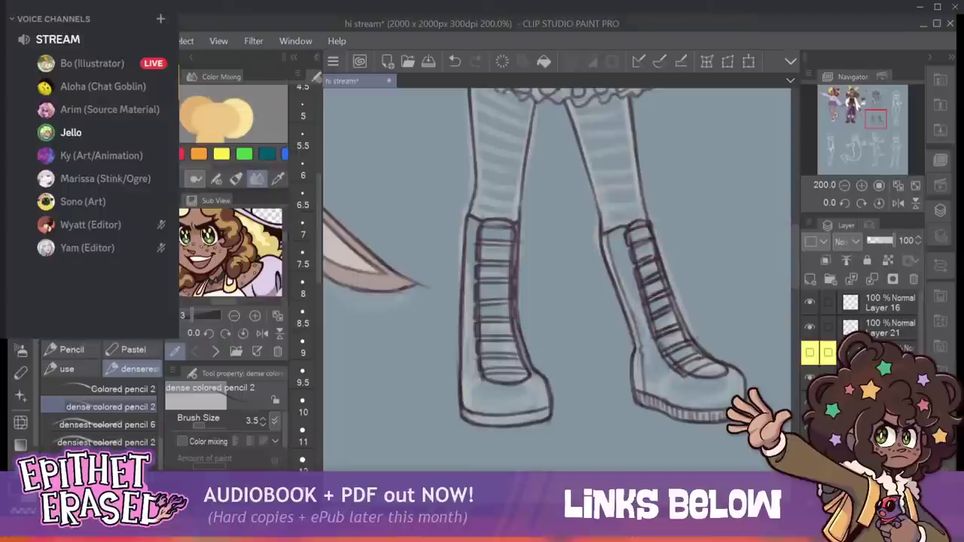
mouse_move(472, 422)
left_mouse_down()
mouse_move(471, 411)
mouse_move(542, 410)
left_mouse_up()
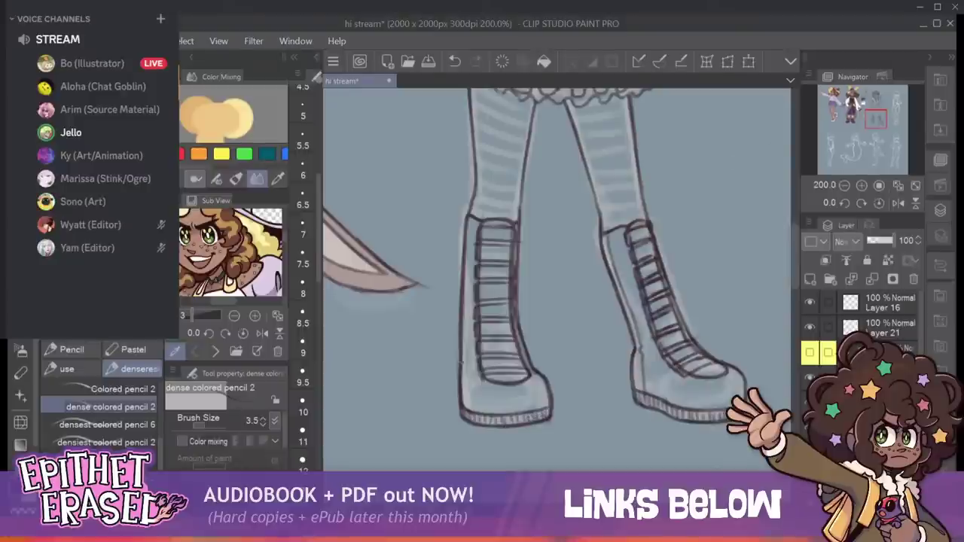
mouse_move(463, 328)
left_mouse_down()
mouse_move(468, 236)
mouse_move(478, 222)
mouse_move(467, 243)
left_mouse_up()
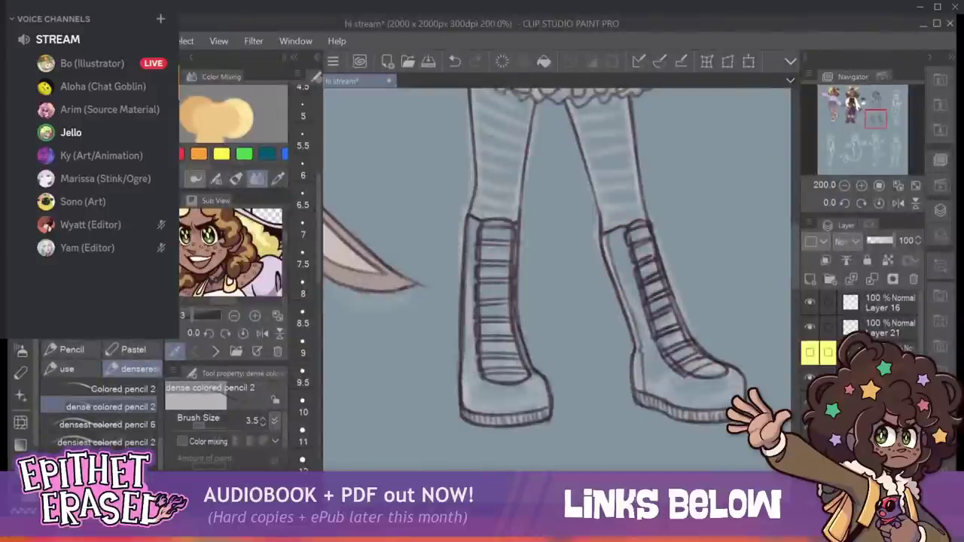
Draw curved stripe lines across both stockings from the boot tops up to the ruffled skirt hem.
left_click_drag(557, 143, 546, 272)
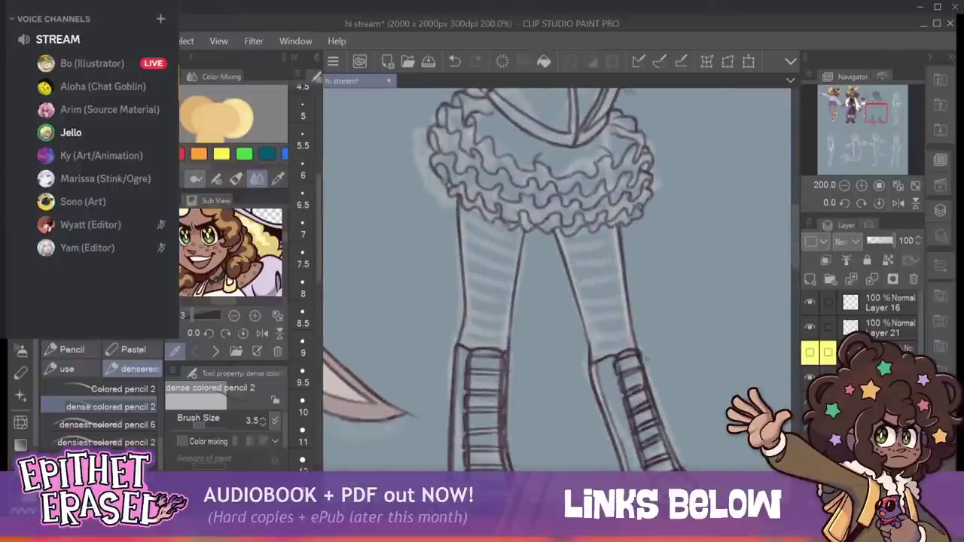
scroll(557, 279, "down", 3)
scroll(558, 279, "up", 8)
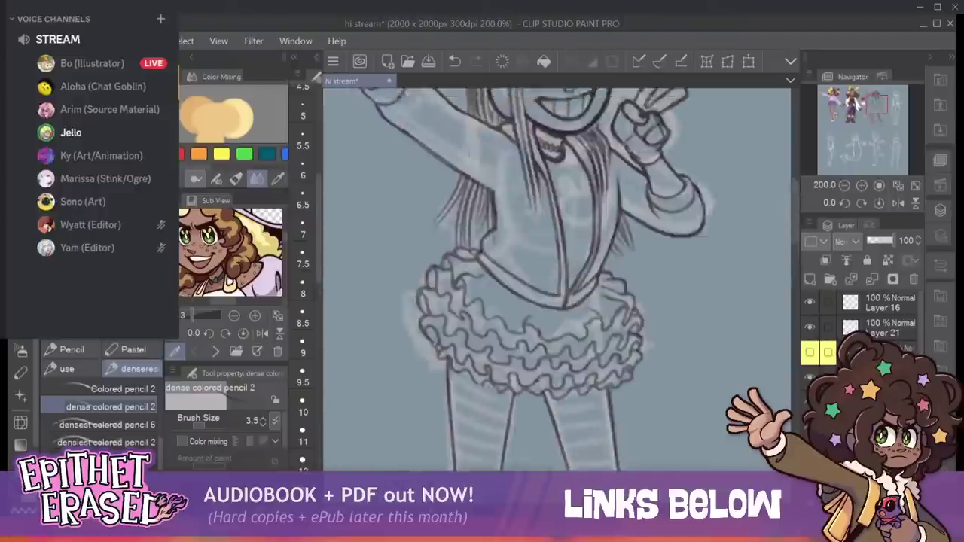
scroll(557, 279, "up", 1)
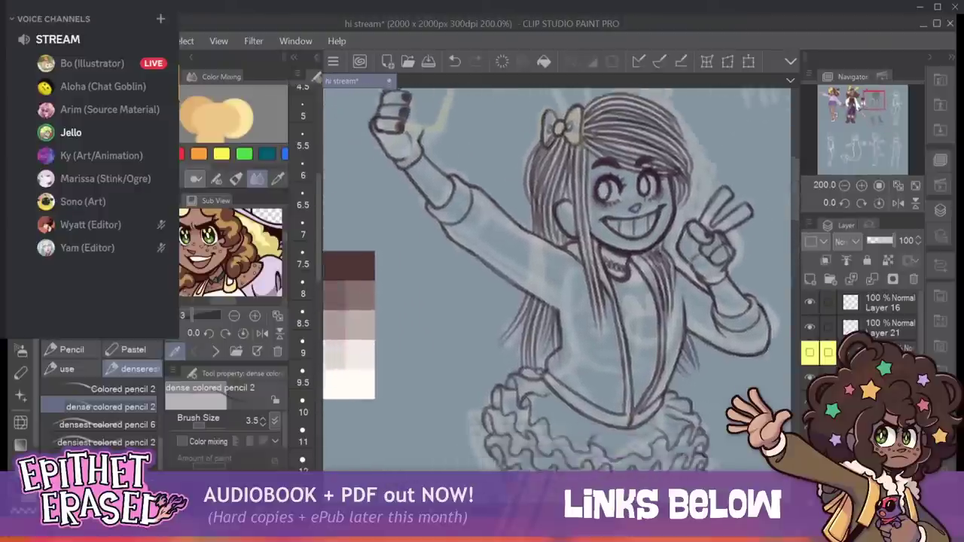
scroll(557, 279, "down", 4)
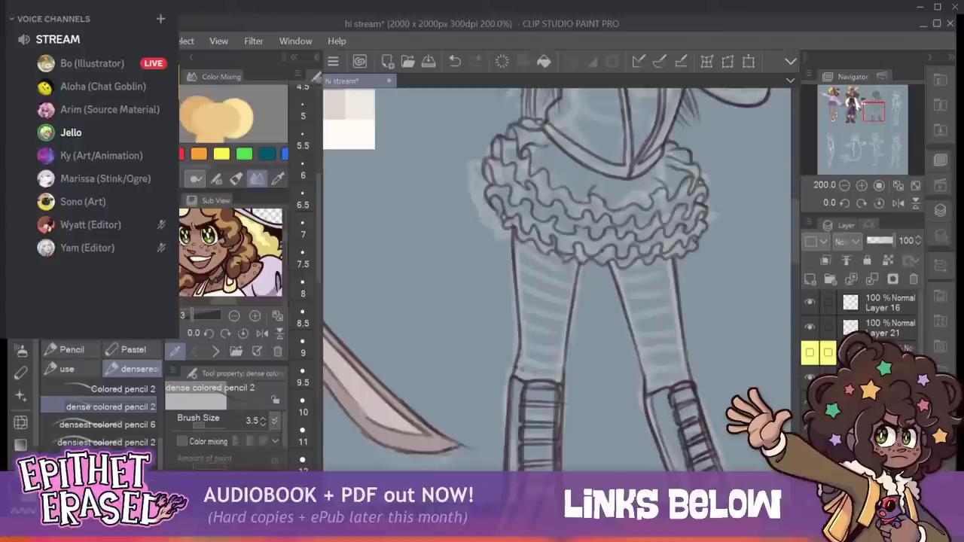
mouse_move(519, 374)
left_mouse_down()
mouse_move(559, 370)
mouse_move(566, 359)
left_mouse_up()
left_click_drag(519, 340, 568, 346)
left_click_drag(519, 320, 569, 332)
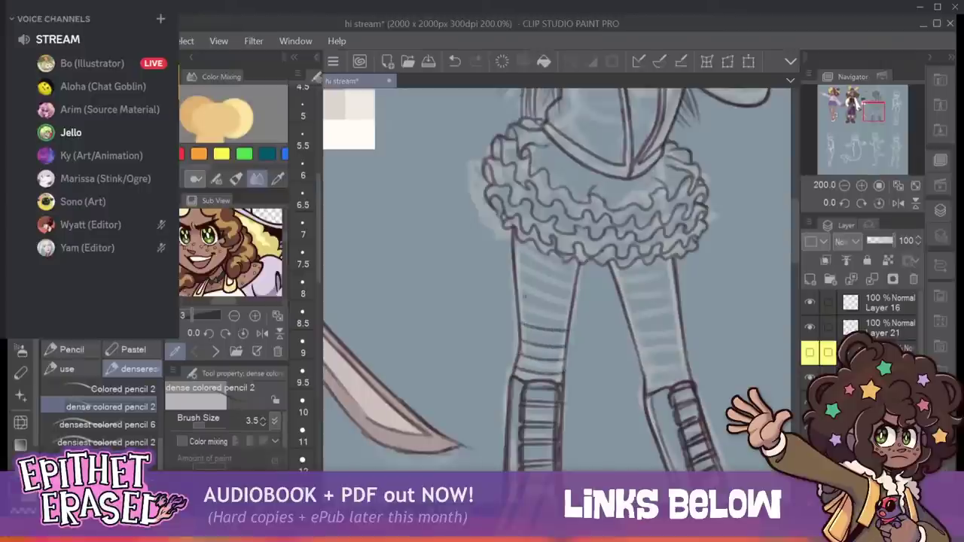
left_click_drag(517, 302, 572, 312)
mouse_move(514, 283)
left_mouse_down()
mouse_move(576, 296)
mouse_move(536, 273)
mouse_move(582, 279)
left_mouse_up()
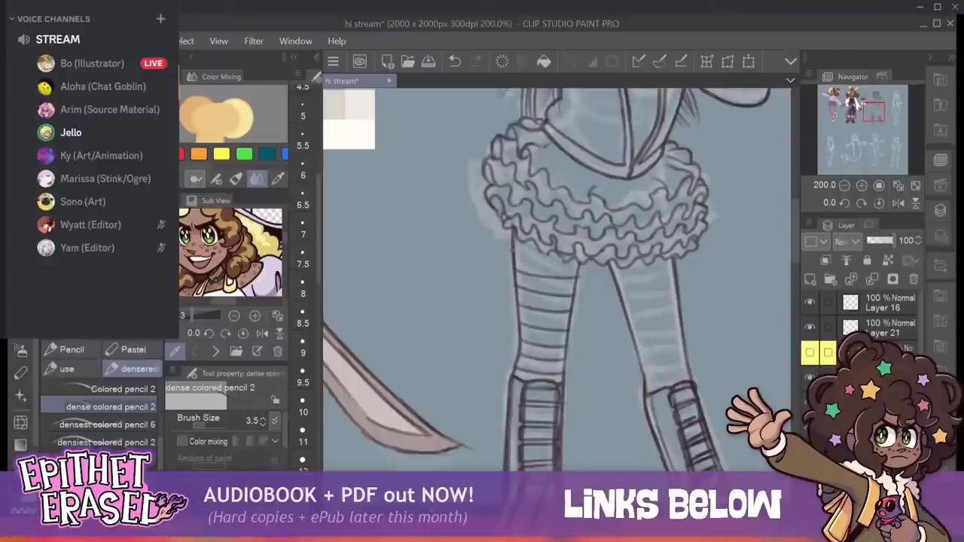
mouse_move(515, 255)
left_mouse_down()
mouse_move(573, 266)
mouse_move(554, 256)
left_mouse_up()
mouse_move(645, 383)
left_mouse_down()
mouse_move(694, 375)
mouse_move(678, 286)
left_mouse_up()
mouse_move(618, 292)
left_mouse_down()
mouse_move(676, 275)
mouse_move(617, 278)
mouse_move(678, 261)
left_mouse_up()
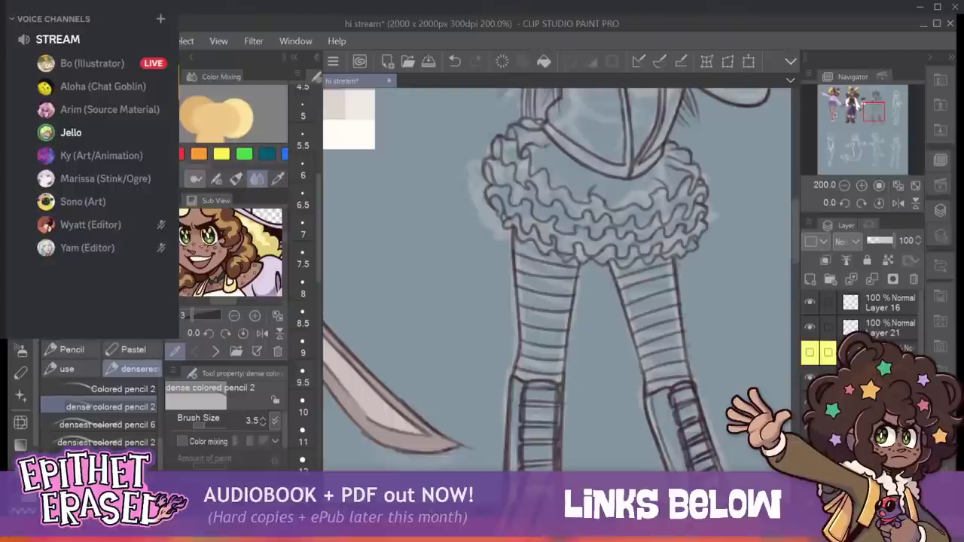
Draw the shirt's bunny print inside the open jacket, with a round head, tall ears, X eyes and a stitched mouth.
left_click_drag(678, 177, 635, 469)
mouse_move(329, 156)
left_mouse_down()
mouse_move(446, 188)
mouse_move(379, 133)
mouse_move(336, 133)
mouse_move(346, 68)
mouse_move(335, 79)
left_mouse_up()
scroll(557, 279, "down", 8)
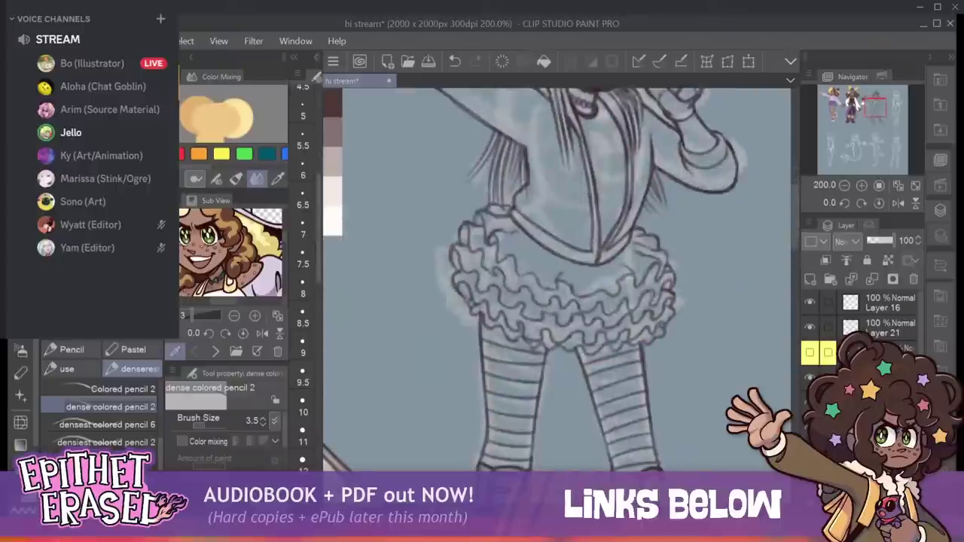
scroll(558, 279, "up", 8)
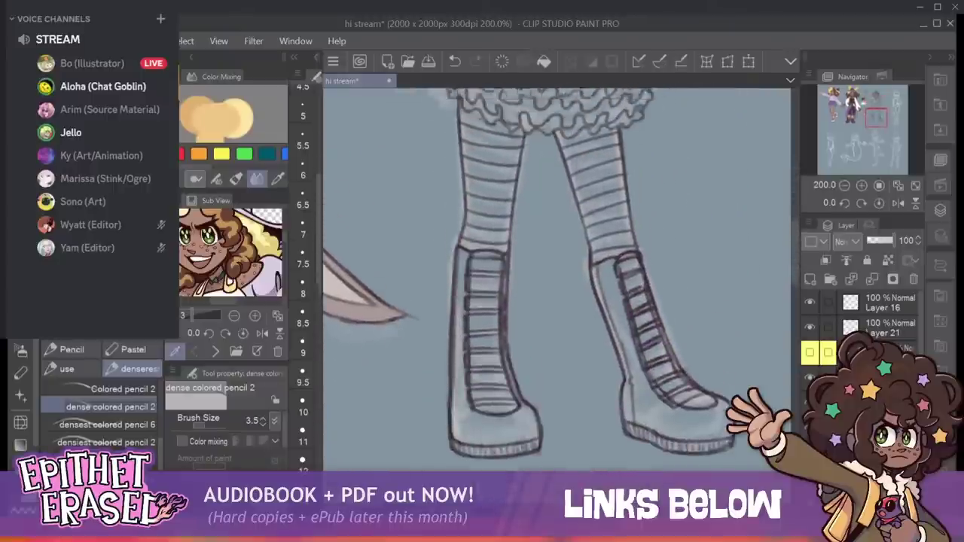
mouse_move(558, 301)
left_mouse_down()
mouse_move(583, 276)
mouse_move(583, 182)
mouse_move(583, 276)
mouse_move(558, 259)
left_mouse_up()
left_click_drag(584, 382, 573, 392)
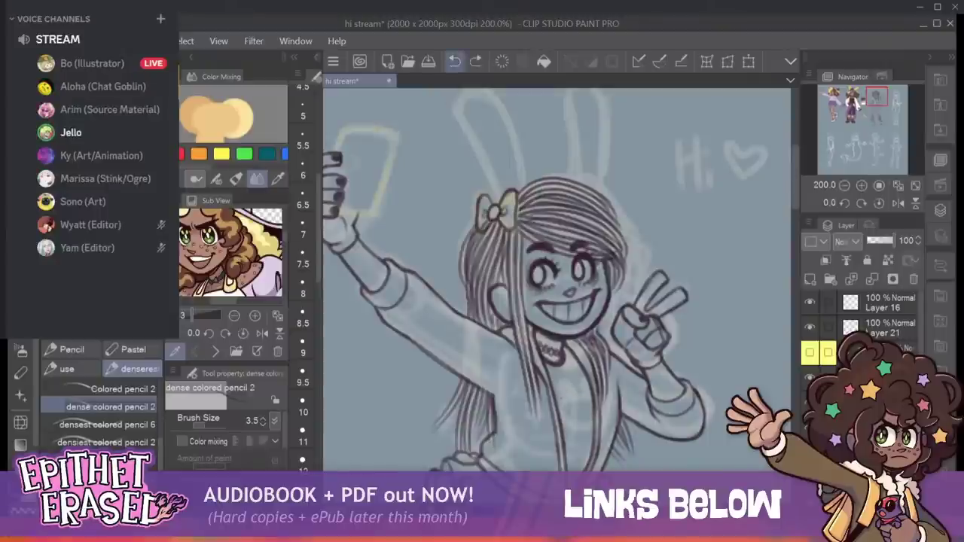
left_click_drag(558, 404, 592, 401)
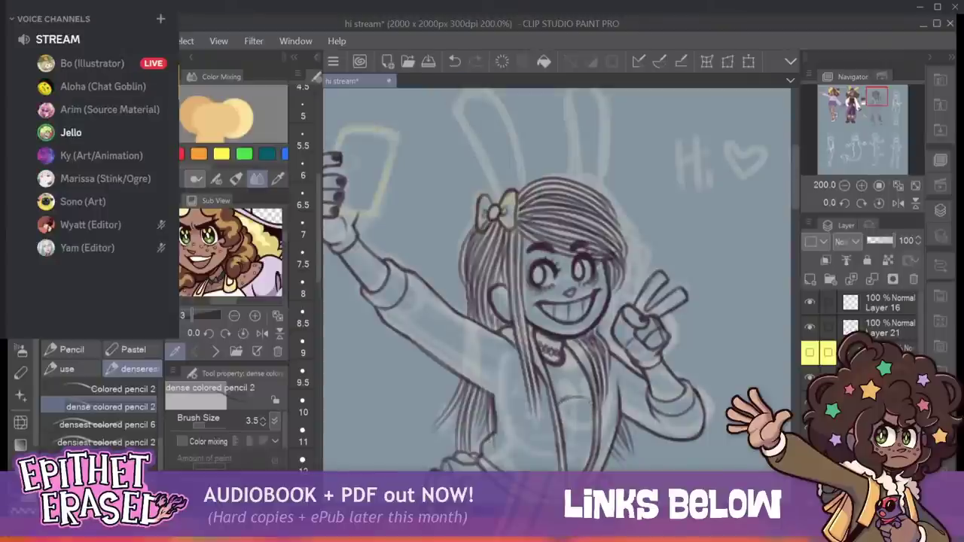
left_click_drag(569, 438, 594, 436)
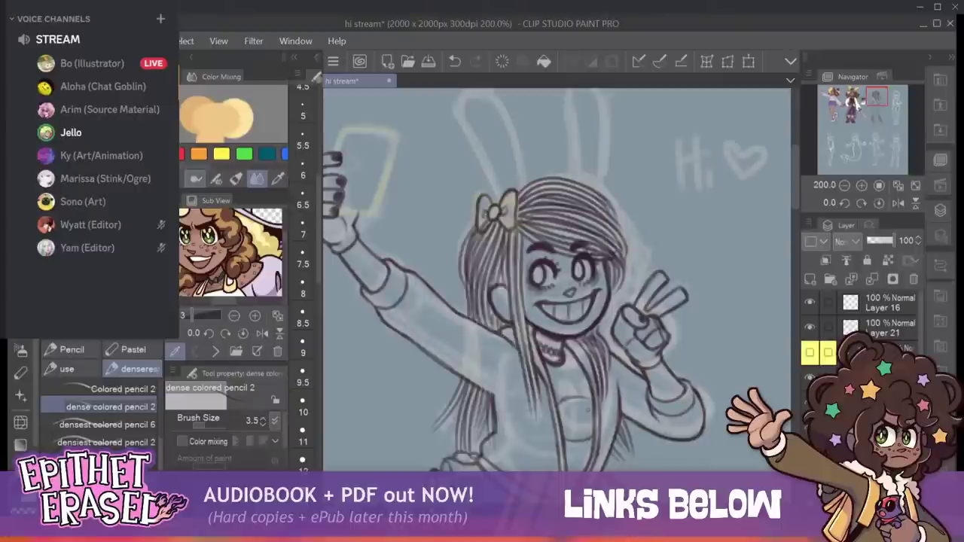
mouse_move(562, 404)
left_mouse_down()
mouse_move(554, 372)
mouse_move(570, 391)
mouse_move(573, 381)
mouse_move(589, 384)
mouse_move(585, 400)
mouse_move(572, 386)
mouse_move(584, 367)
mouse_move(589, 399)
mouse_move(566, 427)
mouse_move(583, 425)
left_mouse_up()
key("ctrl+z")
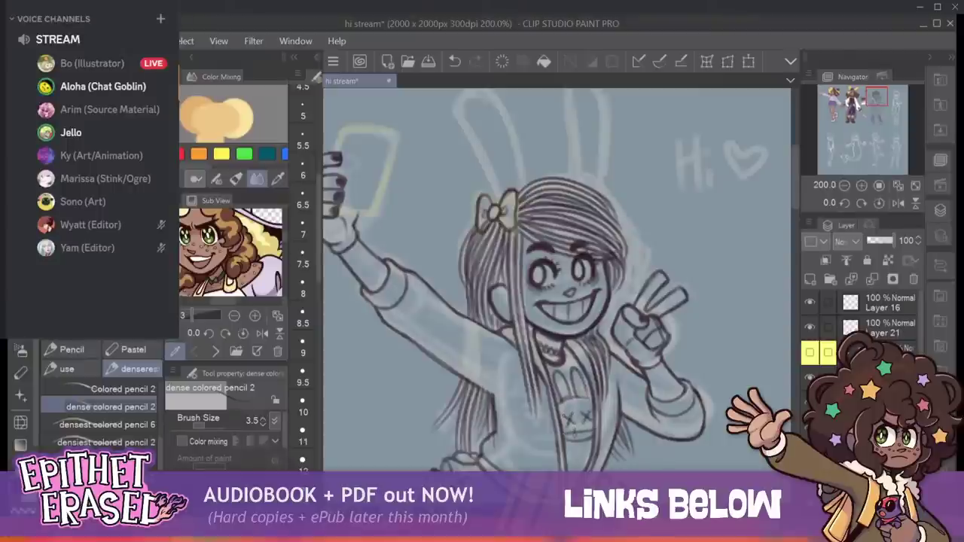
mouse_move(565, 431)
left_mouse_down()
mouse_move(592, 430)
mouse_move(584, 436)
left_mouse_up()
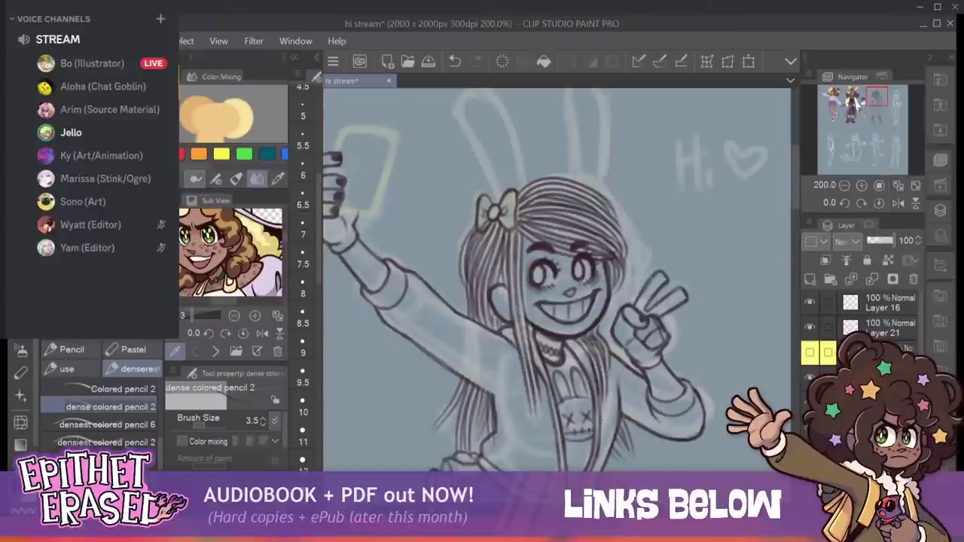
left_click_drag(480, 388, 504, 396)
Outline the phone in the raised hand and add two small bunny ears to its top edge.
mouse_move(497, 302)
left_mouse_down()
mouse_move(693, 218)
mouse_move(552, 303)
mouse_move(571, 302)
mouse_move(573, 312)
mouse_move(573, 302)
left_mouse_up()
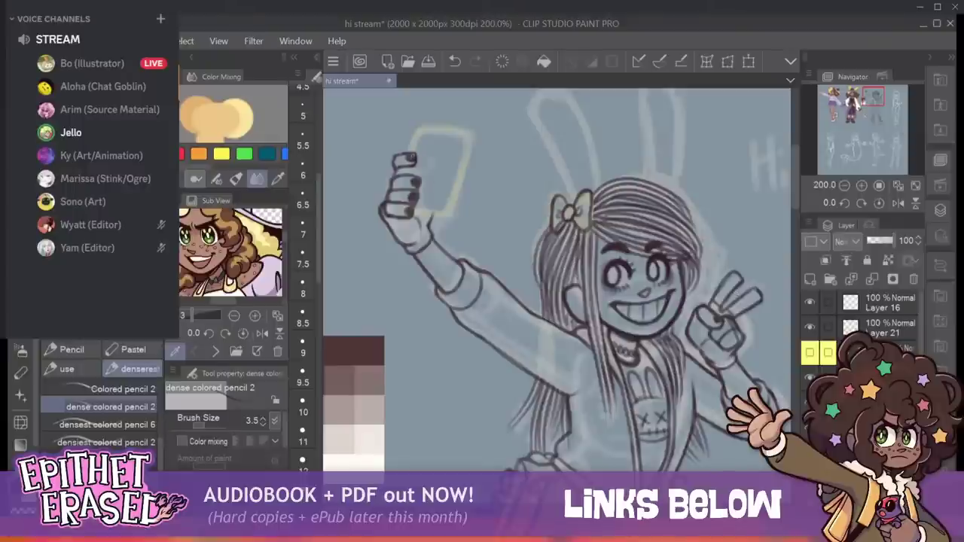
mouse_move(413, 157)
left_mouse_down()
mouse_move(419, 130)
mouse_move(468, 129)
mouse_move(450, 203)
mouse_move(435, 214)
mouse_move(445, 213)
left_mouse_up()
mouse_move(469, 131)
left_mouse_down()
mouse_move(466, 142)
mouse_move(454, 114)
mouse_move(467, 122)
left_mouse_up()
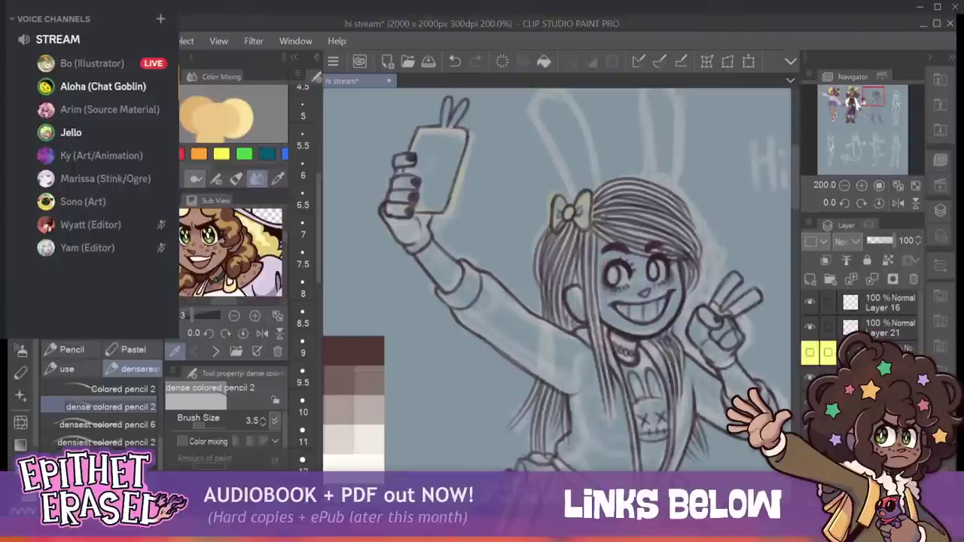
Draw small banded beads at the ends of the hair strands behind the back, over the chest and beside the bent arm.
left_click_drag(649, 391, 520, 217)
left_click_drag(520, 339, 564, 455)
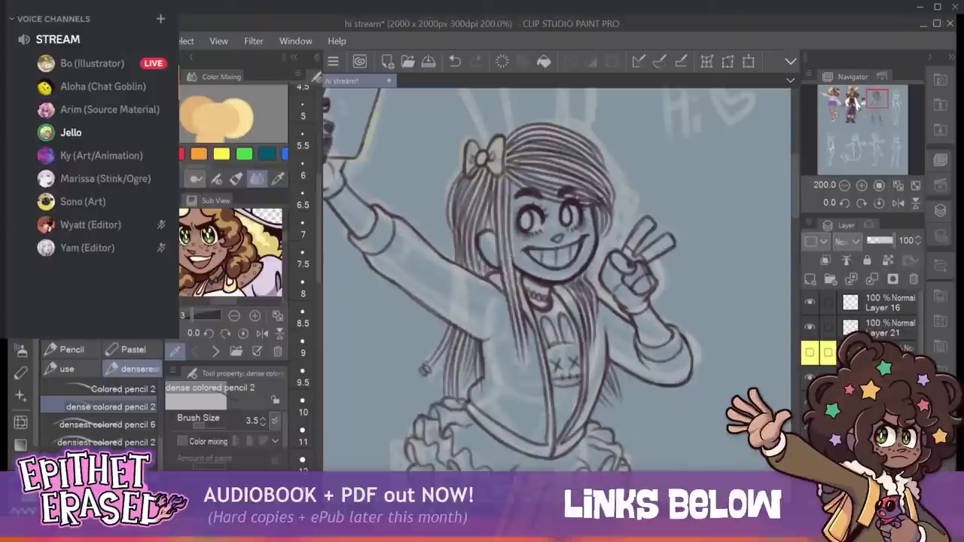
left_click_drag(434, 359, 427, 369)
mouse_move(443, 388)
left_mouse_down()
mouse_move(454, 397)
mouse_move(462, 378)
mouse_move(470, 392)
left_mouse_up()
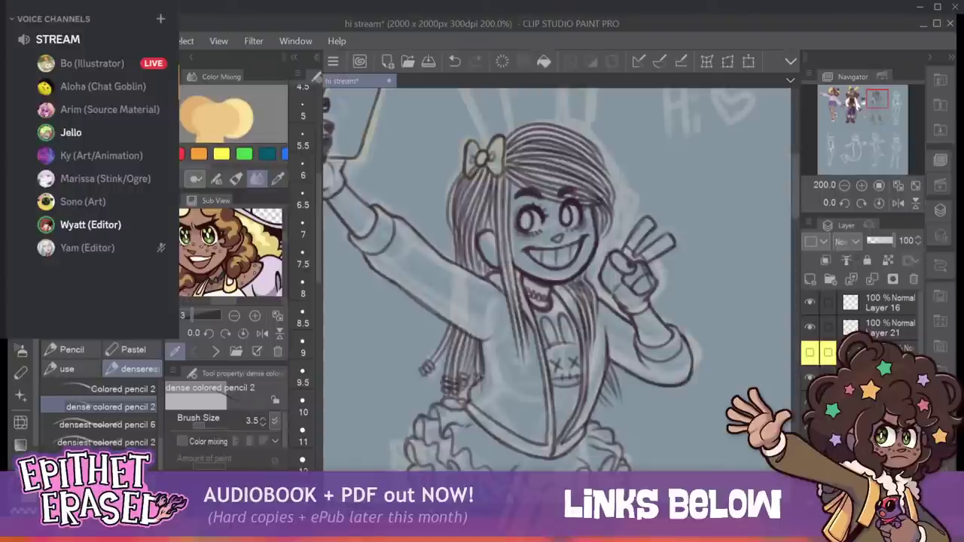
mouse_move(516, 353)
left_mouse_down()
mouse_move(526, 366)
mouse_move(521, 353)
mouse_move(530, 358)
left_mouse_up()
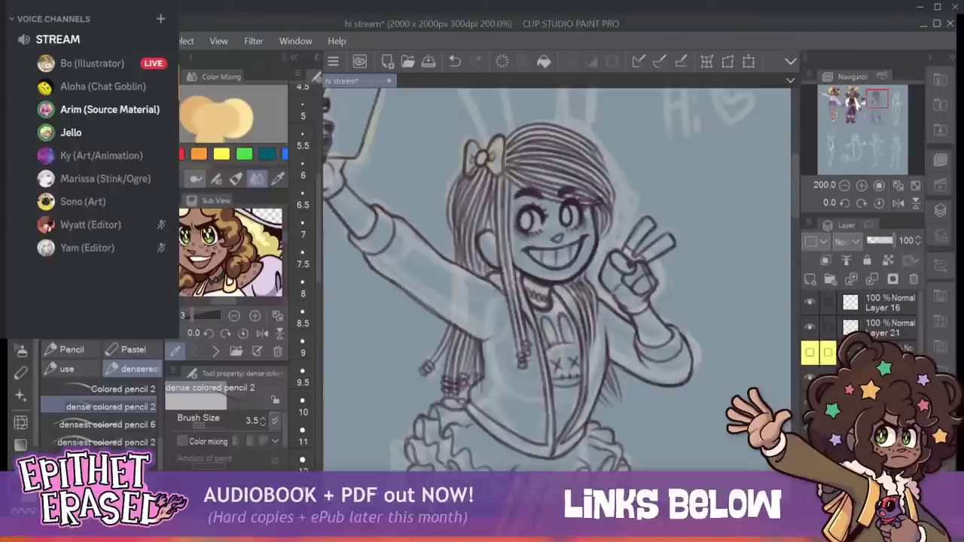
left_click_drag(591, 336, 597, 346)
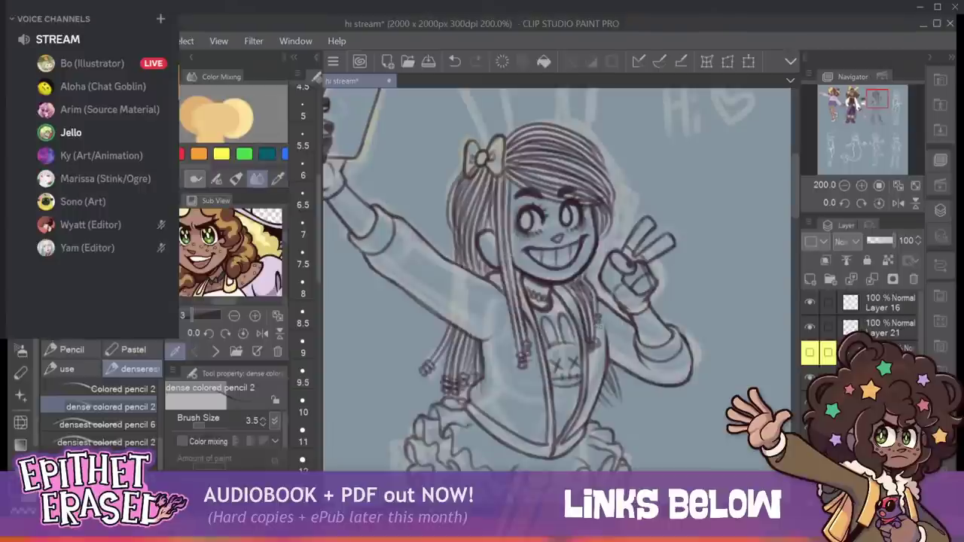
left_click_drag(612, 404, 626, 401)
mouse_move(620, 407)
left_mouse_down()
mouse_move(625, 395)
mouse_move(613, 399)
mouse_move(621, 406)
left_mouse_up()
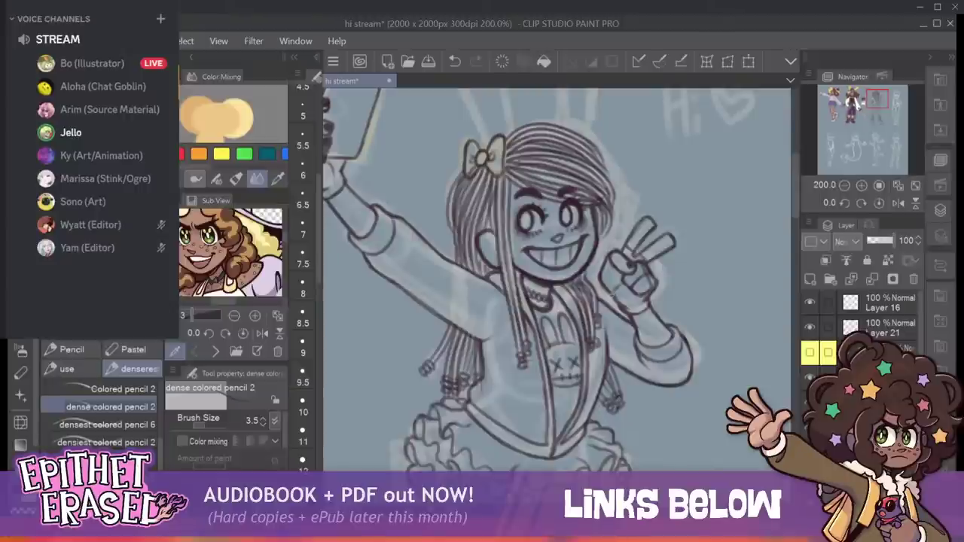
Outline the bunny ear nearest the bow, redoing its inner side, and start the other ear's outline.
mouse_move(527, 180)
left_mouse_down()
mouse_move(568, 431)
mouse_move(604, 324)
mouse_move(570, 308)
left_mouse_up()
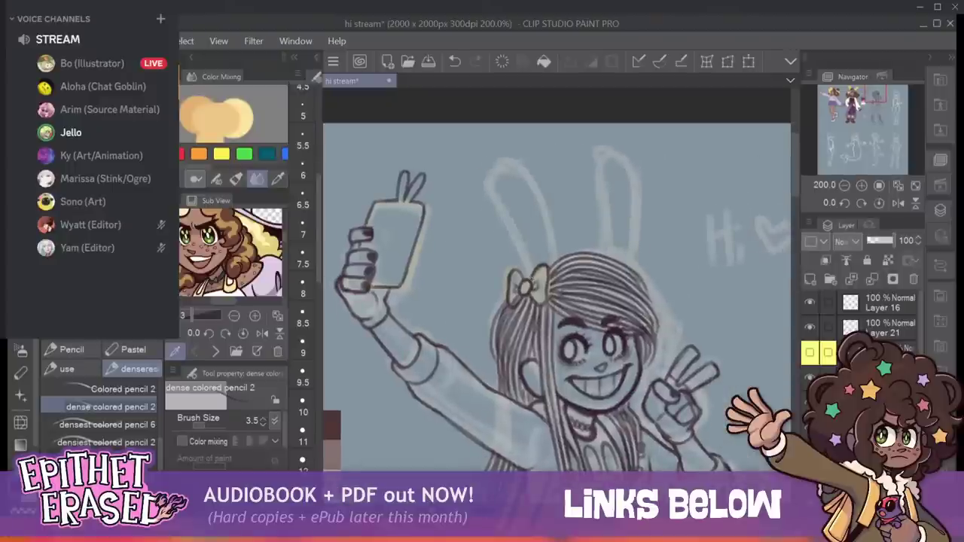
mouse_move(532, 277)
left_mouse_down()
mouse_move(481, 183)
mouse_move(493, 159)
mouse_move(491, 194)
mouse_move(492, 167)
mouse_move(508, 160)
mouse_move(542, 208)
left_mouse_up()
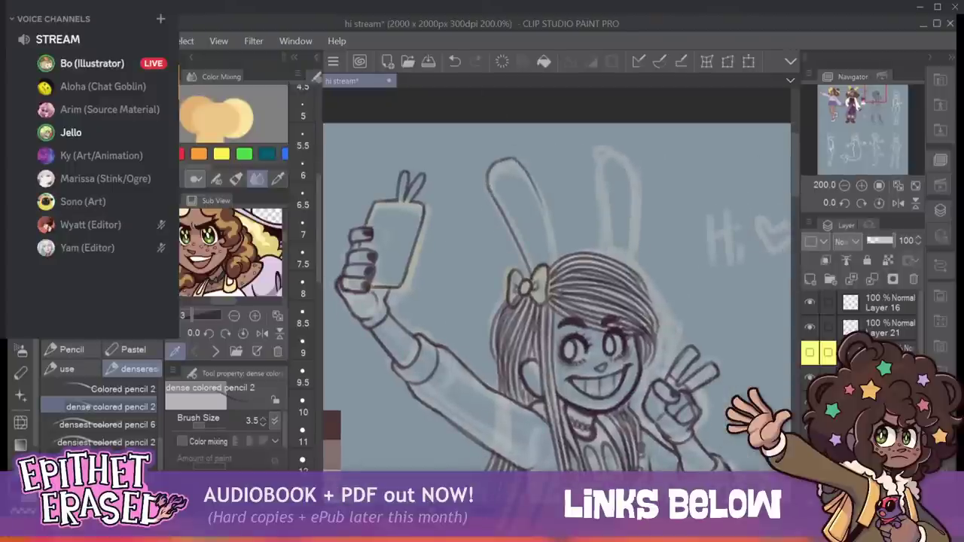
key("ctrl+z")
mouse_move(509, 160)
left_mouse_down()
mouse_move(538, 184)
mouse_move(520, 163)
mouse_move(555, 256)
mouse_move(598, 172)
mouse_move(624, 159)
left_mouse_up()
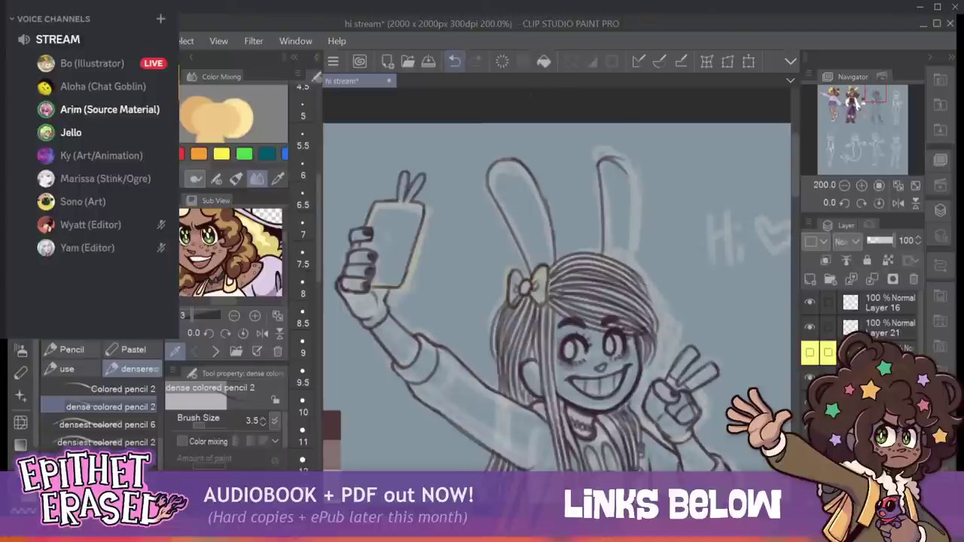
Rework the outline of the bunny ear farther from the bow, redrawing its outer side from the tip down to the hair.
key("ctrl+z")
mouse_move(622, 159)
left_mouse_down()
mouse_move(635, 180)
mouse_move(631, 251)
left_mouse_up()
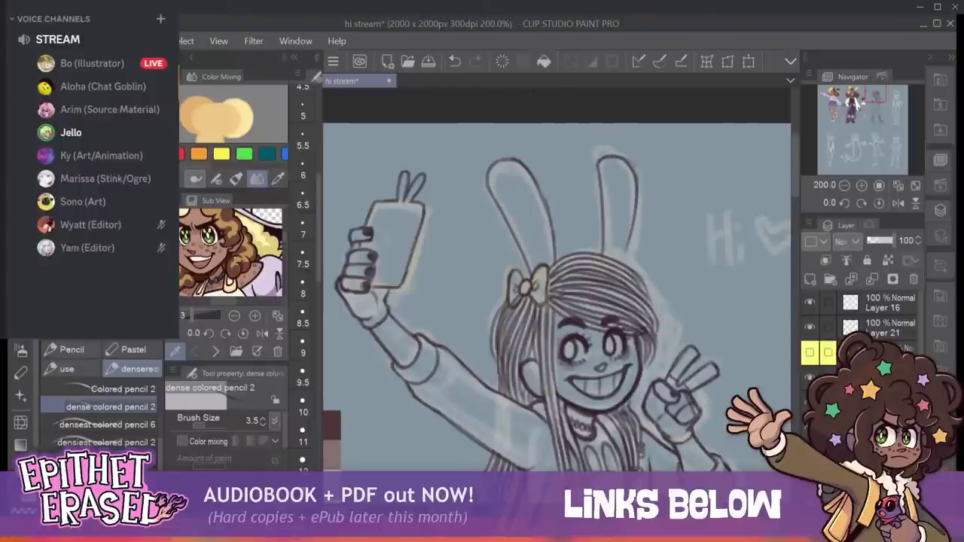
key("ctrl+z")
key("ctrl+z")
mouse_move(623, 160)
left_mouse_down()
mouse_move(639, 211)
mouse_move(631, 276)
left_mouse_up()
mouse_move(637, 213)
left_mouse_down()
mouse_move(636, 180)
mouse_move(627, 268)
mouse_move(638, 219)
left_mouse_up()
mouse_move(629, 270)
left_mouse_down()
mouse_move(640, 187)
mouse_move(637, 249)
left_mouse_up()
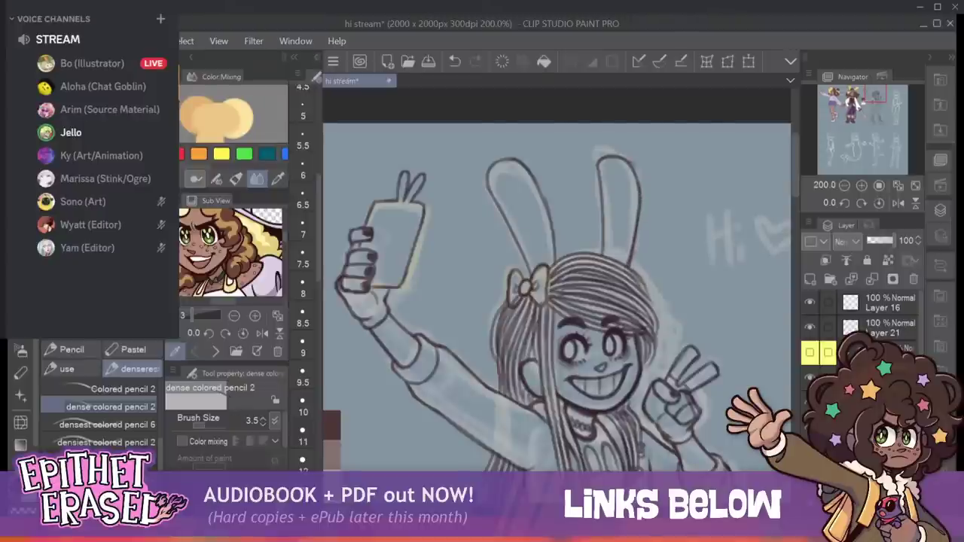
left_click_drag(641, 198, 637, 225)
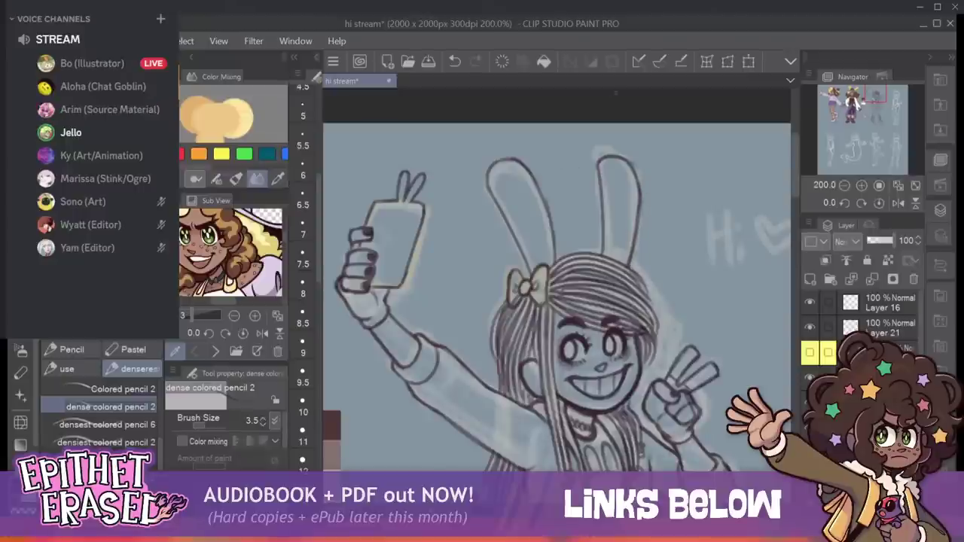
Draw the inner-ear contour lines inside both bunny ears, undoing one stray stroke at the ear base.
mouse_move(538, 270)
left_mouse_down()
mouse_move(516, 207)
mouse_move(529, 174)
mouse_move(552, 270)
mouse_move(520, 230)
mouse_move(506, 179)
mouse_move(540, 207)
mouse_move(551, 268)
left_mouse_up()
key("ctrl+z")
mouse_move(612, 260)
left_mouse_down()
mouse_move(612, 176)
mouse_move(637, 217)
mouse_move(627, 268)
mouse_move(629, 174)
left_mouse_up()
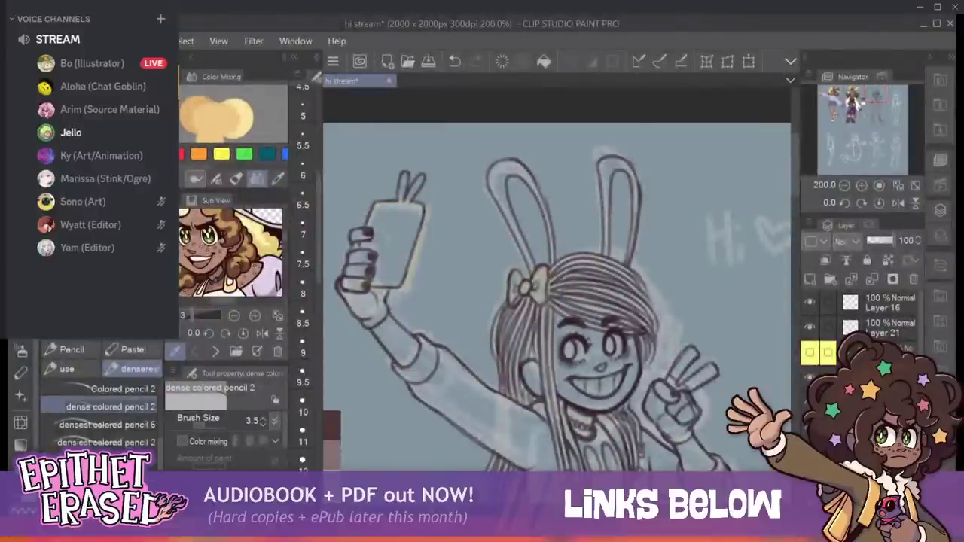
Open baby molly concepts.png and examine its character lineups more closely.
left_click_drag(595, 323, 585, 303)
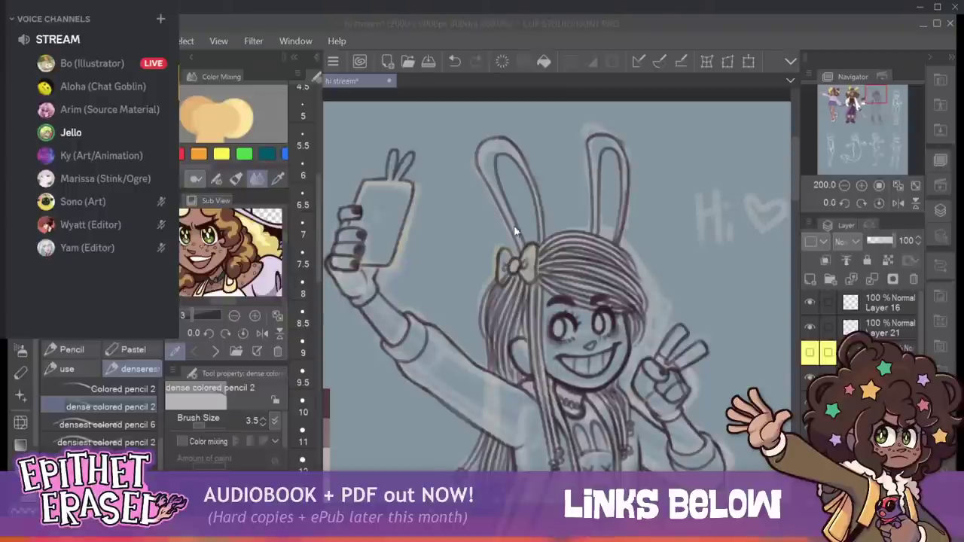
double_click(485, 251)
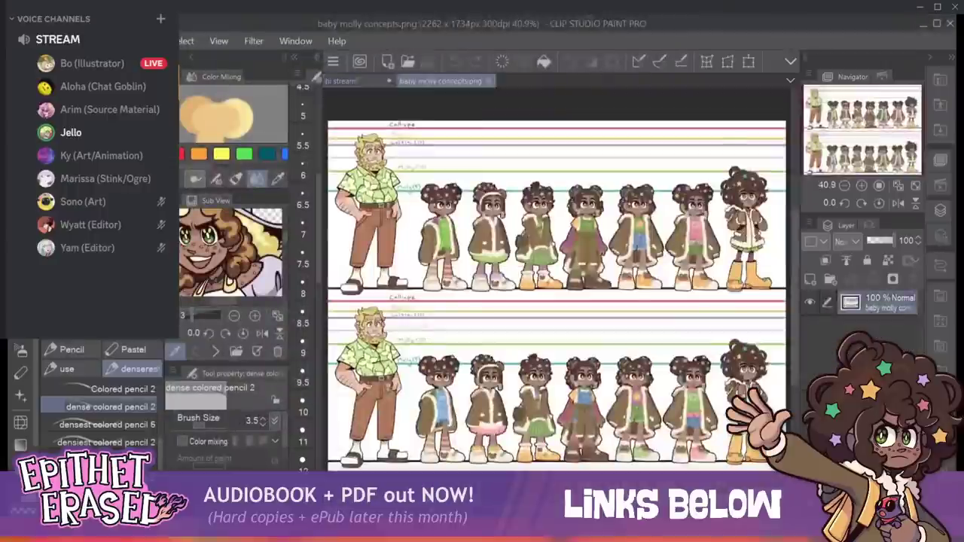
left_click(862, 185)
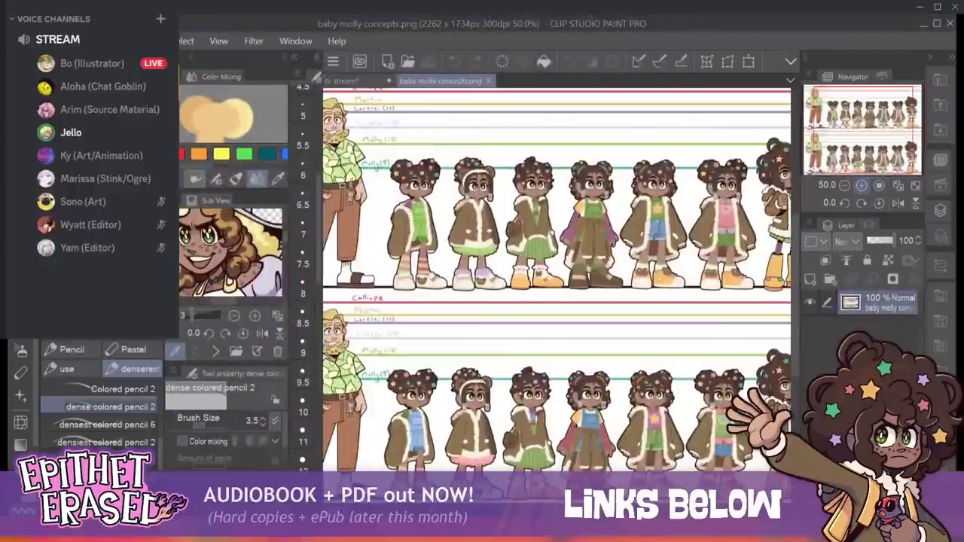
Enlarge the baby molly concepts sheet to 100% and study the outfits in its upper and lower lineups.
left_click(862, 184)
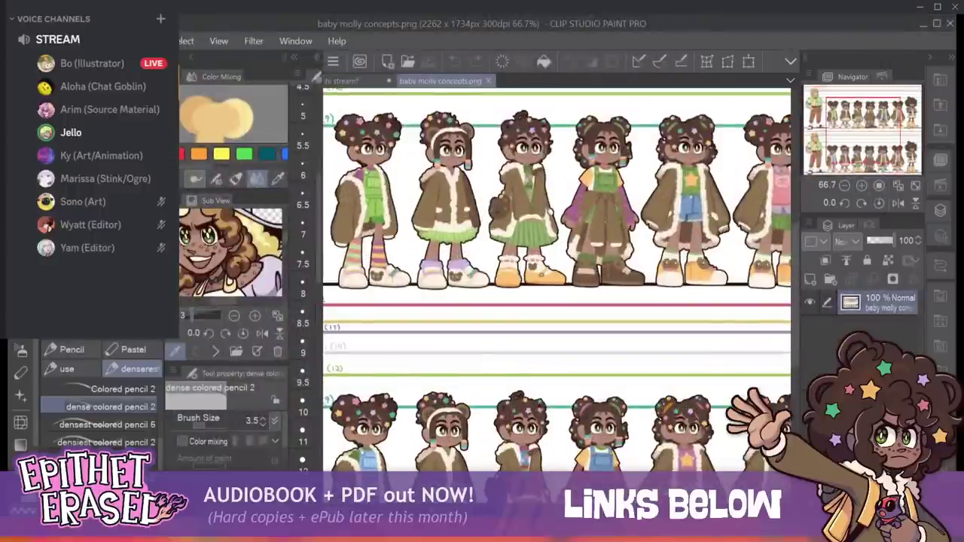
mouse_move(863, 131)
left_mouse_down()
mouse_move(875, 124)
mouse_move(842, 116)
mouse_move(858, 113)
left_mouse_up()
left_click(862, 185)
left_click(940, 159)
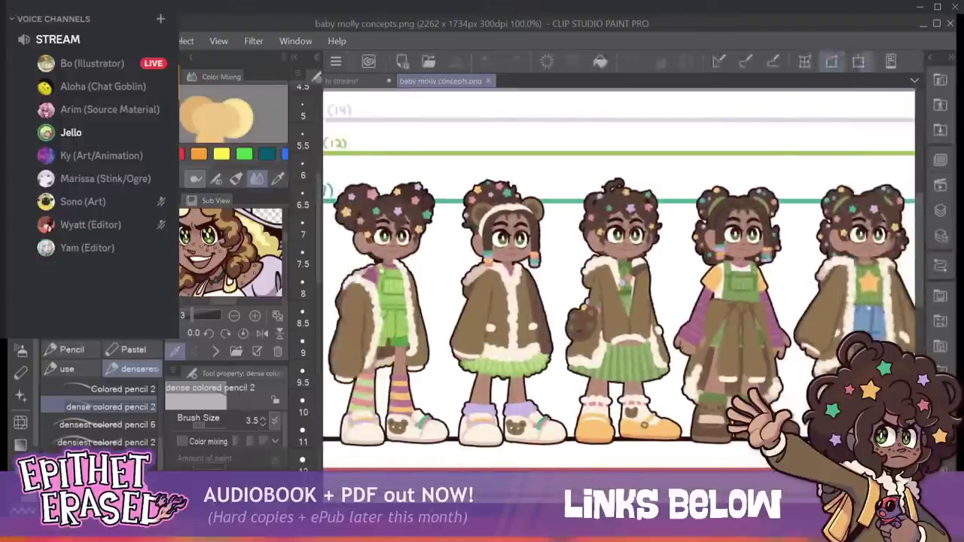
left_click(191, 57)
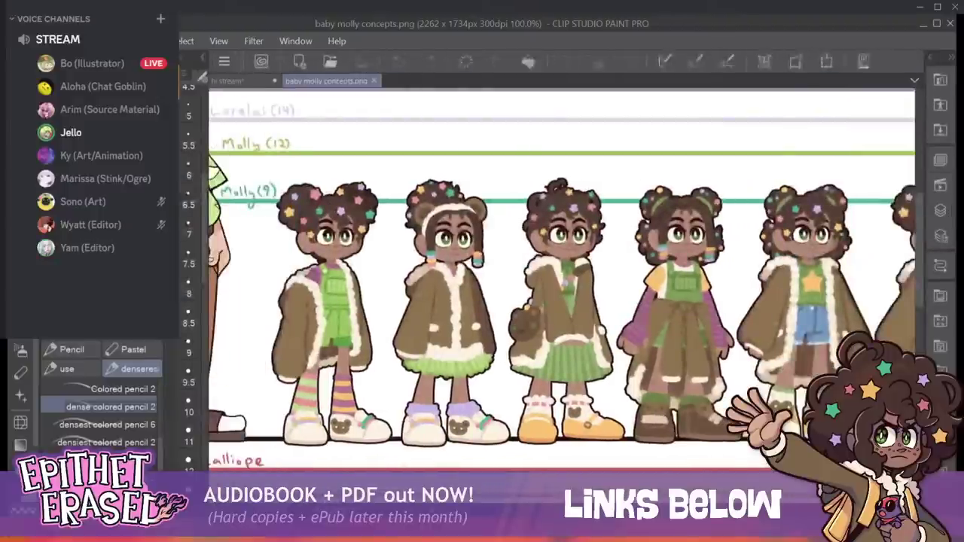
left_click_drag(572, 279, 501, 279)
left_click(202, 58)
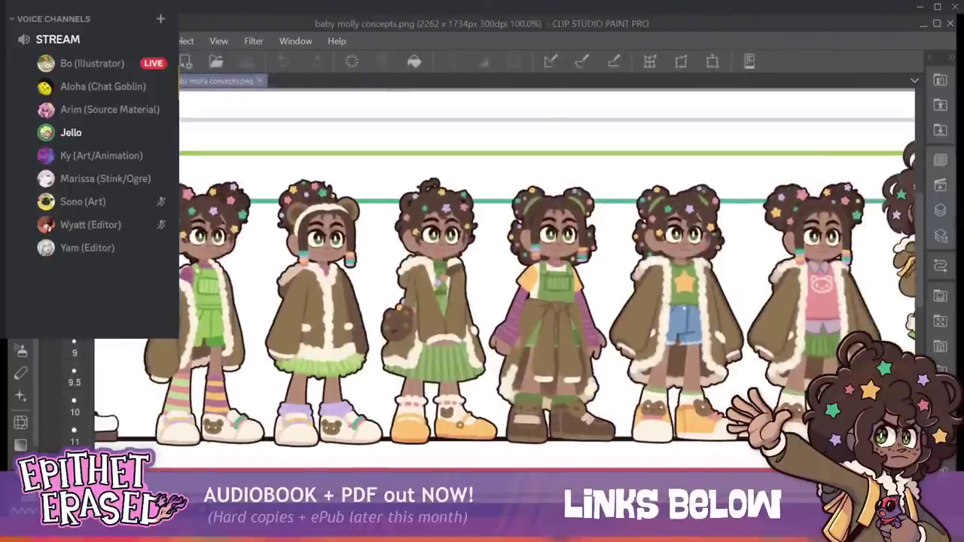
left_click_drag(920, 251, 919, 288)
scroll(547, 271, "down", 5)
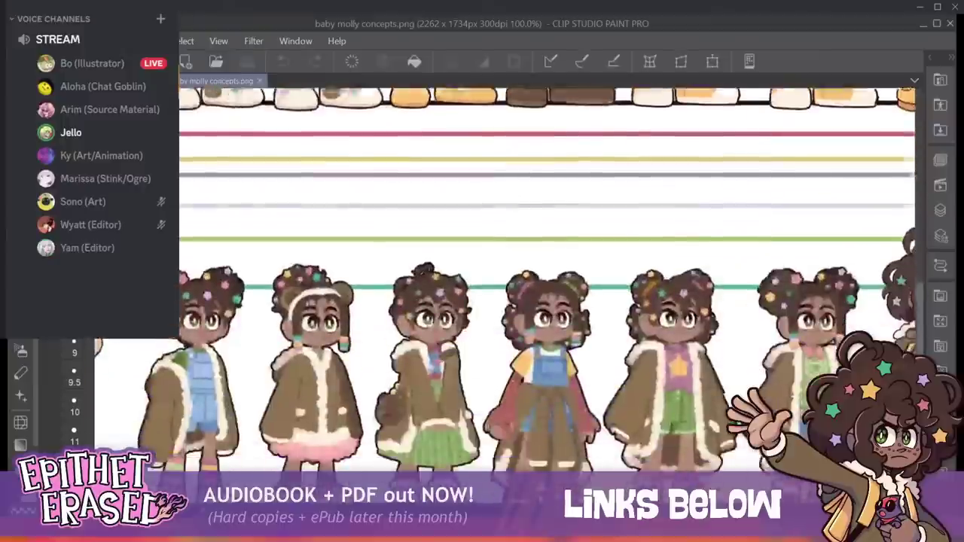
scroll(547, 286, "down", 2)
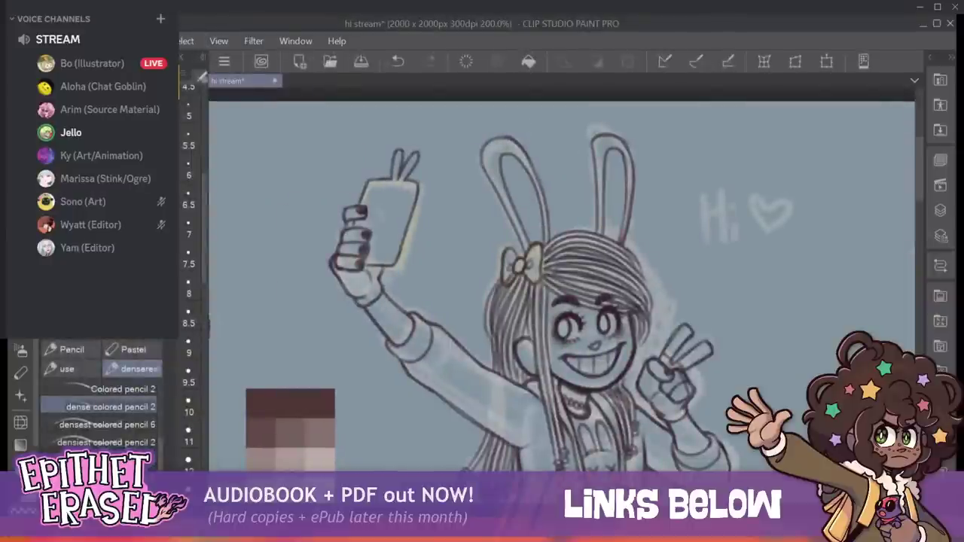
Return to the hi stream canvas with its palettes restored and review the bunny-eared girl's line art at 150%.
key("Tab")
left_click(931, 57)
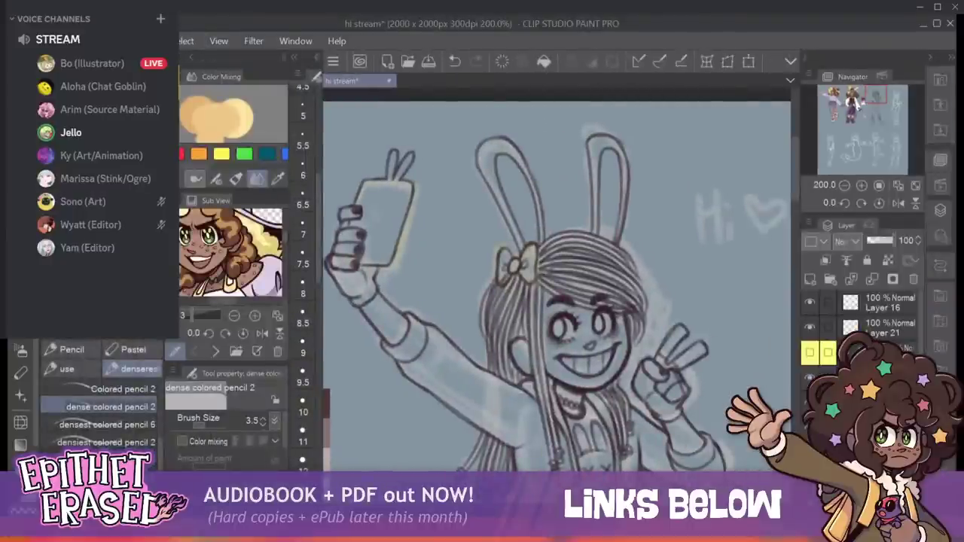
mouse_move(876, 95)
left_mouse_down()
mouse_move(876, 121)
mouse_move(876, 97)
left_mouse_up()
scroll(558, 279, "up", 3)
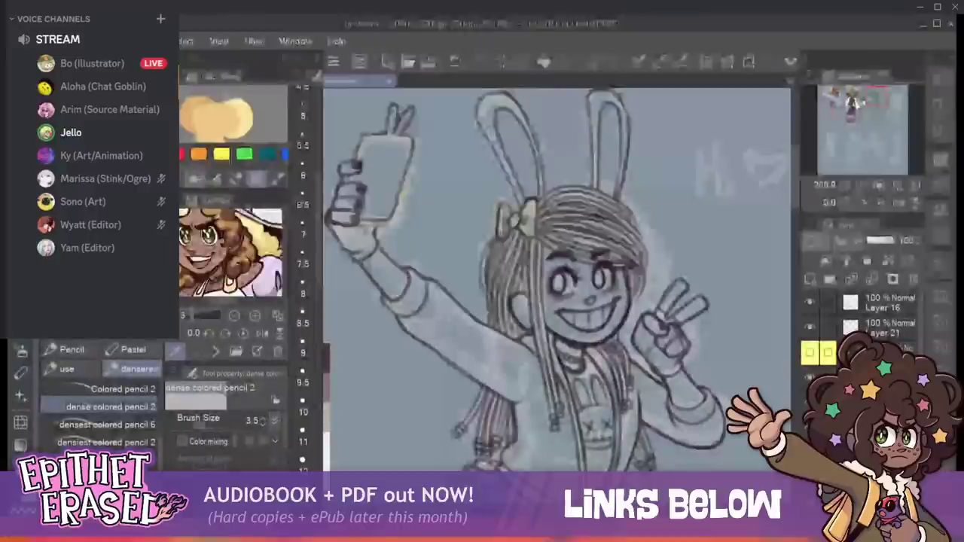
left_click(845, 185)
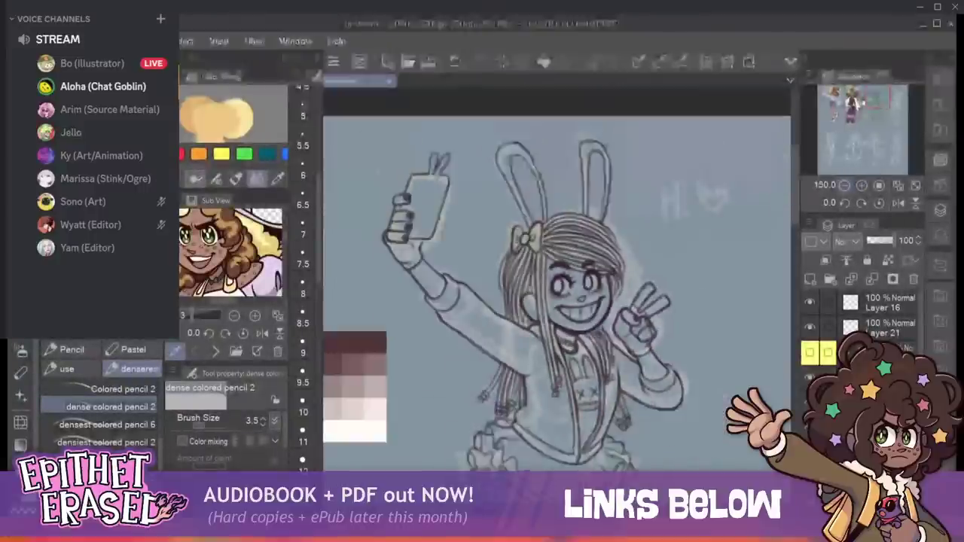
scroll(558, 279, "down", 5)
scroll(557, 279, "up", 5)
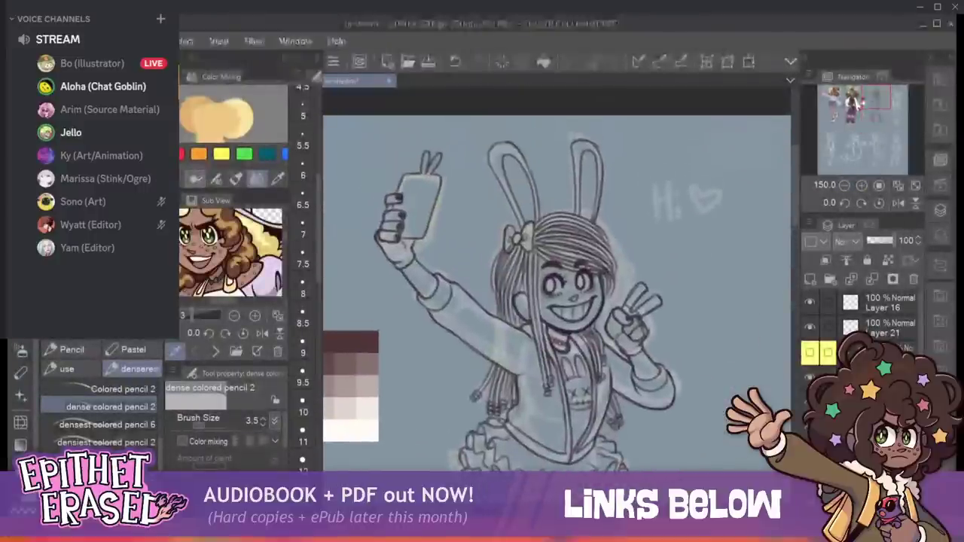
left_click_drag(876, 97, 874, 99)
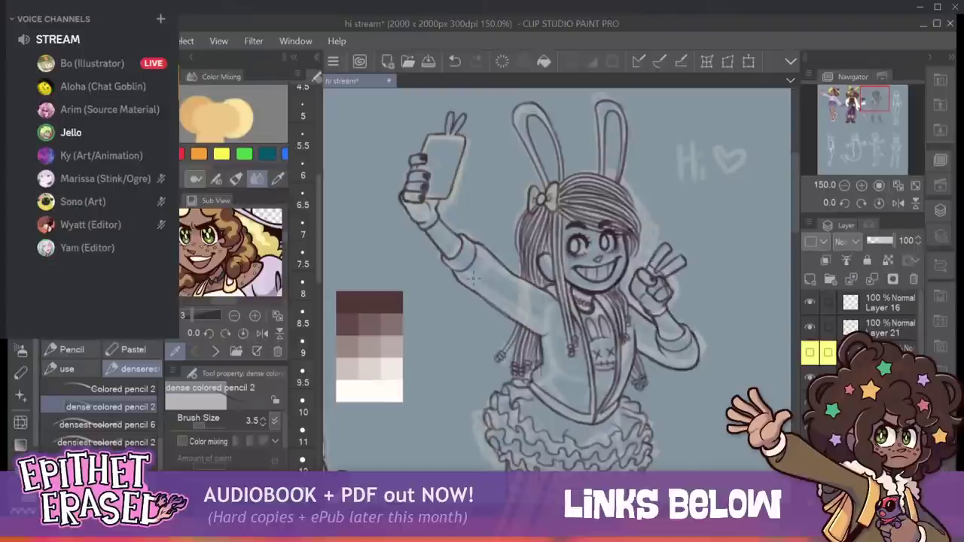
Set the brush size to 5.5 and draw tiger-like stripes along the raised, phone-holding sleeve from cuff to shoulder.
key("bracketright")
key("bracketright")
key("bracketright")
key("bracketright")
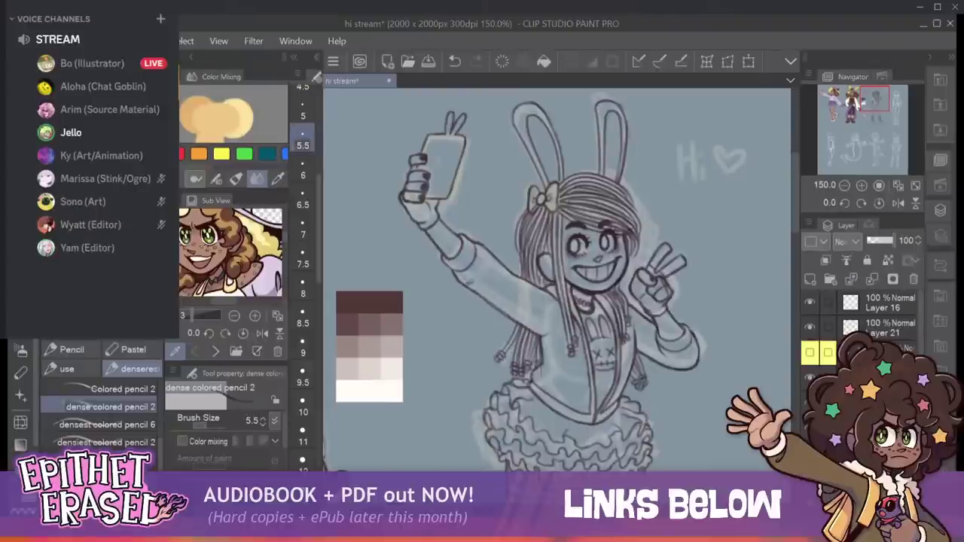
mouse_move(482, 277)
left_mouse_down()
mouse_move(489, 268)
mouse_move(497, 279)
mouse_move(483, 300)
mouse_move(521, 287)
left_mouse_up()
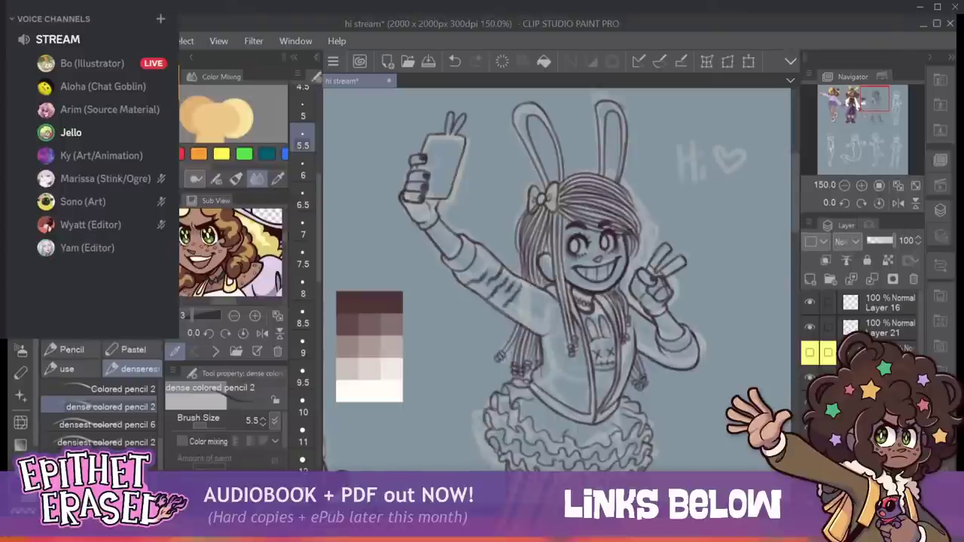
mouse_move(488, 255)
left_mouse_down()
mouse_move(482, 272)
mouse_move(465, 273)
left_mouse_up()
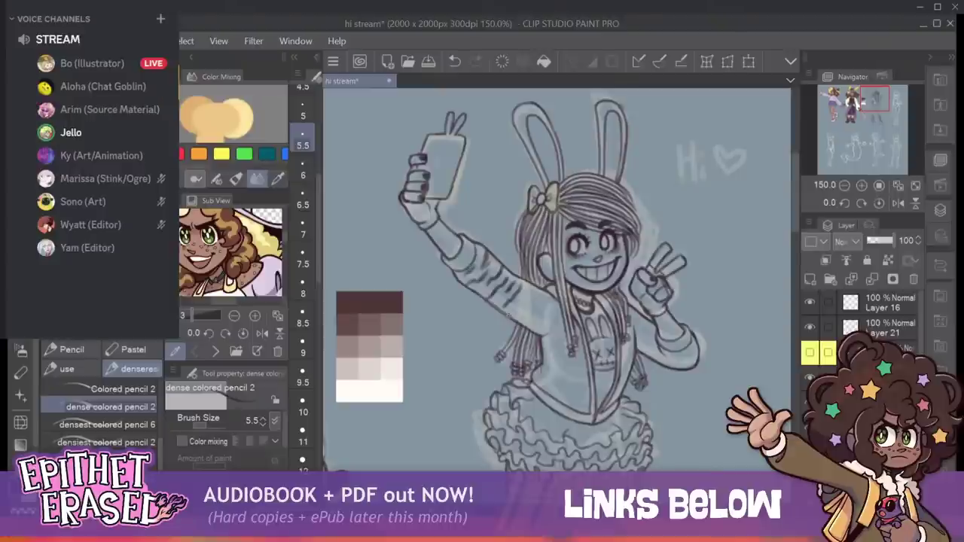
left_click_drag(520, 303, 507, 317)
mouse_move(530, 310)
left_mouse_down()
mouse_move(522, 321)
mouse_move(550, 300)
mouse_move(550, 319)
mouse_move(561, 303)
left_mouse_up()
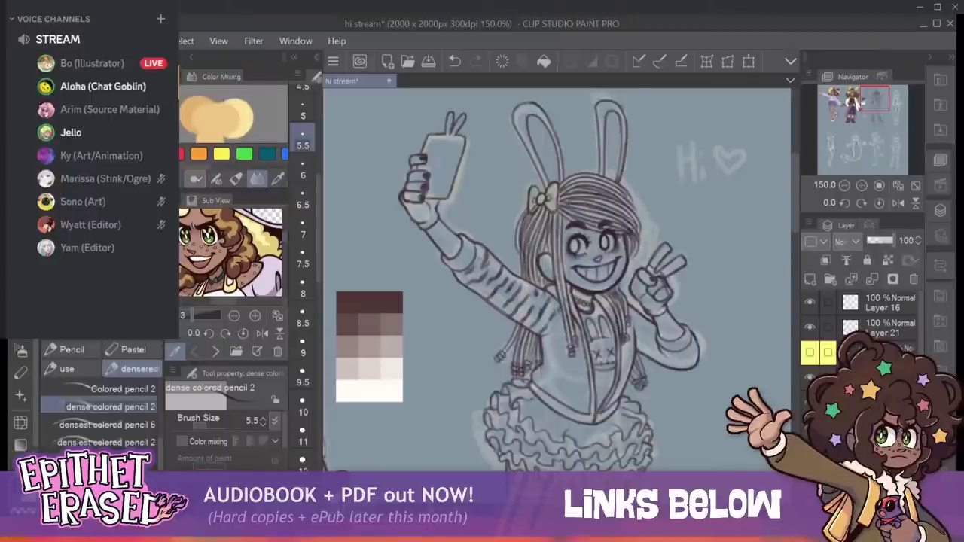
mouse_move(560, 335)
left_mouse_down()
mouse_move(544, 345)
mouse_move(555, 341)
left_mouse_up()
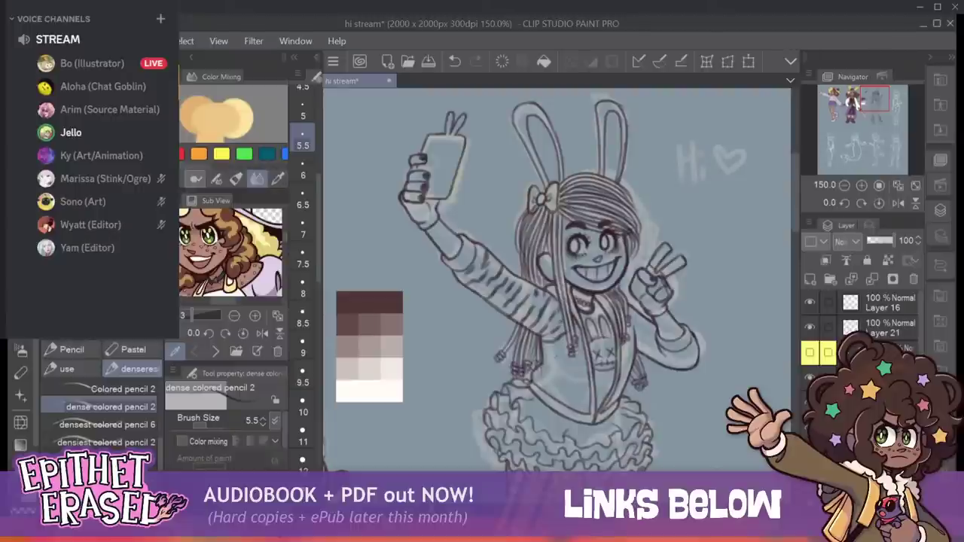
Draw matching stripes down the jacket's front panel on the phone-arm side, from the shoulder to the hem.
mouse_move(562, 349)
left_mouse_down()
mouse_move(547, 354)
mouse_move(576, 368)
left_mouse_up()
left_click_drag(582, 361, 565, 371)
left_click_drag(566, 362, 544, 368)
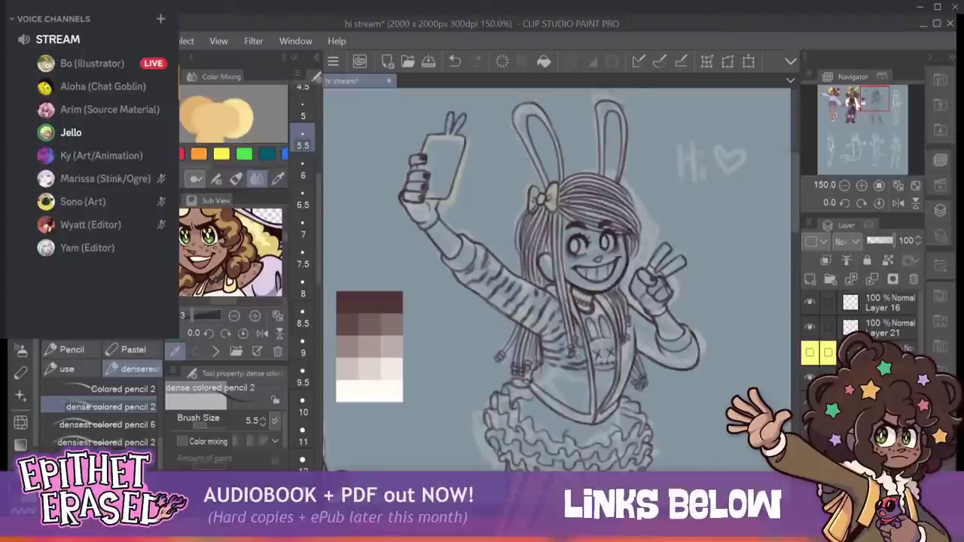
mouse_move(547, 372)
left_mouse_down()
mouse_move(571, 388)
mouse_move(552, 370)
mouse_move(541, 387)
left_mouse_up()
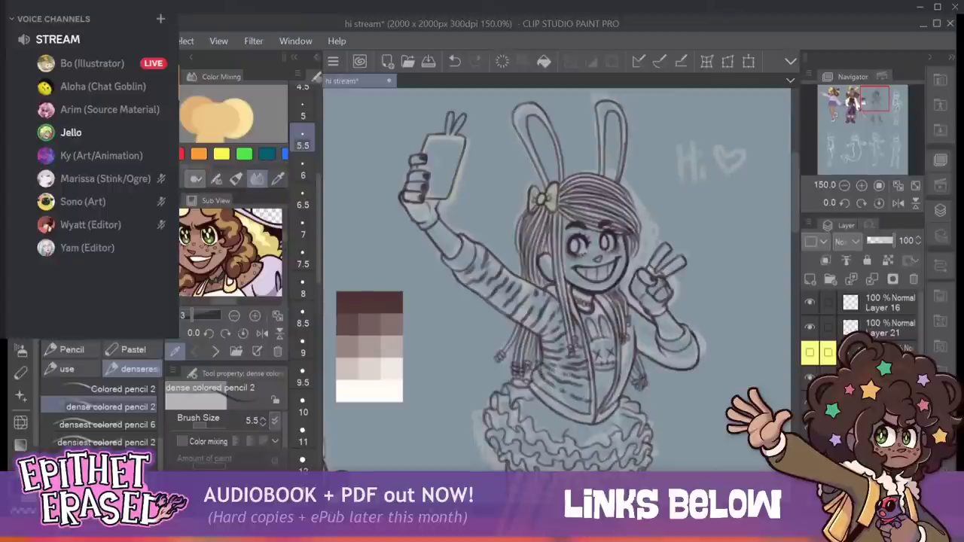
left_click_drag(547, 393, 567, 407)
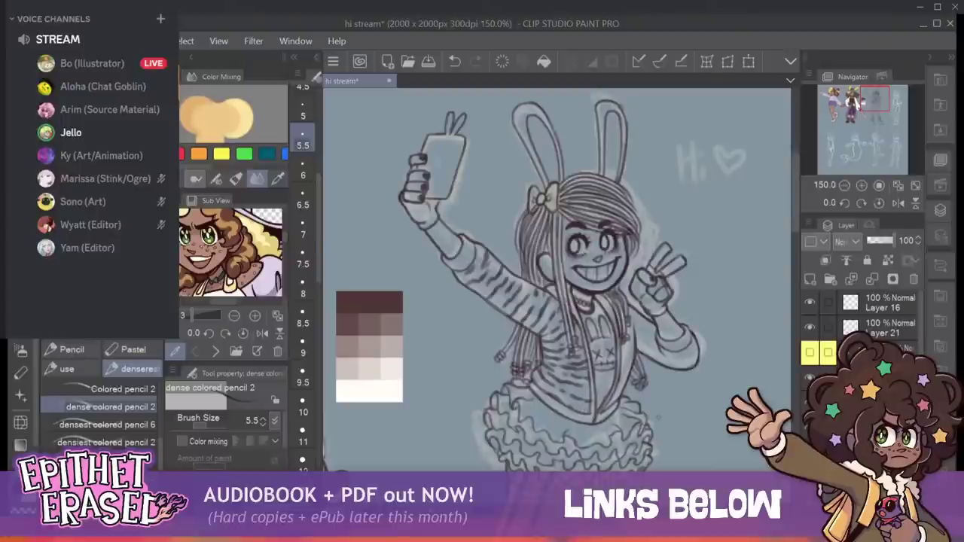
Draw stripes on the jacket's other front panel and along the sleeve of the peace-sign arm.
left_click_drag(620, 390, 628, 375)
mouse_move(628, 348)
left_mouse_down()
mouse_move(639, 320)
mouse_move(644, 347)
mouse_move(645, 321)
mouse_move(645, 362)
left_mouse_up()
left_click_drag(654, 338, 647, 356)
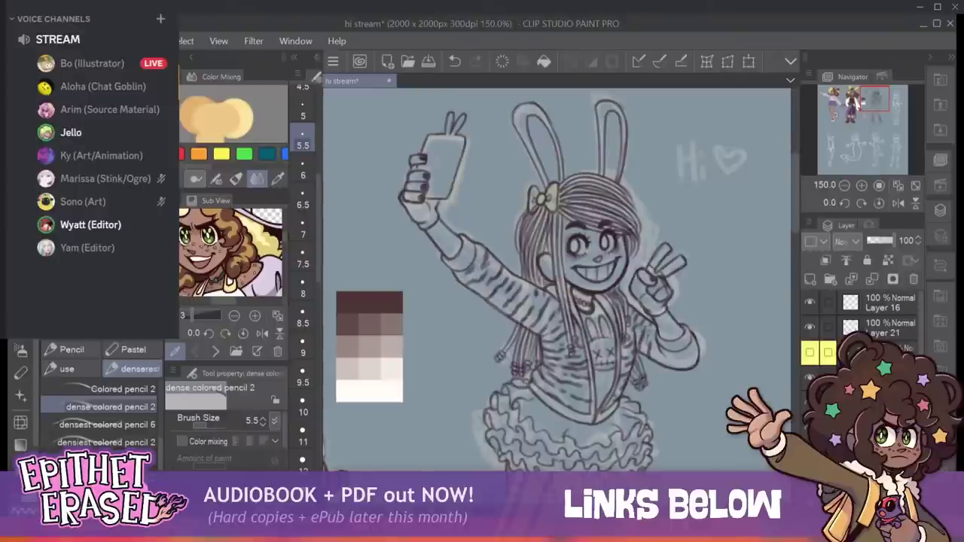
mouse_move(640, 344)
left_mouse_down()
mouse_move(648, 351)
mouse_move(652, 339)
left_mouse_up()
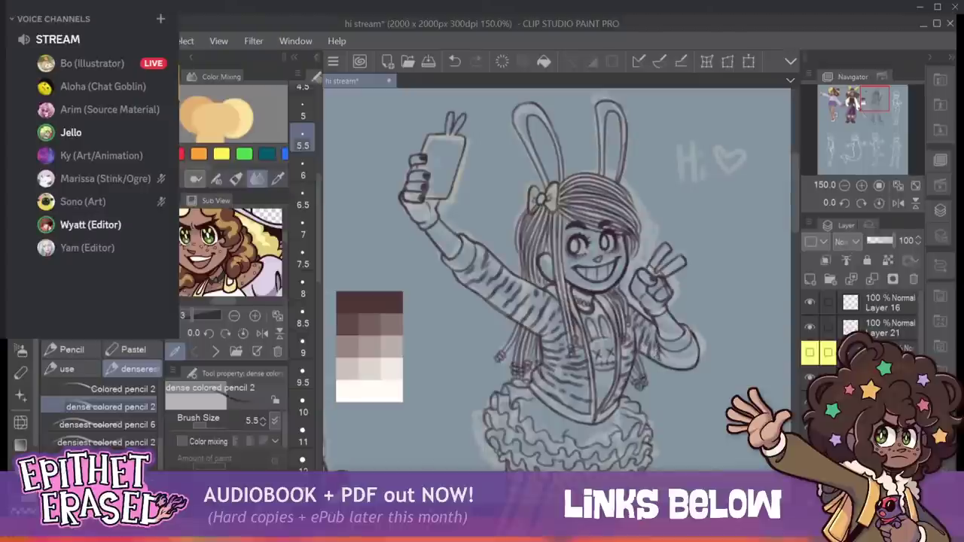
left_click_drag(670, 354, 684, 365)
mouse_move(683, 355)
left_mouse_down()
mouse_move(691, 362)
mouse_move(699, 353)
left_mouse_up()
left_click_drag(695, 337, 689, 365)
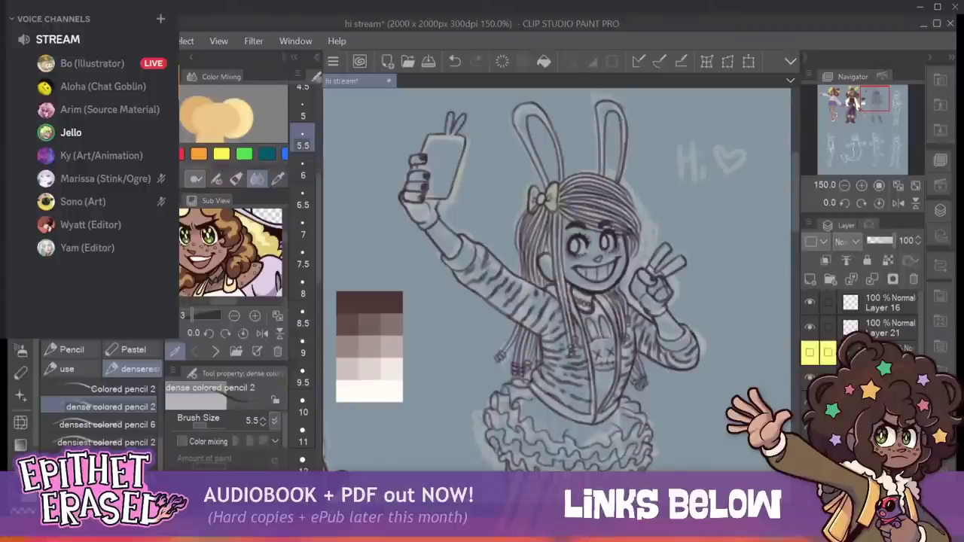
Look over the full striped-jacket figure at 100% and save the illustration.
left_click_drag(573, 452, 516, 272)
scroll(557, 278, "up", 7)
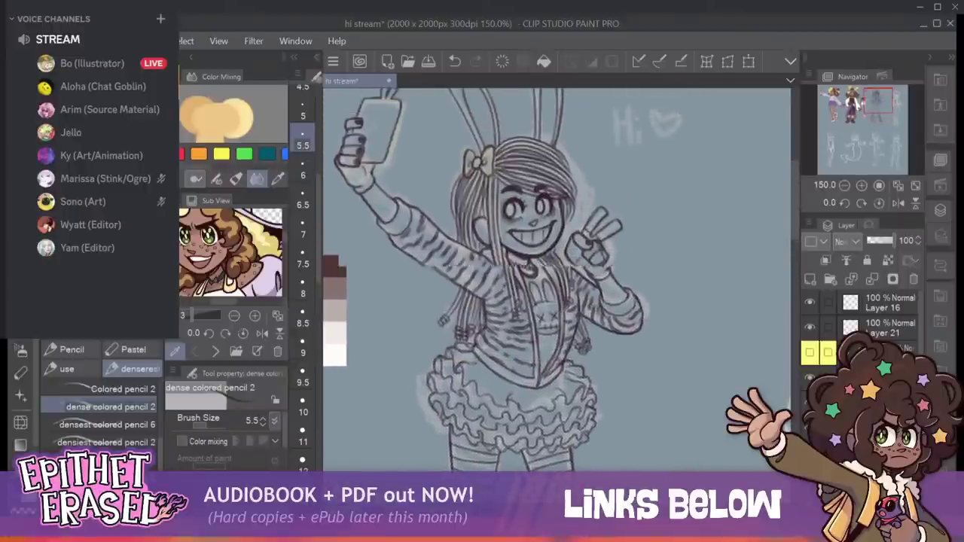
scroll(557, 279, "down", 2)
left_click(844, 184)
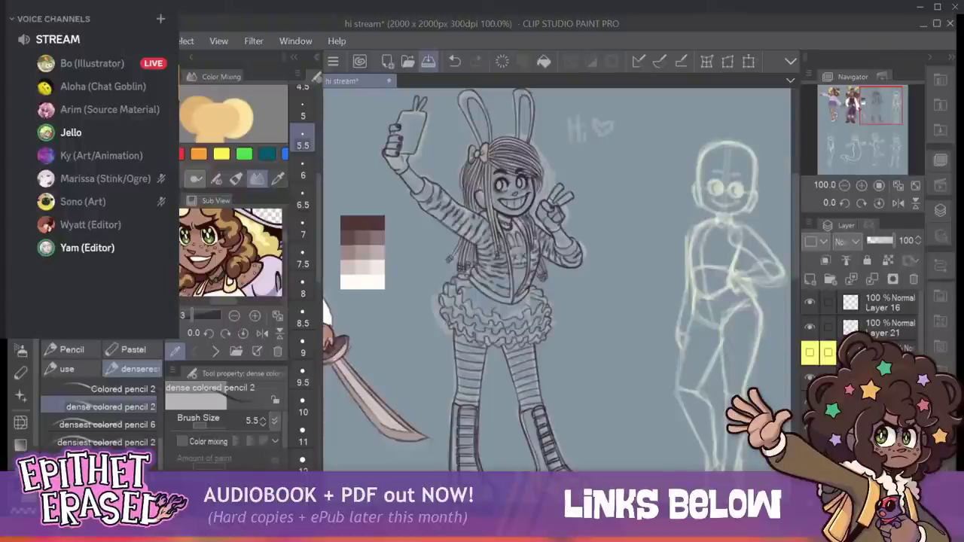
left_click(428, 62)
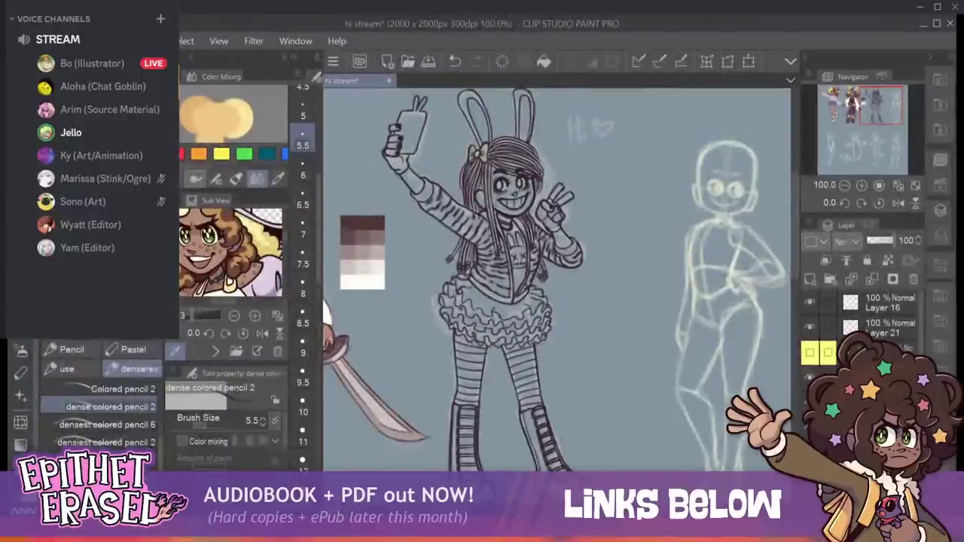
Fill the whole bunny-eared girl with a flat reddish-brown base using the enclosing fill tool.
left_click(845, 185)
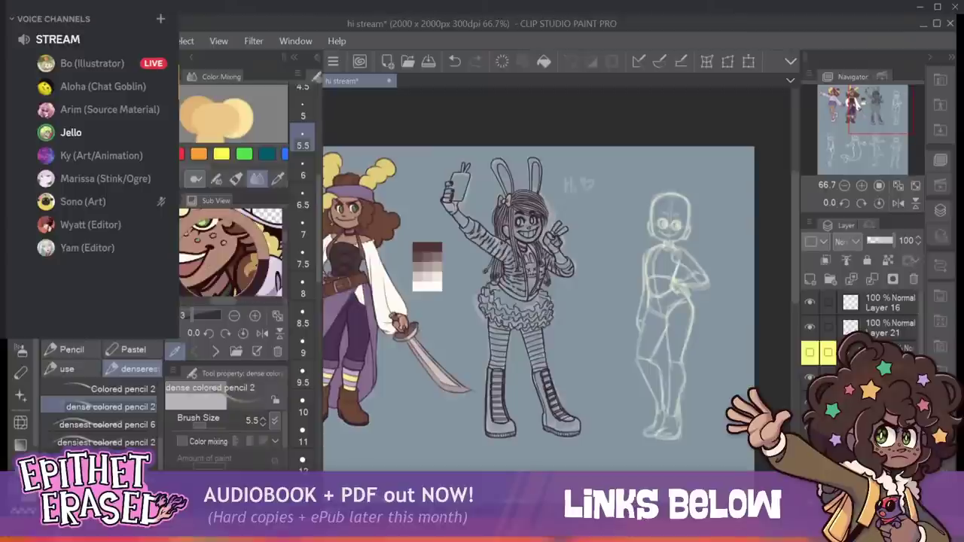
key("g")
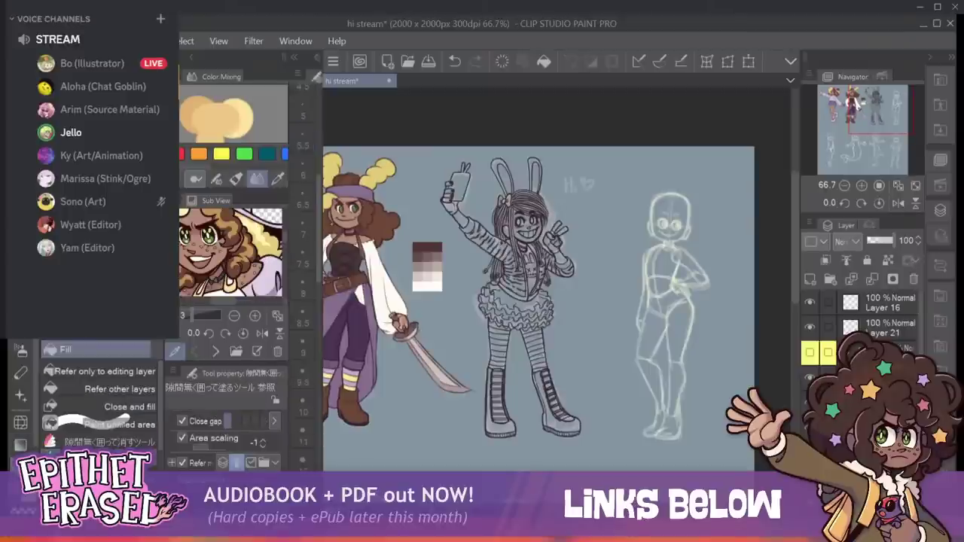
mouse_move(461, 153)
left_mouse_down()
mouse_move(441, 171)
mouse_move(449, 336)
mouse_move(469, 434)
mouse_move(588, 451)
mouse_move(615, 262)
mouse_move(586, 161)
mouse_move(558, 152)
left_mouse_up()
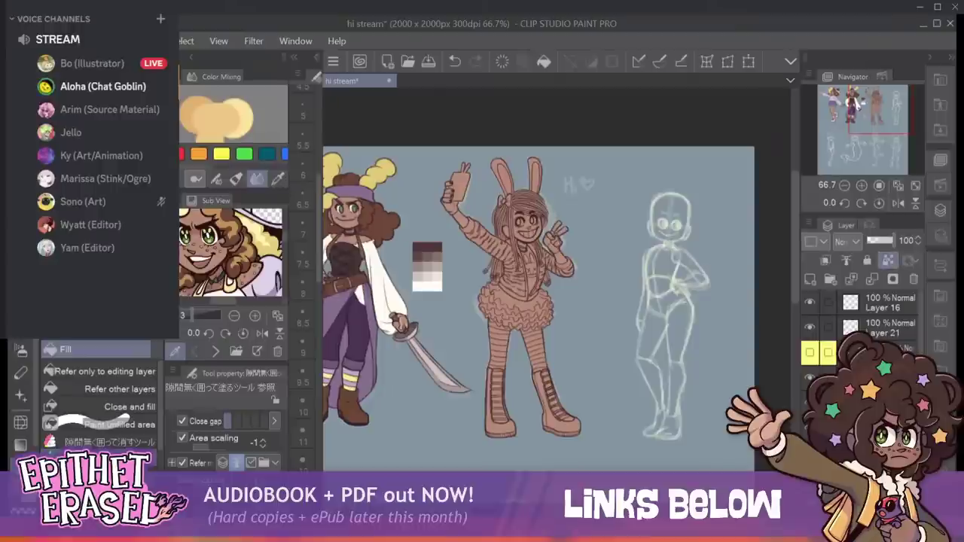
Color the girl's hair dark brown with the dense colored pencil and start a yellow section in the bangs.
left_click(862, 185)
left_click(861, 186)
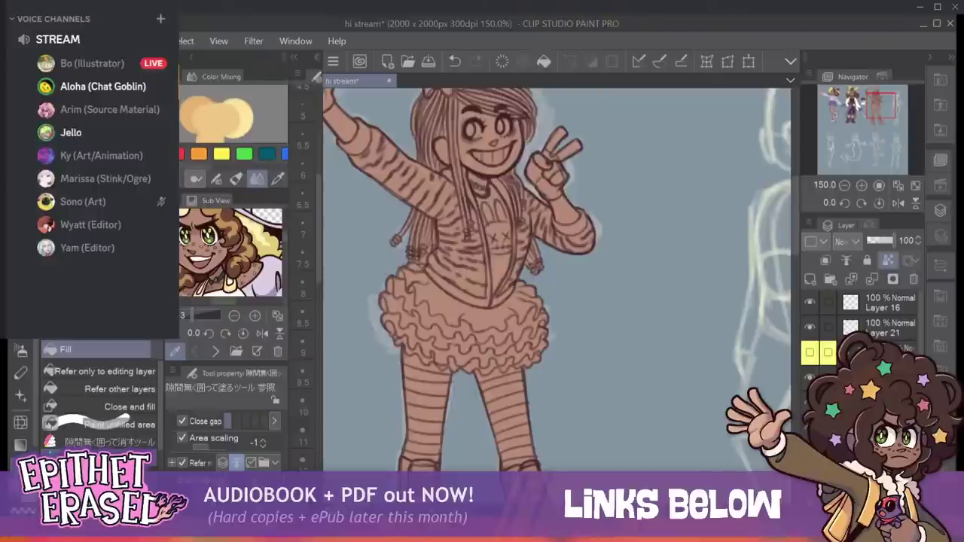
key("p")
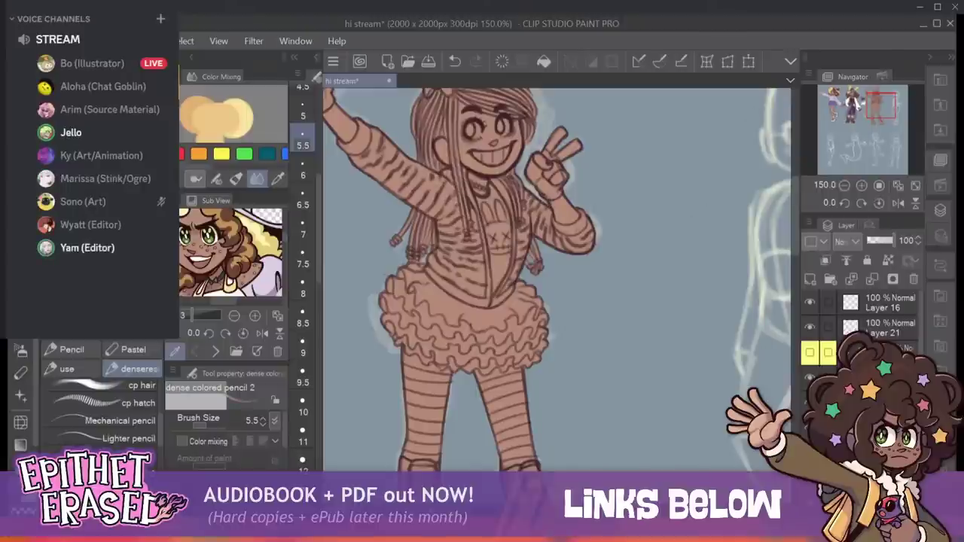
left_click_drag(709, 206, 781, 417)
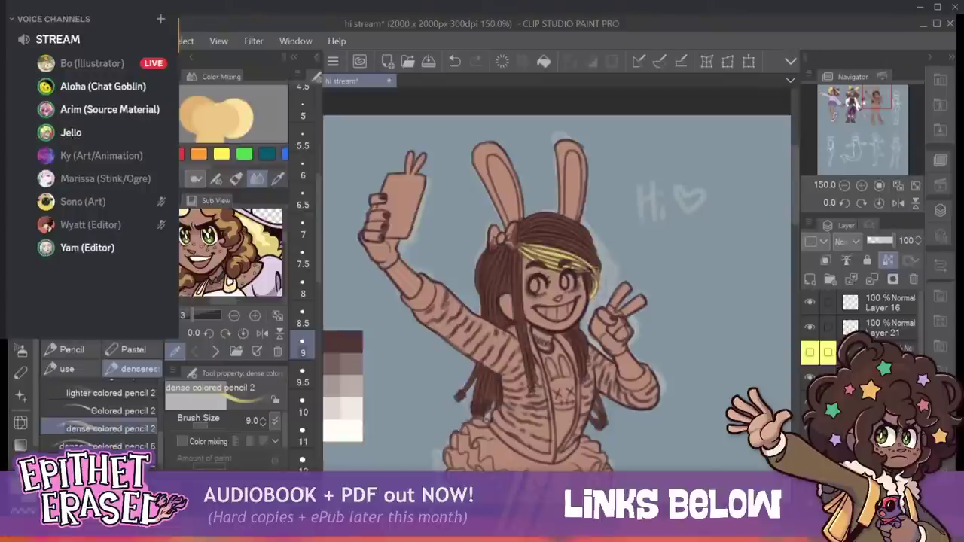
Set the brush size to 11 and extend the yellow across the upper part of the bangs.
key("bracketright")
key("bracketright")
key("bracketright")
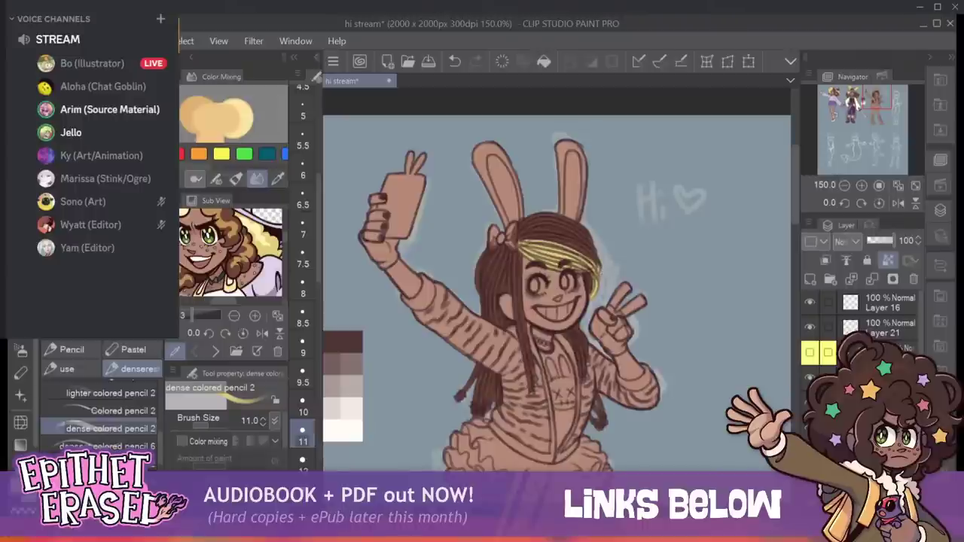
mouse_move(601, 272)
left_mouse_down()
mouse_move(556, 235)
mouse_move(519, 241)
mouse_move(553, 234)
left_mouse_up()
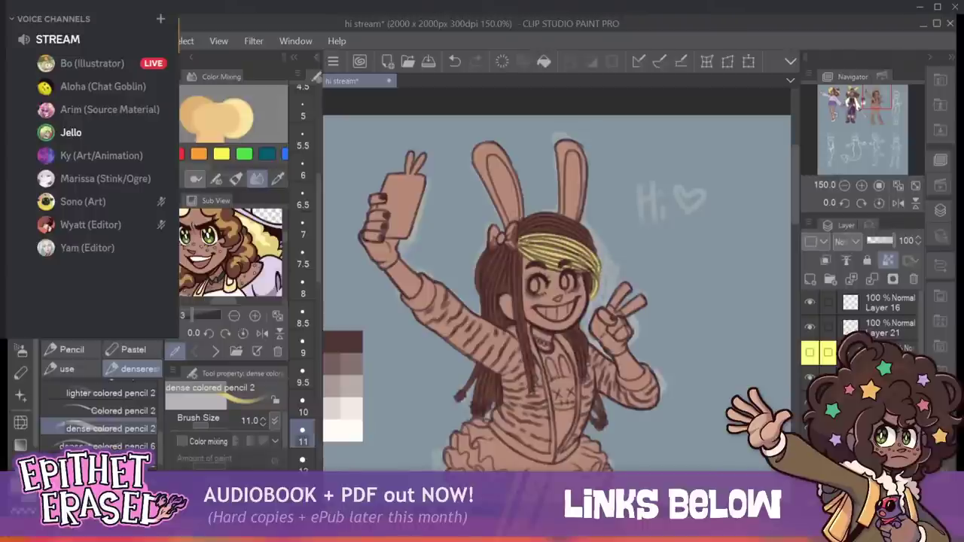
Reduce the brush size to 8.5 and paint a yellow streak down the side hair below the bow.
key("bracketleft")
key("bracketleft")
key("bracketleft")
key("bracketleft")
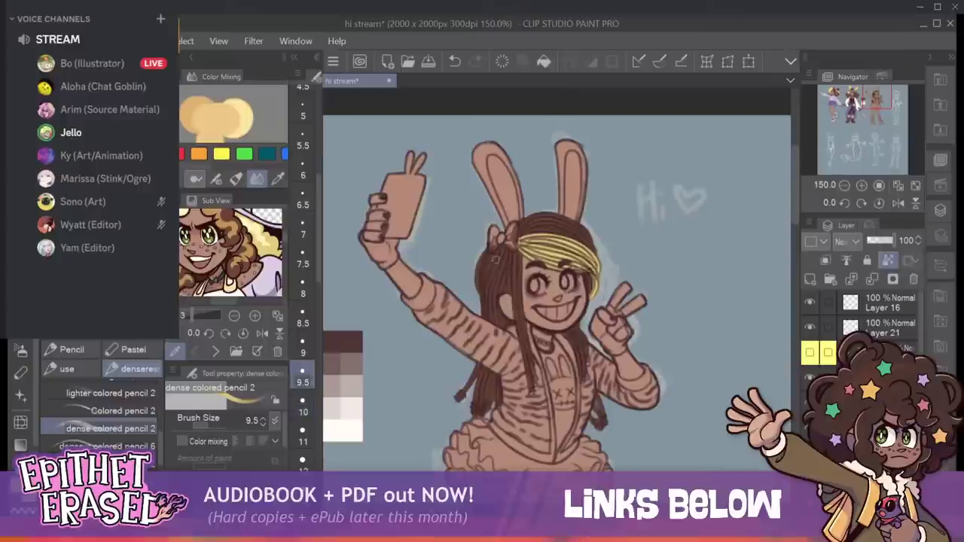
left_click_drag(493, 266, 484, 283)
mouse_move(503, 250)
left_mouse_down()
mouse_move(486, 288)
mouse_move(487, 321)
left_mouse_up()
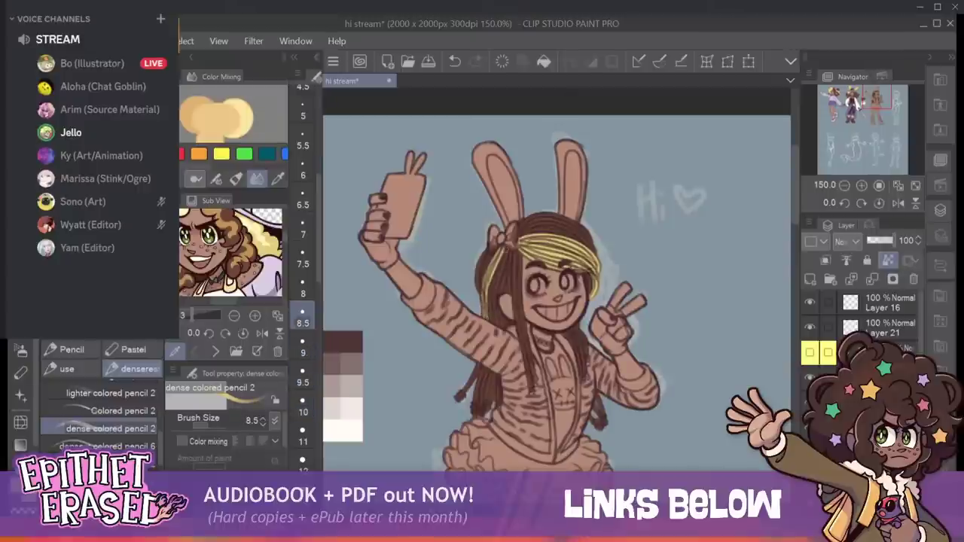
Extend the yellow down the side hair below the bow and color the lower strands and tips beneath the raised arm yellow.
left_click_drag(504, 248, 491, 322)
left_click_drag(506, 253, 500, 264)
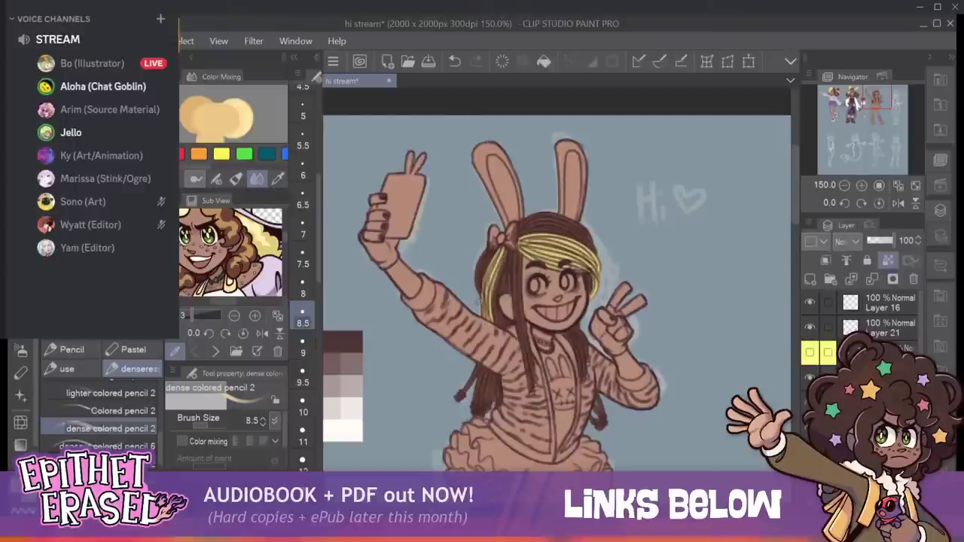
left_click(233, 243)
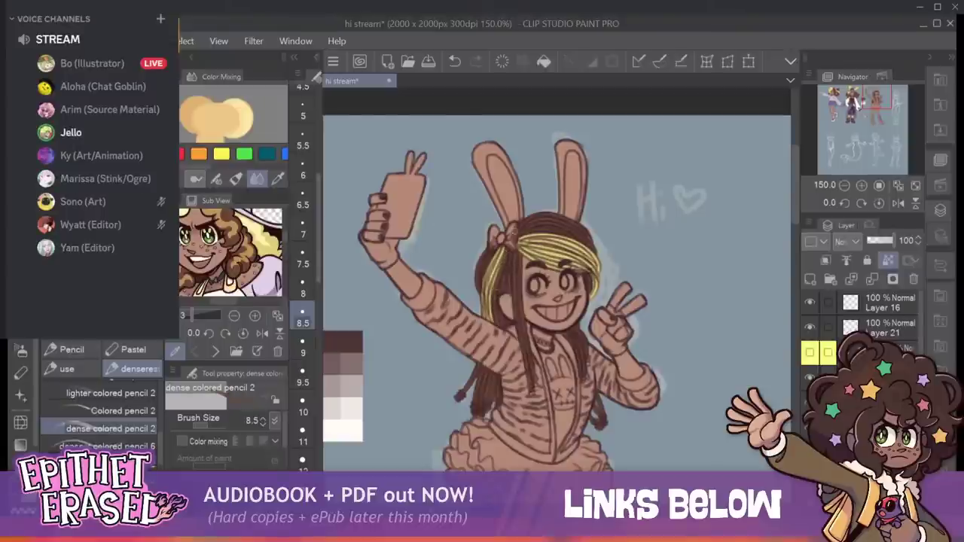
left_click(497, 304, "alt")
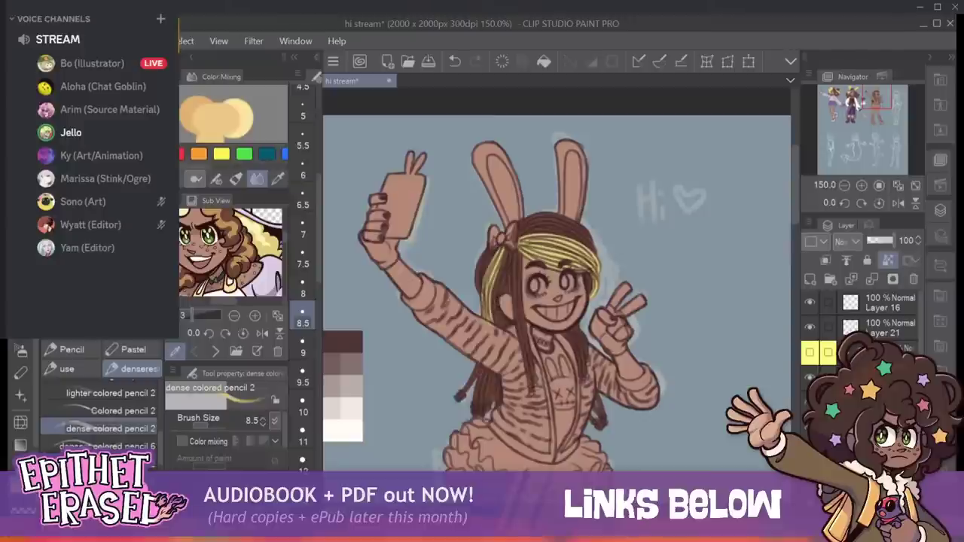
left_click_drag(480, 367, 458, 398)
mouse_move(480, 365)
left_mouse_down()
mouse_move(477, 414)
mouse_move(482, 402)
left_mouse_up()
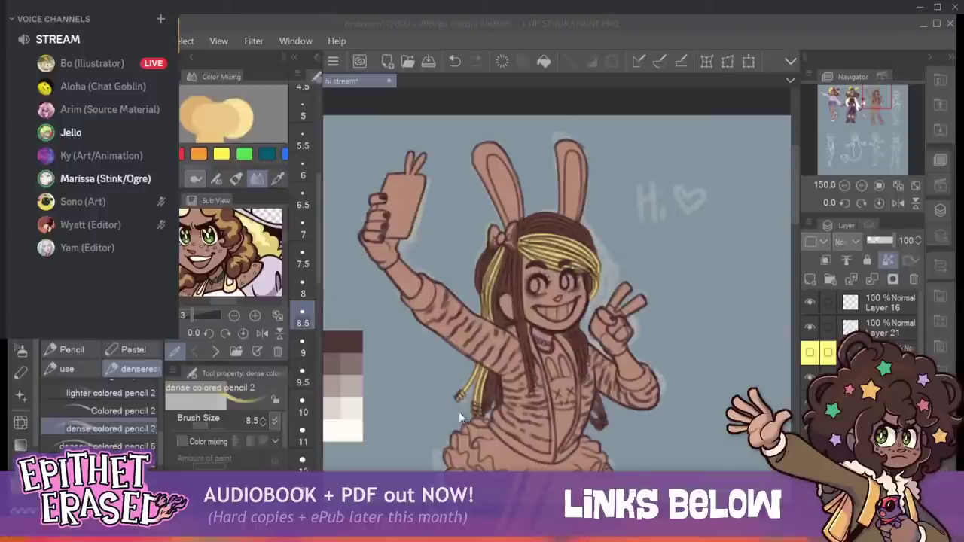
View the reference picture halloween_PG5_final.png, close it and return to the character sheet.
double_click(282, 322)
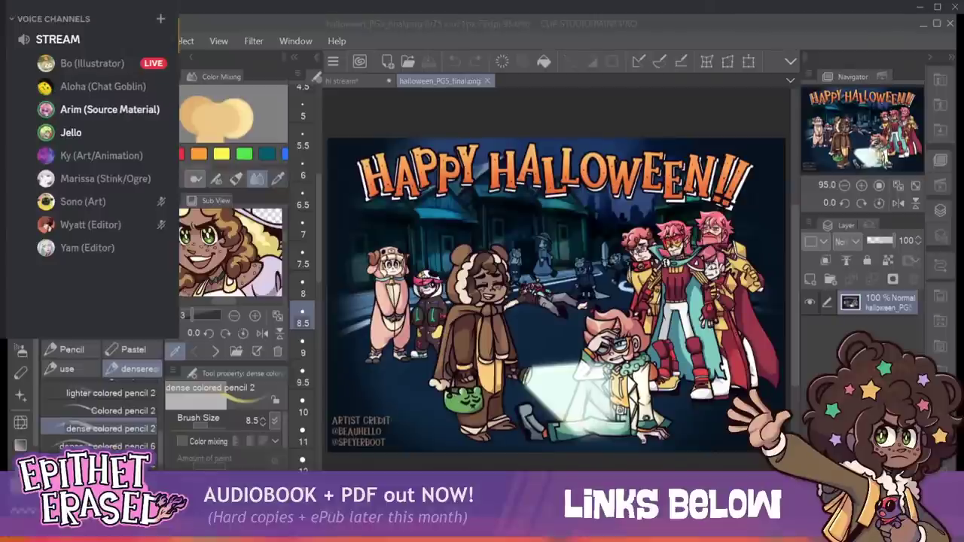
left_click(488, 82)
key("ctrl+w")
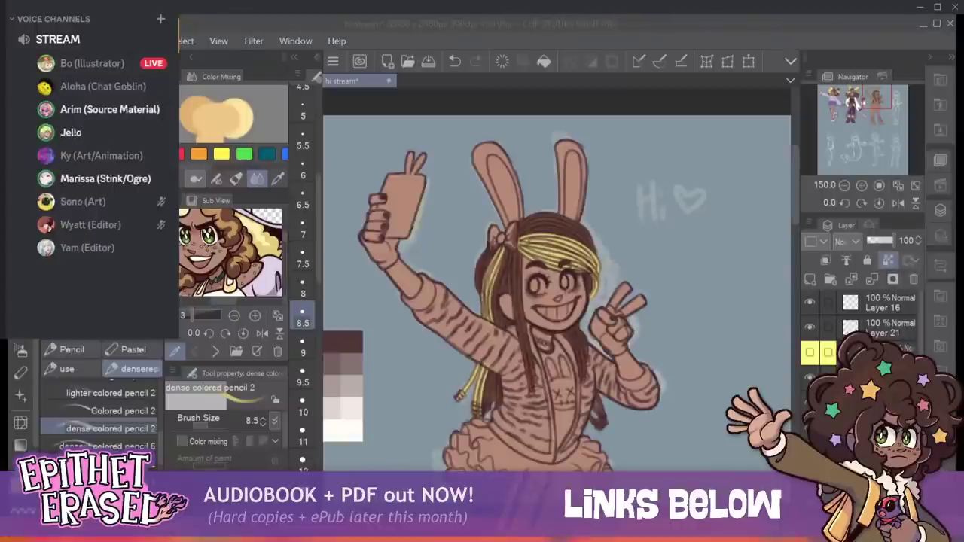
left_click(610, 273)
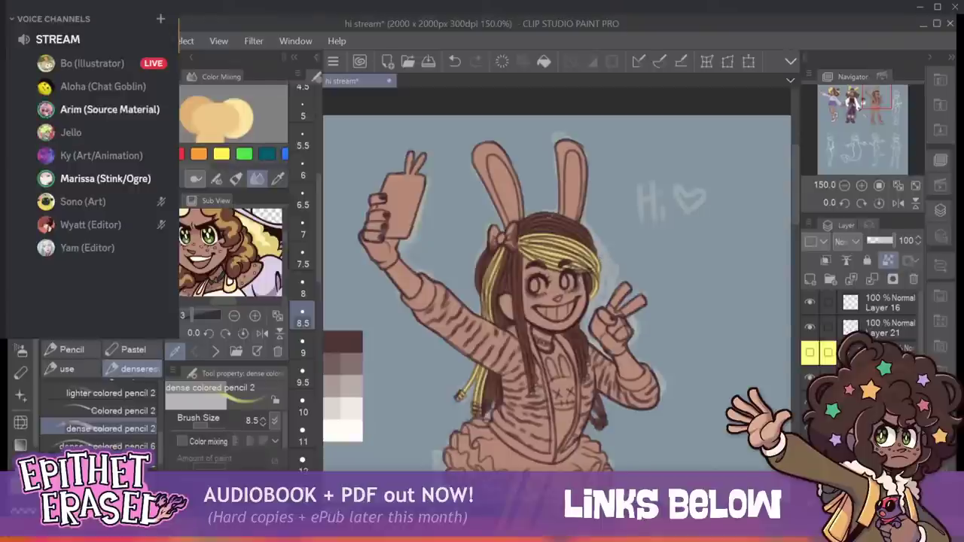
Color the hair ends beside the bent arm yellow and add fine lighter strands through the hair at brush size 5.5.
mouse_move(593, 399)
left_mouse_down()
mouse_move(605, 427)
mouse_move(604, 412)
left_mouse_up()
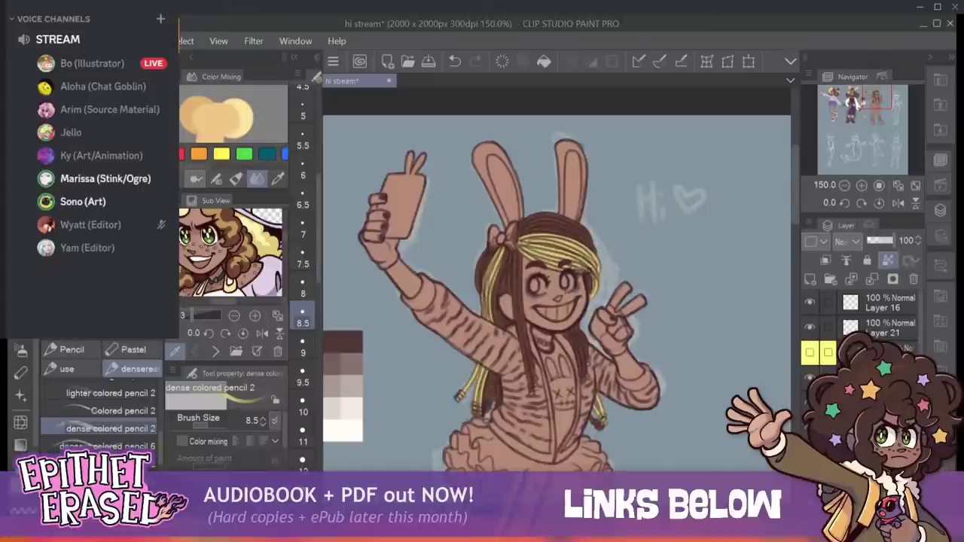
key("bracketleft")
key("bracketleft")
key("bracketleft")
key("bracketleft")
key("bracketleft")
key("bracketleft")
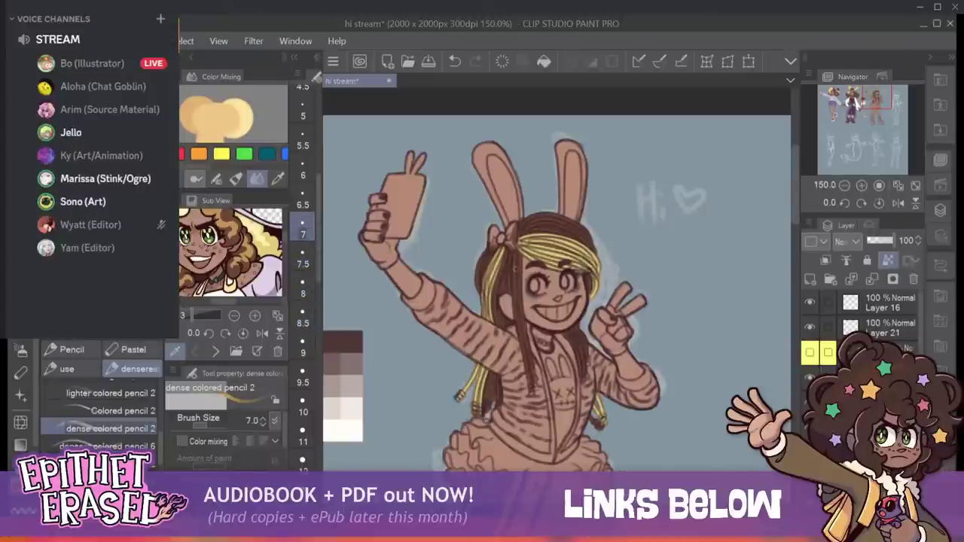
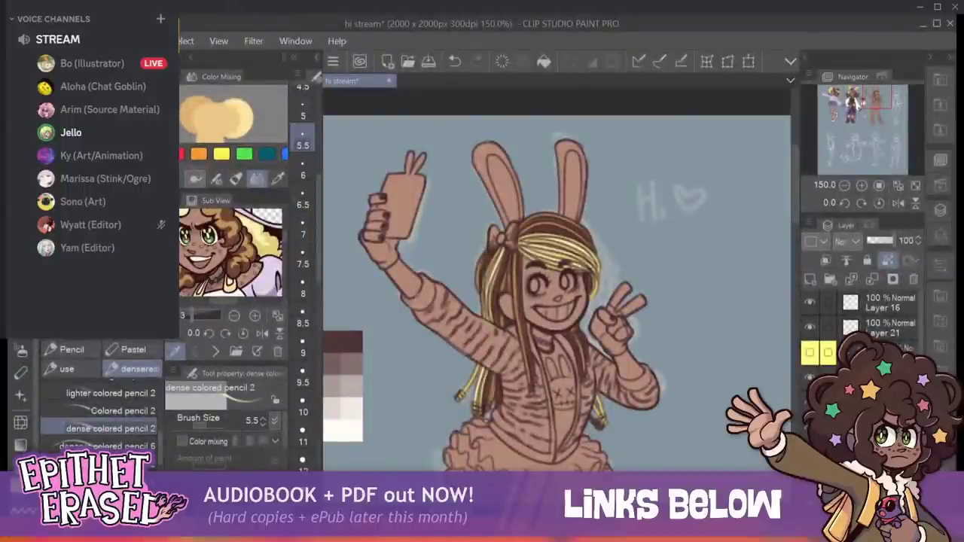
Raise the brush size to 7.5 and paint dark bands across the outer end of the yellow bangs.
key("bracketright")
key("bracketright")
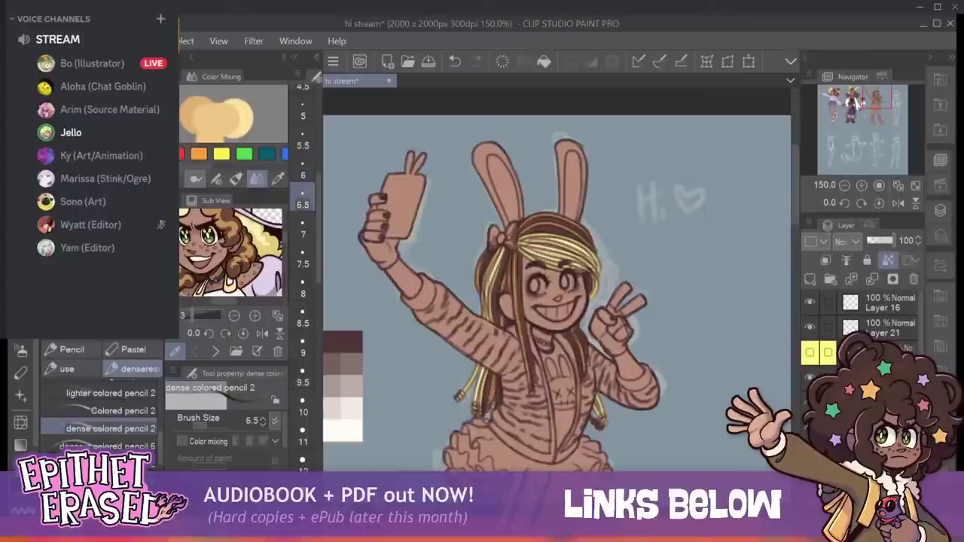
key("bracketright")
key("bracketright")
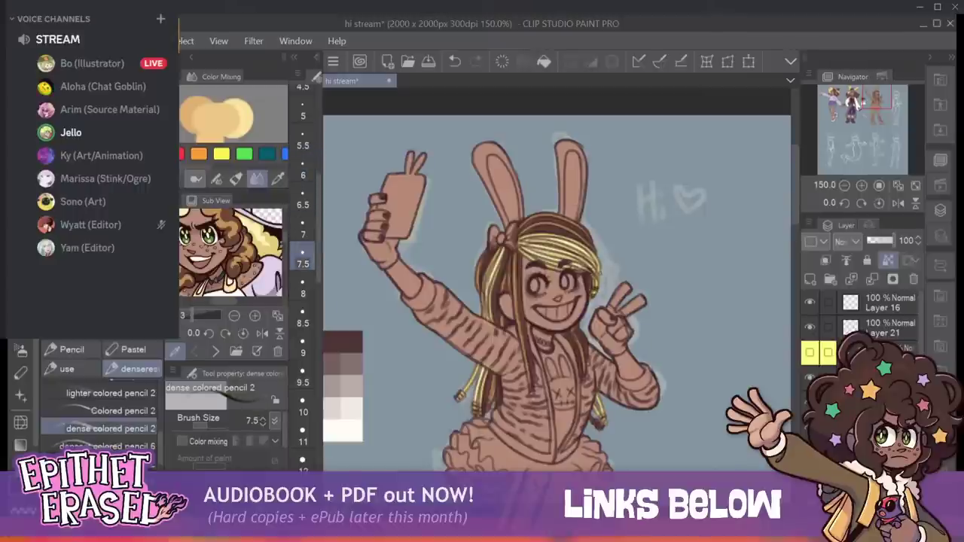
key("ctrl+z")
left_click_drag(600, 281, 581, 243)
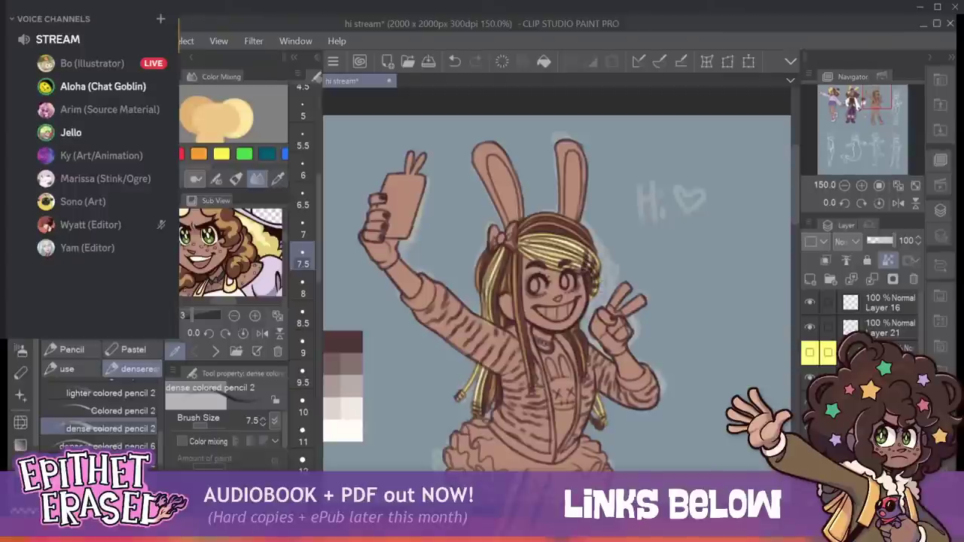
Undo the last dark stroke and repaint the bands across the remaining bangs, continuing them down the hanging front strands.
key("bracketright")
key("bracketright")
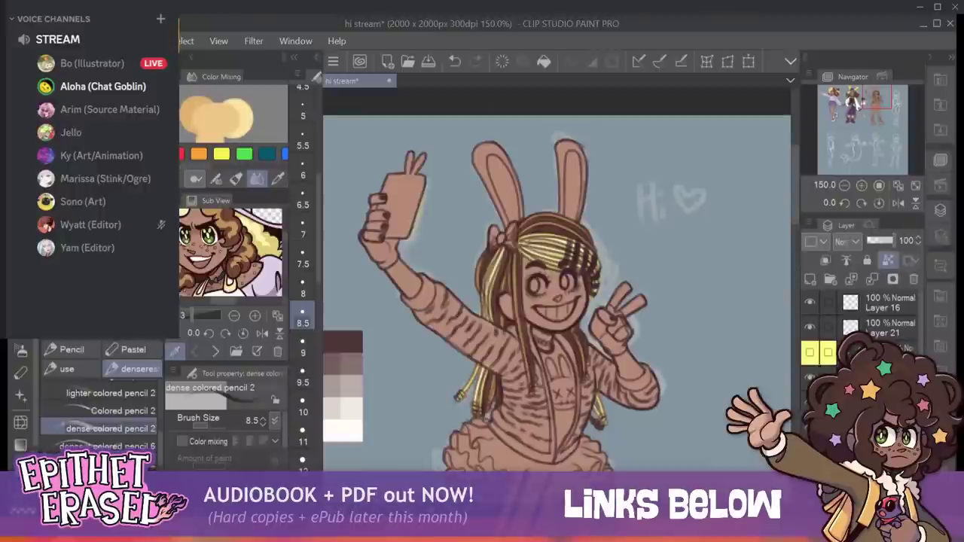
key("ctrl+z")
left_click_drag(567, 239, 560, 265)
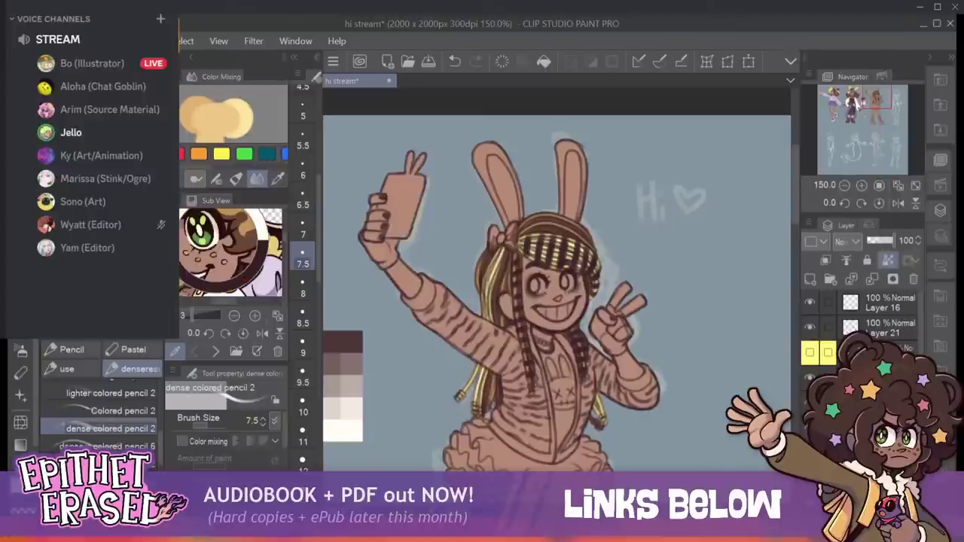
Set the brush size to 9 and paint the whites of both eyes and the teeth white.
key("bracketright")
key("bracketright")
key("bracketright")
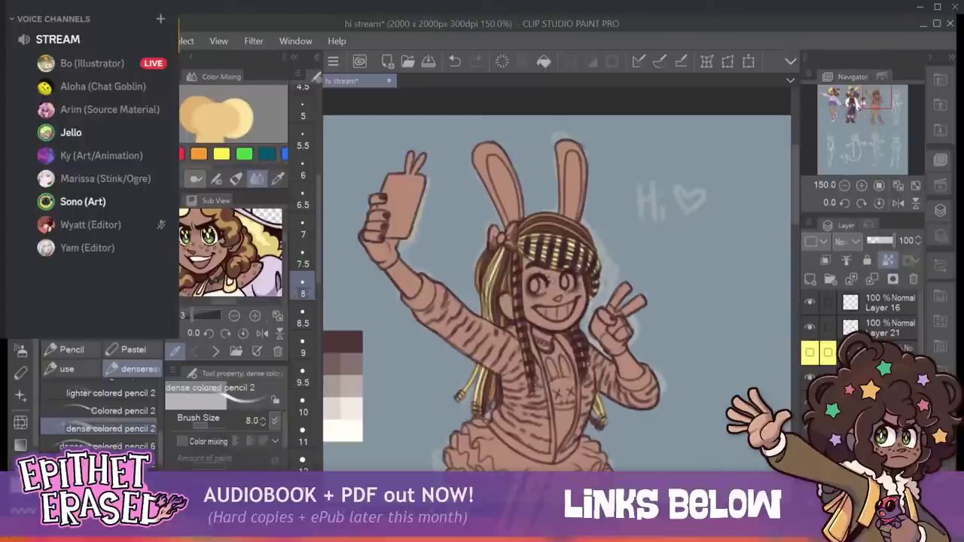
left_click_drag(534, 282, 537, 290)
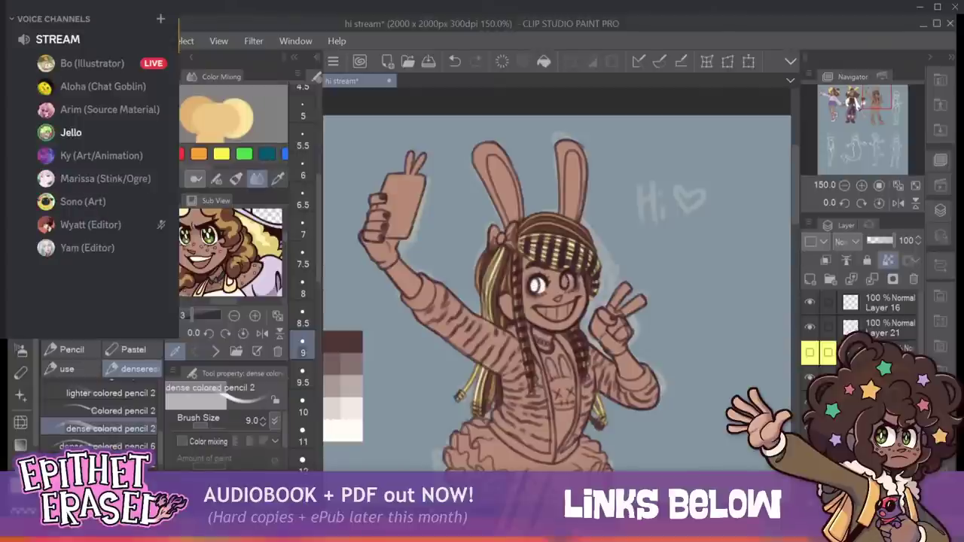
mouse_move(564, 280)
left_mouse_down()
mouse_move(557, 312)
mouse_move(572, 306)
left_mouse_up()
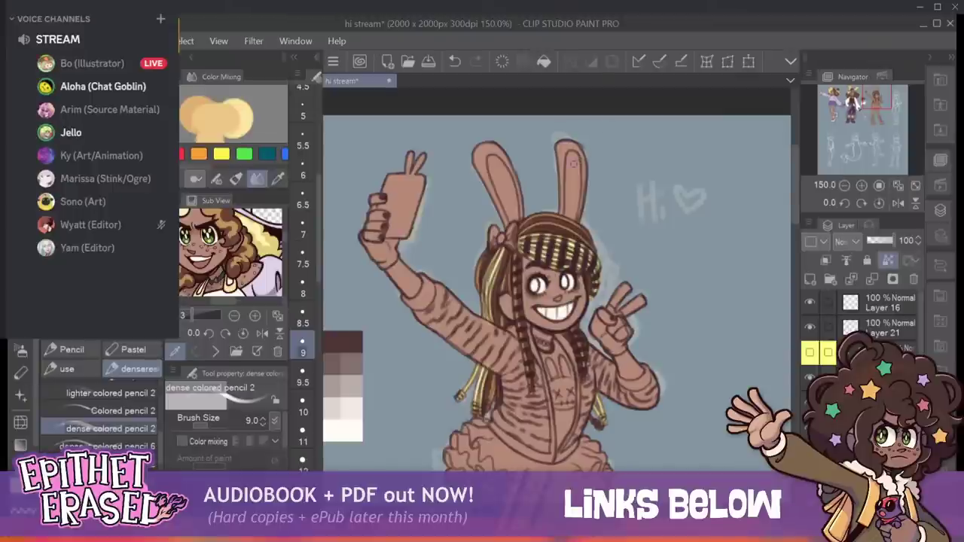
Sample the green from the reference character's eye and paint both of the girl's irises with it.
scroll(209, 240, "up", 3)
left_click(210, 240)
scroll(210, 239, "down", 3)
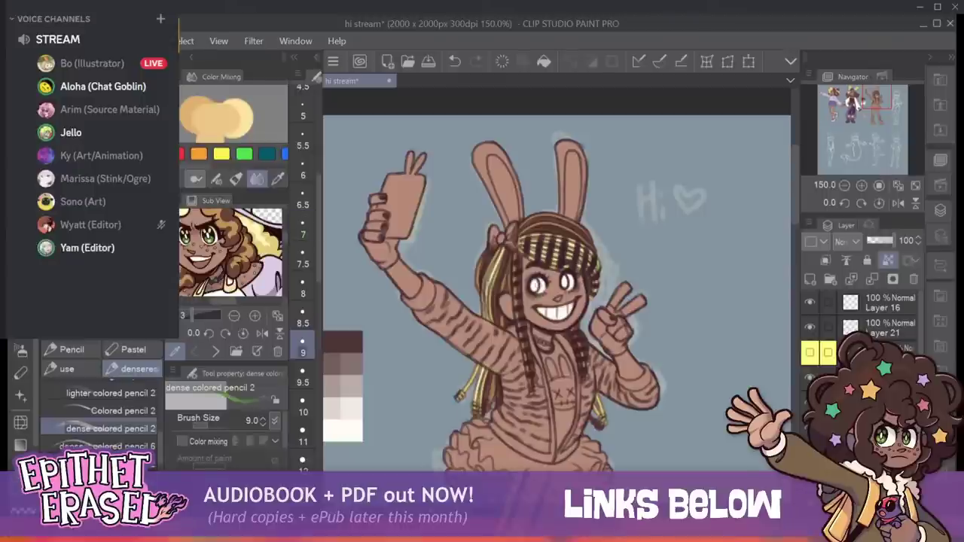
mouse_move(533, 282)
left_mouse_down()
mouse_move(534, 291)
mouse_move(564, 283)
left_mouse_up()
Darken the pupils at brush size 7 and add small white highlights to the eyes at brush size 5.
key("bracketleft")
key("bracketleft")
key("bracketleft")
key("bracketleft")
left_click(541, 276, "alt")
left_click(557, 313, "alt")
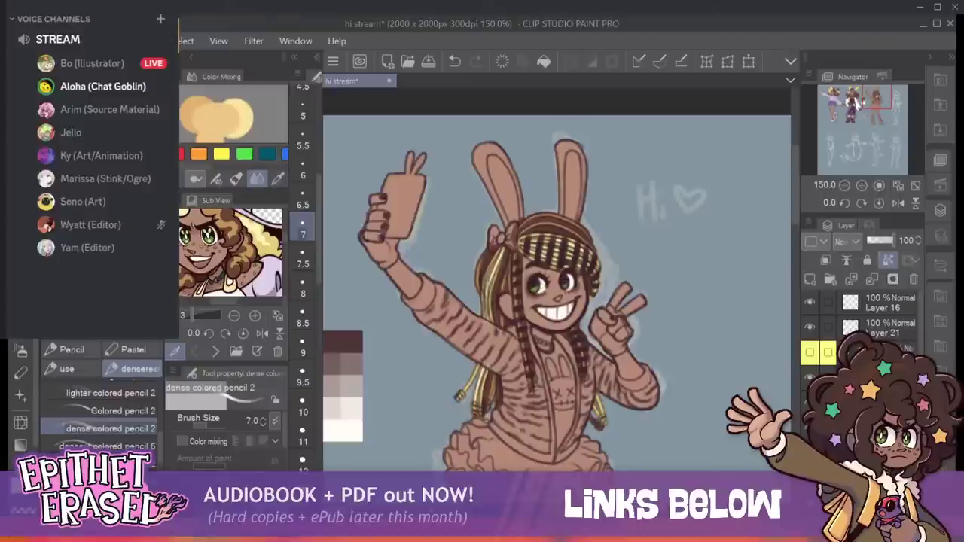
left_click(303, 89)
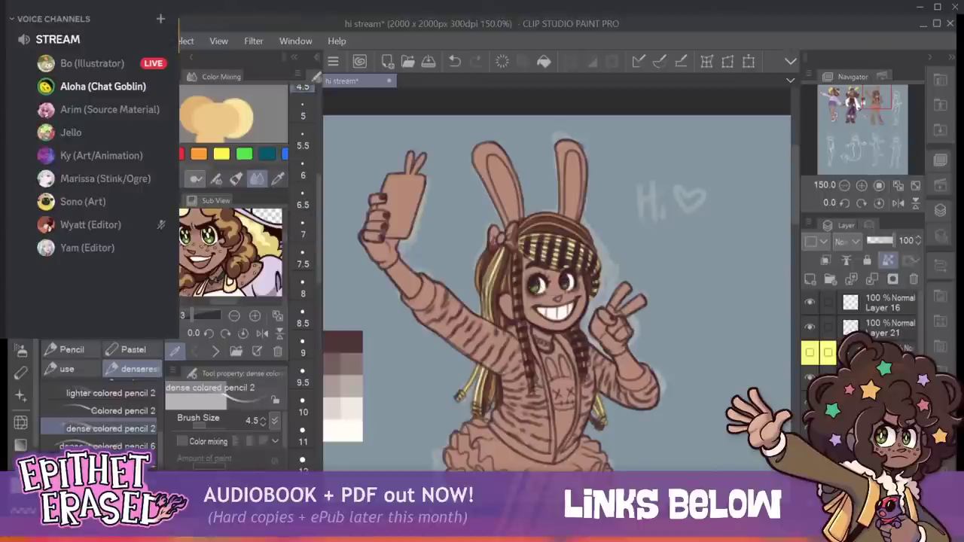
left_click(302, 115)
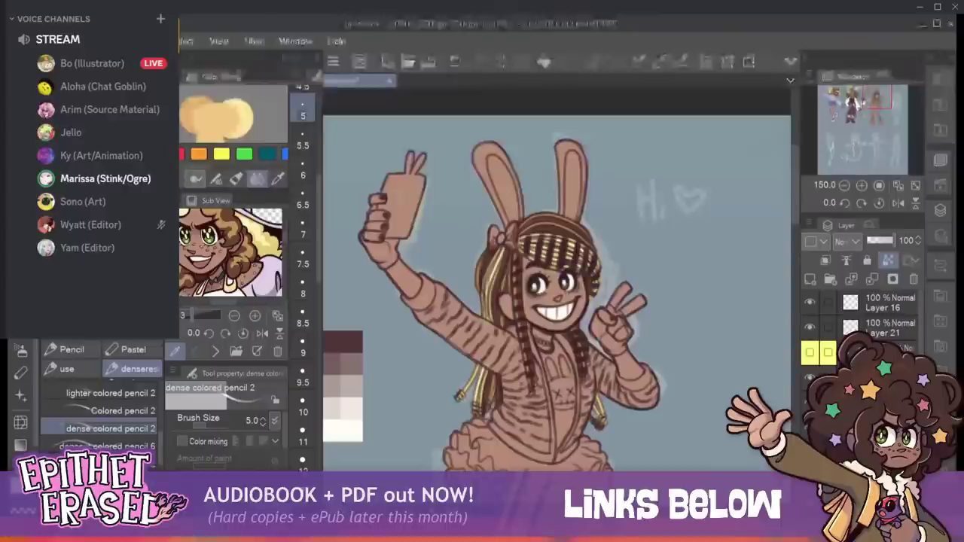
Advance the reference view to the sheet of many small characters, set the brush size to 13 and try lilac on the raised arm's sleeve.
left_click(215, 352)
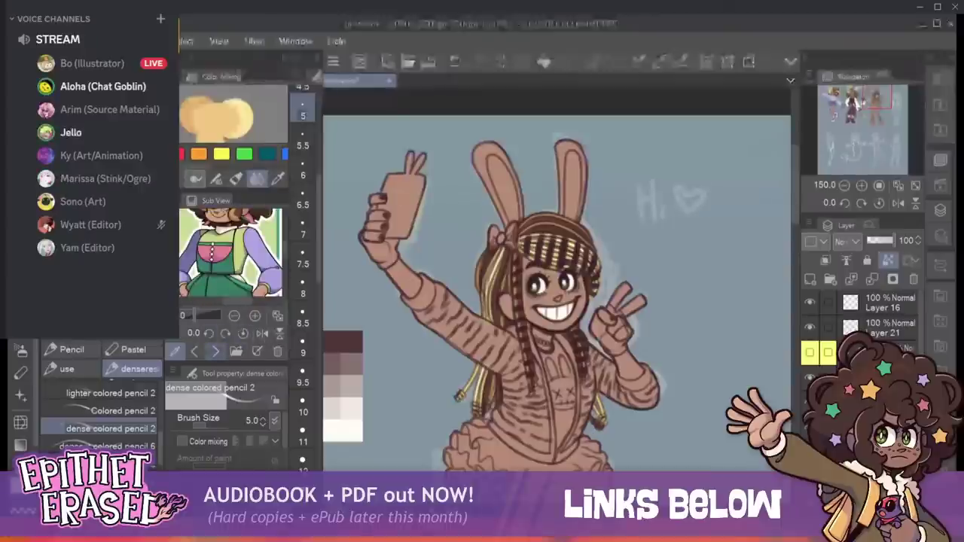
left_click(216, 352)
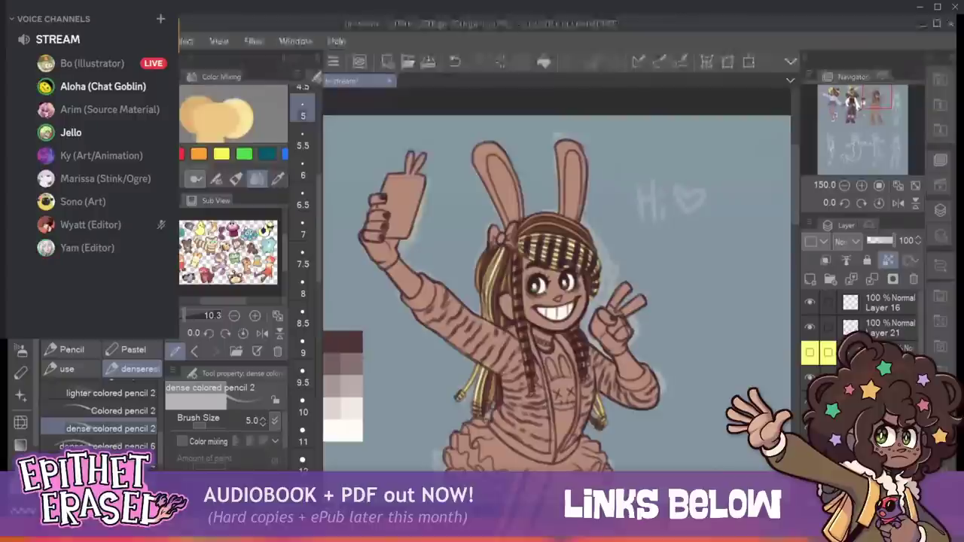
key("bracketright")
key("bracketright")
key("bracketright")
key("bracketright")
key("bracketright")
key("bracketright")
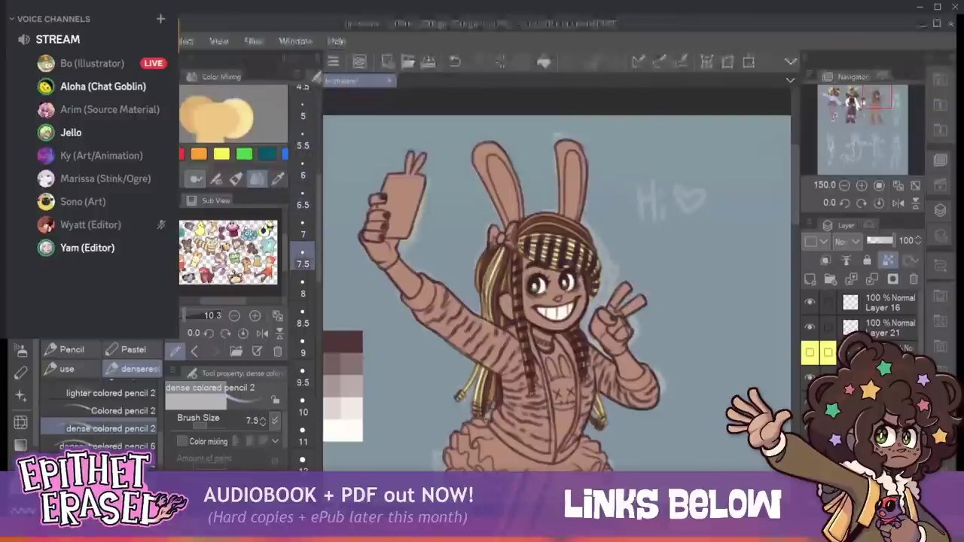
key("bracketright")
key("bracketright")
key("bracketright")
key("bracketright")
key("bracketright")
key("bracketright")
key("bracketright")
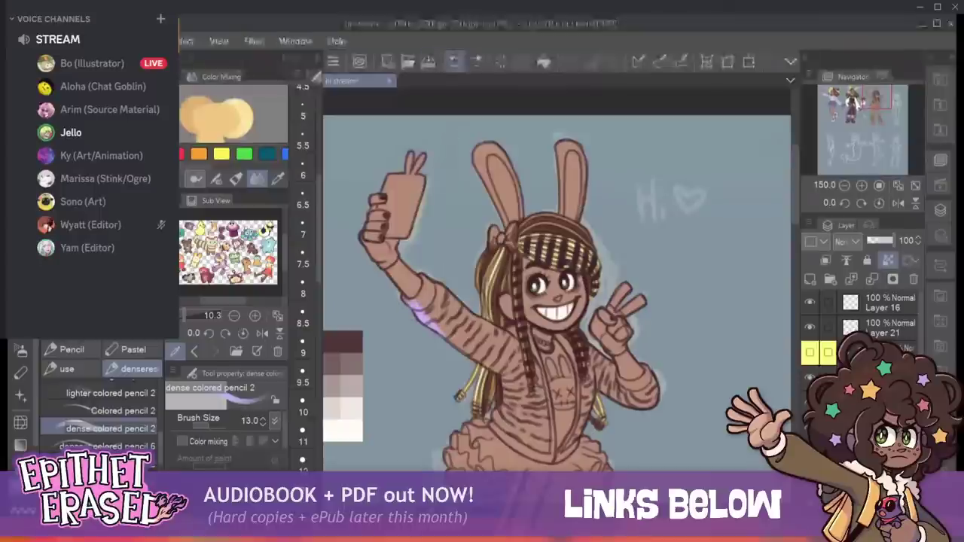
left_click(454, 61)
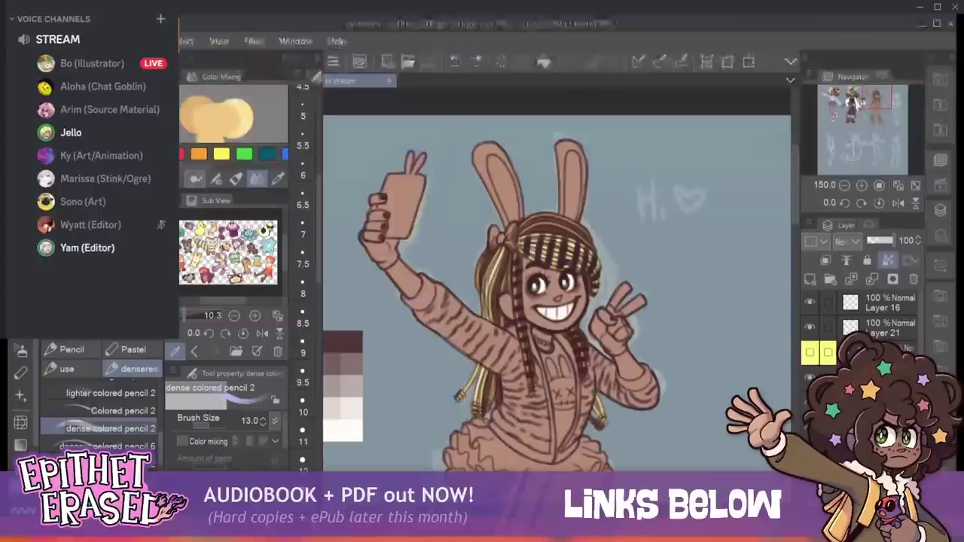
Set the dense colored pencil's brush size to 20.
mouse_move(558, 452)
left_mouse_down()
mouse_move(573, 229)
mouse_move(542, 171)
mouse_move(542, 204)
left_mouse_up()
key("]")
key("]")
key("]")
key("]")
key("]")
key("]")
key("]")
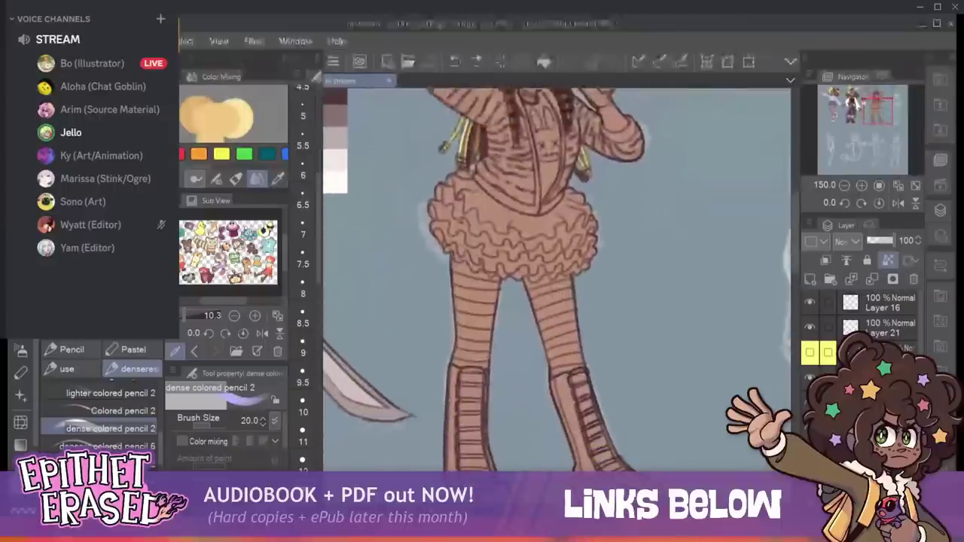
mouse_move(462, 248)
left_mouse_down()
mouse_move(464, 396)
mouse_move(470, 413)
mouse_move(481, 412)
left_mouse_up()
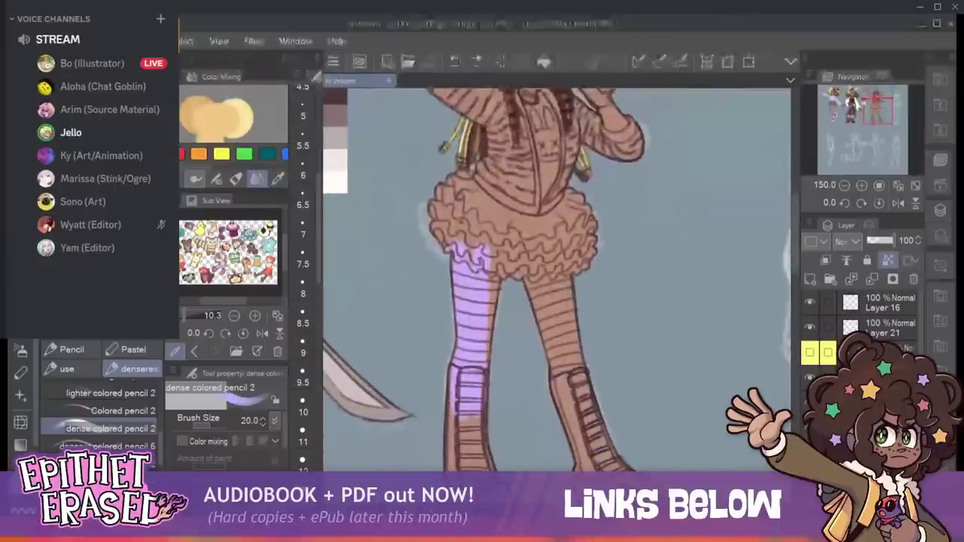
left_click_drag(494, 271, 487, 373)
mouse_move(472, 253)
left_mouse_down()
mouse_move(482, 239)
mouse_move(563, 402)
mouse_move(529, 251)
left_mouse_up()
left_click(455, 62)
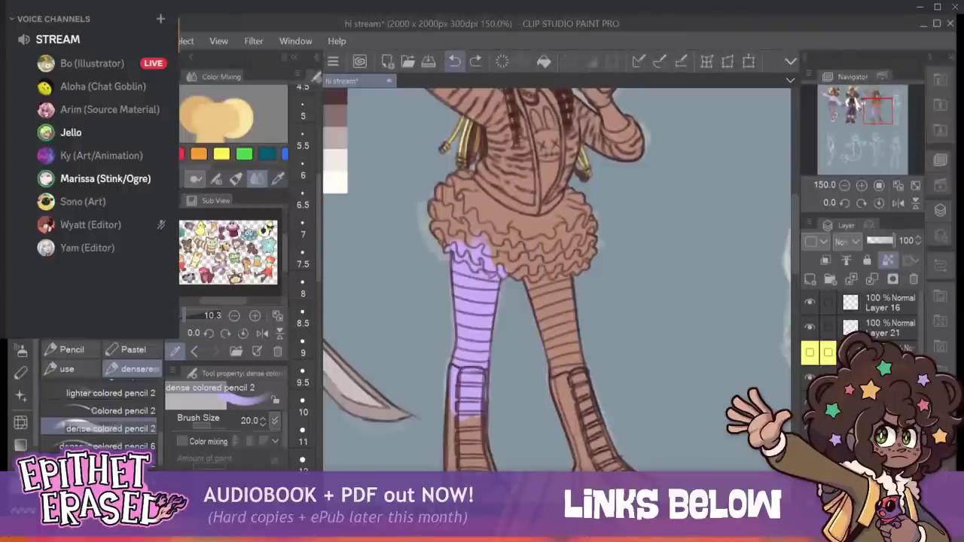
key("ctrl+z")
Paint the bunny-eared girl's skull-print shirt lavender inside the open jacket, using a brush size of 20.
scroll(558, 279, "up", 3)
mouse_move(558, 279)
left_mouse_down()
mouse_move(580, 340)
mouse_move(573, 326)
left_mouse_up()
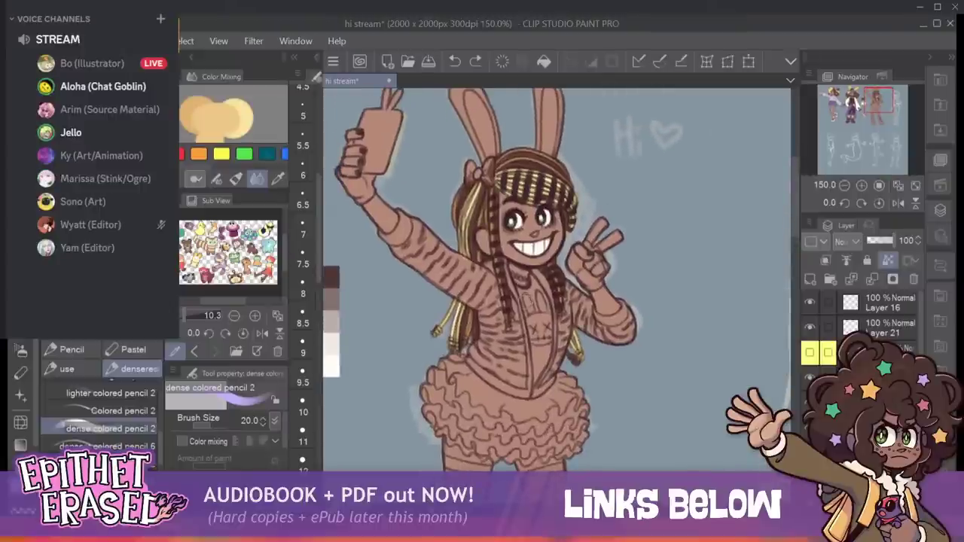
mouse_move(520, 302)
left_mouse_down()
mouse_move(536, 291)
mouse_move(549, 310)
mouse_move(535, 323)
mouse_move(537, 384)
mouse_move(550, 339)
mouse_move(529, 398)
left_mouse_up()
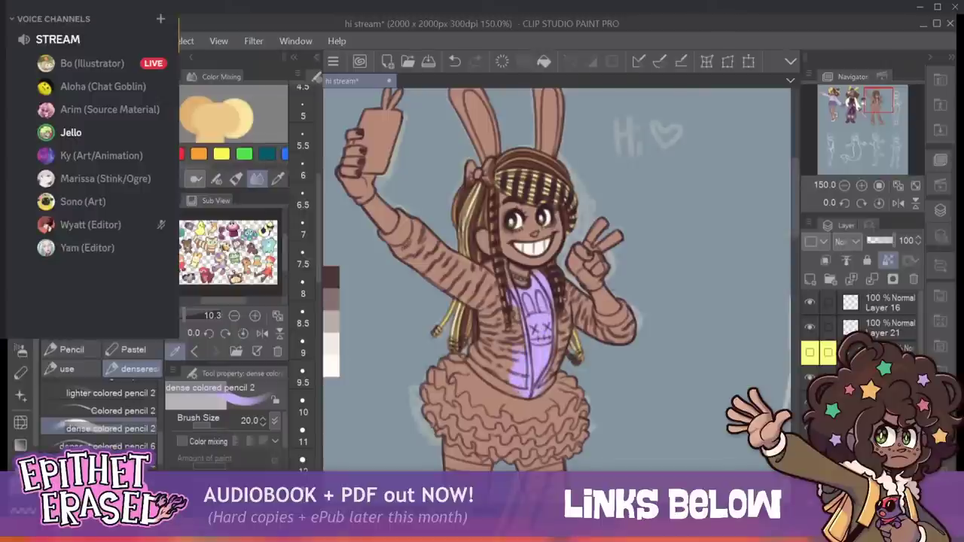
Pick a light green from the sticker reference image and paint the jacket's phone-side sleeve and front half with it.
left_click(194, 351)
left_click(265, 269)
left_click(215, 351)
left_click(255, 316)
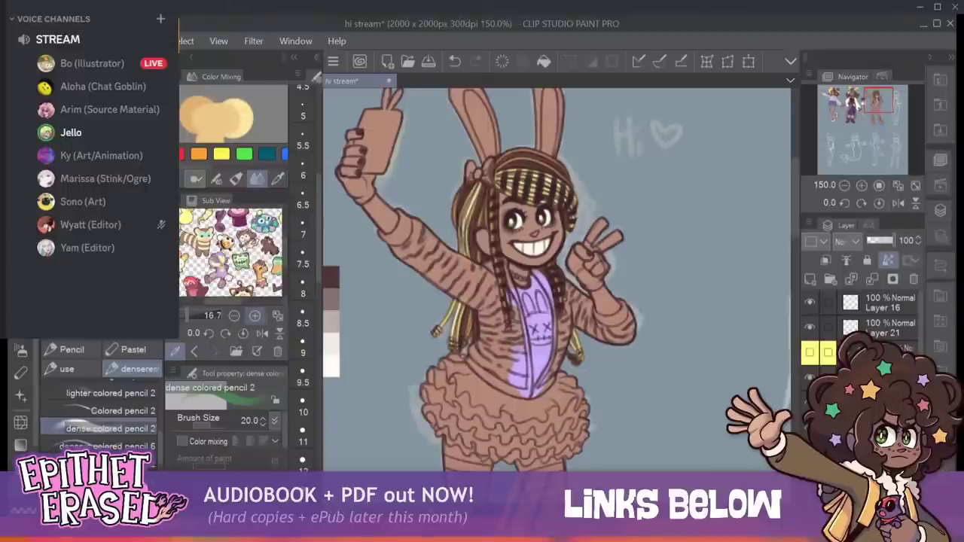
left_click(255, 315)
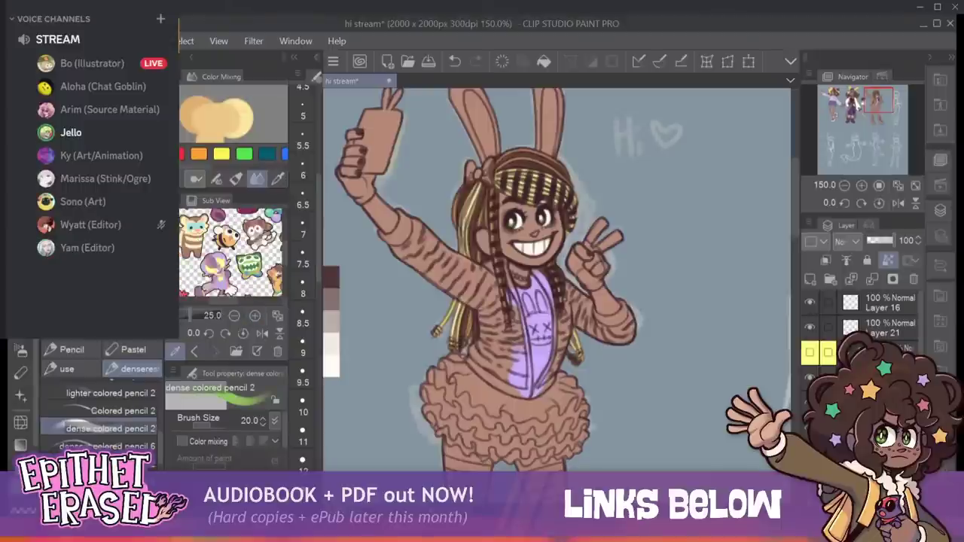
mouse_move(385, 249)
left_mouse_down()
mouse_move(410, 242)
mouse_move(402, 201)
left_mouse_up()
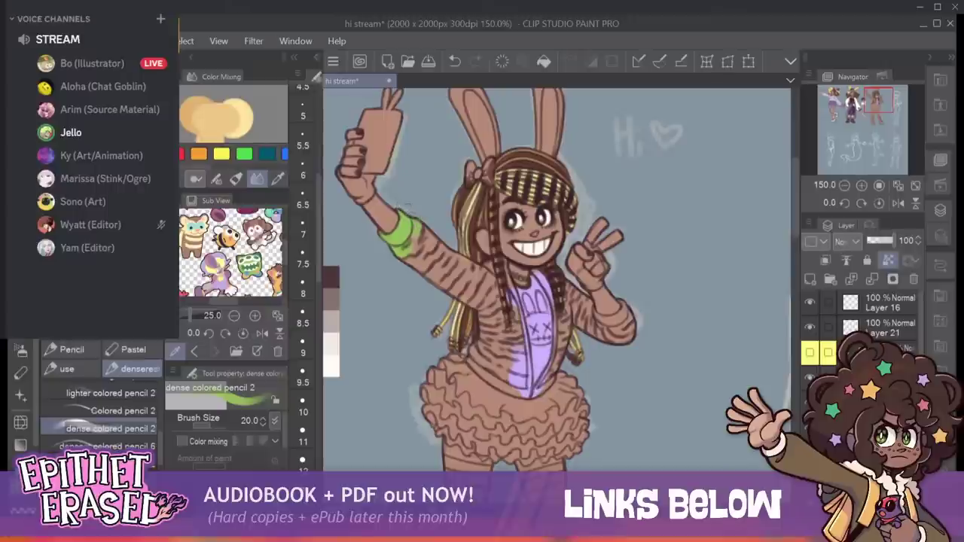
mouse_move(398, 258)
left_mouse_down()
mouse_move(424, 275)
mouse_move(420, 228)
mouse_move(482, 301)
mouse_move(436, 245)
mouse_move(494, 280)
mouse_move(494, 351)
mouse_move(507, 386)
left_mouse_up()
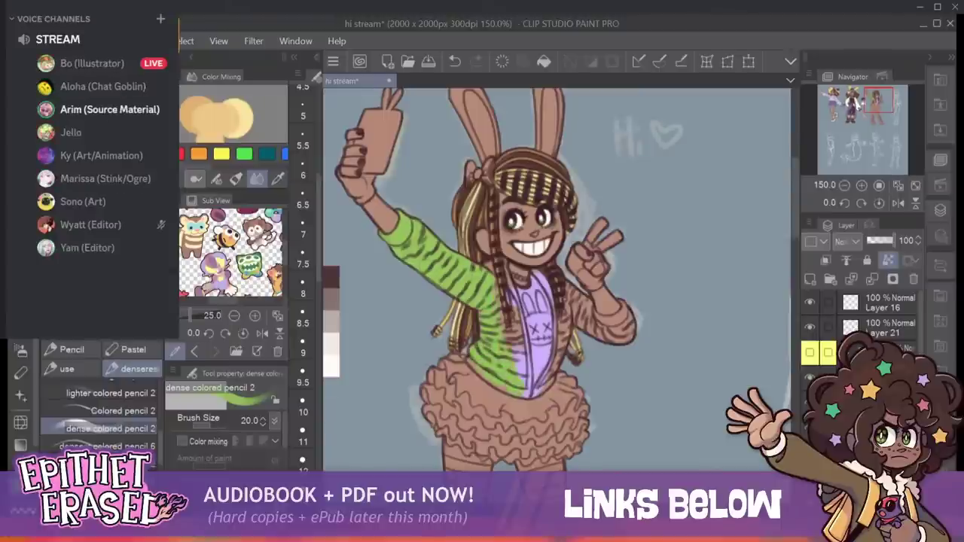
Finish the green around the braids and paint the jacket's opposite front edge red, reducing the brush size to 8.
key("[")
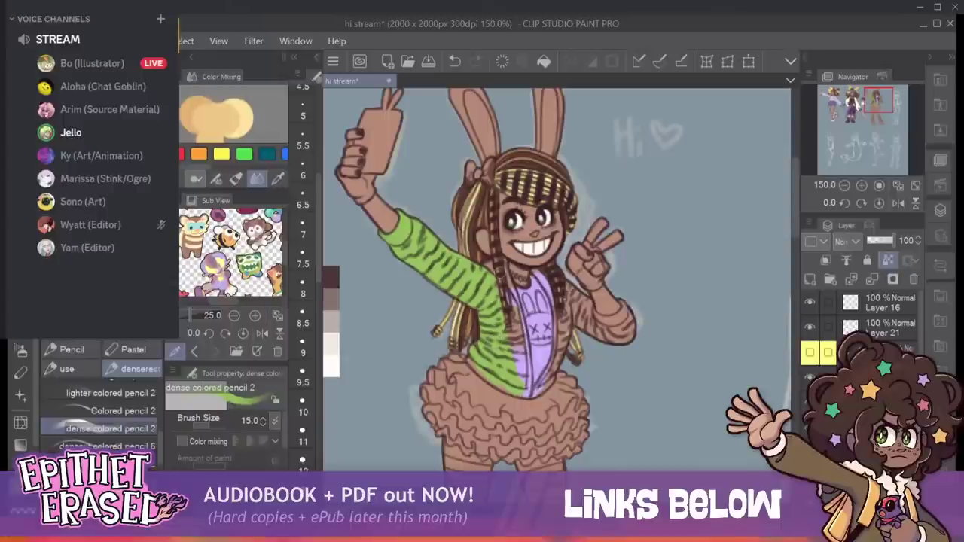
key("[")
key("[")
key("[")
key("[")
key("[")
key("[")
key("[")
key("[")
key("[")
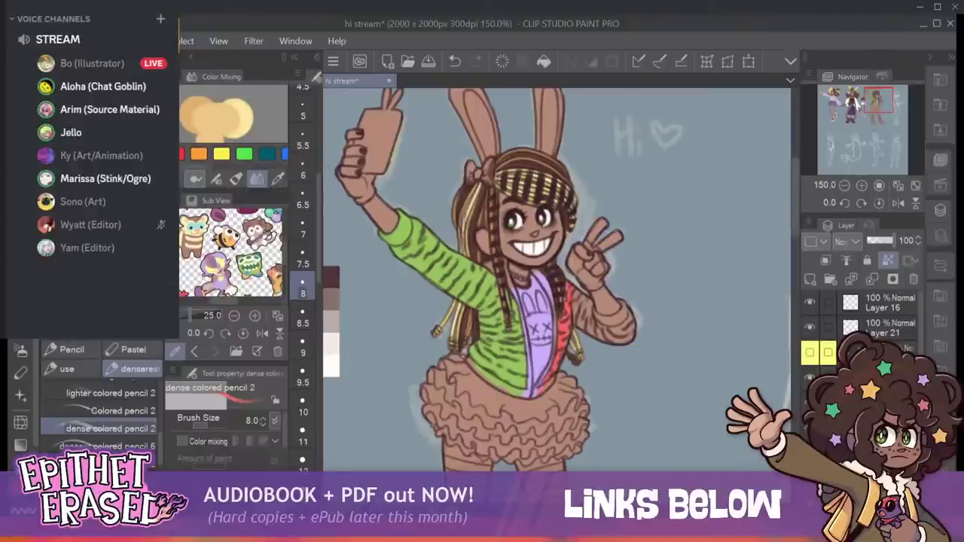
Color the jacket's peace-sign-side half and sleeve pink, raising the brush size to 11.
key("bracketright")
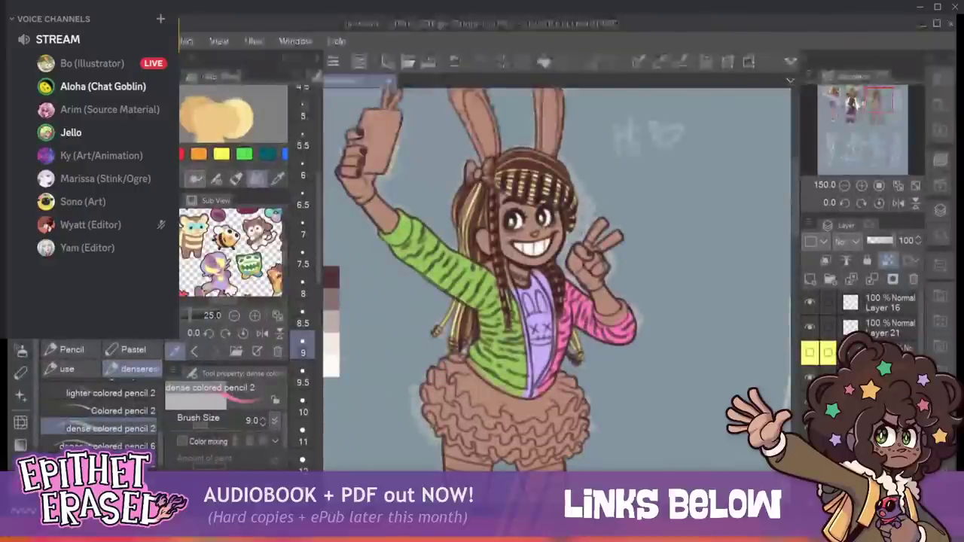
key("]")
key("]")
key("]")
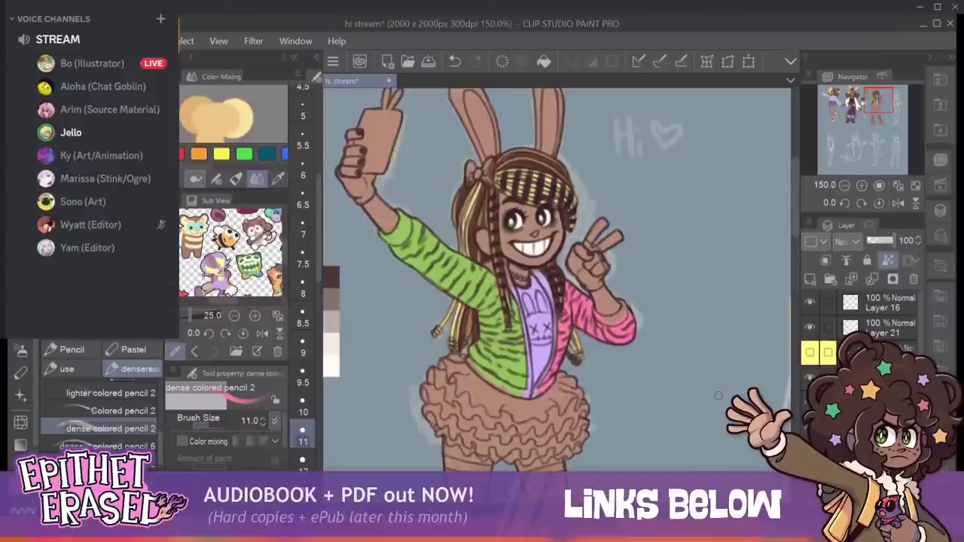
Paint the striped legging on the phone side of the body yellow, enlarging the brush to 19.
scroll(718, 395, "down", 5)
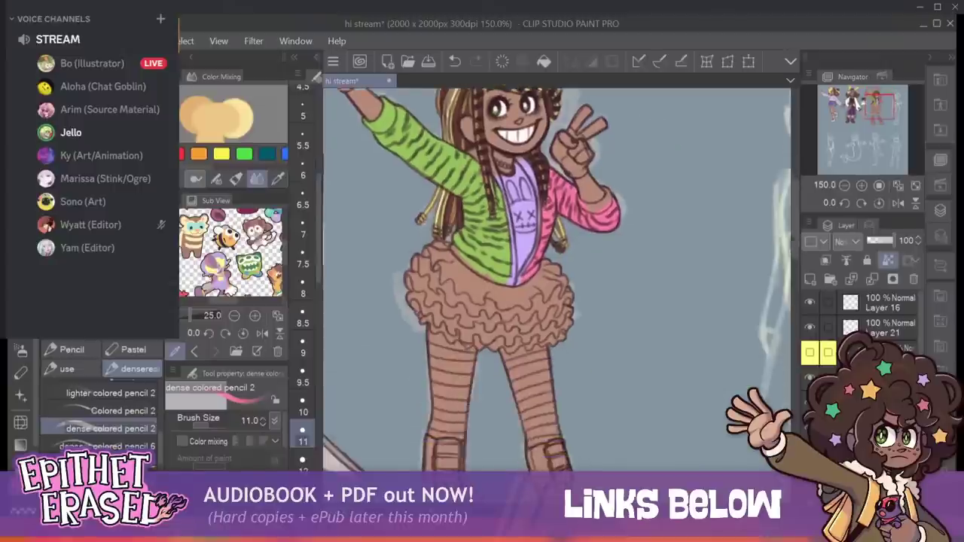
scroll(557, 278, "up", 2)
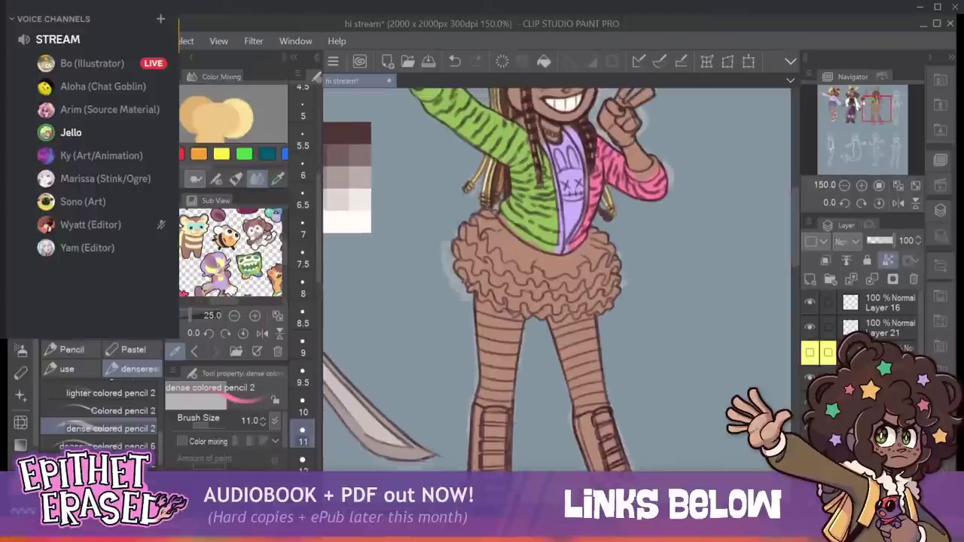
left_click(229, 239)
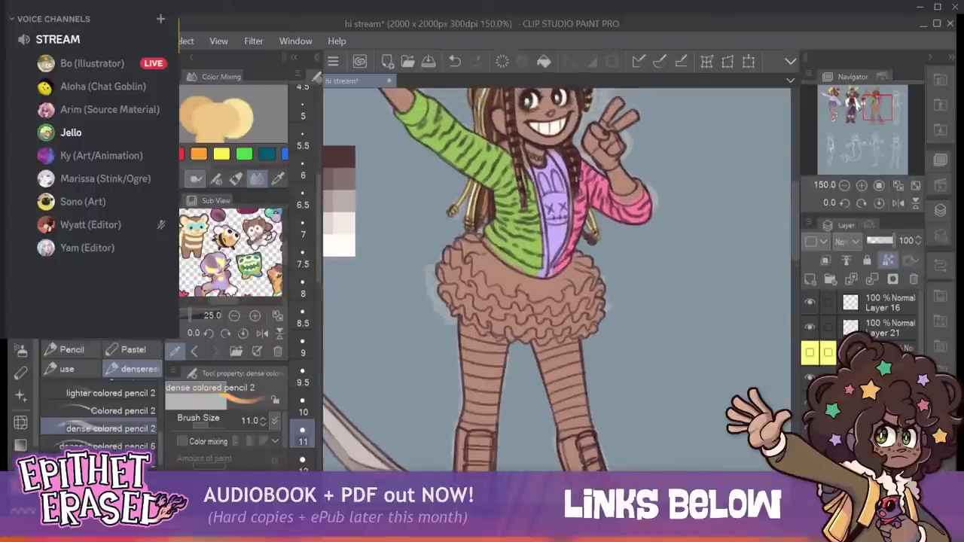
left_click(221, 154)
mouse_move(473, 323)
left_mouse_down()
mouse_move(469, 428)
mouse_move(464, 314)
mouse_move(462, 451)
left_mouse_up()
key("]")
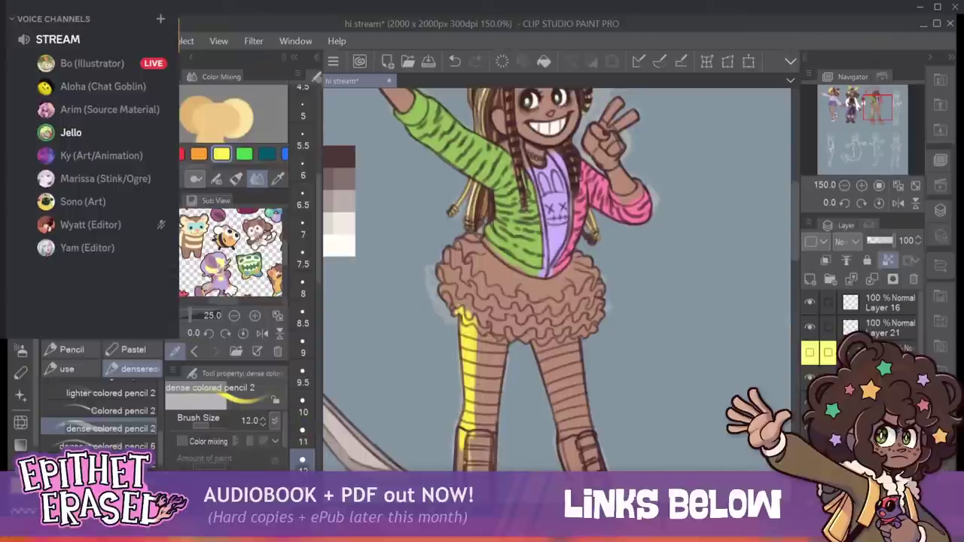
key("]")
key("]")
key("]")
key("]")
key("]")
key("]")
key("]")
mouse_move(485, 318)
left_mouse_down()
mouse_move(478, 453)
mouse_move(484, 324)
mouse_move(493, 449)
left_mouse_up()
left_click_drag(507, 321, 504, 363)
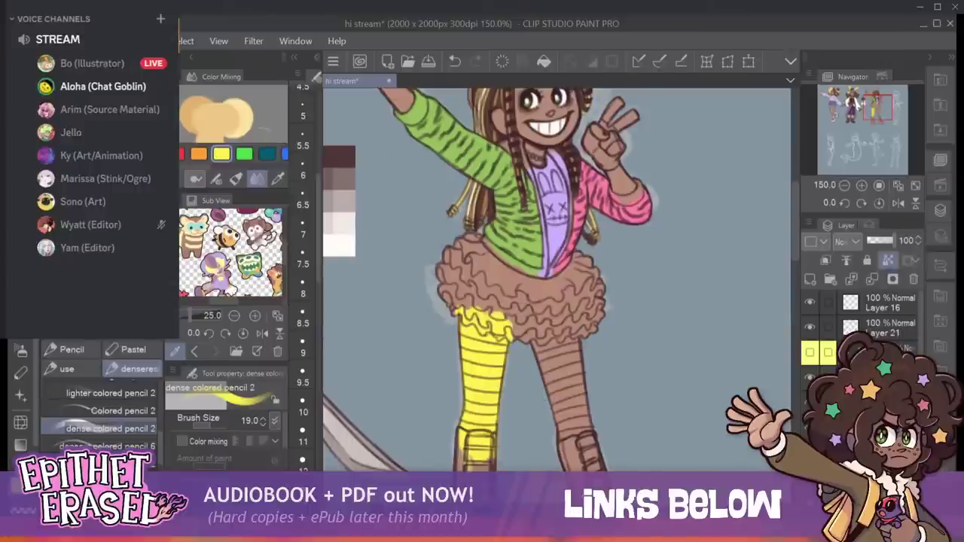
Paint the other striped legging blue, from the ruffles down to the boot top.
left_click(285, 154)
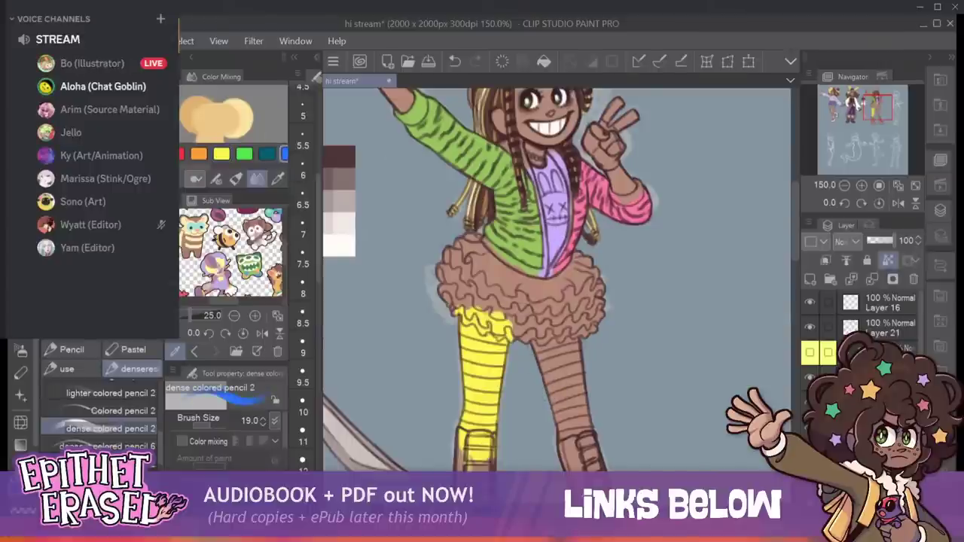
mouse_move(535, 327)
left_mouse_down()
mouse_move(572, 469)
mouse_move(556, 316)
mouse_move(567, 324)
mouse_move(586, 456)
left_mouse_up()
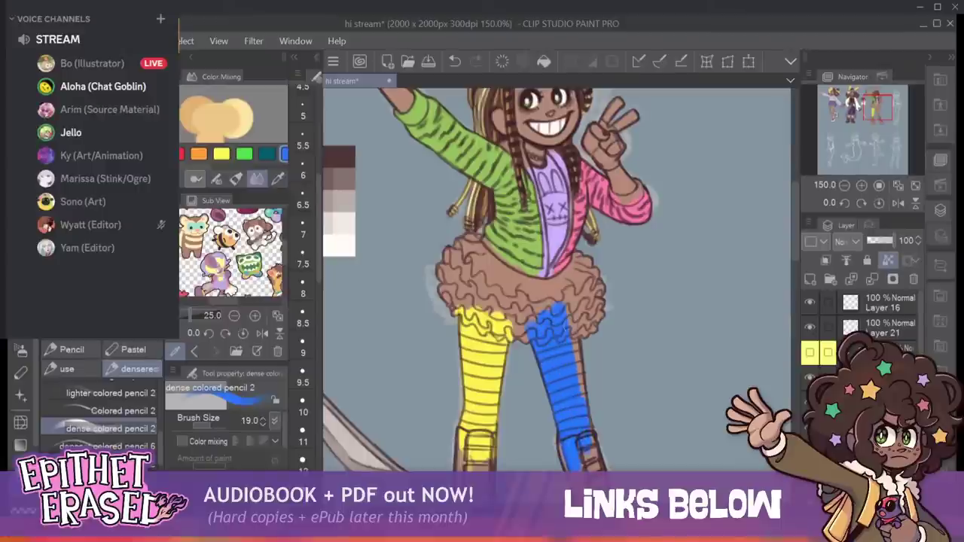
left_click_drag(568, 326, 583, 397)
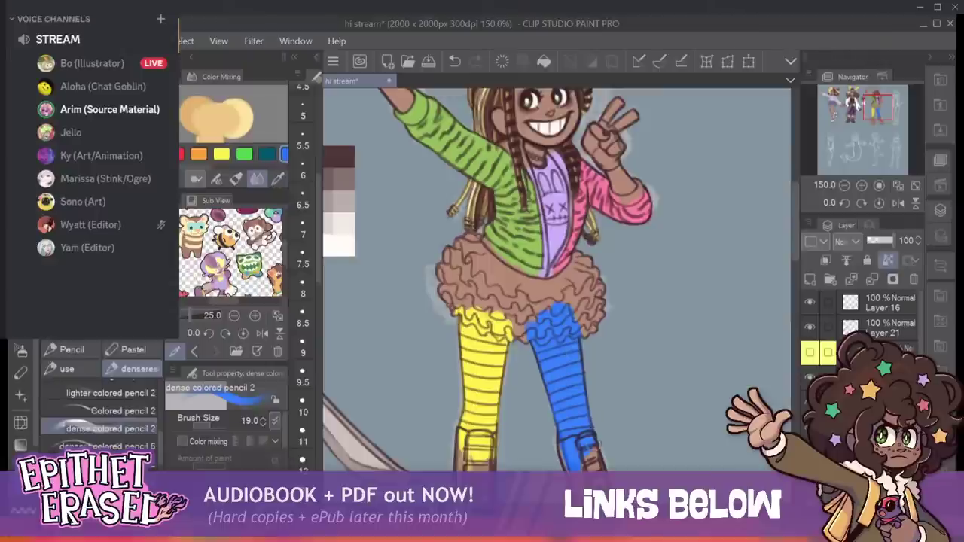
Paint the whole ruffled tutu purple, covering the yellow and blue overspill, with the brush size raised to 25.
left_click(557, 242, "alt")
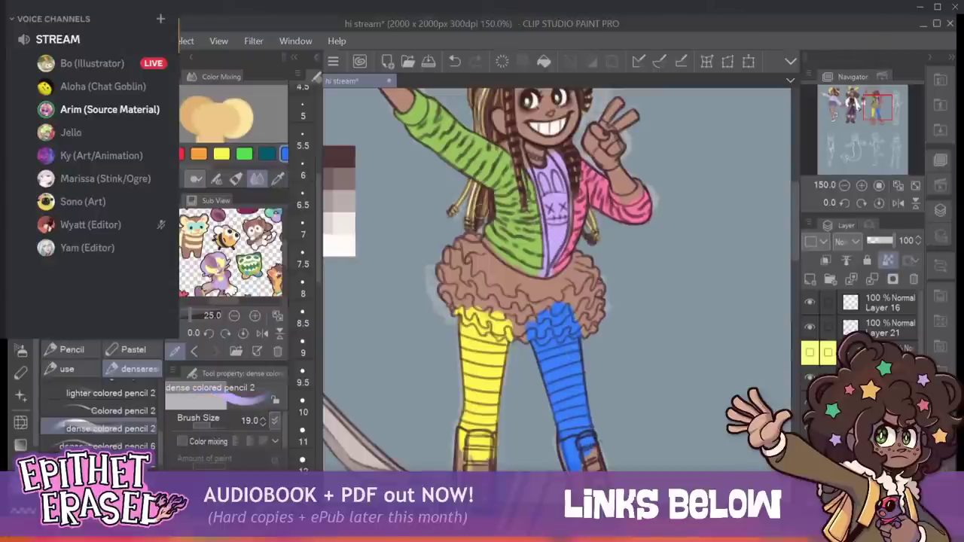
left_click_drag(191, 167, 243, 167)
left_click(187, 154)
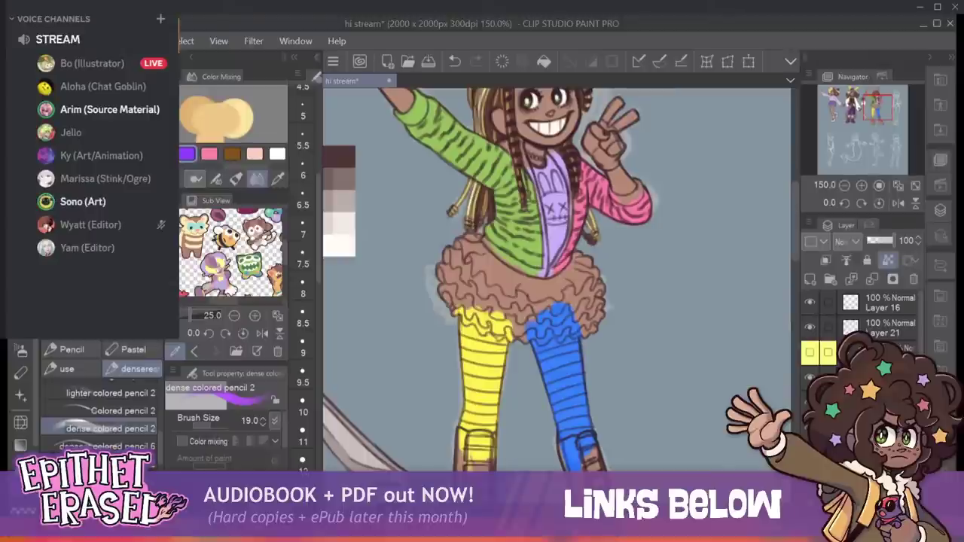
mouse_move(452, 260)
left_mouse_down()
mouse_move(471, 280)
mouse_move(580, 308)
left_mouse_up()
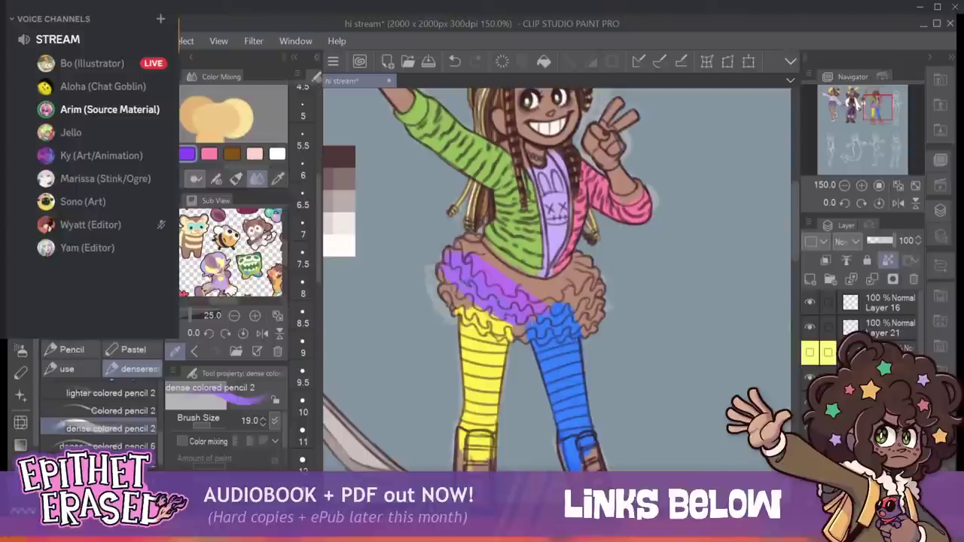
left_click_drag(452, 298, 503, 324)
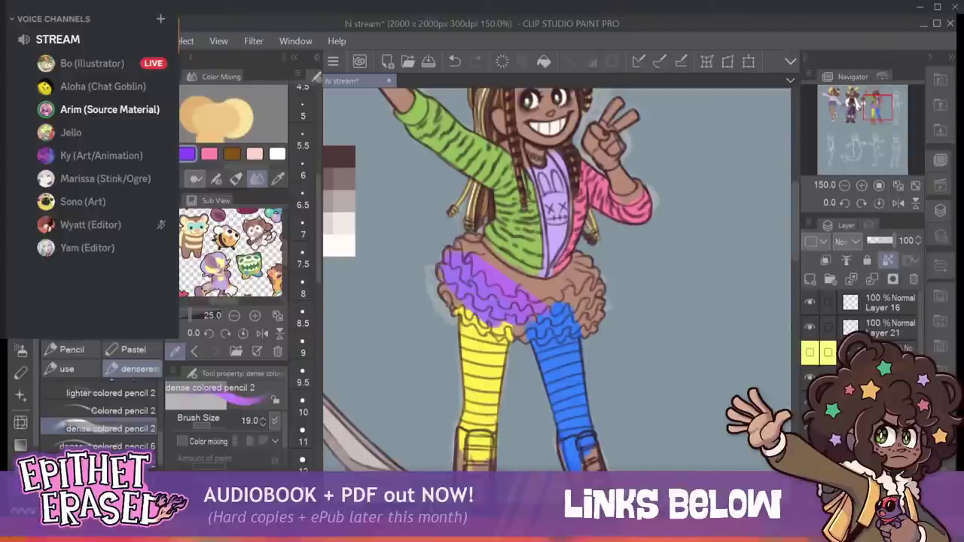
key("]")
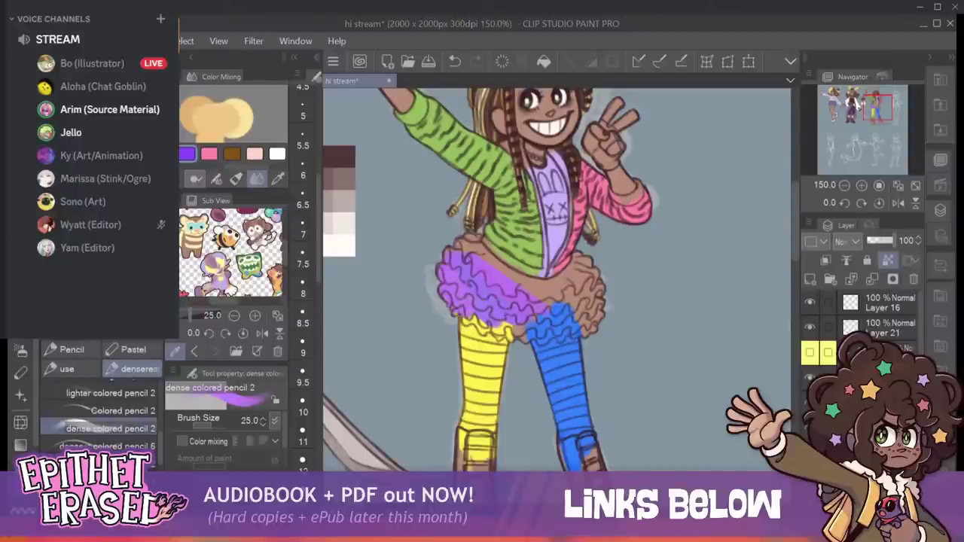
mouse_move(474, 322)
left_mouse_down()
mouse_move(496, 336)
mouse_move(511, 329)
left_mouse_up()
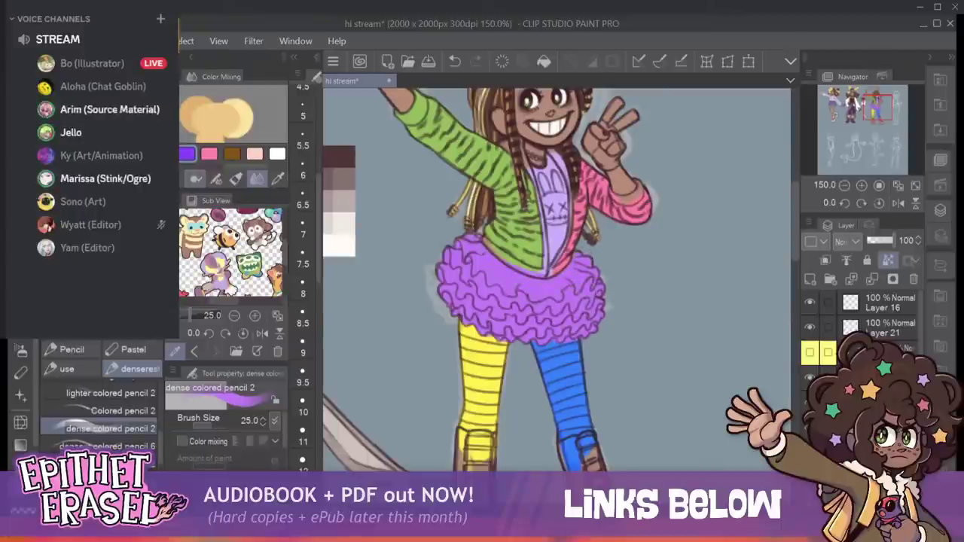
Paint the bow in the girl's hair lavender with the brush size reduced to 9.
scroll(557, 278, "down", 4)
scroll(557, 279, "up", 9)
scroll(557, 279, "right", 1)
scroll(558, 279, "left", 1)
left_click_drag(557, 302, 581, 287)
scroll(557, 294, "down", 3)
scroll(558, 294, "up", 2)
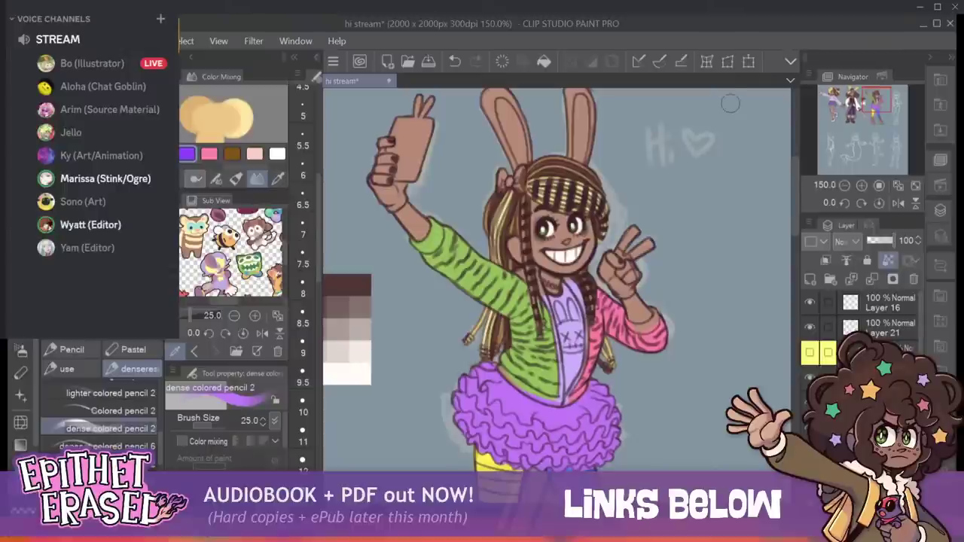
left_click_drag(224, 301, 204, 300)
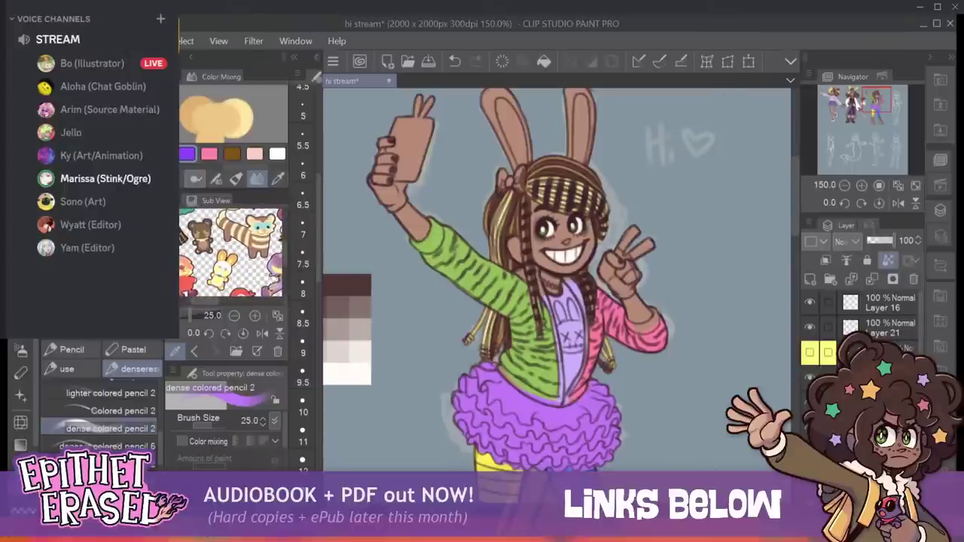
left_click(227, 259)
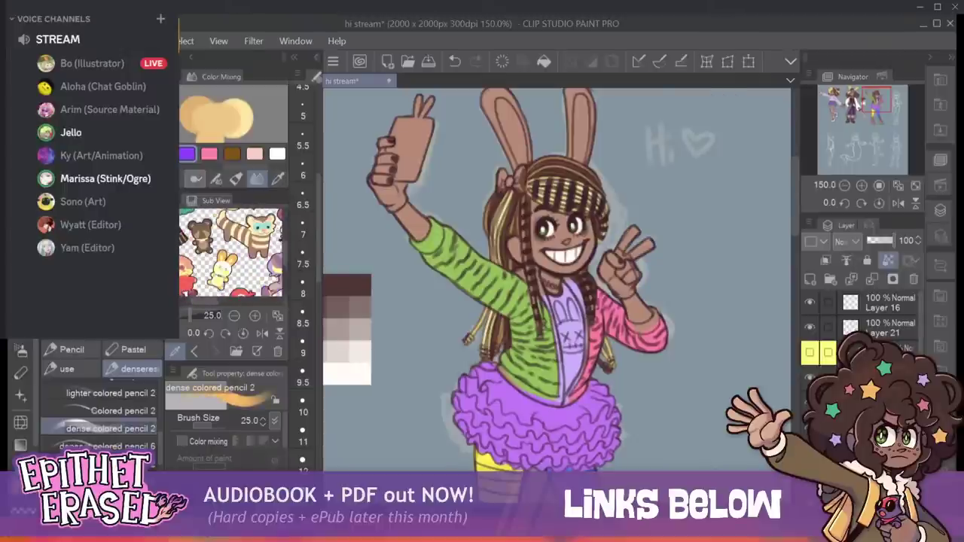
key("bracketleft")
key("bracketleft")
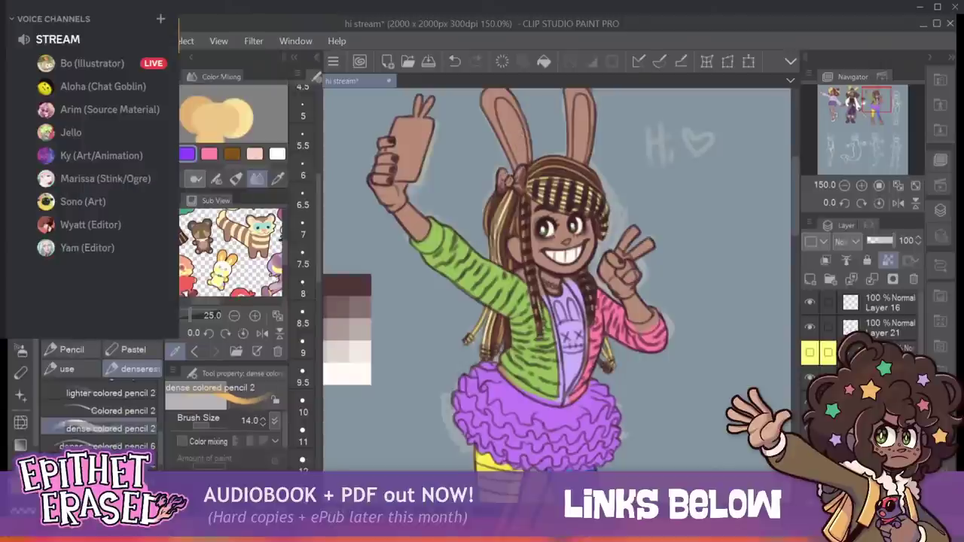
key("ctrl+z")
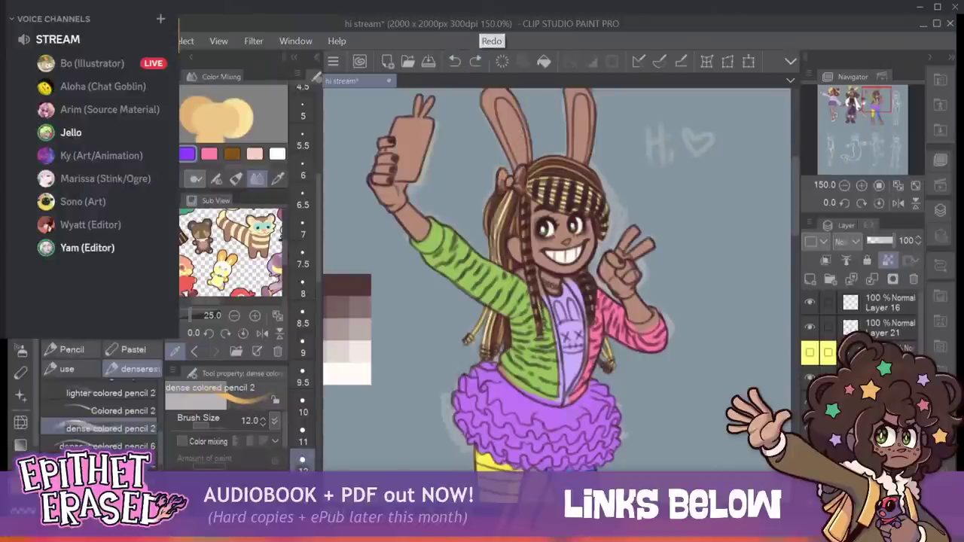
key("bracketleft")
key("bracketleft")
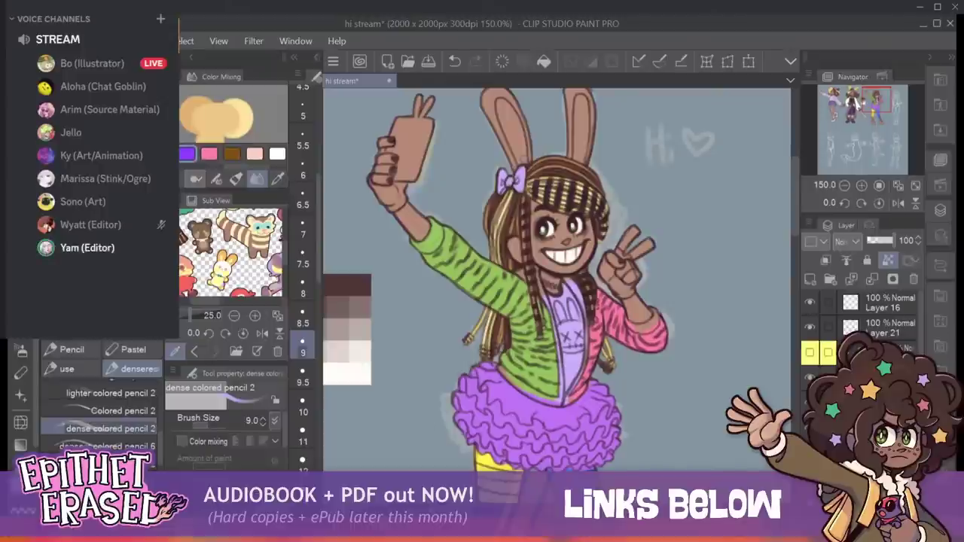
Sample blue from the legging and paint a lighter sky blue down its inner side, enlarging the brush to 13.
mouse_move(558, 433)
left_mouse_down()
mouse_move(498, 271)
mouse_move(509, 294)
left_mouse_up()
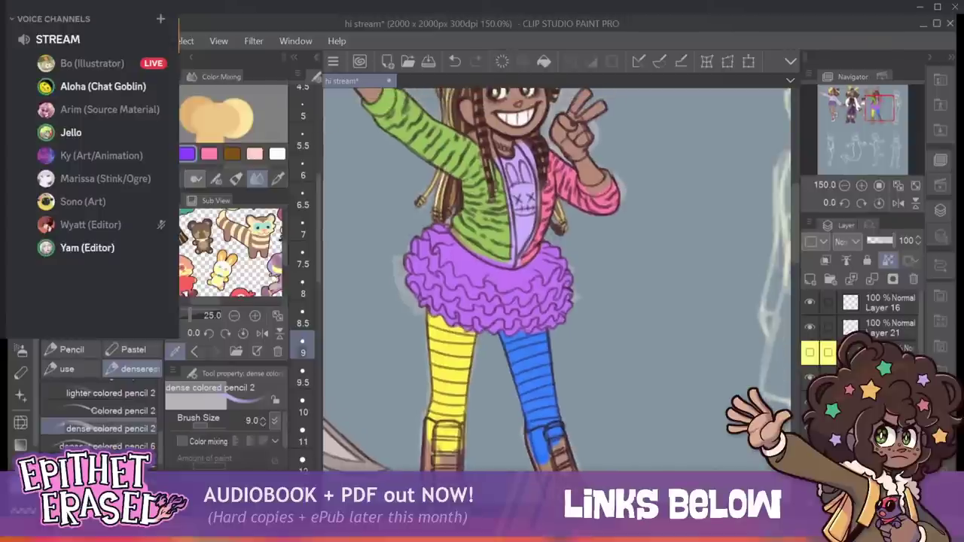
left_click(530, 369, "alt")
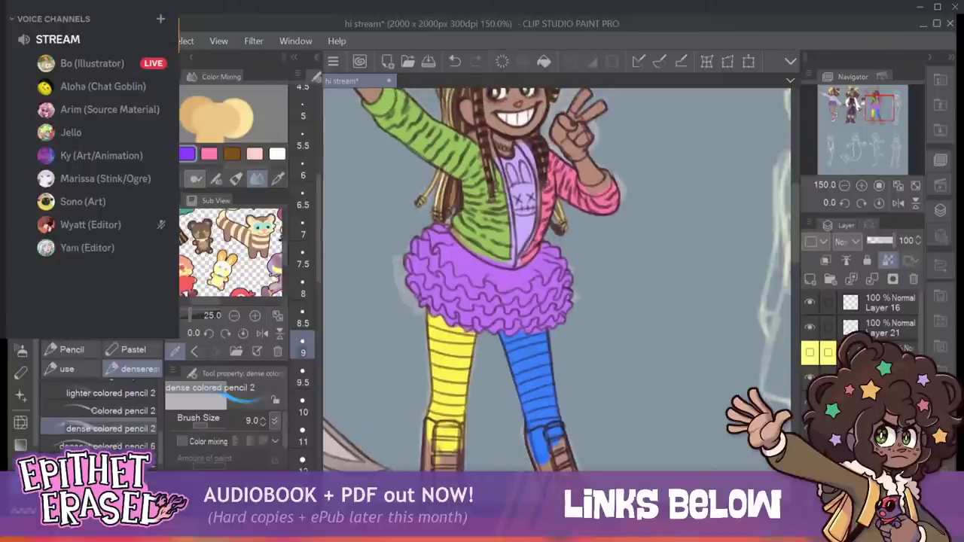
key("bracketright")
key("bracketright")
key("bracketright")
key("bracketright")
key("bracketright")
left_click_drag(505, 336, 535, 432)
left_click_drag(517, 339, 540, 446)
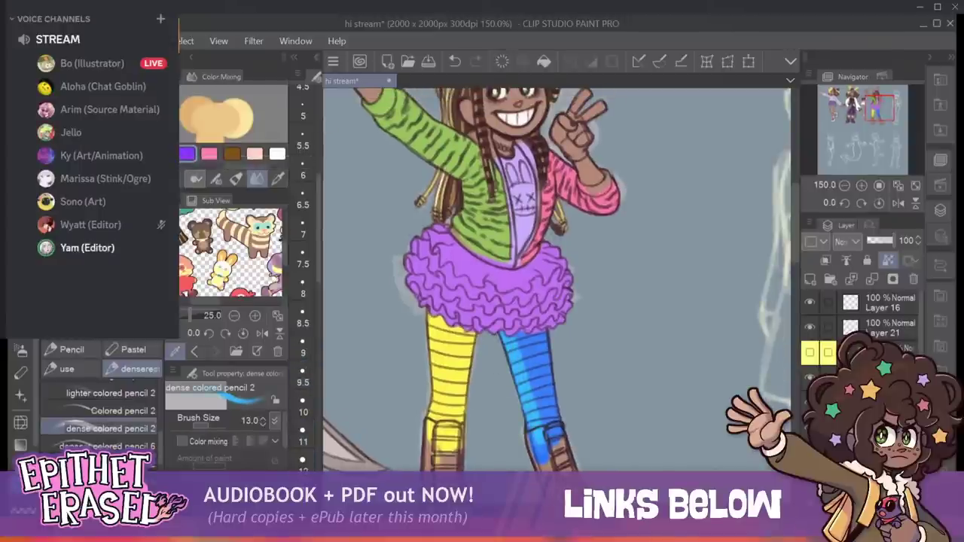
Cover the rest of the blue striped legging with light sky blue down to the boot top, using brush size 18.
key("bracketright")
key("bracketright")
key("bracketright")
key("bracketright")
key("bracketright")
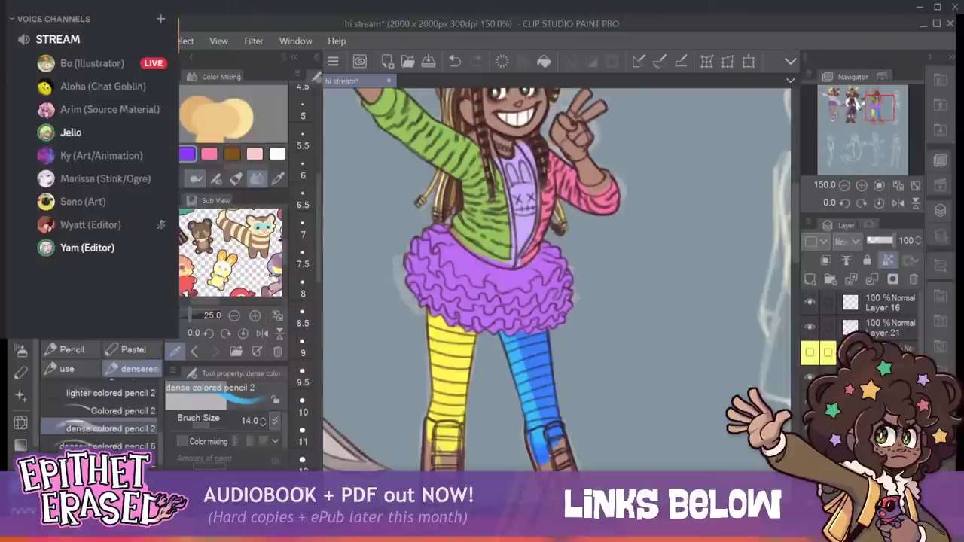
left_click_drag(530, 373, 545, 443)
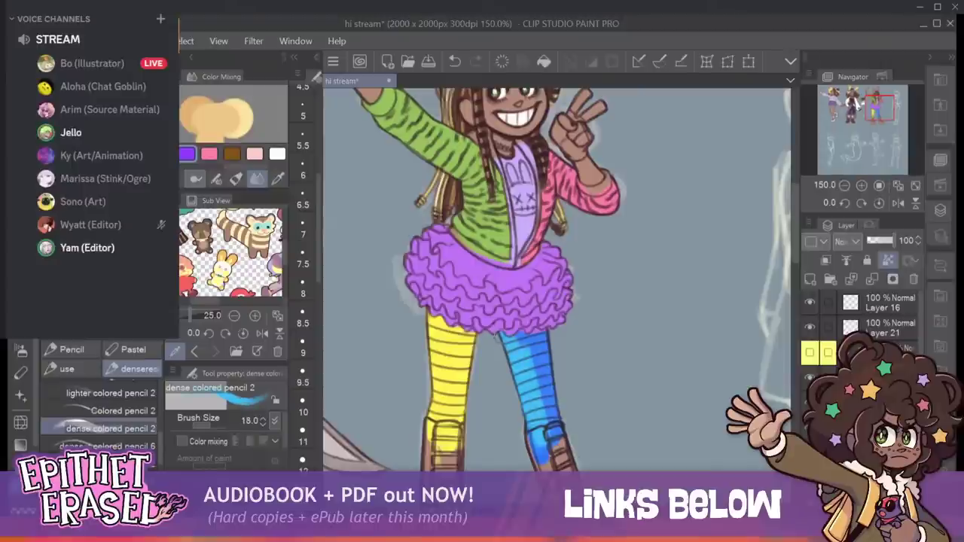
left_click_drag(537, 340, 552, 431)
left_click_drag(547, 336, 559, 444)
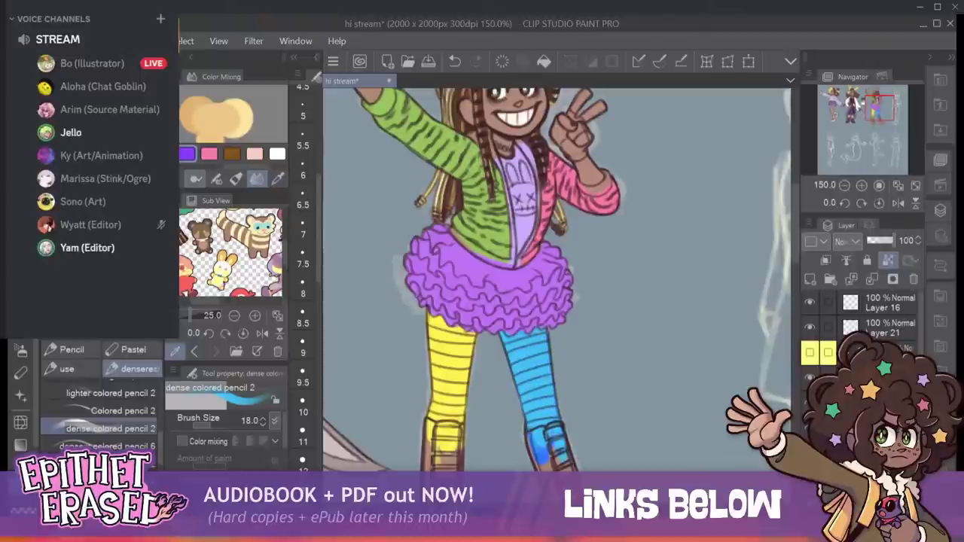
Paint the raised phone and its small bunny ears pink.
mouse_move(550, 249)
left_mouse_down()
mouse_move(549, 324)
mouse_move(574, 440)
left_mouse_up()
left_click_drag(855, 101, 858, 107)
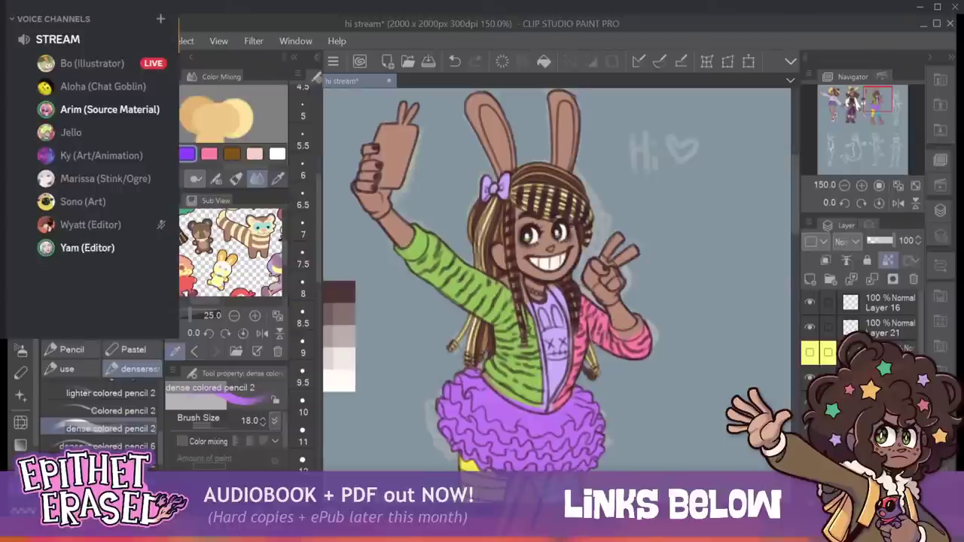
left_click_drag(402, 111, 389, 170)
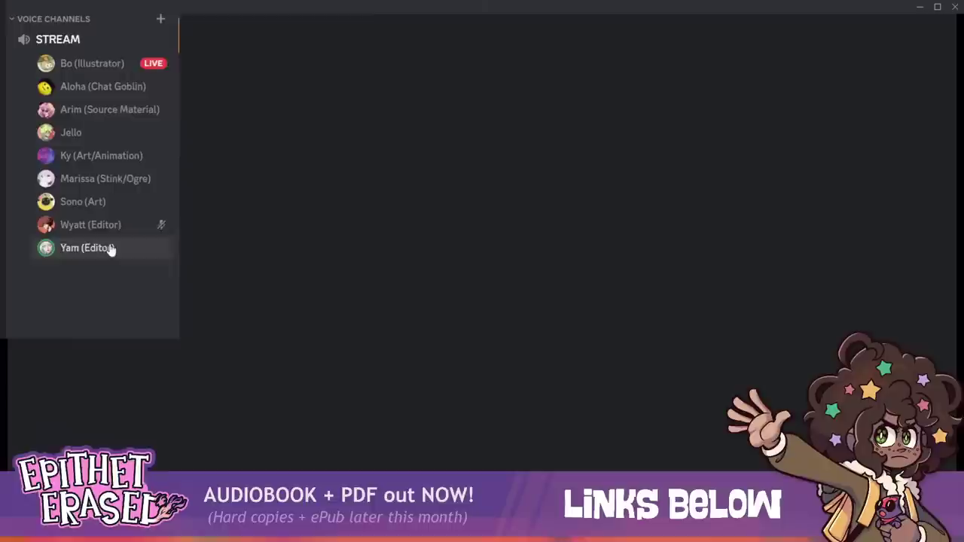
Switch to Discord and adjust the user volume of the last member listed in the stream voice channel.
right_click(110, 249)
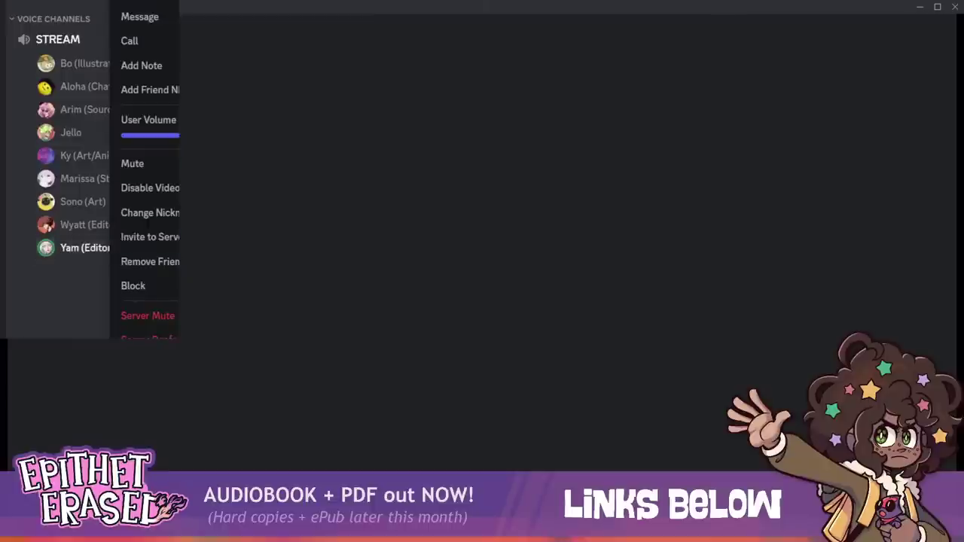
mouse_move(180, 135)
left_mouse_down()
mouse_move(160, 136)
mouse_move(191, 135)
left_mouse_up()
key("Escape")
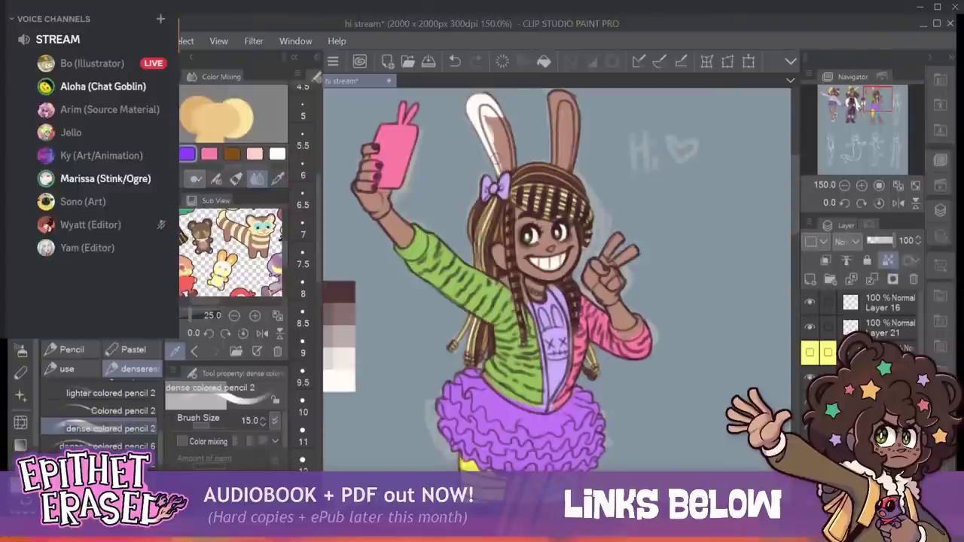
Paint both bunny ears white with the brush size reduced to 11.
key("bracketleft")
key("bracketleft")
mouse_move(498, 162)
left_mouse_down()
mouse_move(507, 173)
mouse_move(489, 119)
mouse_move(504, 162)
mouse_move(503, 118)
mouse_move(505, 133)
left_mouse_up()
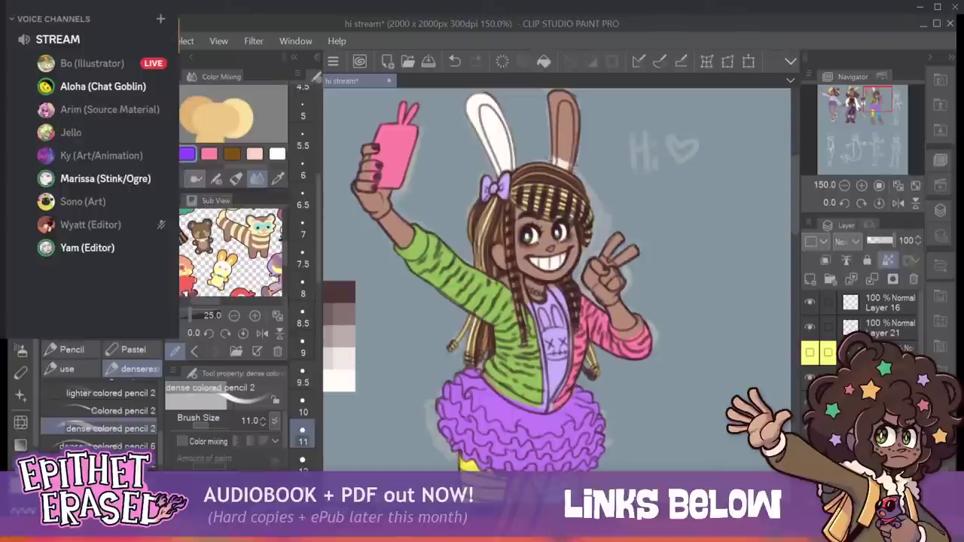
mouse_move(559, 160)
left_mouse_down()
mouse_move(572, 141)
mouse_move(564, 155)
mouse_move(555, 97)
mouse_move(576, 101)
left_mouse_up()
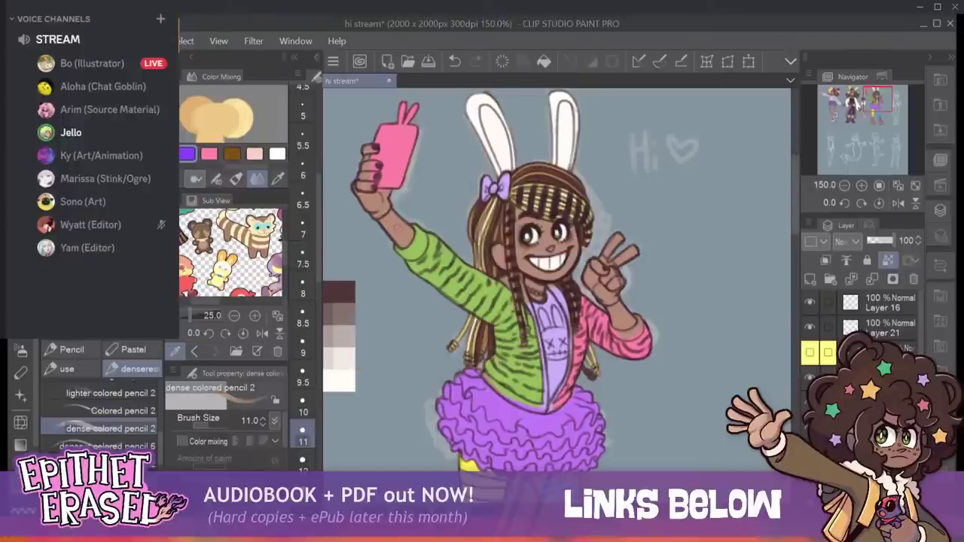
Fill the inside of the phone-side bunny ear with green, reducing the brush size to 9.5.
key("bracketleft")
key("bracketleft")
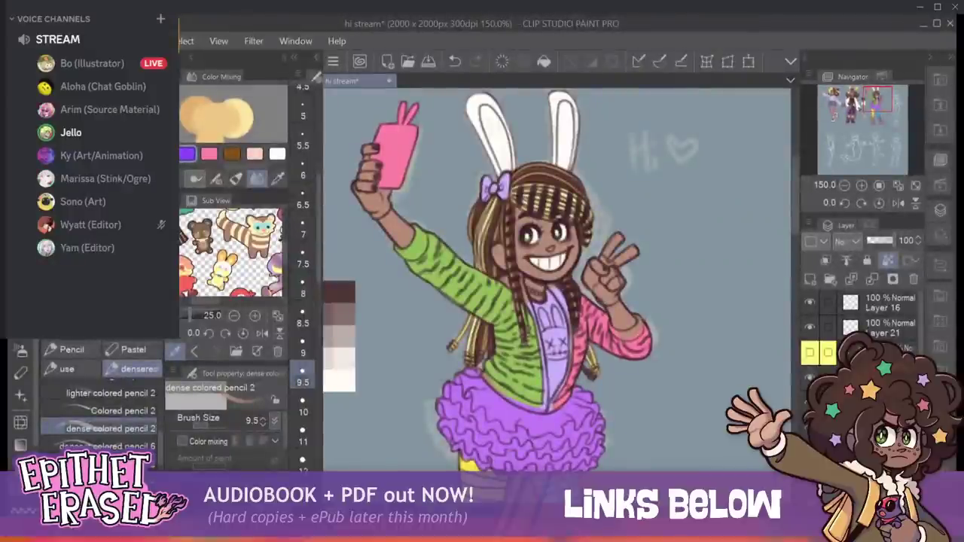
key("x")
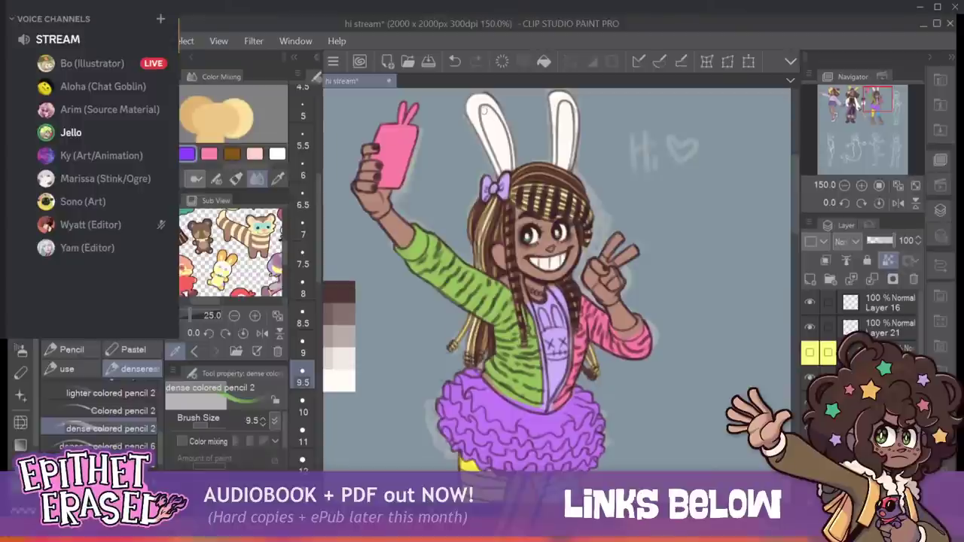
mouse_move(484, 110)
left_mouse_down()
mouse_move(501, 163)
mouse_move(498, 135)
left_mouse_up()
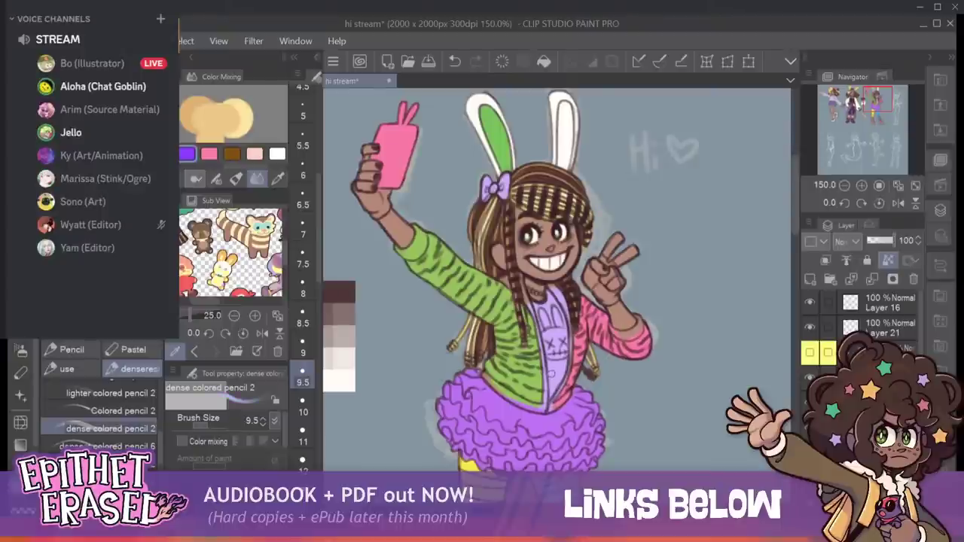
Paint the inside of the other ear lavender and the bunny print on the shirt white, reducing the brush to 9.
left_click_drag(563, 106, 561, 161)
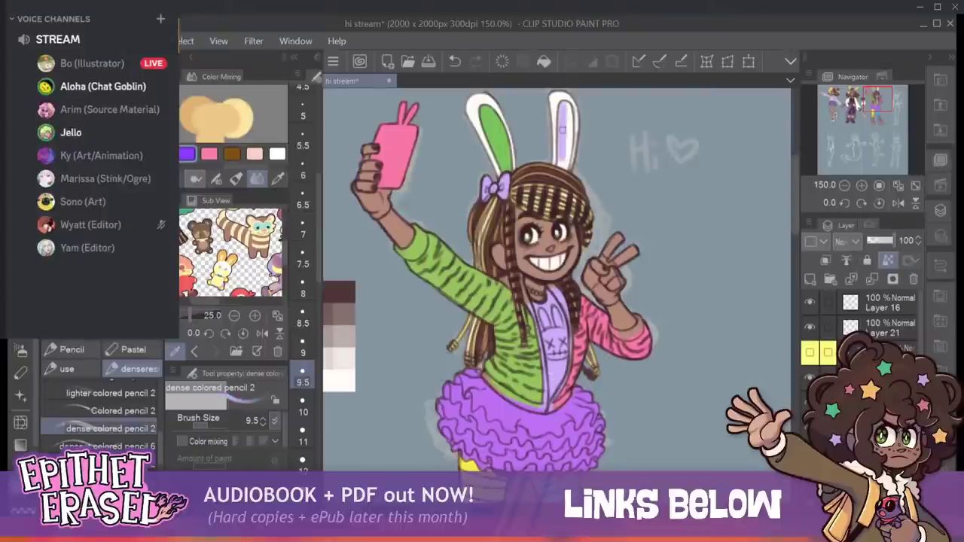
left_click_drag(569, 112, 567, 160)
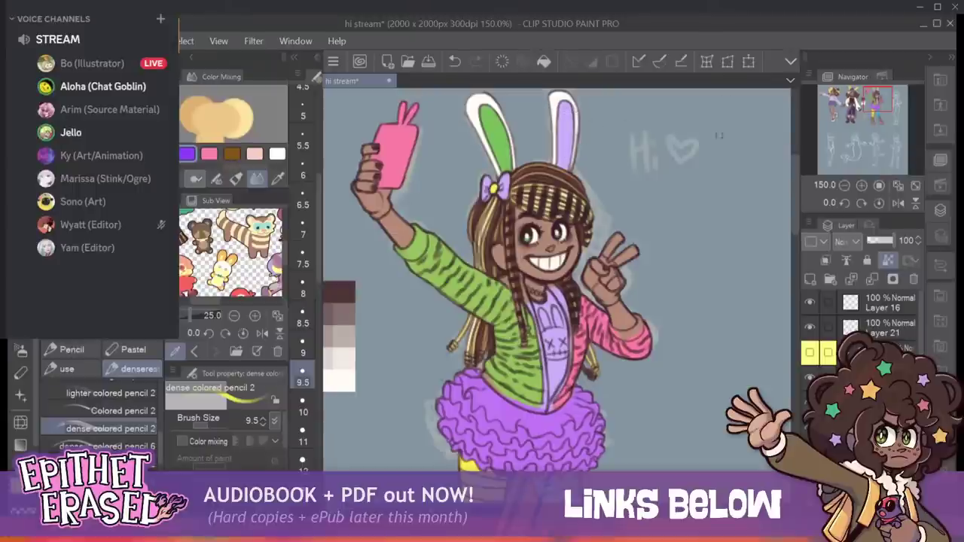
key("bracketleft")
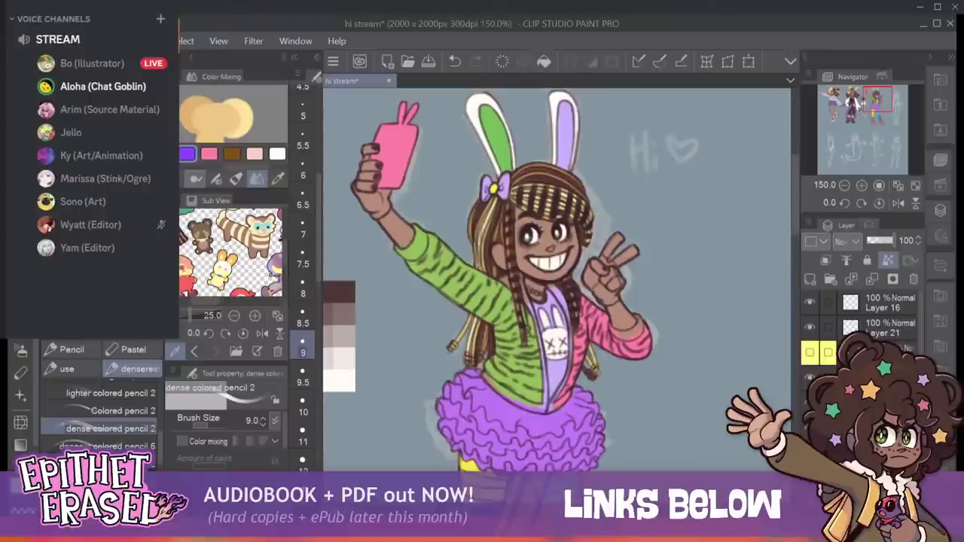
Paint the fingerless glove on the peace-sign hand dark brown with the brush enlarged to 11.
left_click_drag(557, 422, 542, 378)
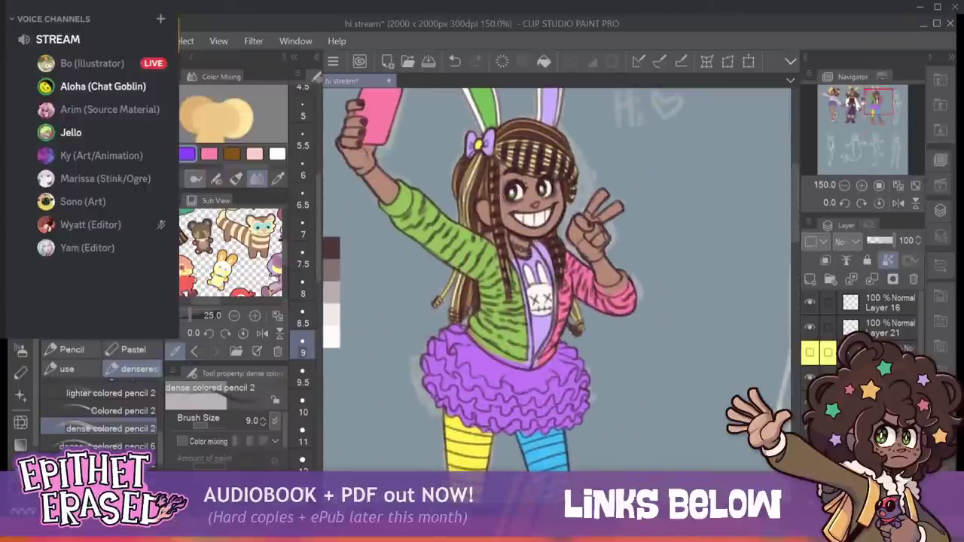
key("bracketright")
key("bracketright")
key("bracketright")
mouse_move(571, 231)
left_mouse_down()
mouse_move(586, 259)
mouse_move(578, 225)
mouse_move(594, 256)
mouse_move(583, 248)
left_mouse_up()
key("c")
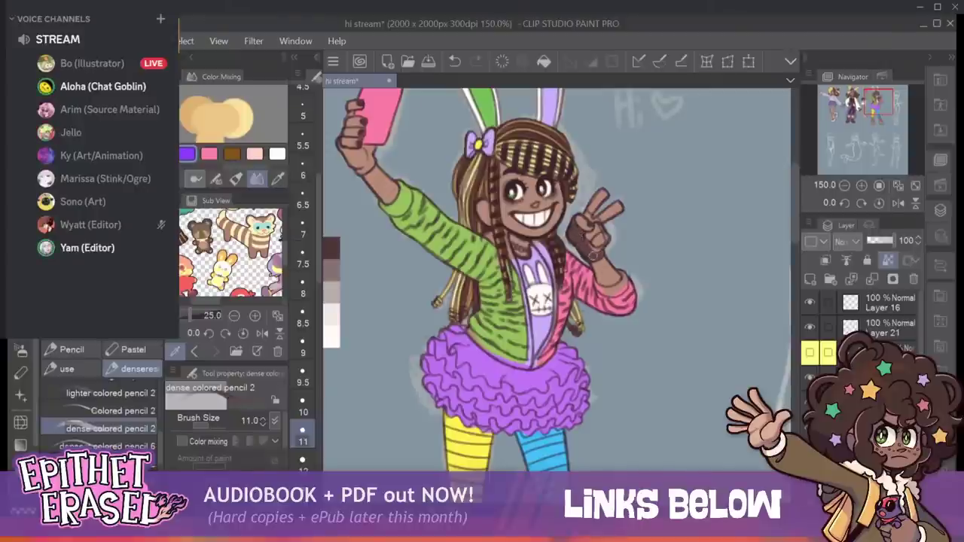
left_click_drag(599, 258, 609, 244)
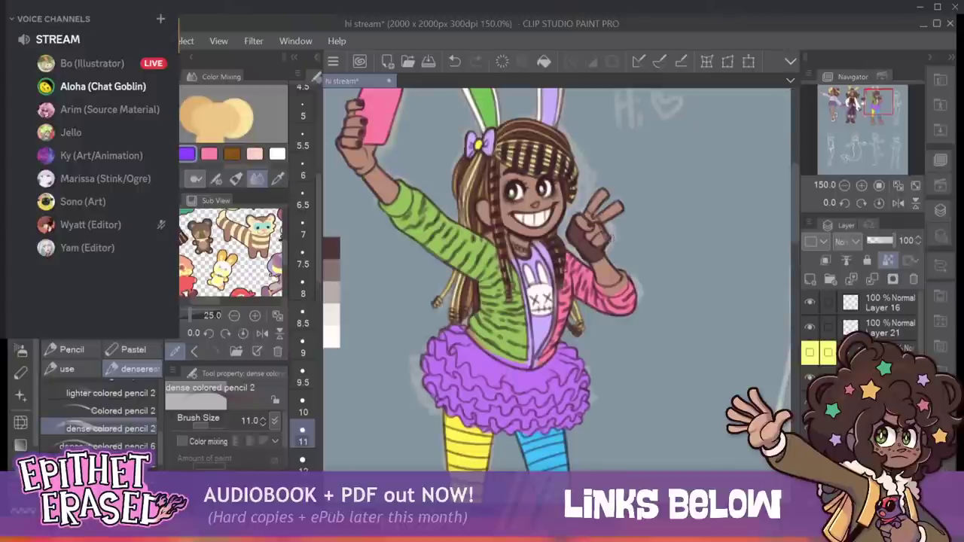
Refine the dark glove on the peace-sign hand with brush size 8.5, and return the brush to 11.
key("bracketleft")
key("bracketleft")
key("bracketleft")
key("bracketleft")
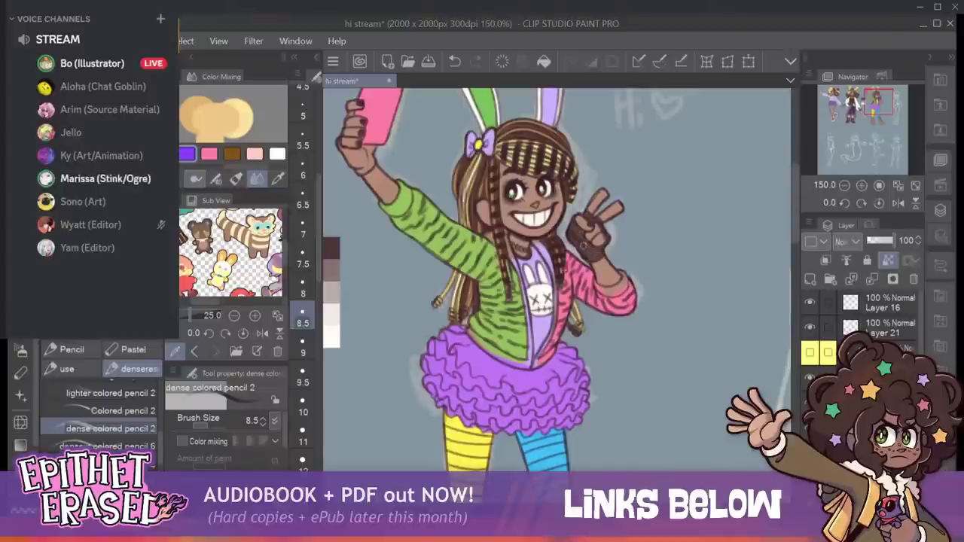
key("bracketright")
key("bracketright")
key("bracketright")
key("bracketright")
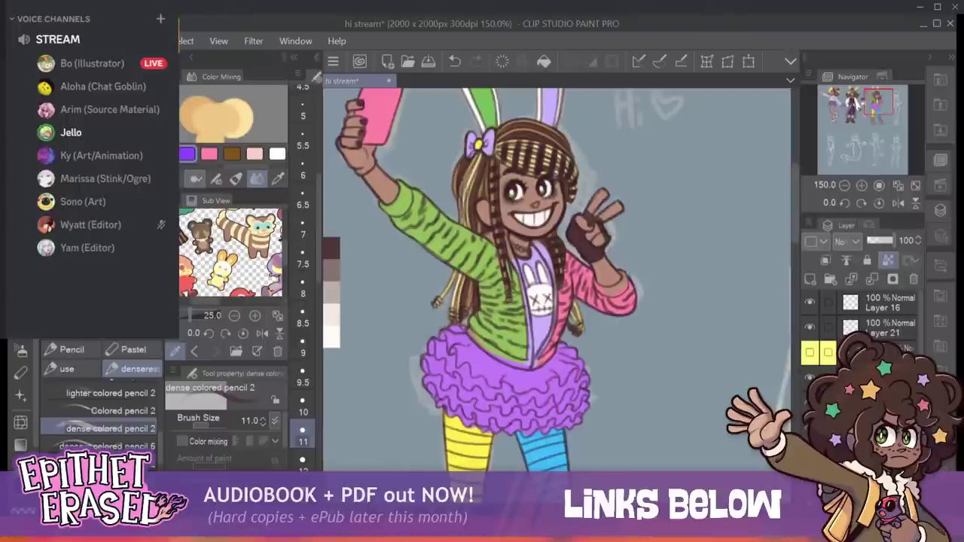
Paint the cuff of the pink sleeve dark brown with the brush size reduced to 7.5.
key("bracketleft")
key("bracketleft")
key("bracketleft")
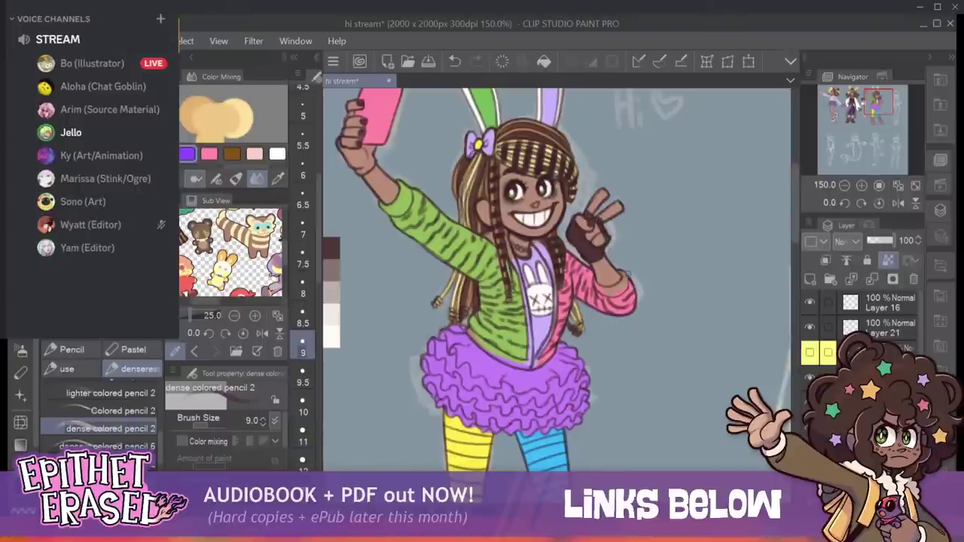
key("bracketleft")
key("bracketleft")
key("bracketleft")
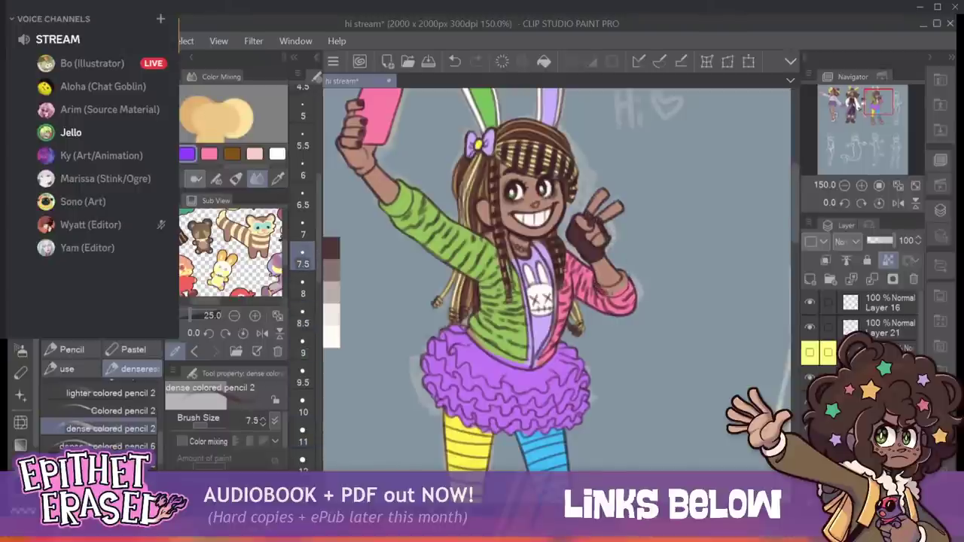
left_click_drag(601, 294, 622, 284)
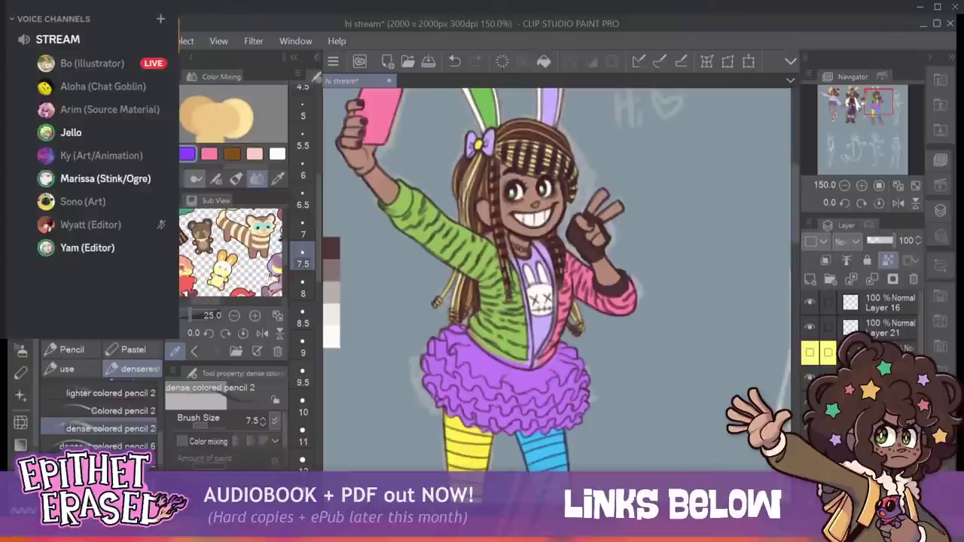
Paint the green sleeve's cuff and the glove on the phone-holding hand dark brown.
mouse_move(388, 204)
left_mouse_down()
mouse_move(405, 214)
mouse_move(400, 184)
mouse_move(396, 202)
mouse_move(403, 198)
left_mouse_up()
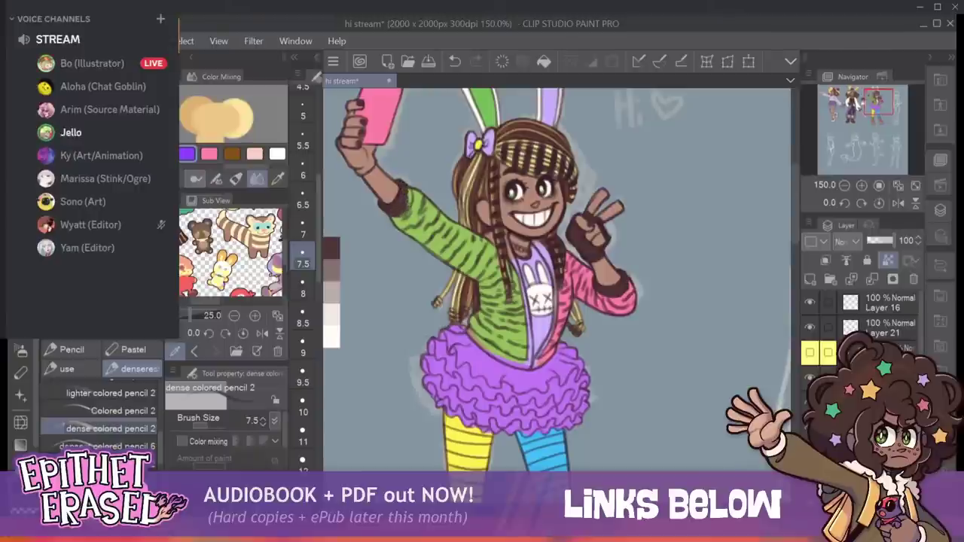
left_click_drag(402, 213, 410, 187)
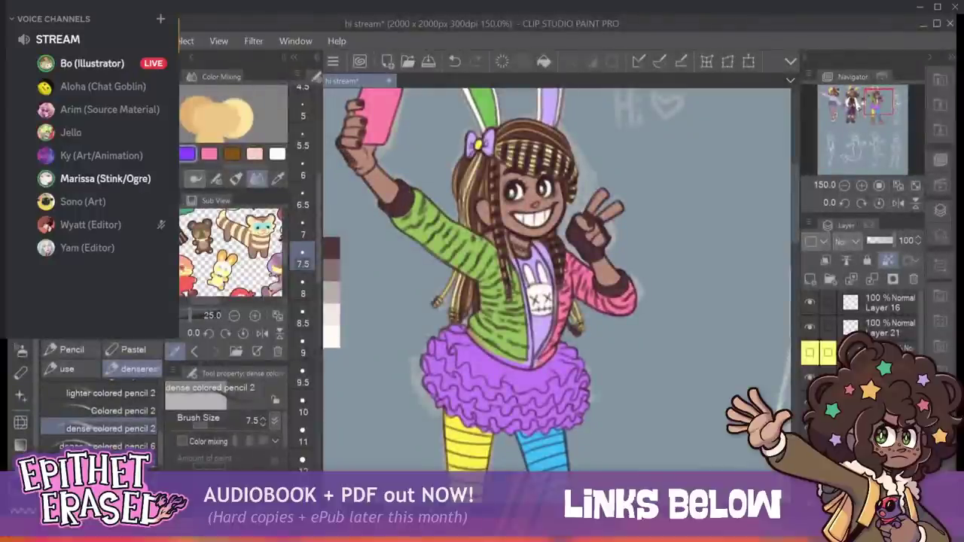
mouse_move(359, 170)
left_mouse_down()
mouse_move(375, 158)
mouse_move(367, 156)
mouse_move(366, 172)
left_mouse_up()
Paint the jacket's bottom hem dark brown with brush size 9, and reduce the brush to 8.
key("bracketright")
key("bracketright")
key("bracketright")
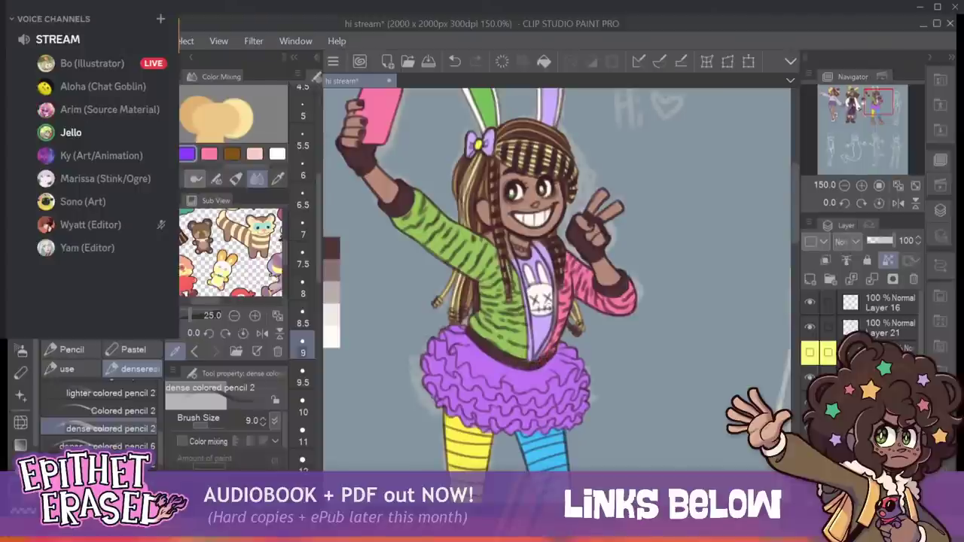
key("bracketleft")
key("bracketleft")
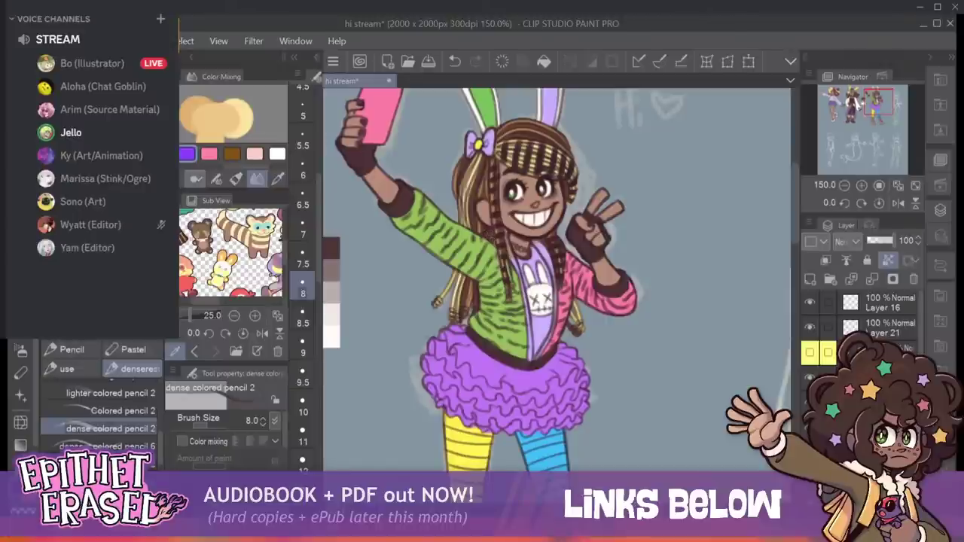
Paint the jacket's front opening edges dark brown from collar to hem, reducing the brush size to 6.5.
left_click_drag(503, 227, 526, 276)
key("x")
left_click(471, 201, "alt")
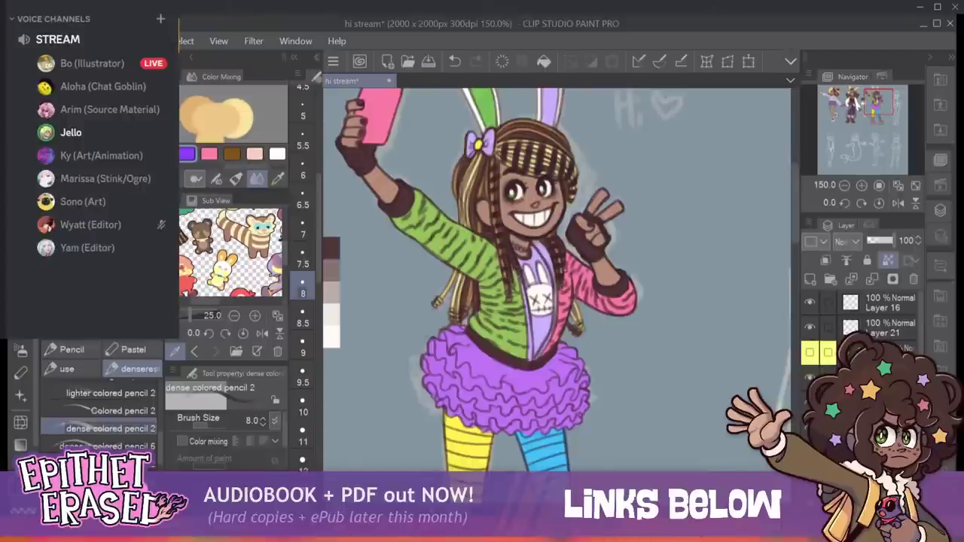
key("bracketleft")
key("bracketleft")
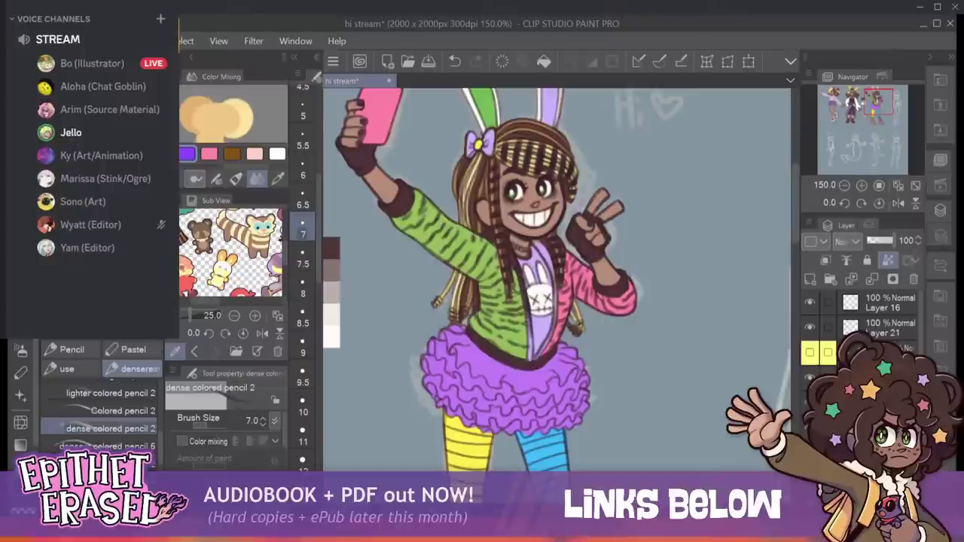
left_click_drag(532, 310, 526, 352)
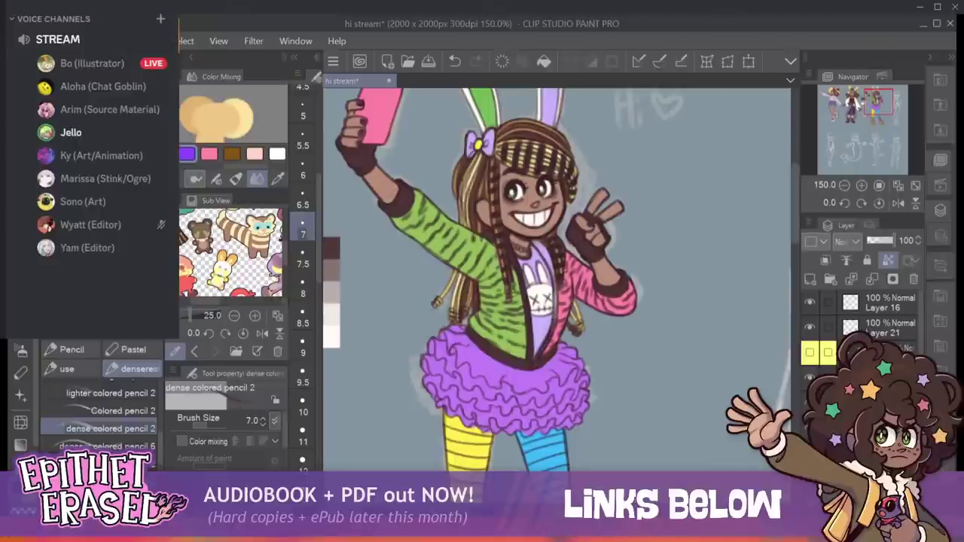
key("[")
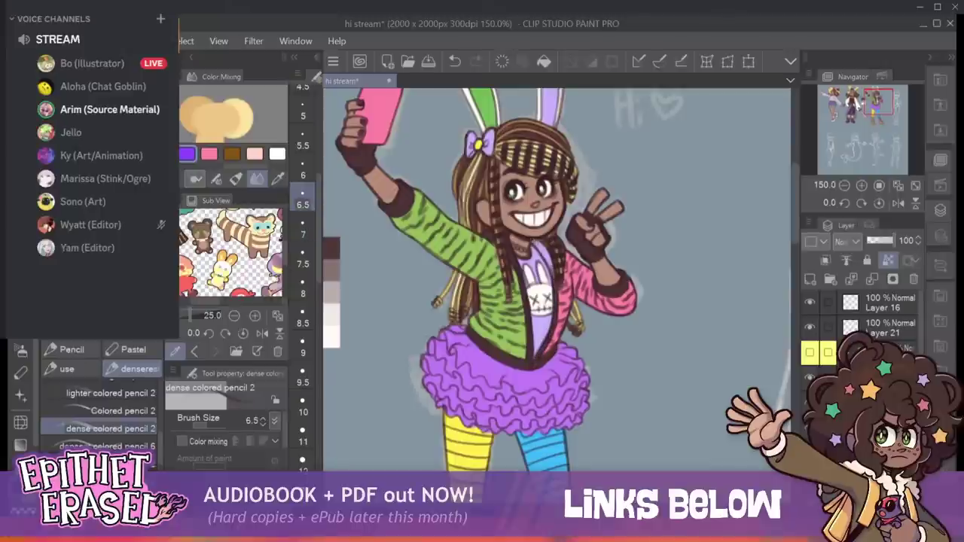
mouse_move(531, 239)
left_mouse_down()
mouse_move(557, 288)
mouse_move(552, 264)
left_mouse_up()
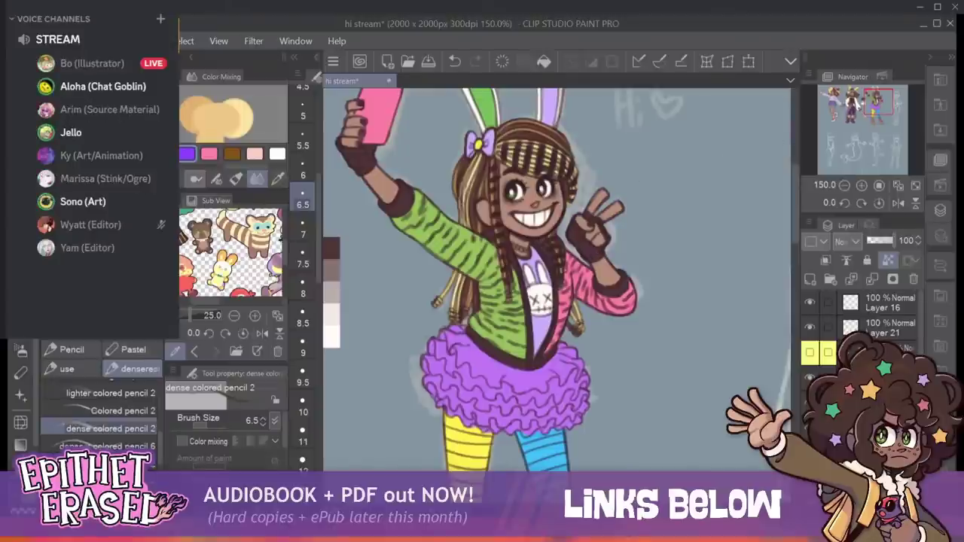
Paint the boot on the yellow-stockinged leg dark brown with brush size 25.
left_click_drag(520, 377, 543, 151)
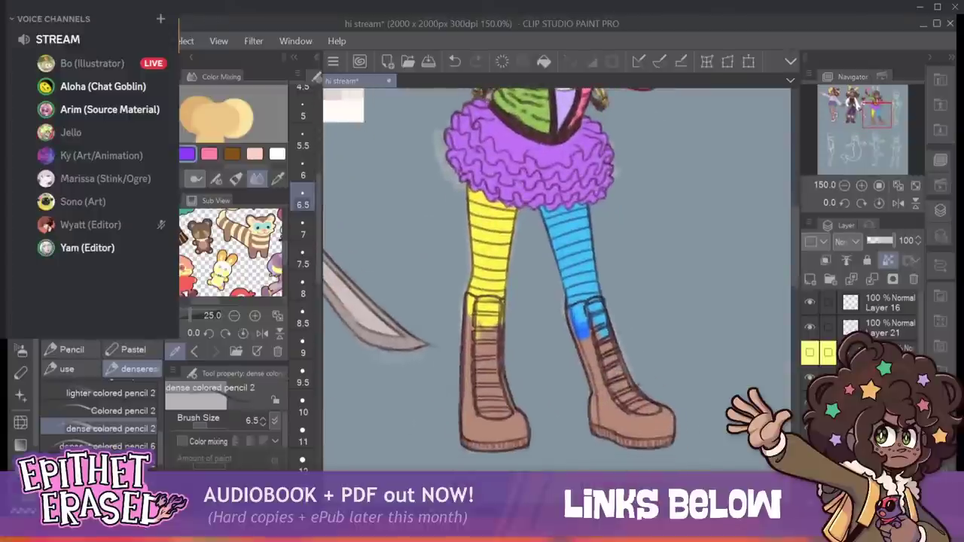
key("bracketright")
key("bracketright")
scroll(303, 283, "down", 5)
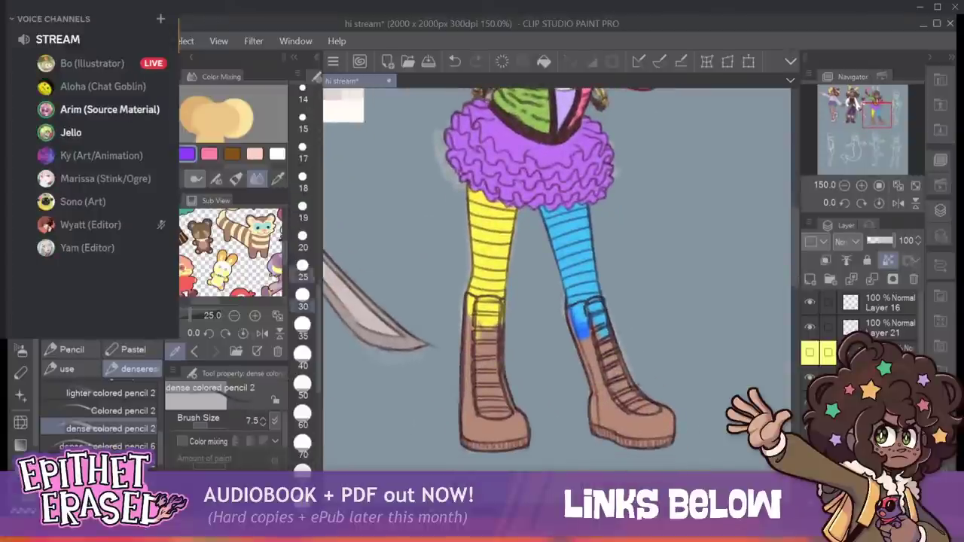
left_click(303, 270)
left_click_drag(461, 390, 495, 451)
left_click_drag(461, 373, 517, 449)
mouse_move(518, 446)
left_mouse_down()
mouse_move(460, 354)
mouse_move(512, 437)
left_mouse_up()
mouse_move(467, 316)
left_mouse_down()
mouse_move(497, 395)
mouse_move(493, 343)
mouse_move(458, 310)
mouse_move(501, 328)
mouse_move(482, 301)
mouse_move(503, 311)
left_mouse_up()
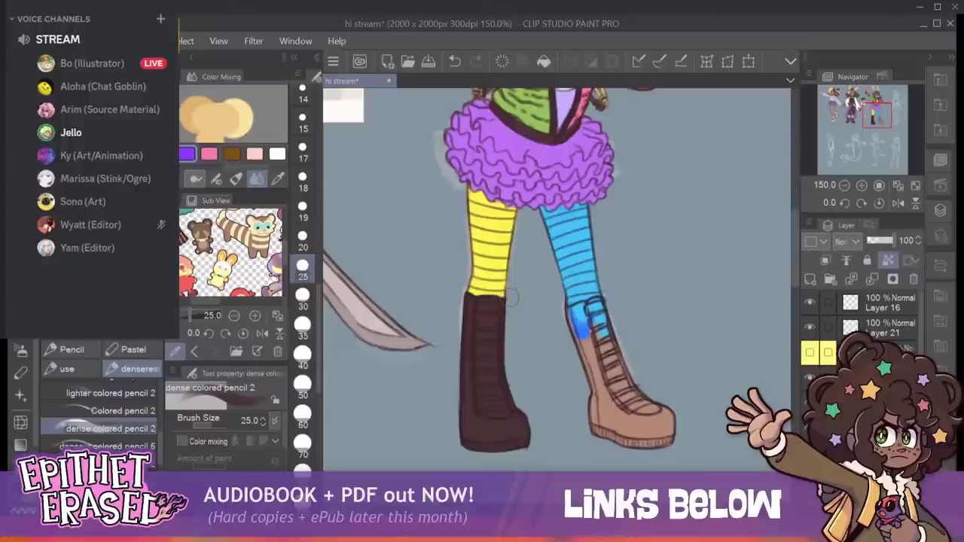
Paint the boot on the blue-stockinged leg dark brown up to its top edge.
mouse_move(571, 320)
left_mouse_down()
mouse_move(605, 451)
mouse_move(575, 327)
mouse_move(614, 447)
mouse_move(593, 327)
mouse_move(651, 461)
mouse_move(611, 378)
mouse_move(682, 436)
left_mouse_up()
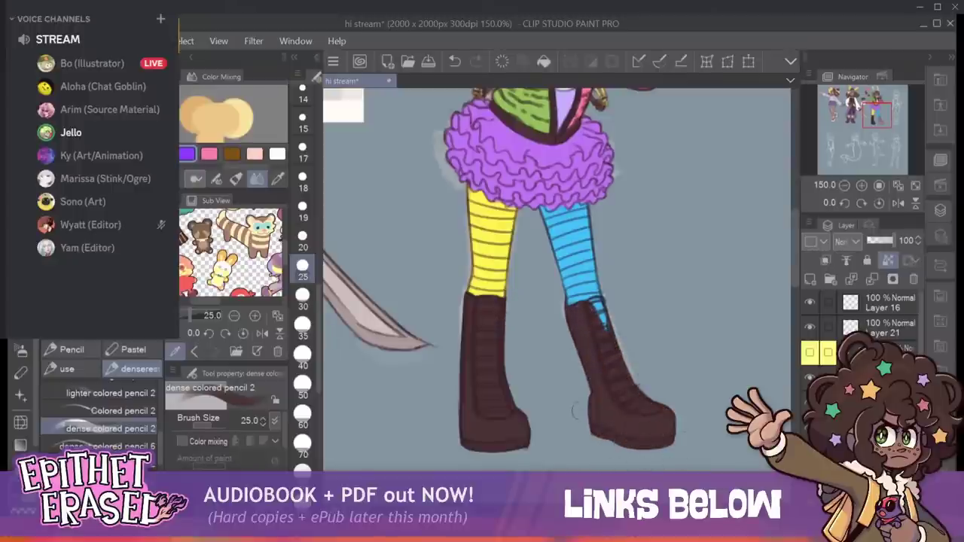
mouse_move(600, 329)
left_mouse_down()
mouse_move(599, 347)
mouse_move(593, 309)
left_mouse_up()
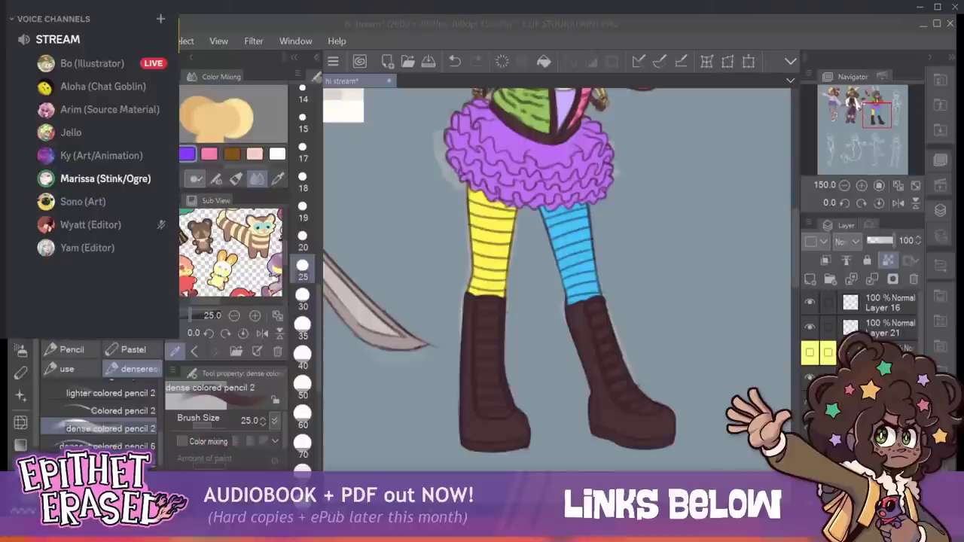
left_click(526, 299)
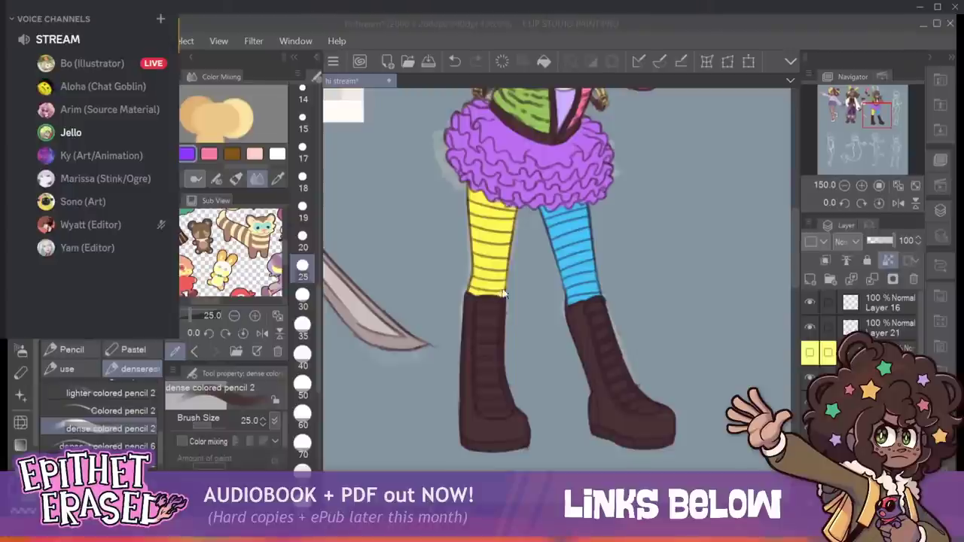
Paint dark brown horizontal stripes along the yellow stocking, reducing the brush size from 14 to 9.
key("[")
key("[")
key("[")
key("[")
key("[")
key("[")
left_click_drag(475, 284, 505, 286)
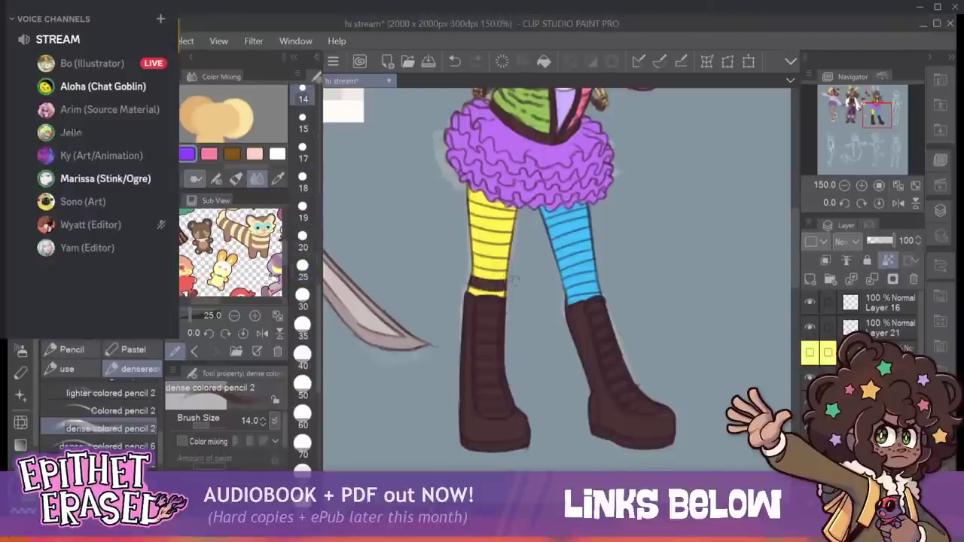
key("[")
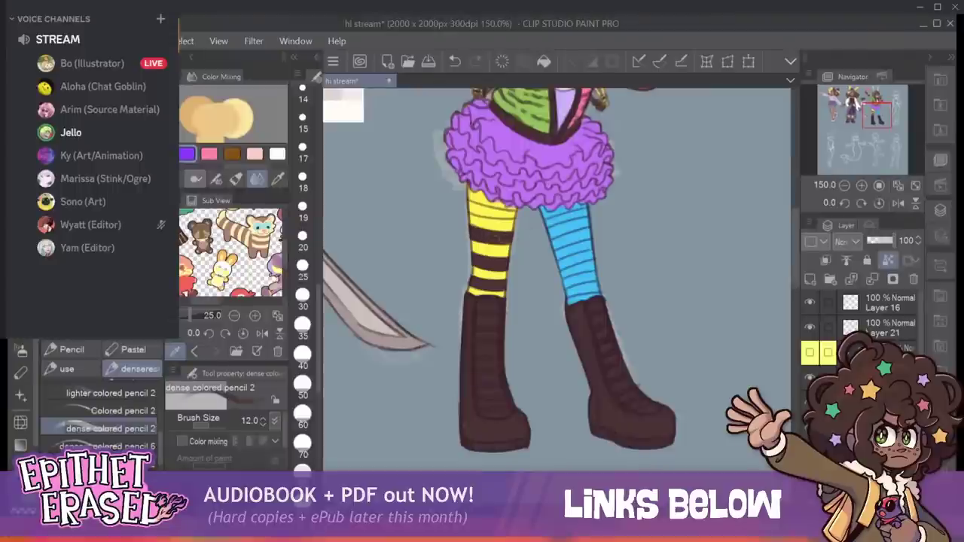
key("bracketleft")
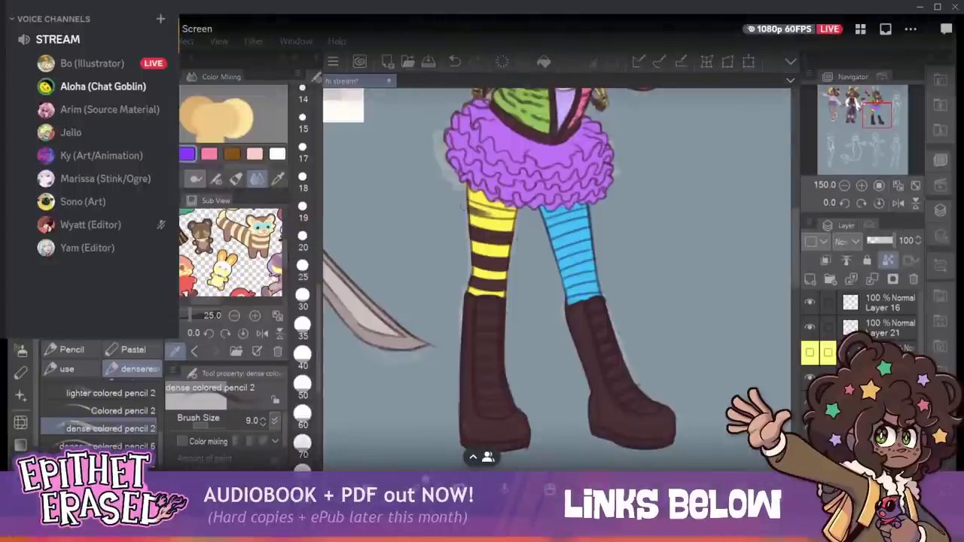
left_click_drag(470, 209, 521, 214)
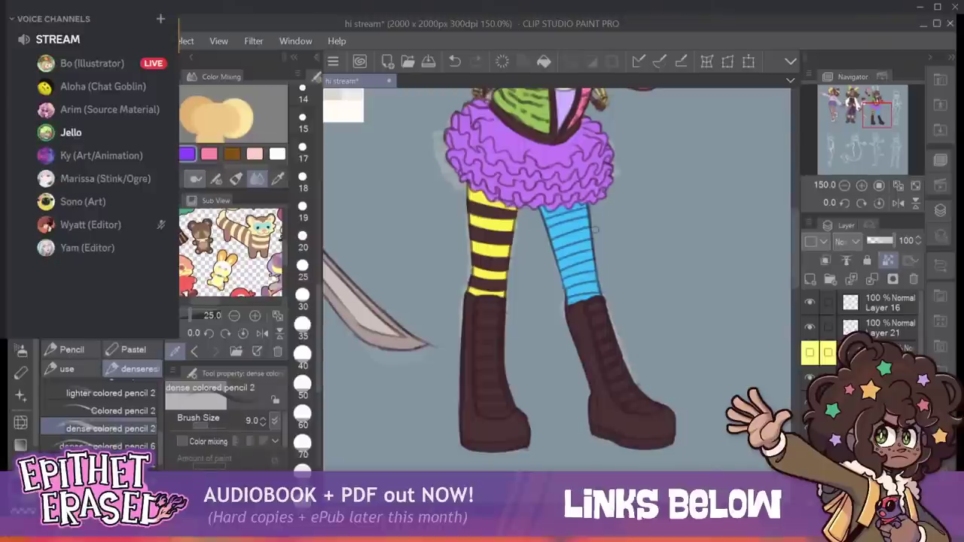
Paint dark brown horizontal stripes along the blue stocking with brush size 8.5.
key("bracketleft")
left_click_drag(567, 293, 606, 286)
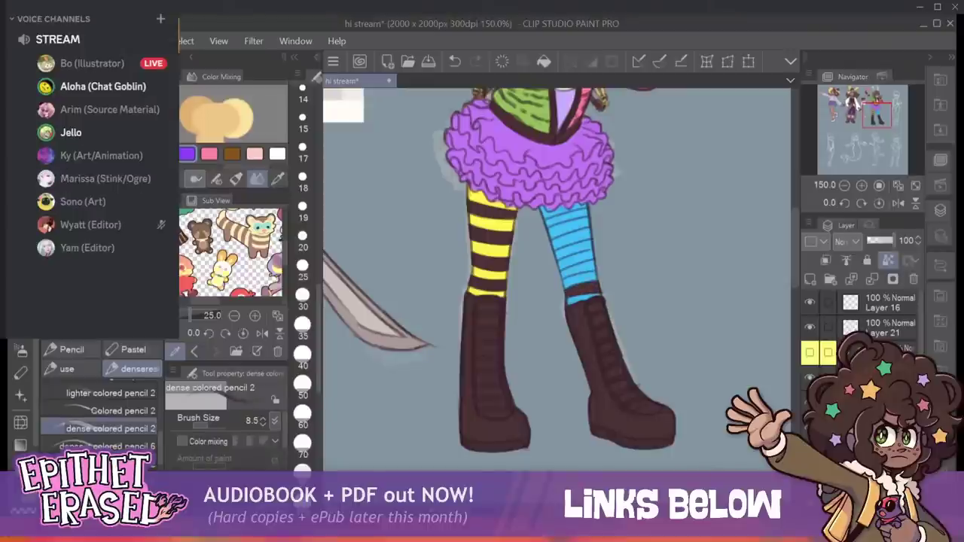
left_click_drag(562, 277, 600, 269)
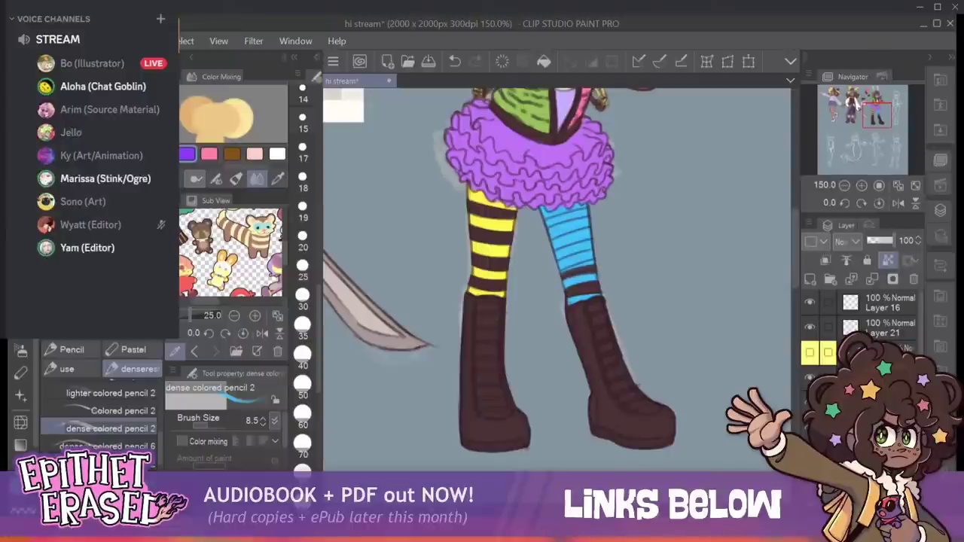
key("x")
mouse_move(563, 270)
left_mouse_down()
mouse_move(598, 262)
mouse_move(590, 261)
mouse_move(594, 244)
mouse_move(579, 250)
mouse_move(592, 241)
mouse_move(586, 223)
mouse_move(567, 231)
mouse_move(590, 220)
left_mouse_up()
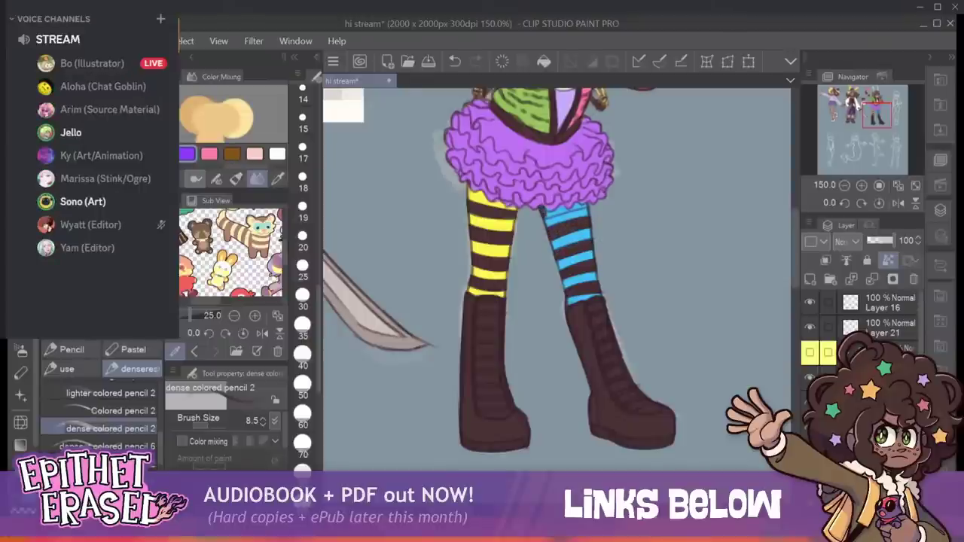
left_click_drag(542, 217, 578, 207)
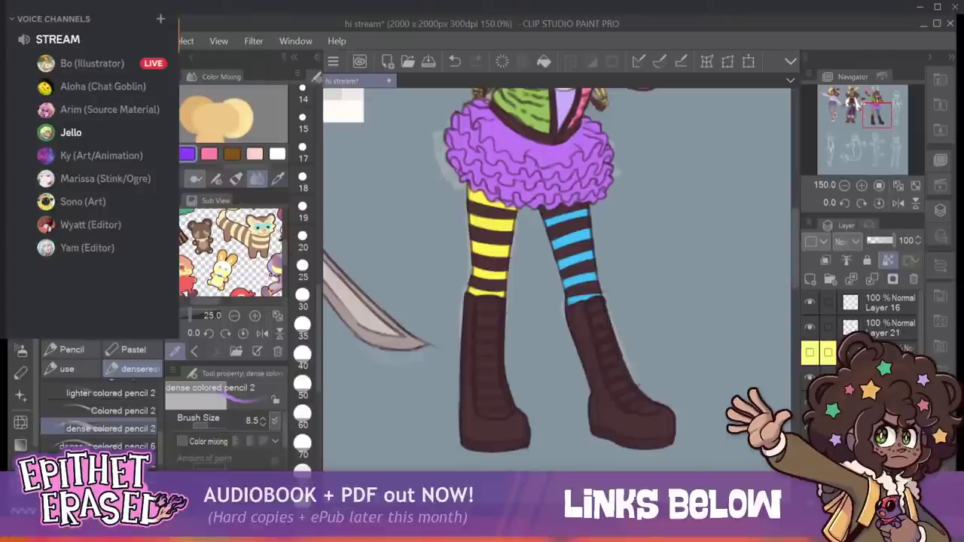
Paint the laces of the boot on the yellow-striped leg pink with brush size 8.
left_click_drag(527, 180, 503, 353)
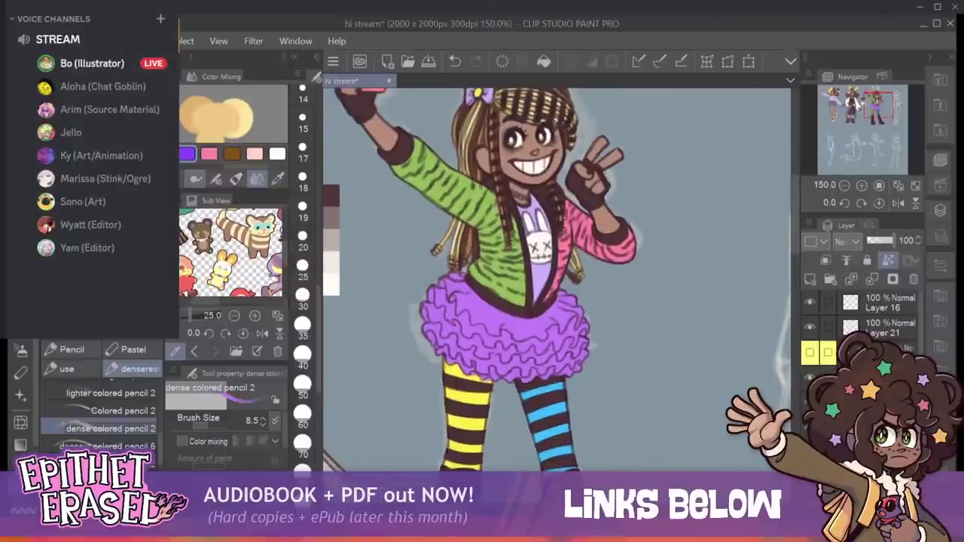
left_click_drag(503, 353, 519, 443)
left_click_drag(876, 97, 877, 100)
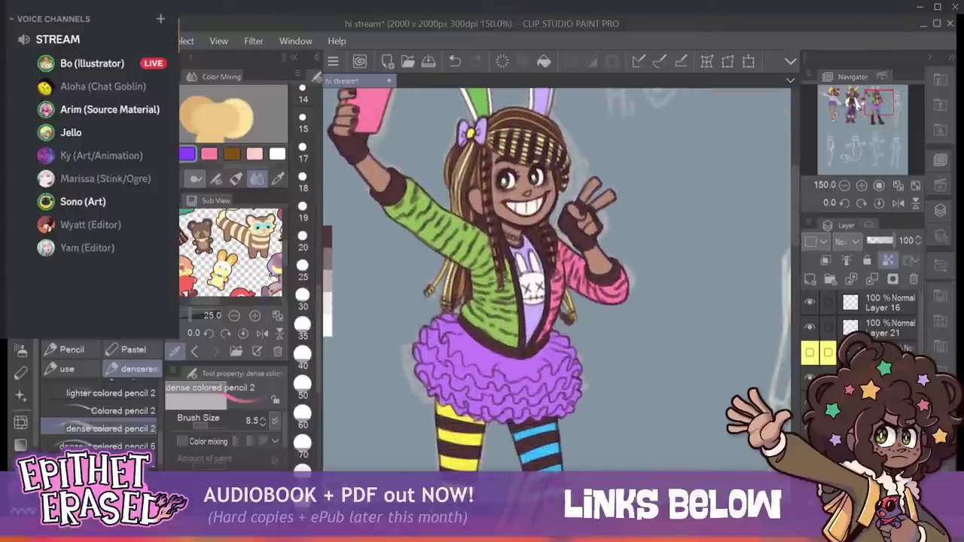
left_click_drag(520, 430, 512, 234)
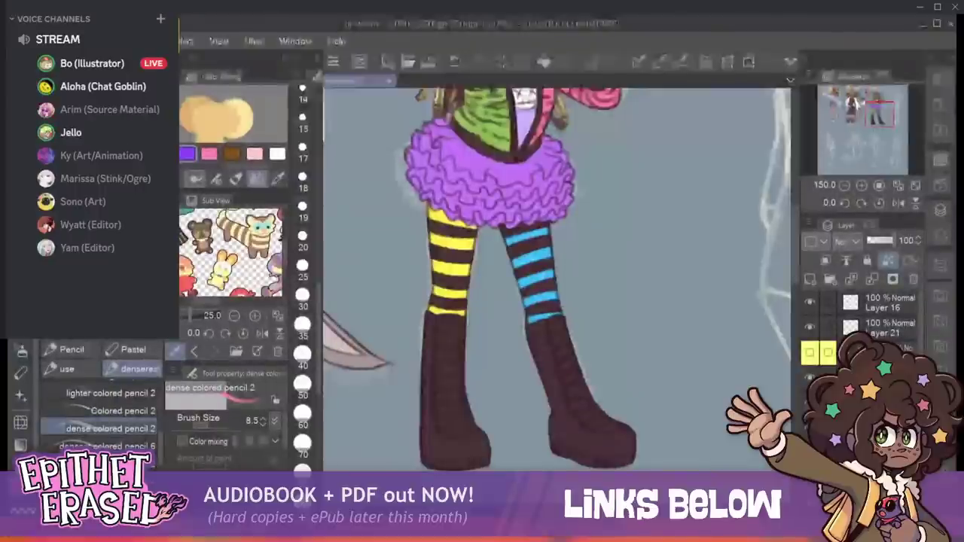
key("bracketleft")
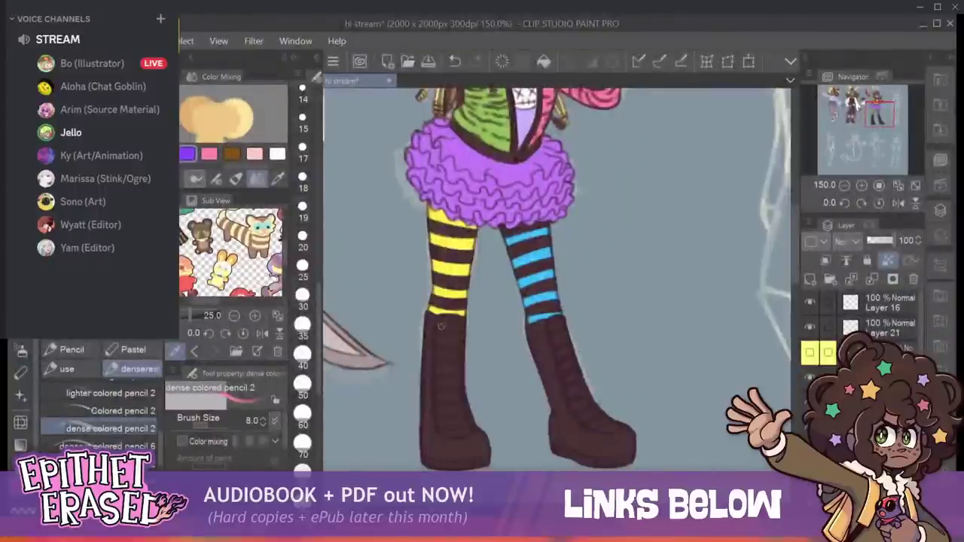
left_click_drag(438, 326, 459, 327)
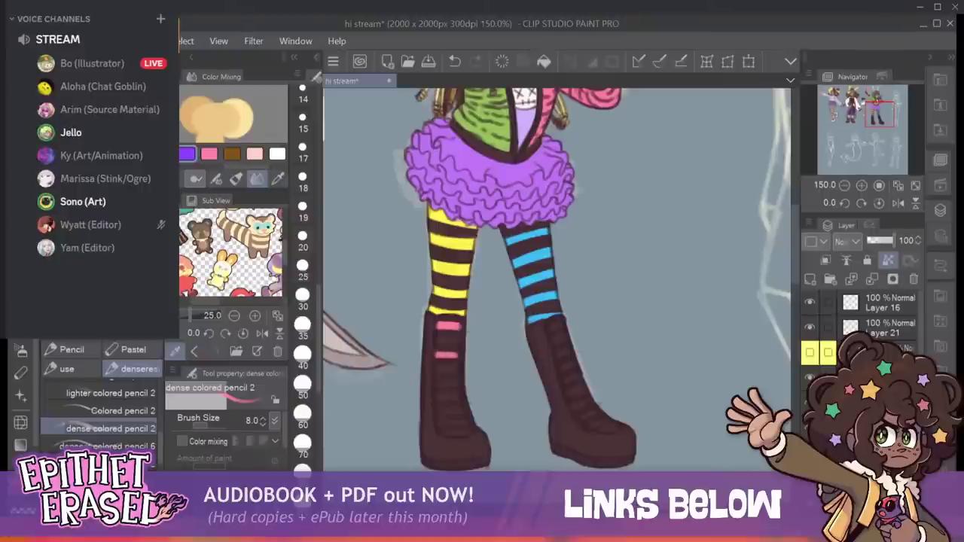
mouse_move(437, 353)
left_mouse_down()
mouse_move(455, 371)
mouse_move(434, 383)
mouse_move(456, 385)
left_mouse_up()
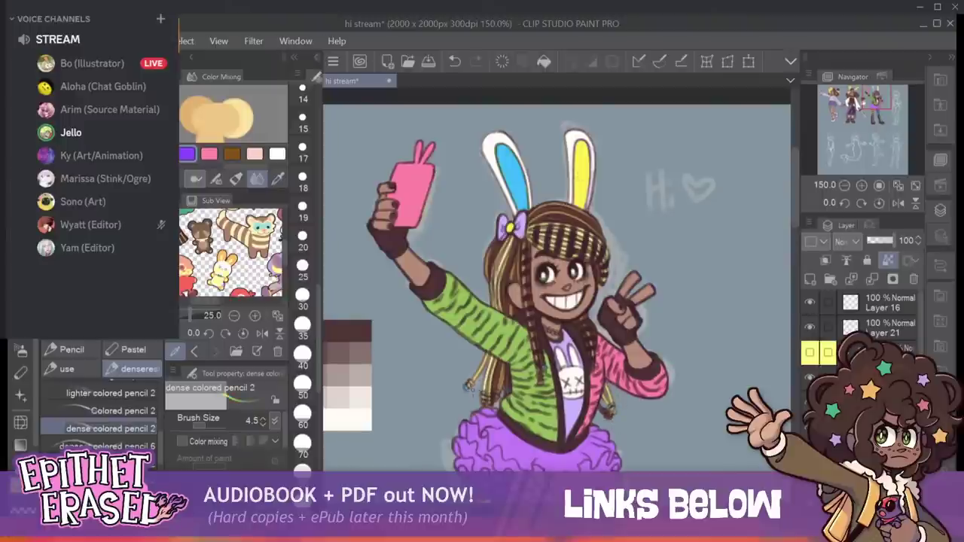
Color the bead at the tip of the long hair strand green with brush size 4.5.
left_click_drag(496, 393, 502, 394)
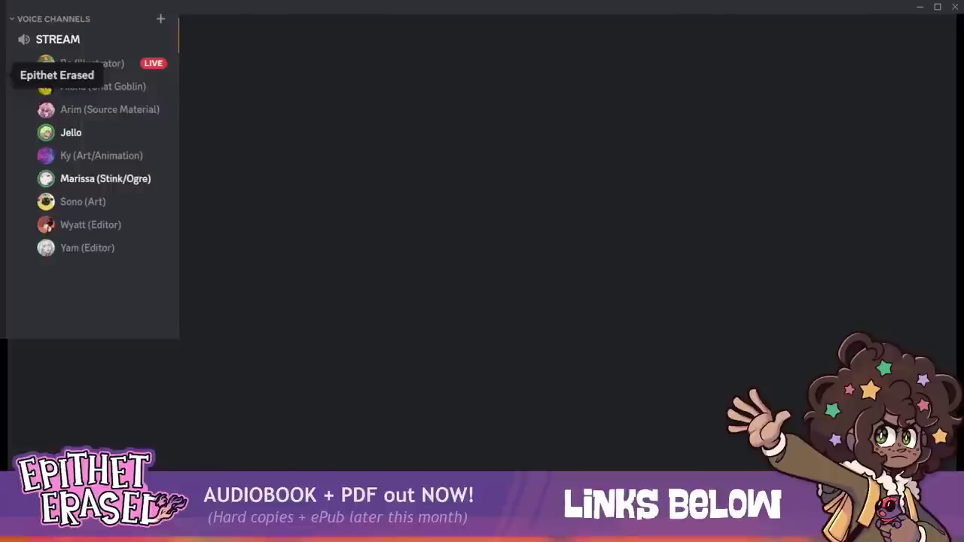
Paste the bunny reference picture into the canvas and move it beside the character's peace-sign hand.
left_click(3, 75)
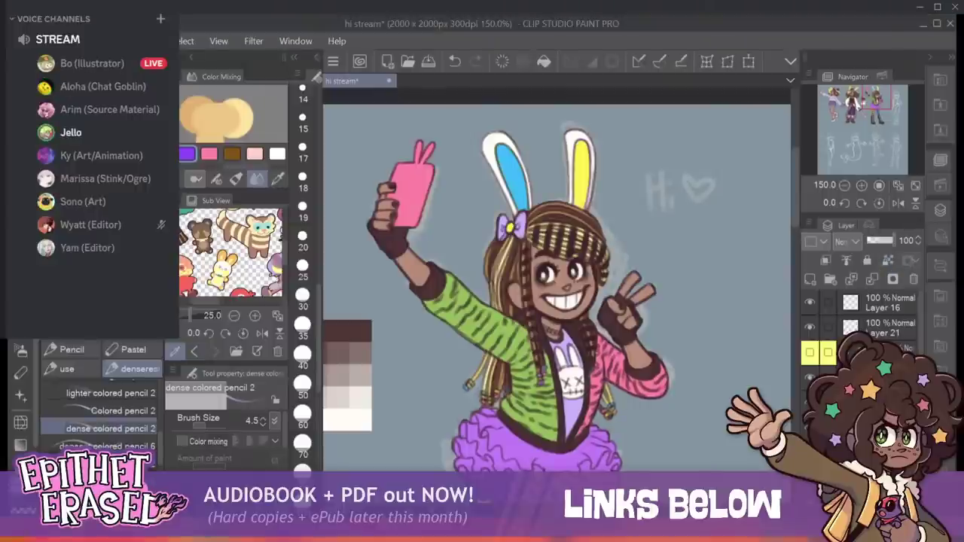
key("ctrl+v")
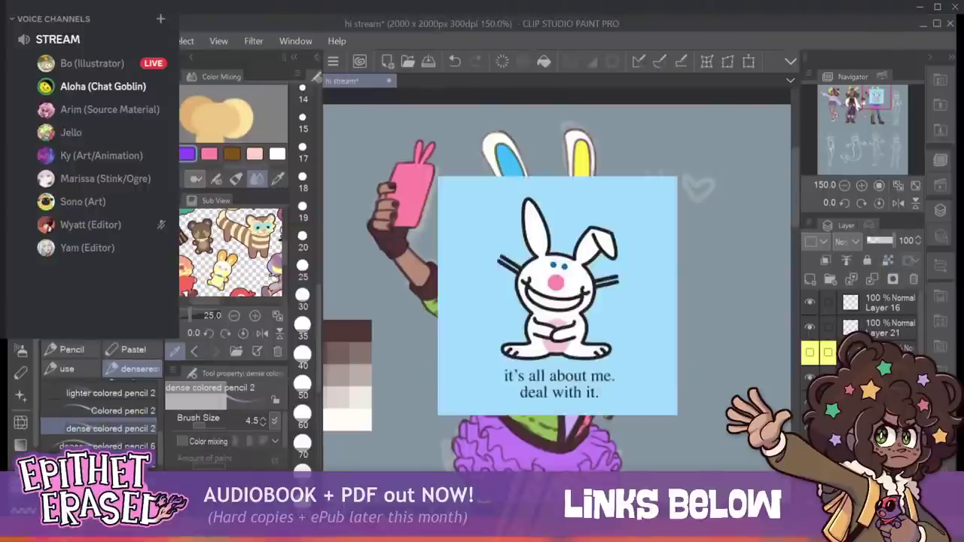
left_click_drag(557, 296, 705, 268)
key("k")
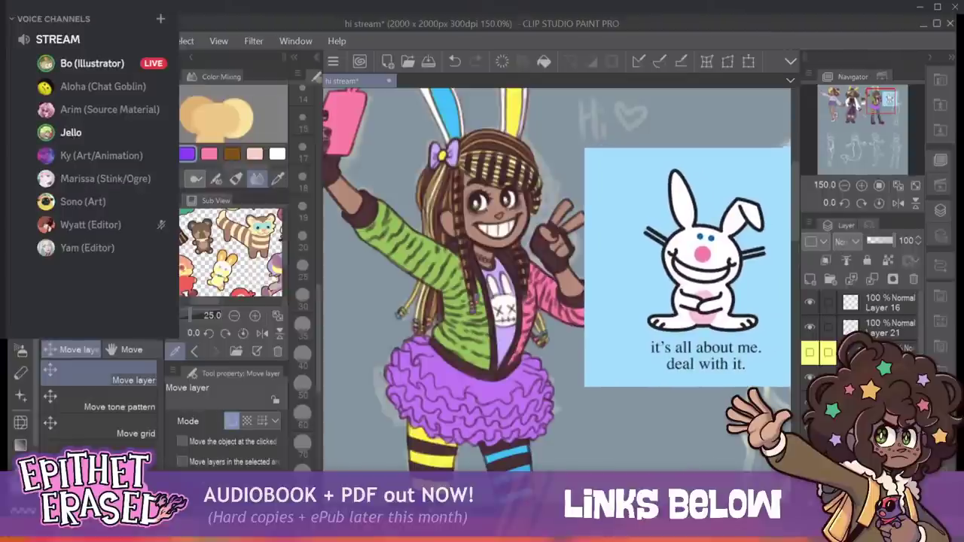
left_click_drag(603, 331, 651, 340)
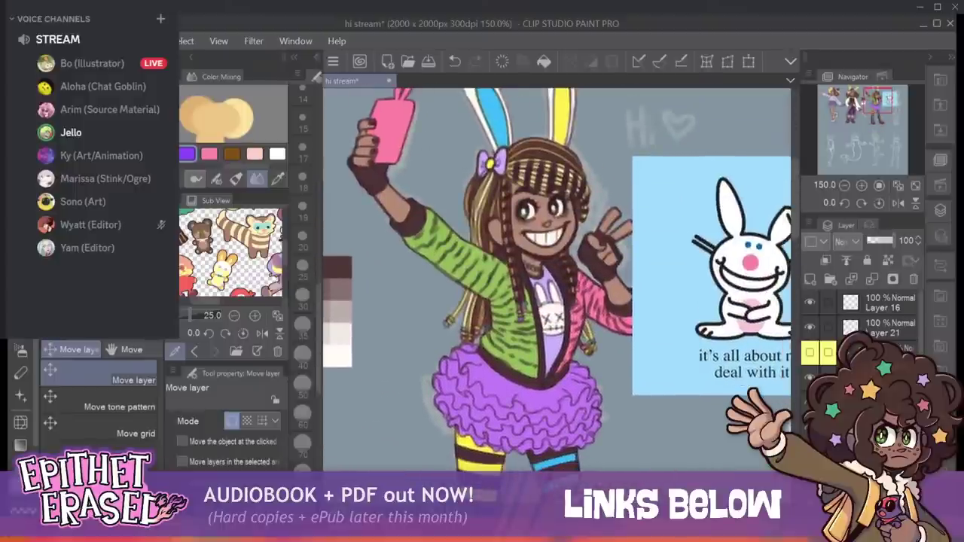
Return to the dense colored pencil 2 brush and set its per-stroke randomization to hue 10 and saturation 10.
left_click(810, 378)
left_click(810, 378)
left_click(889, 260)
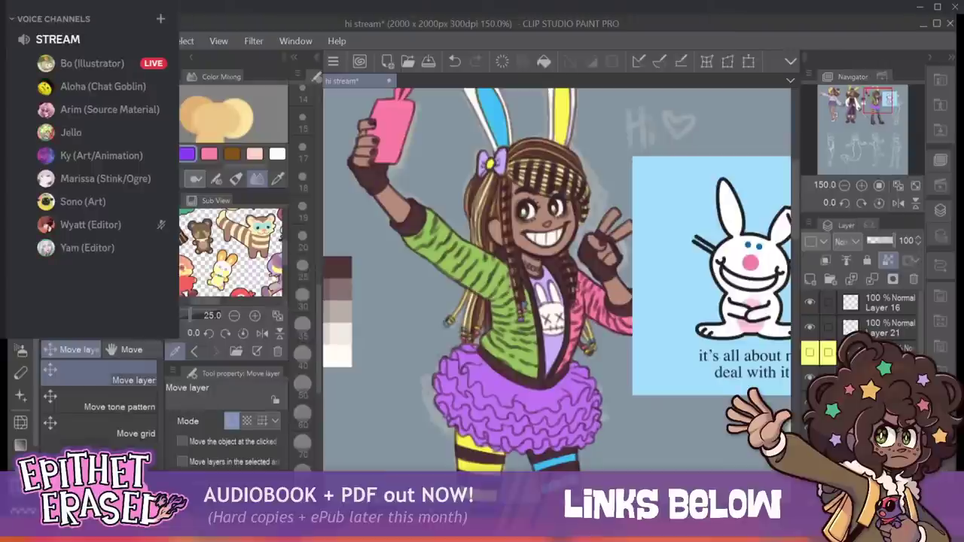
key("p")
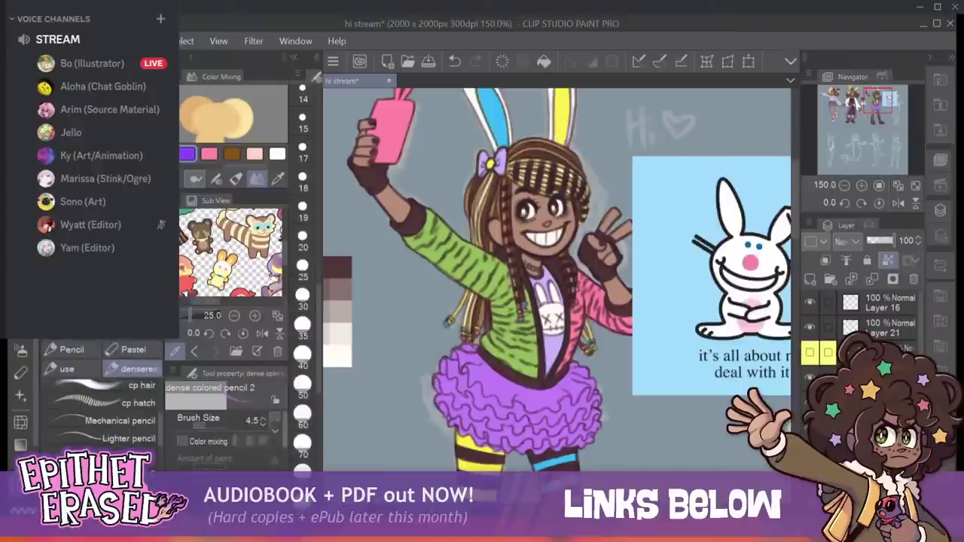
scroll(224, 440, "down", 4)
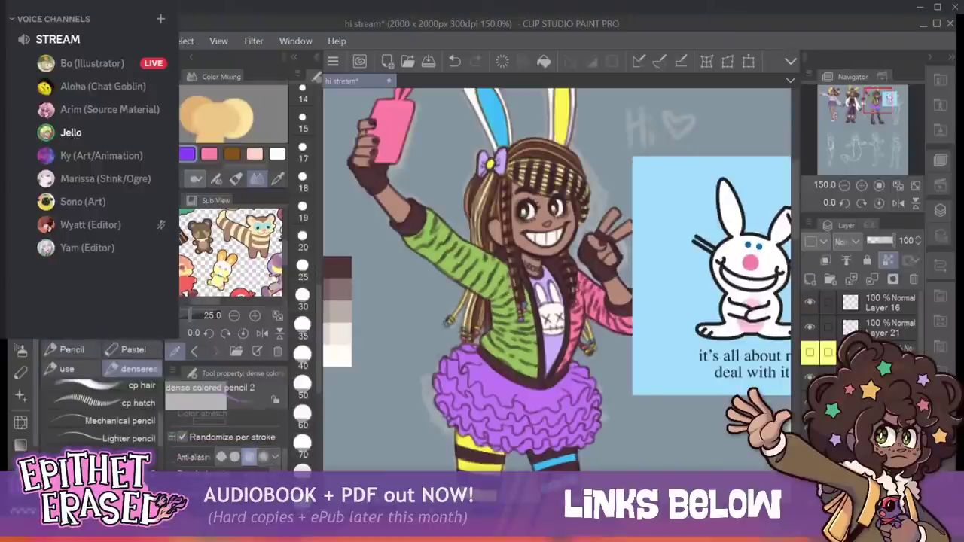
scroll(226, 440, "down", 1)
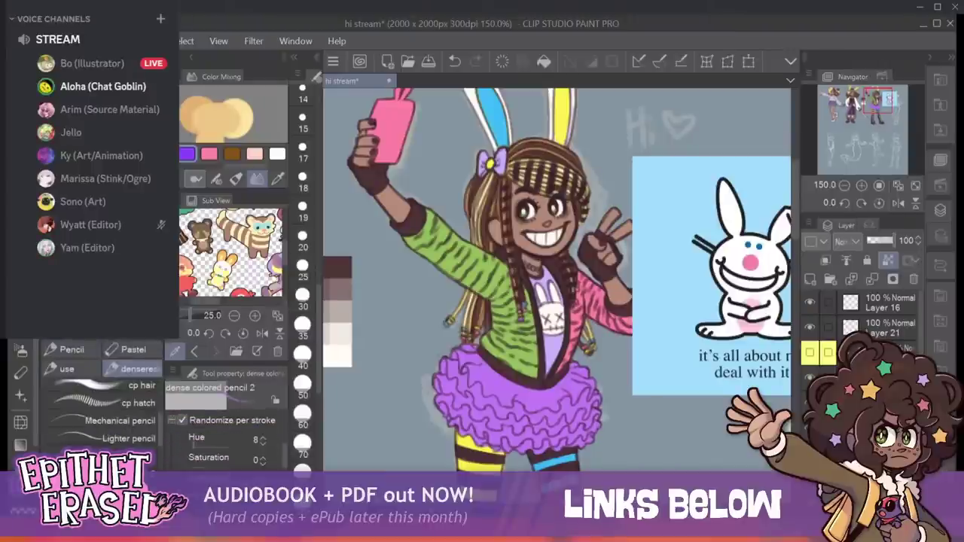
left_click(195, 464)
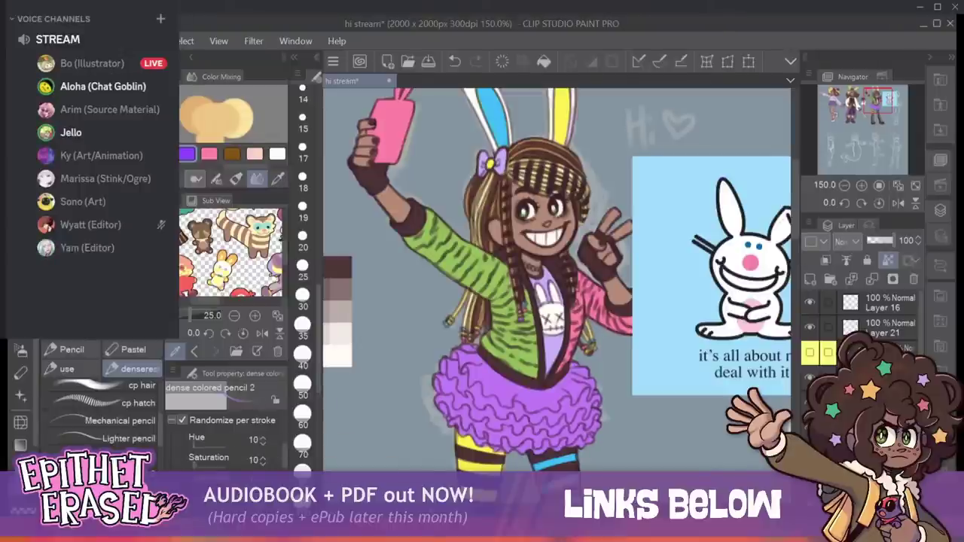
Raise the brush's per-stroke randomization to hue 15 and saturation 20.
key("]")
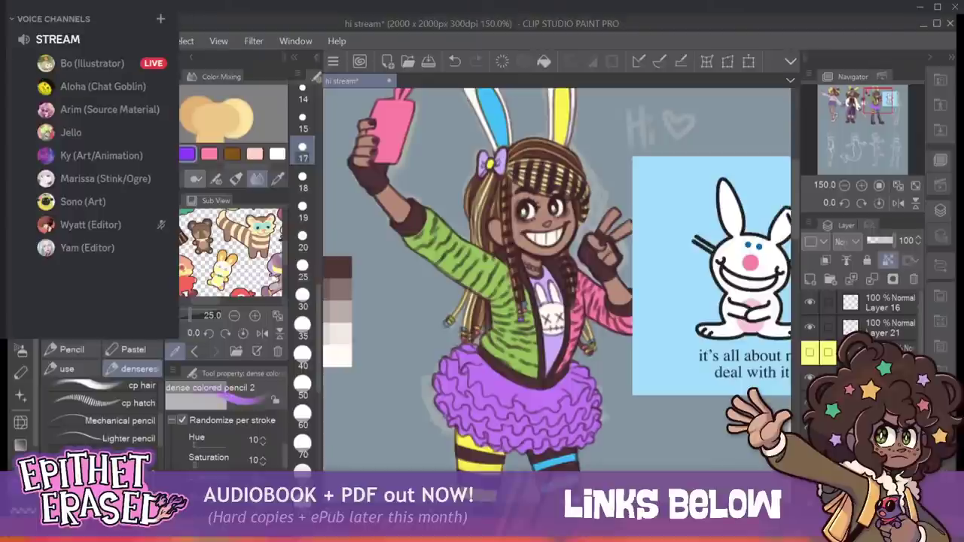
key("[")
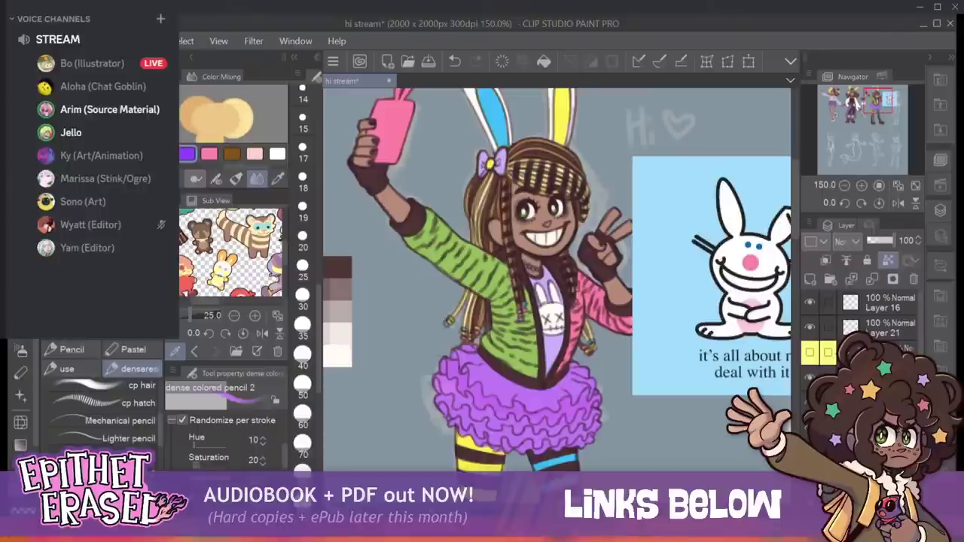
left_click(263, 438)
left_click(263, 437)
left_click(263, 437)
left_click(263, 438)
left_click(263, 437)
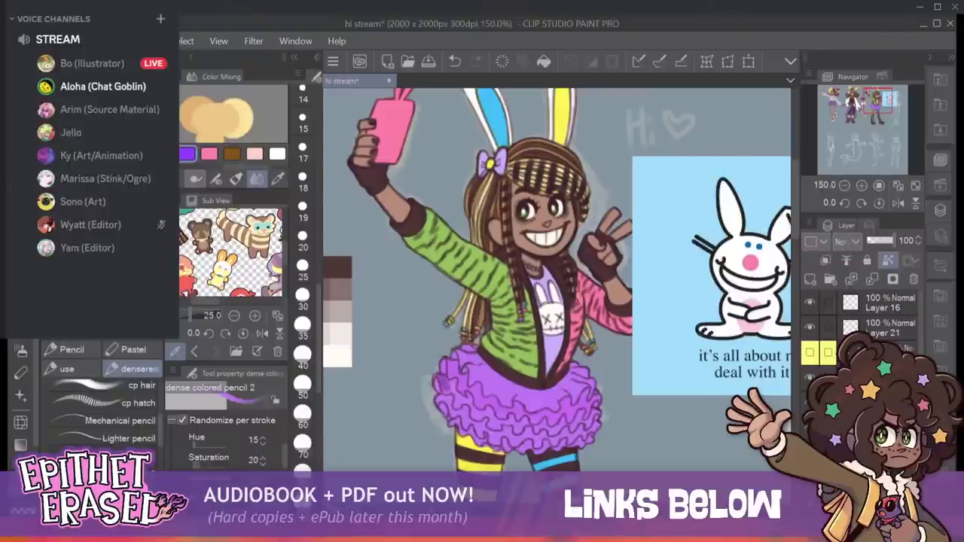
Shade the tutu's ruffles with varied darker purple and pink strokes.
left_click_drag(454, 390, 460, 397)
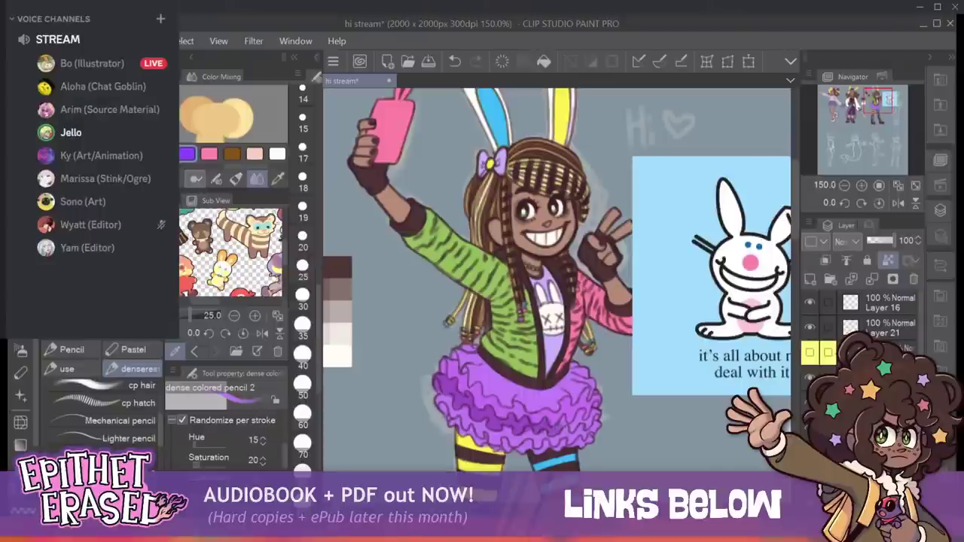
left_click_drag(586, 412, 592, 427)
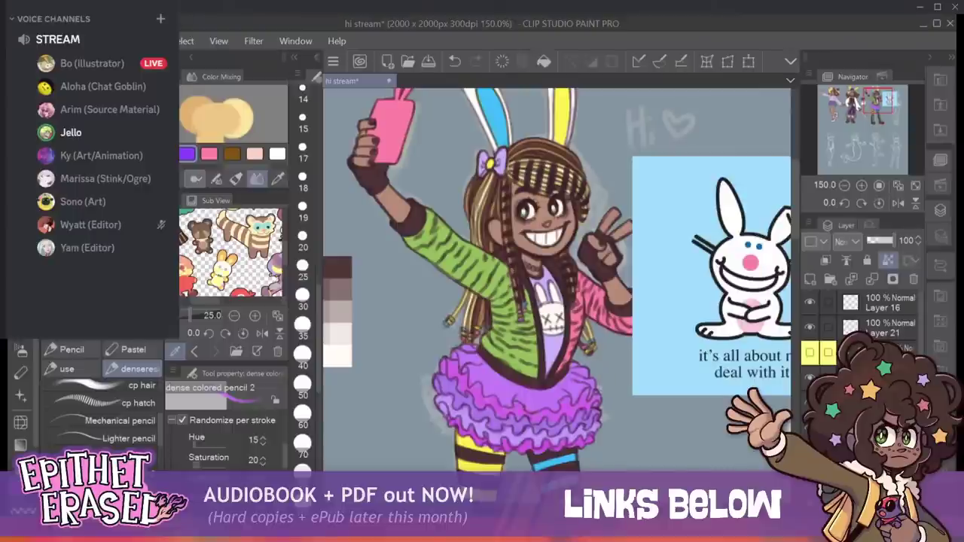
Turn off the brush's per-stroke randomization and cover the old bunny graphic on the shirt with flat lavender, transparency locked.
left_click(183, 421)
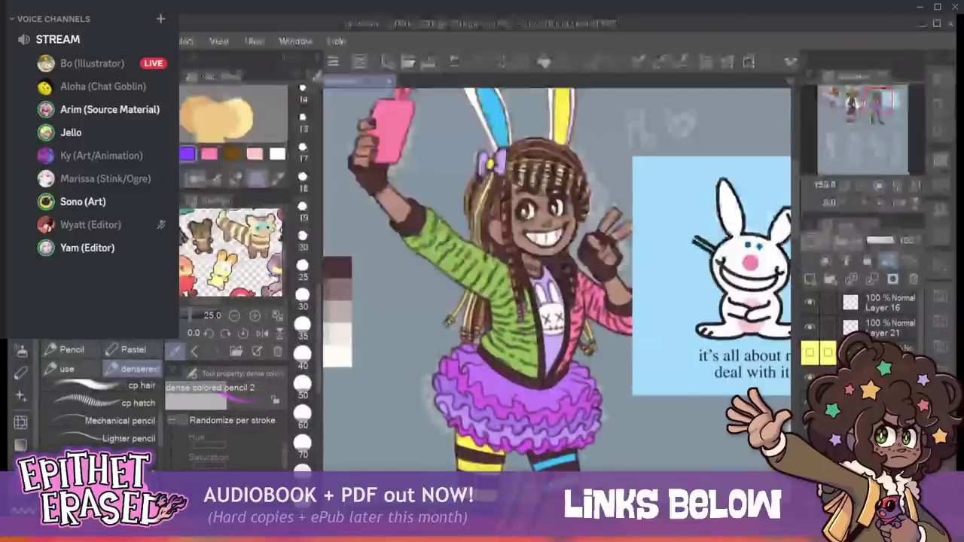
left_click_drag(543, 362, 478, 301)
scroll(558, 279, "up", 5)
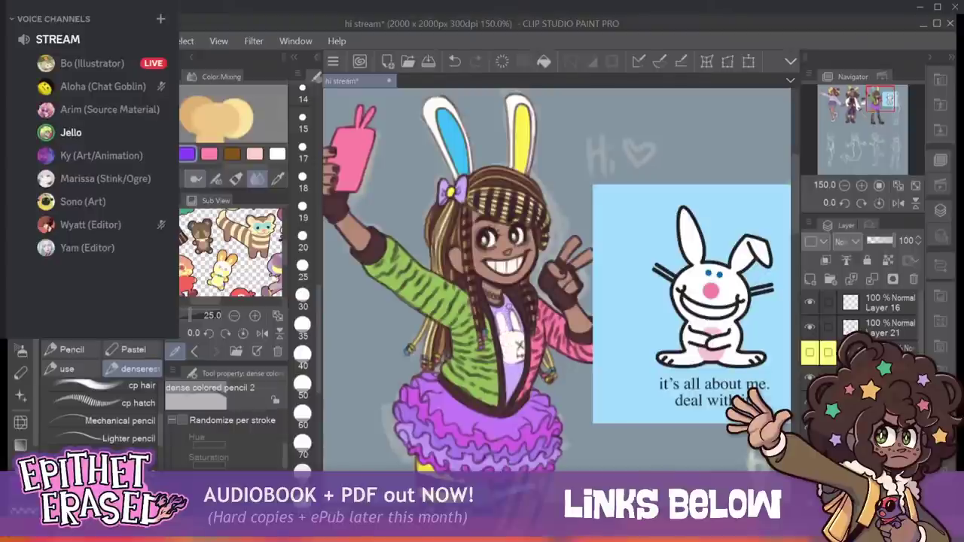
left_click_drag(509, 309, 521, 369)
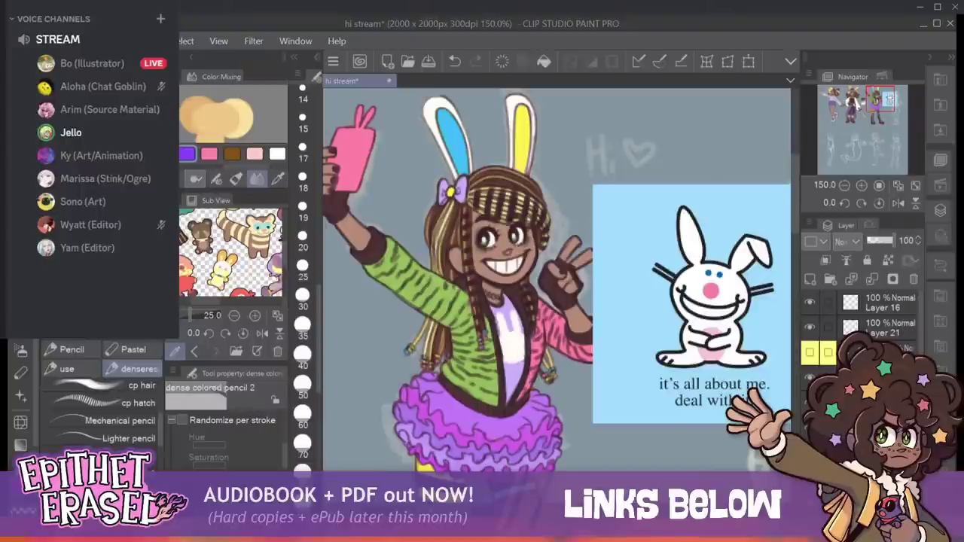
left_click(889, 261)
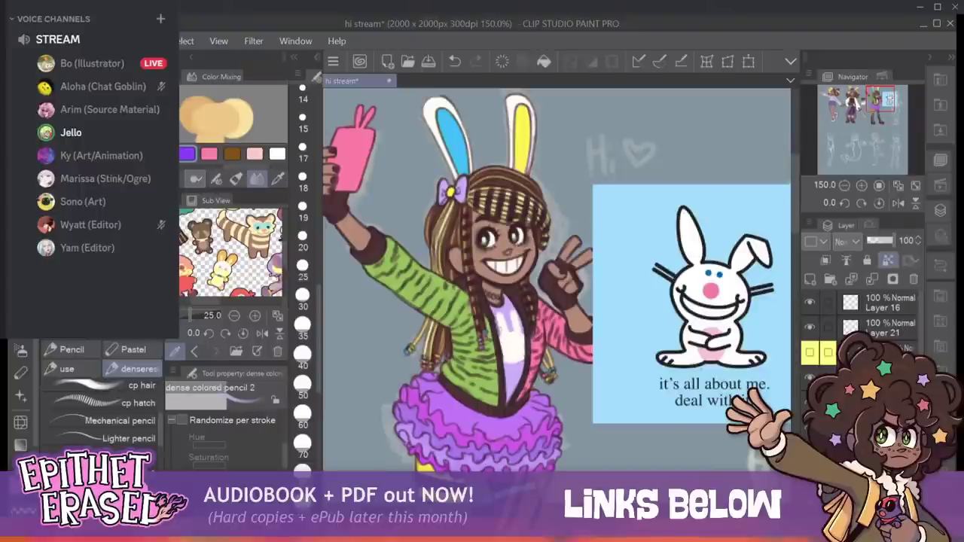
mouse_move(497, 313)
left_mouse_down()
mouse_move(510, 379)
mouse_move(507, 364)
left_mouse_up()
left_click_drag(507, 304, 515, 368)
left_click_drag(510, 303, 521, 361)
left_click_drag(512, 305, 523, 352)
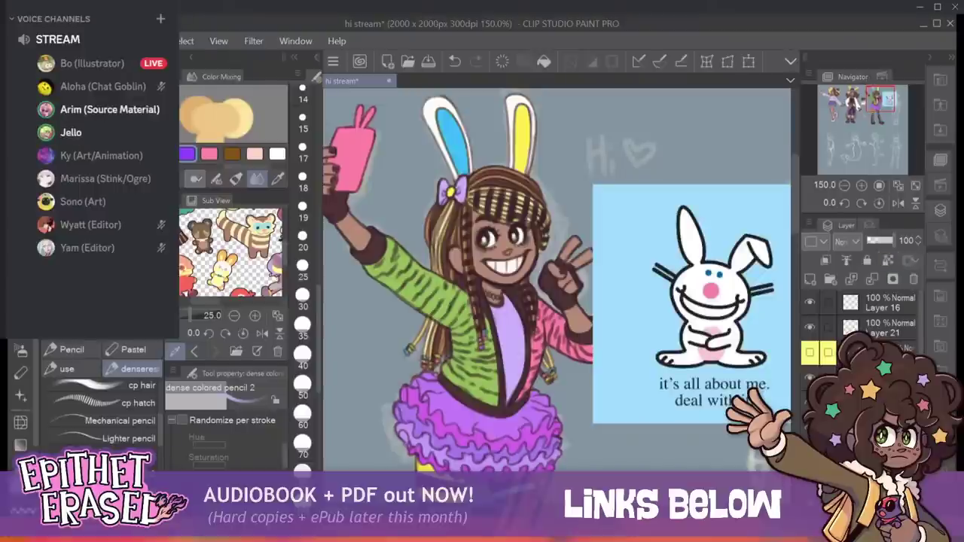
left_click_drag(594, 316, 601, 363)
key("ctrl+t")
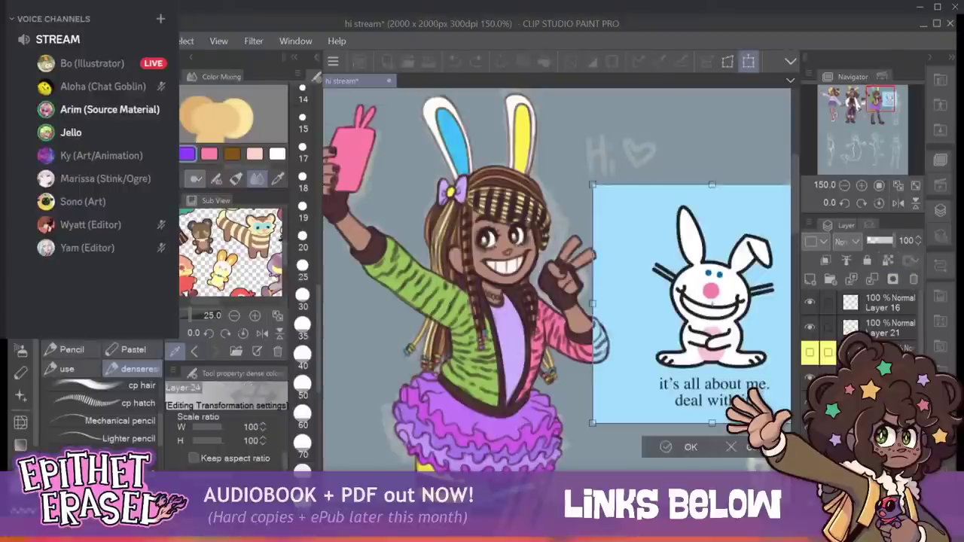
left_click_drag(712, 304, 589, 335)
left_click_drag(590, 333, 712, 303)
key("Return")
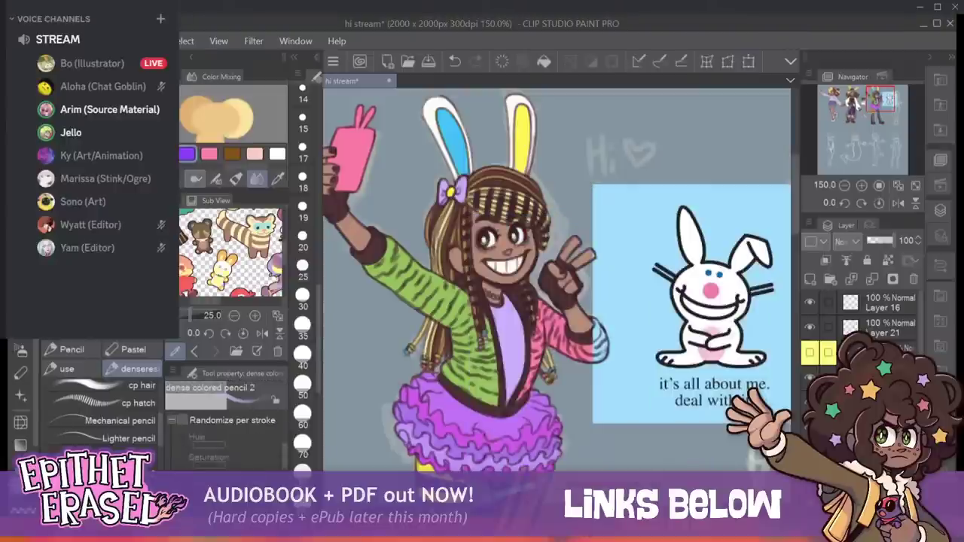
Crop the bunny reference picture with a rectangular selection to a tight area around the bunny and its caption.
key("m")
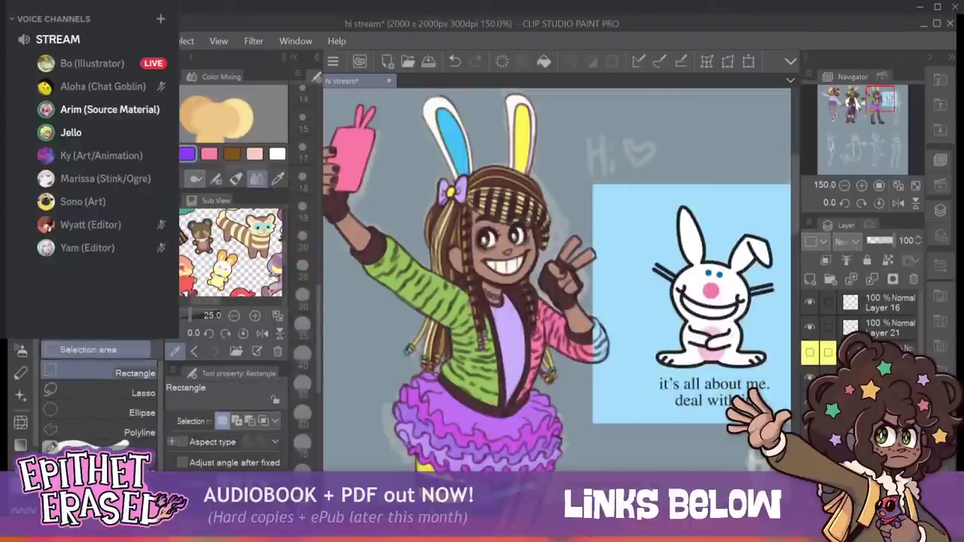
left_click_drag(636, 195, 769, 410)
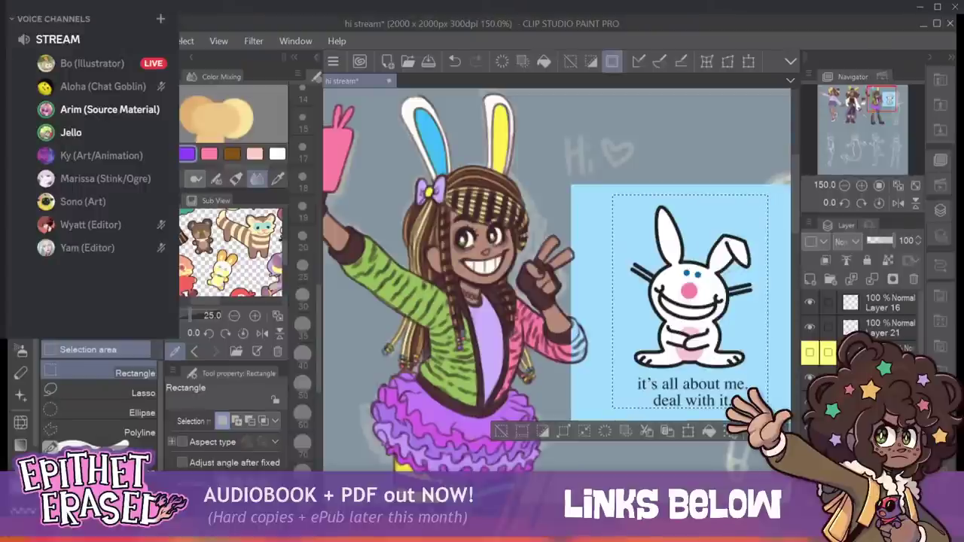
key("ctrl+t")
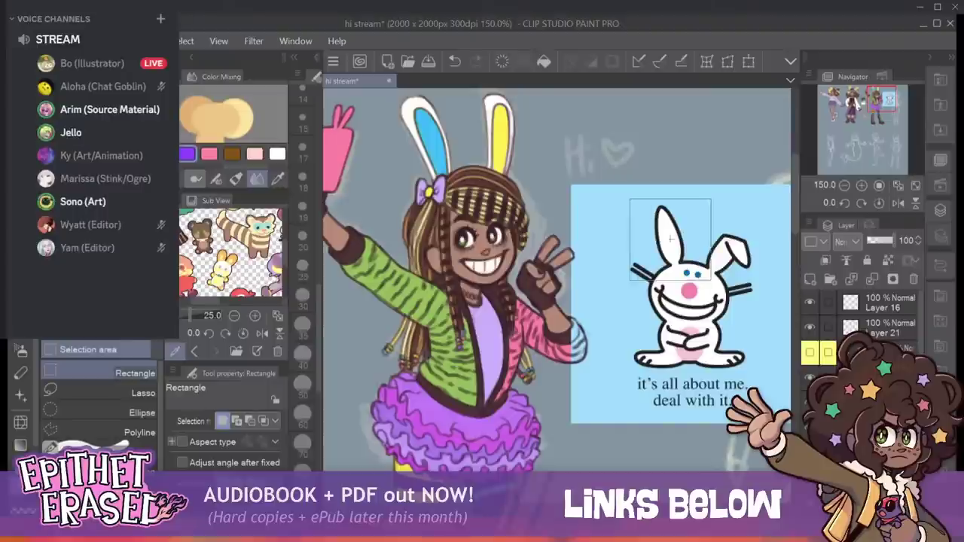
key("Escape")
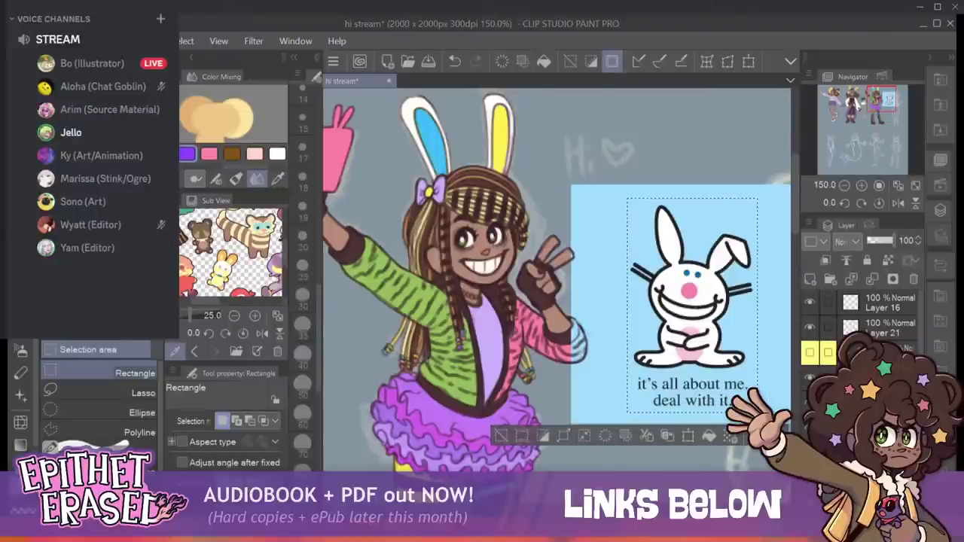
key("shift+Delete")
key("ctrl+d")
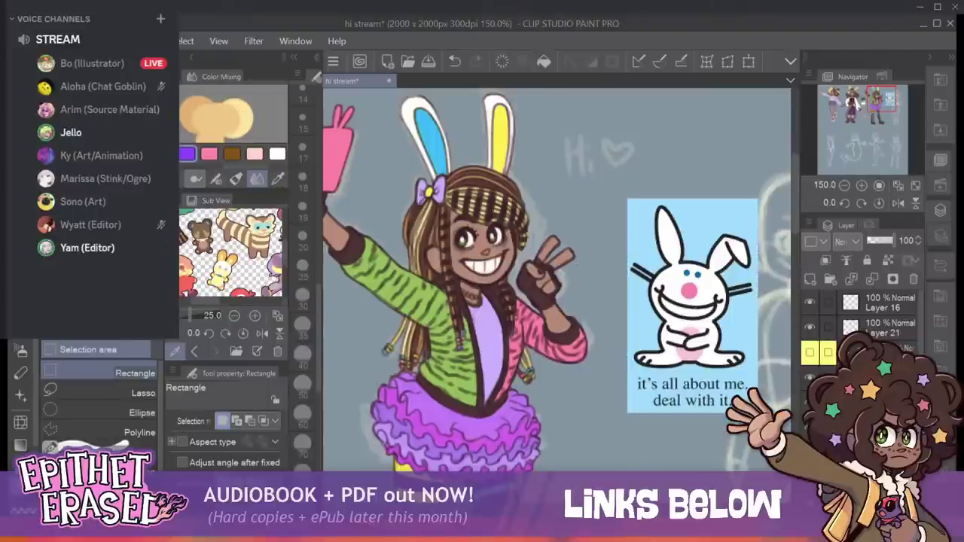
Trim a thin strip off the upper edge of the cropped bunny picture and clear the selection.
left_click_drag(597, 167, 783, 203)
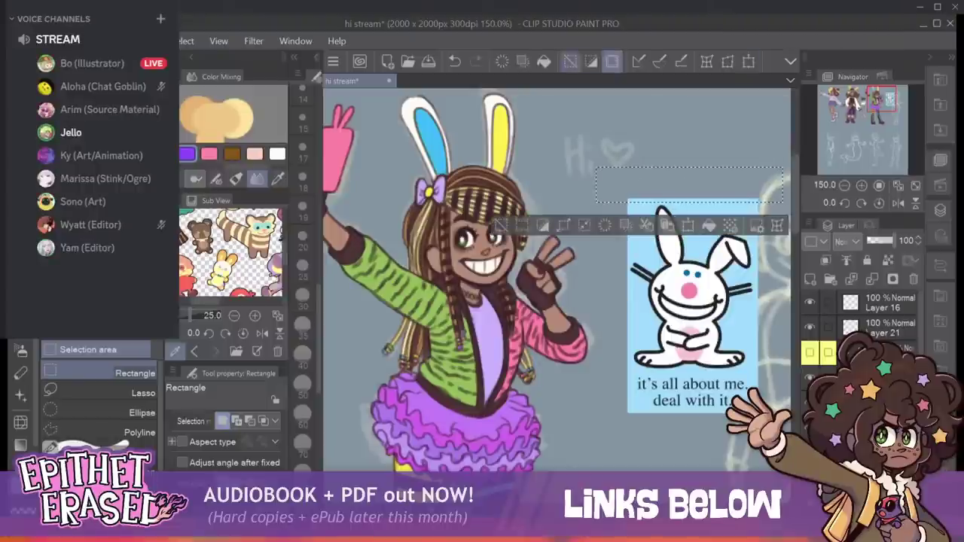
key("Delete")
key("ctrl+d")
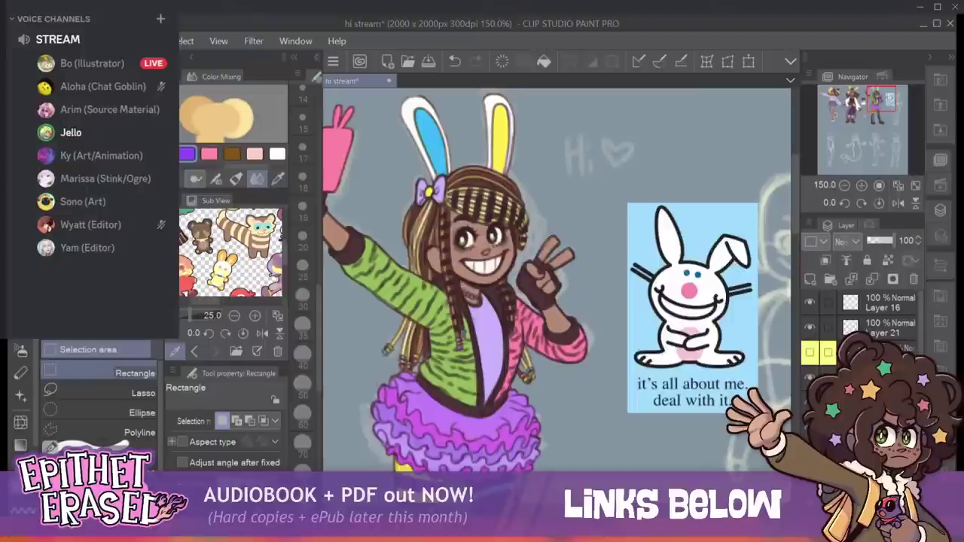
Scale the cropped bunny picture down and place it over the shirt inside the open jacket.
left_click(748, 61)
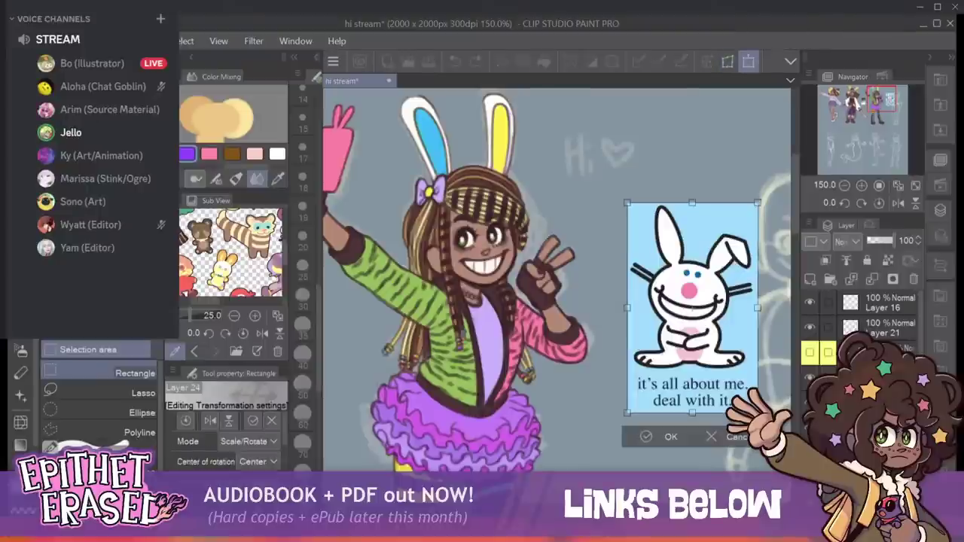
left_click_drag(757, 205, 708, 283)
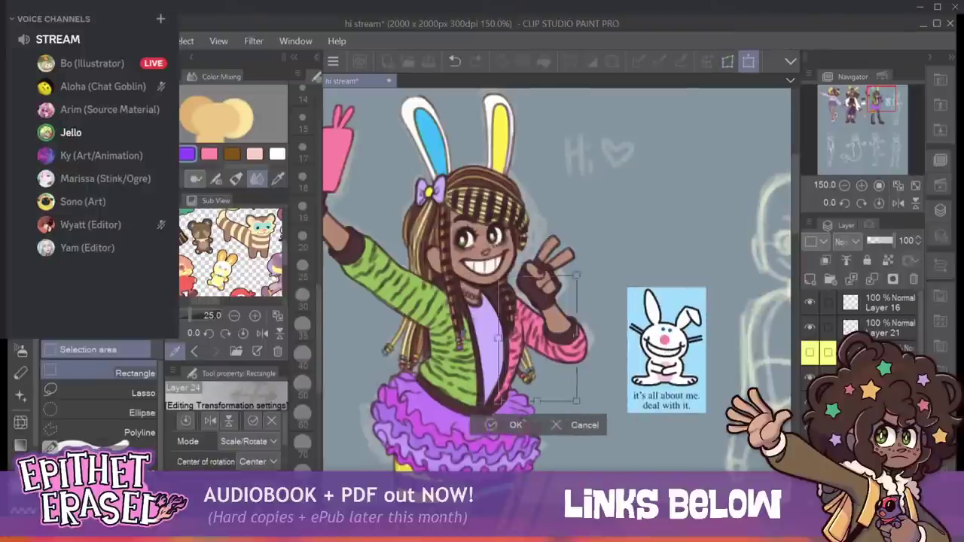
left_click_drag(667, 348, 509, 349)
left_click_drag(546, 287, 504, 336)
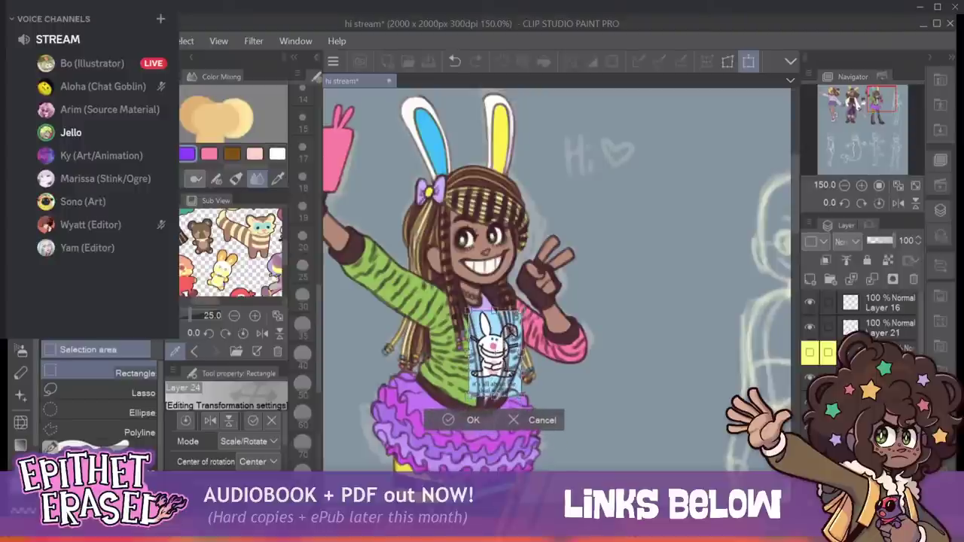
left_click_drag(521, 395, 516, 390)
left_click_drag(494, 351, 492, 342)
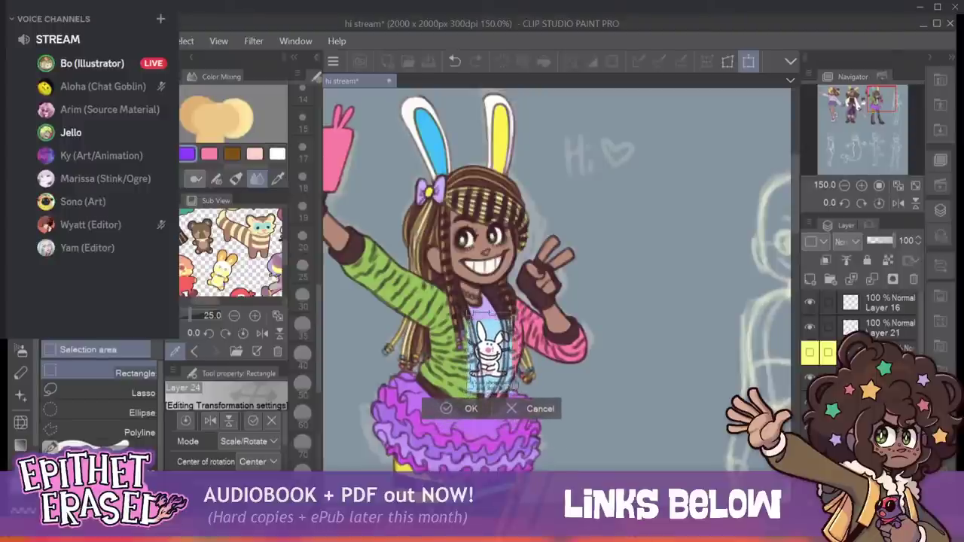
Free-transform the bunny picture's corners so it tilts with the character's chest, and apply the transformation.
left_click(727, 61)
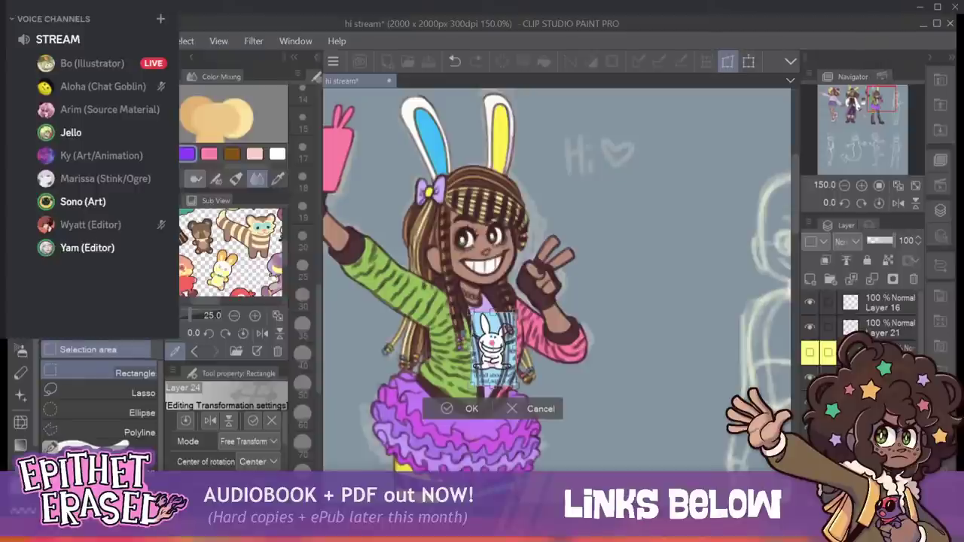
left_click_drag(517, 386, 476, 385)
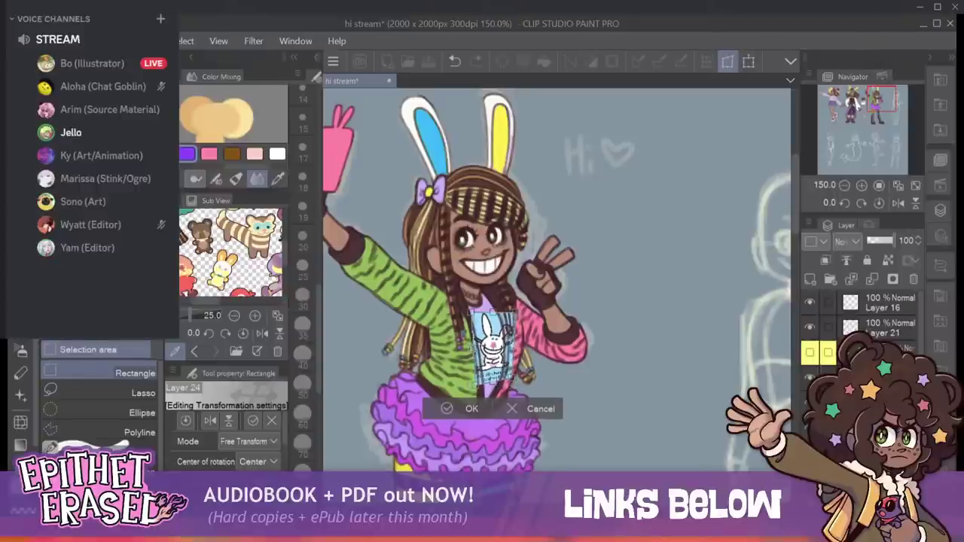
left_click_drag(516, 311, 465, 316)
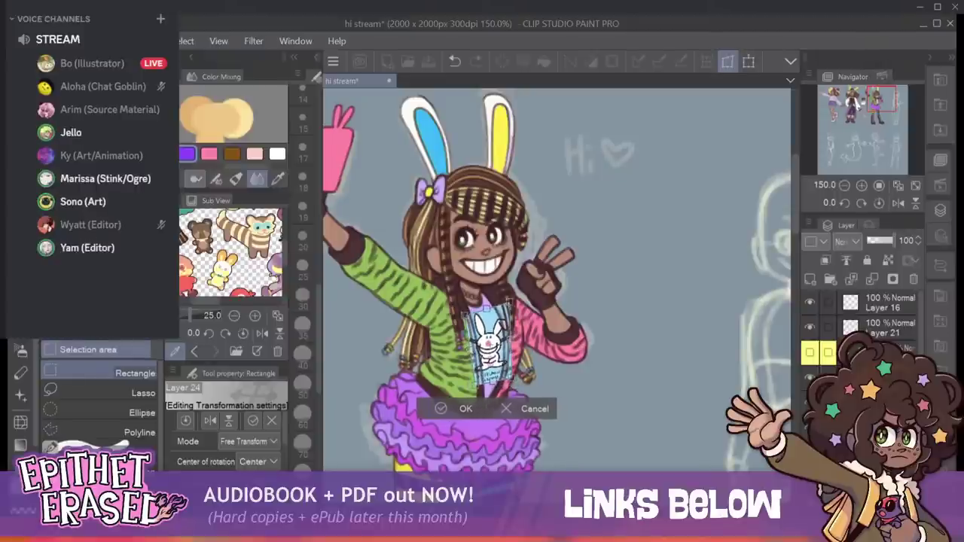
left_click_drag(512, 380, 474, 390)
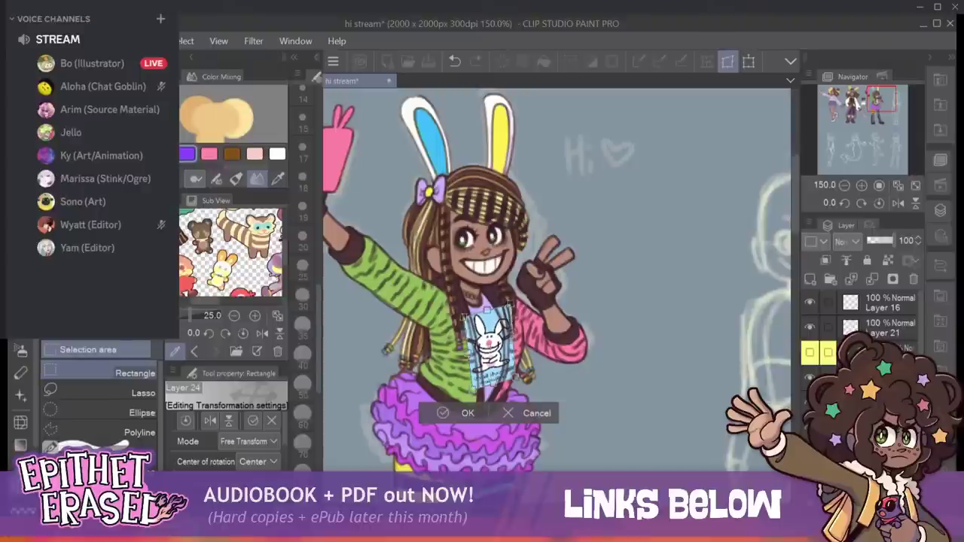
left_click_drag(465, 317, 467, 316)
left_click_drag(516, 378, 519, 381)
left_click_drag(510, 305, 514, 304)
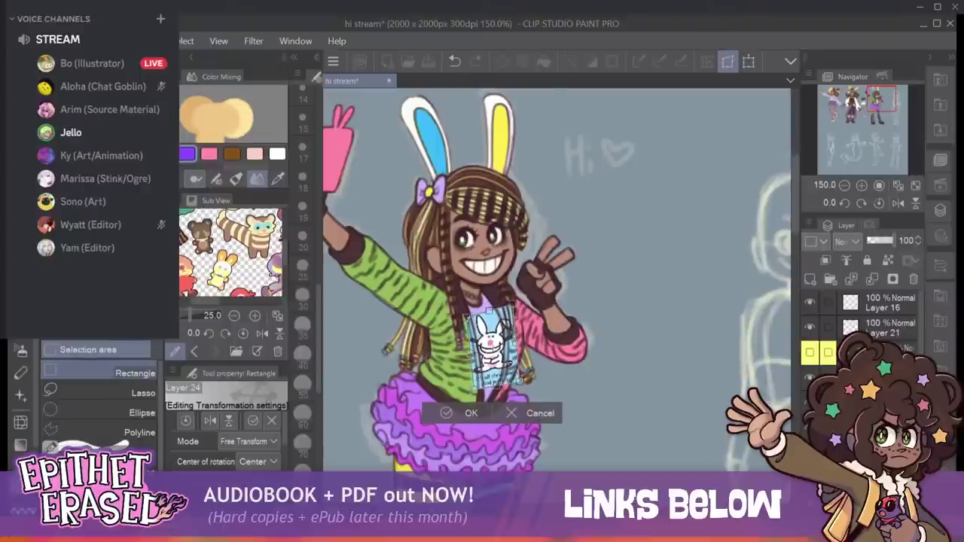
left_click_drag(473, 389, 520, 382)
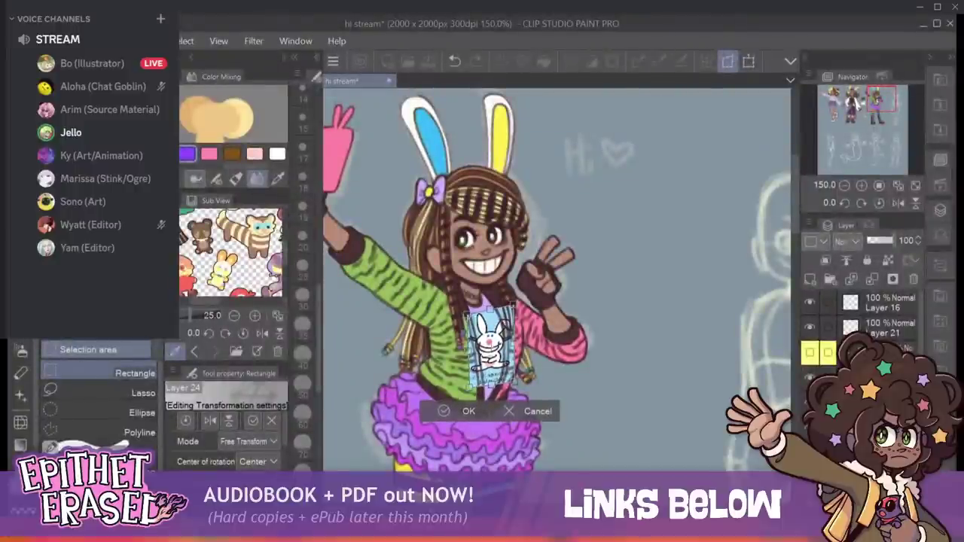
key("Return")
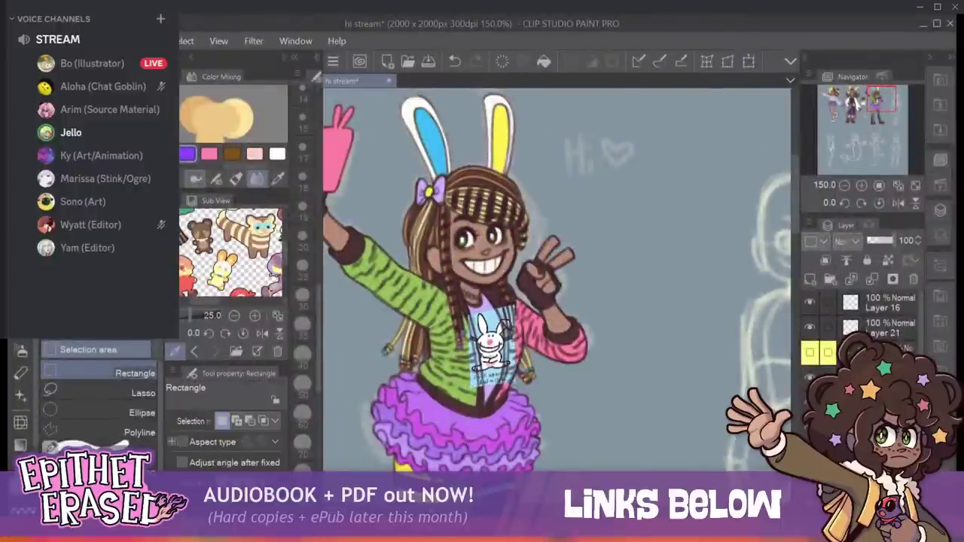
Erase the bunny picture where it overlaps the jacket and braids, using the densest colored pencil 2 eraser at size 9.
key("e")
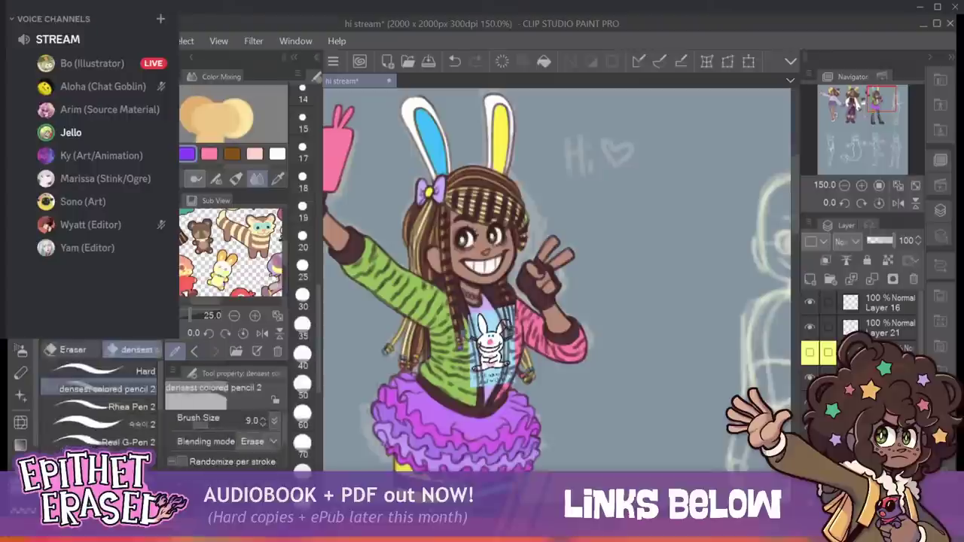
left_click_drag(473, 344, 475, 387)
left_click_drag(467, 313, 477, 385)
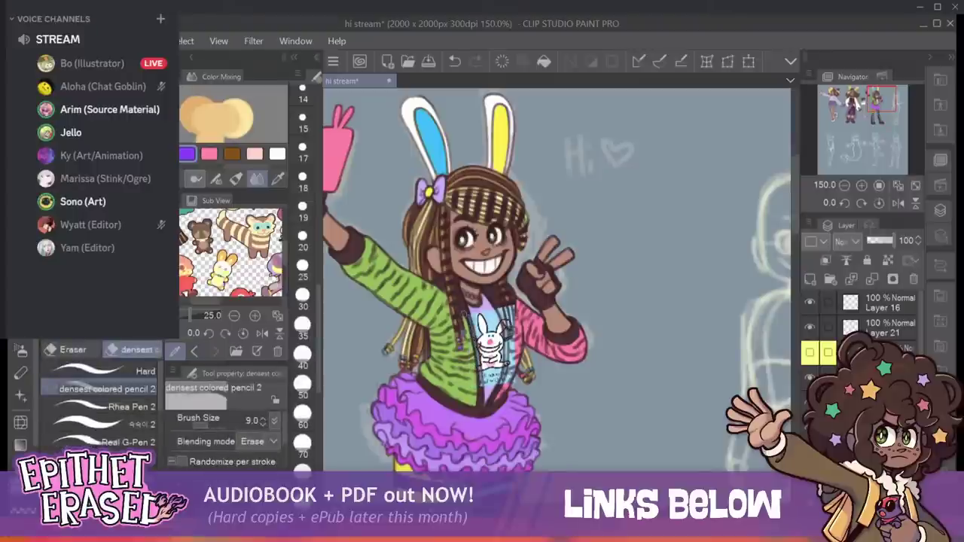
left_click_drag(465, 313, 477, 363)
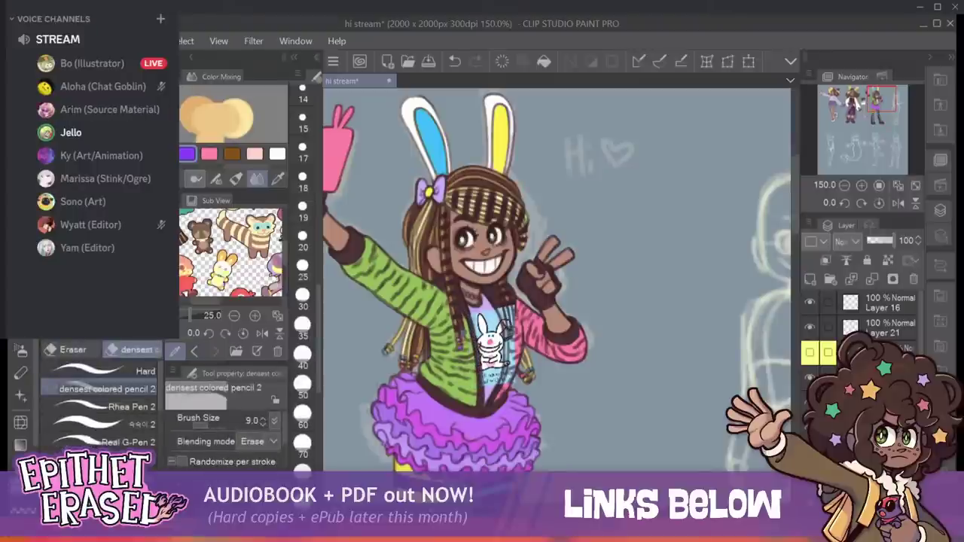
left_click_drag(499, 304, 512, 367)
left_click_drag(511, 334, 501, 384)
left_click_drag(512, 305, 510, 346)
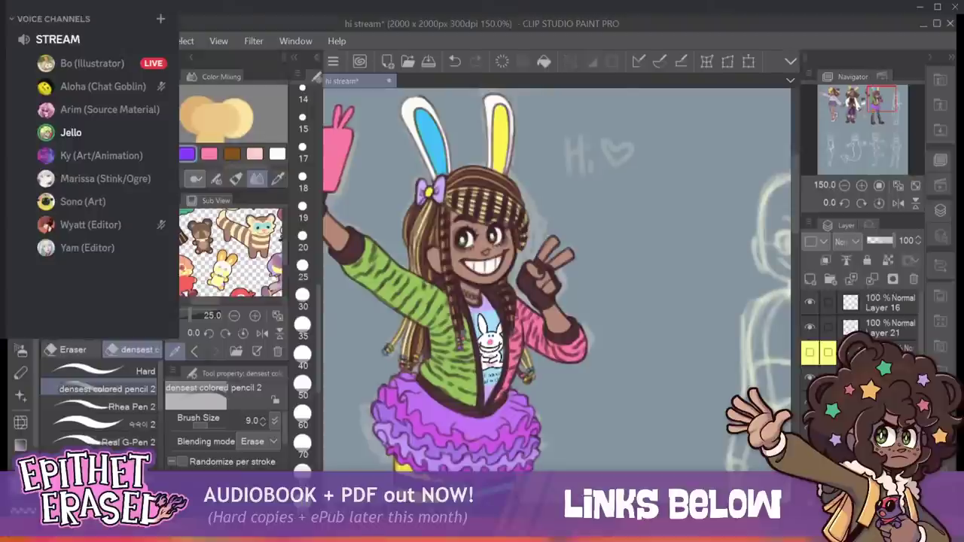
Lock transparency and paint the shirt around the bunny light blue with the dense colored pencil 2 brush at size 7.5.
left_click(888, 261)
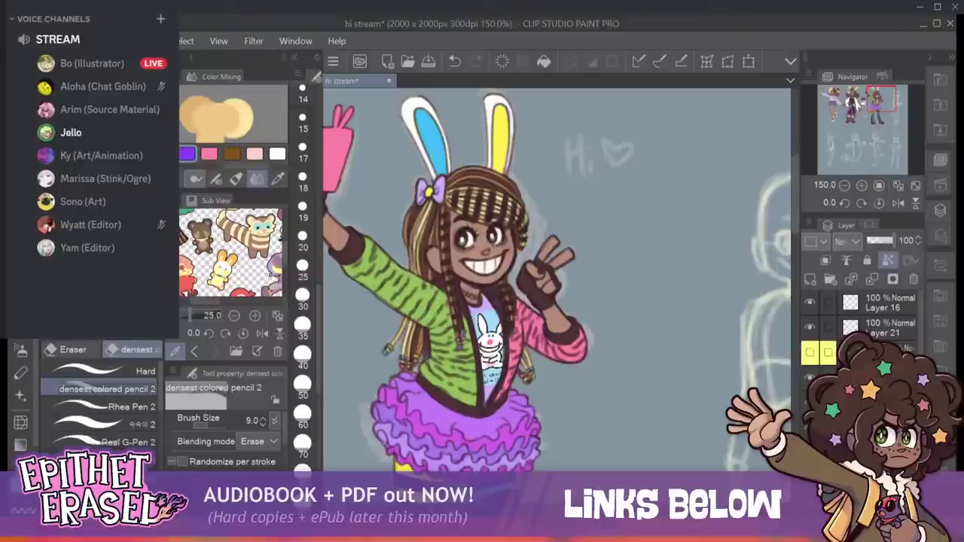
key("p")
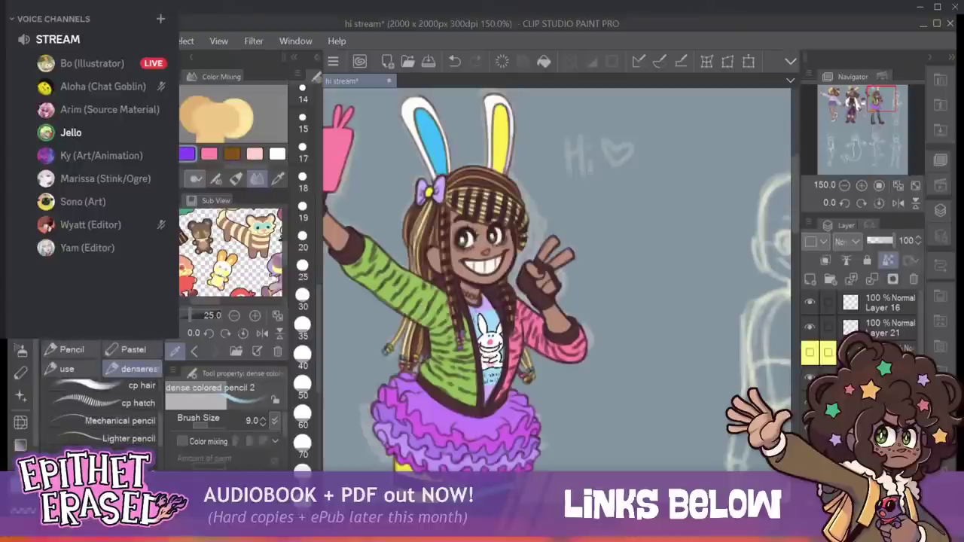
key("bracketleft")
key("bracketleft")
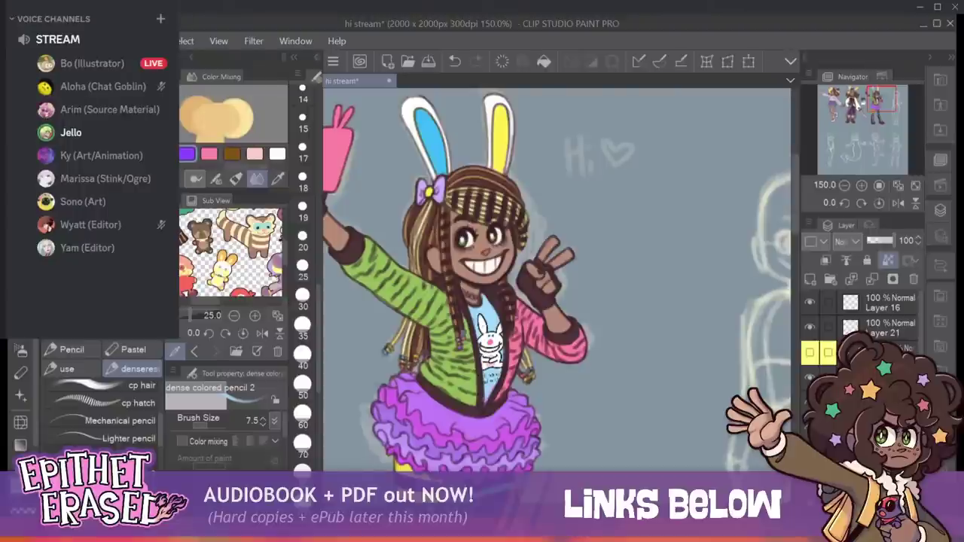
left_click_drag(481, 400, 487, 406)
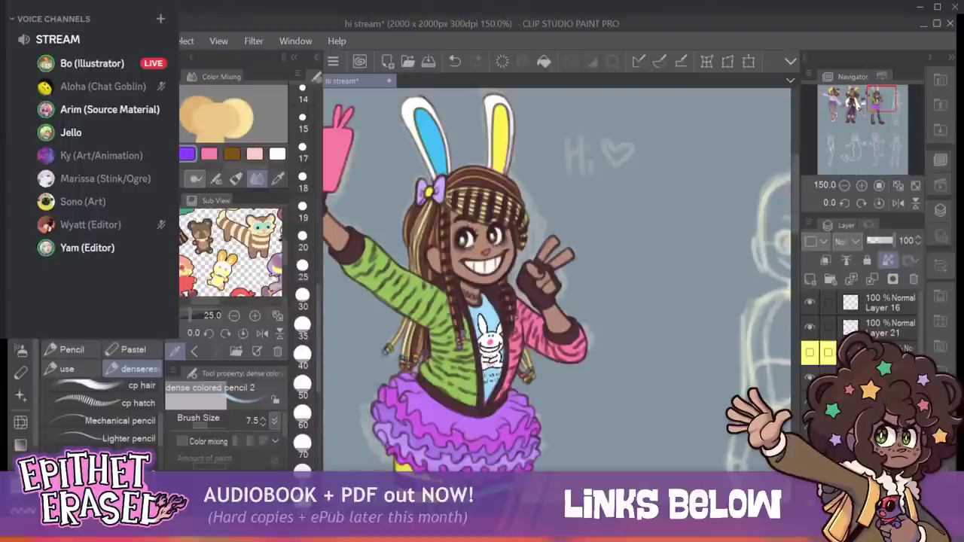
left_click(844, 185)
left_click(845, 185)
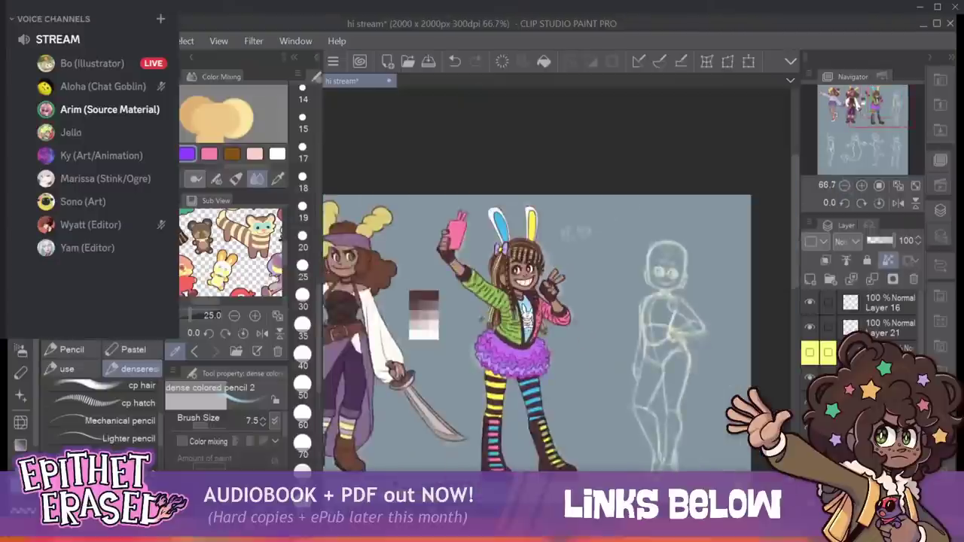
left_click(872, 131)
left_click_drag(871, 131, 882, 105)
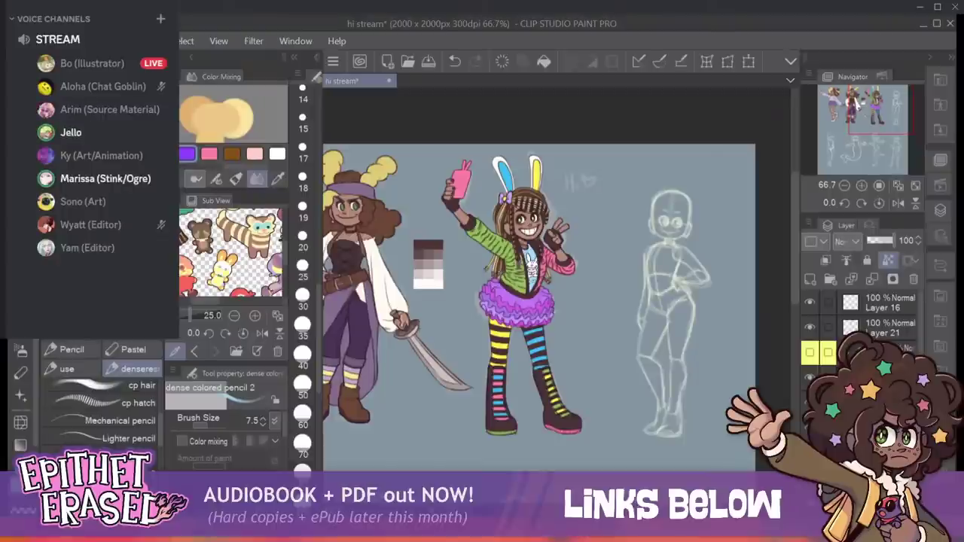
Compare the shirt with and without the bunny picture by hiding and restoring it.
key("Delete")
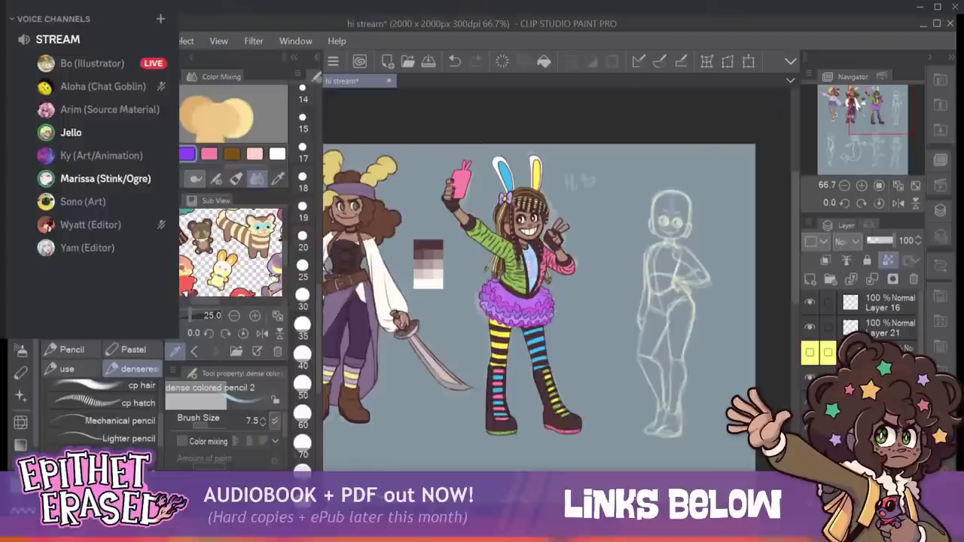
left_click(809, 403)
left_click(874, 402)
left_click(872, 279)
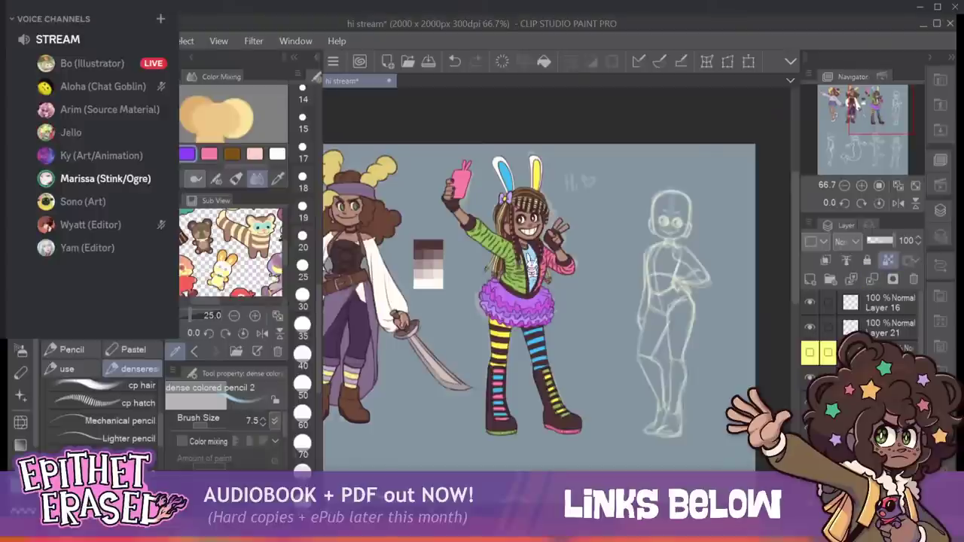
left_click(874, 402)
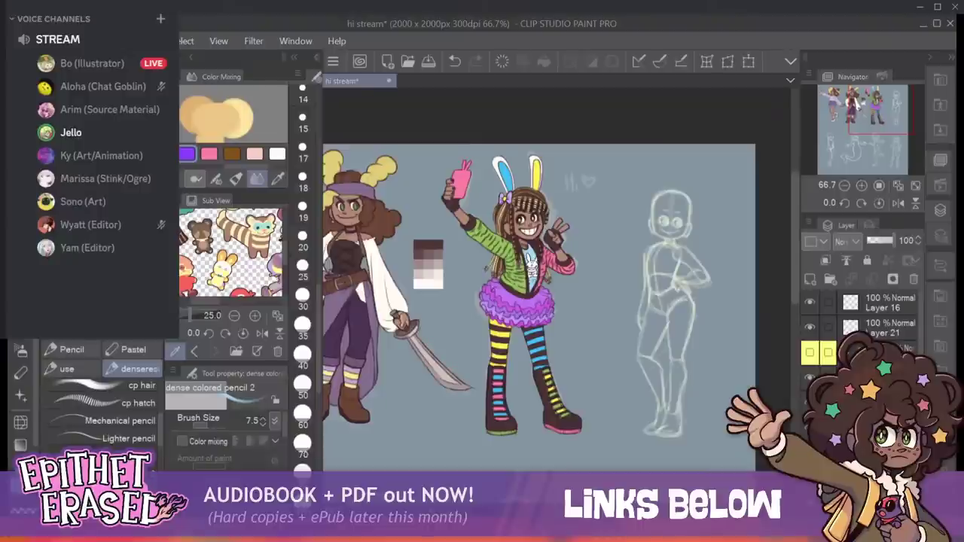
Check the bunny-eared character's colored outfit up close at 100% and save the drawing.
left_click(879, 185)
left_click_drag(871, 97, 877, 106)
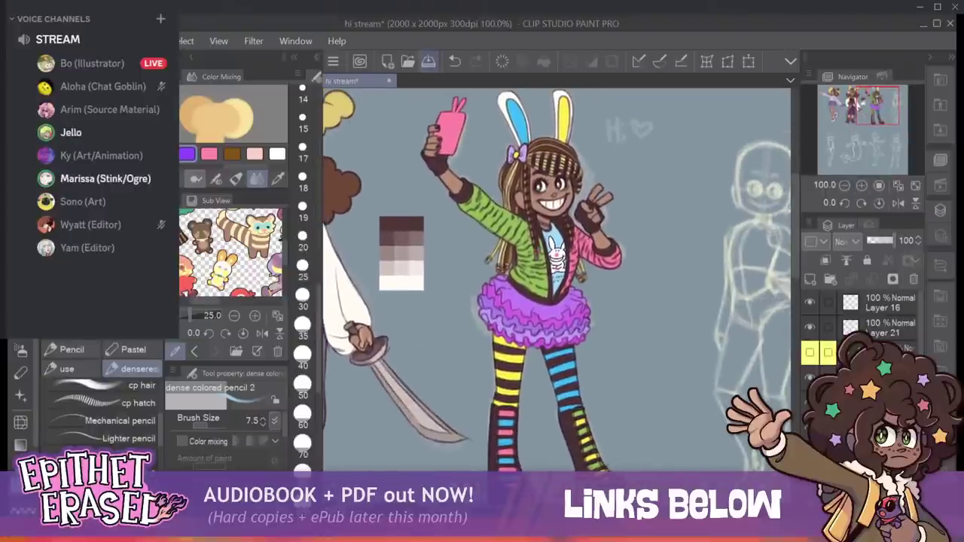
left_click(428, 61)
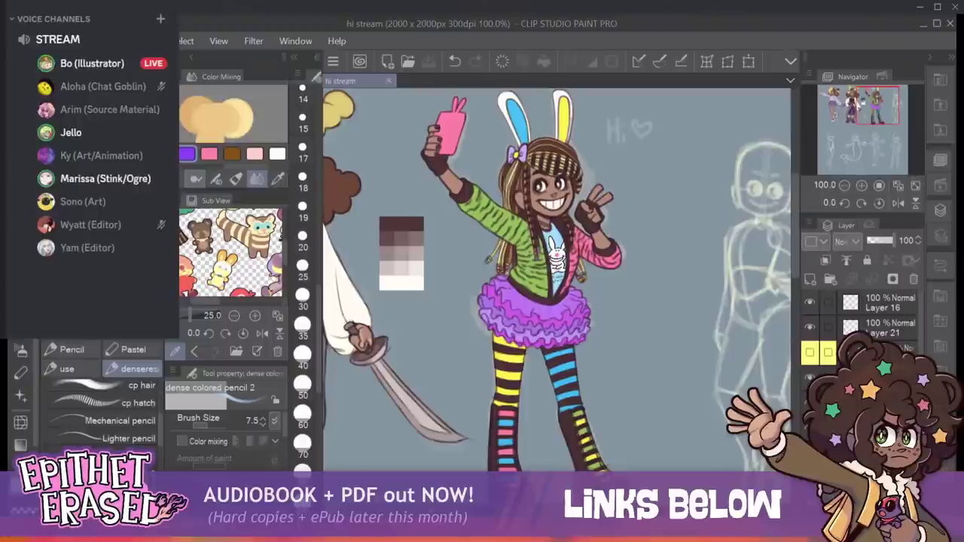
mouse_move(557, 278)
left_mouse_down()
mouse_move(558, 324)
mouse_move(530, 262)
mouse_move(525, 300)
mouse_move(557, 299)
mouse_move(558, 290)
left_mouse_up()
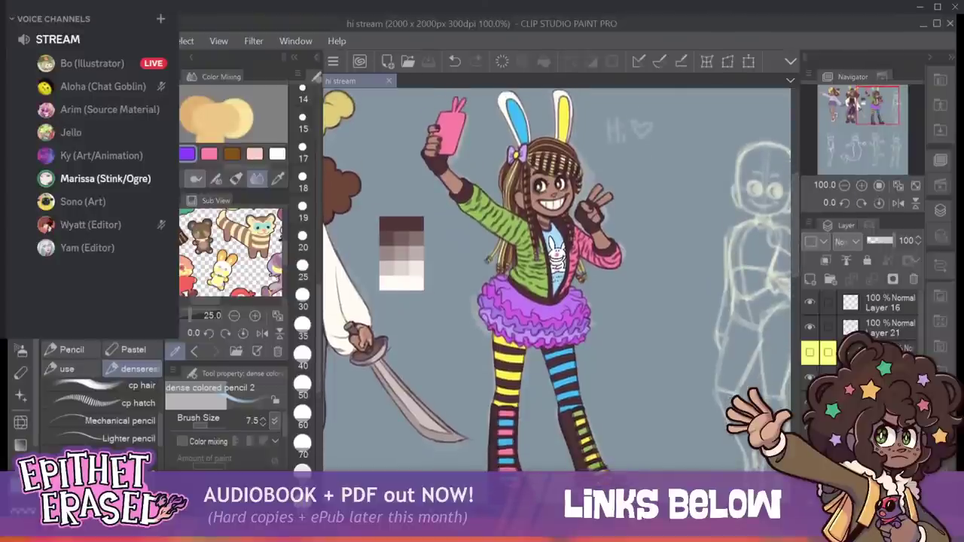
left_click(845, 185)
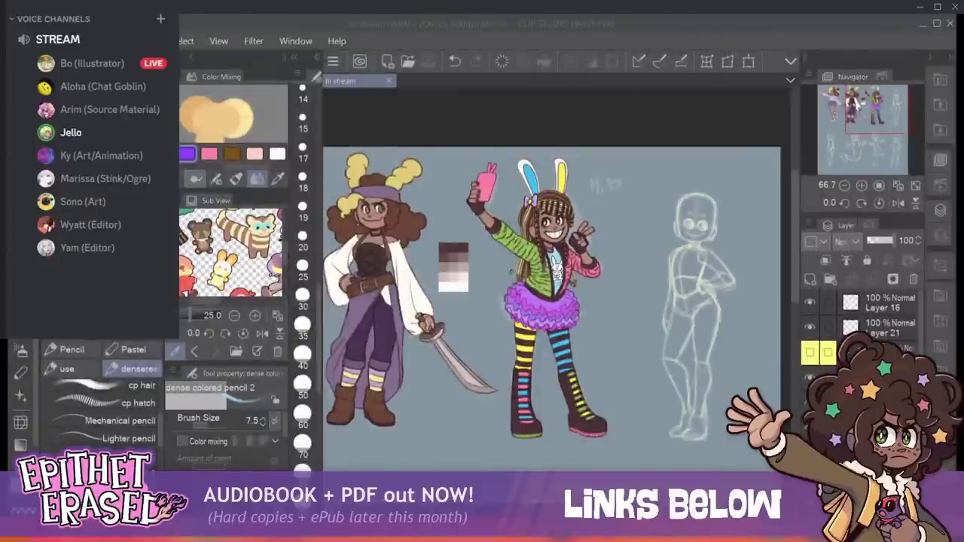
left_click(862, 186)
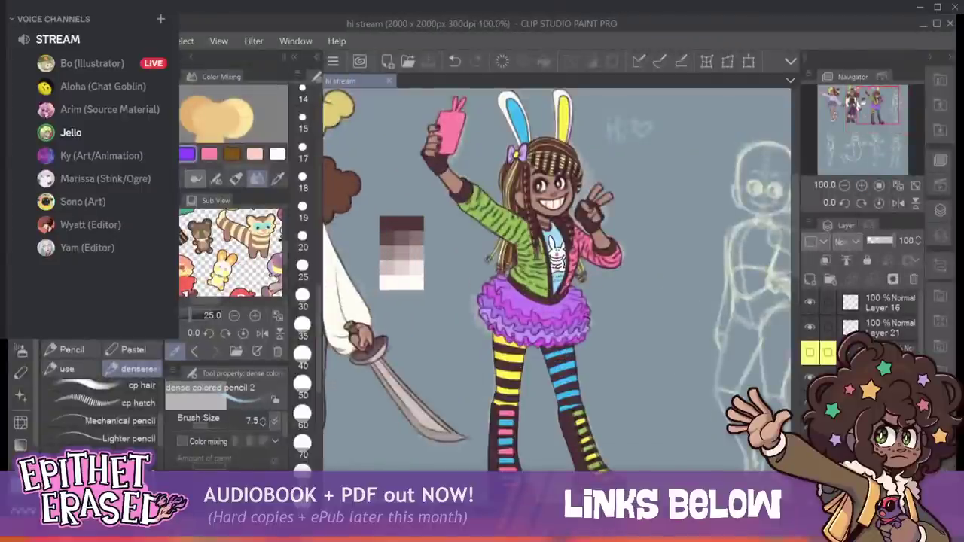
left_click_drag(878, 105, 883, 105)
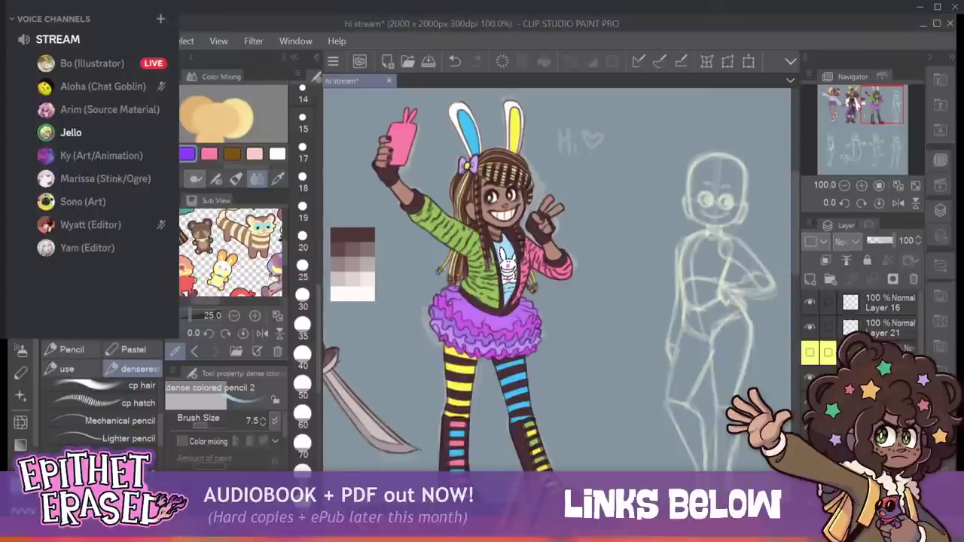
left_click(428, 61)
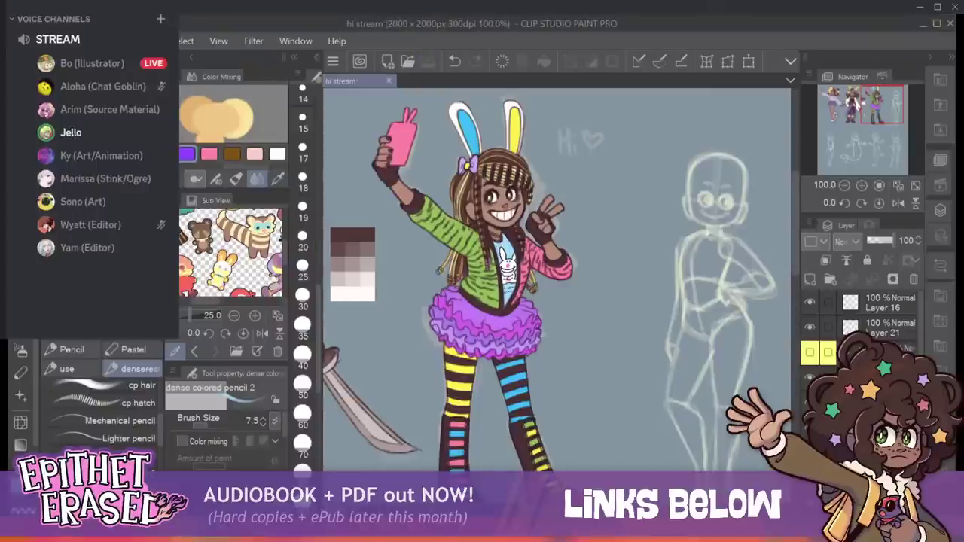
Toggle the visibility of the folder holding the body sketch beside the bunny-eared character to identify its contents.
mouse_move(641, 302)
left_mouse_down()
mouse_move(487, 196)
mouse_move(499, 256)
mouse_move(493, 242)
left_mouse_up()
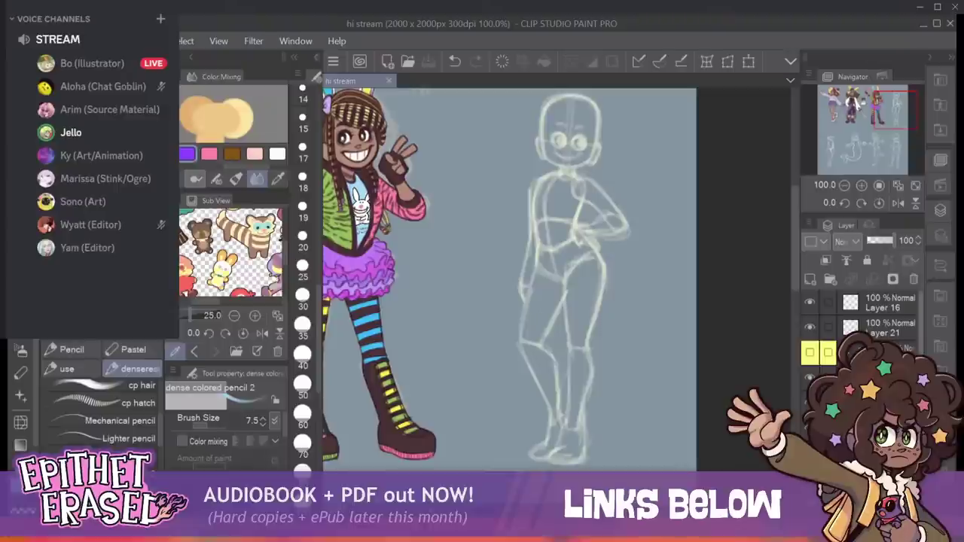
scroll(862, 315, "up", 5)
left_click(889, 303)
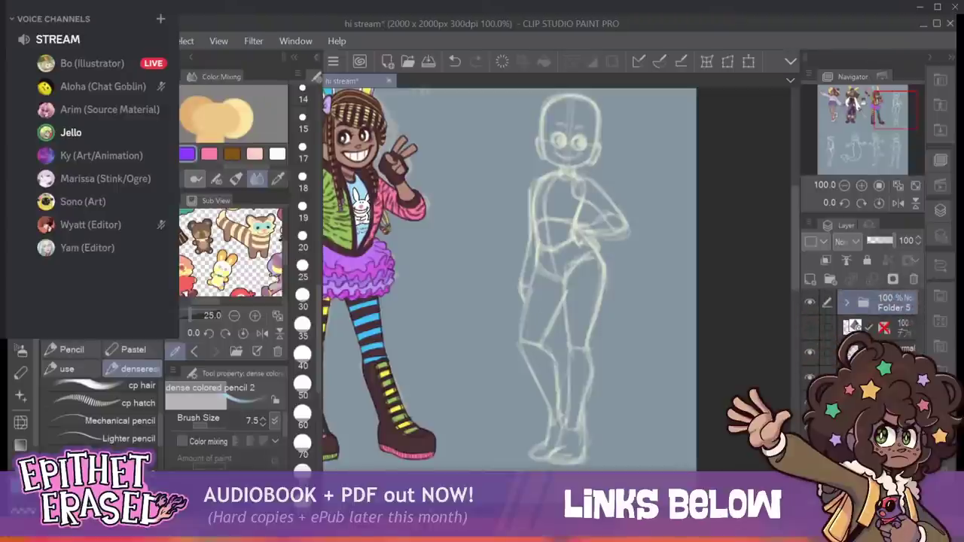
left_click(810, 302)
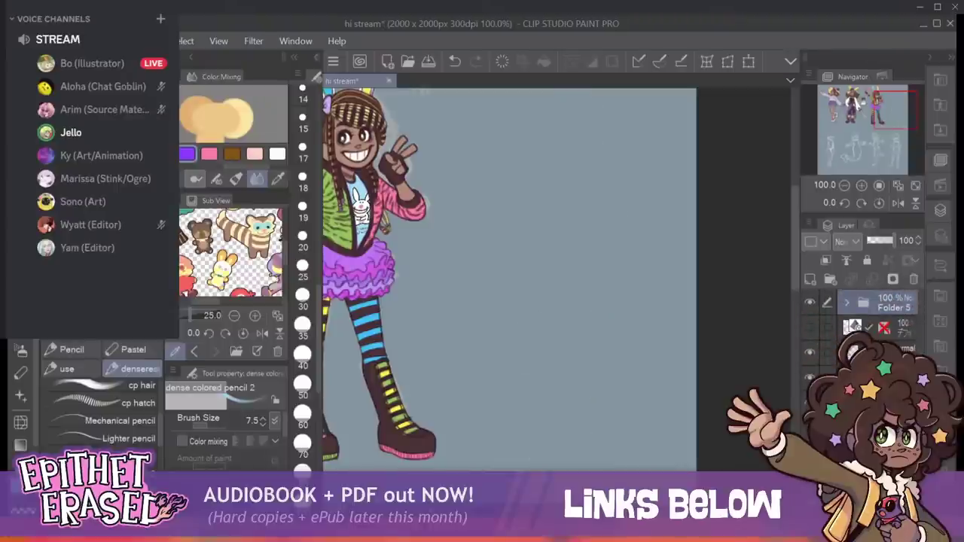
left_click(810, 303)
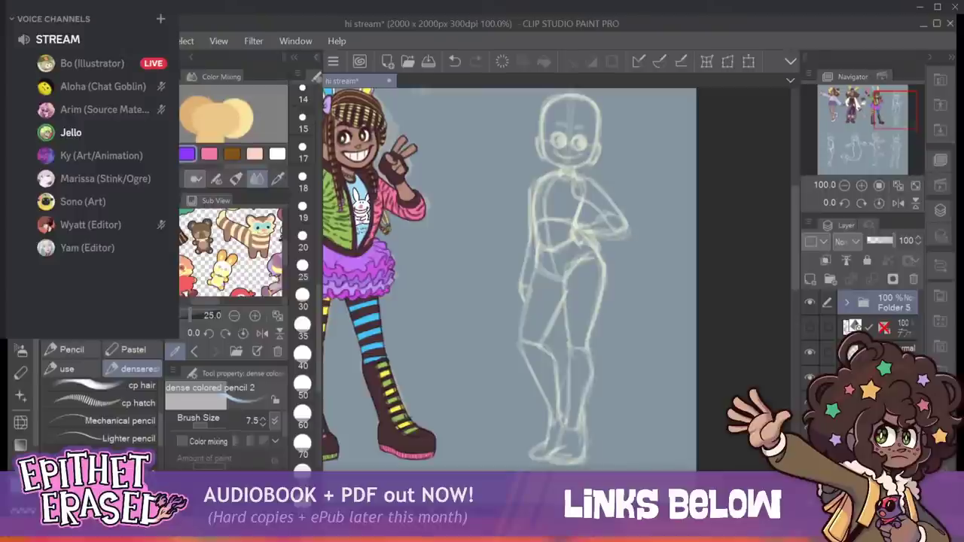
left_click(878, 402)
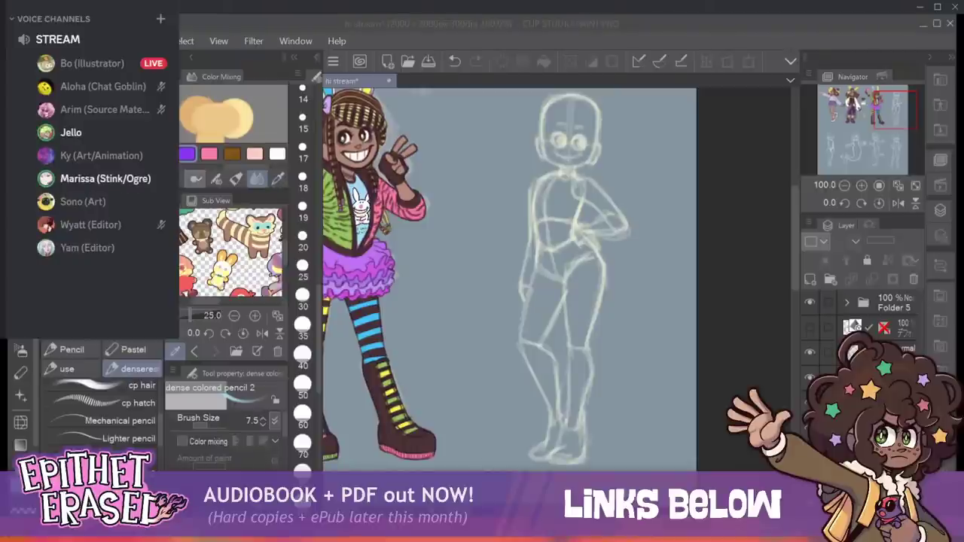
Handwrite "PICK PROMPT CHAT" in white between the two rows of figures and save the drawing.
left_click(844, 187)
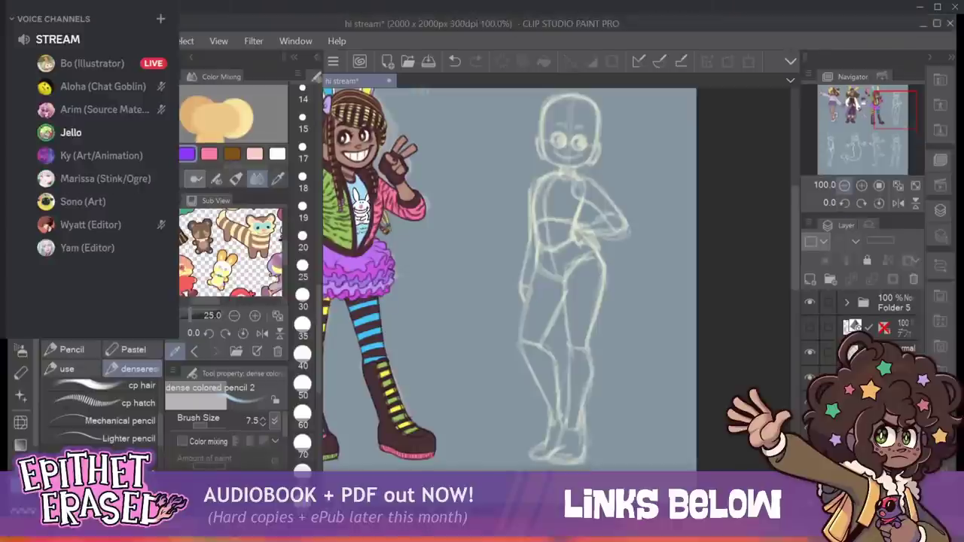
left_click_drag(440, 228, 616, 110)
key("ctrl+minus")
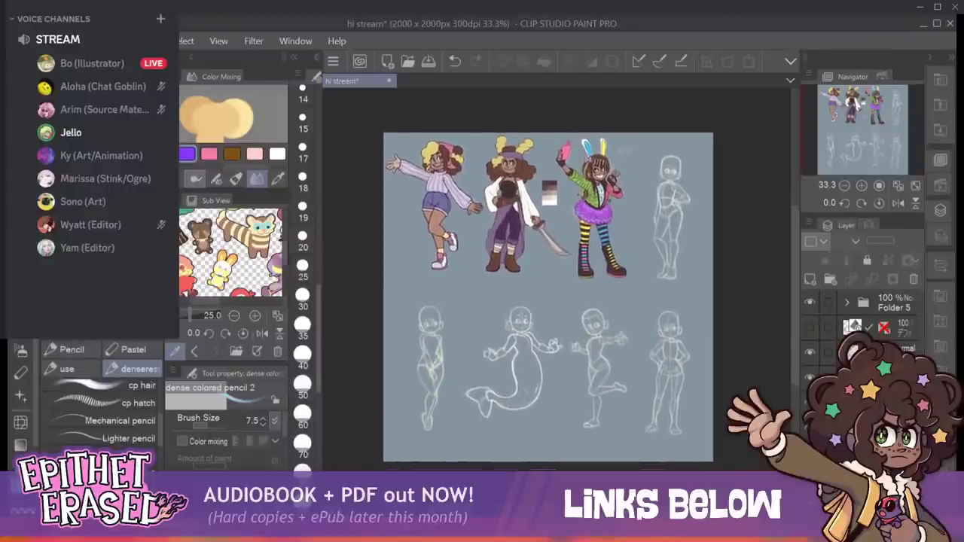
left_click(902, 349)
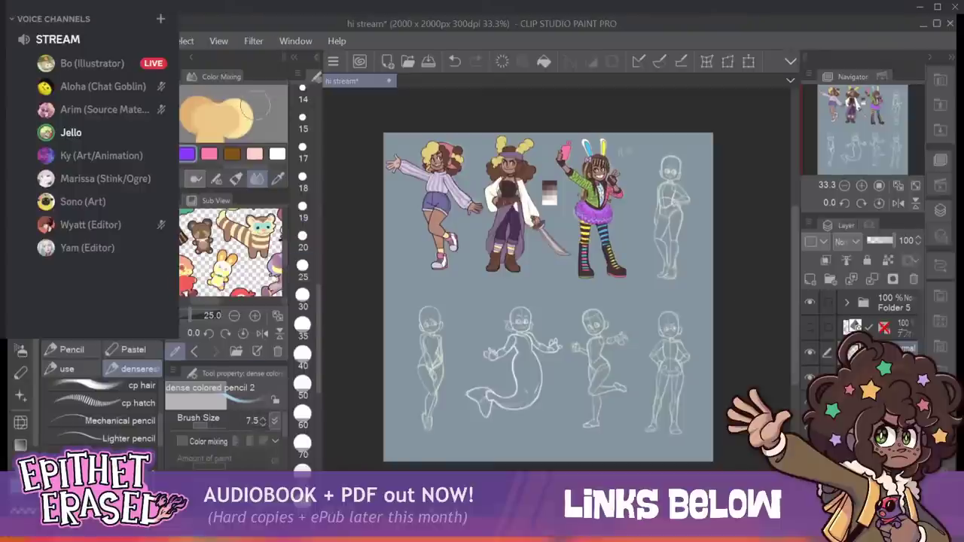
left_click(277, 153)
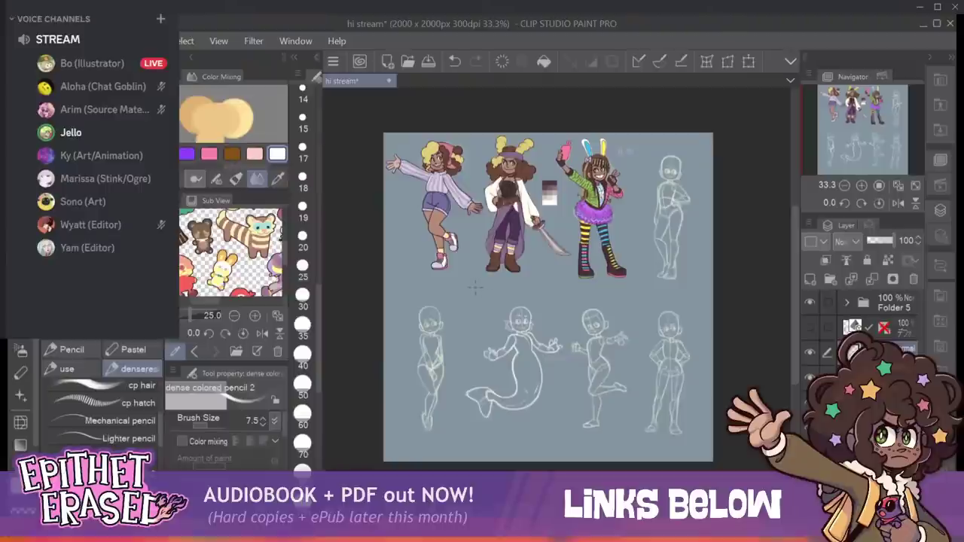
mouse_move(472, 285)
left_mouse_down()
mouse_move(475, 303)
mouse_move(502, 299)
left_mouse_up()
mouse_move(512, 285)
left_mouse_down()
mouse_move(504, 293)
mouse_move(528, 298)
left_mouse_up()
left_click_drag(529, 279, 541, 290)
mouse_move(542, 288)
left_mouse_down()
mouse_move(550, 294)
mouse_move(566, 279)
mouse_move(578, 295)
mouse_move(597, 284)
left_mouse_up()
mouse_move(592, 285)
left_mouse_down()
mouse_move(592, 299)
mouse_move(618, 299)
left_mouse_up()
mouse_move(626, 284)
left_mouse_down()
mouse_move(626, 300)
mouse_move(635, 299)
left_mouse_up()
mouse_move(627, 292)
left_mouse_down()
mouse_move(652, 298)
mouse_move(668, 284)
left_mouse_up()
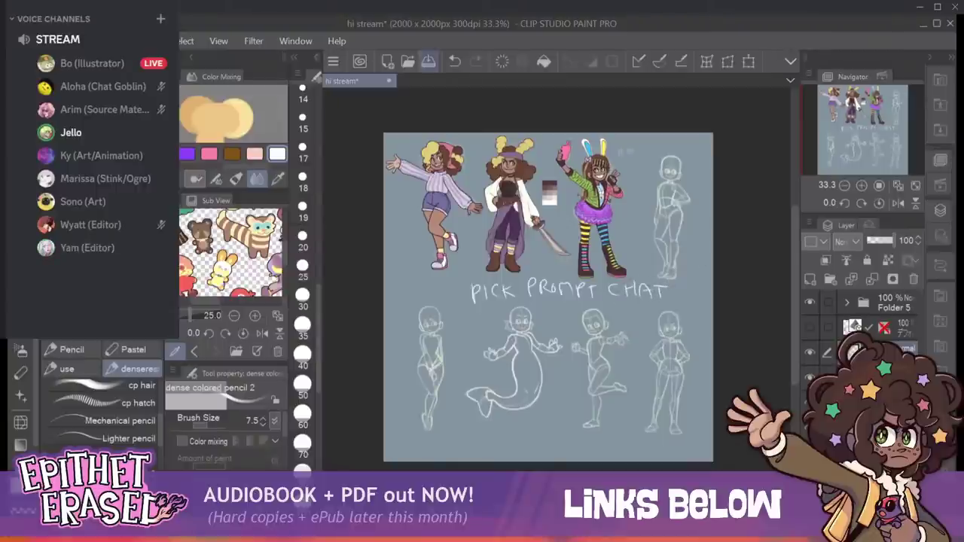
left_click(428, 60)
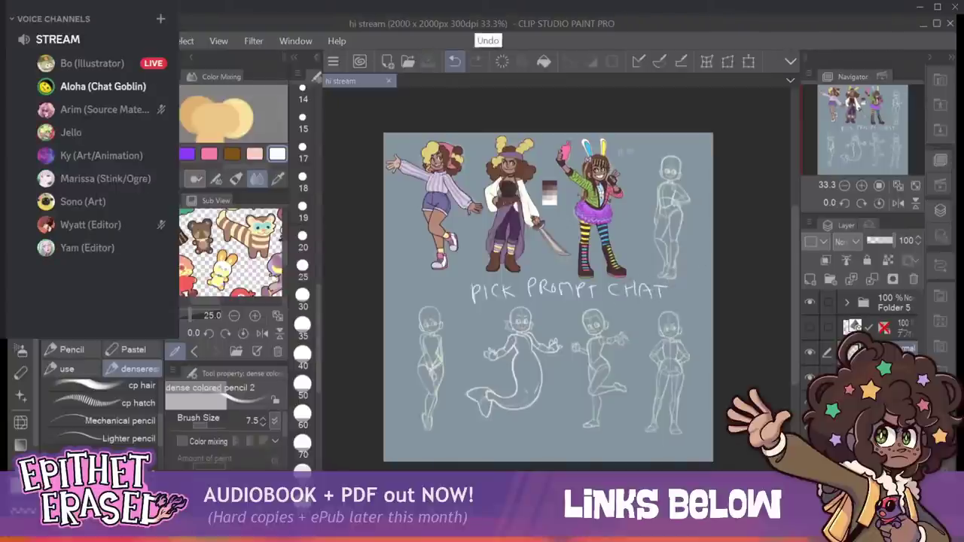
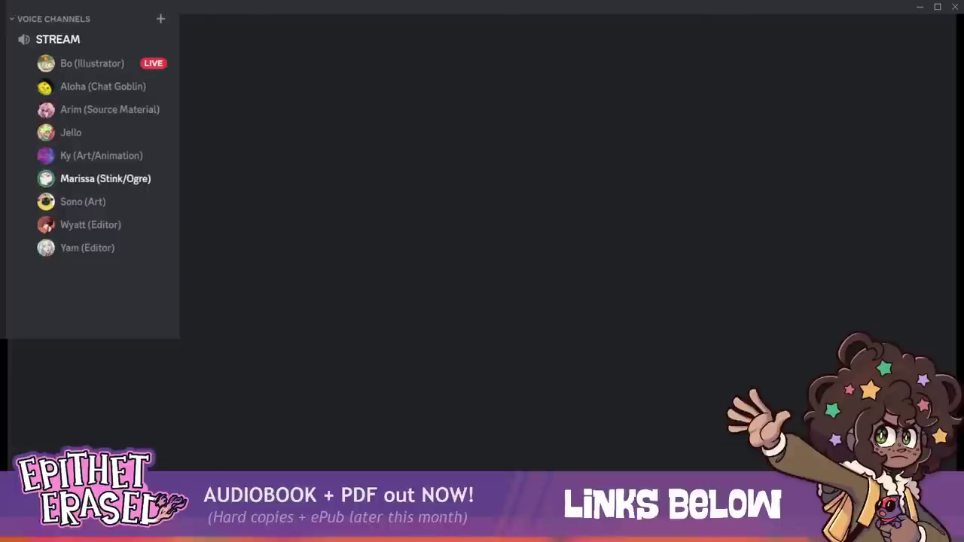
Sketch a flared skirt with a pointed waistline in white on the raised-leg figure, using Colored pencil 2 at size 7.
key("alt+Tab")
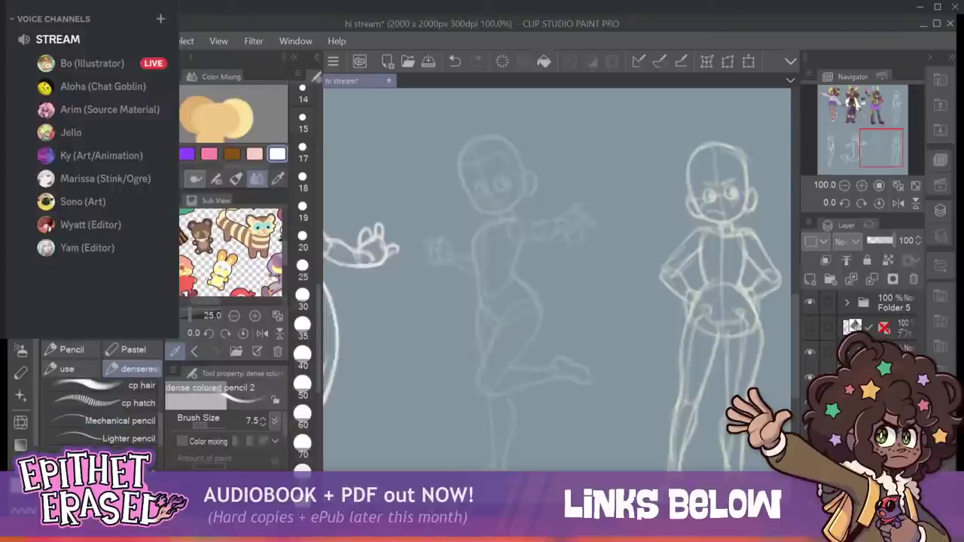
mouse_move(558, 279)
left_mouse_down()
mouse_move(535, 219)
mouse_move(535, 253)
left_mouse_up()
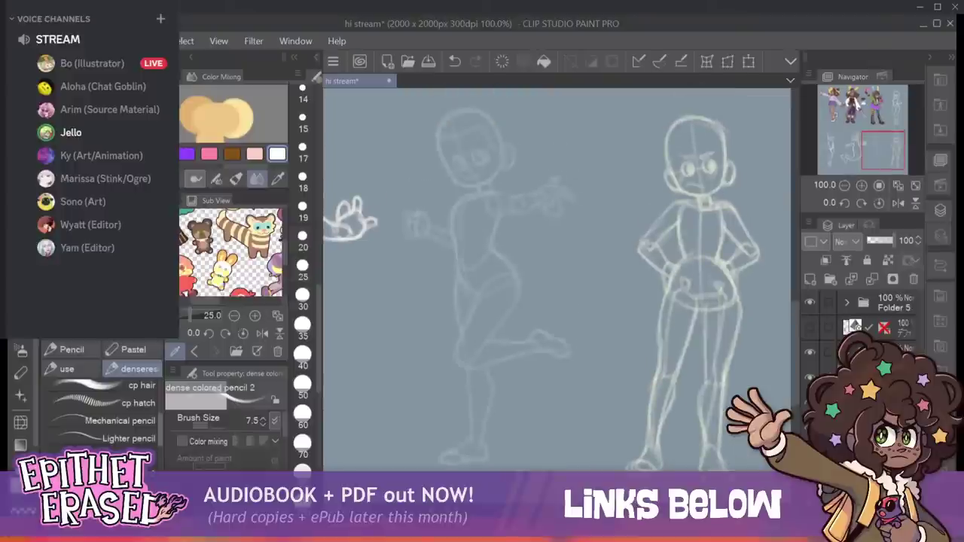
scroll(98, 414, "down", 4)
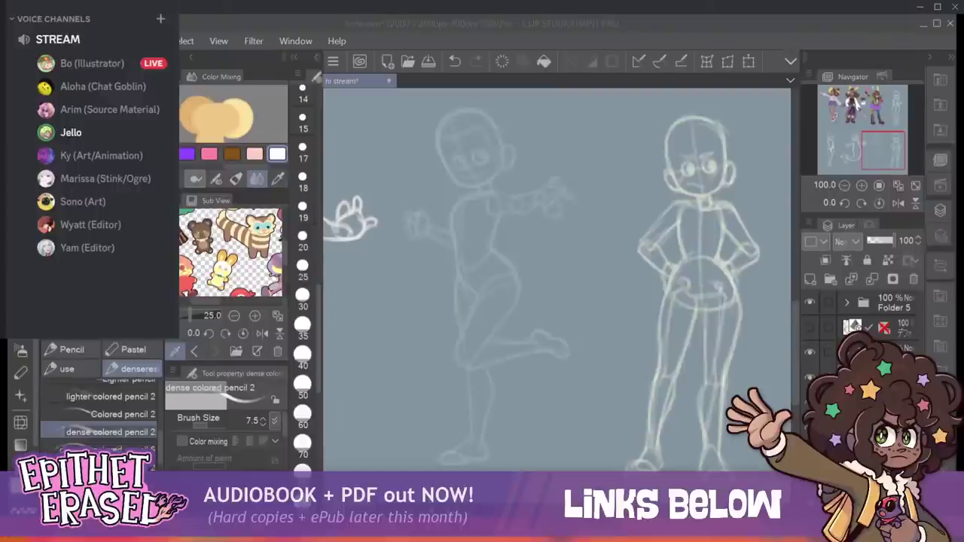
key("ctrl+z")
key("ctrl+z")
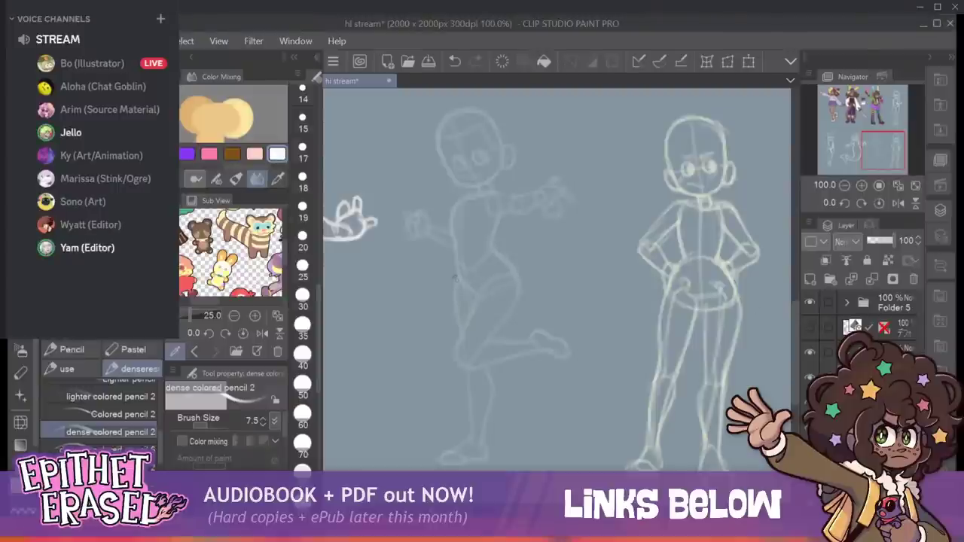
left_click_drag(459, 269, 455, 313)
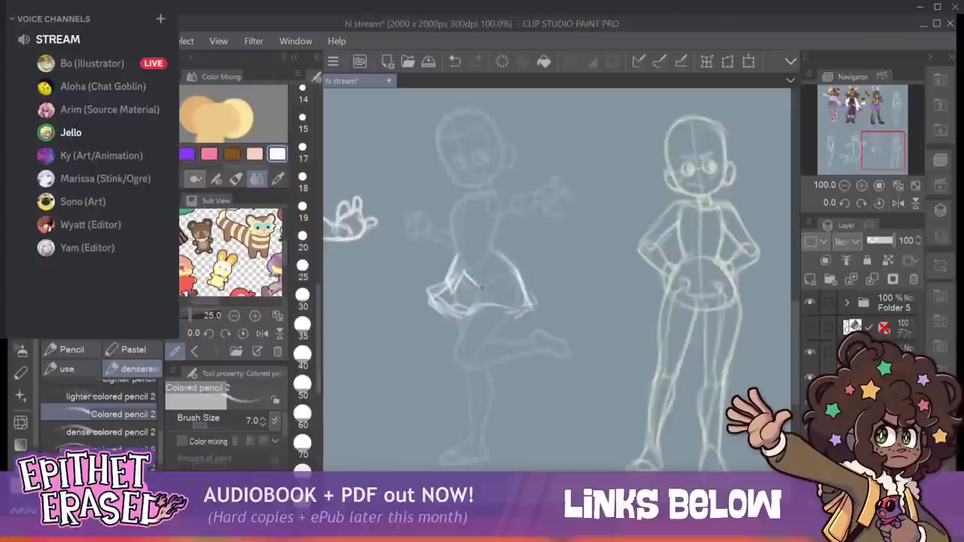
left_click_drag(482, 290, 496, 269)
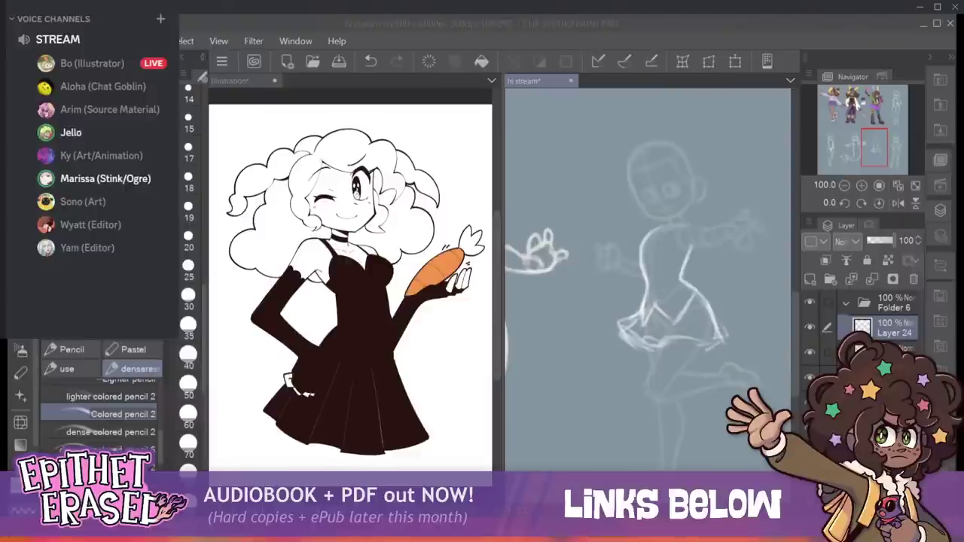
Undo the stray stroke and rework the dress's side line at the waist, following the black dress in the reference illustration.
left_click(771, 283)
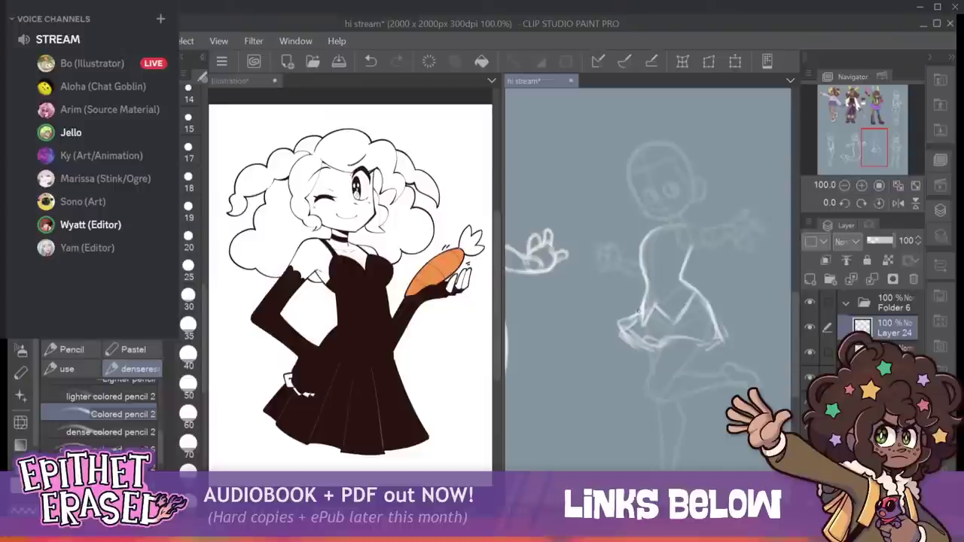
left_click_drag(635, 248, 642, 284)
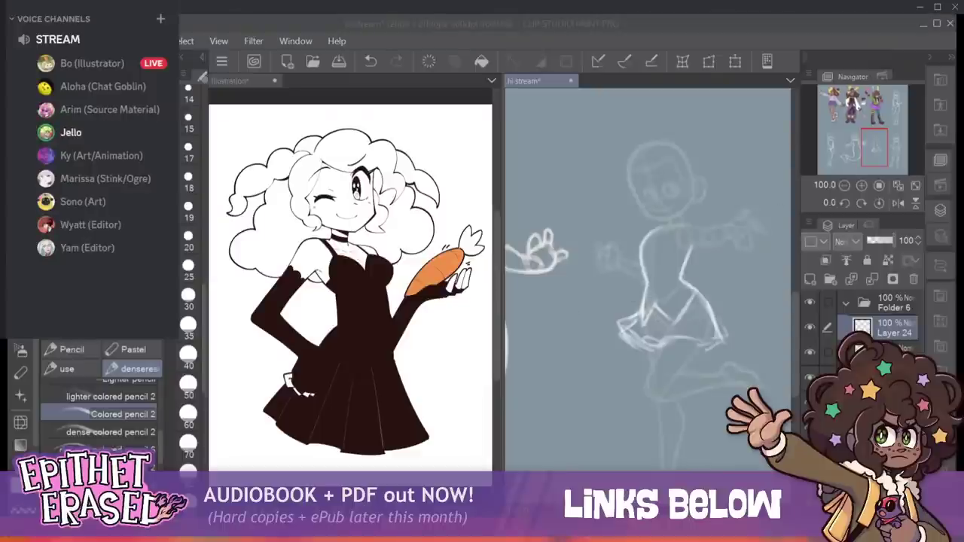
left_click(650, 282)
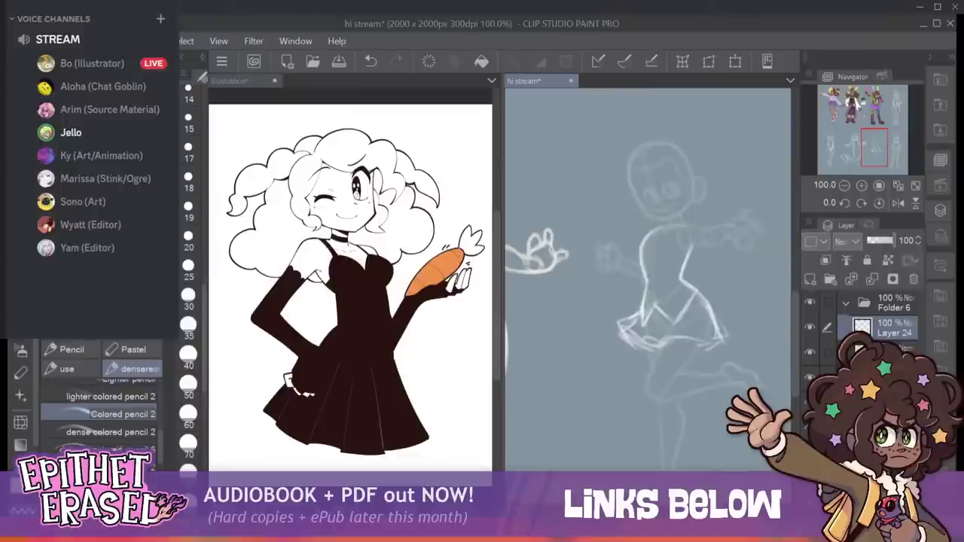
key("ctrl+z")
left_click_drag(646, 281, 641, 309)
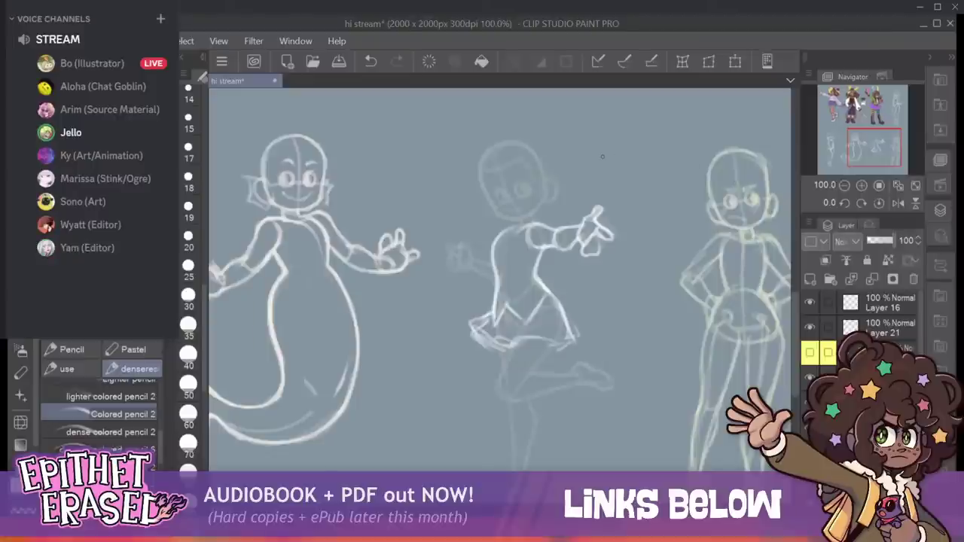
Sketch the blocky fist and forearm on the raised-leg figure's mermaid-facing side with Colored pencil 2.
mouse_move(454, 245)
left_mouse_down()
mouse_move(455, 268)
mouse_move(468, 271)
mouse_move(472, 257)
left_mouse_up()
left_click_drag(451, 247, 468, 249)
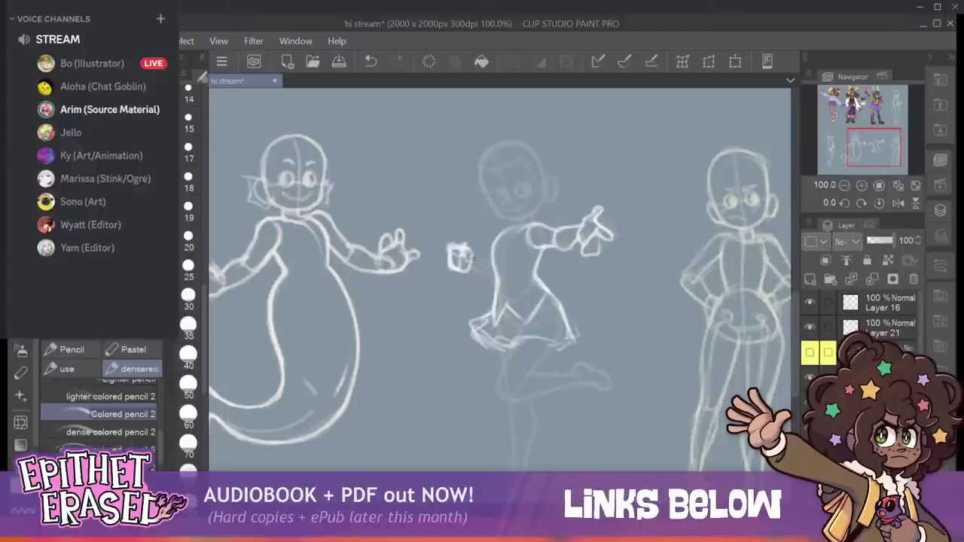
left_click_drag(471, 261, 494, 274)
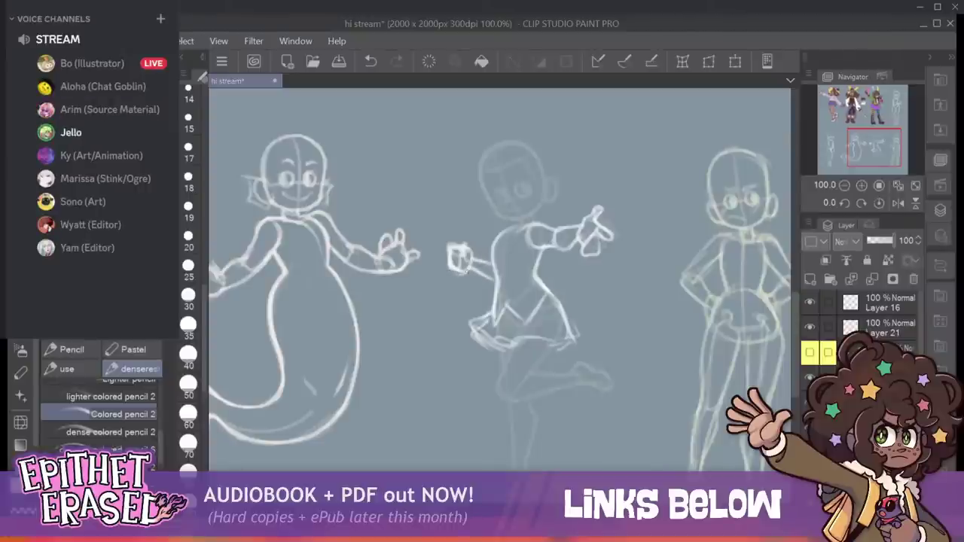
left_click_drag(456, 272, 449, 251)
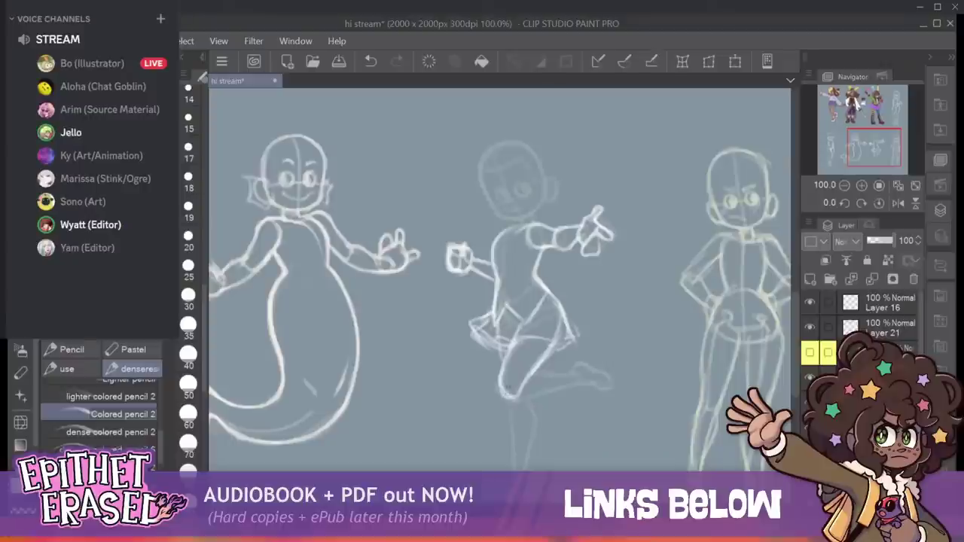
Outline the front of the standing leg and the strip running from the shoulder to the hip on the raised-leg figure.
left_click_drag(497, 331, 513, 432)
left_click_drag(507, 387, 515, 471)
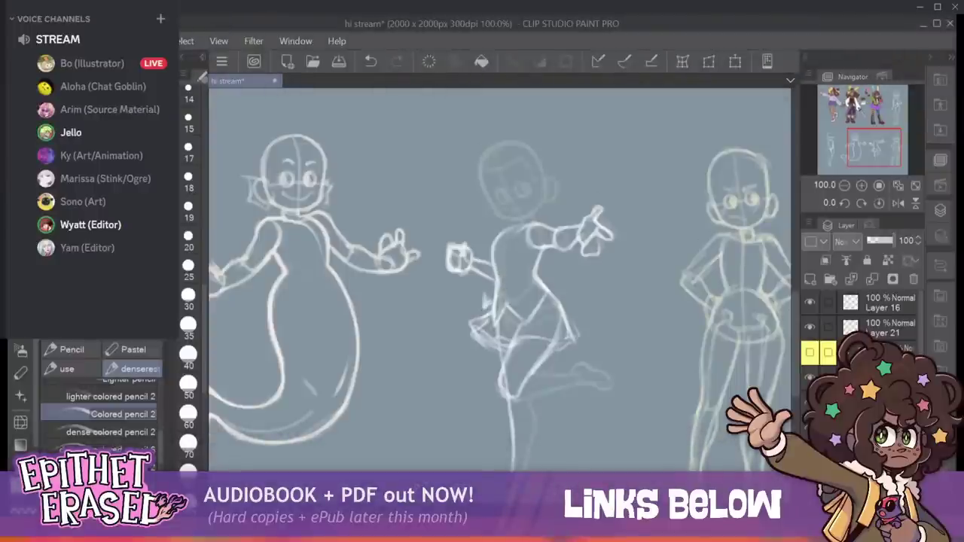
left_click_drag(508, 254, 501, 292)
left_click_drag(522, 225, 484, 298)
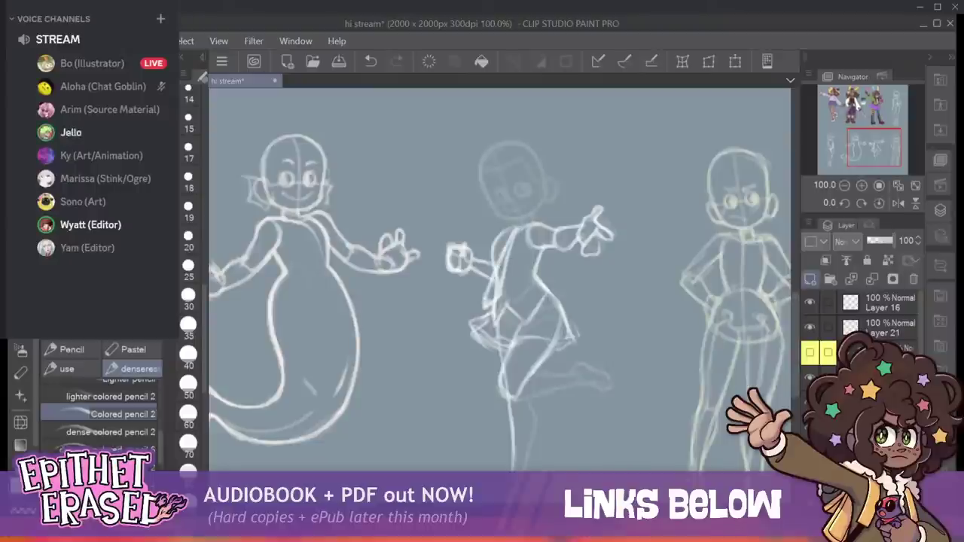
Sketch a clenched-hand doodle in the empty space above the raised-leg figure's outstretched hand, undoing the stray stroke.
mouse_move(641, 119)
left_mouse_down()
mouse_move(623, 120)
mouse_move(620, 159)
mouse_move(654, 167)
mouse_move(626, 178)
mouse_move(647, 170)
left_mouse_up()
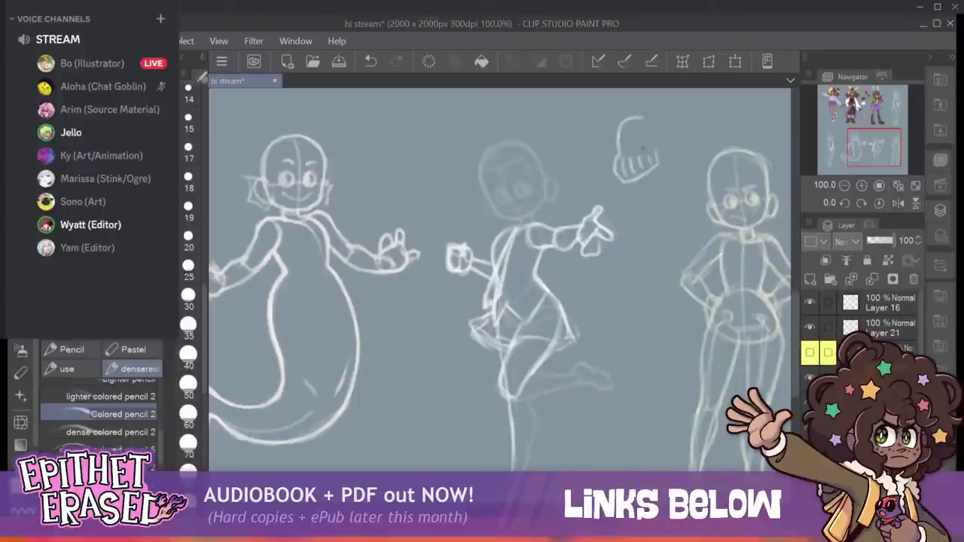
left_click_drag(617, 134, 617, 157)
key("ctrl+z")
mouse_move(629, 106)
left_mouse_down()
mouse_move(632, 117)
mouse_move(692, 100)
left_mouse_up()
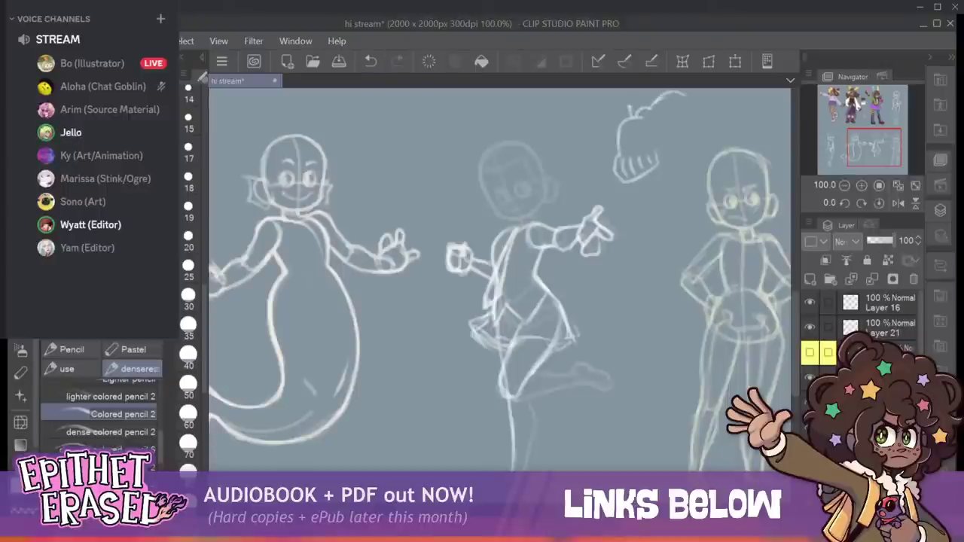
Add a side line to the doodle and handwrite a note beneath it ending in "joke cancelled I cant draw AI".
mouse_move(588, 130)
left_mouse_down()
mouse_move(622, 212)
mouse_move(638, 198)
left_mouse_up()
mouse_move(623, 203)
left_mouse_down()
mouse_move(653, 183)
mouse_move(659, 203)
mouse_move(628, 240)
mouse_move(647, 220)
mouse_move(655, 257)
left_mouse_up()
mouse_move(662, 247)
left_mouse_down()
mouse_move(664, 254)
mouse_move(672, 239)
mouse_move(675, 249)
left_mouse_up()
mouse_move(676, 232)
left_mouse_down()
mouse_move(680, 246)
mouse_move(693, 240)
left_mouse_up()
left_click_drag(700, 218, 698, 239)
left_click_drag(624, 277, 636, 287)
left_click_drag(638, 280, 653, 286)
mouse_move(646, 280)
left_mouse_down()
mouse_move(657, 277)
mouse_move(616, 318)
left_mouse_up()
left_click_drag(624, 310, 666, 303)
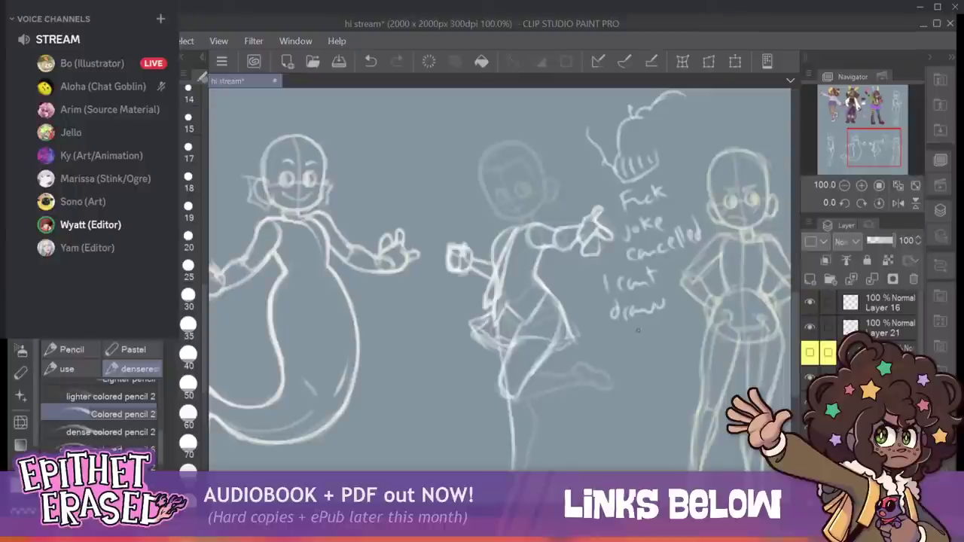
left_click_drag(631, 344, 647, 337)
Outline the underside of the raised calf and delete the doodle and handwritten note beside the figure.
scroll(866, 320, "down", 1)
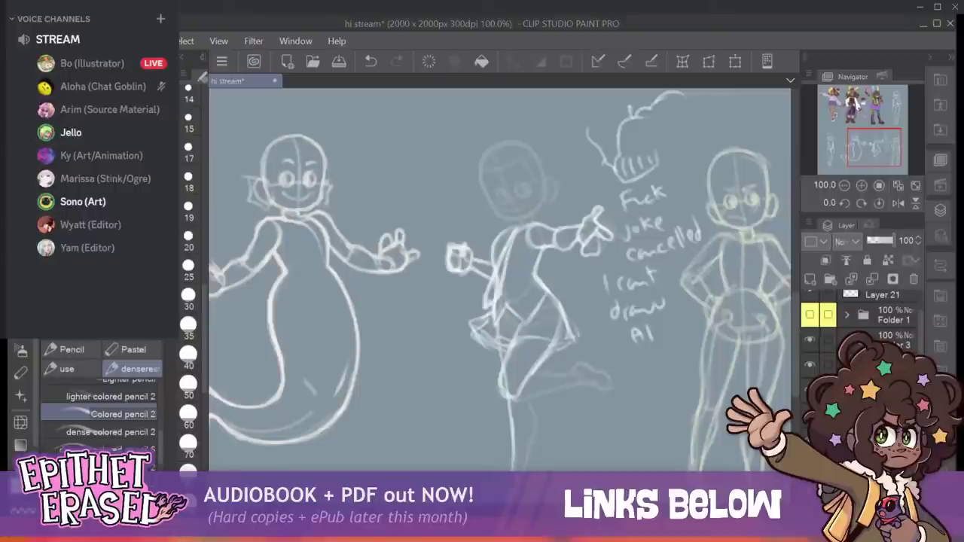
left_click(810, 291)
left_click(809, 291)
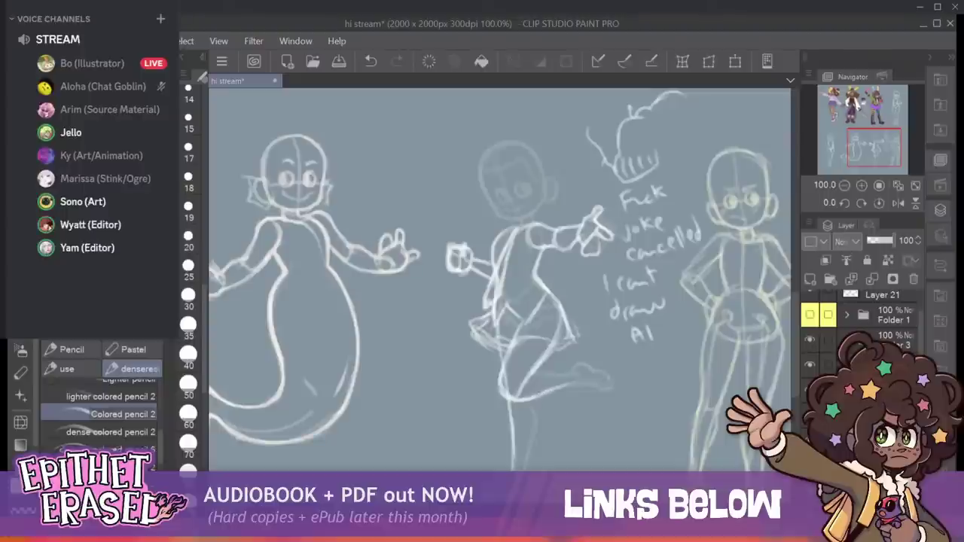
left_click_drag(559, 385, 600, 386)
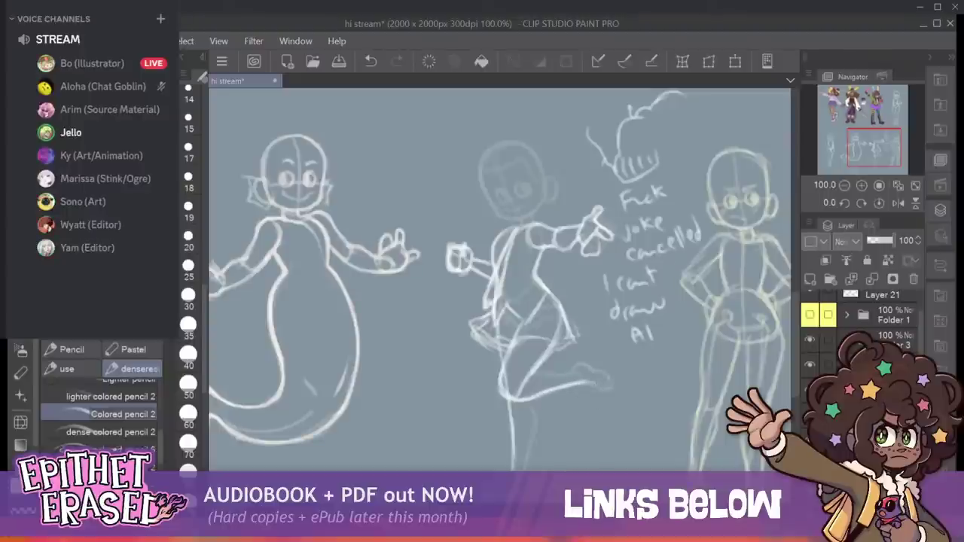
key("Delete")
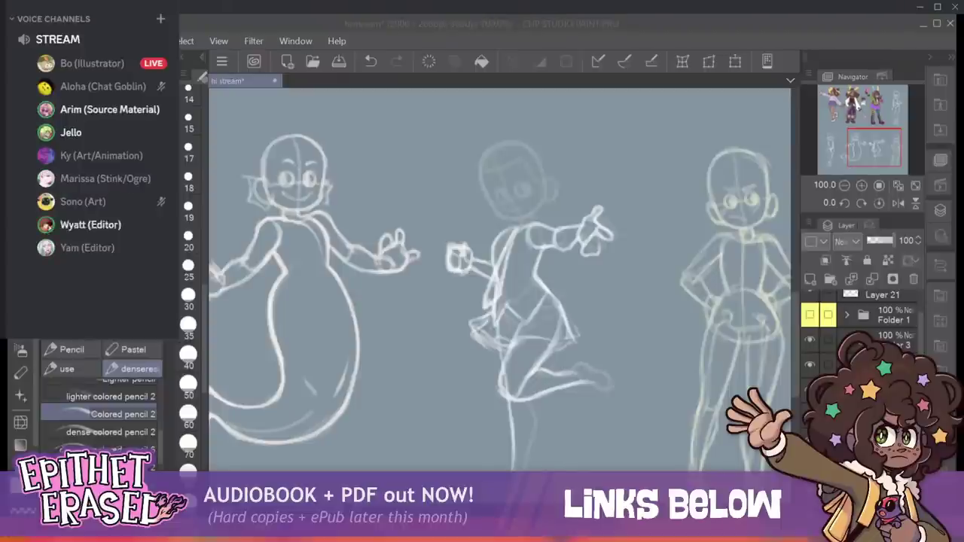
Outline the raised leg's upper calf and foot, plus the standing leg's rear line, using Colored pencil 2 at size 7.5.
left_click(554, 371)
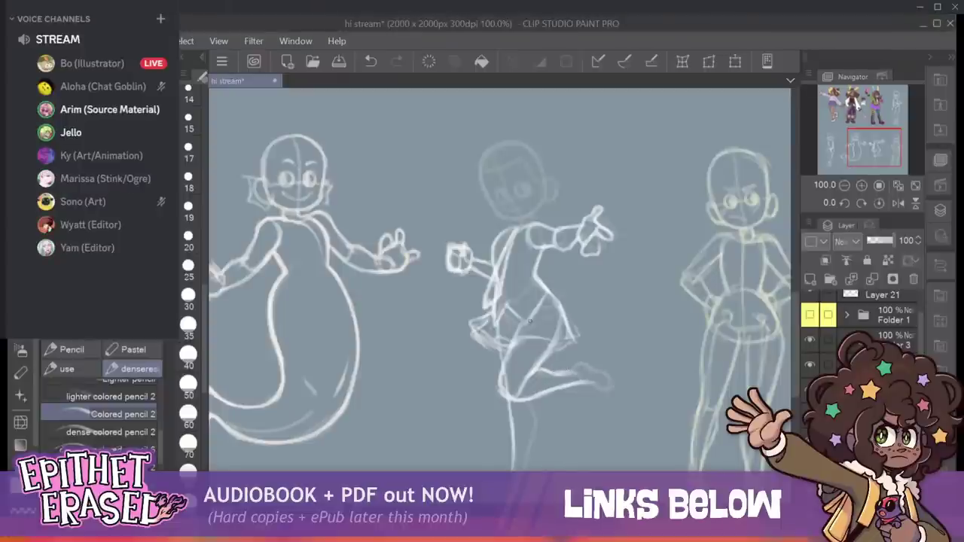
left_click(172, 57)
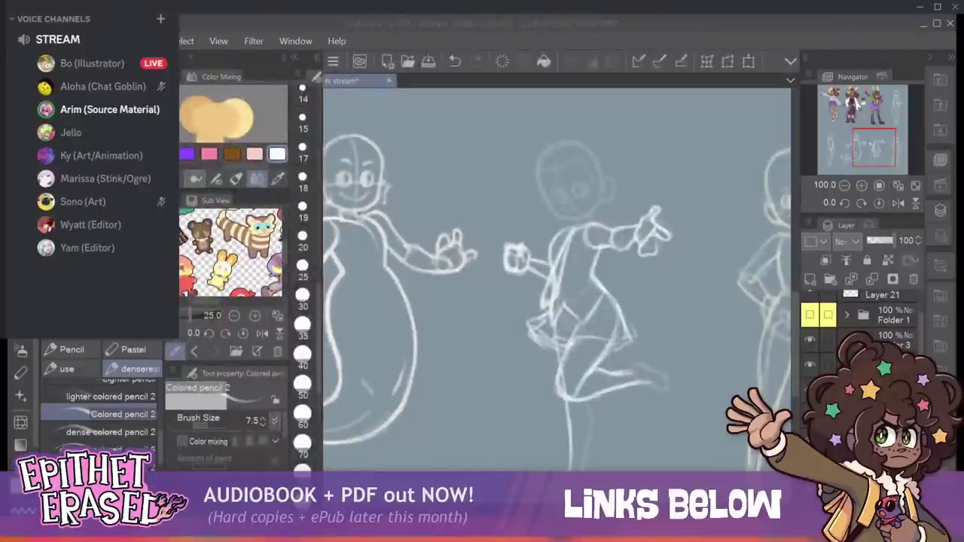
left_click(631, 376)
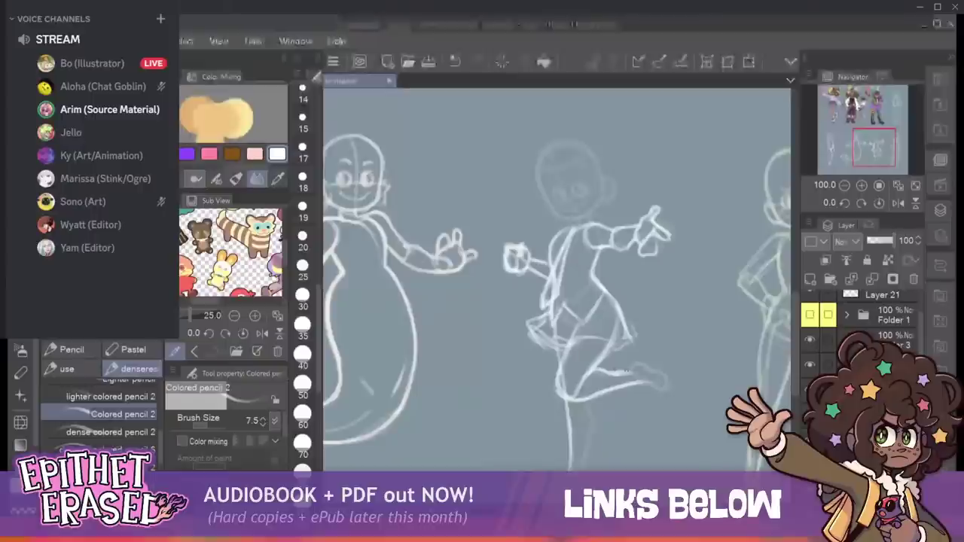
left_click_drag(629, 369, 643, 363)
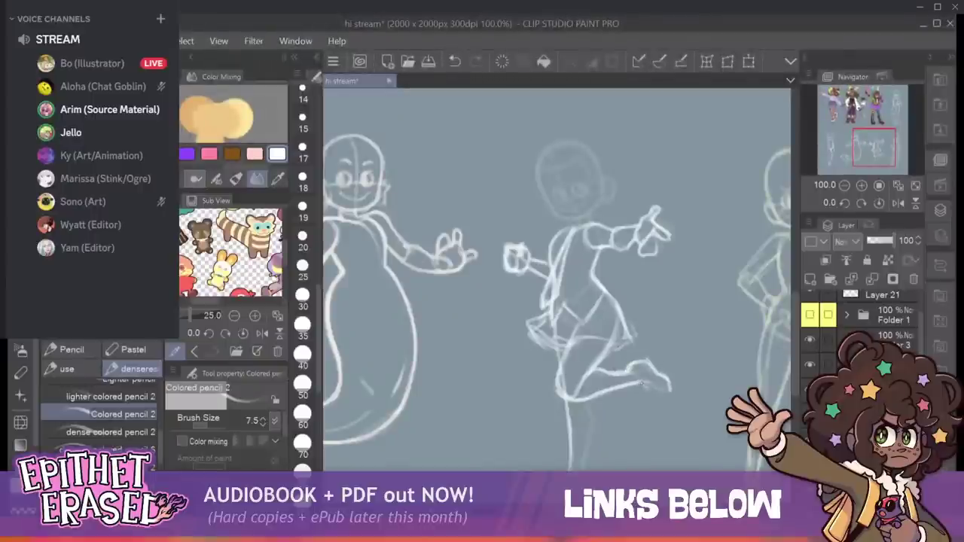
left_click_drag(643, 385, 666, 393)
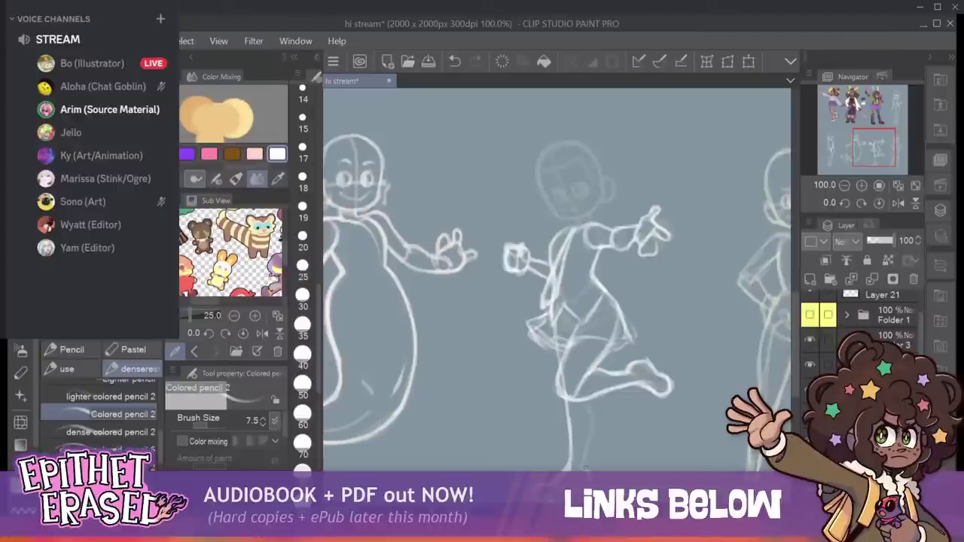
mouse_move(586, 469)
left_mouse_down()
mouse_move(592, 399)
mouse_move(587, 446)
mouse_move(596, 467)
left_mouse_up()
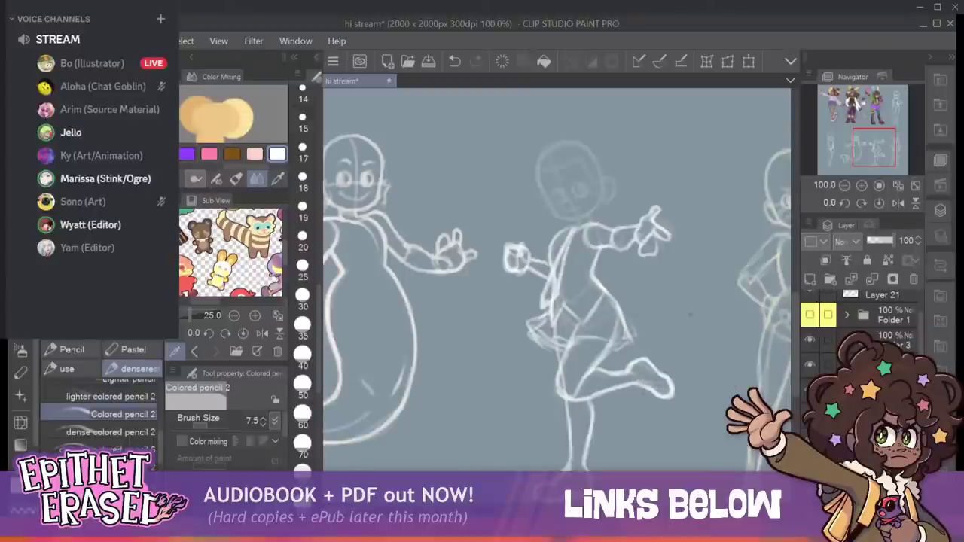
Thicken and clean up the strip of fabric running from the shoulder along the side of the torso.
left_click_drag(562, 238, 555, 280)
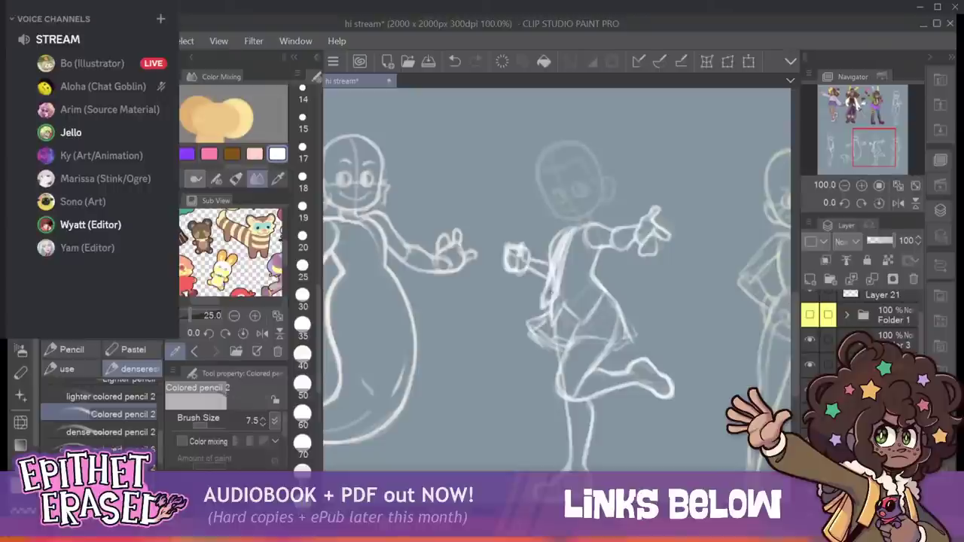
mouse_move(569, 232)
left_mouse_down()
mouse_move(552, 292)
mouse_move(556, 275)
left_mouse_up()
left_click_drag(571, 236, 561, 276)
mouse_move(577, 229)
left_mouse_down()
mouse_move(548, 266)
mouse_move(578, 230)
left_mouse_up()
key("c")
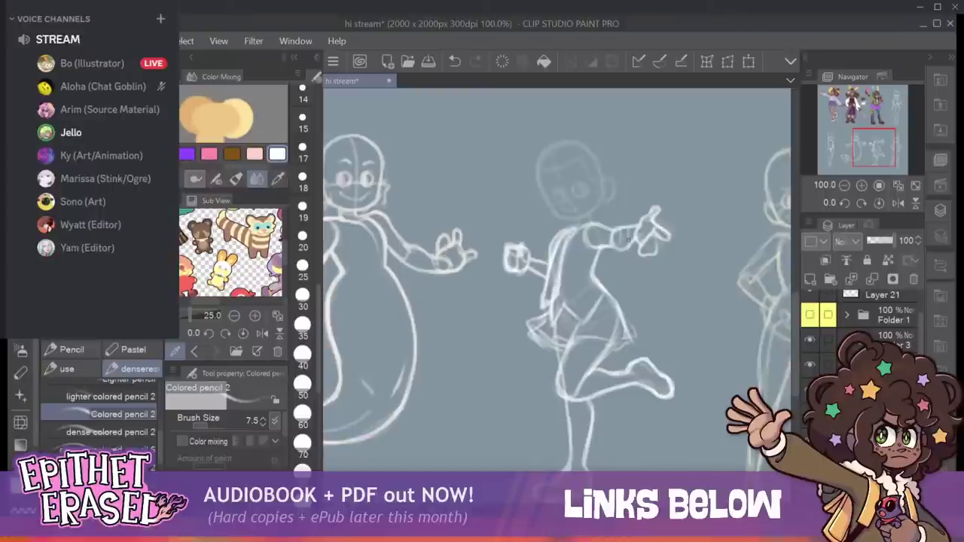
Draw a wide drooping sleeve hanging from the forearm of the raised-leg figure's outstretched arm.
left_click_drag(629, 228, 626, 248)
mouse_move(624, 244)
left_mouse_down()
mouse_move(631, 282)
mouse_move(646, 262)
mouse_move(637, 226)
left_mouse_up()
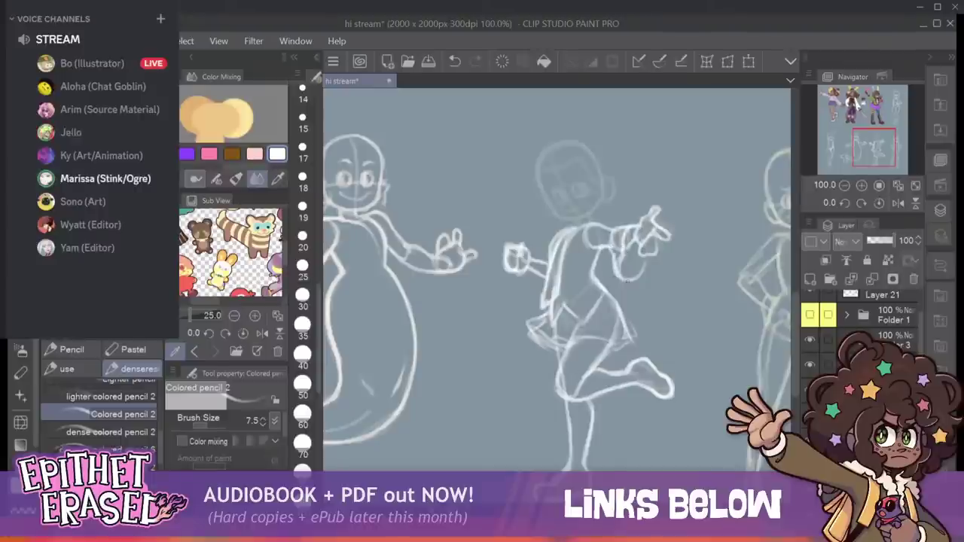
mouse_move(626, 276)
left_mouse_down()
mouse_move(639, 280)
mouse_move(625, 282)
left_mouse_up()
mouse_move(621, 251)
left_mouse_down()
mouse_move(629, 257)
mouse_move(635, 225)
left_mouse_up()
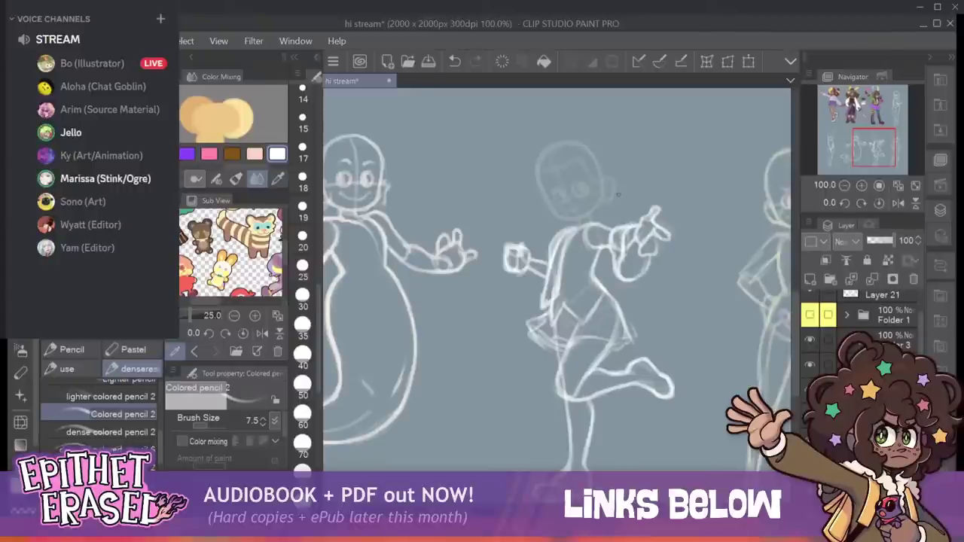
left_click_drag(532, 258, 524, 300)
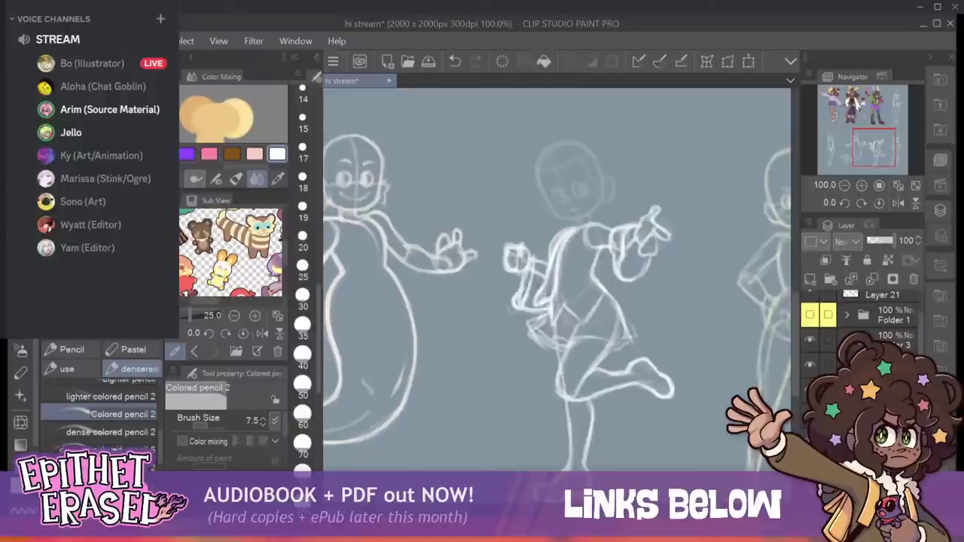
key("e")
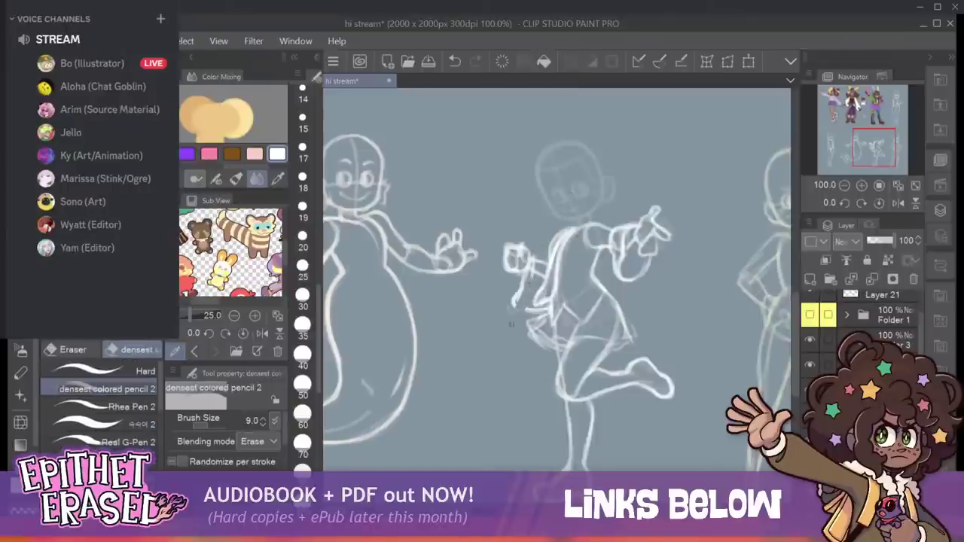
key("bracketright")
key("bracketright")
key("bracketright")
key("bracketright")
key("bracketright")
key("bracketright")
key("bracketright")
left_click_drag(525, 311, 527, 275)
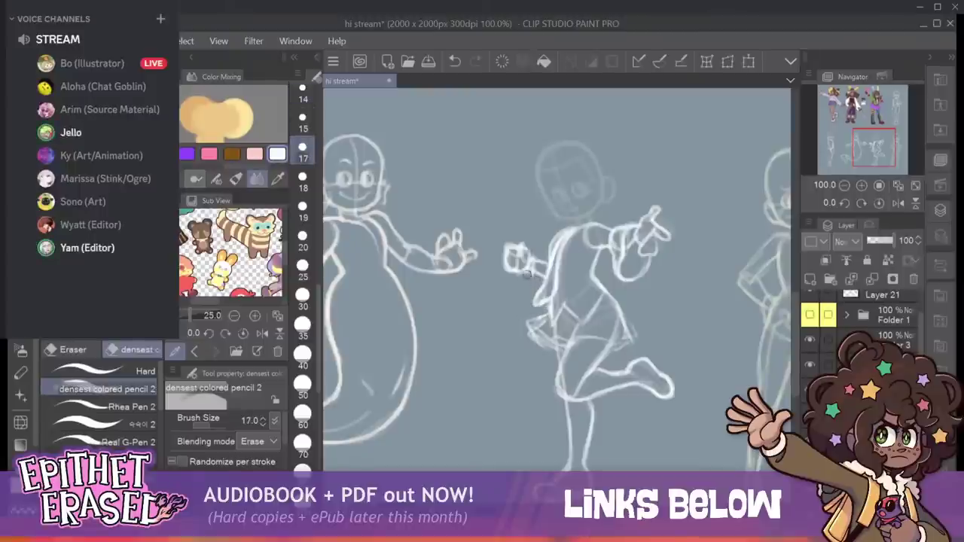
Draw a short drooping sleeve under the fist's forearm with Colored pencil 2 and darken the sleeve edge on the outstretched arm.
key("p")
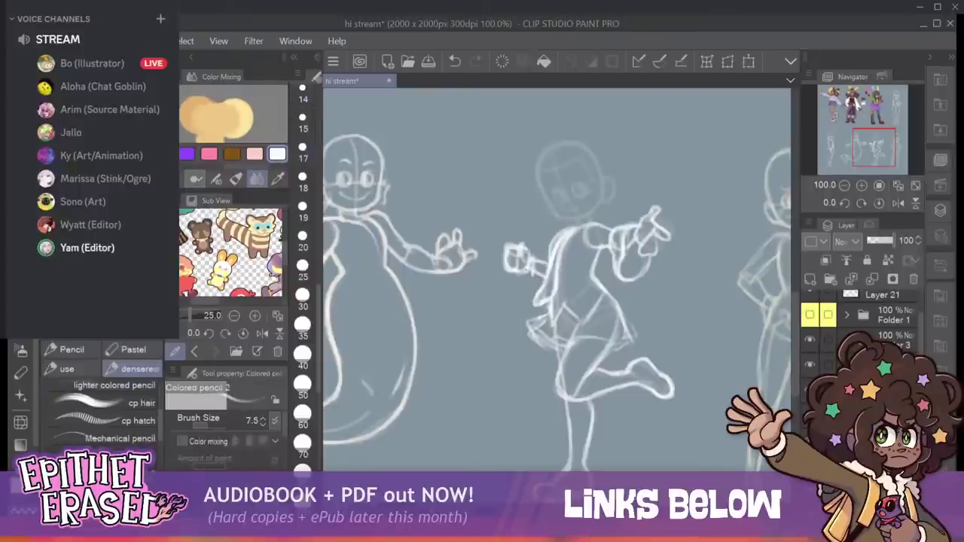
mouse_move(532, 272)
left_mouse_down()
mouse_move(511, 297)
mouse_move(552, 305)
mouse_move(547, 316)
mouse_move(532, 272)
left_mouse_up()
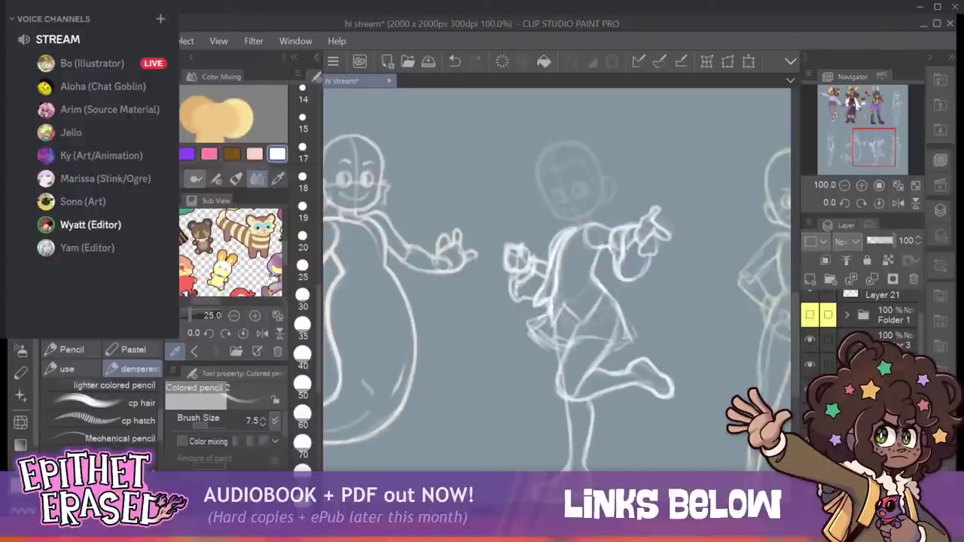
left_click_drag(608, 245, 611, 229)
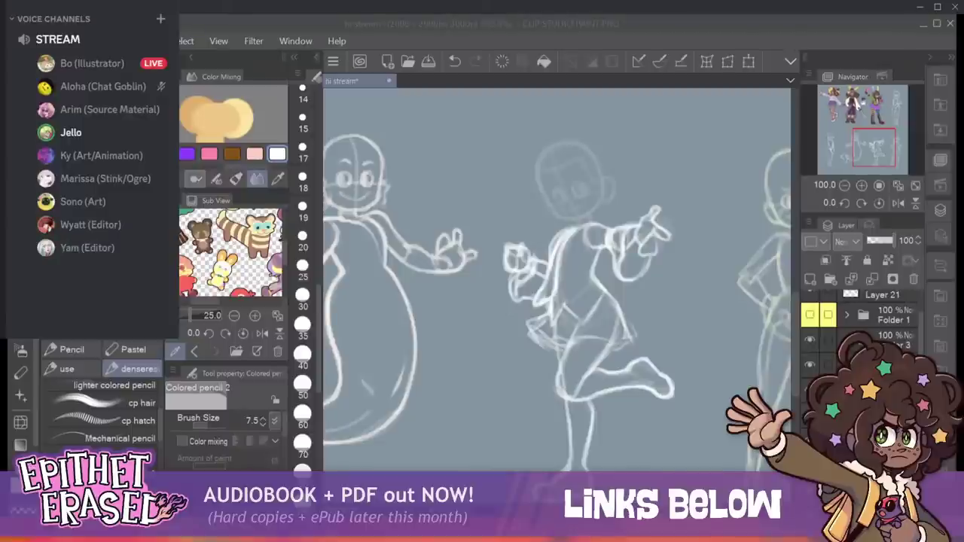
Open the blue-dress figure with the pony and the blue-haired singer illustration to compare them as costume references.
key("alt+Tab")
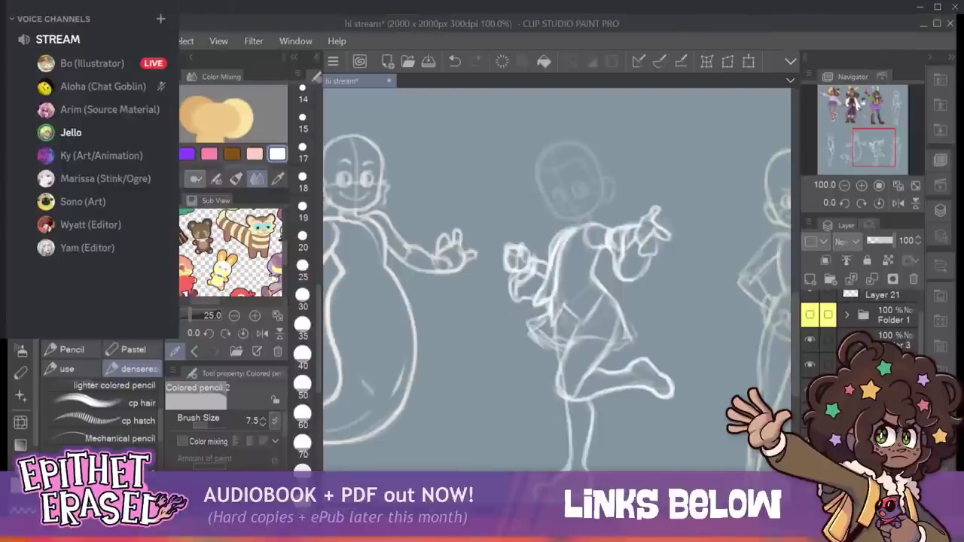
key("ctrl+shift+v")
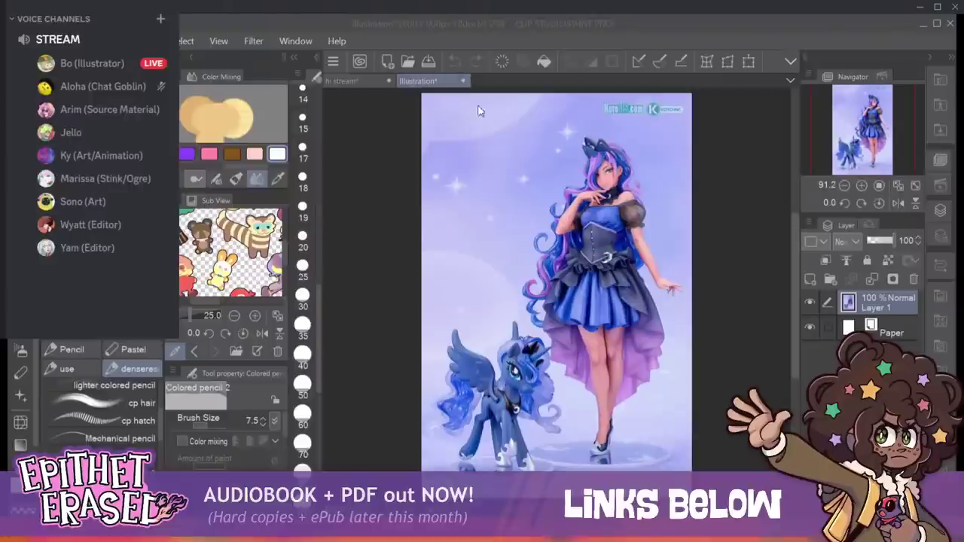
left_click(409, 147)
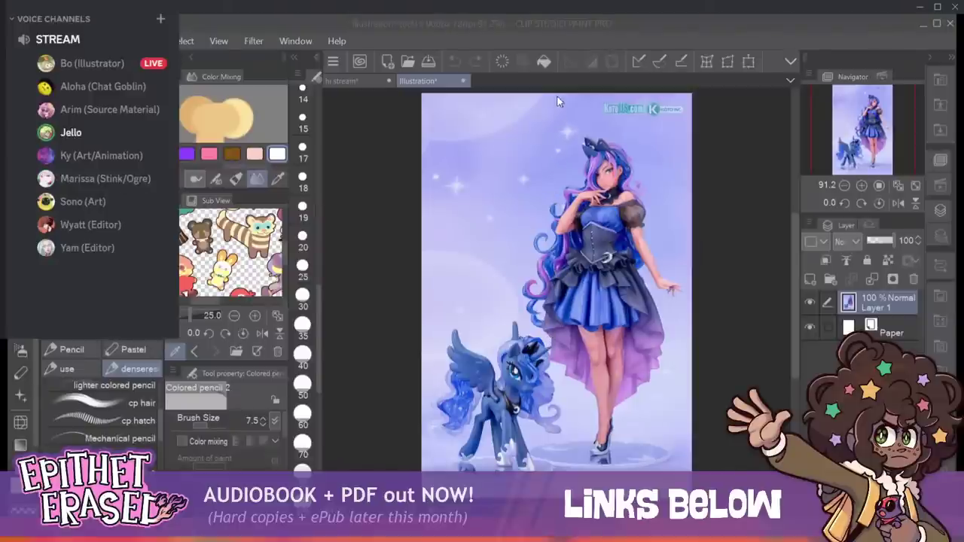
key("ctrl+o")
key("Escape")
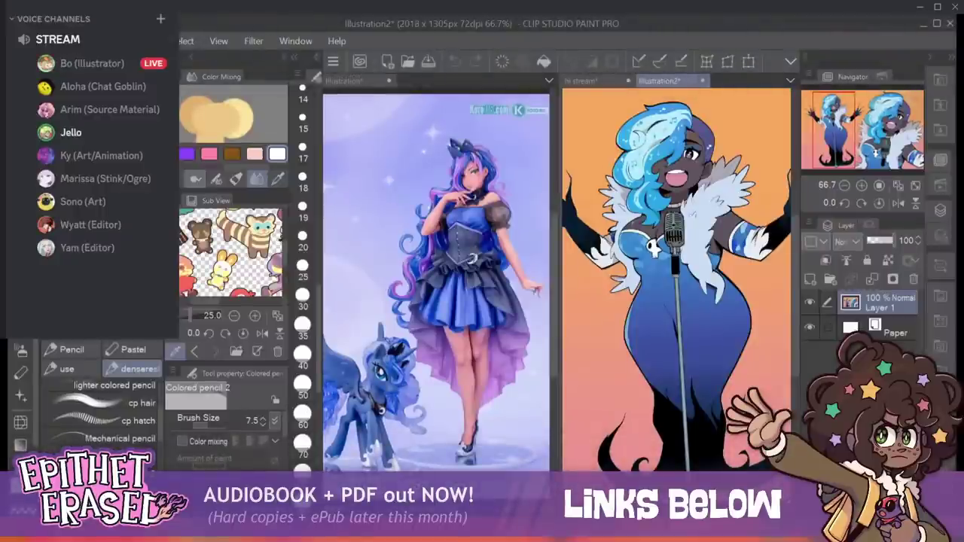
Close both reference illustrations and return to the "hi stream" drawing.
left_click(386, 81)
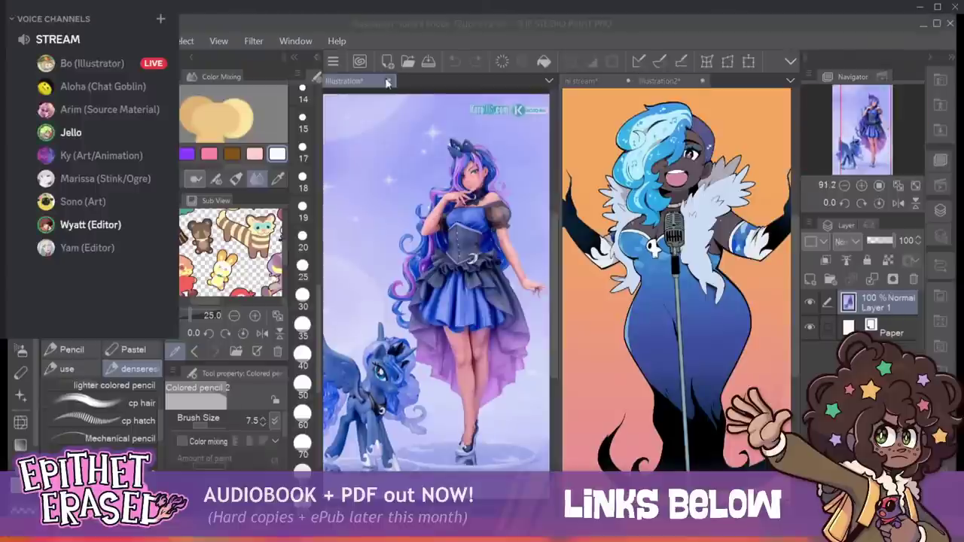
left_click(388, 81)
left_click(521, 220)
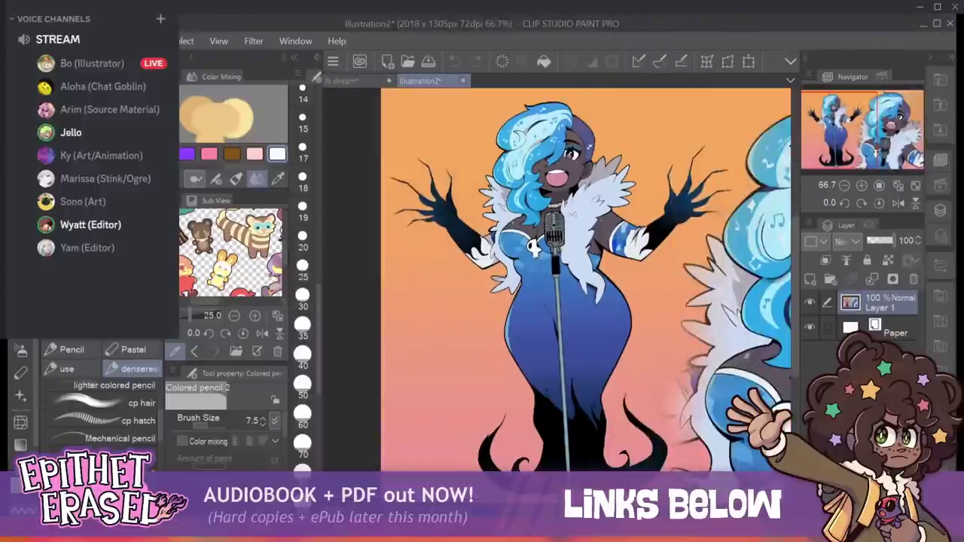
left_click(464, 80)
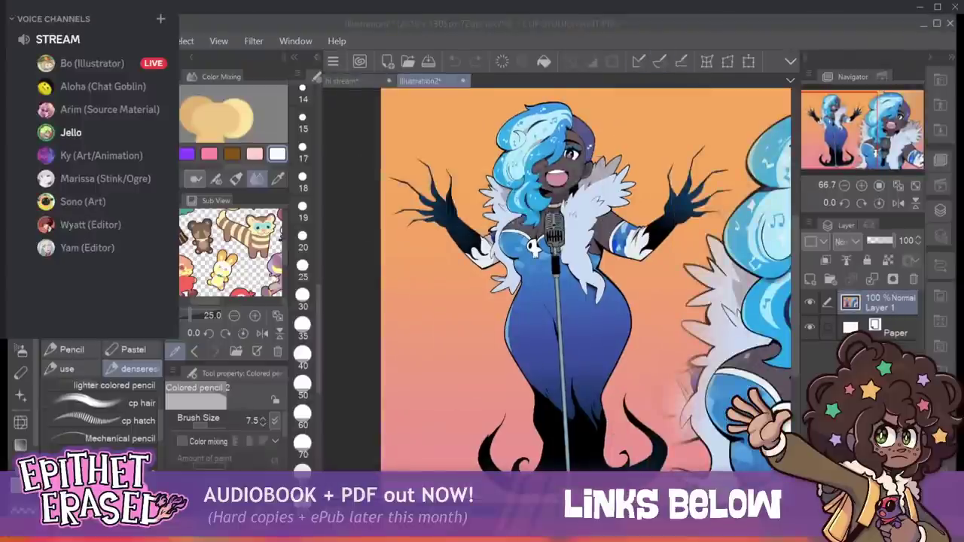
left_click(521, 219)
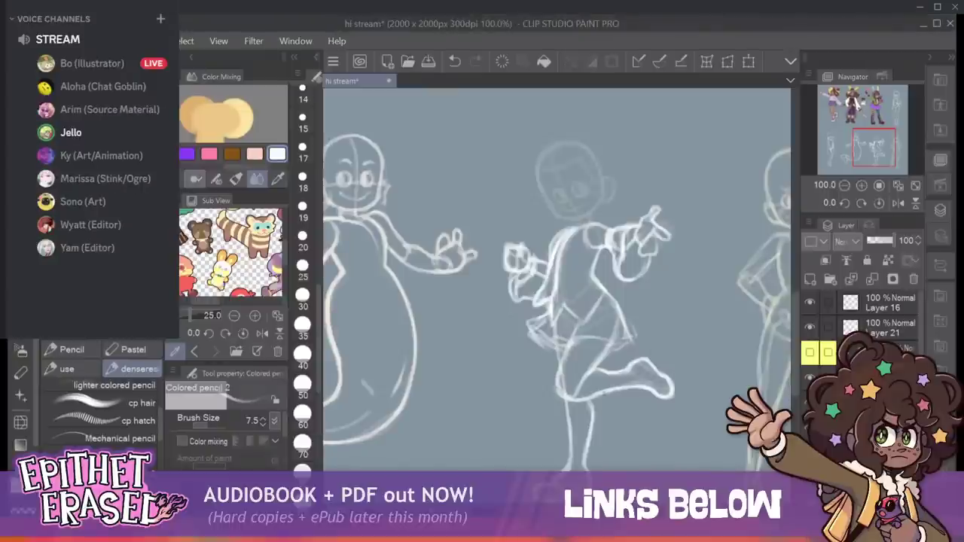
Reinforce the underside of the raised calf and the lines of the standing leg in white.
mouse_move(607, 391)
left_mouse_down()
mouse_move(642, 383)
mouse_move(609, 393)
mouse_move(655, 393)
left_mouse_up()
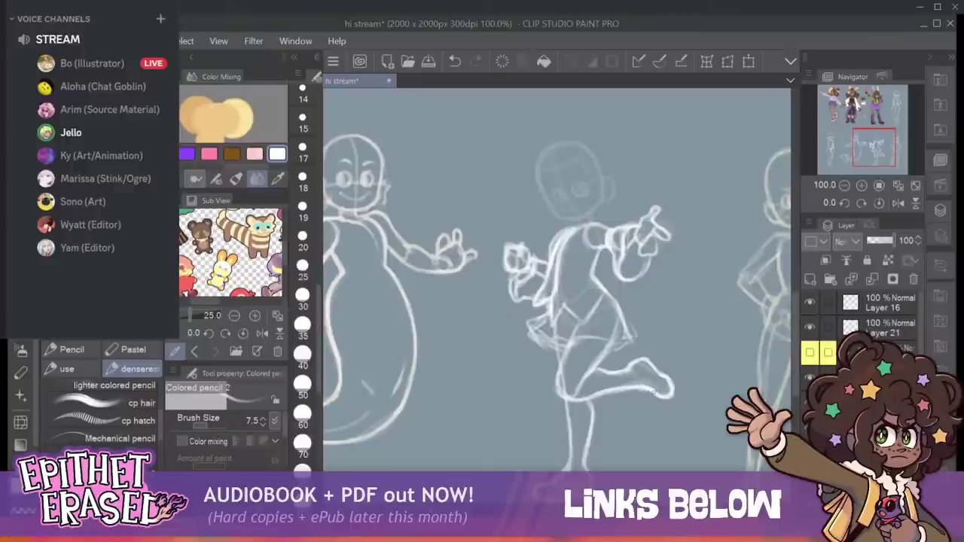
left_click_drag(565, 468, 567, 410)
mouse_move(588, 454)
left_mouse_down()
mouse_move(586, 470)
mouse_move(566, 448)
left_mouse_up()
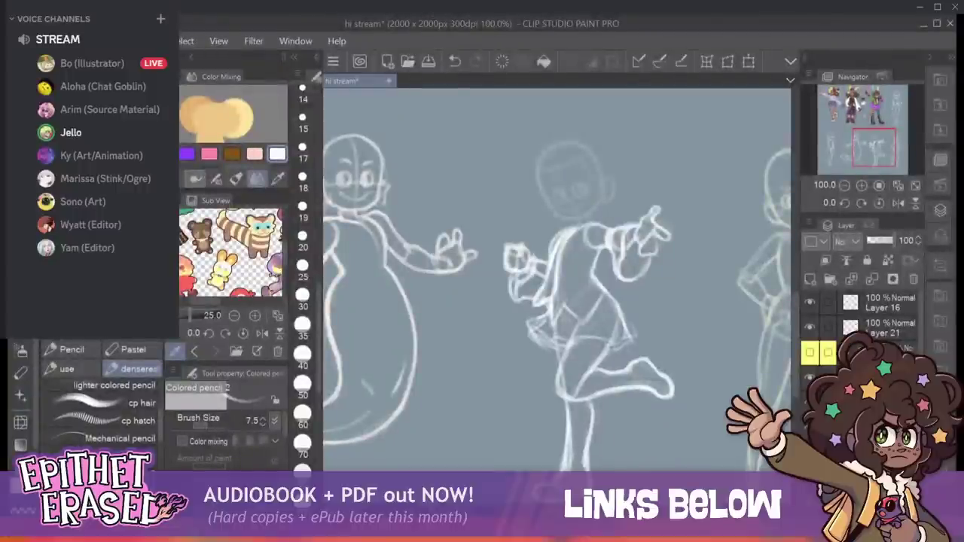
Refine the thigh line under the dress hem and the outer line of the standing leg.
mouse_move(563, 350)
left_mouse_down()
mouse_move(602, 362)
mouse_move(596, 355)
left_mouse_up()
left_click_drag(564, 395, 567, 472)
key("c")
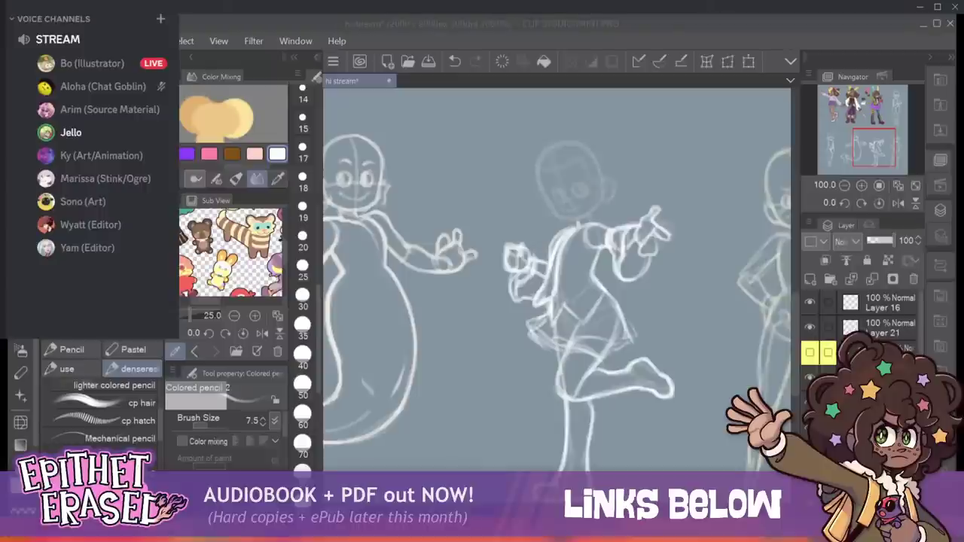
Redraw the neck and face contour in white and add a curly lock of hair beside the face.
left_click_drag(590, 218, 592, 226)
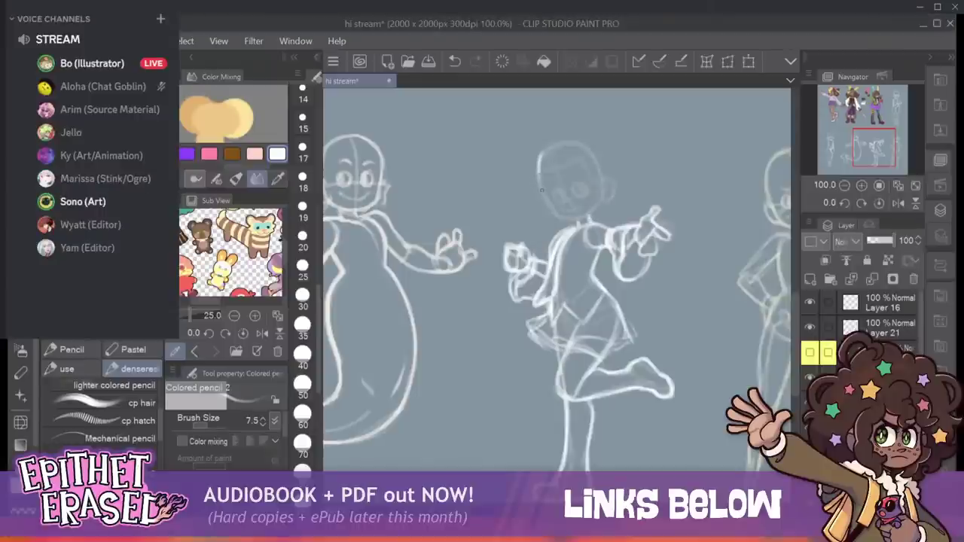
left_click_drag(541, 155, 560, 218)
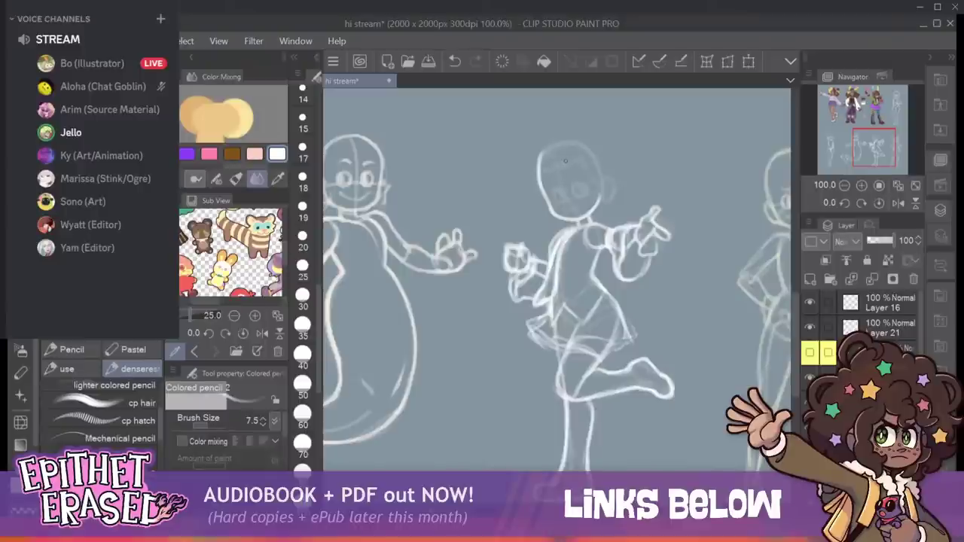
mouse_move(567, 155)
left_mouse_down()
mouse_move(529, 161)
mouse_move(525, 192)
mouse_move(535, 194)
mouse_move(525, 202)
mouse_move(537, 209)
left_mouse_up()
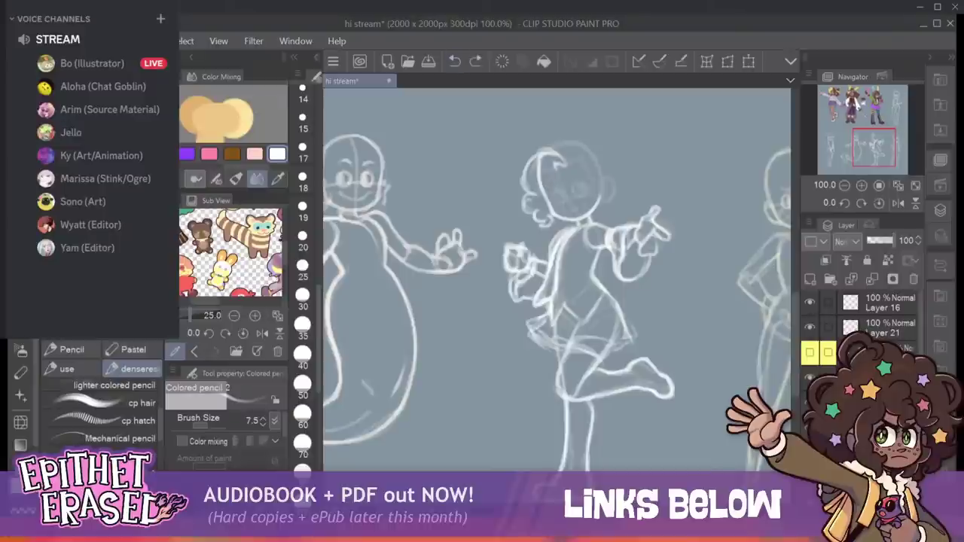
Sketch the curled fringe across the forehead and reinforce the outer edge of the side hair.
left_click_drag(561, 170, 556, 195)
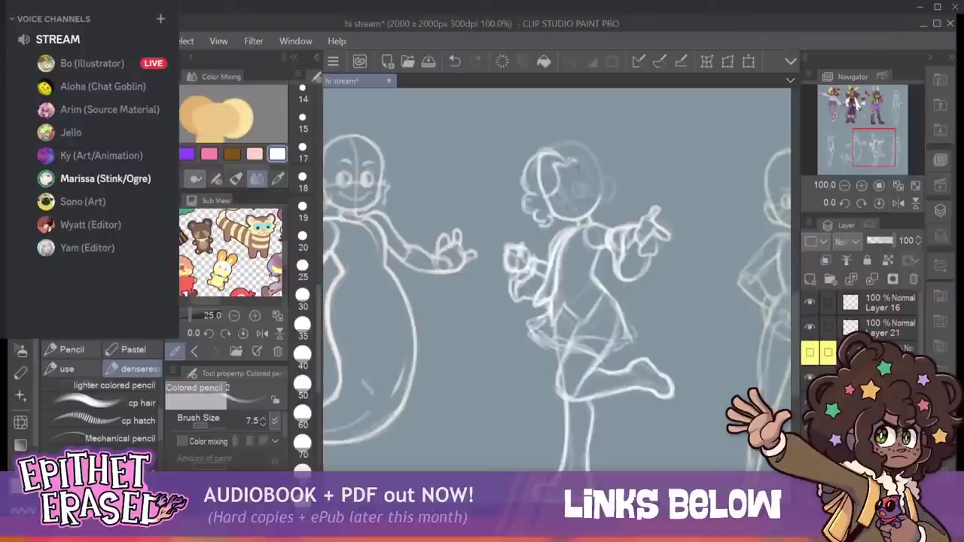
mouse_move(547, 151)
left_mouse_down()
mouse_move(527, 161)
mouse_move(522, 185)
left_mouse_up()
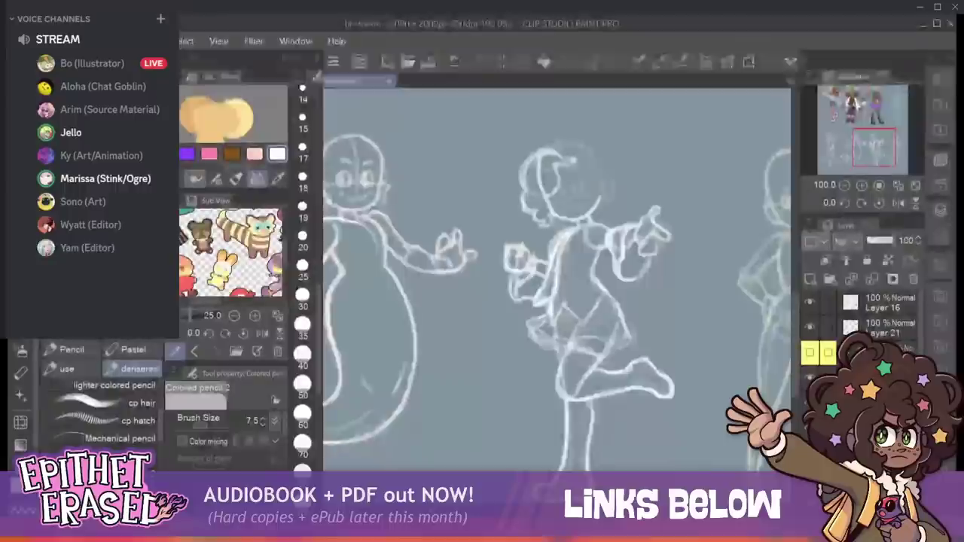
left_click_drag(574, 160, 589, 176)
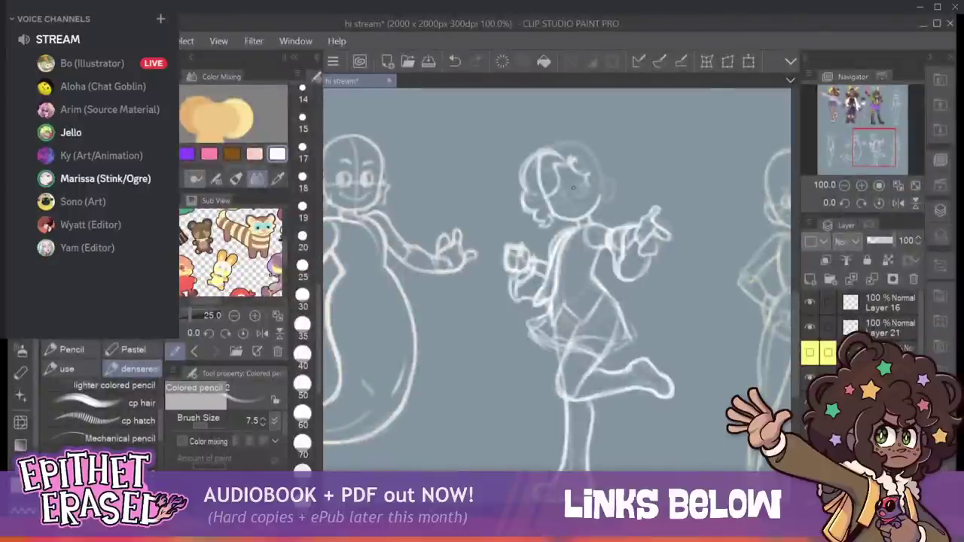
Draw the oval eyes and a small smile on the face, using brush size 6.5 for the mouth.
mouse_move(569, 184)
left_mouse_down()
mouse_move(583, 191)
mouse_move(562, 190)
mouse_move(563, 199)
left_mouse_up()
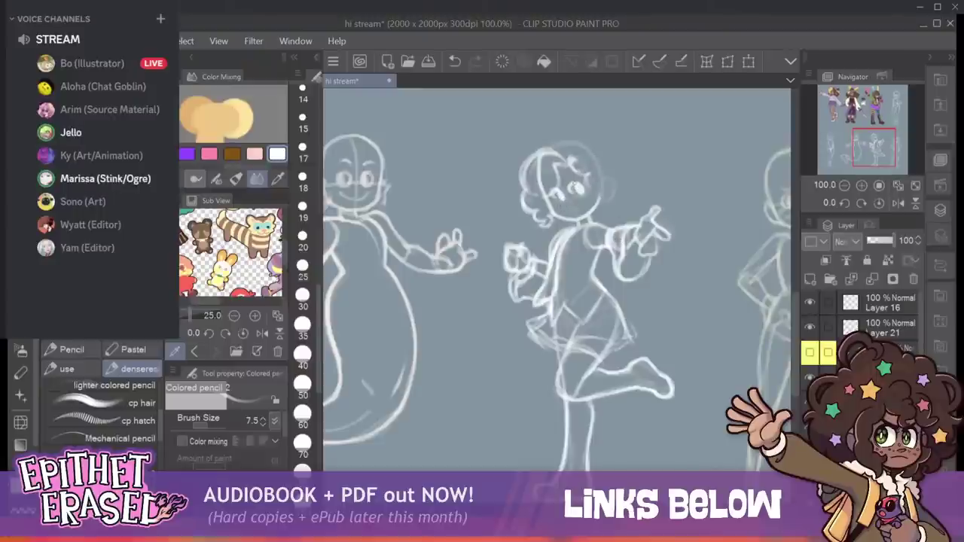
key("[")
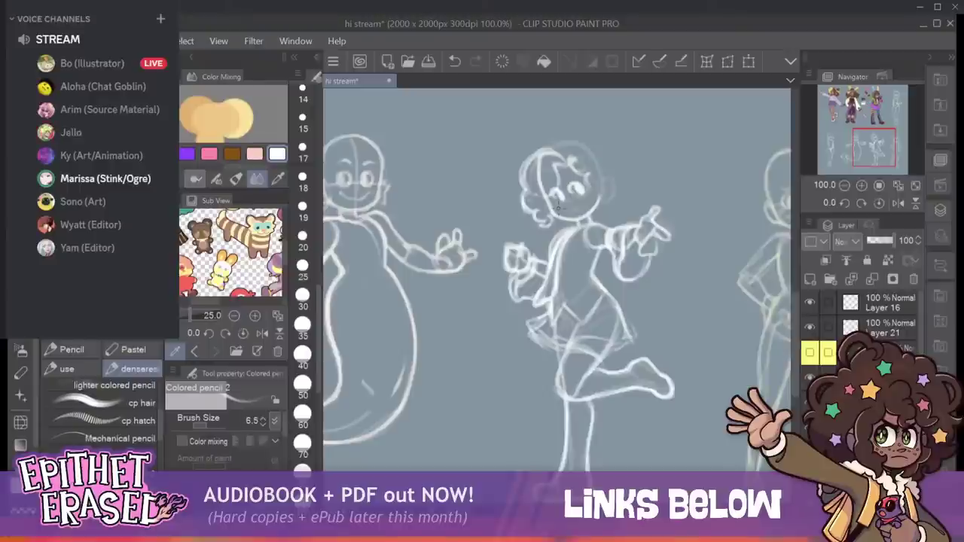
mouse_move(557, 208)
left_mouse_down()
mouse_move(575, 213)
mouse_move(584, 200)
left_mouse_up()
key("ctrl+z")
left_click_drag(562, 208, 583, 199)
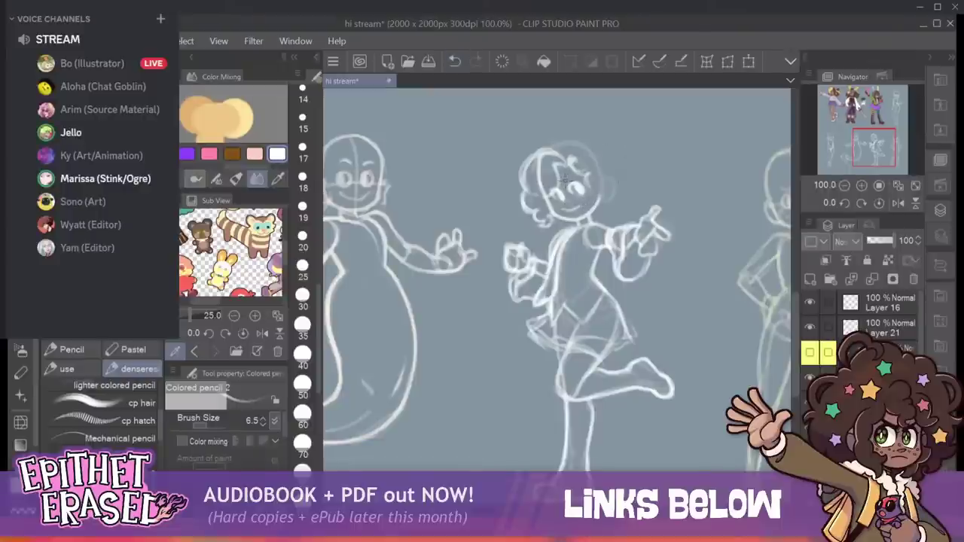
Draw the ear and extend the fringe curls toward it with the brush size at 7.0.
key("bracketright")
left_click(862, 186)
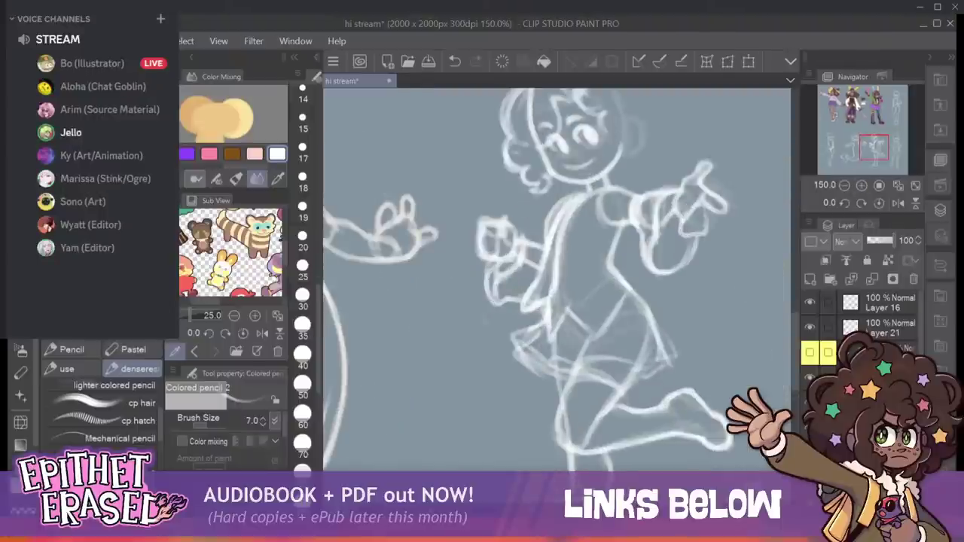
mouse_move(618, 137)
left_mouse_down()
mouse_move(554, 250)
mouse_move(548, 226)
mouse_move(568, 238)
mouse_move(564, 258)
mouse_move(549, 263)
left_mouse_up()
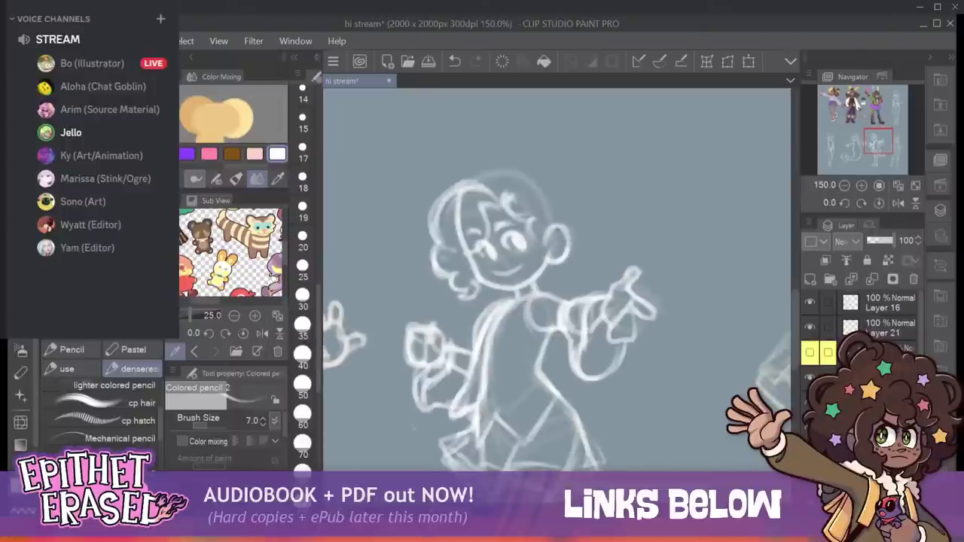
mouse_move(530, 223)
left_mouse_down()
mouse_move(538, 246)
mouse_move(526, 263)
mouse_move(548, 242)
mouse_move(536, 193)
mouse_move(540, 210)
mouse_move(496, 188)
mouse_move(535, 189)
mouse_move(500, 202)
mouse_move(526, 185)
mouse_move(487, 188)
left_mouse_up()
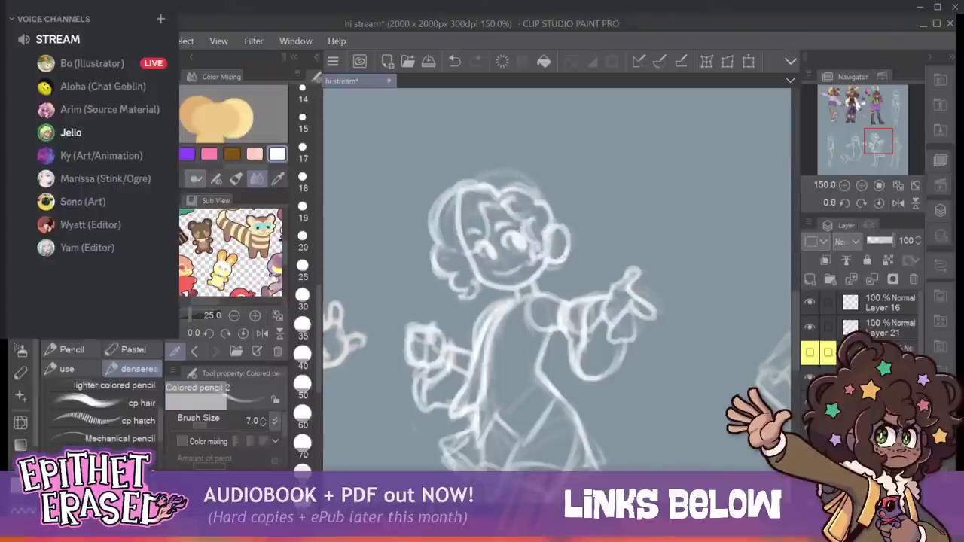
Clean up the ear and adjoining hair lines, and draw the rounded crown of hair from the parting down to the ear.
mouse_move(570, 254)
left_mouse_down()
mouse_move(573, 226)
mouse_move(557, 221)
left_mouse_up()
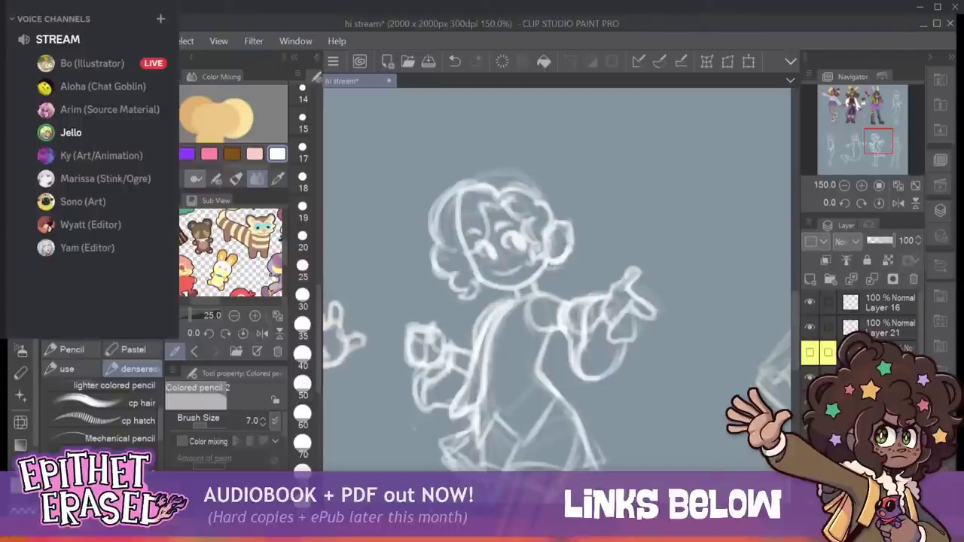
mouse_move(548, 265)
left_mouse_down()
mouse_move(563, 259)
mouse_move(556, 236)
left_mouse_up()
key("c")
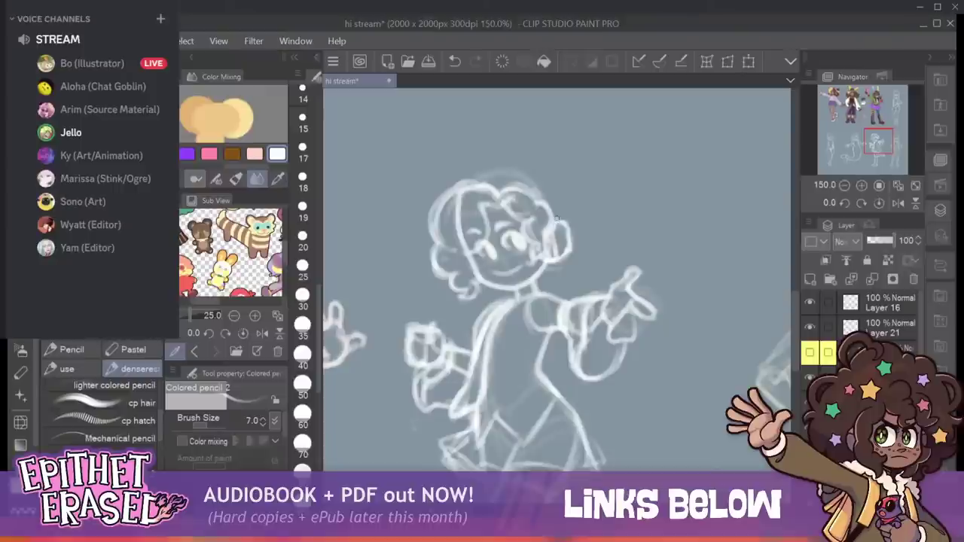
mouse_move(470, 184)
left_mouse_down()
mouse_move(539, 165)
mouse_move(501, 170)
mouse_move(533, 166)
mouse_move(565, 222)
left_mouse_up()
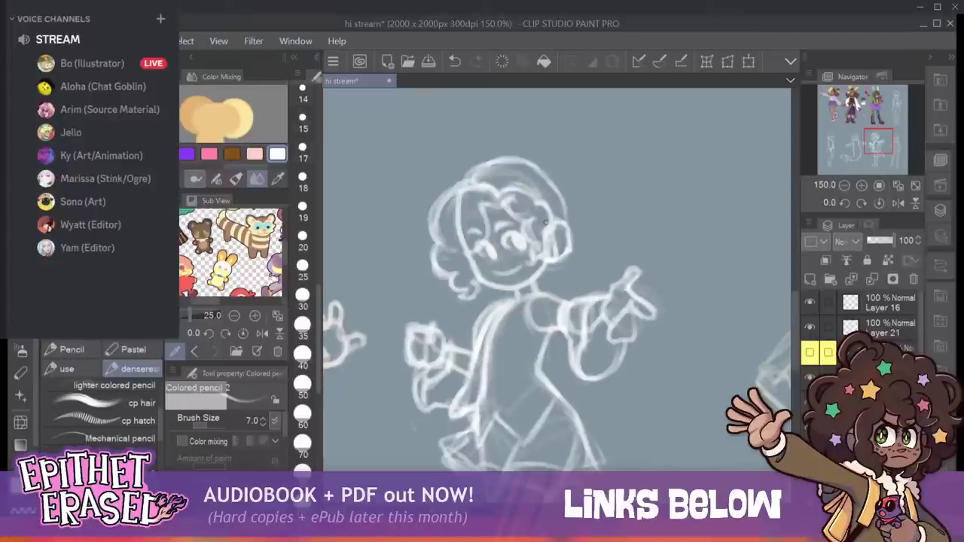
left_click_drag(553, 181, 564, 221)
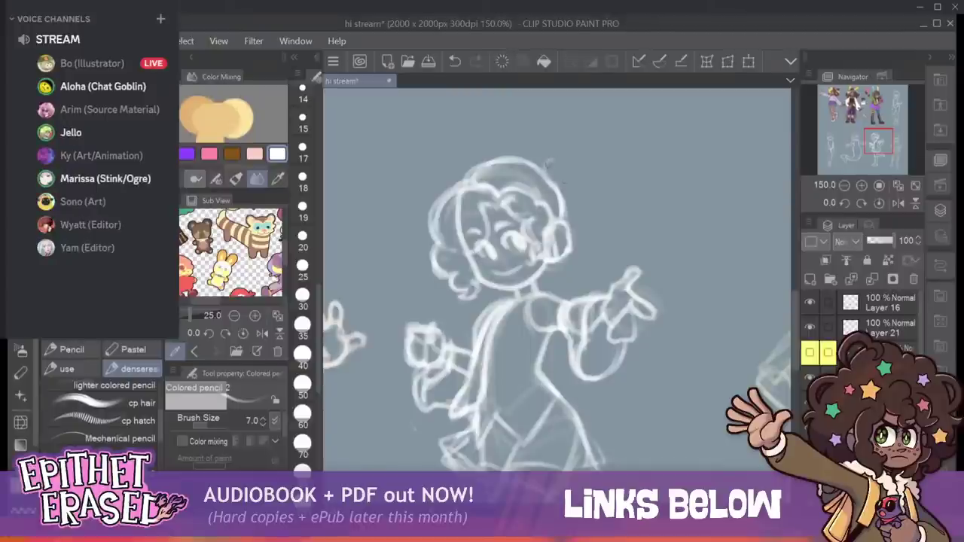
Sketch a long, wavy pigtail from the back of the head, passing behind the outstretched arm, and strengthen its top curls.
left_click_drag(565, 158, 556, 181)
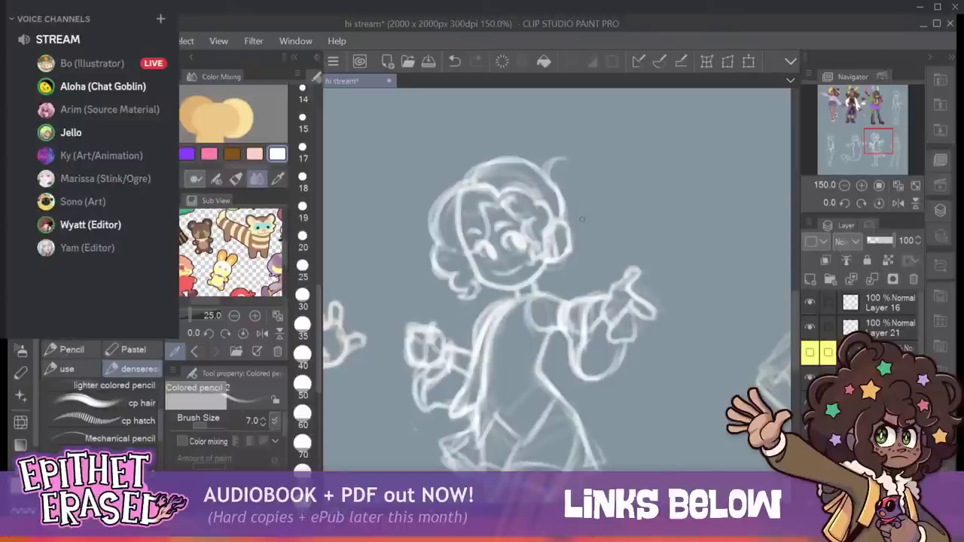
mouse_move(546, 177)
left_mouse_down()
mouse_move(581, 160)
mouse_move(563, 166)
mouse_move(593, 177)
mouse_move(592, 187)
mouse_move(630, 202)
left_mouse_up()
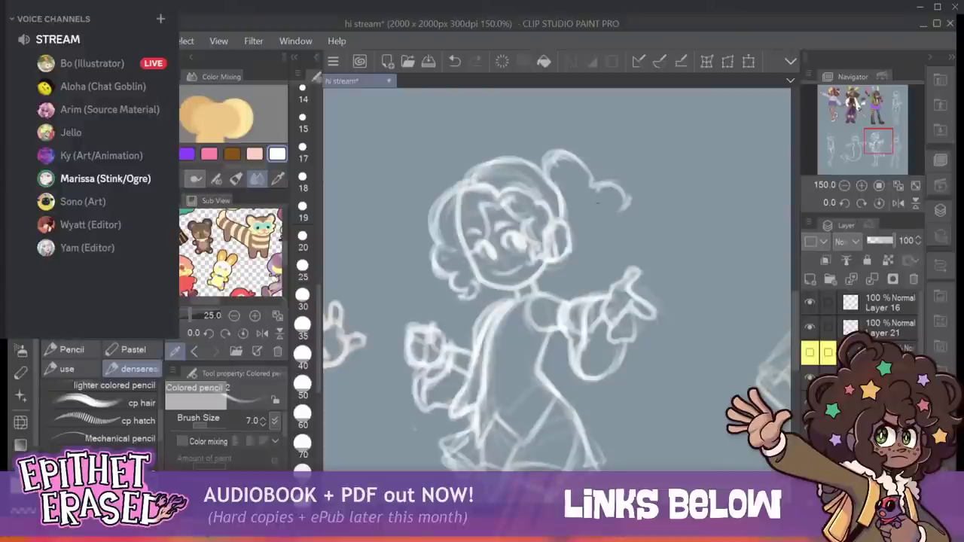
left_click_drag(545, 175, 563, 200)
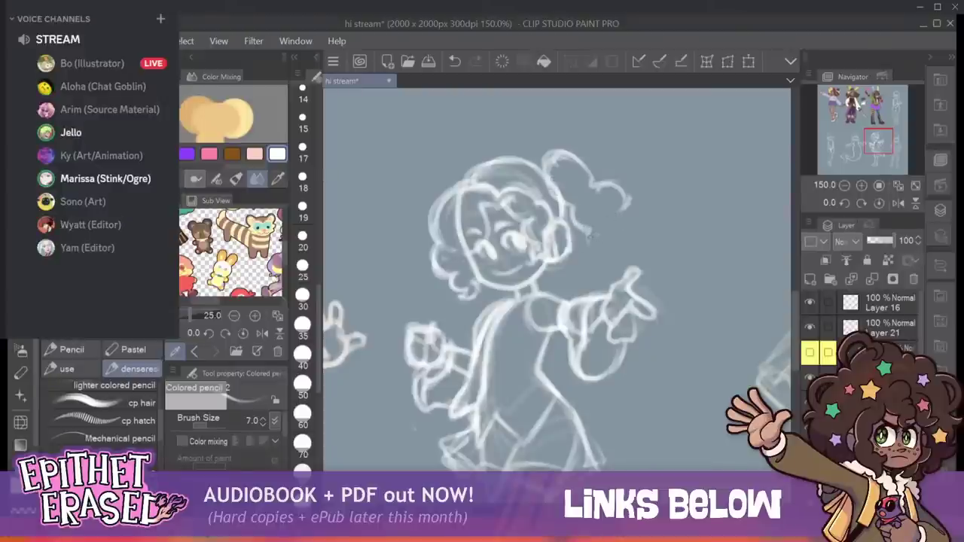
mouse_move(590, 235)
left_mouse_down()
mouse_move(598, 270)
mouse_move(611, 276)
left_mouse_up()
left_click_drag(628, 202, 646, 247)
mouse_move(680, 280)
left_mouse_down()
mouse_move(691, 318)
mouse_move(684, 358)
left_mouse_up()
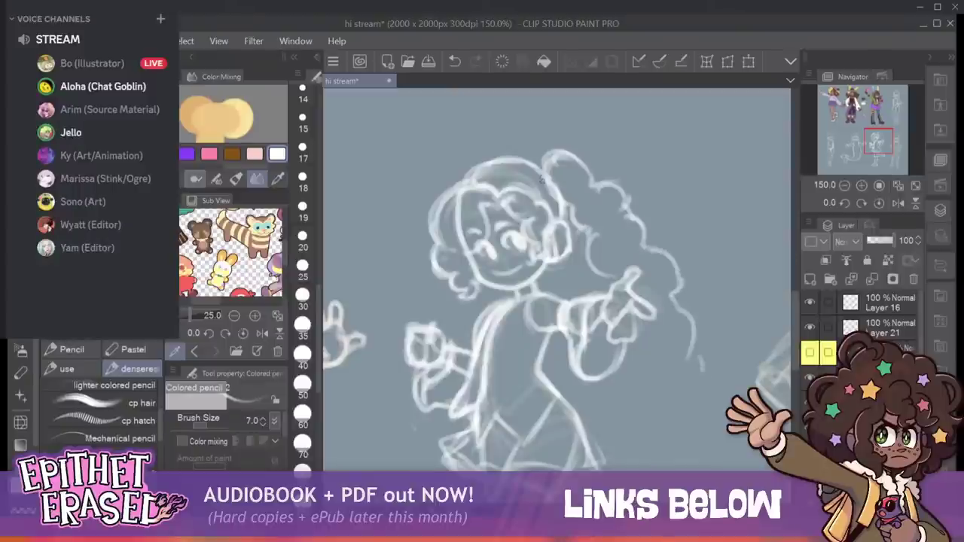
mouse_move(542, 179)
left_mouse_down()
mouse_move(554, 154)
mouse_move(595, 167)
mouse_move(599, 183)
mouse_move(628, 199)
left_mouse_up()
left_click_drag(562, 202, 576, 220)
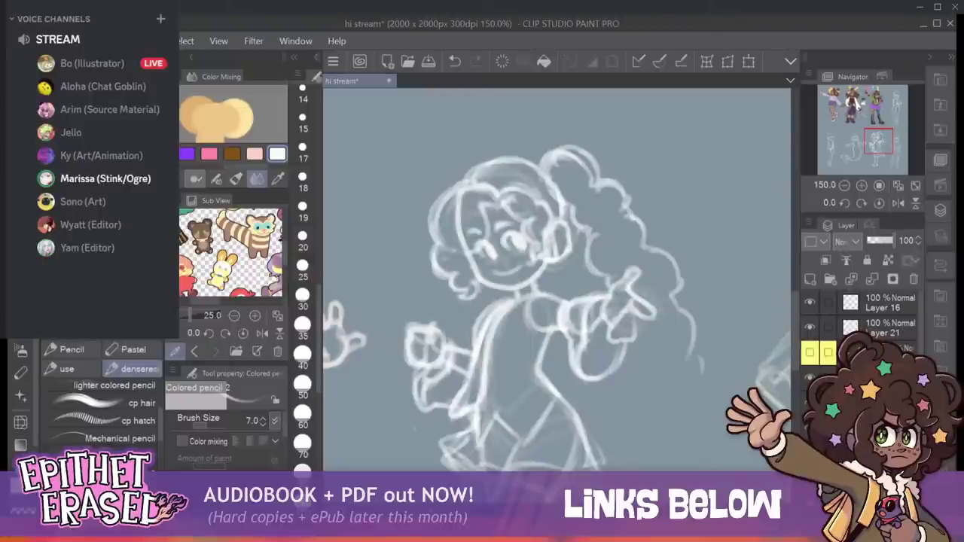
Continue the pigtail's wavy edges below the outstretched arm and redraw its lower end near the raised foot.
mouse_move(637, 342)
left_mouse_down()
mouse_move(630, 363)
mouse_move(647, 385)
mouse_move(642, 407)
mouse_move(658, 419)
mouse_move(651, 468)
left_mouse_up()
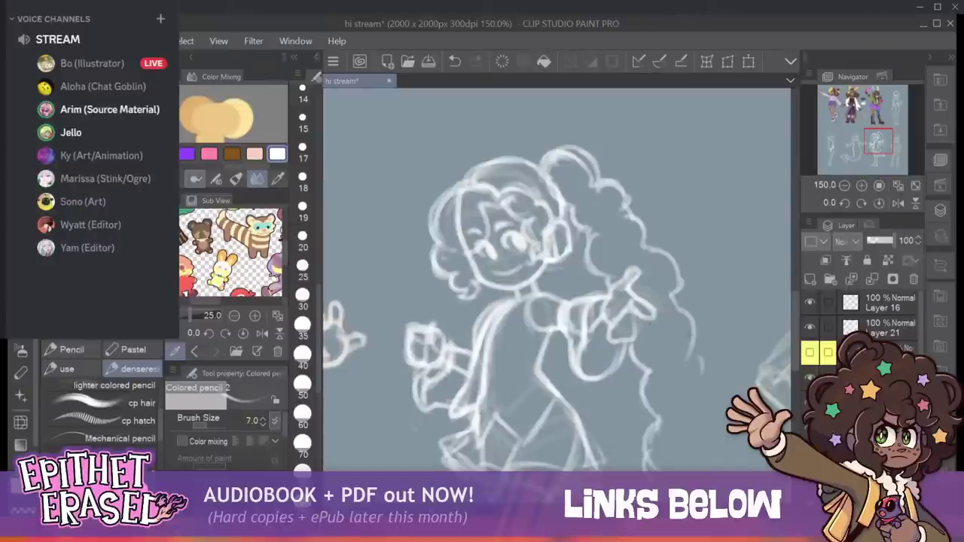
mouse_move(763, 253)
left_mouse_down()
mouse_move(655, 143)
mouse_move(633, 172)
left_mouse_up()
mouse_move(572, 285)
left_mouse_down()
mouse_move(587, 328)
mouse_move(575, 335)
mouse_move(579, 389)
left_mouse_up()
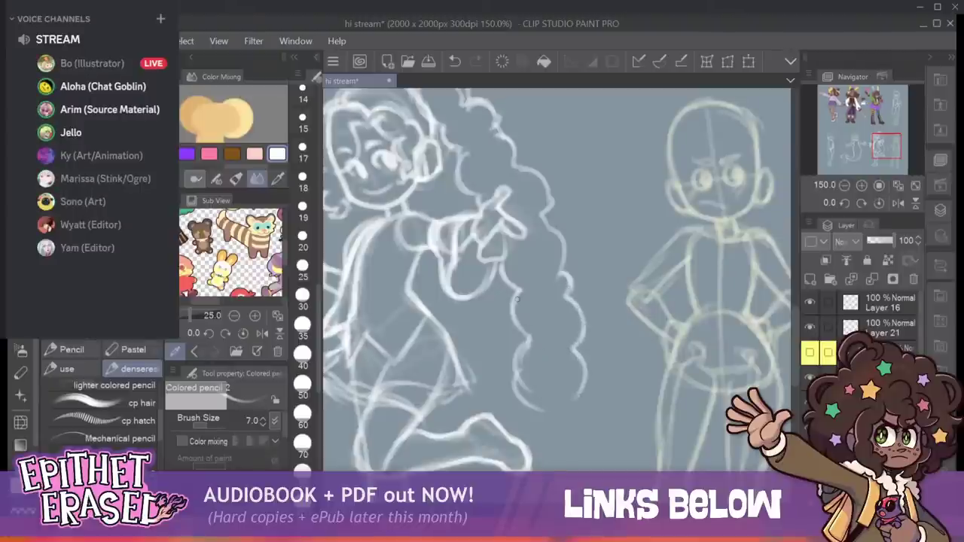
key("ctrl+z")
mouse_move(520, 382)
left_mouse_down()
mouse_move(556, 421)
mouse_move(576, 408)
mouse_move(532, 418)
mouse_move(578, 398)
mouse_move(575, 351)
left_mouse_up()
mouse_move(518, 372)
left_mouse_down()
mouse_move(529, 342)
mouse_move(519, 379)
left_mouse_up()
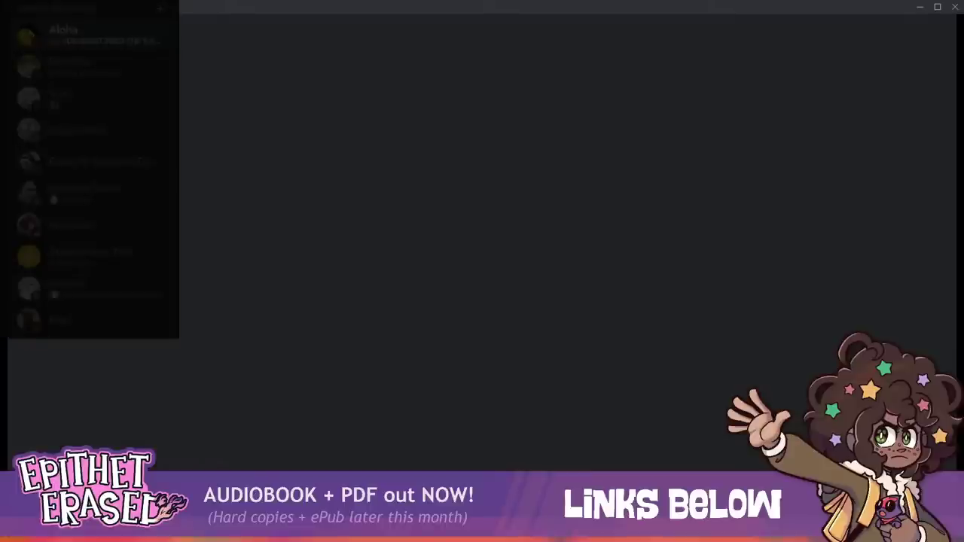
Switch to Discord, browse the direct messages list, and open the people invitation for the streaming server.
key("Return")
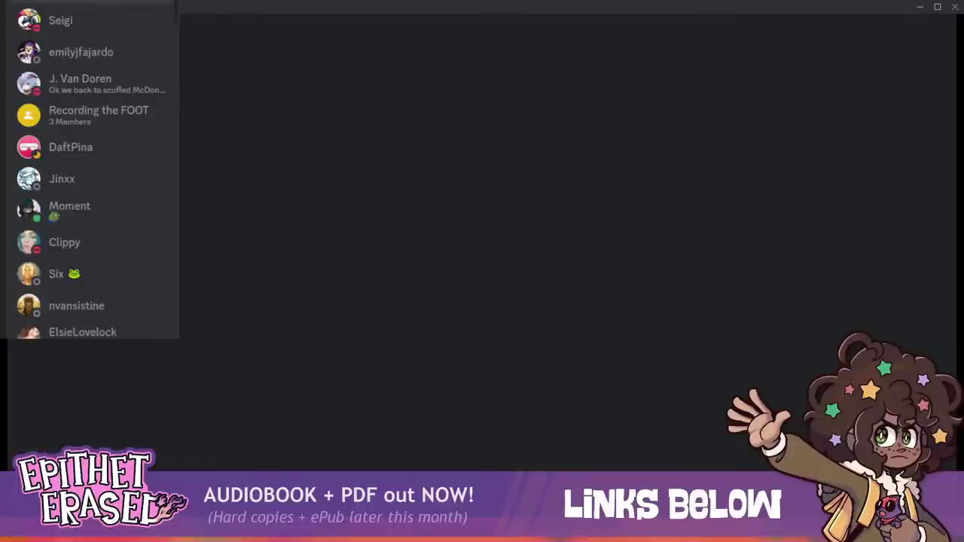
scroll(136, 7, "down", 5)
scroll(158, 179, "up", 10)
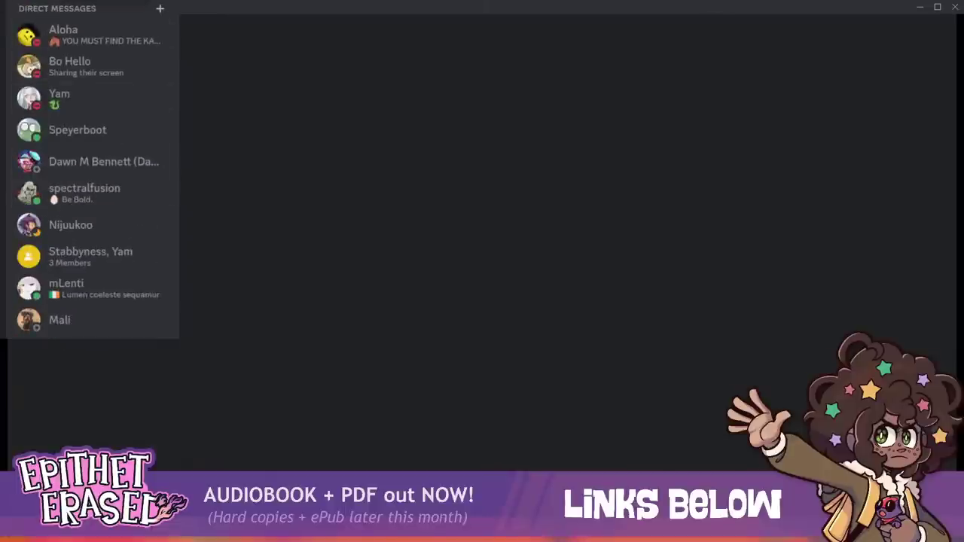
key("ctrl+alt+Right")
right_click(2, 2)
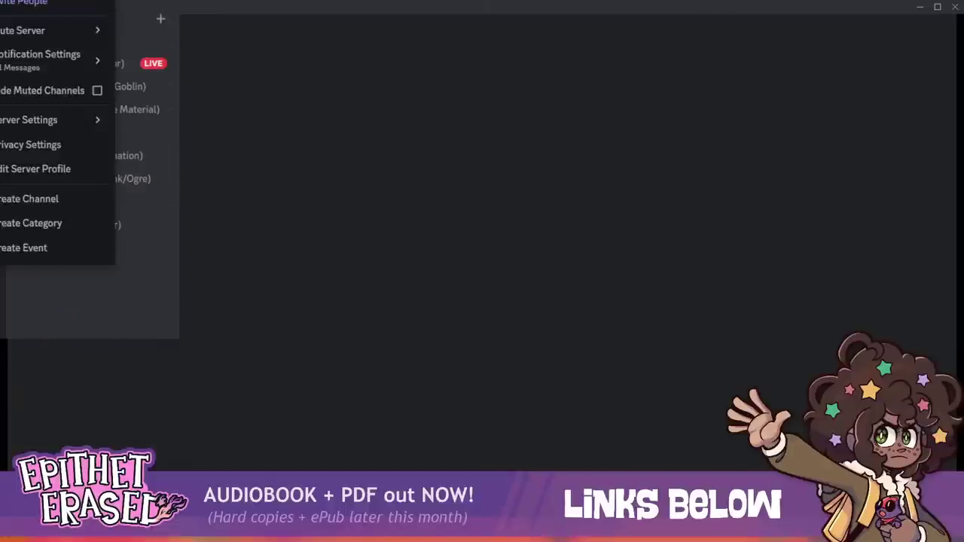
mouse_move(24, 35)
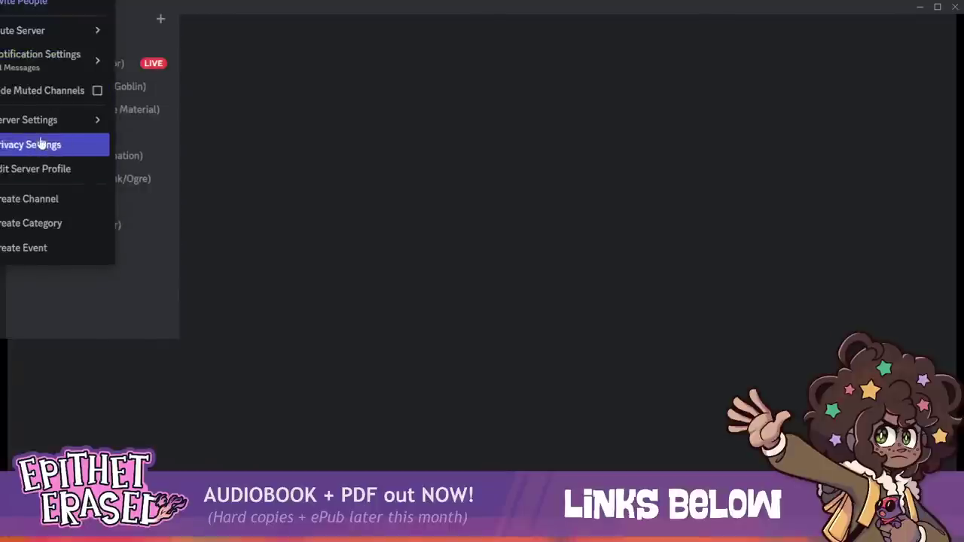
mouse_move(44, 122)
left_click(71, 6)
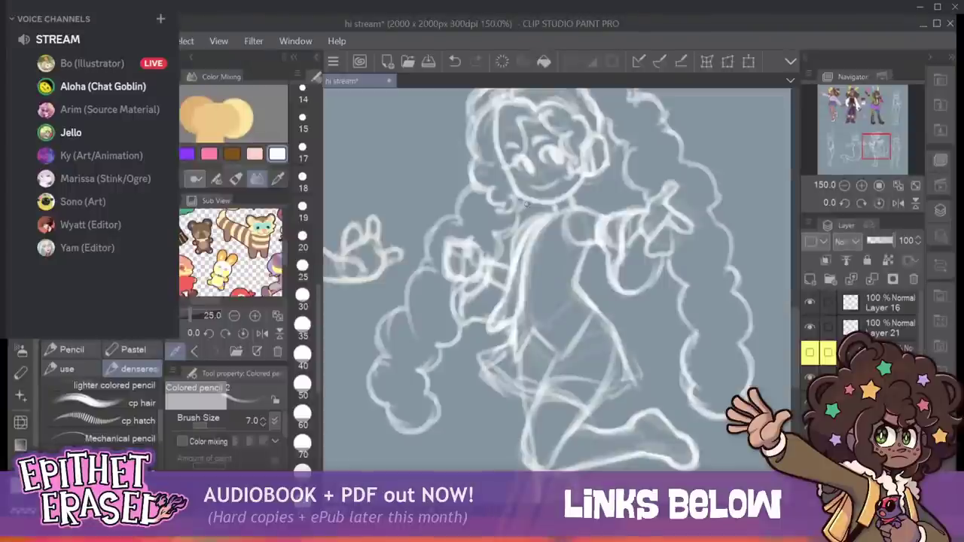
Reinforce the curly outer edge of the pigtail behind the fist.
left_click_drag(378, 349, 396, 308)
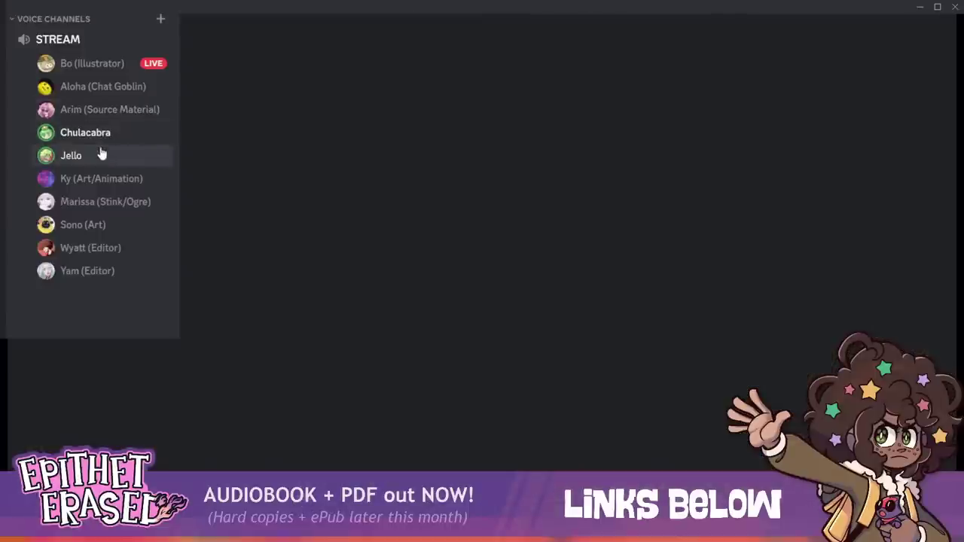
Lower the newly joined participant's user volume in the Discord voice channel and return to the drawing.
right_click(101, 153)
right_click(101, 130)
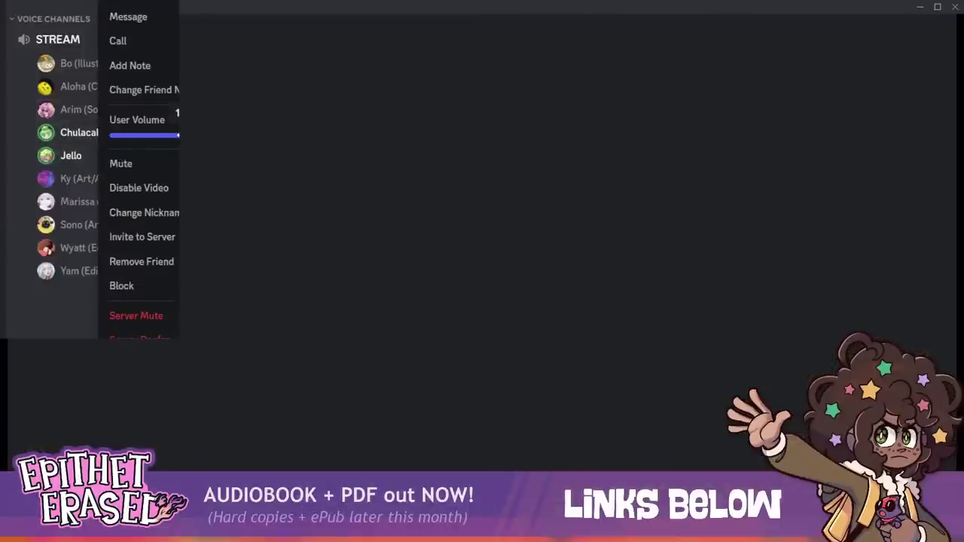
left_click_drag(189, 137, 172, 140)
key("Escape")
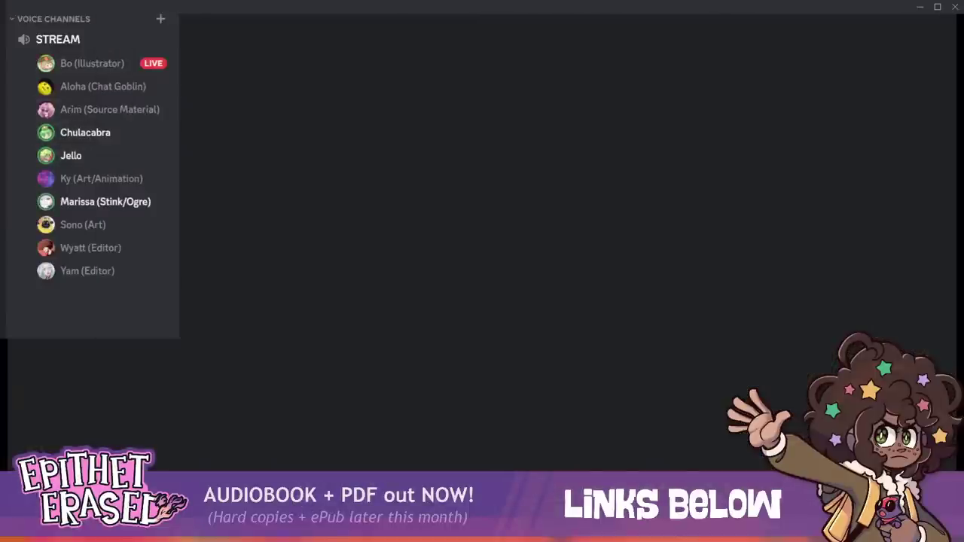
key("alt+Tab")
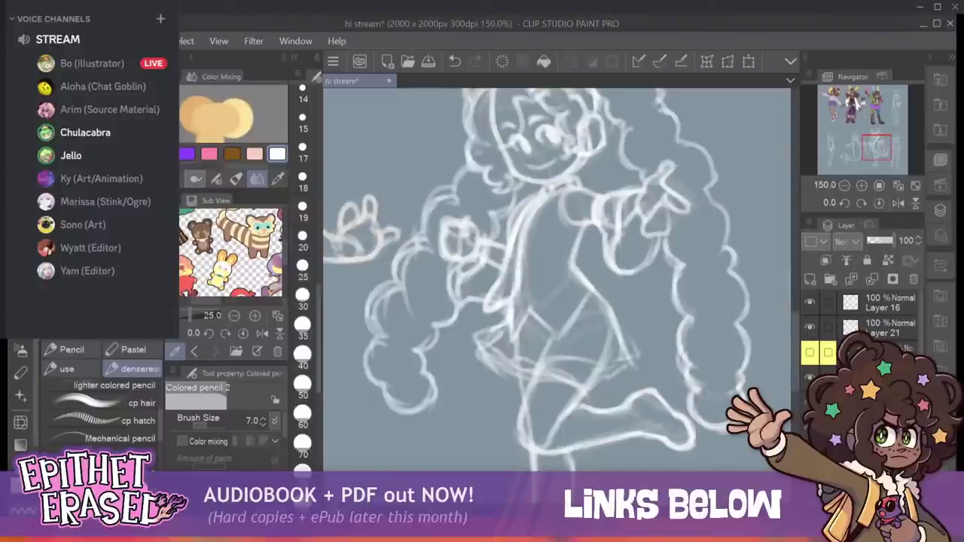
Add a rounded outer curl to the long pigtail's lower end beside the raised foot.
left_click_drag(558, 278, 437, 209)
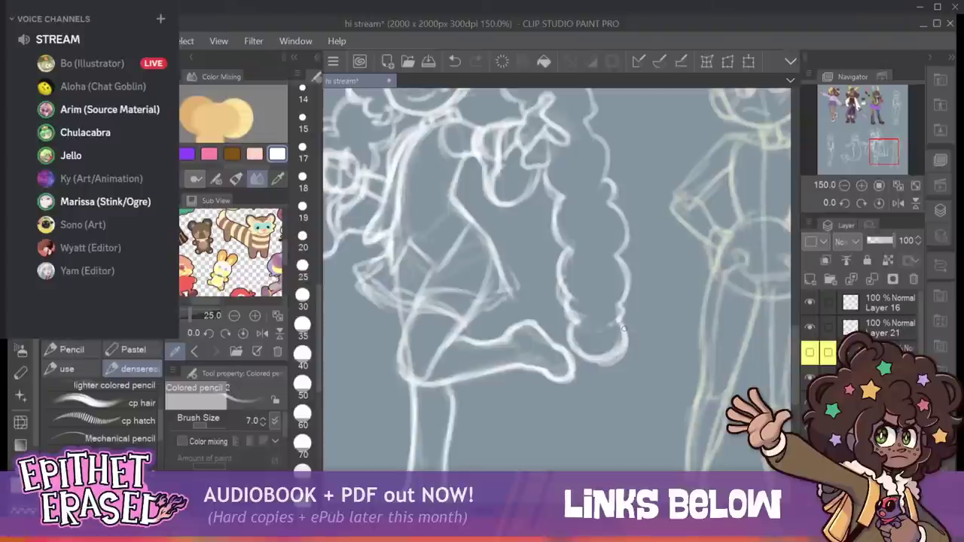
left_click_drag(627, 326, 637, 362)
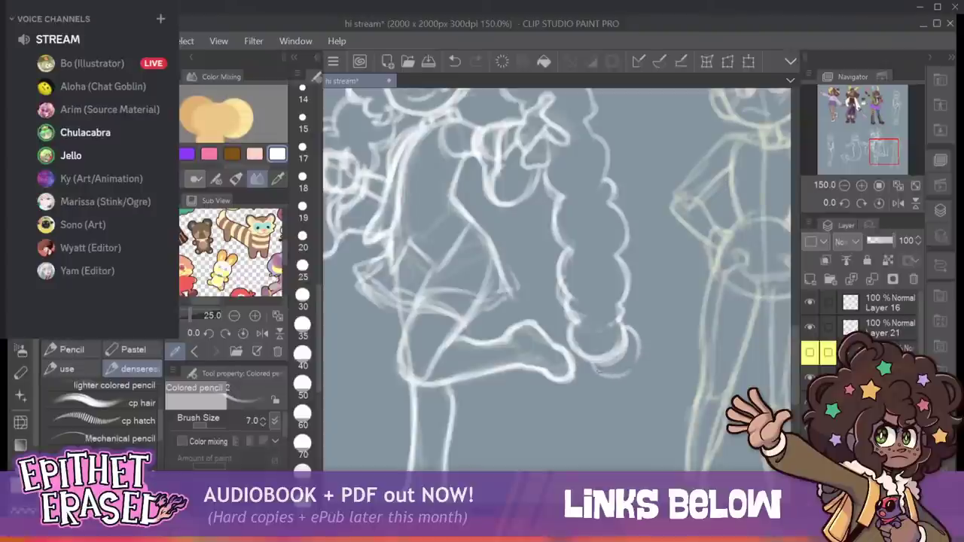
mouse_move(527, 257)
left_mouse_down()
mouse_move(664, 347)
mouse_move(665, 315)
mouse_move(619, 400)
mouse_move(640, 444)
mouse_move(623, 395)
mouse_move(684, 345)
mouse_move(658, 352)
mouse_move(637, 433)
mouse_move(642, 426)
mouse_move(654, 468)
mouse_move(636, 456)
mouse_move(647, 374)
mouse_move(644, 406)
mouse_move(632, 258)
mouse_move(639, 47)
mouse_move(590, 251)
mouse_move(565, 294)
left_mouse_up()
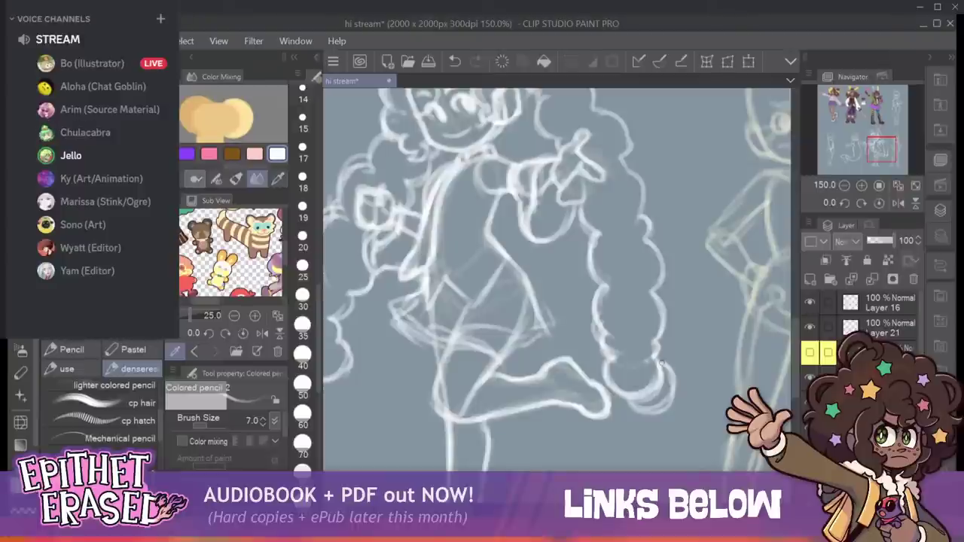
Add inner contour lines along the standing lower leg and the raised leg.
mouse_move(664, 364)
left_mouse_down()
mouse_move(678, 388)
mouse_move(678, 378)
mouse_move(646, 458)
mouse_move(705, 521)
mouse_move(724, 500)
mouse_move(658, 140)
mouse_move(724, 266)
left_mouse_up()
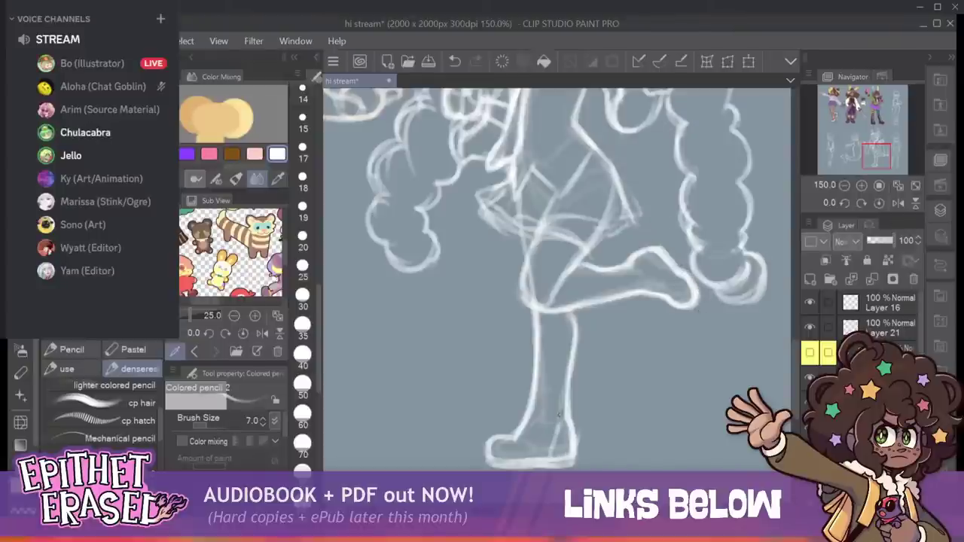
left_click_drag(560, 409, 562, 311)
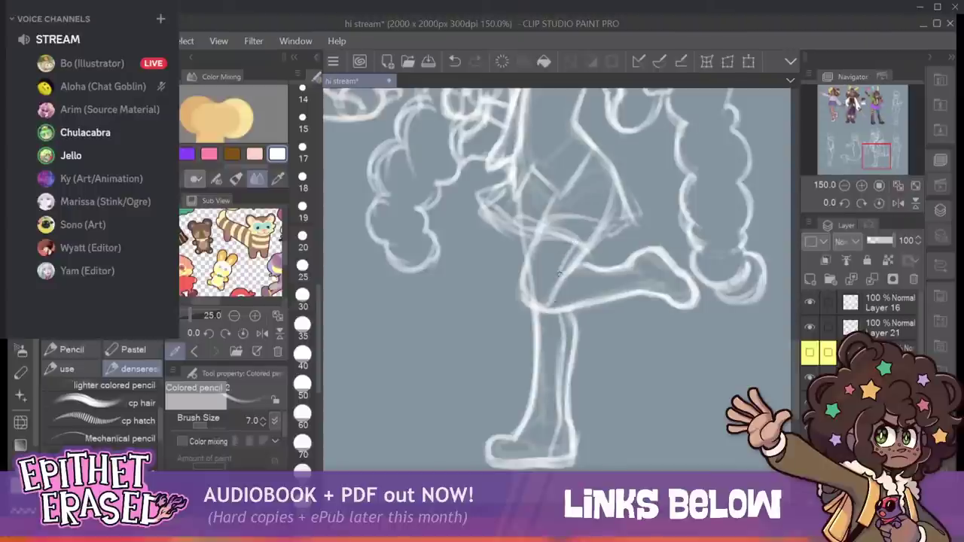
left_click_drag(594, 279, 675, 261)
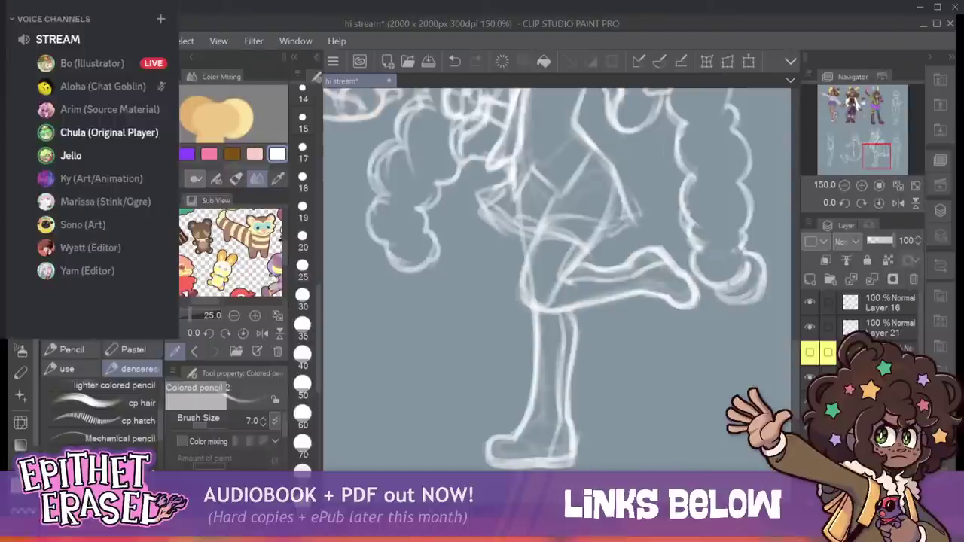
Erase the overlapping lines inside the rounded curl at the pigtail's lower end with a size 17 eraser.
mouse_move(737, 218)
left_mouse_down()
mouse_move(729, 416)
mouse_move(714, 381)
mouse_move(737, 419)
mouse_move(759, 417)
mouse_move(769, 281)
mouse_move(729, 366)
mouse_move(699, 323)
left_mouse_up()
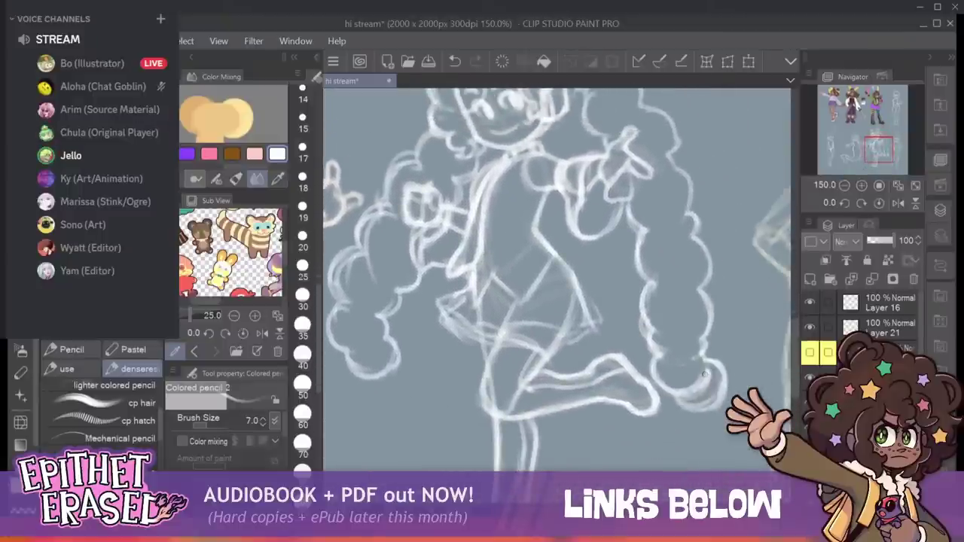
key("e")
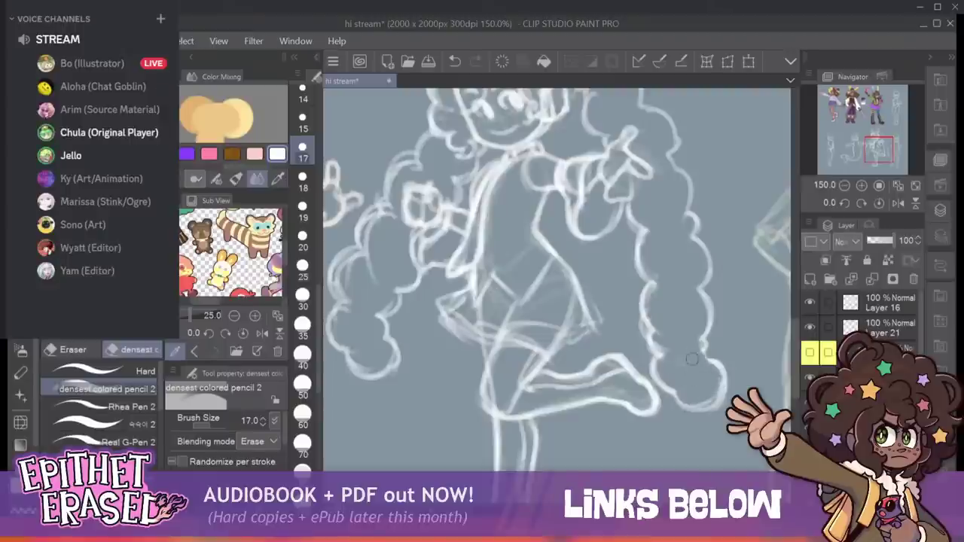
left_click_drag(766, 287, 795, 338)
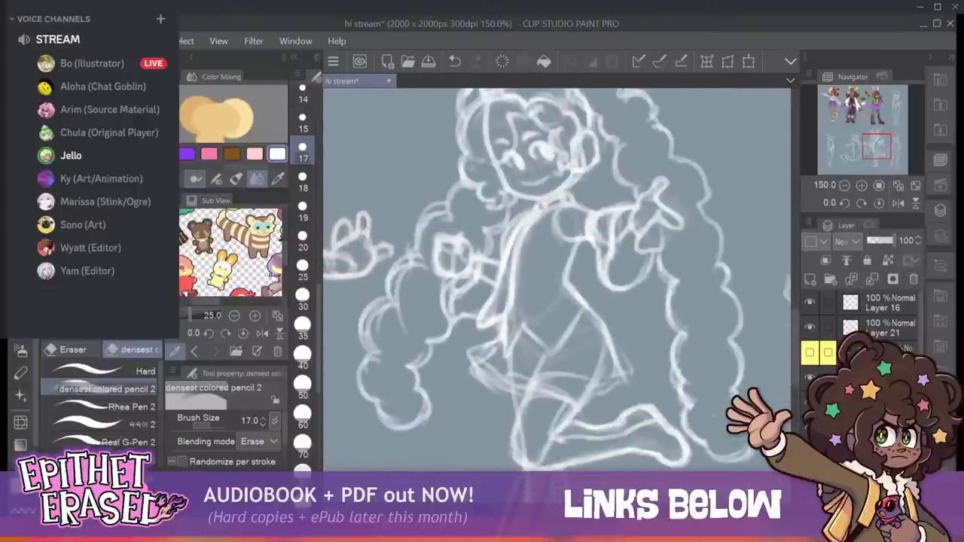
Nudge the sketch lines around the skirt and long pigtail using Liquify at brush size 150.
key("j")
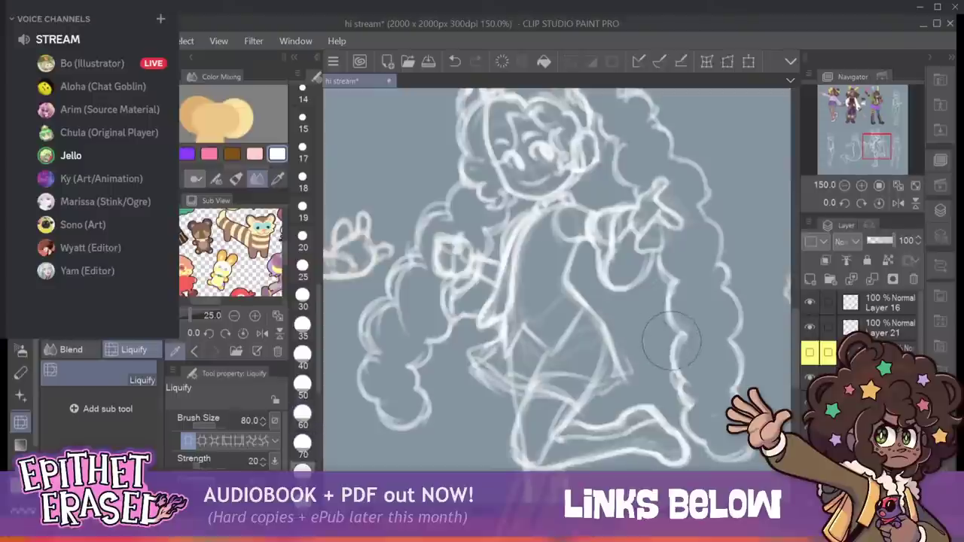
key("bracketright")
key("bracketright")
key("bracketright")
key("bracketright")
key("bracketleft")
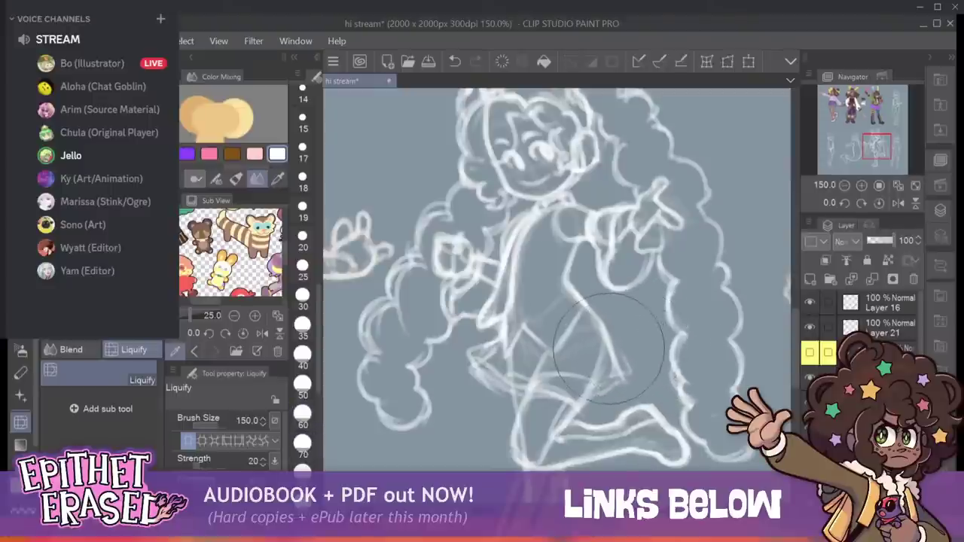
mouse_move(627, 329)
left_mouse_down()
mouse_move(614, 331)
mouse_move(690, 305)
mouse_move(744, 269)
left_mouse_up()
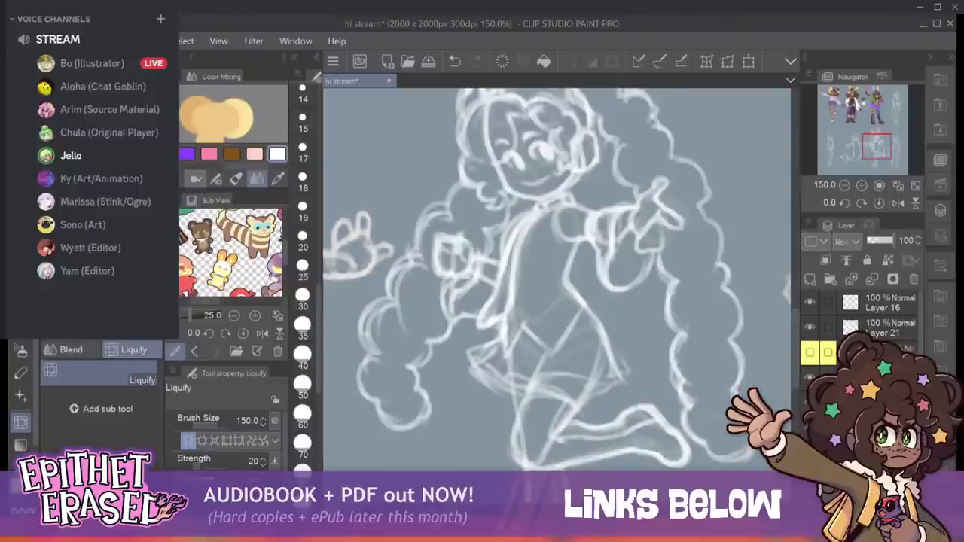
Doodle a dark smirking long-haired face with a pointing hand in the blank space between the two sketches, and delete the doodle's layer.
key("p")
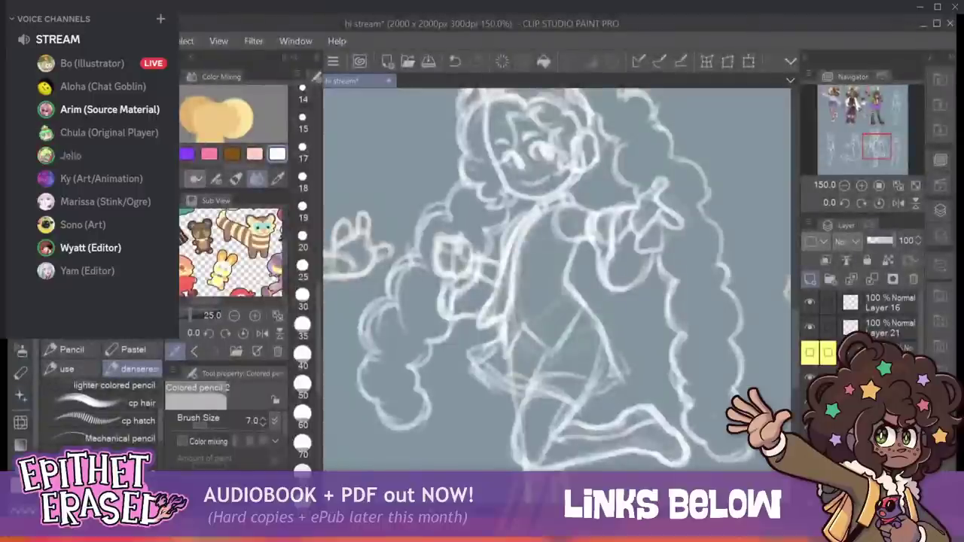
left_click_drag(539, 188, 734, 342)
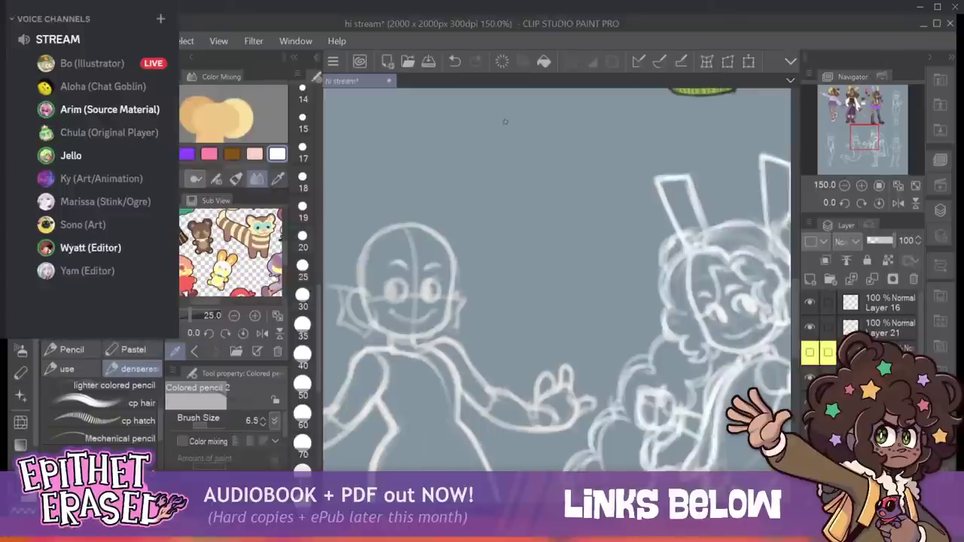
left_click_drag(505, 120, 502, 190)
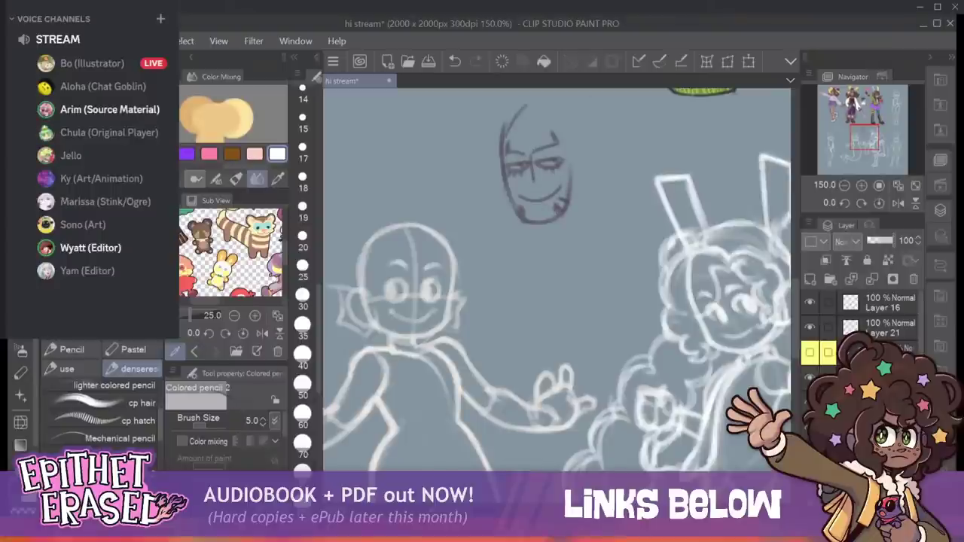
mouse_move(520, 106)
left_mouse_down()
mouse_move(494, 149)
mouse_move(502, 246)
left_mouse_up()
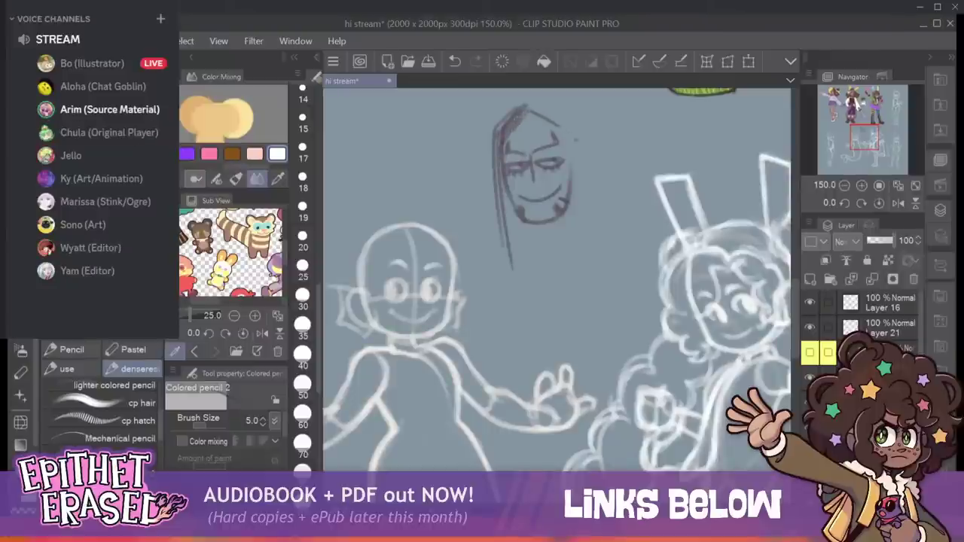
left_click_drag(556, 124, 580, 247)
left_click_drag(566, 131, 584, 267)
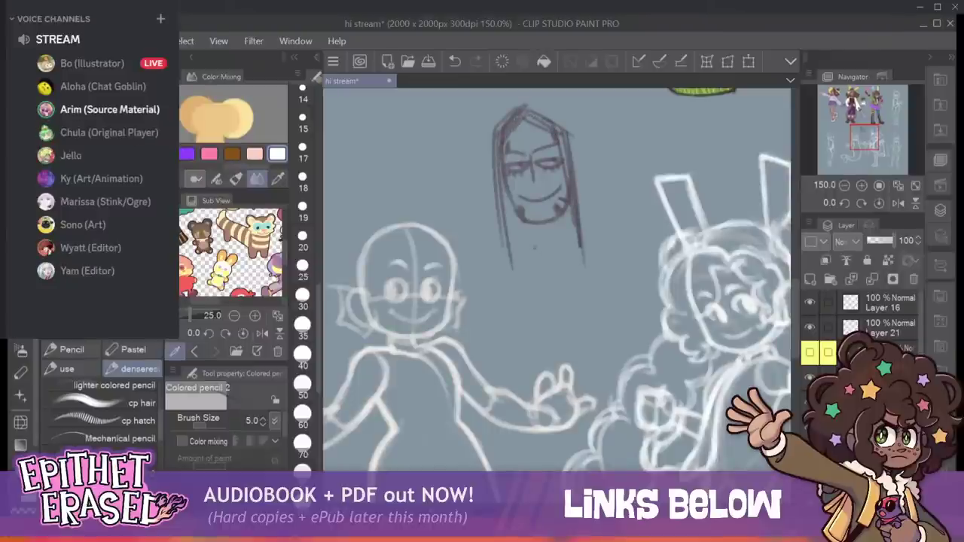
mouse_move(515, 255)
left_mouse_down()
mouse_move(542, 267)
mouse_move(503, 267)
mouse_move(529, 284)
left_mouse_up()
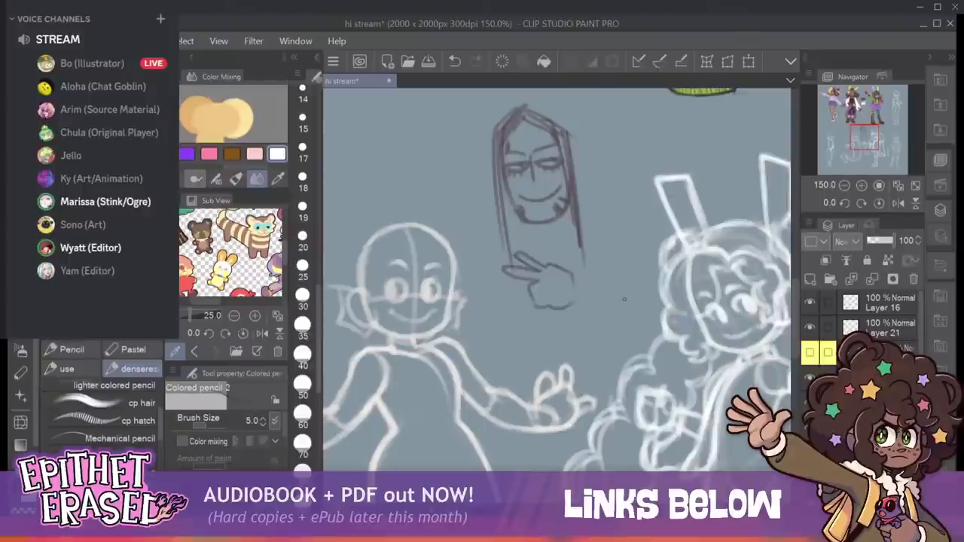
left_click(913, 279)
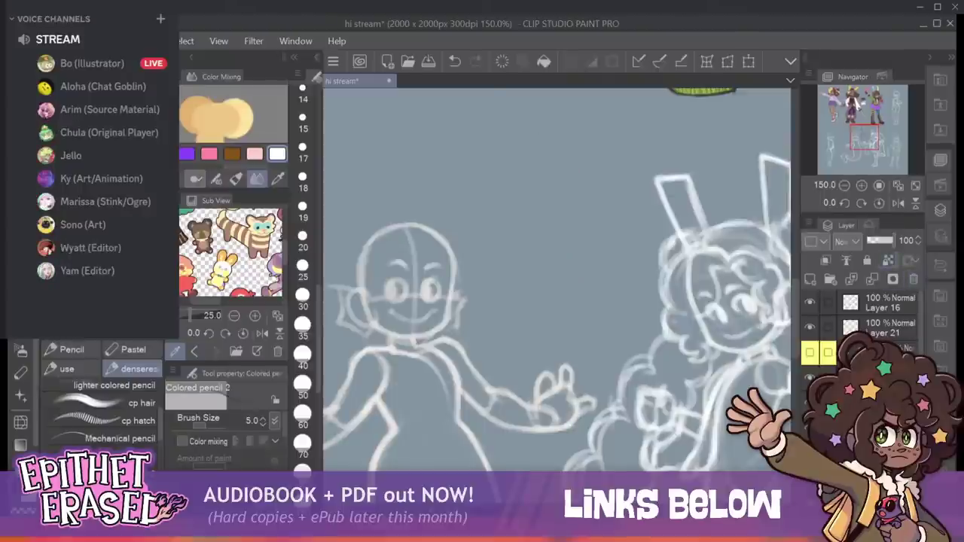
Lower the pigtailed character's sketch layer opacity to 30 percent.
mouse_move(708, 324)
left_mouse_down()
mouse_move(408, 158)
mouse_move(548, 87)
mouse_move(531, 184)
left_mouse_up()
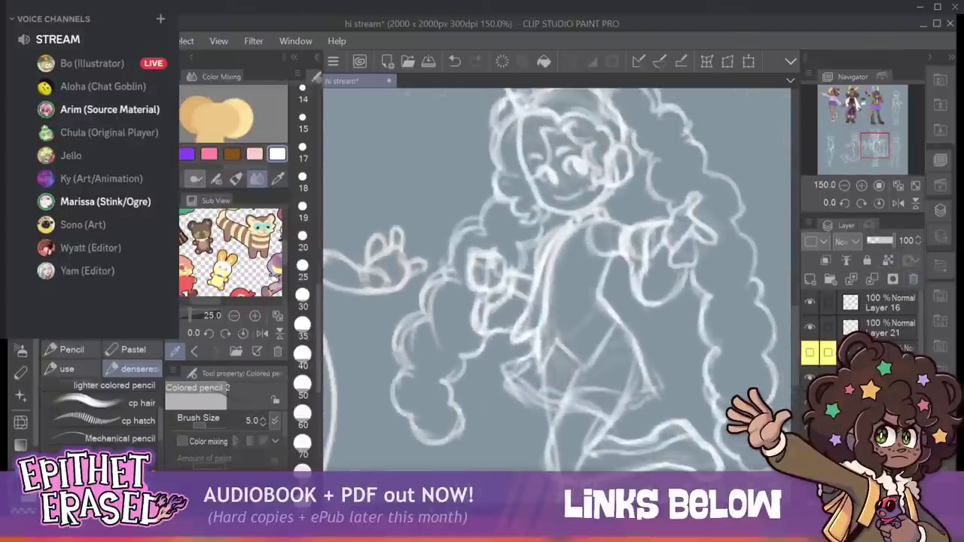
left_click(810, 403)
key("ctrl+z")
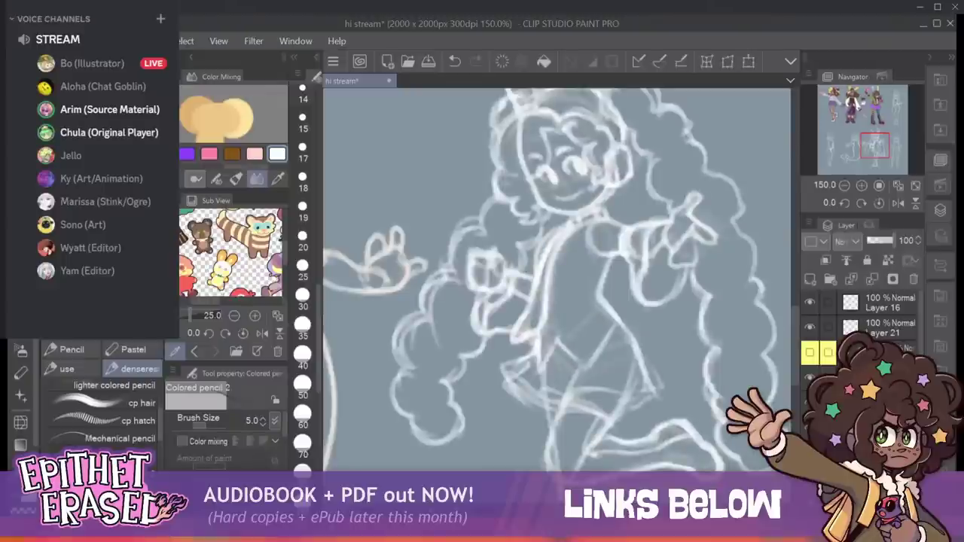
left_click(879, 241)
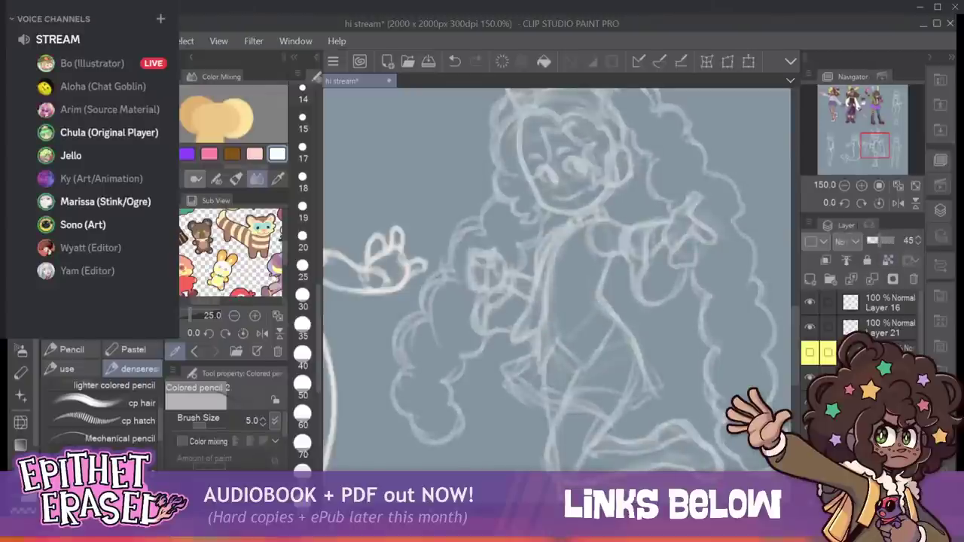
left_click_drag(879, 242, 874, 241)
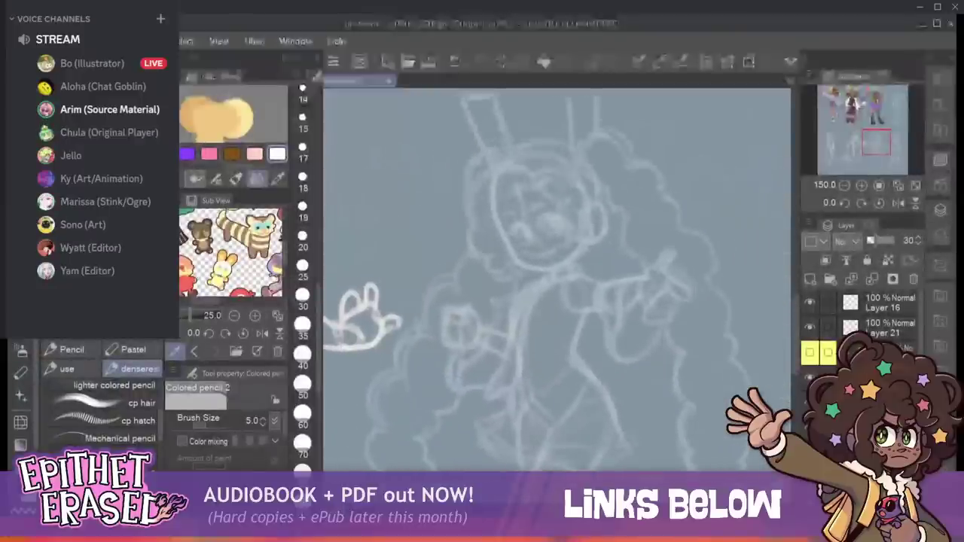
Review the colored bunny-eared character from head to boots as reference, return to the faded sketch's face, and save the drawing.
left_click_drag(921, 324, 921, 357)
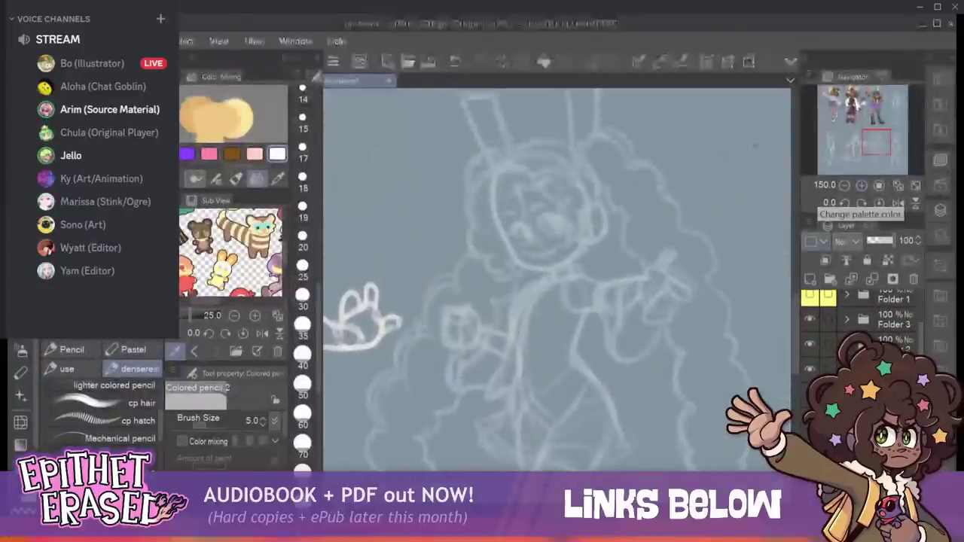
left_click_drag(558, 256, 550, 360)
scroll(557, 278, "up", 10)
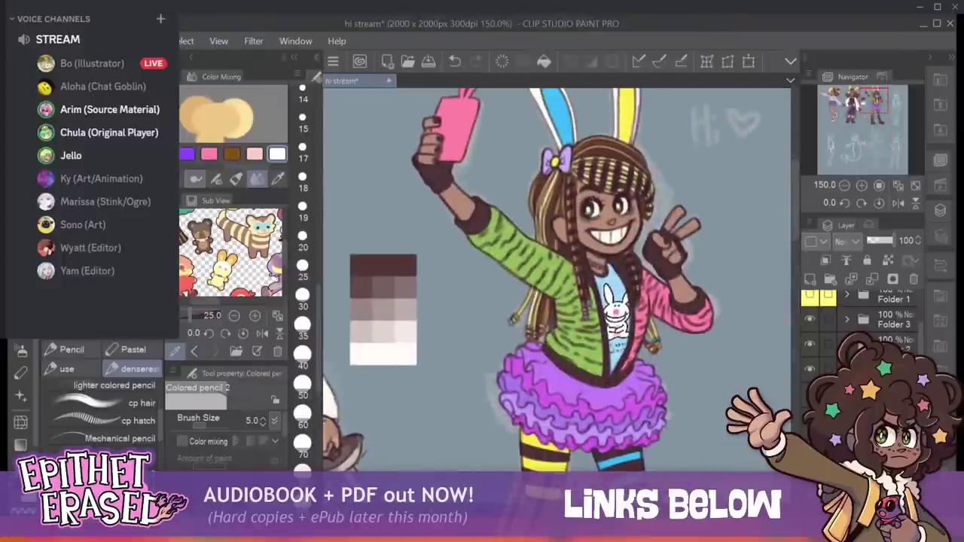
scroll(558, 279, "down", 12)
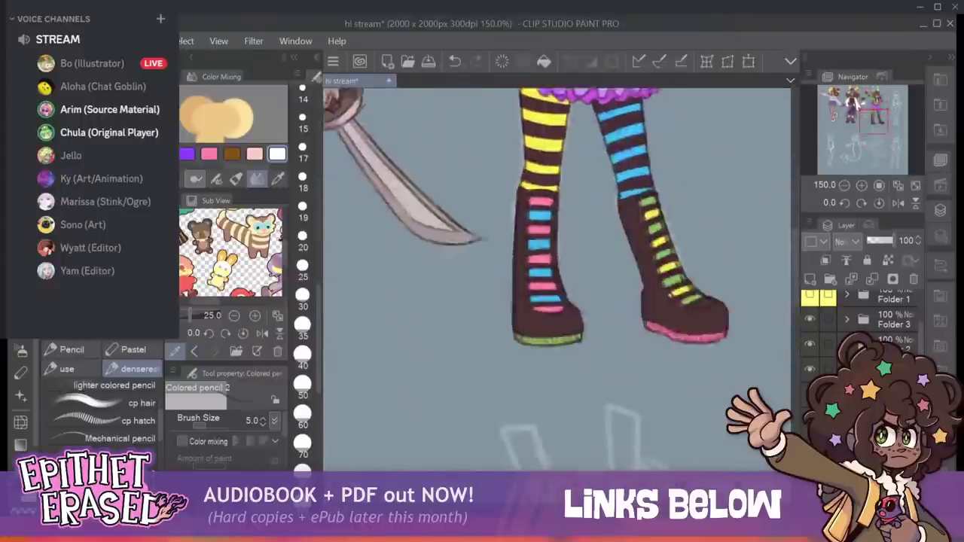
left_click_drag(717, 128, 782, 175)
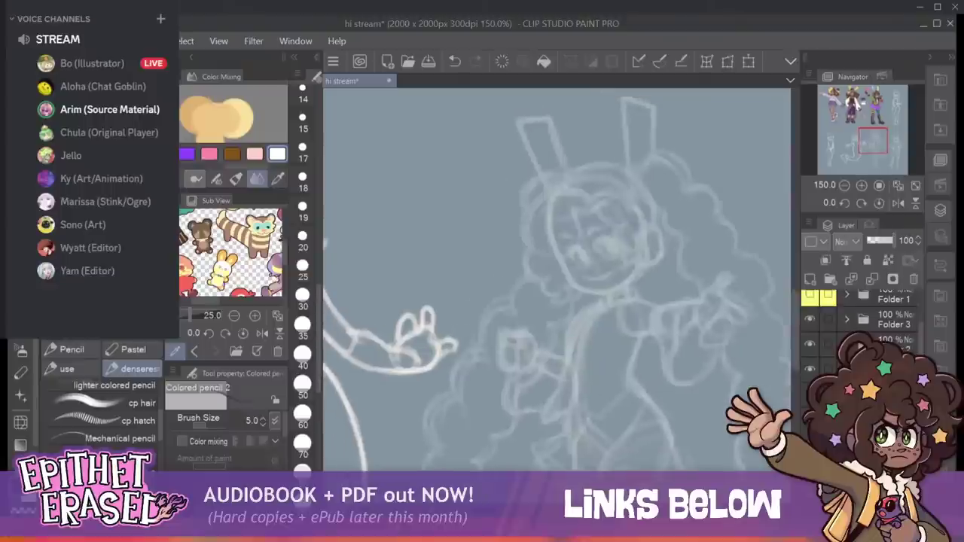
scroll(98, 410, "down", 2)
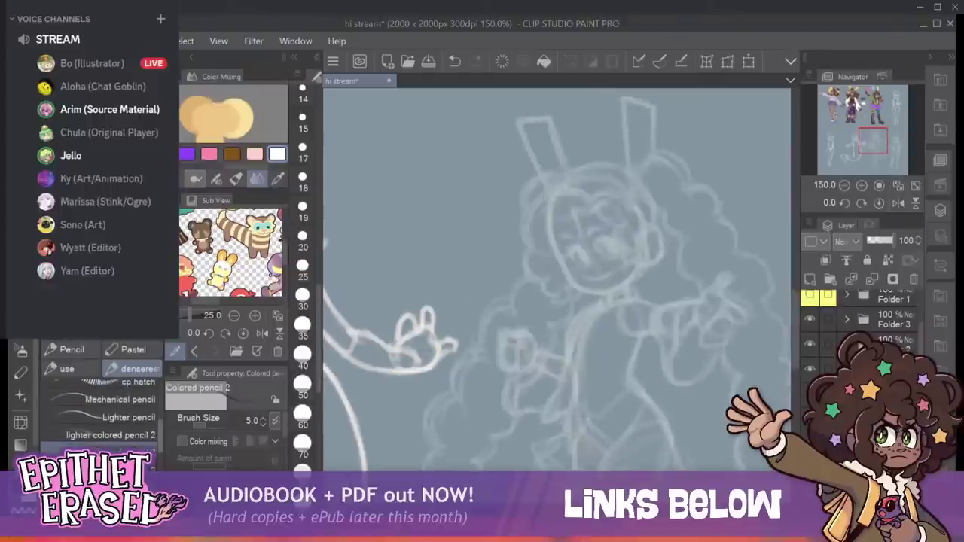
left_click(862, 185)
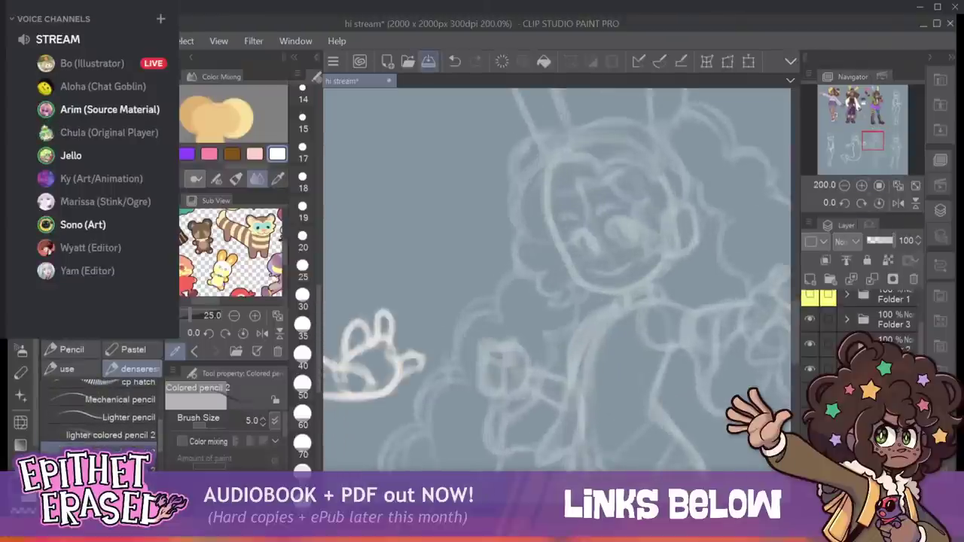
key("ctrl+s")
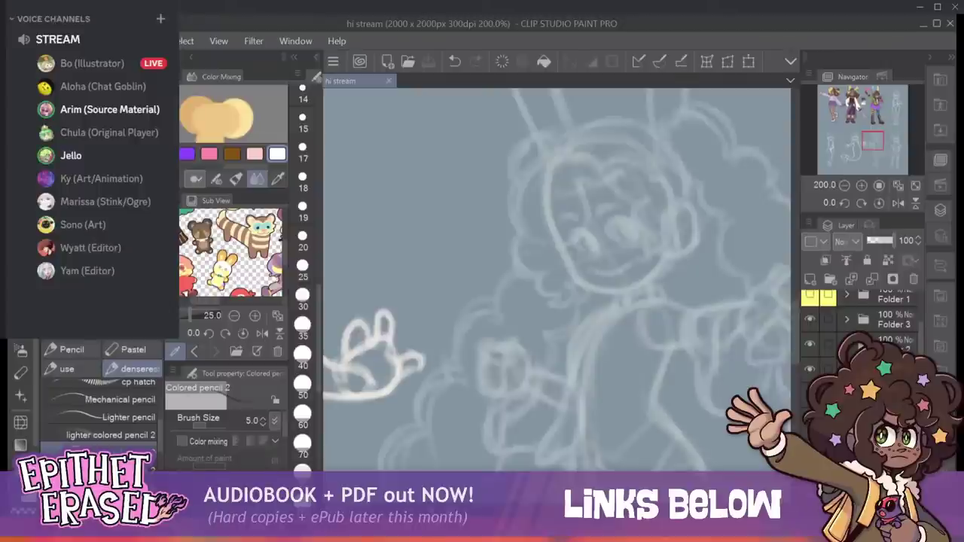
Try to outline the face's jawline in dark colored pencil at brush size 4.5, and clear the strokes.
key("[")
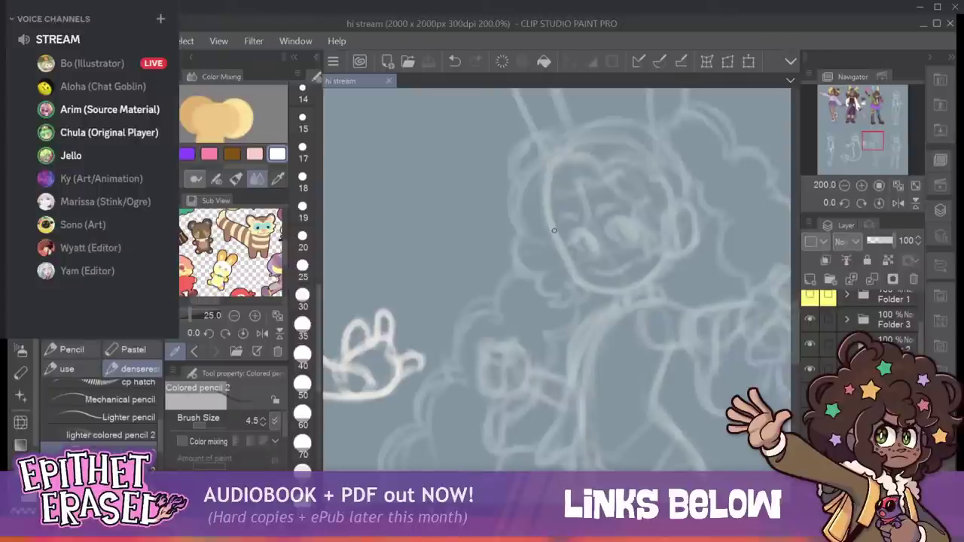
mouse_move(555, 231)
left_mouse_down()
mouse_move(576, 281)
mouse_move(614, 292)
mouse_move(632, 289)
mouse_move(601, 291)
mouse_move(642, 287)
left_mouse_up()
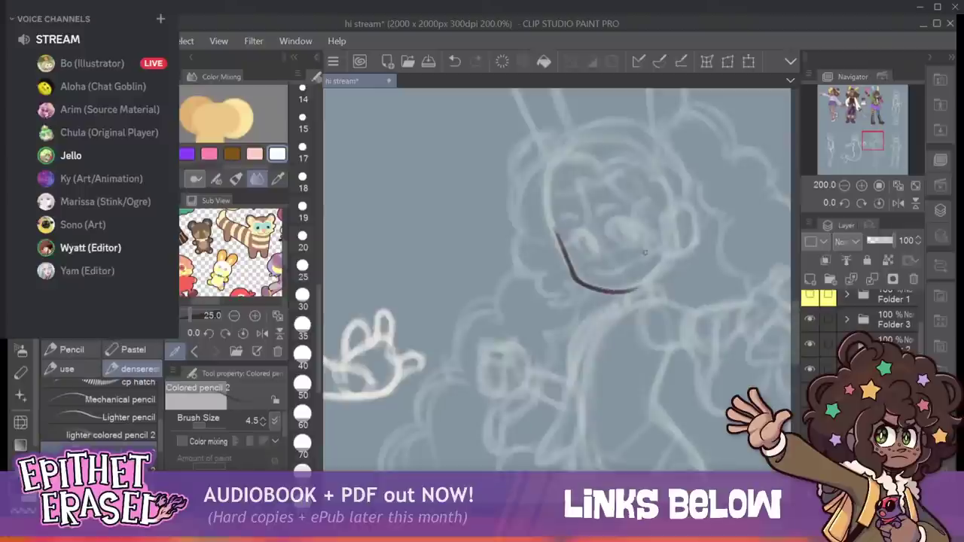
left_click(455, 62)
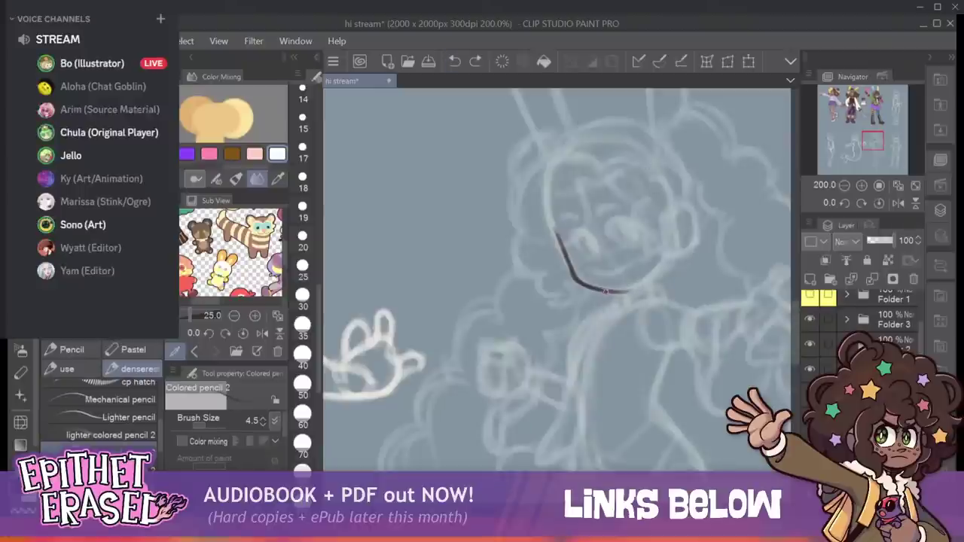
left_click_drag(617, 291, 666, 261)
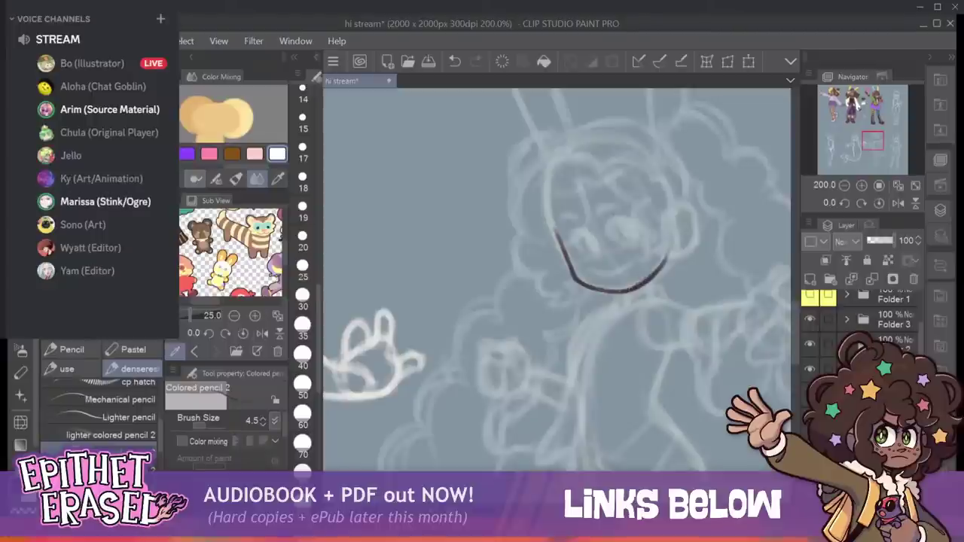
left_click(503, 61)
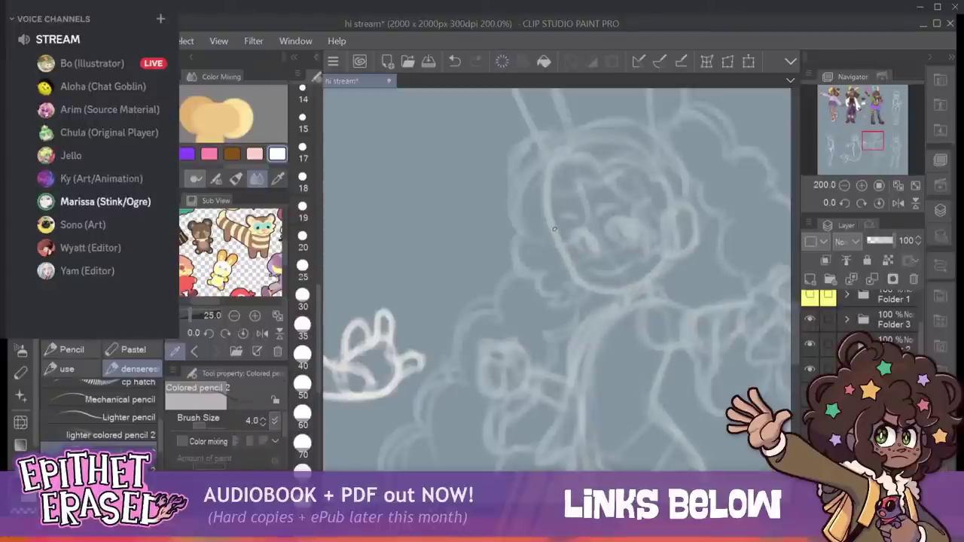
Outline the jawline, short neck, near shoulder and rounded upper sleeve of the pigtailed character in dark colored pencil at size 4.0.
mouse_move(556, 231)
left_mouse_down()
mouse_move(573, 276)
mouse_move(603, 291)
mouse_move(590, 288)
mouse_move(628, 291)
mouse_move(666, 248)
left_mouse_up()
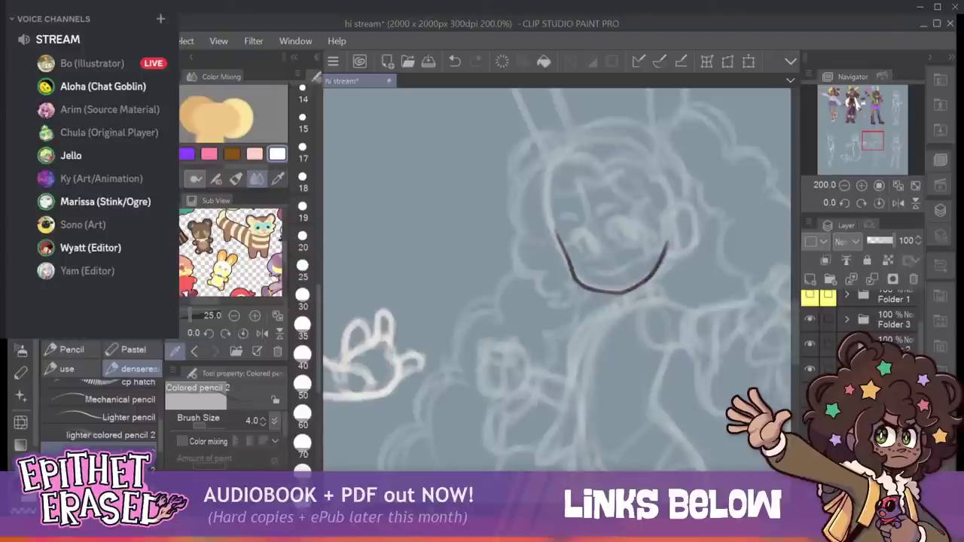
mouse_move(627, 292)
left_mouse_down()
mouse_move(630, 306)
mouse_move(654, 300)
left_mouse_up()
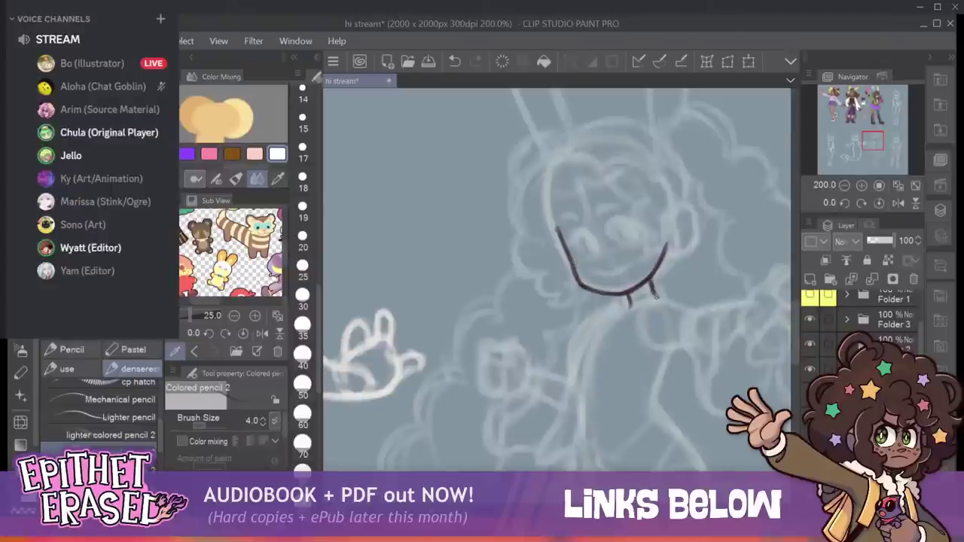
mouse_move(658, 297)
left_mouse_down()
mouse_move(616, 316)
mouse_move(668, 302)
mouse_move(698, 312)
left_mouse_up()
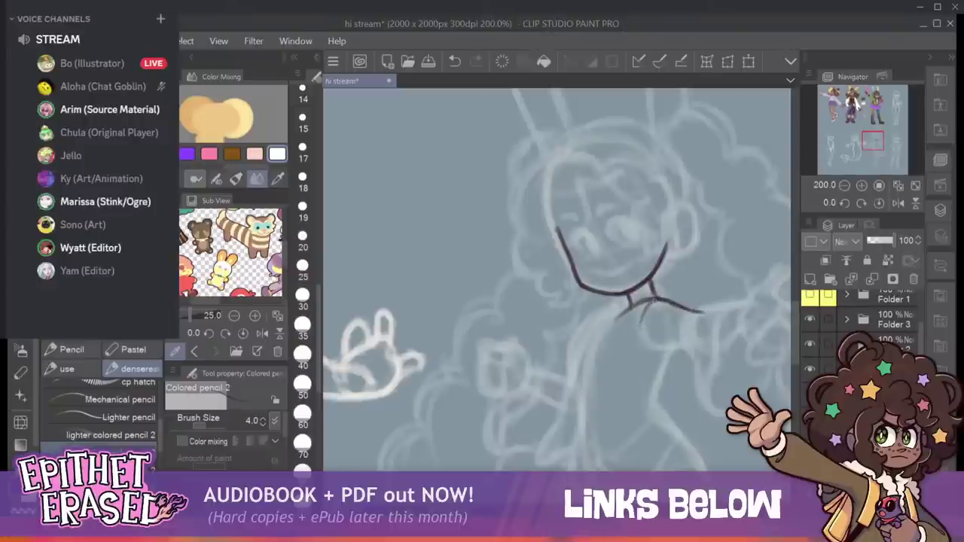
key("ctrl+z")
left_click_drag(648, 302, 657, 347)
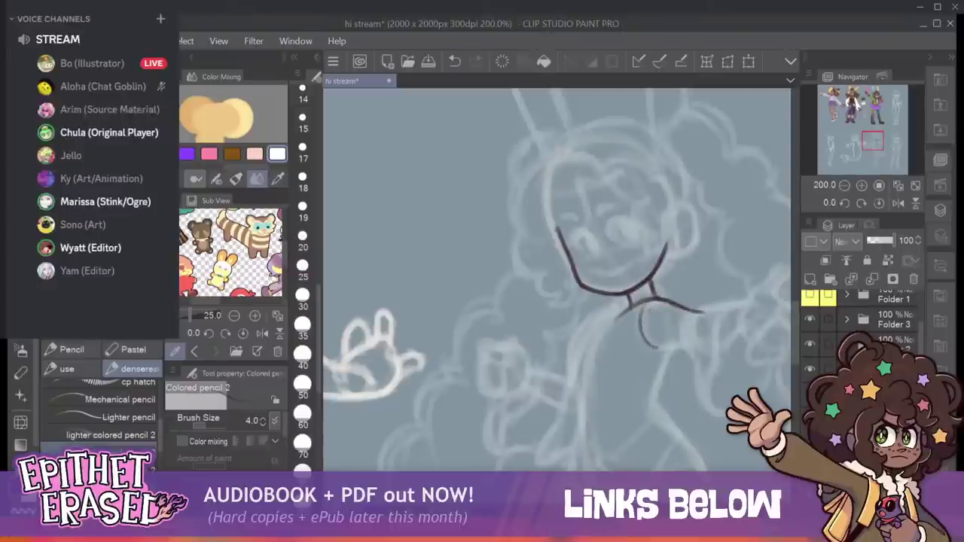
mouse_move(664, 300)
left_mouse_down()
mouse_move(641, 318)
mouse_move(667, 348)
left_mouse_up()
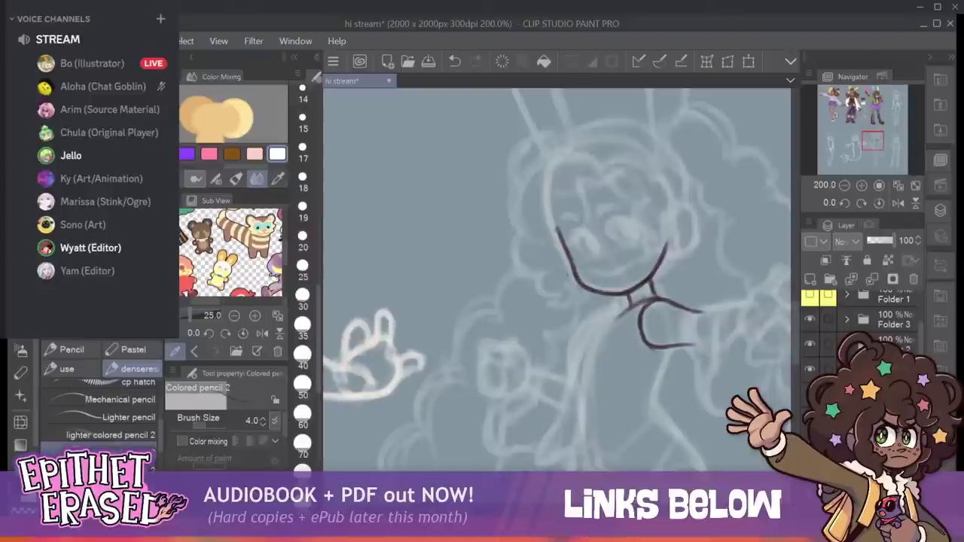
Outline the outstretched arm's wide drooping sleeve, the cuff seam at the elbow, and the base of the open hand.
left_click_drag(596, 291, 479, 161)
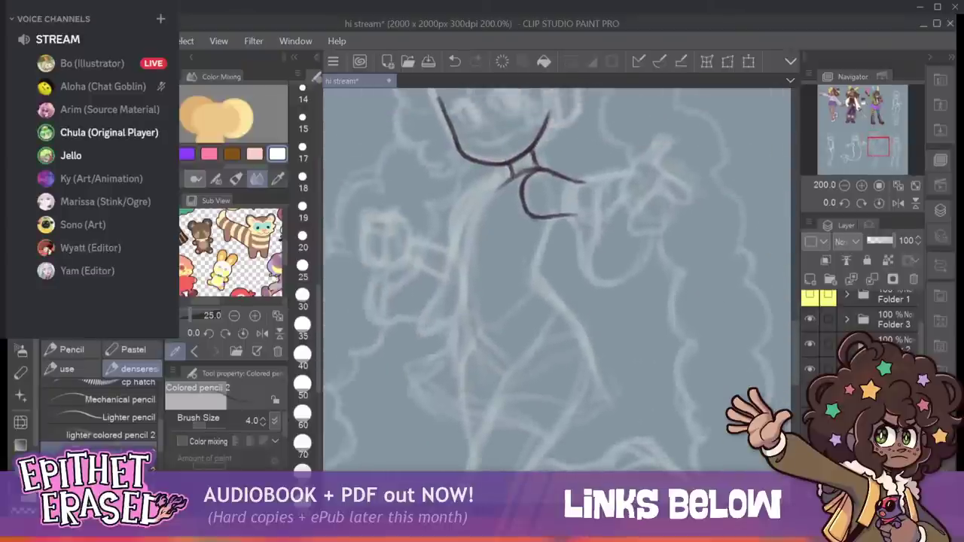
left_click_drag(587, 180, 630, 172)
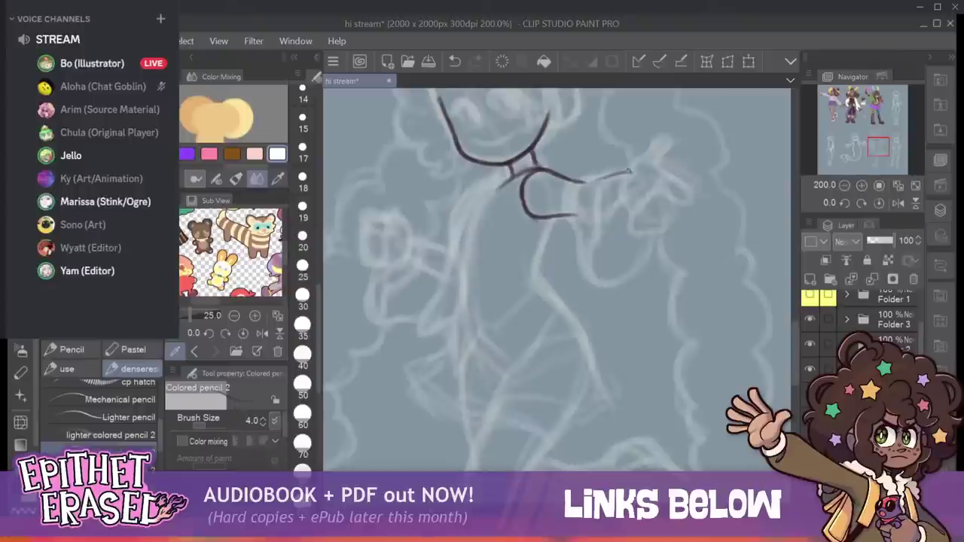
key("ctrl+z")
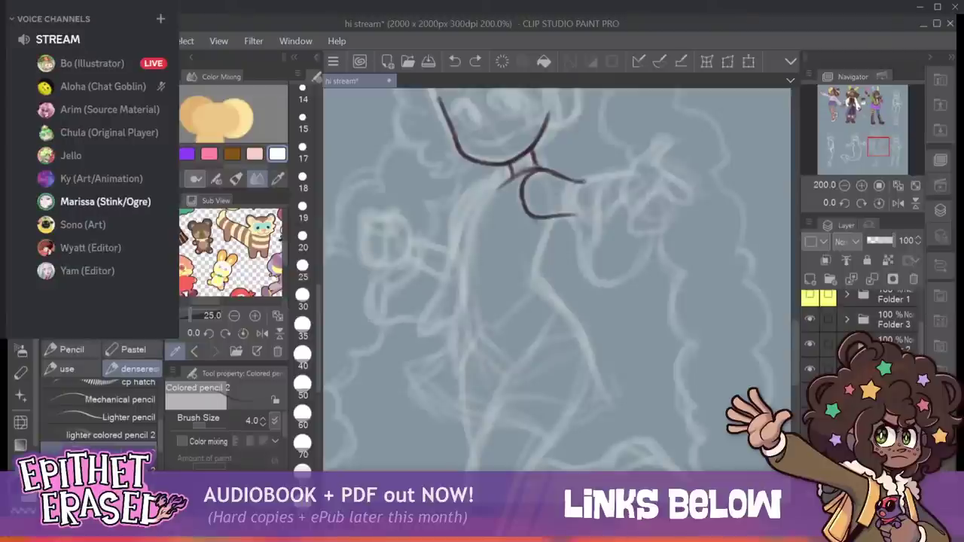
mouse_move(584, 179)
left_mouse_down()
mouse_move(574, 220)
mouse_move(585, 270)
mouse_move(614, 285)
mouse_move(657, 226)
left_mouse_up()
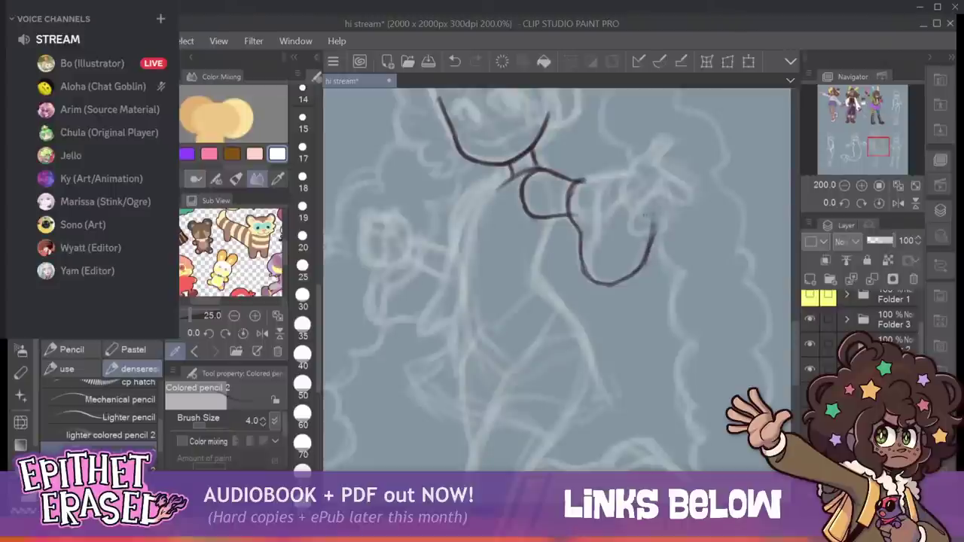
mouse_move(580, 181)
left_mouse_down()
mouse_move(618, 155)
mouse_move(601, 174)
mouse_move(627, 175)
mouse_move(639, 168)
mouse_move(634, 161)
mouse_move(630, 210)
left_mouse_up()
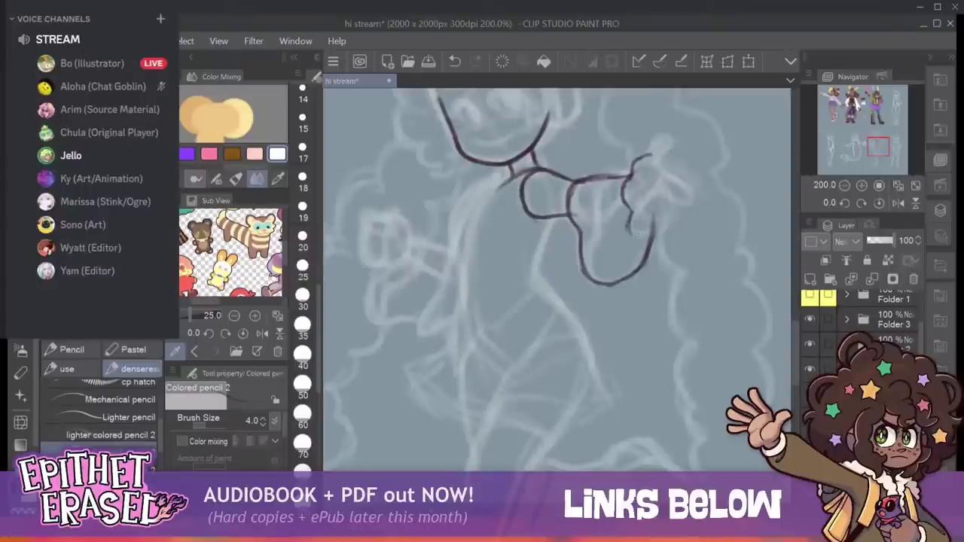
mouse_move(642, 234)
left_mouse_down()
mouse_move(662, 232)
mouse_move(666, 219)
left_mouse_up()
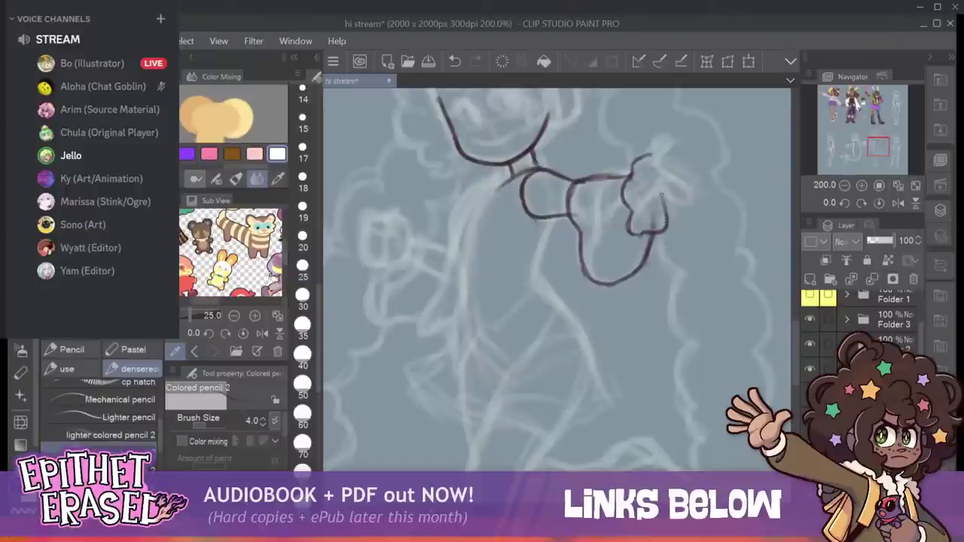
Examine the colored pirate and bunny-eared characters in the upper row of the lineup as reference for the line art.
left_click(845, 185)
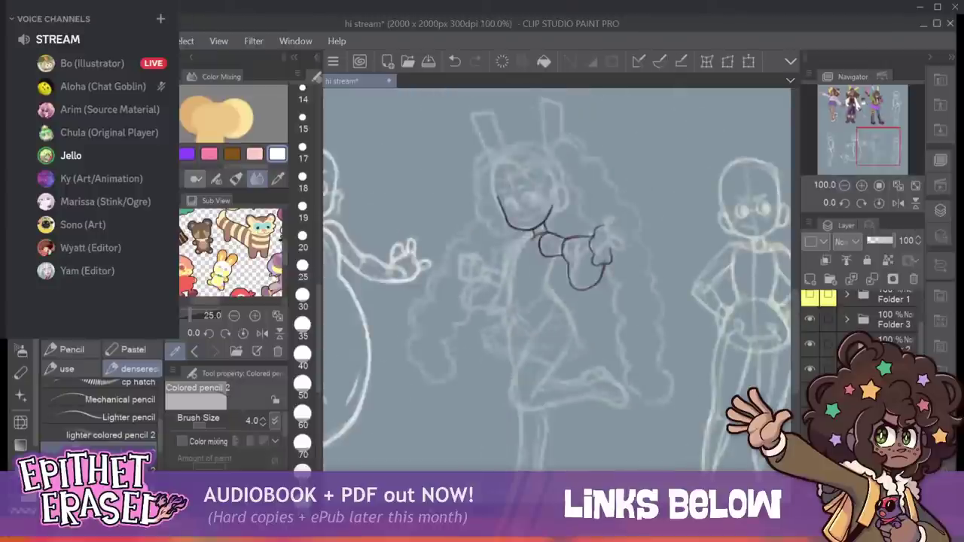
left_click_drag(878, 147, 866, 128)
left_click(844, 185)
left_click(844, 186)
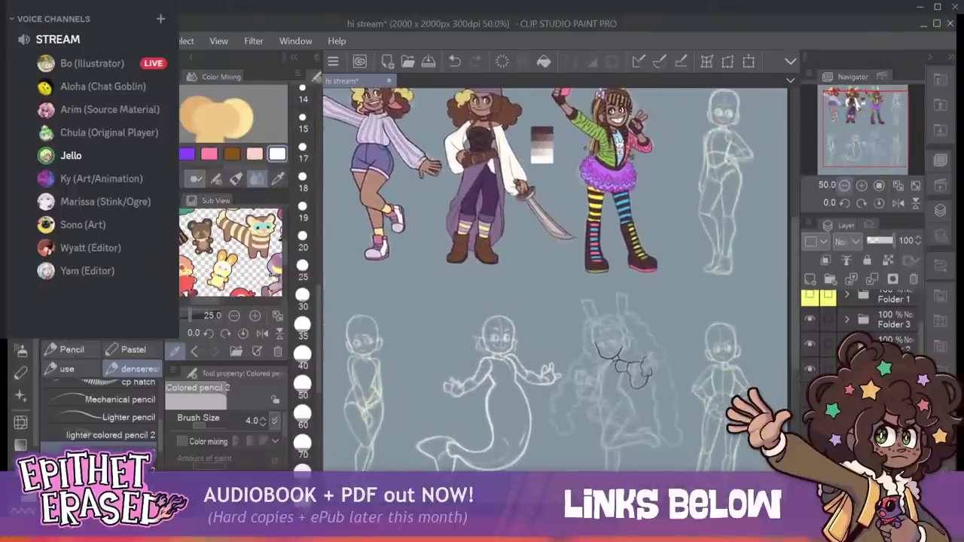
key("ctrl+plus")
left_click_drag(866, 128, 865, 106)
left_click(845, 185)
scroll(557, 279, "down", 1)
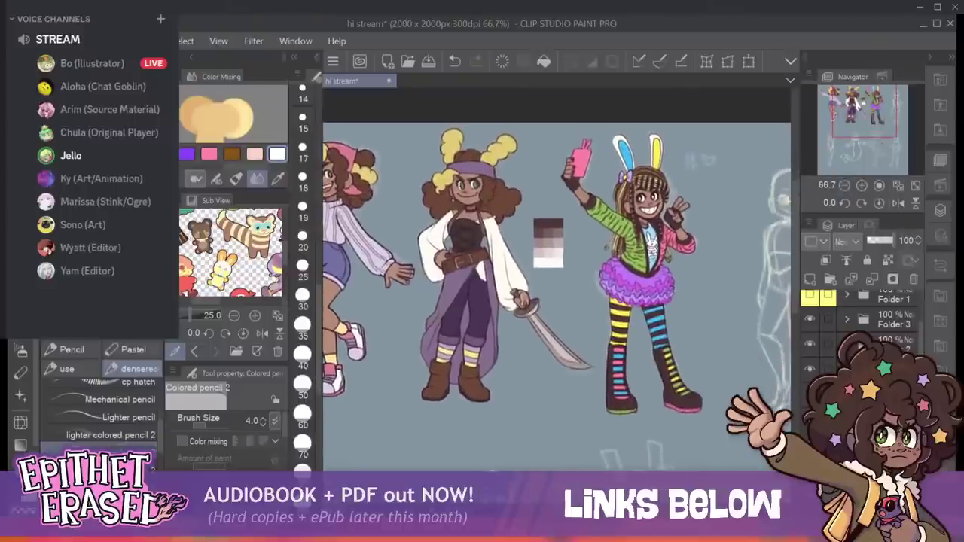
Make Layer 25 the active layer and save the drawing.
left_click_drag(920, 338, 920, 304)
left_click(890, 303)
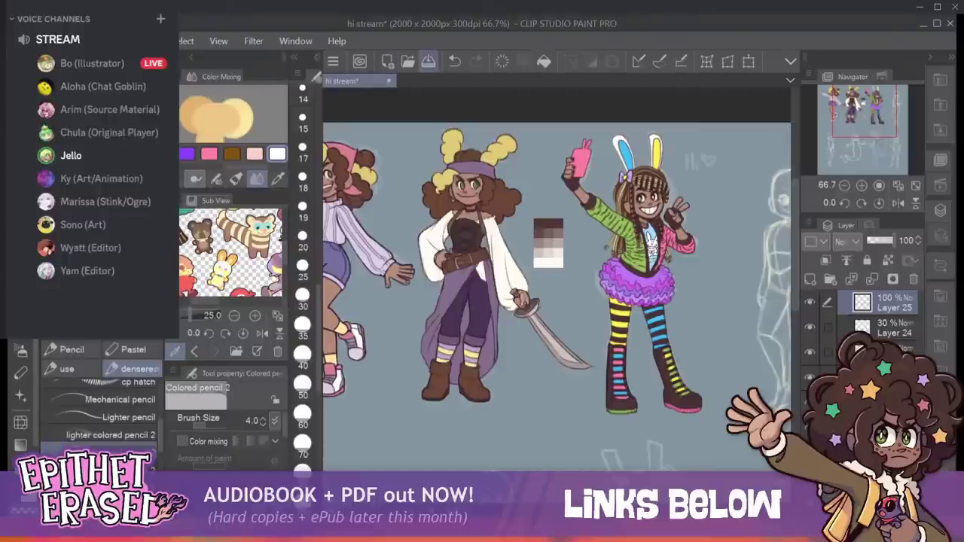
key("ctrl+s")
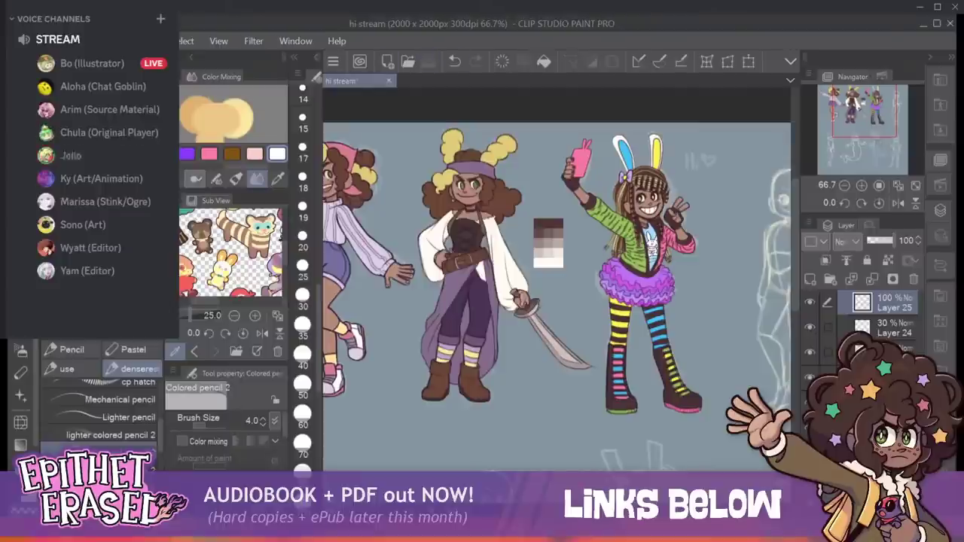
left_click_drag(482, 482, 496, 473)
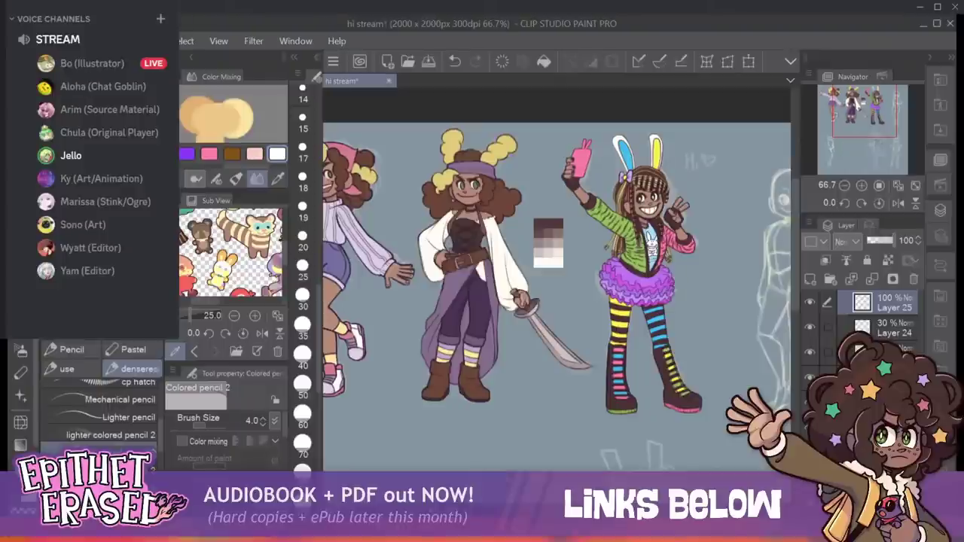
key("o")
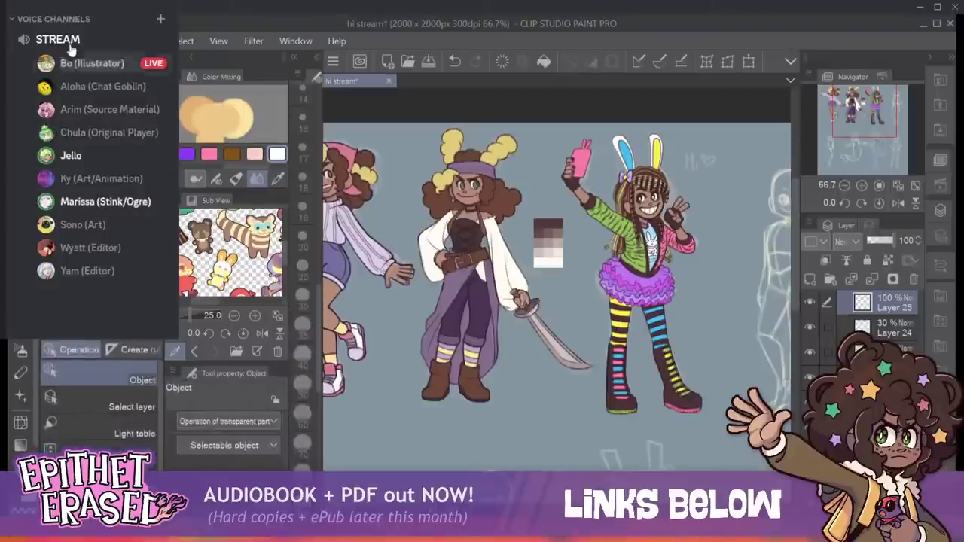
left_click(77, 35)
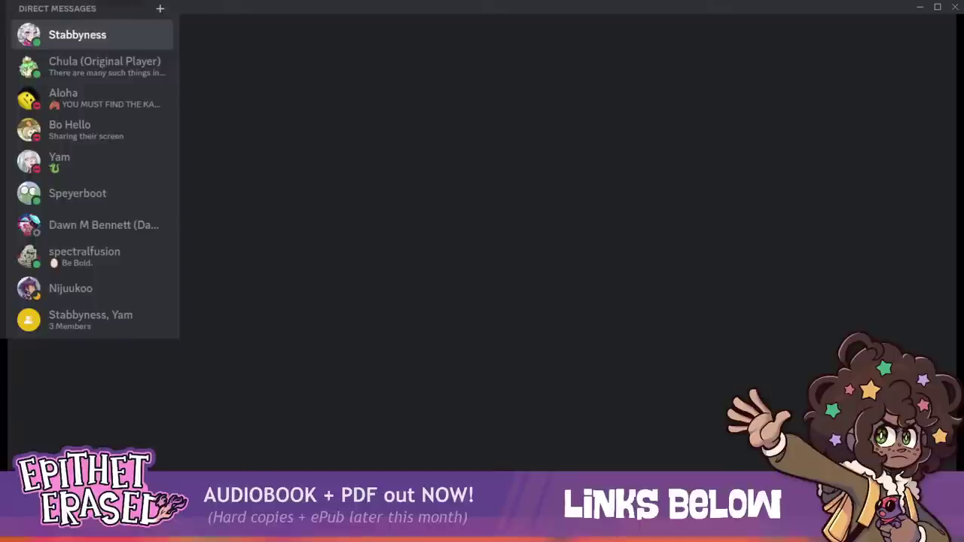
key("ctrl+alt+Right")
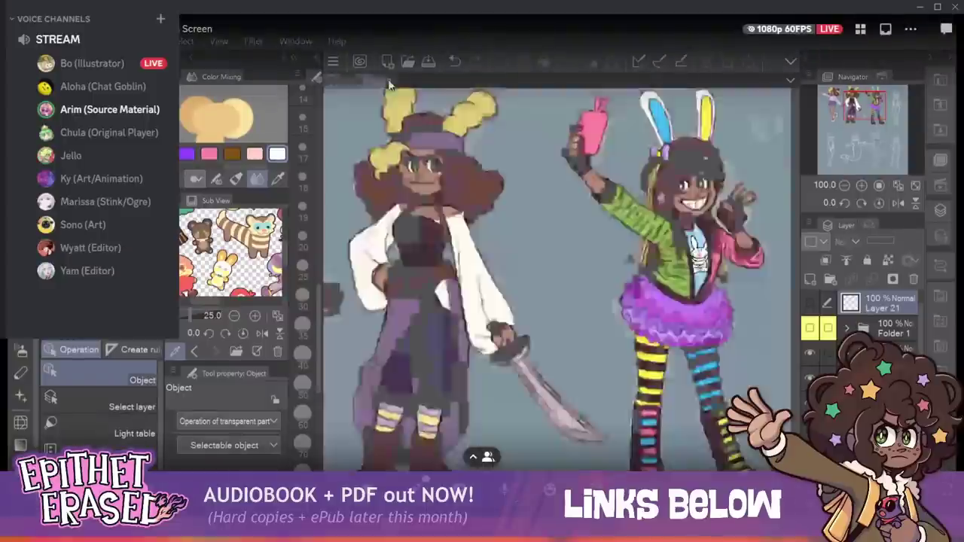
mouse_move(557, 278)
left_mouse_down()
mouse_move(532, 343)
mouse_move(556, 311)
mouse_move(546, 269)
mouse_move(558, 274)
left_mouse_up()
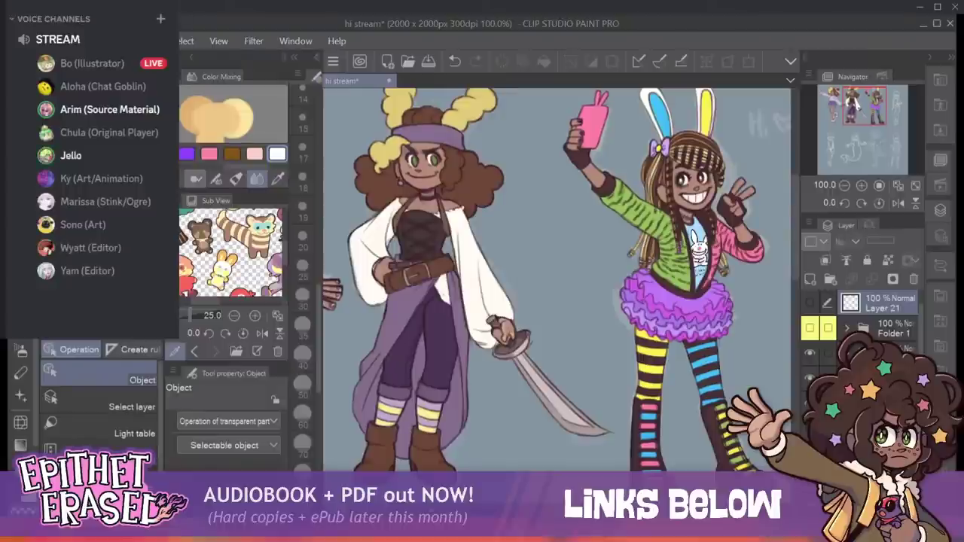
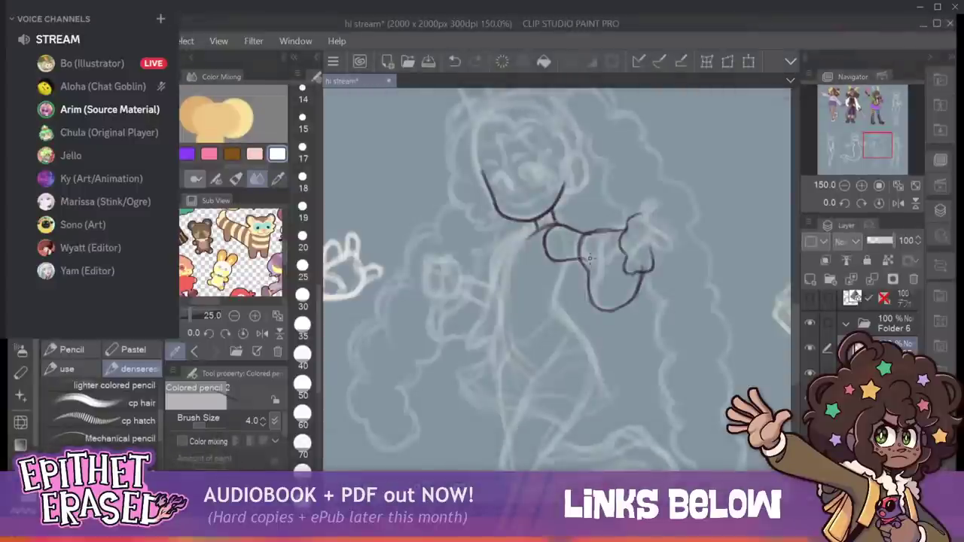
Set the colored pencil to size 4.0, draw the open hand's thumb and fingers, and define the drooping sleeve's inner opening.
key("ctrl+plus")
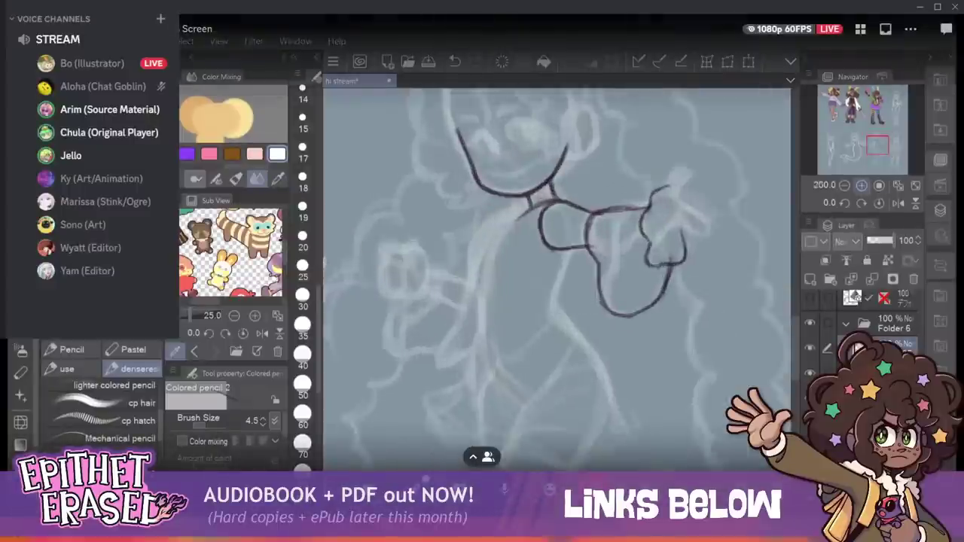
key("bracketleft")
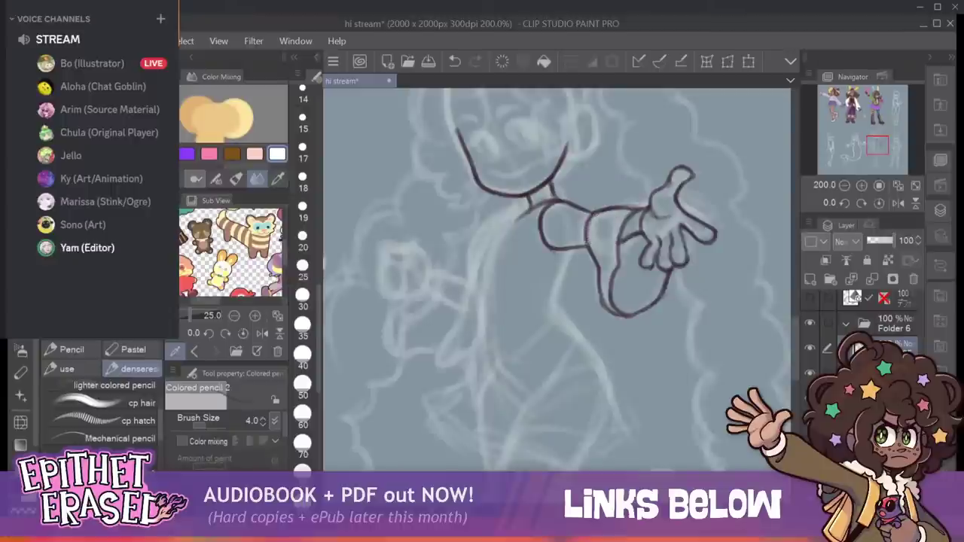
left_click_drag(588, 242, 596, 216)
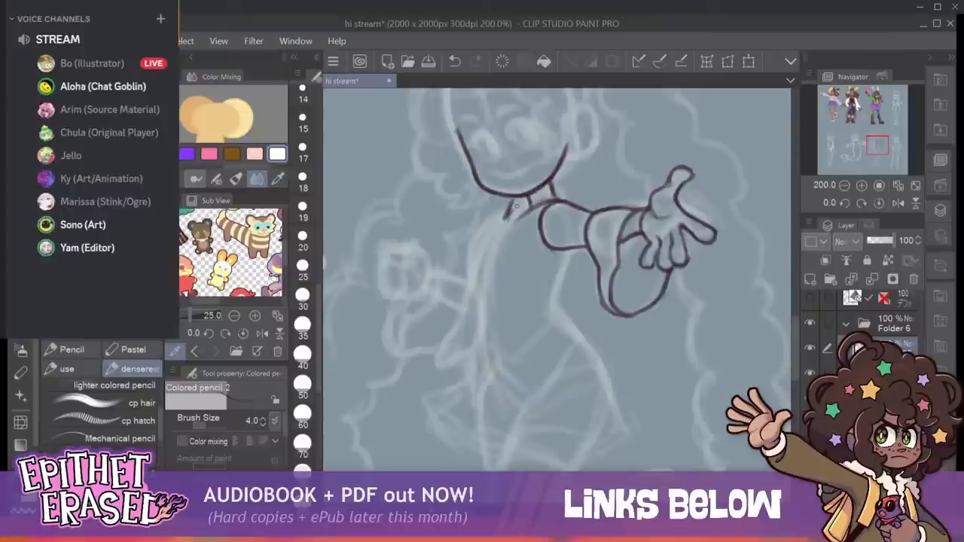
Draw the collar band around the neck and start the small knot beneath the chin, undoing stray strokes.
mouse_move(518, 199)
left_mouse_down()
mouse_move(512, 215)
mouse_move(525, 202)
mouse_move(562, 198)
mouse_move(551, 188)
left_mouse_up()
key("ctrl+z")
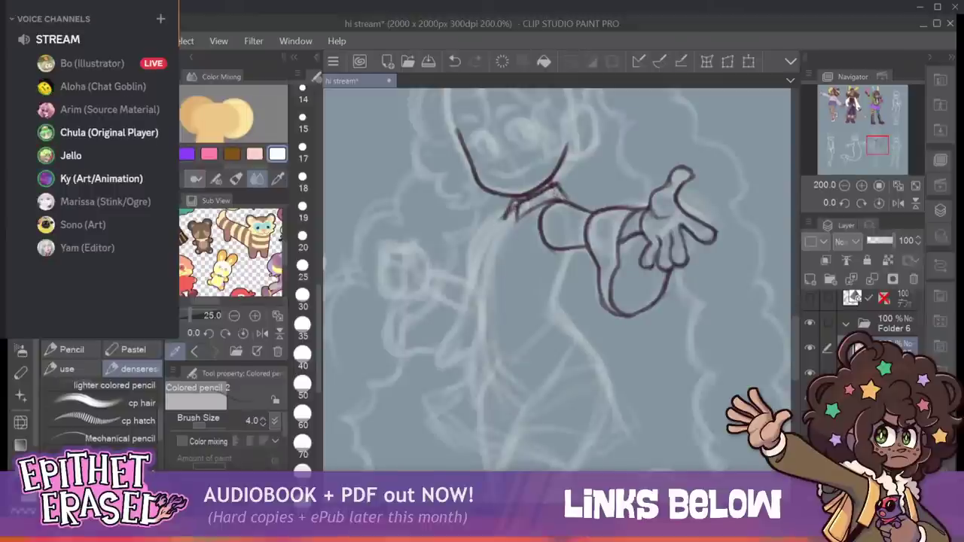
left_click_drag(506, 215, 501, 225)
key("ctrl+z")
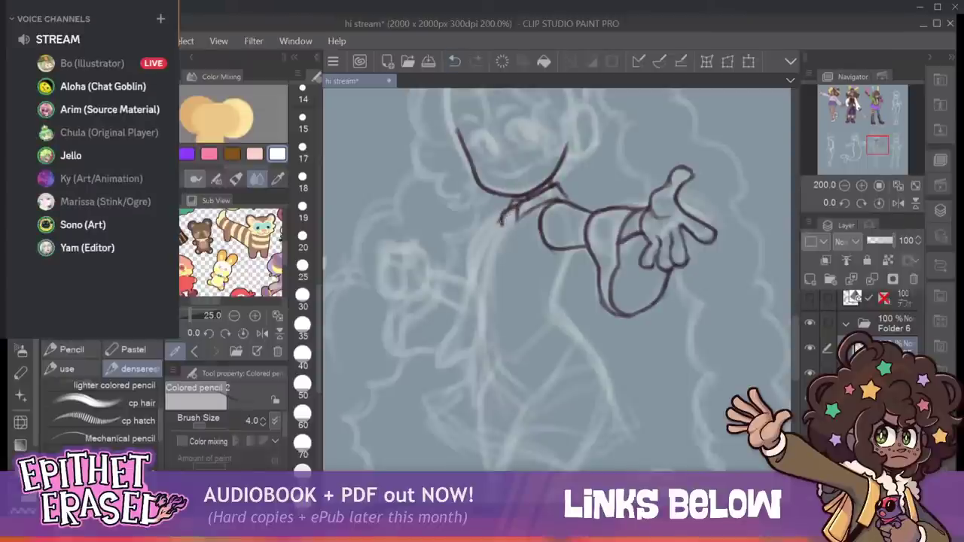
Outline the long, pointed scarf tail hanging from the collar knot down the front of the torso.
mouse_move(517, 217)
left_mouse_down()
mouse_move(481, 250)
mouse_move(465, 285)
left_mouse_up()
mouse_move(480, 249)
left_mouse_down()
mouse_move(437, 369)
mouse_move(475, 339)
mouse_move(510, 219)
mouse_move(473, 353)
left_mouse_up()
left_click_drag(499, 241, 485, 291)
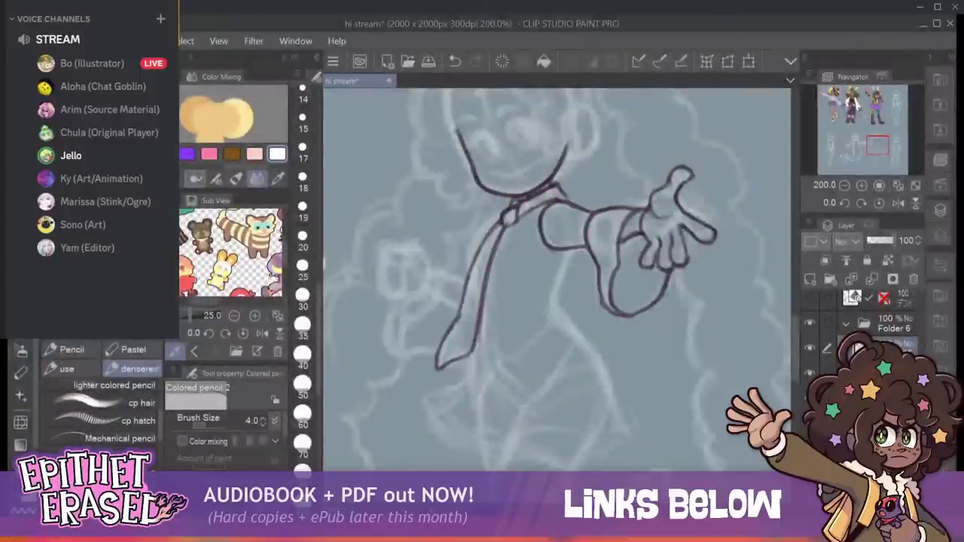
mouse_move(481, 336)
left_mouse_down()
mouse_move(504, 229)
mouse_move(479, 339)
left_mouse_up()
left_click_drag(496, 244, 488, 278)
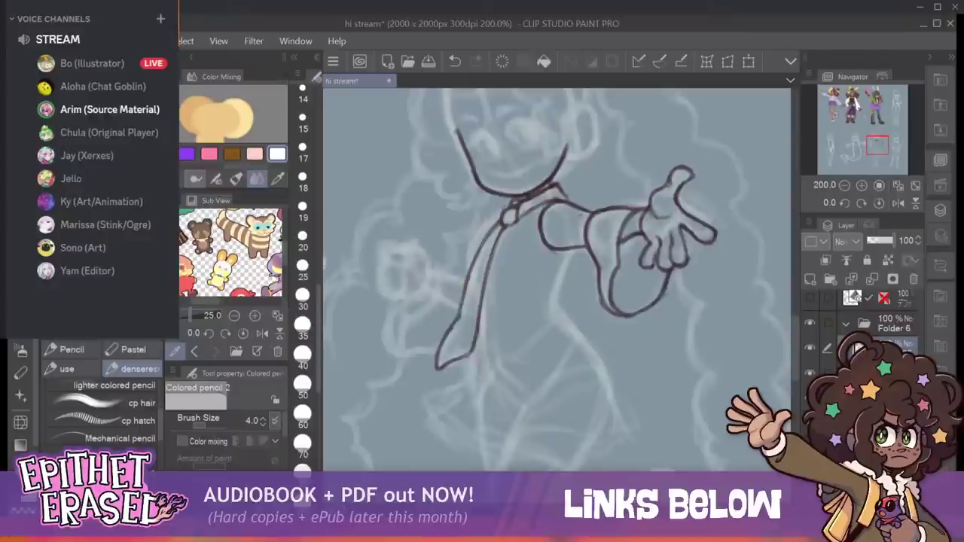
Draw the far shoulder's curve beside the scarf and the torso's side line below the outstretched arm's sleeve.
mouse_move(503, 210)
left_mouse_down()
mouse_move(476, 234)
mouse_move(469, 271)
left_mouse_up()
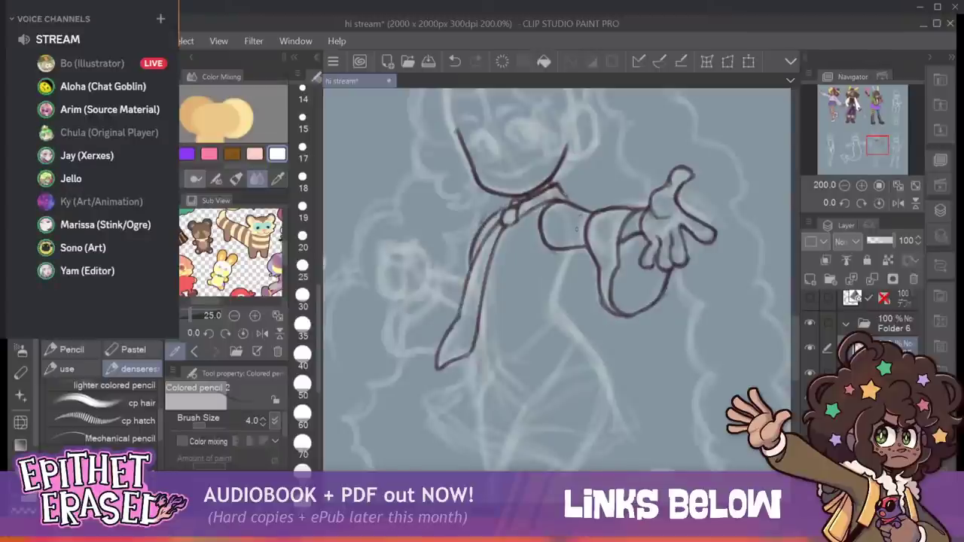
left_click_drag(572, 252, 555, 298)
left_click_drag(573, 250, 556, 300)
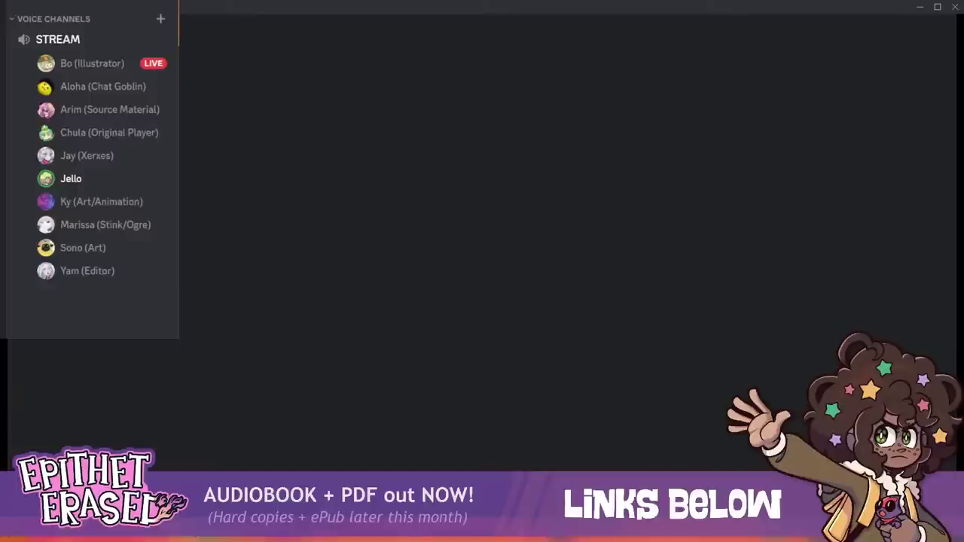
Outline the raised leg's shoe with its rounded toe, and draw the underside line joining it to the bent knee.
mouse_move(721, 320)
left_mouse_down()
mouse_move(721, 335)
mouse_move(677, 329)
left_mouse_up()
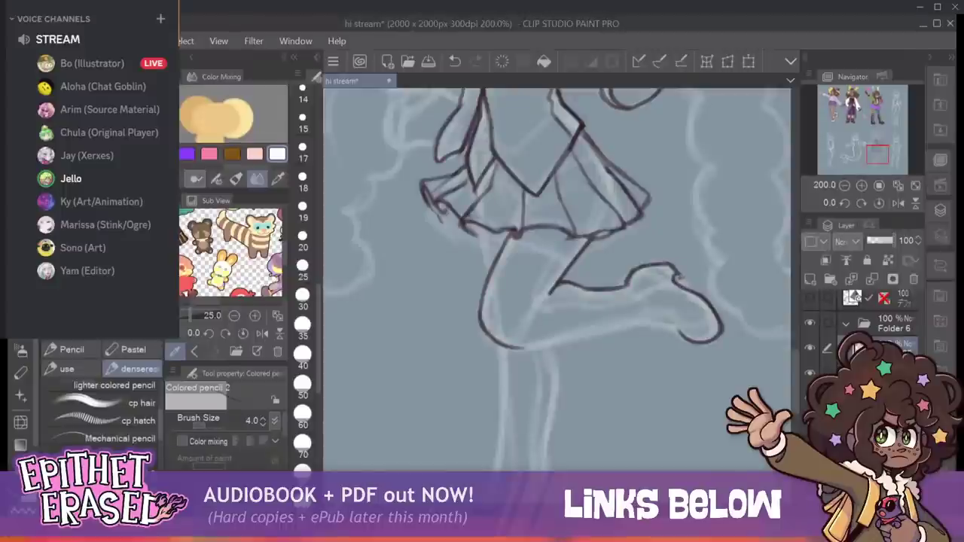
left_click_drag(678, 282, 703, 293)
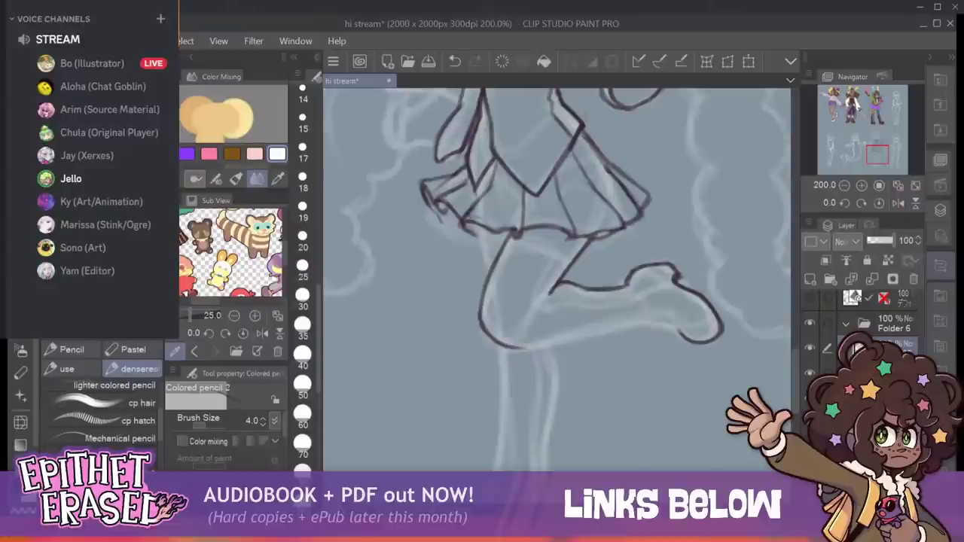
mouse_move(541, 344)
left_mouse_down()
mouse_move(647, 317)
mouse_move(630, 318)
mouse_move(687, 333)
left_mouse_up()
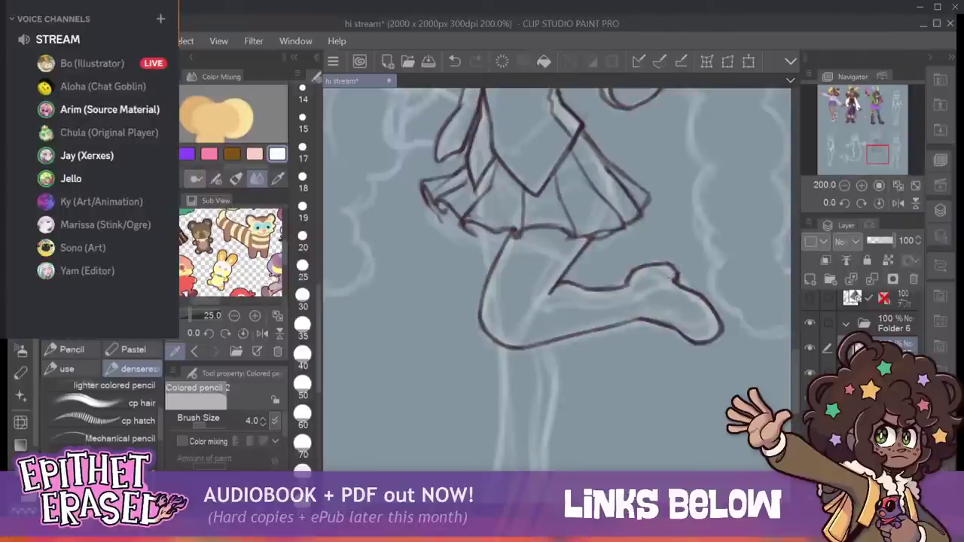
mouse_move(672, 276)
left_mouse_down()
mouse_move(713, 90)
mouse_move(672, 169)
left_mouse_up()
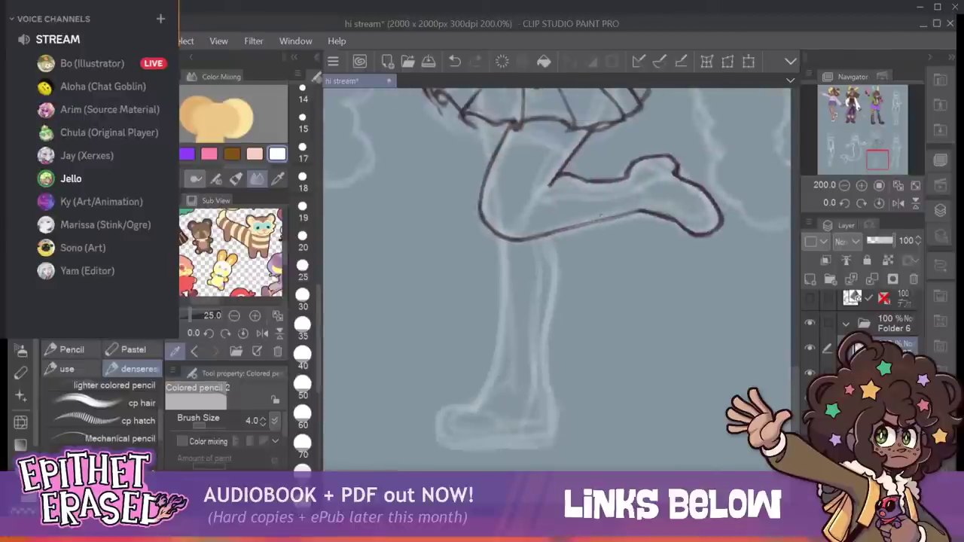
Smooth and darken the raised leg's underside line between the bent knee and the shoe, undoing a stray stroke.
mouse_move(612, 217)
left_mouse_down()
mouse_move(650, 211)
mouse_move(609, 213)
left_mouse_up()
left_click_drag(535, 237, 626, 220)
mouse_move(562, 230)
left_mouse_down()
mouse_move(656, 218)
mouse_move(599, 225)
mouse_move(637, 209)
mouse_move(692, 224)
left_mouse_up()
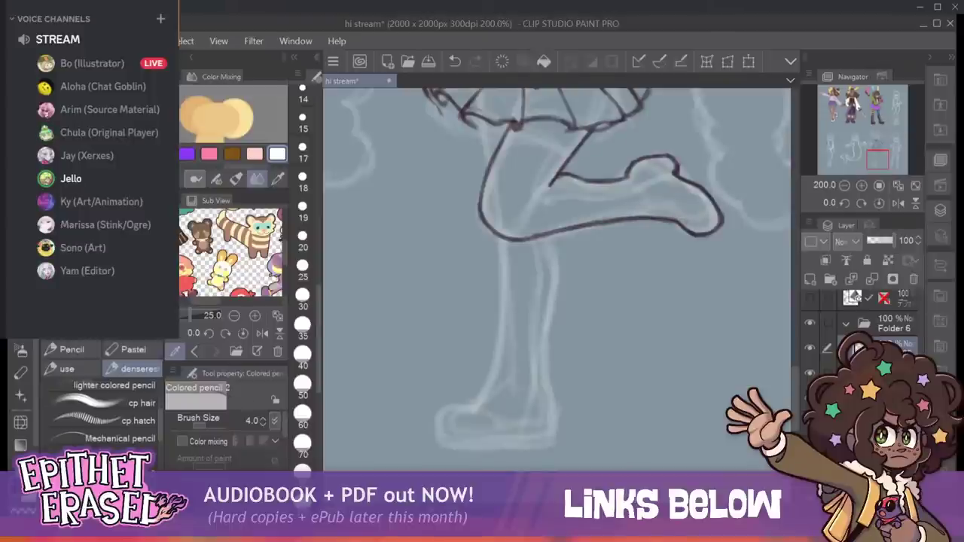
mouse_move(541, 191)
left_mouse_down()
mouse_move(564, 182)
mouse_move(544, 191)
left_mouse_up()
key("ctrl+z")
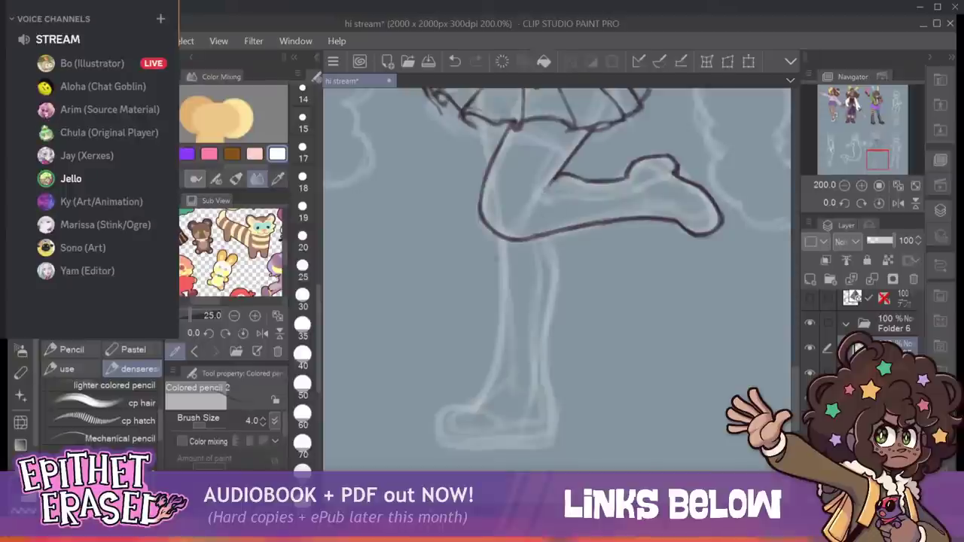
Draw the standing leg's front line from the skirt hem past the bent knee down to the top of the foot.
left_click_drag(476, 116, 500, 271)
left_click_drag(494, 197, 501, 359)
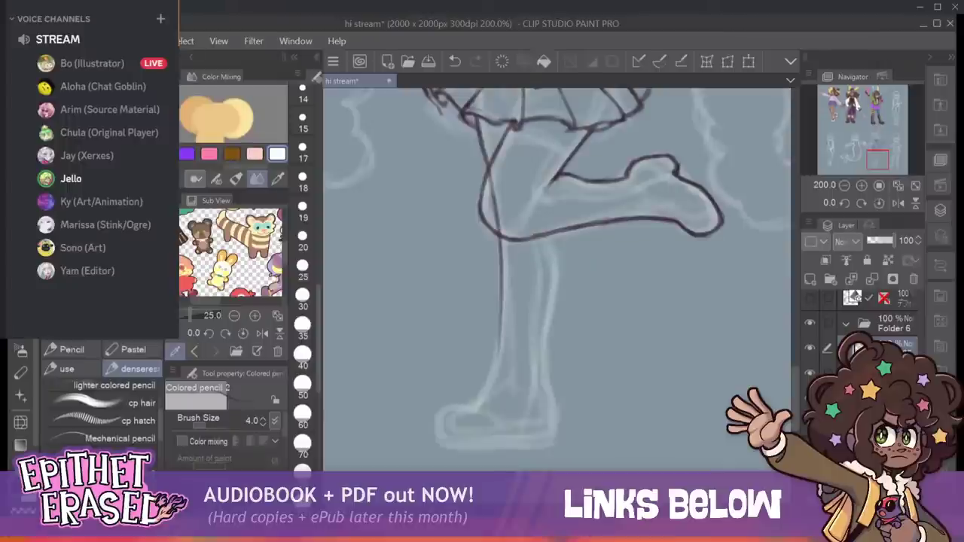
mouse_move(500, 320)
left_mouse_down()
mouse_move(492, 372)
mouse_move(472, 408)
left_mouse_up()
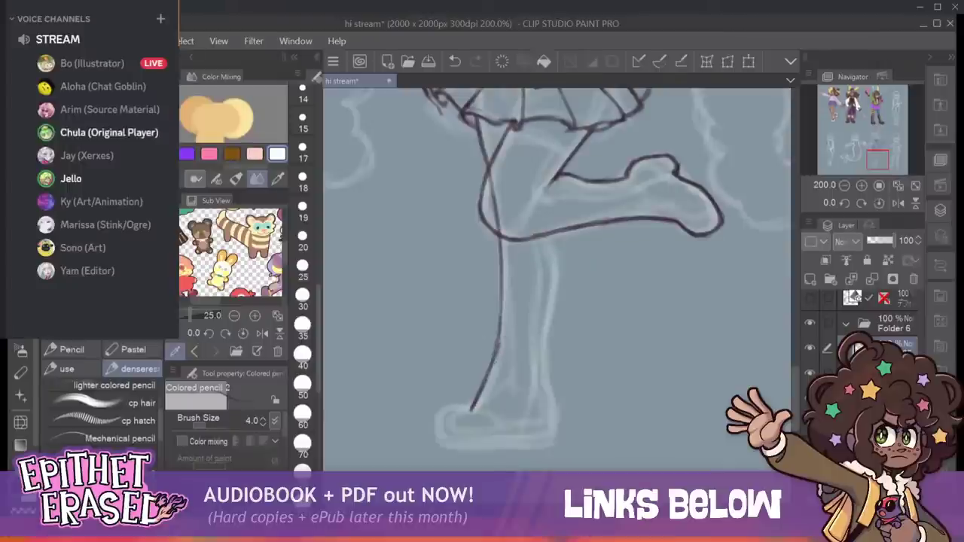
left_click_drag(502, 343, 476, 398)
left_click_drag(500, 261, 498, 347)
left_click_drag(500, 242, 503, 324)
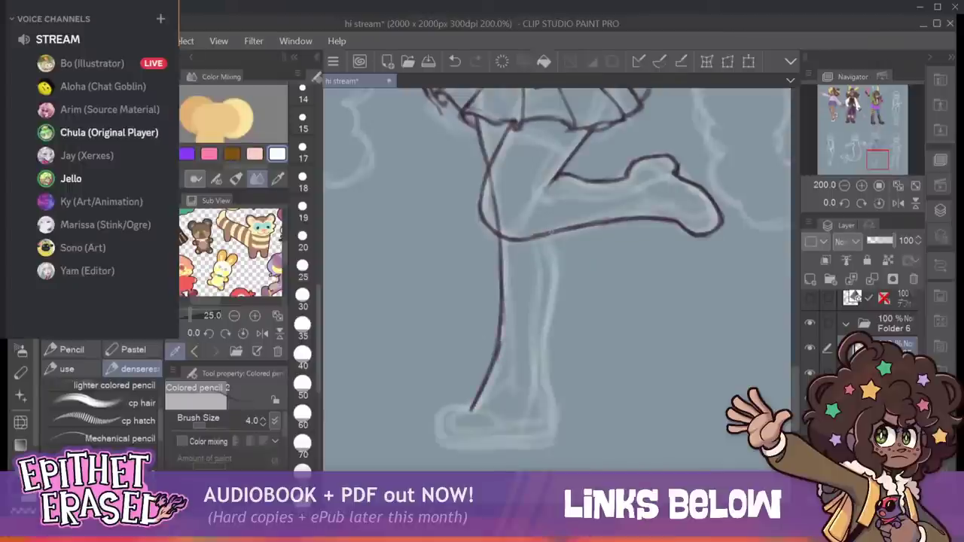
Draw the standing leg's back line from below the raised leg down the calf and around the back of the heel.
mouse_move(551, 232)
left_mouse_down()
mouse_move(559, 264)
mouse_move(546, 340)
left_mouse_up()
mouse_move(556, 285)
left_mouse_down()
mouse_move(541, 362)
mouse_move(551, 393)
left_mouse_up()
left_click_drag(544, 346, 549, 385)
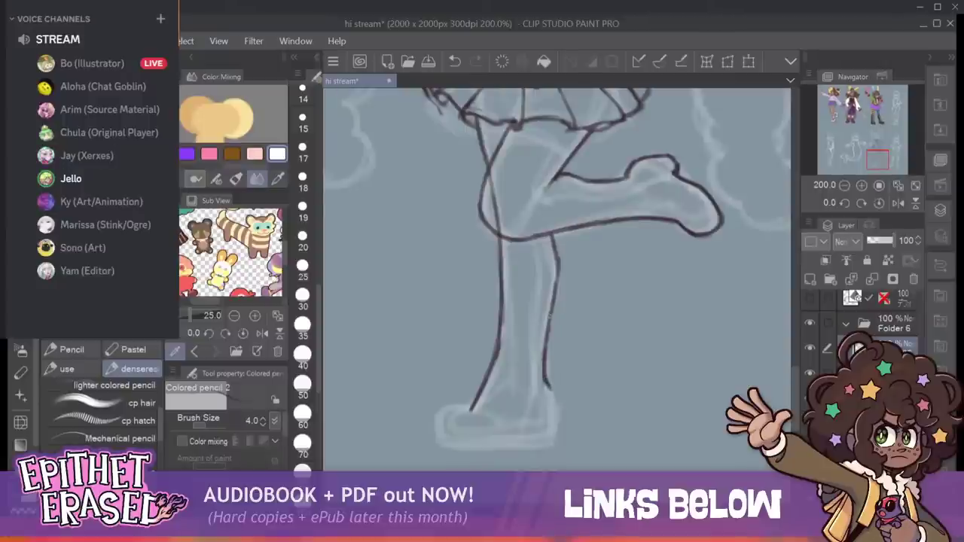
left_click_drag(548, 329, 556, 402)
mouse_move(553, 393)
left_mouse_down()
mouse_move(557, 443)
mouse_move(558, 434)
left_mouse_up()
left_click_drag(545, 377, 558, 398)
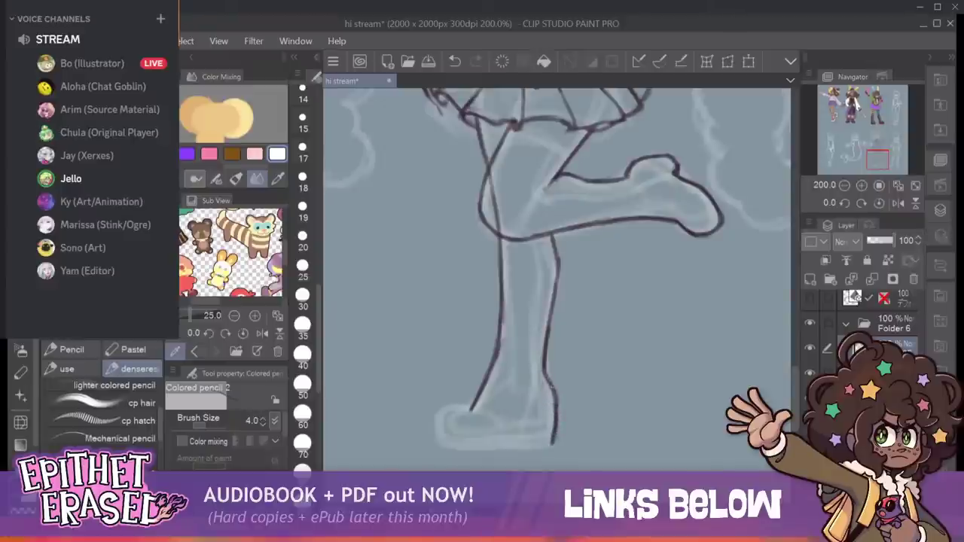
mouse_move(558, 278)
left_mouse_down()
mouse_move(551, 321)
mouse_move(557, 248)
left_mouse_up()
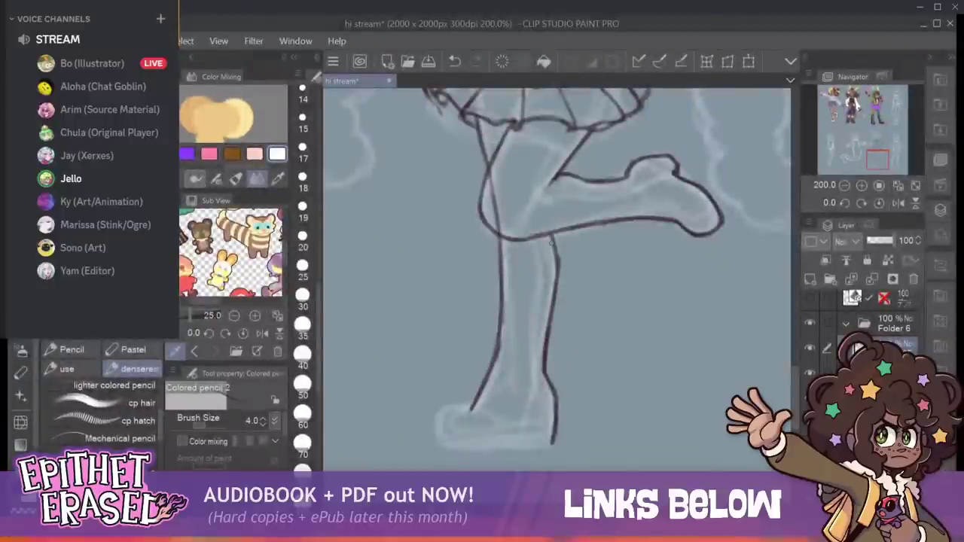
Outline the standing foot's shoe with a rounded toe and flat sole, and cut in the arch that forms its block heel.
mouse_move(472, 409)
left_mouse_down()
mouse_move(445, 410)
mouse_move(453, 408)
mouse_move(440, 443)
mouse_move(554, 444)
left_mouse_up()
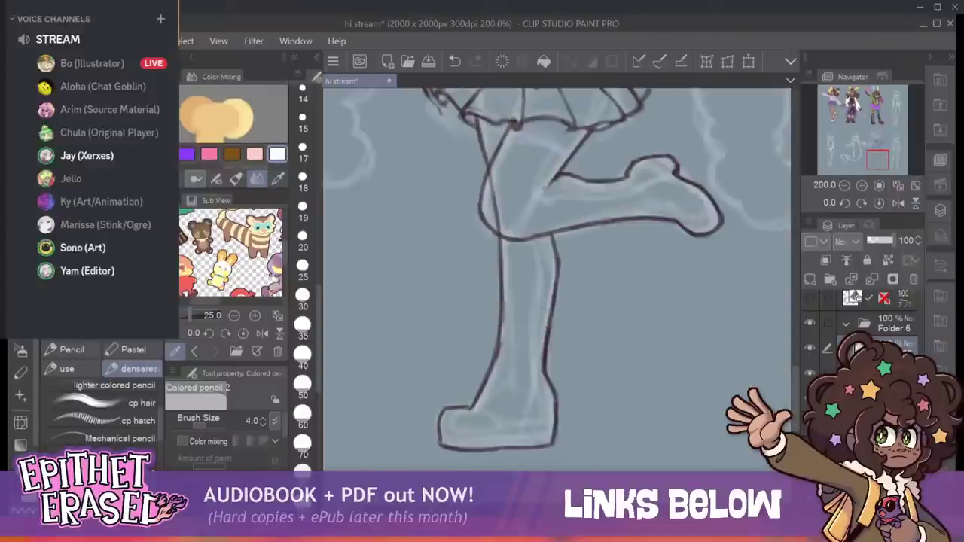
mouse_move(525, 433)
left_mouse_down()
mouse_move(535, 425)
mouse_move(538, 445)
mouse_move(520, 432)
mouse_move(538, 425)
left_mouse_up()
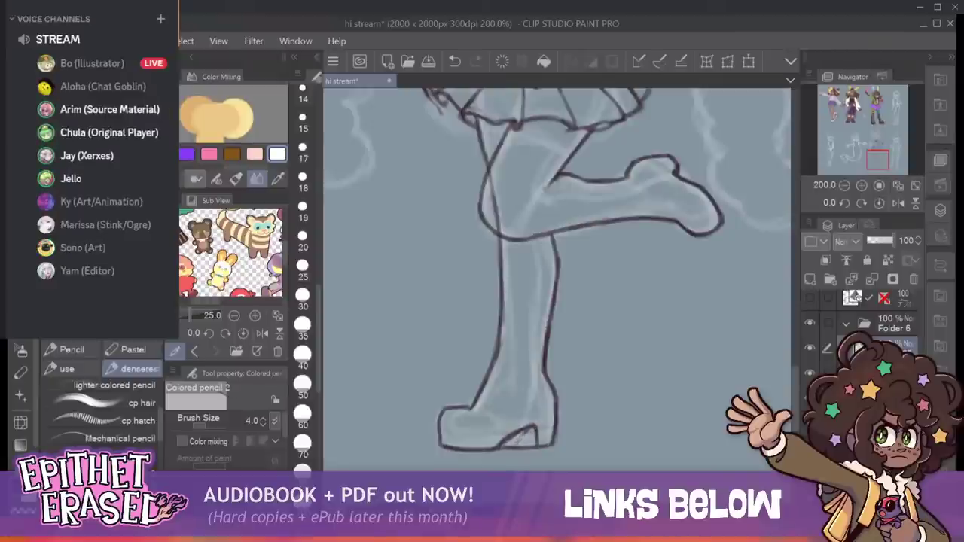
mouse_move(510, 446)
left_mouse_down()
mouse_move(531, 447)
mouse_move(539, 429)
mouse_move(539, 446)
mouse_move(529, 447)
mouse_move(533, 432)
left_mouse_up()
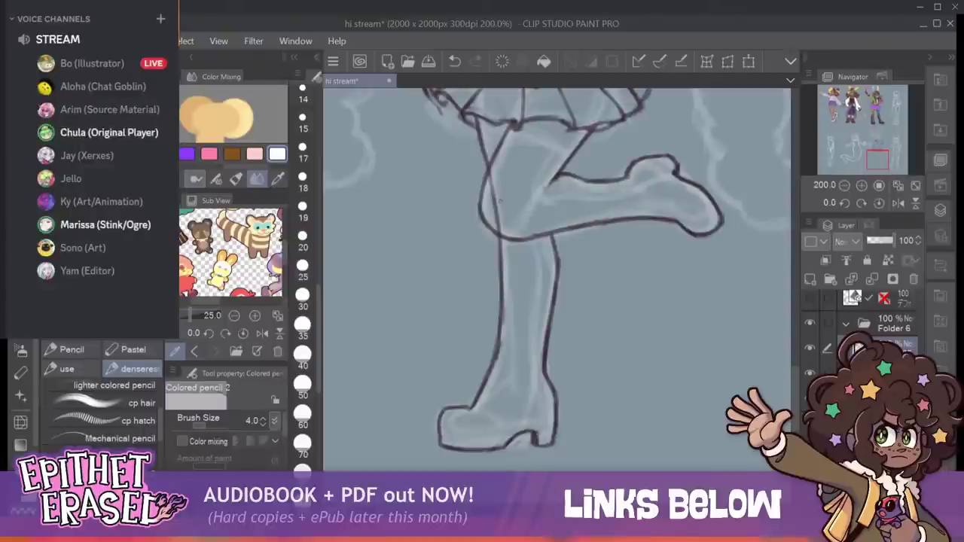
Erase the standing-leg line crossing inside the raised thigh and knee, and touch up the outstretched hand's lower fingertips.
key("e")
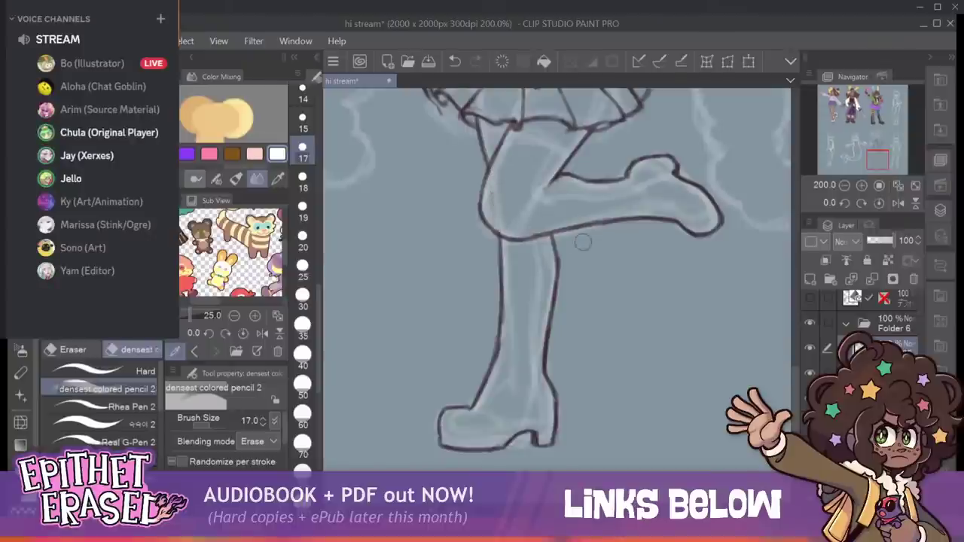
scroll(557, 279, "up", 6)
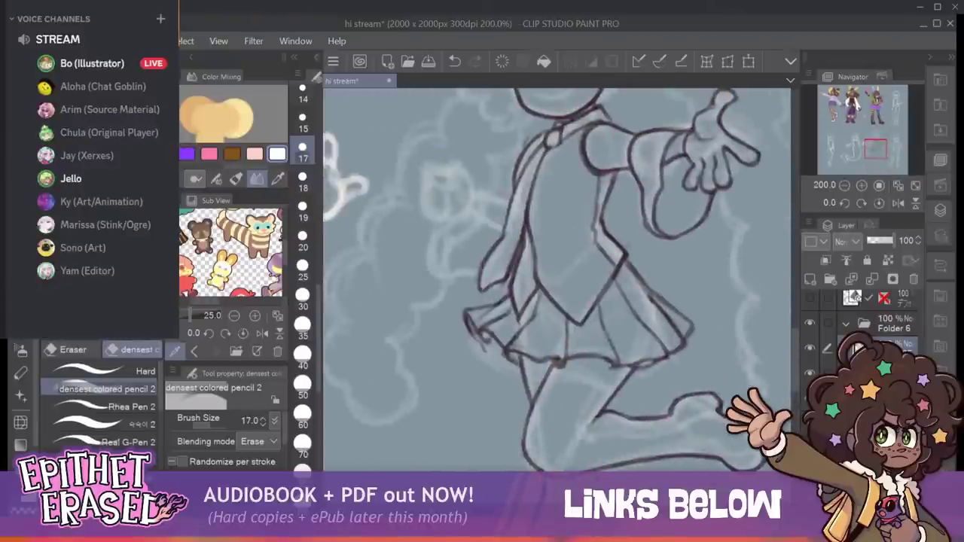
left_click_drag(558, 211, 482, 405)
scroll(558, 279, "down", 5)
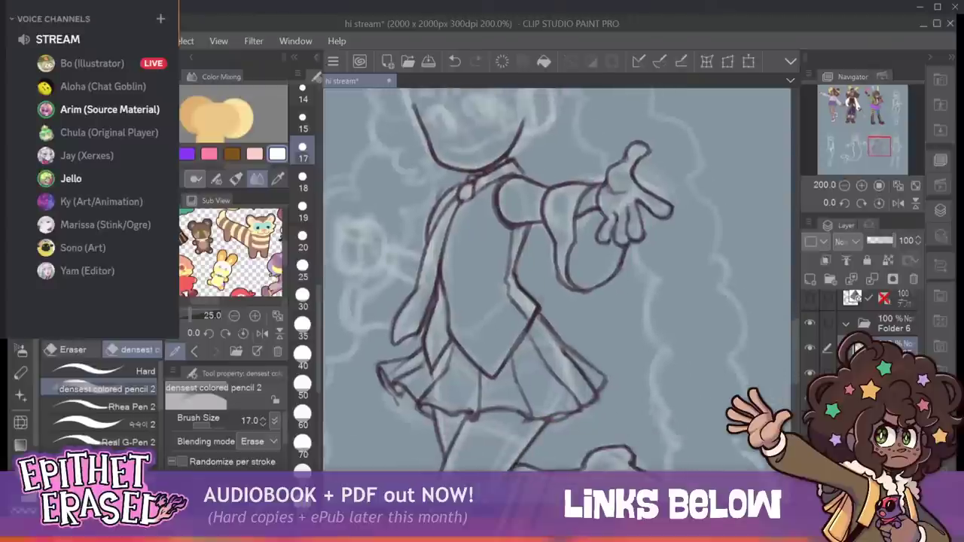
key("p")
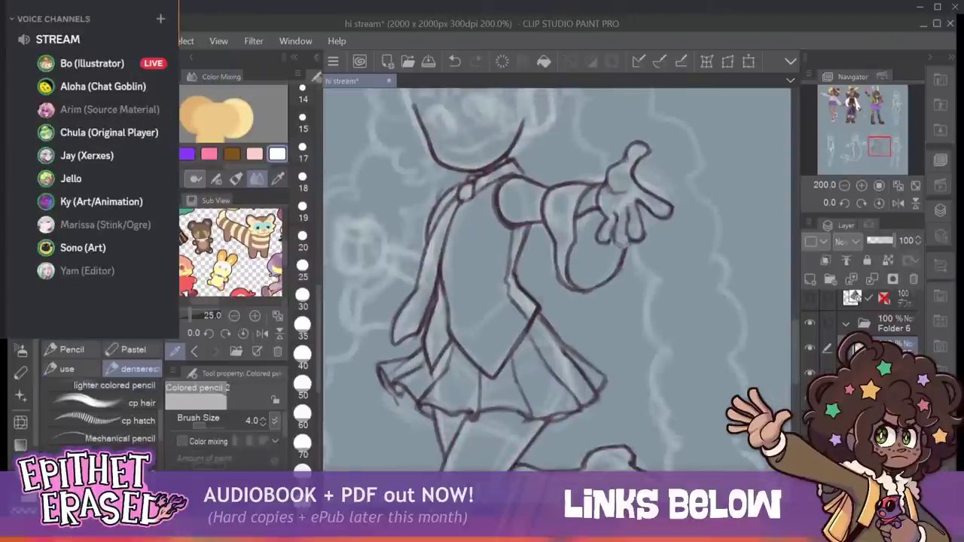
left_click_drag(612, 245, 632, 244)
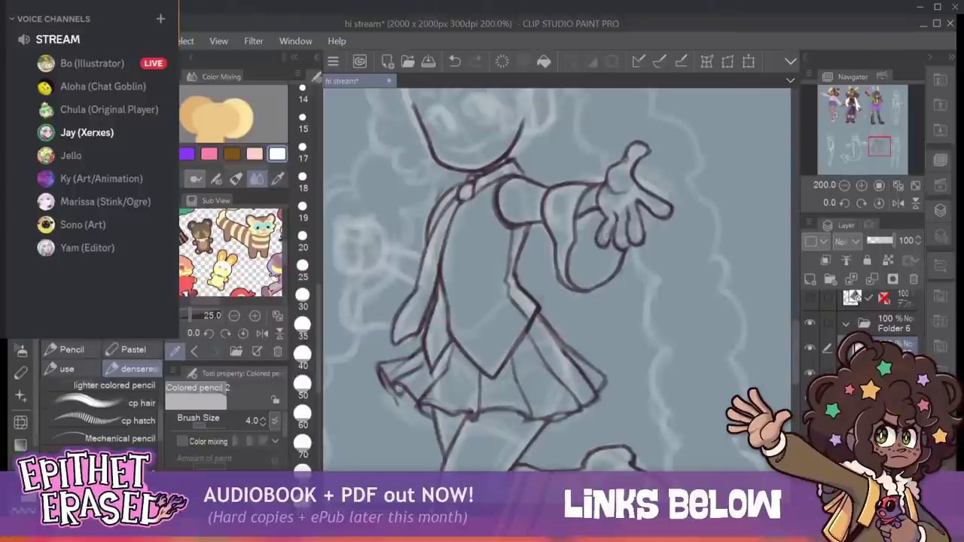
Push the raised shoe's heel outward using Liquify at brush size 80.
scroll(558, 279, "down", 5)
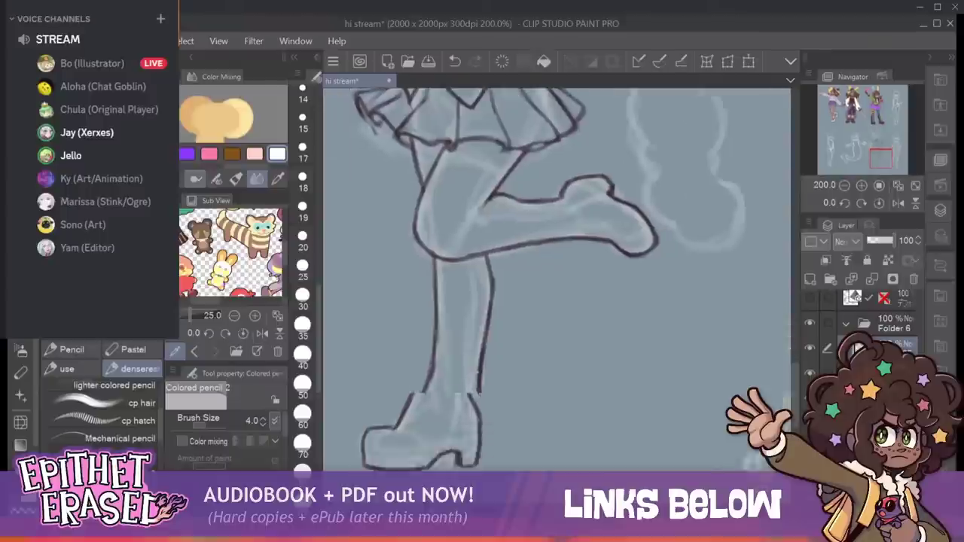
mouse_move(557, 278)
left_mouse_down()
mouse_move(487, 398)
mouse_move(538, 297)
mouse_move(513, 273)
mouse_move(526, 290)
left_mouse_up()
left_click(20, 422)
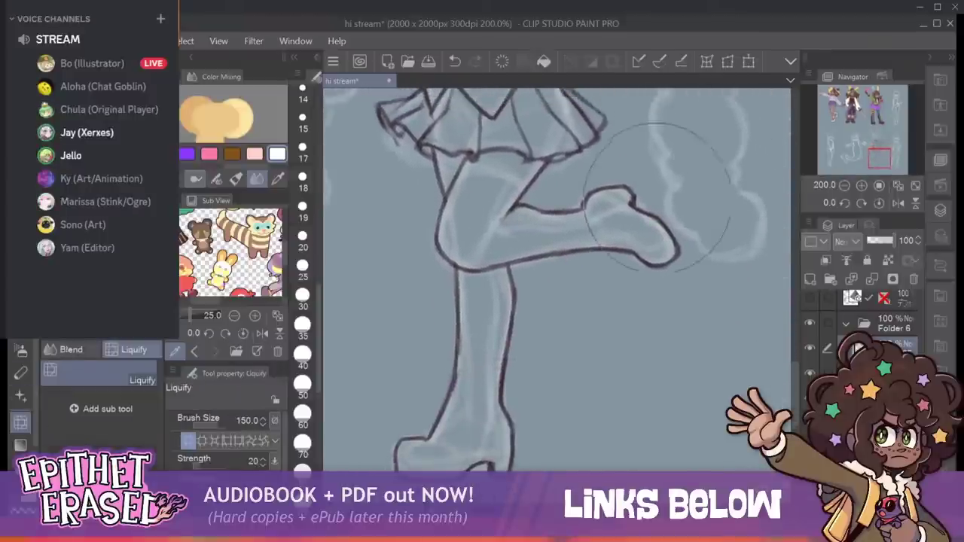
key("[")
key("[")
key("[")
key("[")
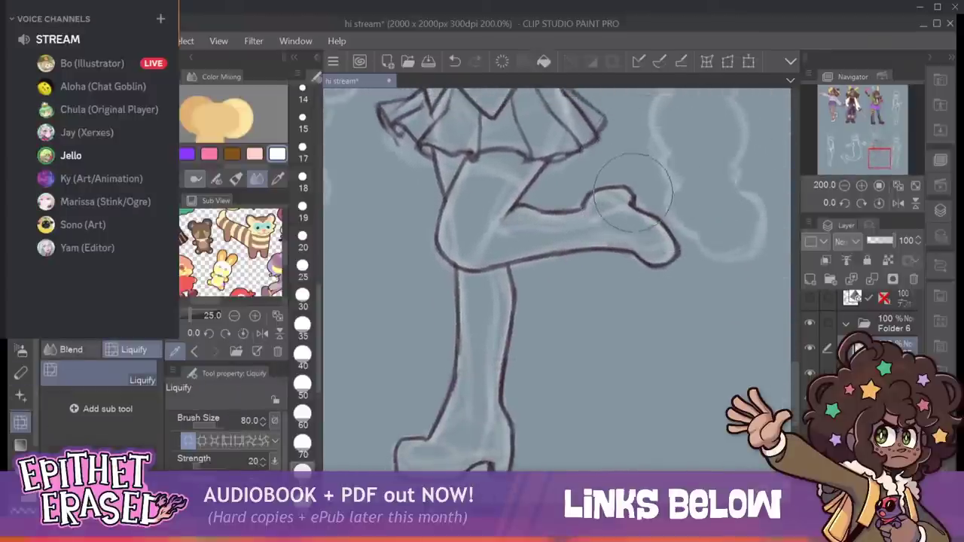
mouse_move(620, 198)
left_mouse_down()
mouse_move(649, 173)
mouse_move(624, 171)
mouse_move(633, 168)
left_mouse_up()
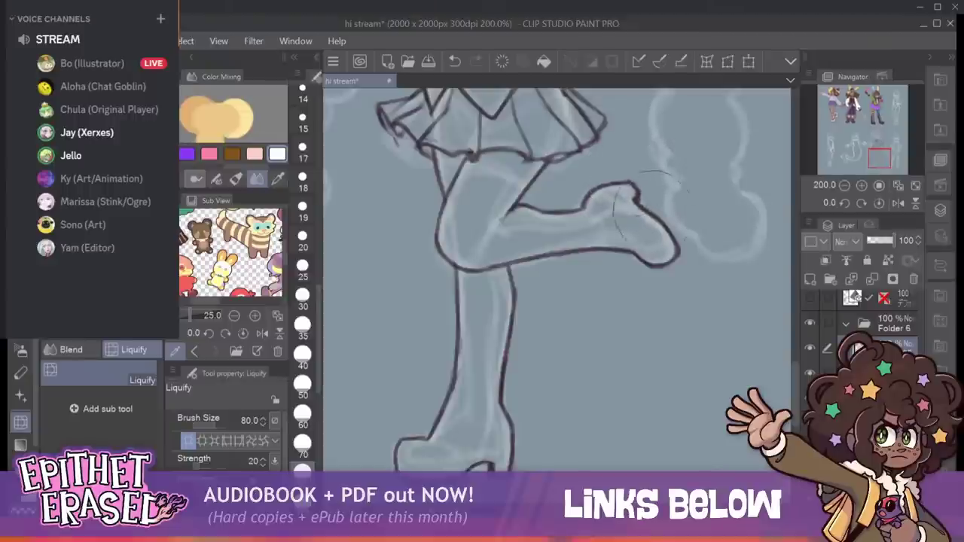
Refine the shape of the raised shoe's toe using Liquify at brush size 35.
key("[")
key("[")
key("[")
key("[")
key("[")
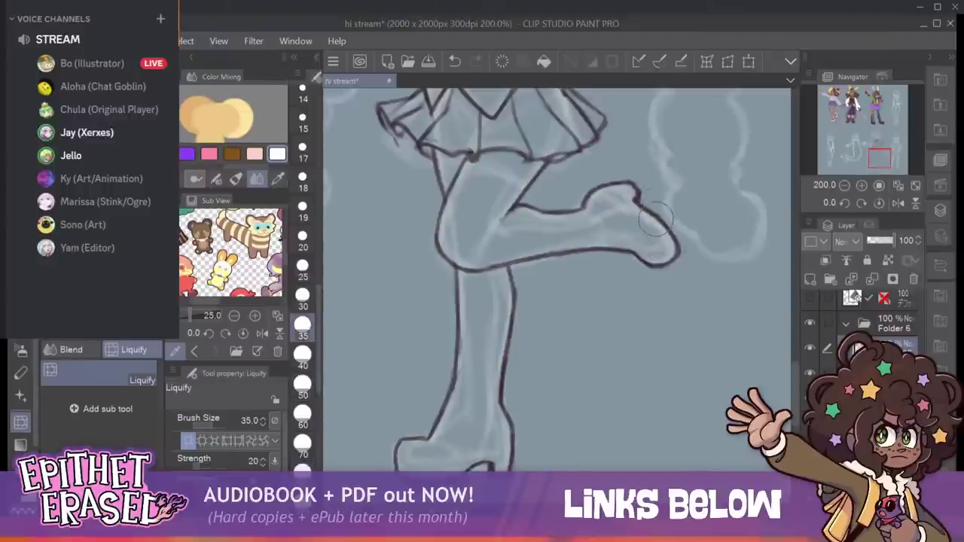
left_click_drag(662, 260, 669, 265)
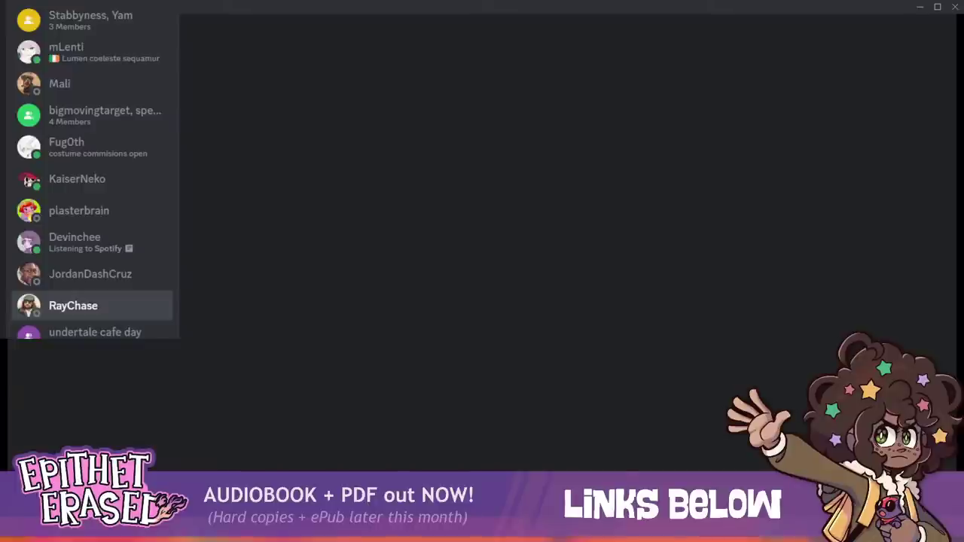
key("Return")
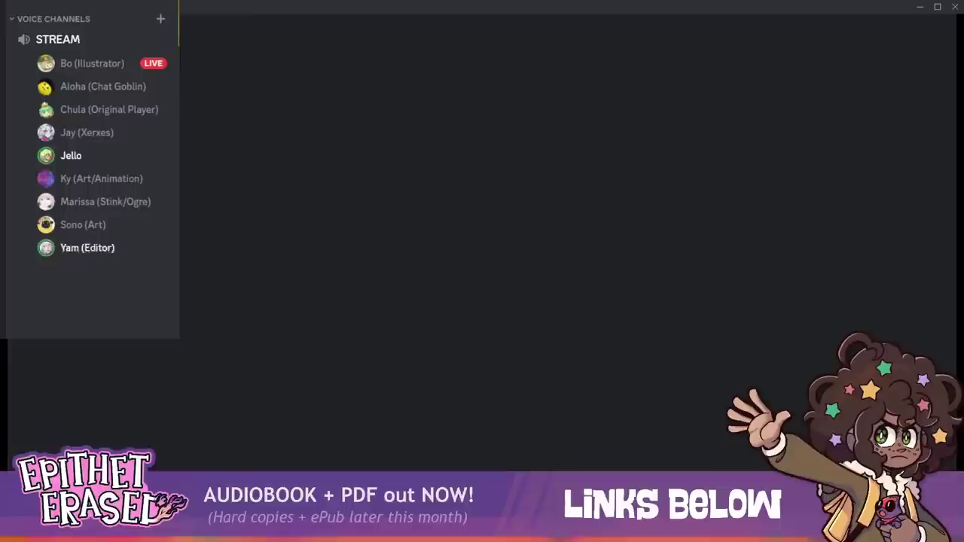
Stretch the skirt's flared corner below the scarf tail outward using Liquify at brush size 100, and reduce the brush size to 60.
left_click(20, 423)
key("bracketright")
key("bracketright")
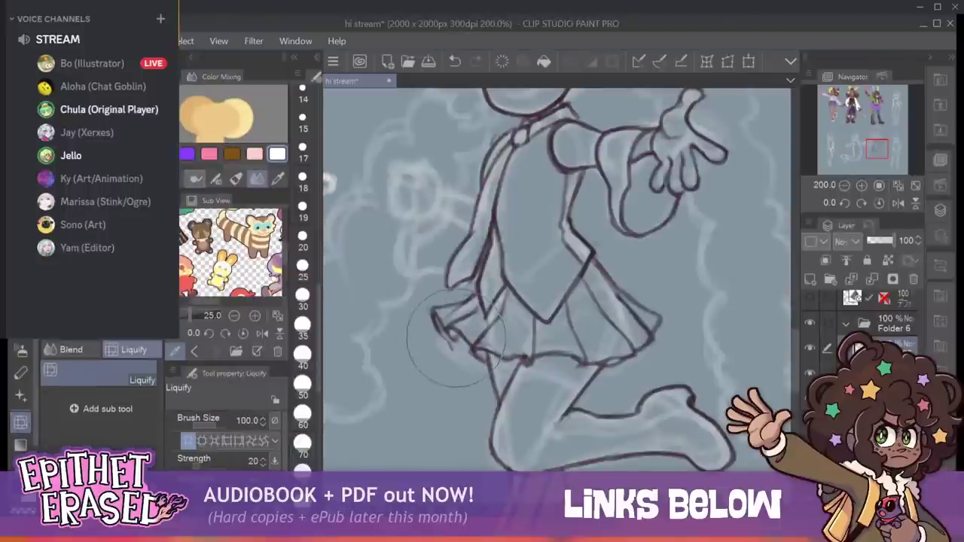
mouse_move(458, 336)
left_mouse_down()
mouse_move(419, 367)
mouse_move(433, 326)
left_mouse_up()
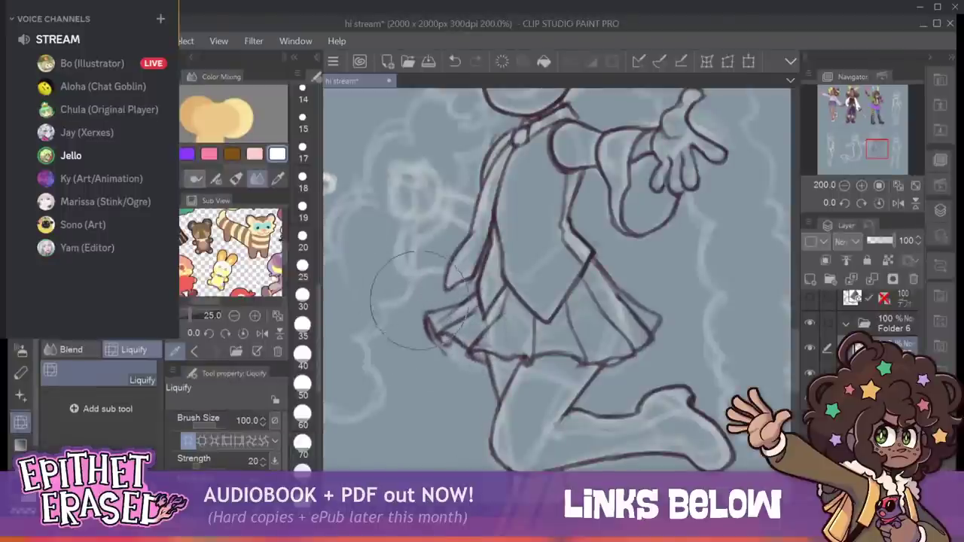
left_click_drag(465, 355, 453, 359)
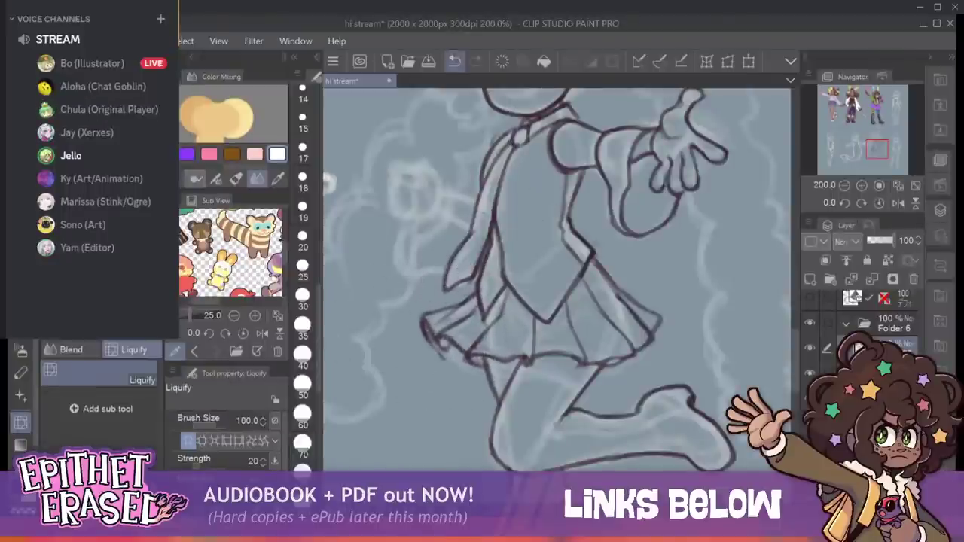
key("bracketleft")
key("bracketleft")
key("bracketleft")
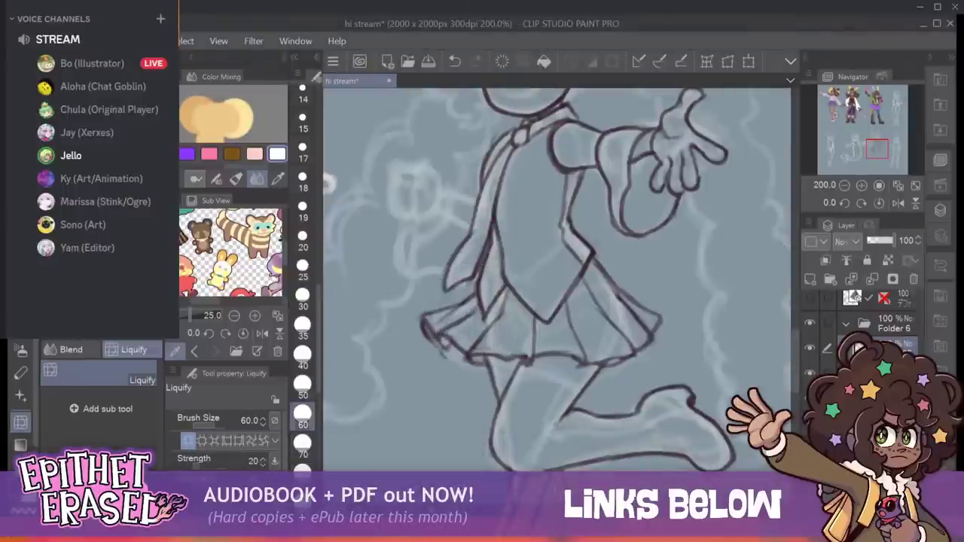
Draw the far arm's closed fist over its sketch with the 4.0 colored pencil and darken its inner finger creases.
key("p")
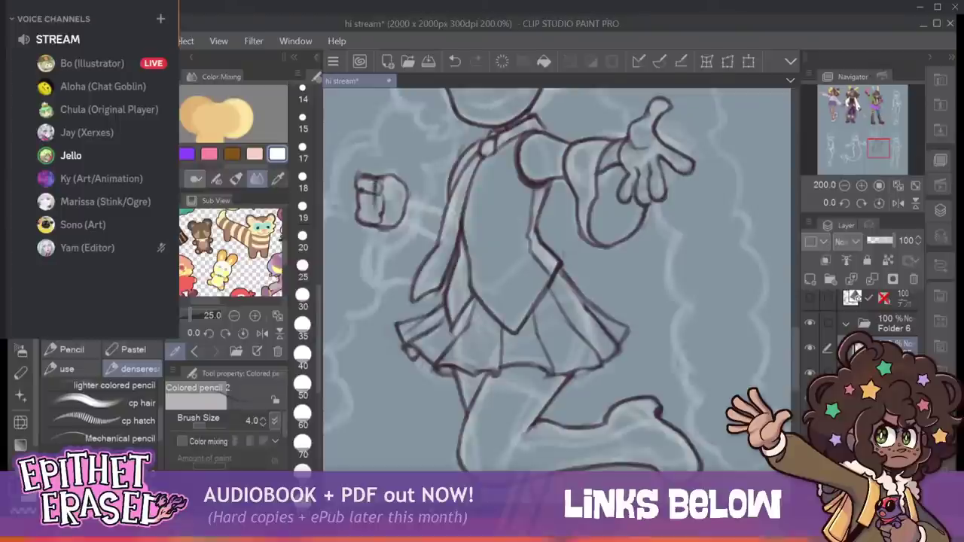
left_click_drag(377, 194, 382, 214)
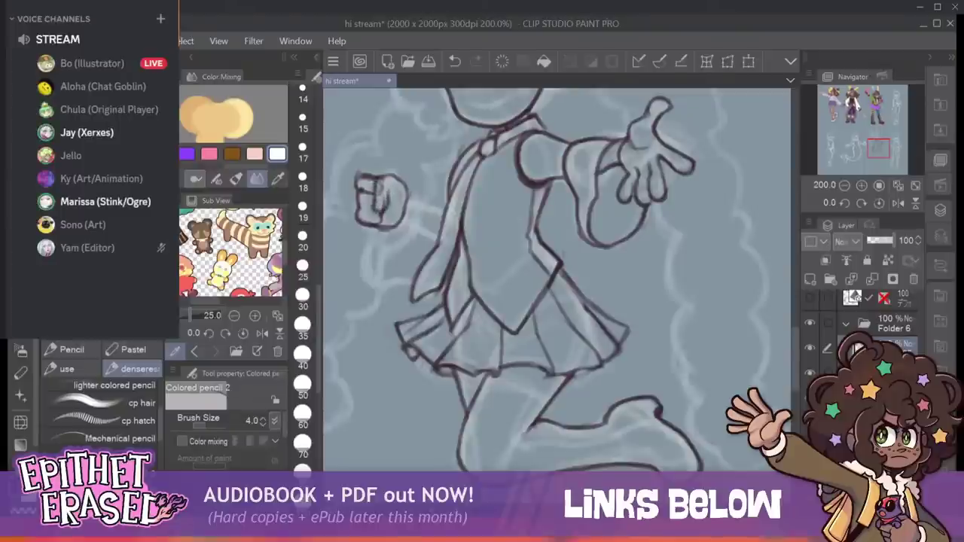
Ink the clenched fist, wrist, forearm and flared sleeve of the girl's bent arm over the rough sketch.
mouse_move(378, 210)
left_mouse_down()
mouse_move(386, 206)
mouse_move(372, 193)
left_mouse_up()
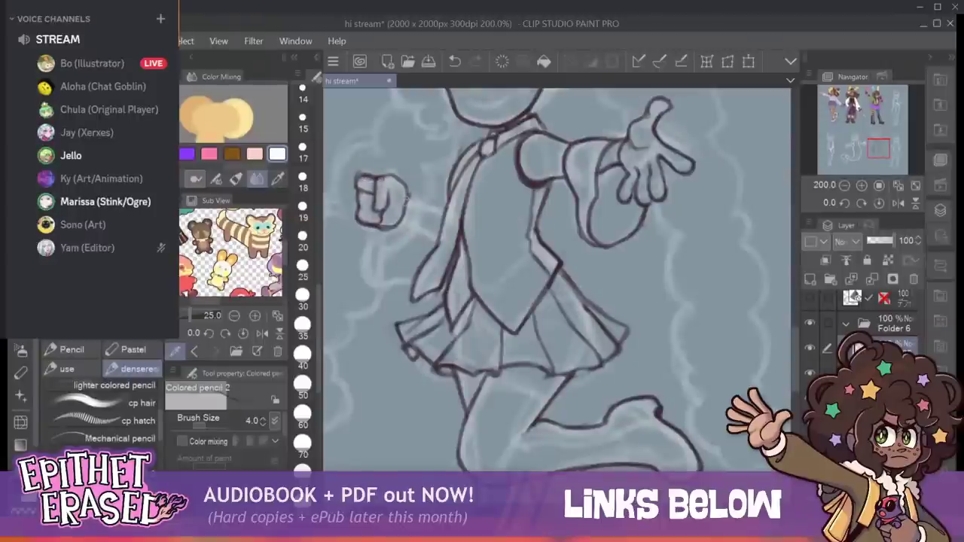
mouse_move(428, 207)
left_mouse_down()
mouse_move(411, 224)
mouse_move(437, 241)
left_mouse_up()
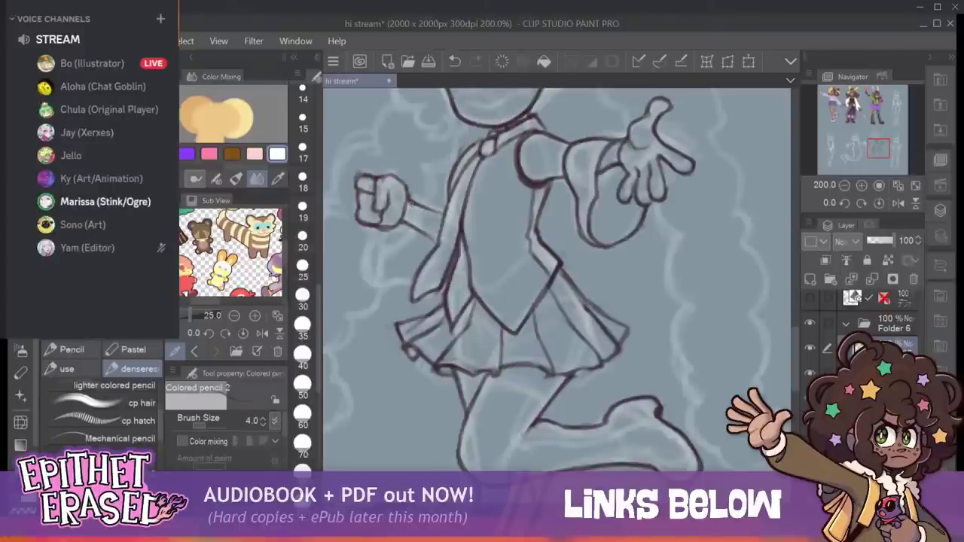
mouse_move(414, 201)
left_mouse_down()
mouse_move(401, 238)
mouse_move(362, 278)
mouse_move(379, 240)
left_mouse_up()
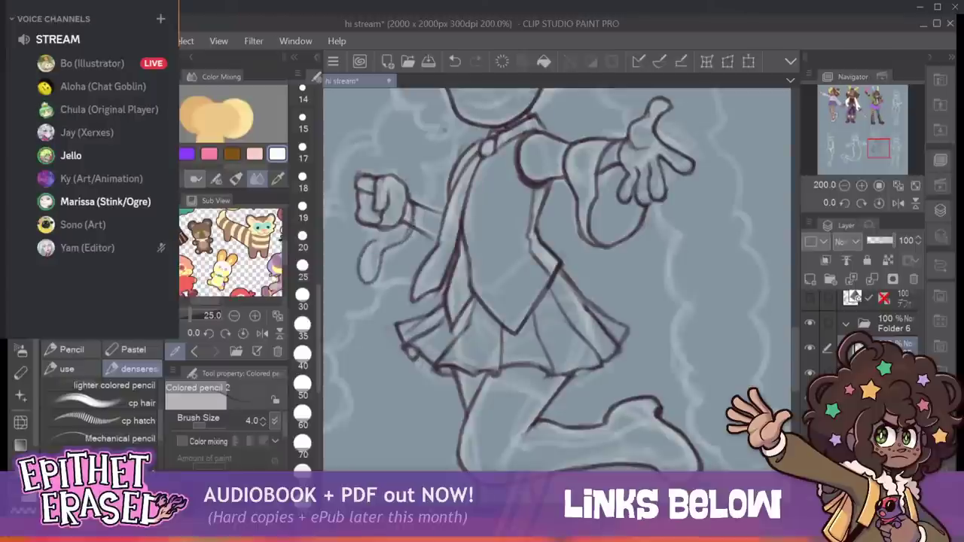
left_click(455, 61)
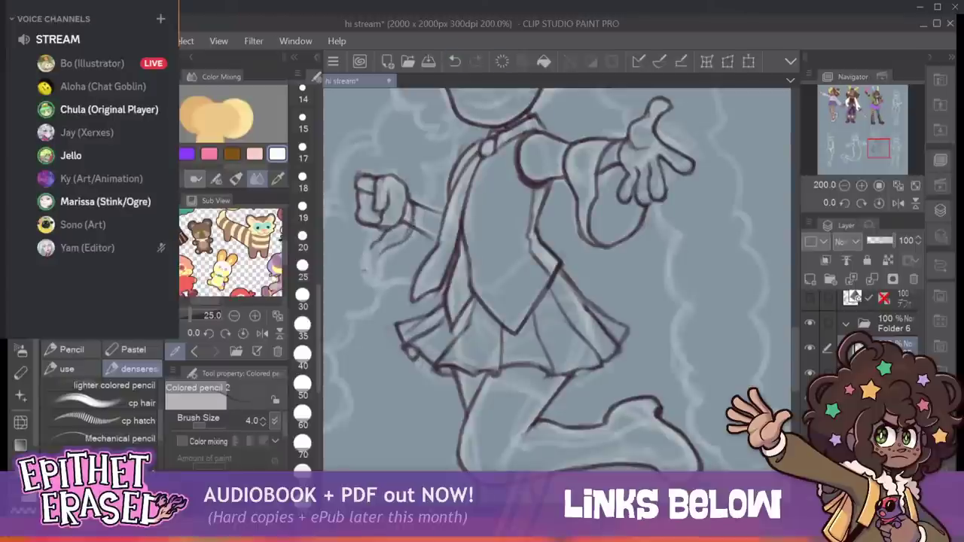
mouse_move(387, 234)
left_mouse_down()
mouse_move(370, 276)
mouse_move(410, 283)
left_mouse_up()
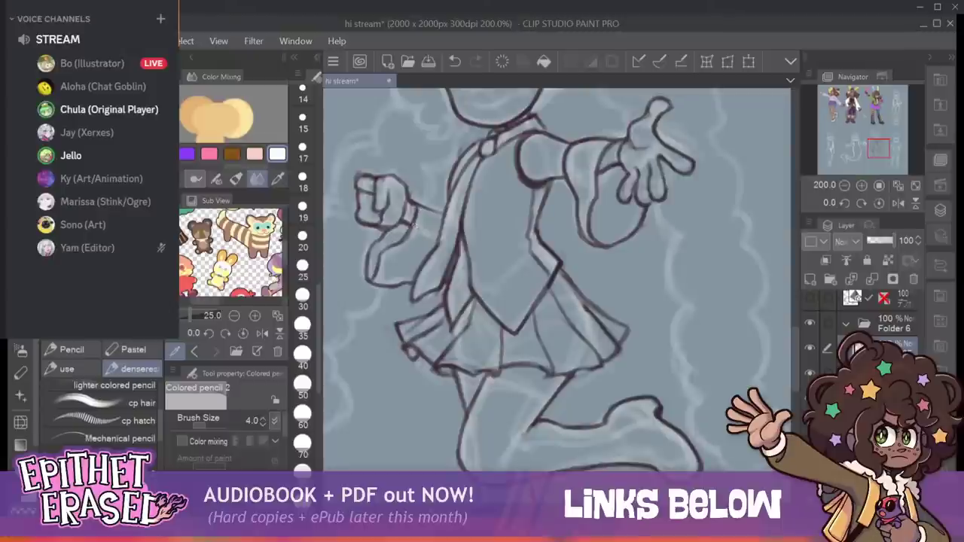
left_click_drag(414, 221, 406, 240)
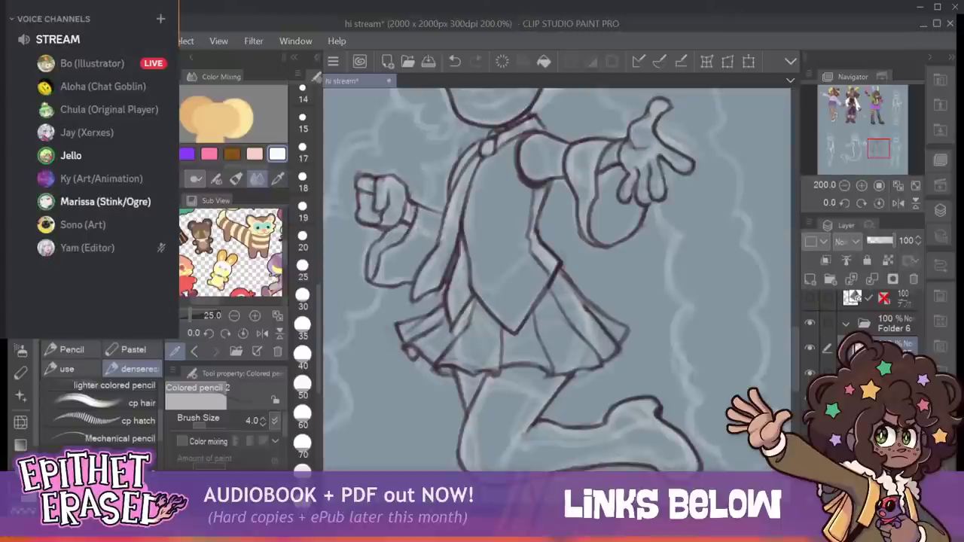
left_click_drag(418, 203, 409, 234)
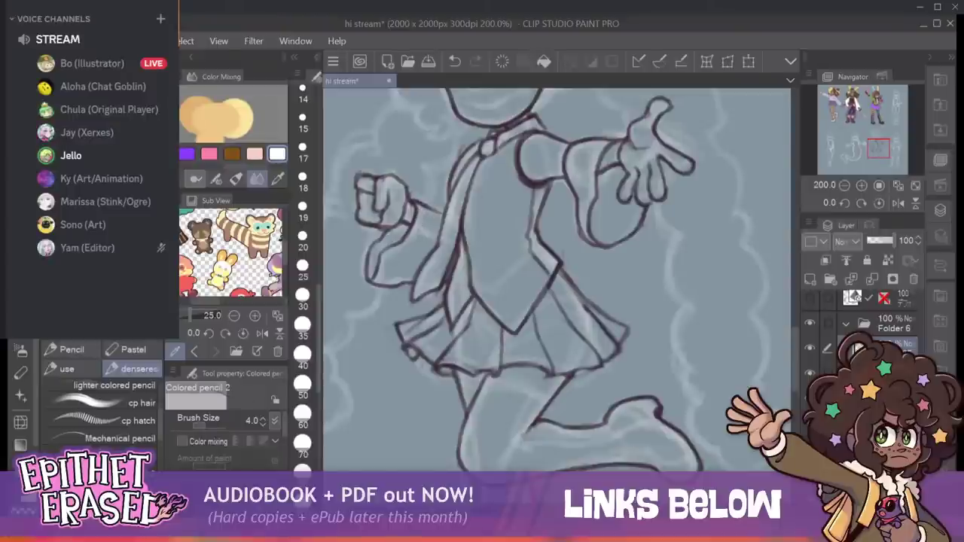
Ink the girl's face with two oval eyes, a small nose, freckles and a curved smile over the rough sketch.
left_click_drag(520, 189, 530, 133)
scroll(557, 287, "up", 4)
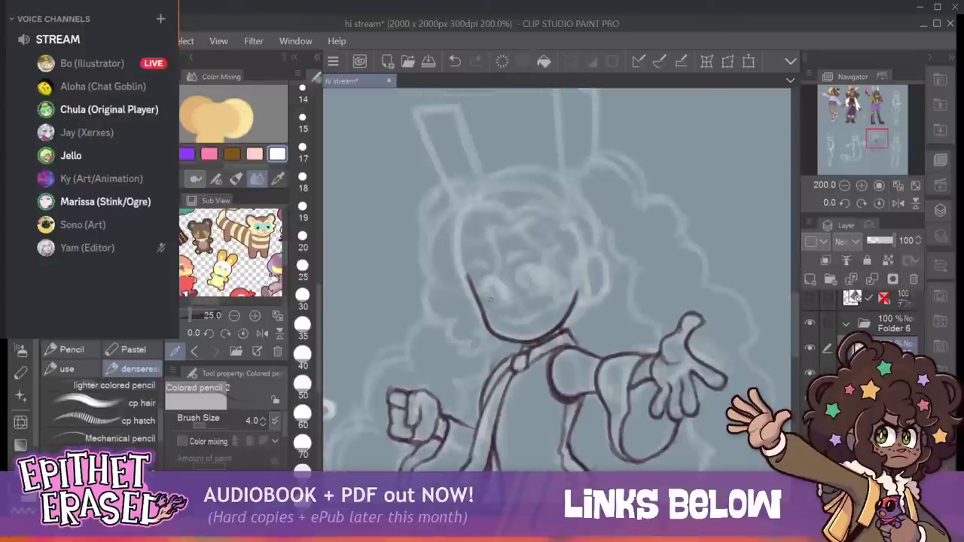
mouse_move(492, 280)
left_mouse_down()
mouse_move(488, 299)
mouse_move(497, 279)
mouse_move(504, 289)
mouse_move(491, 298)
mouse_move(480, 289)
mouse_move(505, 288)
mouse_move(509, 300)
left_mouse_up()
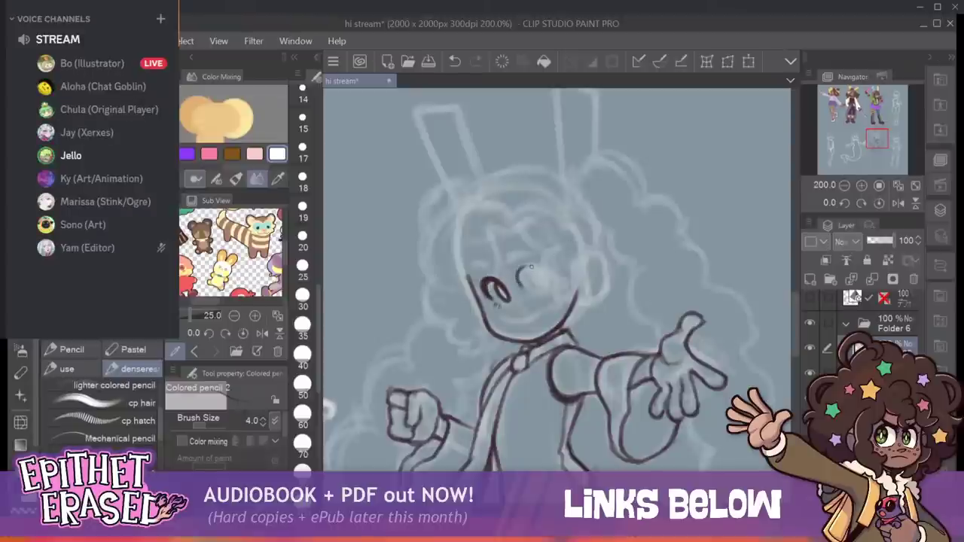
left_click_drag(527, 263, 514, 285)
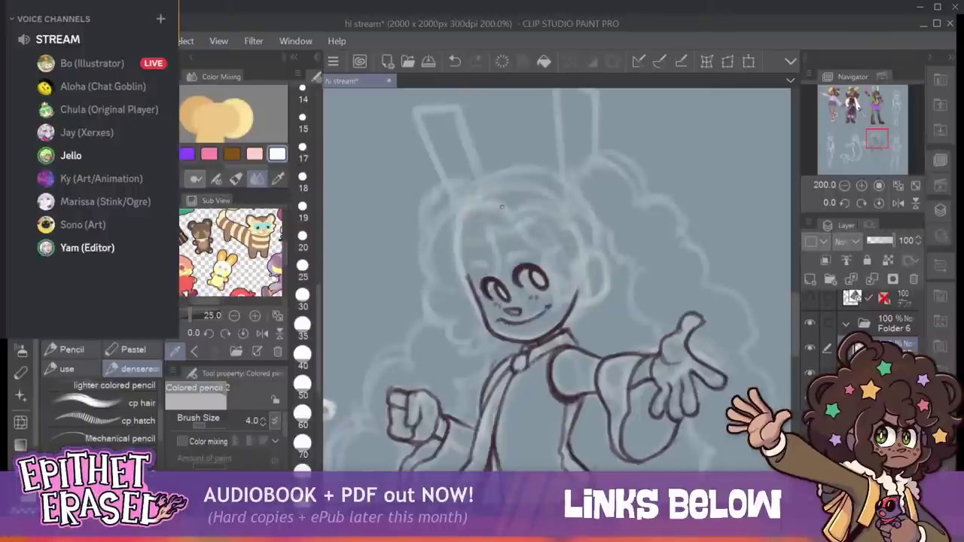
Restore the maximized stream window to a floating window and enlarge it.
left_click(938, 7)
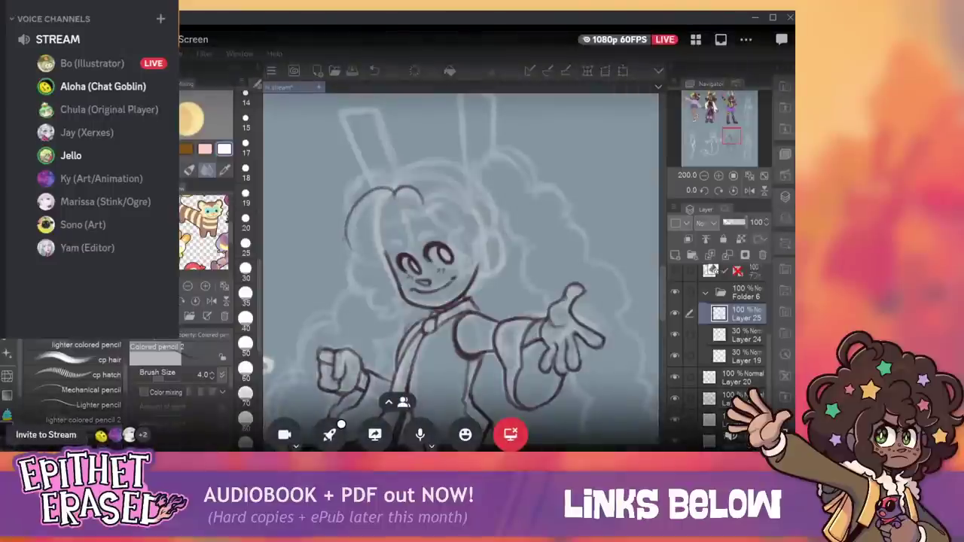
left_click_drag(843, 462, 953, 516)
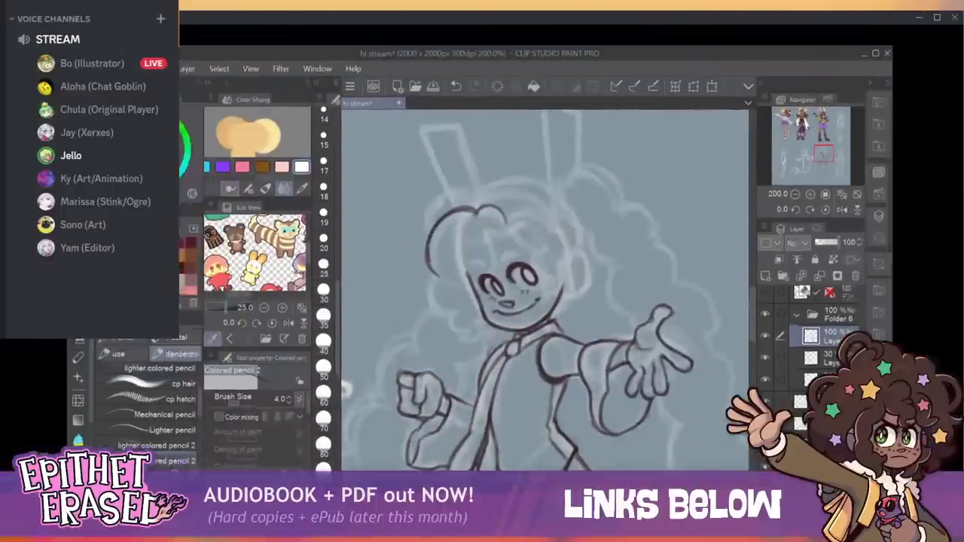
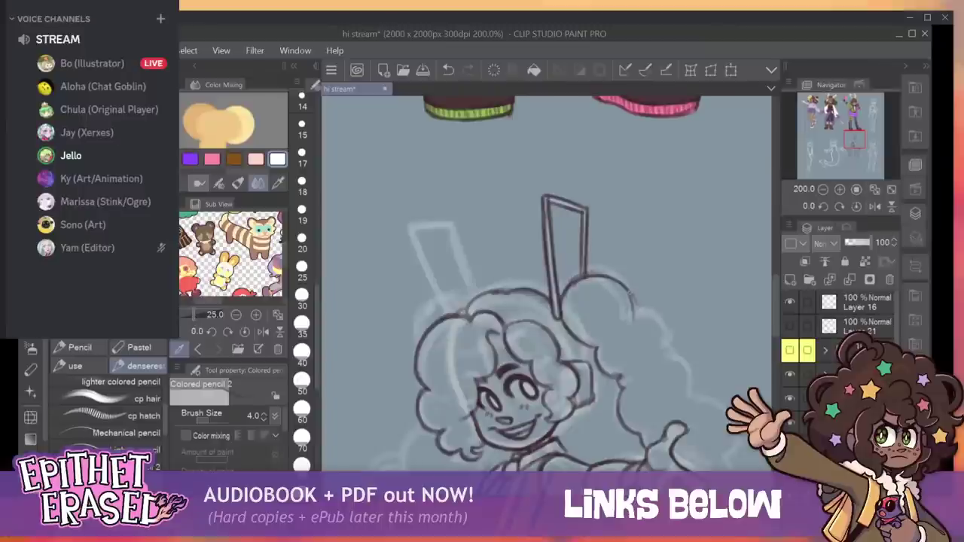
Ink the upper outer curls of the ponytail above the outstretched hand and redraw the outer edge of the ear shape.
left_click_drag(636, 307, 699, 399)
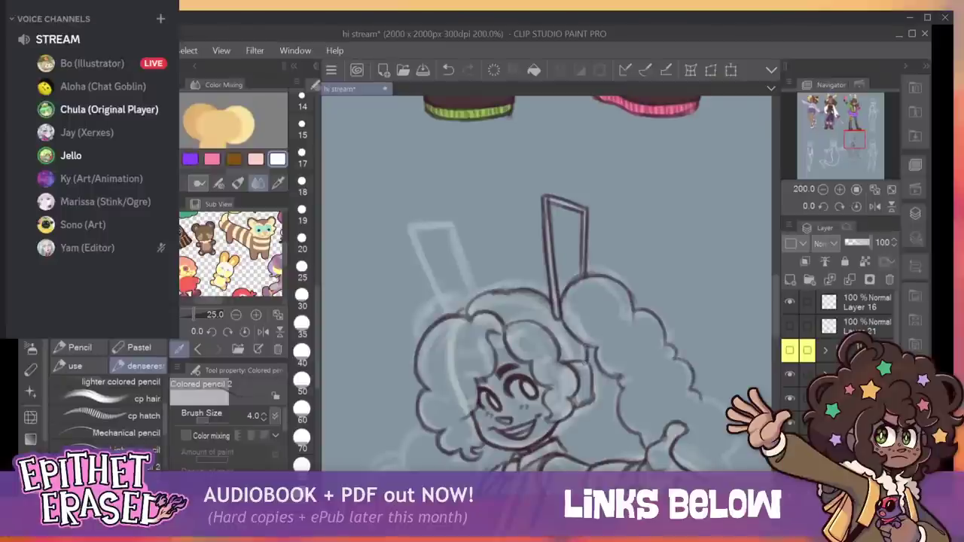
left_click_drag(588, 364, 593, 398)
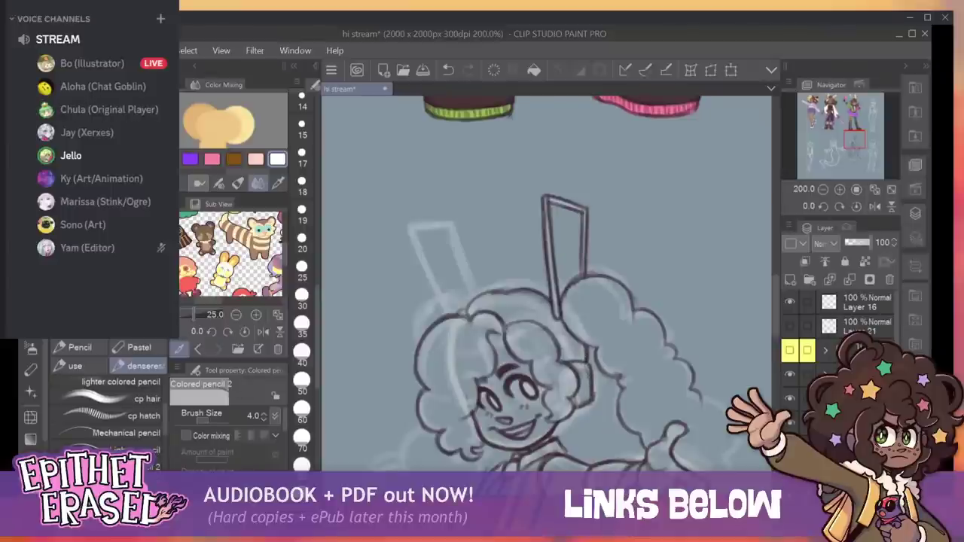
key("ctrl+z")
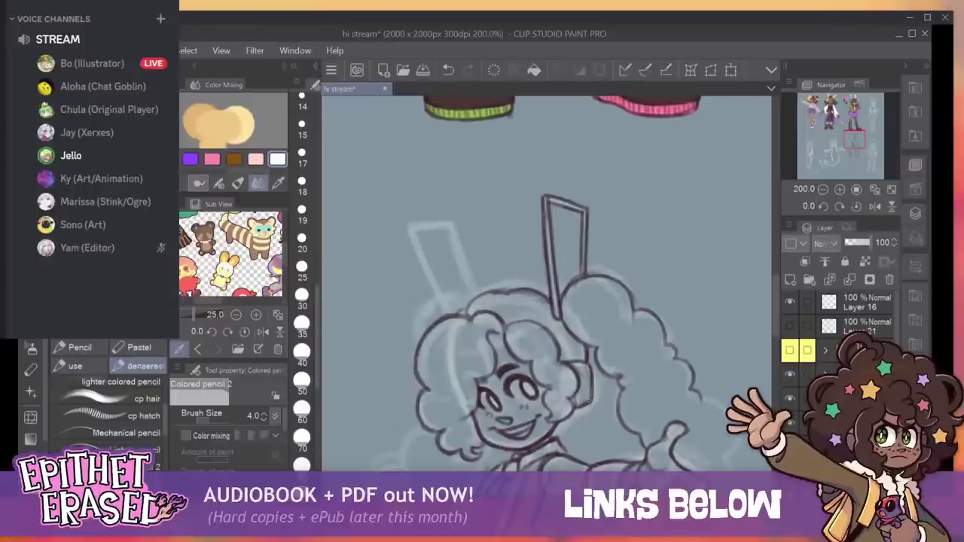
left_click_drag(587, 363, 590, 385)
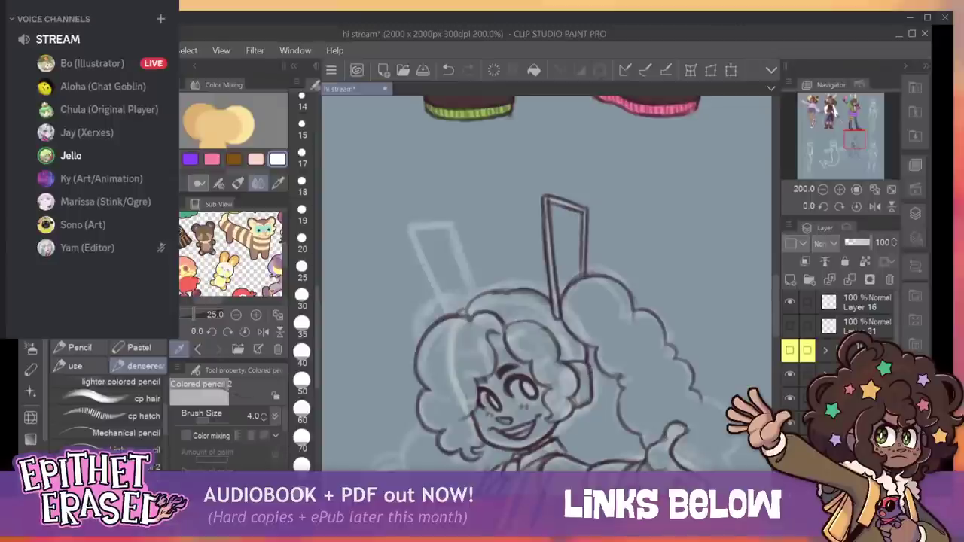
key("ctrl+z")
left_click_drag(588, 362, 592, 392)
Ink the ponytail's outer curls past the outstretched hand and start its inner edge below the sleeve.
left_click_drag(641, 362, 536, 151)
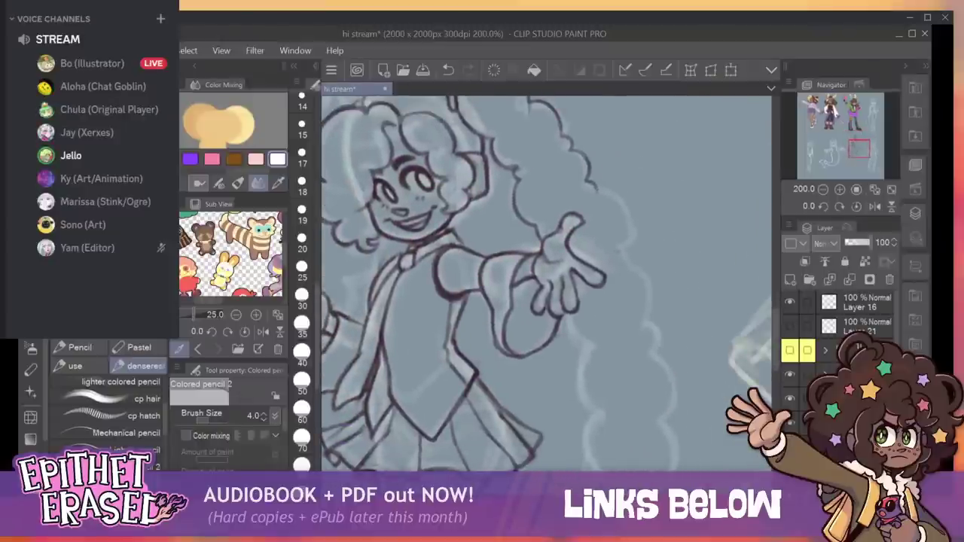
mouse_move(597, 189)
left_mouse_down()
mouse_move(622, 202)
mouse_move(631, 230)
mouse_move(620, 247)
mouse_move(651, 292)
mouse_move(647, 324)
mouse_move(675, 411)
left_mouse_up()
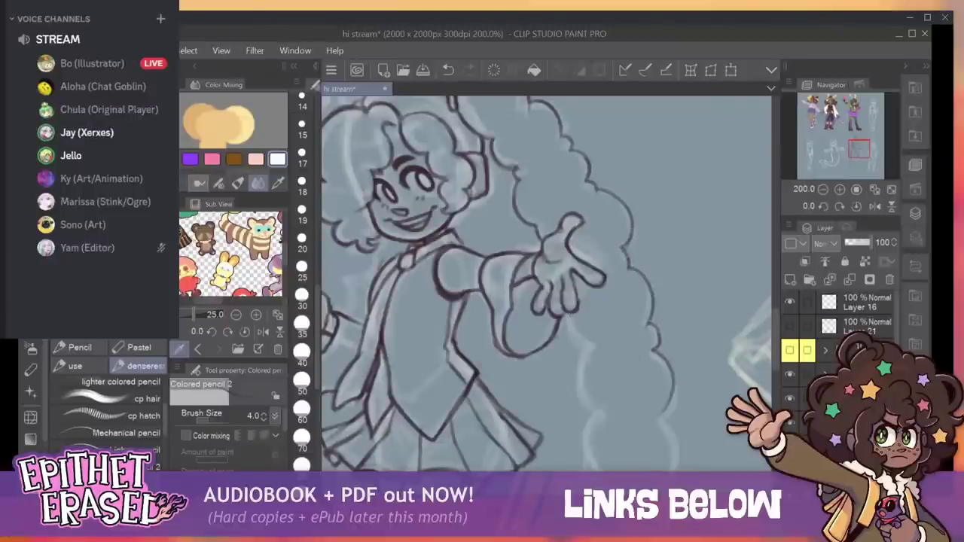
mouse_move(569, 324)
left_mouse_down()
mouse_move(592, 347)
mouse_move(579, 373)
mouse_move(604, 416)
mouse_move(583, 340)
left_mouse_up()
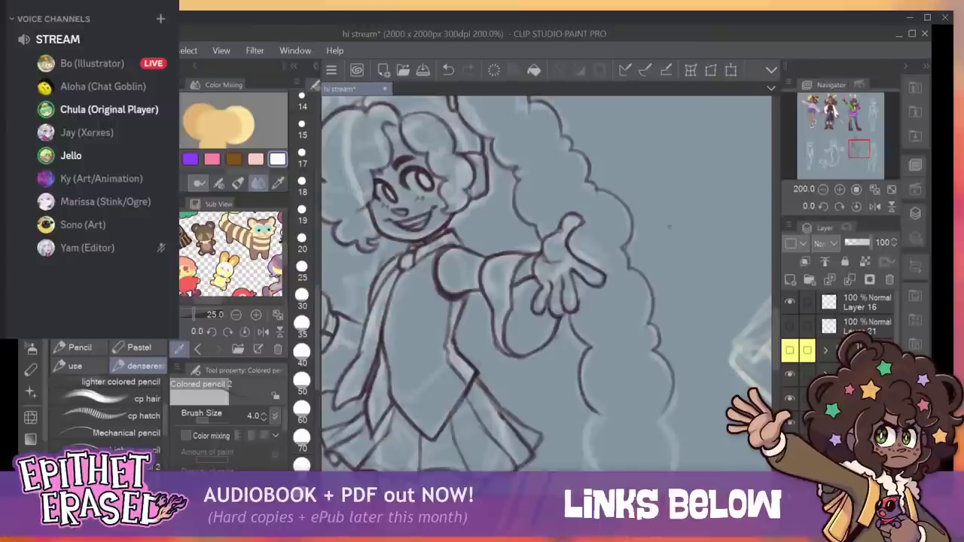
Ink the lower part of the ponytail beside the skirt and leg, closing its rounded tip and both scalloped edges.
left_click_drag(572, 249, 561, 405)
scroll(546, 282, "down", 7)
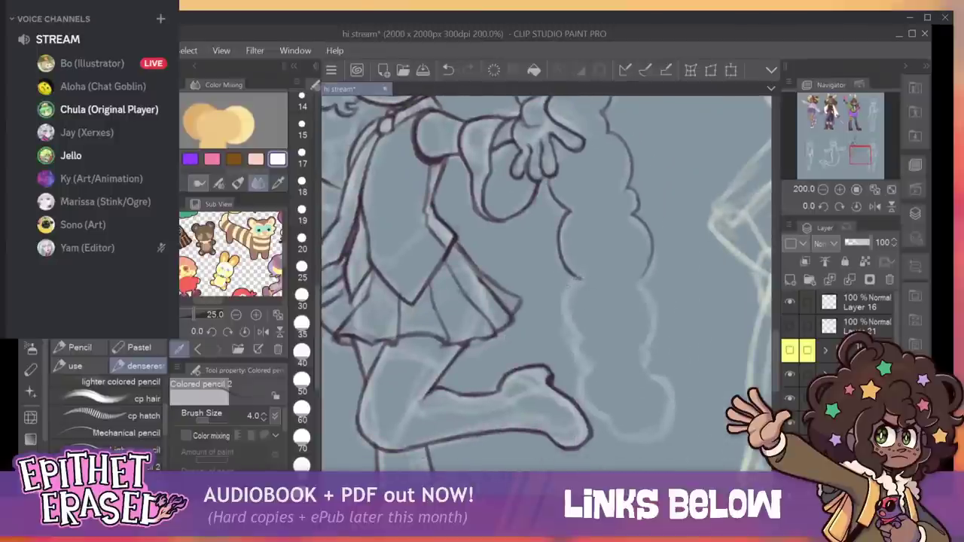
mouse_move(577, 278)
left_mouse_down()
mouse_move(564, 301)
mouse_move(581, 333)
mouse_move(578, 279)
left_mouse_up()
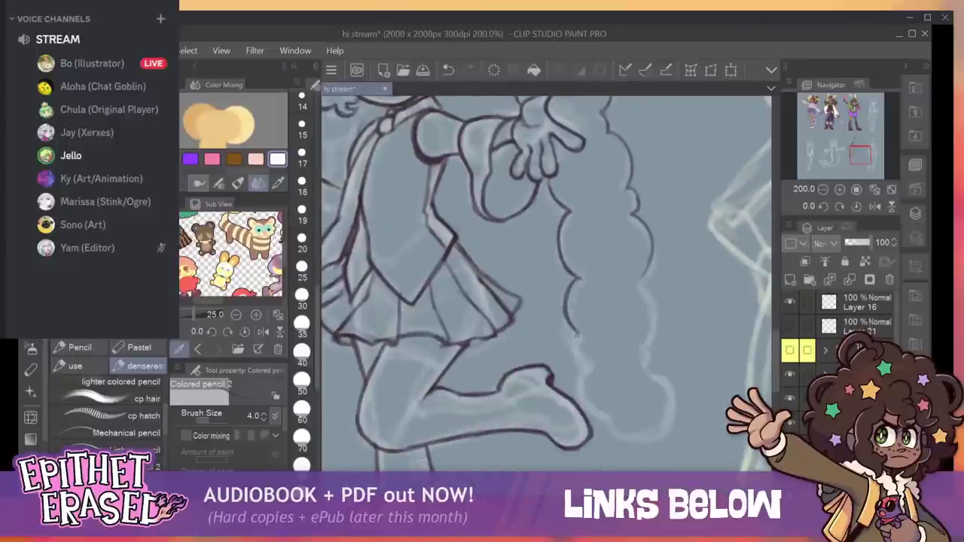
mouse_move(570, 335)
left_mouse_down()
mouse_move(579, 388)
mouse_move(603, 415)
mouse_move(577, 360)
left_mouse_up()
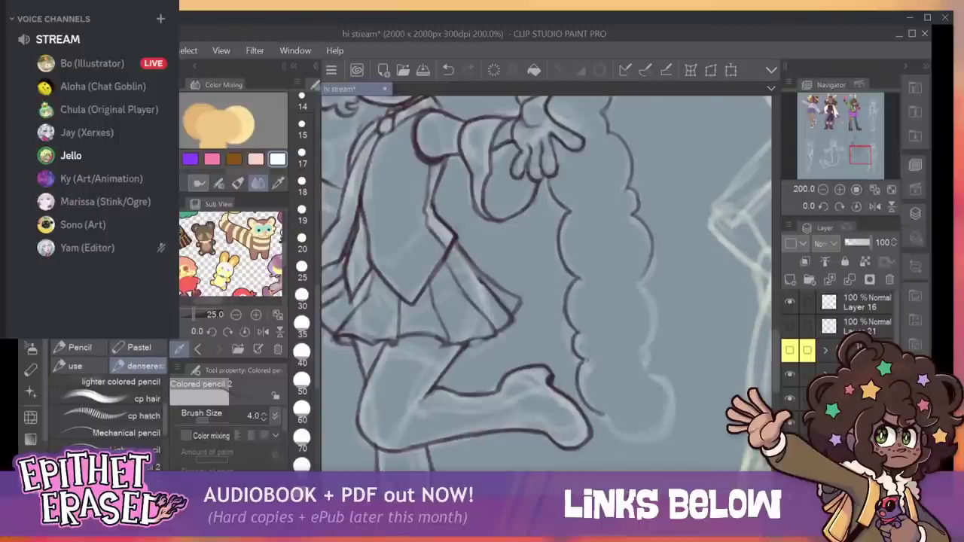
mouse_move(603, 415)
left_mouse_down()
mouse_move(637, 443)
mouse_move(651, 375)
mouse_move(671, 425)
mouse_move(610, 431)
left_mouse_up()
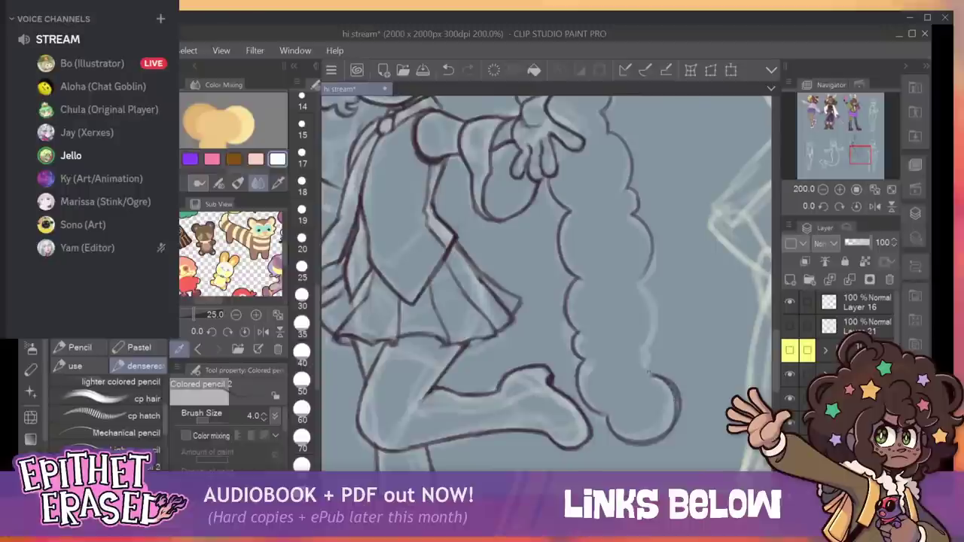
left_click_drag(652, 373, 642, 354)
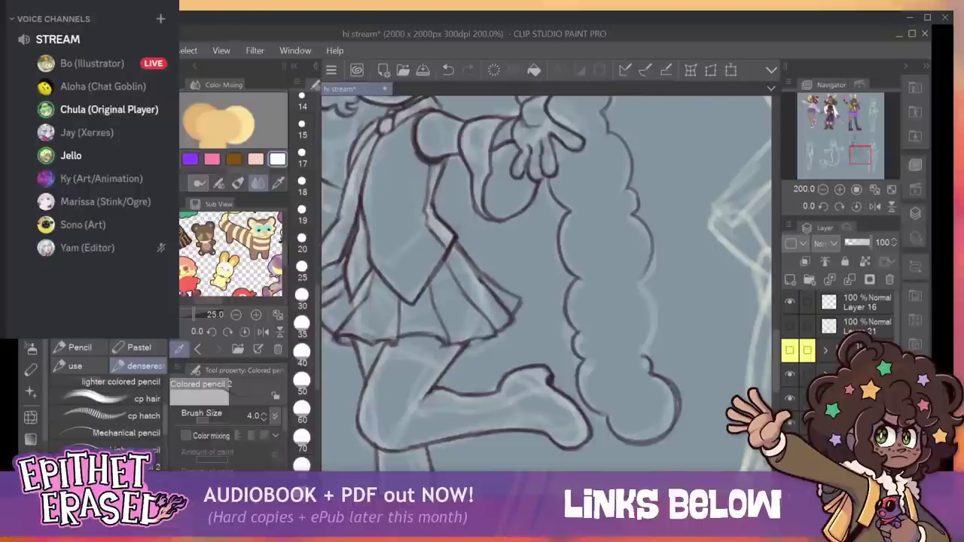
mouse_move(642, 299)
left_mouse_down()
mouse_move(661, 332)
mouse_move(642, 355)
left_mouse_up()
left_click_drag(647, 295, 646, 241)
Ink the rounded tip and lower outer curls of the second ponytail, behind the bent arm.
mouse_move(452, 113)
left_mouse_down()
mouse_move(608, 458)
mouse_move(503, 225)
mouse_move(587, 297)
mouse_move(652, 284)
mouse_move(633, 293)
mouse_move(638, 373)
mouse_move(648, 328)
left_mouse_up()
scroll(546, 286, "down", 6)
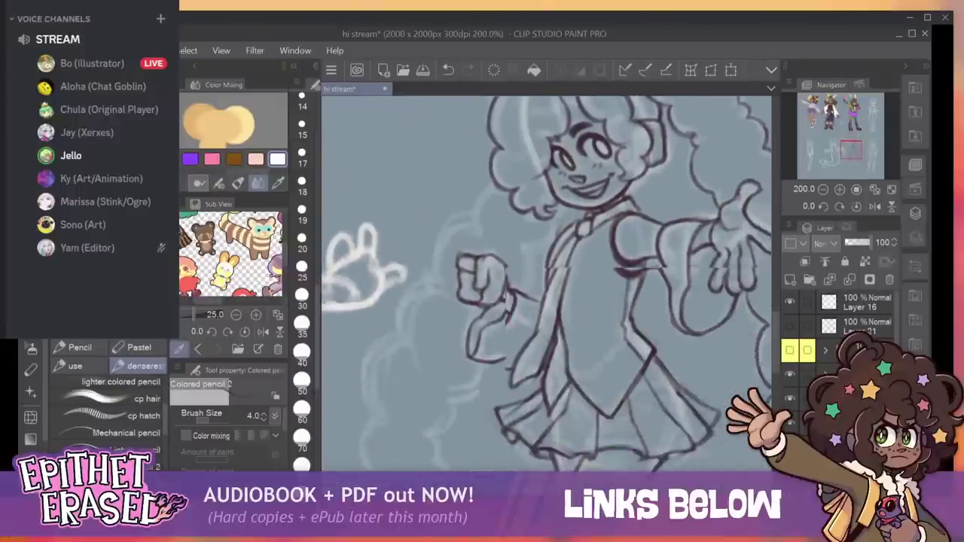
scroll(546, 286, "up", 6)
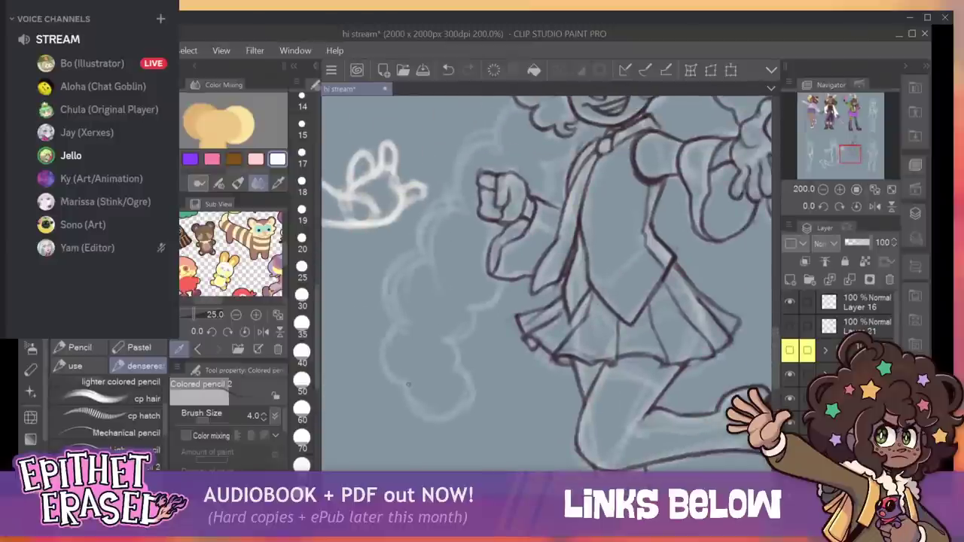
mouse_move(409, 384)
left_mouse_down()
mouse_move(462, 414)
mouse_move(469, 371)
mouse_move(453, 350)
left_mouse_up()
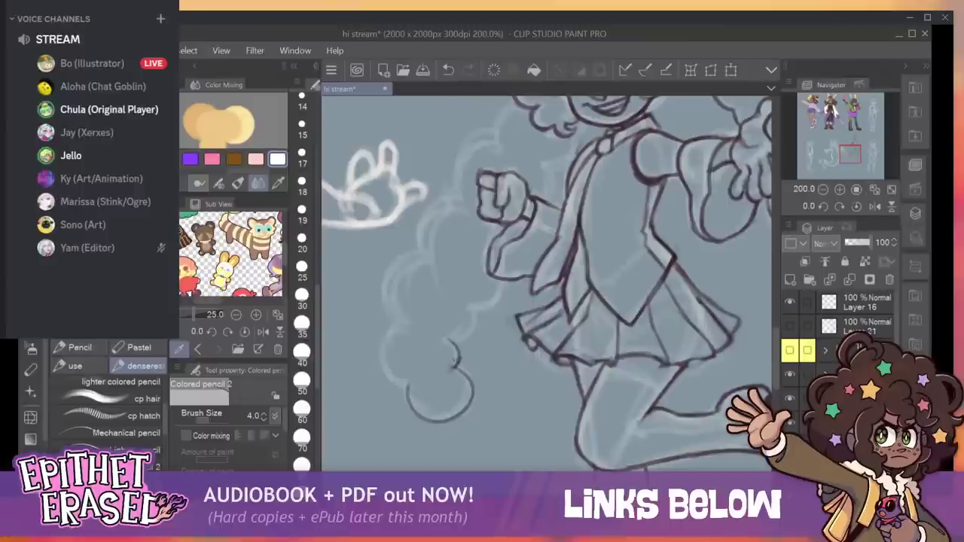
mouse_move(405, 387)
left_mouse_down()
mouse_move(389, 293)
mouse_move(431, 257)
mouse_move(396, 272)
mouse_move(387, 319)
mouse_move(405, 266)
mouse_move(432, 256)
left_mouse_up()
left_click(449, 70)
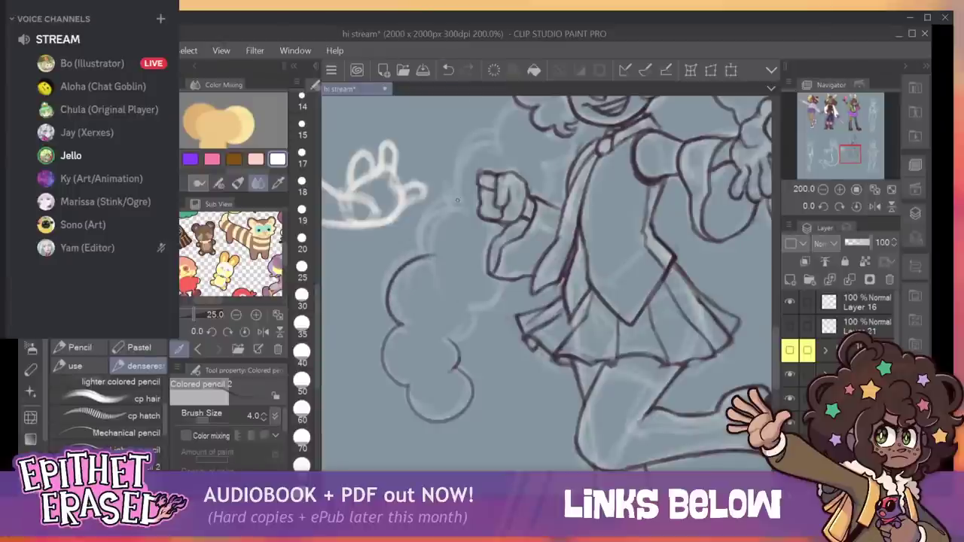
mouse_move(452, 201)
left_mouse_down()
mouse_move(457, 160)
mouse_move(499, 140)
left_mouse_up()
left_click_drag(455, 163, 497, 141)
left_click_drag(452, 186, 457, 202)
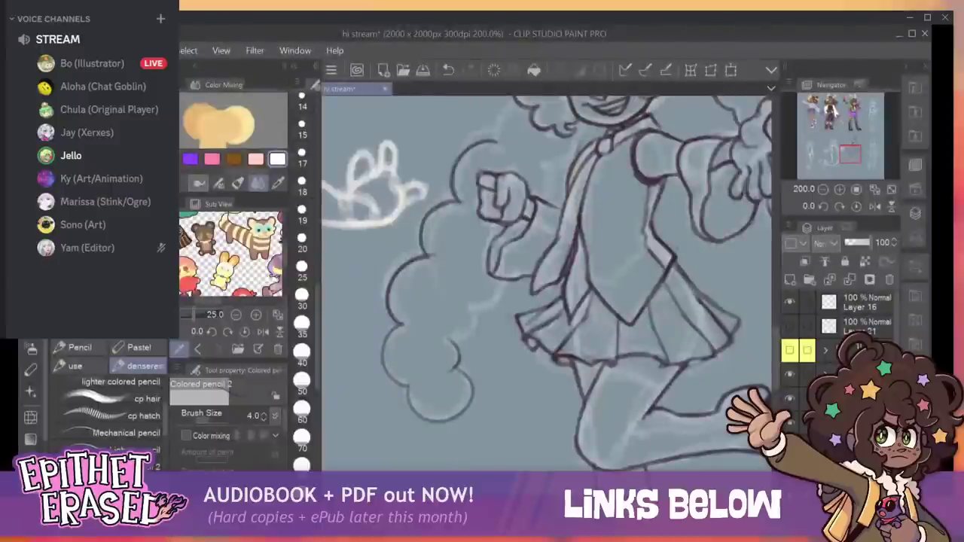
left_click(449, 70)
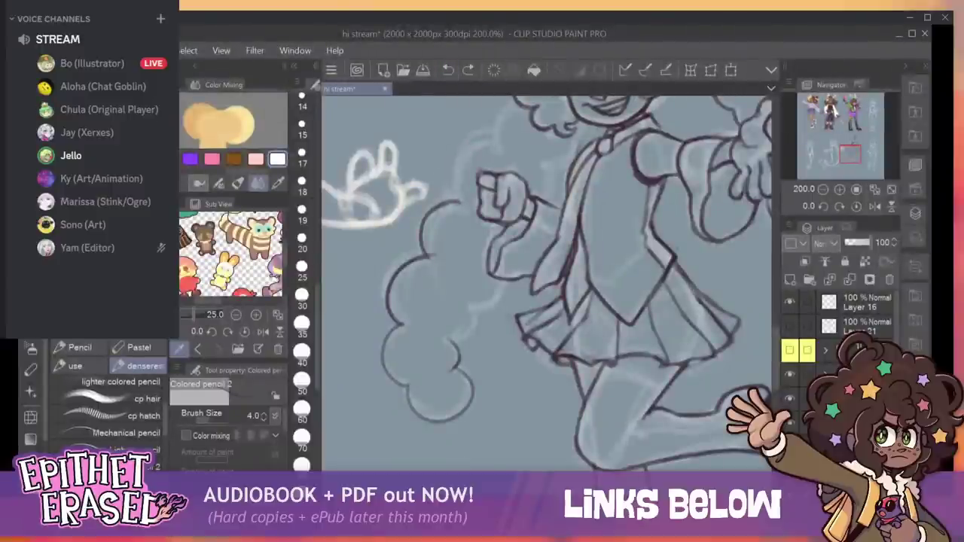
key("ctrl+z")
Ink the second ponytail's outer curls up past the fist and its inner edge to the sleeve, redrawing the topmost curl.
mouse_move(433, 255)
left_mouse_down()
mouse_move(387, 292)
mouse_move(403, 327)
mouse_move(419, 249)
mouse_move(435, 242)
mouse_move(429, 214)
mouse_move(461, 190)
mouse_move(425, 216)
mouse_move(429, 243)
left_mouse_up()
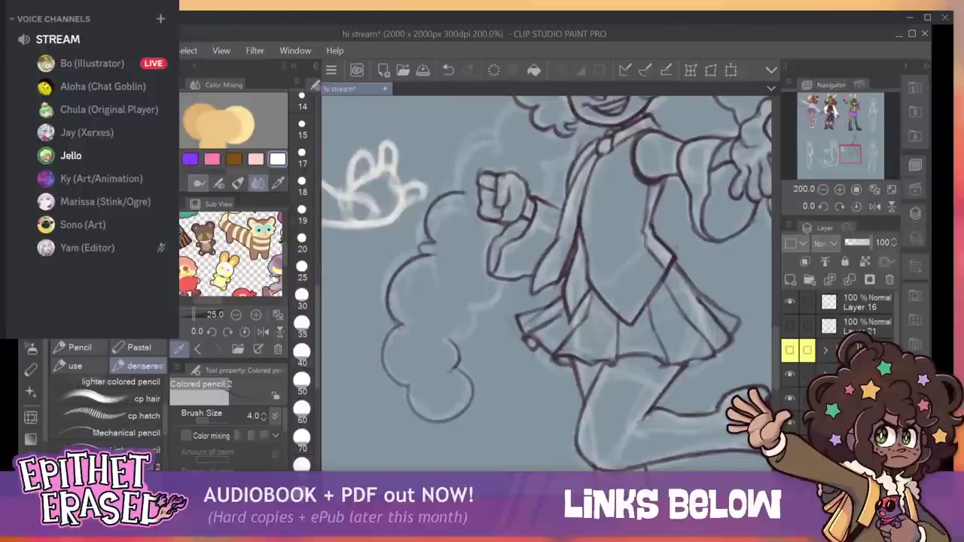
mouse_move(404, 324)
left_mouse_down()
mouse_move(386, 337)
mouse_move(405, 385)
mouse_move(440, 422)
mouse_move(450, 367)
mouse_move(473, 327)
mouse_move(467, 304)
mouse_move(506, 283)
left_mouse_up()
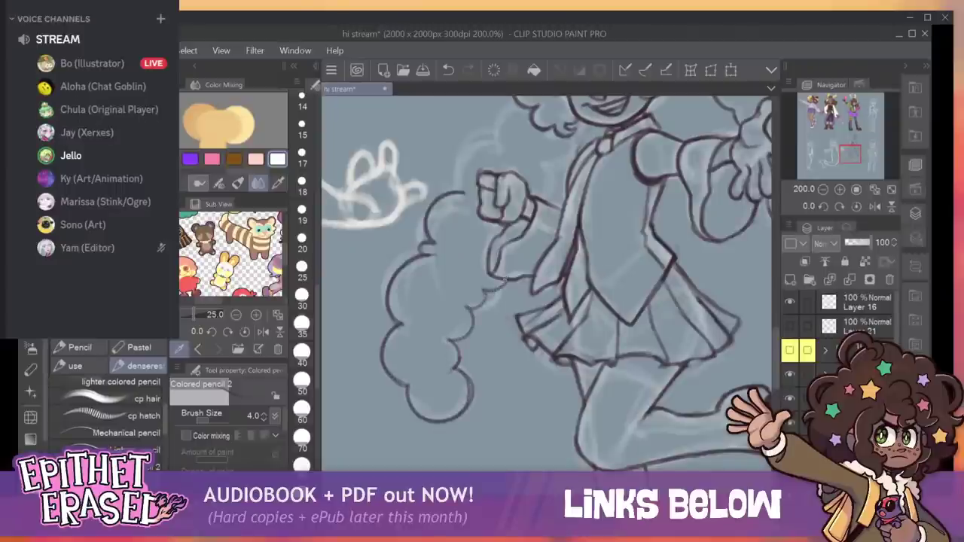
mouse_move(462, 192)
left_mouse_down()
mouse_move(506, 140)
mouse_move(456, 184)
left_mouse_up()
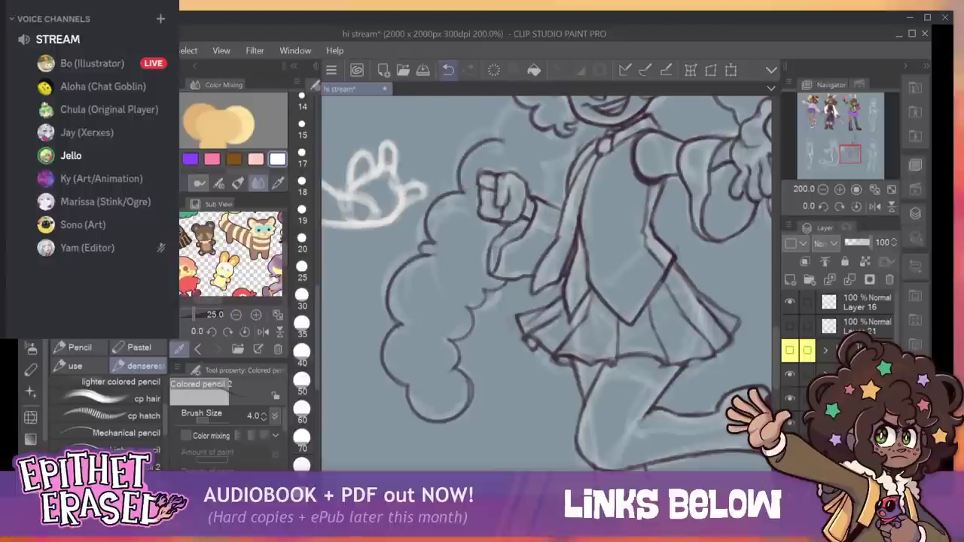
left_click(448, 70)
left_click(448, 70)
left_click_drag(463, 192, 474, 147)
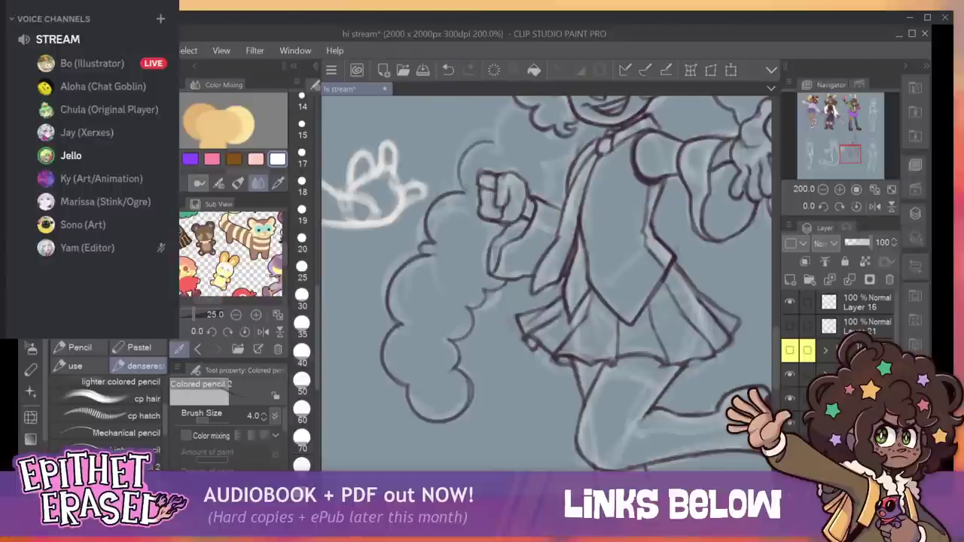
Ink the second ponytail's upper curls from above the fist to the head and its inner edge below the chin.
mouse_move(460, 190)
left_mouse_down()
mouse_move(507, 124)
mouse_move(501, 98)
left_mouse_up()
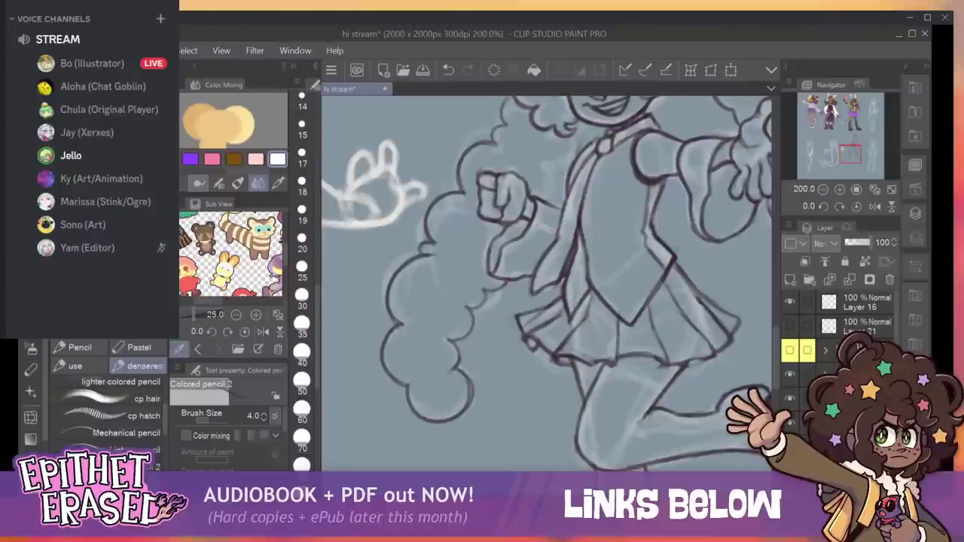
left_click_drag(776, 361, 775, 333)
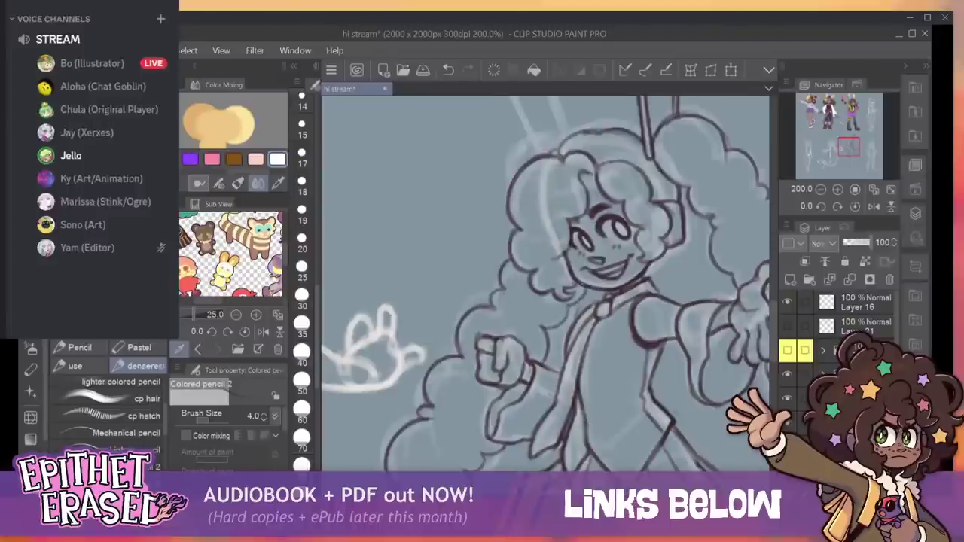
left_click_drag(568, 310, 541, 339)
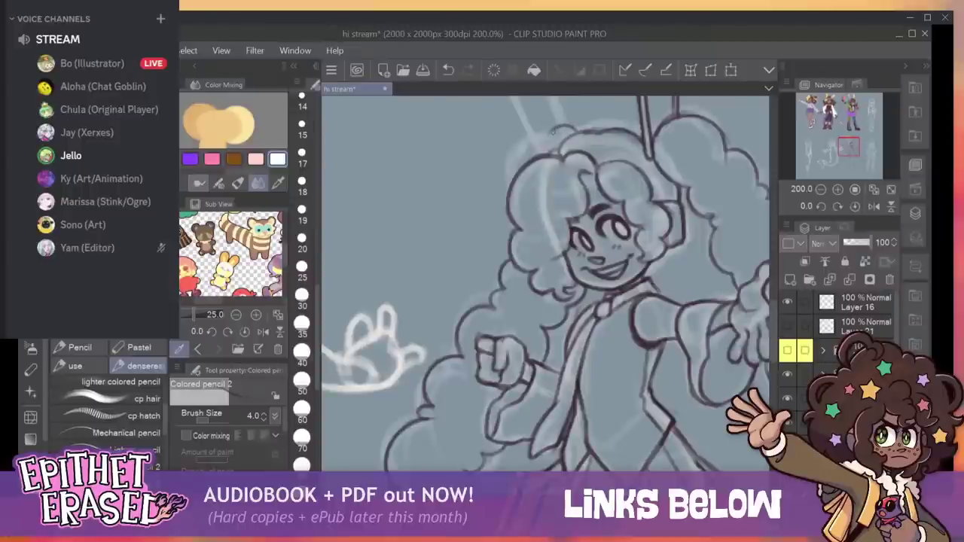
mouse_move(553, 131)
left_mouse_down()
mouse_move(529, 134)
mouse_move(510, 187)
left_mouse_up()
left_click_drag(515, 144, 550, 131)
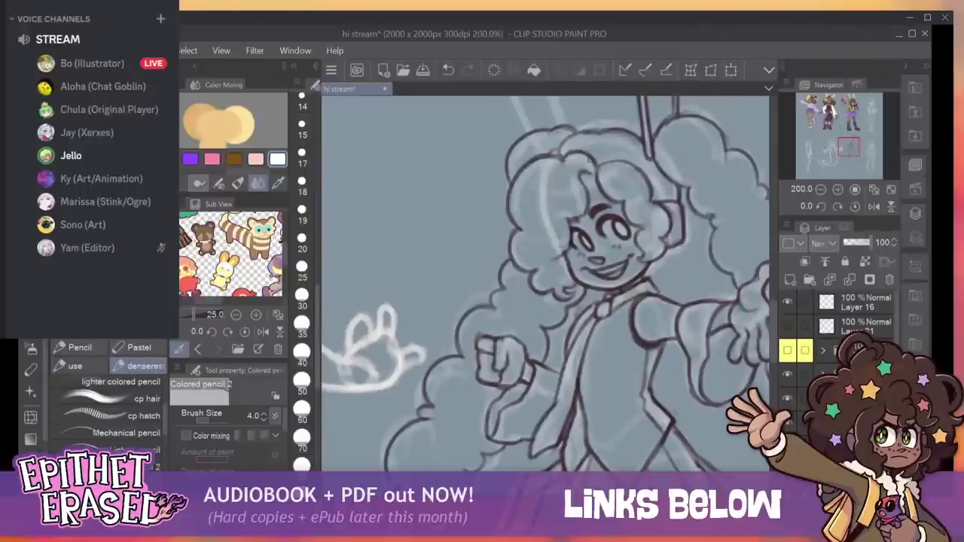
key("ctrl+z")
key("ctrl+z")
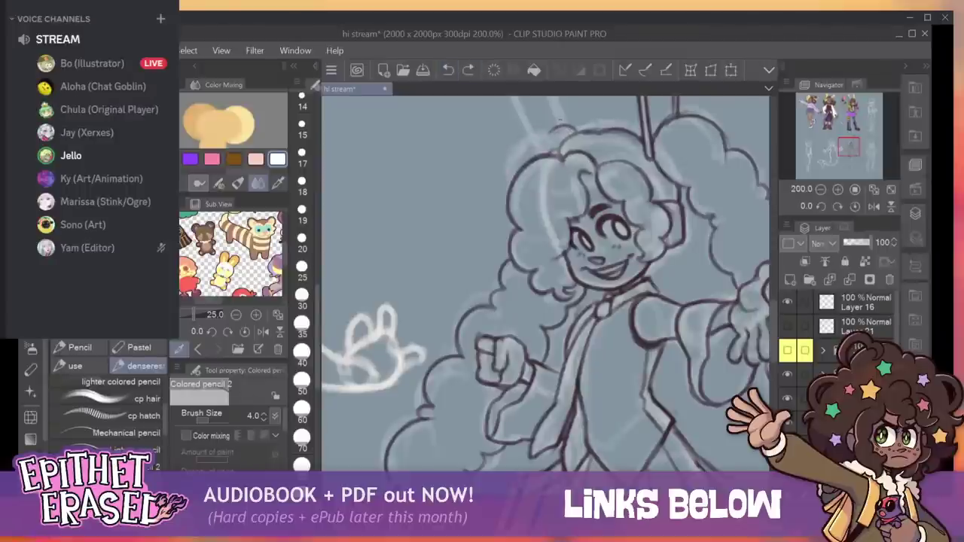
left_click(448, 70)
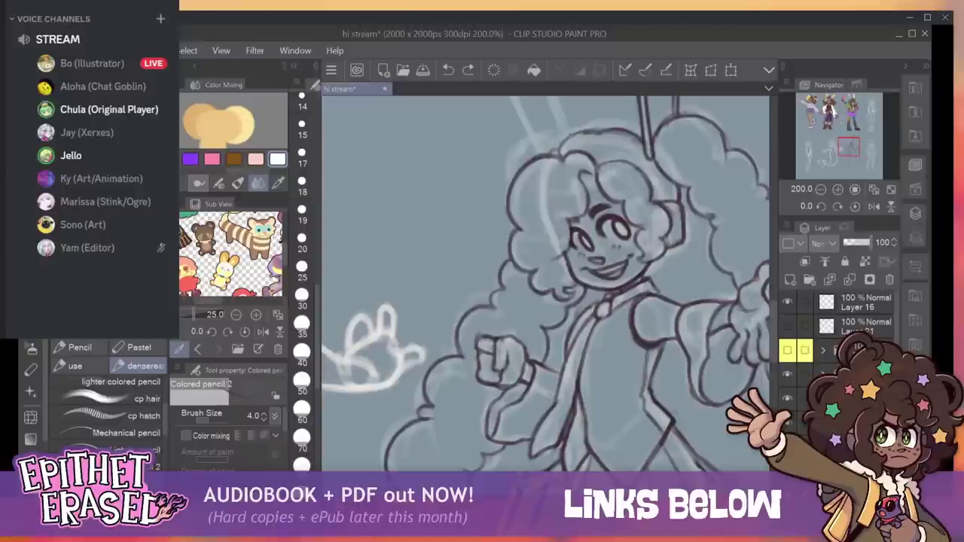
Ink the rounded top curl of the second ponytail where it shows behind the head.
mouse_move(571, 135)
left_mouse_down()
mouse_move(535, 133)
mouse_move(510, 179)
left_mouse_up()
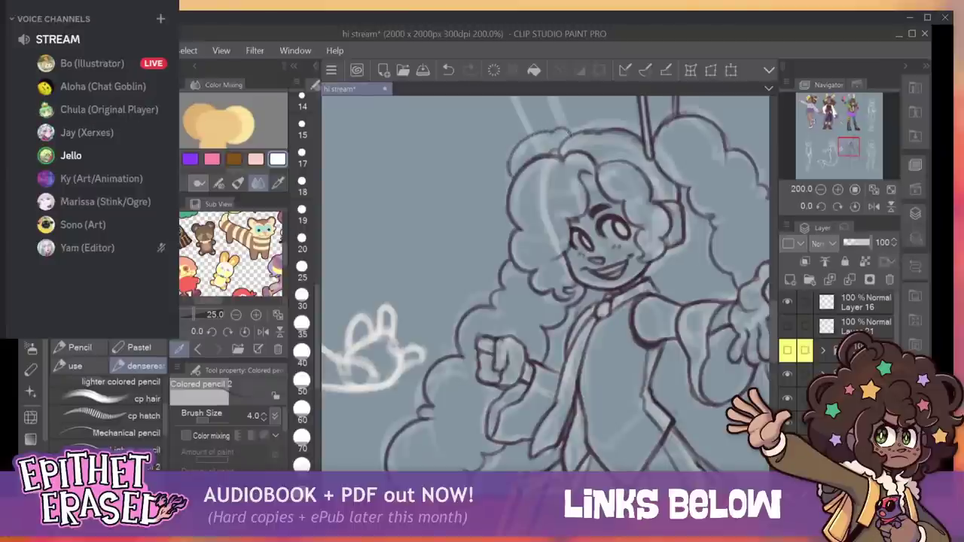
left_click_drag(552, 133, 508, 161)
left_click(449, 70)
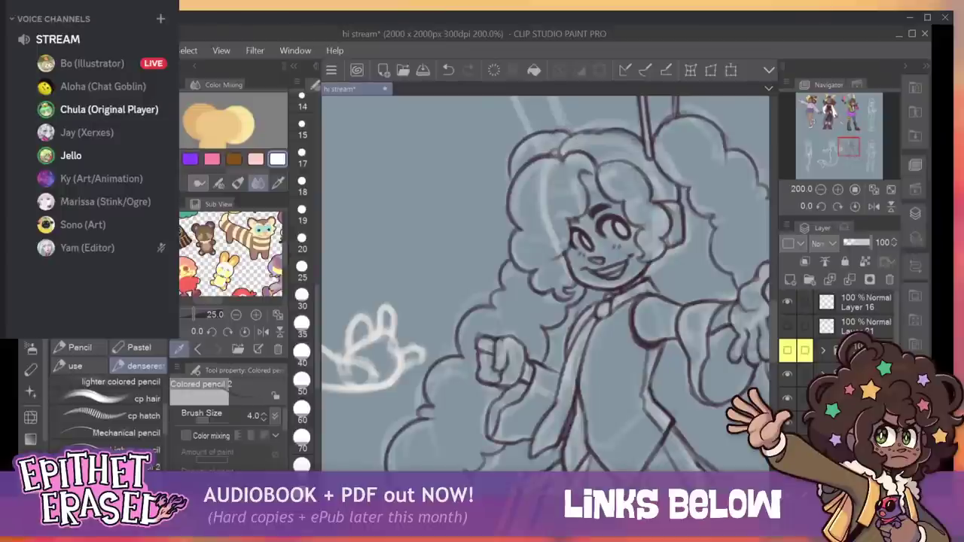
Ink the outer side of the uninked tall ear as a double line running down to the hair.
mouse_move(576, 141)
left_mouse_down()
mouse_move(510, 400)
mouse_move(524, 256)
left_mouse_up()
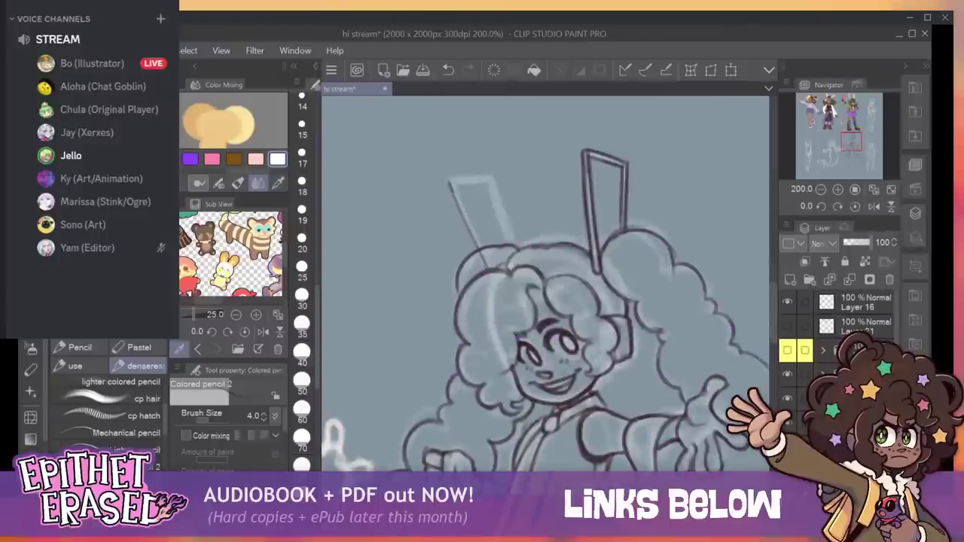
left_click_drag(454, 187, 480, 251)
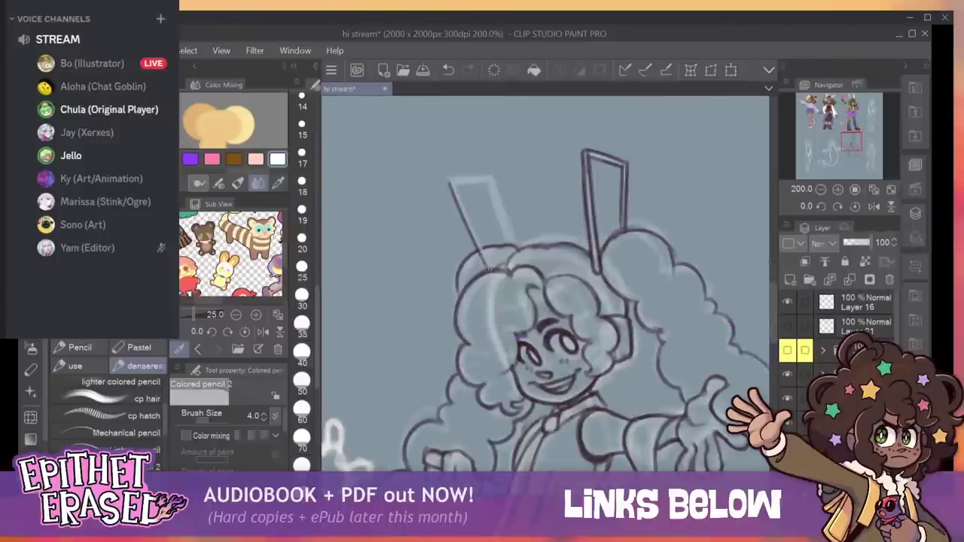
left_click_drag(453, 180, 496, 270)
left_click_drag(461, 199, 485, 247)
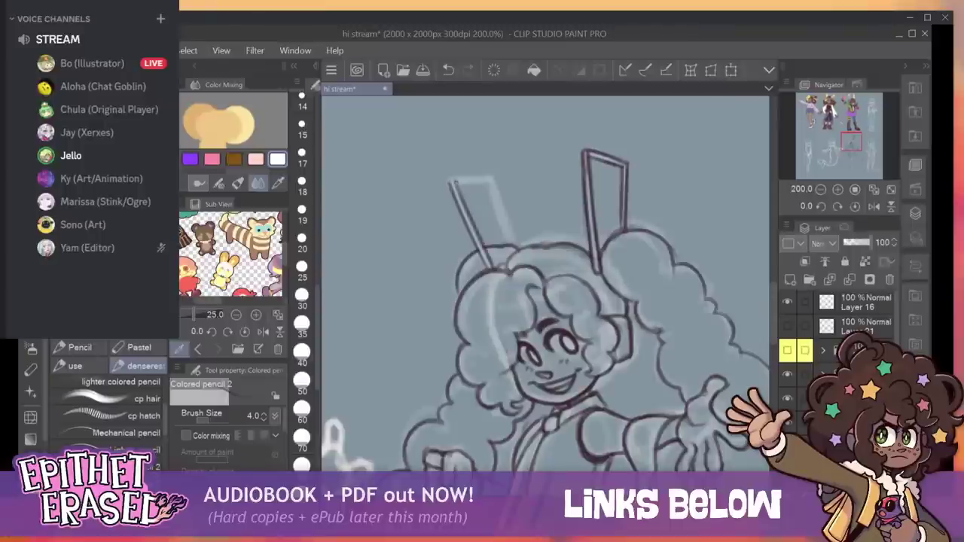
Close the ear's top edge and ink its inner side as a double line down to the head, redrawing stray strokes.
mouse_move(449, 180)
left_mouse_down()
mouse_move(495, 183)
mouse_move(515, 240)
left_mouse_up()
left_click_drag(497, 193, 516, 245)
left_click_drag(483, 176, 511, 242)
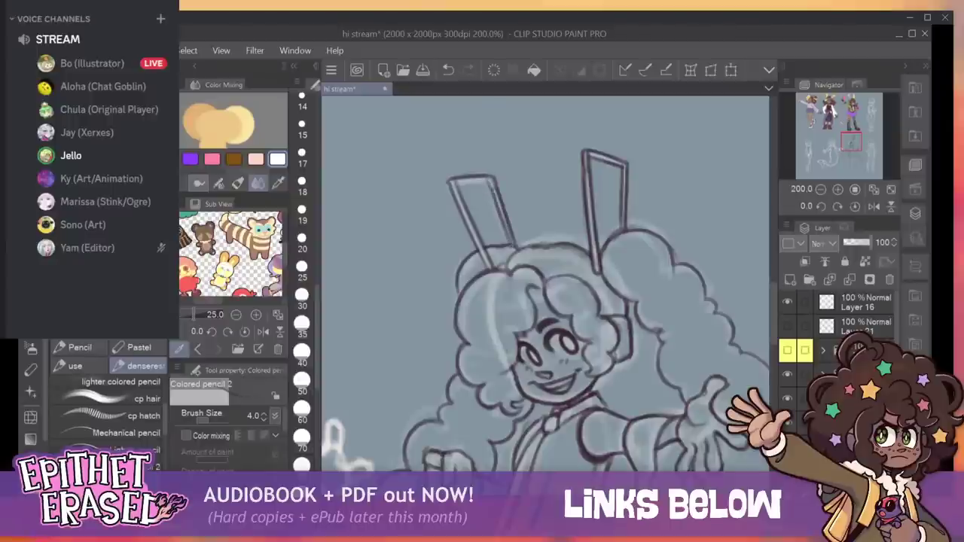
key("ctrl+z")
key("ctrl+z")
key("ctrl+z")
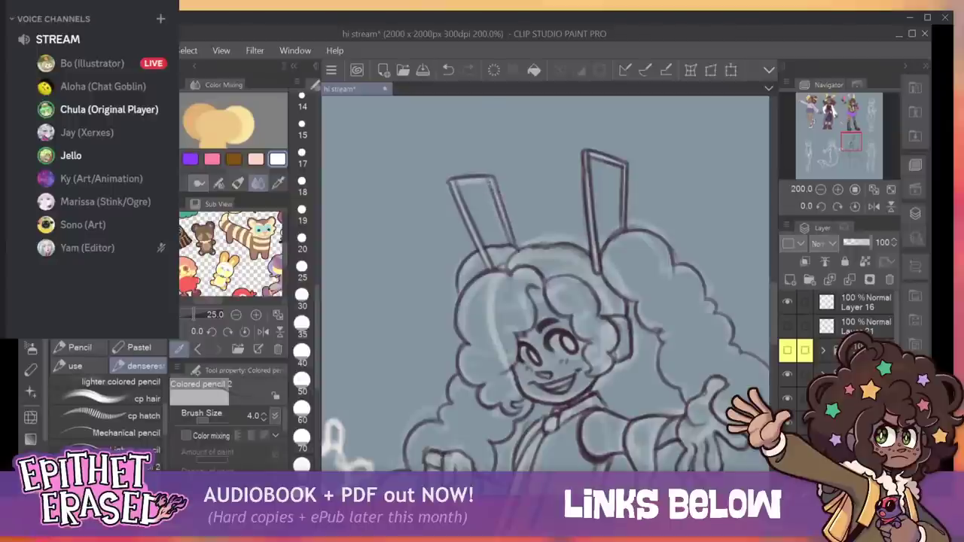
left_click_drag(494, 182, 513, 243)
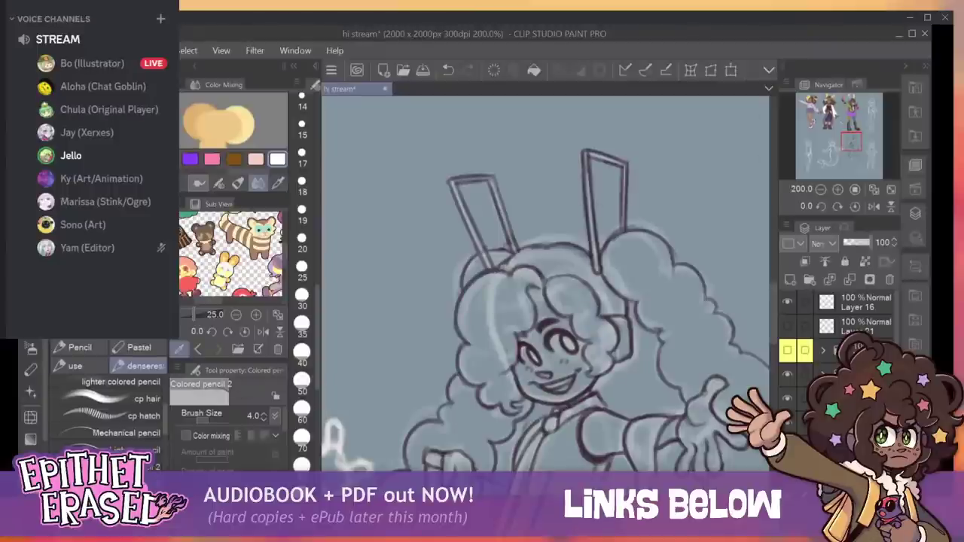
Ink the curved top edge of the legwear across the raised thigh, just below the skirt.
scroll(546, 286, "down", 5)
left_click_drag(542, 338, 469, 223)
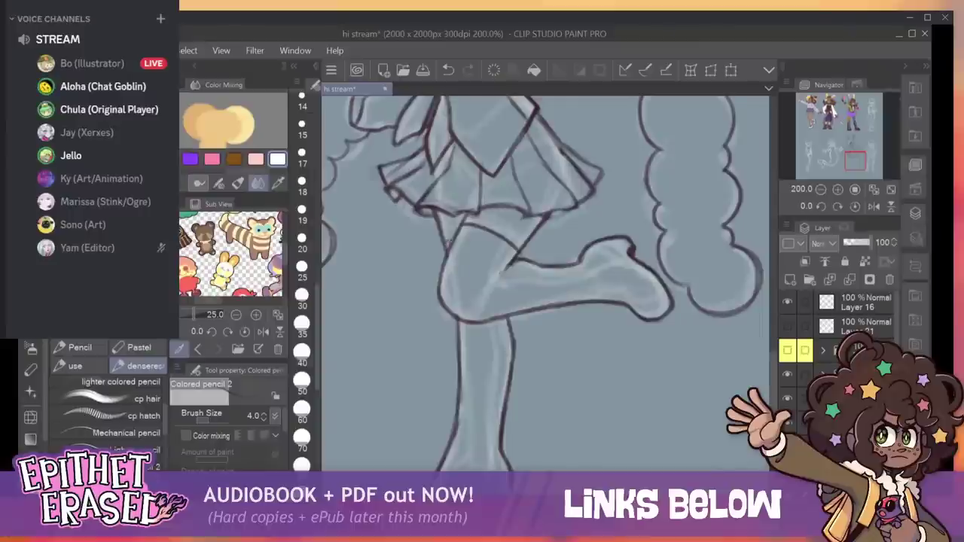
left_click_drag(494, 327, 516, 244)
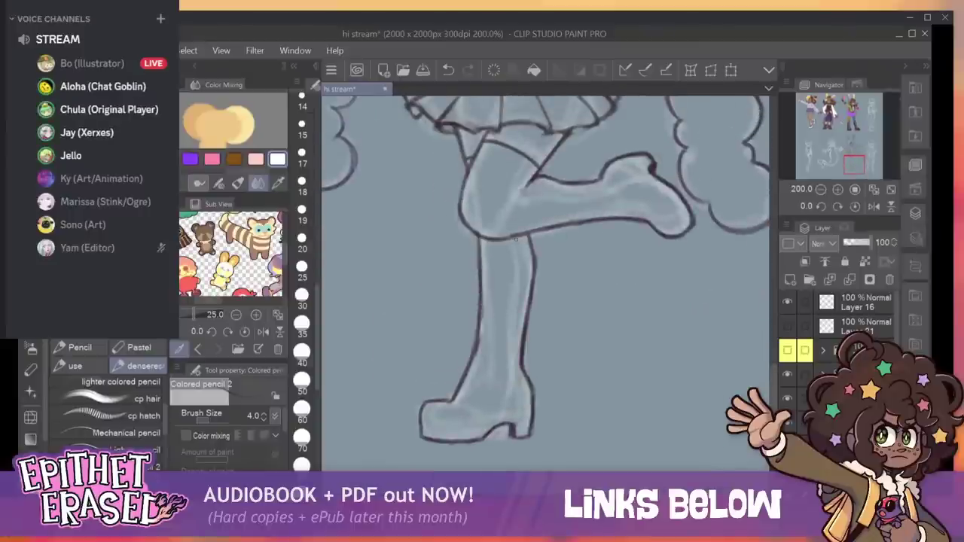
Ink a double seam down the standing boot from knee to heel with the dense colored pencil 2 lines brush.
left_click_drag(516, 338, 509, 422)
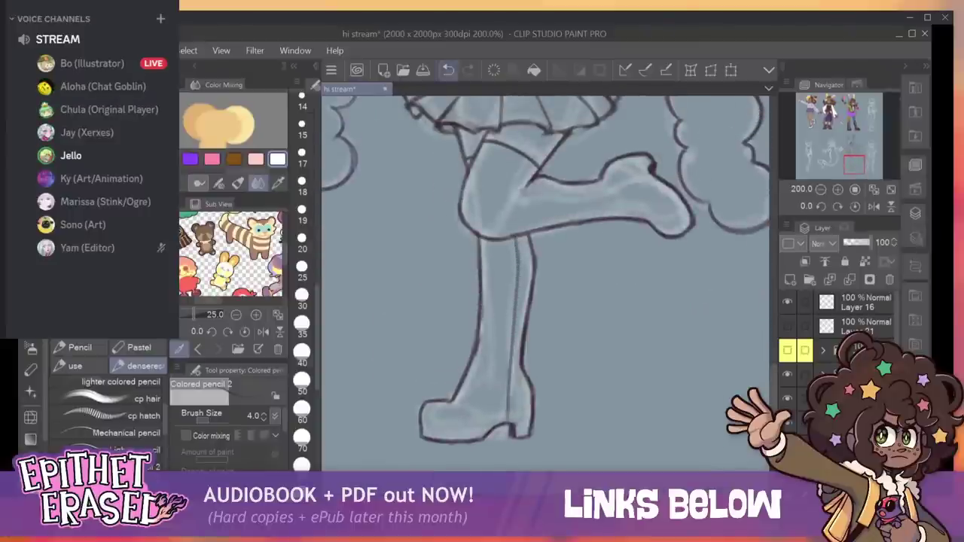
key("ctrl+z")
scroll(109, 410, "down", 5)
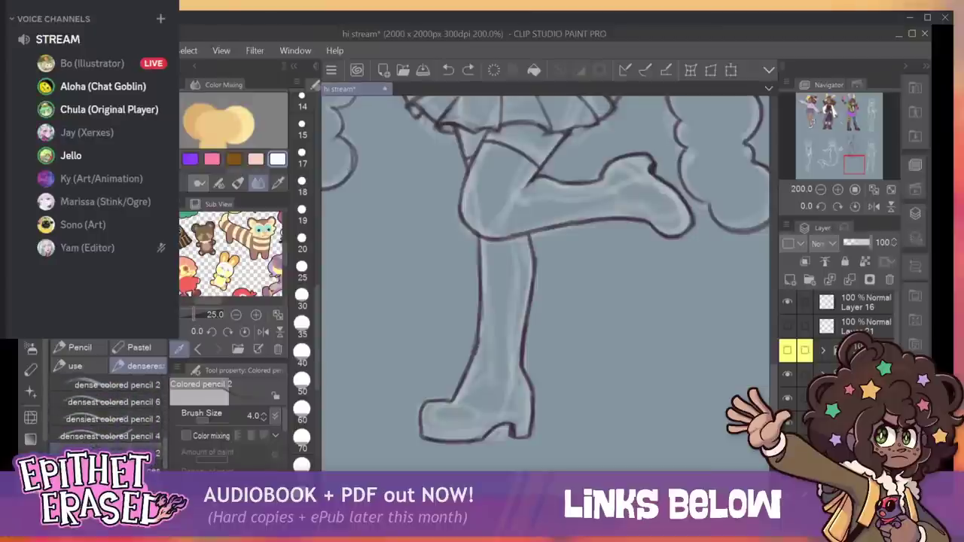
left_click(109, 482)
left_click(110, 436)
left_click(109, 468)
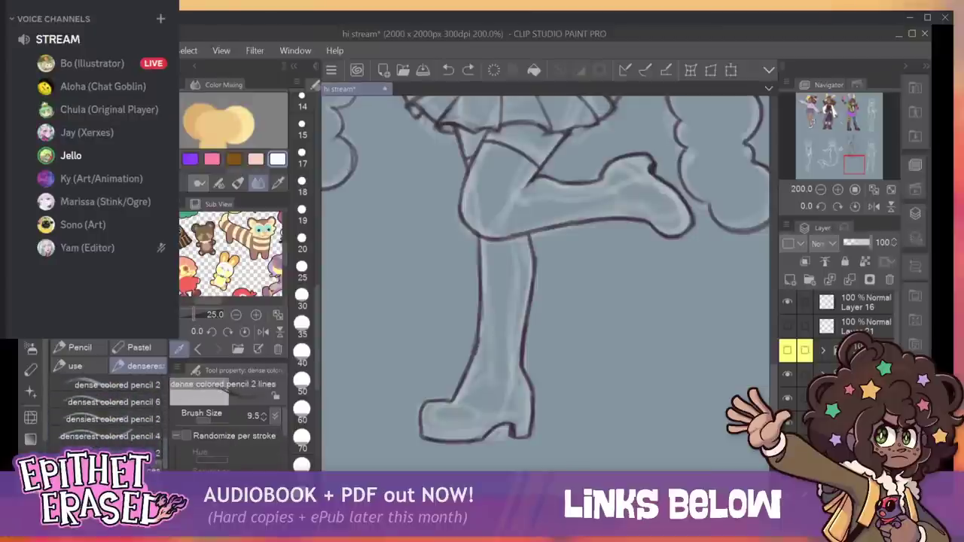
mouse_move(517, 238)
left_mouse_down()
mouse_move(508, 423)
mouse_move(514, 276)
mouse_move(504, 233)
mouse_move(517, 273)
mouse_move(506, 420)
left_mouse_up()
left_click(448, 69)
key("ctrl+z")
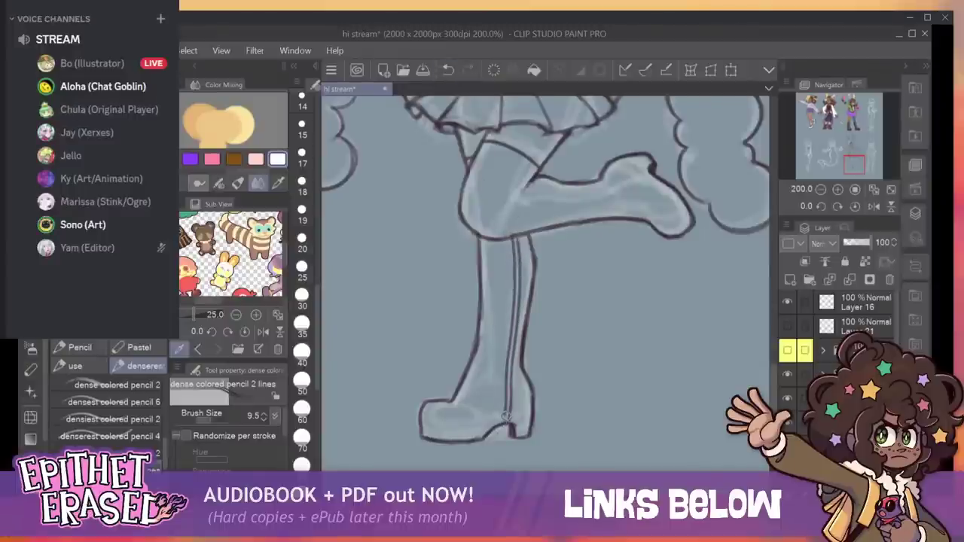
mouse_move(527, 169)
left_mouse_down()
mouse_move(517, 202)
mouse_move(649, 174)
left_mouse_up()
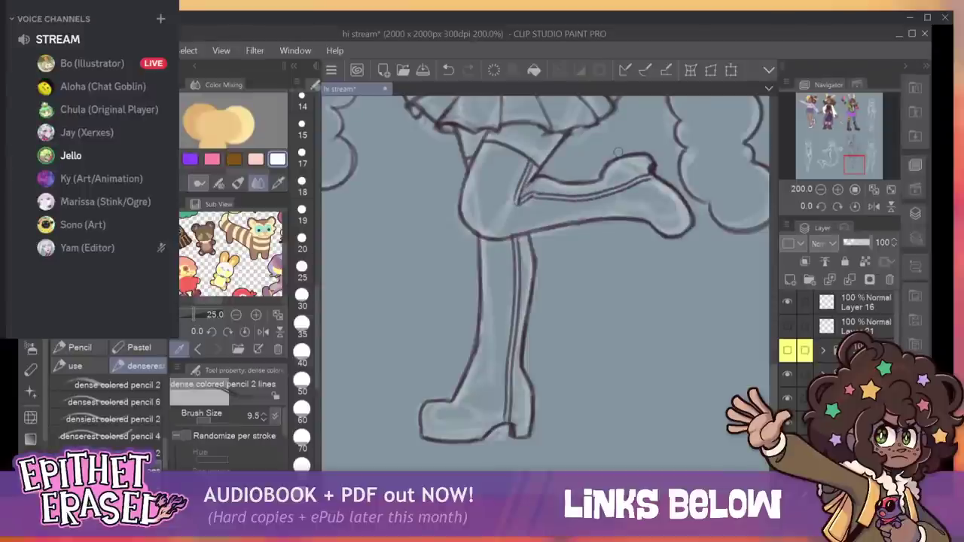
left_click(448, 70)
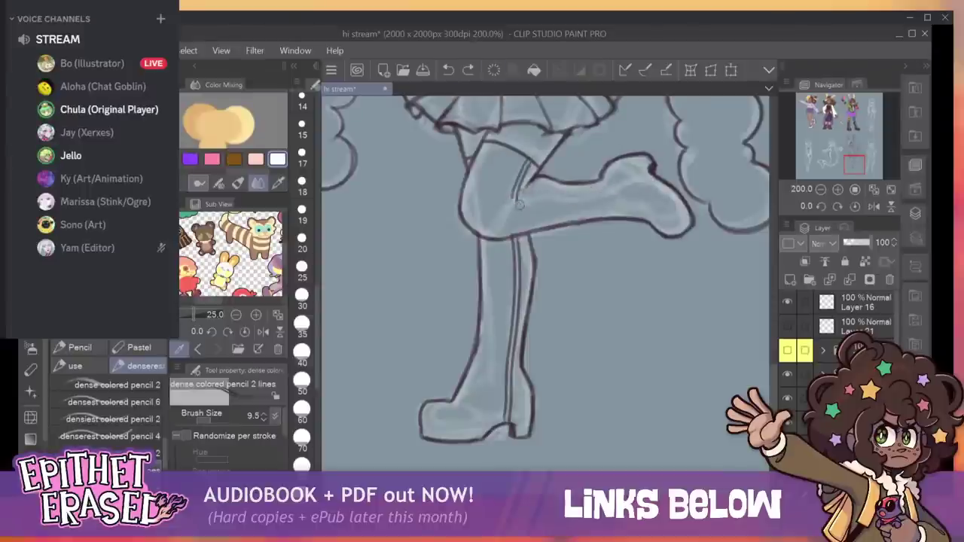
left_click_drag(594, 197, 665, 172)
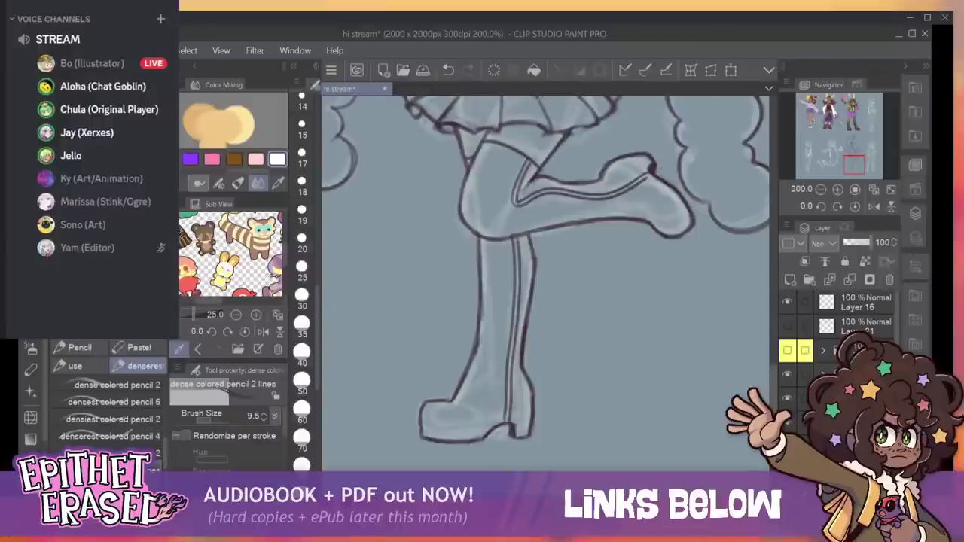
left_click(448, 70)
mouse_move(514, 205)
left_mouse_down()
mouse_move(557, 188)
mouse_move(609, 195)
left_mouse_up()
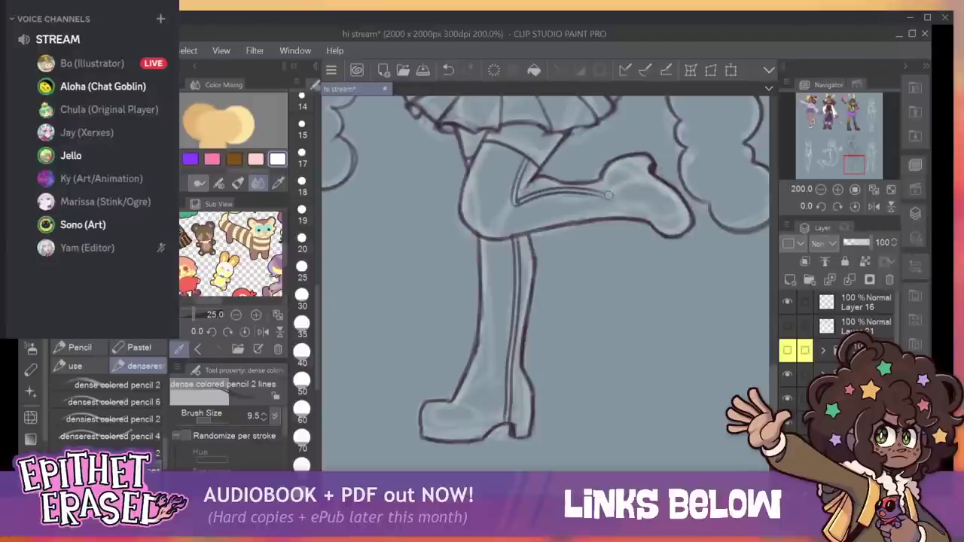
left_click(448, 69)
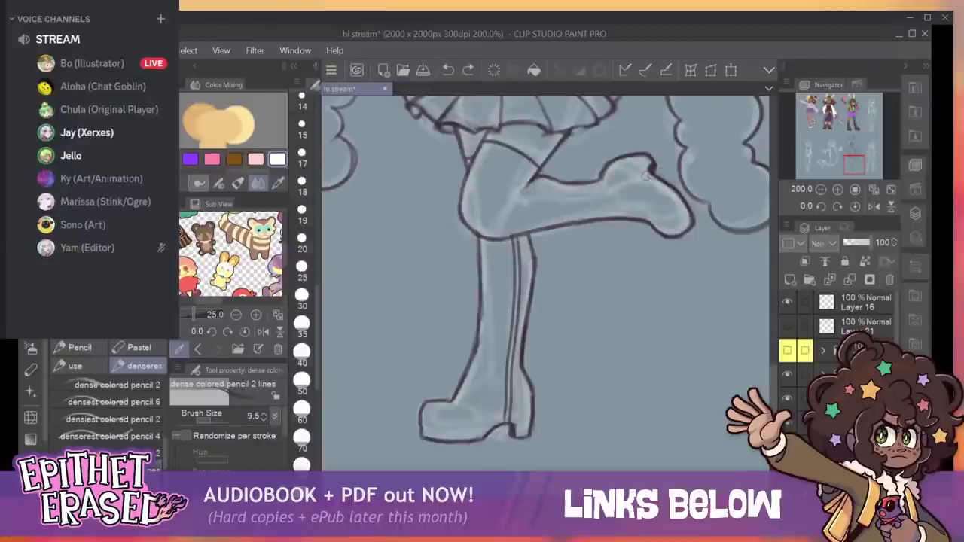
left_click_drag(600, 193, 515, 205)
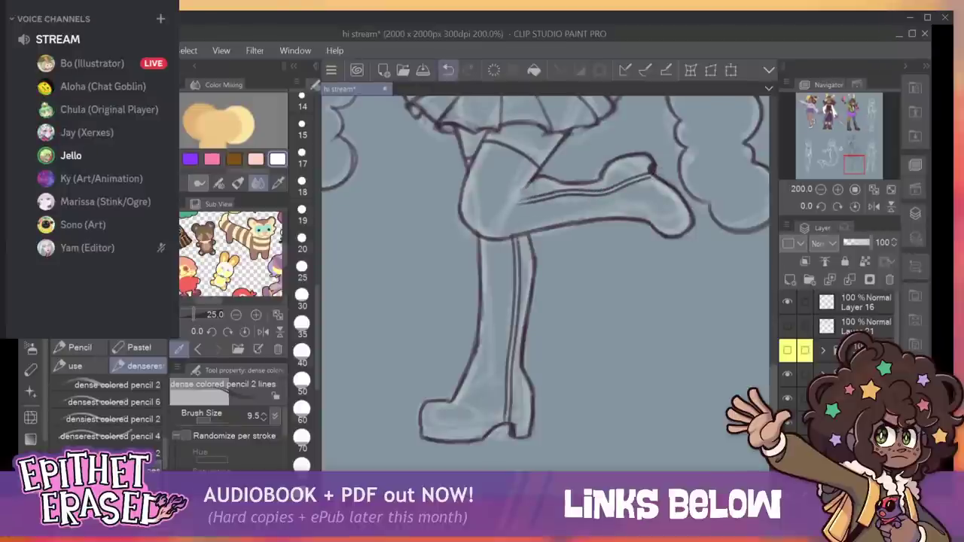
left_click(448, 69)
Ink the double seam down the raised thigh, around the bend of the knee and along the boot to the heel.
mouse_move(532, 153)
left_mouse_down()
mouse_move(516, 197)
mouse_move(588, 188)
left_mouse_up()
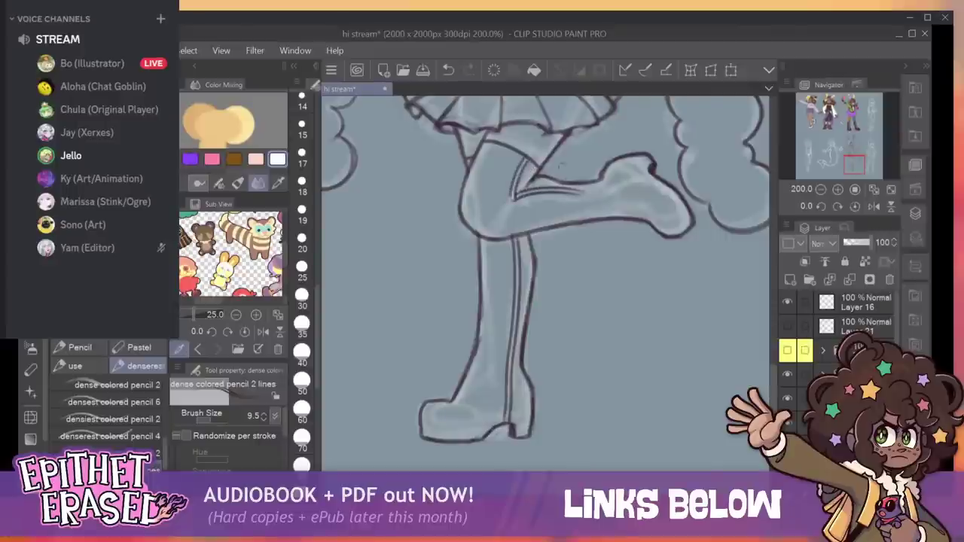
left_click_drag(650, 172, 657, 171)
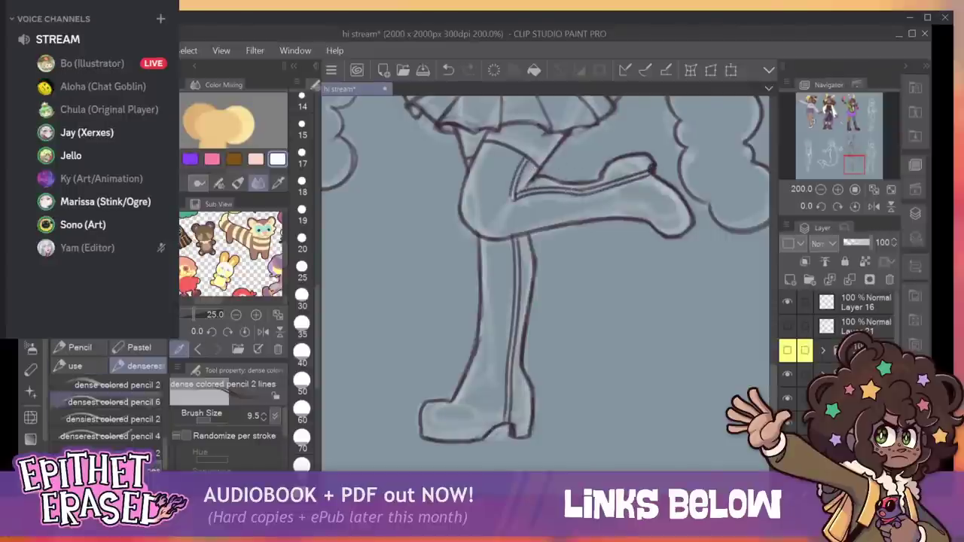
Ink the sole line along the bottom of the standing boot with the Colored pencil 2 brush.
left_click_drag(165, 449, 165, 433)
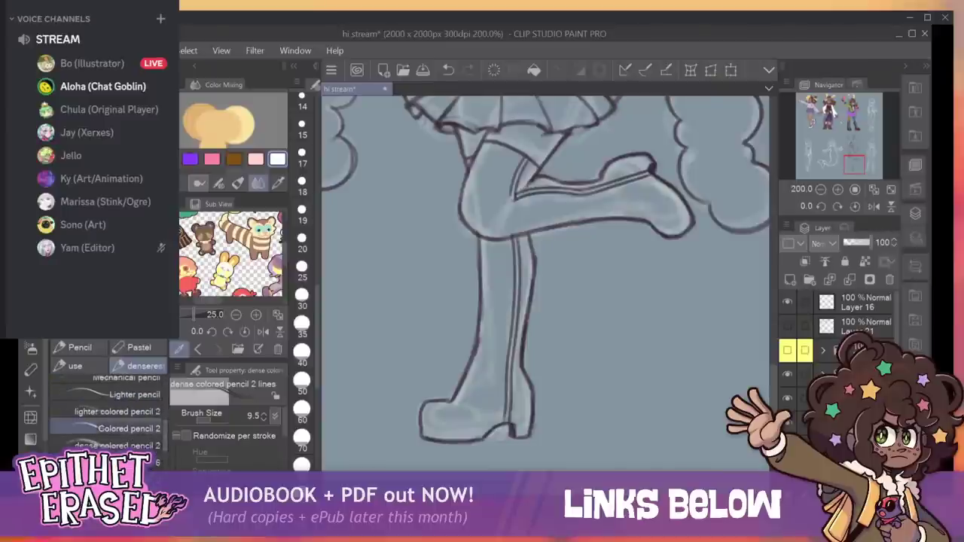
left_click(116, 445)
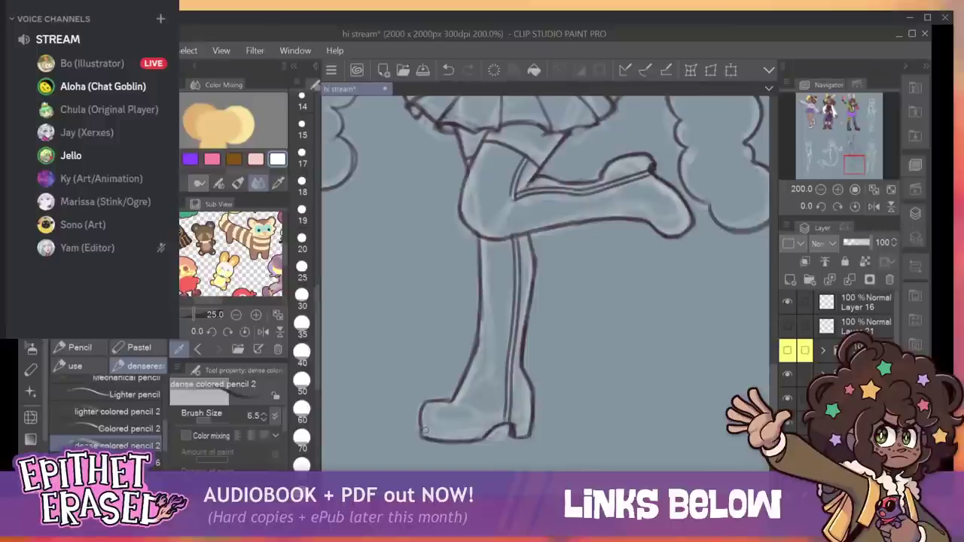
key("bracketleft")
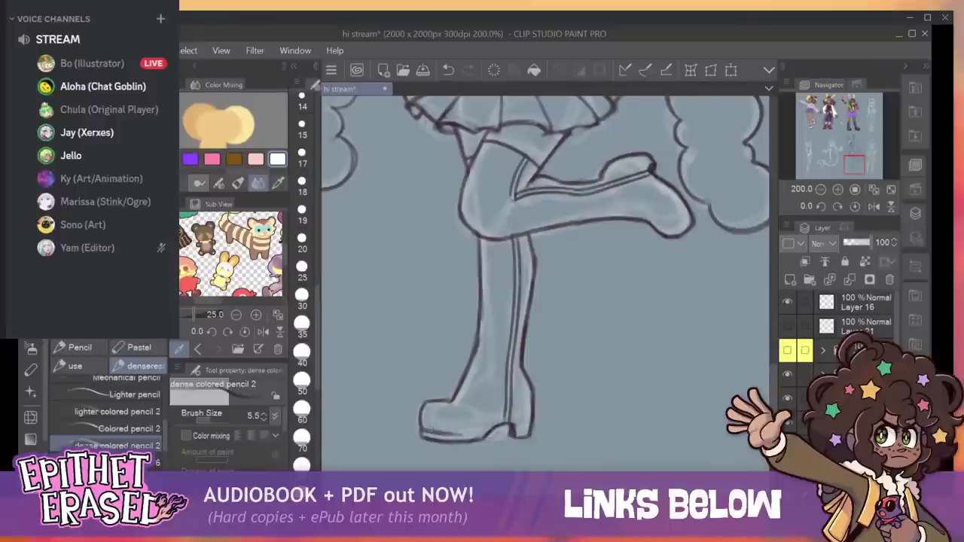
left_click(449, 70)
left_click(113, 429)
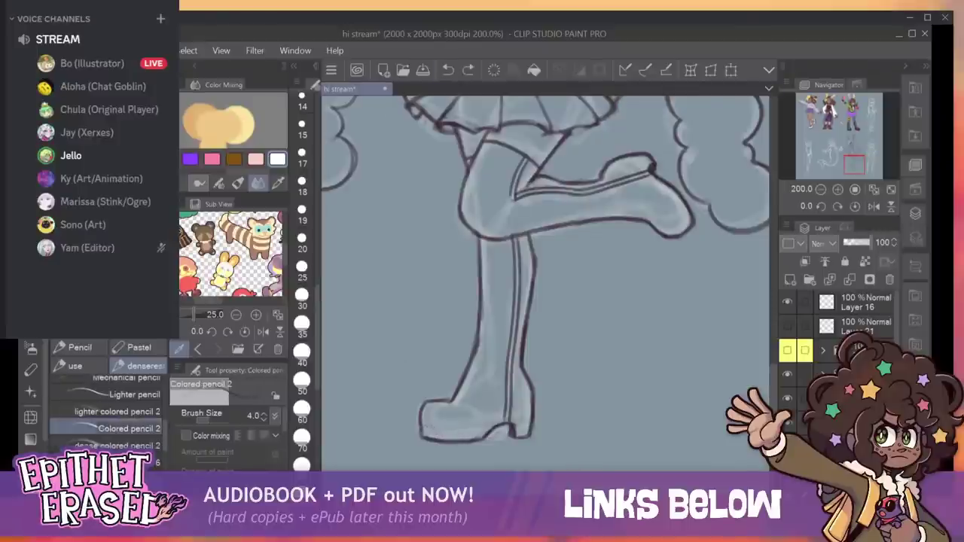
left_click_drag(477, 431, 487, 430)
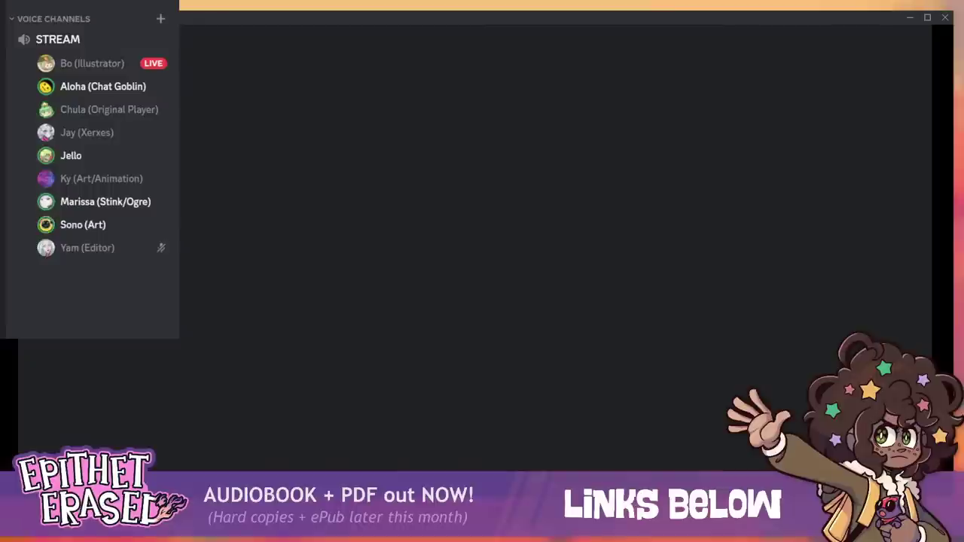
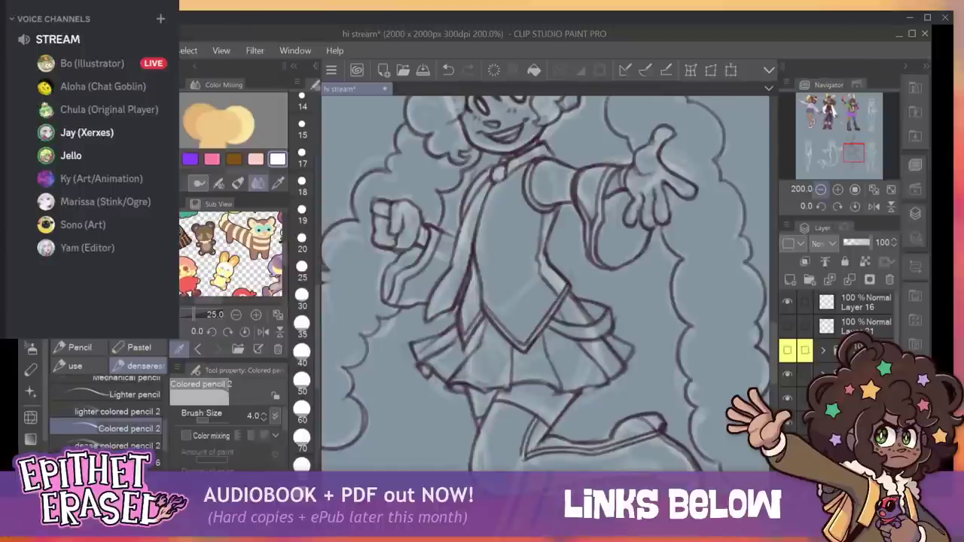
Zoom out to 100% and check the whole inked figure.
left_click(822, 190)
left_click(821, 190)
mouse_move(535, 301)
left_mouse_down()
mouse_move(556, 245)
mouse_move(517, 316)
left_mouse_up()
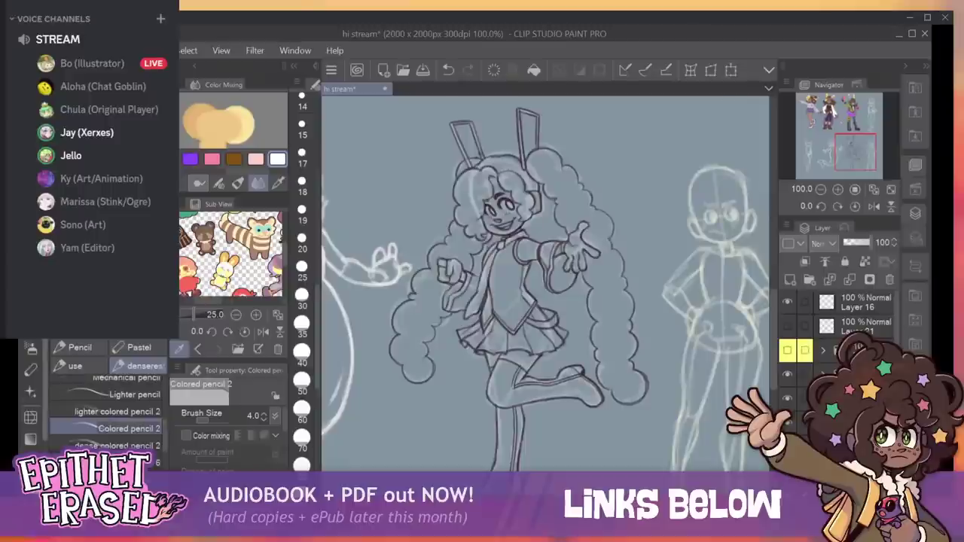
Lasso the two tall ears and free-transform them, skewing the selection so the left ear sits further inward.
key("m")
left_click(107, 388)
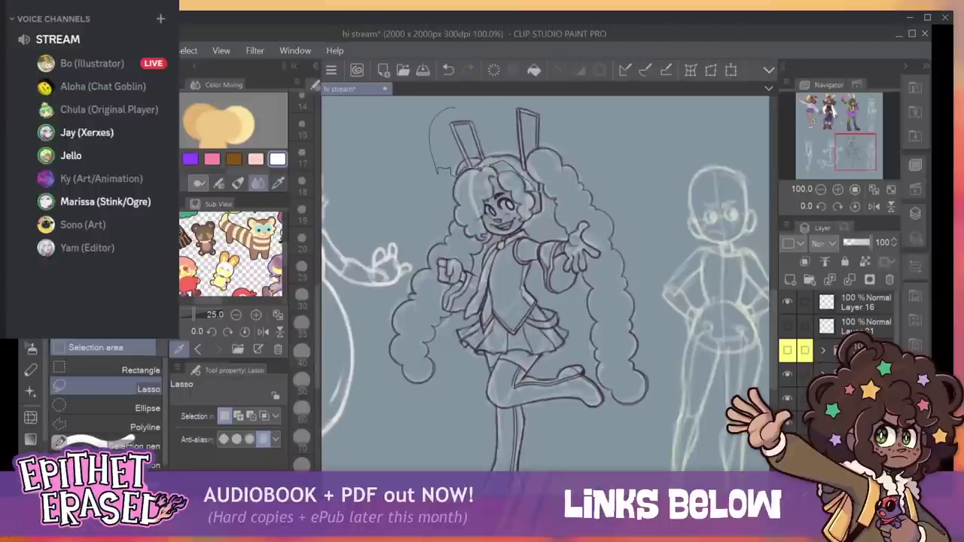
mouse_move(454, 108)
left_mouse_down()
mouse_move(531, 98)
mouse_move(566, 177)
left_mouse_up()
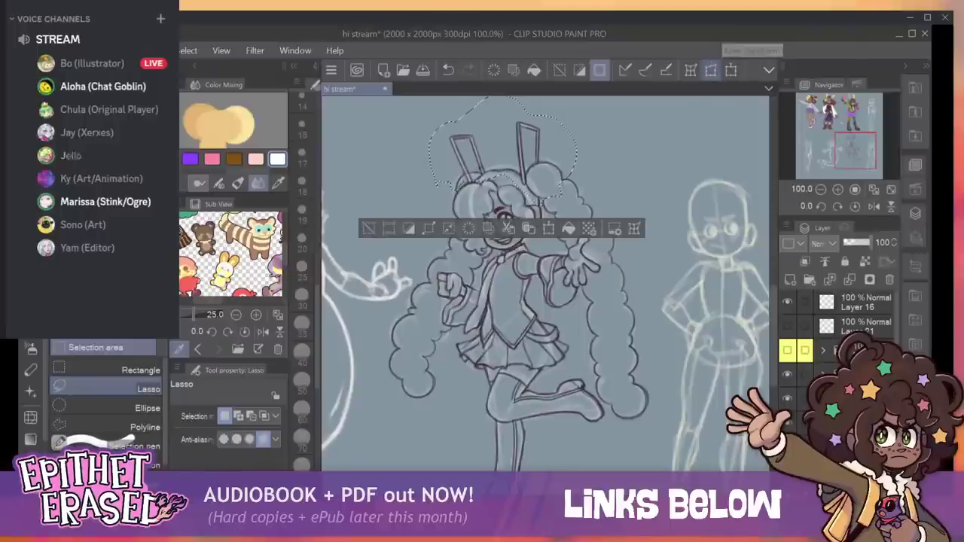
key("ctrl+t")
left_click_drag(503, 151, 518, 198)
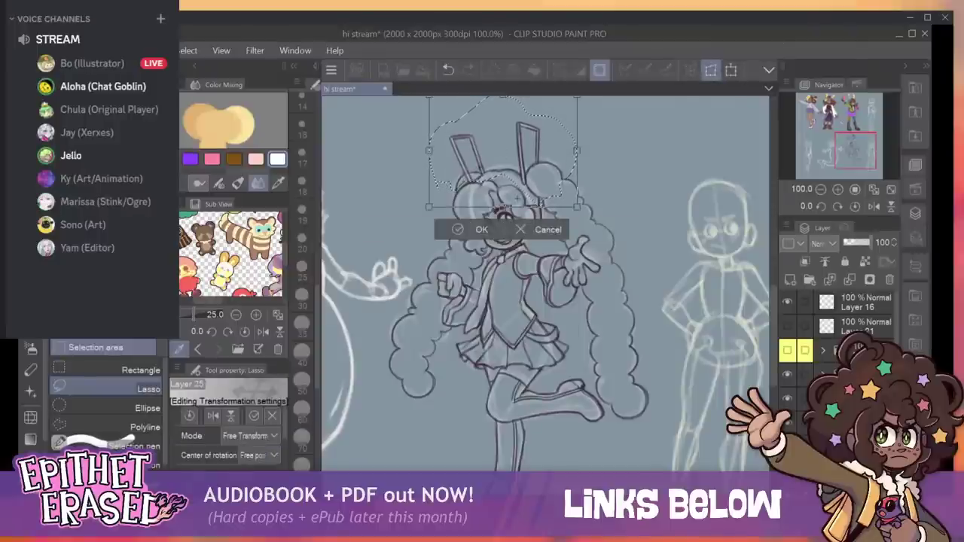
left_click_drag(773, 336, 773, 324)
left_click_drag(503, 137, 506, 151)
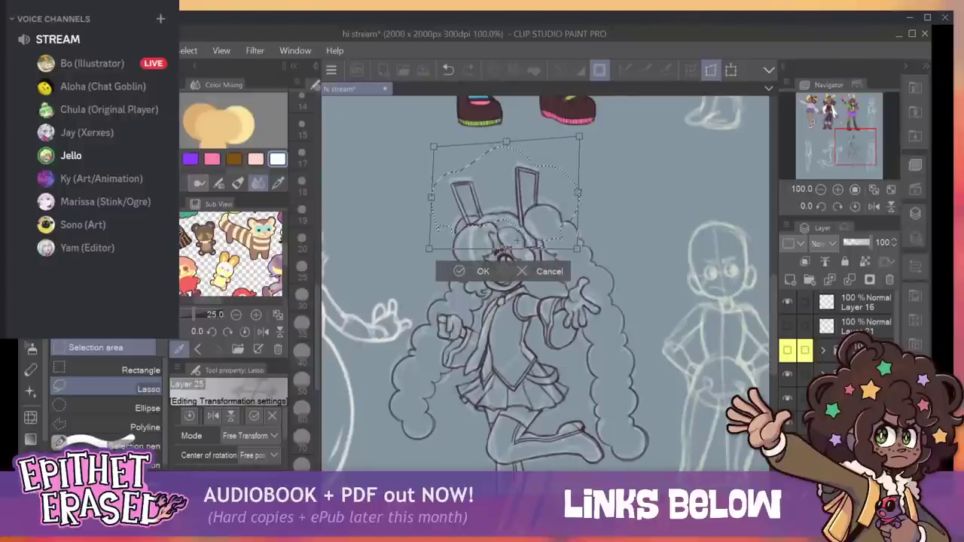
left_click_drag(579, 136, 581, 138)
left_click_drag(434, 147, 445, 151)
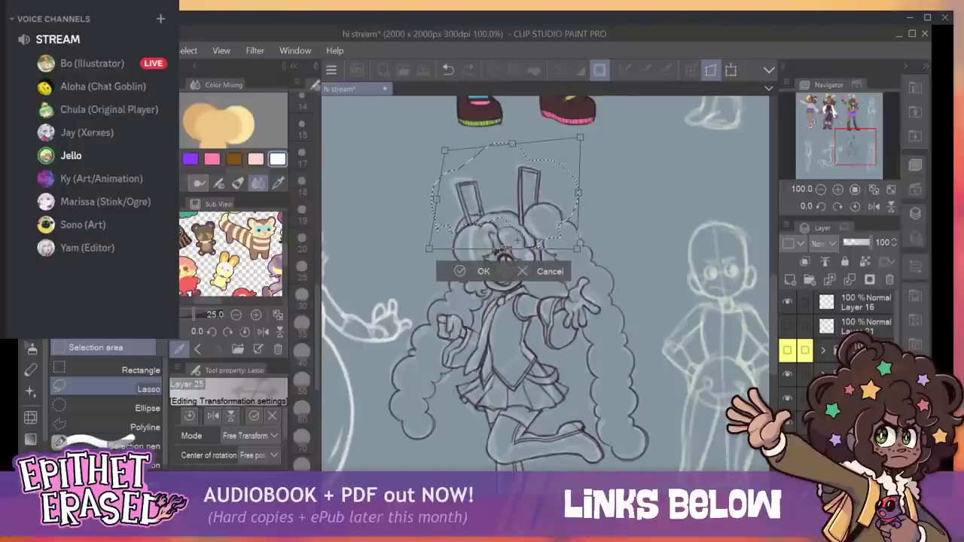
mouse_move(429, 249)
left_mouse_down()
mouse_move(439, 259)
mouse_move(433, 253)
left_mouse_up()
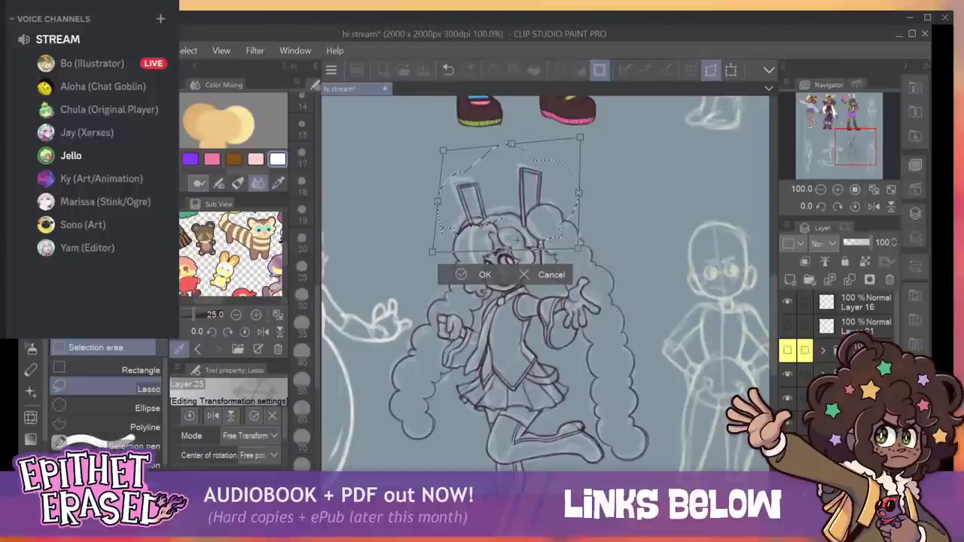
left_click_drag(580, 137, 579, 137)
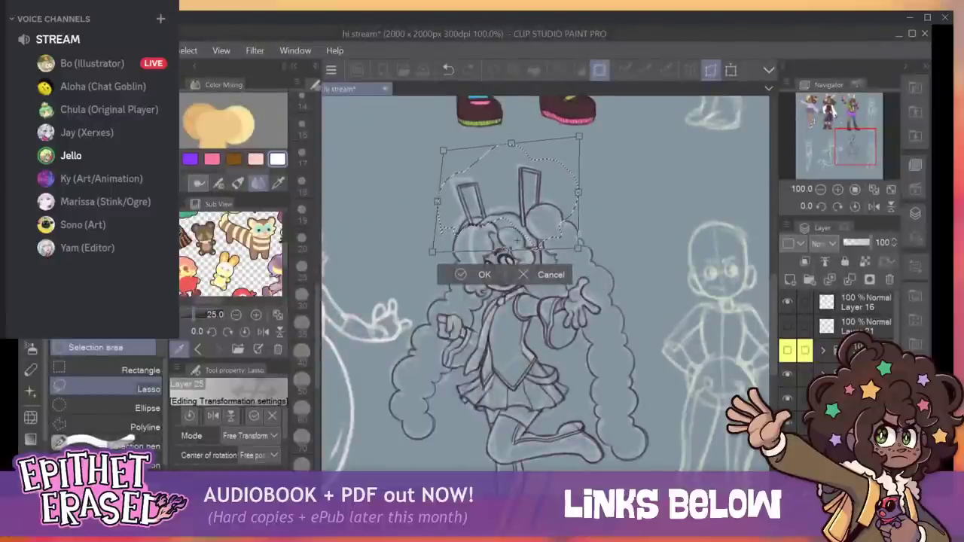
key("Return")
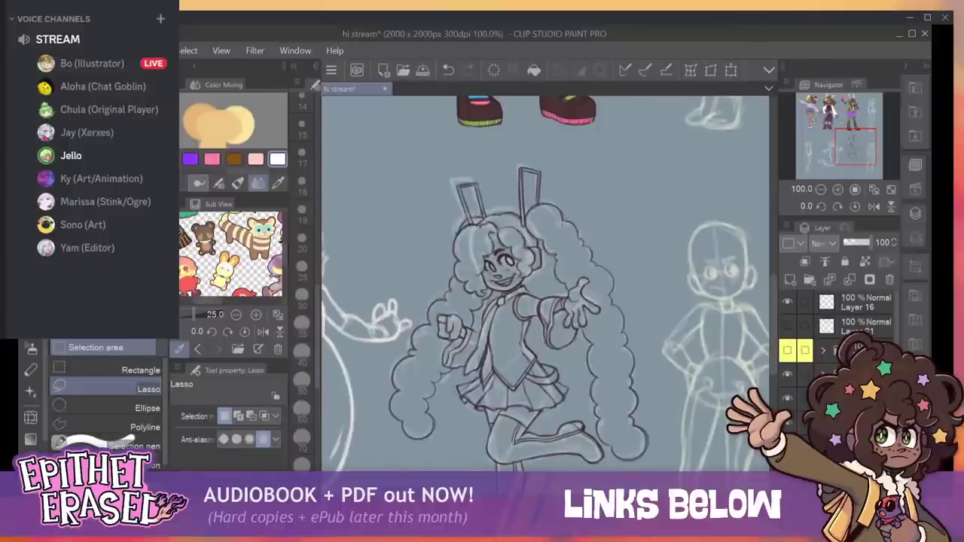
Check the whole inked figure at 66.7% zoom, in normal and mirrored view, with the Liquify brush sized to 150.
key("p")
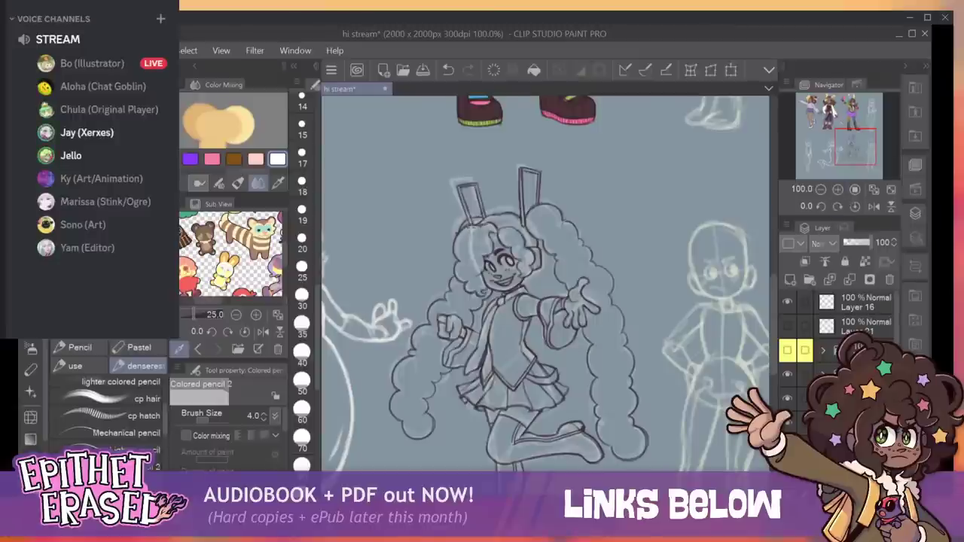
key("ctrl+plus")
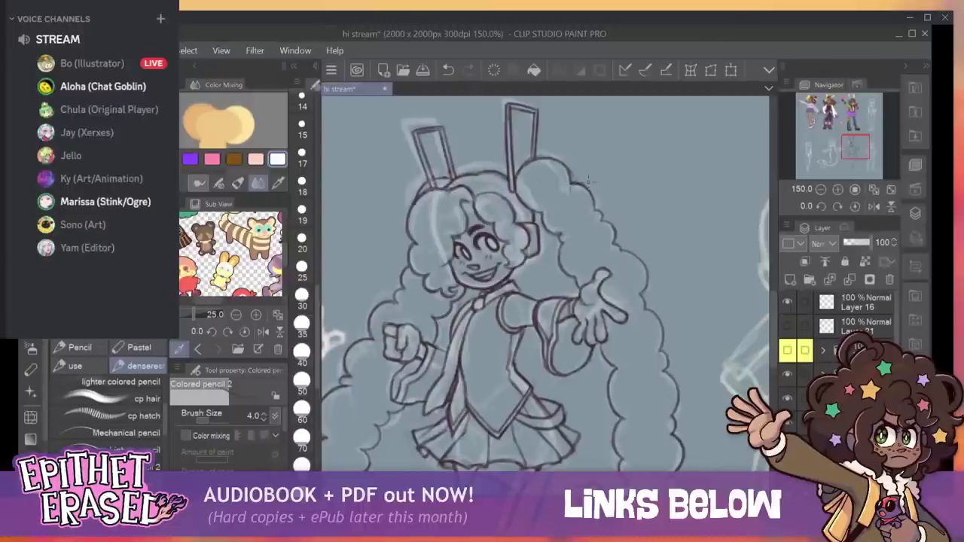
left_click(822, 190)
left_click(821, 190)
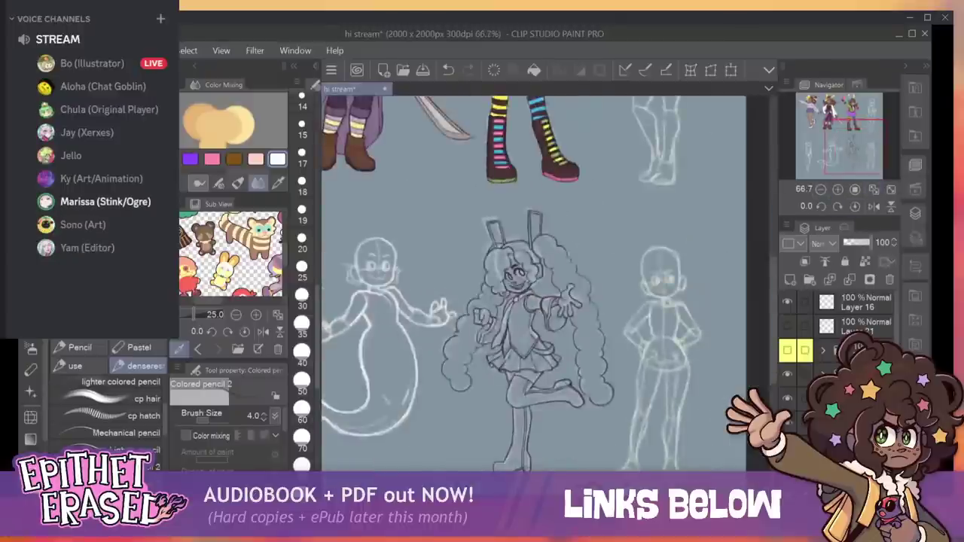
left_click(30, 418)
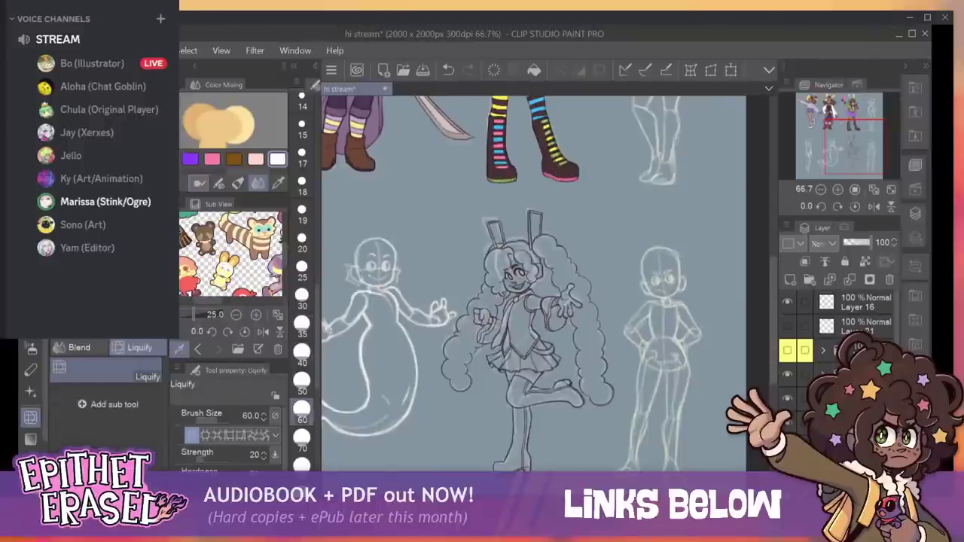
key("bracketright")
key("bracketright")
key("bracketright")
key("bracketright")
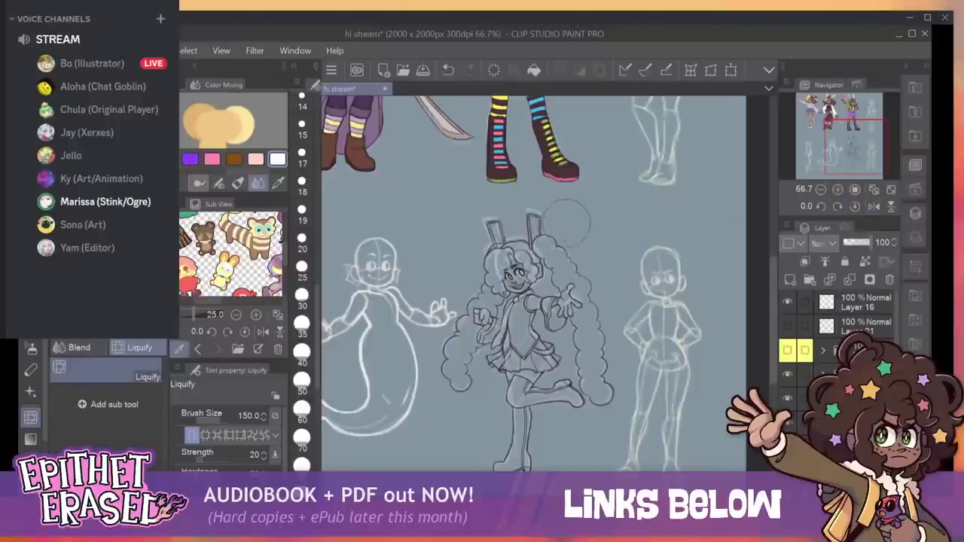
left_click(873, 206)
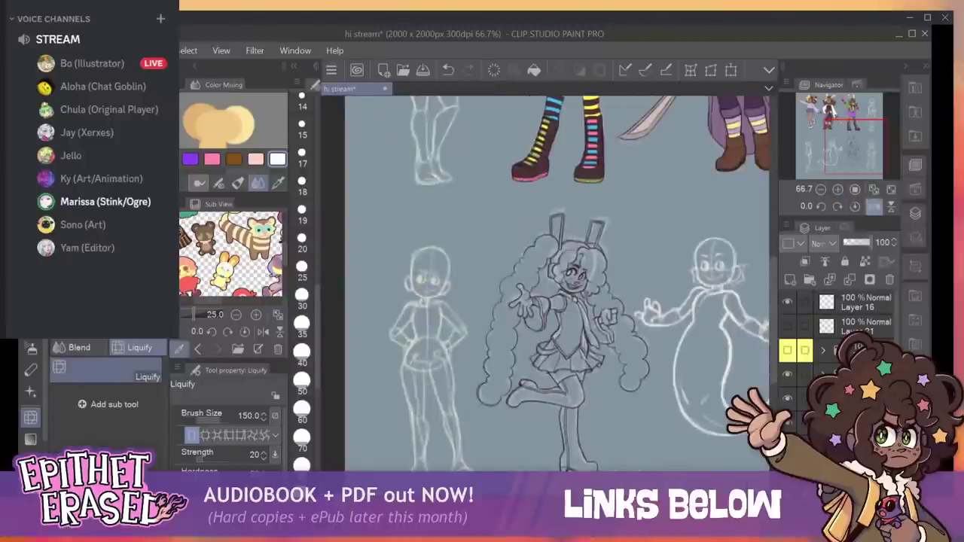
left_click(873, 206)
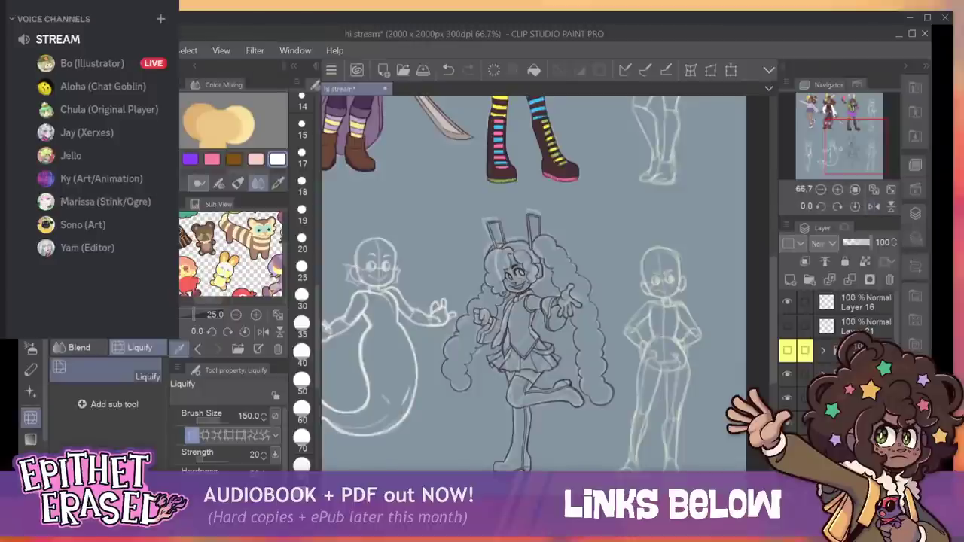
Try to ink a large round curl below the end of the left ponytail with the Colored pencil 2 brush.
left_click(838, 190)
left_click(838, 190)
left_click(849, 160)
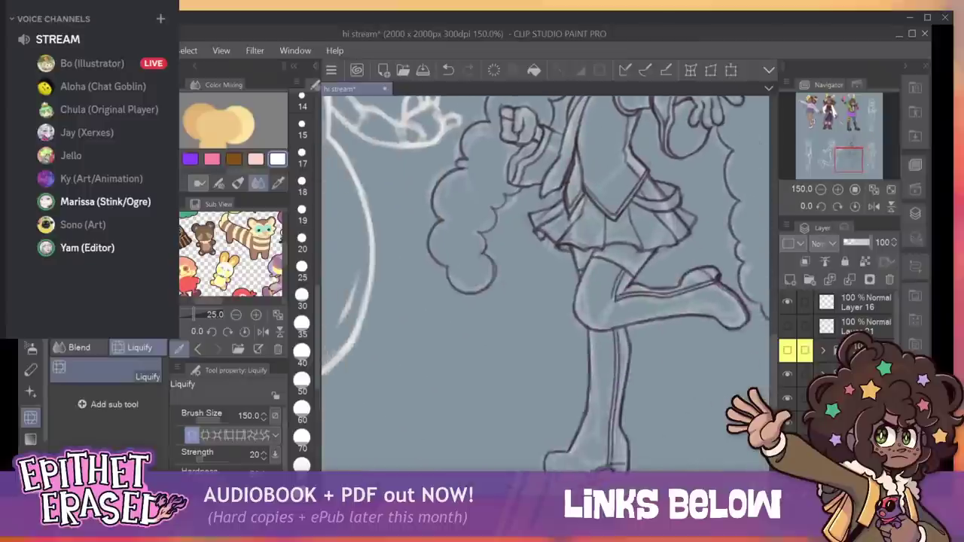
scroll(678, 180, "up", 1)
key("p")
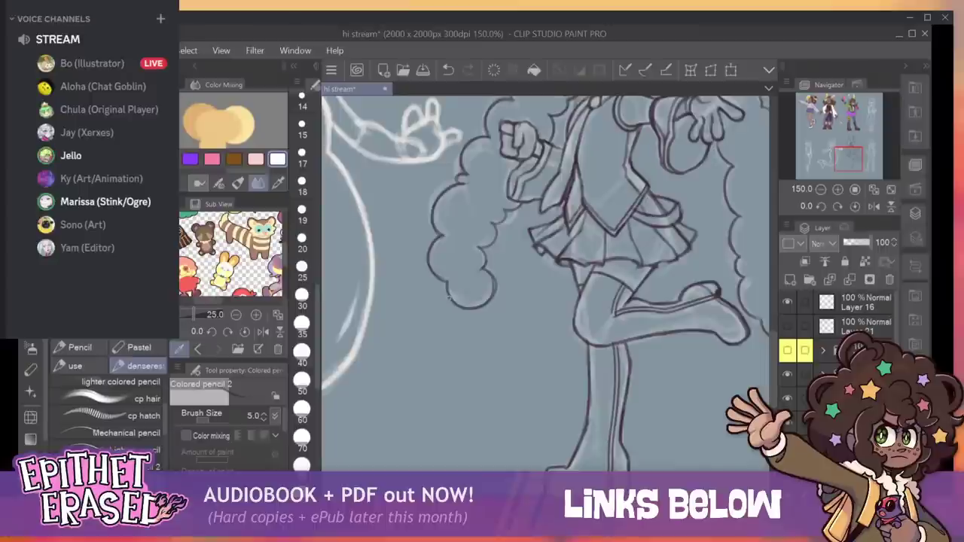
left_click_drag(495, 317, 490, 297)
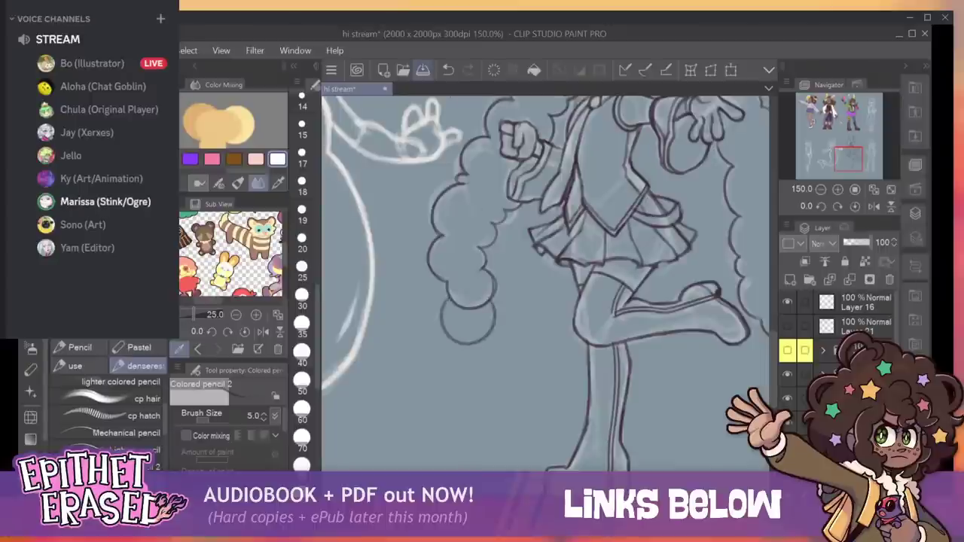
key("ctrl+z")
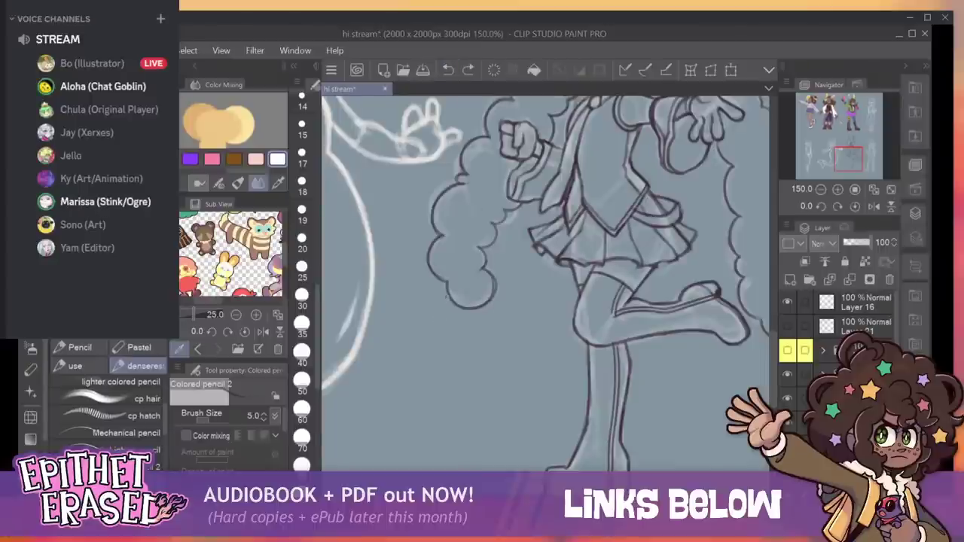
left_click_drag(431, 297, 428, 310)
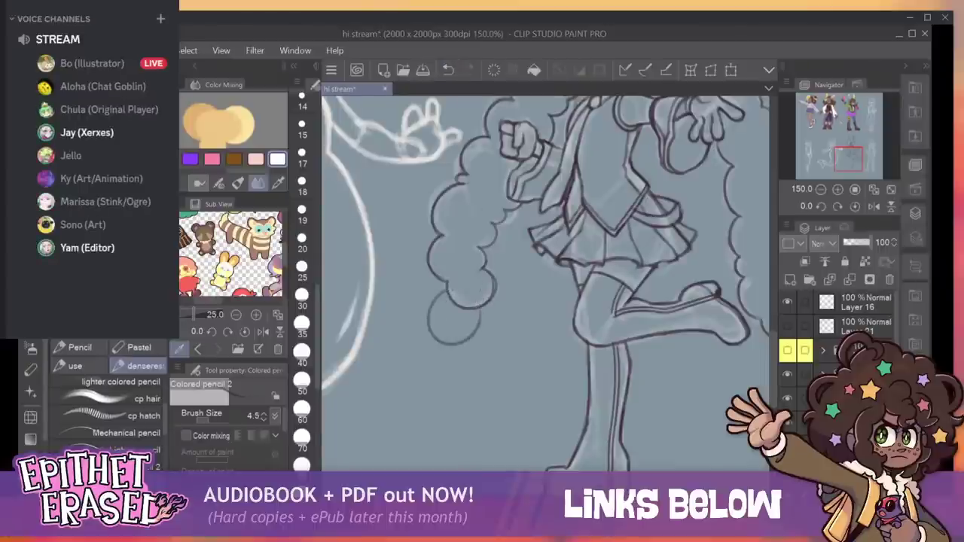
key("ctrl+z")
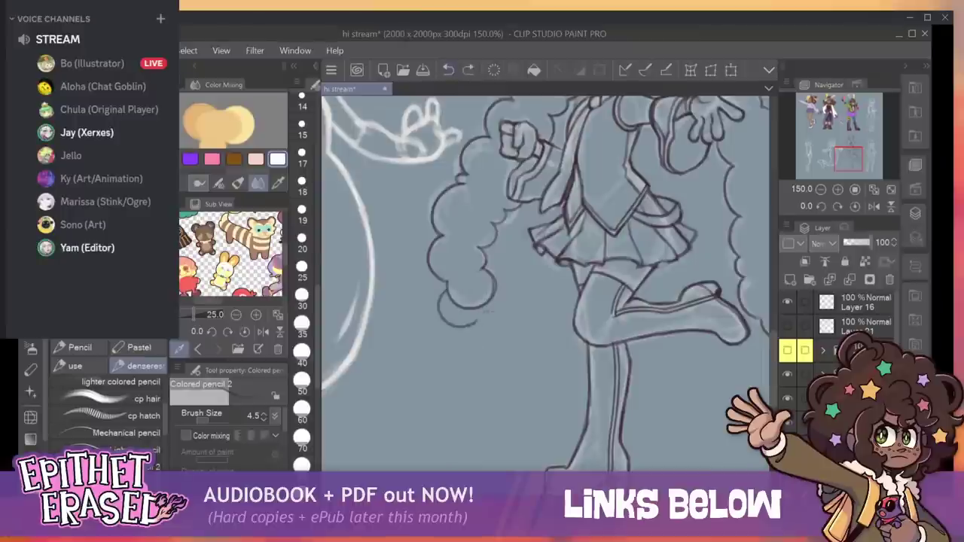
Ink two smaller overlapping round curls below the left ponytail at brush size 4.5 and erase the lines where they overlap.
left_click_drag(486, 301, 480, 322)
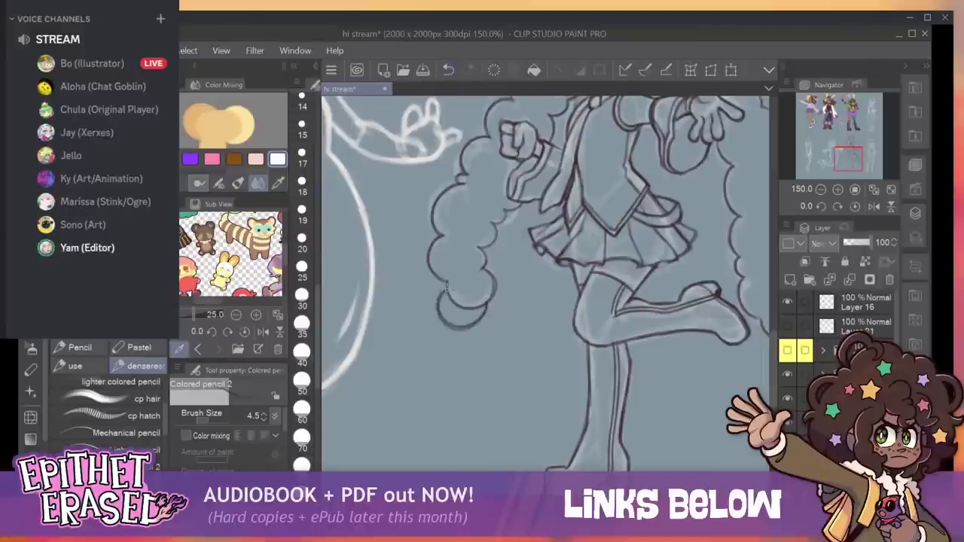
mouse_move(434, 308)
left_mouse_down()
mouse_move(465, 341)
mouse_move(485, 324)
left_mouse_up()
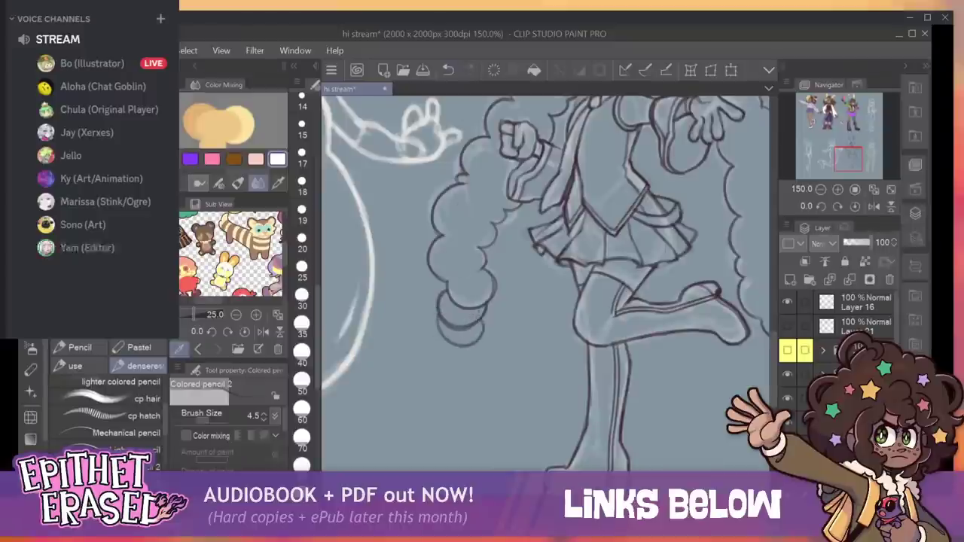
key("ctrl+z")
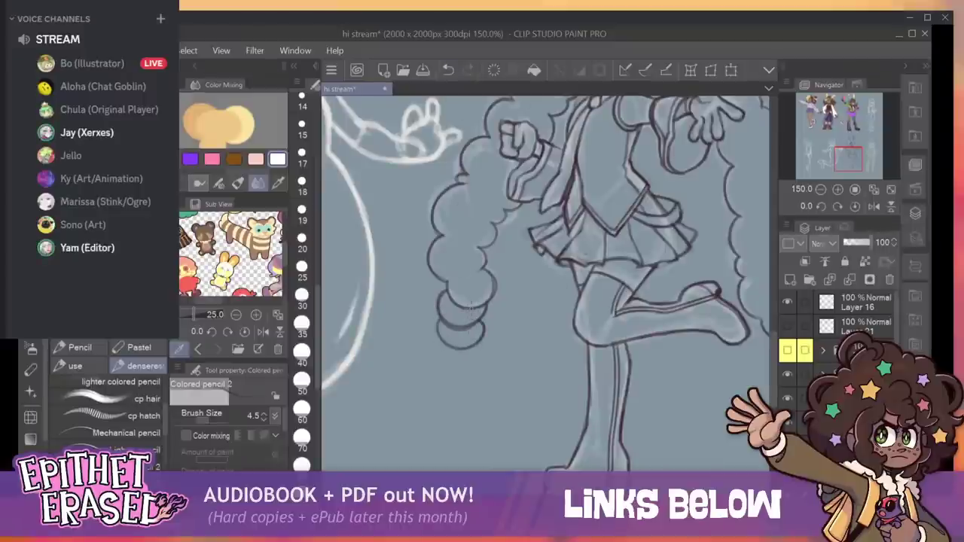
key("e")
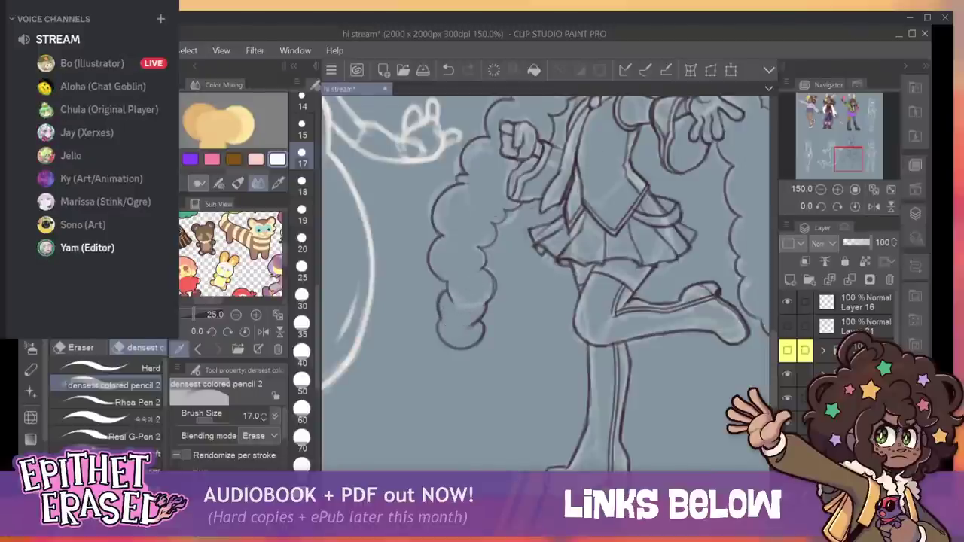
left_click(821, 189)
mouse_move(849, 159)
left_mouse_down()
mouse_move(854, 132)
mouse_move(853, 154)
left_mouse_up()
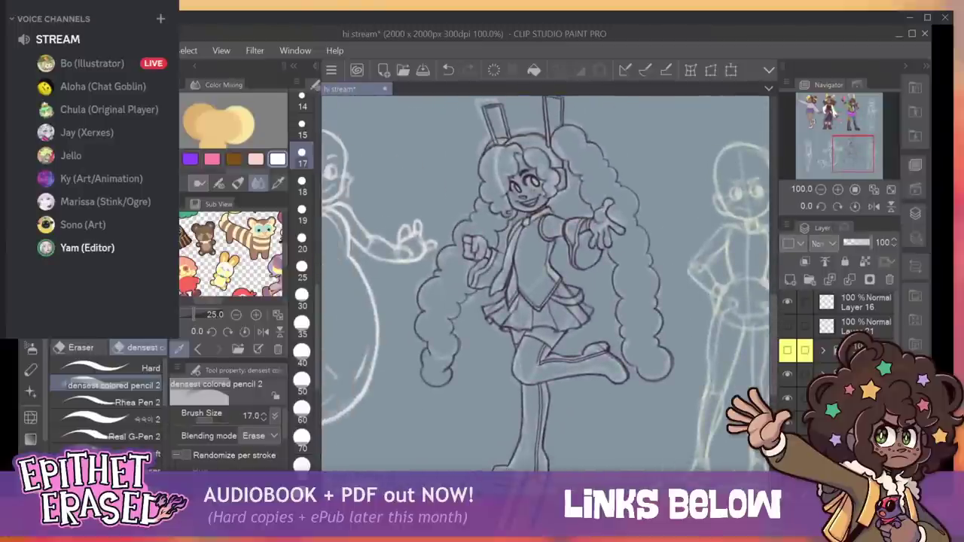
Touch up the left edge of the left ponytail's lowest curls at 200% zoom with the Colored pencil 2 brush.
key("p")
scroll(422, 345, "up", 4)
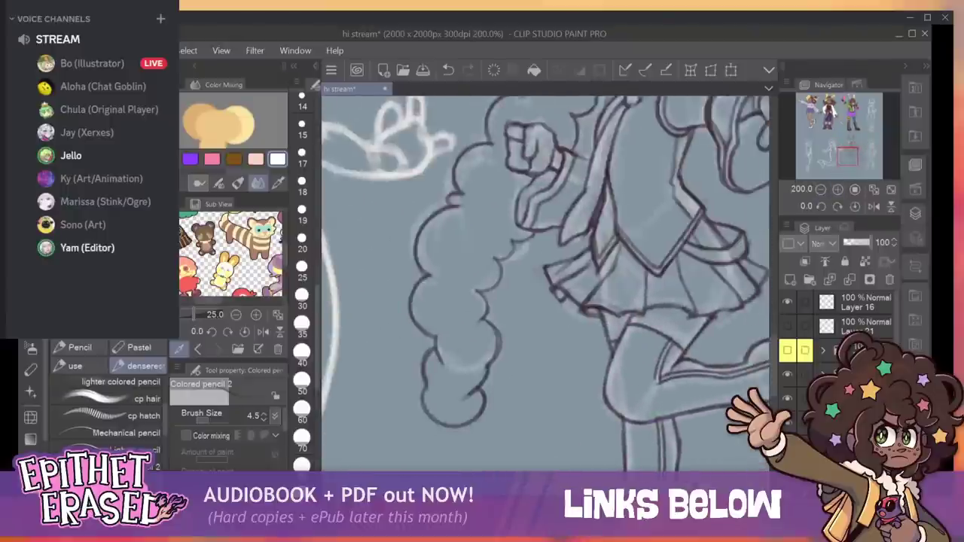
left_click_drag(424, 384, 419, 352)
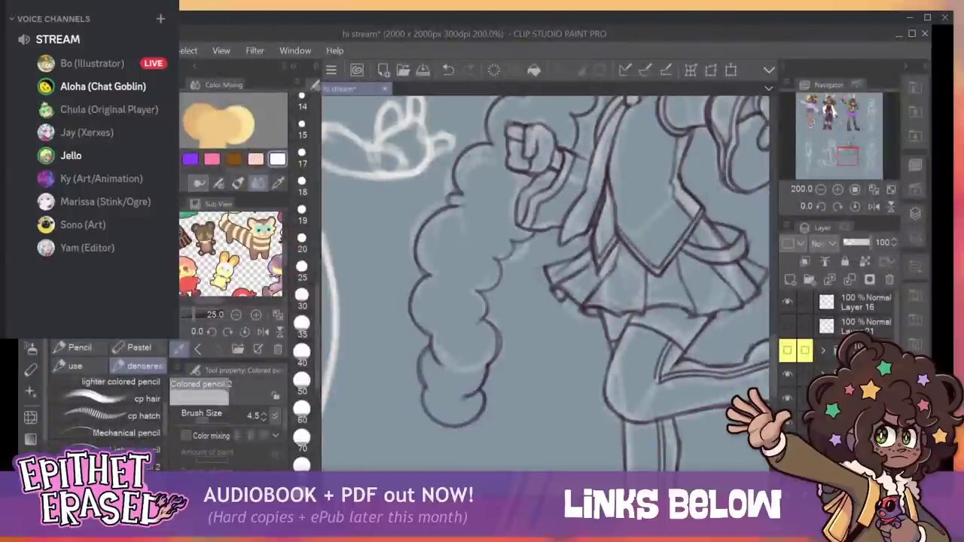
Erase the small lowest curl of the left ponytail with the densest colored pencil 2 eraser at size 17.
left_click(821, 190)
left_click(849, 143)
left_click_drag(850, 143, 852, 154)
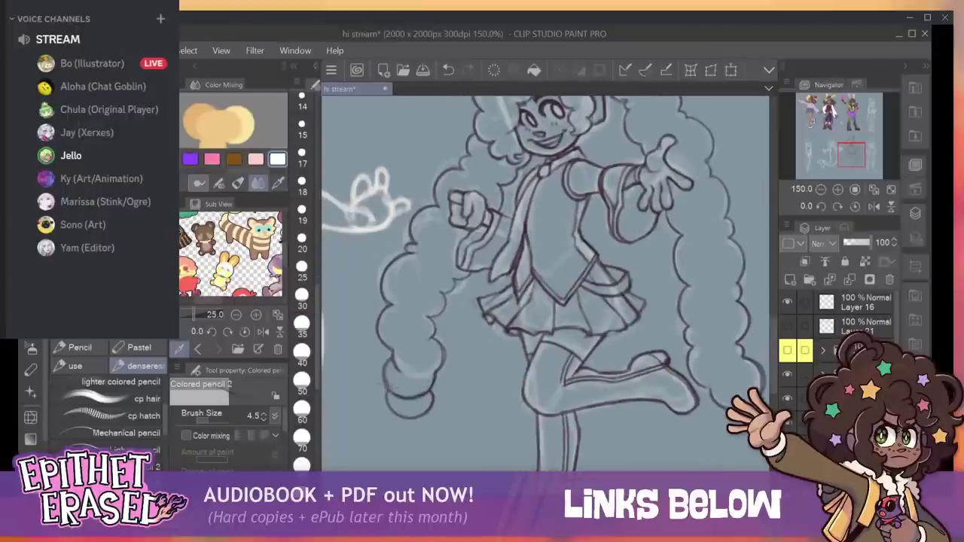
key("e")
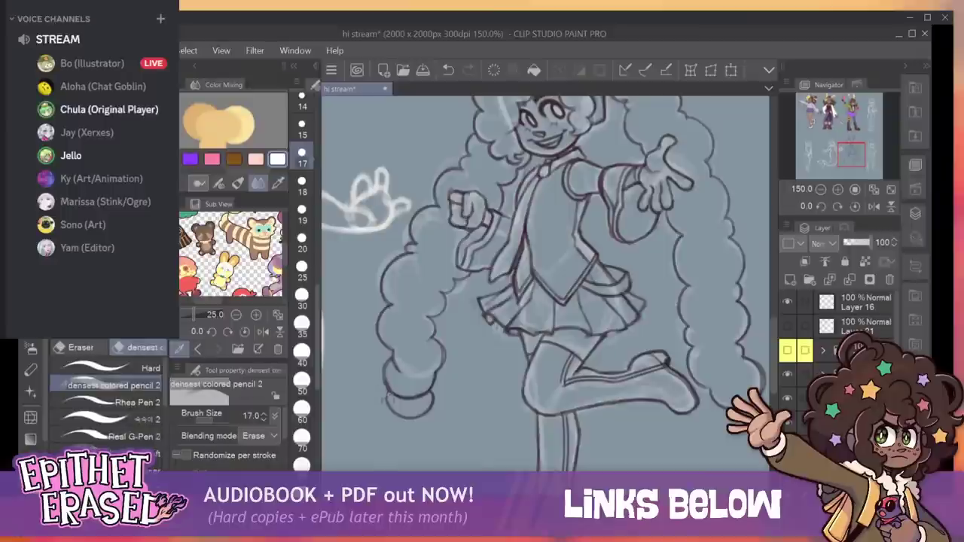
left_click_drag(386, 404, 394, 422)
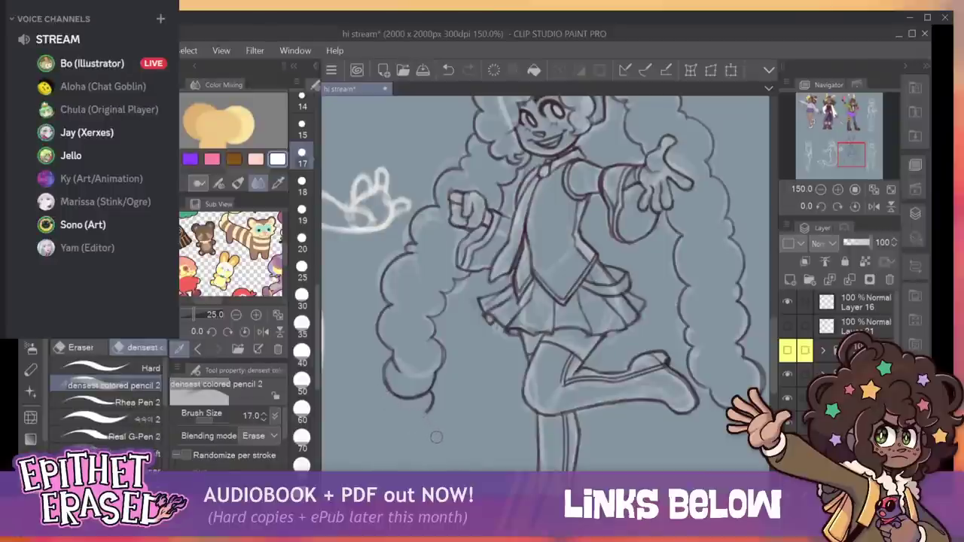
left_click_drag(429, 413, 437, 397)
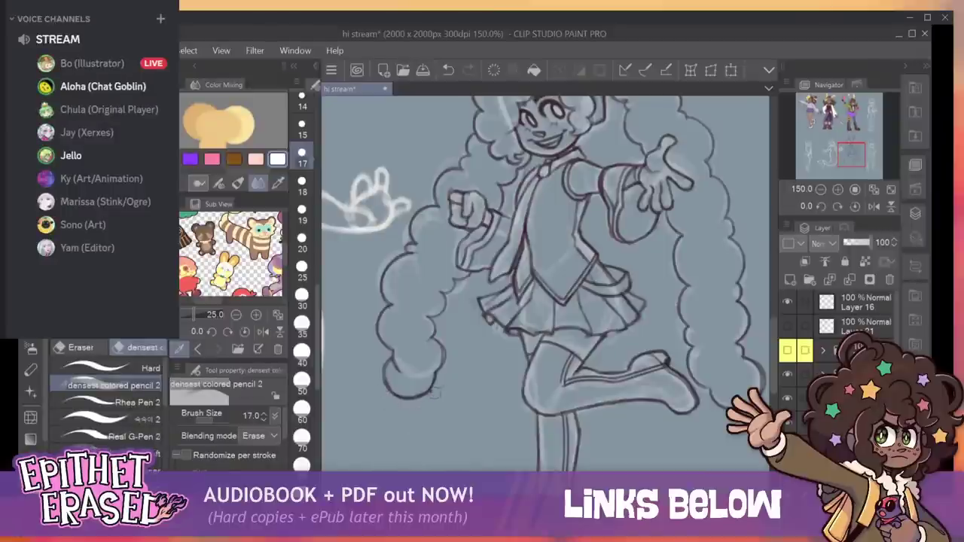
Re-ink the bottom outline of the left ponytail's end curl with Colored pencil 2 at size 5.
key("p")
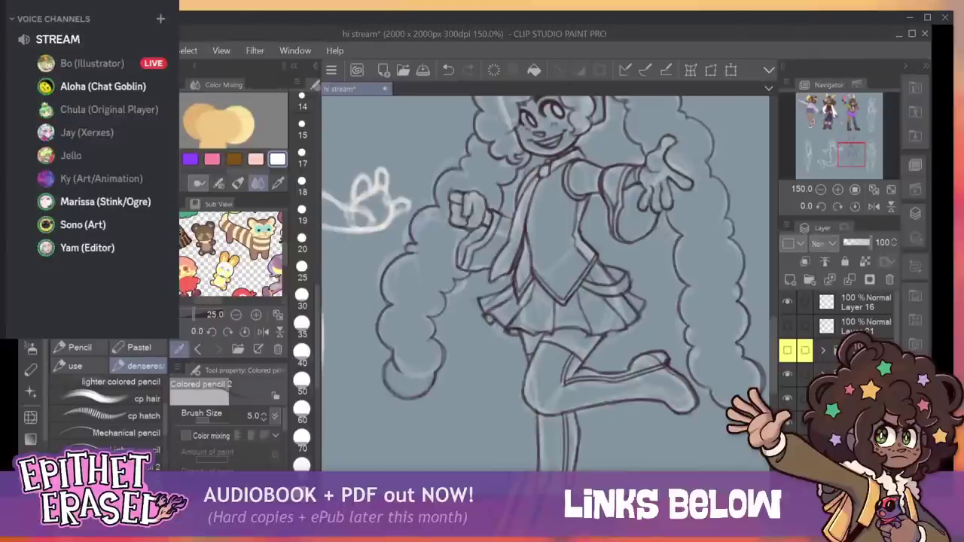
mouse_move(386, 386)
left_mouse_down()
mouse_move(419, 398)
mouse_move(435, 386)
left_mouse_up()
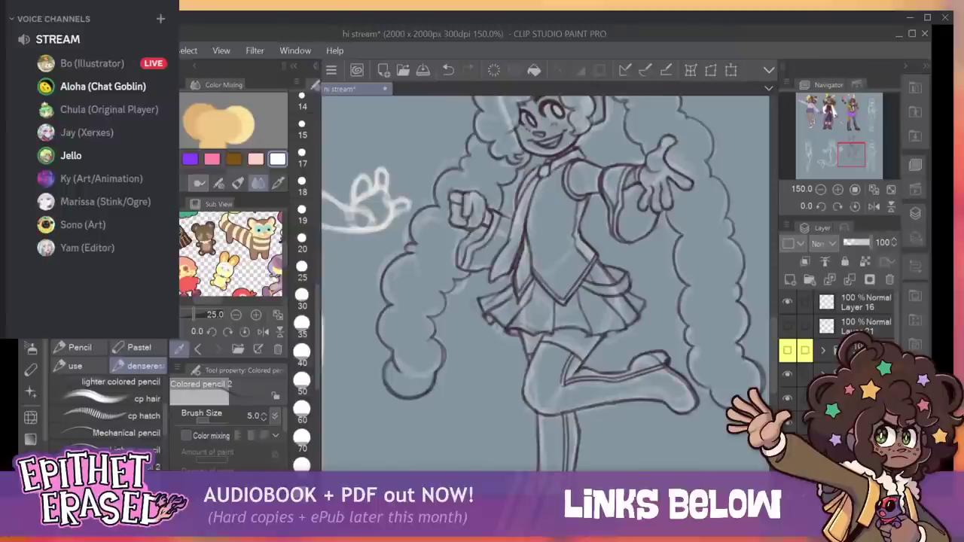
left_click(821, 190)
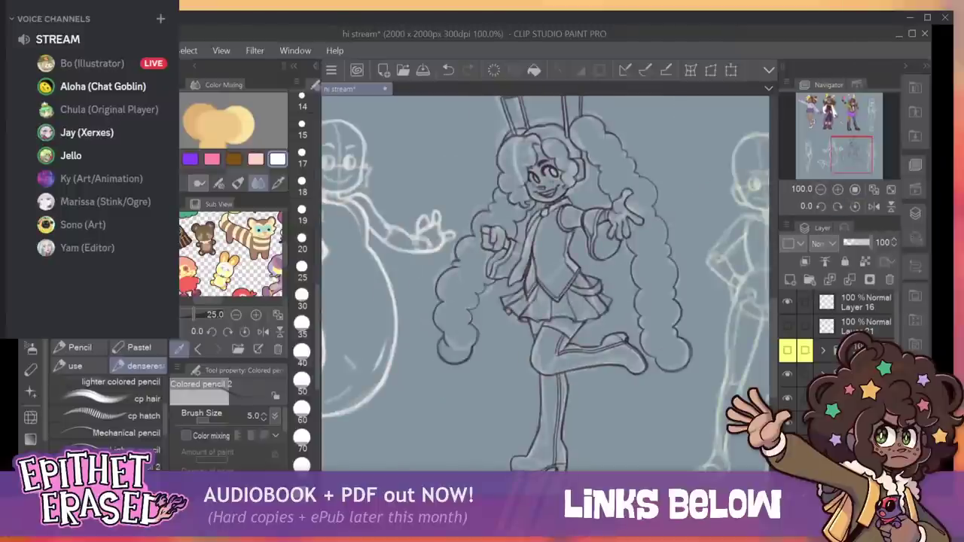
Fill the whole inked girl with a flat tan base colour using the gap-closing enclose-and-fill tool.
mouse_move(852, 155)
left_mouse_down()
mouse_move(860, 128)
mouse_move(855, 153)
left_mouse_up()
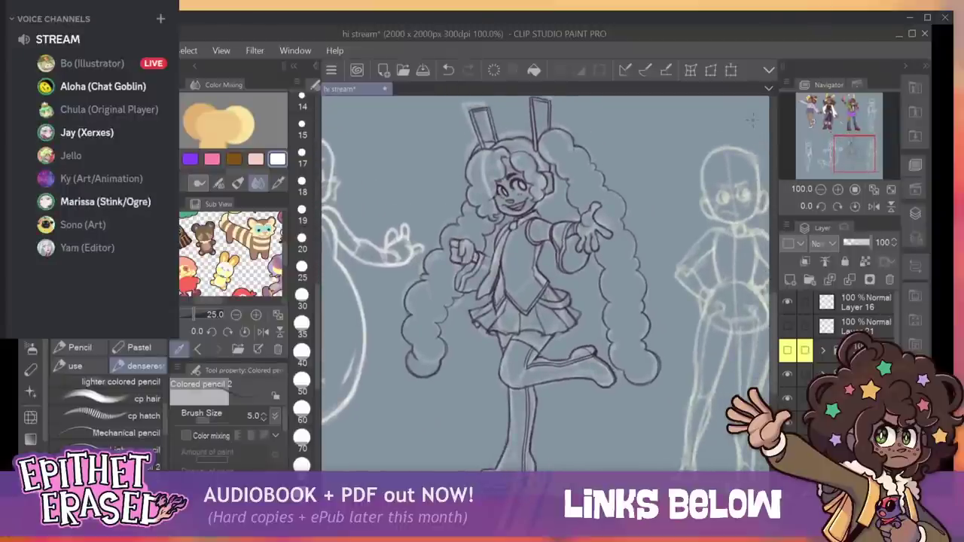
key("ctrl+v")
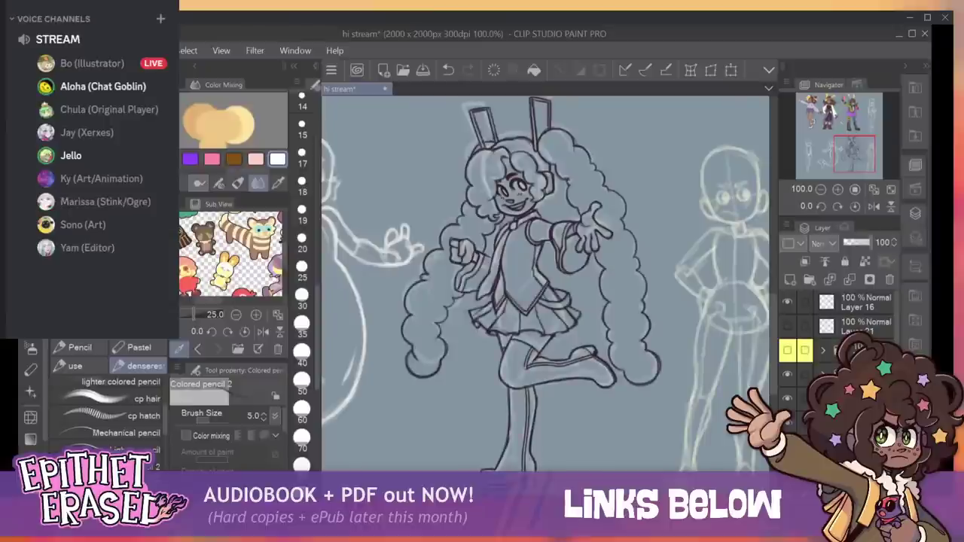
scroll(838, 331, "down", 4)
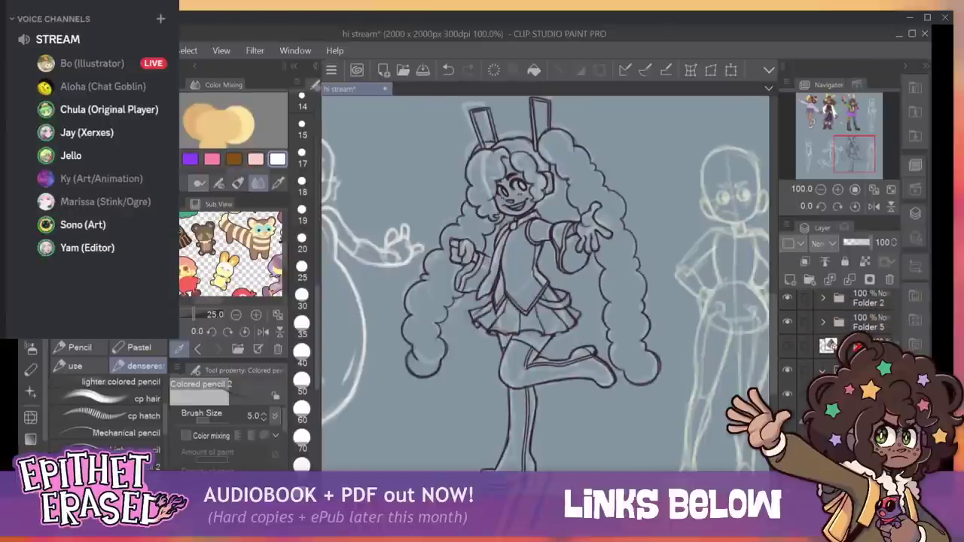
left_click_drag(520, 120, 577, 459)
scroll(542, 286, "up", 3)
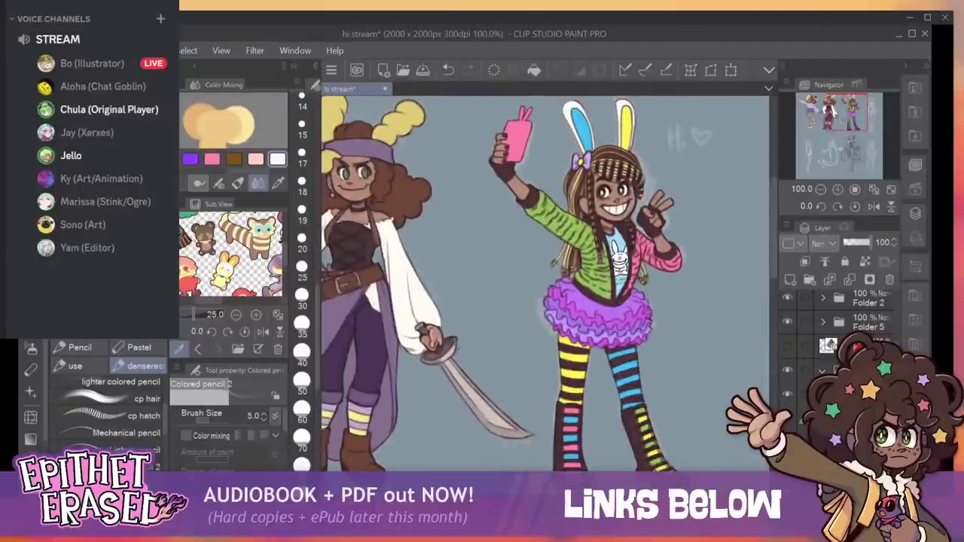
left_click_drag(845, 113, 856, 155)
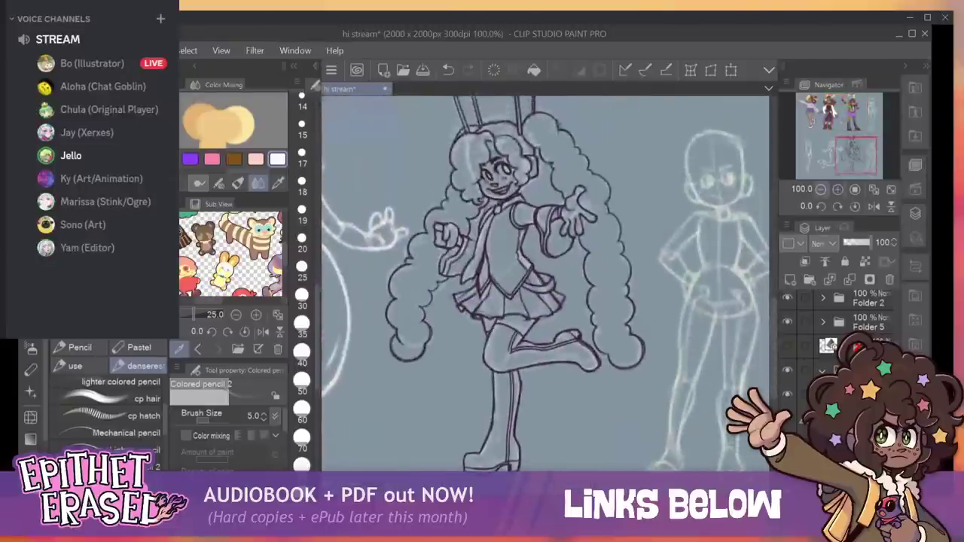
key("ctrl+minus")
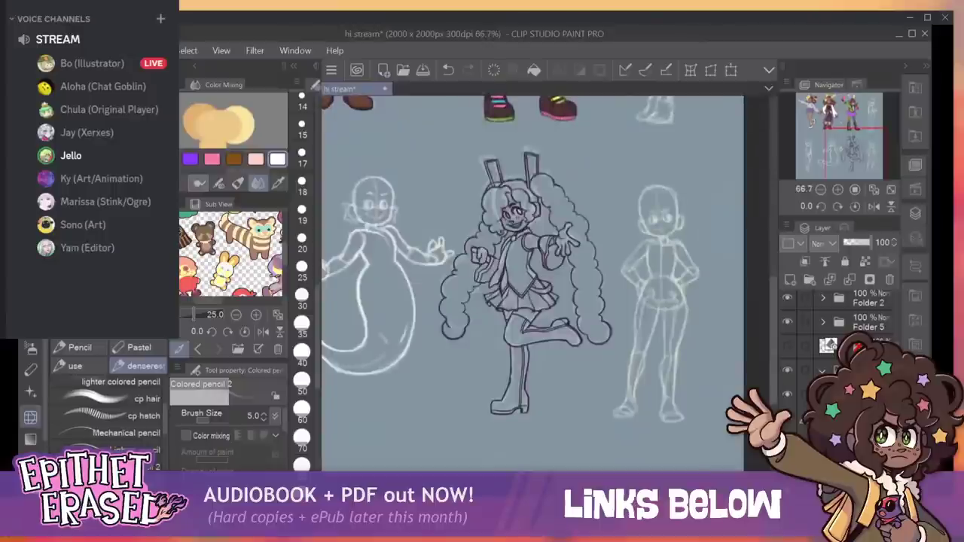
key("g")
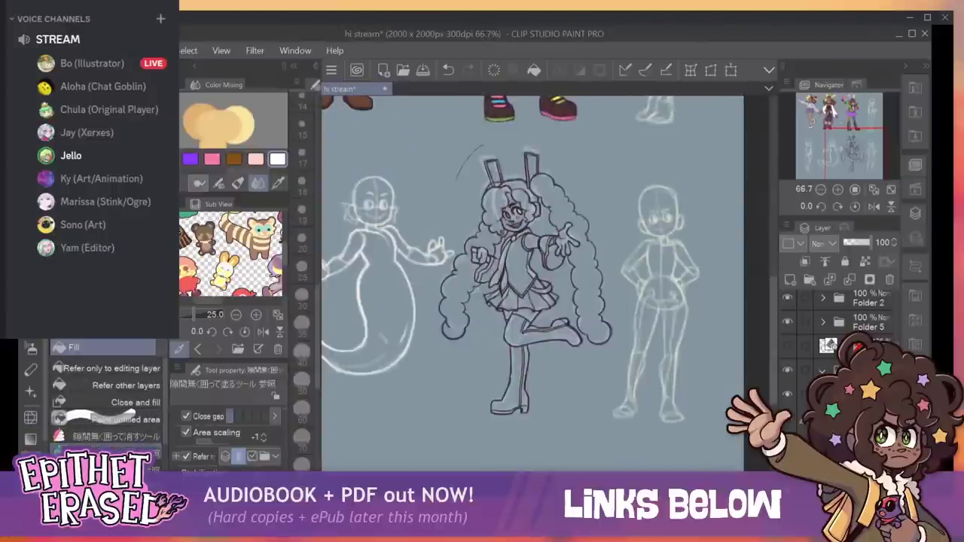
mouse_move(457, 180)
left_mouse_down()
mouse_move(437, 393)
mouse_move(505, 439)
mouse_move(618, 379)
mouse_move(628, 335)
mouse_move(627, 230)
mouse_move(583, 152)
mouse_move(486, 145)
left_mouse_up()
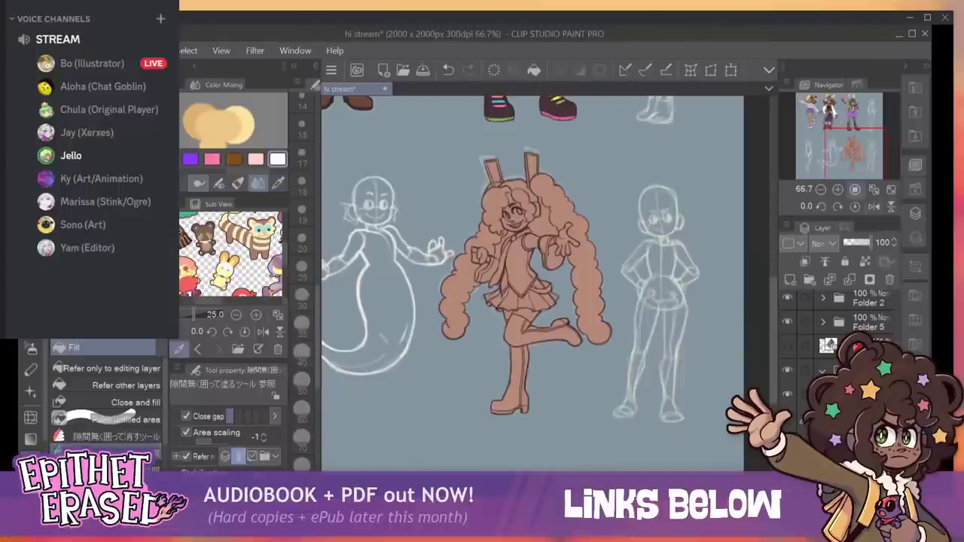
left_click(837, 190)
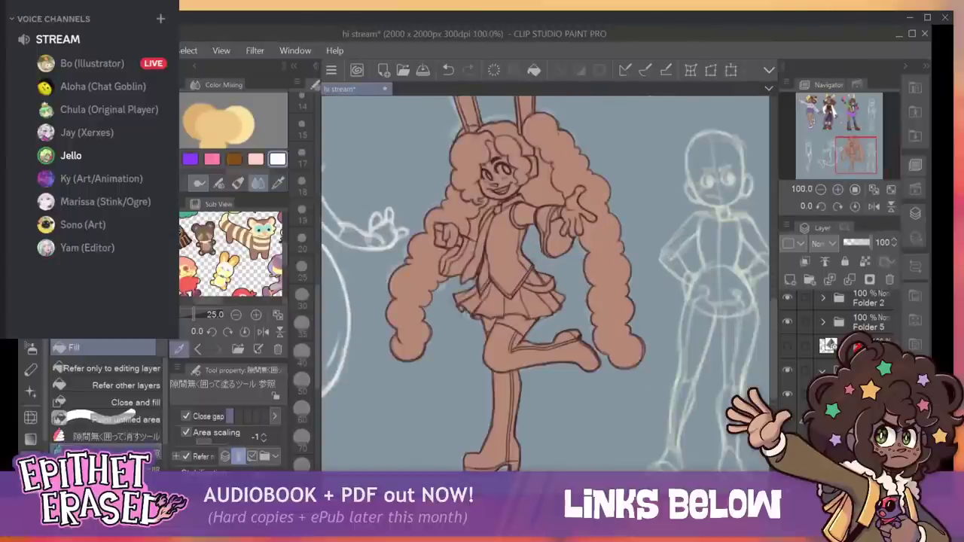
Clear the tan fill between the face and right ponytail with dense colored pencil 2 at size 8 and the densest colored pencil 2 eraser at 17.
key("p")
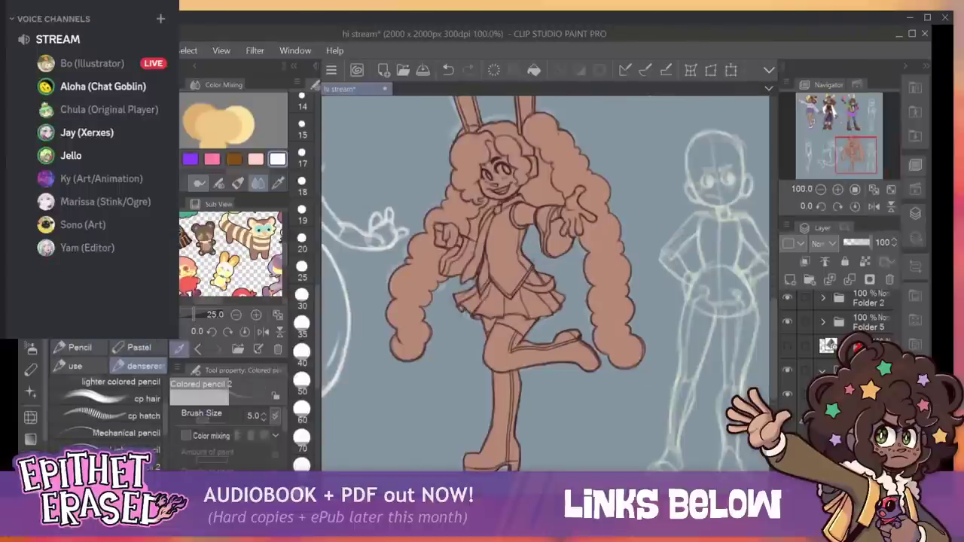
scroll(107, 430, "down", 2)
left_click(107, 447)
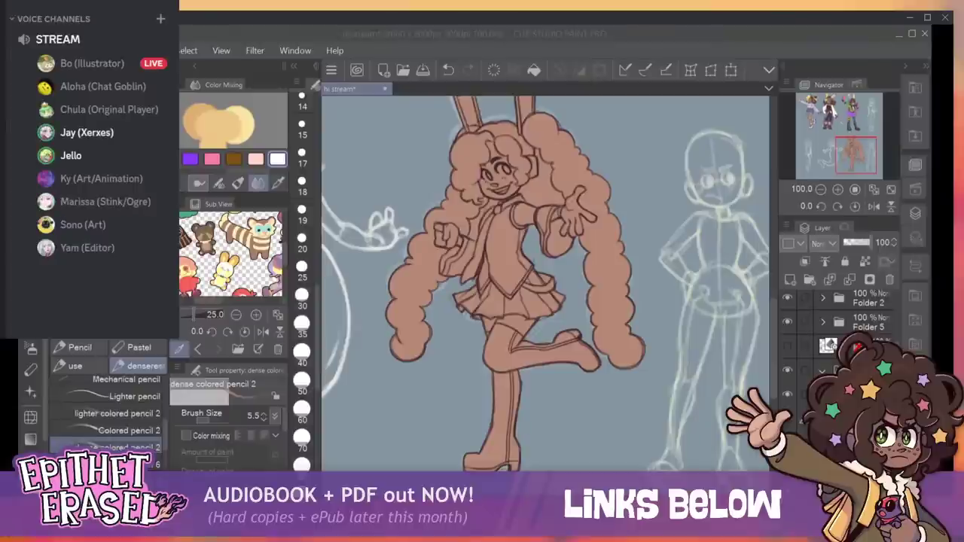
left_click(578, 266)
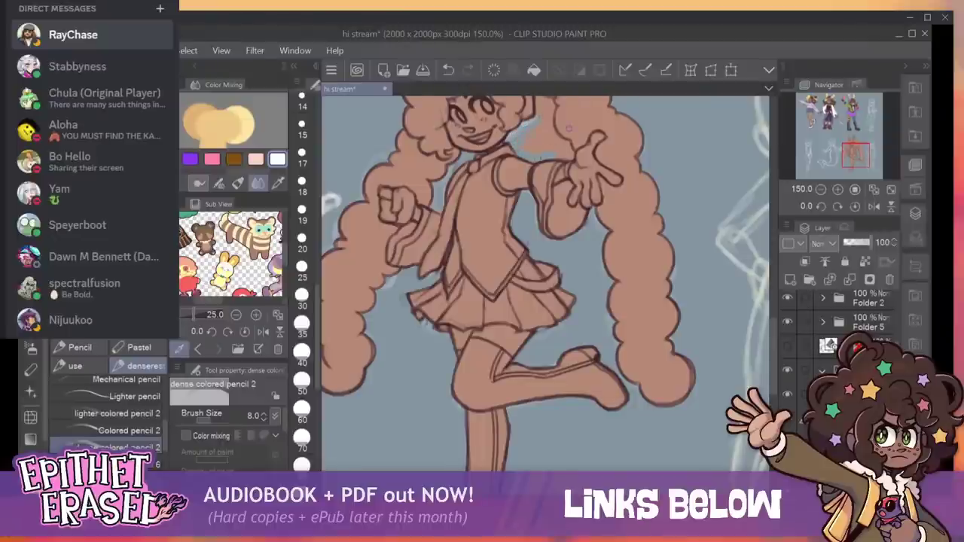
scroll(714, 298, "up", 5)
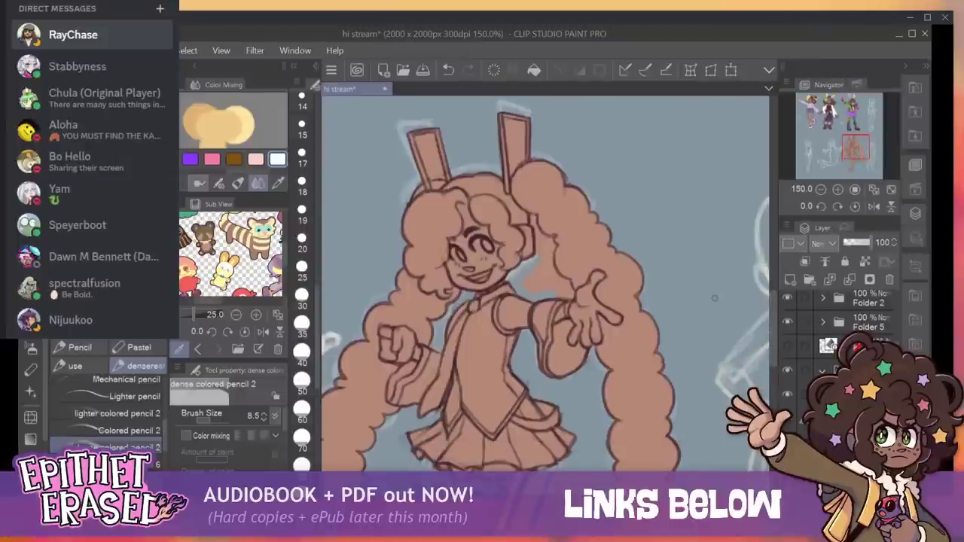
key("bracketright")
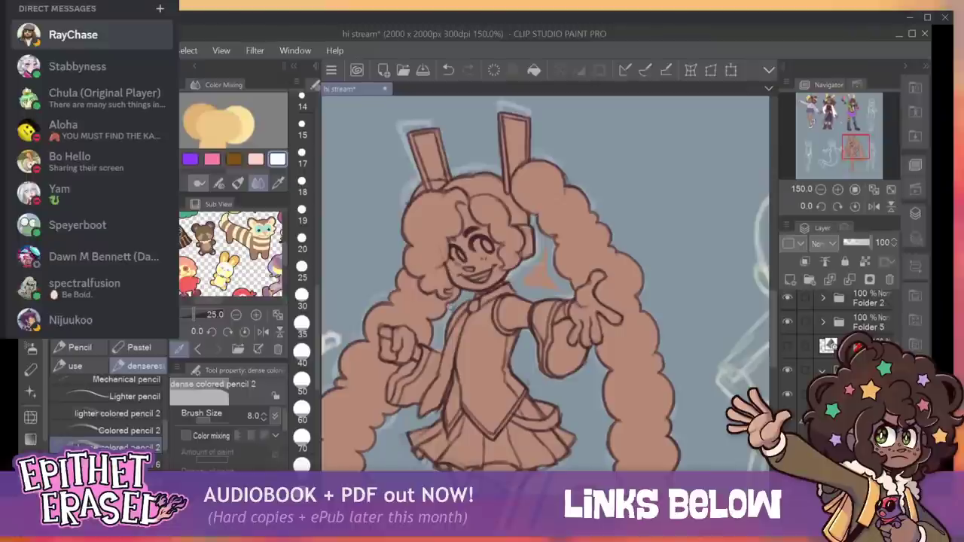
key("e")
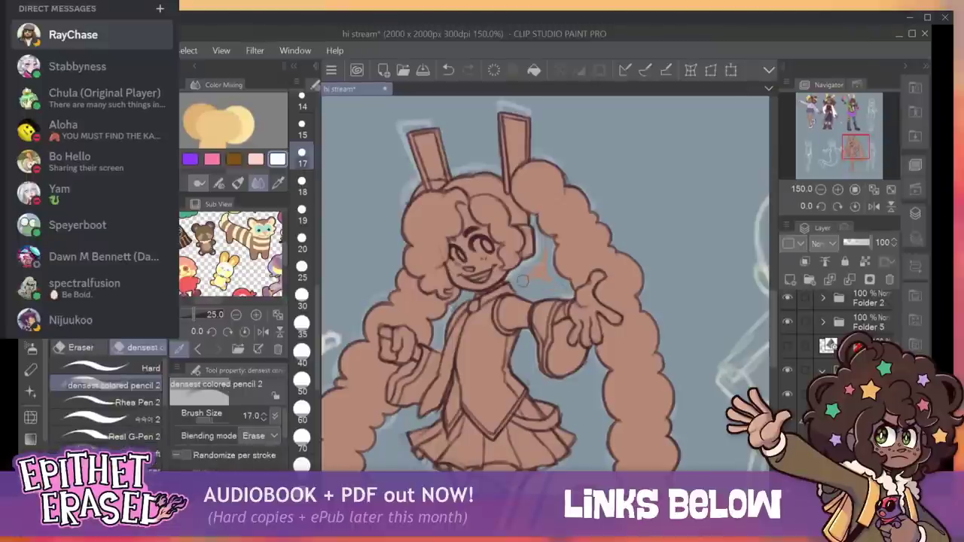
left_click_drag(532, 282, 545, 248)
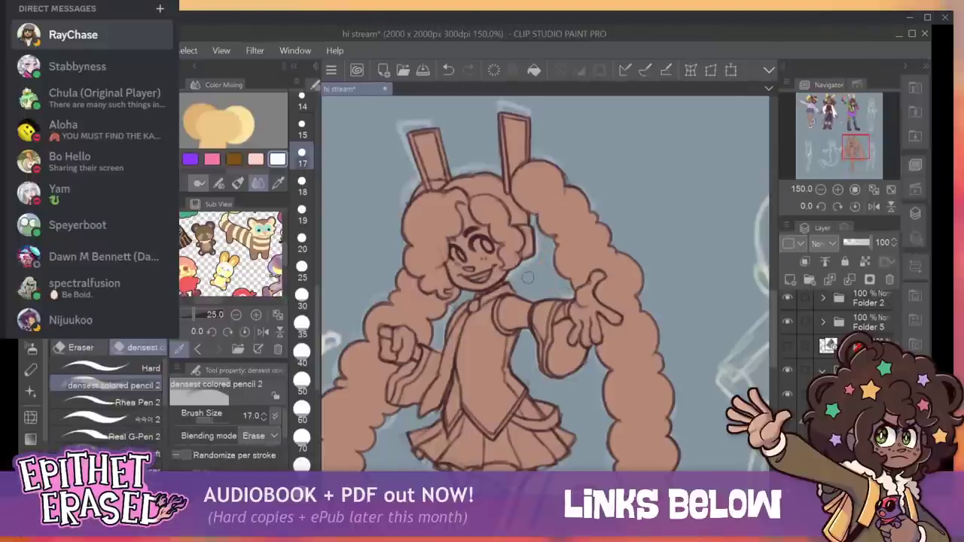
Clear the tan fill from inside both tall ears with dense colored pencil 2 at size 8.
key("p")
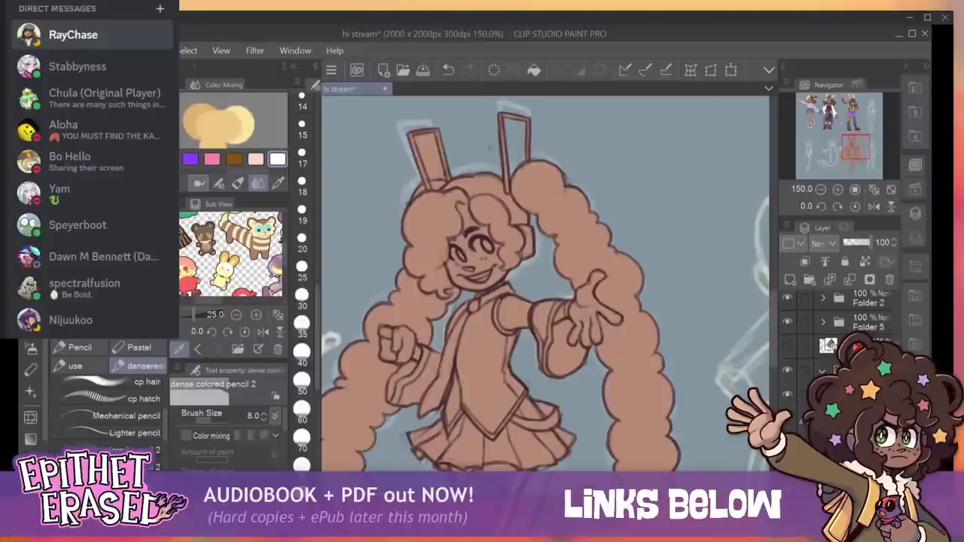
mouse_move(421, 138)
left_mouse_down()
mouse_move(424, 172)
mouse_move(437, 175)
mouse_move(429, 141)
mouse_move(429, 152)
left_mouse_up()
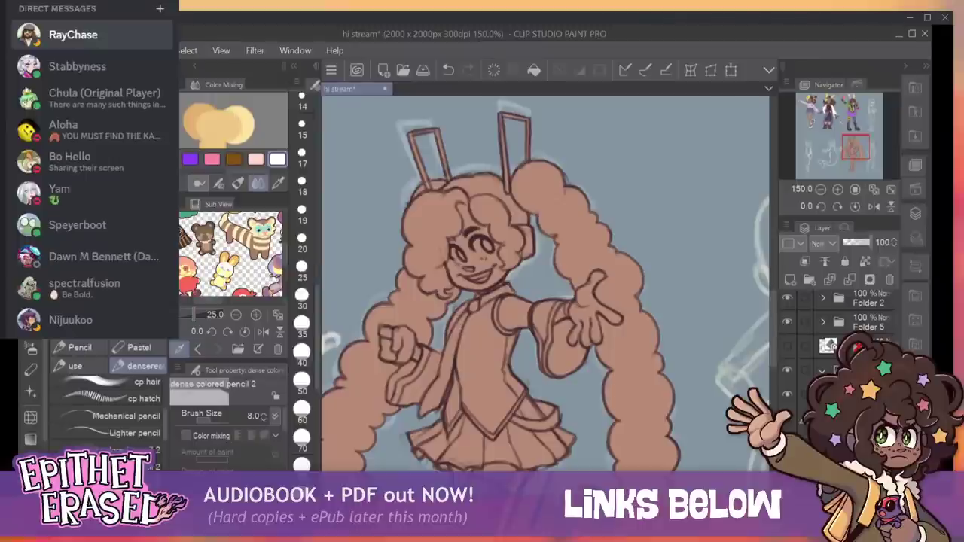
mouse_move(528, 414)
left_mouse_down()
mouse_move(487, 226)
mouse_move(553, 106)
mouse_move(565, 117)
mouse_move(581, 406)
left_mouse_up()
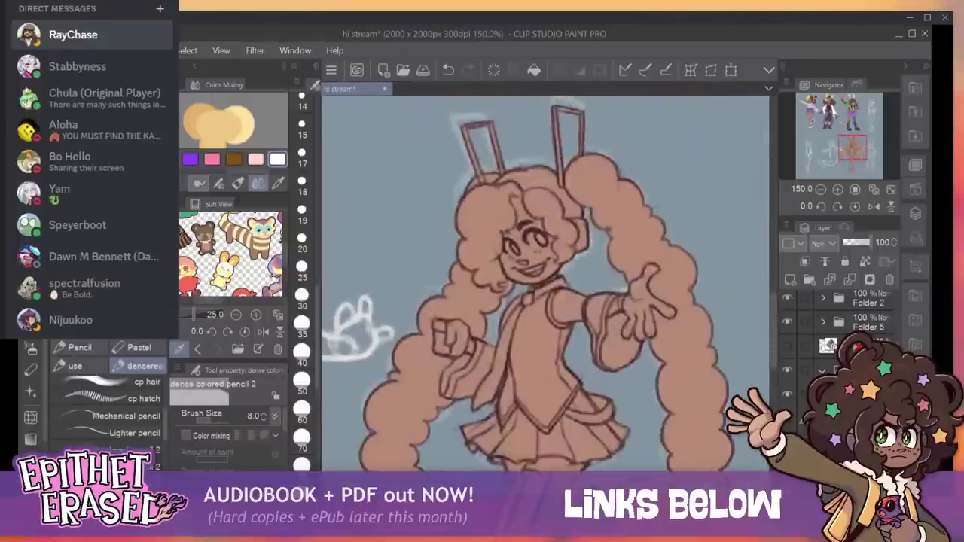
scroll(545, 284, "down", 3)
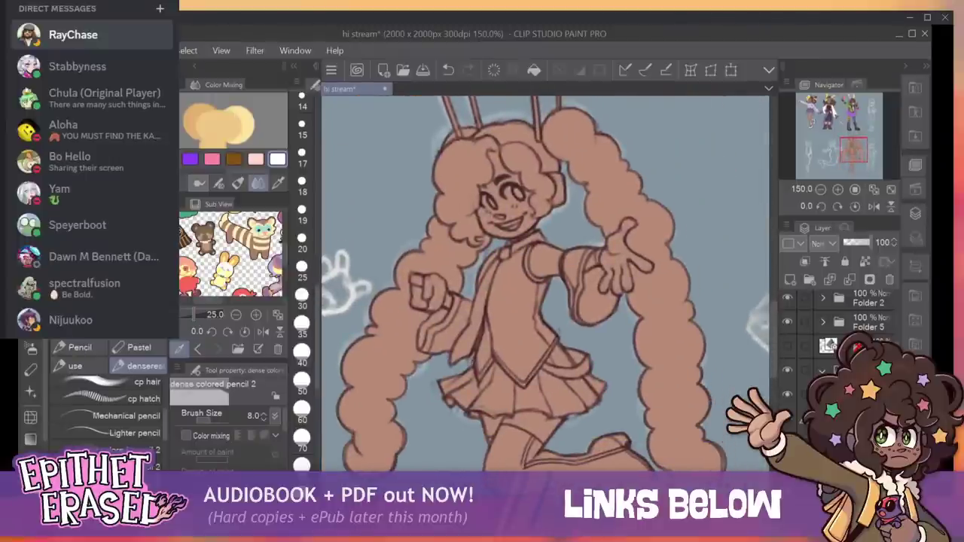
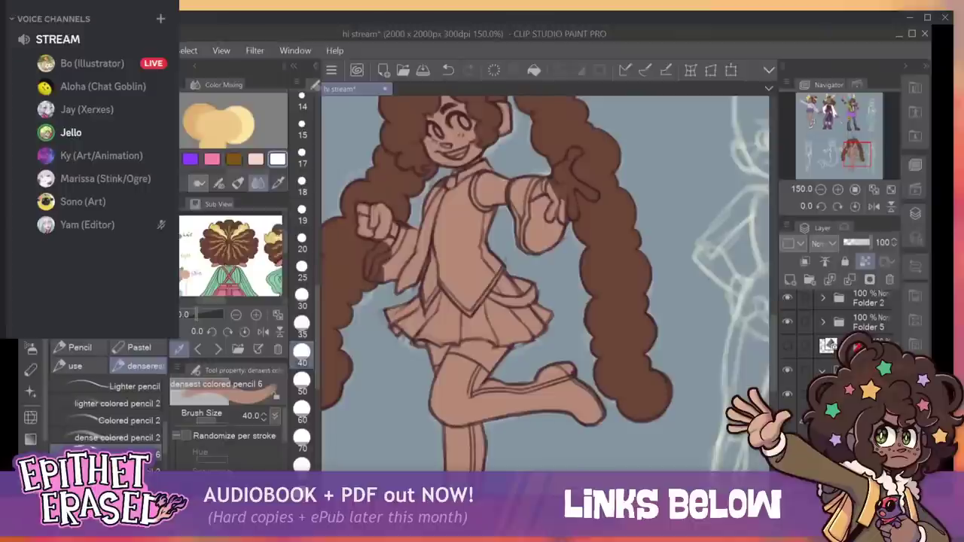
Paint the outstretched open hand back to the tan skin colour over the brown ponytail with dense colored pencil 2 at size 9.5.
left_click(116, 437)
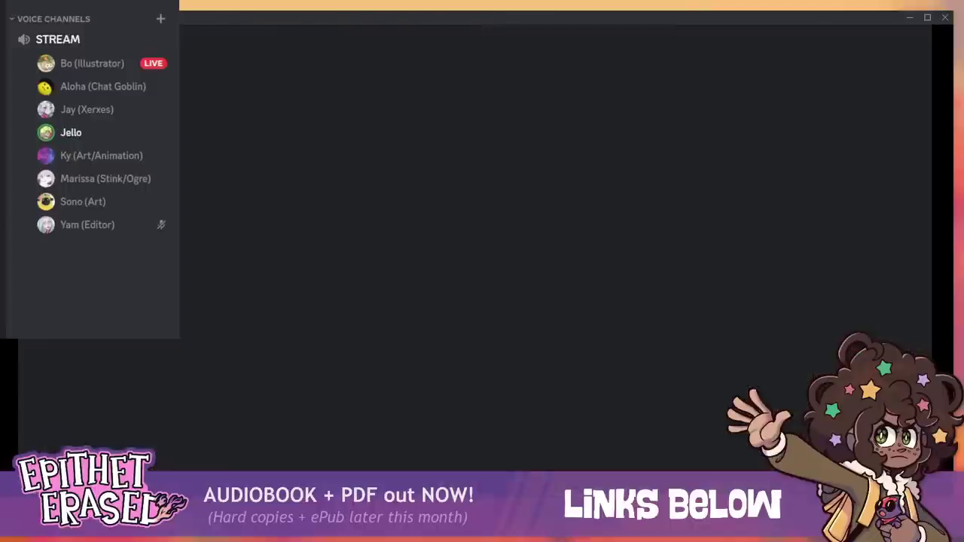
key("bracketright")
left_click_drag(568, 208, 570, 158)
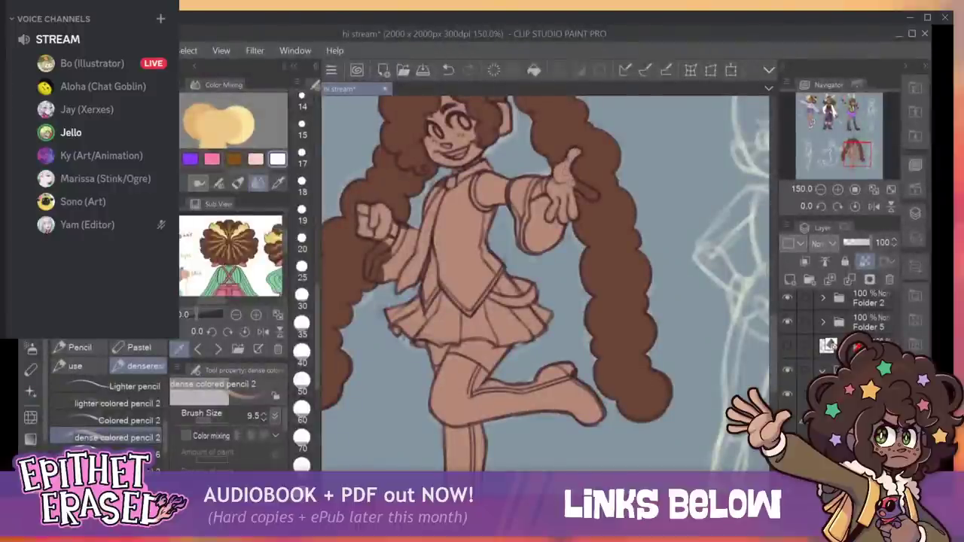
left_click_drag(571, 181, 594, 195)
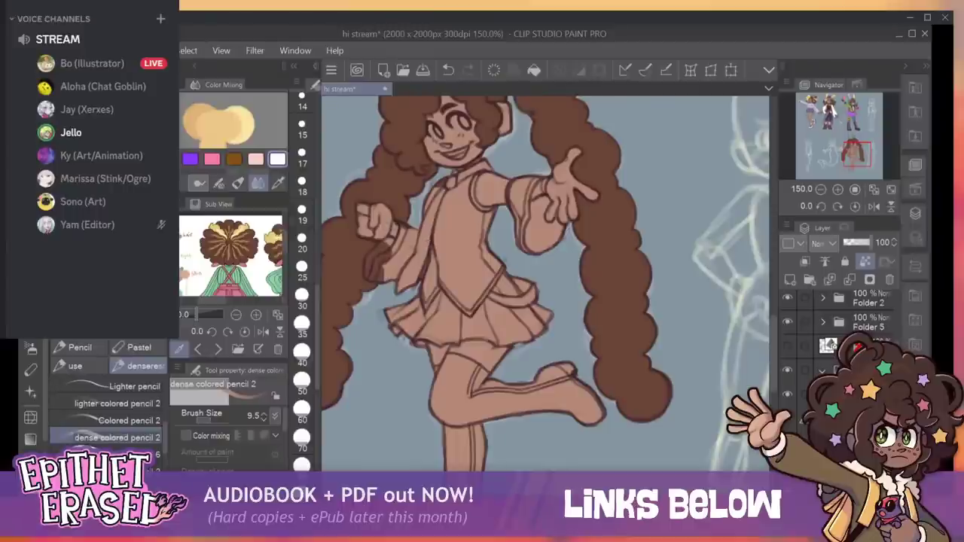
Paint the whites of both eyes with dense colored pencil 2 at size 8.5, using white from the smiling curly-haired character reference.
mouse_move(482, 226)
left_mouse_down()
mouse_move(498, 366)
mouse_move(543, 358)
mouse_move(542, 297)
mouse_move(542, 377)
mouse_move(554, 351)
mouse_move(528, 335)
left_mouse_up()
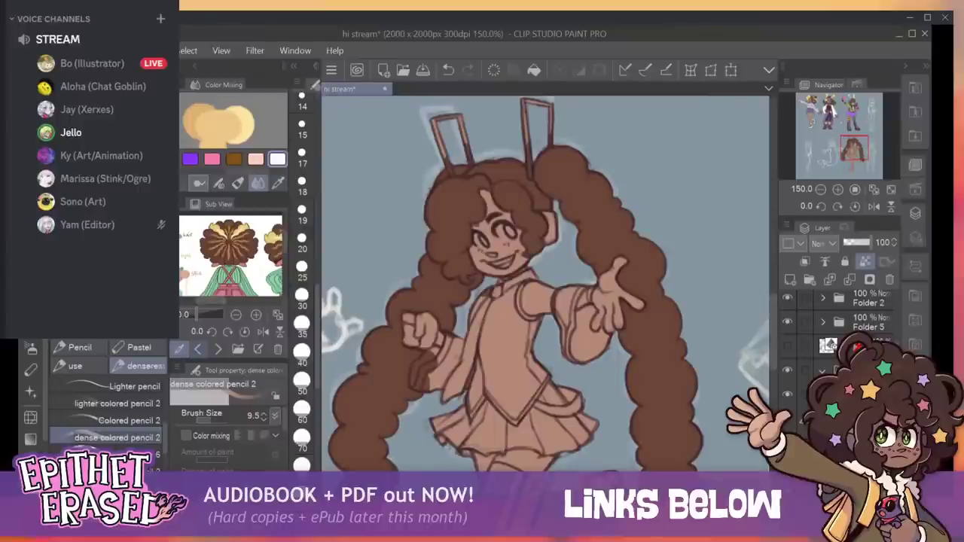
left_click(217, 349)
left_click(198, 349)
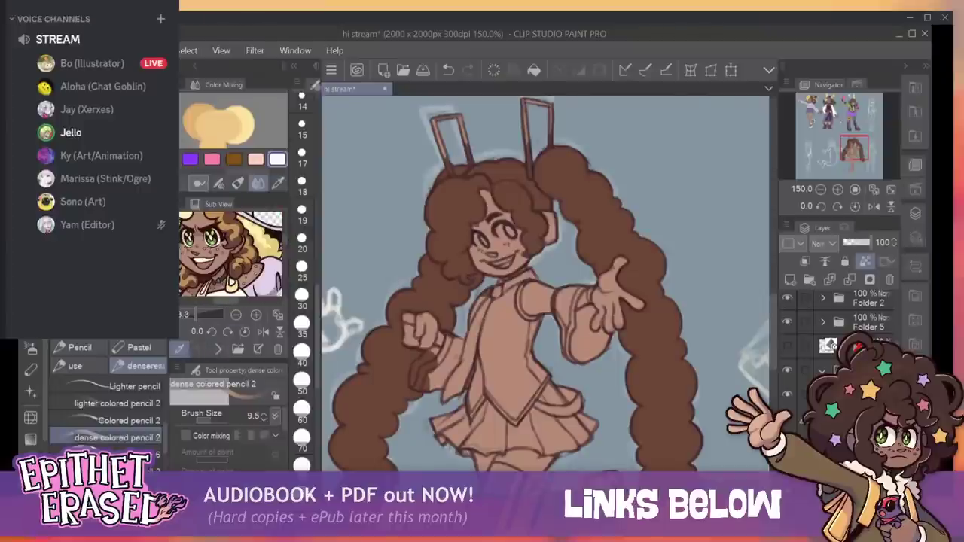
left_click(231, 283)
mouse_move(477, 236)
left_mouse_down()
mouse_move(483, 246)
mouse_move(513, 238)
left_mouse_up()
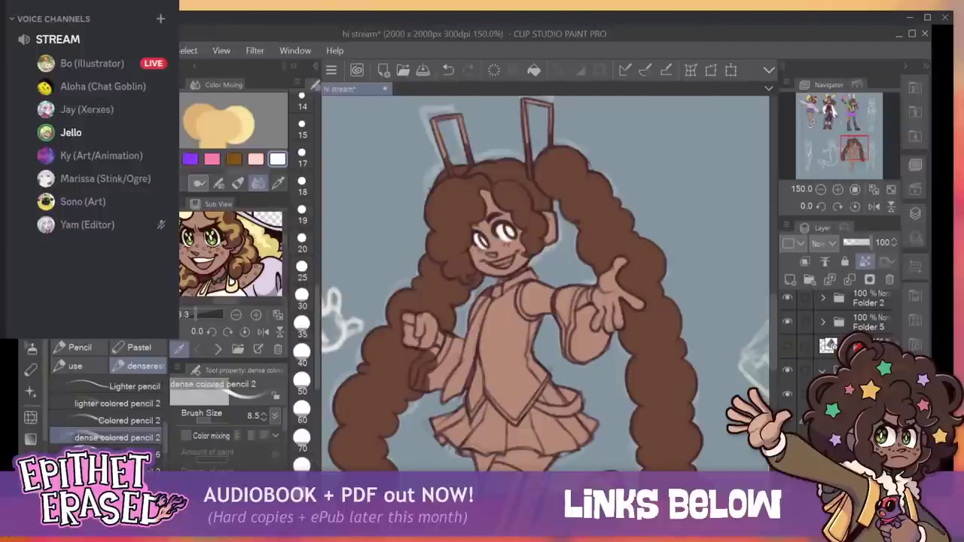
Colour the irises green with dense colored pencil 2 at size 5.5.
key("bracketleft")
key("bracketleft")
key("bracketleft")
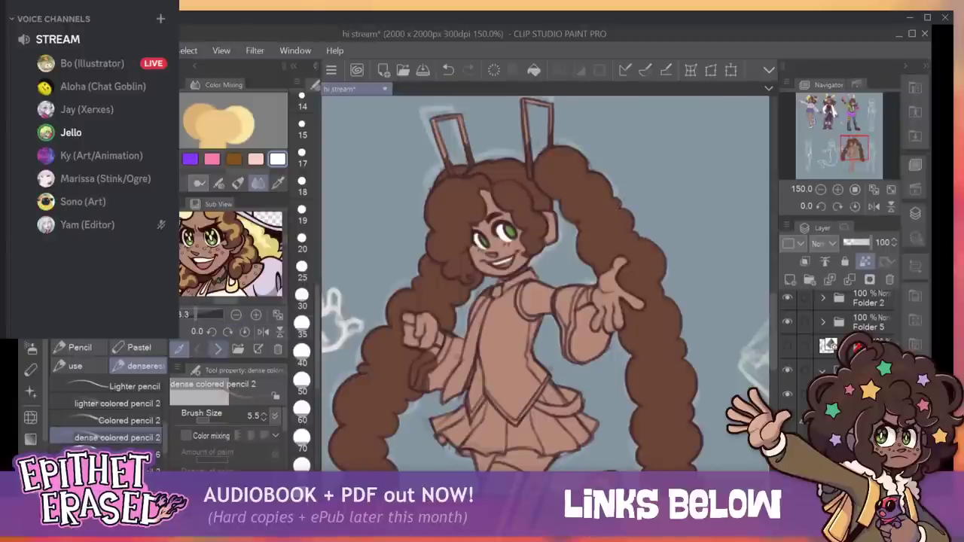
Import the illustration of the white-armoured characters as a new Sub View reference and enlarge it.
left_click(218, 349)
left_click(218, 349)
left_click(218, 349)
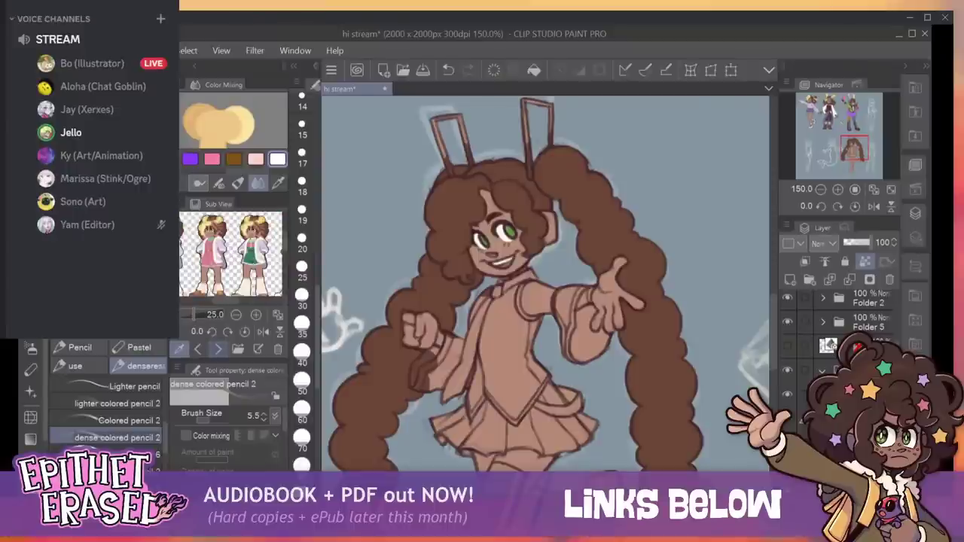
left_click(218, 349)
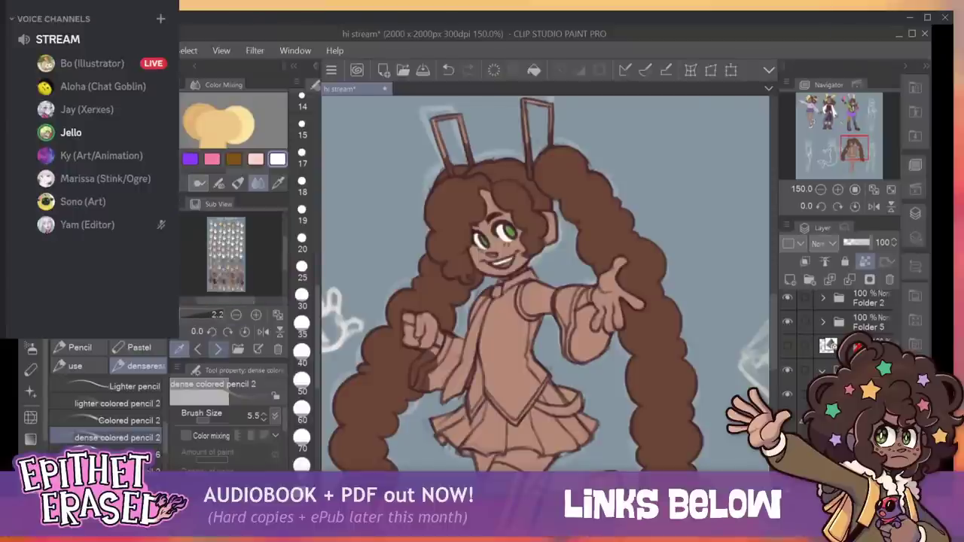
left_click(237, 351)
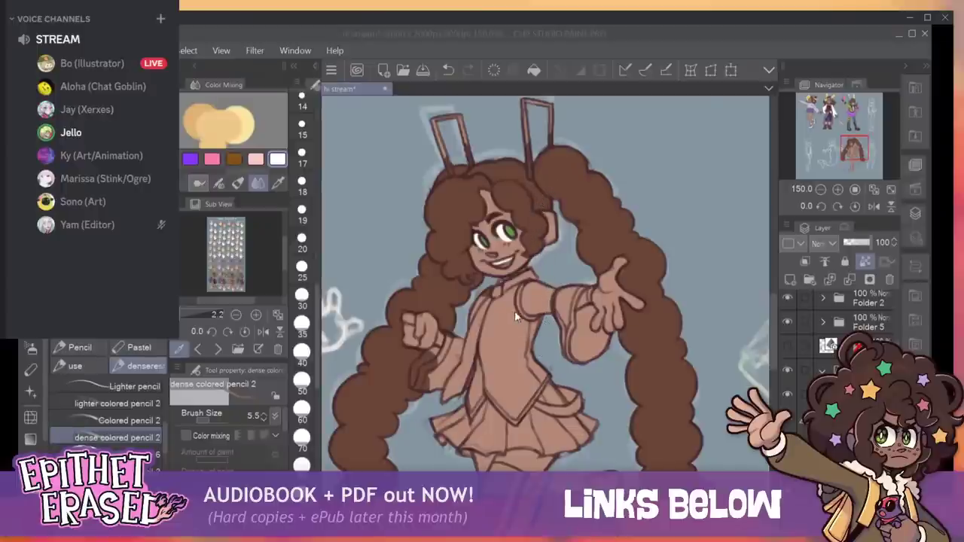
double_click(463, 266)
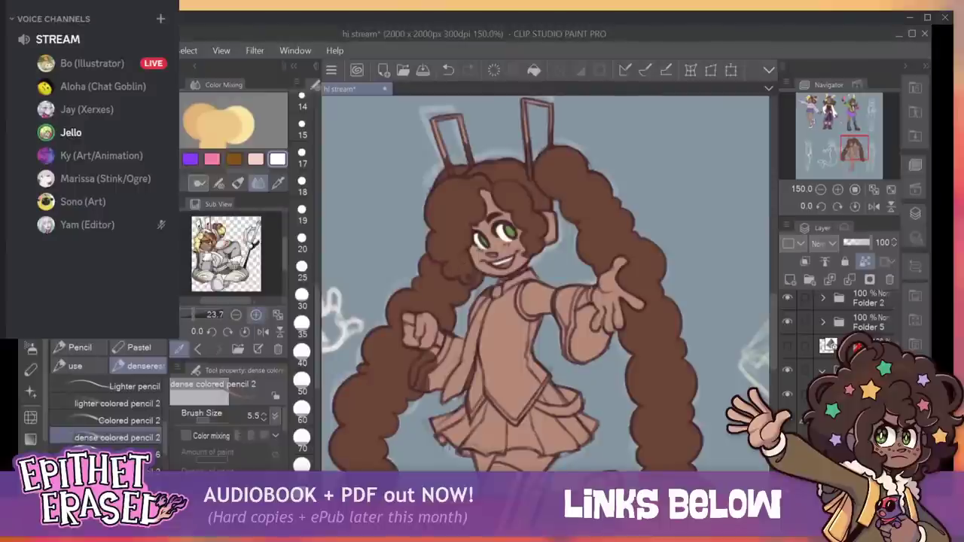
left_click(256, 315)
left_click(256, 315)
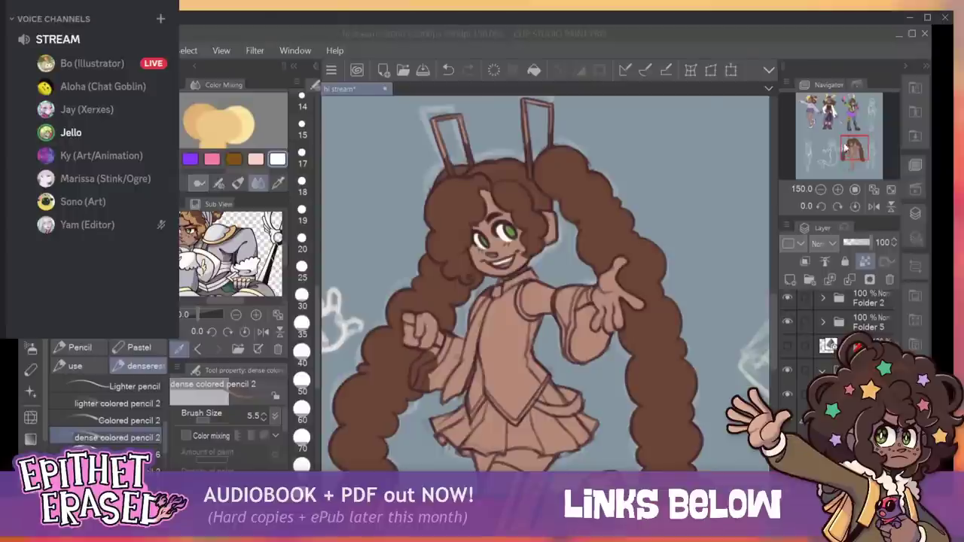
Paint the whole skirt dark plum with dense colored pencil 2 at size 30.
mouse_move(845, 149)
left_mouse_down()
mouse_move(842, 110)
mouse_move(853, 153)
left_mouse_up()
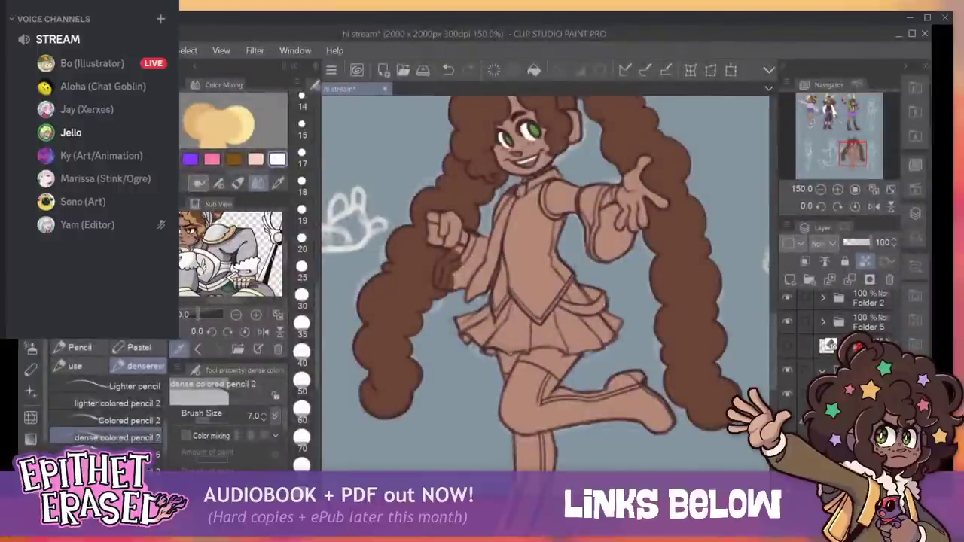
left_click(302, 410)
key("bracketleft")
key("bracketleft")
key("bracketleft")
key("bracketleft")
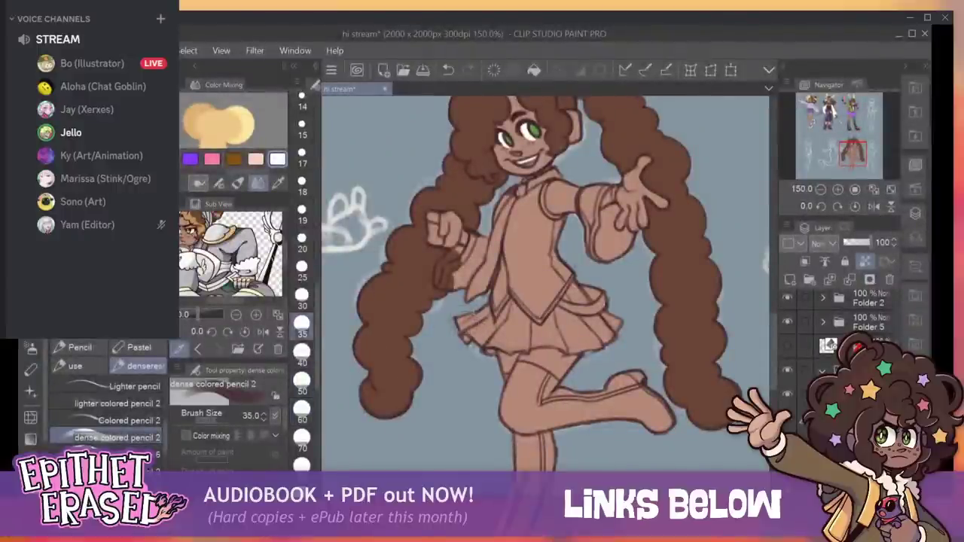
mouse_move(462, 320)
left_mouse_down()
mouse_move(483, 350)
mouse_move(497, 311)
mouse_move(495, 332)
mouse_move(516, 343)
mouse_move(614, 343)
mouse_move(512, 324)
mouse_move(573, 331)
mouse_move(603, 316)
mouse_move(573, 290)
mouse_move(602, 303)
left_mouse_up()
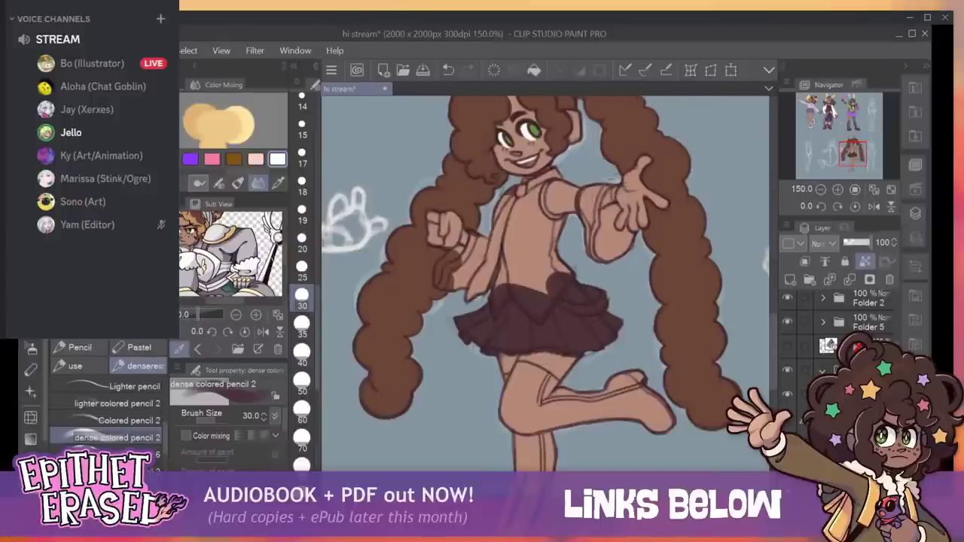
Fill both puffy detached sleeves with the same dark plum at size 30.
mouse_move(580, 192)
left_mouse_down()
mouse_move(592, 202)
mouse_move(595, 249)
mouse_move(607, 219)
mouse_move(601, 204)
mouse_move(626, 252)
mouse_move(639, 235)
left_mouse_up()
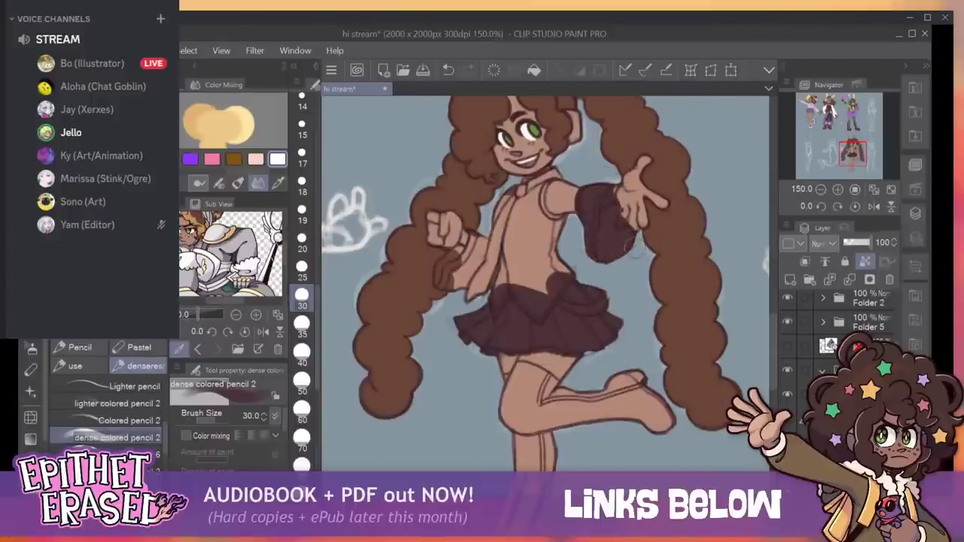
mouse_move(603, 182)
left_mouse_down()
mouse_move(613, 188)
mouse_move(603, 217)
mouse_move(612, 214)
left_mouse_up()
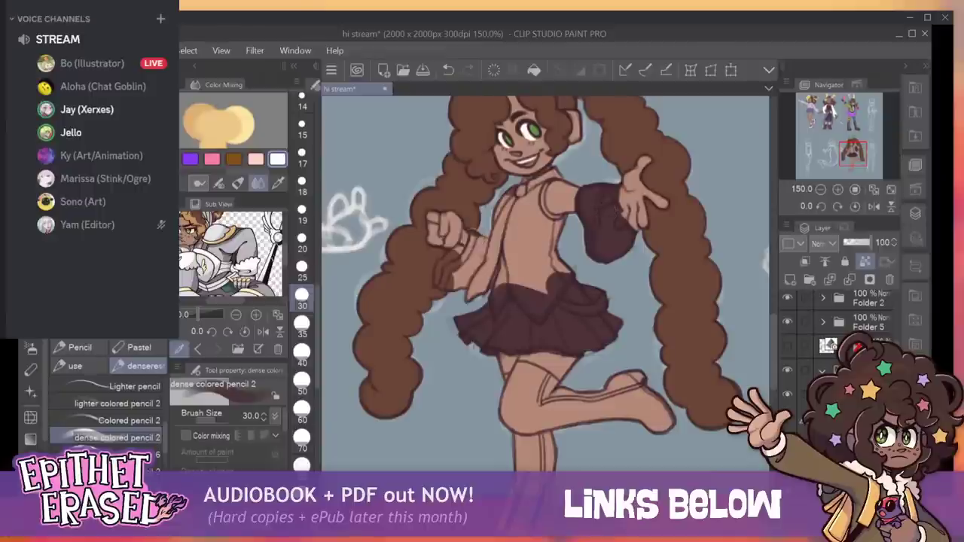
mouse_move(470, 249)
left_mouse_down()
mouse_move(473, 235)
mouse_move(441, 294)
mouse_move(452, 260)
mouse_move(478, 253)
left_mouse_up()
mouse_move(454, 295)
left_mouse_down()
mouse_move(499, 260)
mouse_move(518, 291)
left_mouse_up()
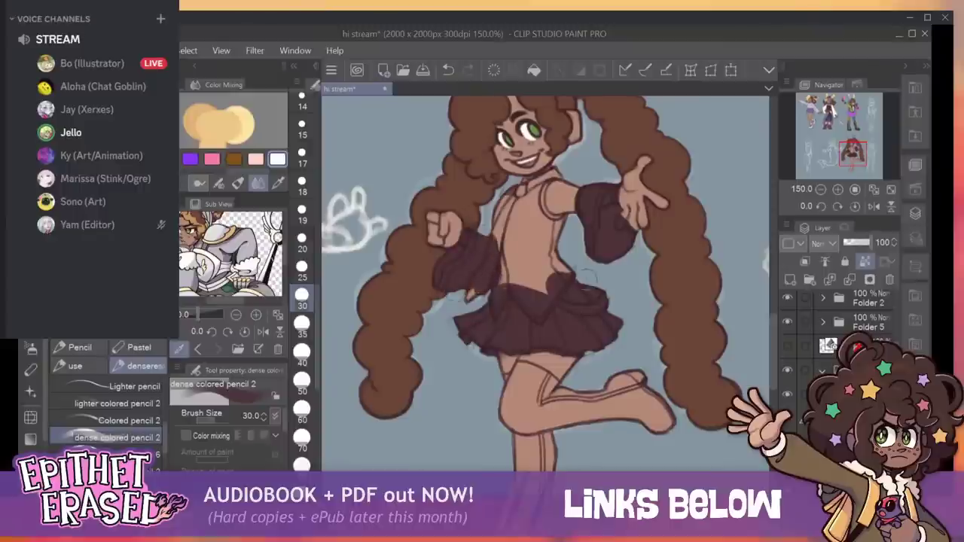
Paint the thigh-high stockings and boots on both legs dark plum at size 60.
mouse_move(515, 396)
left_mouse_down()
mouse_move(550, 380)
mouse_move(561, 395)
mouse_move(544, 380)
mouse_move(505, 211)
mouse_move(490, 332)
mouse_move(452, 407)
mouse_move(437, 399)
mouse_move(509, 413)
left_mouse_up()
key("bracketright")
key("bracketright")
key("bracketright")
key("bracketright")
mouse_move(520, 237)
left_mouse_down()
mouse_move(591, 226)
mouse_move(625, 245)
left_mouse_up()
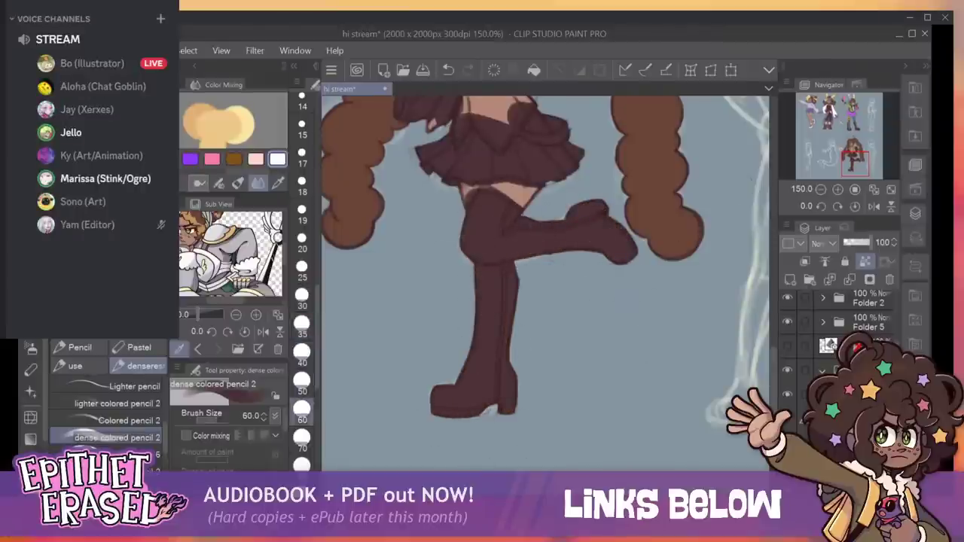
Touch up the tan skin of the thighs between the skirt hem and the stockings with dense colored pencil 2 at size 14.
scroll(646, 327, "up", 3)
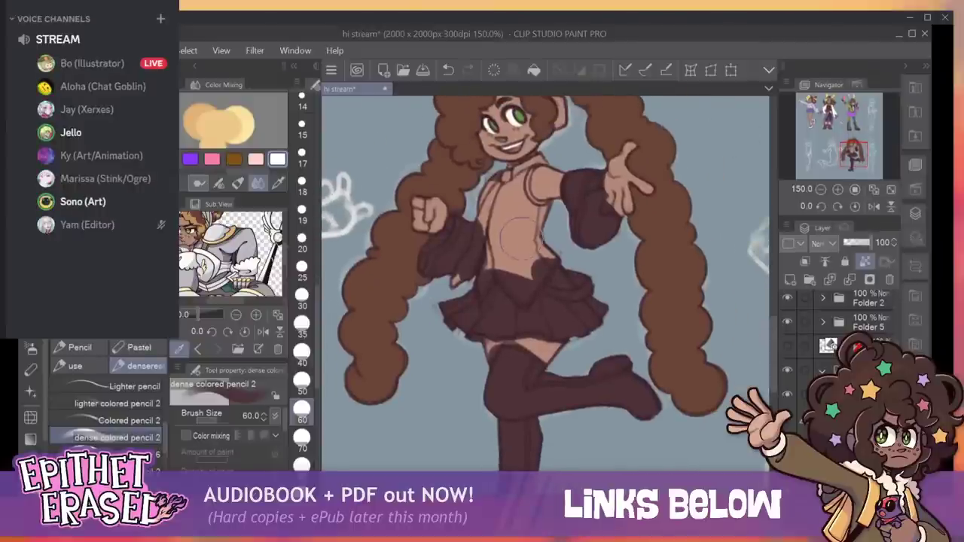
key("bracketleft")
key("bracketleft")
key("bracketleft")
key("bracketleft")
key("bracketleft")
key("bracketleft")
key("bracketleft")
key("bracketleft")
key("bracketleft")
key("bracketleft")
key("bracketleft")
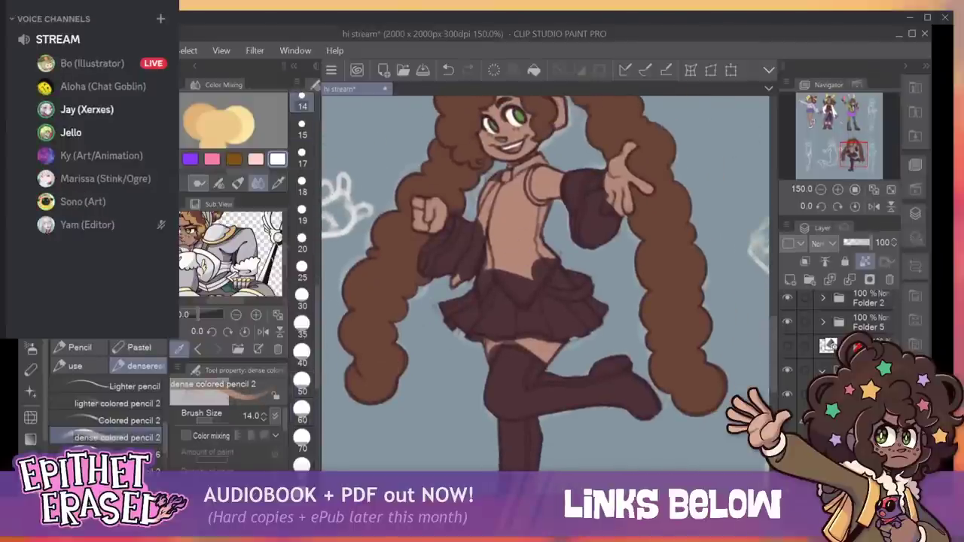
left_click(514, 375, "alt")
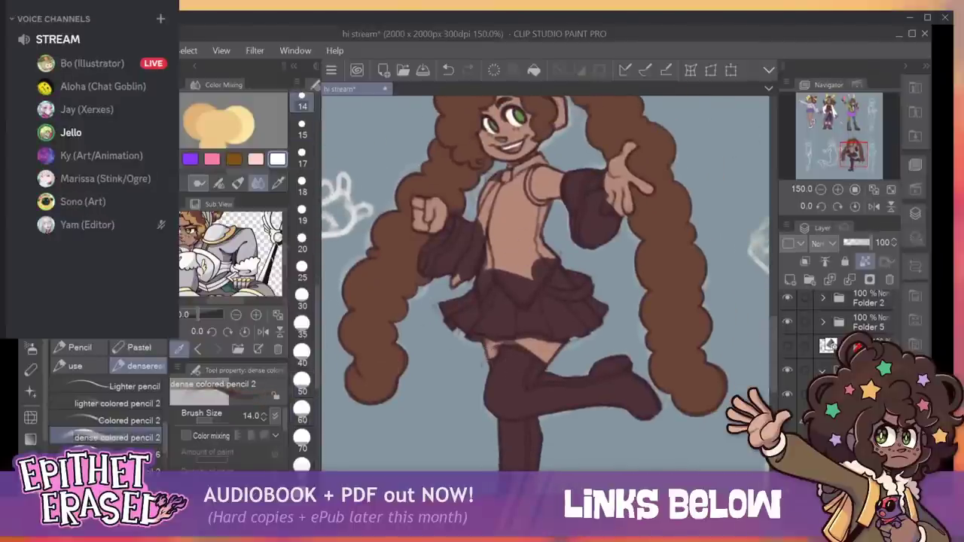
Clean up the tan fingers of the outstretched hand where they meet the plum sleeve at size 9.5.
key("bracketleft")
key("bracketleft")
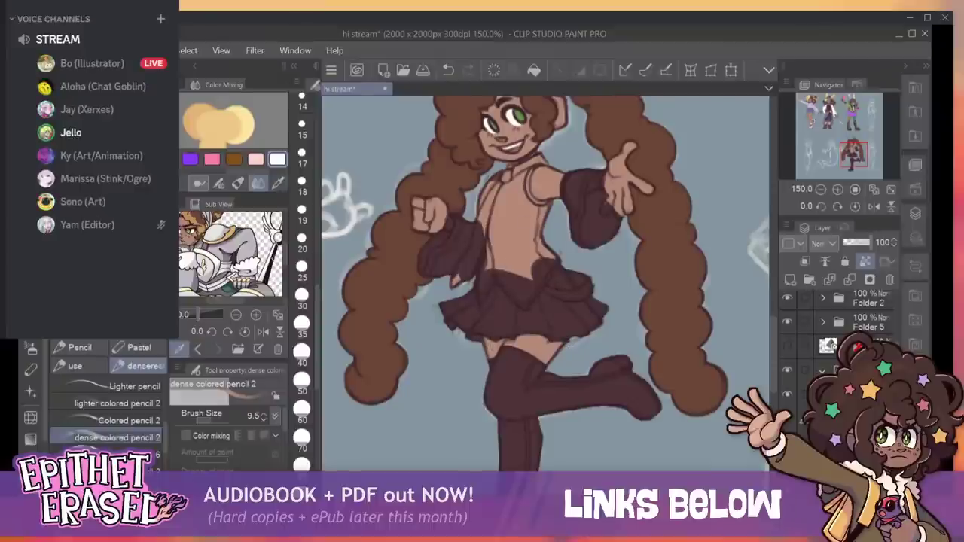
left_click_drag(604, 211, 617, 199)
left_click(610, 220, "alt")
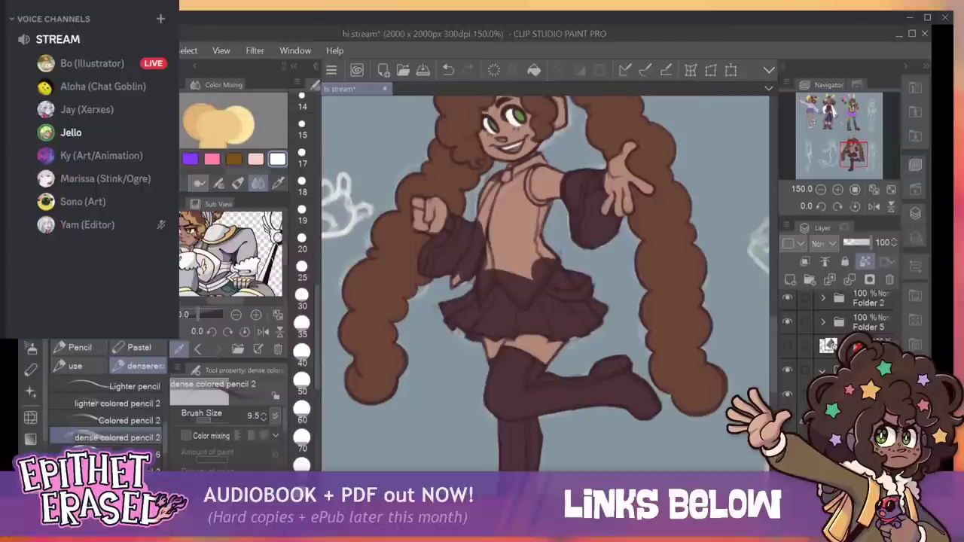
Block in the front of the sleeveless shirt with pale grey at size 14, undoing the last stroke.
key("bracketright")
key("bracketright")
key("bracketright")
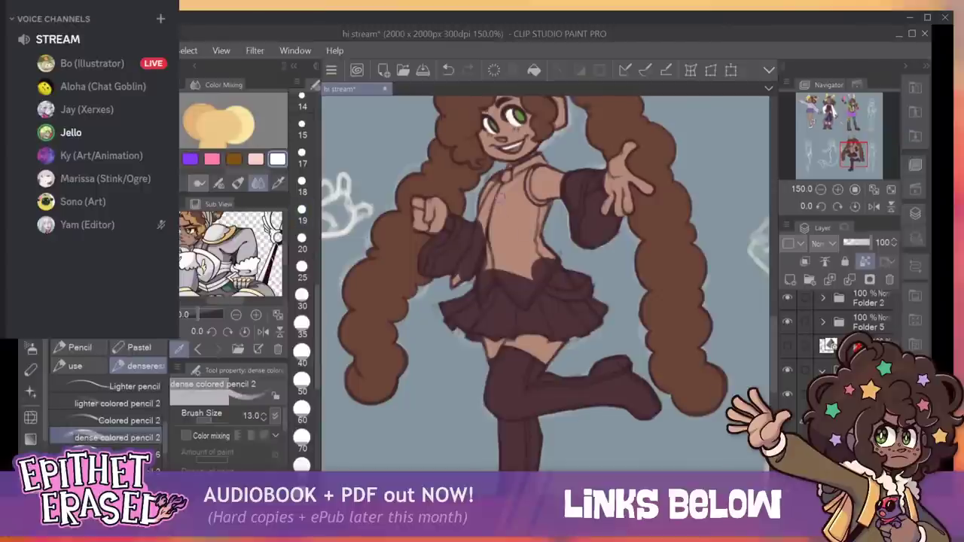
mouse_move(500, 177)
left_mouse_down()
mouse_move(483, 219)
mouse_move(512, 272)
left_mouse_up()
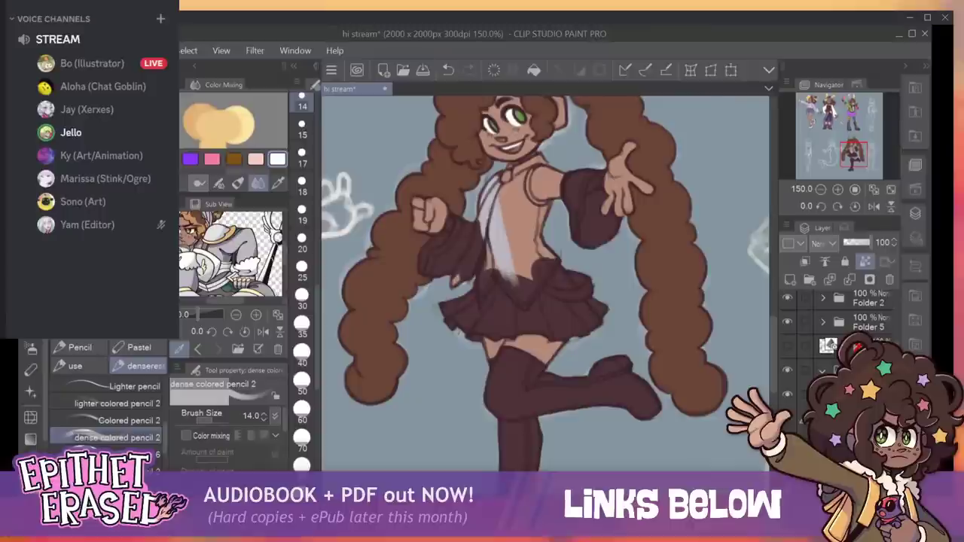
left_click_drag(516, 205, 516, 277)
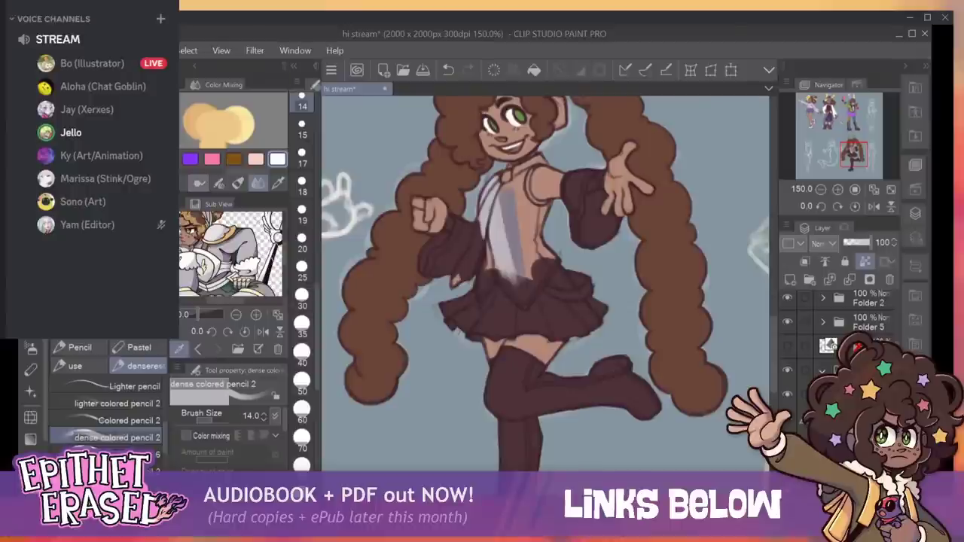
left_click_drag(501, 186, 523, 291)
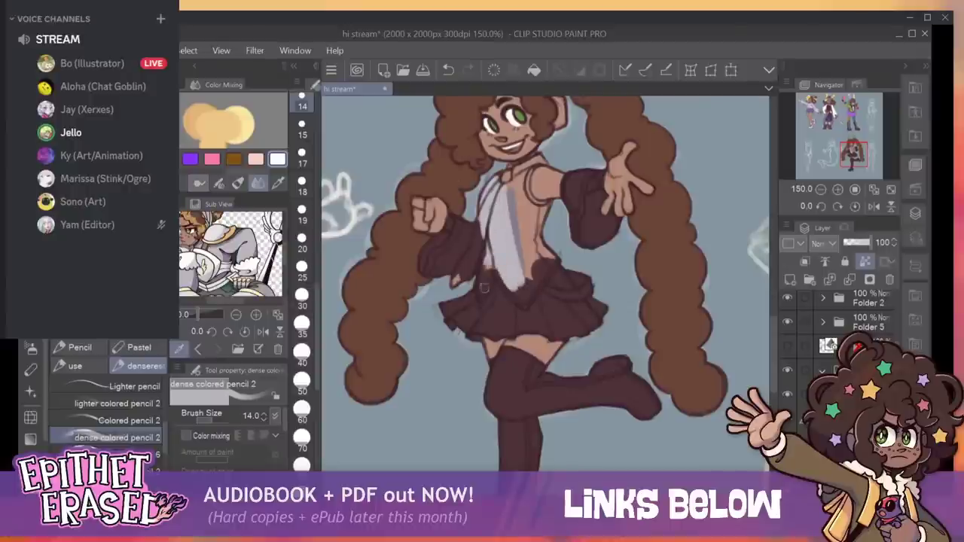
left_click(448, 70)
Fill the shirt's pointed lower hem over the plum skirt with pale grey at size 12.
key("[")
key("[")
key("[")
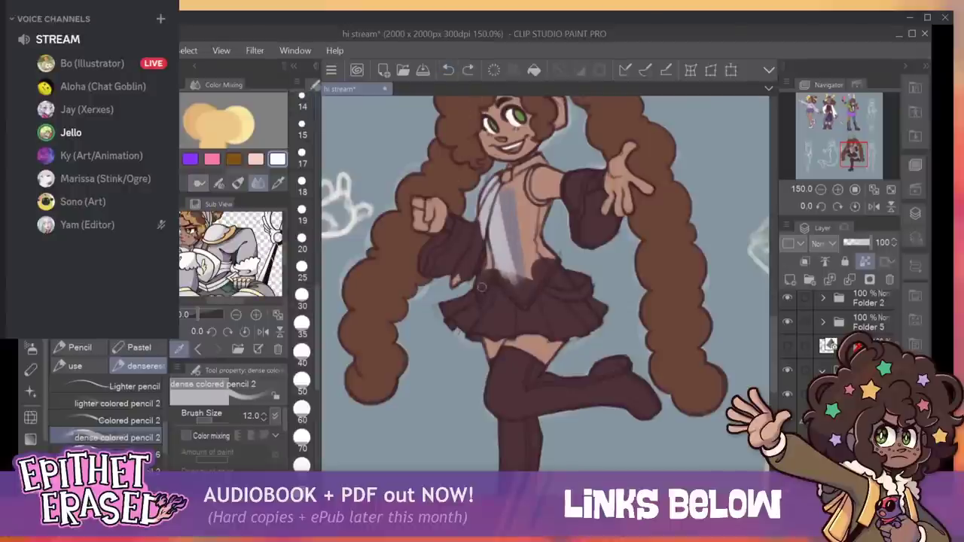
mouse_move(481, 293)
left_mouse_down()
mouse_move(497, 254)
mouse_move(481, 298)
mouse_move(503, 266)
left_mouse_up()
left_click_drag(521, 301, 503, 270)
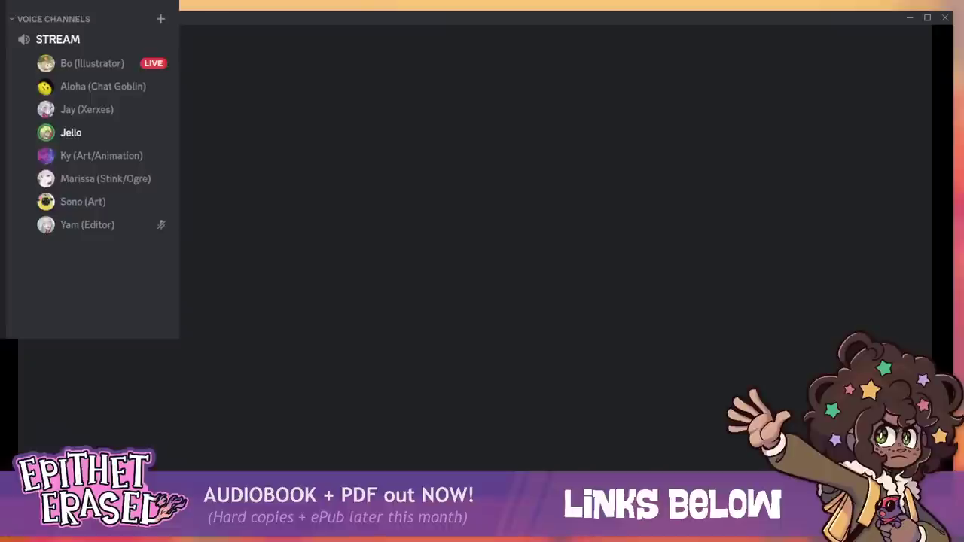
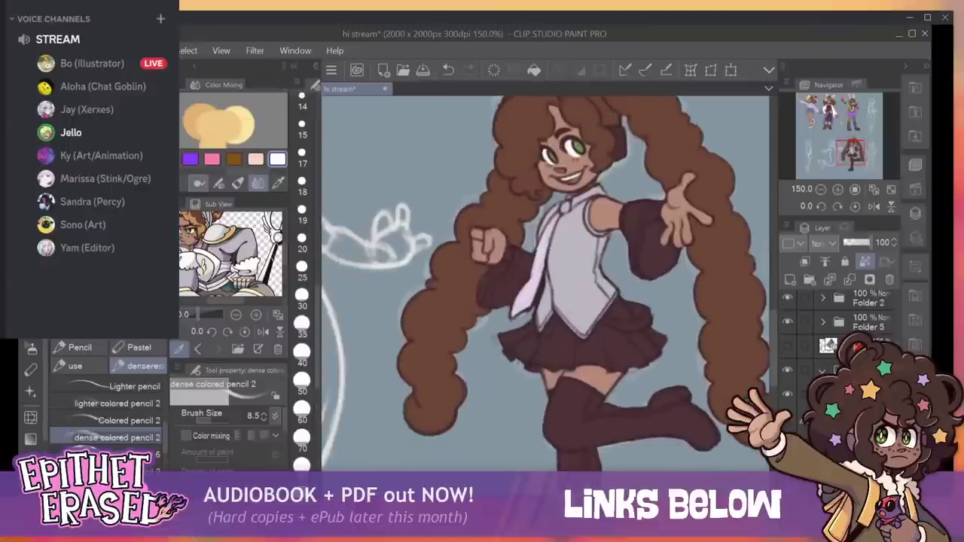
Recolour the front and lower part of the grey shirt to pale lavender at sizes 14 to 15.
key("]")
key("]")
key("]")
key("]")
key("]")
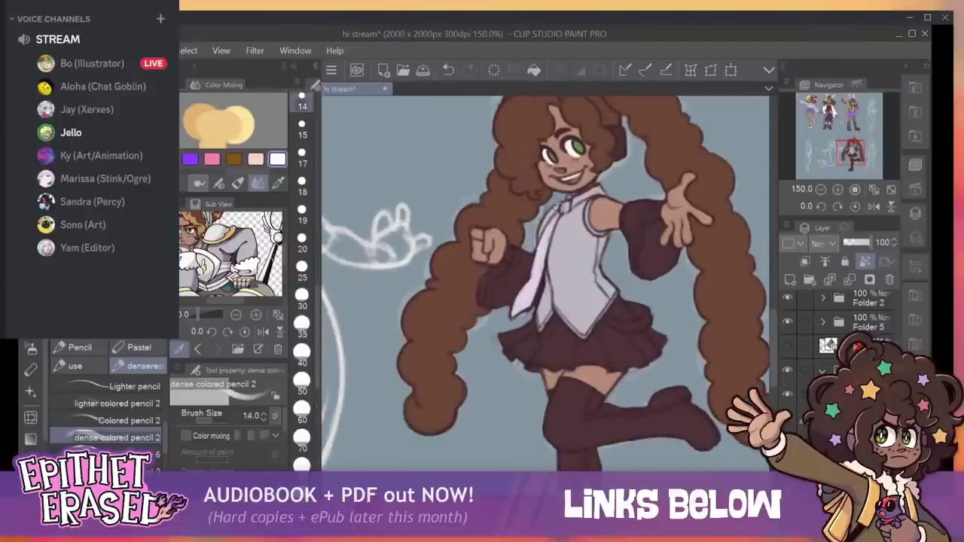
mouse_move(555, 227)
left_mouse_down()
mouse_move(539, 322)
mouse_move(583, 331)
mouse_move(611, 289)
mouse_move(575, 268)
mouse_move(581, 321)
mouse_move(559, 281)
left_mouse_up()
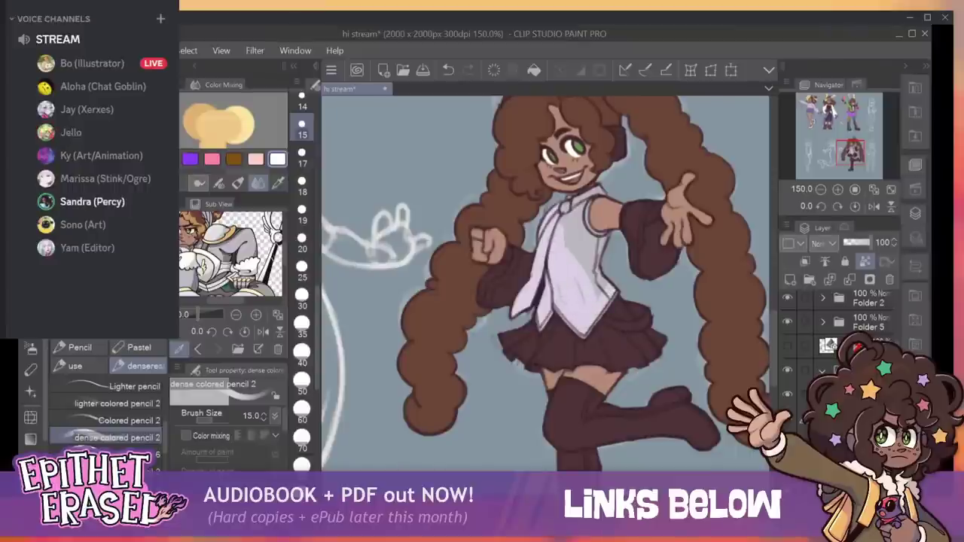
Cover the remaining grey on the shirt's upper part and armhole side with pale lavender at sizes 19 and 15.
key("bracketright")
key("bracketright")
key("bracketright")
mouse_move(574, 200)
left_mouse_down()
mouse_move(560, 235)
mouse_move(574, 220)
left_mouse_up()
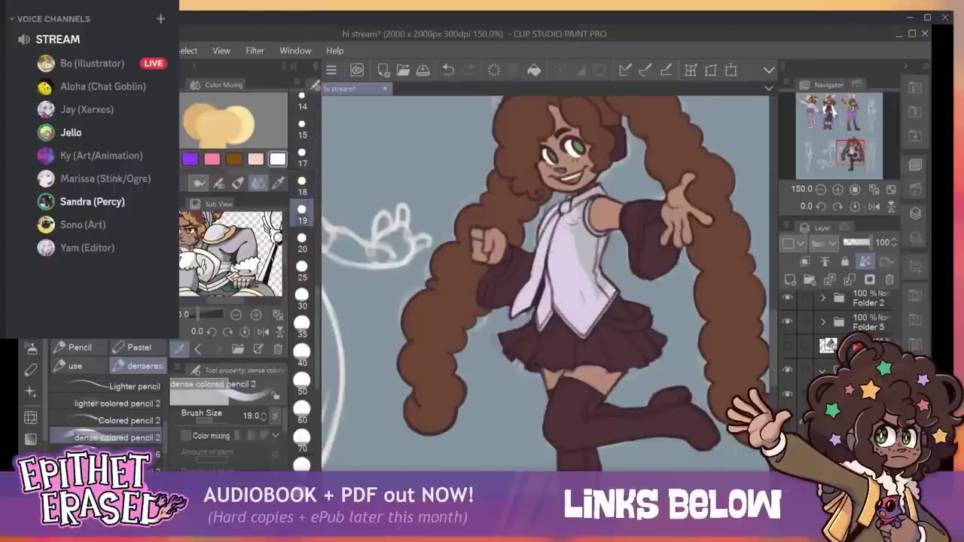
key("bracketleft")
key("bracketleft")
key("bracketleft")
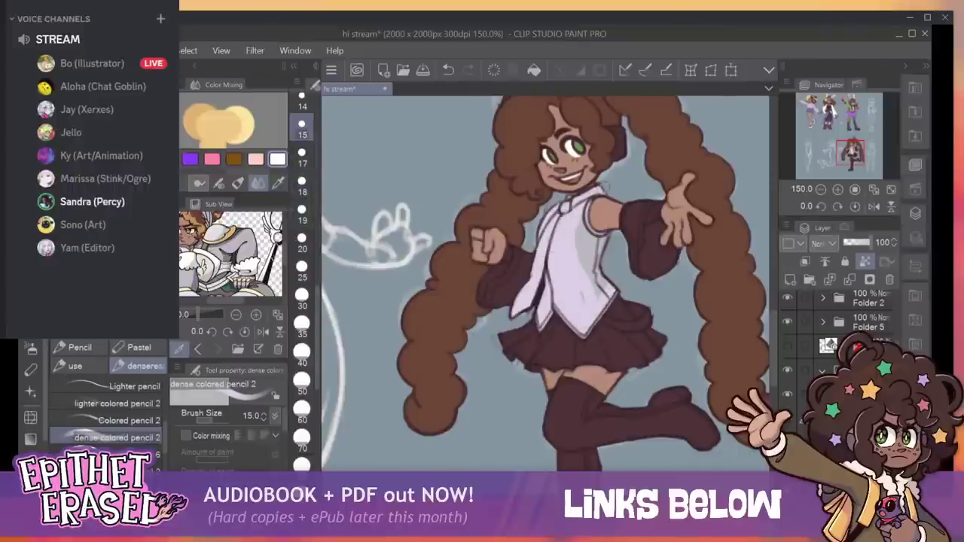
mouse_move(583, 223)
left_mouse_down()
mouse_move(584, 250)
mouse_move(600, 249)
mouse_move(593, 295)
left_mouse_up()
mouse_move(588, 250)
left_mouse_down()
mouse_move(600, 297)
mouse_move(598, 263)
left_mouse_up()
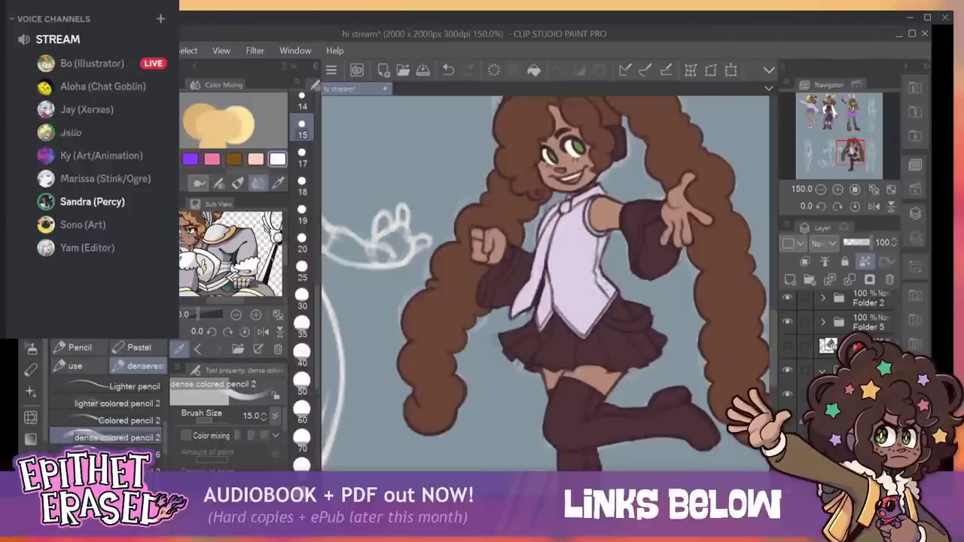
left_click(540, 284, "alt")
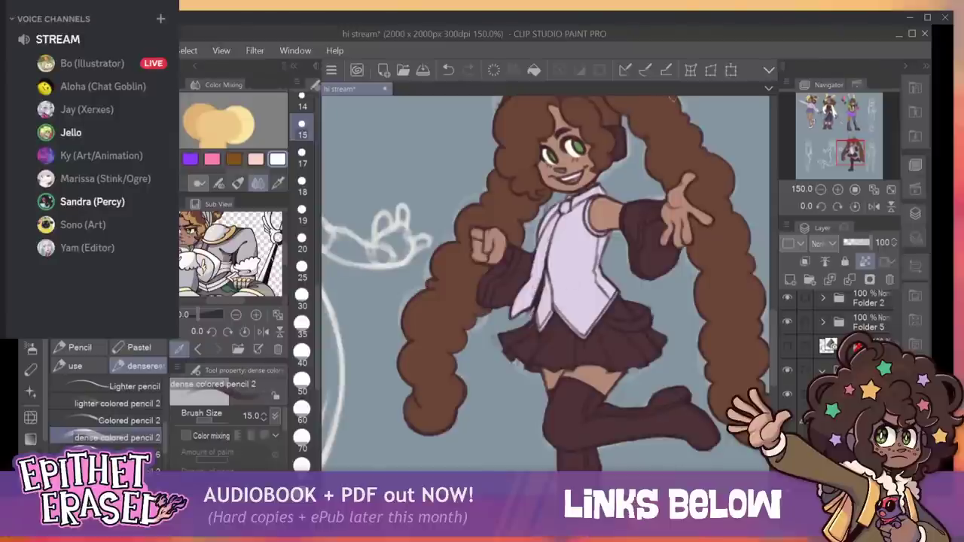
Go back through the Sub View references to the smiling curly-haired character in the yellow-lined hat.
left_click(198, 349)
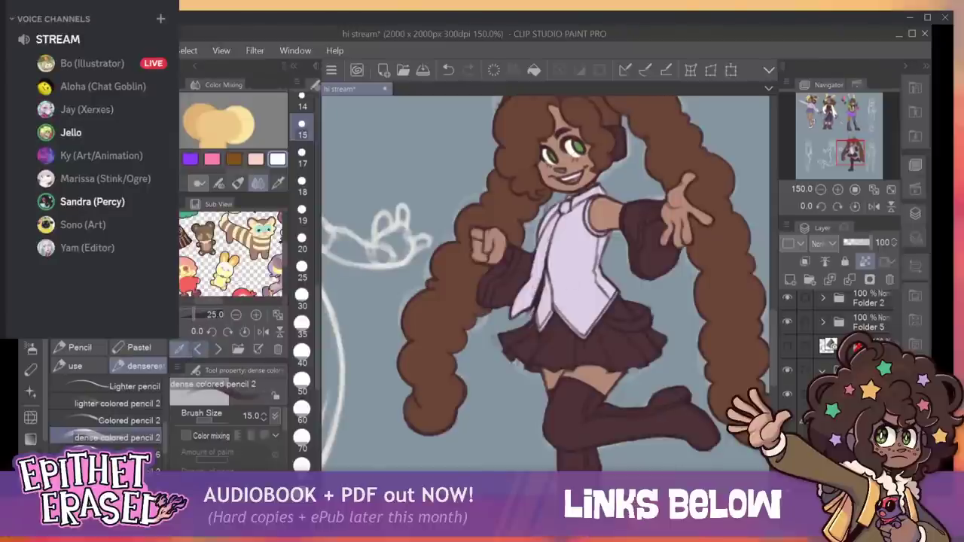
left_click(198, 350)
left_click(198, 349)
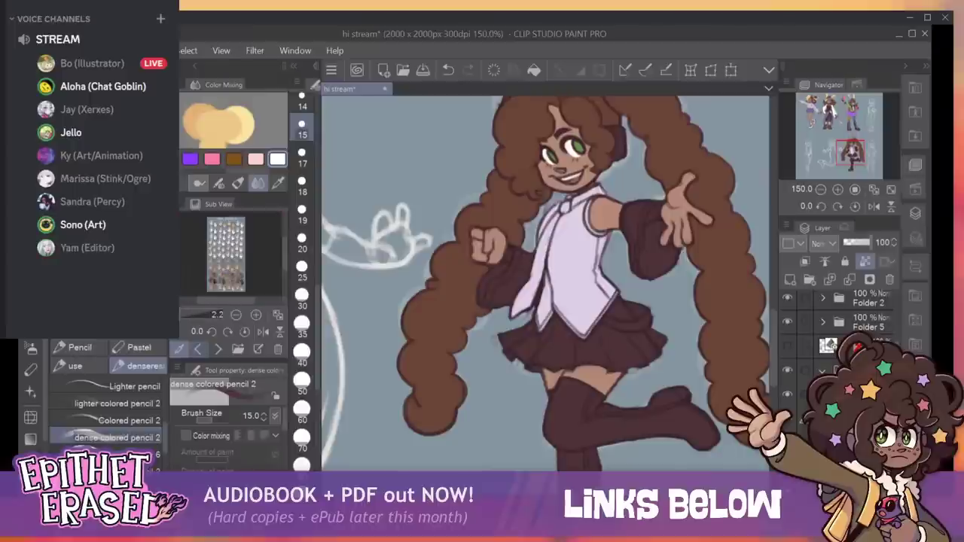
left_click(198, 349)
left_click(198, 349)
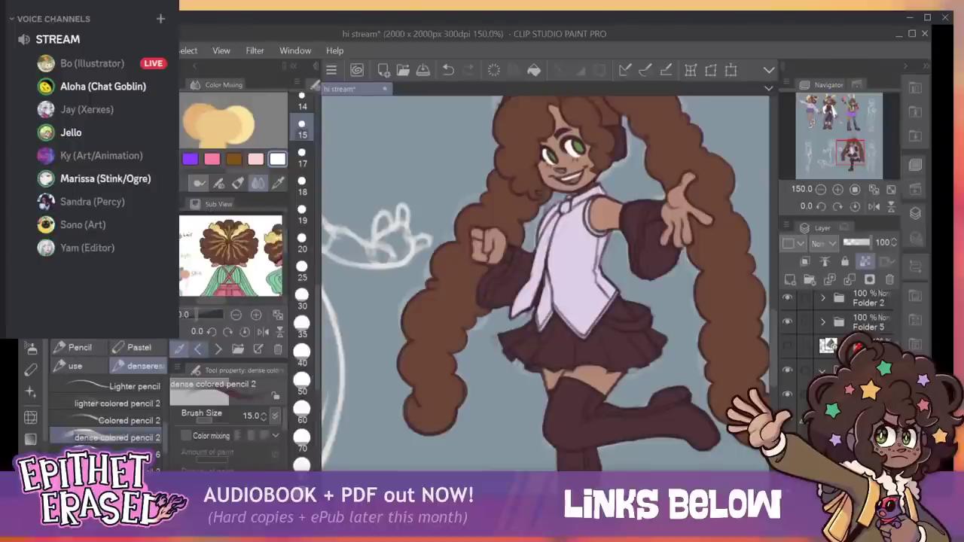
left_click(197, 349)
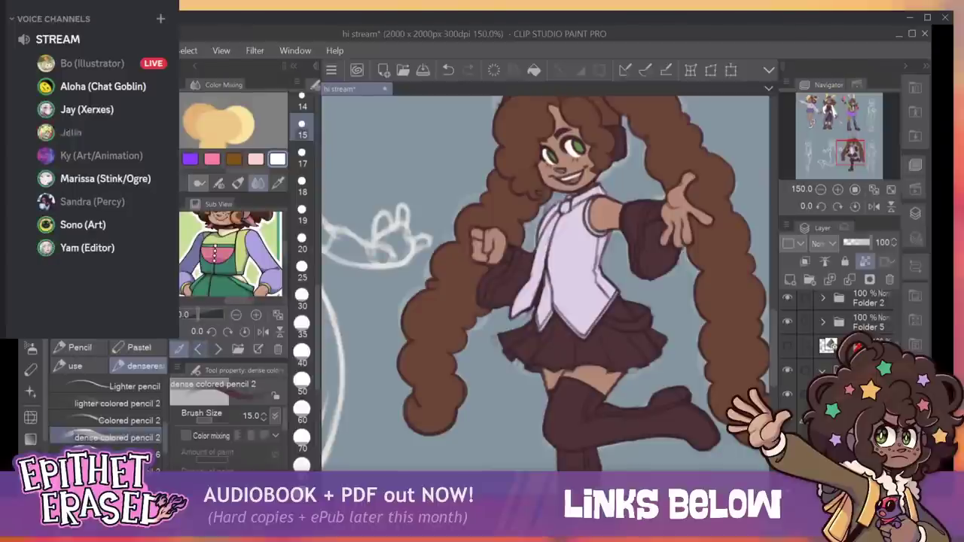
left_click(198, 349)
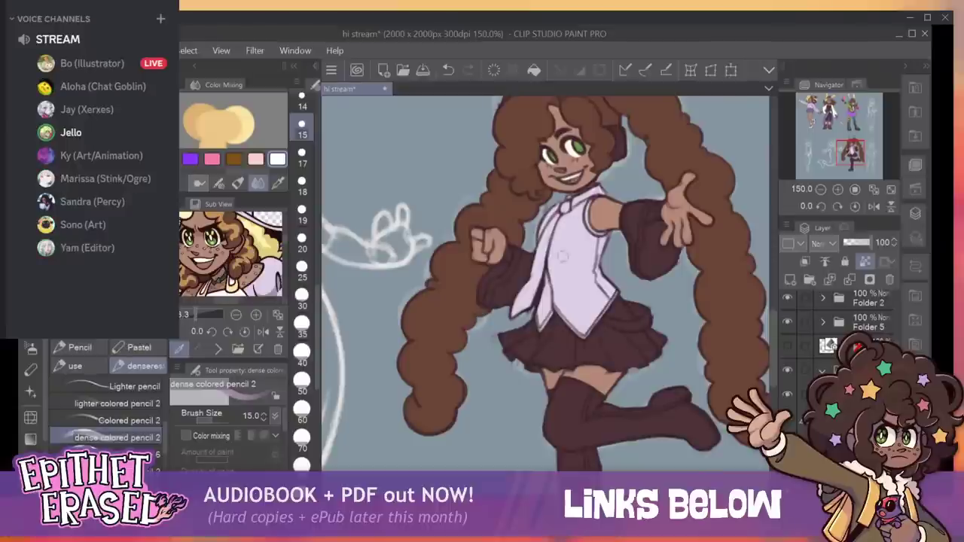
Paint the necktie and its knot muted purple from the reference with dense colored pencil 2 at size 10.
key("bracketleft")
key("bracketleft")
key("bracketleft")
key("bracketleft")
key("bracketleft")
mouse_move(513, 315)
left_mouse_down()
mouse_move(525, 294)
mouse_move(516, 307)
left_mouse_up()
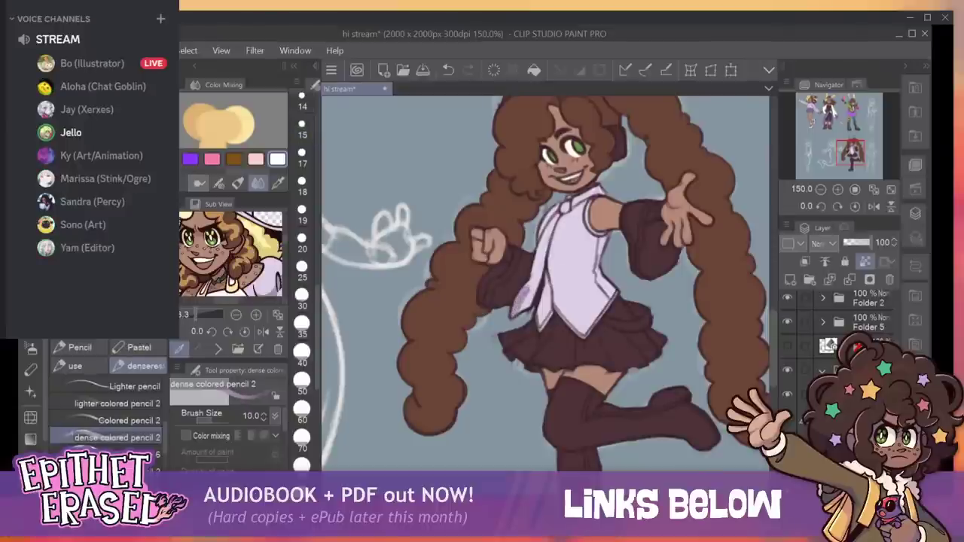
mouse_move(535, 274)
left_mouse_down()
mouse_move(519, 308)
mouse_move(567, 206)
left_mouse_up()
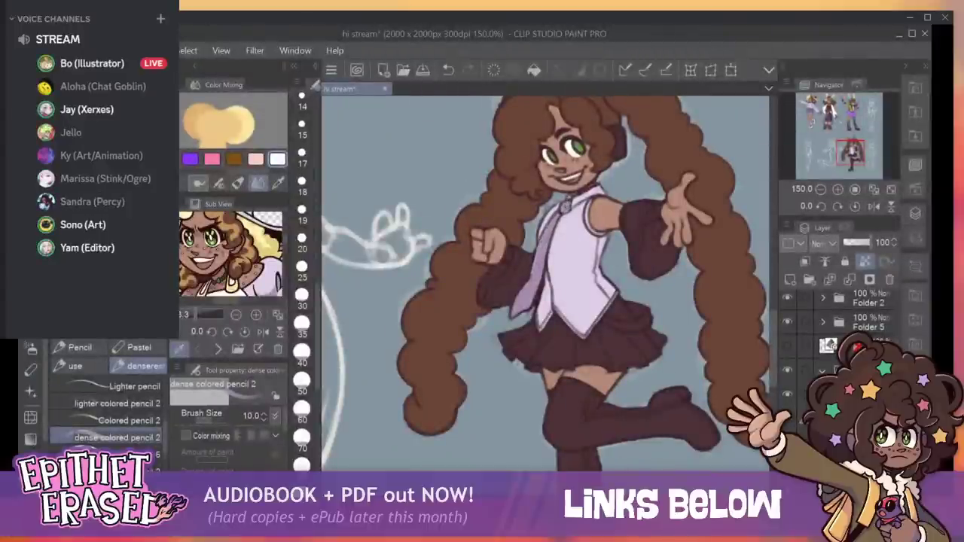
Paint the loose belt over the skirt and the trim stripes on the sleeves muted purple at sizes 6 and 5.5.
key("bracketleft")
key("bracketleft")
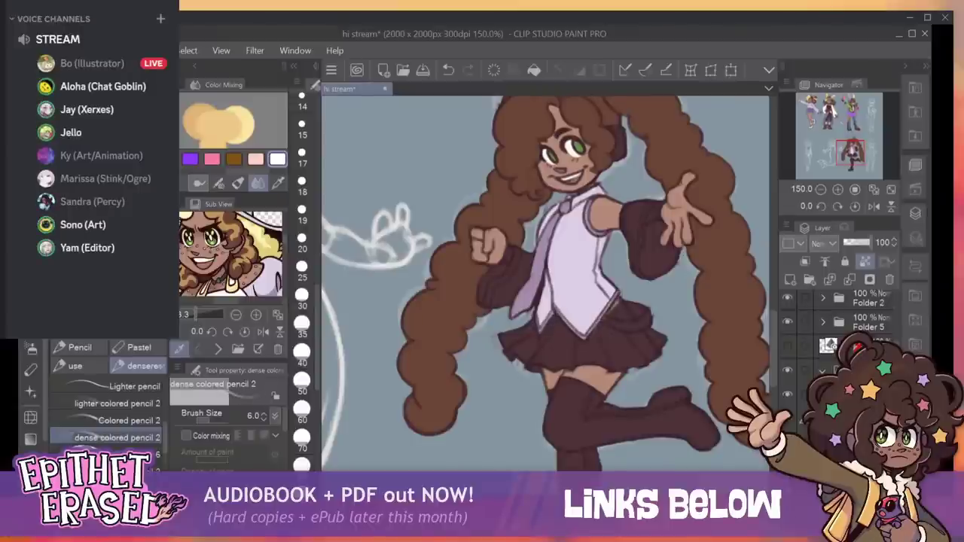
mouse_move(604, 322)
left_mouse_down()
mouse_move(643, 323)
mouse_move(606, 323)
left_mouse_up()
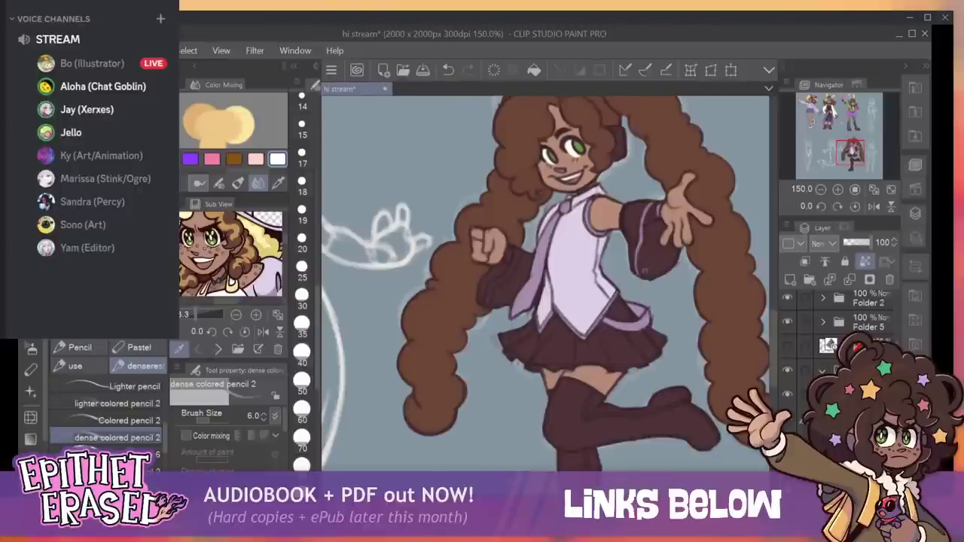
key("bracketleft")
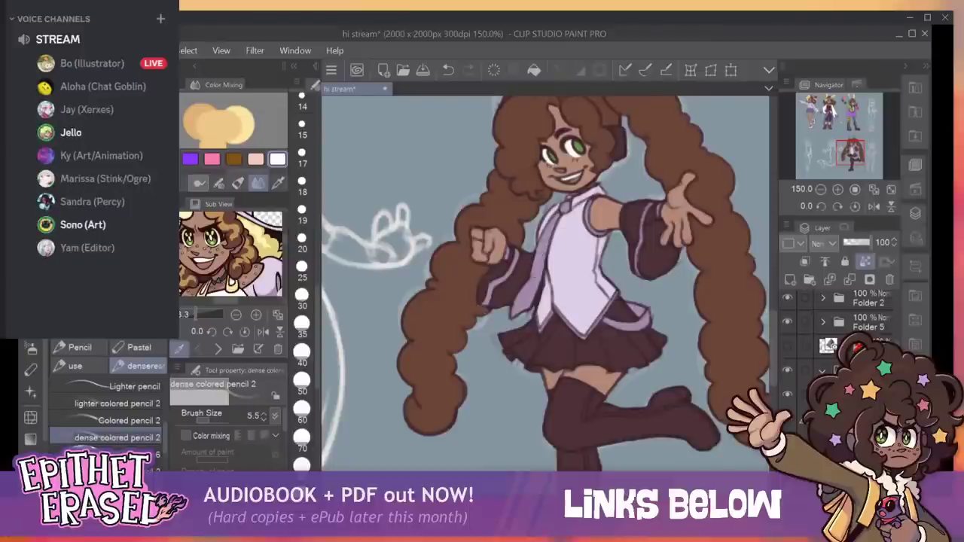
Paint the skirt's hem trim and the standing boot's sole and heel muted purple at size 8.5.
key("]")
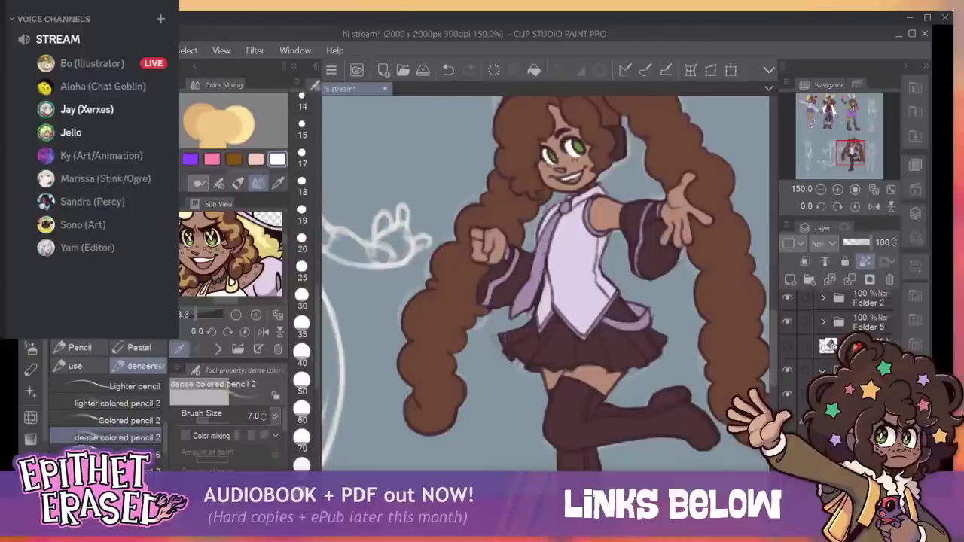
key("]")
left_click_drag(504, 336, 509, 347)
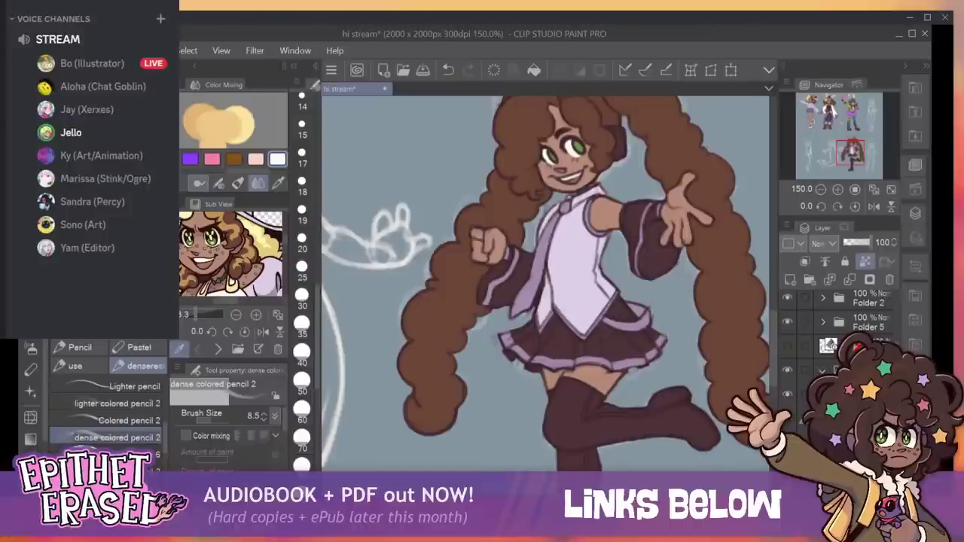
scroll(546, 283, "down", 5)
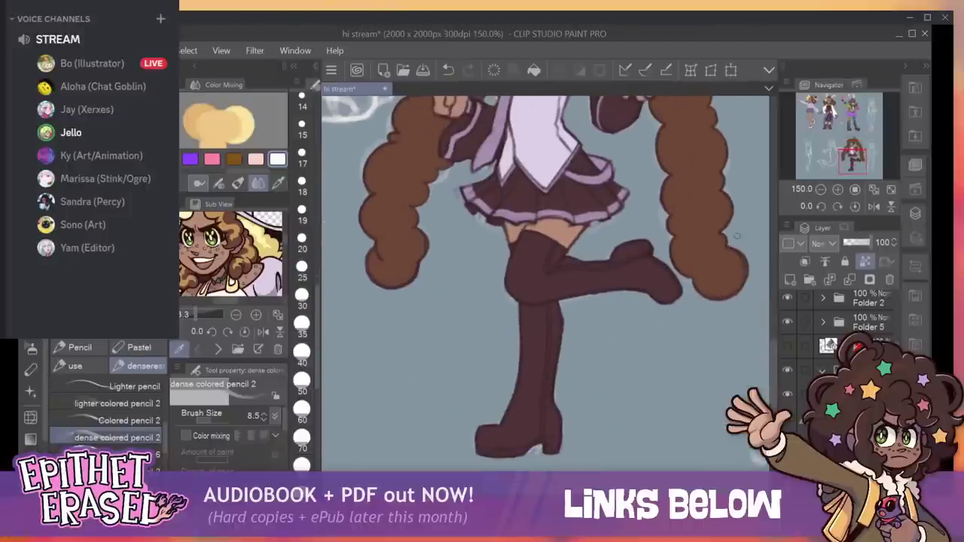
mouse_move(477, 453)
left_mouse_down()
mouse_move(560, 441)
mouse_move(560, 449)
left_mouse_up()
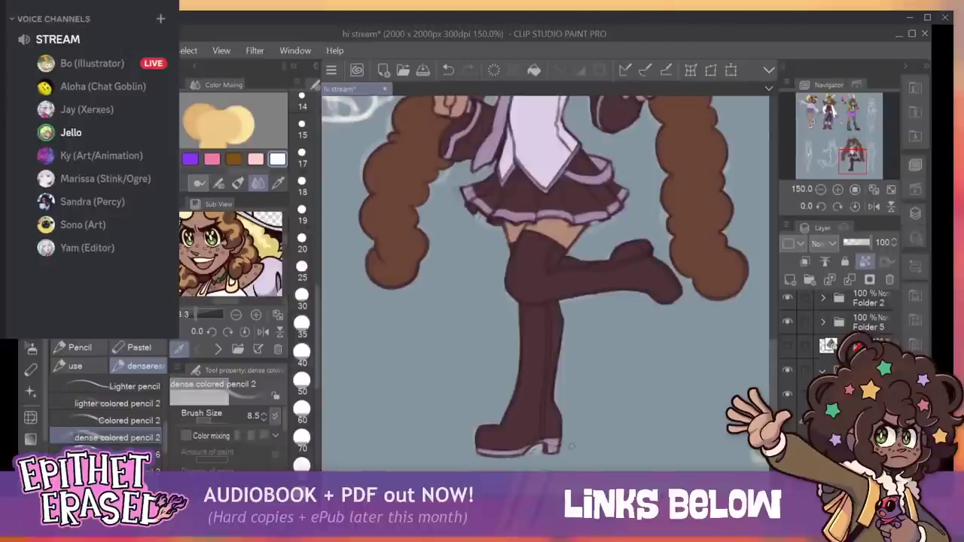
Paint the raised boot's sole muted purple and draw thin stripes along both boots at size 4.
left_click_drag(632, 240, 672, 271)
key("ctrl+z")
key("bracketleft")
key("bracketleft")
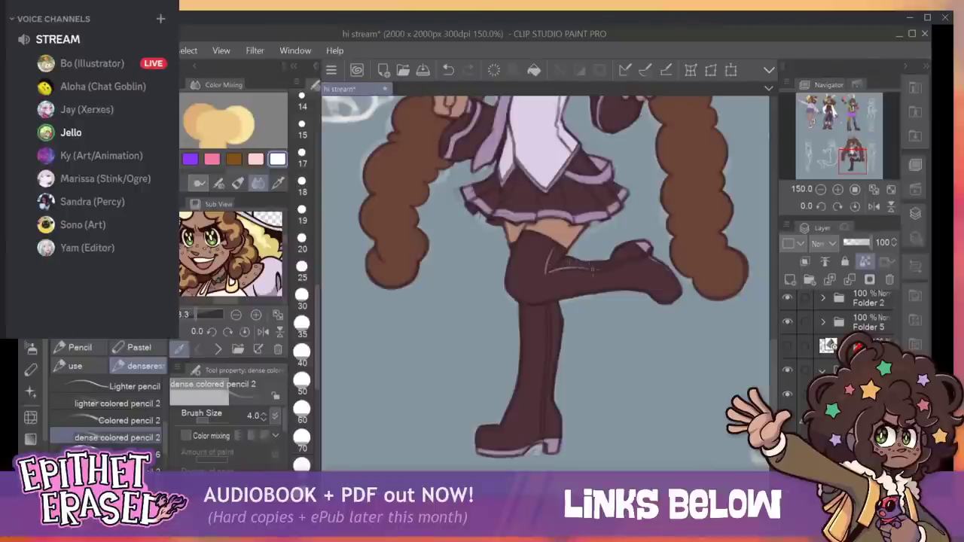
left_click_drag(585, 268, 638, 257)
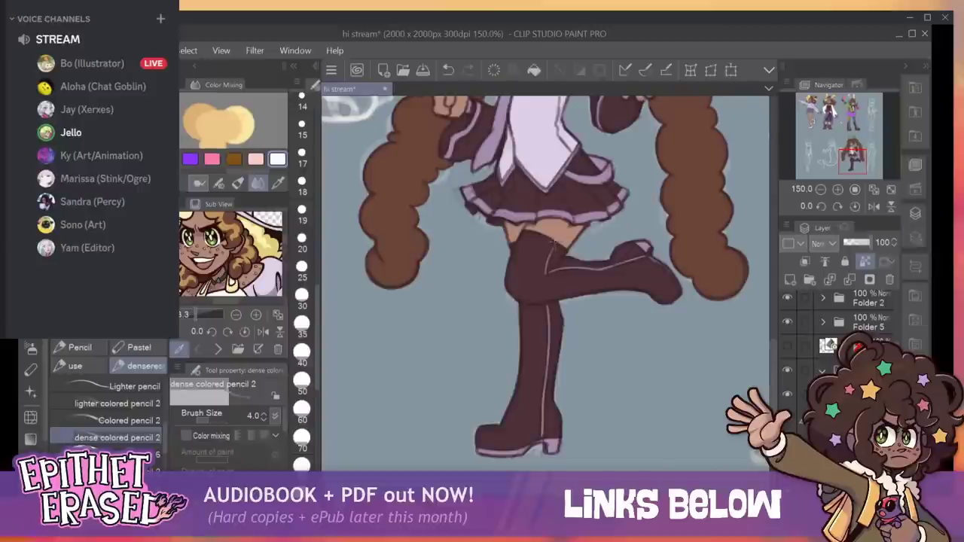
mouse_move(543, 219)
left_mouse_down()
mouse_move(544, 447)
mouse_move(553, 410)
mouse_move(533, 465)
mouse_move(544, 418)
mouse_move(572, 416)
mouse_move(561, 382)
mouse_move(550, 454)
left_mouse_up()
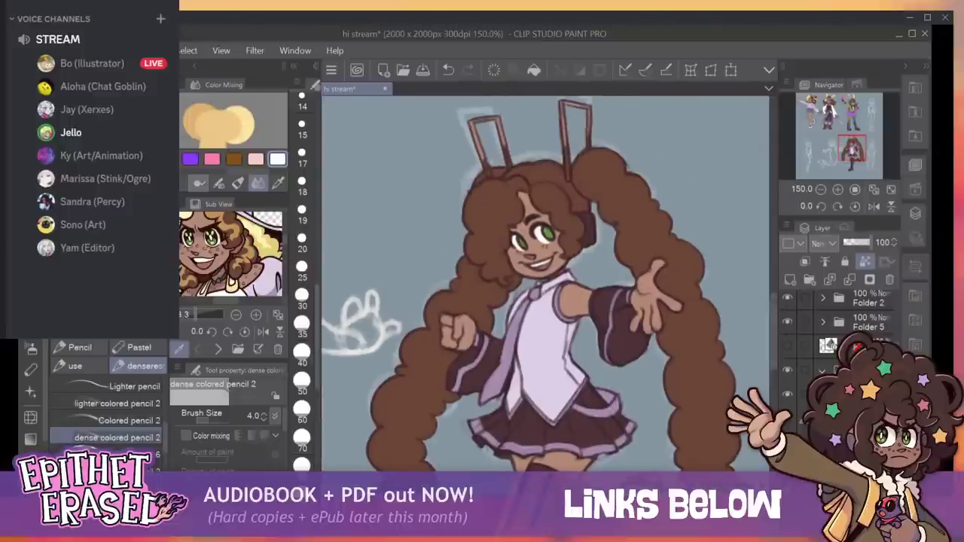
Recolour the two upright frames on top of the head dark green at size 6.5.
key("]")
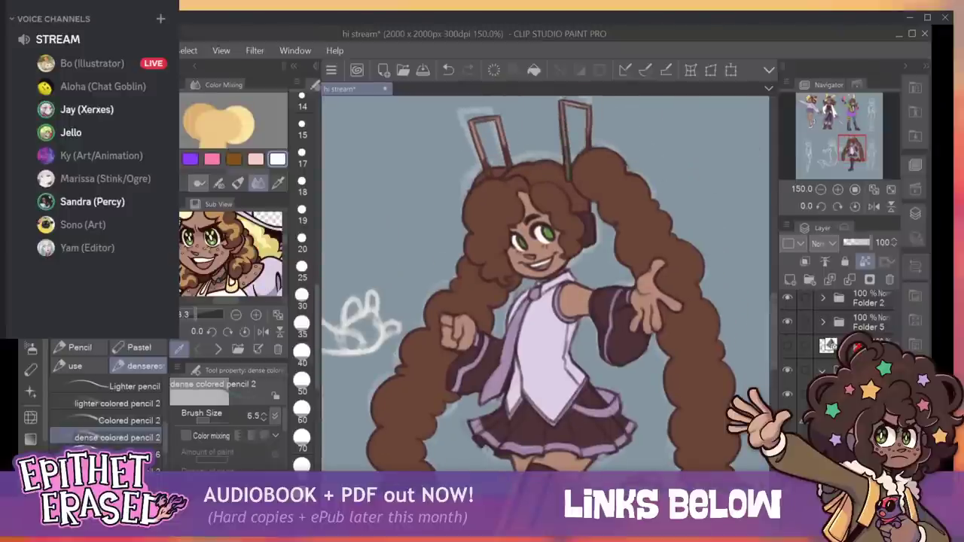
mouse_move(565, 103)
left_mouse_down()
mouse_move(590, 113)
mouse_move(588, 128)
left_mouse_up()
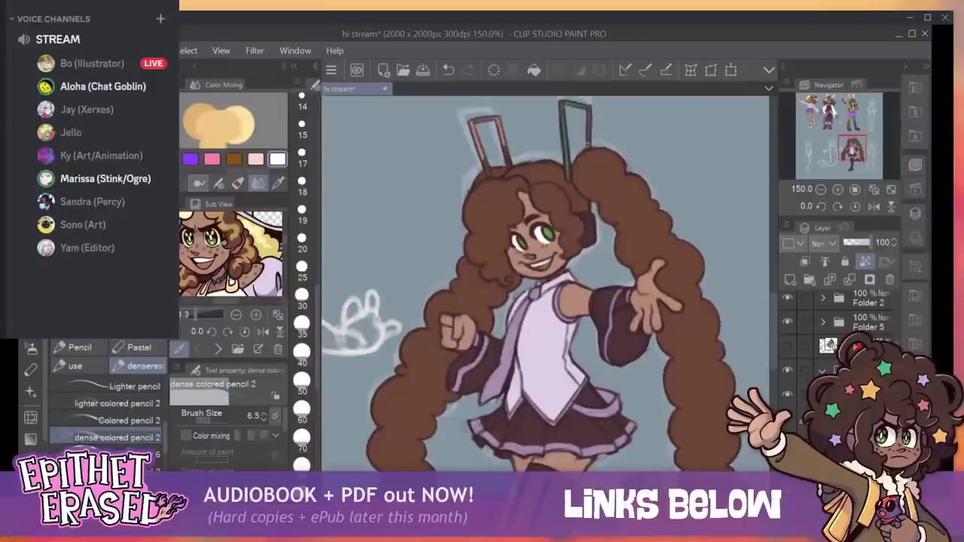
mouse_move(484, 159)
left_mouse_down()
mouse_move(471, 121)
mouse_move(497, 117)
mouse_move(511, 165)
left_mouse_up()
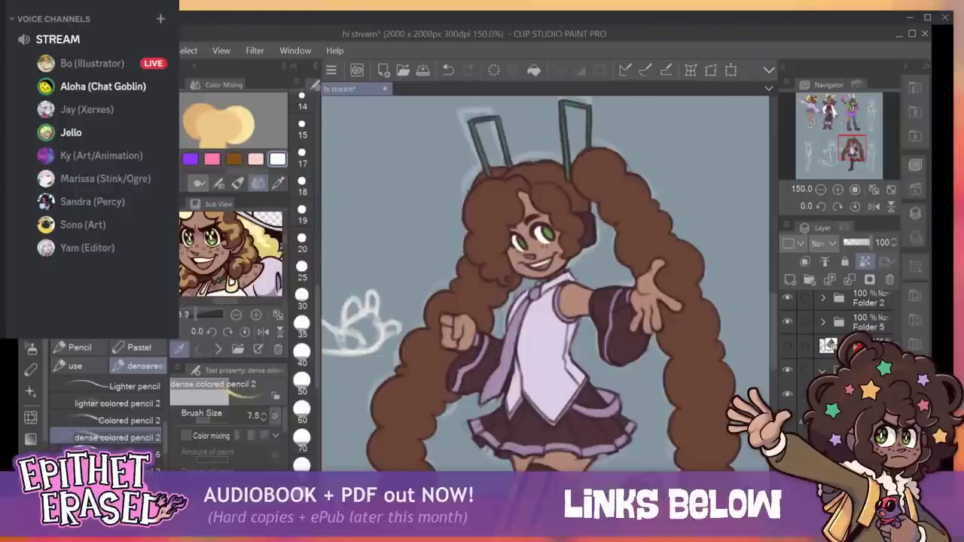
Paint the lower curls of the fringe beside the face pale yellow, reducing the brush to size 9 for the tips.
key("bracketright")
key("bracketright")
key("bracketright")
key("bracketright")
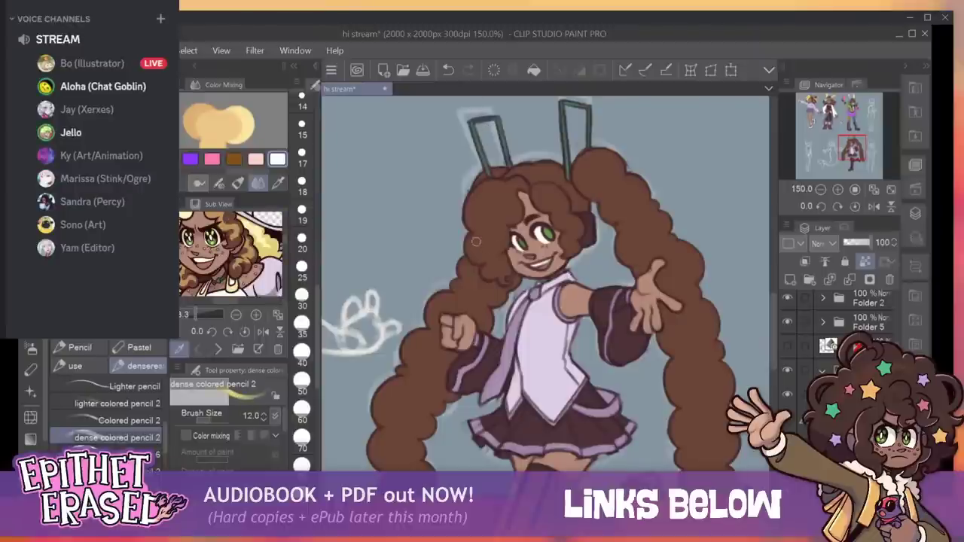
key("bracketright")
key("bracketright")
key("bracketright")
key("bracketright")
mouse_move(482, 238)
left_mouse_down()
mouse_move(486, 271)
mouse_move(504, 271)
left_mouse_up()
key("[")
key("[")
key("bracketleft")
key("bracketleft")
key("bracketleft")
key("bracketleft")
key("bracketleft")
key("bracketleft")
key("bracketleft")
key("bracketleft")
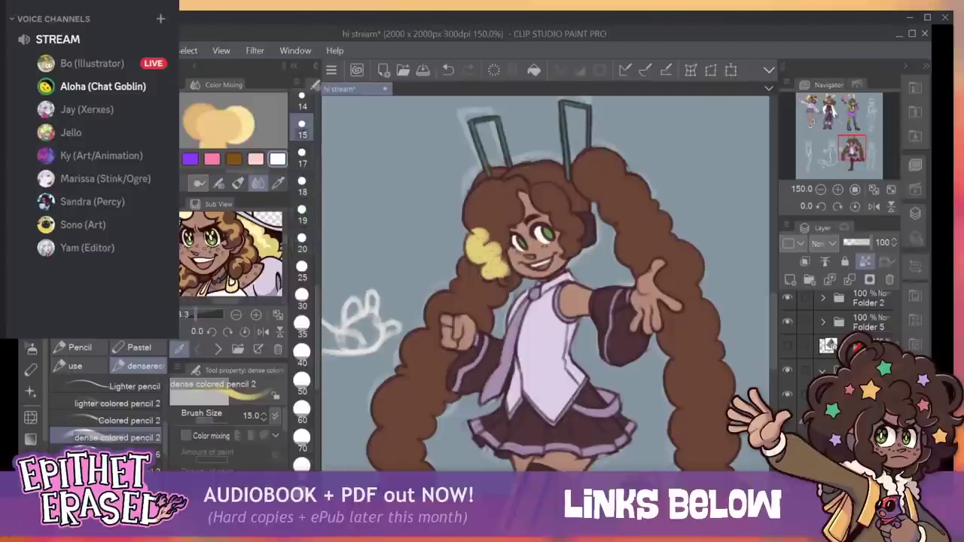
key("bracketleft")
key("bracketleft")
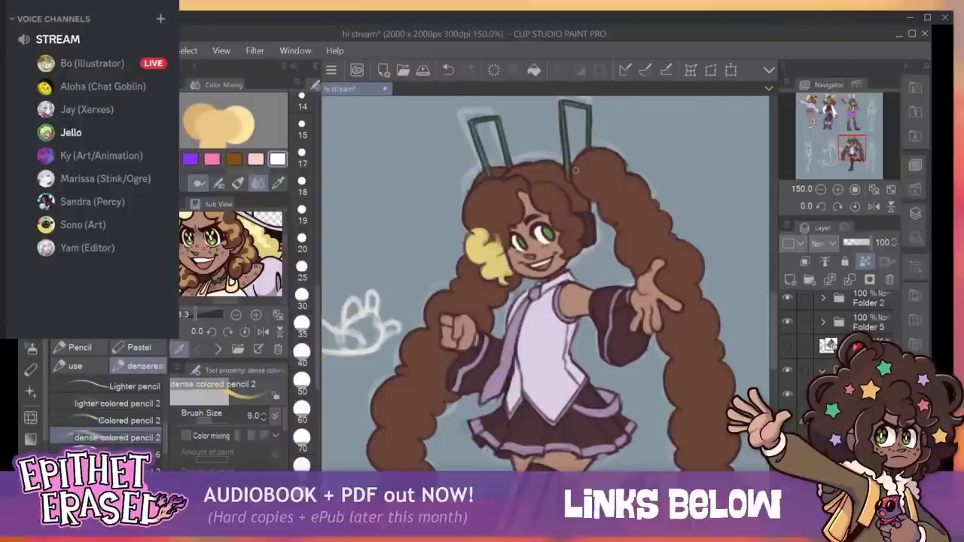
Fill the rest of the fringe's large side section up to the parting with pale yellow at size 18.
key("bracketright")
key("bracketright")
key("bracketright")
key("bracketright")
key("bracketright")
key("bracketright")
key("bracketright")
key("bracketright")
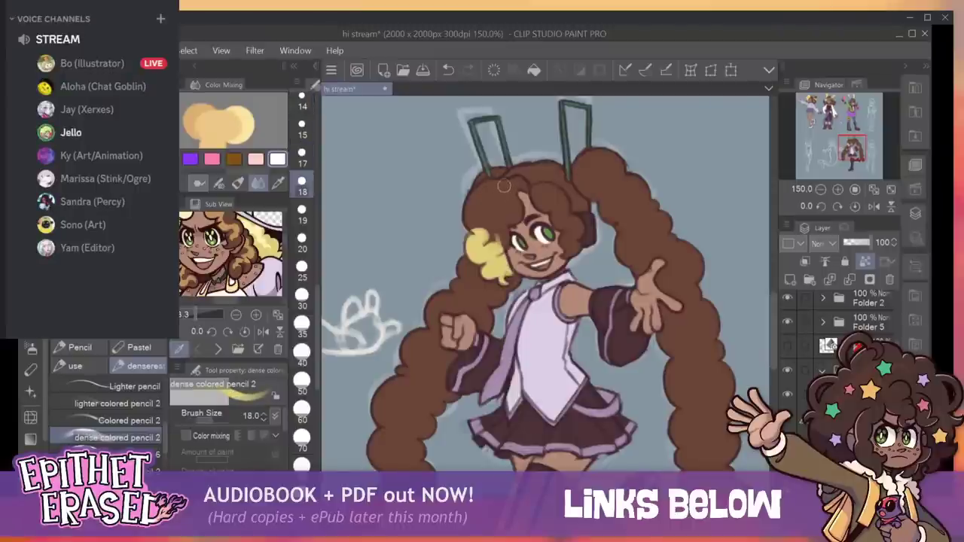
mouse_move(503, 186)
left_mouse_down()
mouse_move(473, 213)
mouse_move(478, 235)
mouse_move(491, 197)
mouse_move(488, 249)
mouse_move(475, 194)
left_mouse_up()
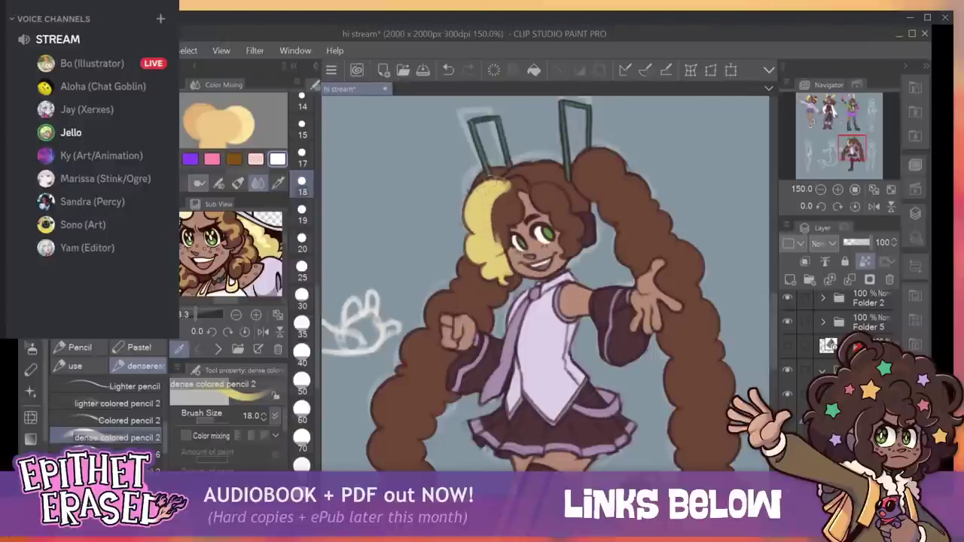
left_click(449, 69)
mouse_move(500, 183)
left_mouse_down()
mouse_move(520, 186)
mouse_move(520, 217)
mouse_move(499, 226)
mouse_move(504, 218)
mouse_move(495, 249)
mouse_move(502, 208)
left_mouse_up()
key("ctrl+z")
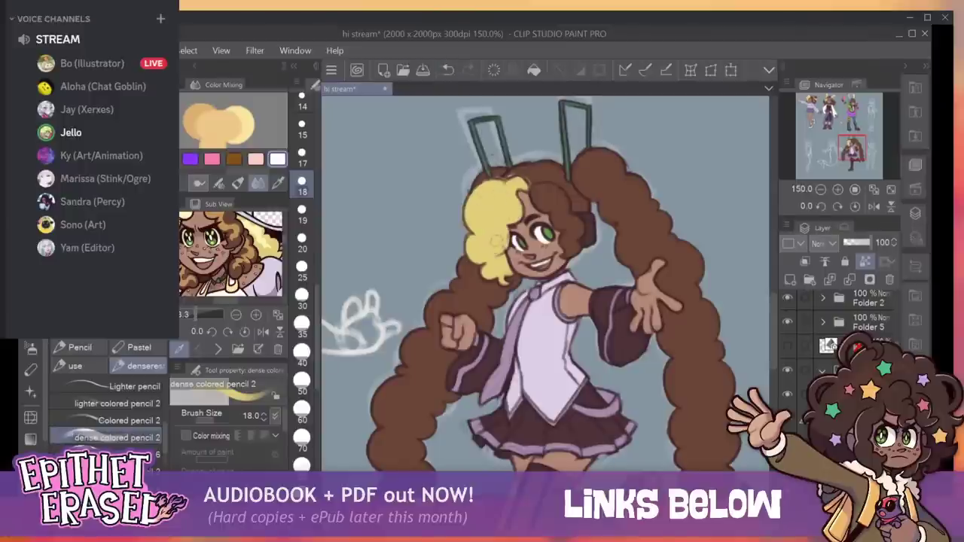
Touch up the hair edge at the base of the frame above the yellow fringe with a sampled colour at size 10.
left_click(859, 395)
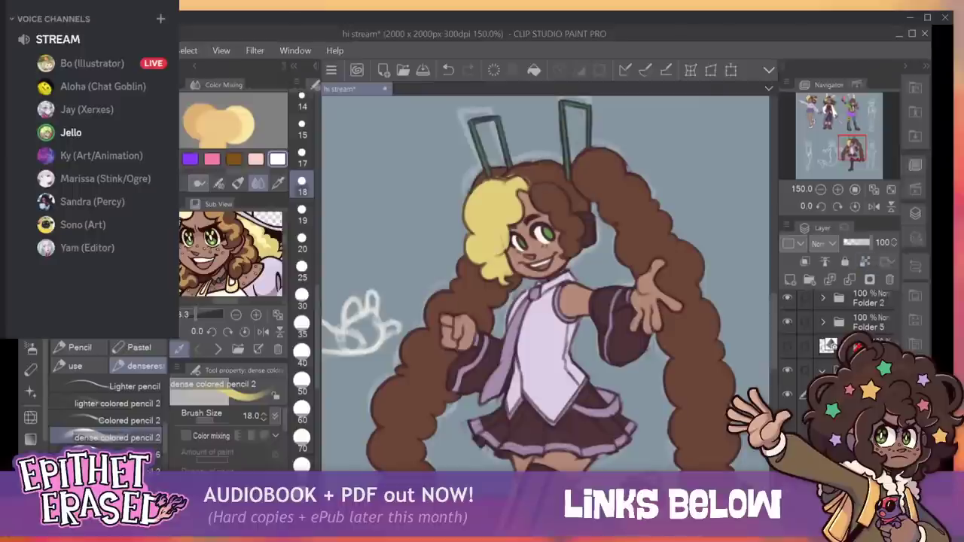
key("c")
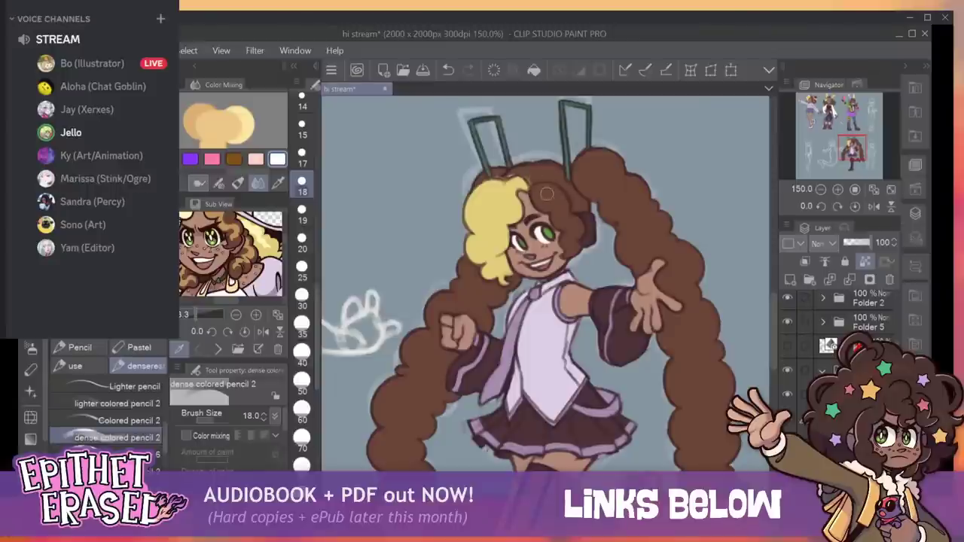
key("bracketleft")
key("bracketleft")
key("bracketleft")
key("bracketleft")
key("bracketleft")
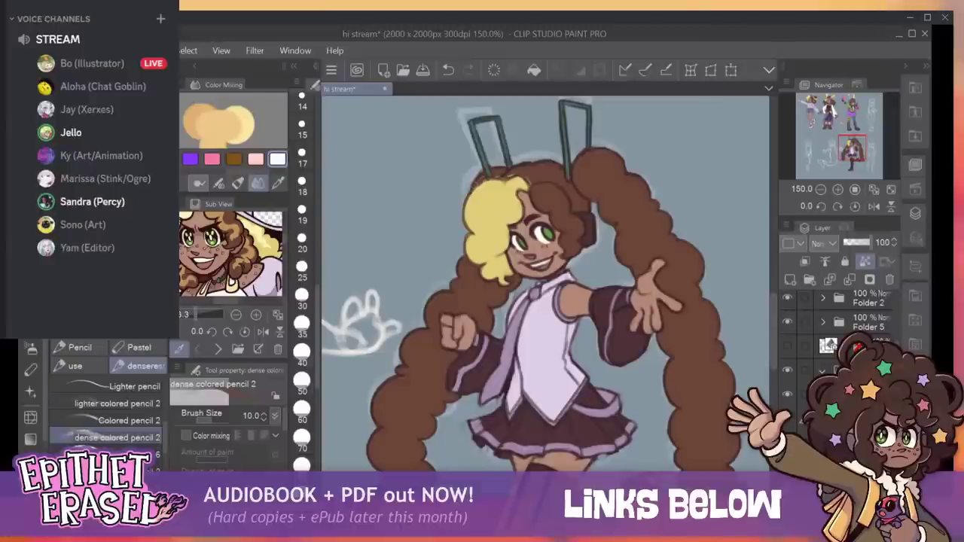
left_click(483, 192, "alt")
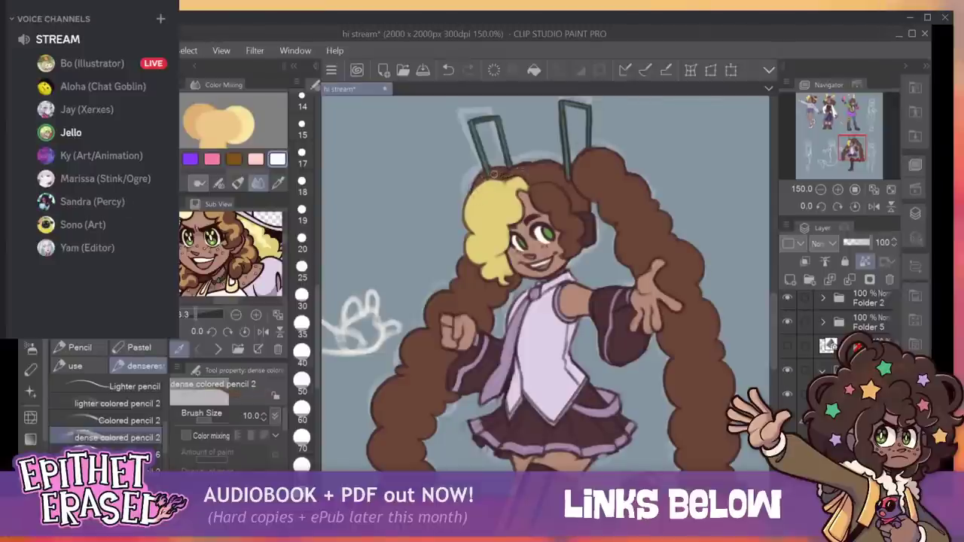
left_click_drag(494, 174, 486, 177)
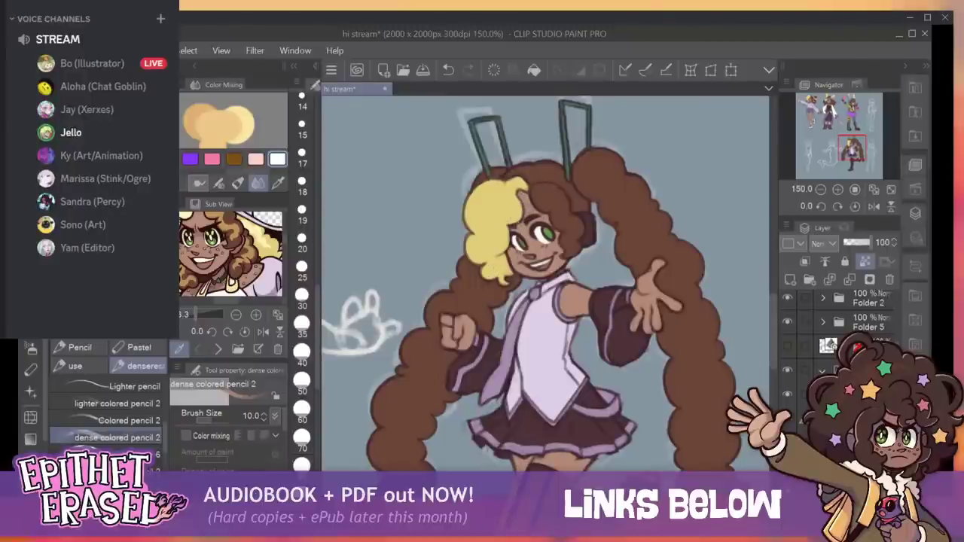
Sample tan from the back-view hair reference and touch up the open hand's palm and fingers at size 8.
scroll(545, 282, "down", 5)
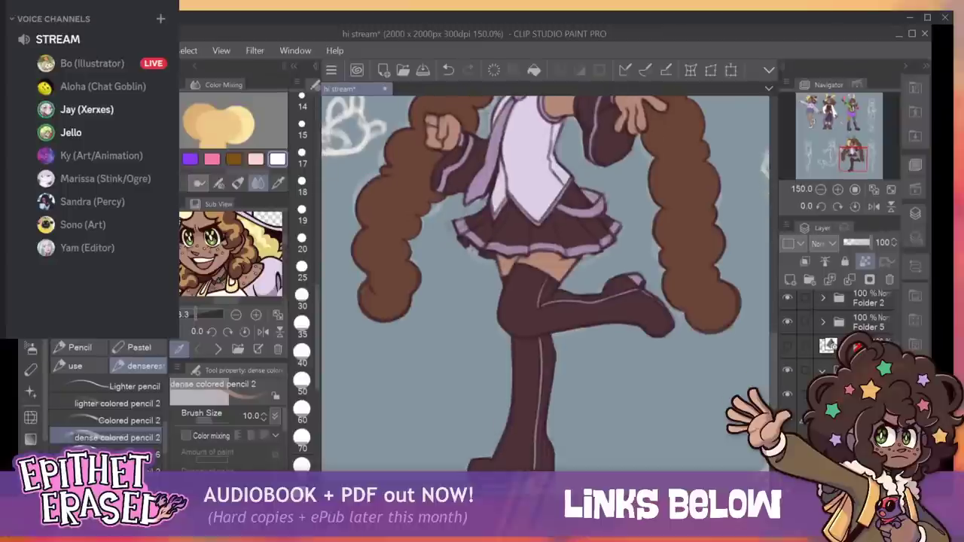
scroll(545, 283, "up", 3)
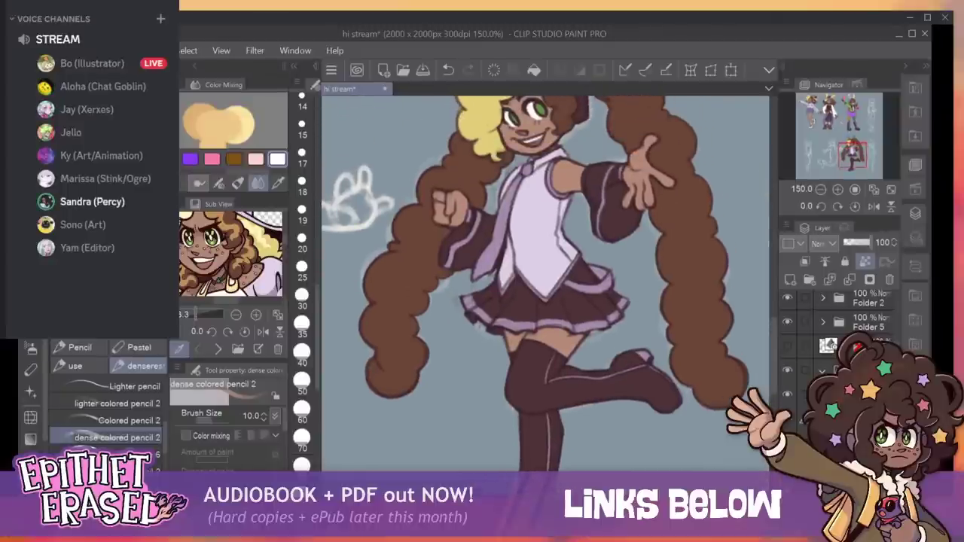
left_click(859, 395)
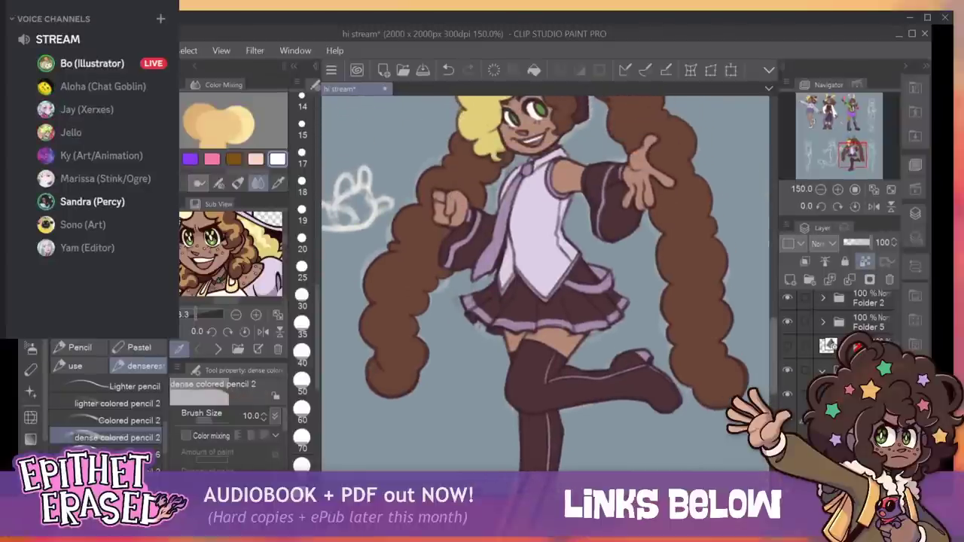
left_click(219, 349)
left_click(219, 350)
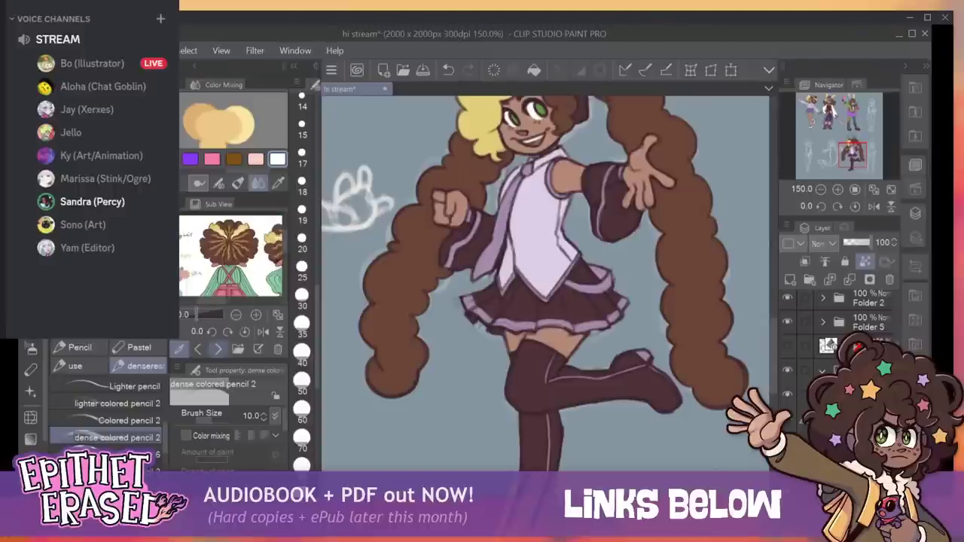
left_click(184, 274)
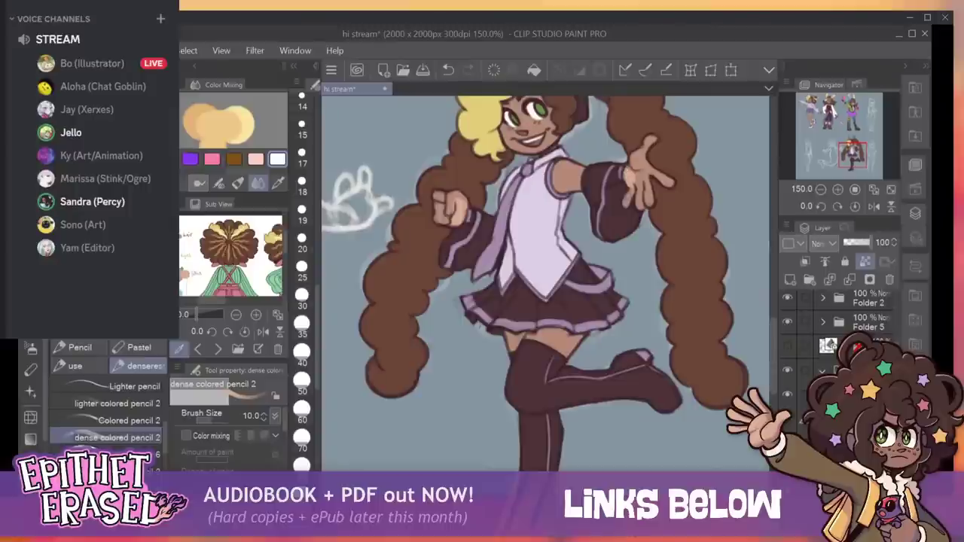
key("bracketleft")
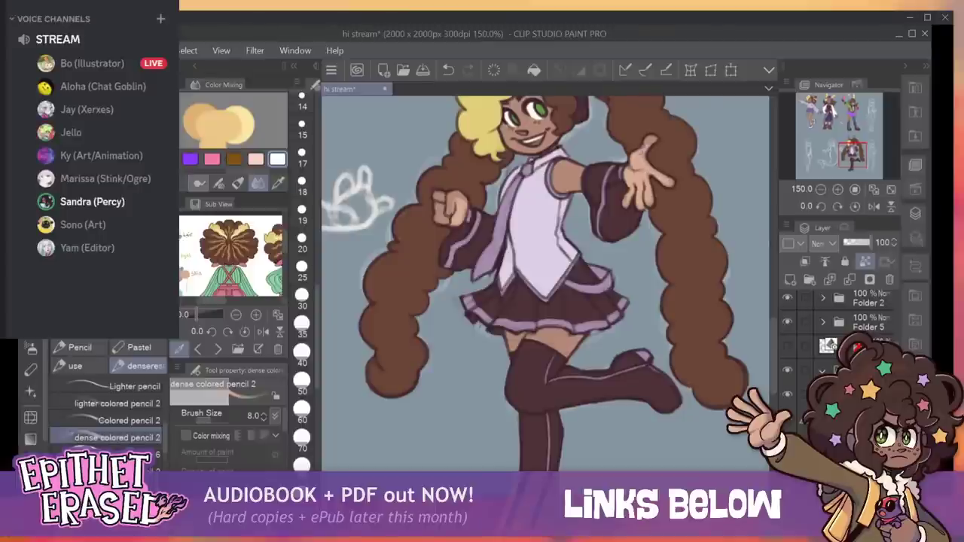
left_click_drag(650, 140, 637, 233)
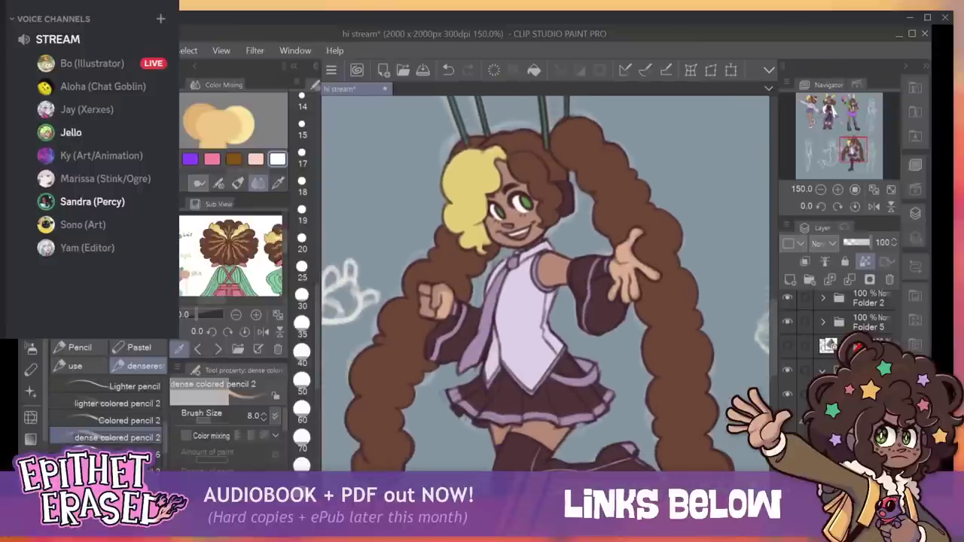
Switch the Sub View to the armoured character and paint a golden streak through the brown fringe at size 12.
left_click(217, 349)
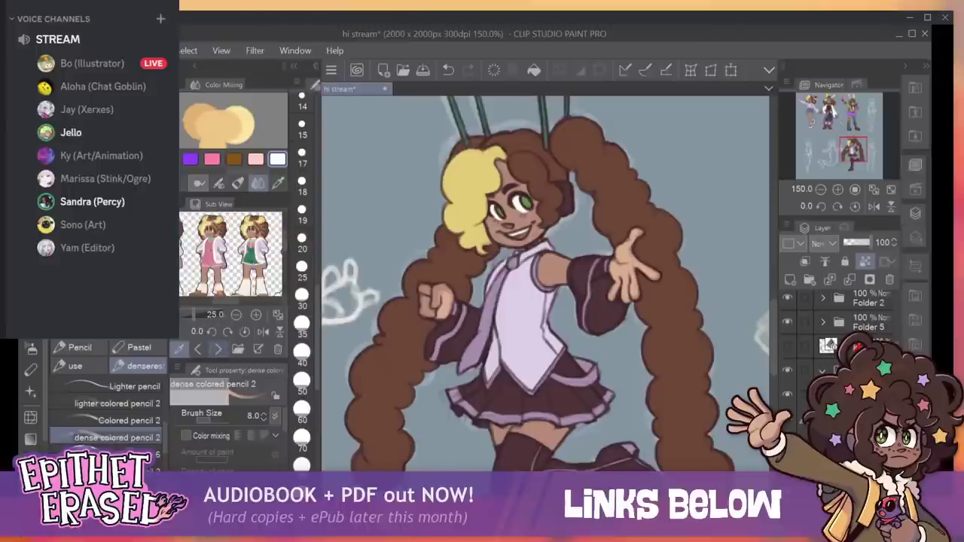
left_click(218, 349)
left_click(218, 349)
left_click(218, 349)
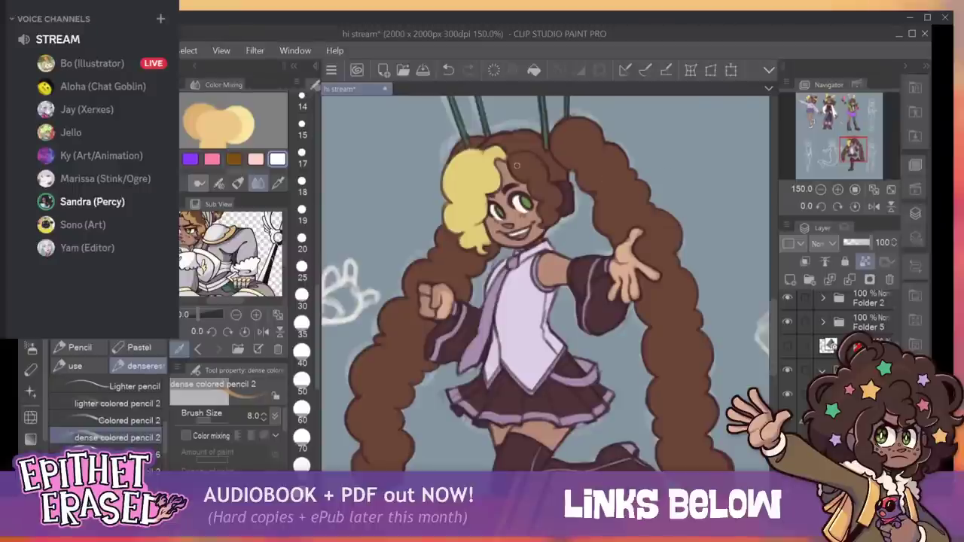
key("]")
key("]")
mouse_move(515, 158)
left_mouse_down()
mouse_move(547, 193)
mouse_move(549, 217)
left_mouse_up()
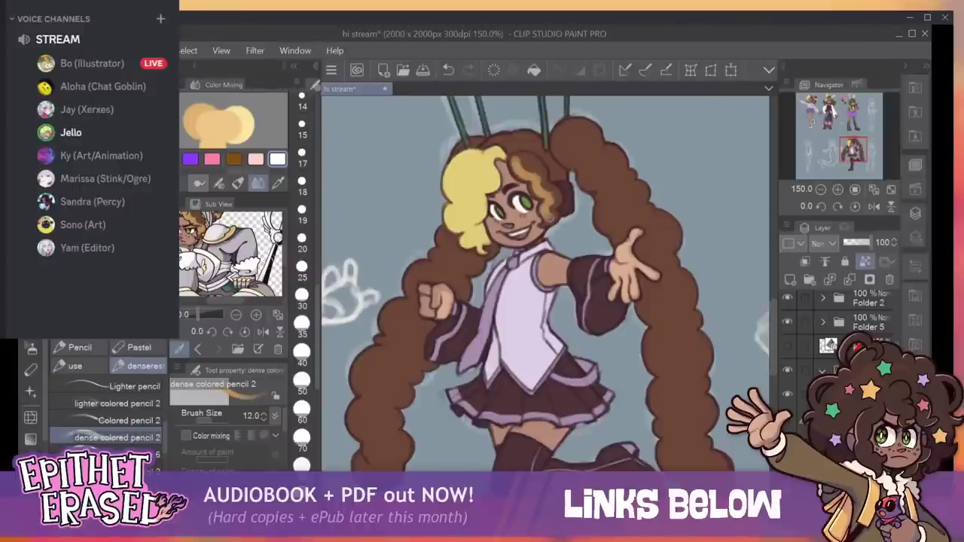
Paint a long wavy golden streak down the ponytail behind the open hand at size 19.
key("bracketright")
key("bracketright")
key("bracketright")
key("bracketright")
key("bracketright")
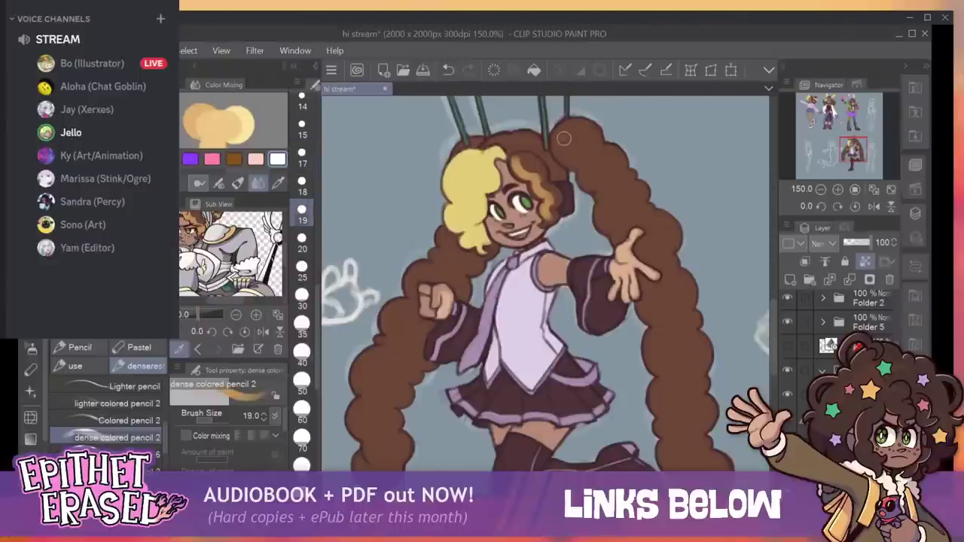
mouse_move(559, 138)
left_mouse_down()
mouse_move(625, 193)
mouse_move(664, 262)
mouse_move(686, 452)
mouse_move(697, 468)
mouse_move(678, 409)
mouse_move(675, 430)
left_mouse_up()
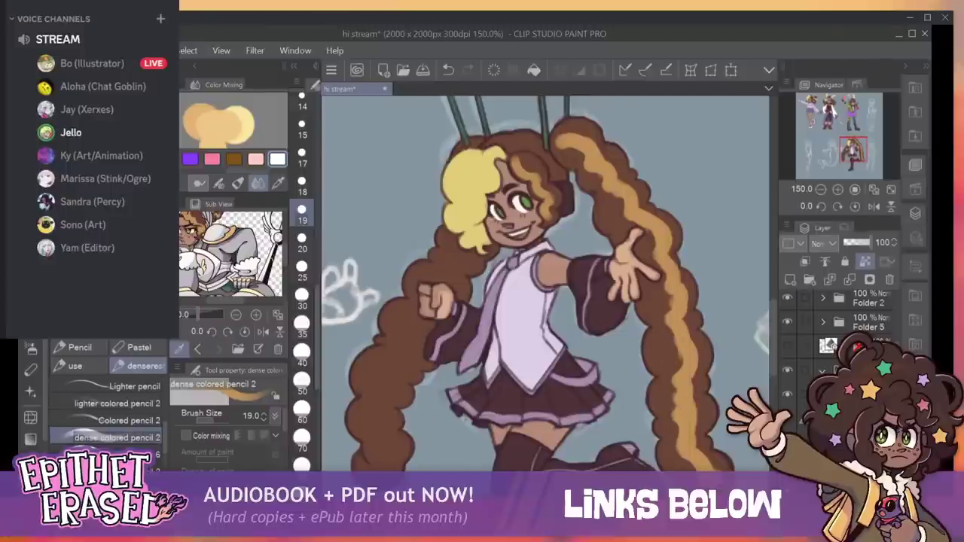
Paint matching golden streaks along the ponytail behind the fist, up to beneath the yellow fringe.
mouse_move(376, 464)
left_mouse_down()
mouse_move(381, 429)
mouse_move(397, 442)
mouse_move(366, 423)
mouse_move(380, 417)
mouse_move(373, 392)
mouse_move(395, 367)
left_mouse_up()
mouse_move(359, 416)
left_mouse_down()
mouse_move(388, 423)
mouse_move(400, 382)
mouse_move(393, 361)
mouse_move(409, 355)
mouse_move(423, 324)
mouse_move(394, 331)
left_mouse_up()
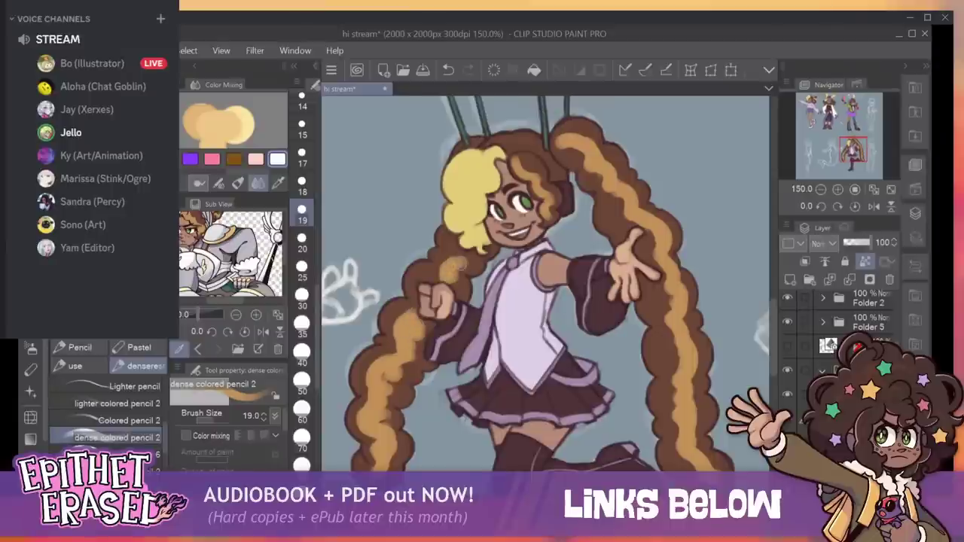
key("bracketleft")
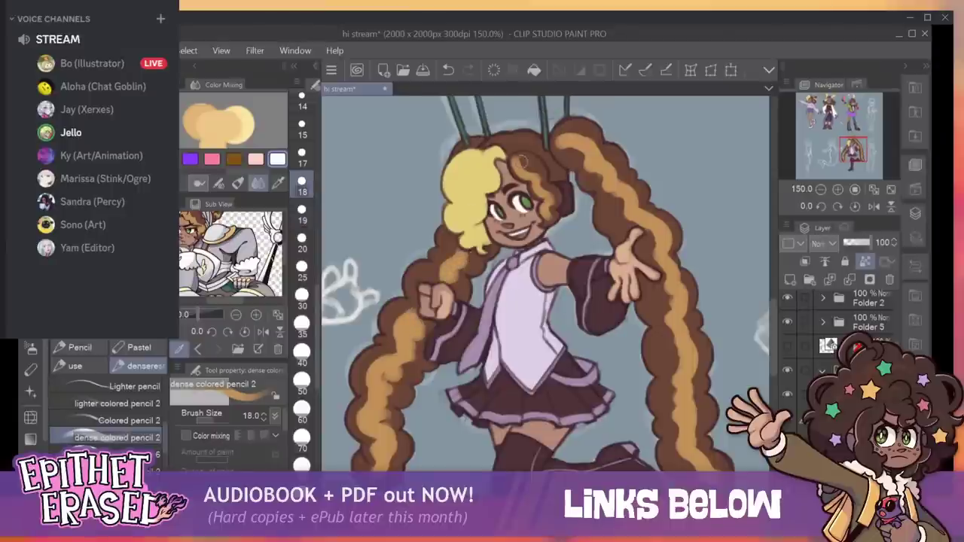
Tidy the curl shapes of the golden streak in the brown fringe with a size 10 brush.
left_click_drag(523, 162, 529, 163)
key("bracketleft")
key("bracketleft")
key("bracketleft")
key("bracketleft")
key("bracketleft")
key("bracketleft")
key("bracketleft")
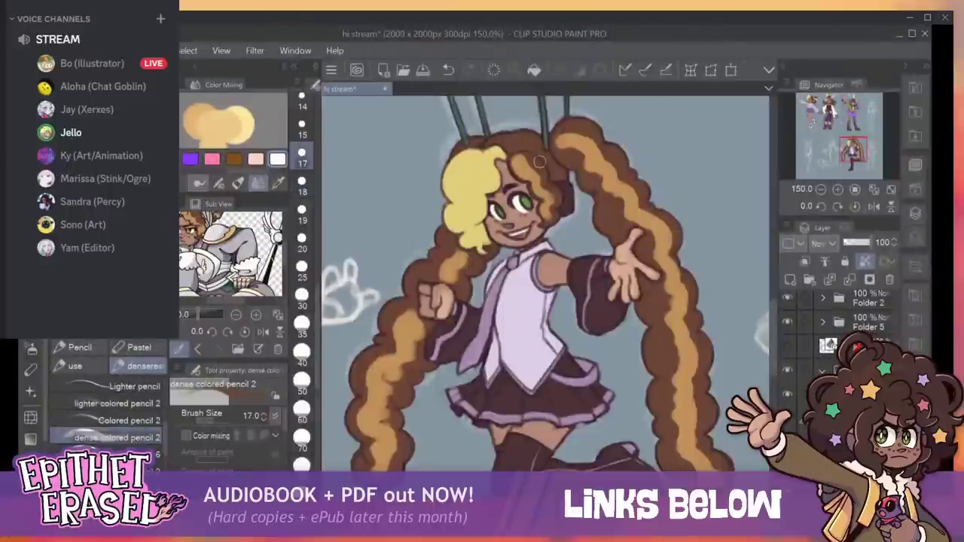
key("ctrl+z")
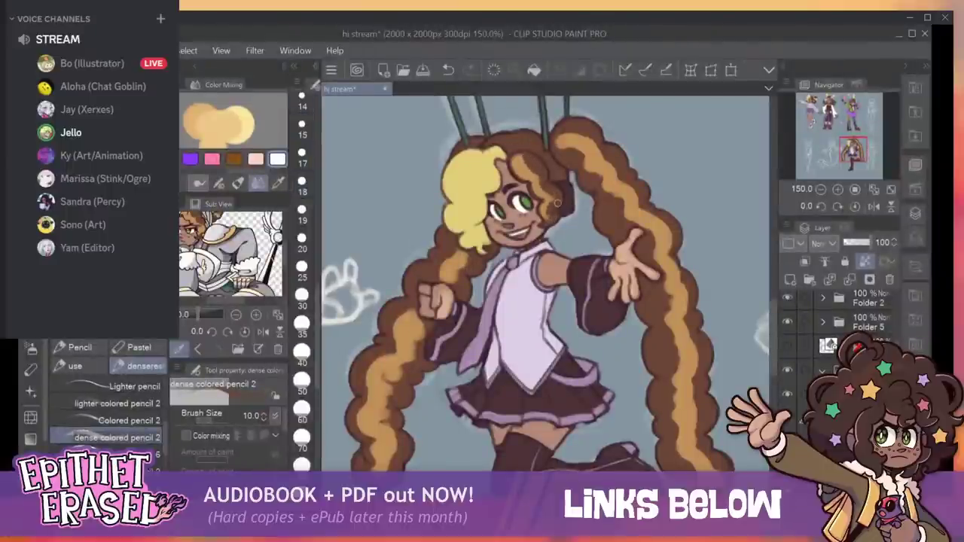
key("ctrl+z")
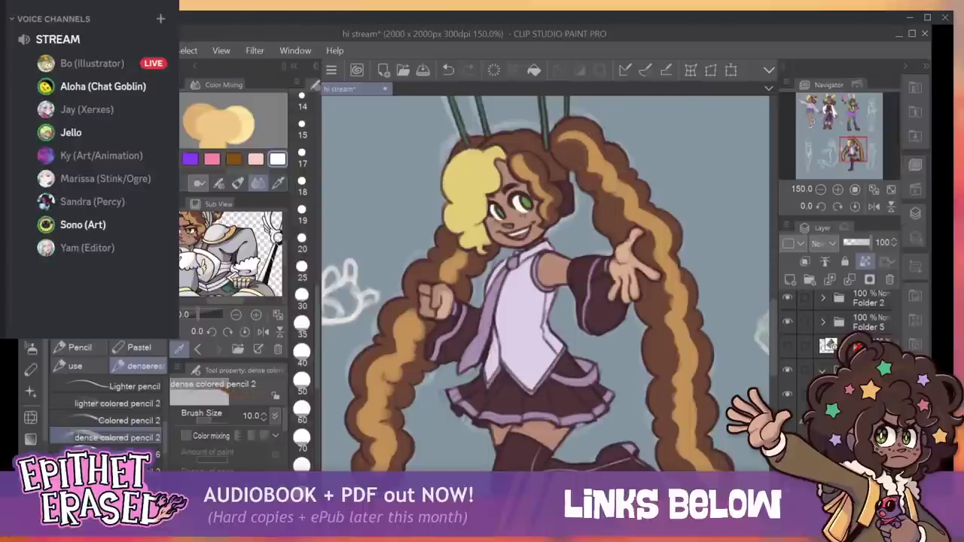
Narrow the golden streak in the ponytail behind the open hand with brown, giving it scalloped, curl-shaped edges at size 10.
left_click(448, 70)
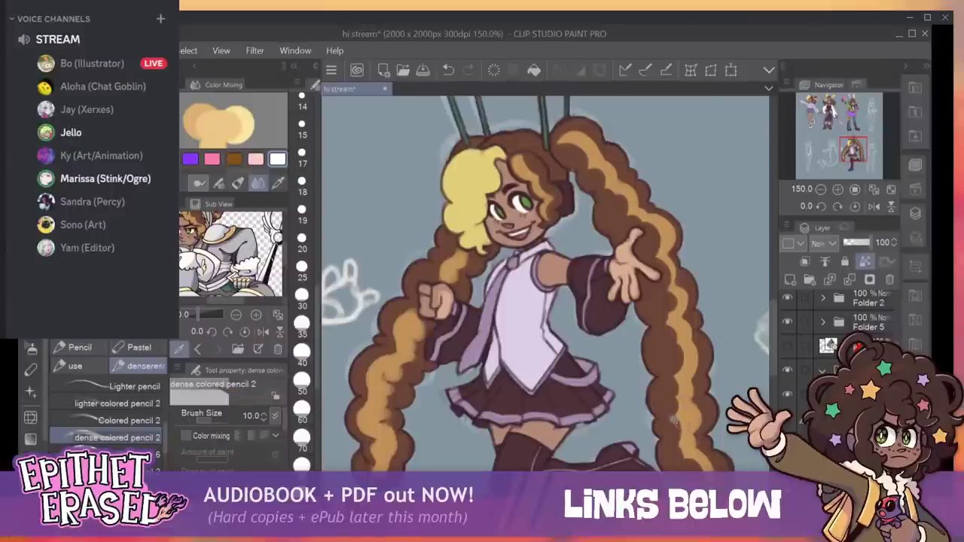
key("ctrl+z")
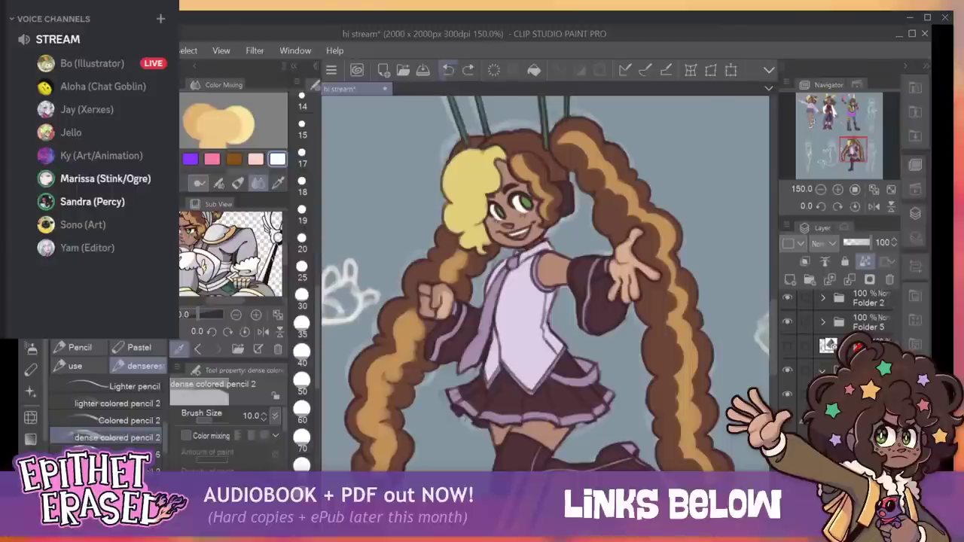
mouse_move(673, 417)
left_mouse_down()
mouse_move(682, 439)
mouse_move(671, 444)
left_mouse_up()
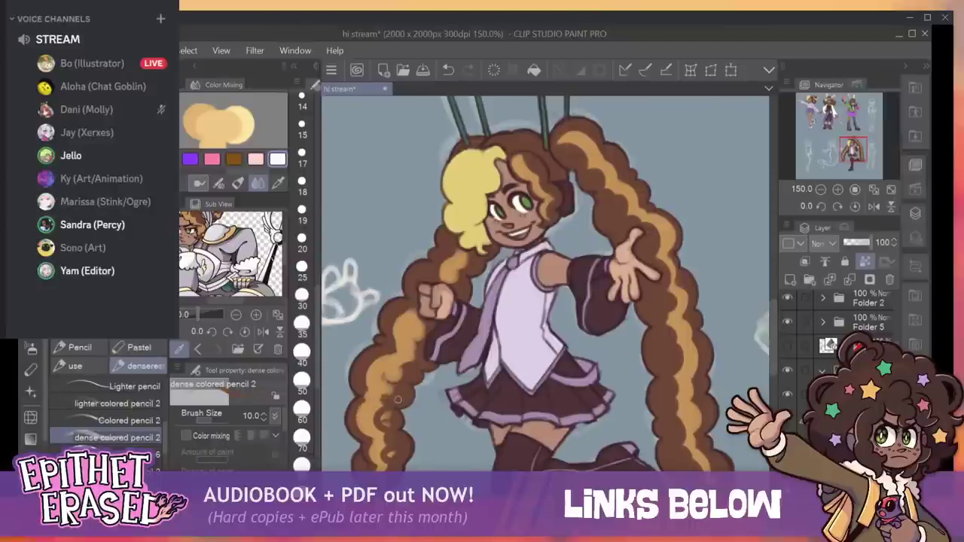
Scallop the golden streak in the ponytail behind the fist with brown, varying the brush size between 8.5 and 15.
left_click_drag(387, 390, 403, 369)
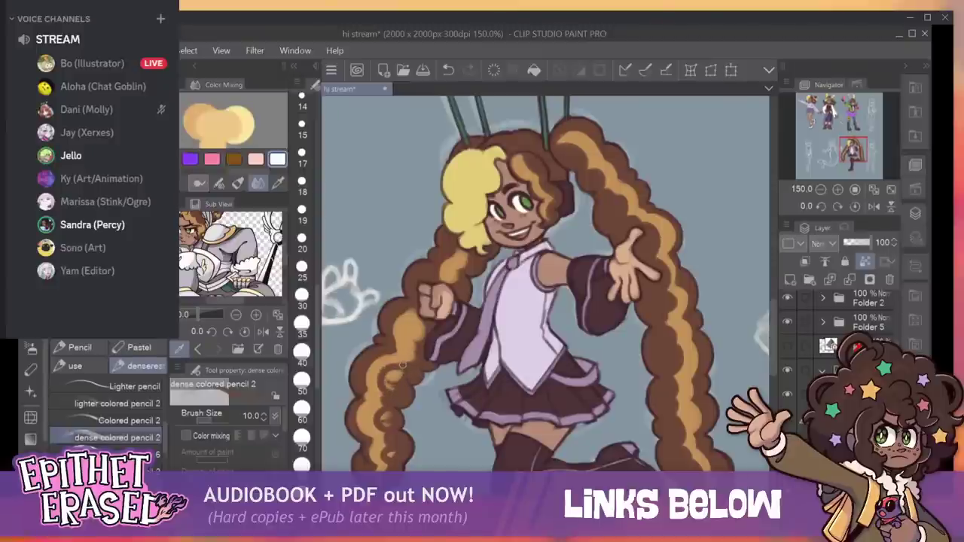
mouse_move(401, 370)
left_mouse_down()
mouse_move(419, 352)
mouse_move(398, 340)
left_mouse_up()
left_click(398, 344, "alt")
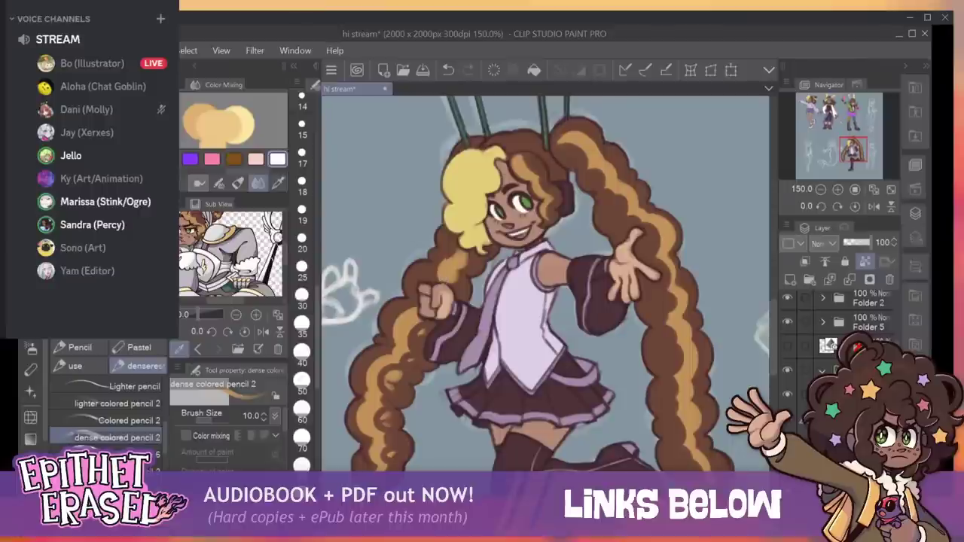
key("bracketleft")
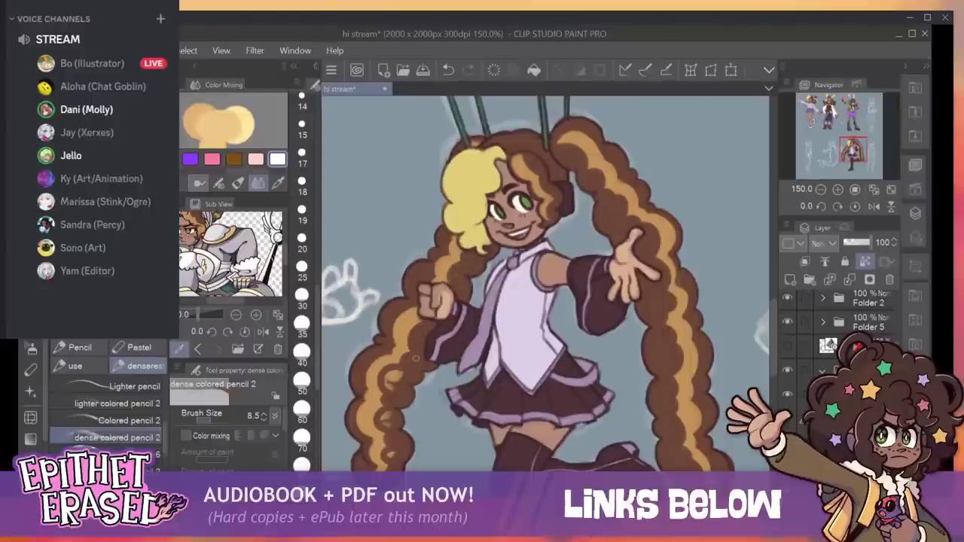
left_click_drag(400, 372, 391, 380)
key("bracketright")
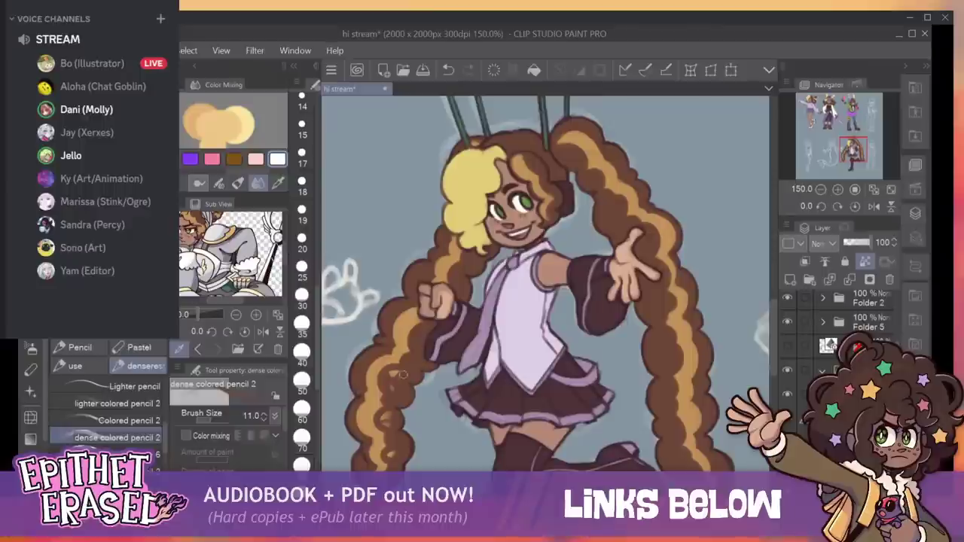
key("bracketright")
key("bracketright")
key("bracketright")
key("bracketright")
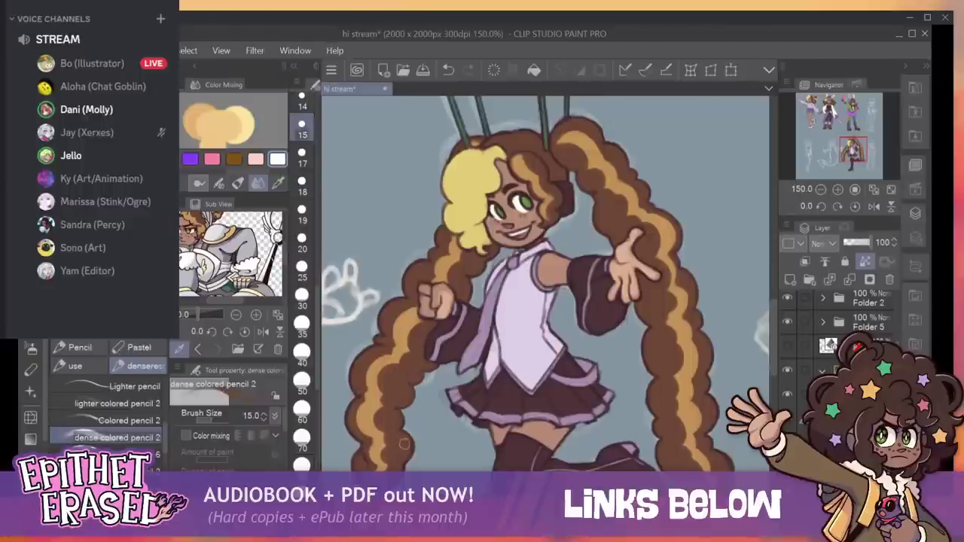
Paint pale yellow wavy highlights through the yellow fringe at size 13 and refine them with colours sampled from the hair.
key("bracketleft")
key("bracketleft")
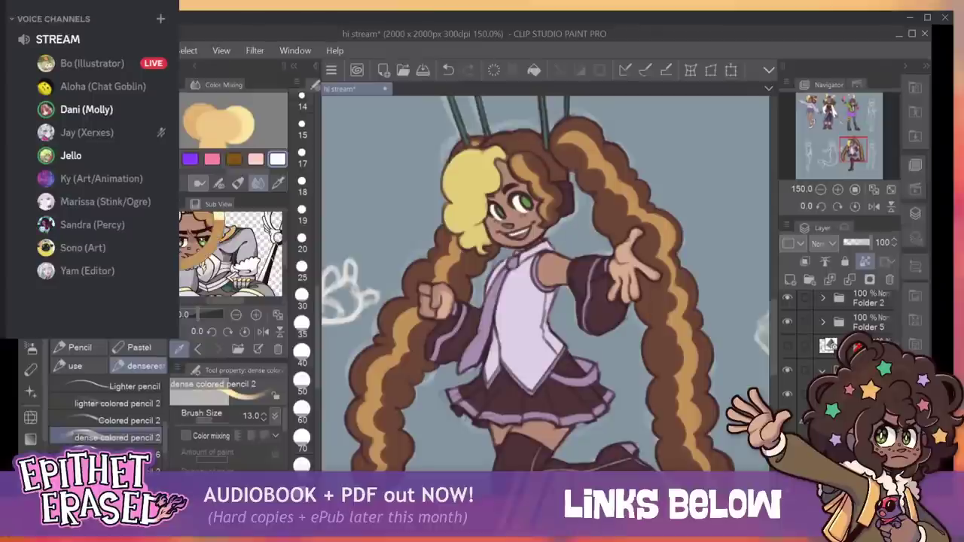
mouse_move(502, 150)
left_mouse_down()
mouse_move(493, 173)
mouse_move(486, 162)
mouse_move(468, 174)
mouse_move(494, 179)
mouse_move(461, 194)
mouse_move(472, 214)
mouse_move(480, 197)
mouse_move(468, 198)
mouse_move(475, 216)
mouse_move(464, 219)
mouse_move(477, 239)
left_mouse_up()
left_click(474, 227, "alt")
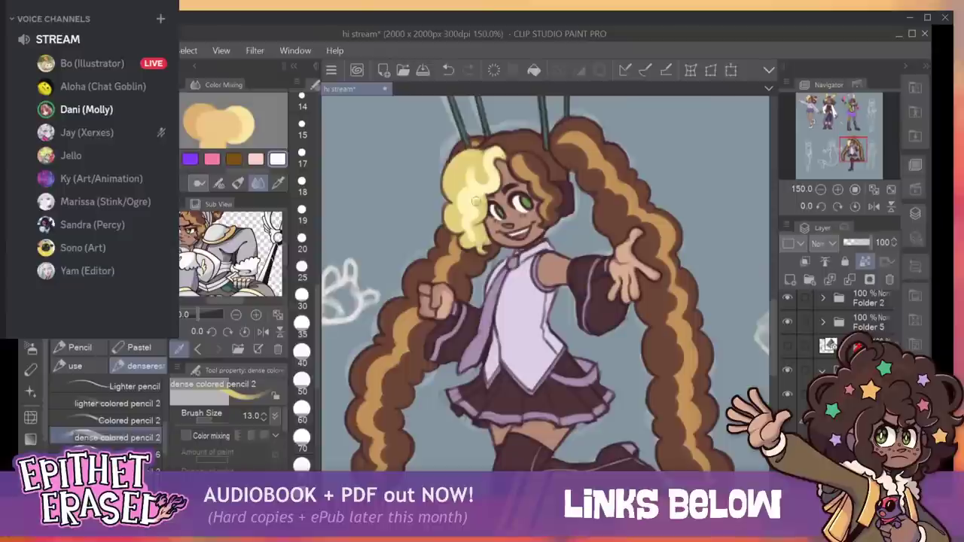
left_click_drag(471, 164, 478, 180)
left_click(477, 197, "alt")
left_click_drag(468, 183, 479, 189)
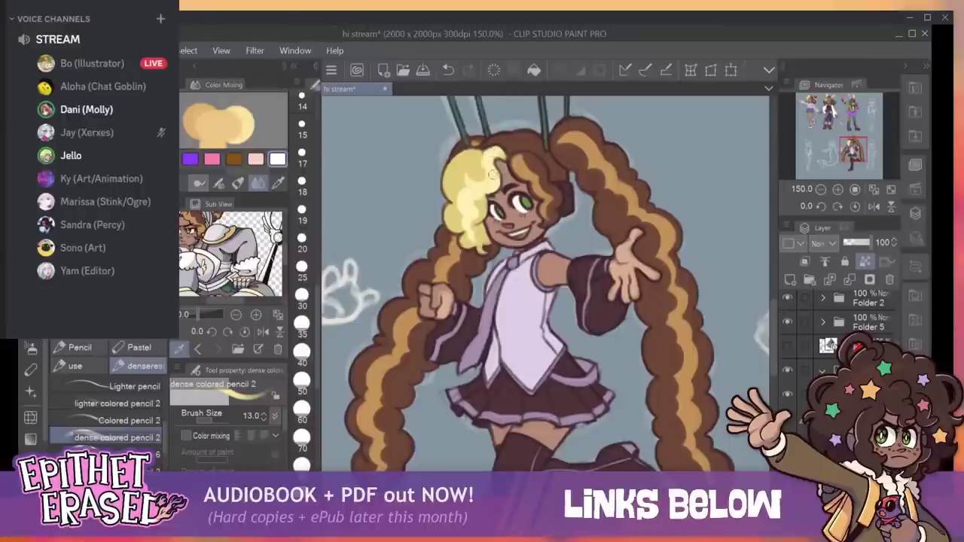
left_click_drag(488, 153, 482, 178)
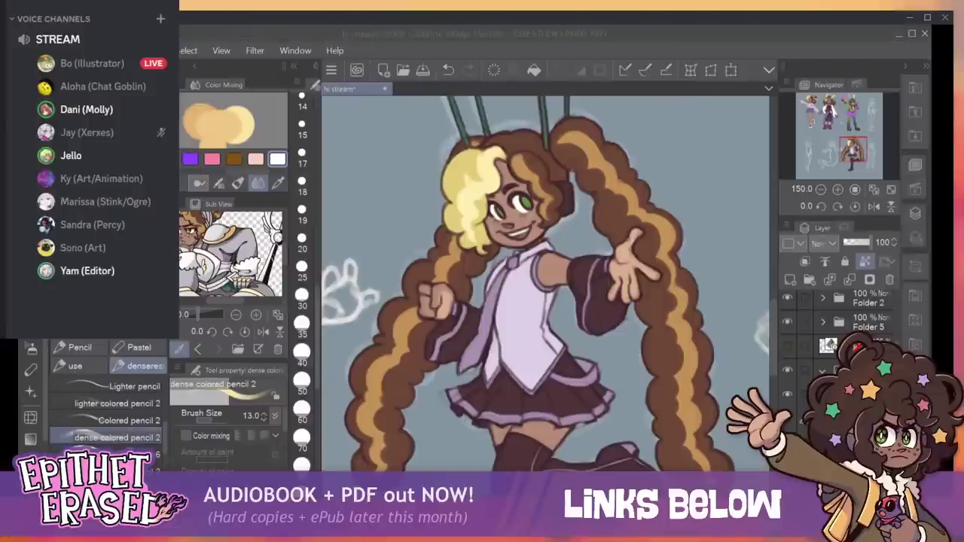
left_click(858, 393)
left_click(490, 152, "alt")
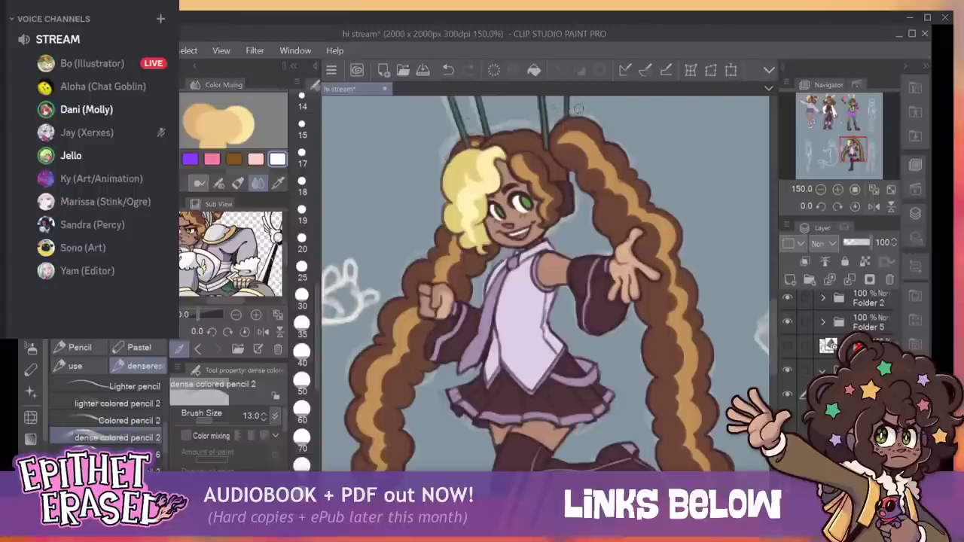
left_click(851, 419)
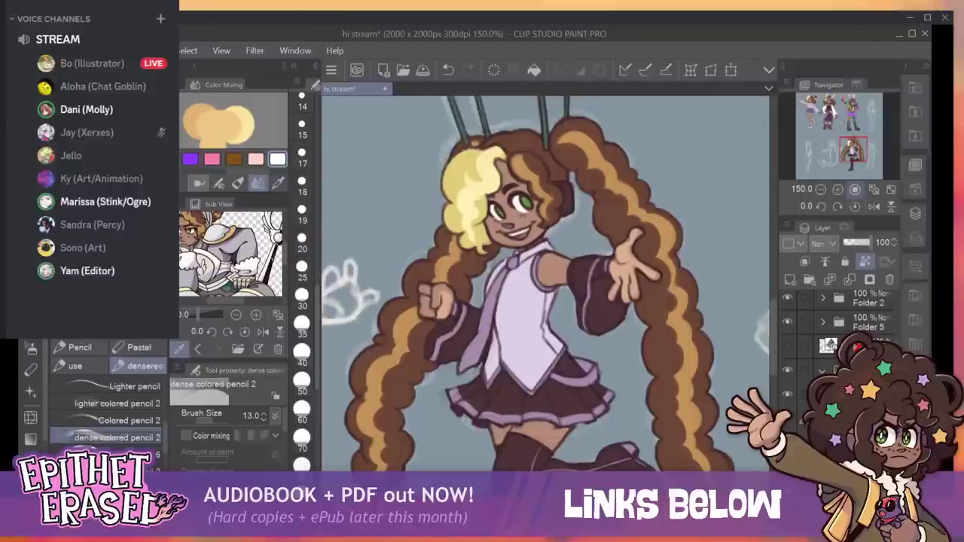
Save the illustration and compare the coloured girl with the finished characters above her.
left_click(821, 189)
left_click(820, 189)
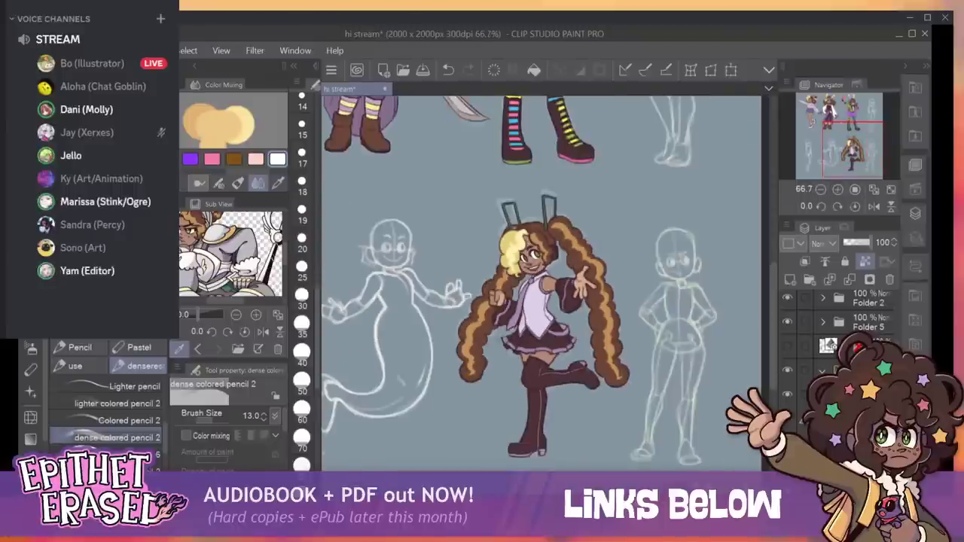
left_click_drag(552, 266, 544, 287)
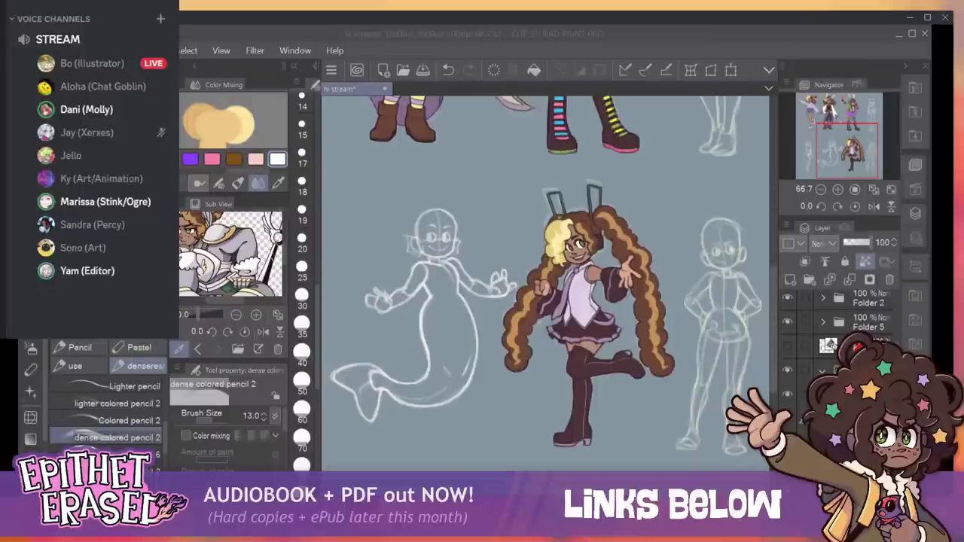
left_click(424, 70)
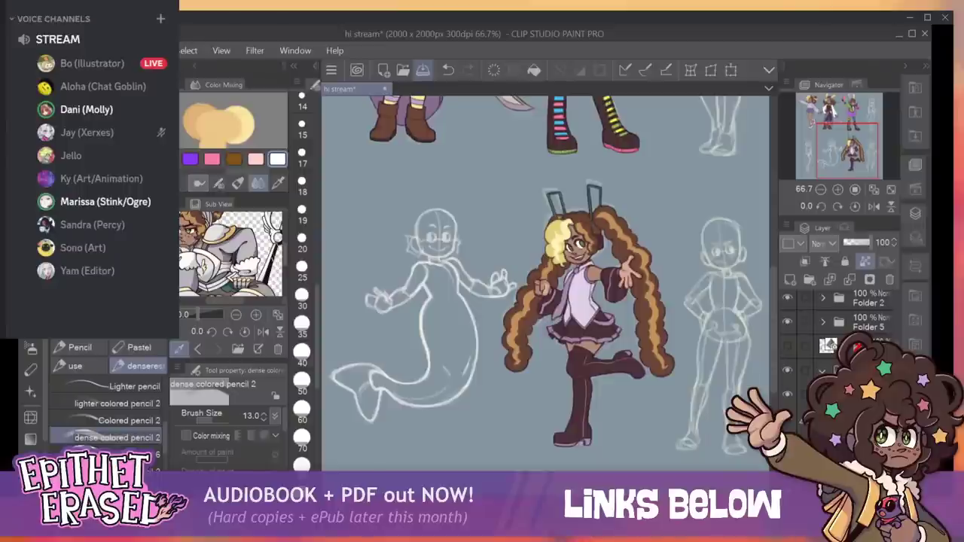
scroll(546, 283, "up", 5)
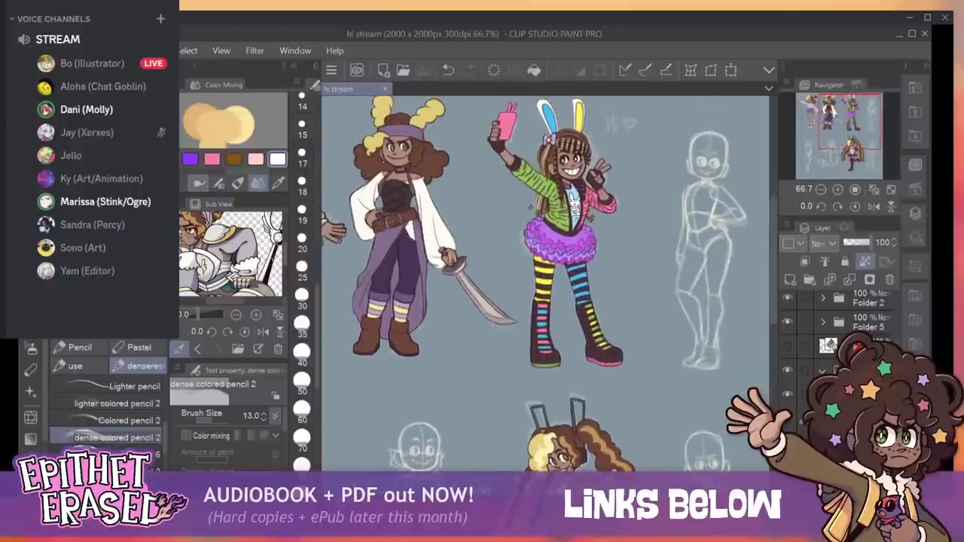
left_click_drag(546, 282, 552, 255)
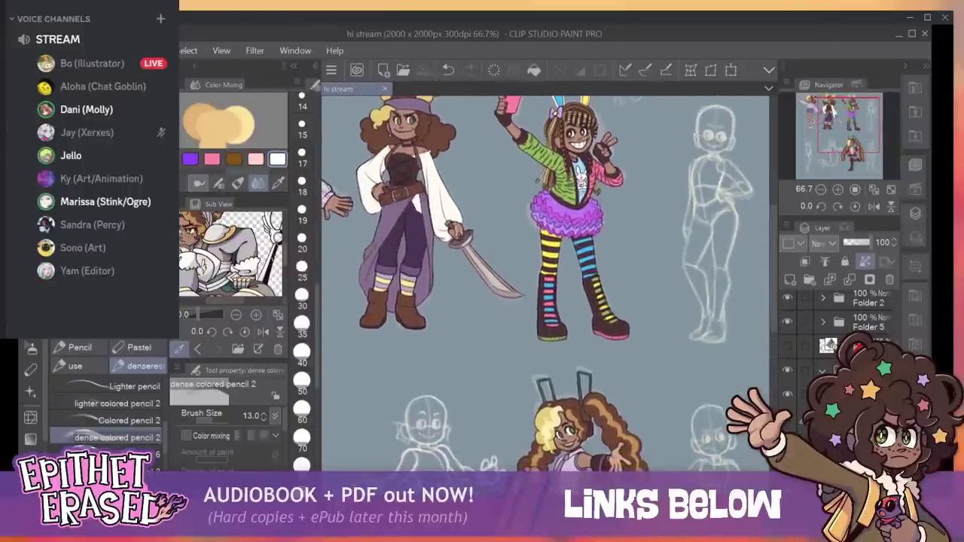
scroll(546, 282, "down", 5)
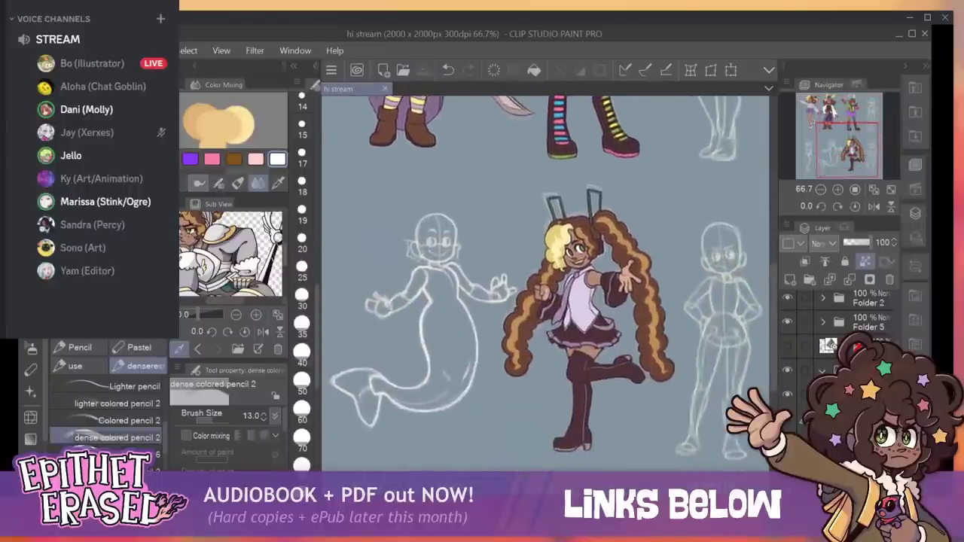
Collapse the ponytailed girl's layer folder and toggle the layers below it to find and select the sketch layer.
left_click(838, 190)
left_click(849, 156)
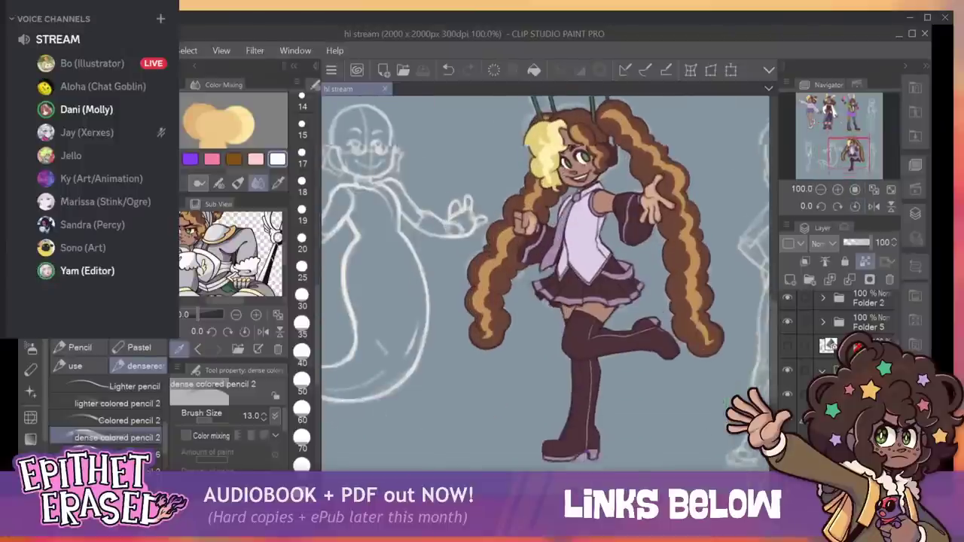
left_click_drag(547, 282, 536, 313)
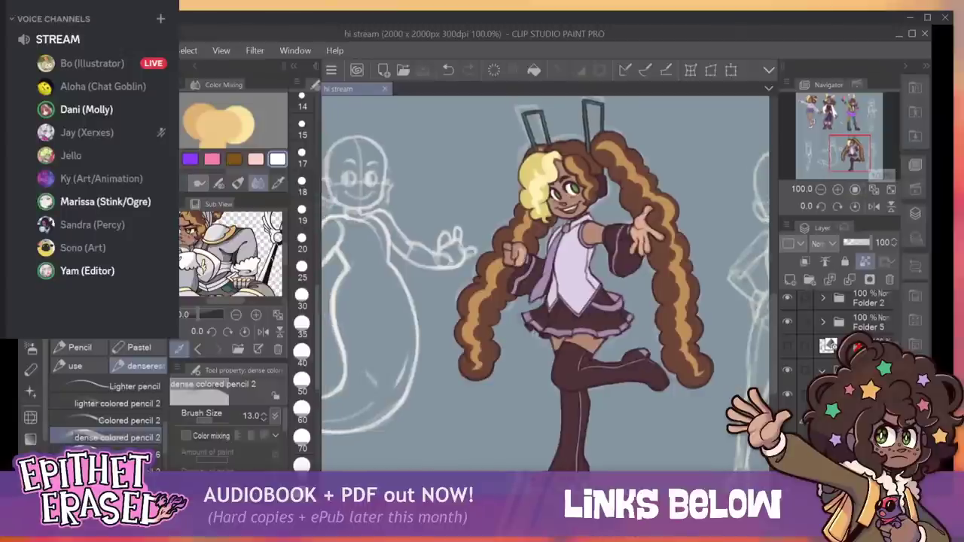
mouse_move(849, 153)
left_mouse_down()
mouse_move(857, 146)
mouse_move(845, 154)
left_mouse_up()
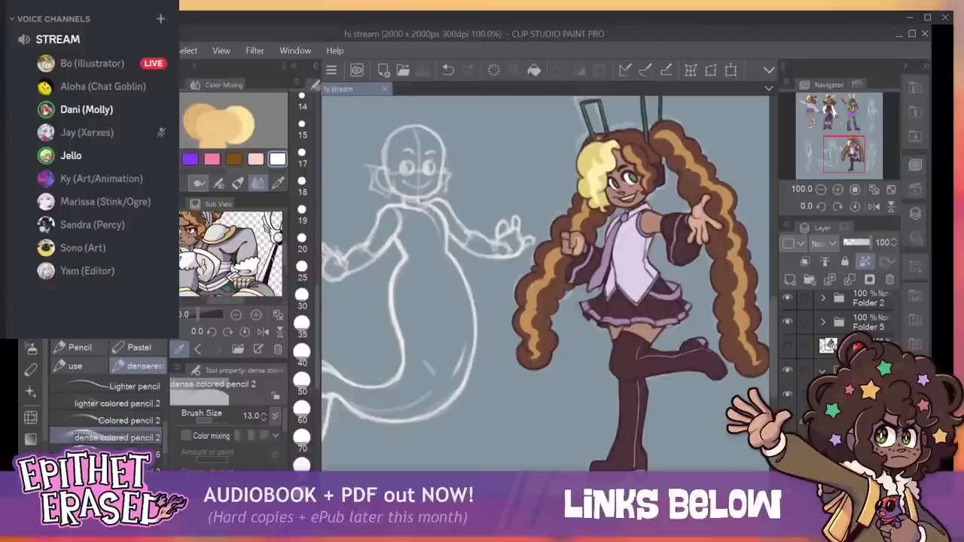
left_click(822, 370)
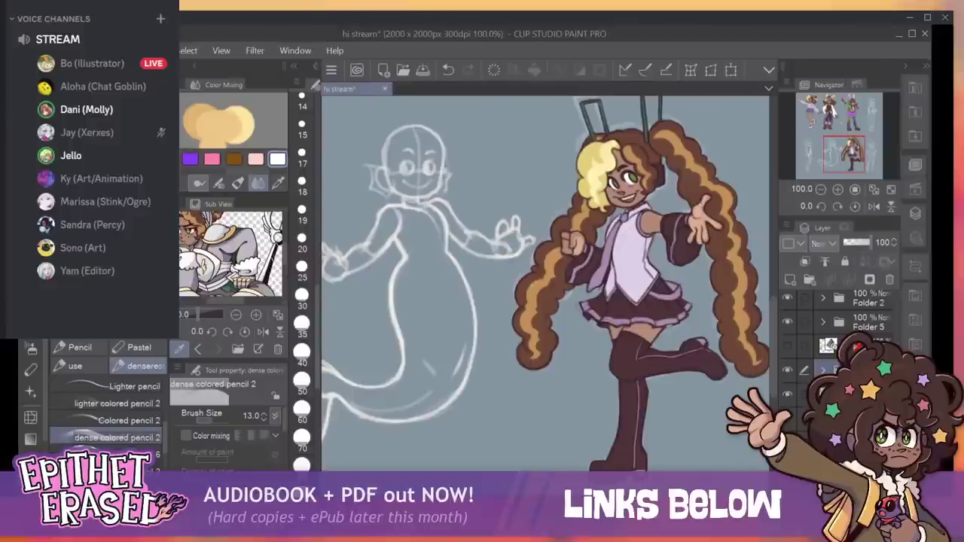
left_click(787, 394)
left_click(787, 394)
left_click(787, 418)
left_click(788, 418)
left_click(836, 418)
Shift the slim standing figure's sketch and the mermaid sketch to the left with the Move layer tool.
mouse_move(452, 286)
left_mouse_down()
mouse_move(635, 276)
mouse_move(517, 292)
mouse_move(443, 349)
mouse_move(433, 296)
mouse_move(506, 266)
mouse_move(526, 314)
mouse_move(565, 318)
left_mouse_up()
key("k")
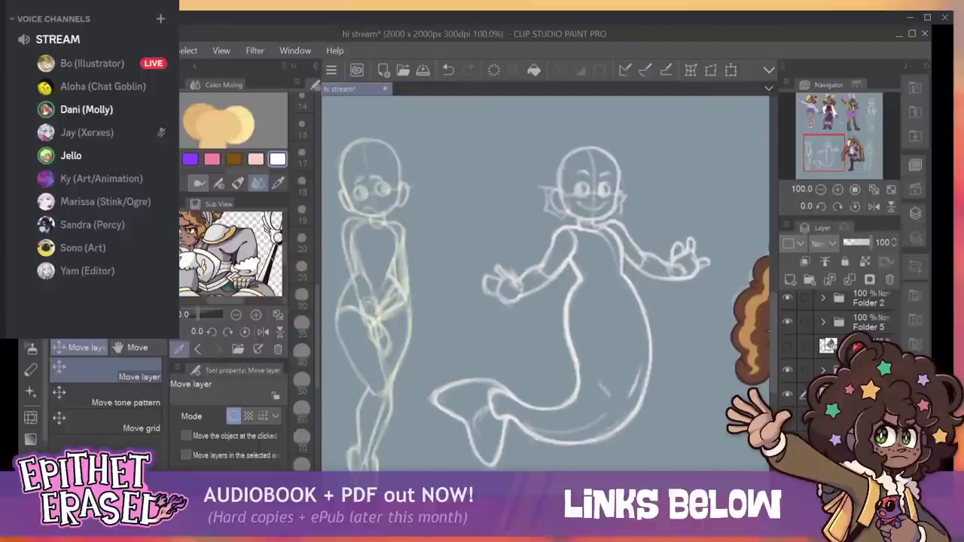
key("ctrl+z")
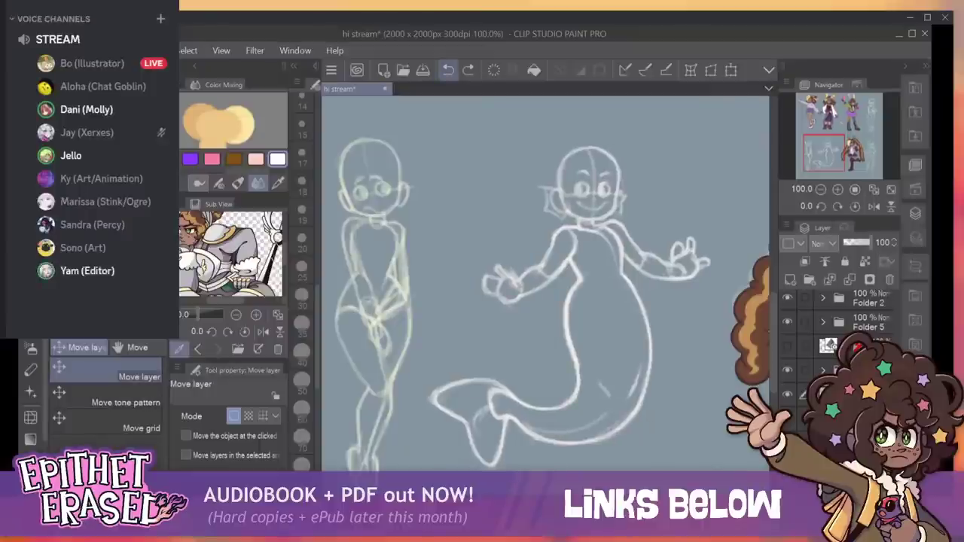
left_click_drag(372, 287, 311, 281)
left_click_drag(588, 301, 557, 308)
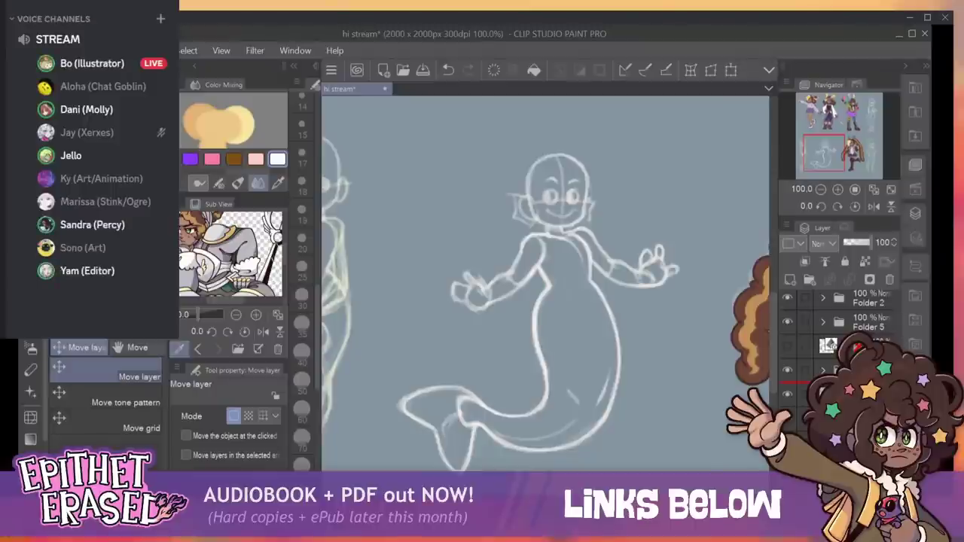
Move the finished girl's folder directly beneath Folder 5, and create a new layer folder for the sketch layer.
left_click_drag(855, 370, 855, 336)
left_click(851, 370)
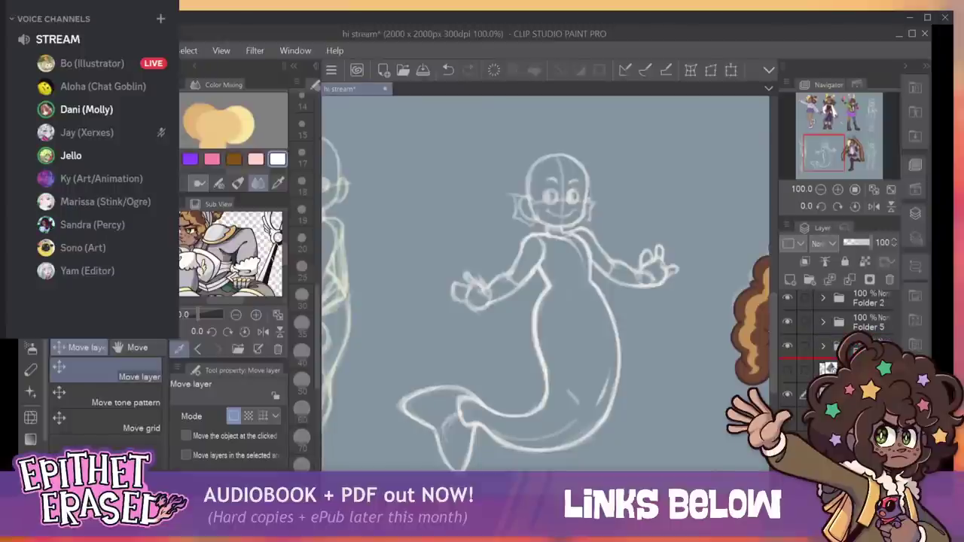
key("ctrl+shift+n")
left_click(810, 281)
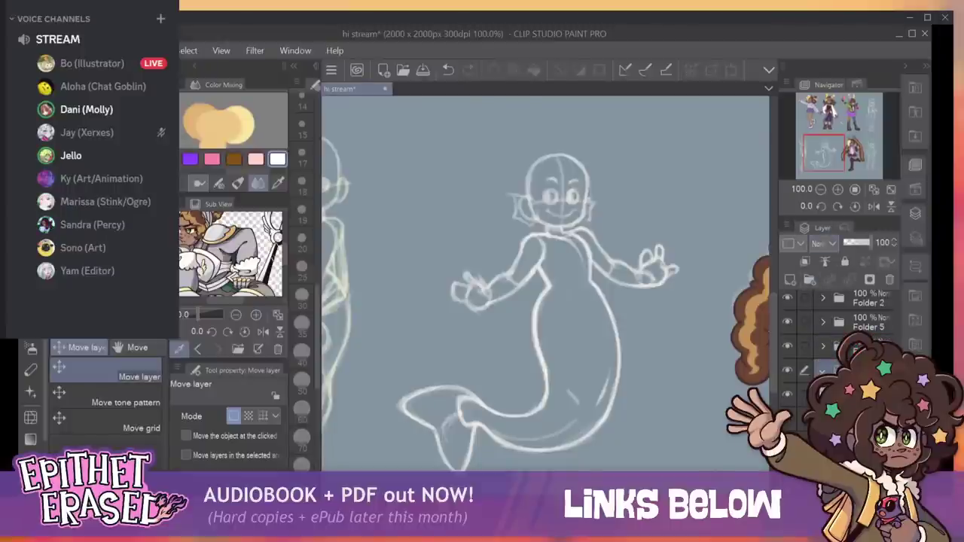
left_click_drag(842, 394, 842, 368)
mouse_move(663, 256)
left_mouse_down()
mouse_move(481, 283)
mouse_move(429, 247)
mouse_move(409, 249)
mouse_move(439, 234)
mouse_move(432, 253)
mouse_move(494, 255)
mouse_move(497, 264)
mouse_move(453, 281)
left_mouse_up()
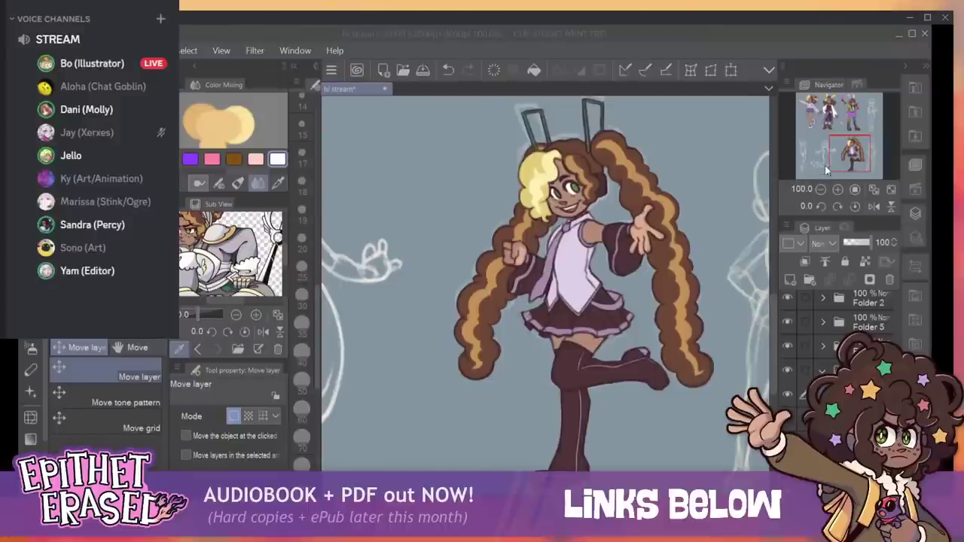
left_click(551, 35)
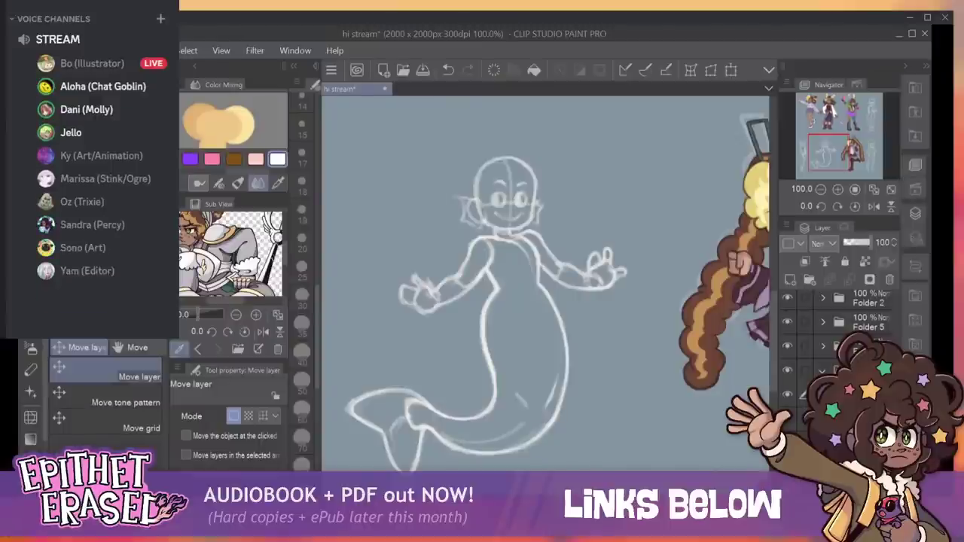
mouse_move(633, 264)
left_mouse_down()
mouse_move(521, 297)
mouse_move(392, 252)
mouse_move(418, 252)
left_mouse_up()
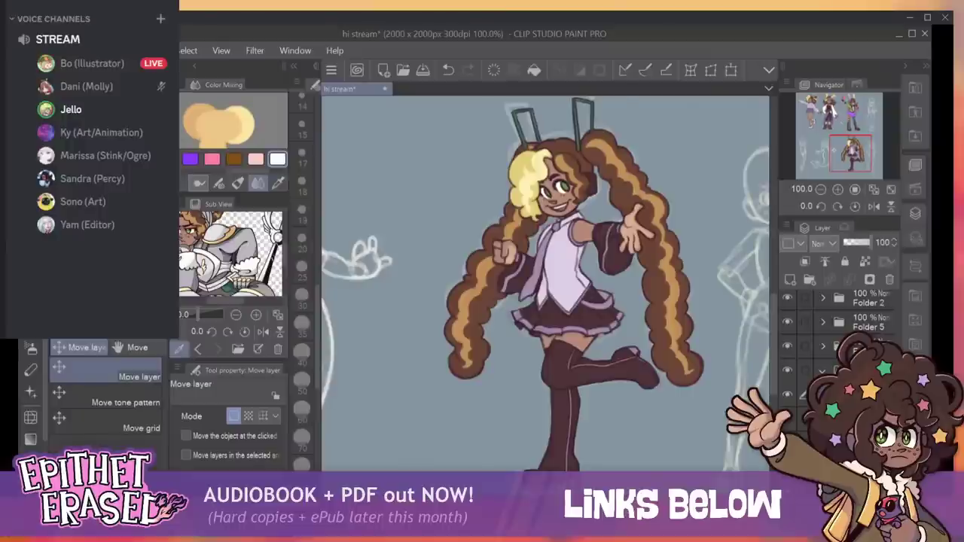
Toggle the mermaid sketch layer's visibility to check it, and lower the layer's opacity to 40 percent.
scroll(545, 283, "right", 3)
scroll(546, 284, "left", 2)
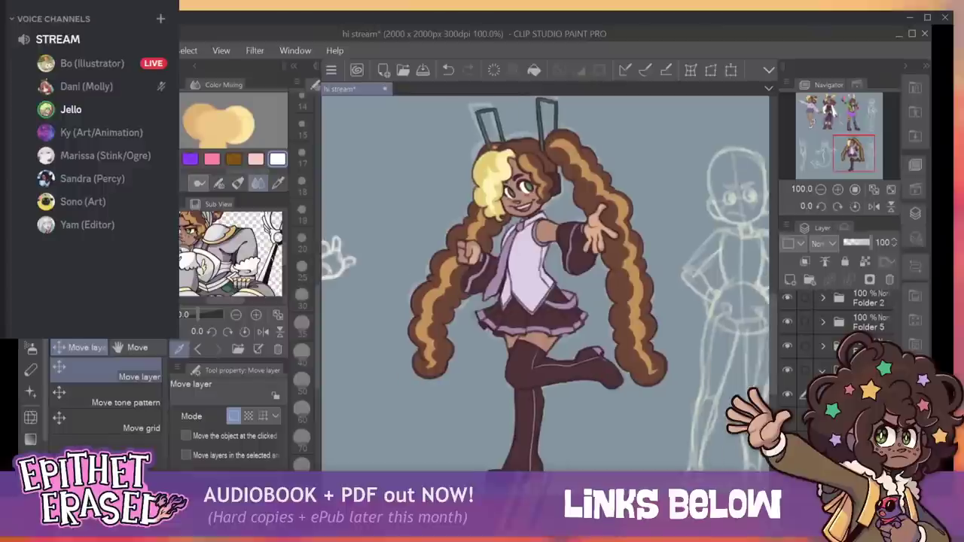
mouse_move(853, 153)
left_mouse_down()
mouse_move(858, 111)
mouse_move(815, 111)
mouse_move(844, 115)
mouse_move(828, 153)
left_mouse_up()
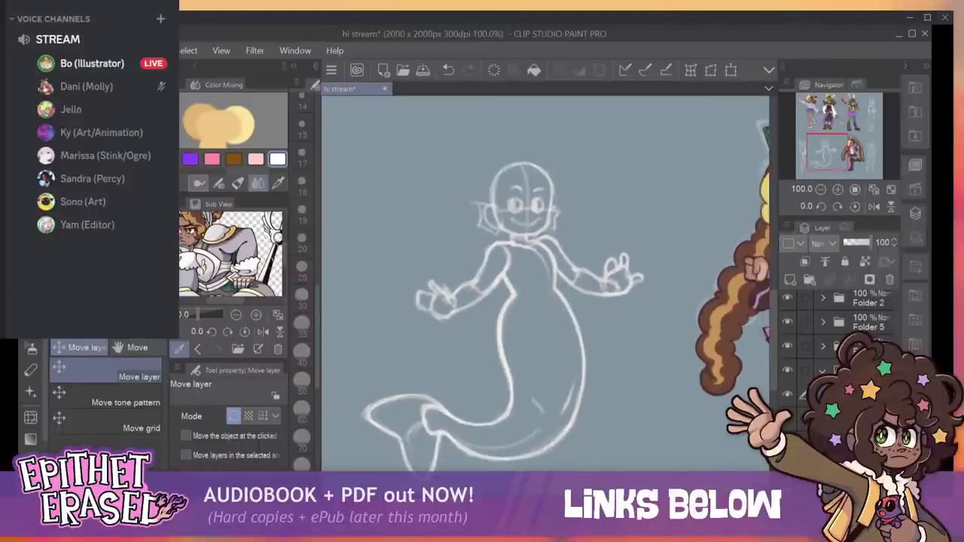
left_click(788, 394)
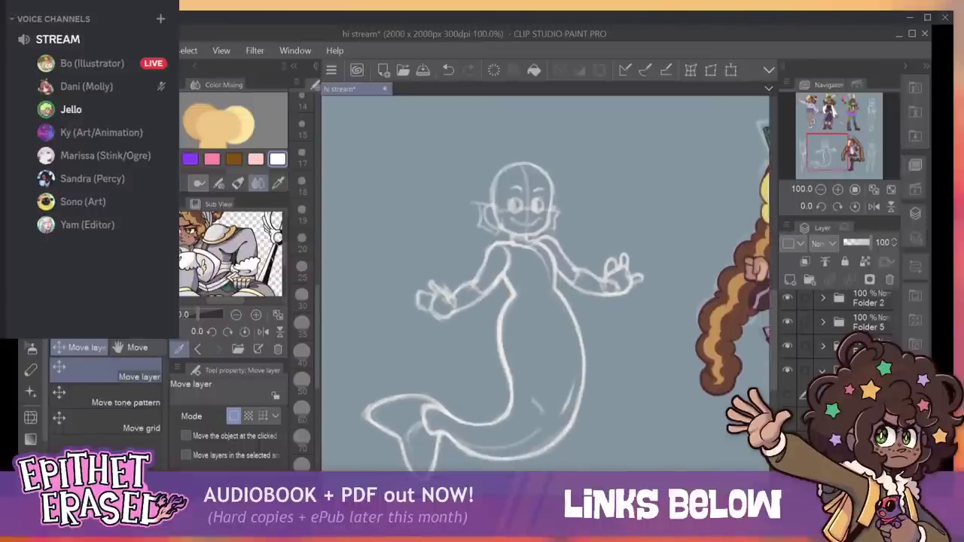
left_click(788, 394)
left_click(858, 242)
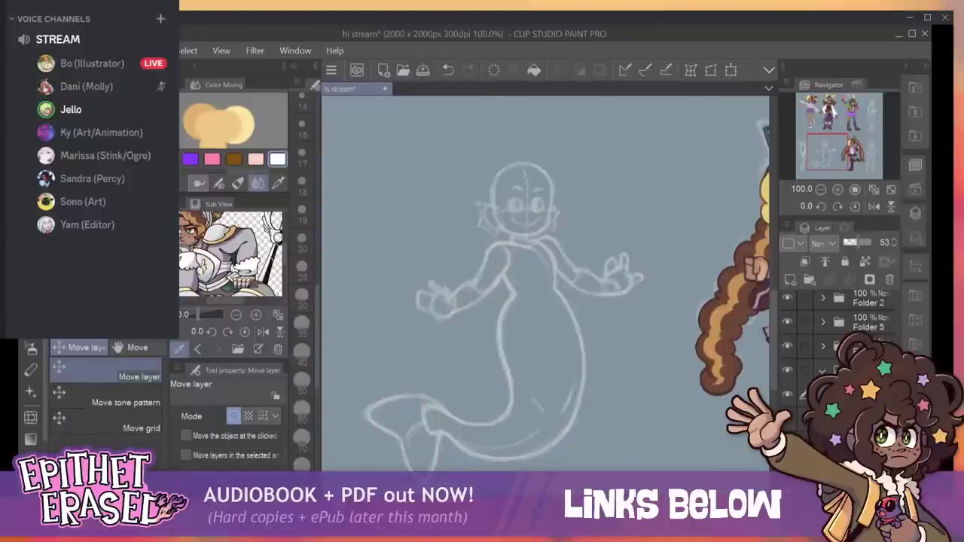
left_click_drag(858, 242, 853, 243)
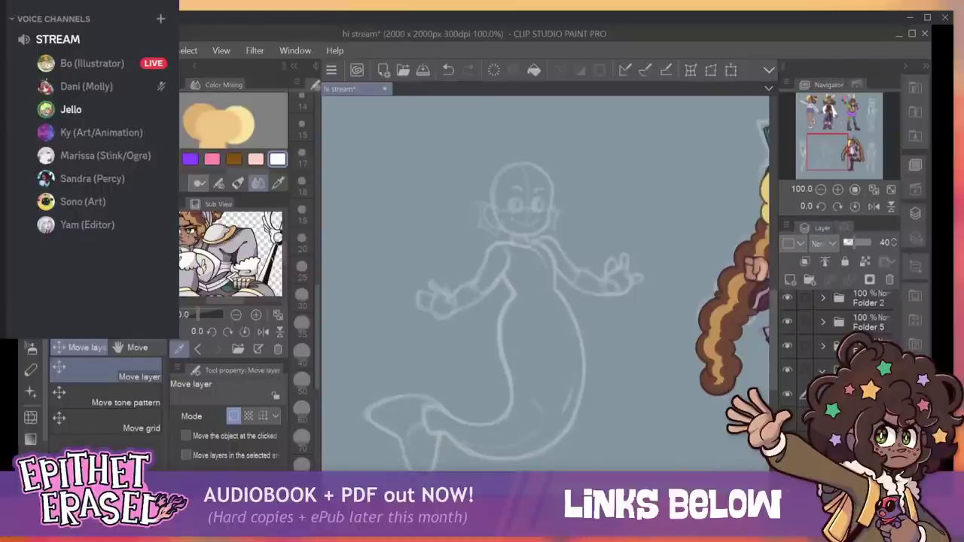
Select Colored pencil 2, and stretch the mermaid sketch slightly taller with the Scale/Rotate transform.
key("p")
left_click(151, 467)
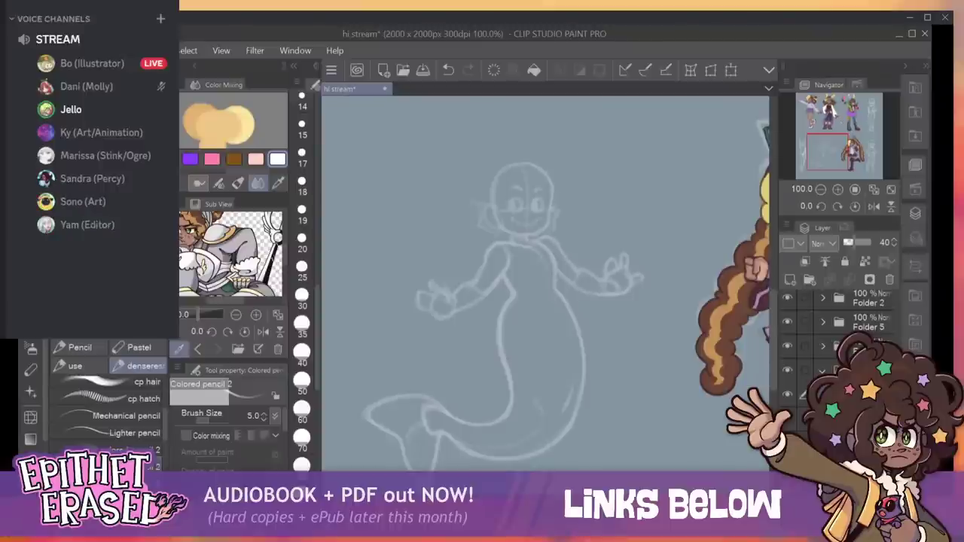
left_click_drag(527, 302, 563, 296)
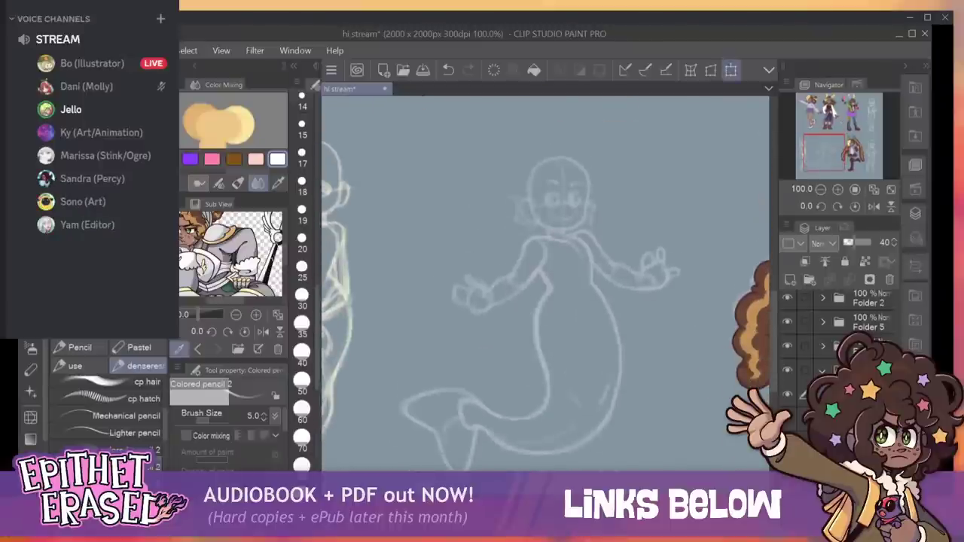
left_click(731, 70)
left_click_drag(539, 156, 538, 144)
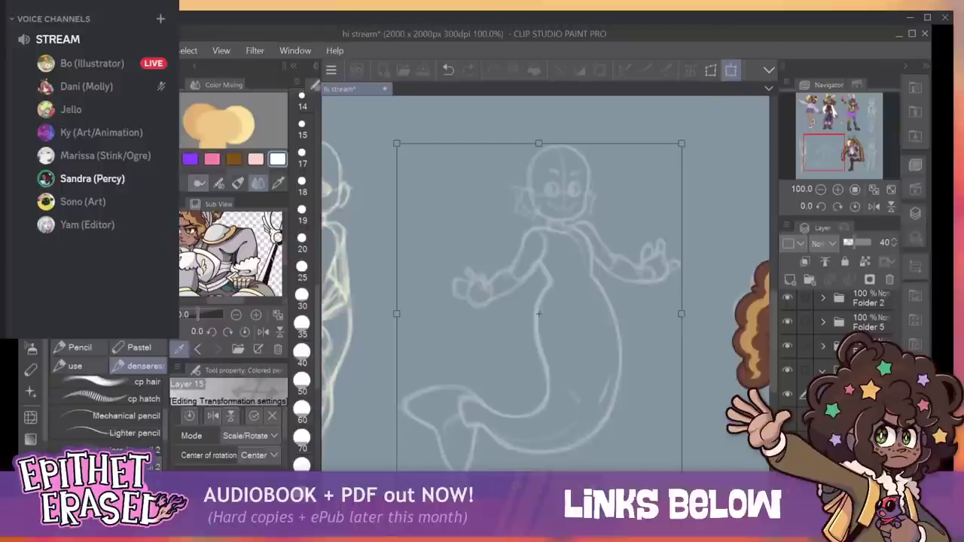
left_click_drag(397, 313, 396, 314)
key("Return")
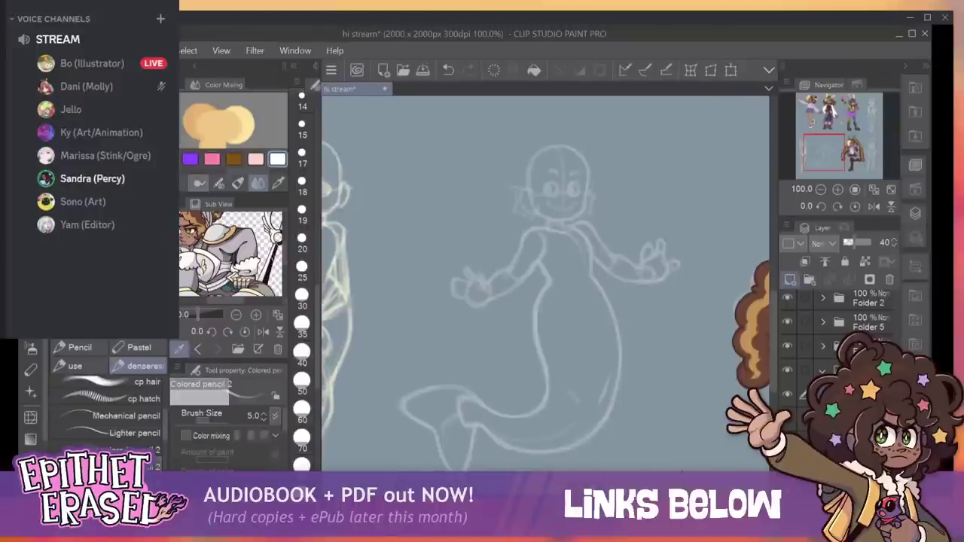
Create a new layer for drawing over the faded mermaid sketch and frame her upper body at 150% zoom.
left_click(790, 279)
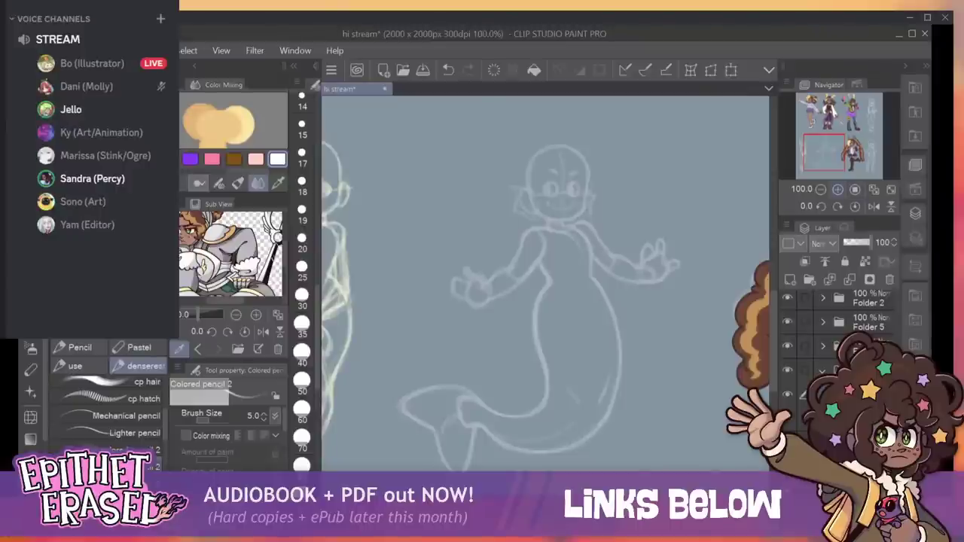
left_click(837, 189)
left_click_drag(824, 153, 825, 148)
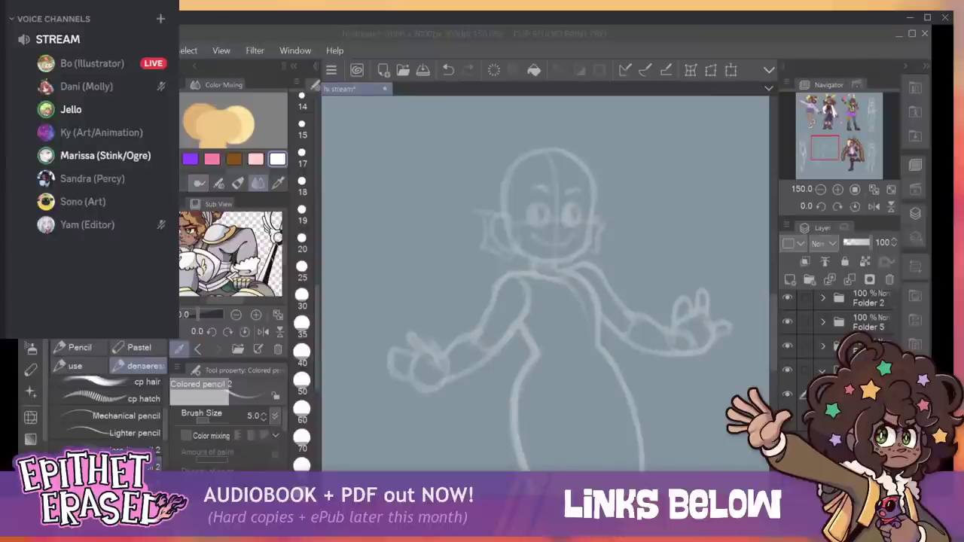
left_click_drag(774, 324, 774, 316)
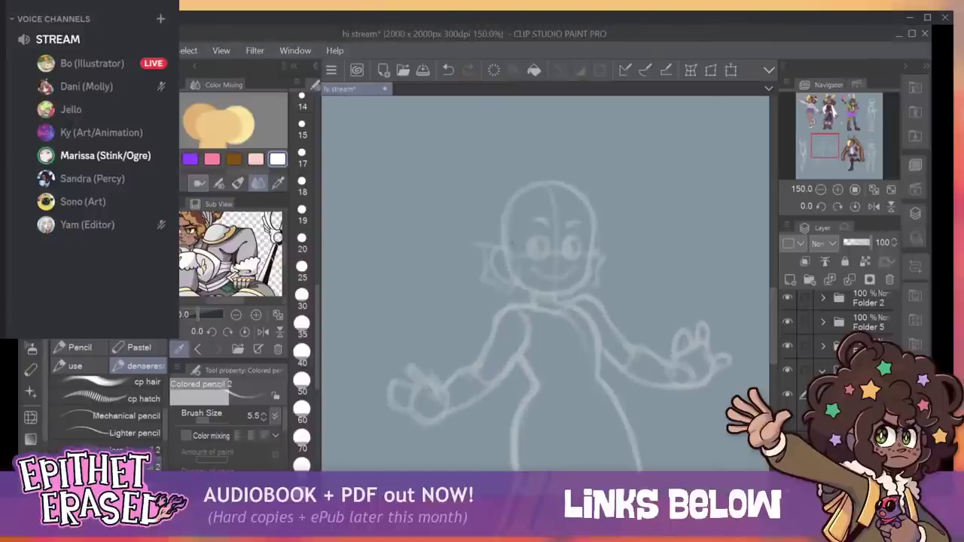
left_click_drag(514, 246, 481, 184)
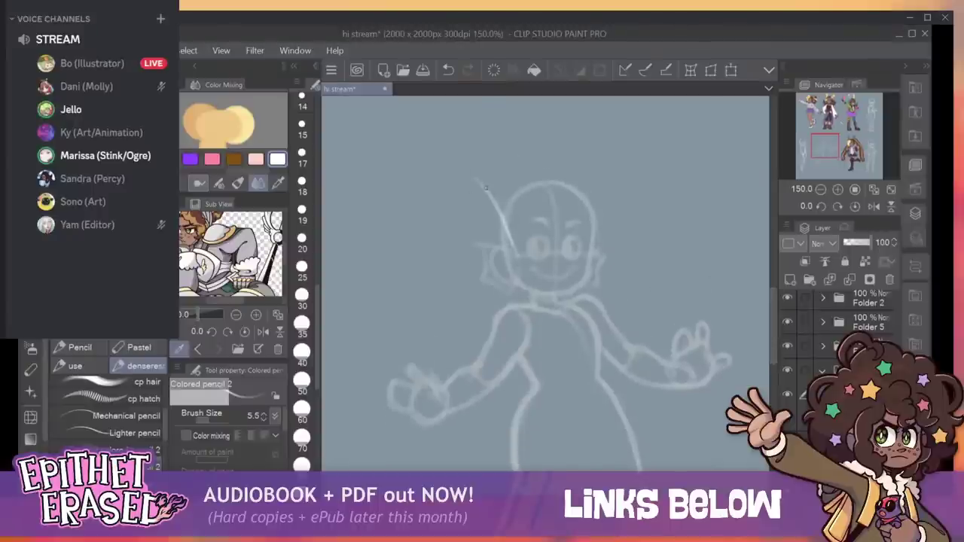
left_click(448, 69)
left_click(494, 70)
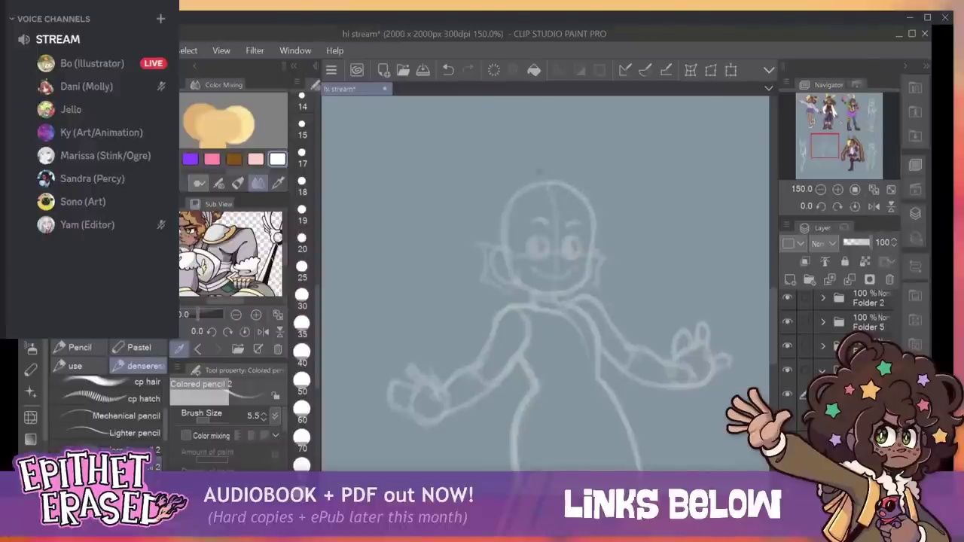
Sketch the mermaid's hairline, swept fringe and the curls along the right side of her face with lighter colored pencil 2 at size 5.5.
left_click(113, 450)
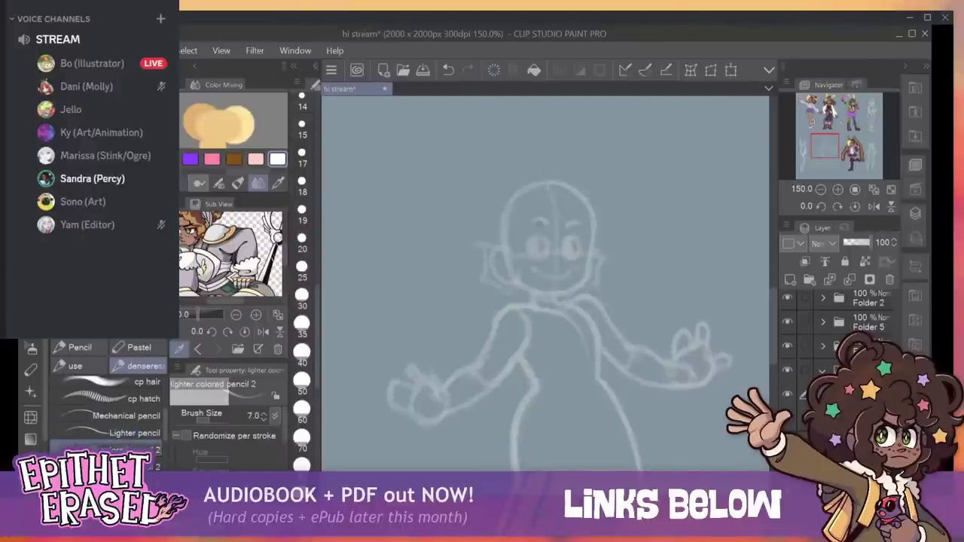
key("bracketleft")
mouse_move(519, 258)
left_mouse_down()
mouse_move(517, 220)
mouse_move(539, 200)
mouse_move(593, 209)
mouse_move(593, 237)
left_mouse_up()
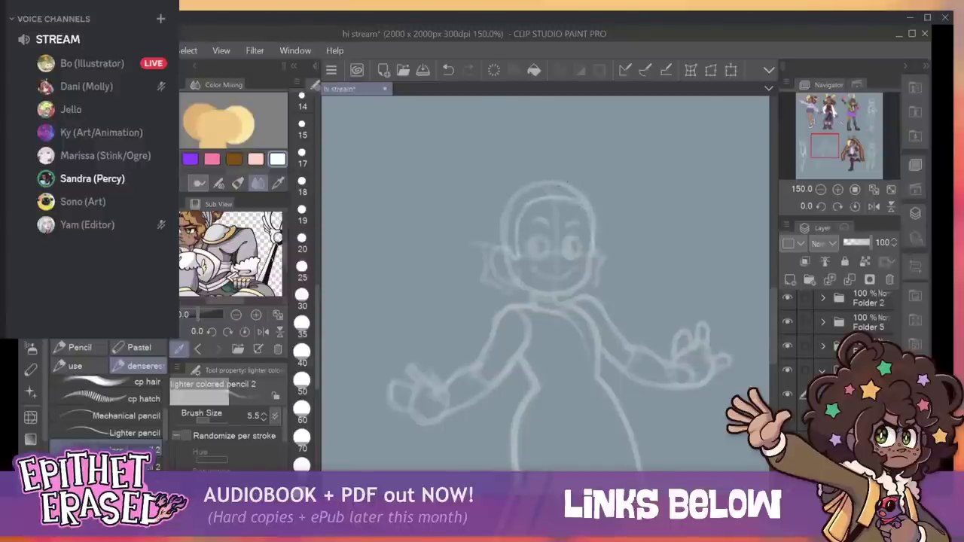
mouse_move(539, 202)
left_mouse_down()
mouse_move(577, 172)
mouse_move(556, 179)
mouse_move(599, 195)
mouse_move(593, 181)
mouse_move(623, 233)
left_mouse_up()
mouse_move(569, 200)
left_mouse_down()
mouse_move(563, 228)
mouse_move(596, 223)
left_mouse_up()
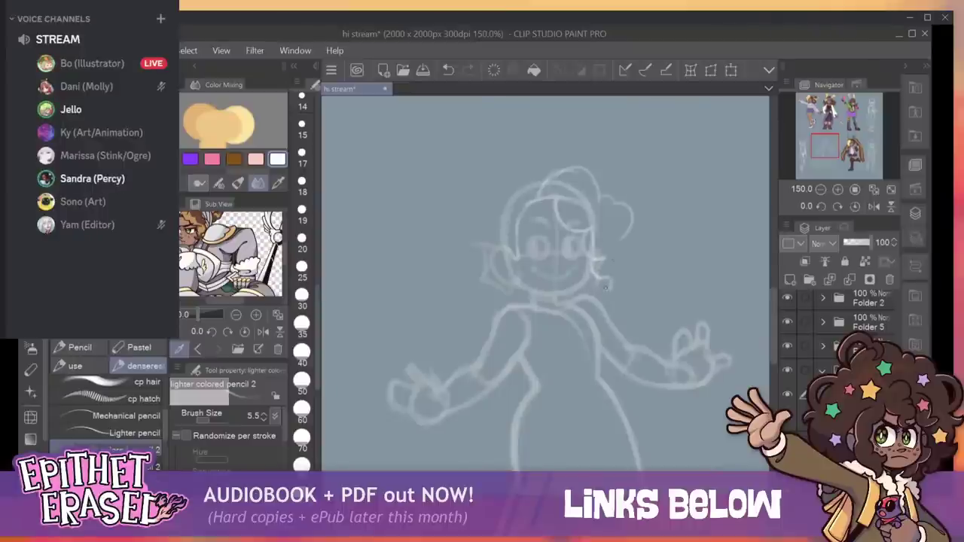
mouse_move(604, 290)
left_mouse_down()
mouse_move(622, 280)
mouse_move(621, 241)
left_mouse_up()
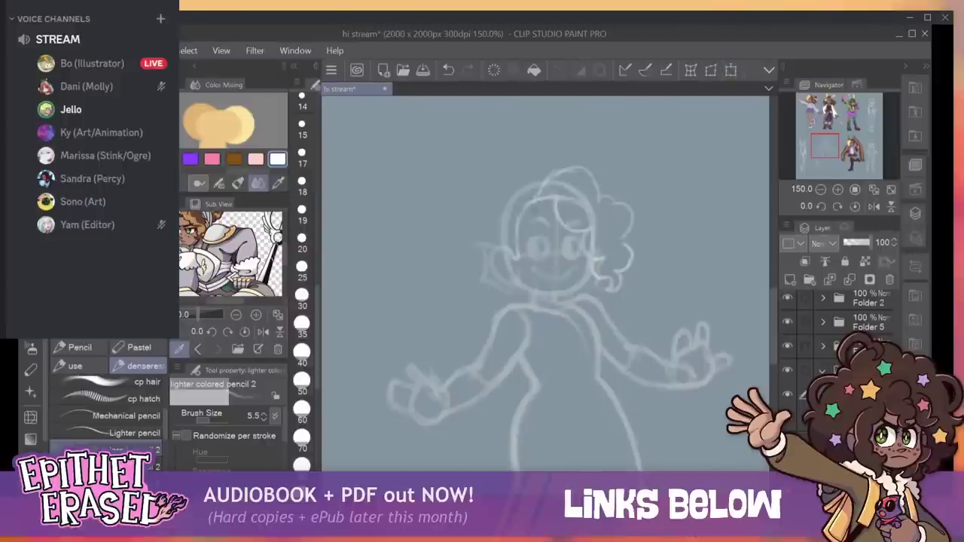
Sketch the left half of the fringe and the small curl beside her left ear fin, and strengthen the hair's top curve.
left_click_drag(540, 203, 536, 231)
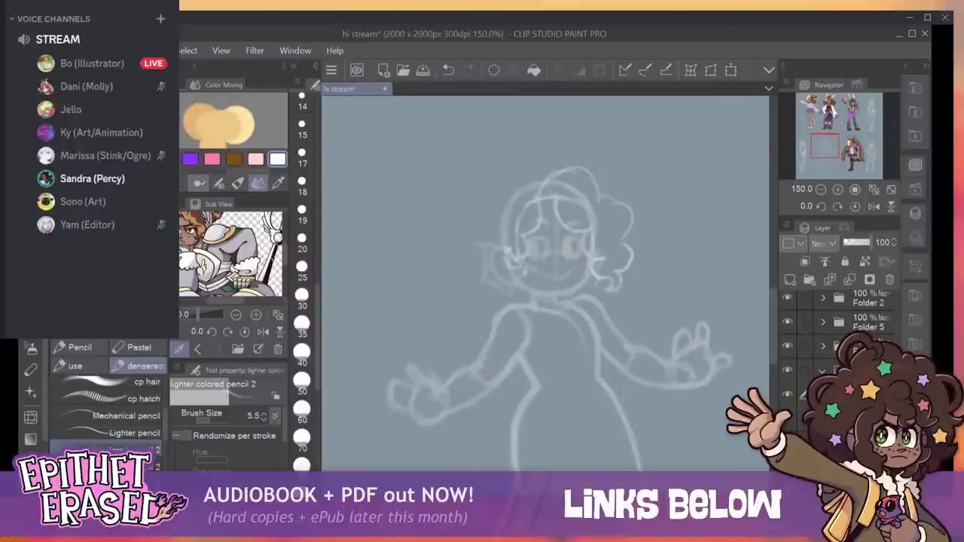
left_click_drag(499, 252, 504, 223)
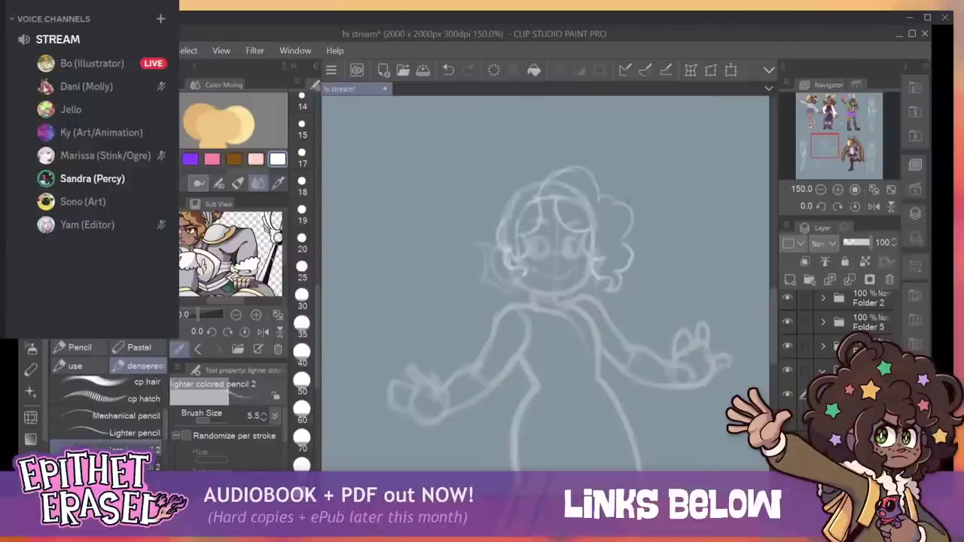
left_click_drag(550, 180, 592, 179)
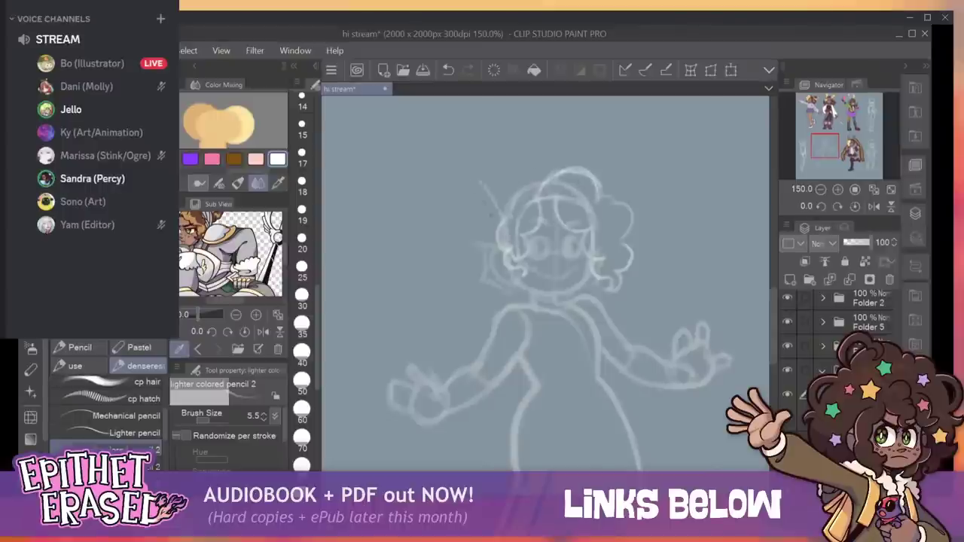
left_click_drag(509, 241, 468, 164)
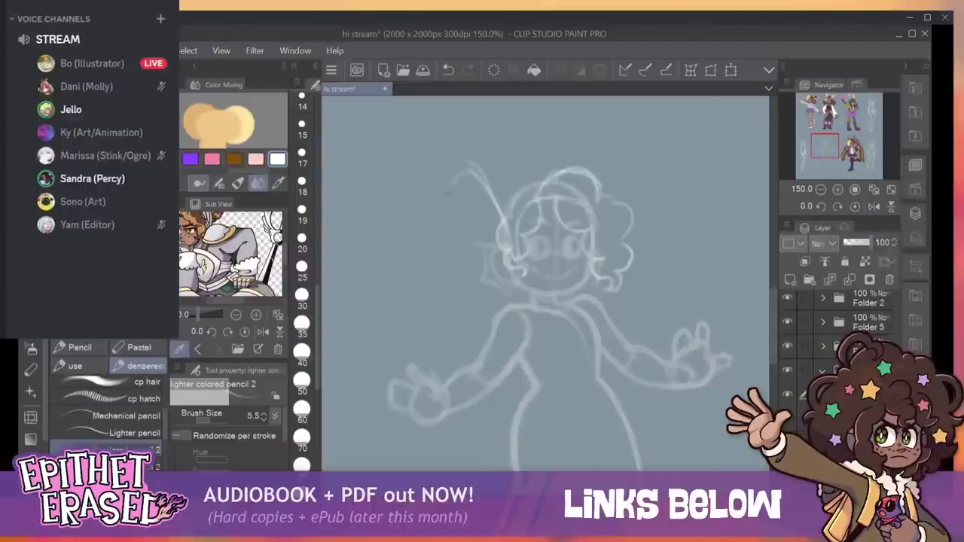
left_click_drag(495, 232, 469, 218)
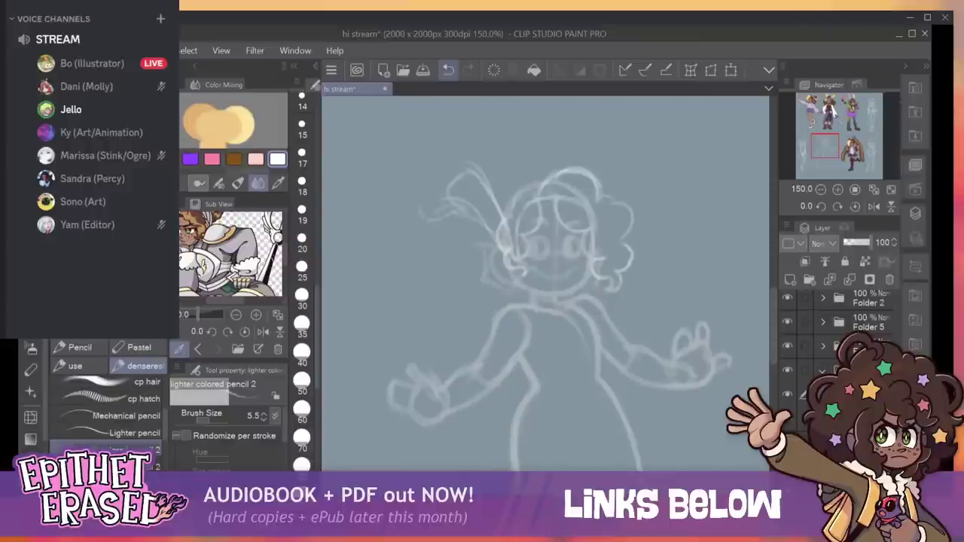
left_click(449, 69)
left_click(448, 70)
left_click(449, 69)
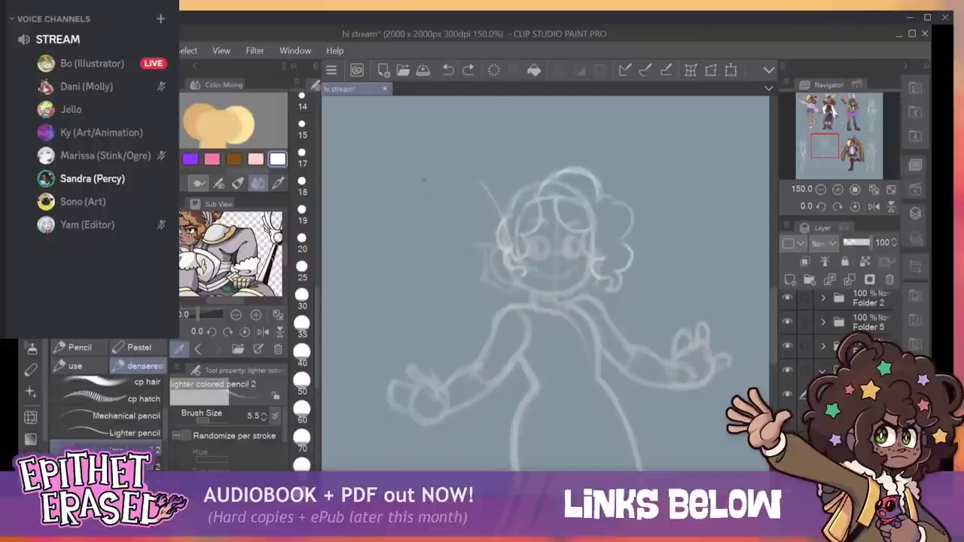
Sketch two wavy pigtails floating upward from both sides of the mermaid's head, and add a rounded volume line above her crown.
left_click_drag(379, 116, 385, 145)
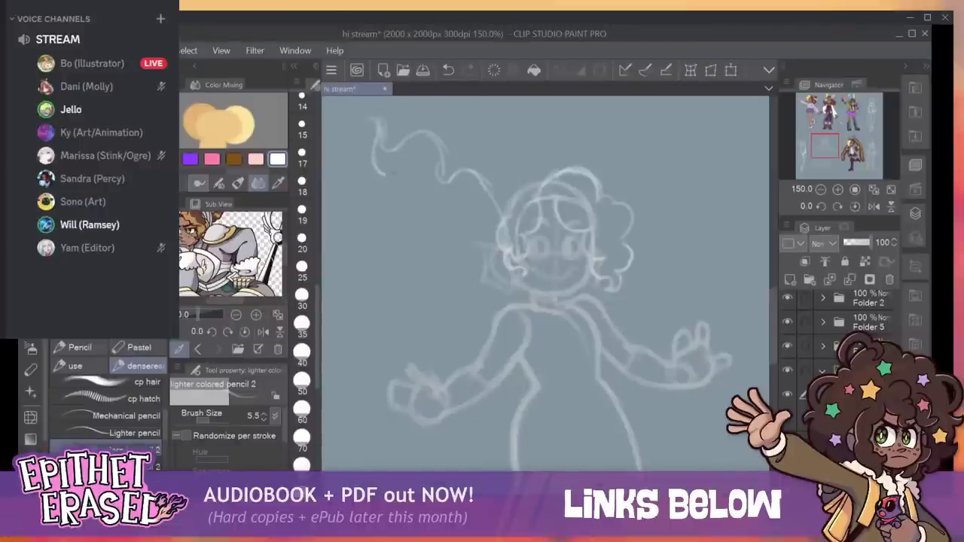
mouse_move(390, 173)
left_mouse_down()
mouse_move(417, 143)
mouse_move(418, 199)
mouse_move(431, 211)
mouse_move(448, 198)
mouse_move(500, 243)
left_mouse_up()
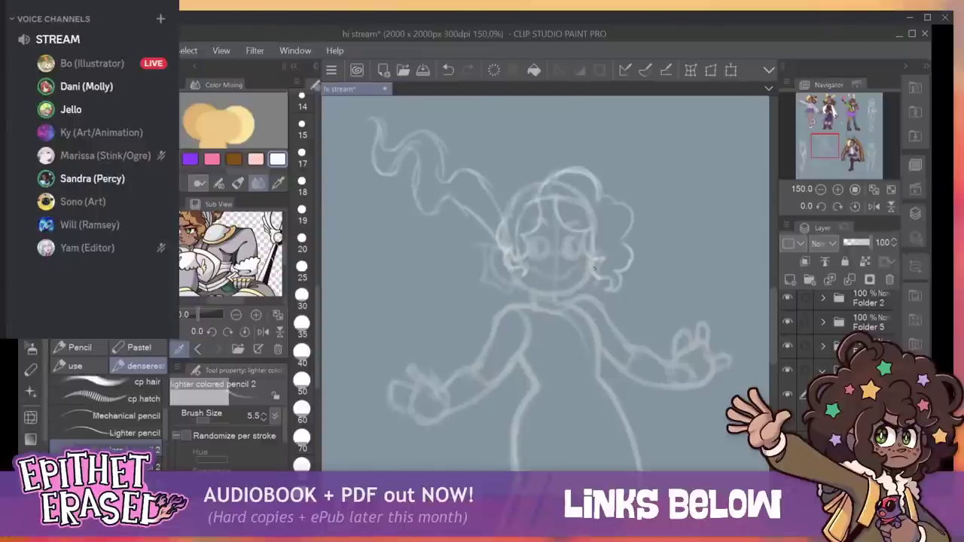
mouse_move(612, 250)
left_mouse_down()
mouse_move(620, 153)
mouse_move(617, 215)
mouse_move(613, 160)
mouse_move(628, 169)
mouse_move(606, 157)
mouse_move(598, 192)
mouse_move(589, 169)
mouse_move(626, 173)
left_mouse_up()
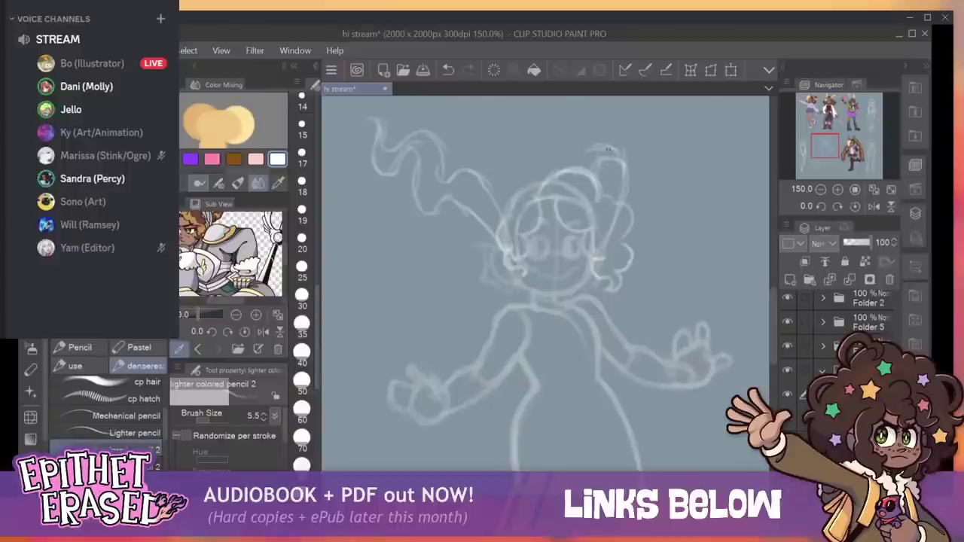
left_click_drag(580, 151, 574, 122)
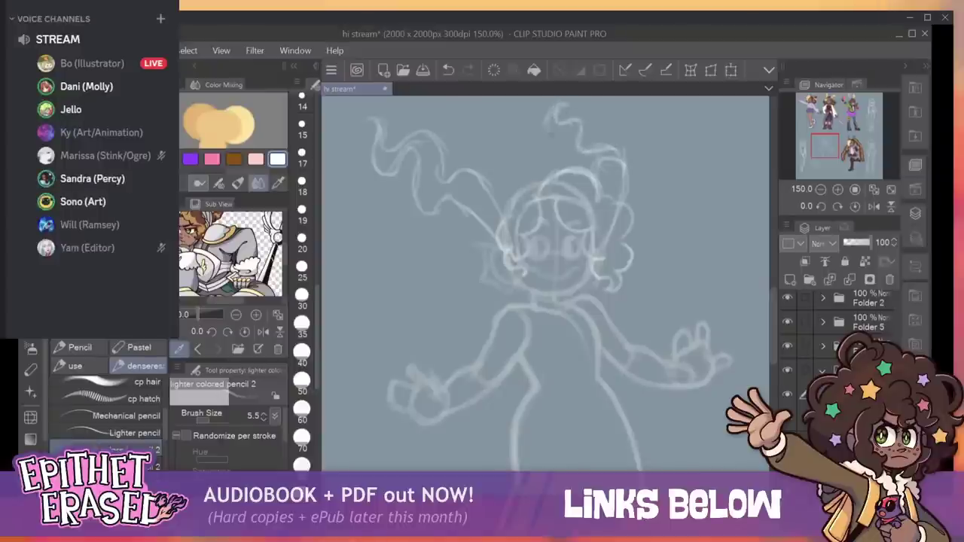
mouse_move(547, 136)
left_mouse_down()
mouse_move(562, 157)
mouse_move(597, 159)
left_mouse_up()
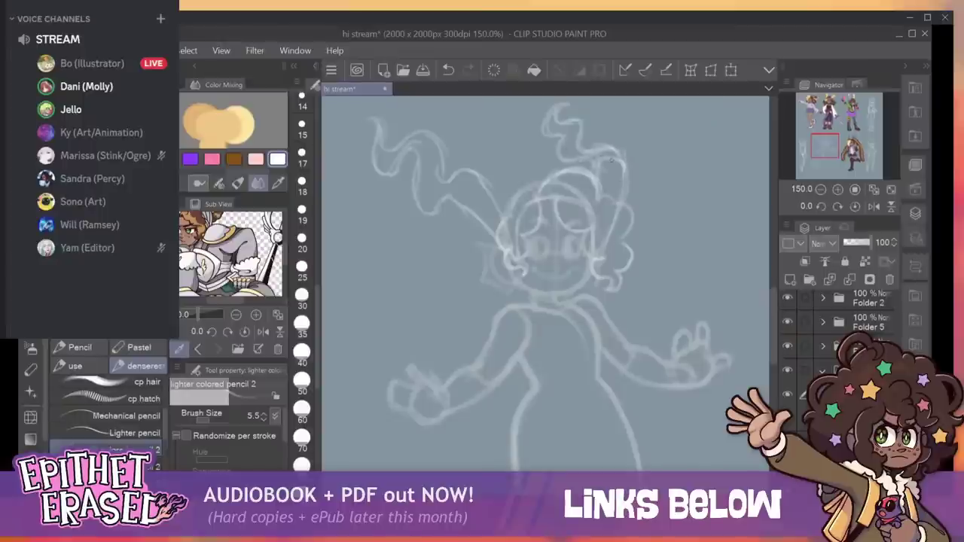
left_click_drag(574, 152, 619, 155)
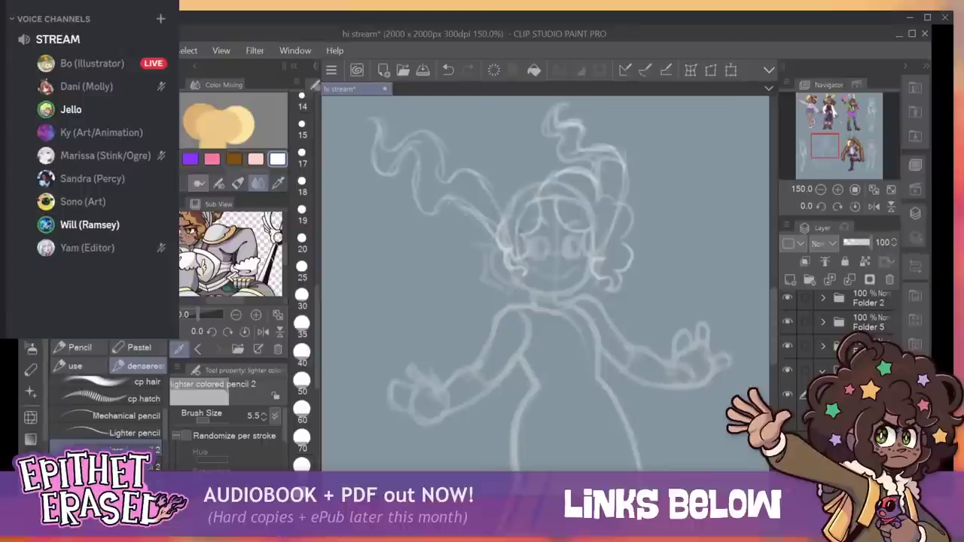
left_click_drag(529, 188, 561, 156)
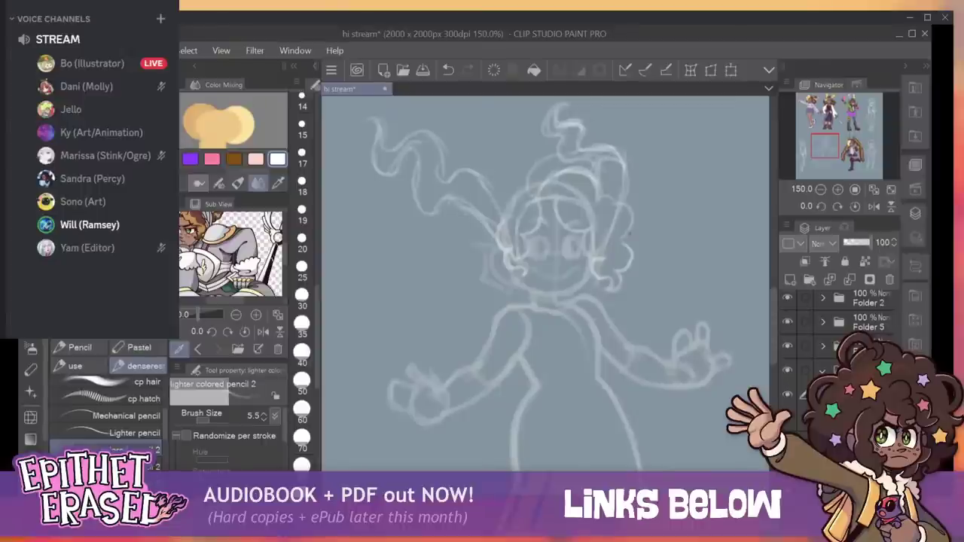
Push the curls on the right side of the mermaid's face inward with Liquify, using brush sizes 170 and 80.
left_click(30, 417)
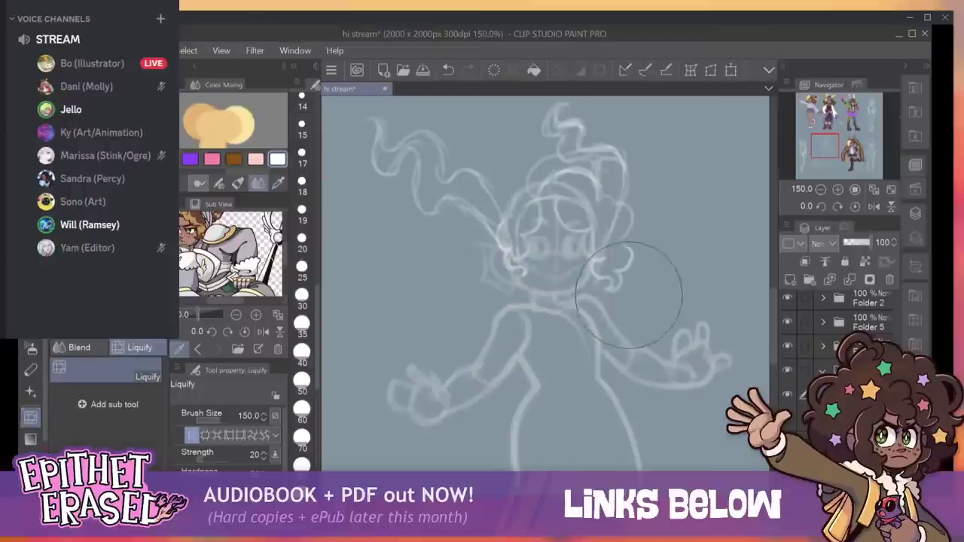
key("bracketright")
left_click_drag(634, 314, 630, 270)
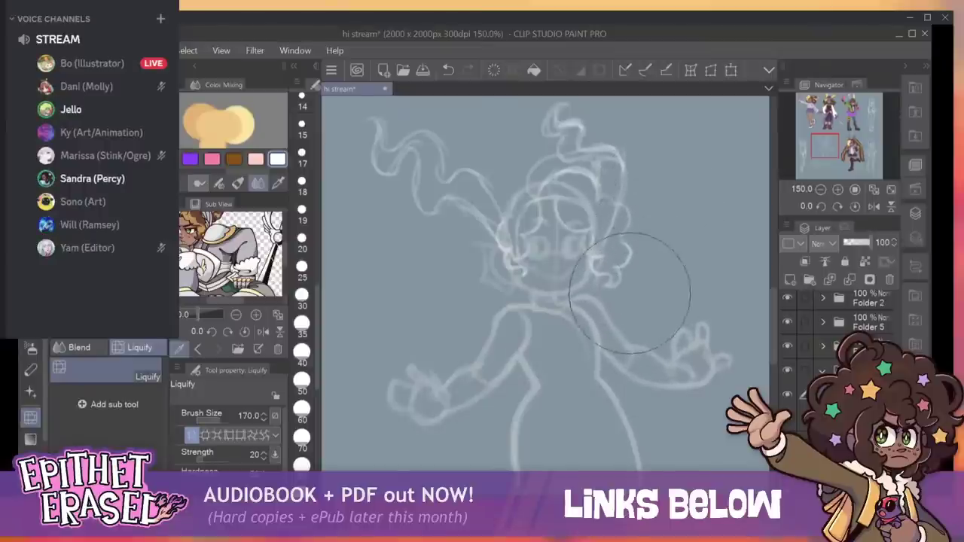
key("bracketleft")
key("bracketleft")
key("bracketleft")
key("bracketleft")
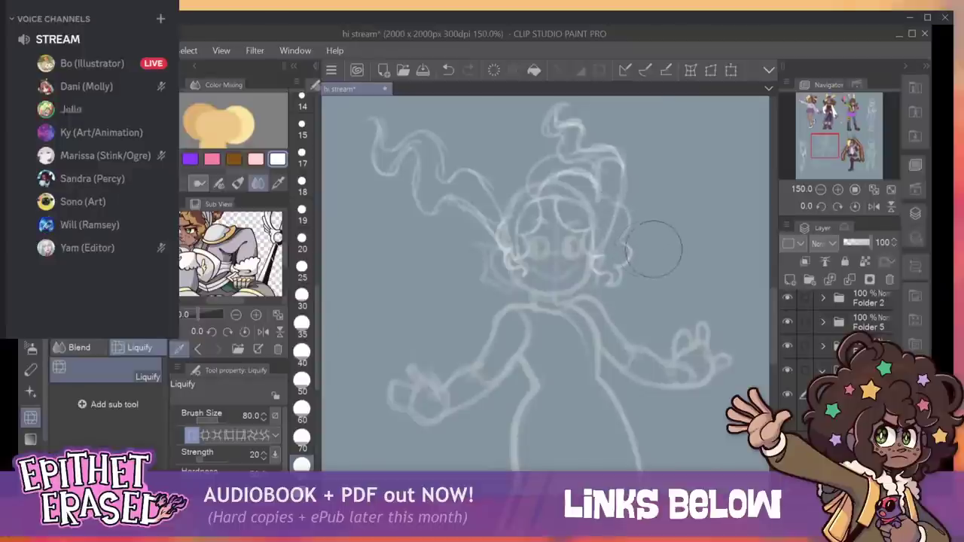
Sketch rounded curls over the crown and down the left side of the mermaid's face, and outline her left ear fin, using lighter colored pencil 2.
key("p")
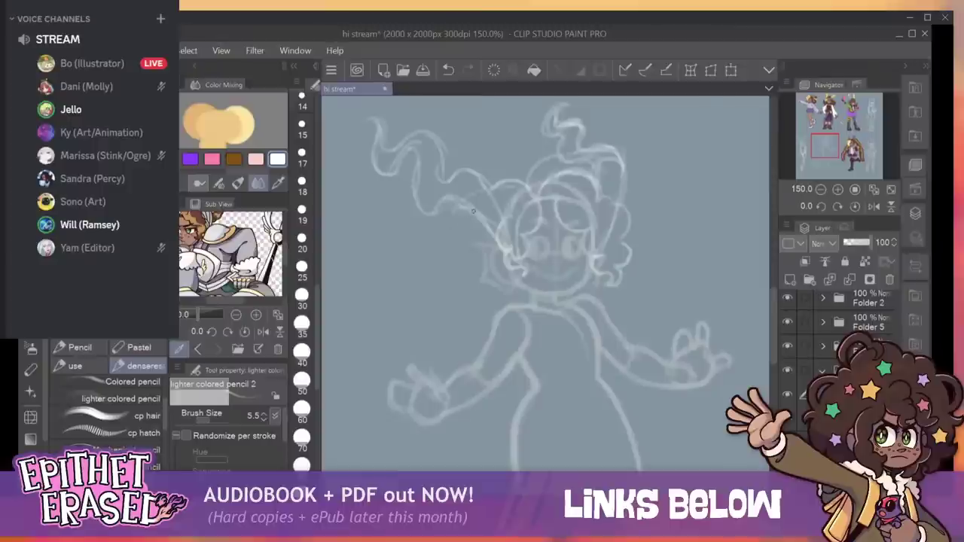
mouse_move(473, 211)
left_mouse_down()
mouse_move(451, 242)
mouse_move(442, 233)
mouse_move(456, 245)
mouse_move(445, 223)
left_mouse_up()
mouse_move(501, 209)
left_mouse_down()
mouse_move(517, 188)
mouse_move(548, 174)
left_mouse_up()
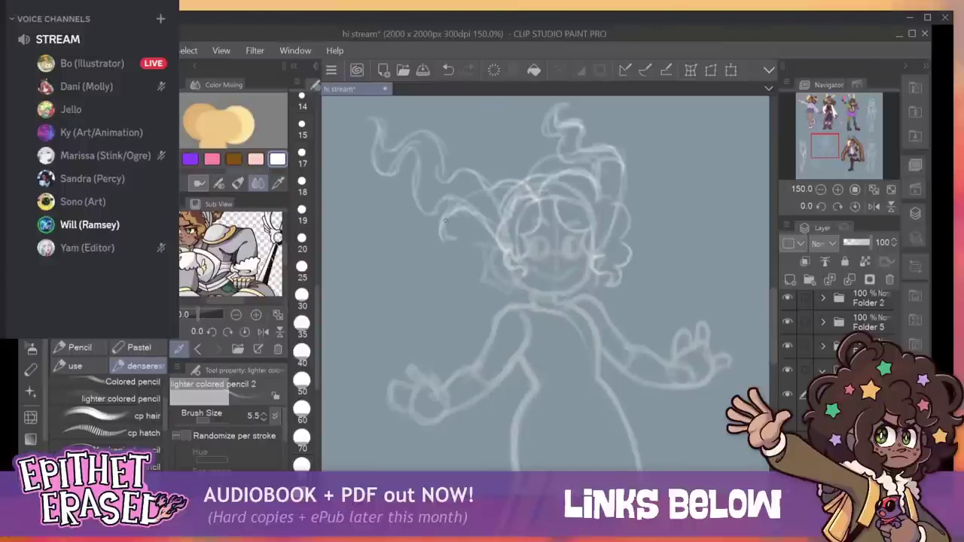
left_click_drag(441, 238, 449, 251)
mouse_move(475, 220)
left_mouse_down()
mouse_move(454, 284)
mouse_move(437, 291)
mouse_move(487, 309)
left_mouse_up()
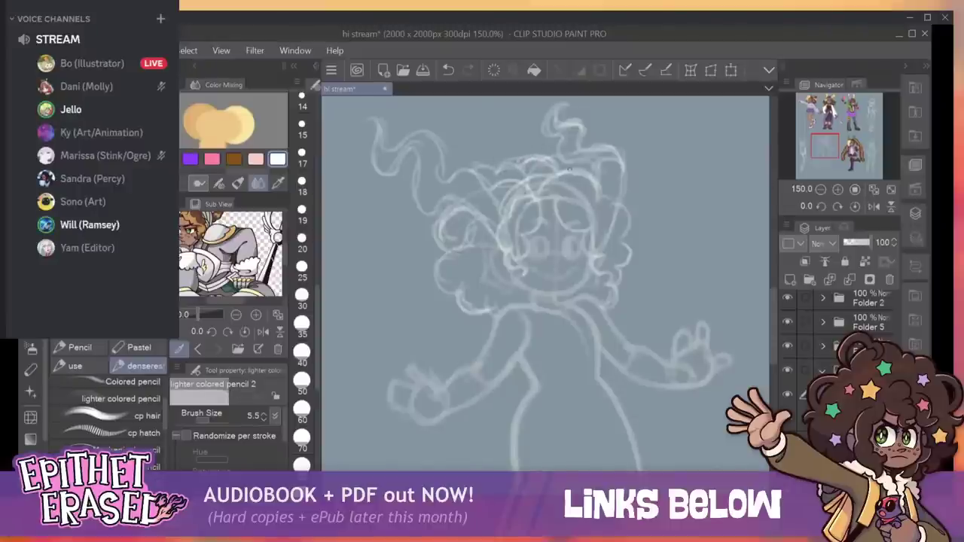
mouse_move(539, 226)
left_mouse_down()
mouse_move(480, 157)
mouse_move(500, 223)
left_mouse_up()
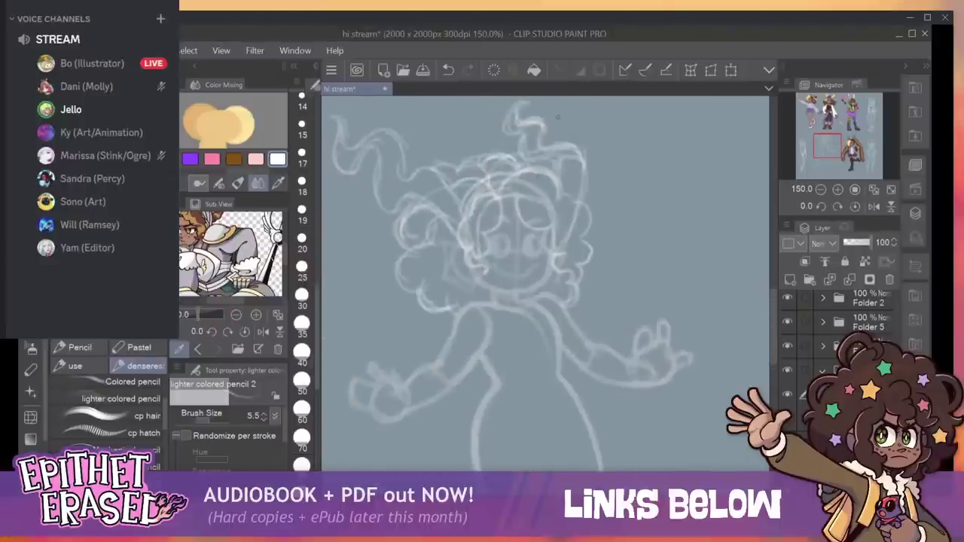
mouse_move(464, 247)
left_mouse_down()
mouse_move(458, 183)
mouse_move(463, 245)
left_mouse_up()
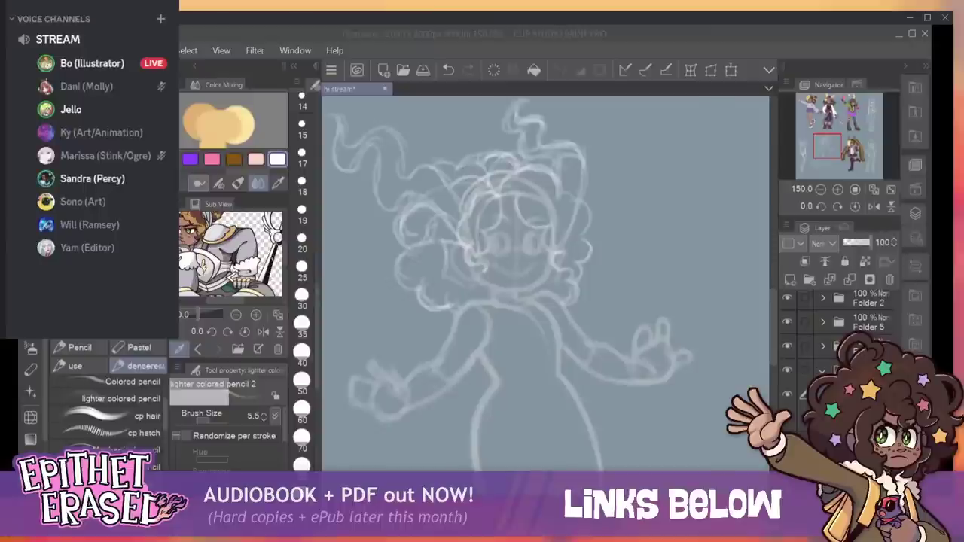
left_click_drag(442, 242, 447, 264)
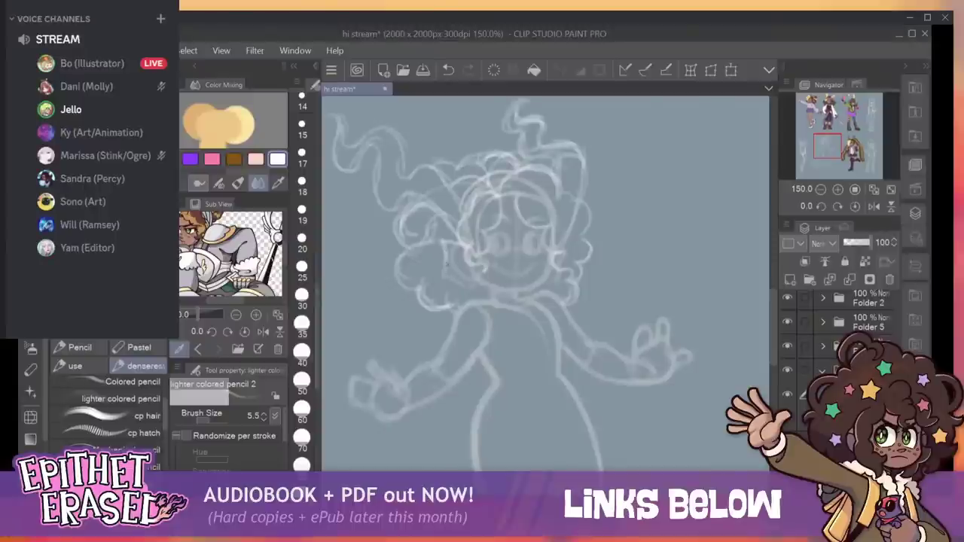
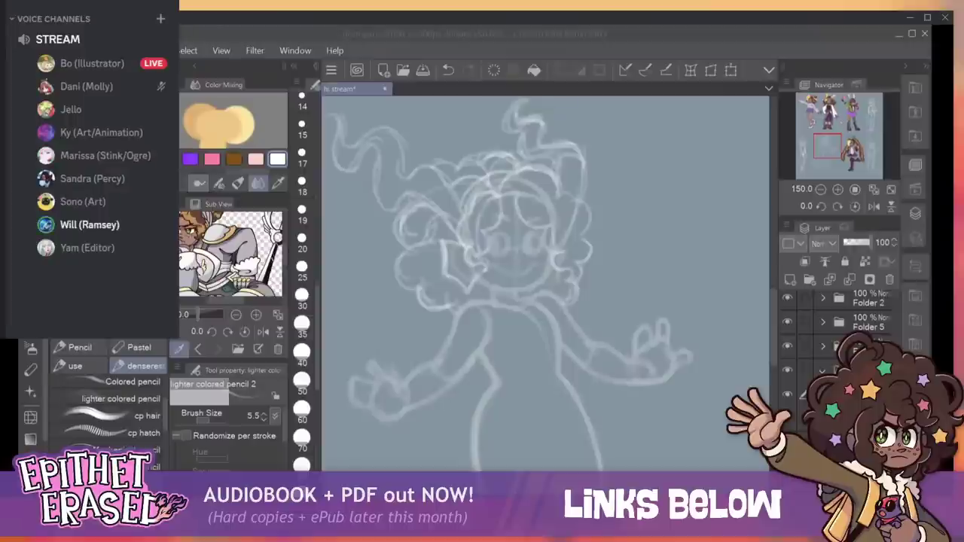
Paste the yellow fish reference photo and move it to the empty area beside the mermaid's head, above her raised right-side hand.
mouse_move(412, 470)
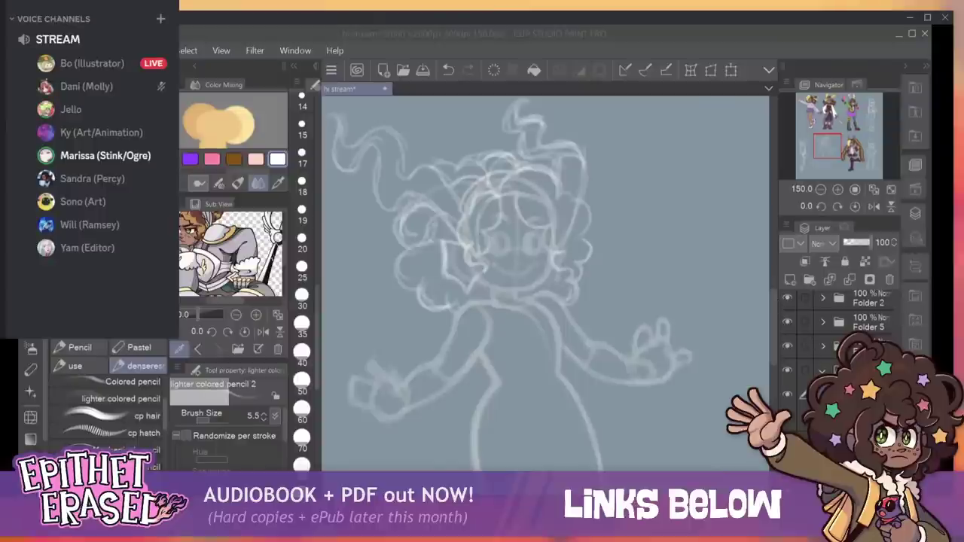
key("ctrl+v")
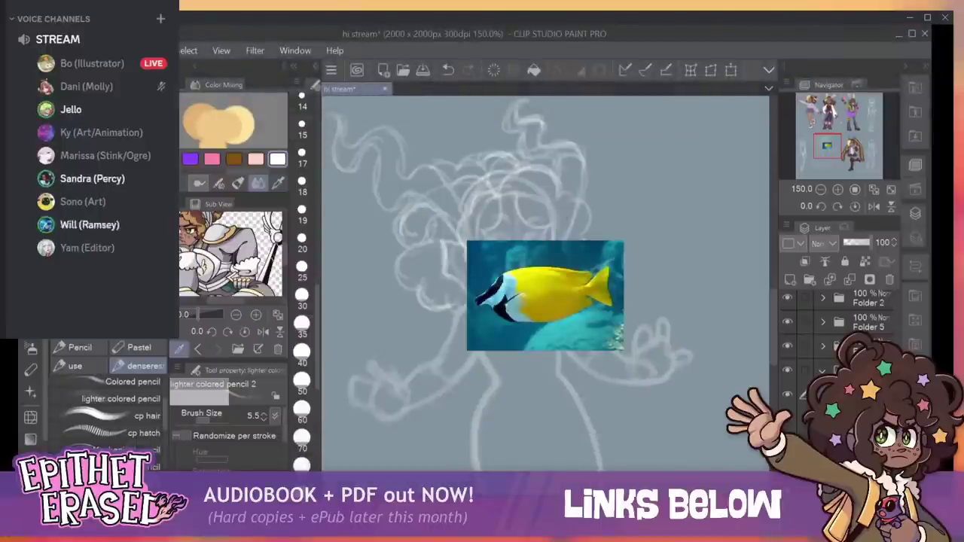
left_click_drag(603, 265, 717, 220)
key("ctrl+z")
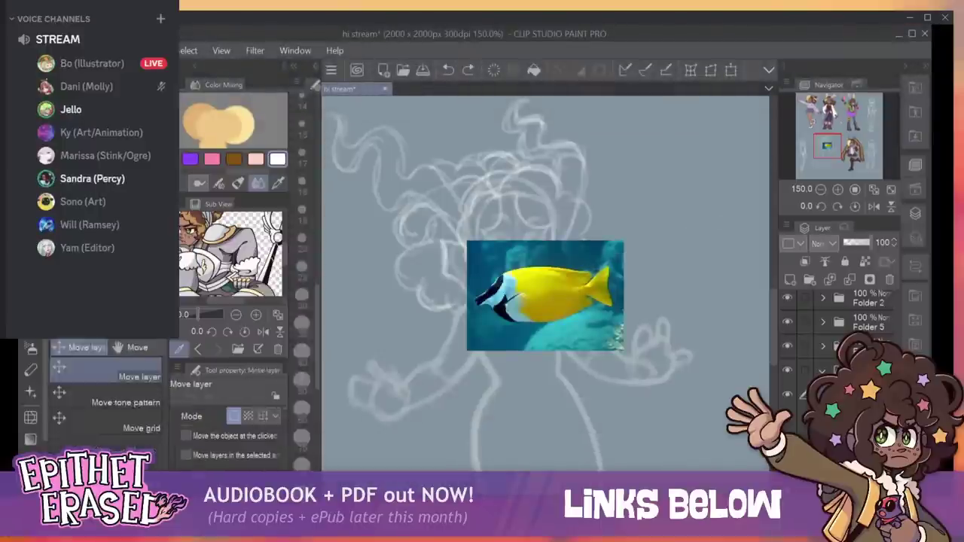
key("k")
mouse_move(545, 295)
left_mouse_down()
mouse_move(643, 263)
mouse_move(703, 222)
mouse_move(691, 226)
left_mouse_up()
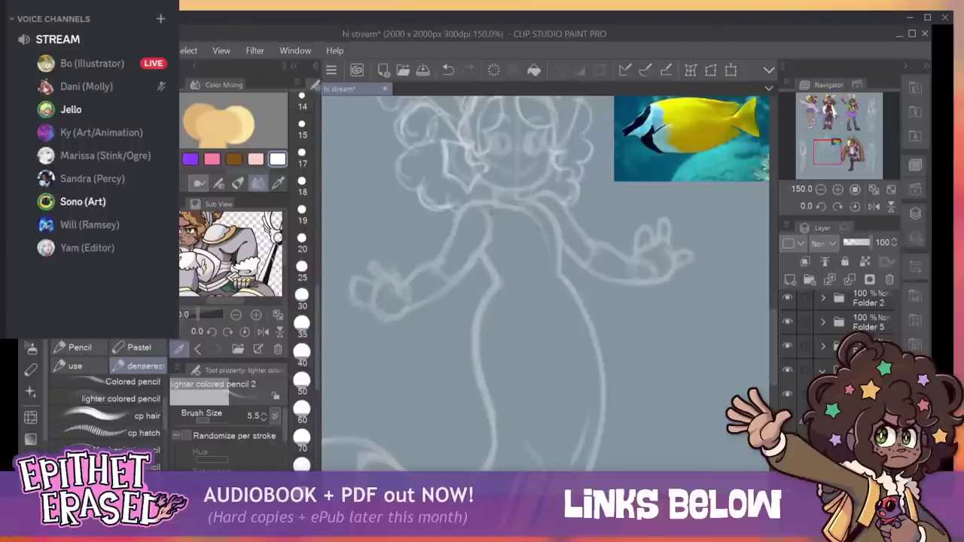
Sketch a draped band across the mermaid's chest from shoulder to shoulder with lighter colored pencil 2, with gathered folds at both ends.
mouse_move(509, 220)
left_mouse_down()
mouse_move(457, 220)
mouse_move(439, 232)
left_mouse_up()
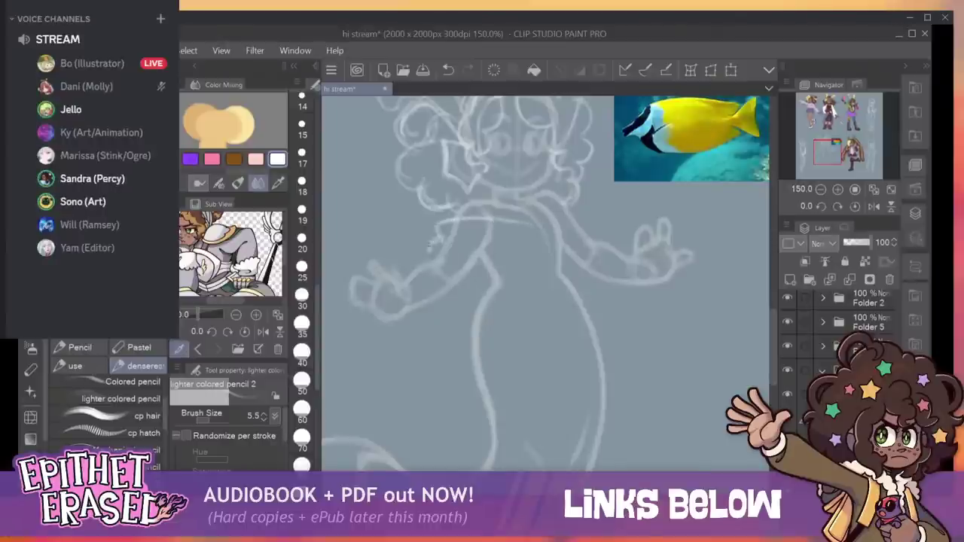
mouse_move(430, 248)
left_mouse_down()
mouse_move(466, 236)
mouse_move(455, 237)
left_mouse_up()
left_click_drag(528, 228, 452, 239)
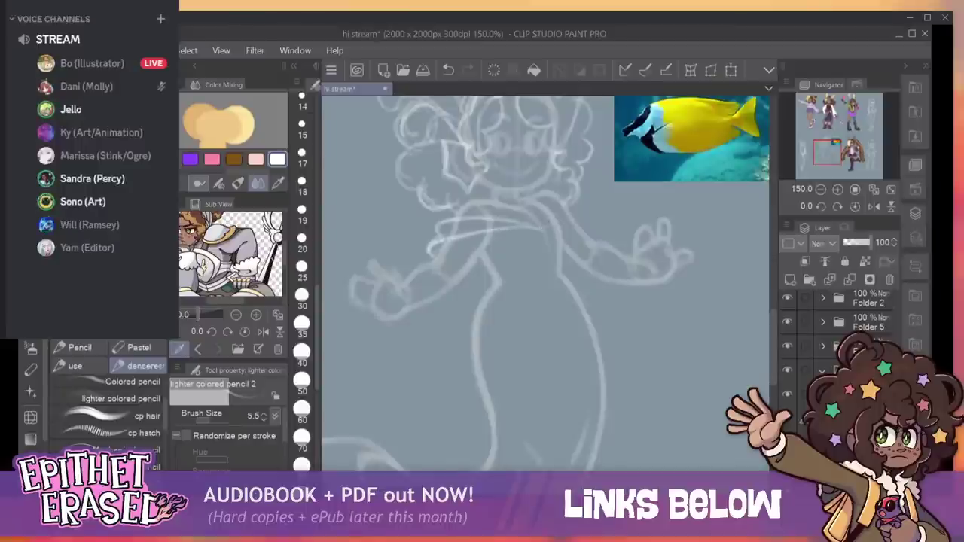
left_click_drag(547, 232, 586, 219)
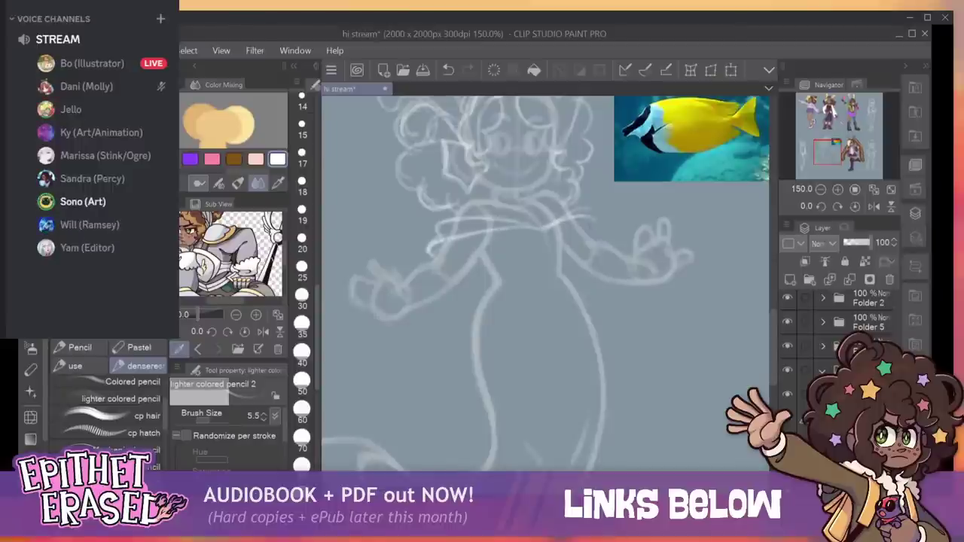
left_click_drag(596, 241, 538, 231)
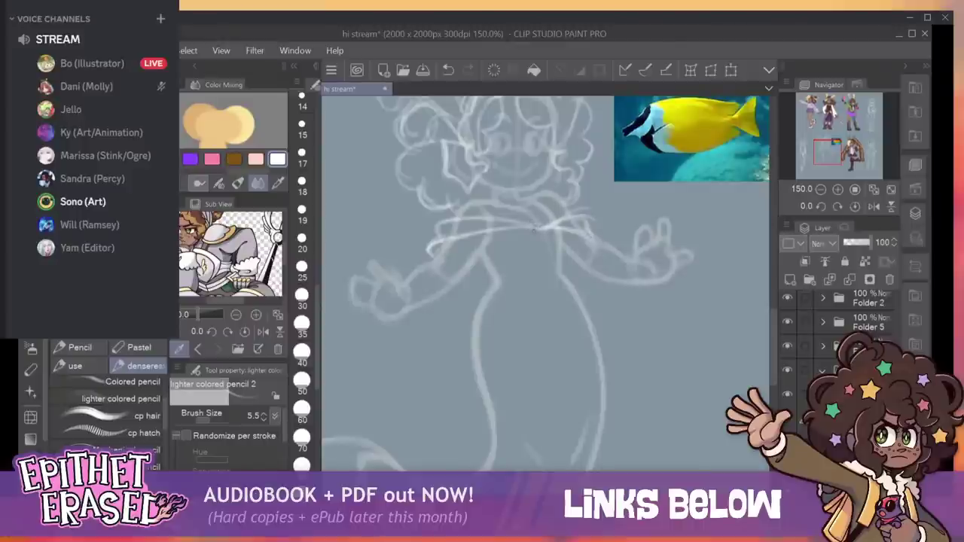
Sketch a knot with two short tails on the chest band, and add a curved double hem hanging beneath it.
left_click_drag(555, 219, 535, 229)
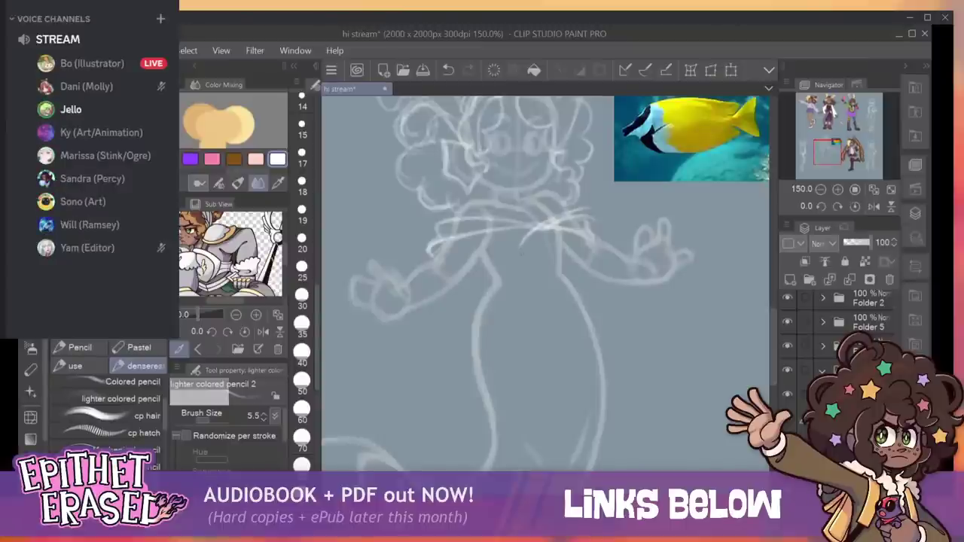
left_click_drag(518, 257, 539, 241)
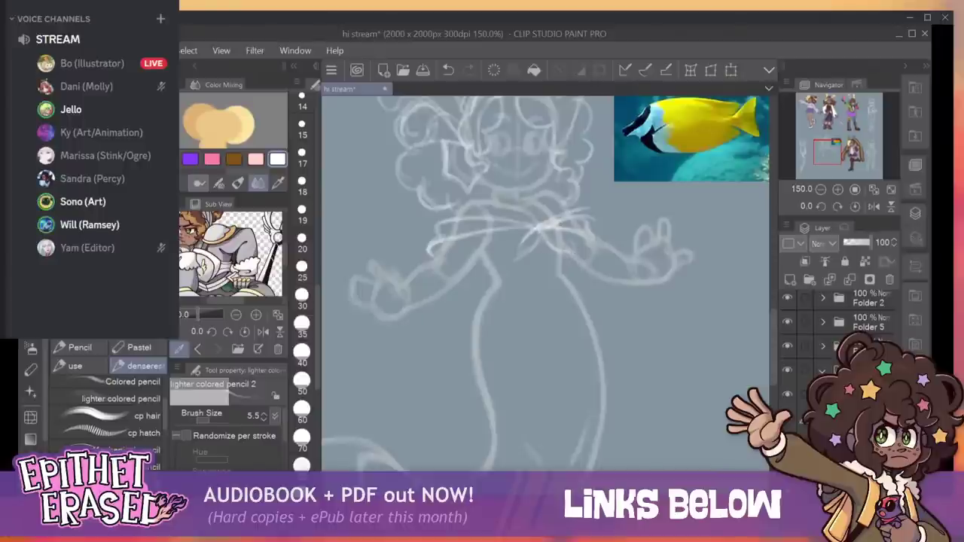
left_click_drag(547, 231, 577, 255)
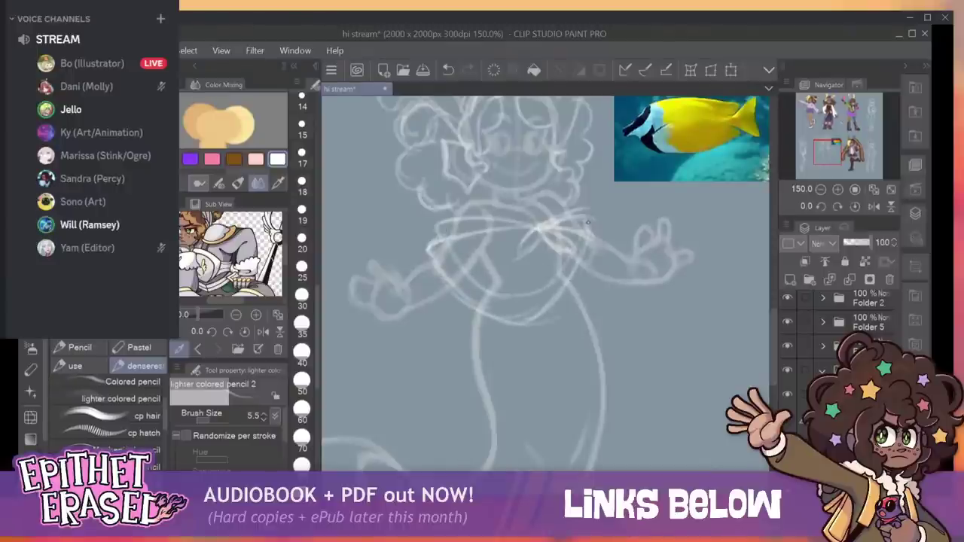
mouse_move(589, 235)
left_mouse_down()
mouse_move(556, 310)
mouse_move(532, 316)
left_mouse_up()
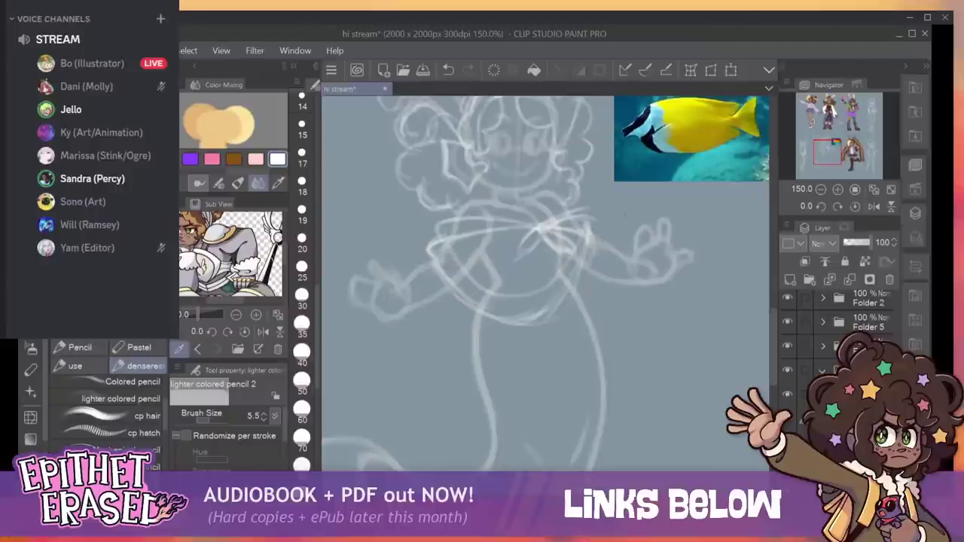
Erase the right half of the garment's hem with densest colored pencil 2 at size 17, and redraw its curves up to the right shoulder.
key("e")
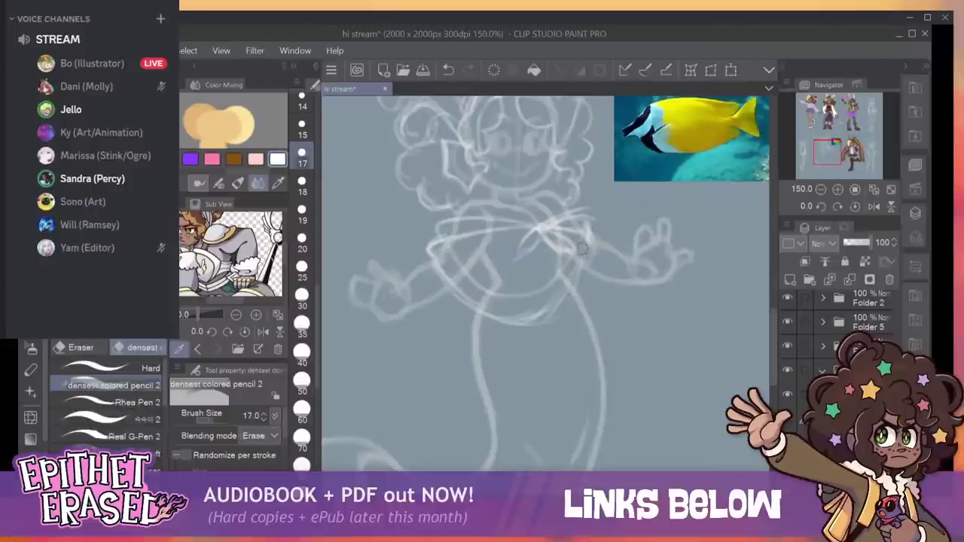
left_click_drag(556, 290, 525, 336)
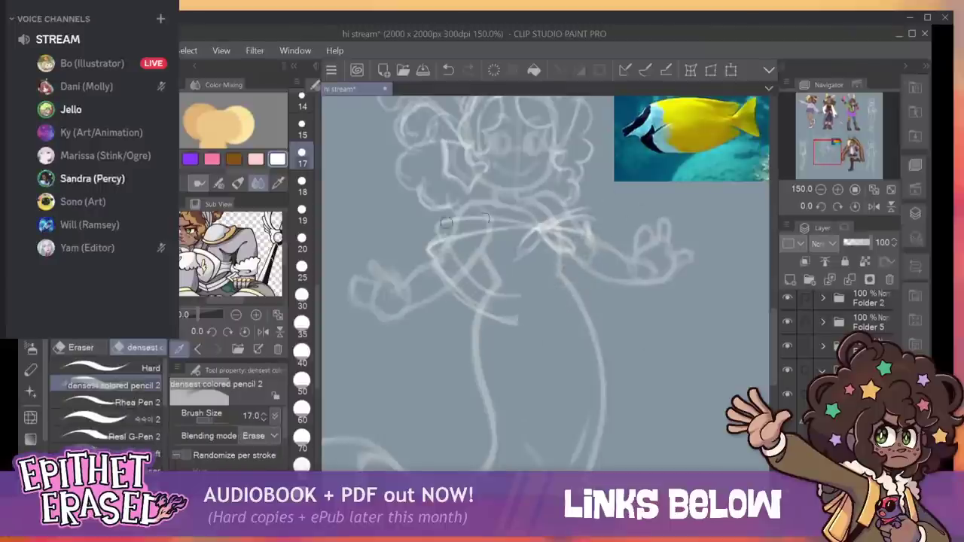
key("p")
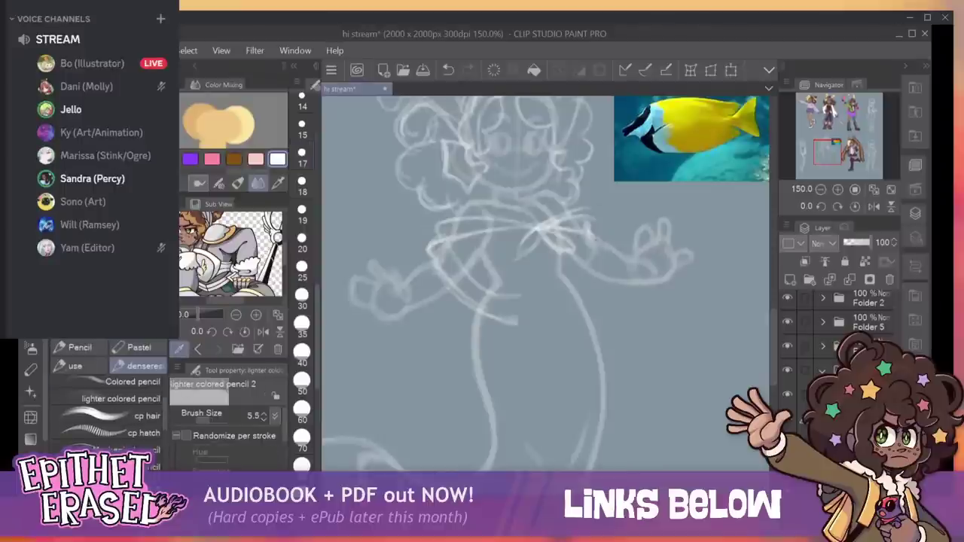
mouse_move(582, 233)
left_mouse_down()
mouse_move(580, 302)
mouse_move(525, 323)
mouse_move(577, 307)
left_mouse_up()
mouse_move(505, 299)
left_mouse_down()
mouse_move(561, 262)
mouse_move(535, 302)
mouse_move(590, 224)
mouse_move(569, 308)
left_mouse_up()
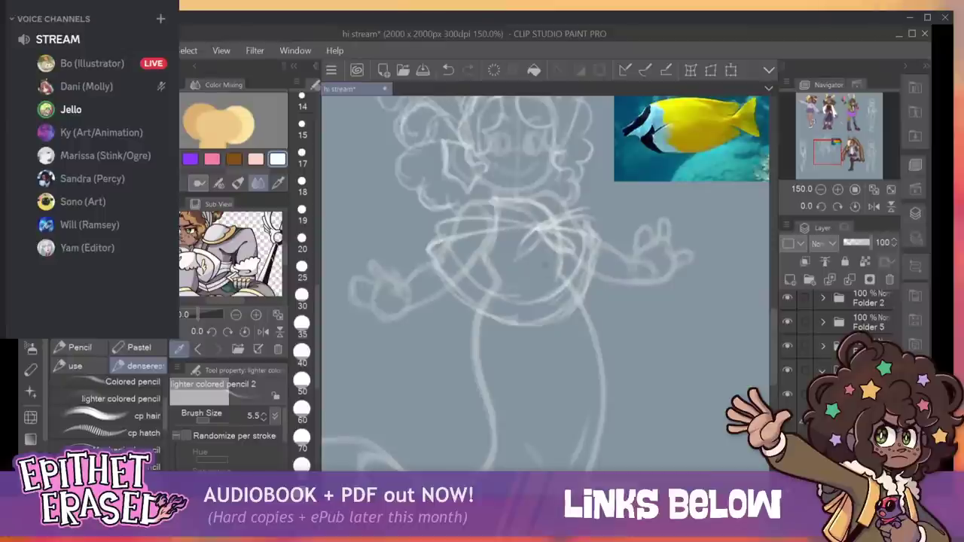
left_click_drag(500, 204, 531, 218)
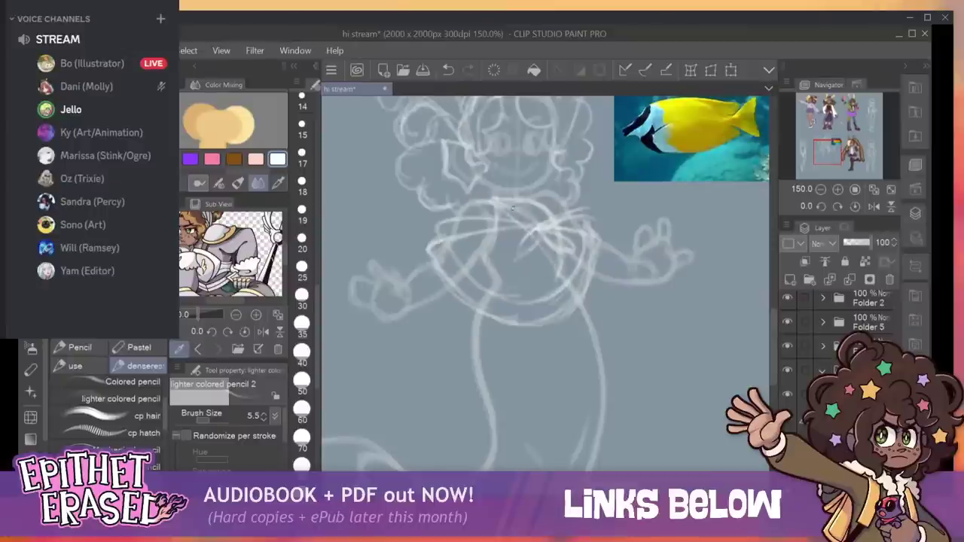
left_click_drag(521, 220, 539, 213)
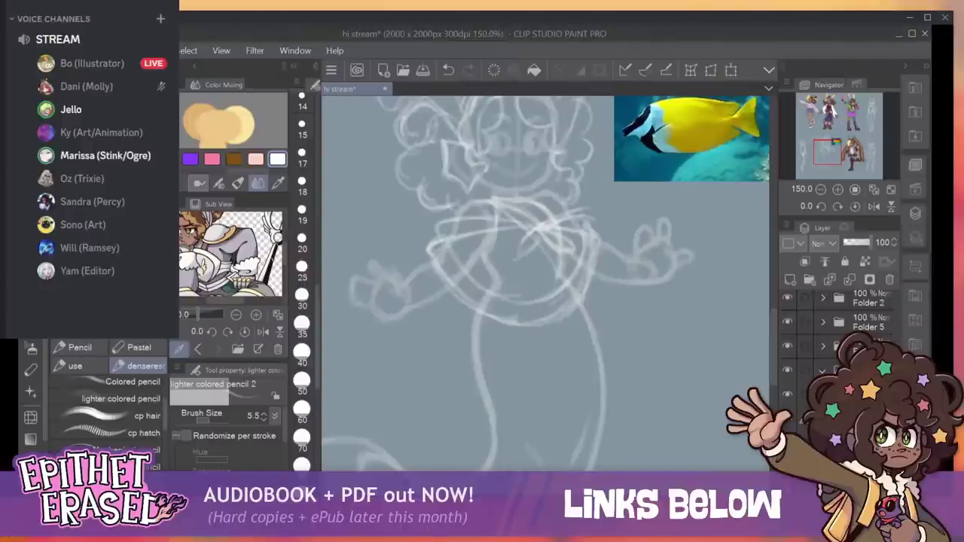
left_click_drag(515, 225, 494, 283)
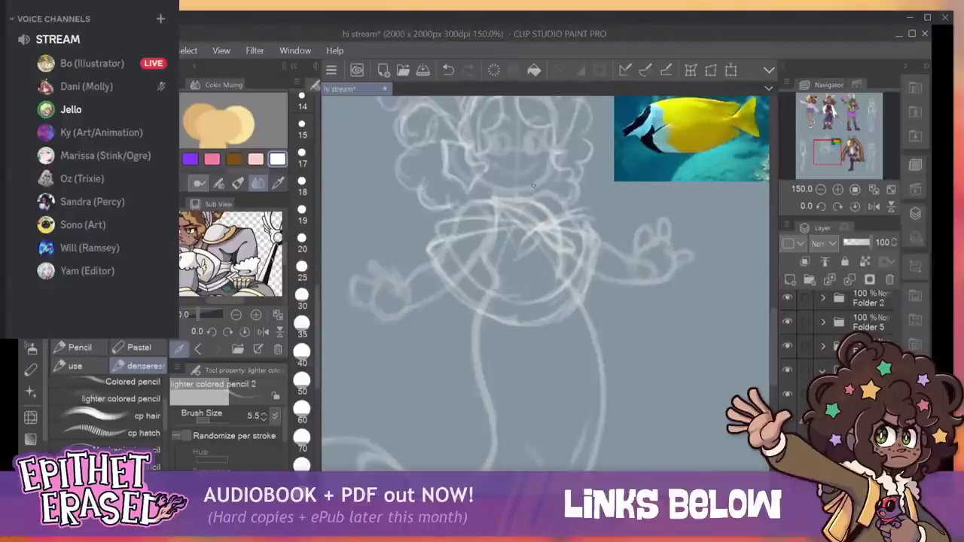
left_click_drag(525, 227, 497, 289)
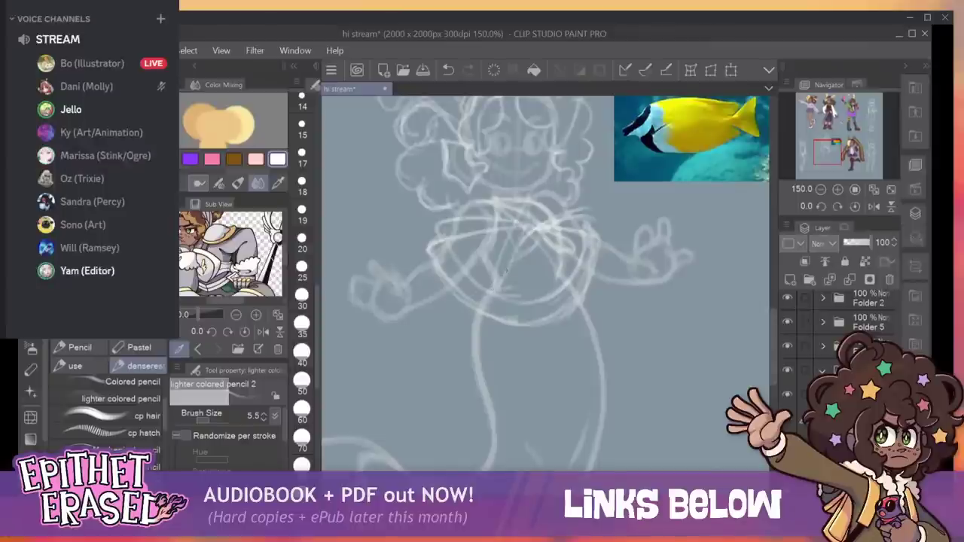
mouse_move(528, 215)
left_mouse_down()
mouse_move(514, 250)
mouse_move(519, 274)
mouse_move(500, 290)
left_mouse_up()
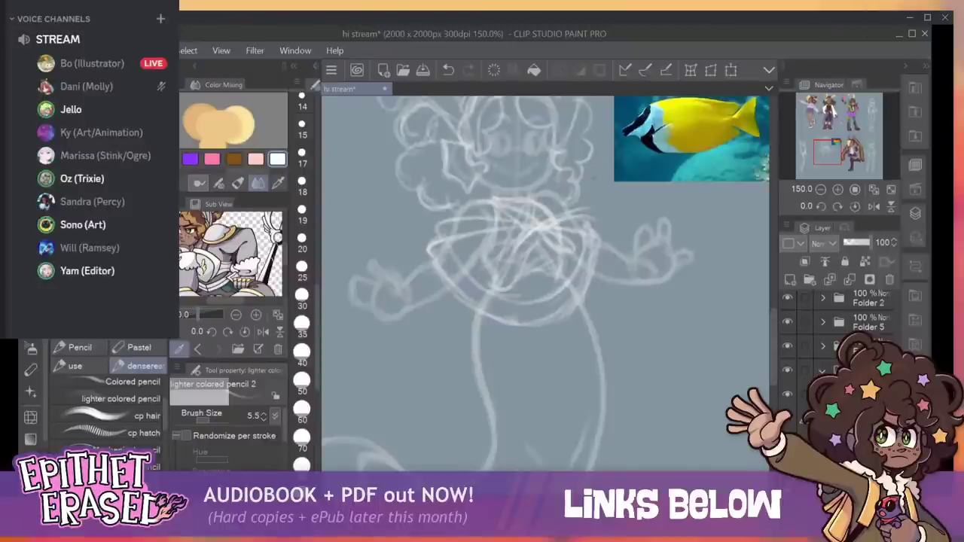
key("ctrl+z")
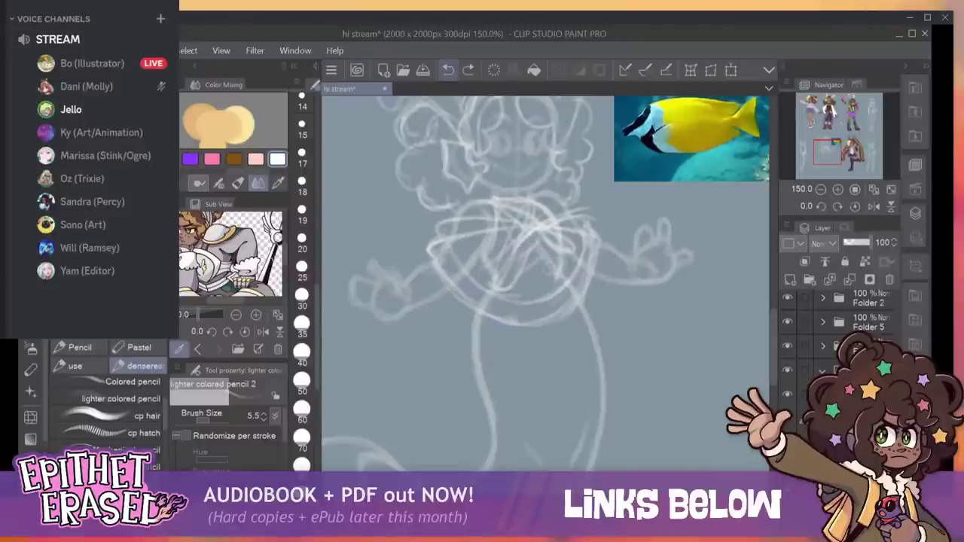
left_click(449, 70)
left_click(449, 70)
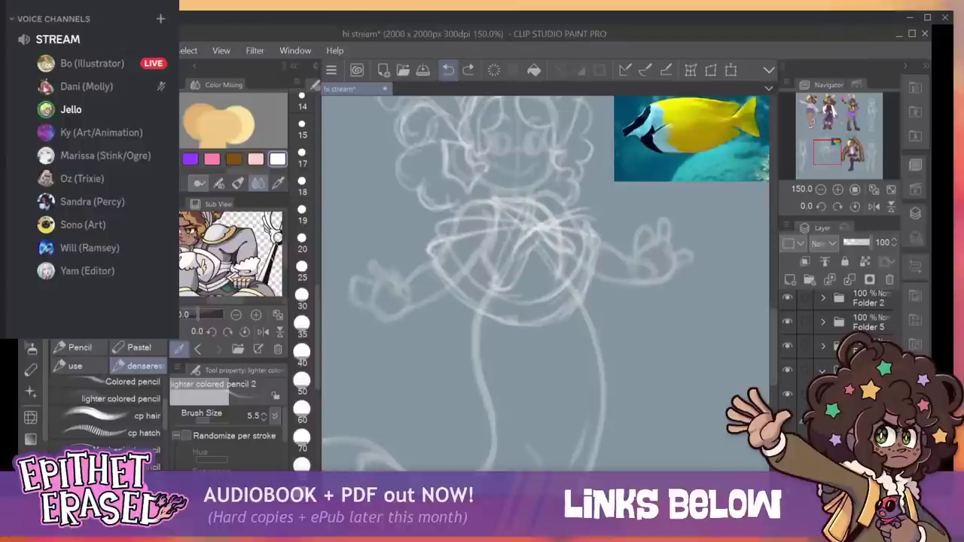
left_click(449, 70)
Redraw the knot's left tail, and add curved lines across the chest beneath it and along the band's upper edge.
left_click_drag(523, 238, 514, 262)
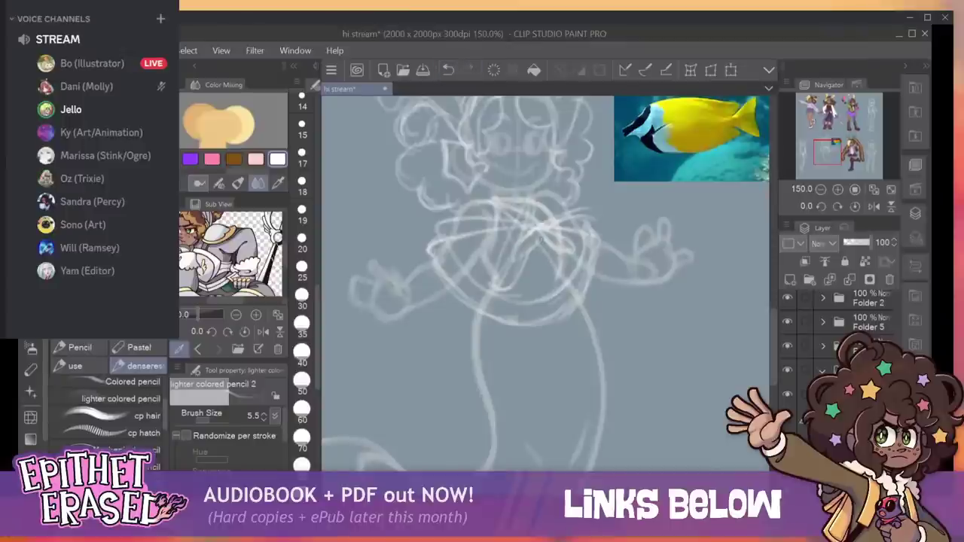
key("e")
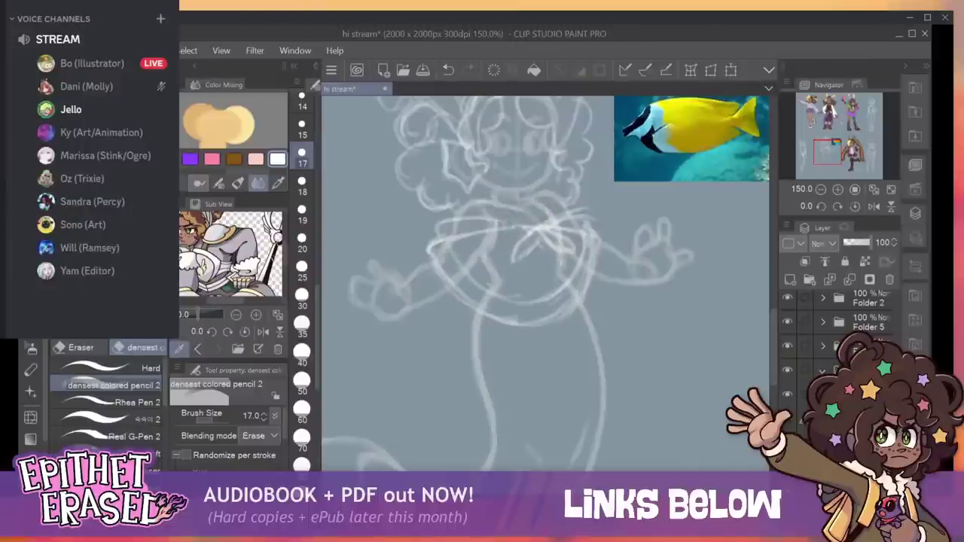
key("p")
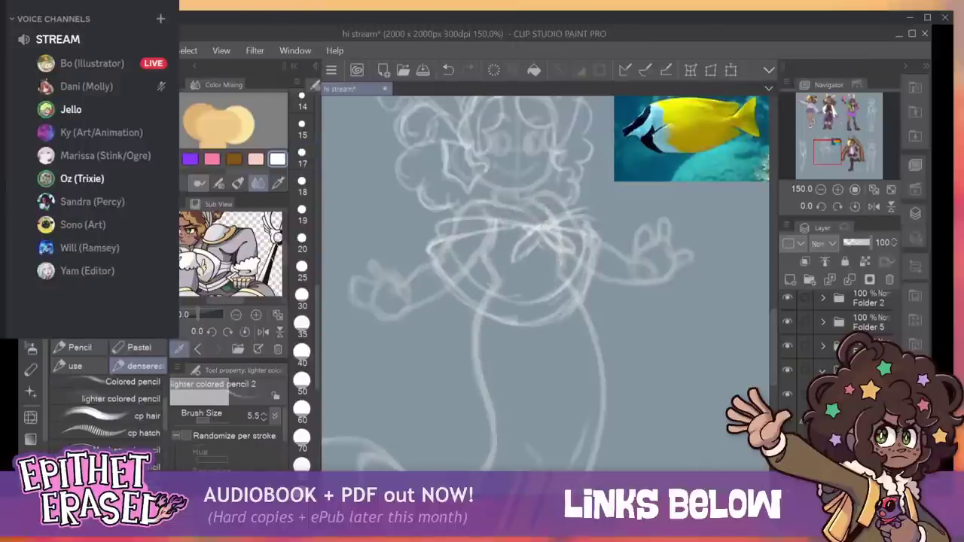
left_click_drag(491, 225, 529, 231)
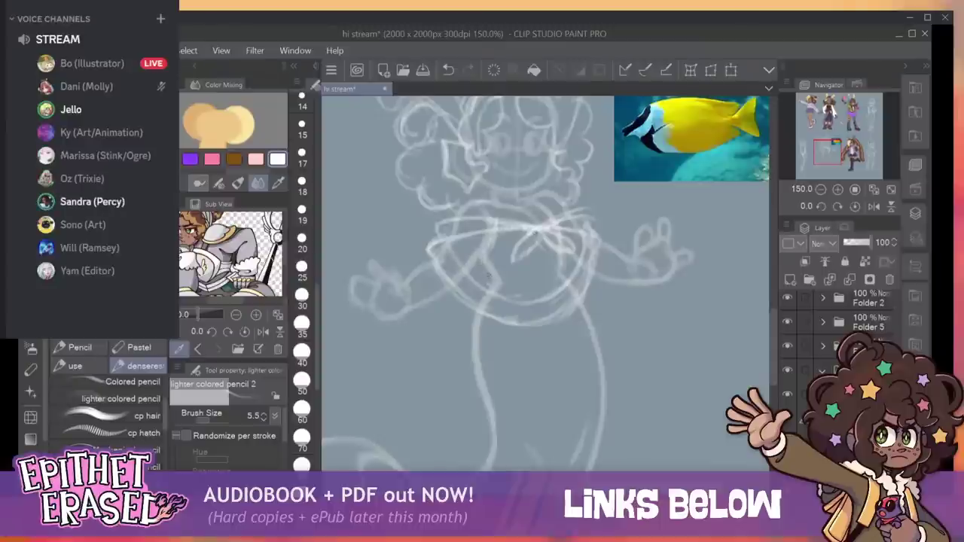
mouse_move(500, 262)
left_mouse_down()
mouse_move(565, 249)
mouse_move(525, 257)
mouse_move(557, 261)
left_mouse_up()
mouse_move(503, 217)
left_mouse_down()
mouse_move(559, 214)
mouse_move(502, 215)
mouse_move(488, 204)
mouse_move(522, 215)
left_mouse_up()
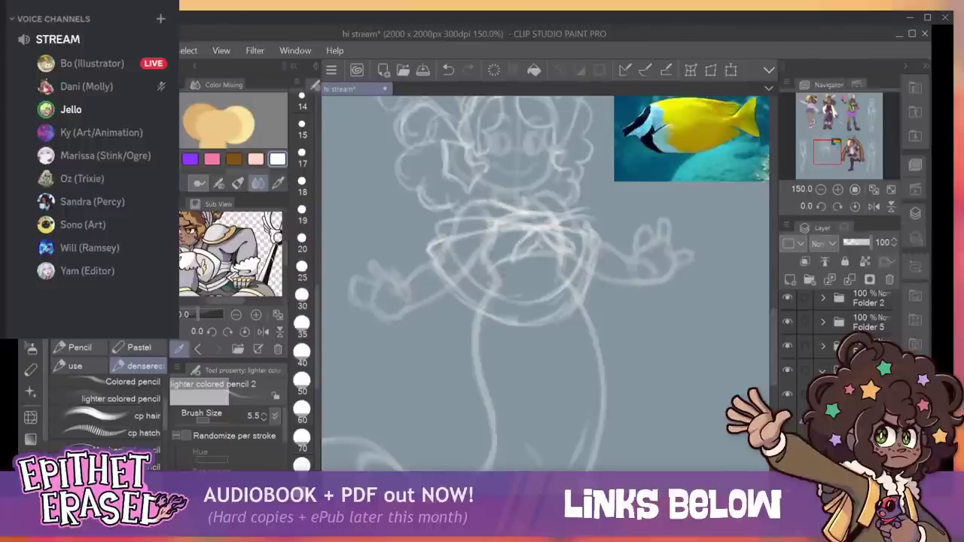
Sketch the knot's loose tail, waist contour curves, and a pointed V-shaped waistline with side curves over the top of the mermaid's tail.
mouse_move(513, 264)
left_mouse_down()
mouse_move(571, 258)
mouse_move(580, 245)
mouse_move(580, 257)
left_mouse_up()
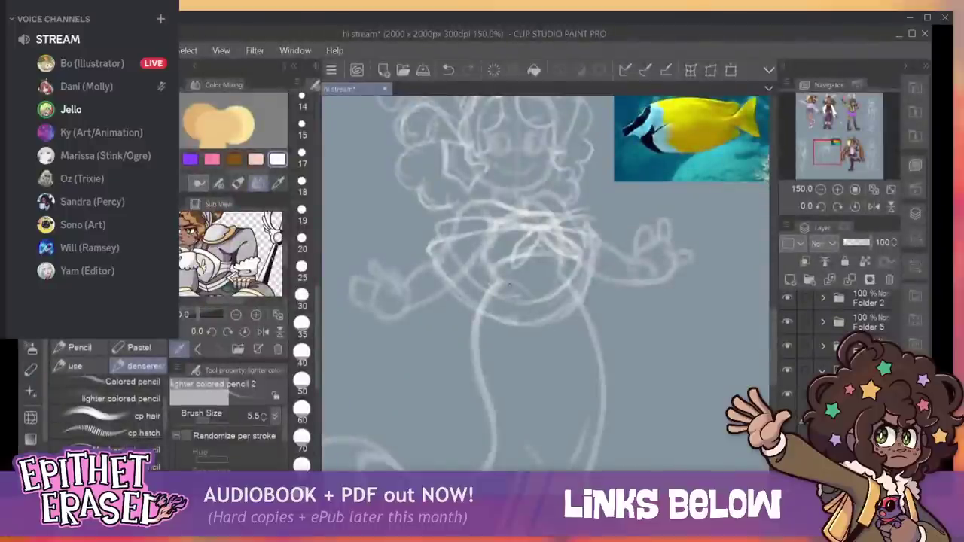
left_click_drag(517, 291, 556, 309)
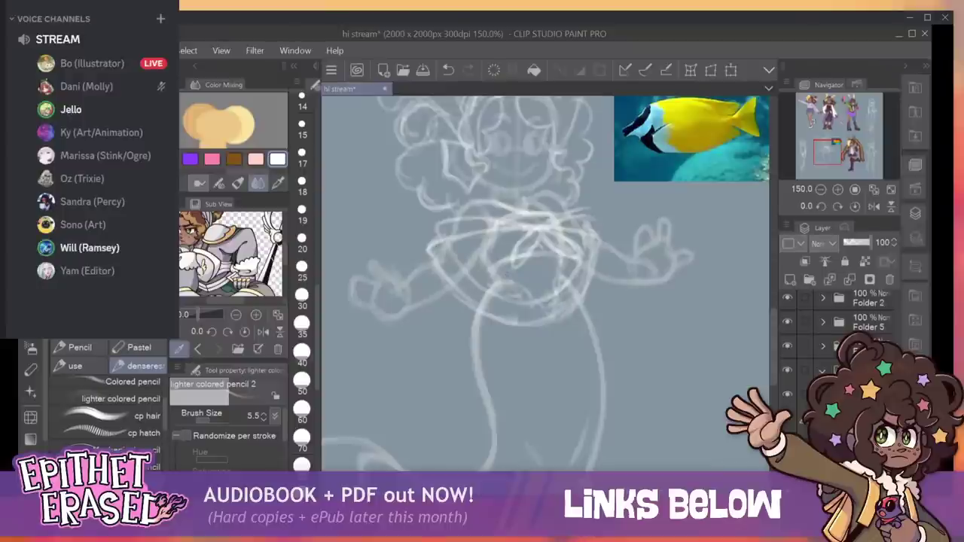
mouse_move(507, 310)
left_mouse_down()
mouse_move(531, 309)
mouse_move(506, 313)
mouse_move(560, 338)
left_mouse_up()
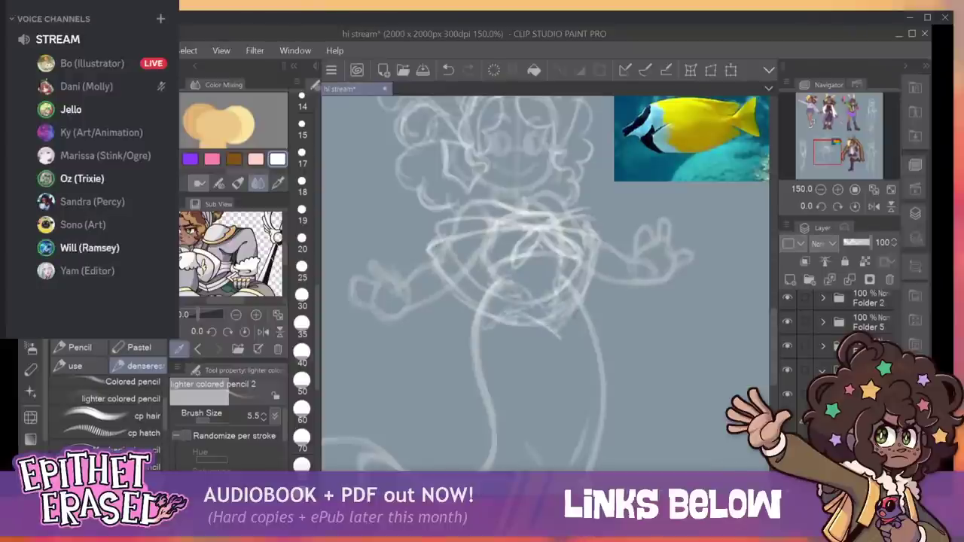
mouse_move(580, 302)
left_mouse_down()
mouse_move(561, 337)
mouse_move(586, 303)
left_mouse_up()
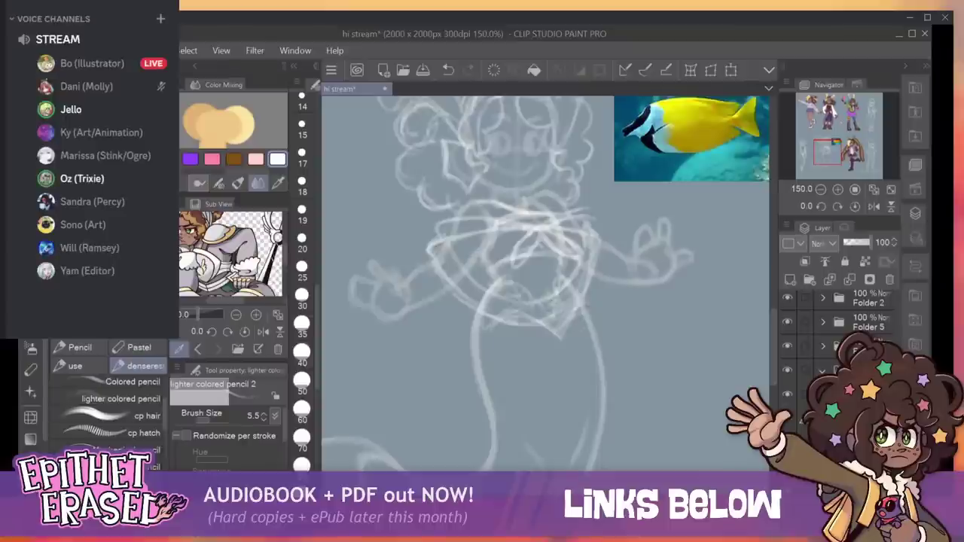
mouse_move(559, 347)
left_mouse_down()
mouse_move(490, 375)
mouse_move(509, 331)
mouse_move(486, 369)
left_mouse_up()
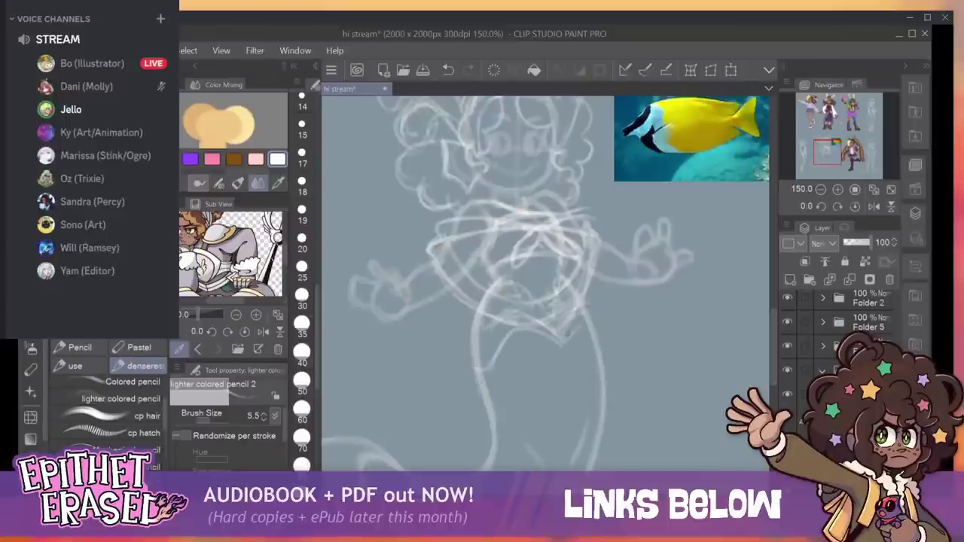
left_click_drag(566, 324, 595, 332)
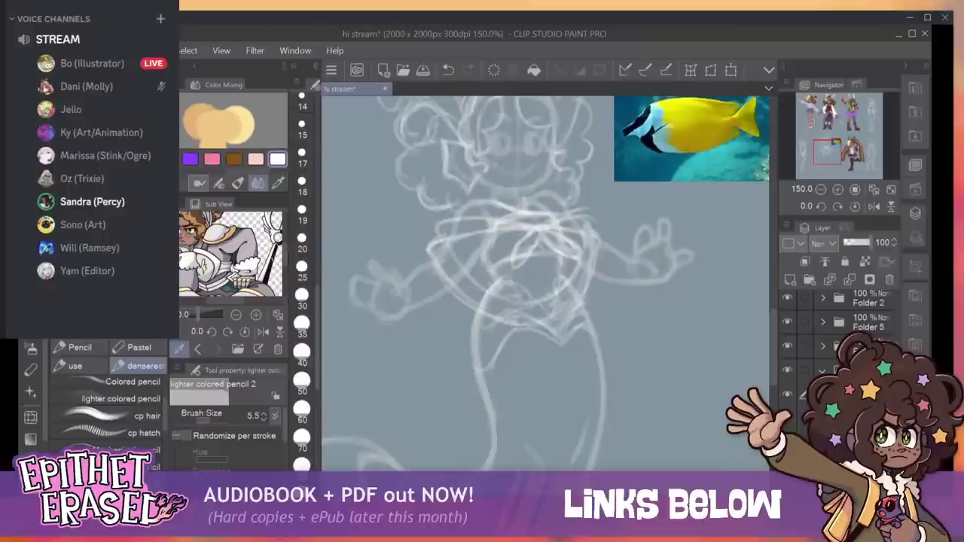
Doodle a small head with side-swept hair and a spiky crown in dark pencil at size 5 in the empty space beside the mermaid.
left_click(198, 349)
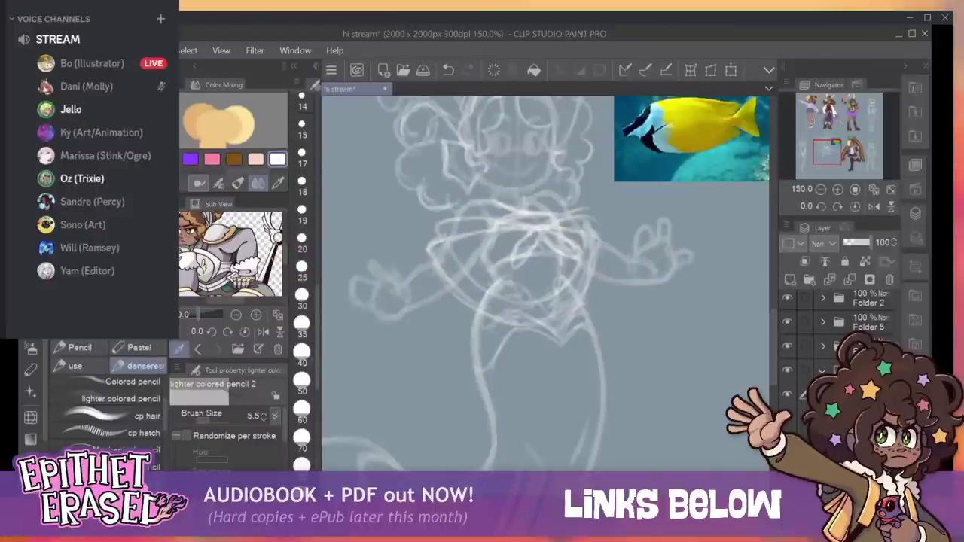
mouse_move(678, 301)
left_mouse_down()
mouse_move(371, 254)
mouse_move(614, 200)
mouse_move(552, 215)
left_mouse_up()
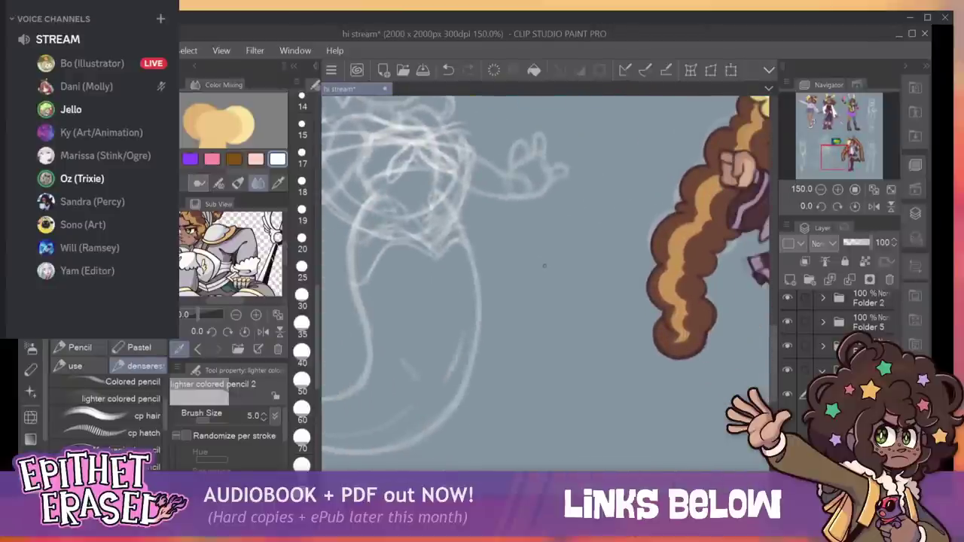
mouse_move(571, 222)
left_mouse_down()
mouse_move(523, 257)
mouse_move(557, 278)
mouse_move(576, 233)
left_mouse_up()
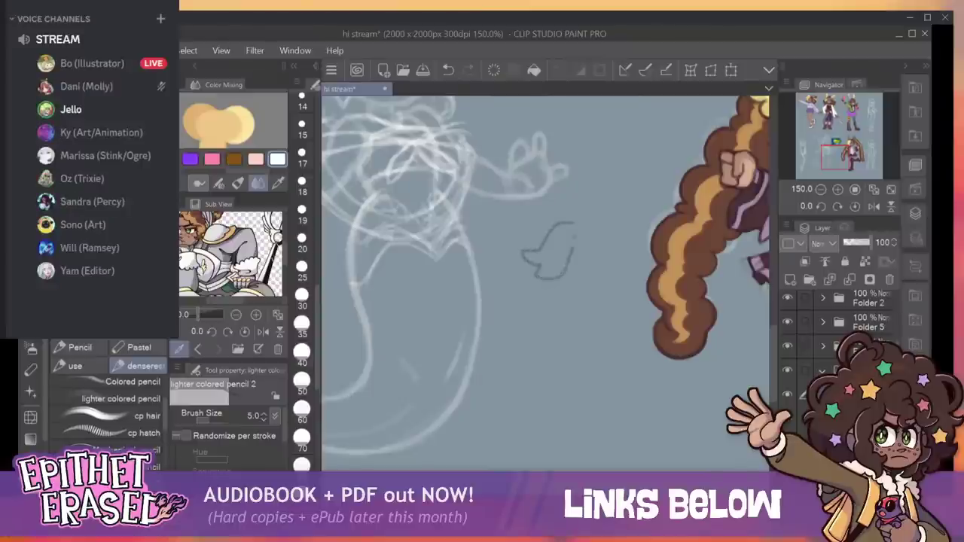
mouse_move(565, 273)
left_mouse_down()
mouse_move(579, 277)
mouse_move(593, 261)
left_mouse_up()
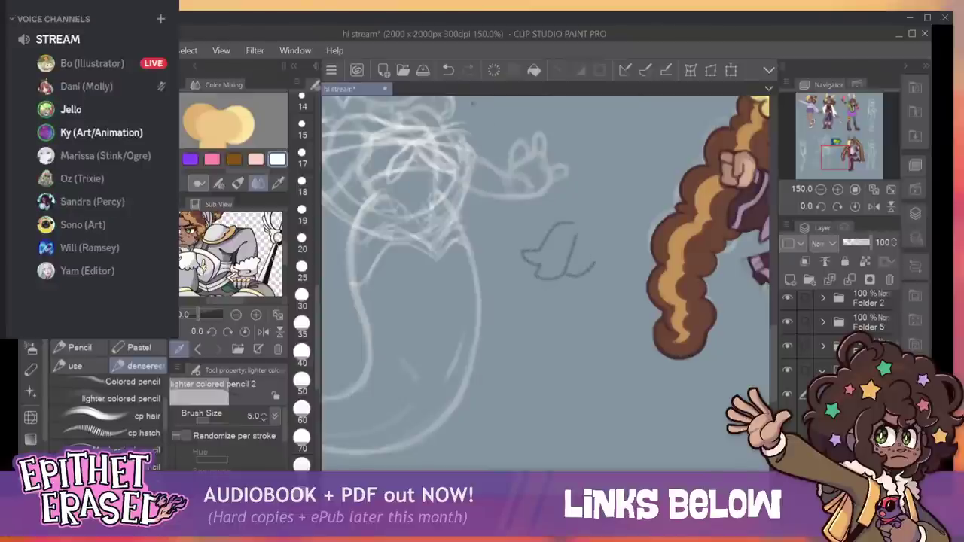
key("ctrl+z")
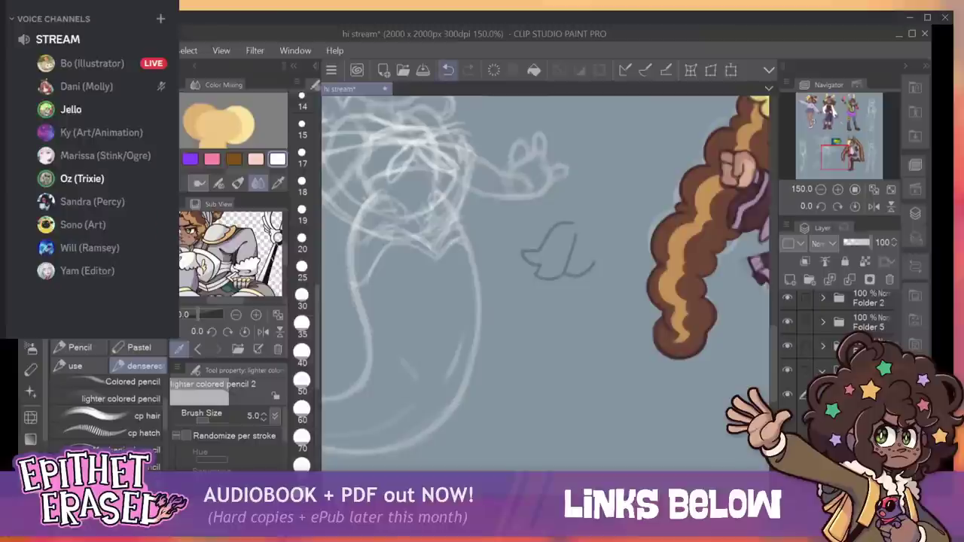
mouse_move(564, 274)
left_mouse_down()
mouse_move(592, 265)
mouse_move(595, 252)
mouse_move(605, 258)
left_mouse_up()
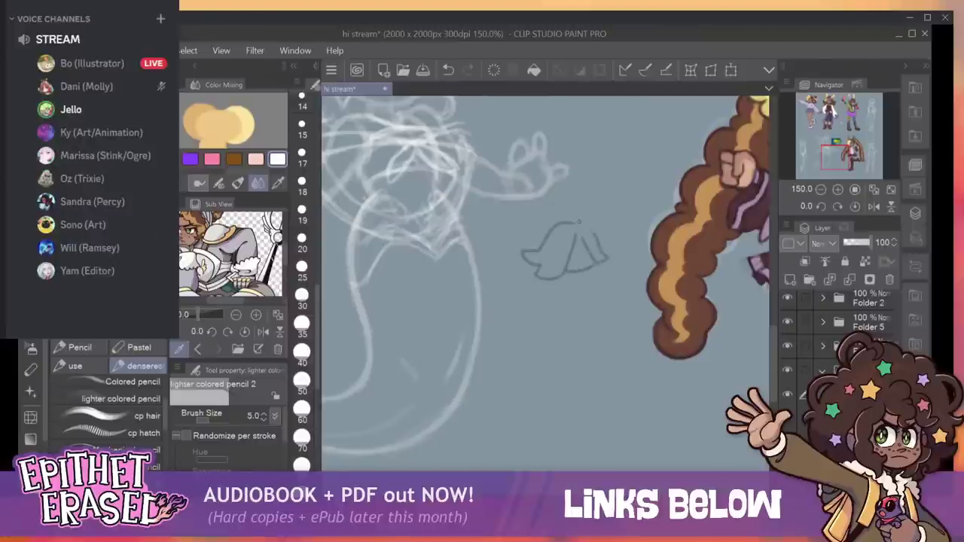
left_click_drag(579, 221, 531, 239)
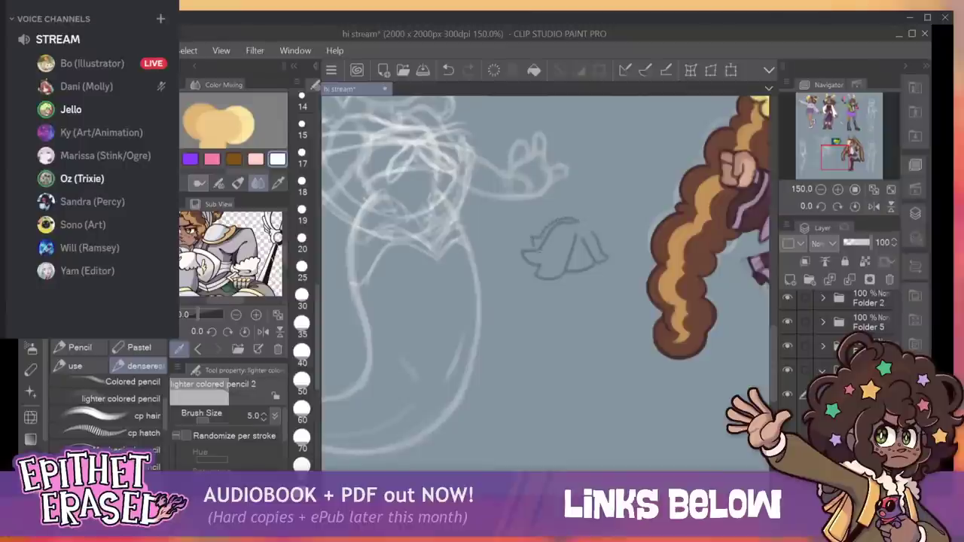
mouse_move(581, 222)
left_mouse_down()
mouse_move(606, 219)
mouse_move(598, 224)
mouse_move(607, 251)
left_mouse_up()
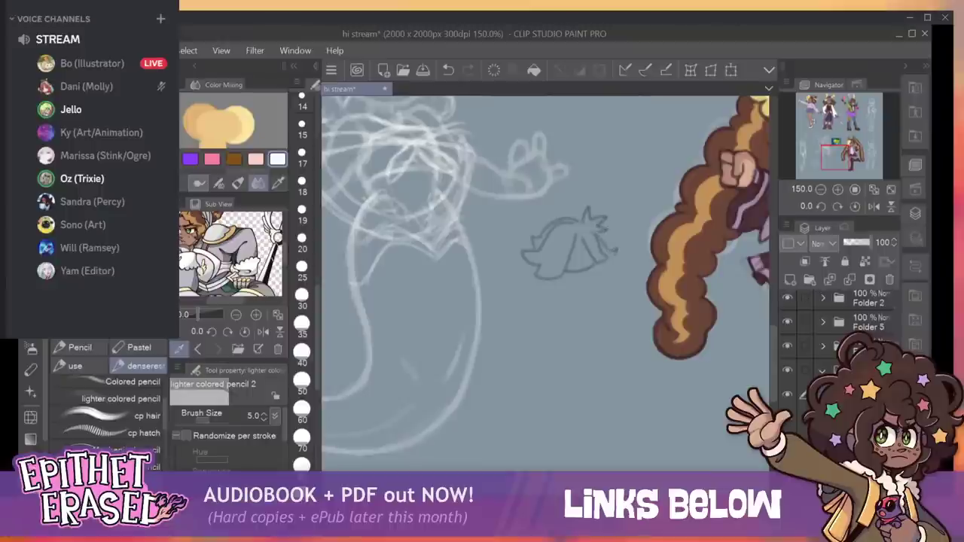
Draw the doodle's wide rounded body with a band lettered SMELTERS, and add an oval facial detail and two short legs.
mouse_move(541, 276)
left_mouse_down()
mouse_move(523, 308)
mouse_move(539, 333)
mouse_move(610, 338)
left_mouse_up()
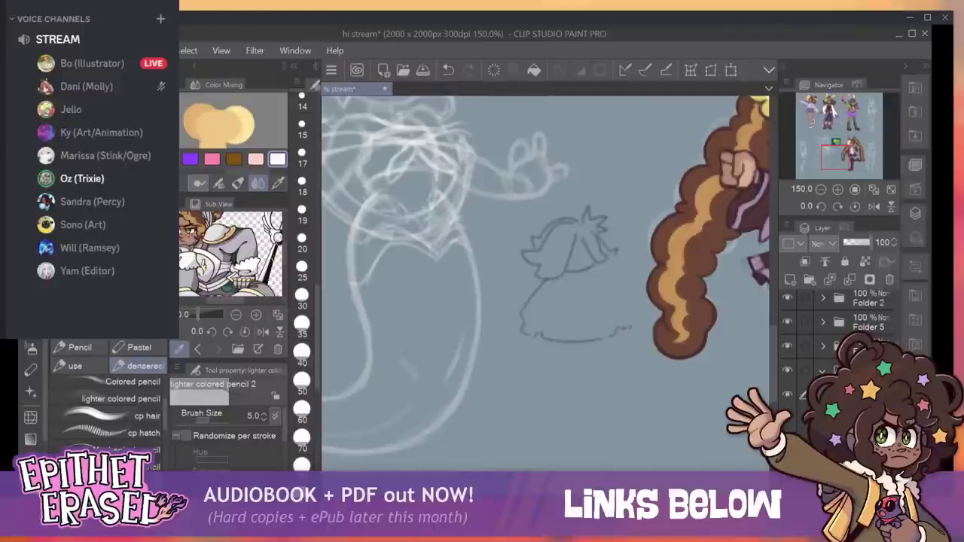
left_click_drag(603, 265, 639, 315)
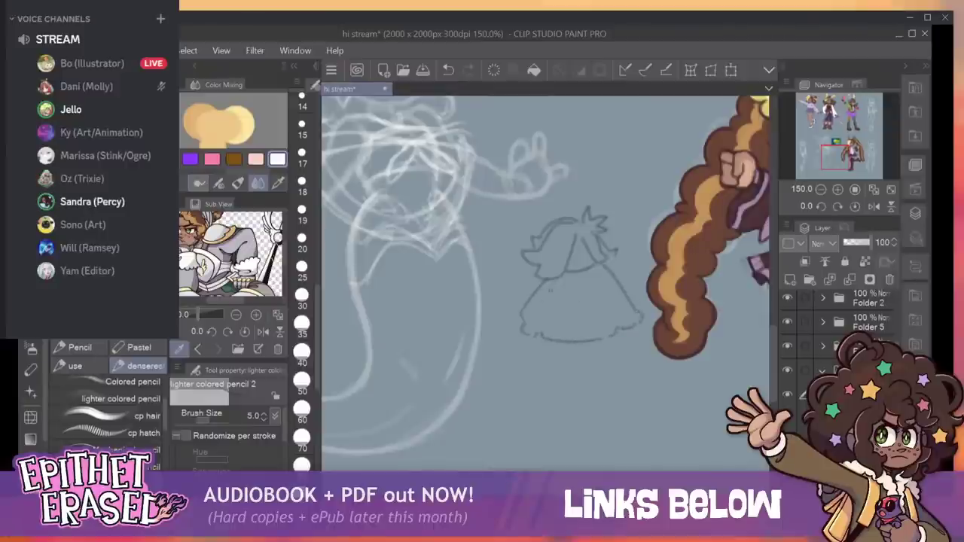
mouse_move(555, 294)
left_mouse_down()
mouse_move(547, 309)
mouse_move(565, 295)
mouse_move(571, 310)
mouse_move(586, 312)
mouse_move(594, 299)
mouse_move(615, 307)
left_mouse_up()
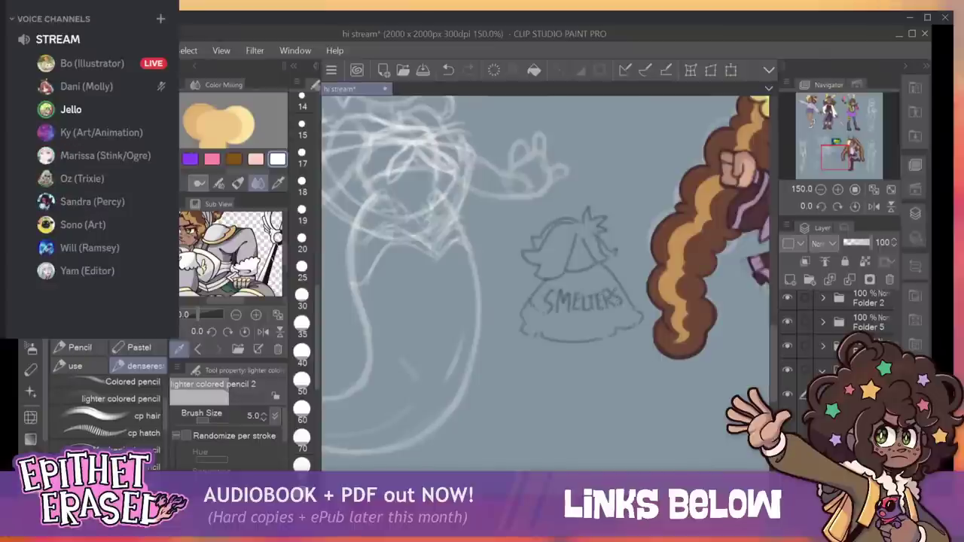
left_click_drag(547, 285, 617, 282)
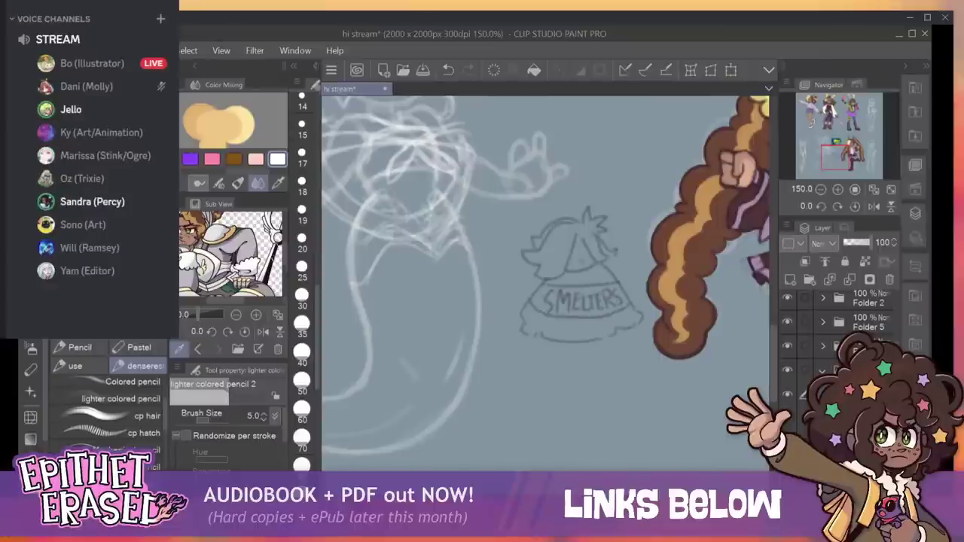
left_click_drag(580, 252, 588, 257)
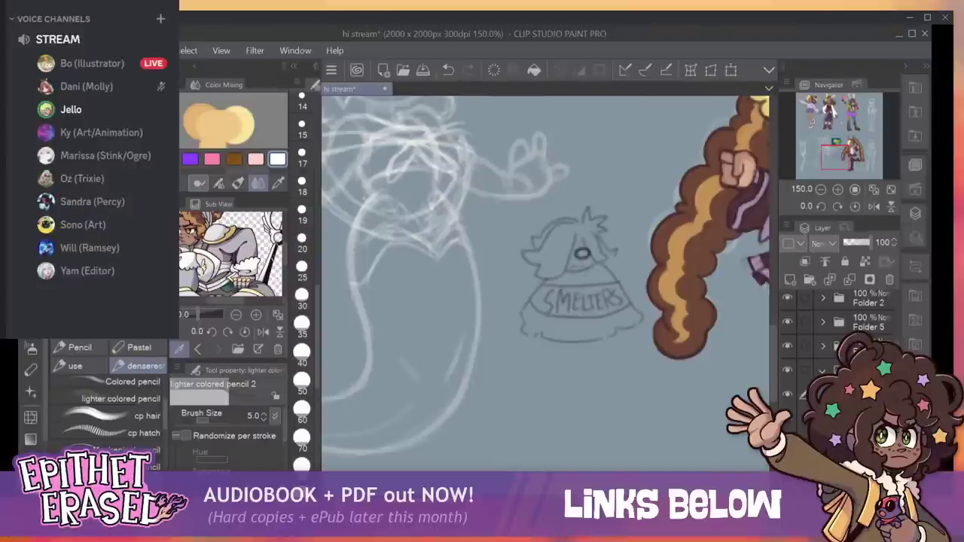
mouse_move(570, 349)
left_mouse_down()
mouse_move(559, 370)
mouse_move(572, 362)
mouse_move(611, 372)
mouse_move(597, 361)
left_mouse_up()
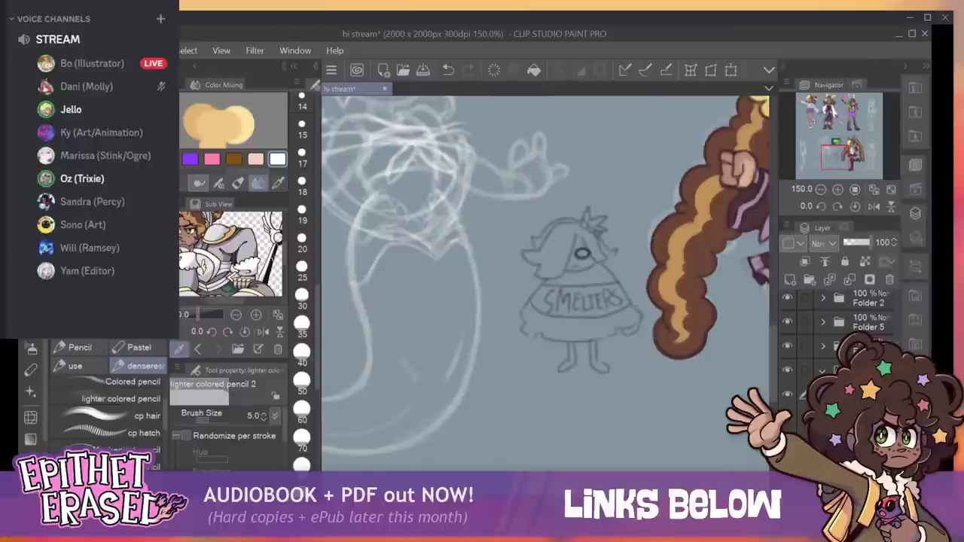
Move the SMELTERS doodle down beside the mermaid's tail, and hide its layer.
key("k")
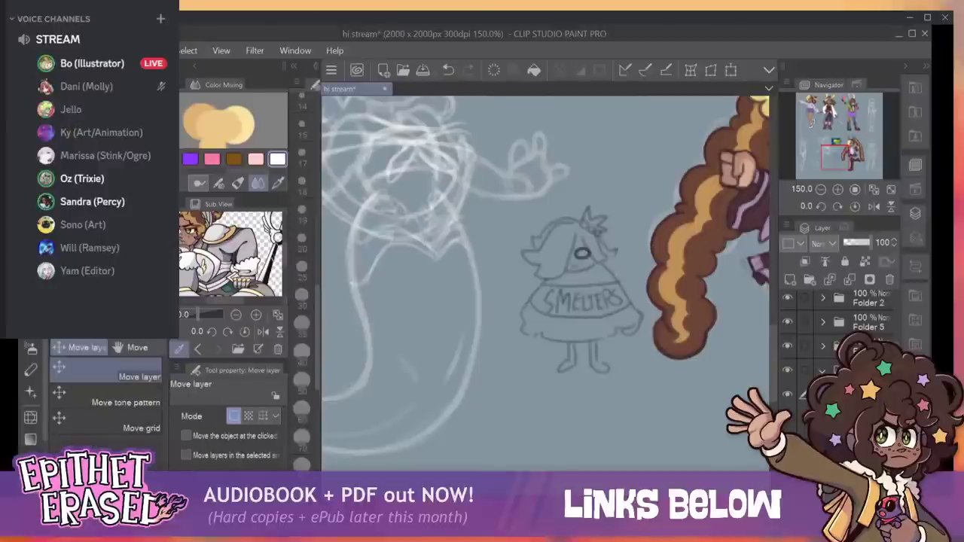
left_click_drag(580, 294, 561, 360)
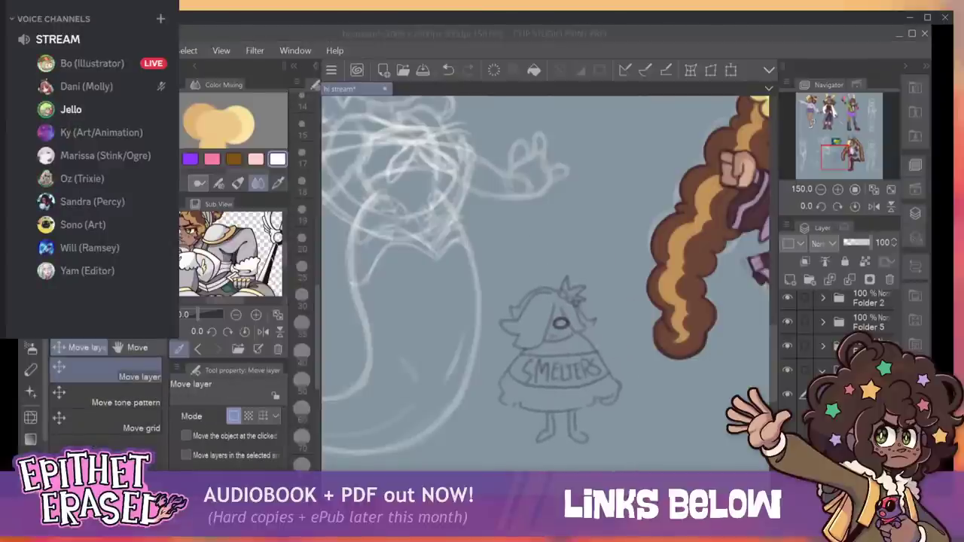
left_click(492, 286)
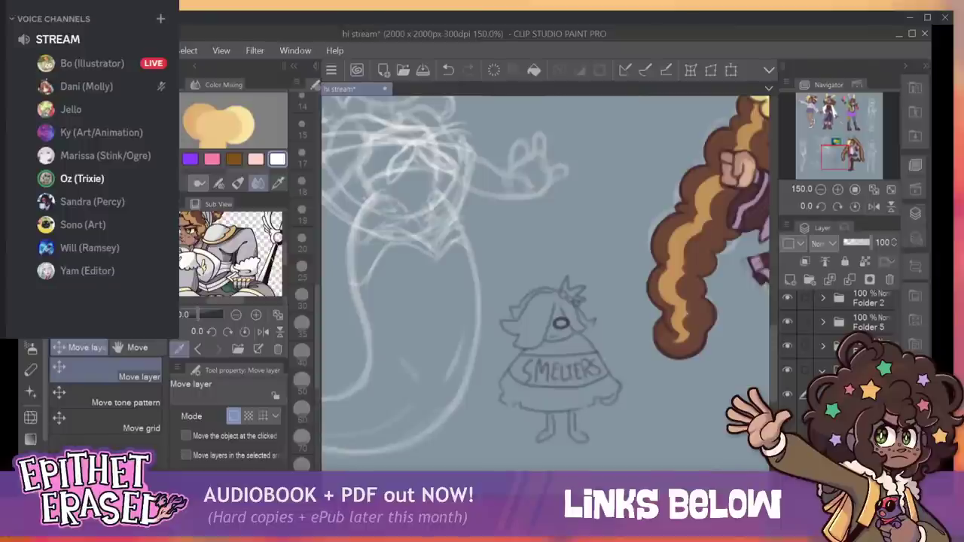
left_click(840, 370)
key("ctrl+shift+n")
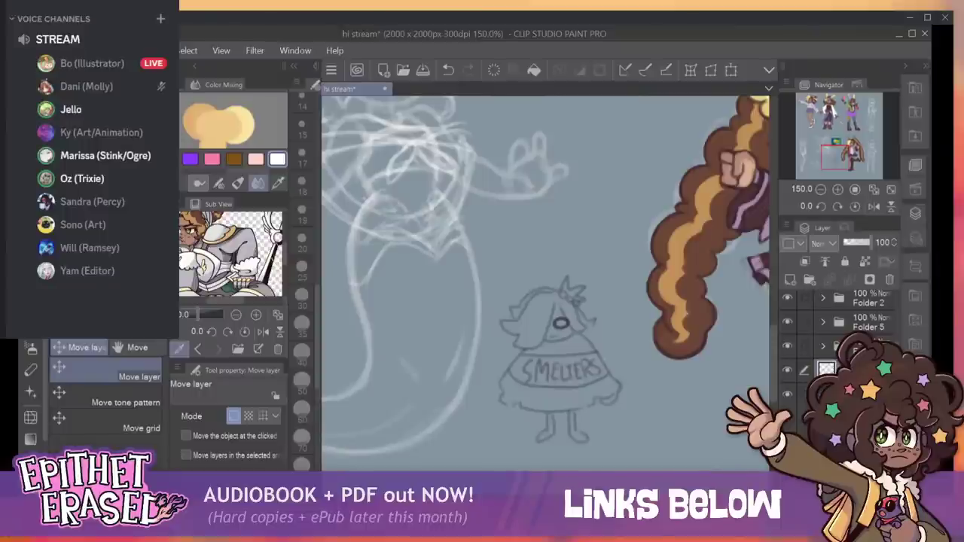
left_click(787, 369)
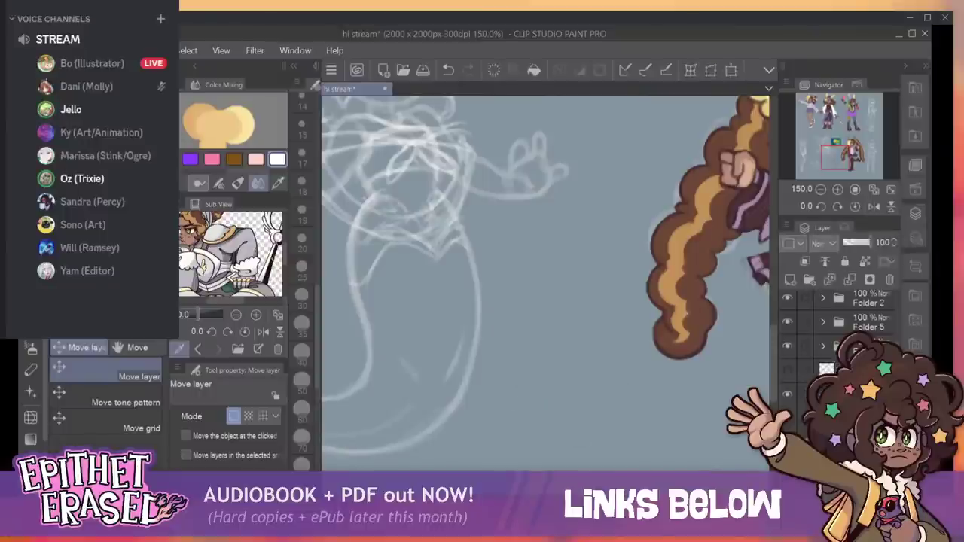
Sketch a pointed hip fin extending outward from the left side of the mermaid's tail with lighter colored pencil 2 at size 5.
mouse_move(482, 226)
left_mouse_down()
mouse_move(535, 364)
mouse_move(567, 372)
mouse_move(597, 289)
mouse_move(597, 303)
left_mouse_up()
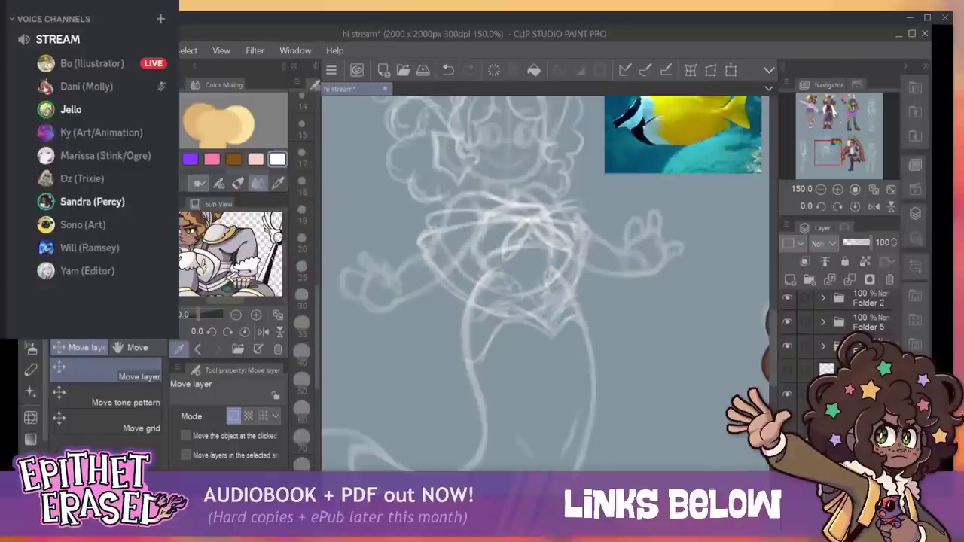
left_click_drag(520, 249, 528, 247)
key("ctrl+z")
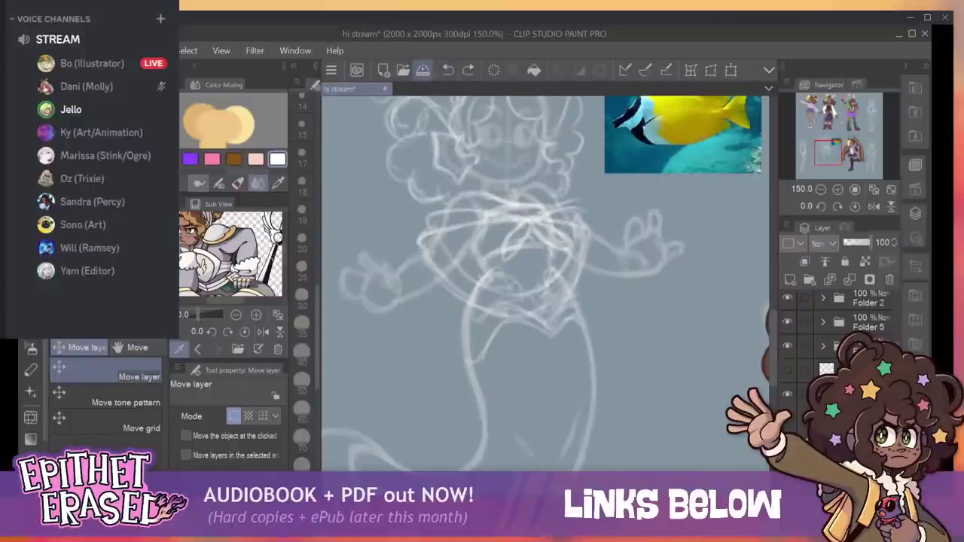
key("p")
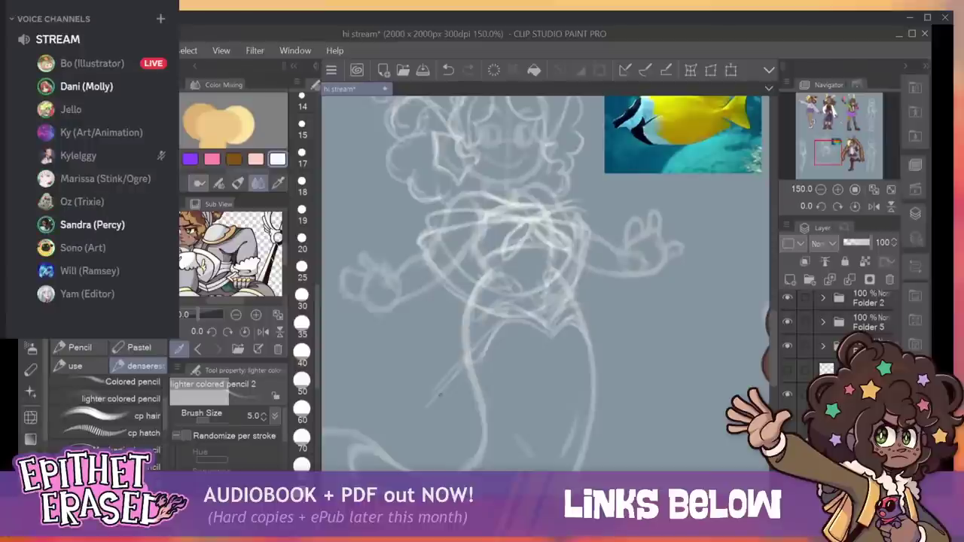
left_click_drag(430, 413, 477, 433)
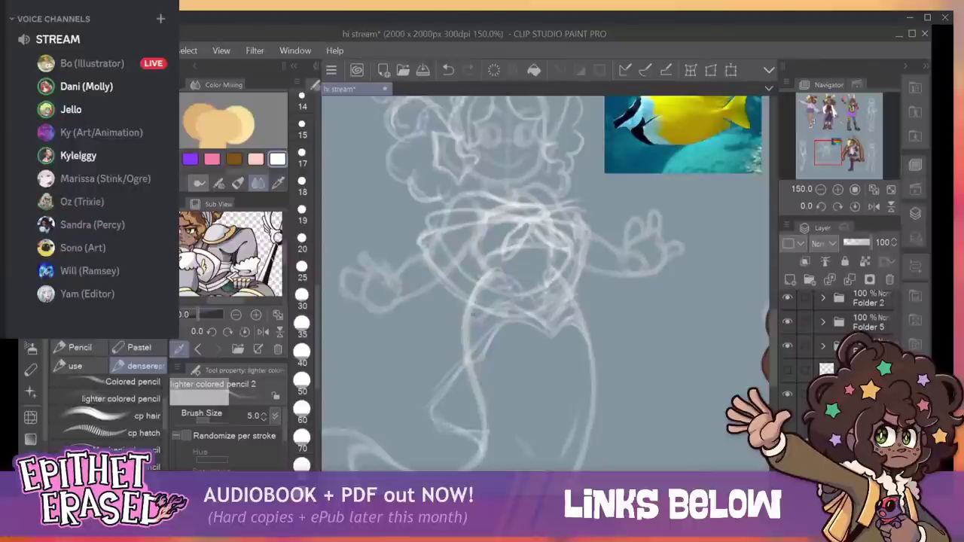
Sketch a long pointed hip fin along the tail's outer edge, opposite the existing one.
left_click_drag(583, 323, 620, 412)
left_click_drag(594, 345, 621, 413)
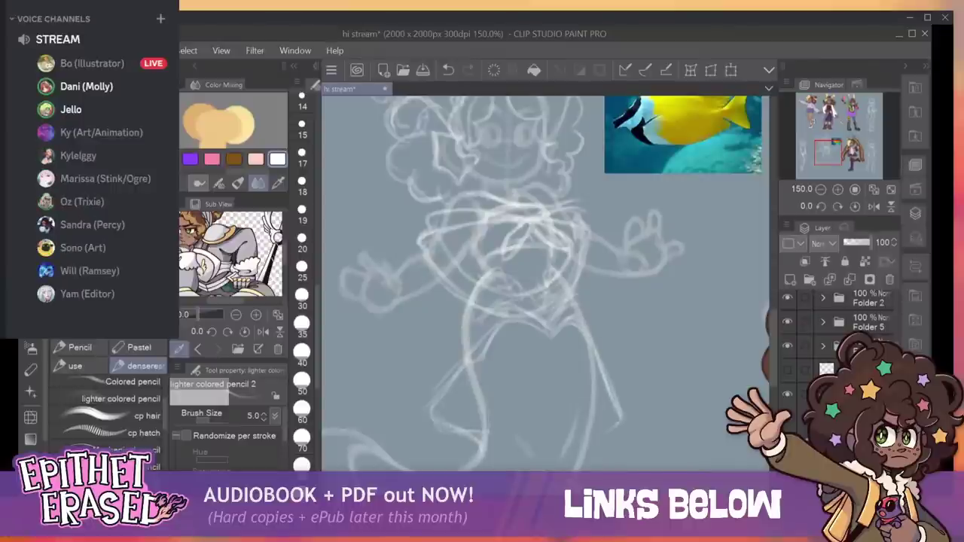
left_click_drag(588, 454, 621, 426)
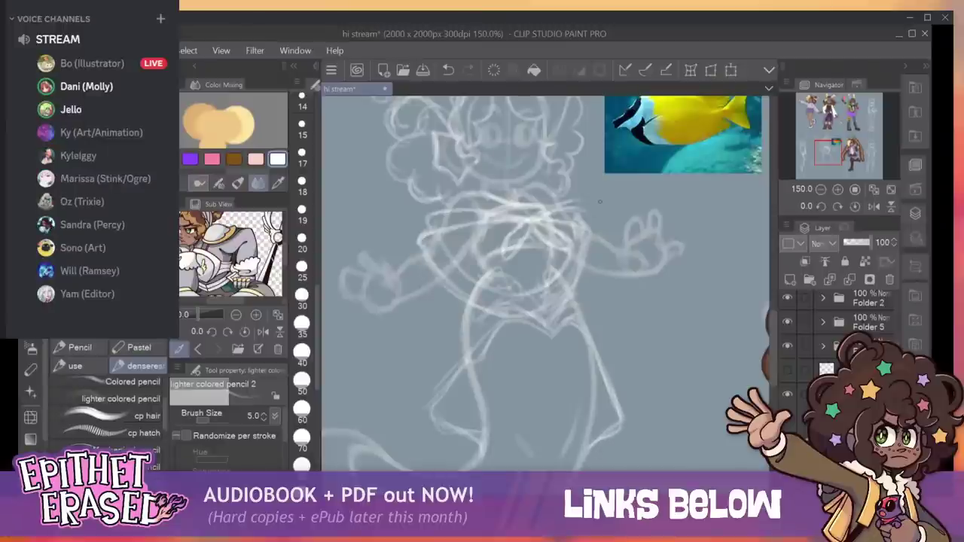
Erase the rough waist lines and hip fins, and redraw both pointed fins higher on the hips.
left_click_drag(520, 343, 595, 224)
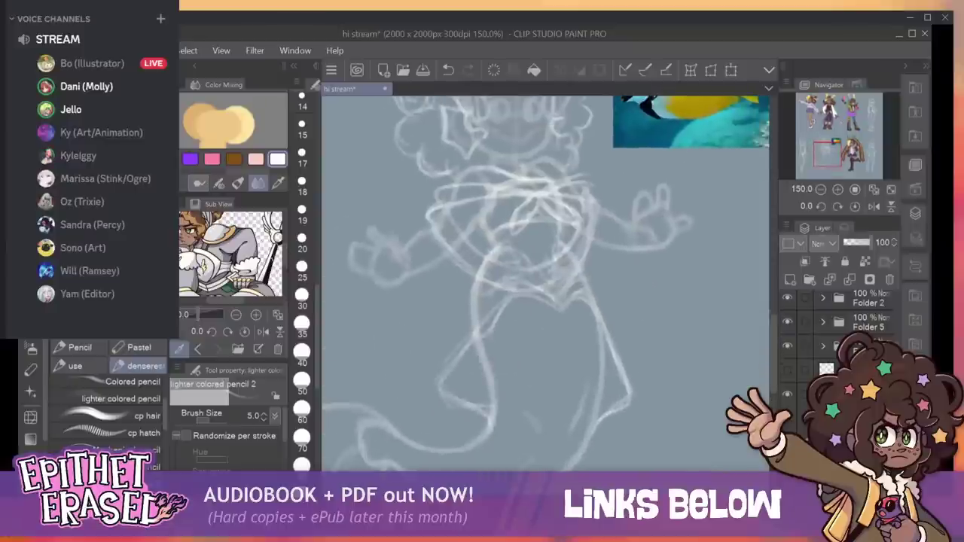
key("e")
mouse_move(476, 329)
left_mouse_down()
mouse_move(437, 397)
mouse_move(477, 327)
mouse_move(440, 393)
mouse_move(488, 423)
mouse_move(464, 402)
mouse_move(514, 406)
mouse_move(619, 310)
mouse_move(609, 385)
mouse_move(596, 298)
mouse_move(616, 403)
left_mouse_up()
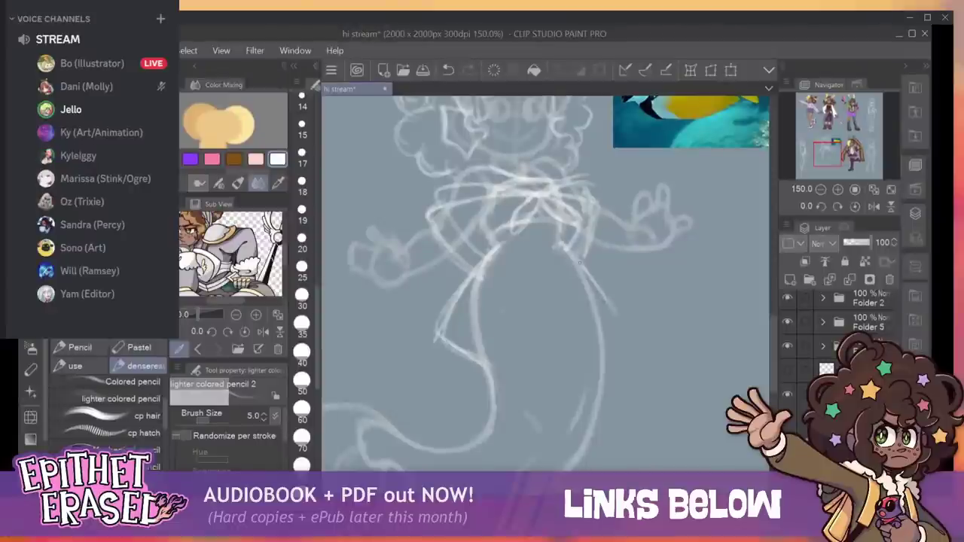
left_click_drag(578, 258, 619, 332)
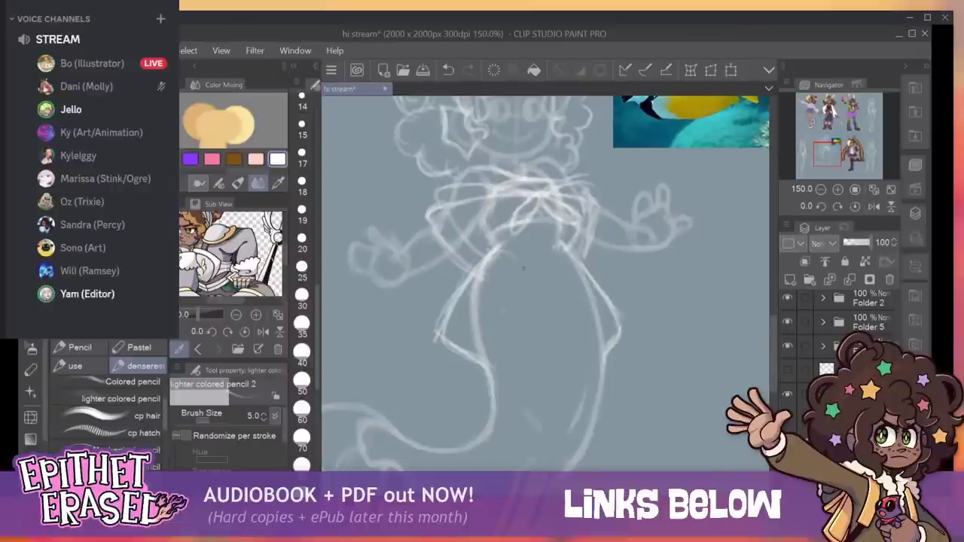
Sketch a pointed V-shaped waistline with layered curved bands beneath it, spanning between the two hip fins.
mouse_move(503, 245)
left_mouse_down()
mouse_move(554, 286)
mouse_move(543, 275)
mouse_move(557, 255)
mouse_move(553, 284)
left_mouse_up()
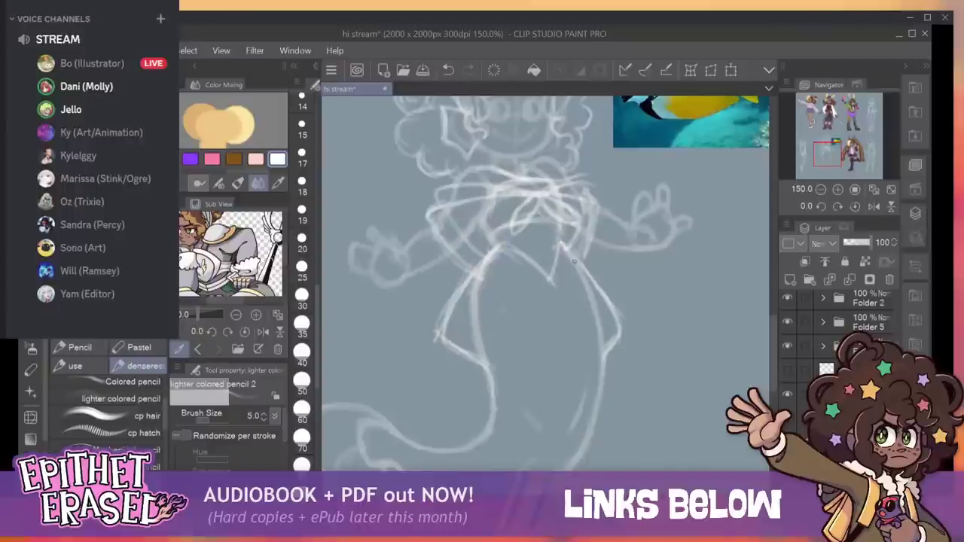
left_click_drag(484, 272, 556, 292)
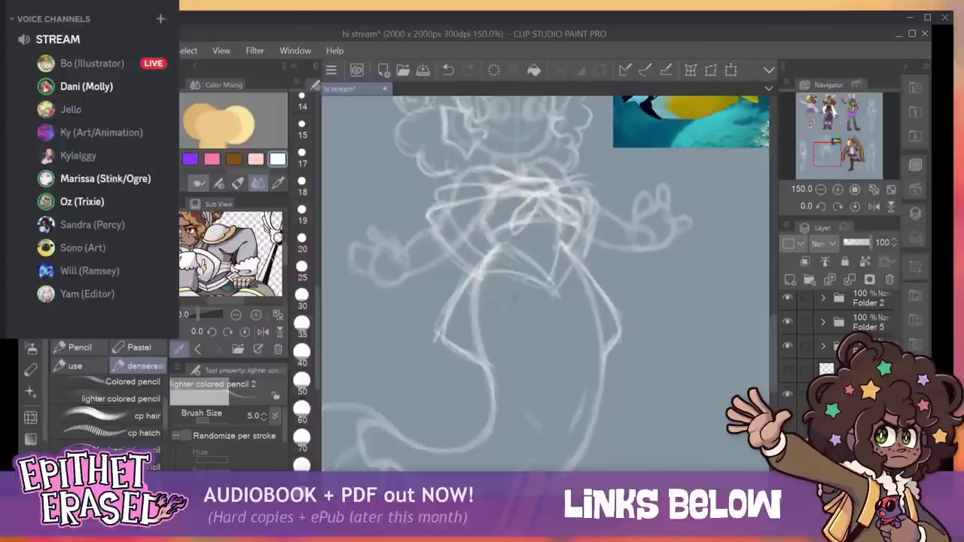
mouse_move(480, 299)
left_mouse_down()
mouse_move(557, 299)
mouse_move(530, 293)
mouse_move(559, 304)
mouse_move(583, 284)
left_mouse_up()
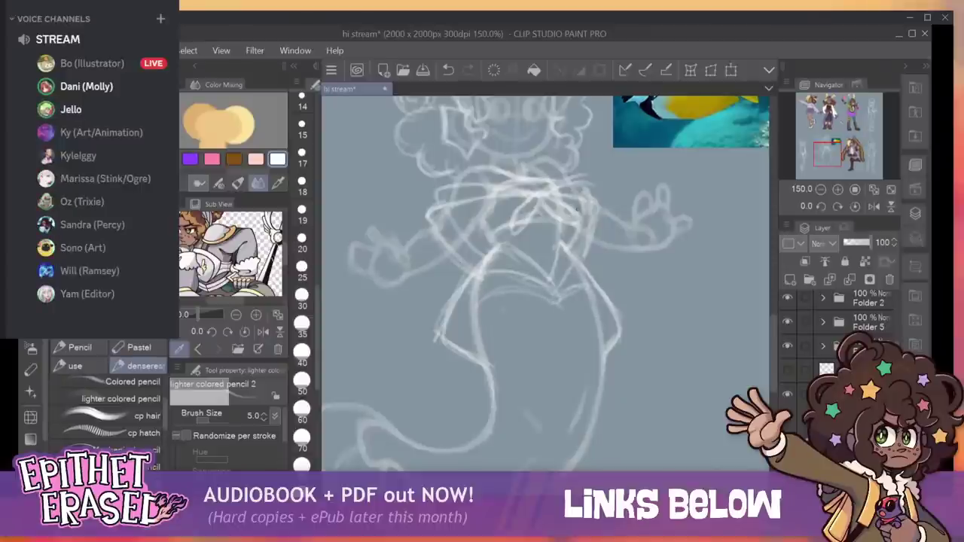
scroll(732, 298, "up", 3)
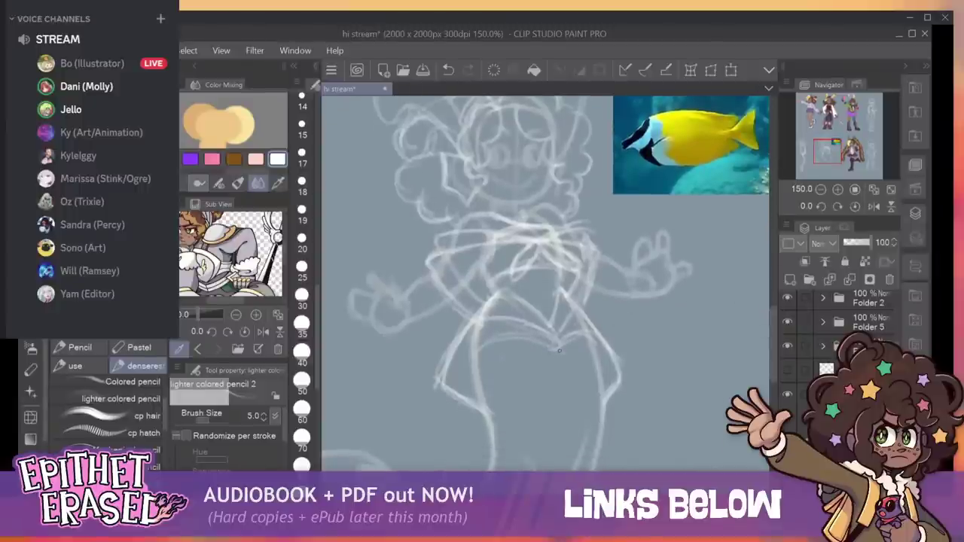
left_click_drag(522, 353, 496, 376)
key("ctrl+z")
left_click_drag(542, 345, 484, 379)
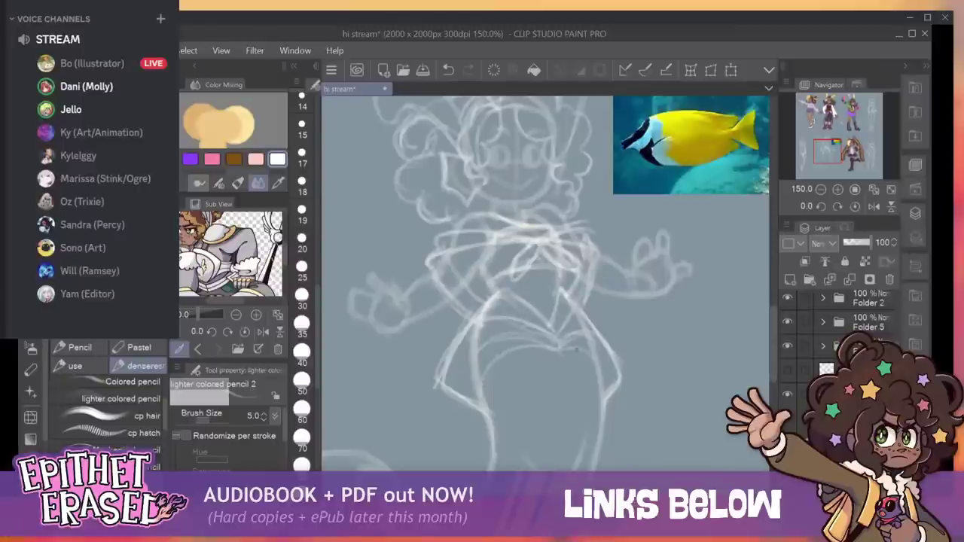
left_click_drag(604, 390, 589, 277)
mouse_move(470, 338)
left_mouse_down()
mouse_move(563, 325)
mouse_move(498, 348)
left_mouse_up()
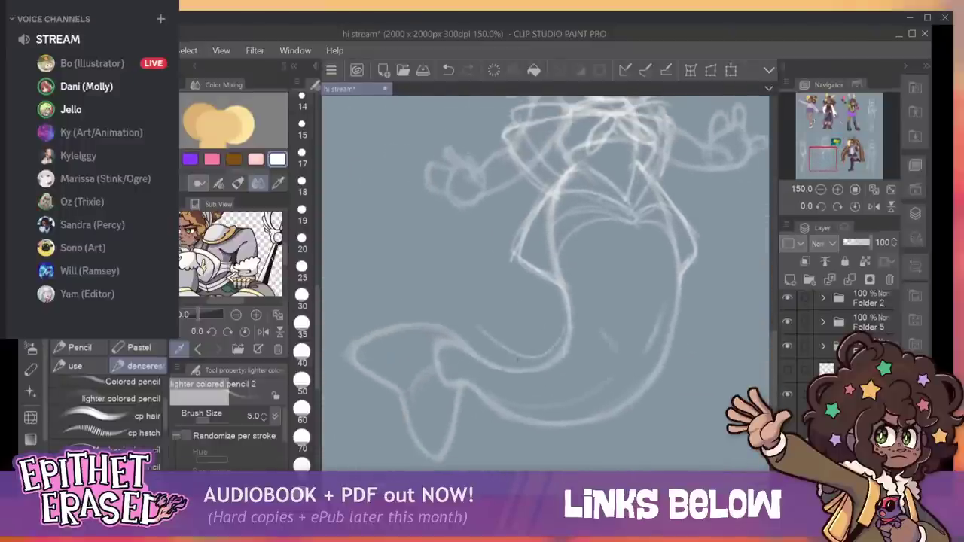
left_click(494, 70)
left_click(448, 71)
left_click(448, 70)
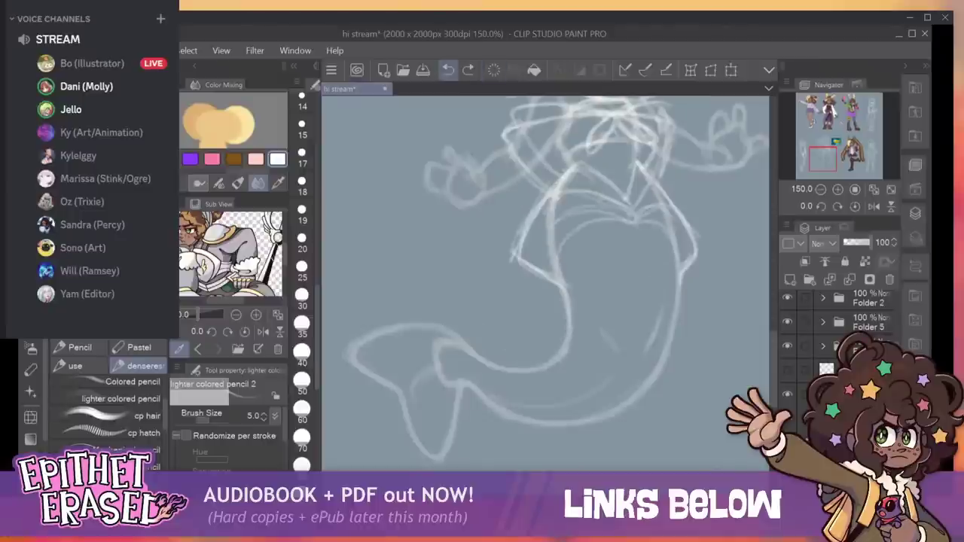
Sketch small pointed fins on the upper and lower edges of the tail near the flukes, refining the lower one into a clean angular shape.
mouse_move(460, 342)
left_mouse_down()
mouse_move(426, 308)
mouse_move(534, 369)
left_mouse_up()
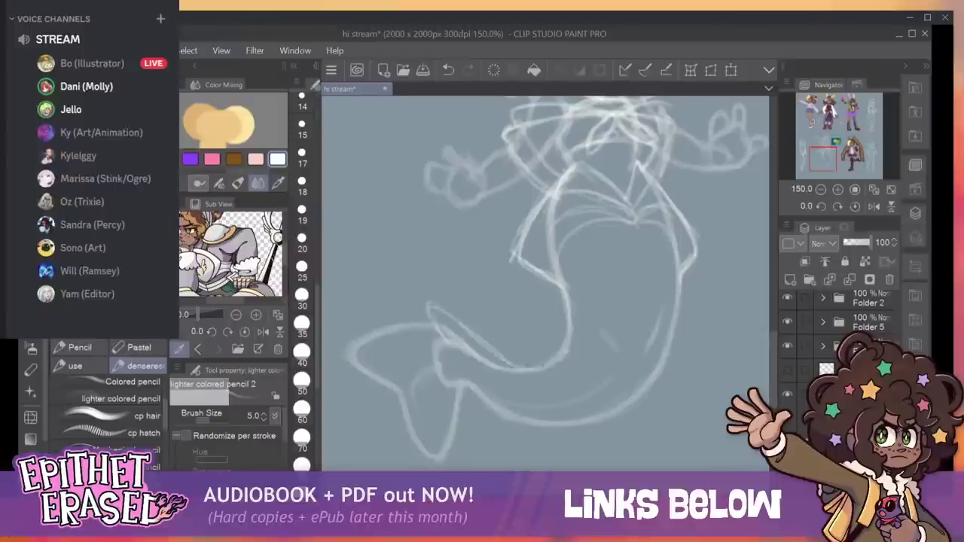
mouse_move(466, 393)
left_mouse_down()
mouse_move(462, 427)
mouse_move(477, 437)
mouse_move(499, 420)
mouse_move(554, 419)
left_mouse_up()
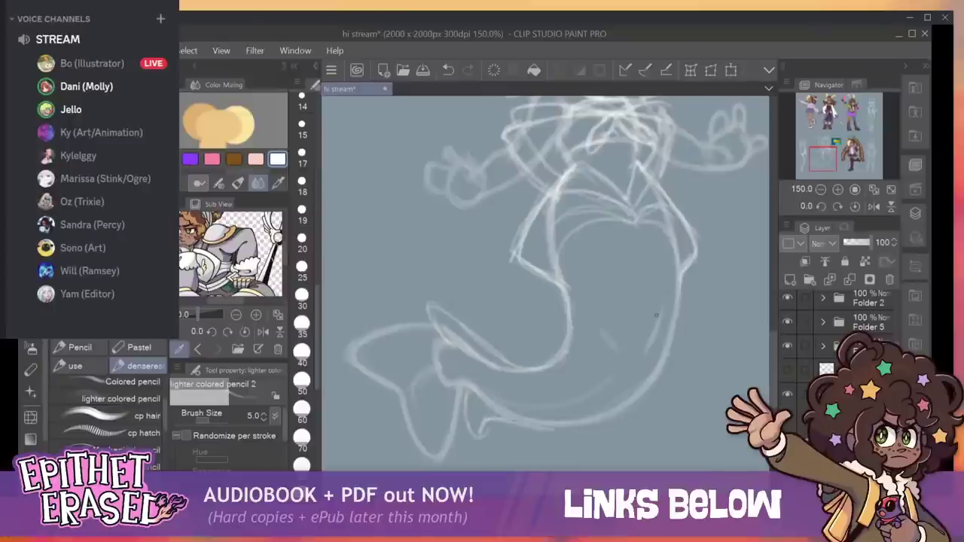
mouse_move(573, 189)
left_mouse_down()
mouse_move(388, 445)
mouse_move(483, 324)
mouse_move(541, 220)
mouse_move(523, 208)
left_mouse_up()
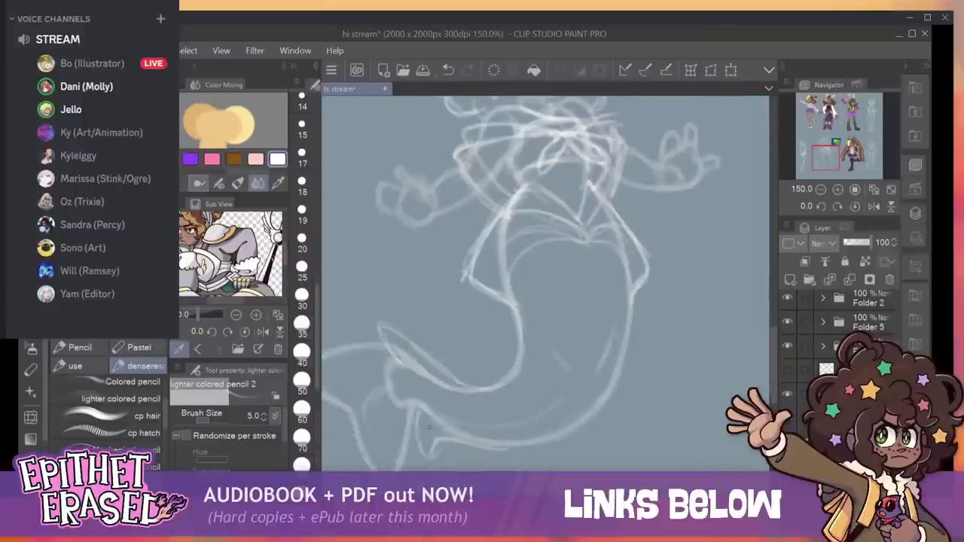
left_click_drag(432, 449, 475, 443)
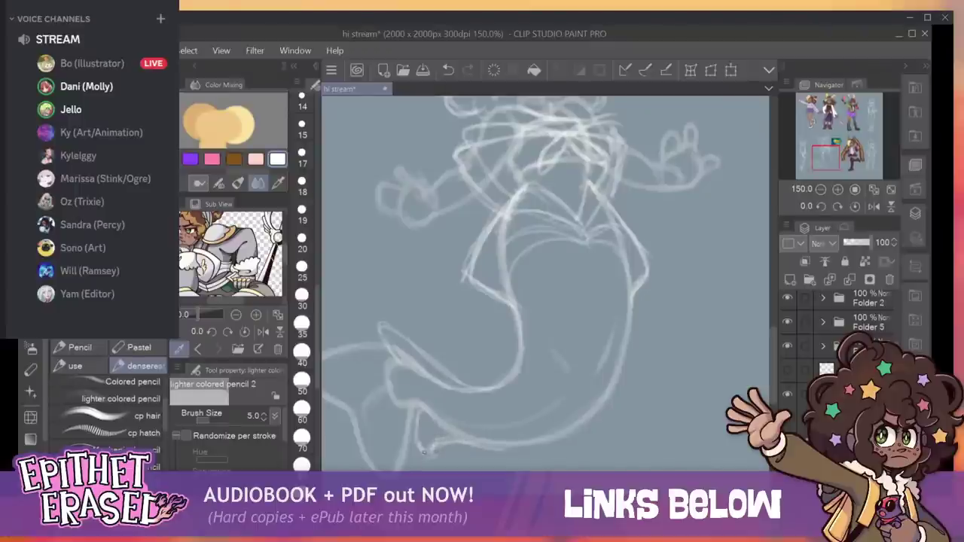
left_click_drag(440, 447, 488, 443)
mouse_move(422, 431)
left_mouse_down()
mouse_move(476, 442)
mouse_move(417, 437)
mouse_move(423, 455)
mouse_move(489, 457)
mouse_move(443, 457)
left_mouse_up()
key("e")
key("p")
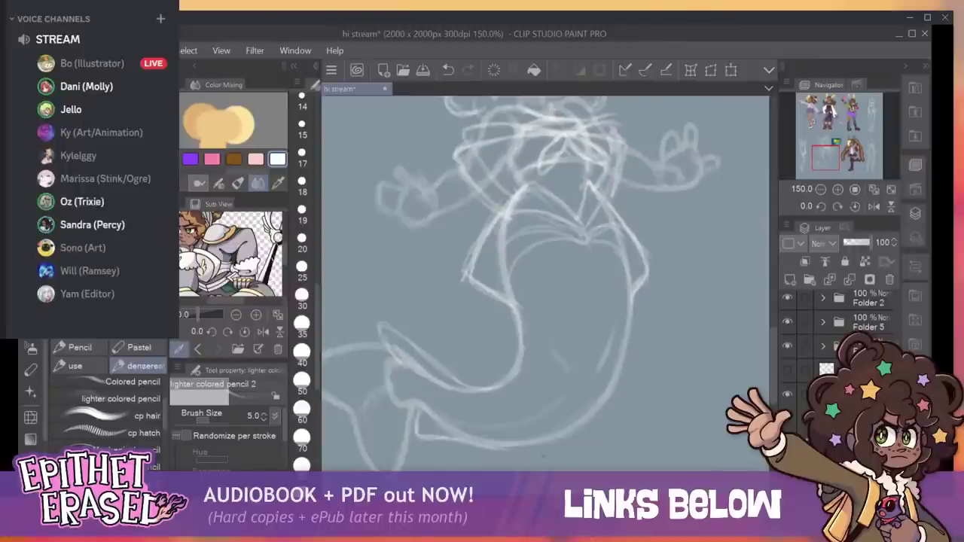
Strengthen the outlines of both hip fins and round out their lower corners.
mouse_move(553, 150)
left_mouse_down()
mouse_move(512, 268)
mouse_move(402, 456)
mouse_move(556, 281)
left_mouse_up()
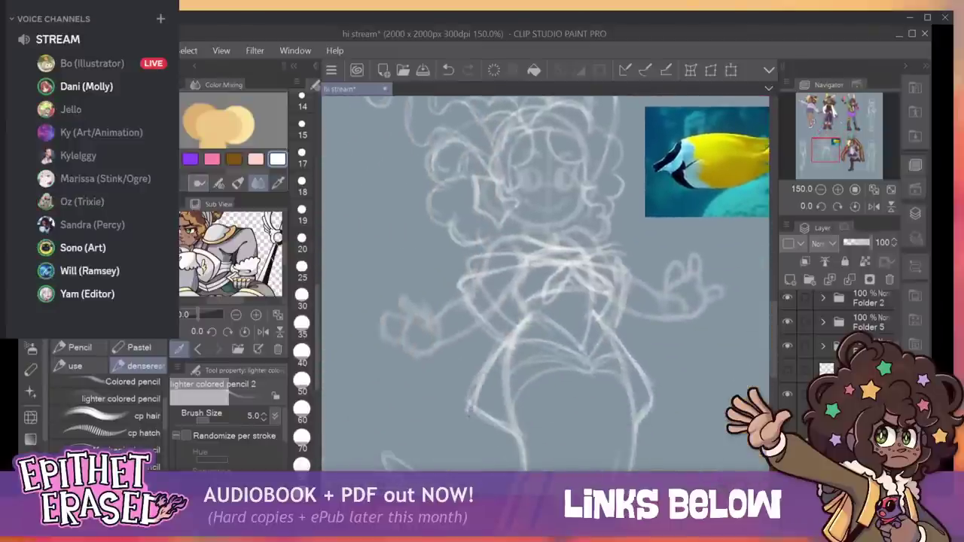
left_click_drag(508, 391, 519, 427)
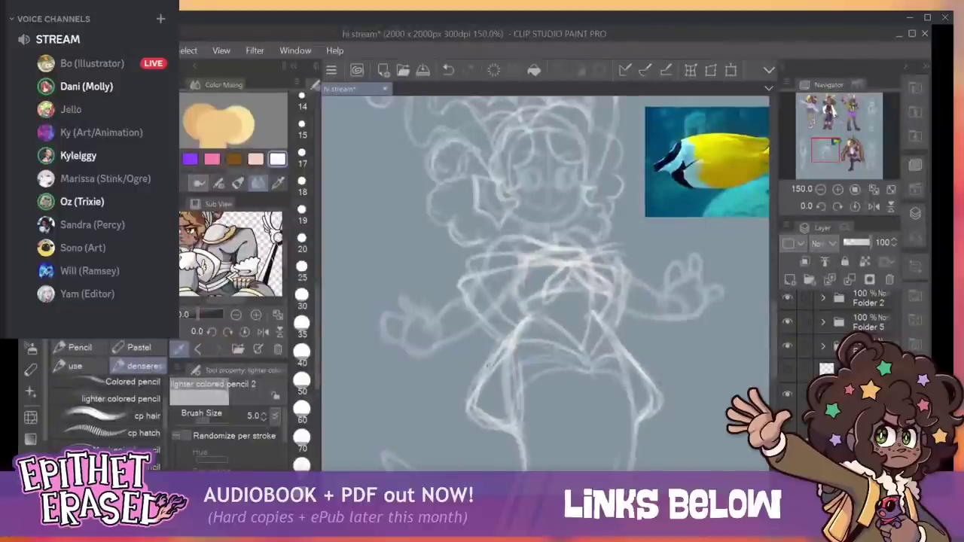
left_click_drag(488, 364, 518, 394)
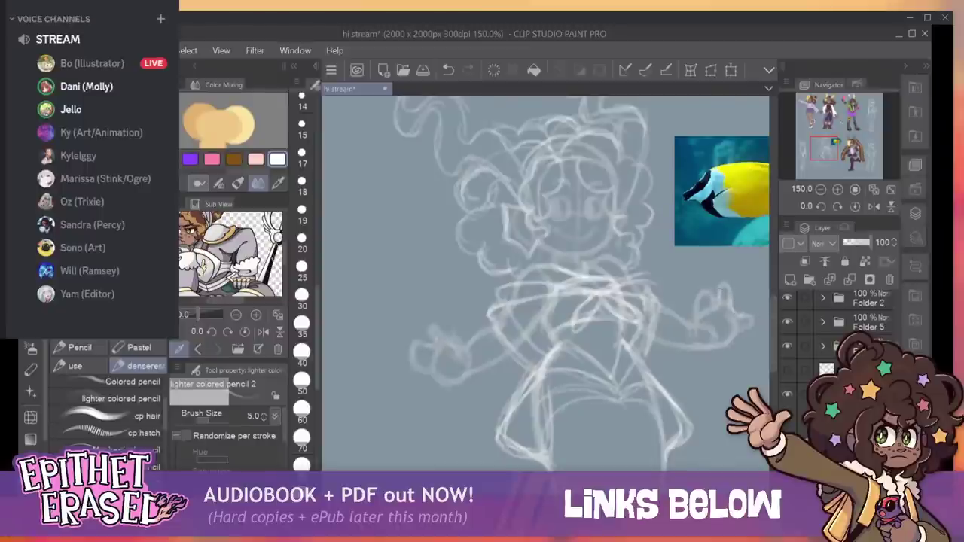
Fade the mermaid sketch by lowering its layer opacity, and add a new layer for line art.
mouse_move(720, 292)
left_mouse_down()
mouse_move(689, 192)
mouse_move(717, 107)
mouse_move(620, 297)
mouse_move(657, 267)
mouse_move(650, 143)
mouse_move(665, 188)
mouse_move(680, 370)
mouse_move(718, 342)
left_mouse_up()
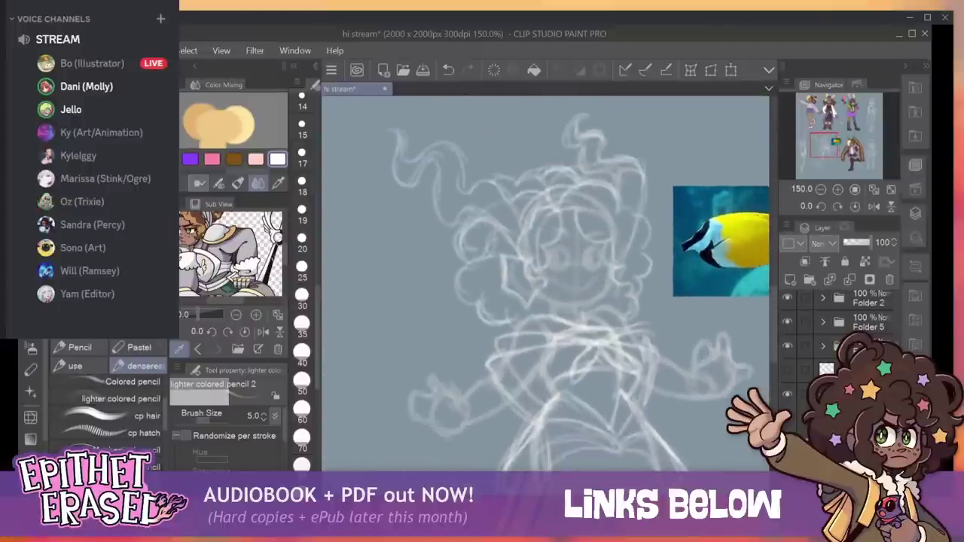
left_click_drag(595, 340, 573, 326)
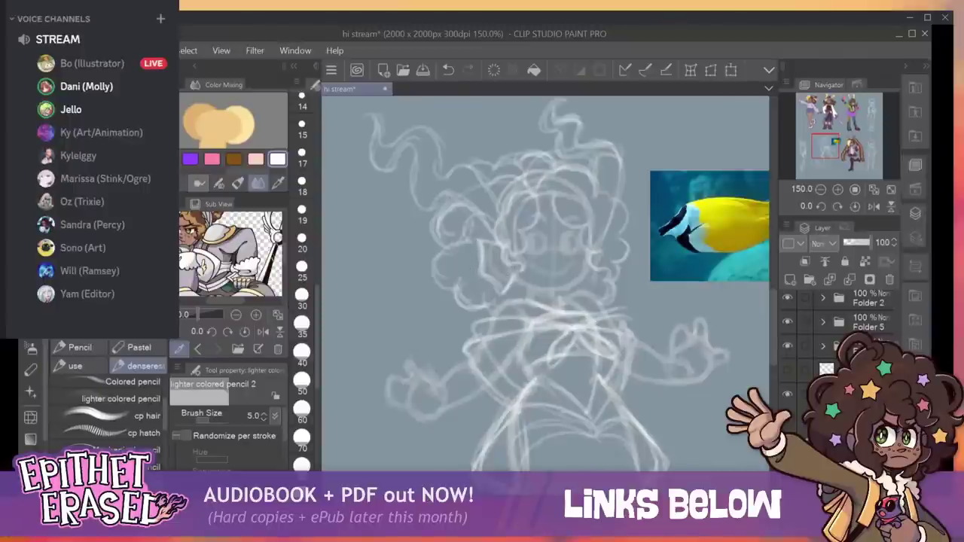
left_click(788, 394)
left_click(788, 393)
left_click(861, 243)
left_click_drag(861, 242, 860, 243)
left_click(789, 279)
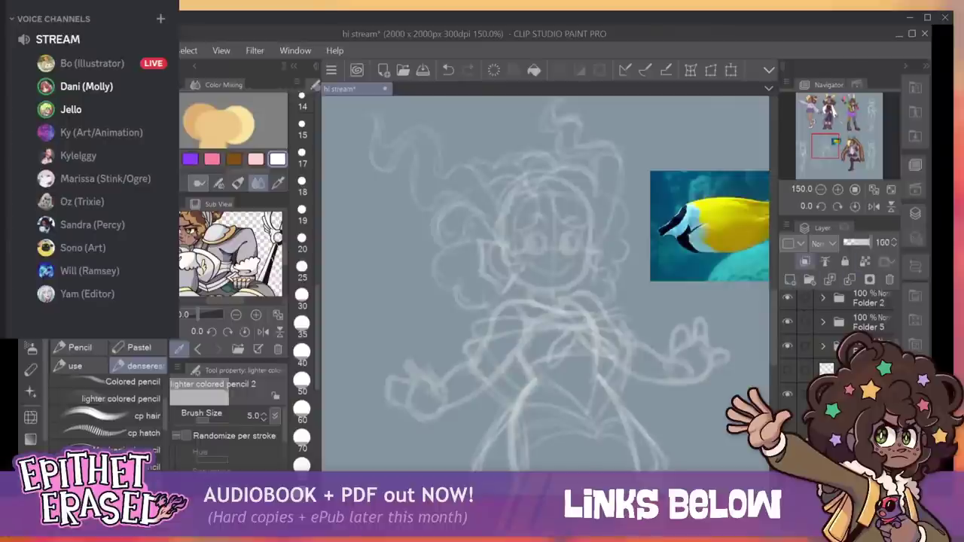
Save the file and set up the Colored pencil 2 brush at size 4.
scroll(109, 414, "down", 3)
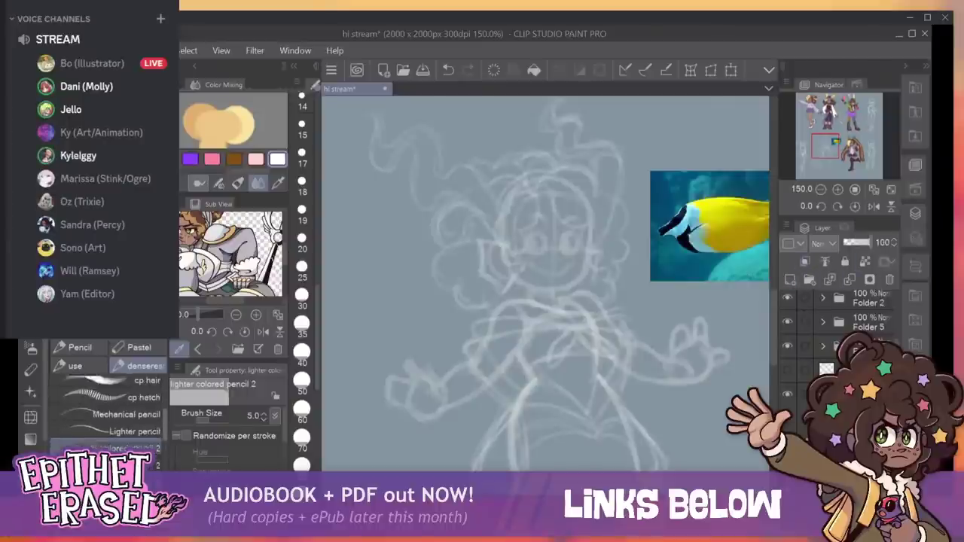
left_click(120, 441)
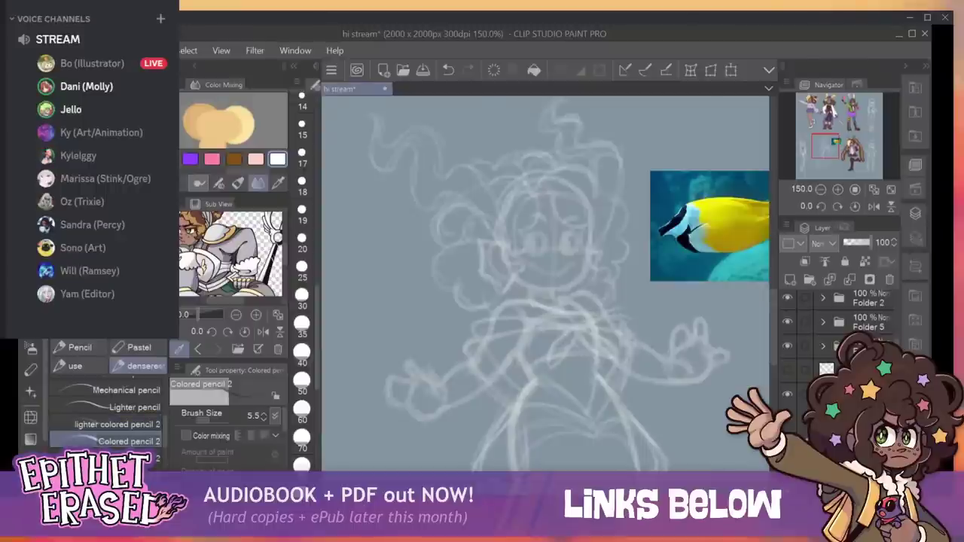
key("ctrl+plus")
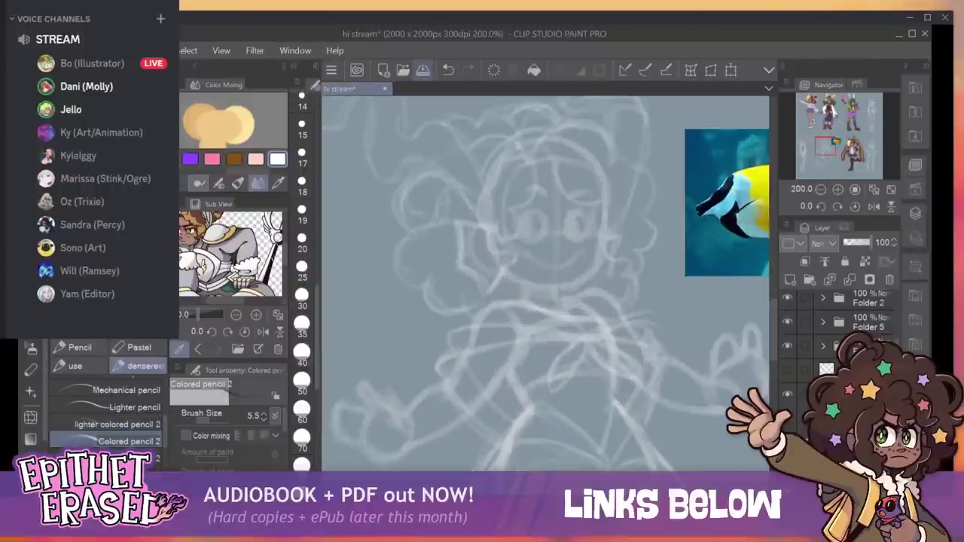
left_click(422, 69)
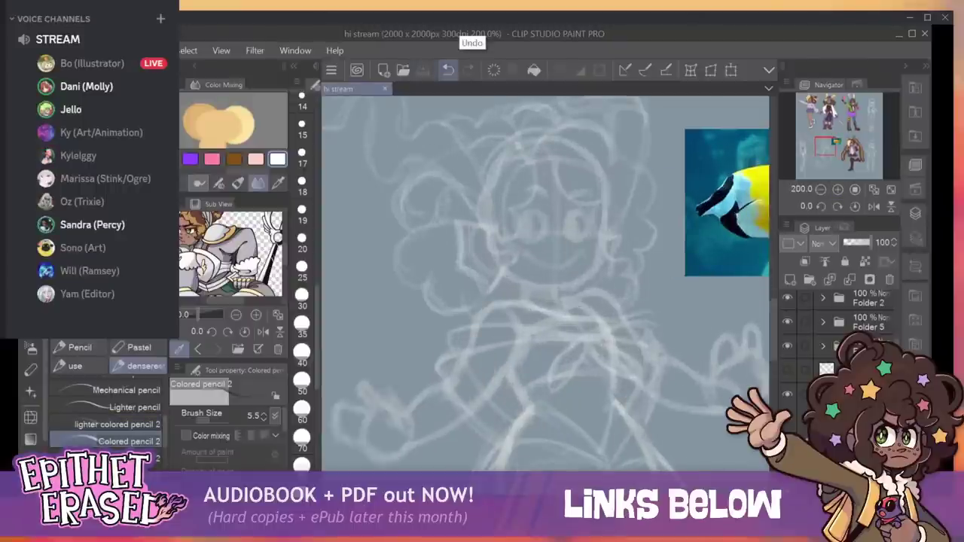
key("e")
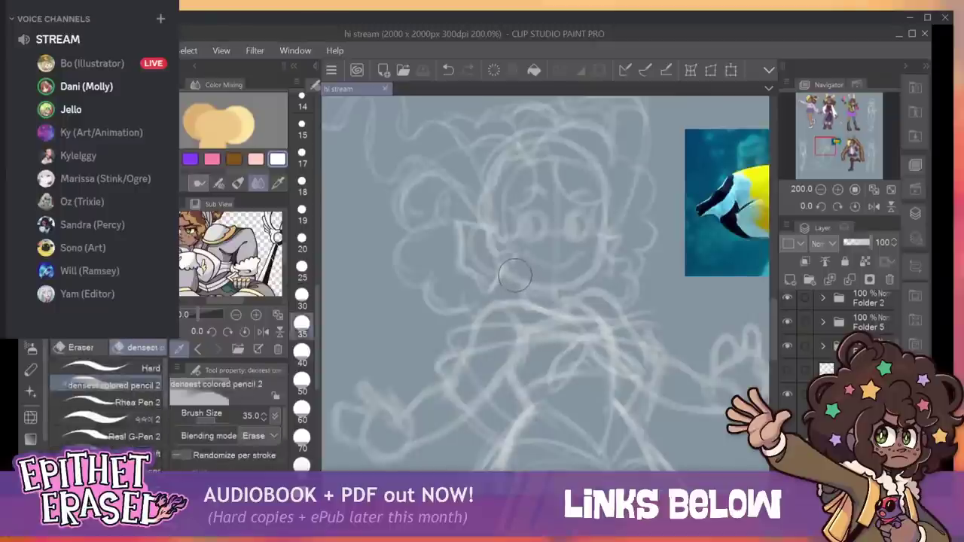
key("p")
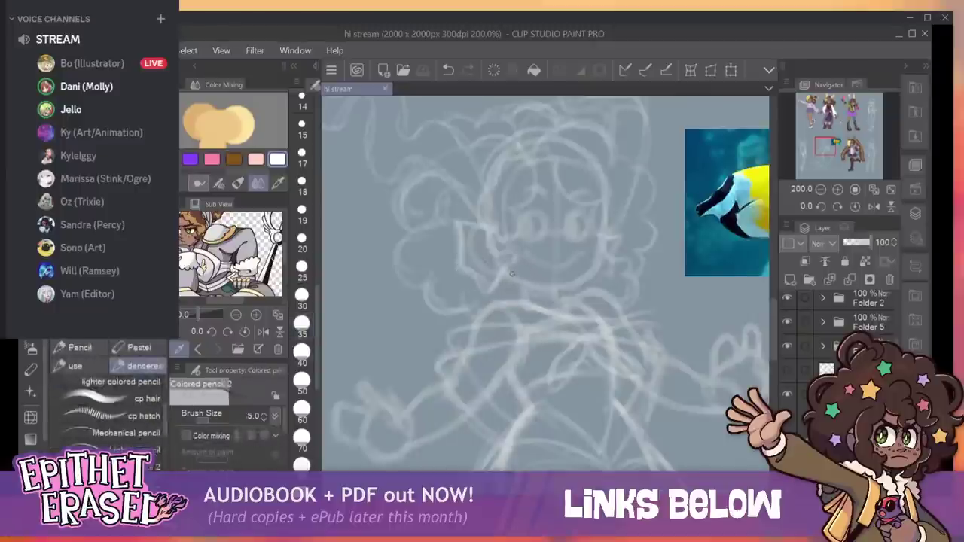
key("bracketleft")
mouse_move(506, 271)
left_mouse_down()
mouse_move(554, 288)
mouse_move(589, 273)
left_mouse_up()
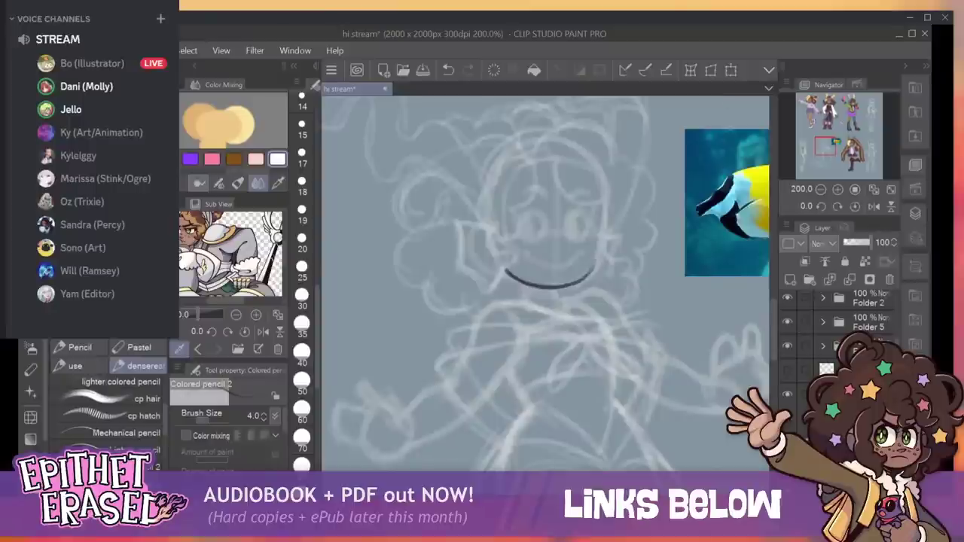
left_click_drag(588, 277, 599, 225)
left_click(494, 69)
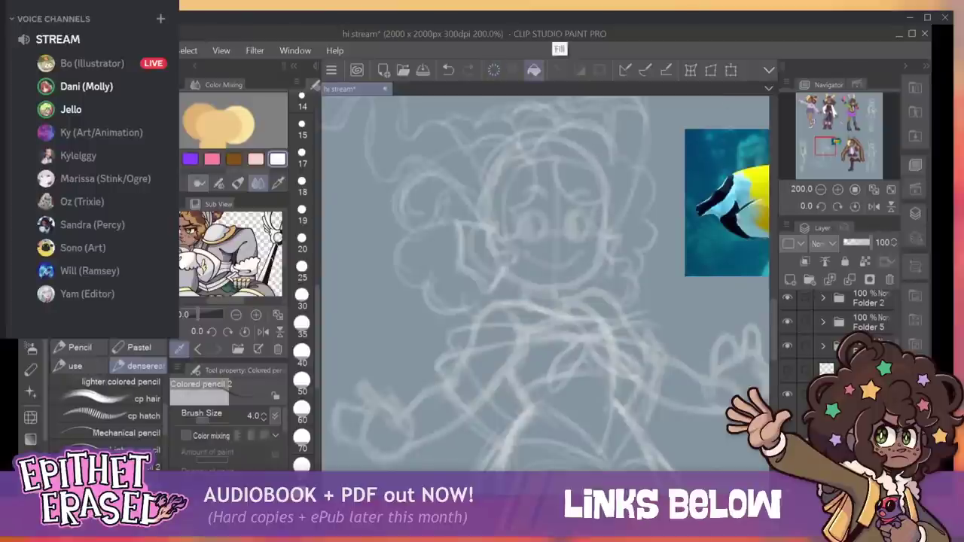
Ink the top curve of the hair in a dark line, starting from the parting above the forehead.
mouse_move(536, 157)
left_mouse_down()
mouse_move(548, 133)
mouse_move(582, 130)
left_mouse_up()
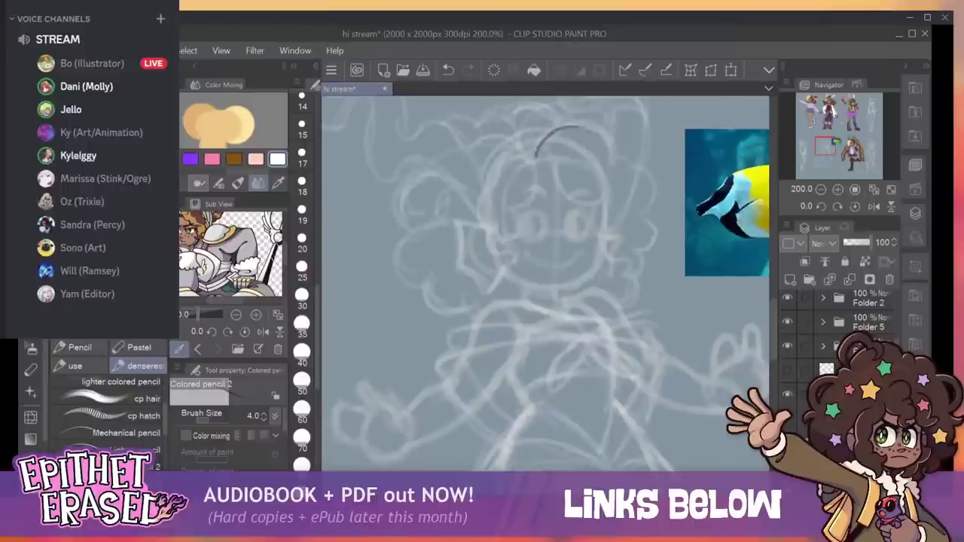
key("ctrl+z")
left_click_drag(534, 159, 594, 124)
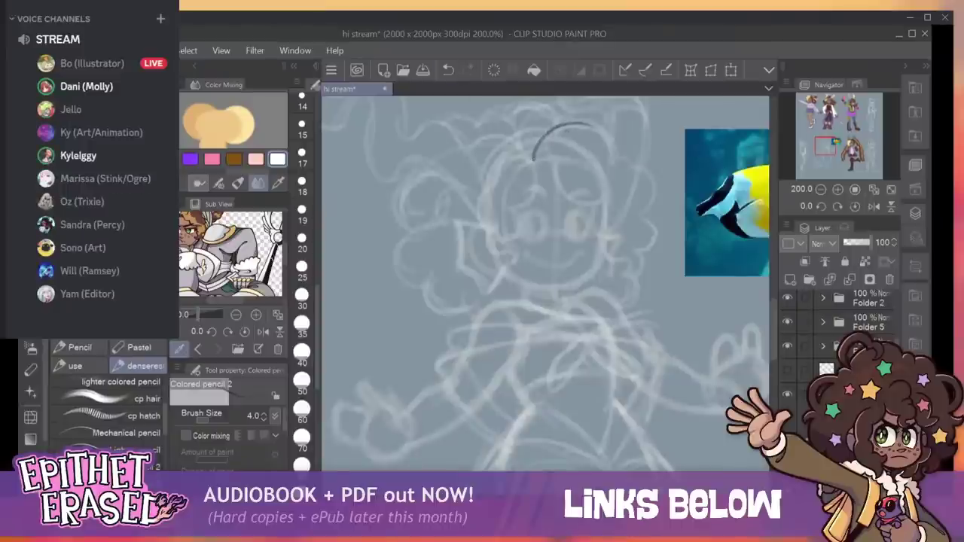
key("alt+Tab")
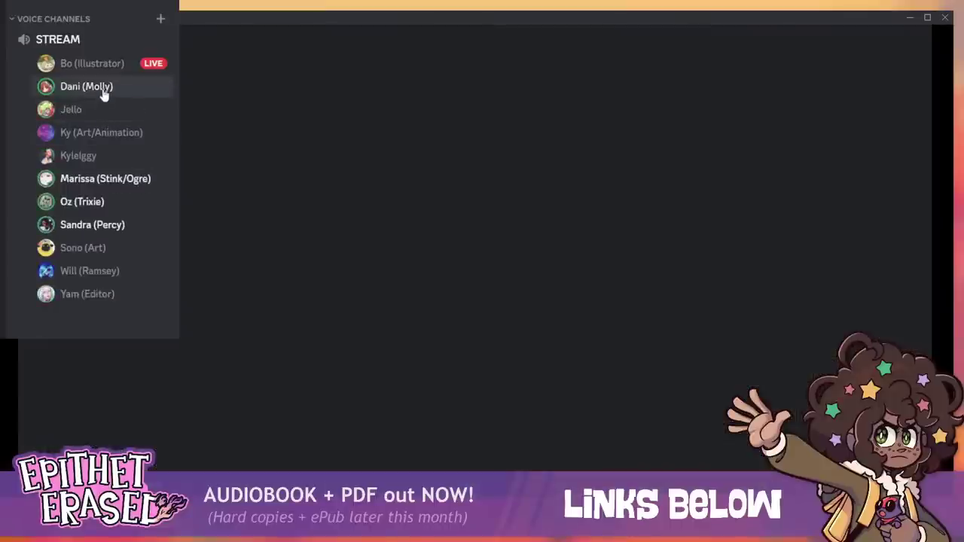
right_click(100, 153)
left_click_drag(159, 135, 164, 134)
key("Escape")
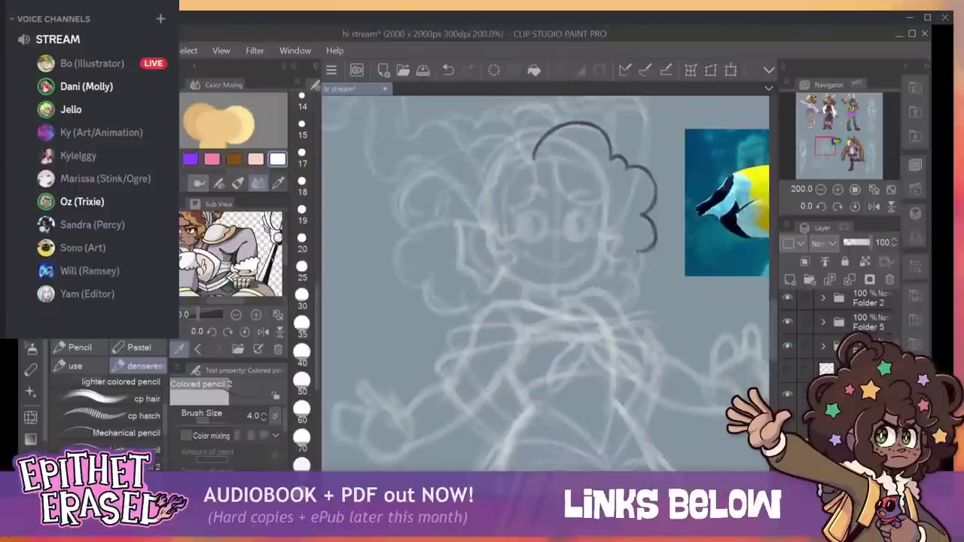
Ink the larger hair lock's lower curls, curled tip and inner edge, running up beside the face to the parting.
mouse_move(640, 251)
left_mouse_down()
mouse_move(627, 275)
mouse_move(623, 262)
mouse_move(629, 266)
left_mouse_up()
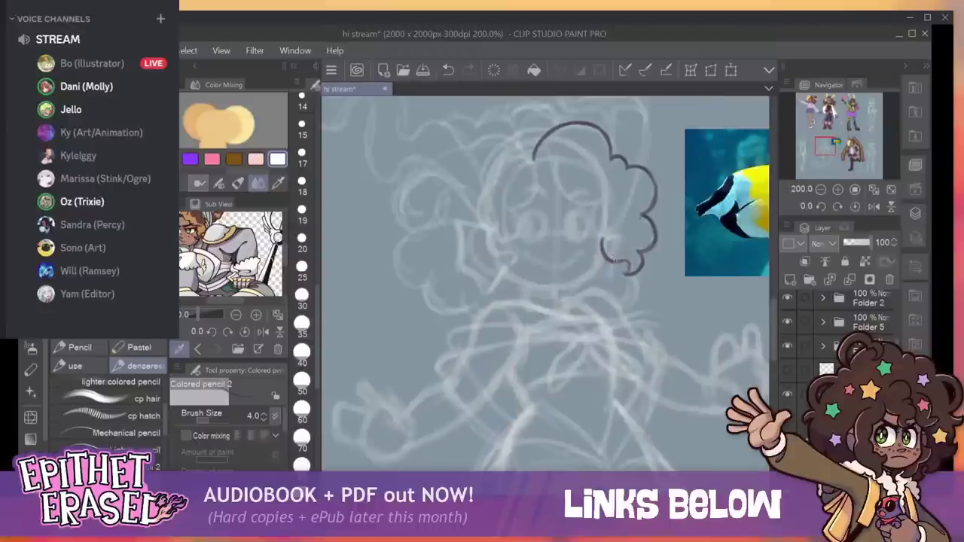
mouse_move(613, 260)
left_mouse_down()
mouse_move(629, 264)
mouse_move(594, 228)
mouse_move(603, 202)
left_mouse_up()
left_click(449, 70)
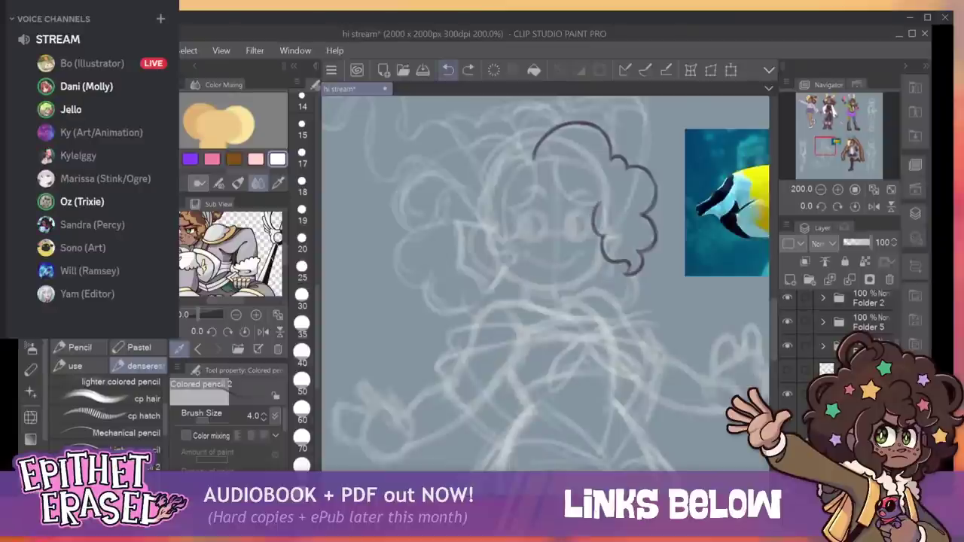
left_click_drag(600, 208, 592, 233)
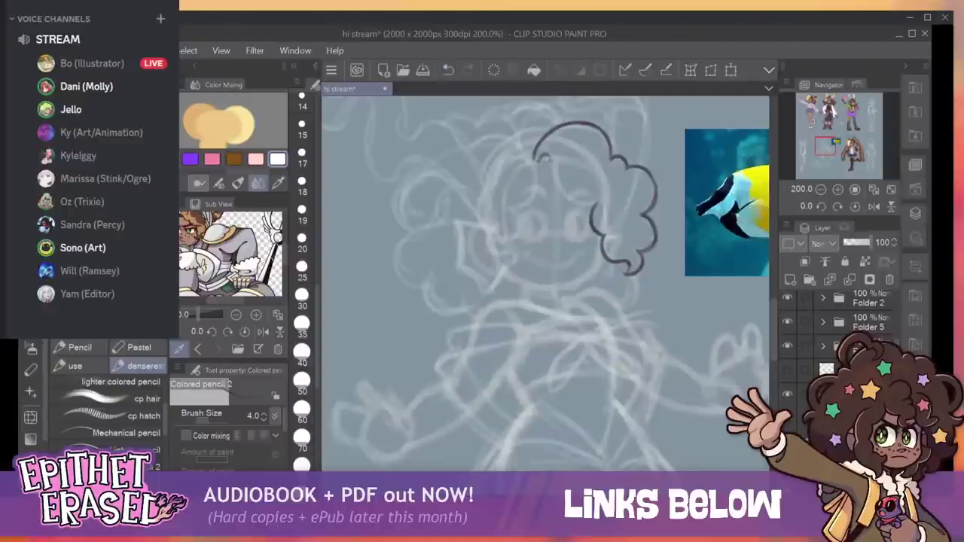
mouse_move(549, 162)
left_mouse_down()
mouse_move(562, 195)
mouse_move(599, 202)
left_mouse_up()
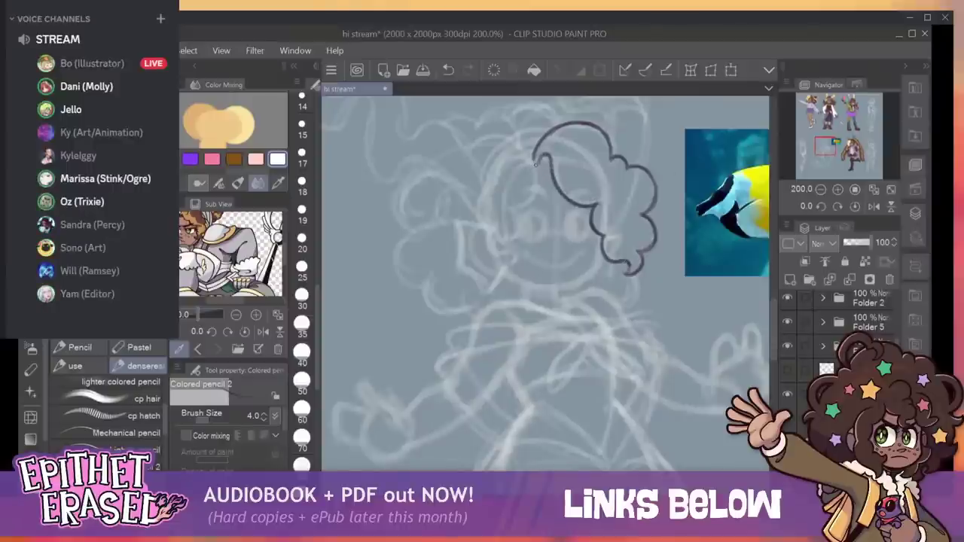
Ink the inner edge of the smaller hair lock from the parting down beside the eye to the cheek.
mouse_move(533, 162)
left_mouse_down()
mouse_move(538, 189)
mouse_move(510, 207)
mouse_move(511, 241)
left_mouse_up()
left_click_drag(512, 207, 517, 215)
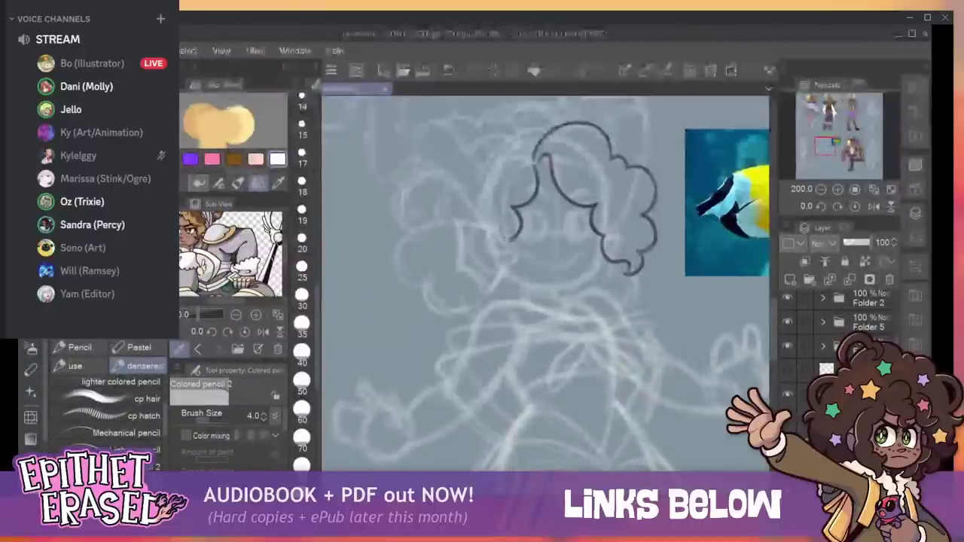
key("ctrl+z")
left_click_drag(511, 242, 520, 251)
key("ctrl+z")
key("ctrl+z")
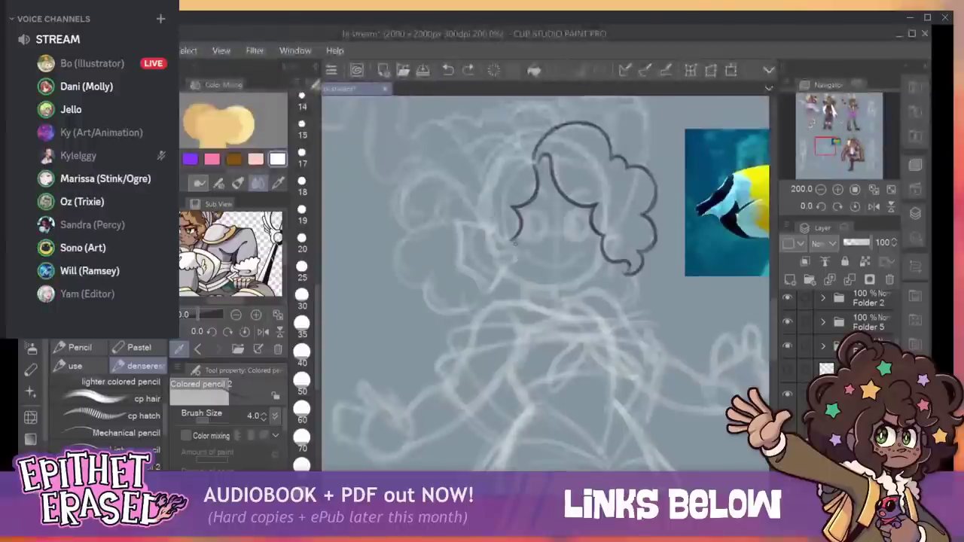
Ink the curled tip and scalloped outer edge of the smaller hair lock, closing it at the parting.
mouse_move(513, 243)
left_mouse_down()
mouse_move(504, 260)
mouse_move(494, 239)
left_mouse_up()
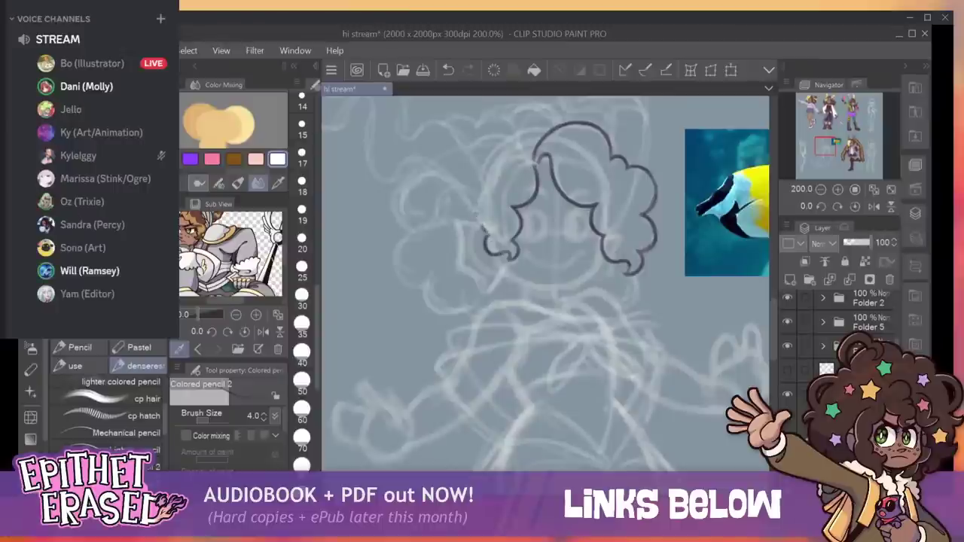
mouse_move(486, 233)
left_mouse_down()
mouse_move(494, 182)
mouse_move(478, 221)
mouse_move(489, 235)
left_mouse_up()
left_click(448, 70)
left_click_drag(489, 186, 477, 216)
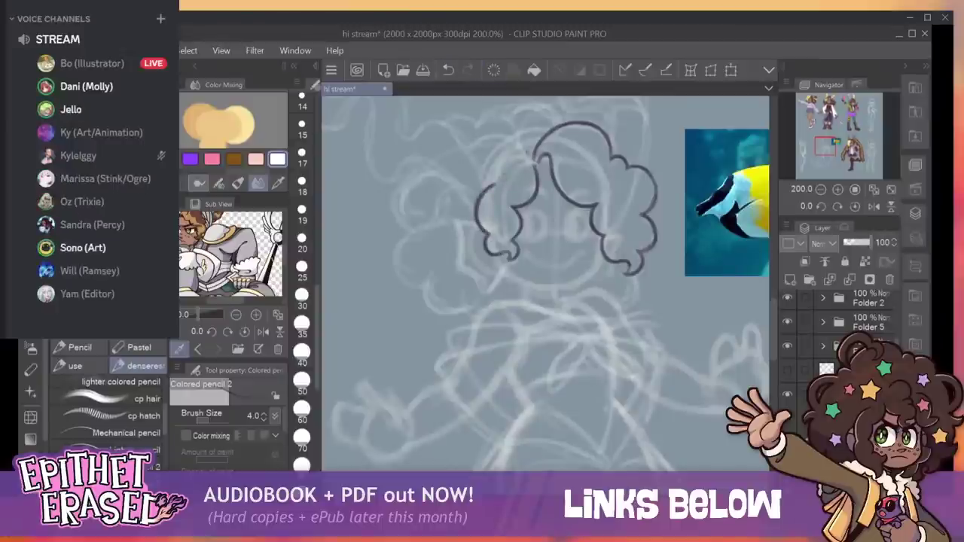
mouse_move(532, 158)
left_mouse_down()
mouse_move(506, 154)
mouse_move(495, 183)
mouse_move(530, 154)
left_mouse_up()
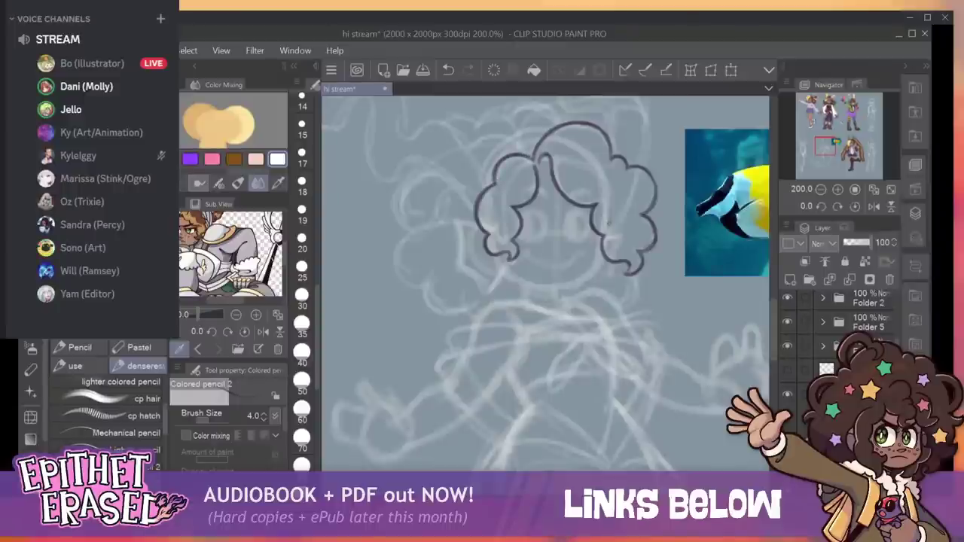
Examine the finished pirate character's face, hair and outfit as reference, and return to the mermaid's head.
left_click_drag(609, 223, 650, 484)
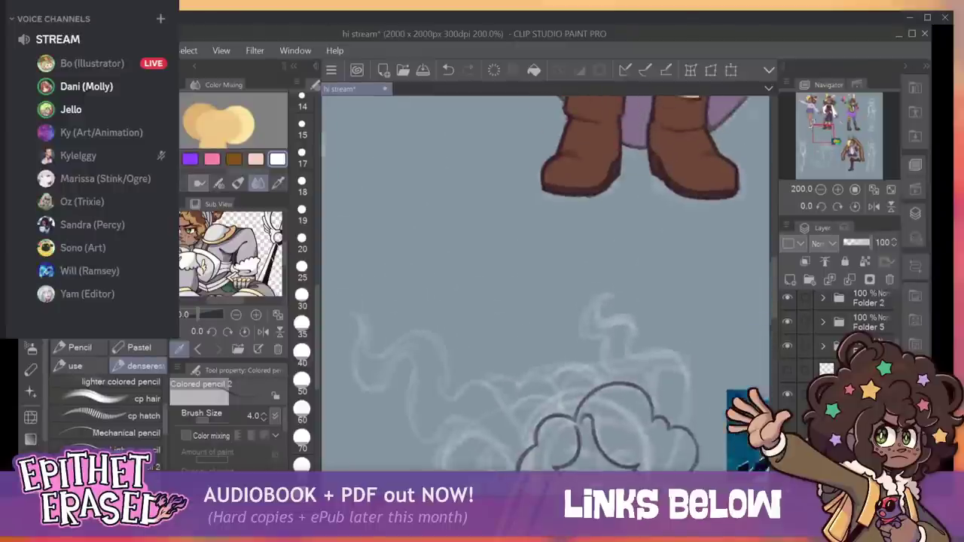
left_click_drag(622, 132, 538, 478)
left_click_drag(580, 173, 546, 449)
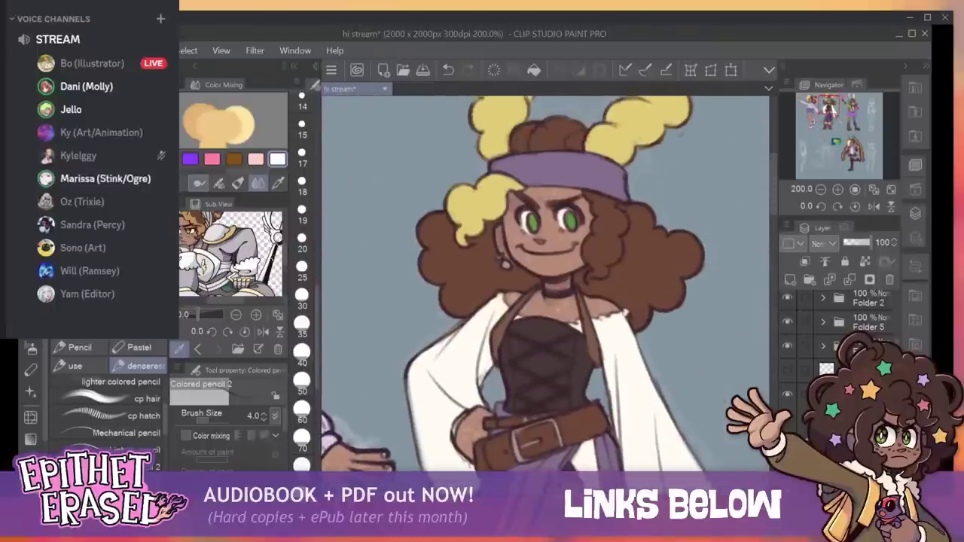
left_click(837, 189)
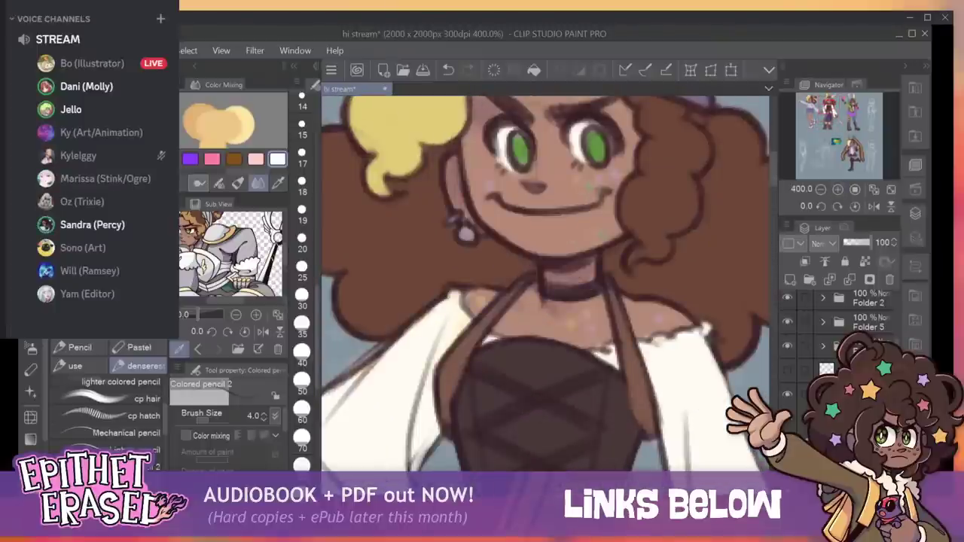
left_click_drag(546, 196, 531, 320)
left_click(821, 190)
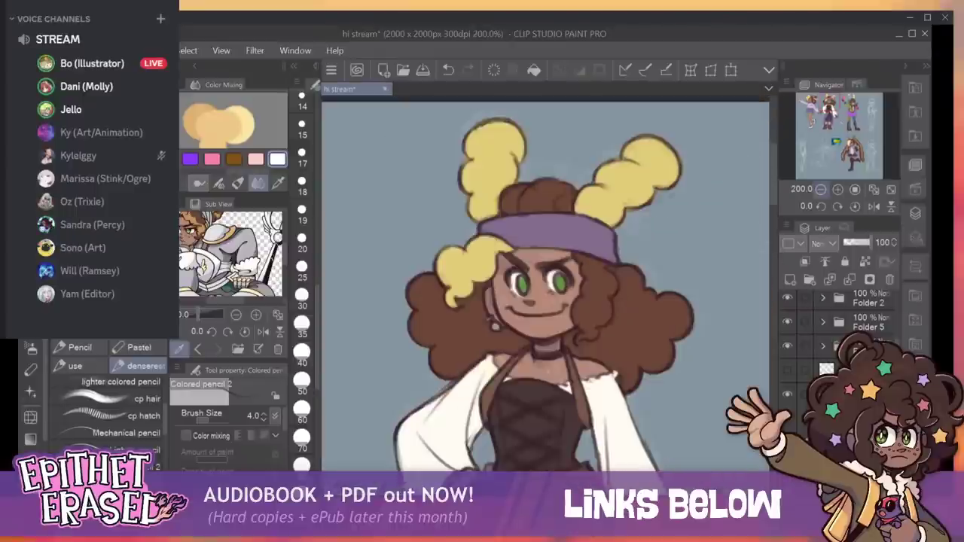
scroll(545, 286, "down", 8)
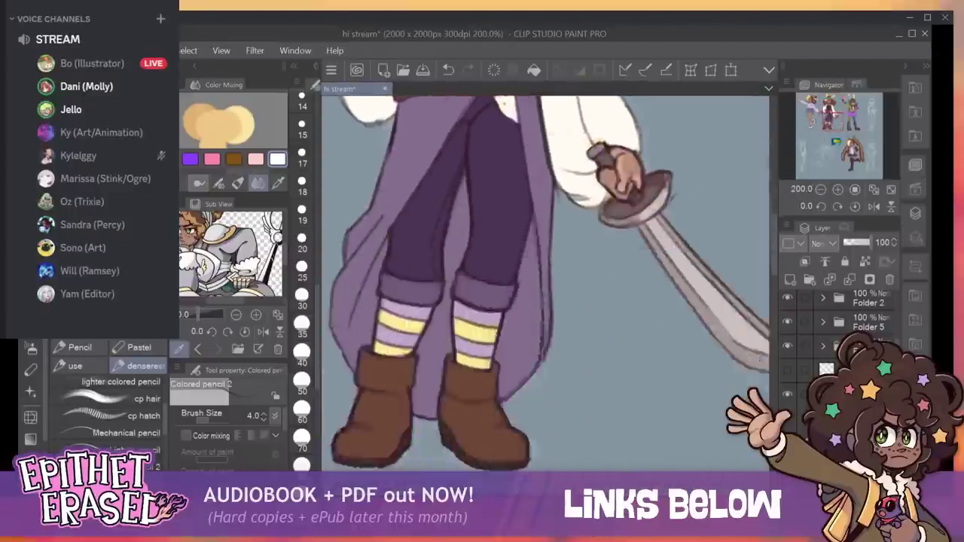
left_click_drag(832, 121, 826, 144)
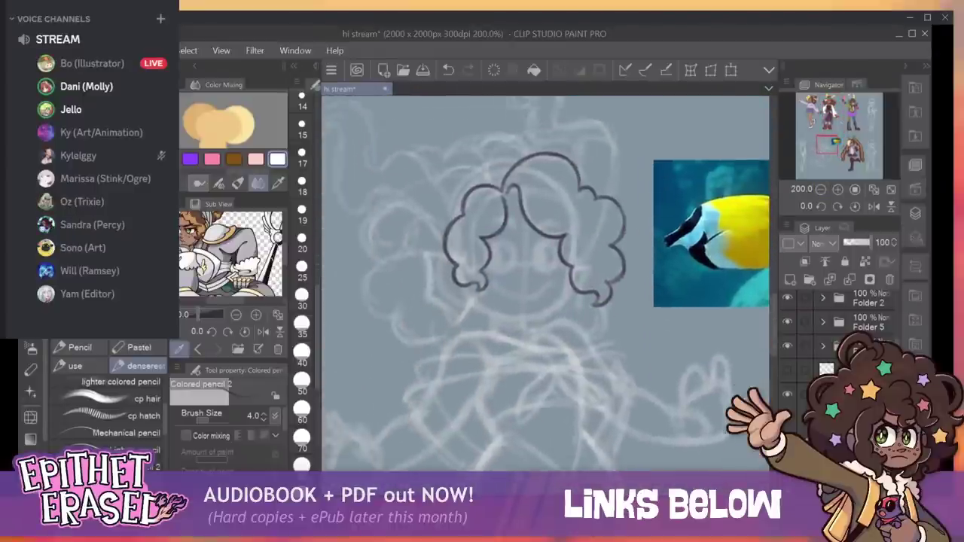
scroll(545, 286, "left", 3)
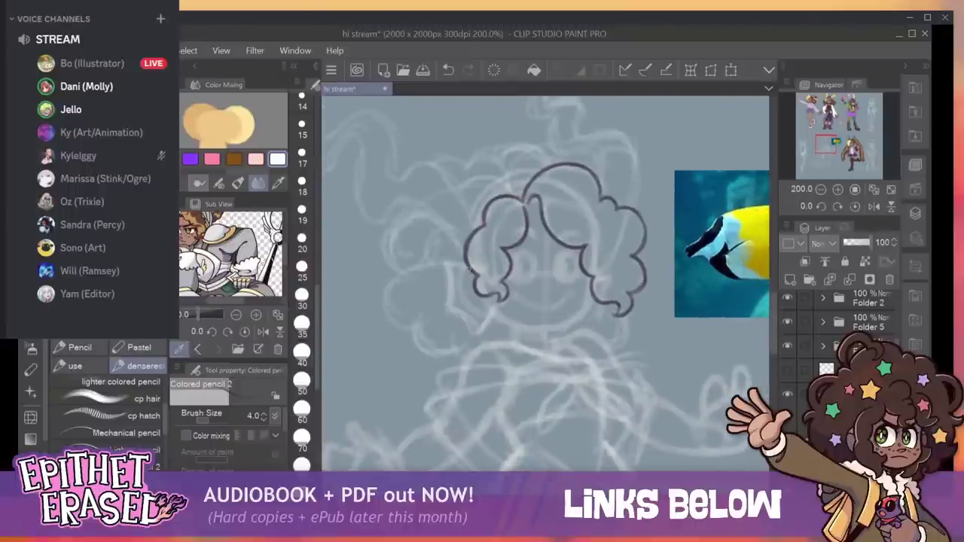
Ink the pointed ear fin beside the smaller lock and the chin curve from it up to the larger lock.
mouse_move(468, 267)
left_mouse_down()
mouse_move(450, 310)
mouse_move(451, 298)
mouse_move(475, 333)
mouse_move(496, 308)
left_mouse_up()
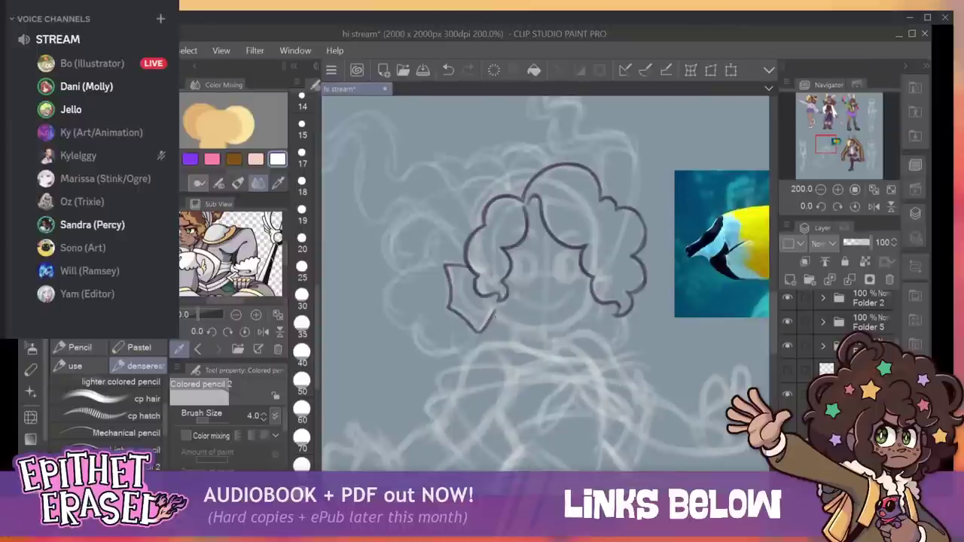
left_click_drag(483, 325, 497, 308)
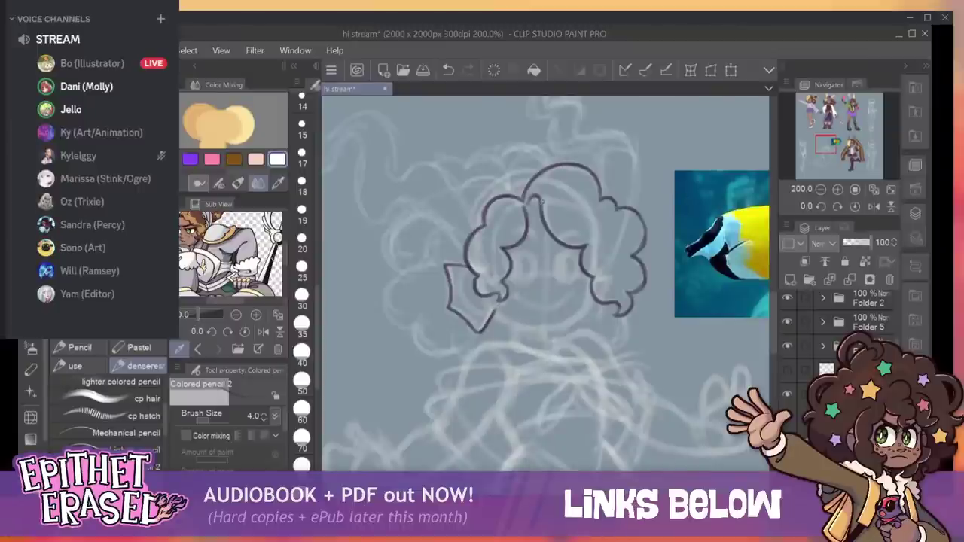
mouse_move(495, 311)
left_mouse_down()
mouse_move(530, 328)
mouse_move(520, 327)
mouse_move(567, 331)
left_mouse_up()
key("ctrl+z")
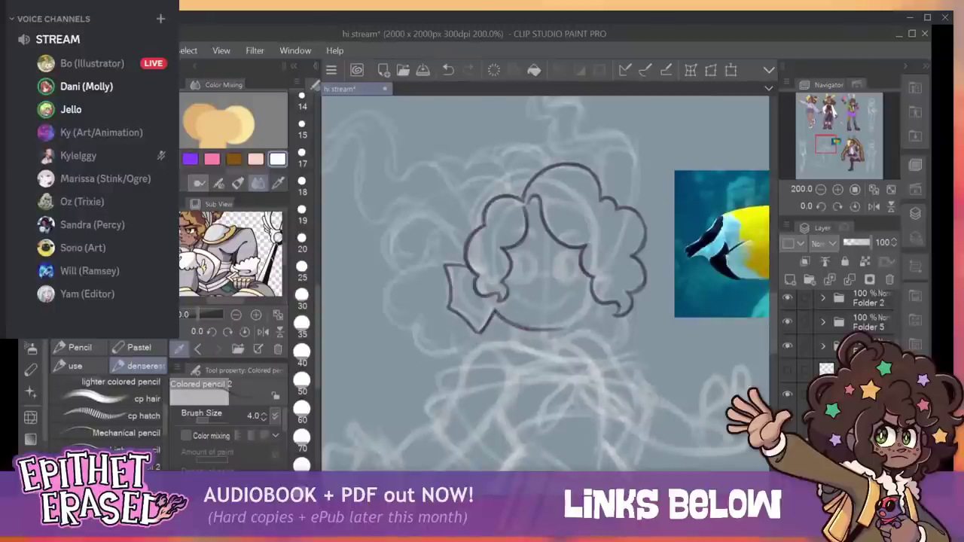
mouse_move(506, 319)
left_mouse_down()
mouse_move(559, 329)
mouse_move(574, 321)
left_mouse_up()
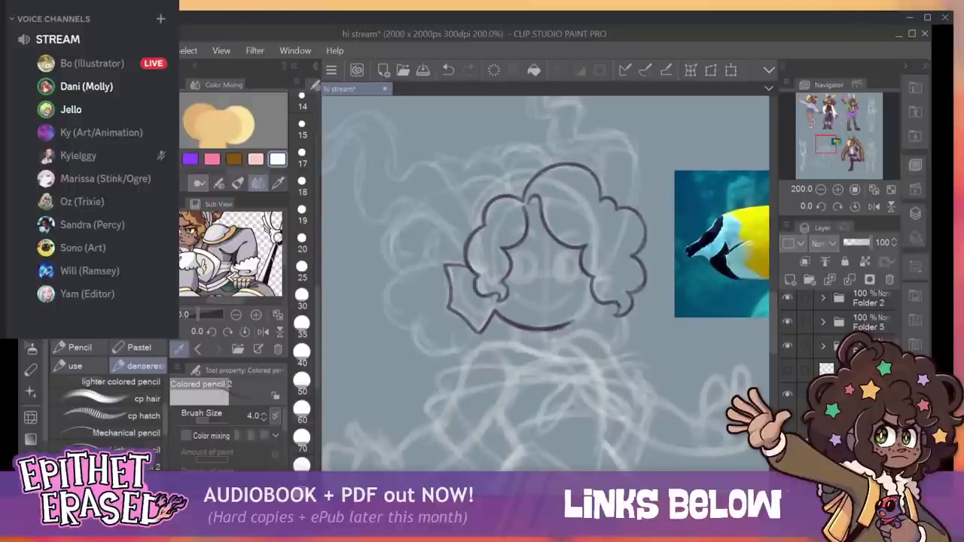
mouse_move(544, 330)
left_mouse_down()
mouse_move(574, 321)
mouse_move(591, 293)
left_mouse_up()
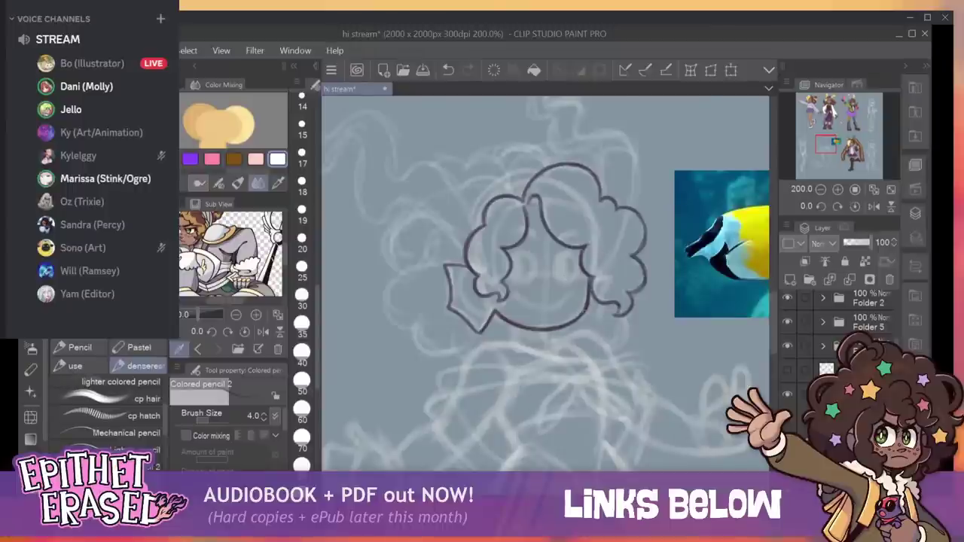
Refine the cheek line where the jaw meets the inner edge of the larger hair lock.
left_click_drag(582, 312, 588, 278)
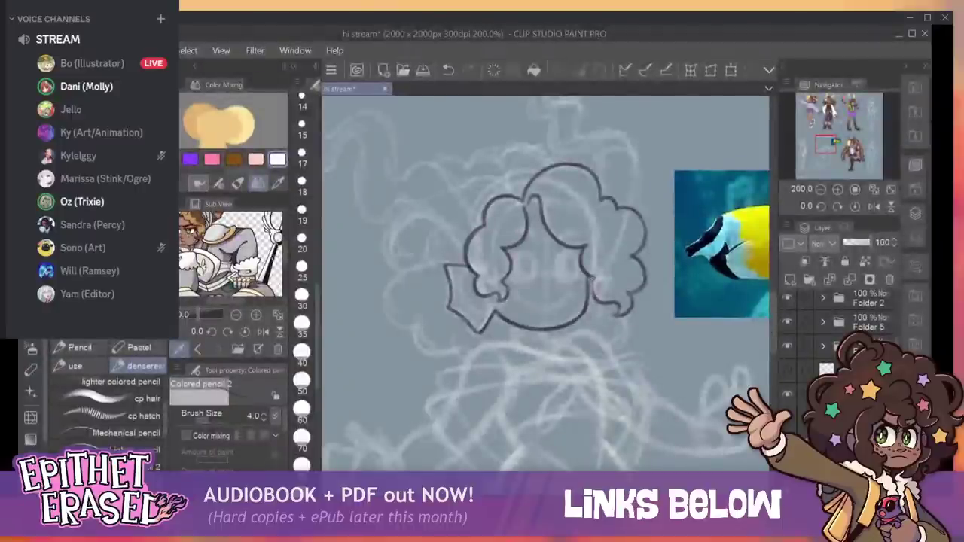
left_click_drag(591, 275, 595, 296)
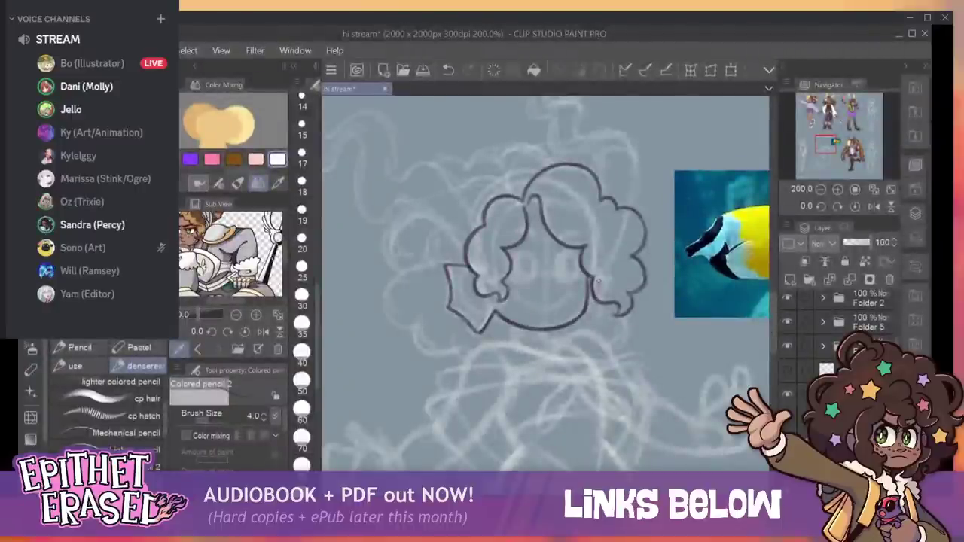
key("ctrl+z")
key("ctrl+z")
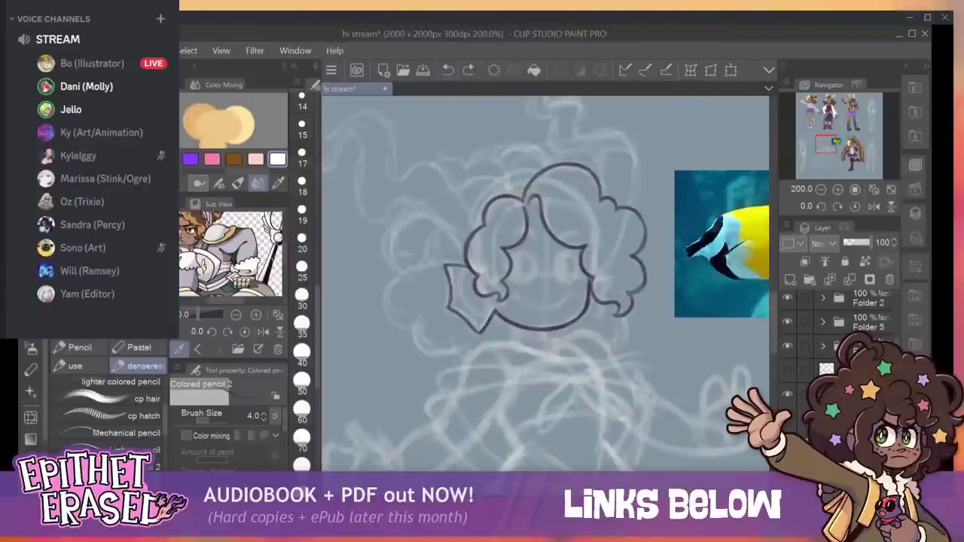
left_click_drag(591, 279, 590, 296)
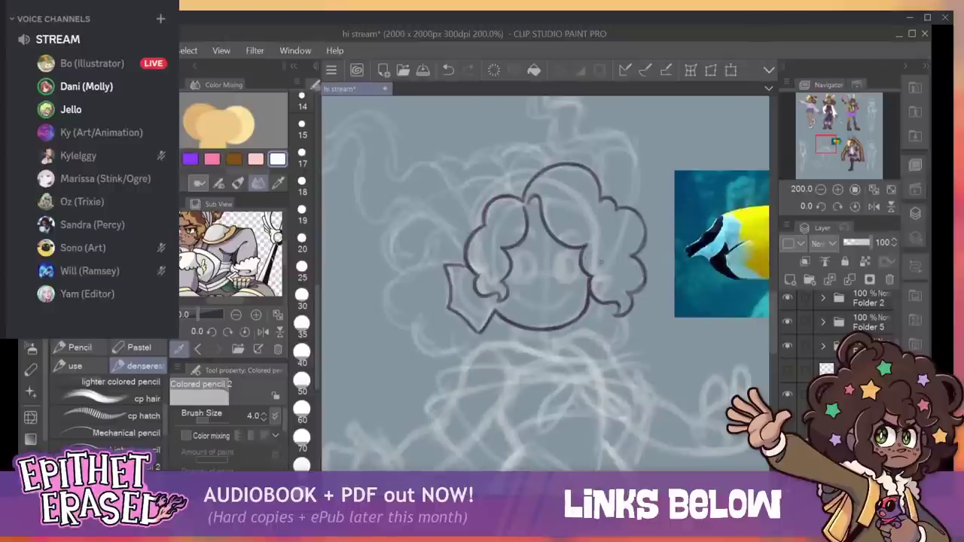
Mirror the canvas view and subtly reshape the ear fin and outer hair curls with Liquify at brush sizes 80 and 120.
key("h")
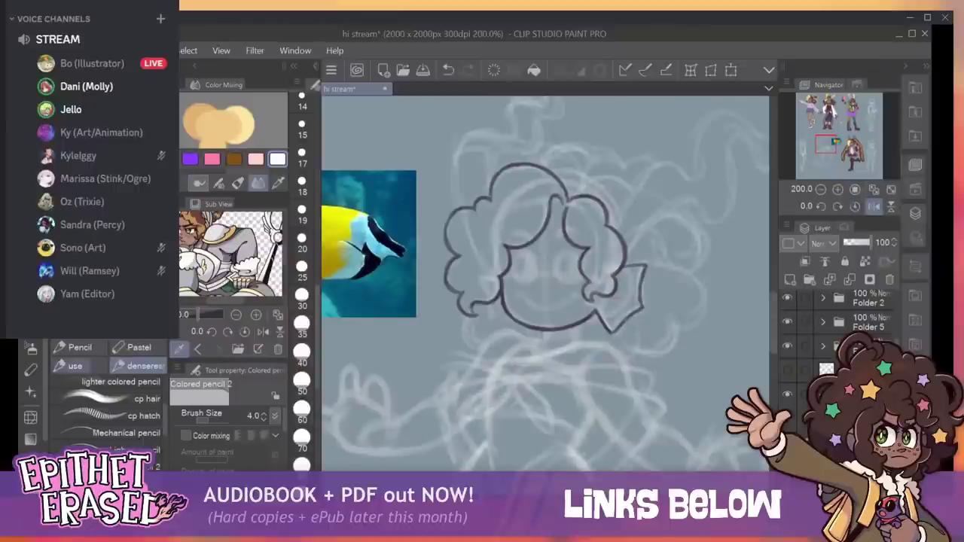
left_click(30, 418)
key("bracketright")
key("bracketright")
key("bracketright")
key("bracketright")
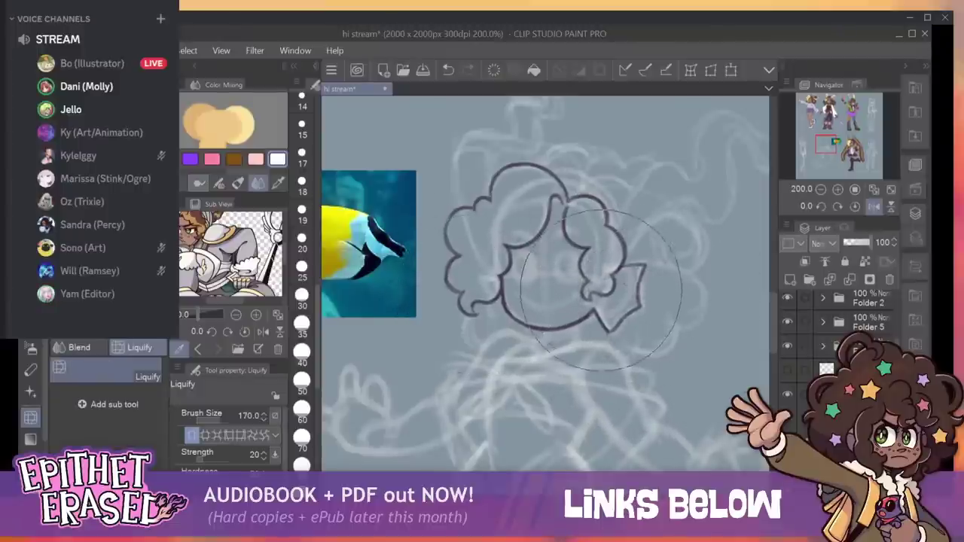
key("bracketleft")
key("bracketleft")
key("bracketleft")
key("bracketleft")
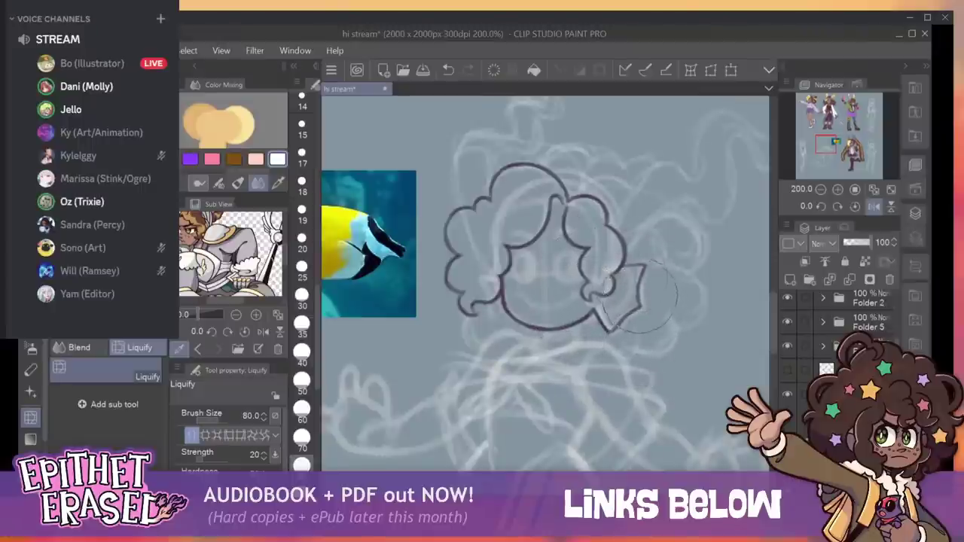
key("bracketright")
key("bracketright")
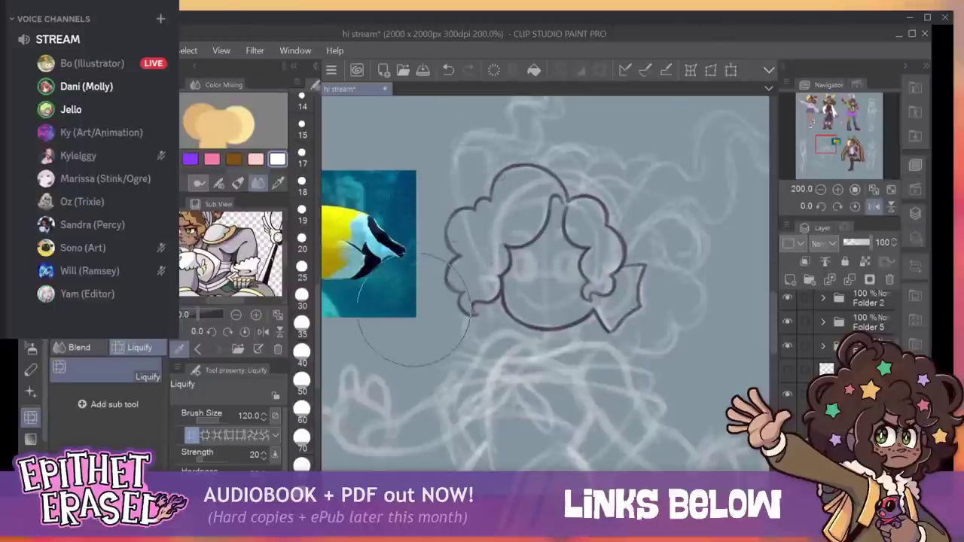
Ink the small far ear fin between the jaw and the larger lock's curl with the pencil, and restore the unmirrored view.
key("p")
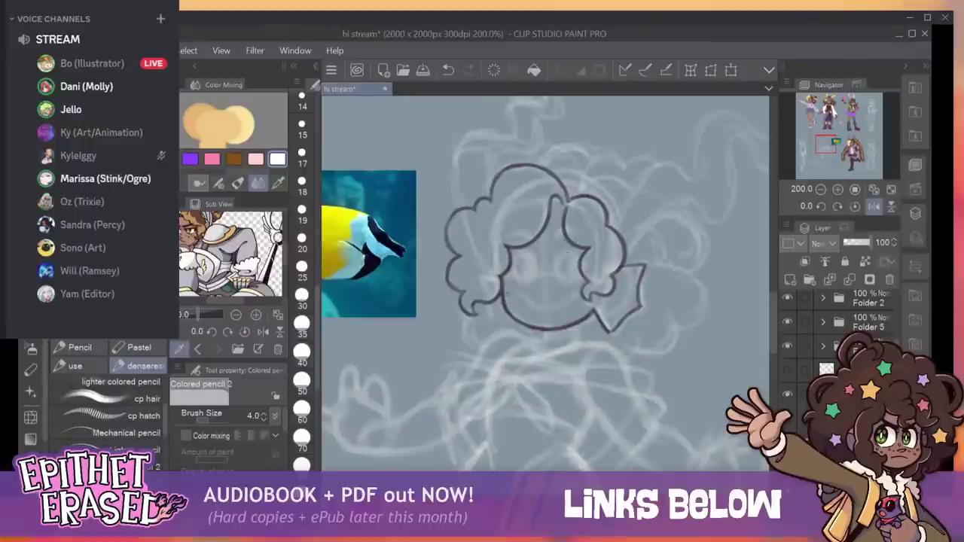
mouse_move(489, 303)
left_mouse_down()
mouse_move(493, 323)
mouse_move(505, 315)
left_mouse_up()
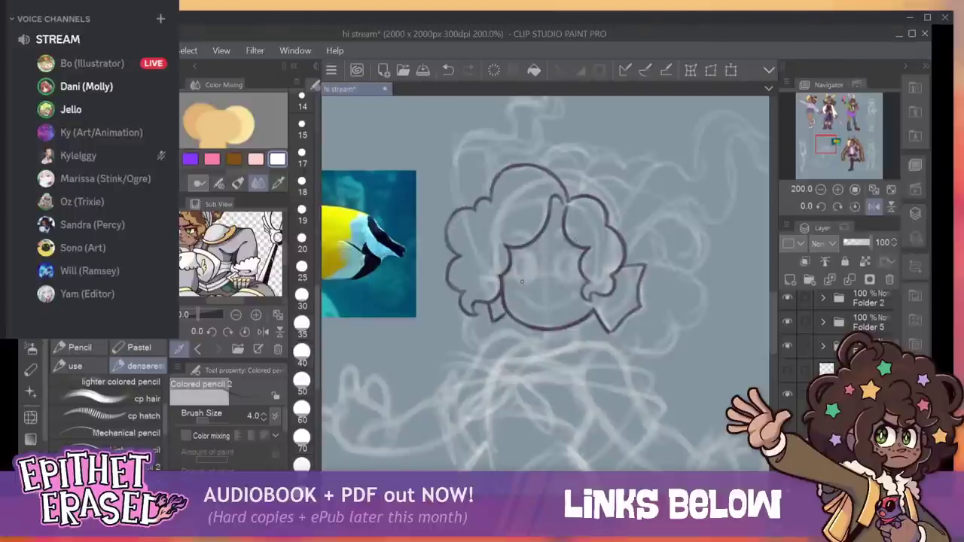
left_click(874, 206)
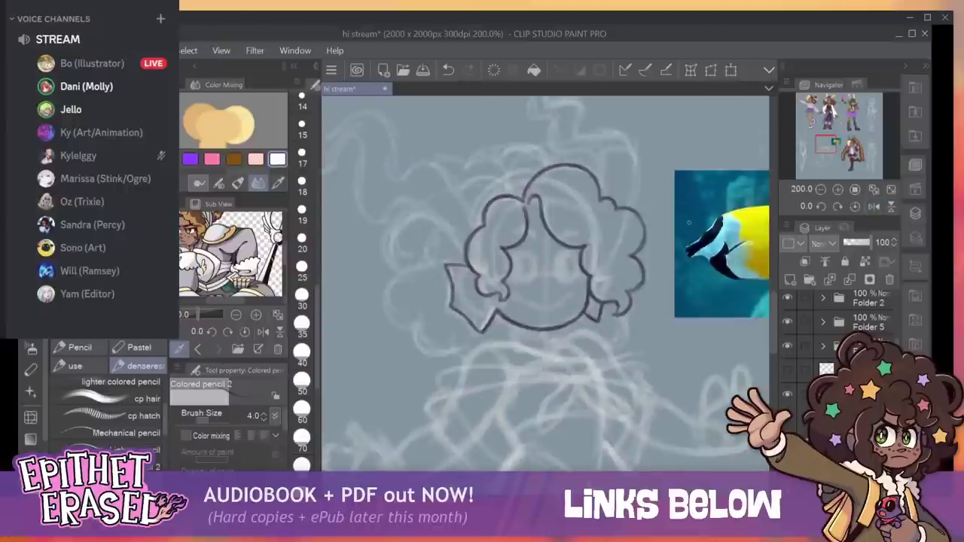
Ink the eye nearest the larger hair lock, drawing its upper arc and iris at brush size 3.5.
mouse_move(557, 276)
left_mouse_down()
mouse_move(558, 260)
mouse_move(572, 257)
mouse_move(573, 276)
left_mouse_up()
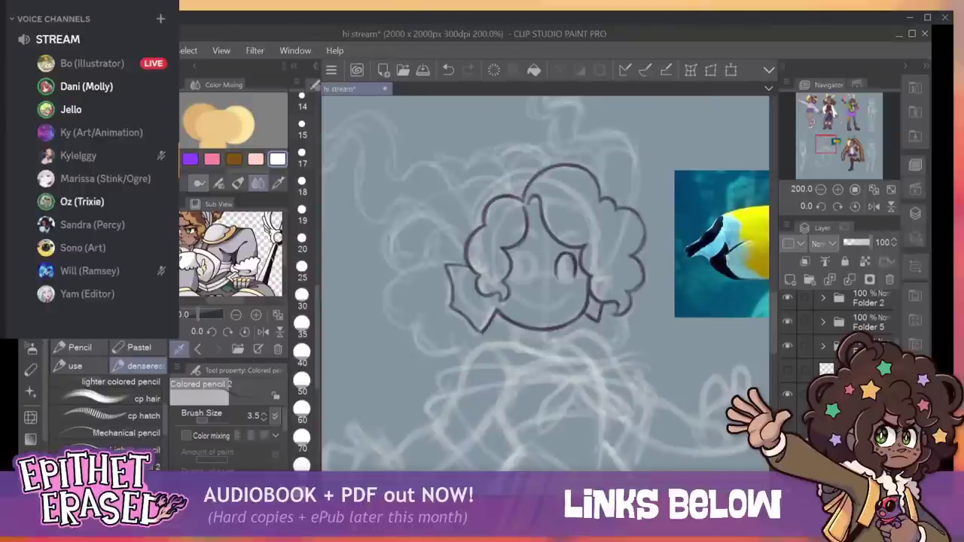
left_click_drag(559, 257, 565, 279)
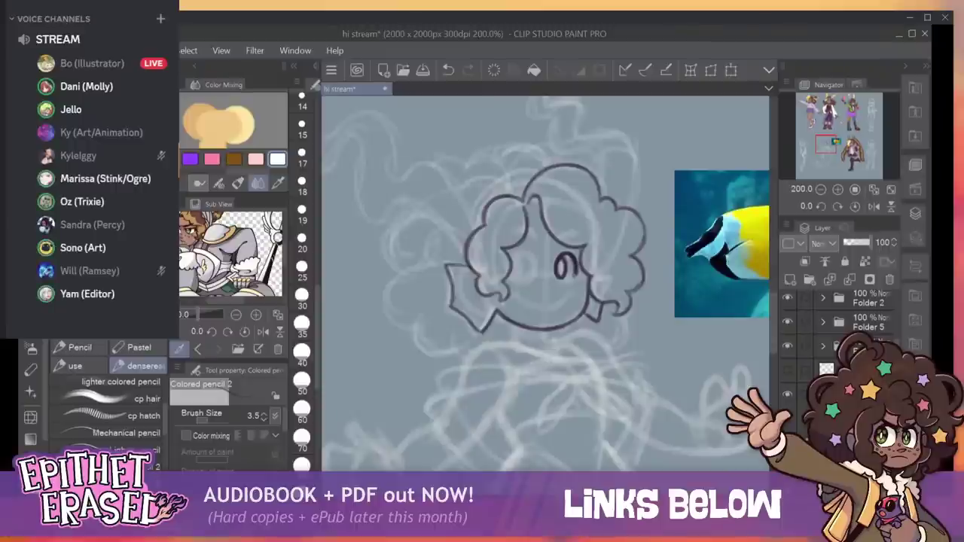
left_click_drag(571, 256, 577, 275)
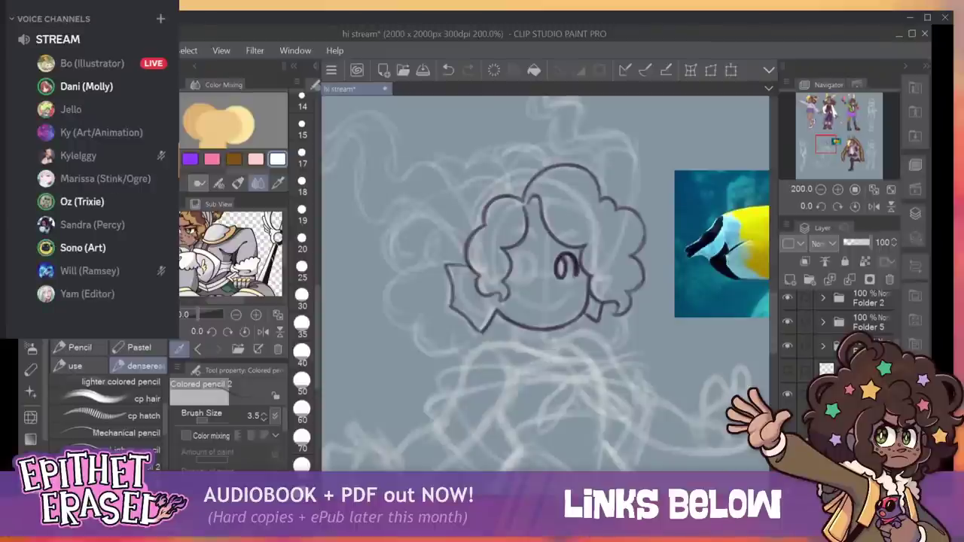
Complete the first eye, ink the matching second eye with lashes, and add thick eyebrows above both at brush size 3.5.
left_click_drag(573, 256, 577, 276)
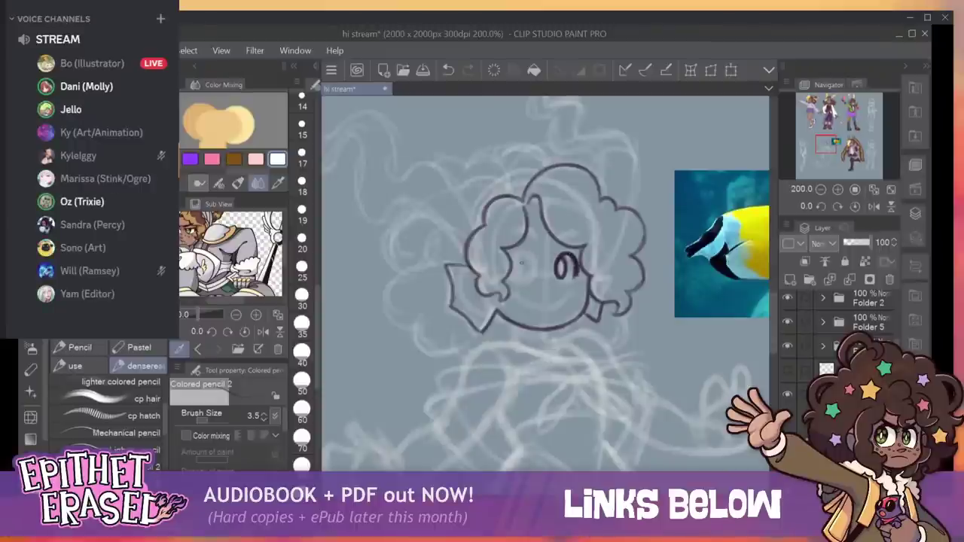
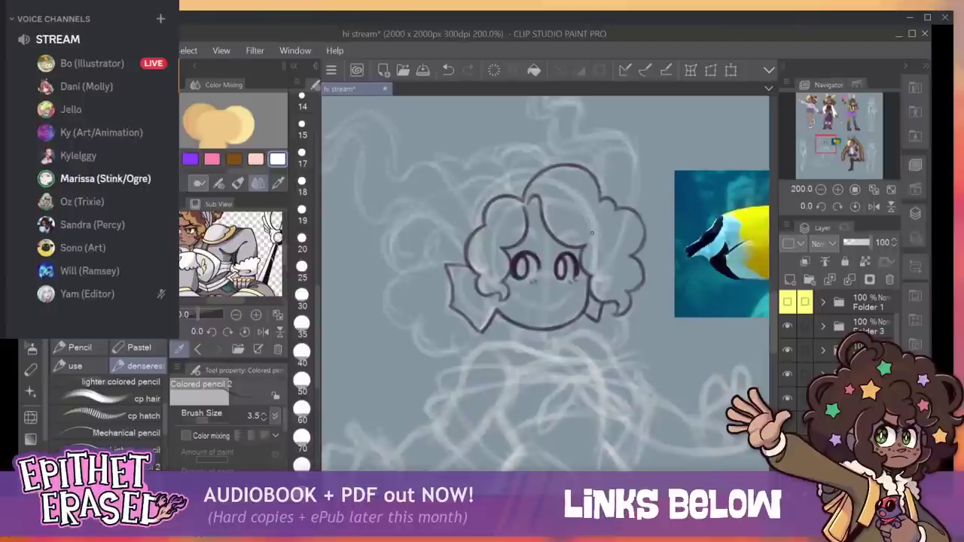
mouse_move(826, 144)
left_mouse_down()
mouse_move(837, 103)
mouse_move(852, 102)
left_mouse_up()
scroll(546, 286, "down", 10)
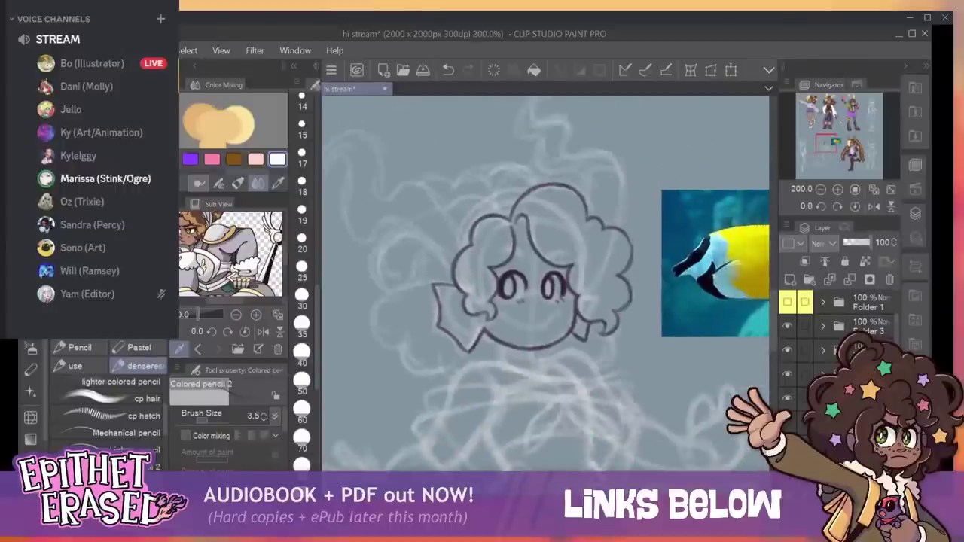
left_click_drag(660, 292, 660, 282)
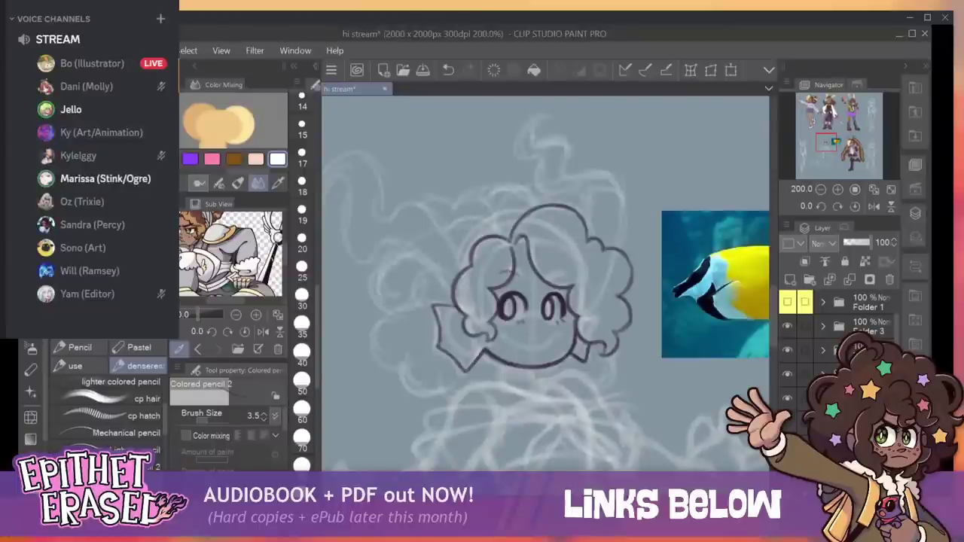
left_click_drag(511, 269, 522, 278)
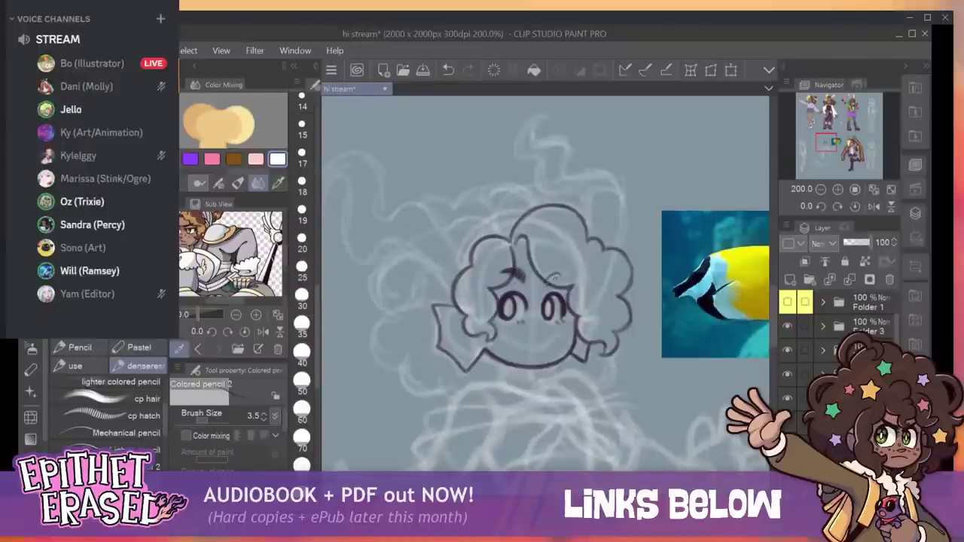
left_click_drag(548, 281, 561, 276)
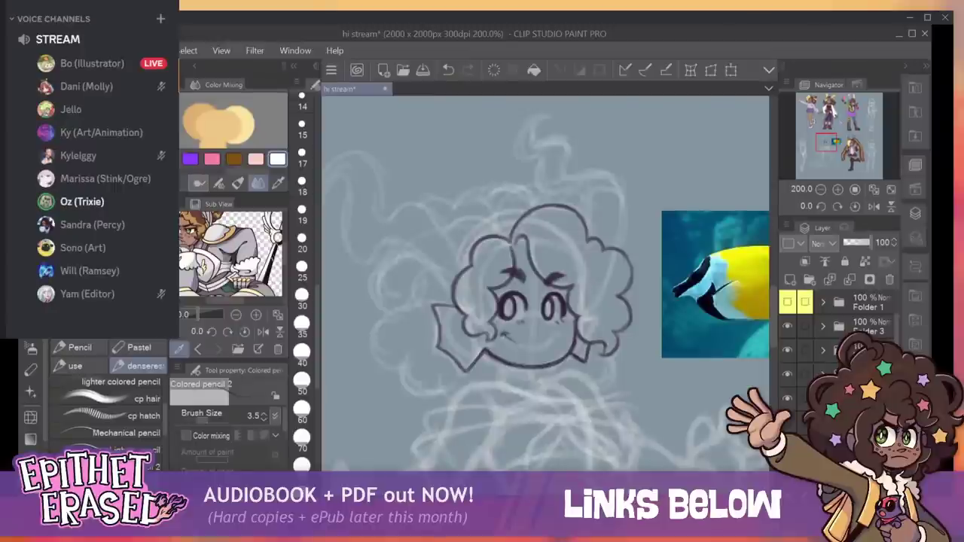
Ink the wide smiling mouth across the lower face and the small nose above it.
left_click_drag(518, 342, 557, 340)
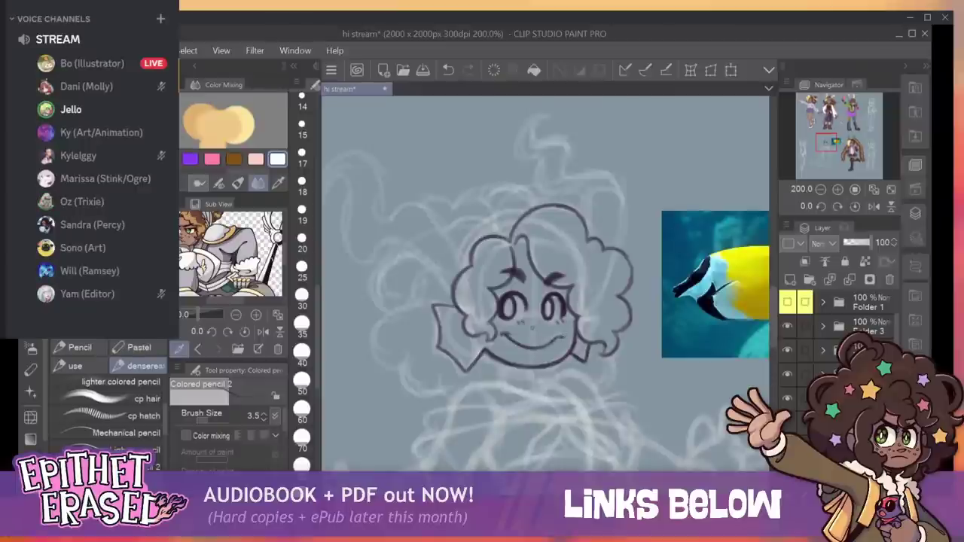
left_click_drag(532, 331, 540, 332)
mouse_move(573, 331)
left_mouse_down()
mouse_move(386, 331)
mouse_move(533, 331)
mouse_move(520, 342)
left_mouse_up()
Draw an arrow above the yellow fish reference photo, pointing down at it.
mouse_move(495, 293)
left_mouse_down()
mouse_move(321, 169)
mouse_move(507, 262)
mouse_move(361, 275)
mouse_move(435, 281)
mouse_move(403, 317)
left_mouse_up()
left_click_drag(673, 173, 659, 238)
mouse_move(651, 219)
left_mouse_down()
mouse_move(659, 238)
mouse_move(682, 219)
left_mouse_up()
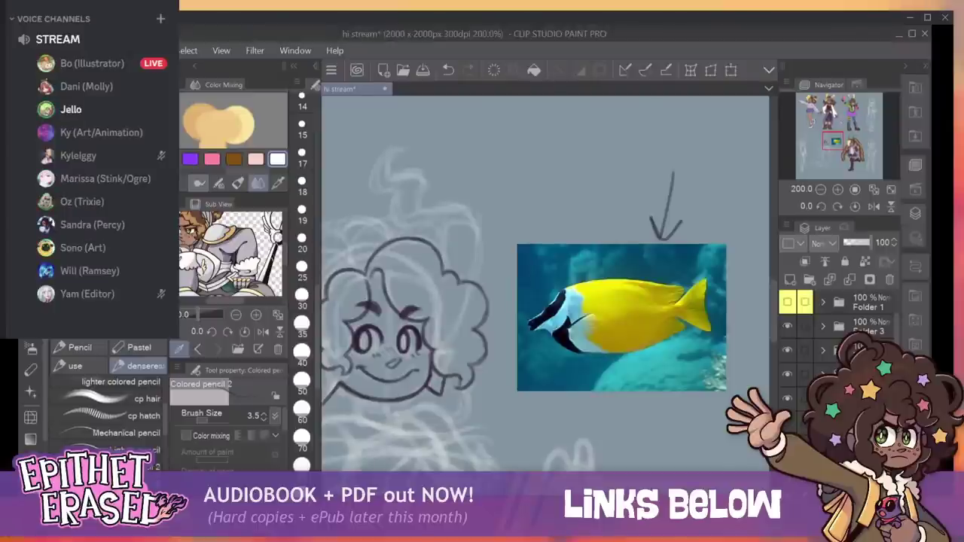
Ink both sides of the neck below the jaw on the hi stream canvas at brush size 4.0.
mouse_move(467, 324)
left_mouse_down()
mouse_move(632, 114)
mouse_move(621, 470)
mouse_move(549, 249)
left_mouse_up()
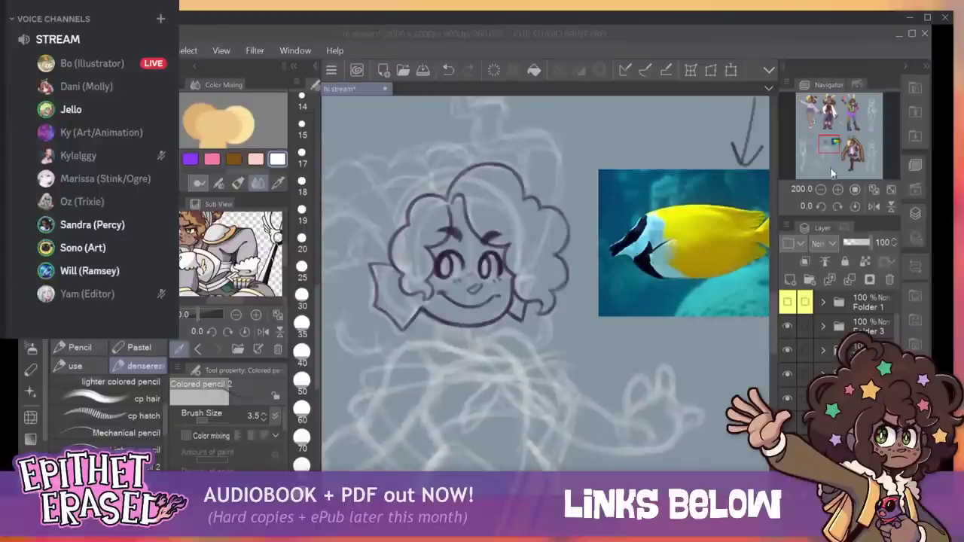
left_click_drag(527, 264, 579, 252)
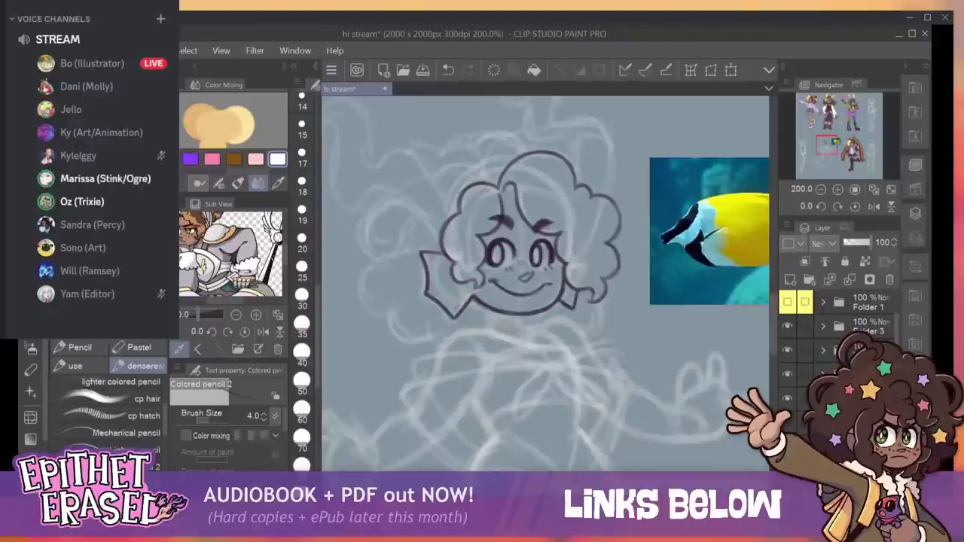
left_click_drag(491, 308, 492, 335)
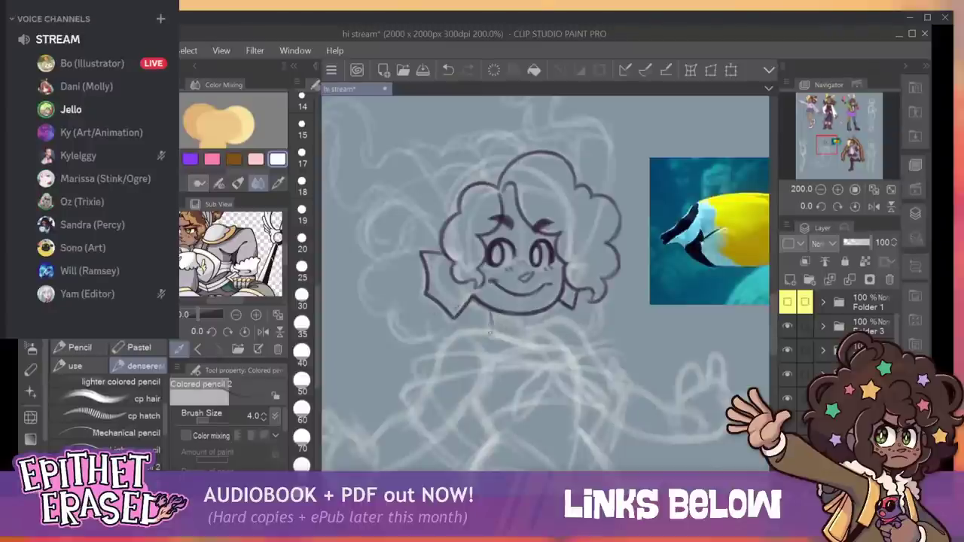
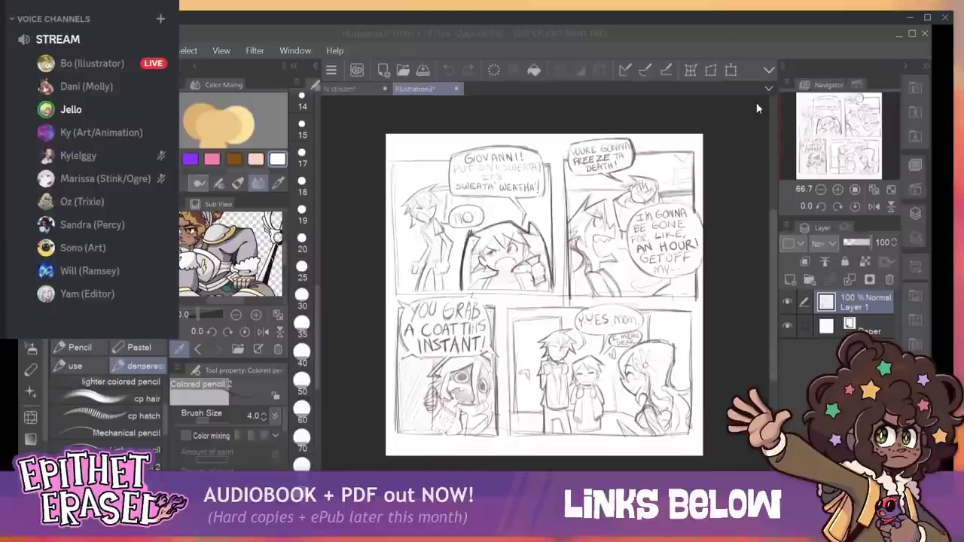
left_click(348, 88)
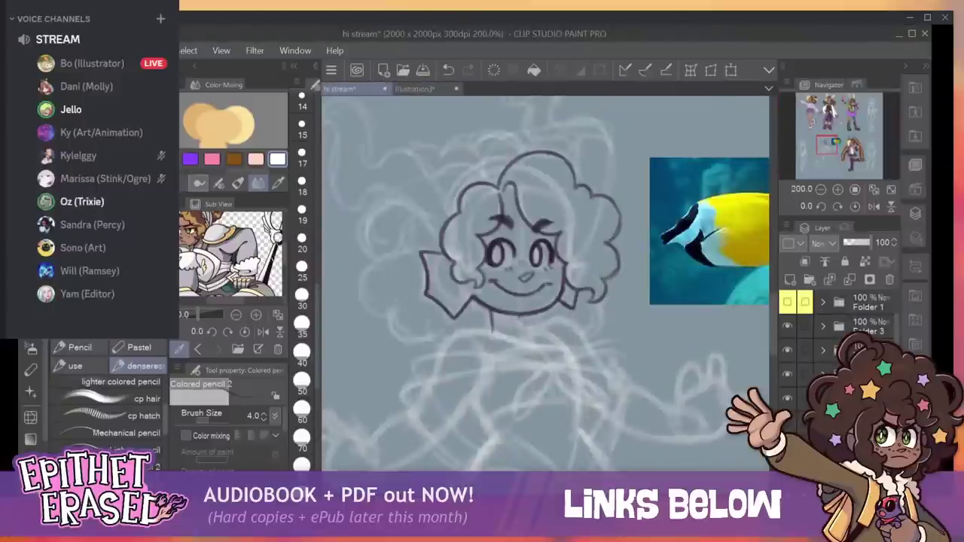
left_click_drag(518, 317, 519, 341)
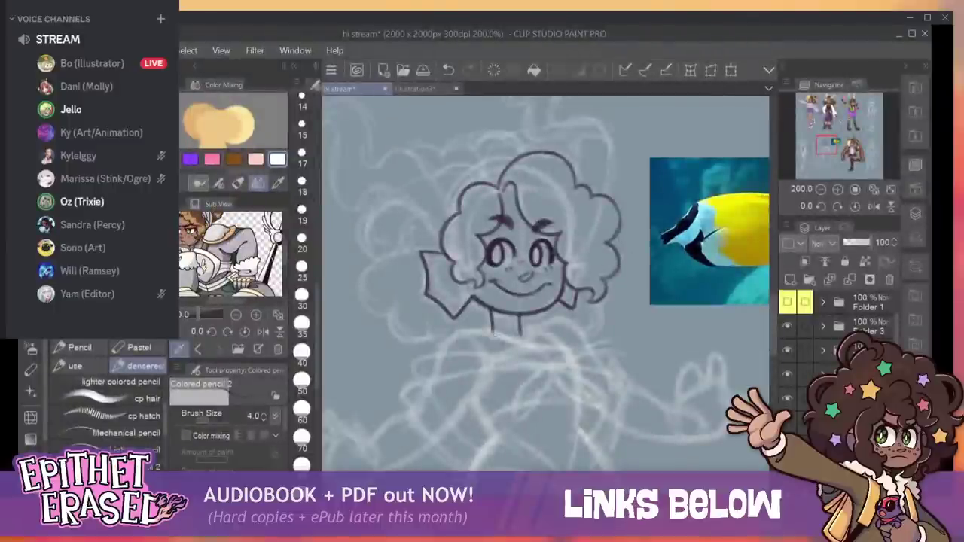
Ink the shoulder on the larger ear fin's side and the arm's upper edge down to the wrist and thumb.
mouse_move(496, 333)
left_mouse_down()
mouse_move(460, 329)
mouse_move(430, 390)
left_mouse_up()
left_click_drag(442, 357, 419, 410)
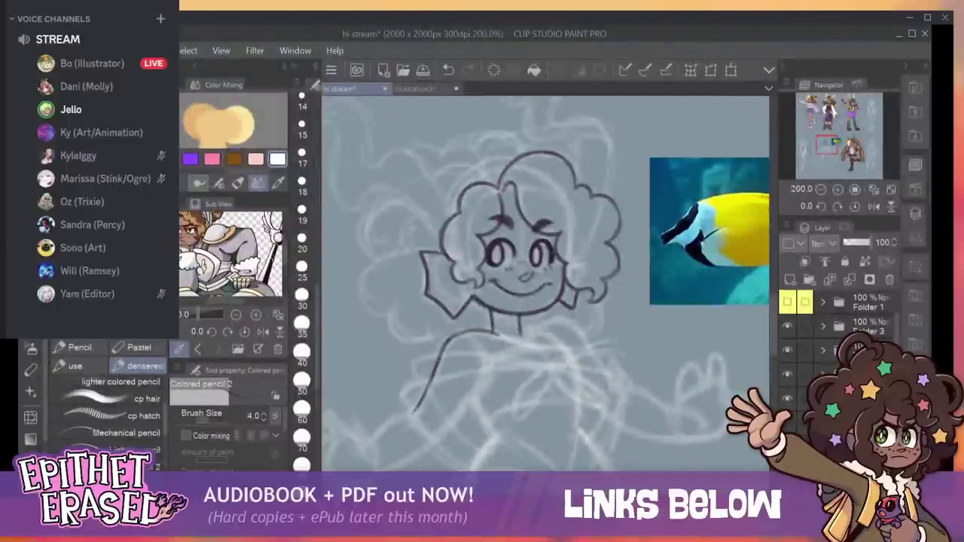
left_click_drag(491, 482, 461, 482)
left_click_drag(773, 326, 773, 341)
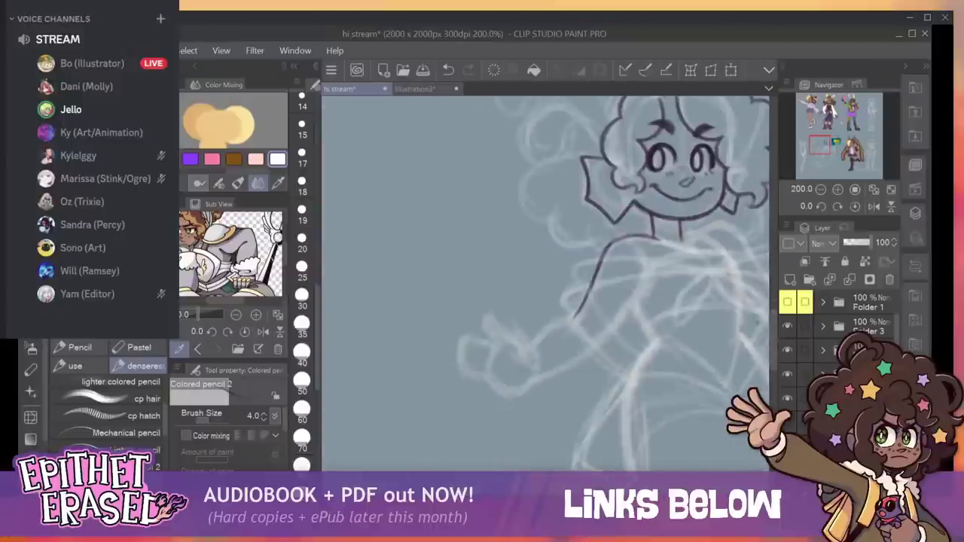
mouse_move(575, 315)
left_mouse_down()
mouse_move(528, 350)
mouse_move(530, 372)
mouse_move(520, 342)
left_mouse_up()
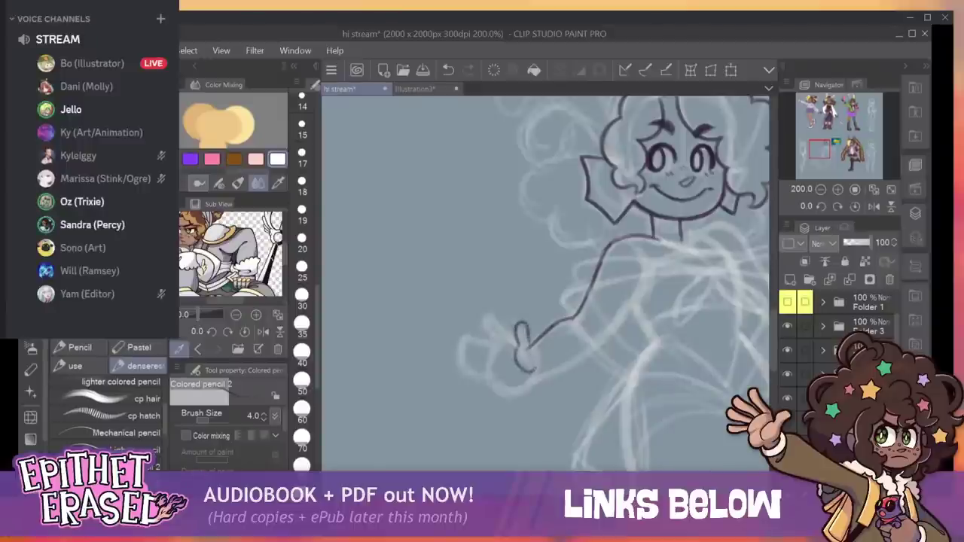
Ink the spread fingers, the outer edge of the palm and the lower forearm line, and rework the base of the thumb.
left_click_drag(528, 328, 538, 367)
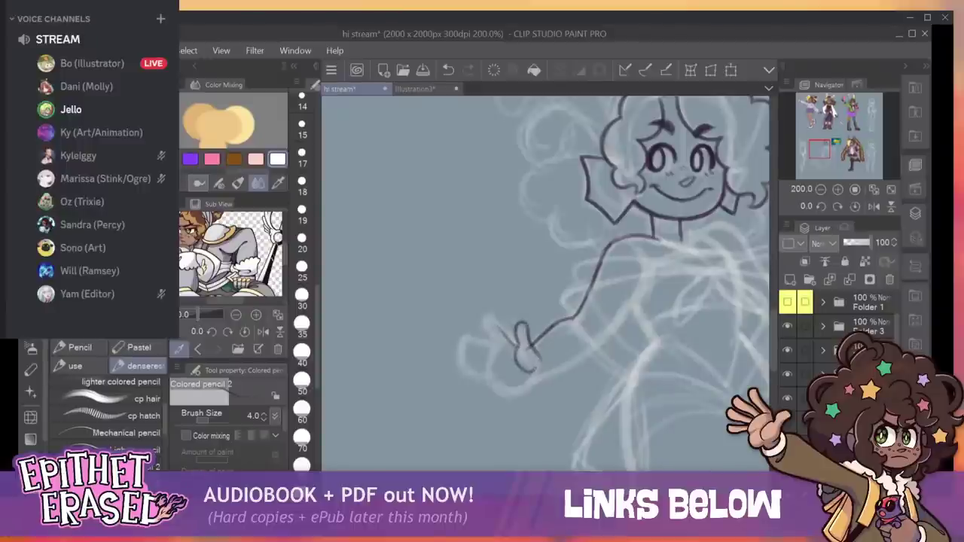
mouse_move(484, 316)
left_mouse_down()
mouse_move(520, 343)
mouse_move(497, 343)
mouse_move(495, 359)
left_mouse_up()
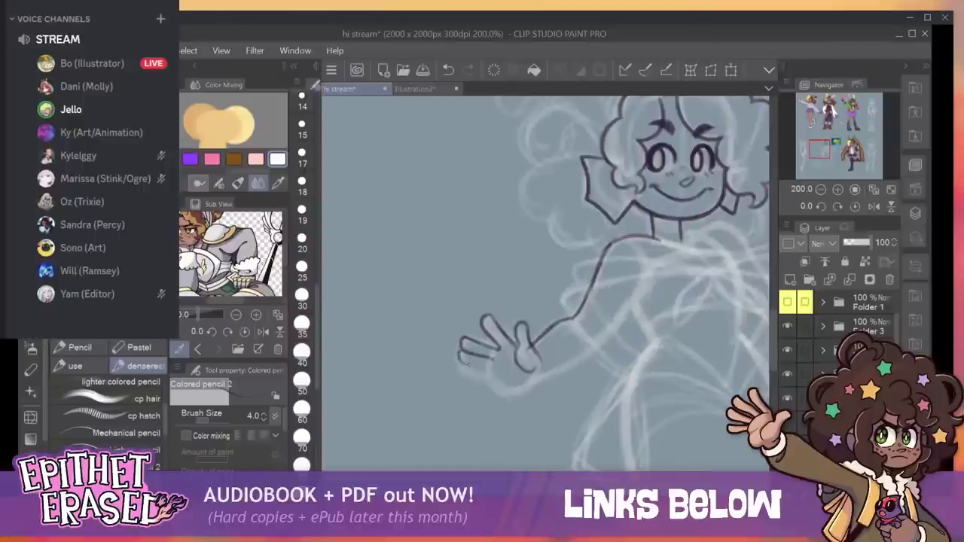
left_click_drag(460, 360, 495, 371)
mouse_move(460, 364)
left_mouse_down()
mouse_move(519, 392)
mouse_move(527, 383)
left_mouse_up()
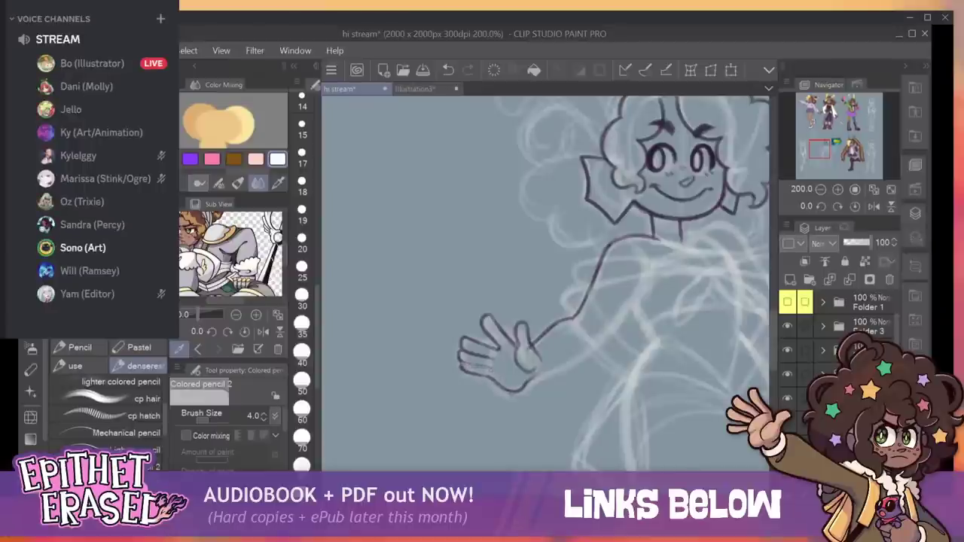
left_click_drag(459, 361, 486, 375)
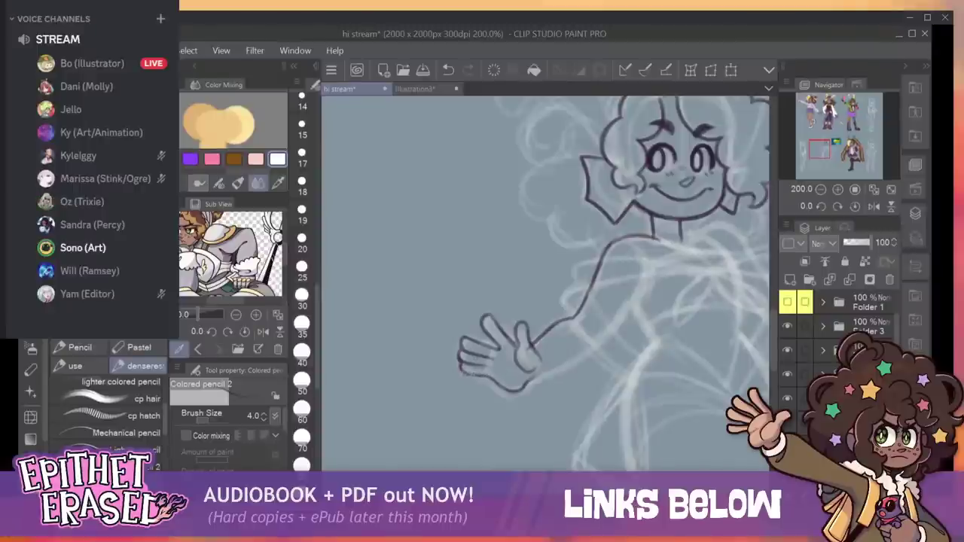
mouse_move(461, 370)
left_mouse_down()
mouse_move(491, 377)
mouse_move(476, 373)
left_mouse_up()
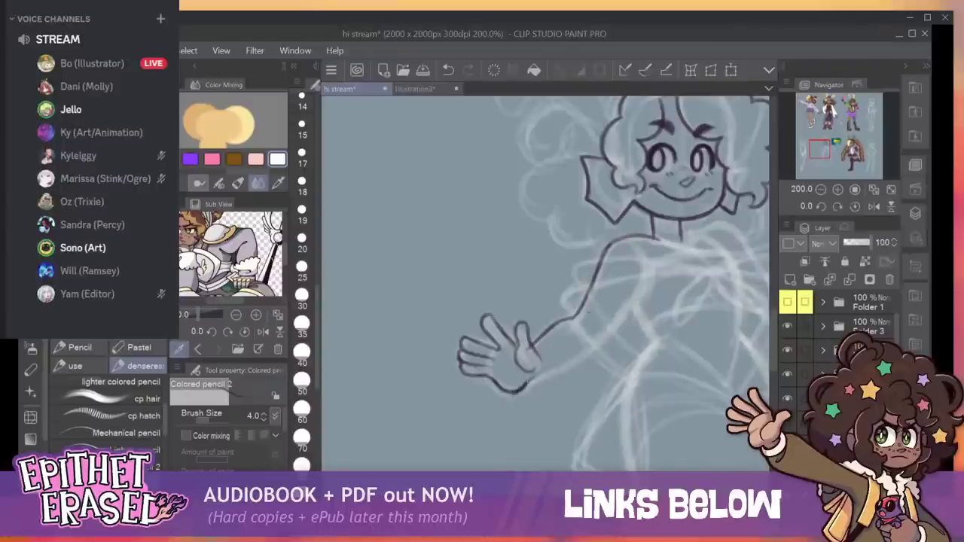
left_click_drag(538, 375, 585, 349)
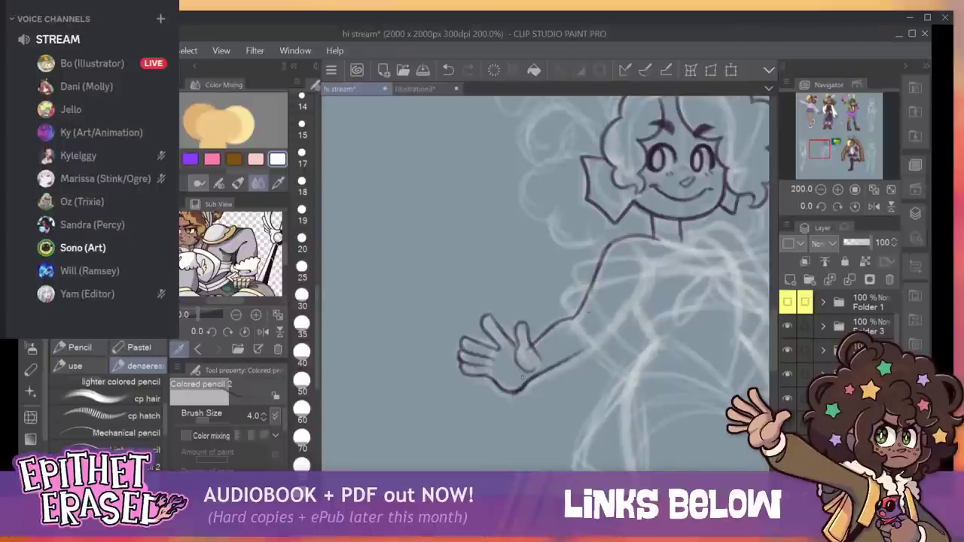
mouse_move(520, 347)
left_mouse_down()
mouse_move(511, 366)
mouse_move(520, 375)
left_mouse_up()
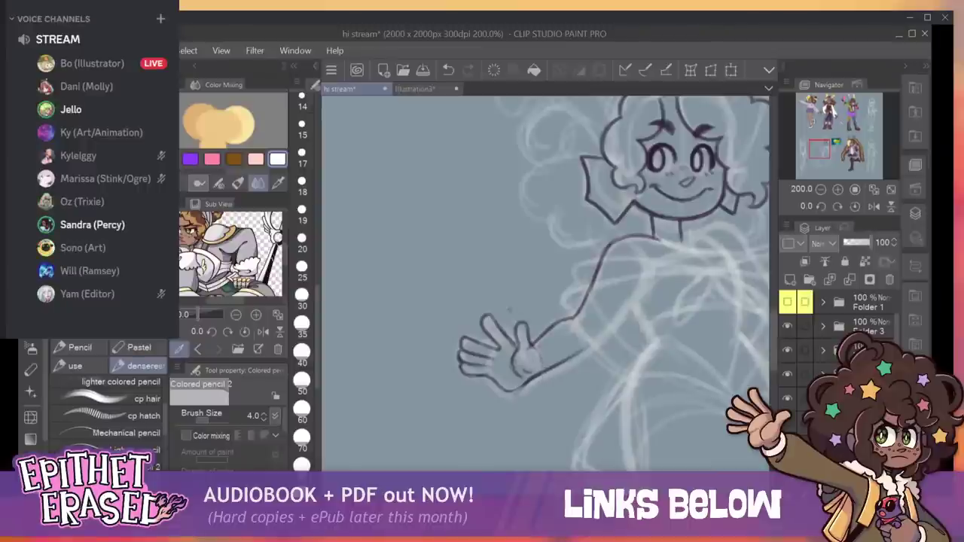
Erase the thumb and heel of the palm with the eraser at size 20, and redraw the thumb with the colored pencil.
key("e")
mouse_move(521, 327)
left_mouse_down()
mouse_move(515, 370)
mouse_move(531, 356)
mouse_move(513, 377)
mouse_move(533, 367)
mouse_move(508, 380)
left_mouse_up()
key("[")
key("[")
key("[")
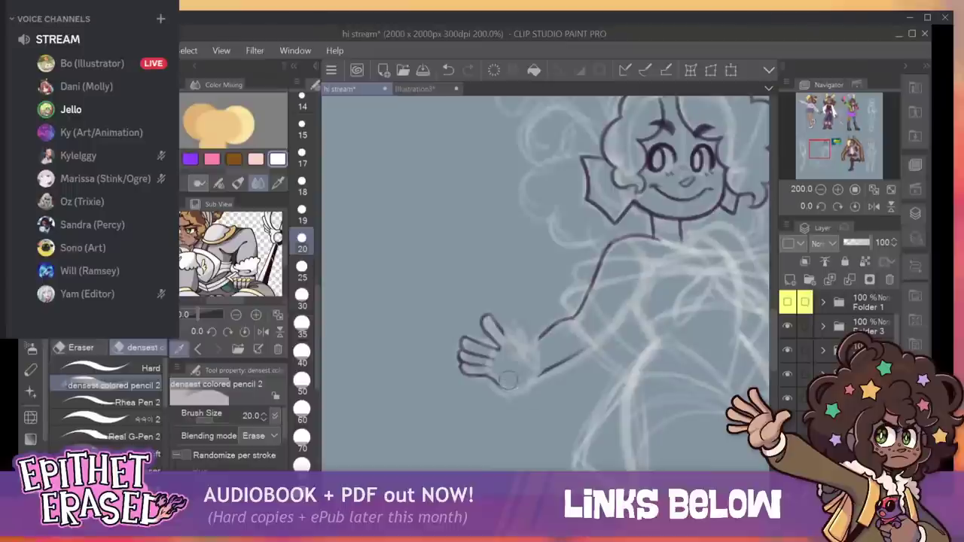
key("p")
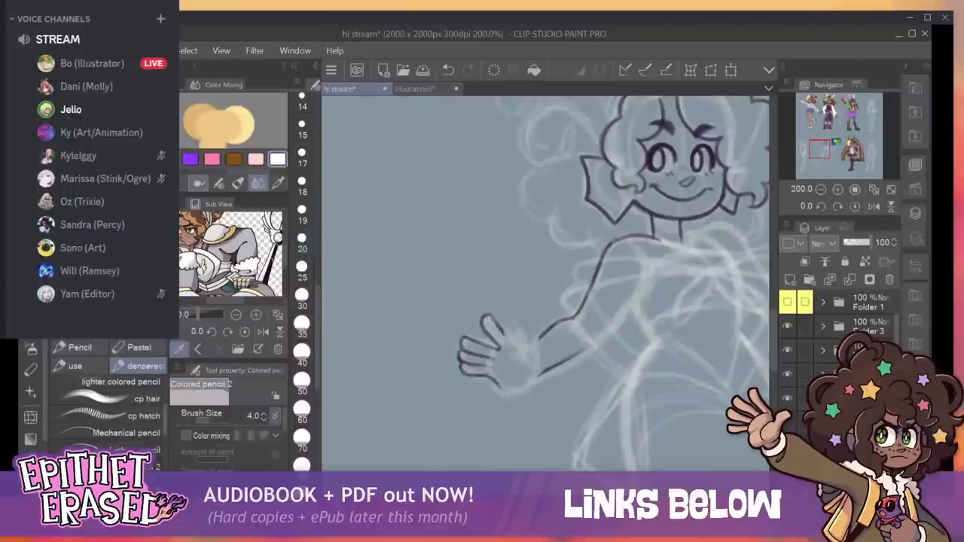
mouse_move(520, 380)
left_mouse_down()
mouse_move(513, 337)
mouse_move(538, 364)
left_mouse_up()
left_click_drag(499, 331, 515, 345)
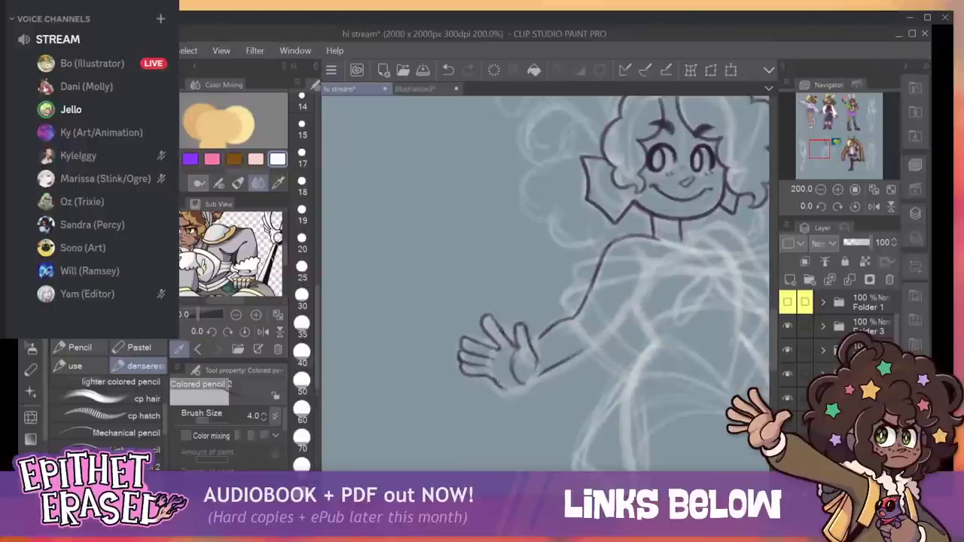
Re-ink the palm edge and both forearm lines, extend the arm's underside to the armpit, and clean up the overlap at the wrist.
left_click_drag(505, 392, 591, 345)
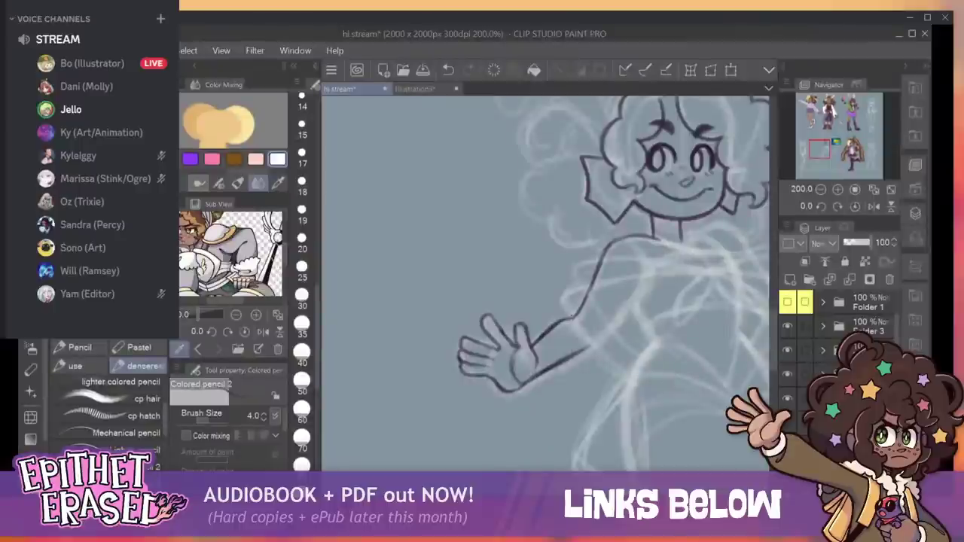
left_click_drag(556, 327, 578, 314)
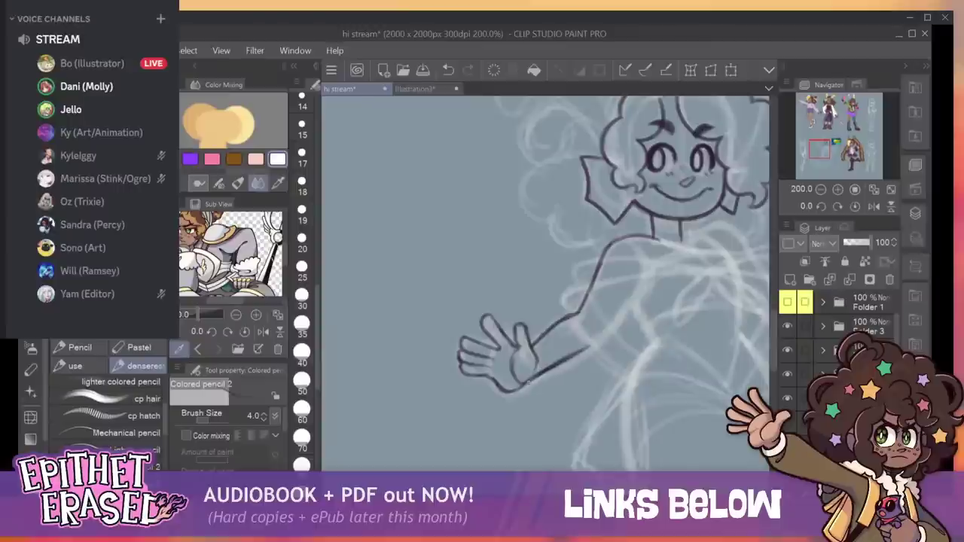
mouse_move(558, 370)
left_mouse_down()
mouse_move(599, 346)
mouse_move(636, 298)
left_mouse_up()
left_click_drag(603, 336, 638, 291)
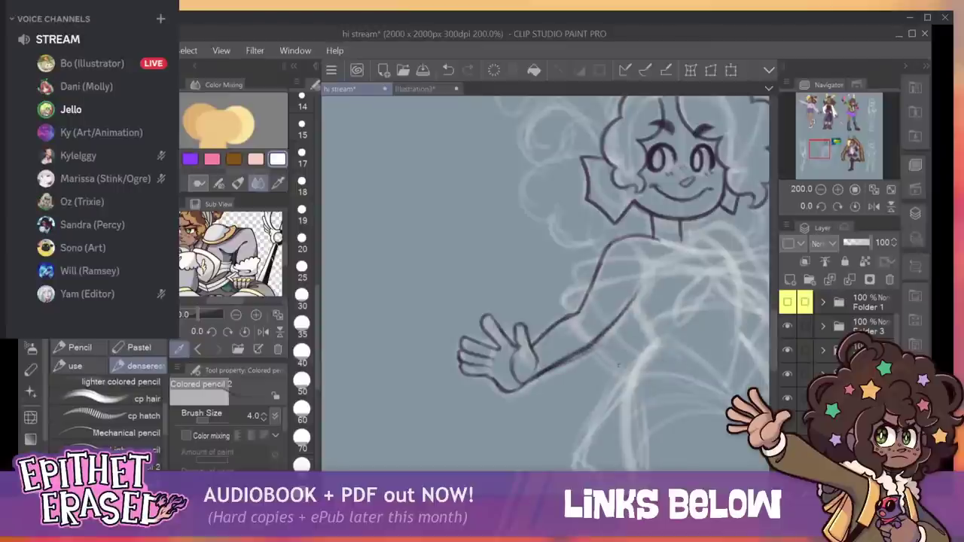
key("e")
mouse_move(516, 388)
left_mouse_down()
mouse_move(641, 289)
mouse_move(625, 299)
mouse_move(634, 303)
mouse_move(647, 274)
mouse_move(582, 357)
mouse_move(529, 382)
left_mouse_up()
key("p")
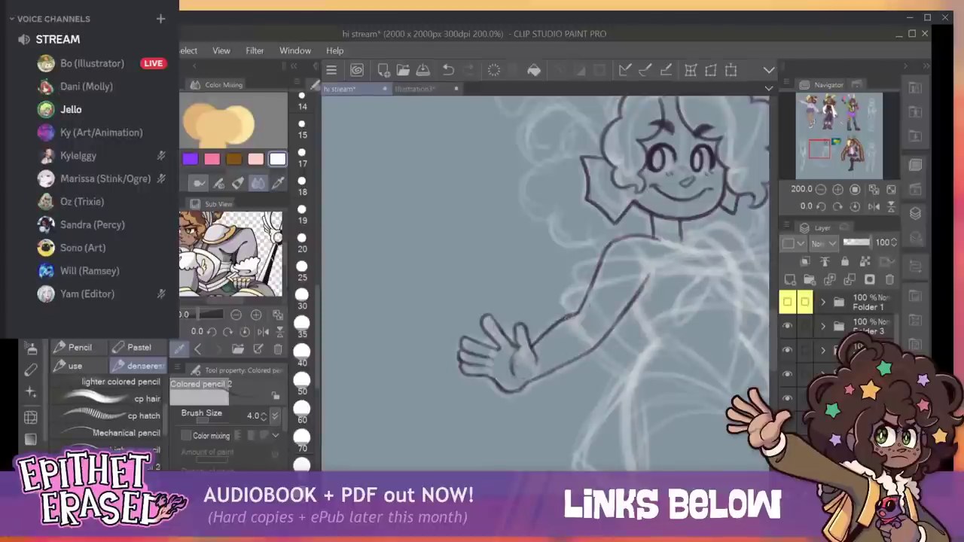
Close the Illustration3 comic document and refine the underside line of the upper arm below the armpit.
scroll(546, 283, "right", 3)
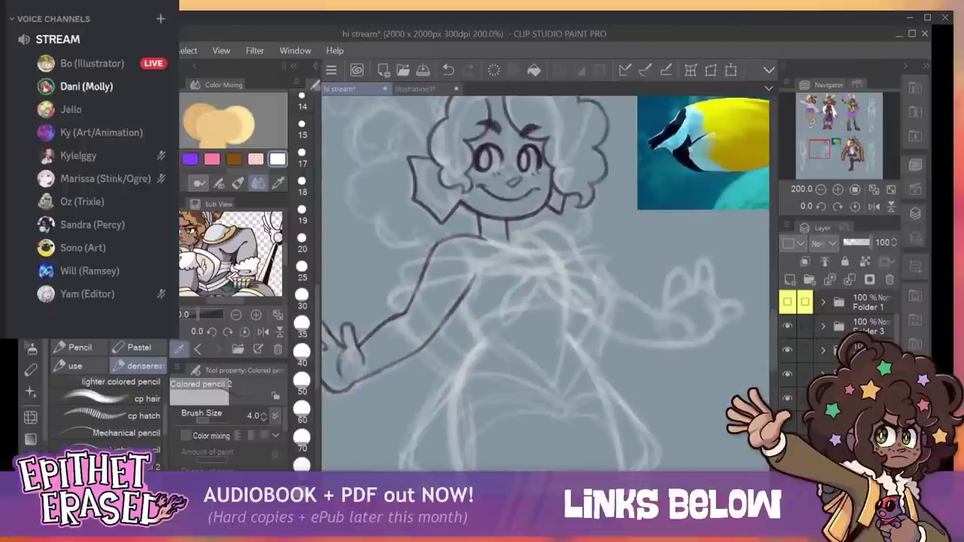
scroll(546, 283, "left", 2)
scroll(545, 283, "left", 1)
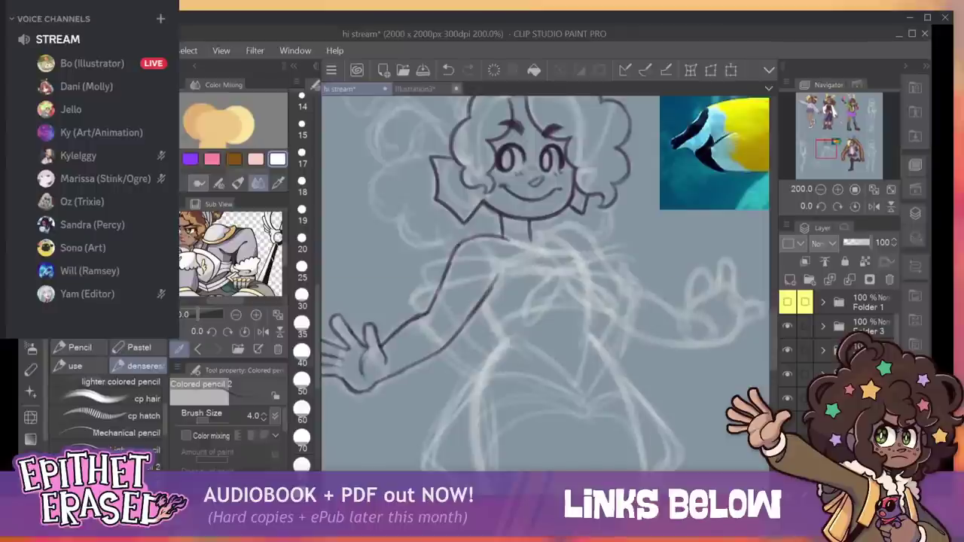
left_click(457, 89)
left_click(494, 223)
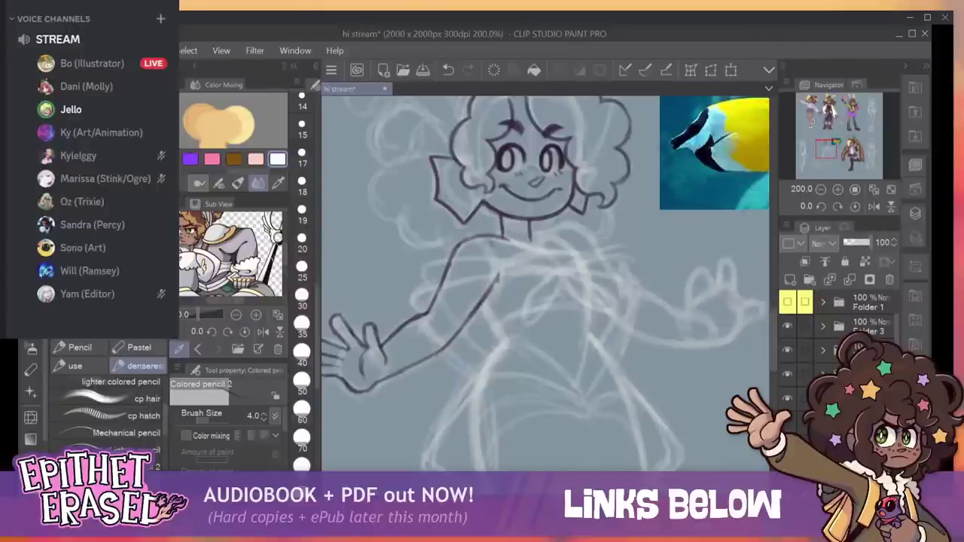
left_click_drag(495, 282, 473, 315)
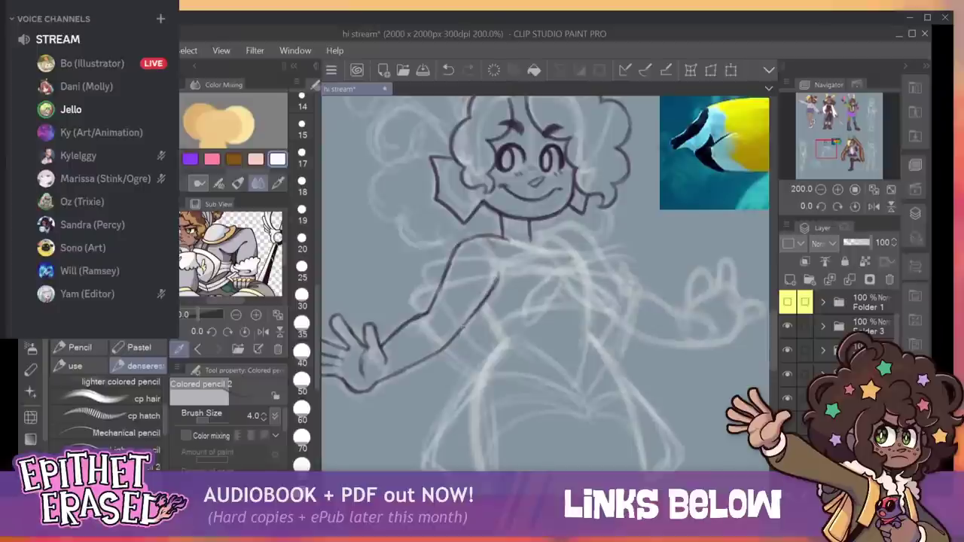
Refine the inked arm's underside at the armpit, and ink the torso side below it down through the waist to the upper hip.
left_click_drag(490, 296, 461, 332)
left_click_drag(498, 278, 465, 324)
left_click_drag(498, 285, 495, 257)
left_click_drag(483, 302, 503, 353)
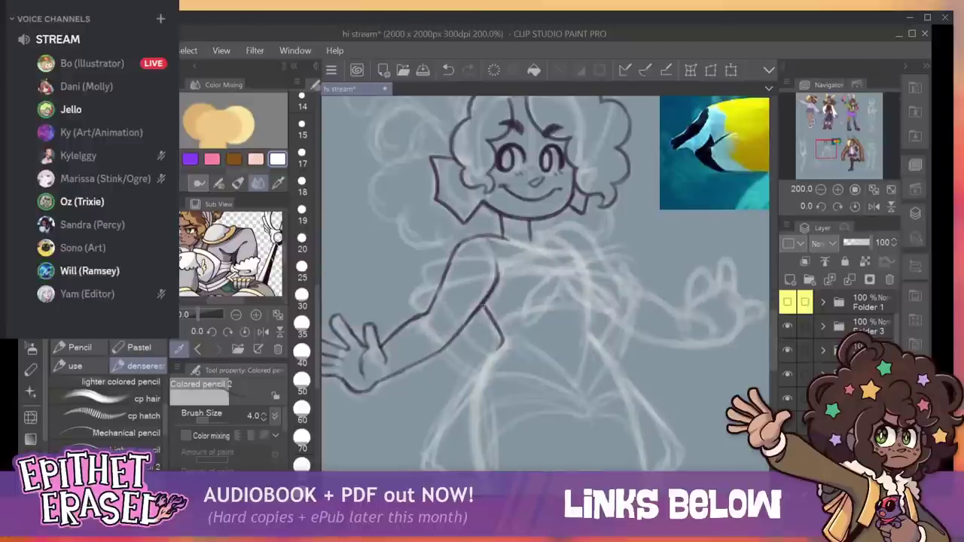
mouse_move(494, 338)
left_mouse_down()
mouse_move(502, 354)
mouse_move(473, 416)
left_mouse_up()
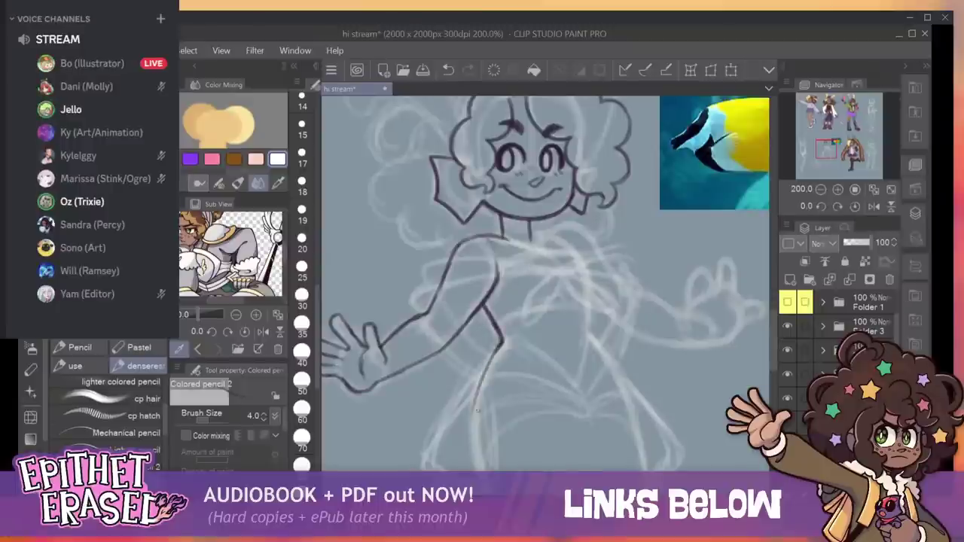
left_click_drag(501, 347, 473, 429)
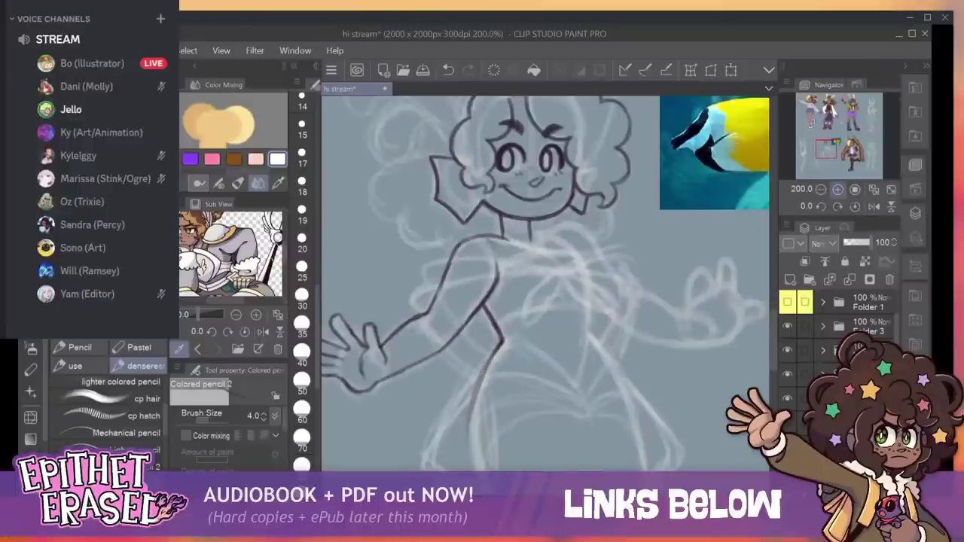
Extend the hip line below the inked arm down along the upper tail, following the inner sketch line.
left_click(821, 190)
left_click_drag(826, 148, 826, 156)
left_click_drag(546, 256, 538, 284)
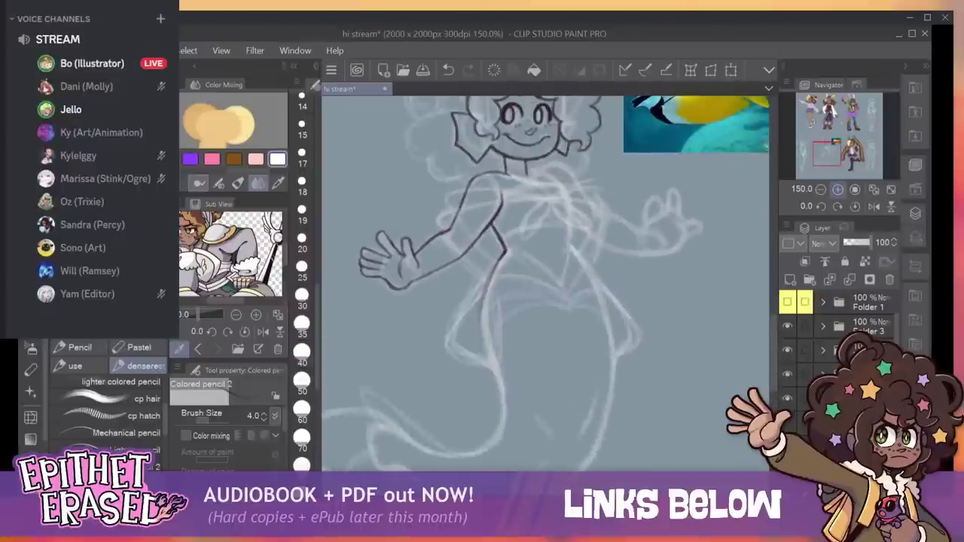
key("ctrl+plus")
left_click_drag(494, 235, 467, 312)
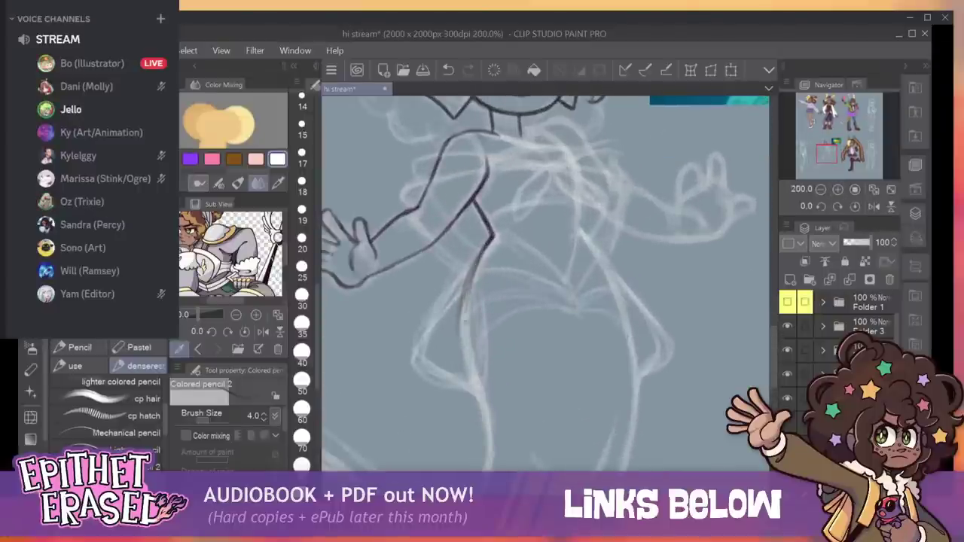
left_click_drag(476, 259, 467, 372)
mouse_move(465, 303)
left_mouse_down()
mouse_move(490, 445)
mouse_move(467, 292)
left_mouse_up()
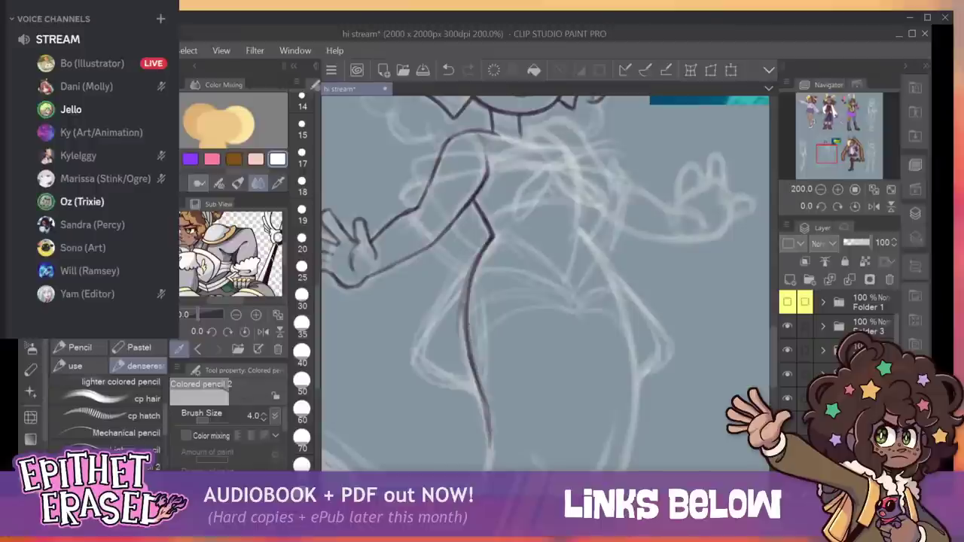
Thicken and smooth the inked hip curve between the waist and upper tail, undoing a stray stroke.
left_click_drag(488, 428, 466, 339)
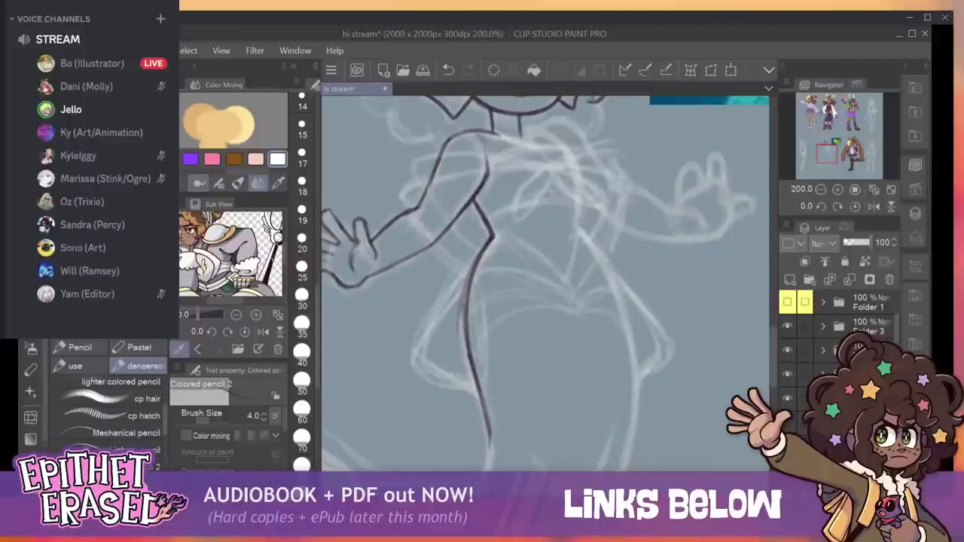
mouse_move(480, 394)
left_mouse_down()
mouse_move(470, 286)
mouse_move(467, 299)
left_mouse_up()
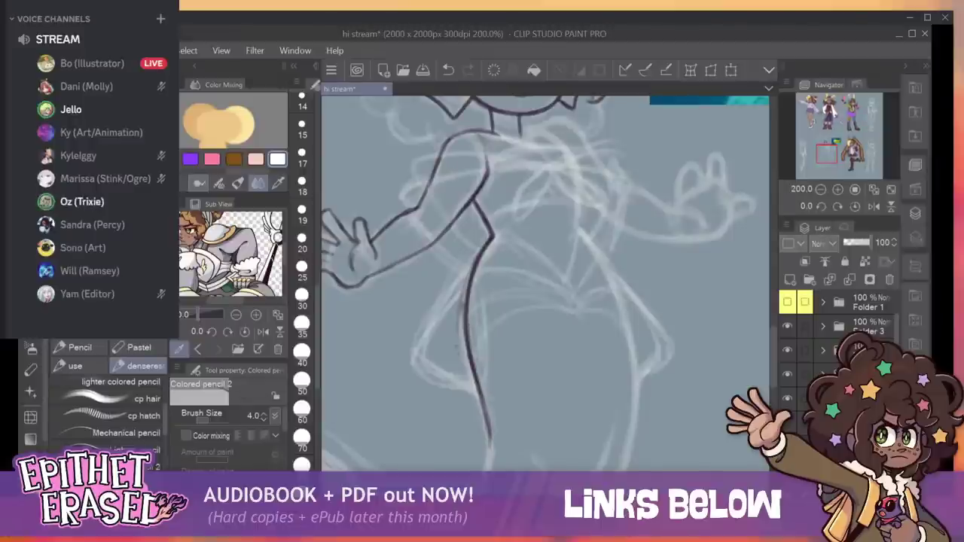
key("ctrl+z")
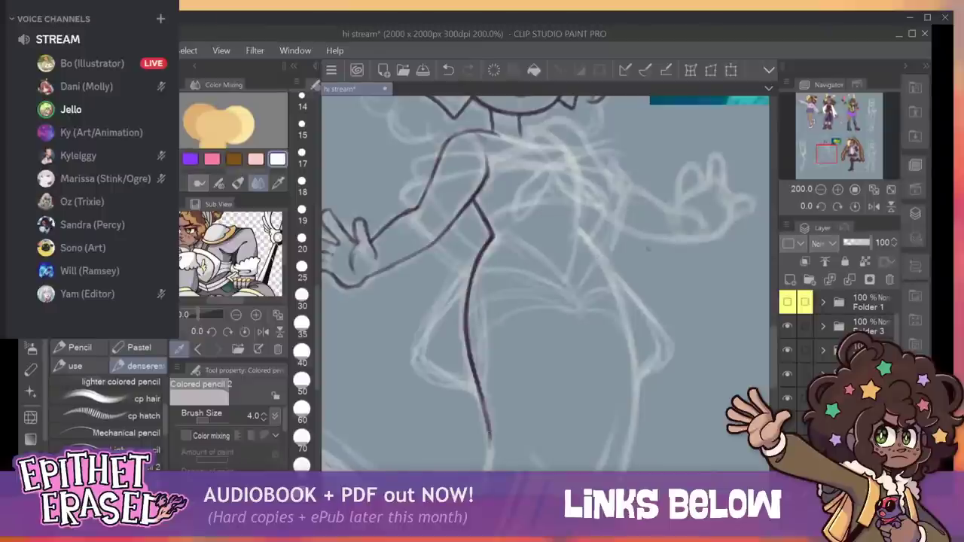
mouse_move(482, 249)
left_mouse_down()
mouse_move(466, 330)
mouse_move(485, 243)
mouse_move(465, 312)
left_mouse_up()
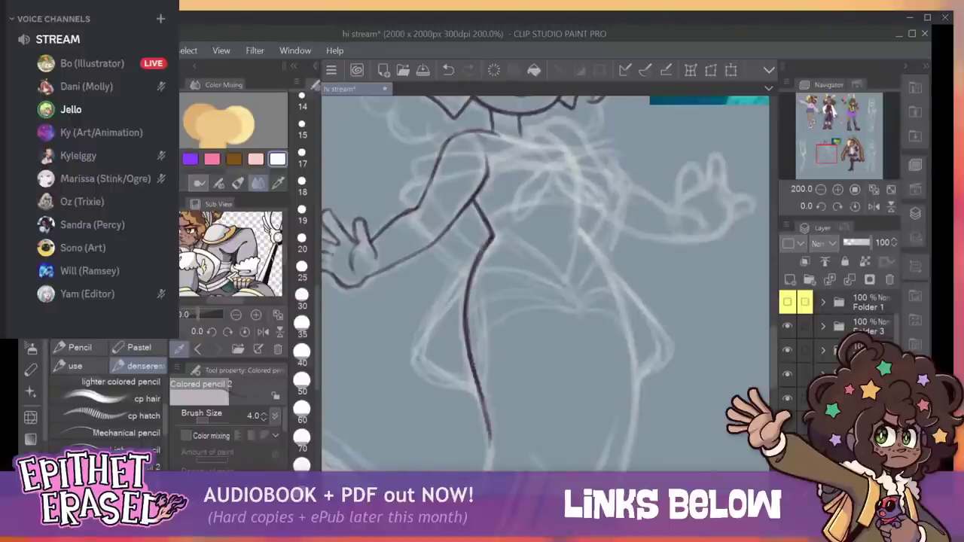
left_click_drag(469, 276, 466, 322)
left_click_drag(475, 276, 470, 340)
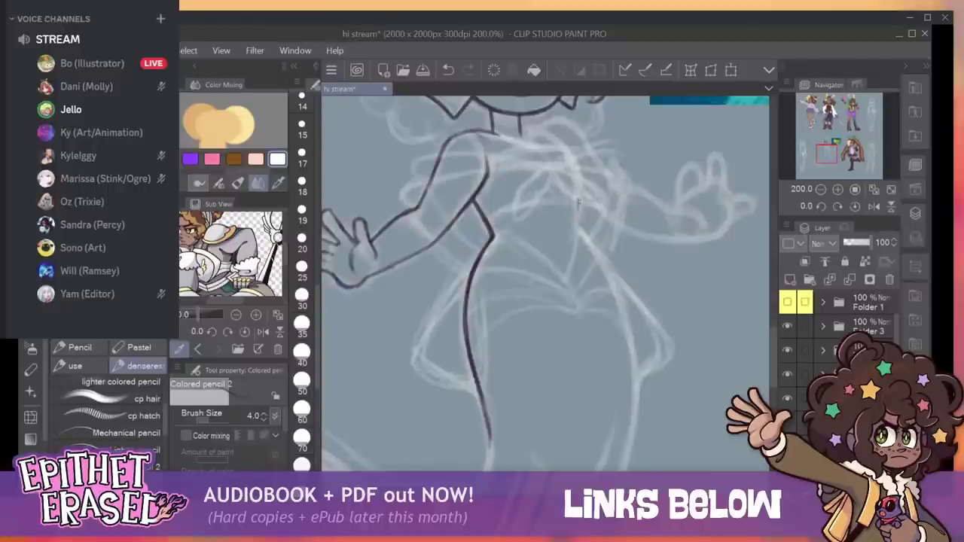
Ink the opposite waist and hip line down to the upper tail, mirroring the canvas view for the stroke.
left_click_drag(579, 205, 624, 315)
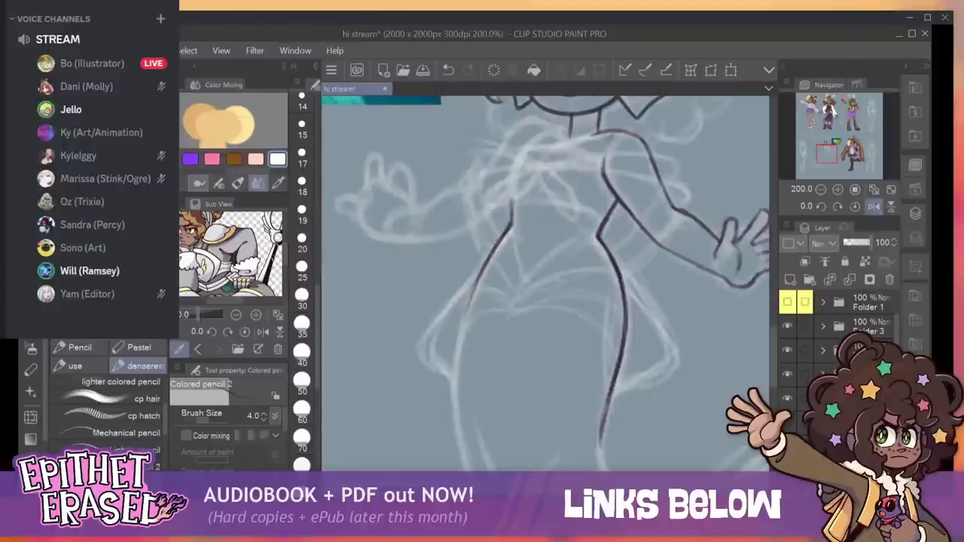
left_click_drag(507, 226, 456, 450)
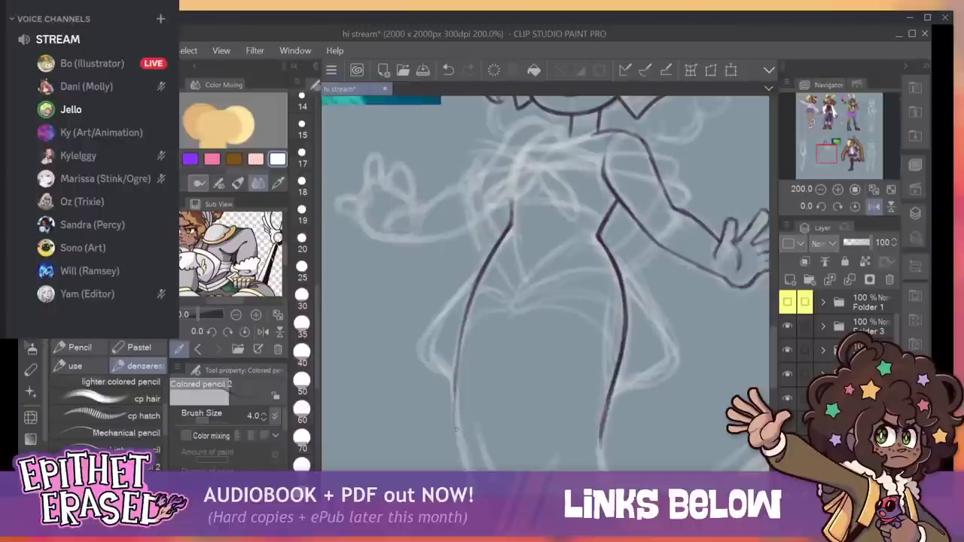
mouse_move(454, 393)
left_mouse_down()
mouse_move(468, 473)
mouse_move(461, 315)
mouse_move(476, 278)
left_mouse_up()
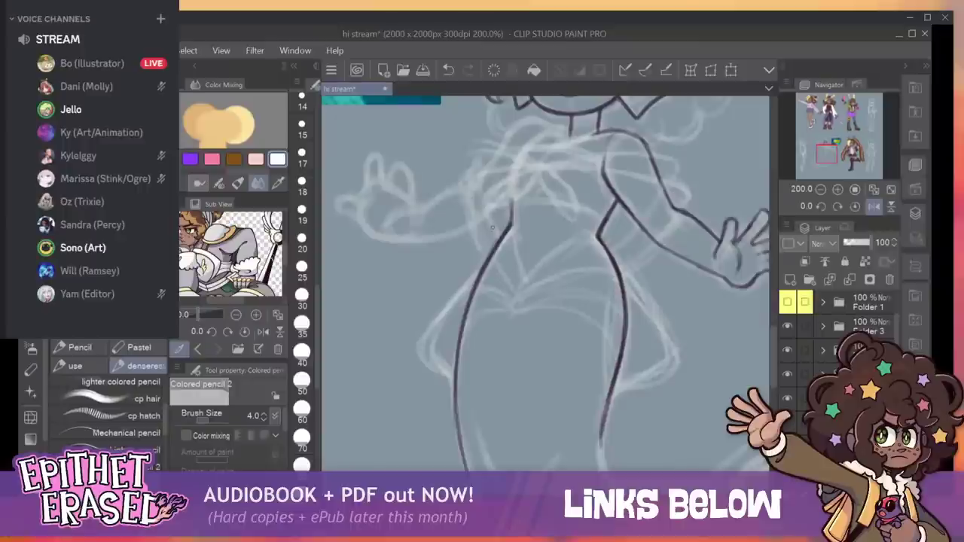
Ink the opposite torso side from the waist up to the shoulder, rework its upper curve, and restore the unmirrored view.
left_click_drag(512, 212, 511, 223)
left_click_drag(515, 183, 511, 204)
left_click_drag(522, 155, 511, 217)
mouse_move(520, 155)
left_mouse_down()
mouse_move(548, 134)
mouse_move(515, 193)
mouse_move(515, 169)
mouse_move(509, 217)
left_mouse_up()
left_click(448, 70)
key("ctrl+z")
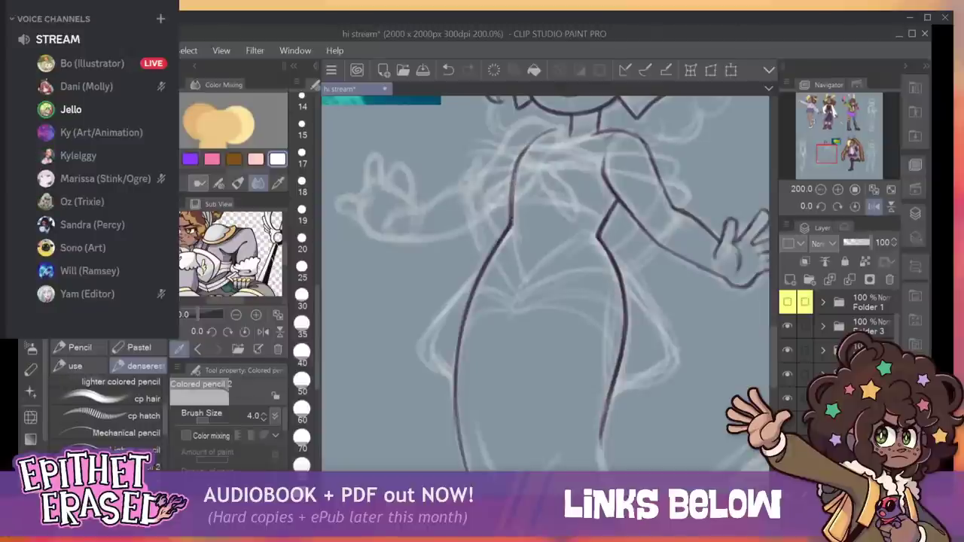
mouse_move(531, 150)
left_mouse_down()
mouse_move(511, 203)
mouse_move(510, 179)
left_mouse_up()
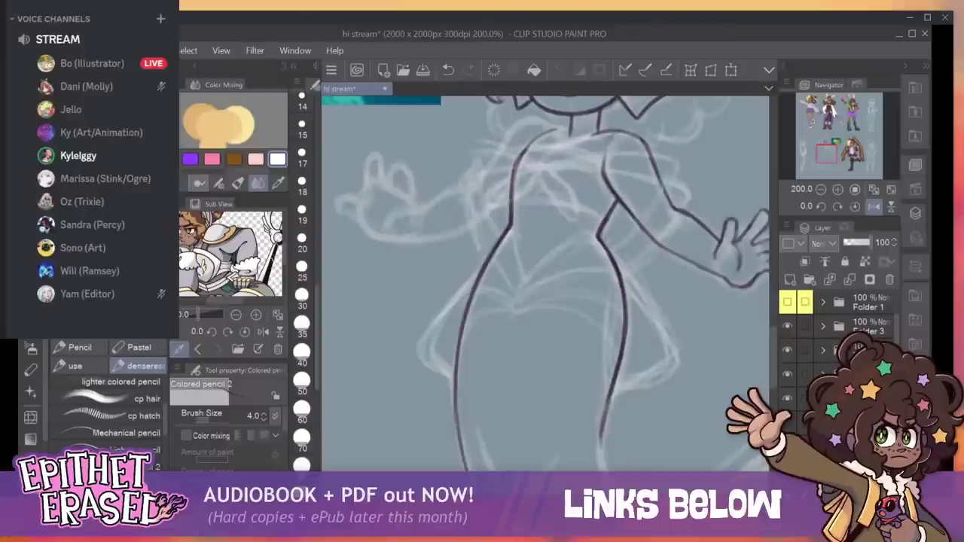
mouse_move(531, 147)
left_mouse_down()
mouse_move(511, 202)
mouse_move(512, 179)
left_mouse_up()
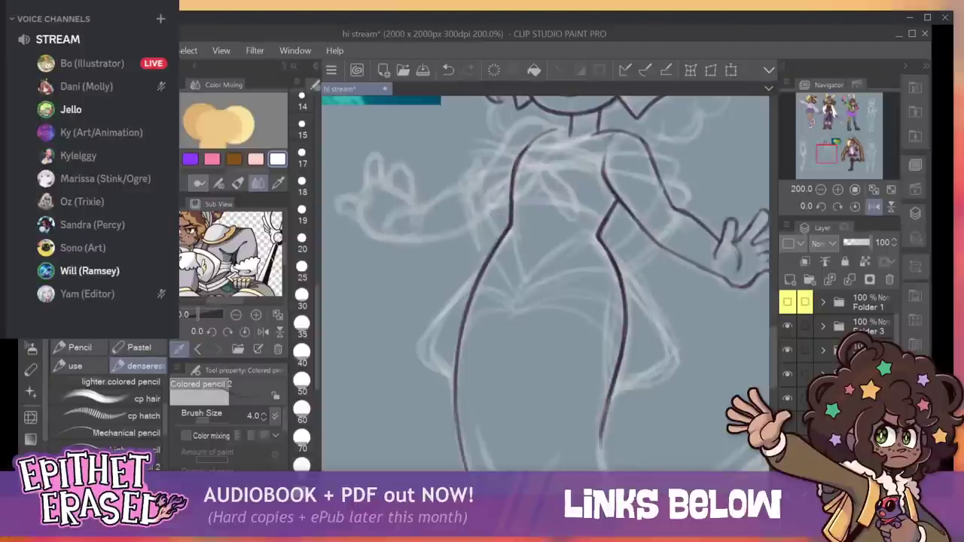
left_click(874, 207)
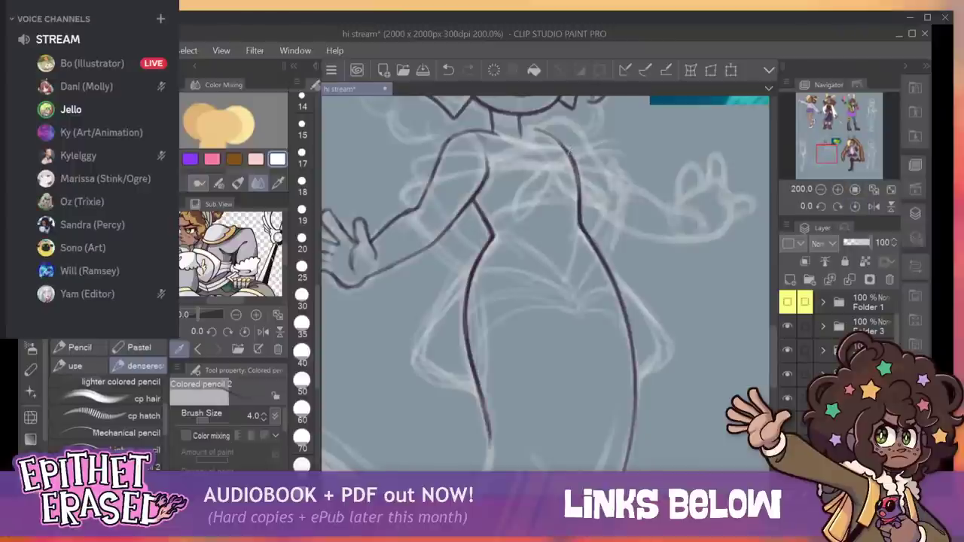
left_click_drag(574, 156, 580, 216)
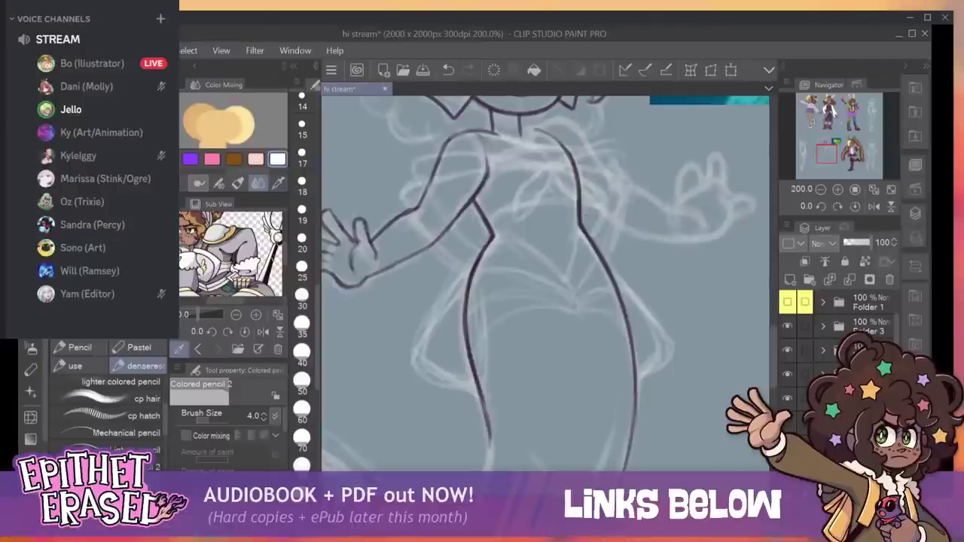
Ink the tail's inner curve from the hip to the pointed tip, and outline the narrow upper fin along it.
left_click_drag(573, 361, 689, 215)
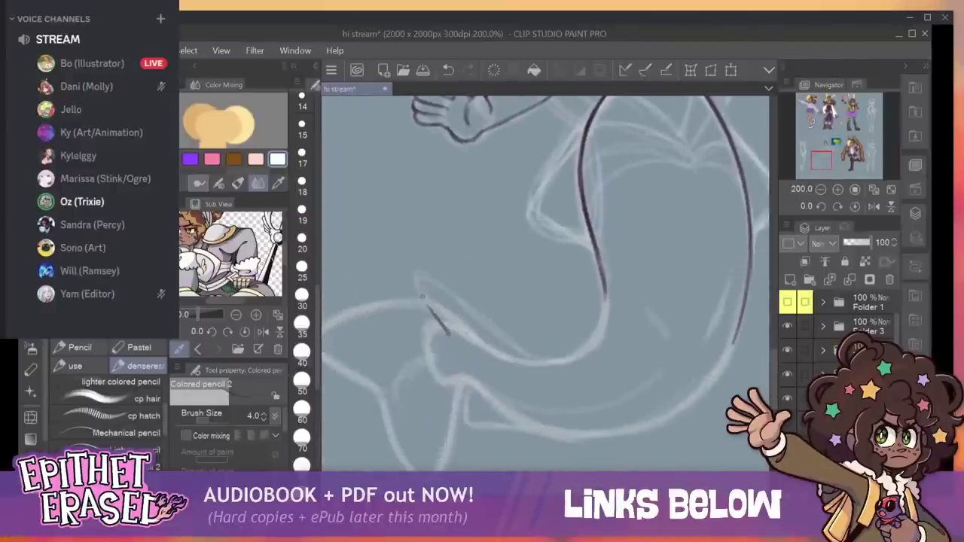
left_click_drag(433, 313, 454, 337)
mouse_move(418, 283)
left_mouse_down()
mouse_move(440, 324)
mouse_move(422, 295)
mouse_move(457, 299)
mouse_move(516, 348)
mouse_move(574, 367)
mouse_move(604, 339)
mouse_move(606, 302)
left_mouse_up()
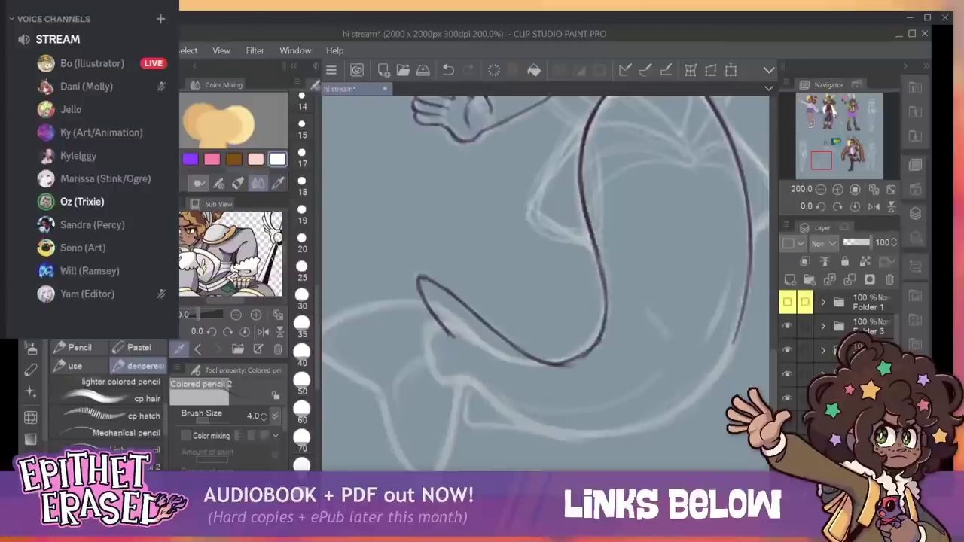
left_click_drag(603, 336, 605, 301)
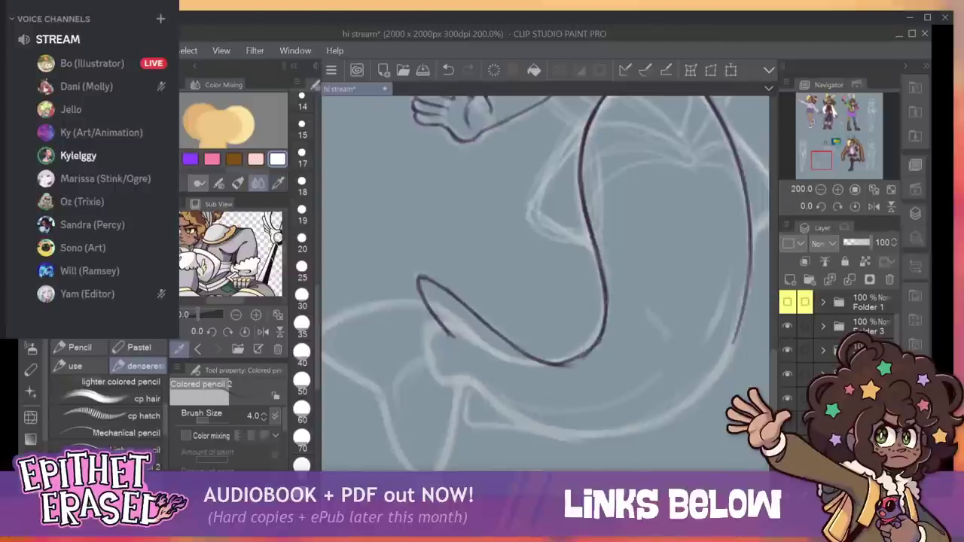
mouse_move(447, 331)
left_mouse_down()
mouse_move(515, 368)
mouse_move(553, 368)
left_mouse_up()
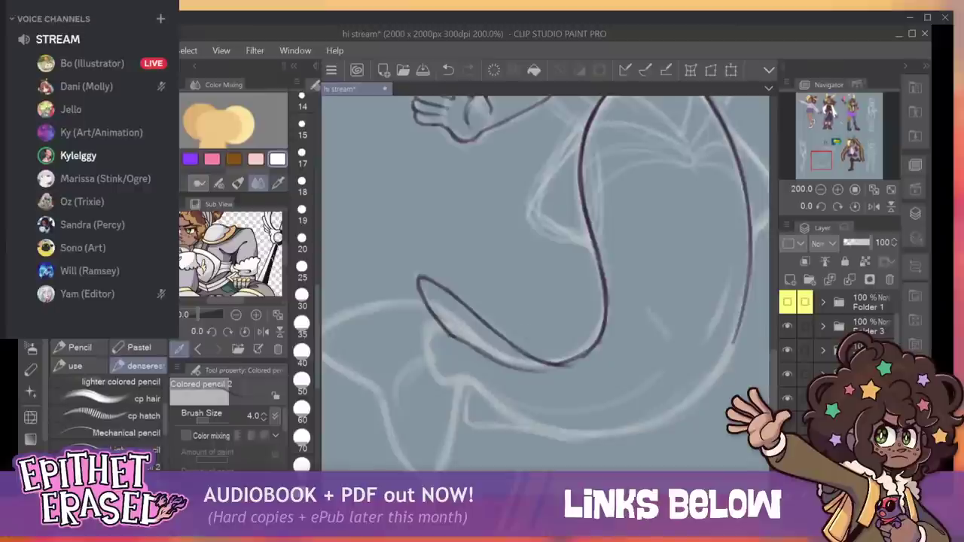
Ink the outline of the large tail fin with its two lobes, redrawing the upper edge to meet the narrow fin.
scroll(545, 283, "left", 5)
scroll(545, 283, "right", 3)
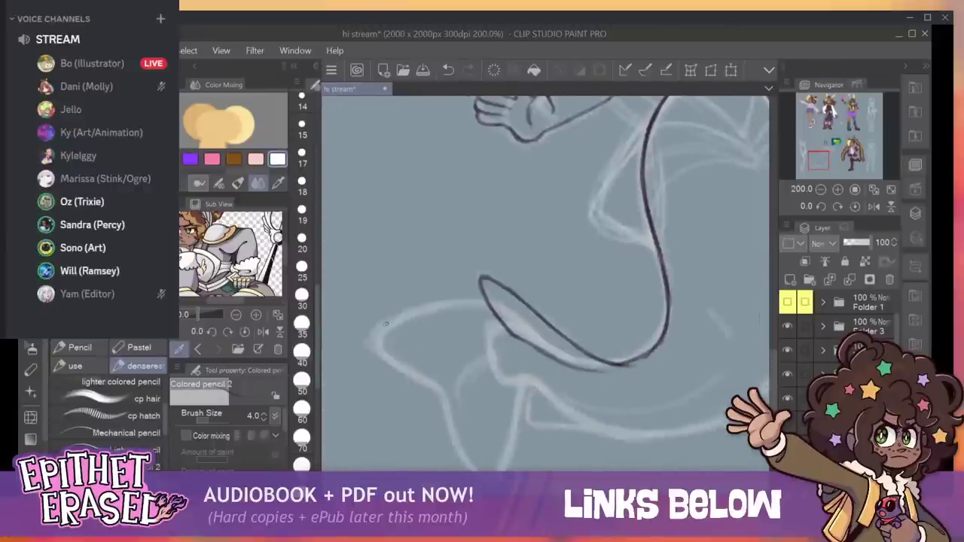
mouse_move(385, 324)
left_mouse_down()
mouse_move(370, 341)
mouse_move(445, 396)
mouse_move(463, 458)
mouse_move(514, 441)
mouse_move(524, 387)
mouse_move(536, 384)
mouse_move(519, 396)
mouse_move(506, 462)
left_mouse_up()
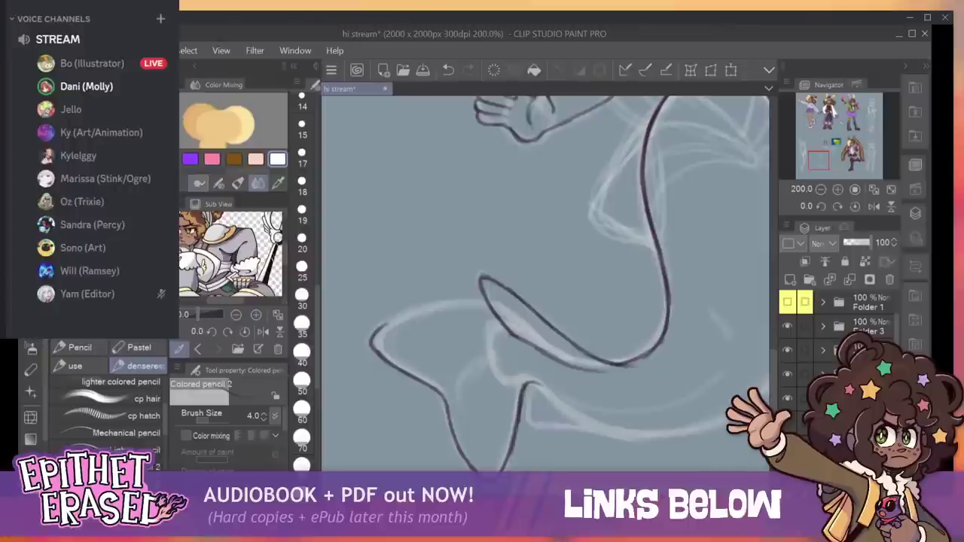
key("ctrl+z")
mouse_move(521, 411)
left_mouse_down()
mouse_move(511, 452)
mouse_move(522, 380)
left_mouse_up()
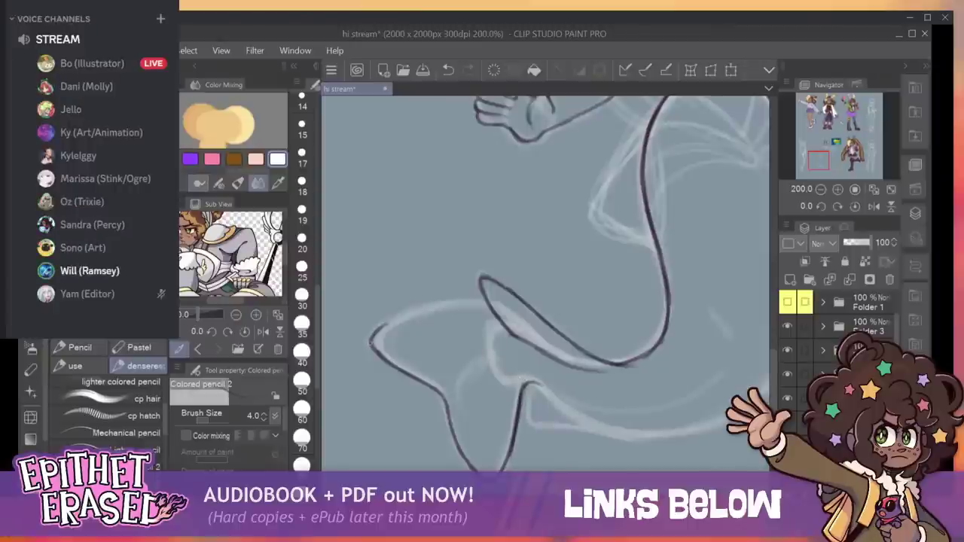
left_click_drag(370, 343, 480, 292)
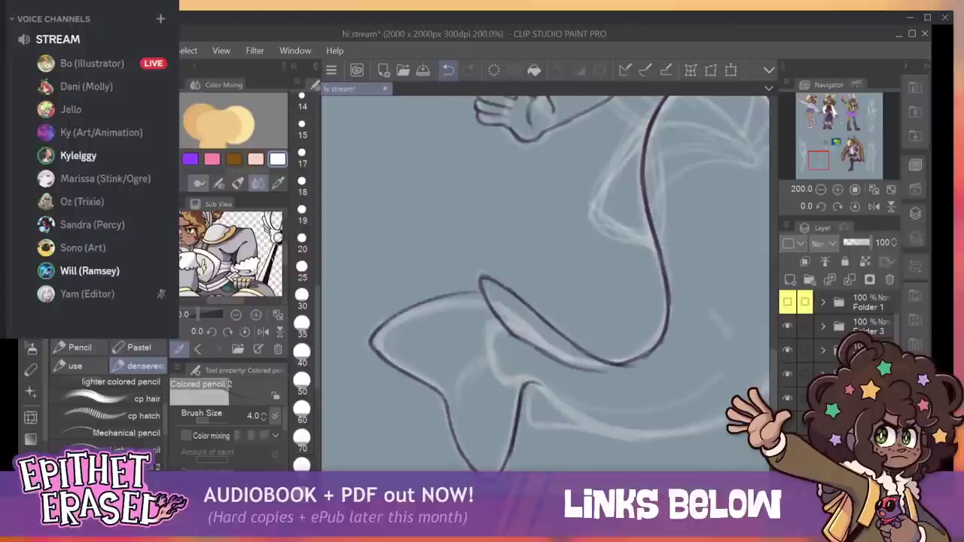
key("ctrl+z")
mouse_move(372, 341)
left_mouse_down()
mouse_move(444, 302)
mouse_move(486, 304)
left_mouse_up()
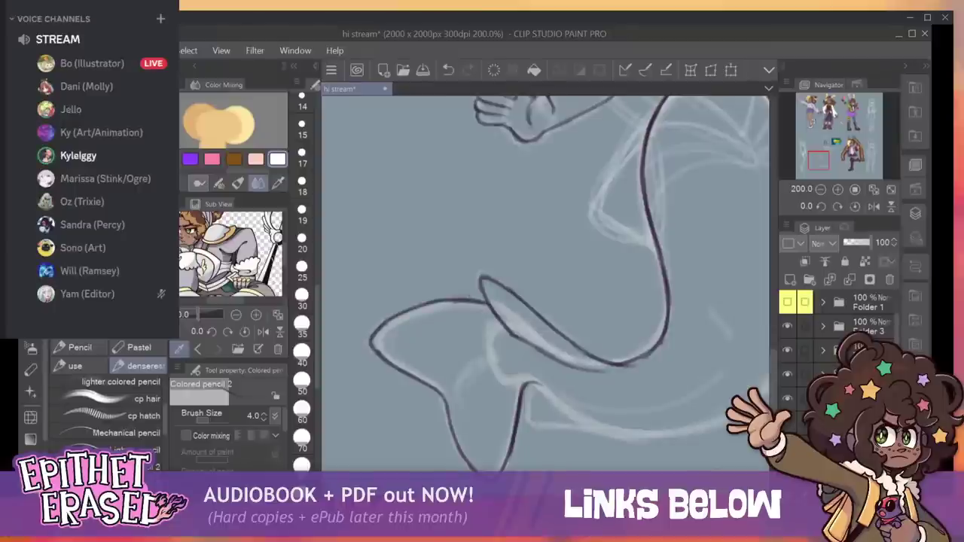
Ink the joint where the tail meets the large fin, and begin the tail's lower edge from there.
left_click(840, 136)
left_click_drag(840, 135, 817, 162)
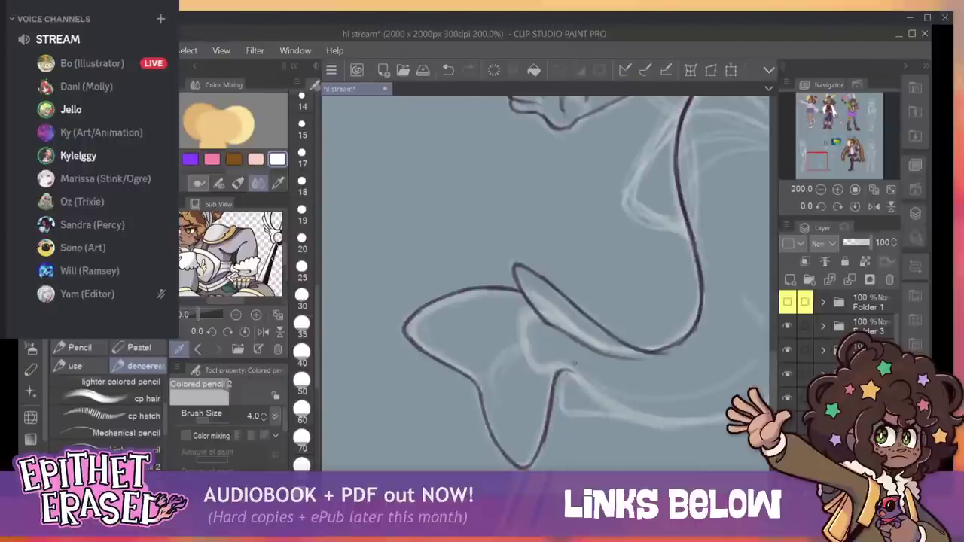
mouse_move(556, 371)
left_mouse_down()
mouse_move(531, 365)
mouse_move(577, 374)
mouse_move(605, 406)
mouse_move(639, 419)
left_mouse_up()
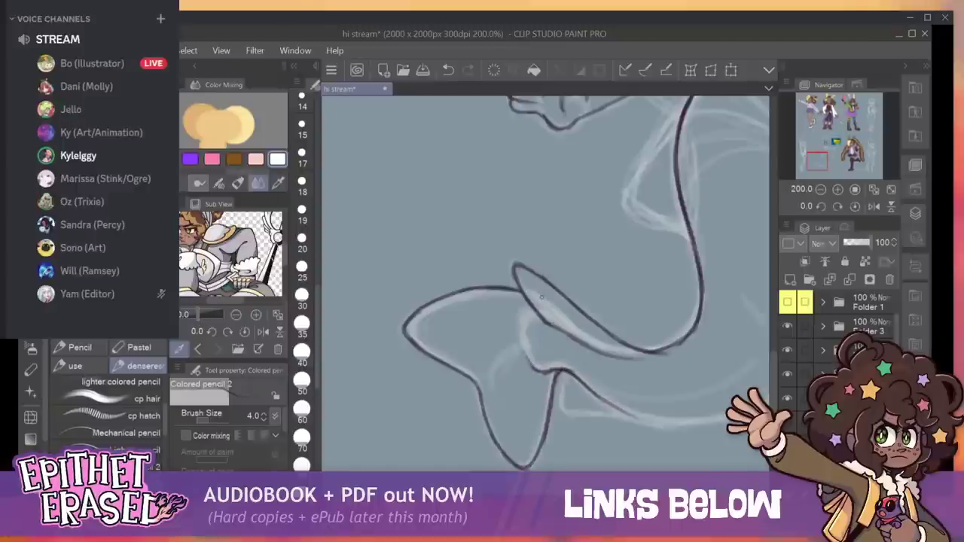
mouse_move(541, 298)
left_mouse_down()
mouse_move(330, 365)
mouse_move(405, 278)
mouse_move(395, 278)
left_mouse_up()
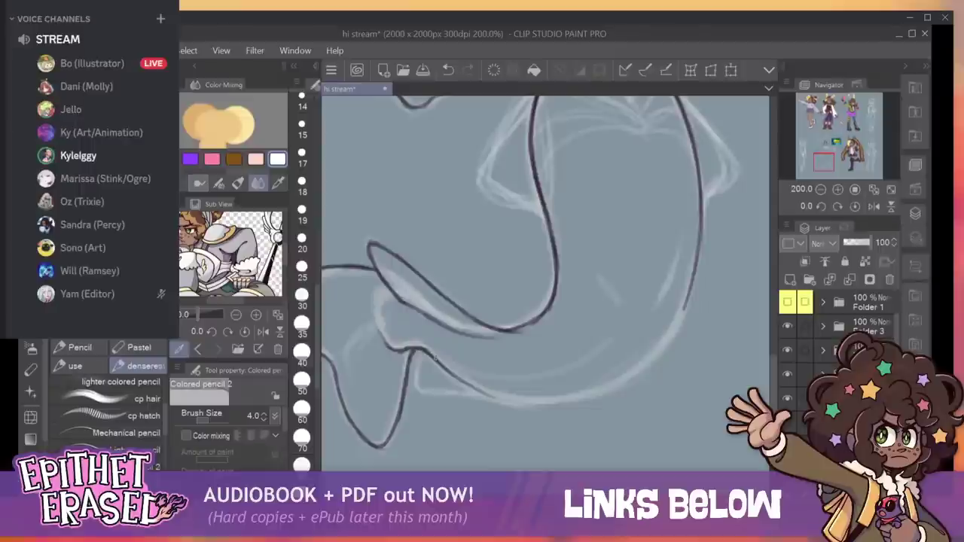
left_click_drag(432, 356, 514, 399)
mouse_move(454, 374)
left_mouse_down()
mouse_move(497, 395)
mouse_move(554, 402)
left_mouse_up()
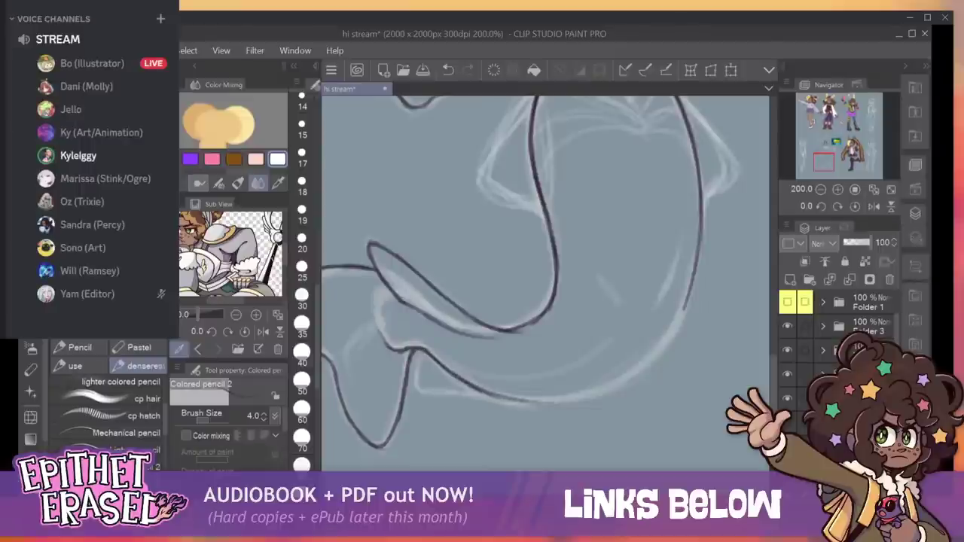
Complete the tail's outer curve up to the hip line, and ink the small fin beneath the tail beside the large fin.
left_click_drag(475, 390, 582, 401)
mouse_move(506, 397)
left_mouse_down()
mouse_move(581, 402)
mouse_move(642, 375)
mouse_move(675, 339)
left_mouse_up()
left_click_drag(634, 381, 684, 315)
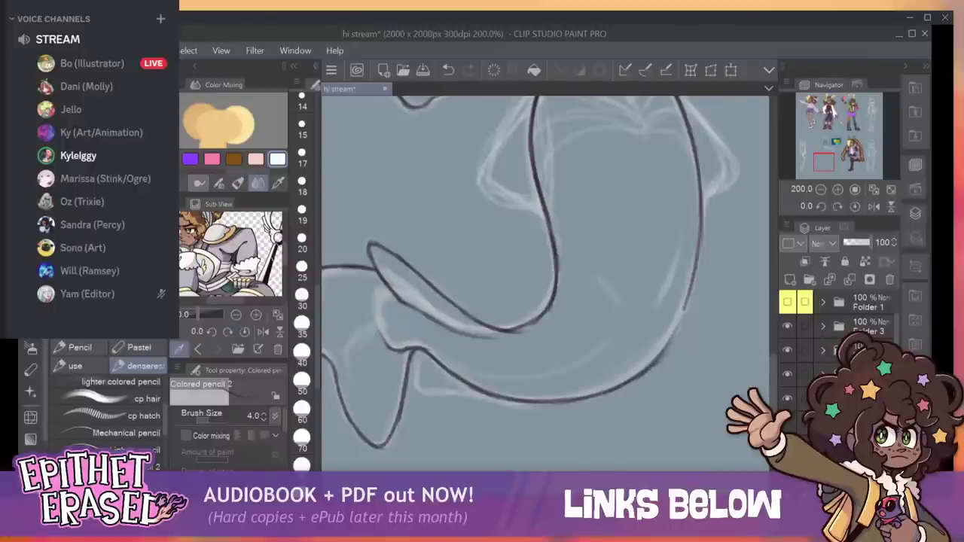
mouse_move(660, 358)
left_mouse_down()
mouse_move(690, 302)
mouse_move(686, 314)
mouse_move(696, 261)
left_mouse_up()
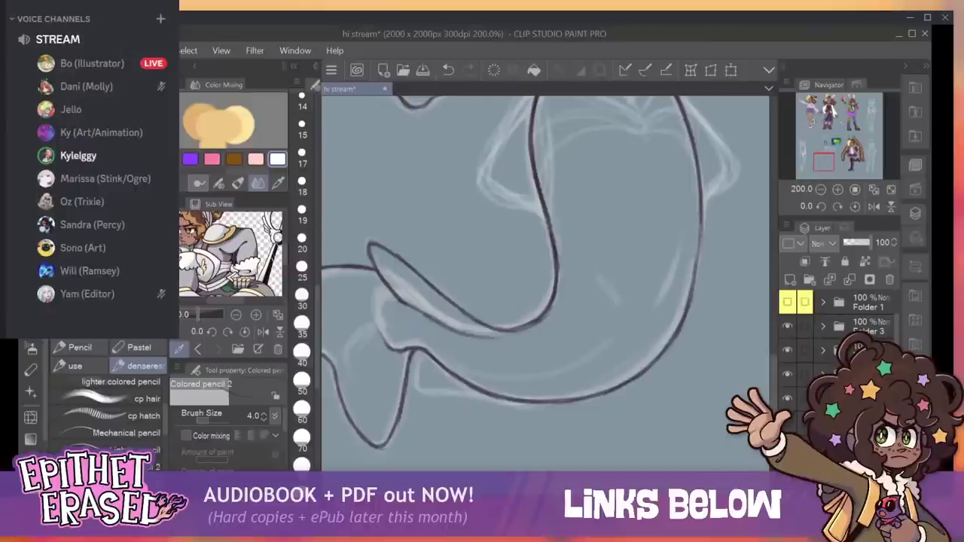
left_click_drag(701, 234, 693, 281)
left_click_drag(413, 386, 418, 354)
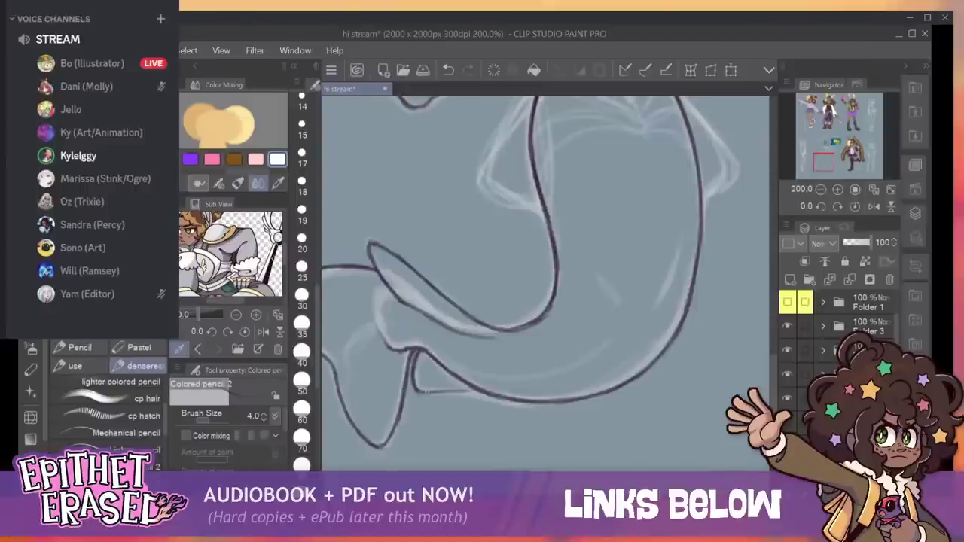
Finish inking the small fin beneath the tail, joining its lower edge to the tail and strengthening its short side beside the large fin.
mouse_move(432, 392)
left_mouse_down()
mouse_move(486, 393)
mouse_move(458, 391)
left_mouse_up()
left_click_drag(412, 359, 419, 393)
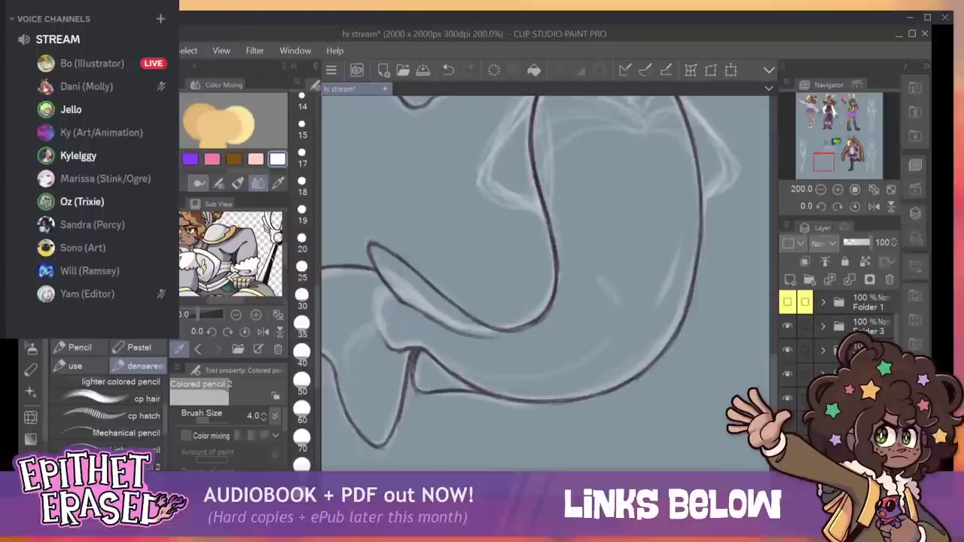
left_click_drag(413, 382, 421, 392)
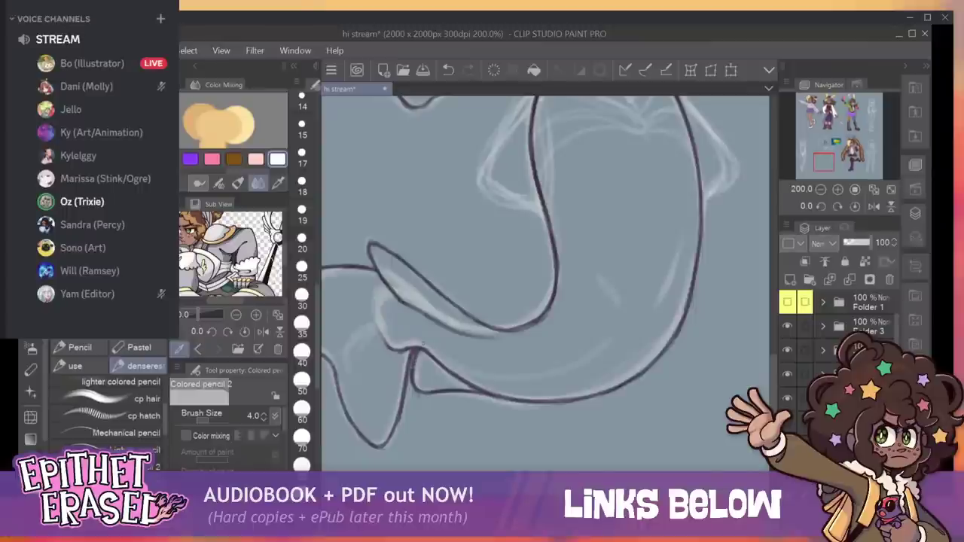
left_click_drag(413, 366, 417, 352)
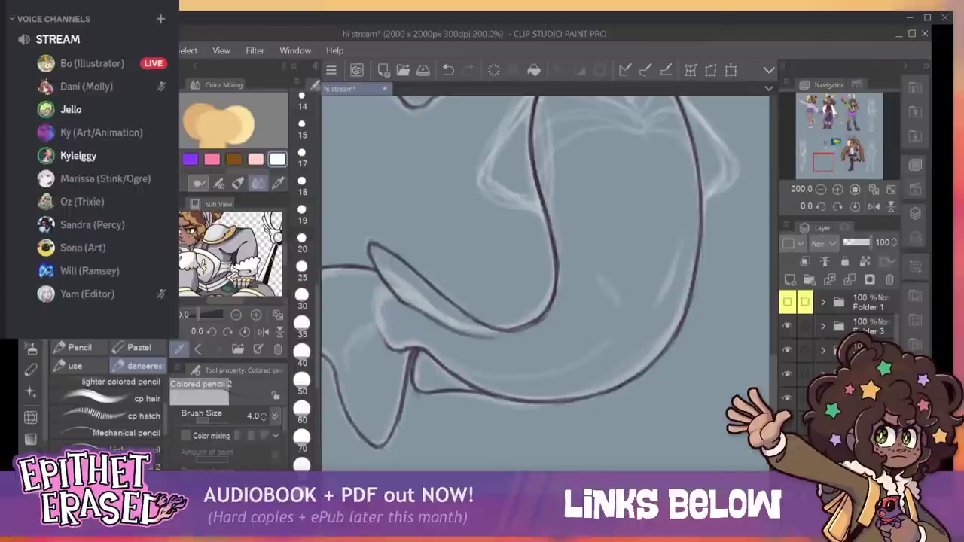
left_click_drag(467, 316, 551, 253)
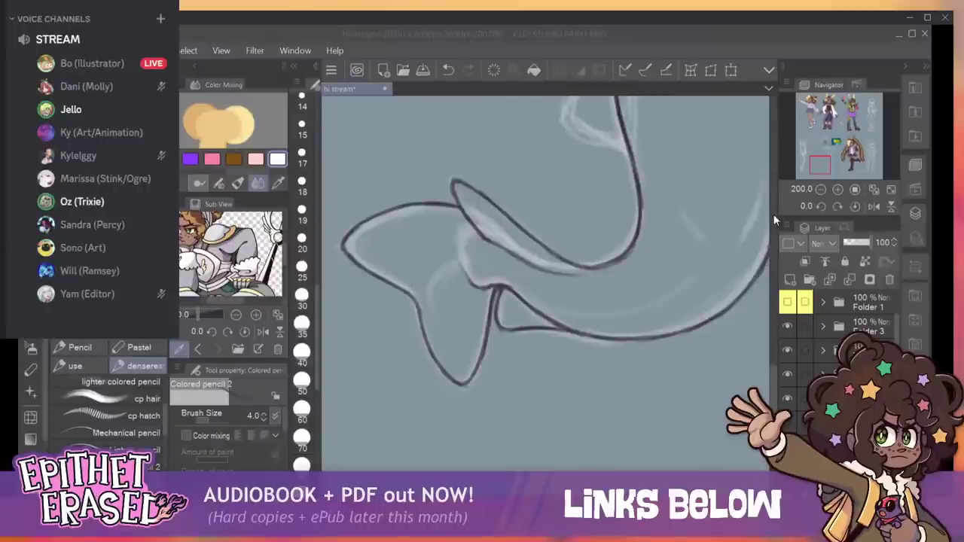
left_click(510, 334)
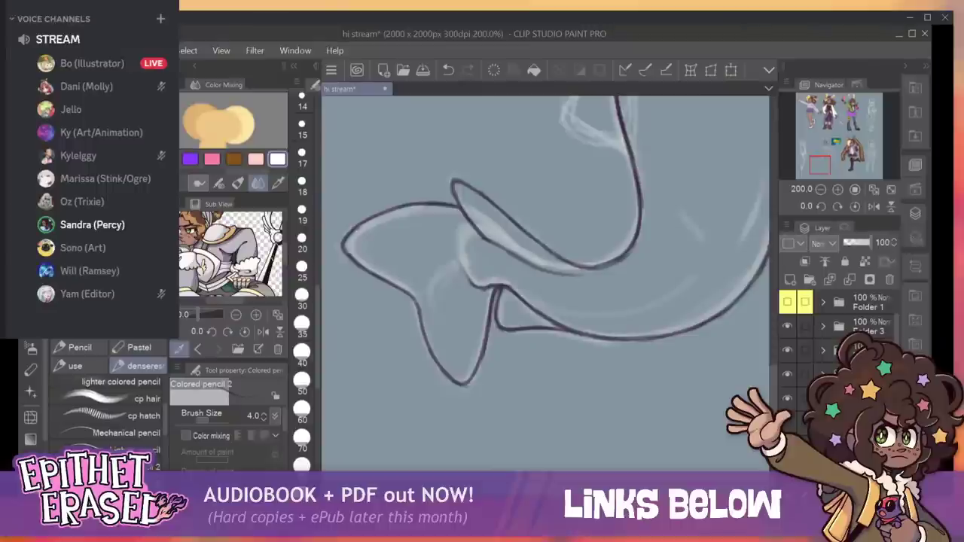
Ink the upper and lower contours of the arm beside the fish reference, from the shoulder and torso to the wrist.
mouse_move(640, 143)
left_mouse_down()
mouse_move(426, 321)
mouse_move(483, 294)
mouse_move(491, 388)
mouse_move(471, 433)
mouse_move(470, 474)
mouse_move(517, 351)
mouse_move(501, 461)
mouse_move(492, 401)
left_mouse_up()
scroll(545, 285, "up", 3)
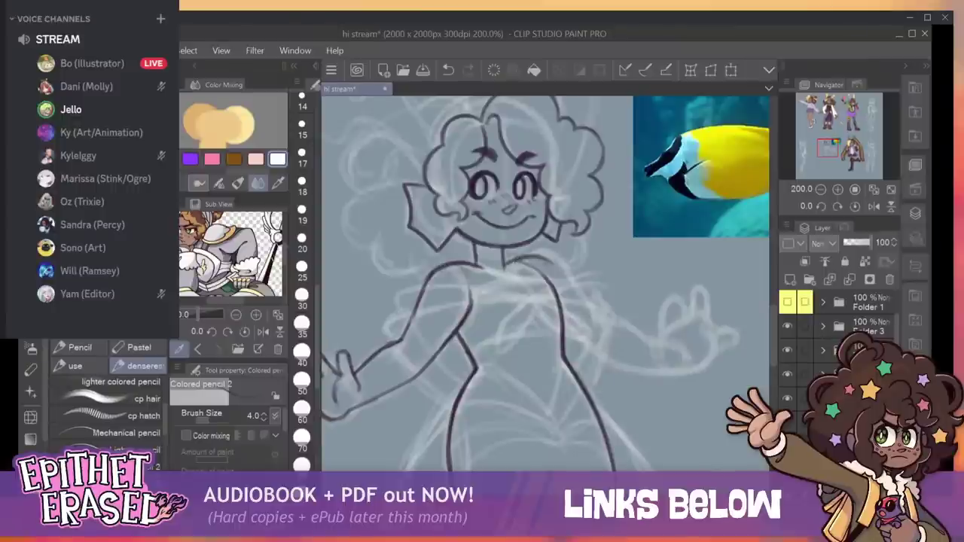
mouse_move(559, 267)
left_mouse_down()
mouse_move(604, 322)
mouse_move(685, 351)
left_mouse_up()
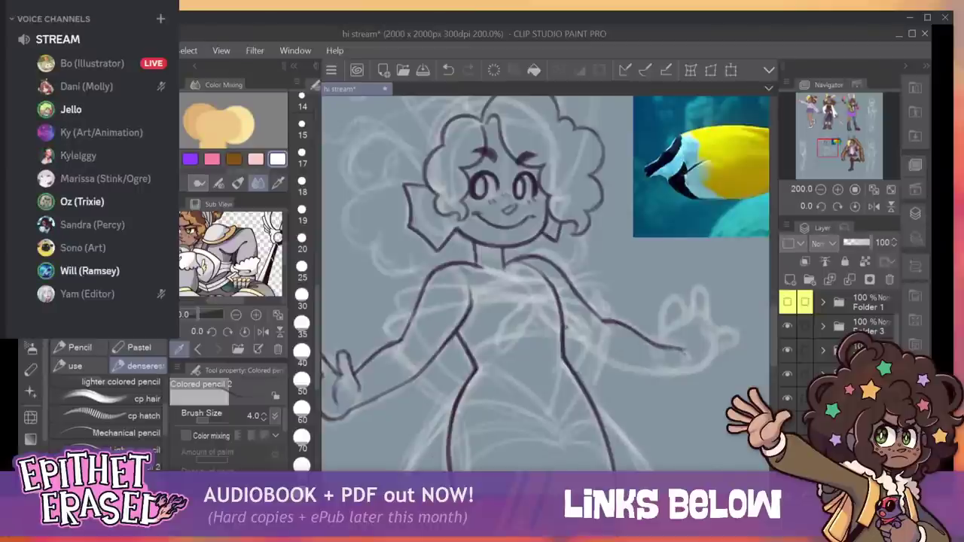
mouse_move(563, 324)
left_mouse_down()
mouse_move(605, 361)
mouse_move(631, 368)
left_mouse_up()
mouse_move(583, 345)
left_mouse_down()
mouse_move(663, 372)
mouse_move(700, 368)
left_mouse_up()
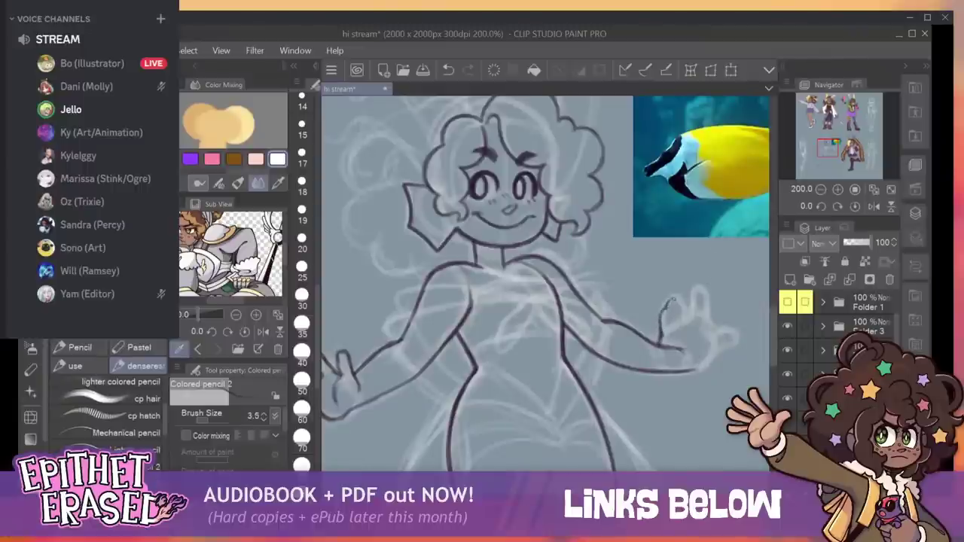
Ink the fingers, thumb and palm of that arm's open hand with brush size 3.5, and redraw the forearm's lower edge.
mouse_move(663, 310)
left_mouse_down()
mouse_move(676, 300)
mouse_move(686, 314)
left_mouse_up()
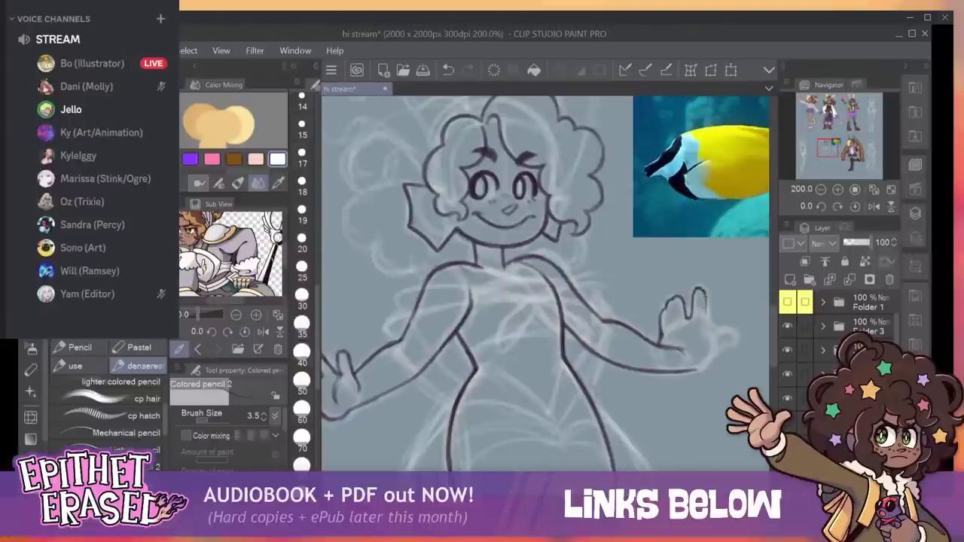
left_click_drag(711, 326, 717, 332)
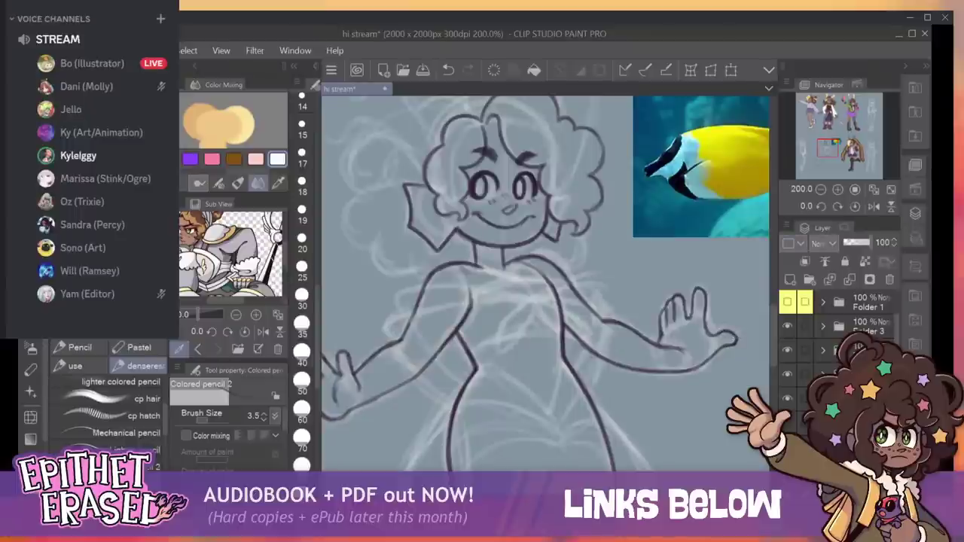
left_click_drag(601, 358, 693, 370)
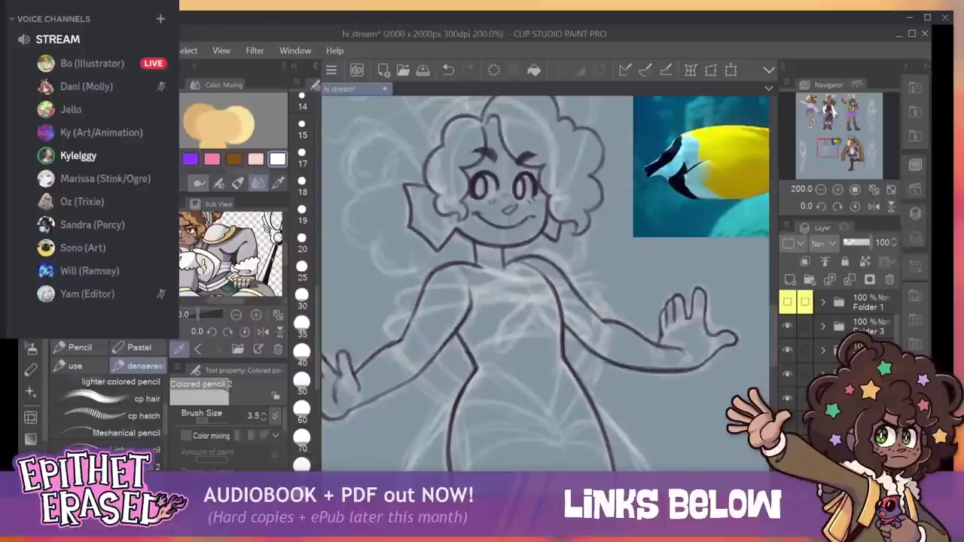
key("ctrl+z")
left_click_drag(635, 366, 692, 369)
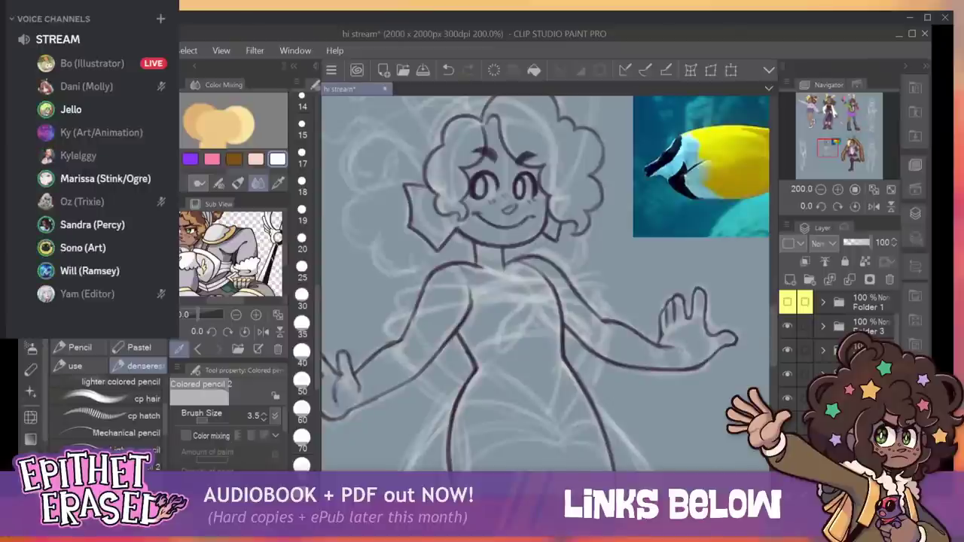
Lasso the newly inked hand, reshape it with Free Transform by shifting its corners slightly around a pivot at the wrist, and deselect it.
mouse_move(688, 359)
left_mouse_down()
mouse_move(760, 320)
mouse_move(718, 352)
mouse_move(720, 308)
mouse_move(698, 319)
left_mouse_up()
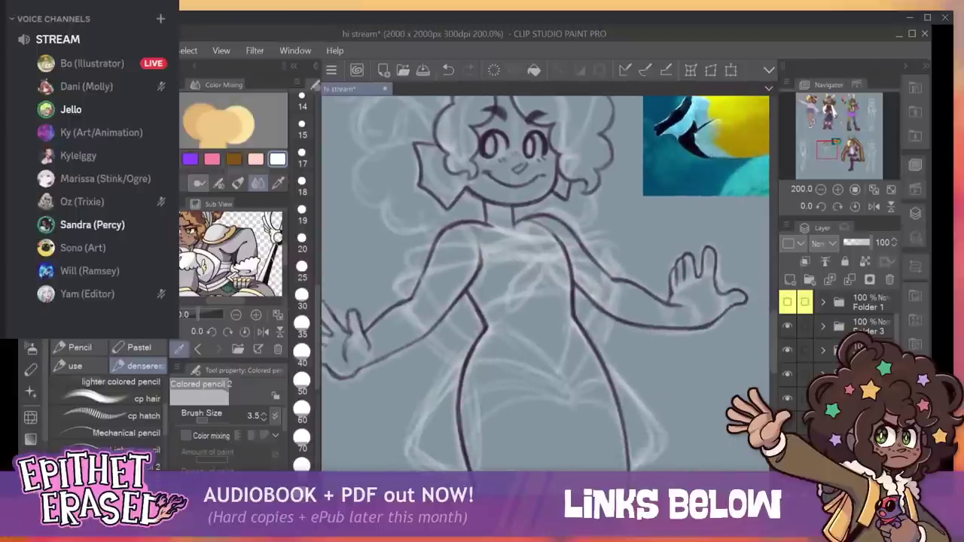
key("m")
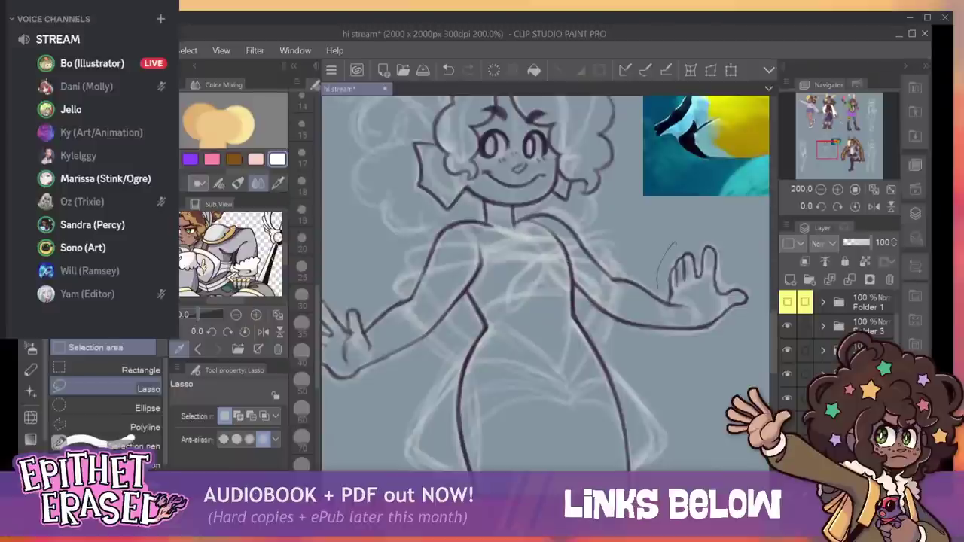
mouse_move(659, 288)
left_mouse_down()
mouse_move(730, 339)
mouse_move(755, 307)
mouse_move(678, 243)
left_mouse_up()
key("ctrl+t")
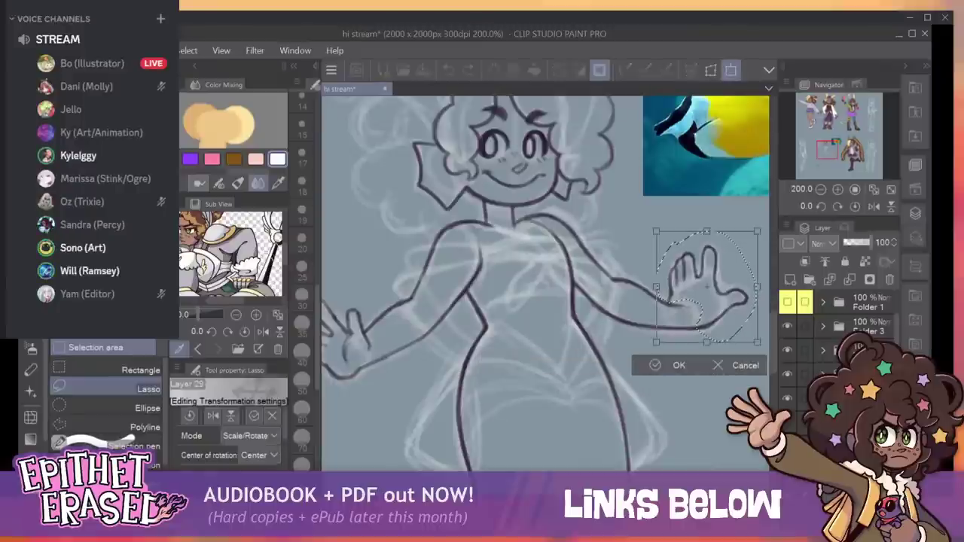
left_click(710, 70)
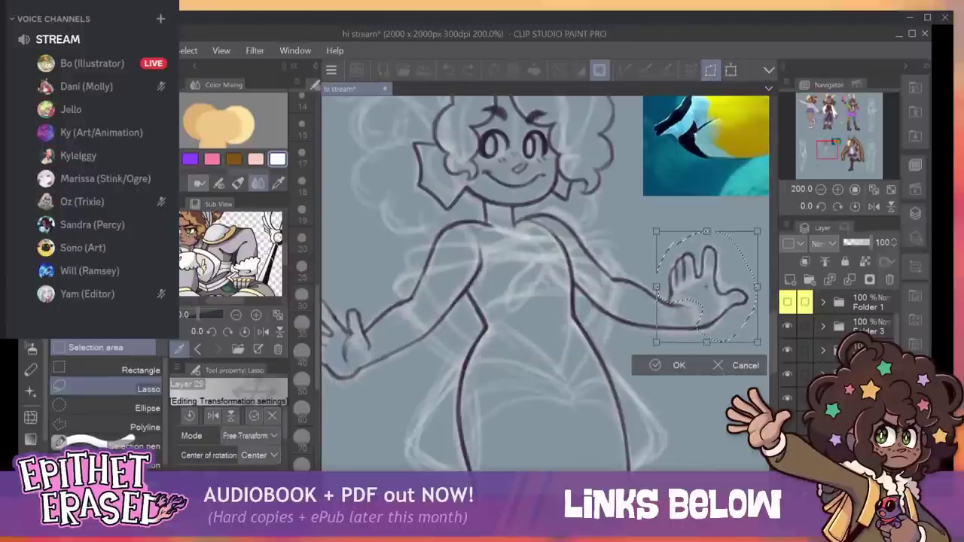
left_click_drag(707, 286, 677, 317)
left_click_drag(757, 231, 757, 247)
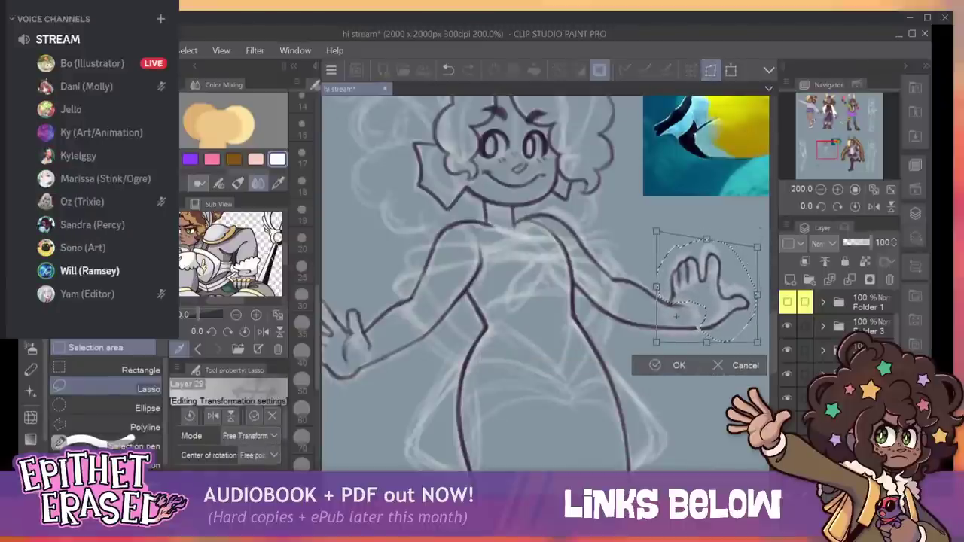
left_click_drag(757, 342, 745, 339)
left_click_drag(656, 231, 657, 228)
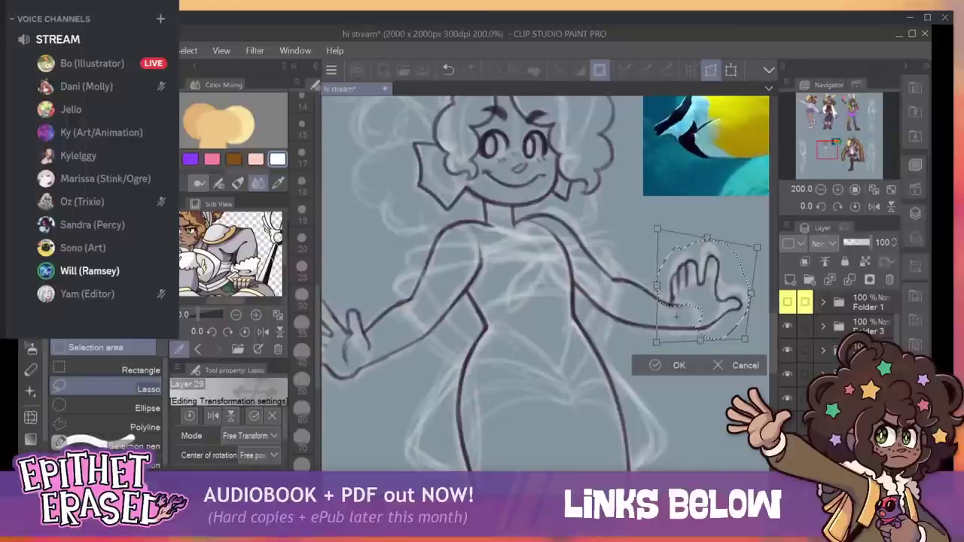
left_click_drag(757, 247, 761, 254)
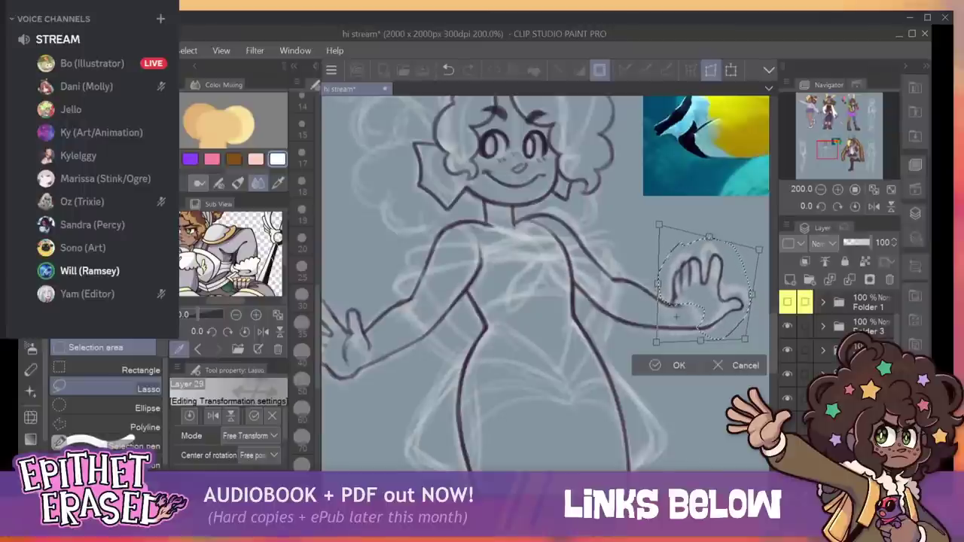
left_click_drag(656, 343, 657, 341)
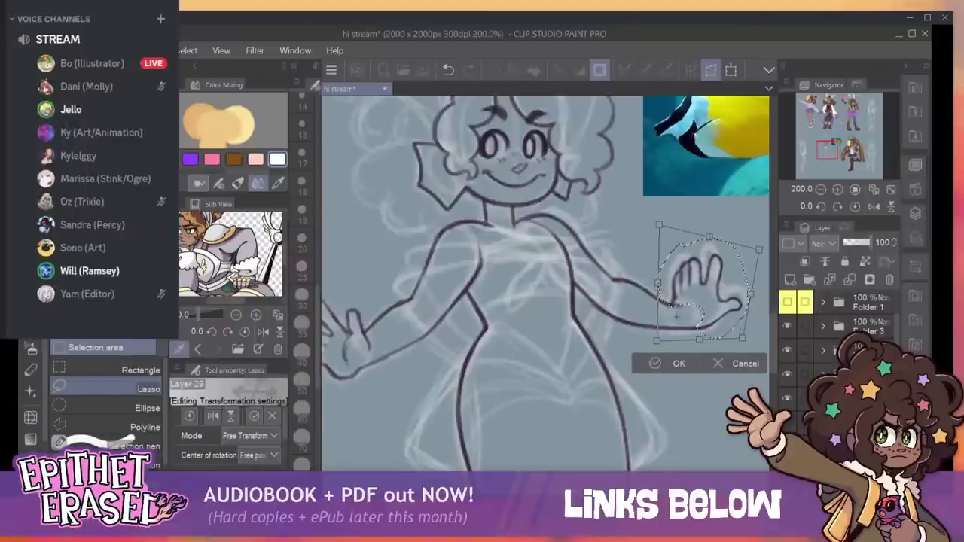
left_click_drag(759, 249, 761, 252)
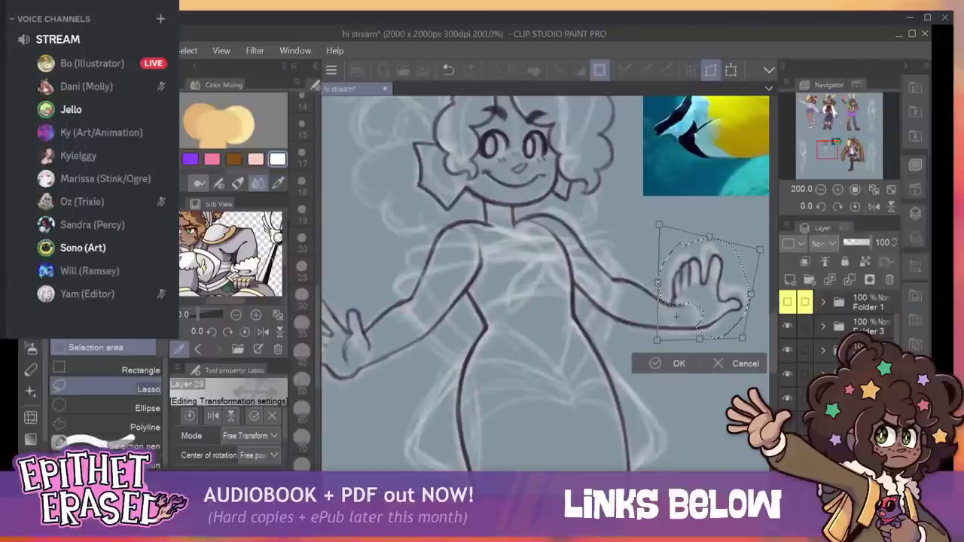
left_click_drag(743, 338, 744, 340)
left_click_drag(761, 252, 760, 249)
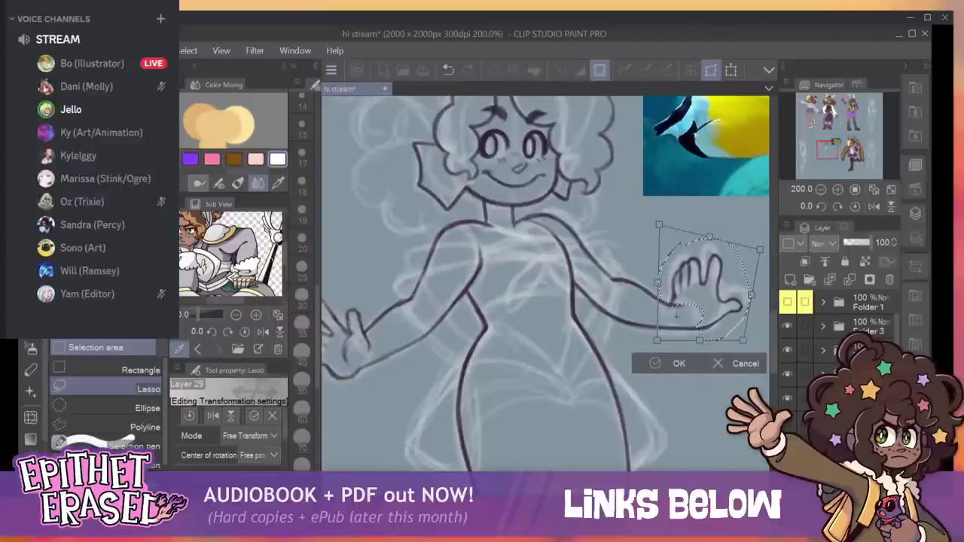
key("Return")
key("ctrl+d")
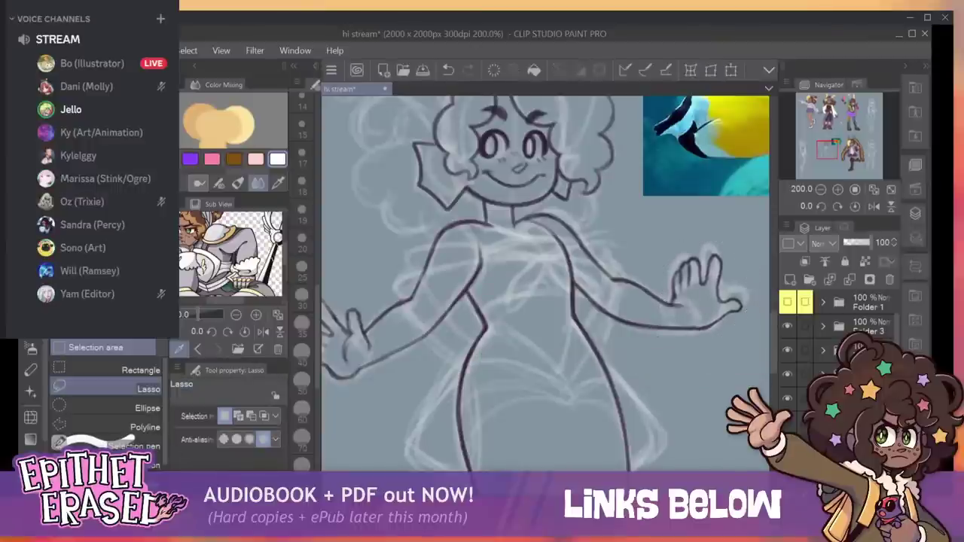
Nudge the fingertips of the newly inked hand inward with Liquify at brush size 80.
mouse_move(467, 324)
left_mouse_down()
mouse_move(708, 174)
mouse_move(465, 377)
mouse_move(496, 388)
mouse_move(464, 323)
mouse_move(402, 314)
left_mouse_up()
key("j")
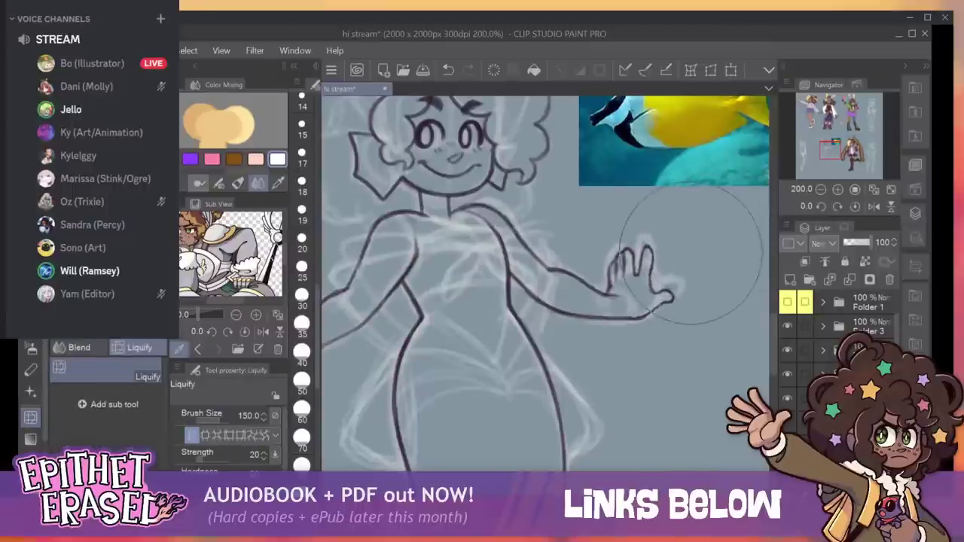
key("[")
key("[")
key("[")
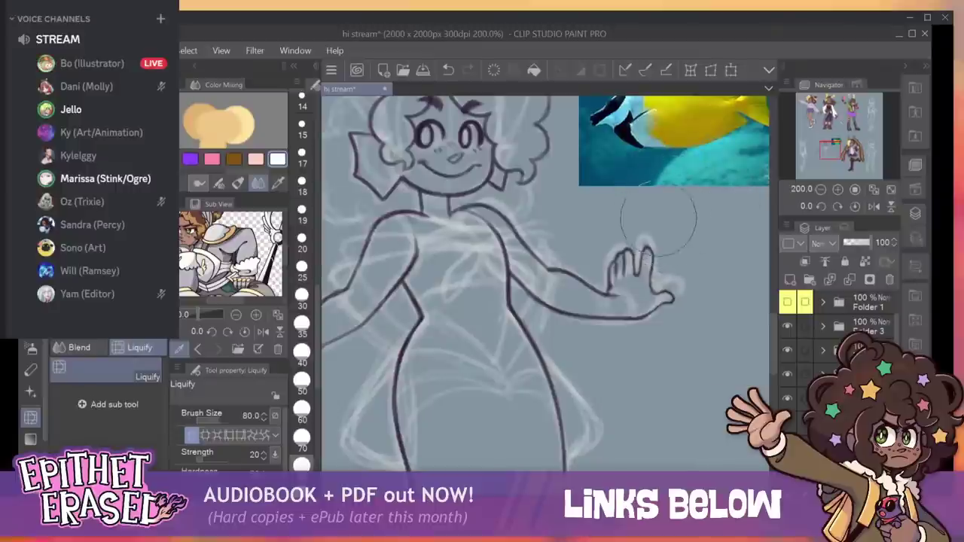
left_click_drag(659, 224, 653, 236)
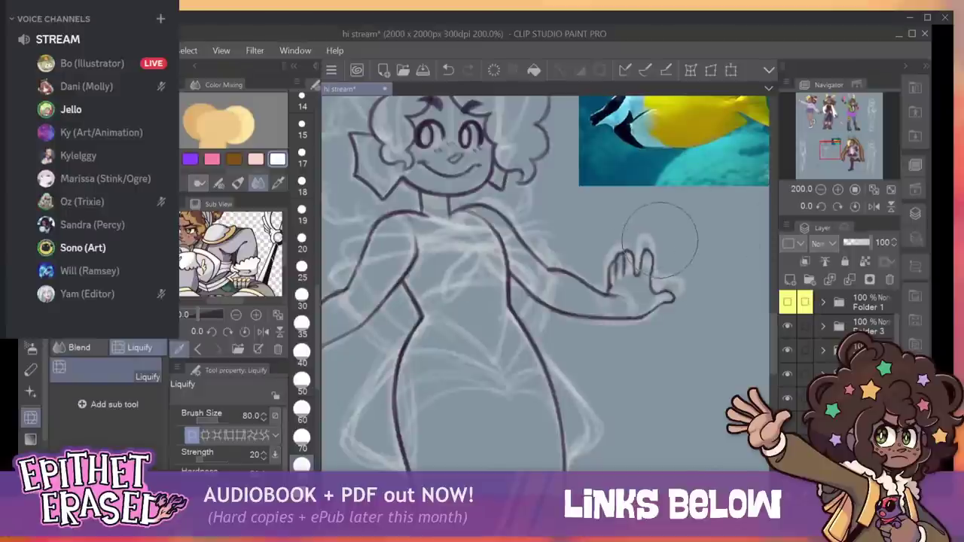
Reduce the Liquify brush size to 30 and further to 18 for finer adjustments.
key("bracketleft")
key("bracketleft")
key("bracketleft")
key("bracketleft")
key("bracketleft")
key("bracketleft")
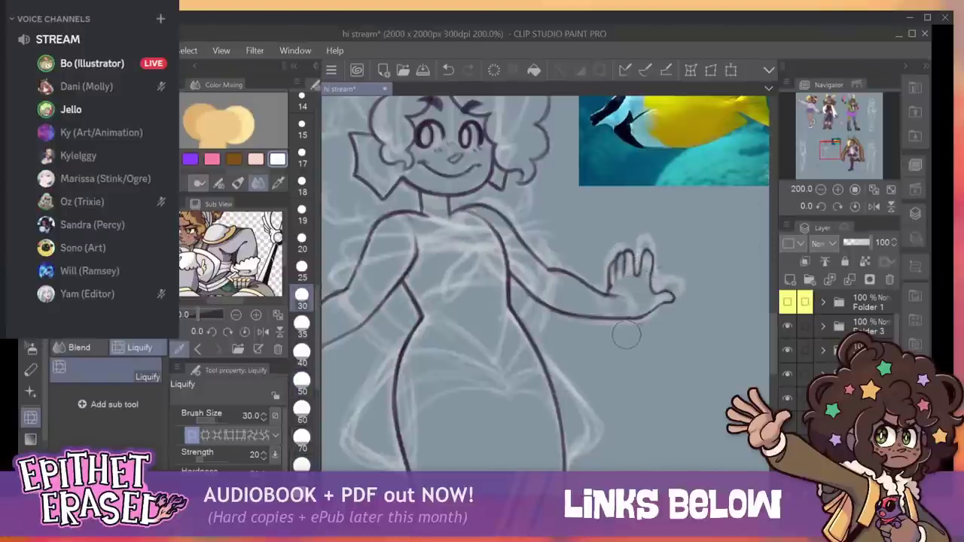
key("bracketleft")
key("bracketleft")
key("bracketleft")
key("bracketleft")
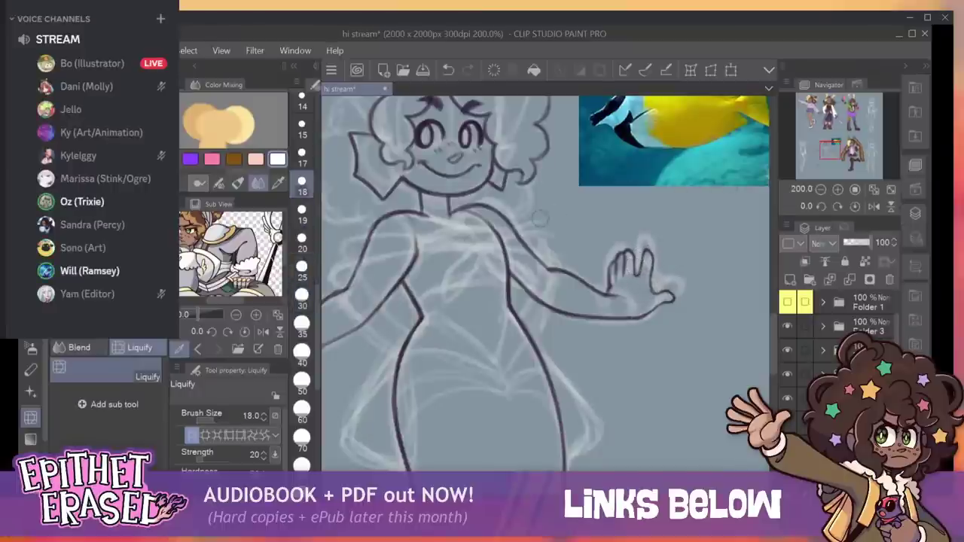
Ink a curled strand of hair rising from the parting on top of the head with the colored pencil, replacing the first attempt.
key("p")
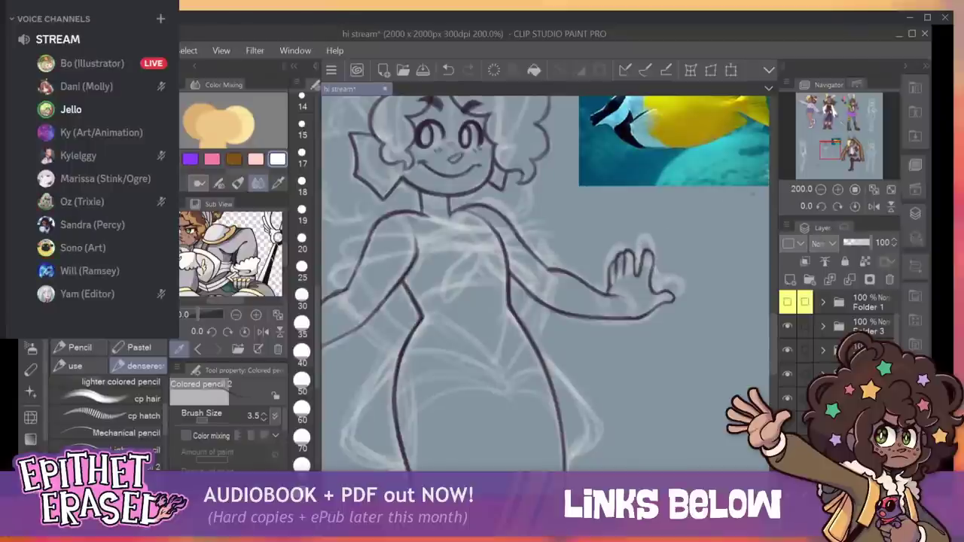
mouse_move(512, 332)
left_mouse_down()
mouse_move(450, 249)
mouse_move(574, 383)
mouse_move(658, 322)
mouse_move(591, 113)
left_mouse_up()
scroll(546, 283, "up", 10)
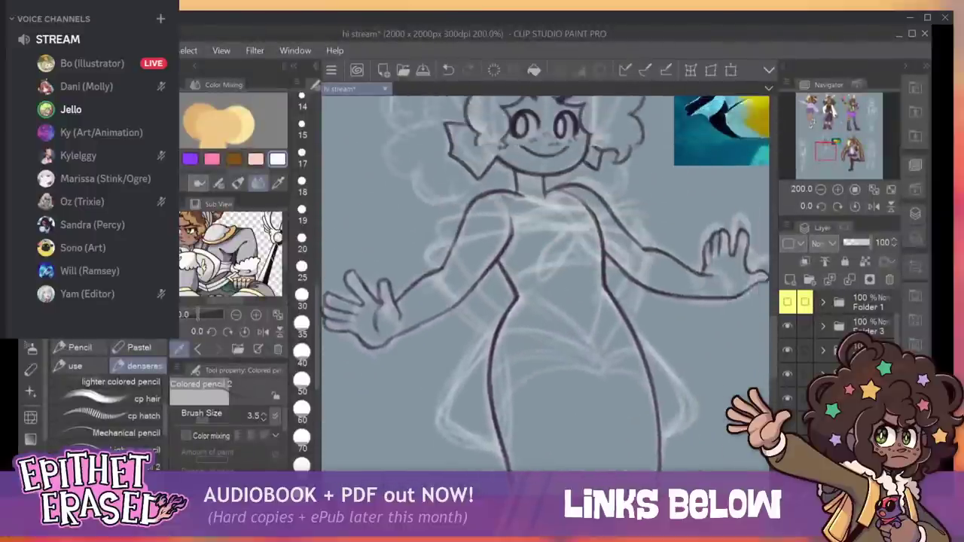
scroll(546, 284, "up", 3)
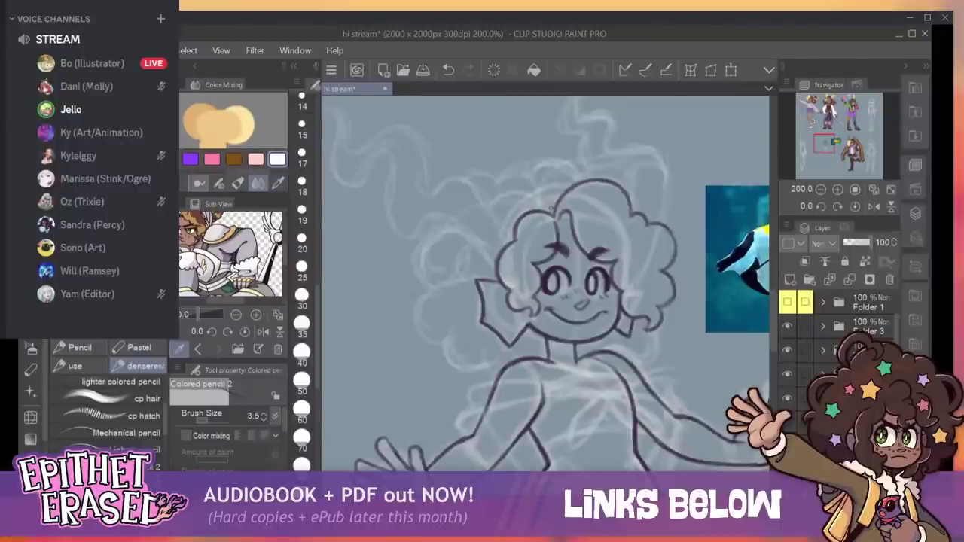
mouse_move(554, 198)
left_mouse_down()
mouse_move(536, 180)
mouse_move(542, 185)
left_mouse_up()
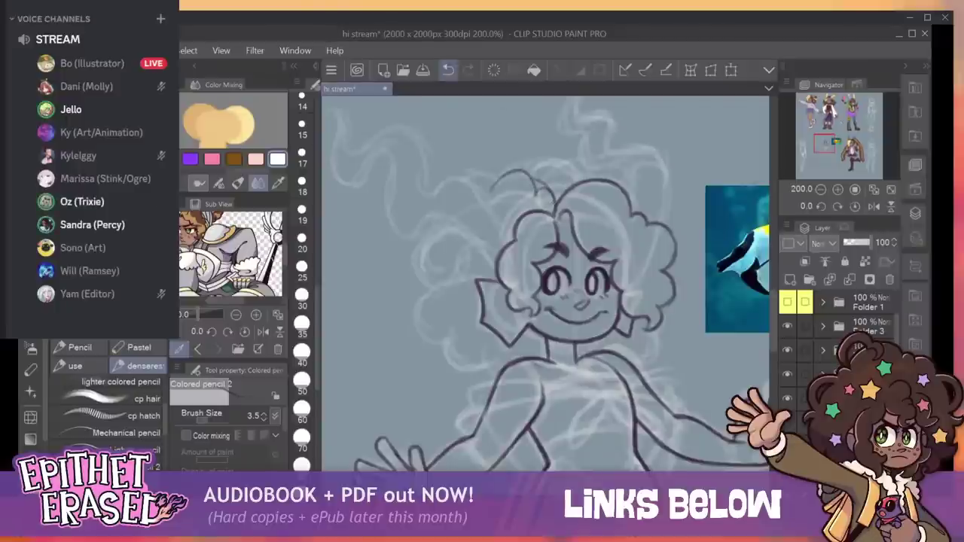
left_click(448, 70)
left_click_drag(536, 185, 518, 171)
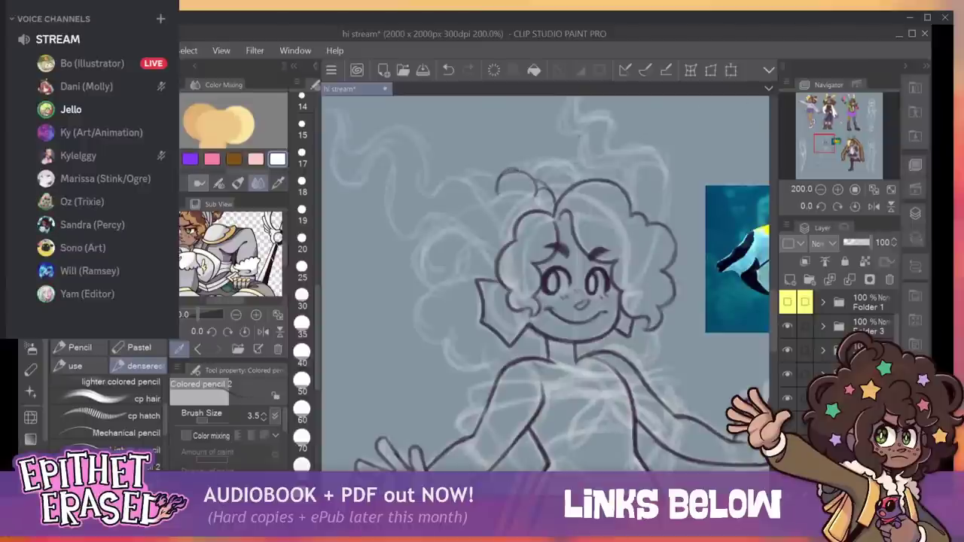
left_click_drag(527, 203, 621, 413)
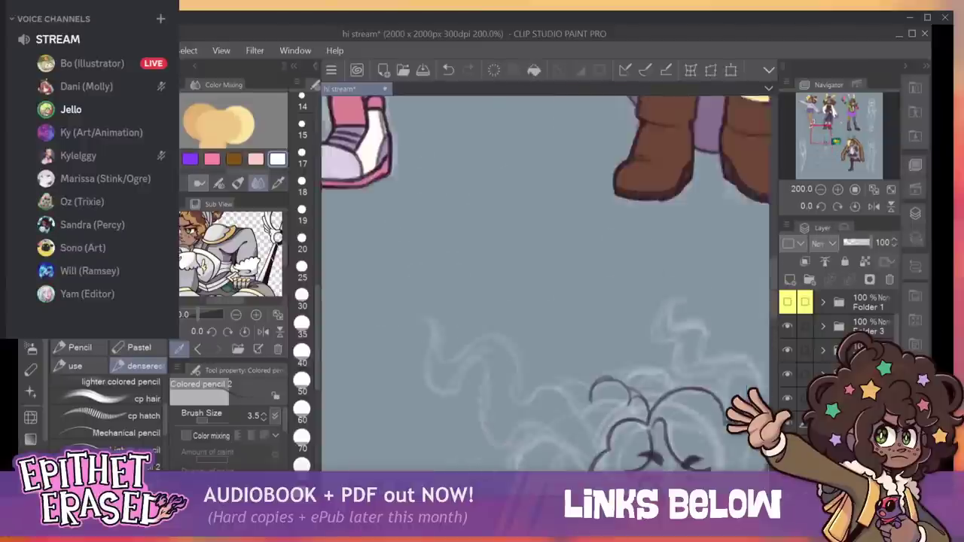
scroll(546, 284, "down", 10)
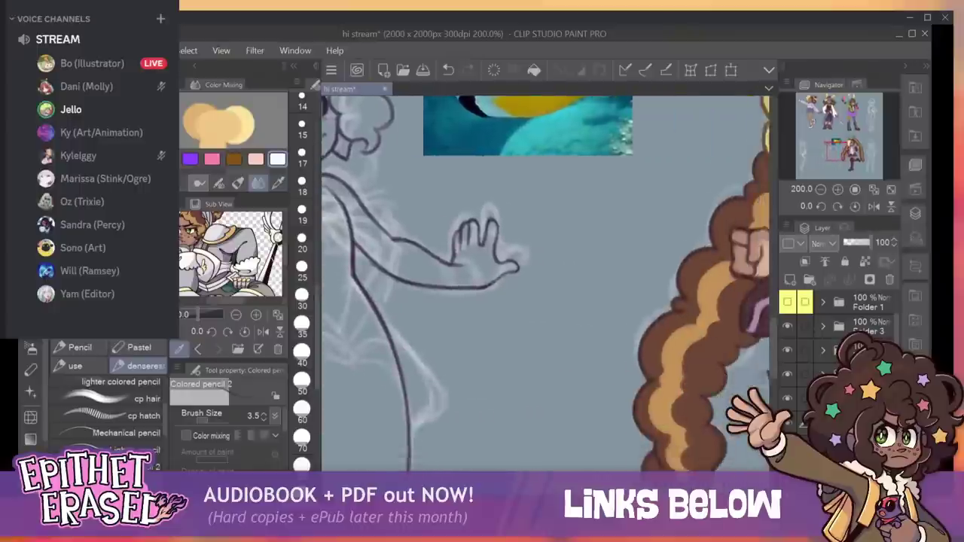
Doodle a small round-headed figure with large round eyes and short arms, seated in an armchair, in the empty space beside the mermaid.
scroll(582, 221, "down", 4)
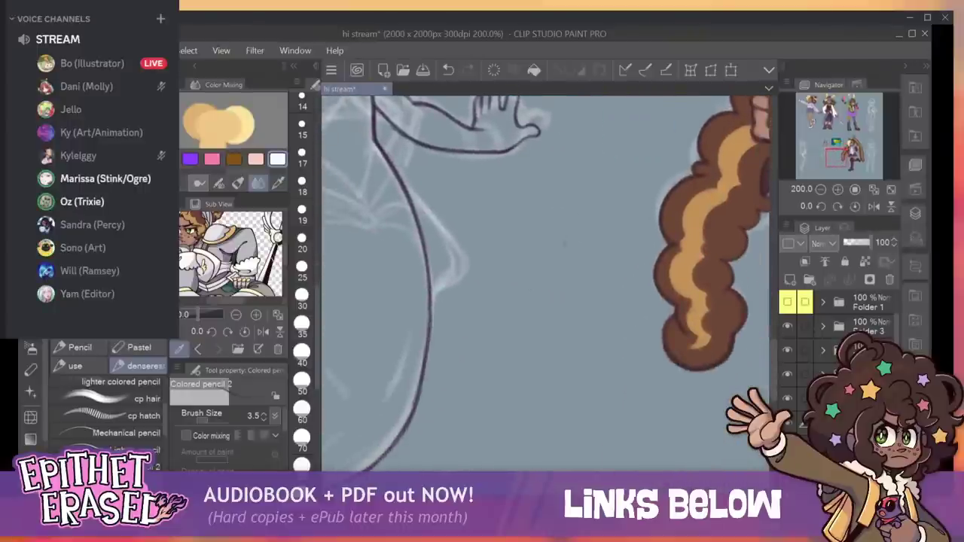
mouse_move(582, 202)
left_mouse_down()
mouse_move(555, 243)
mouse_move(604, 245)
mouse_move(599, 208)
mouse_move(585, 201)
mouse_move(543, 253)
mouse_move(603, 262)
left_mouse_up()
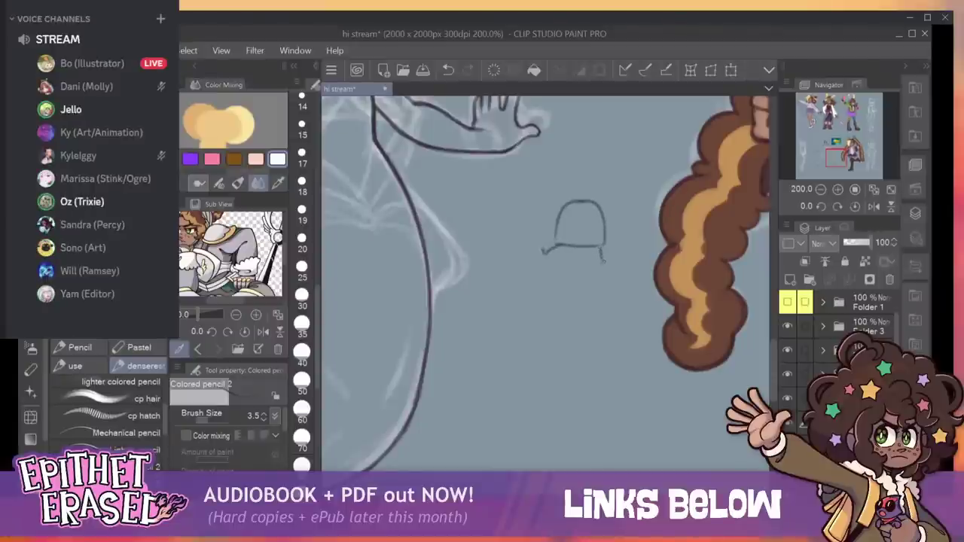
left_click_drag(556, 224, 529, 237)
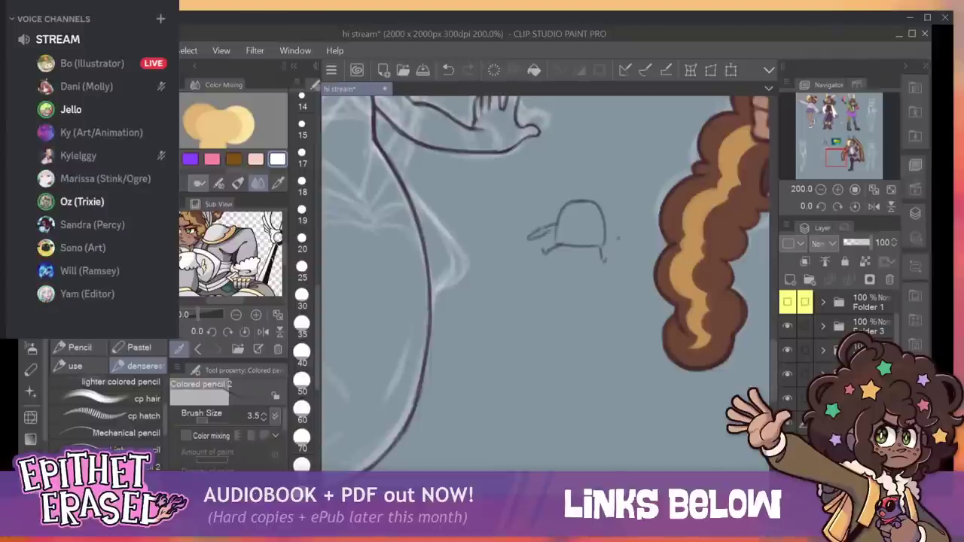
left_click_drag(609, 231, 628, 247)
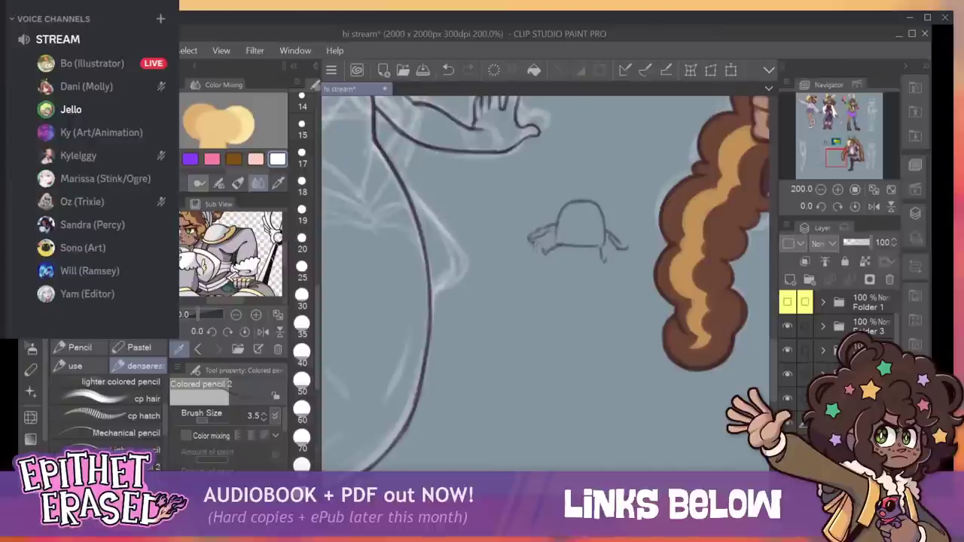
mouse_move(534, 241)
left_mouse_down()
mouse_move(537, 271)
mouse_move(555, 290)
mouse_move(619, 289)
left_mouse_up()
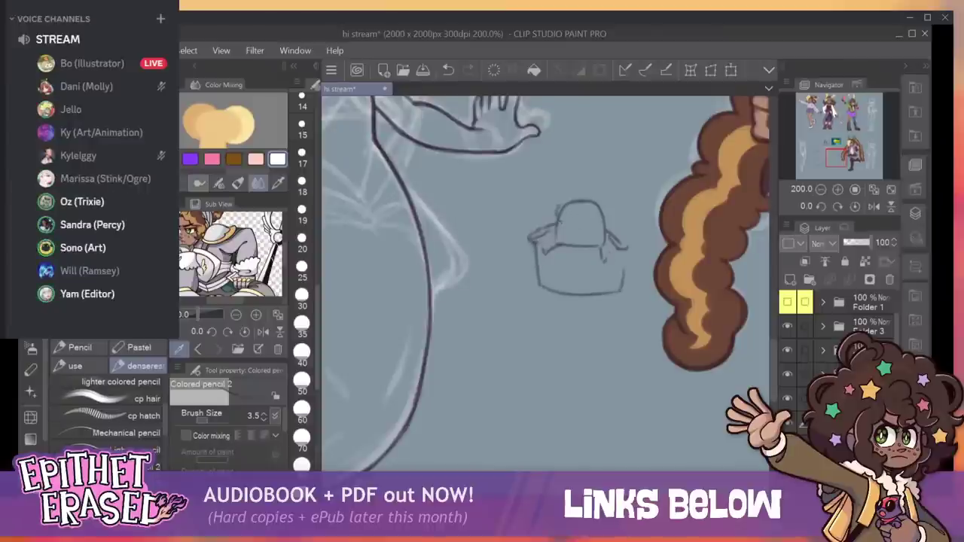
mouse_move(557, 215)
left_mouse_down()
mouse_move(583, 220)
mouse_move(569, 205)
mouse_move(589, 207)
left_mouse_up()
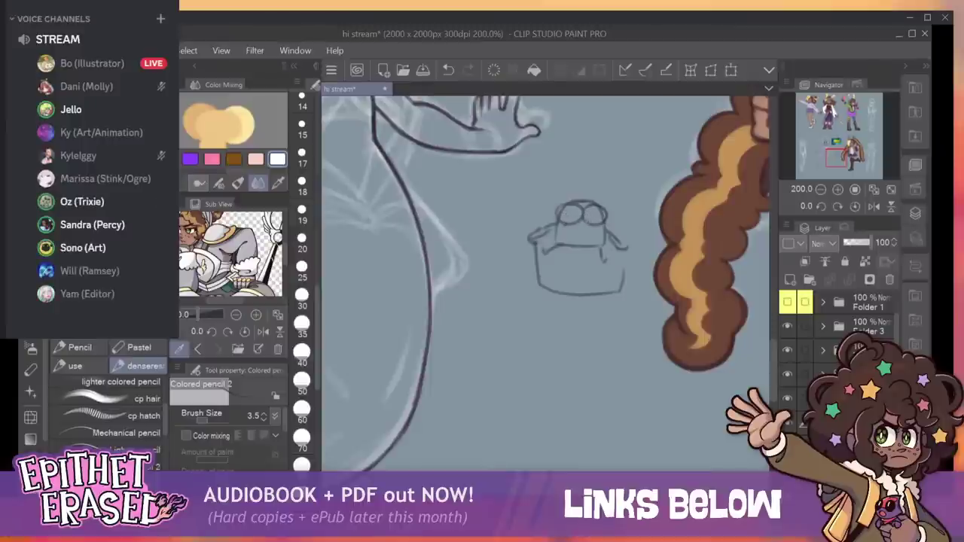
mouse_move(552, 217)
left_mouse_down()
mouse_move(571, 179)
mouse_move(624, 189)
left_mouse_up()
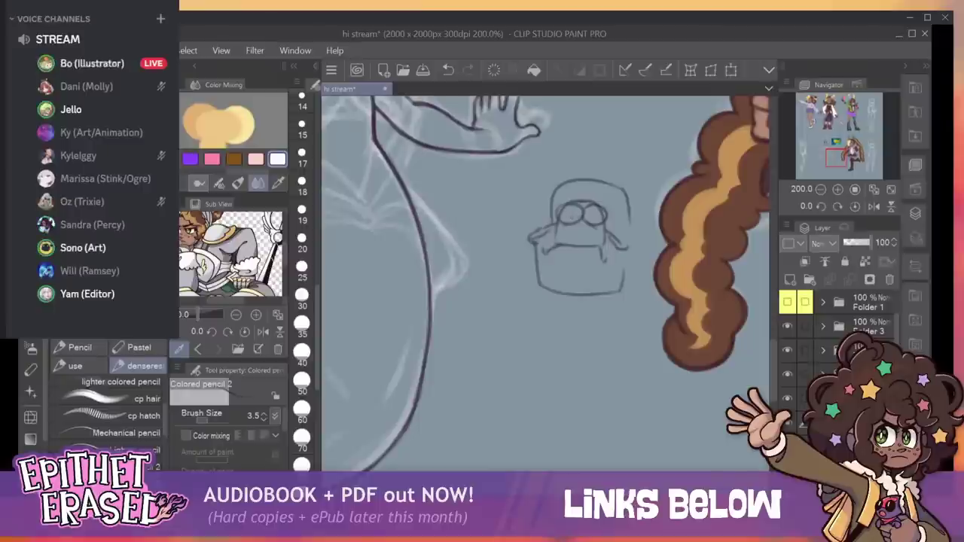
mouse_move(567, 232)
left_mouse_down()
mouse_move(599, 232)
mouse_move(556, 231)
mouse_move(570, 214)
left_mouse_up()
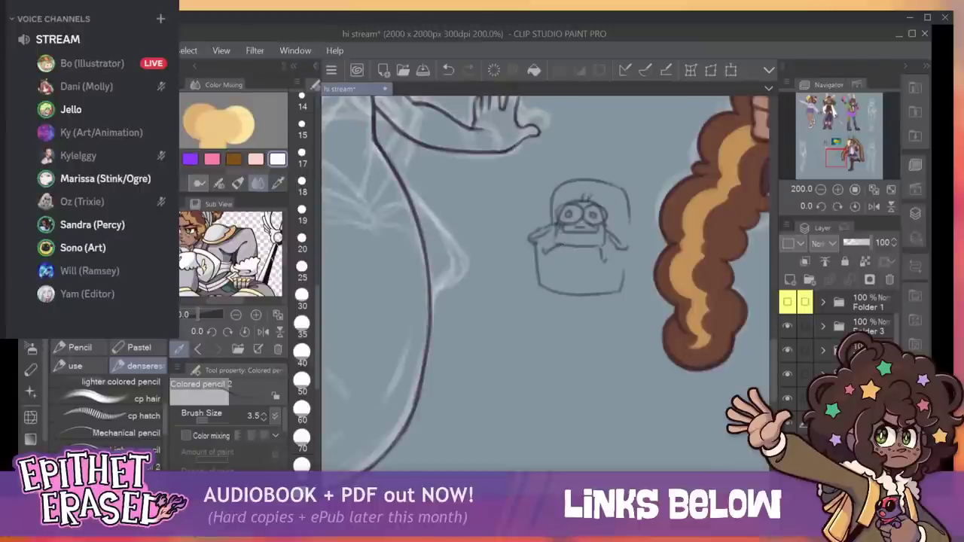
left_click(448, 70)
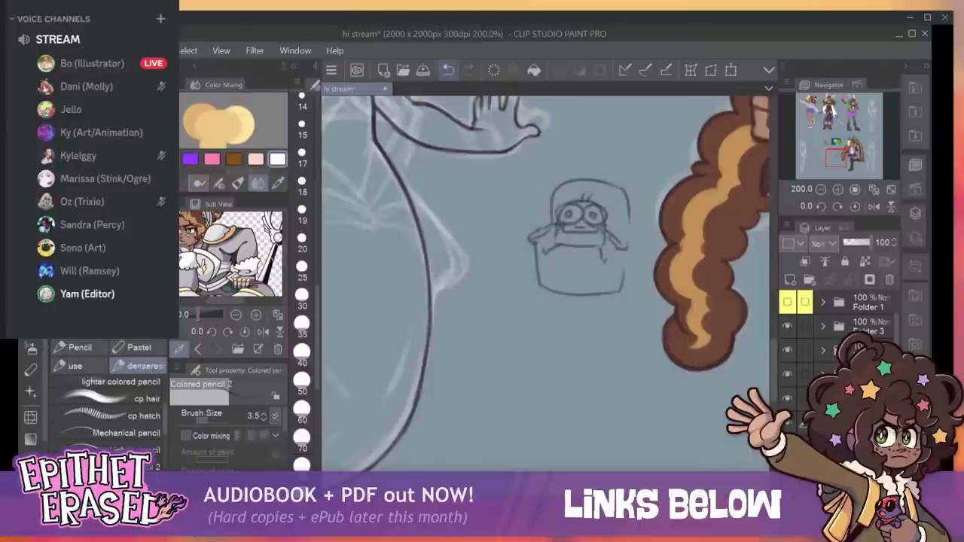
left_click(448, 70)
left_click(448, 70)
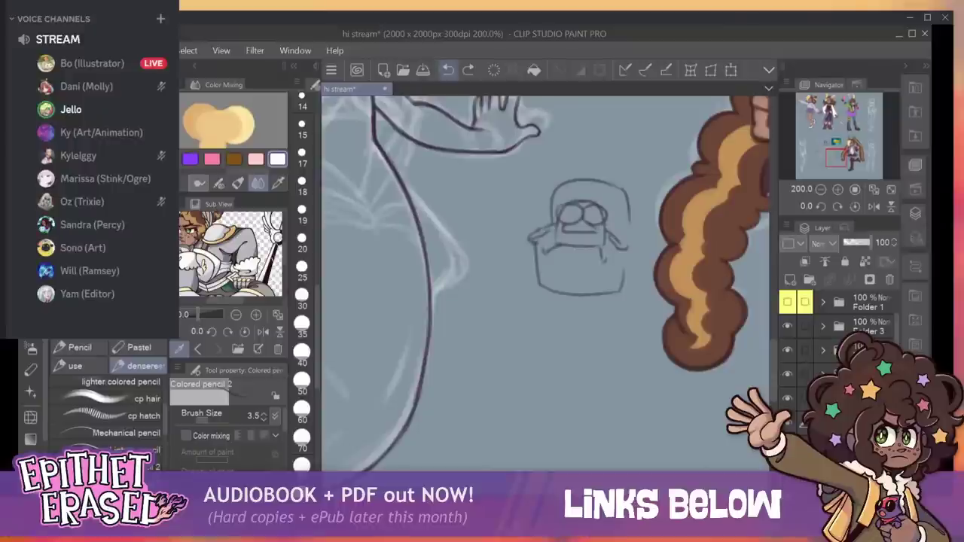
left_click(448, 70)
key("ctrl+y")
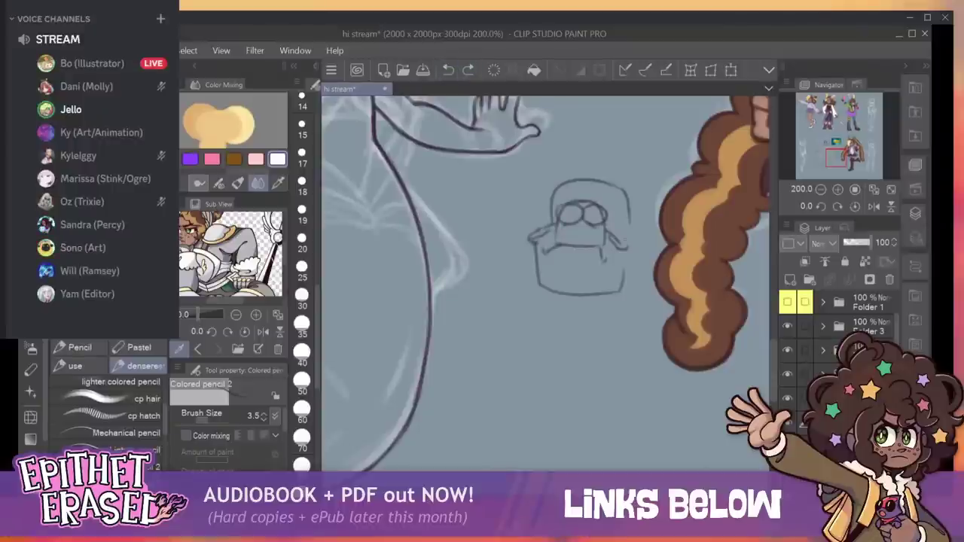
Complete the sides and armrests of the doodled armchair, trying out a front panel and a moustache under the figure's eyes.
left_click_drag(630, 230, 627, 294)
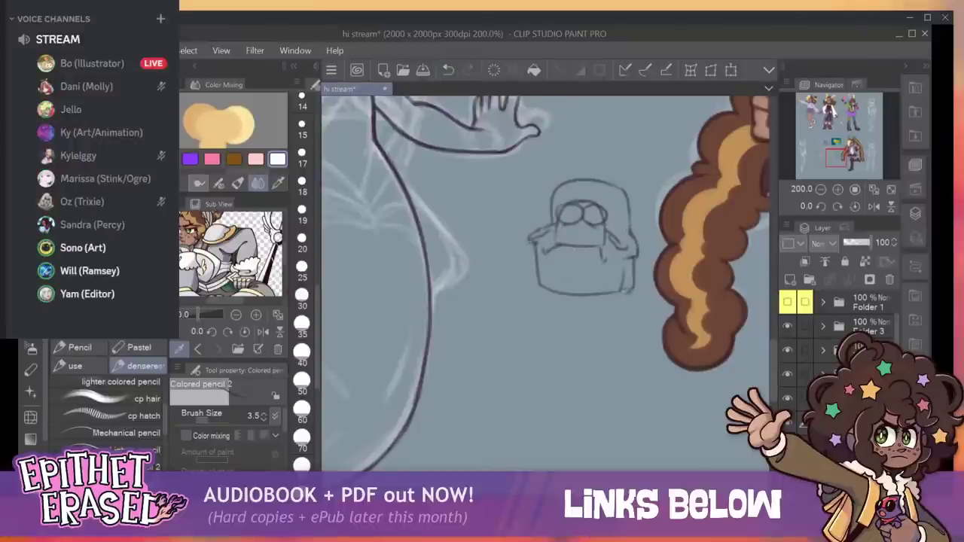
left_click_drag(530, 239, 534, 256)
key("ctrl+y")
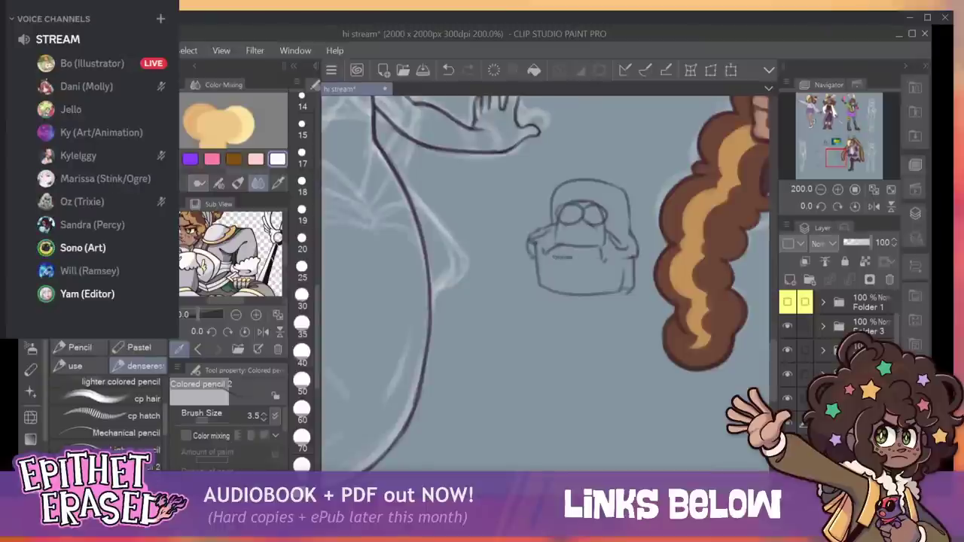
key("ctrl+y")
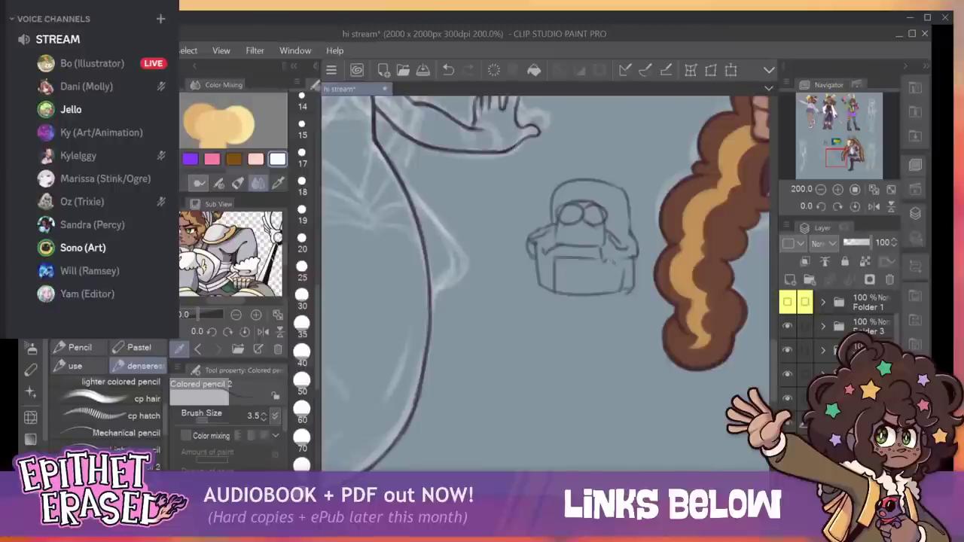
key("ctrl+z")
key("ctrl+z")
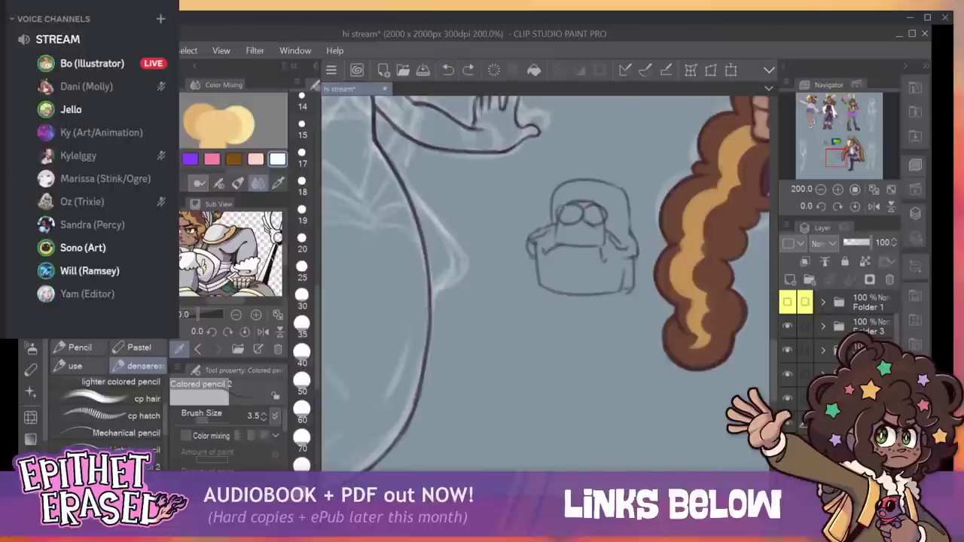
left_click_drag(586, 219, 585, 234)
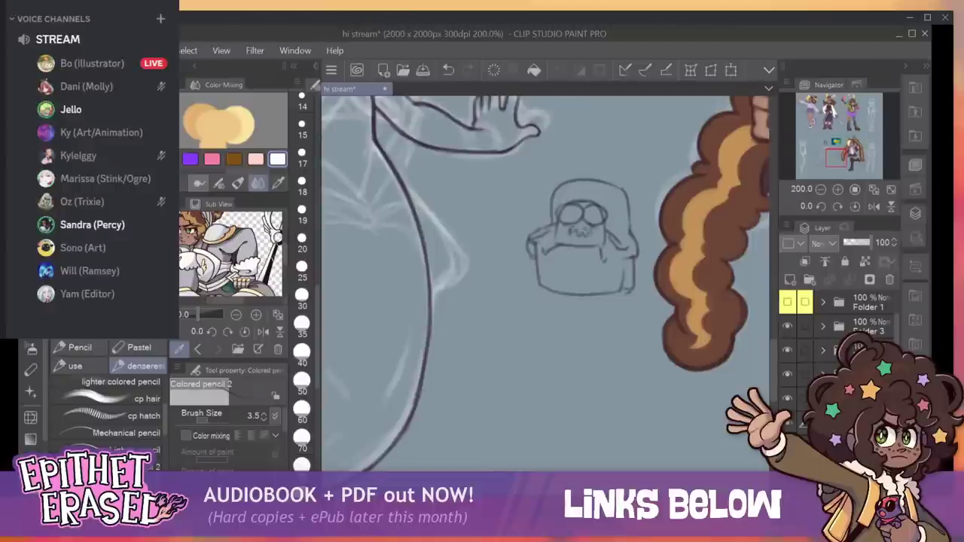
key("ctrl+z")
Switch to Discord and change the nickname of a muted voice channel member.
left_click(108, 121)
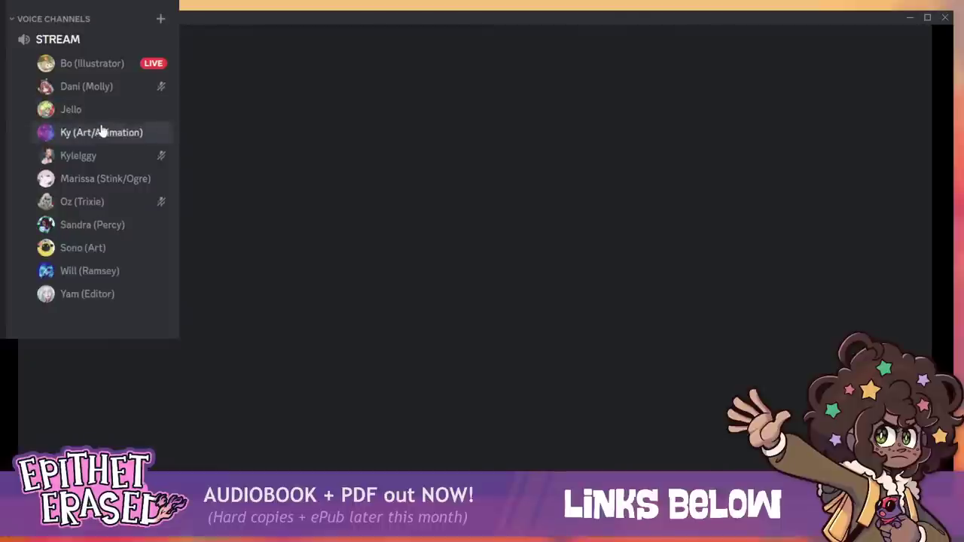
right_click(75, 157)
left_click(155, 236)
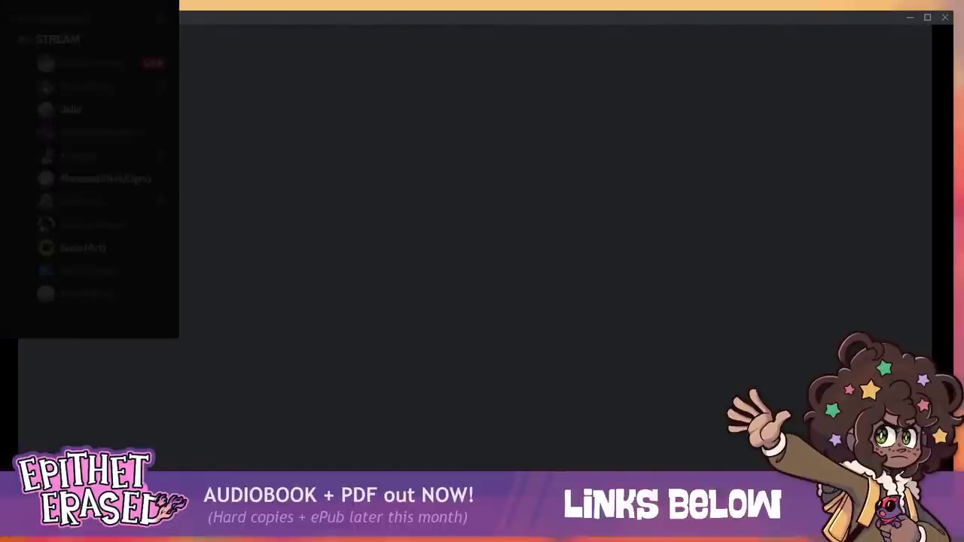
key("Escape")
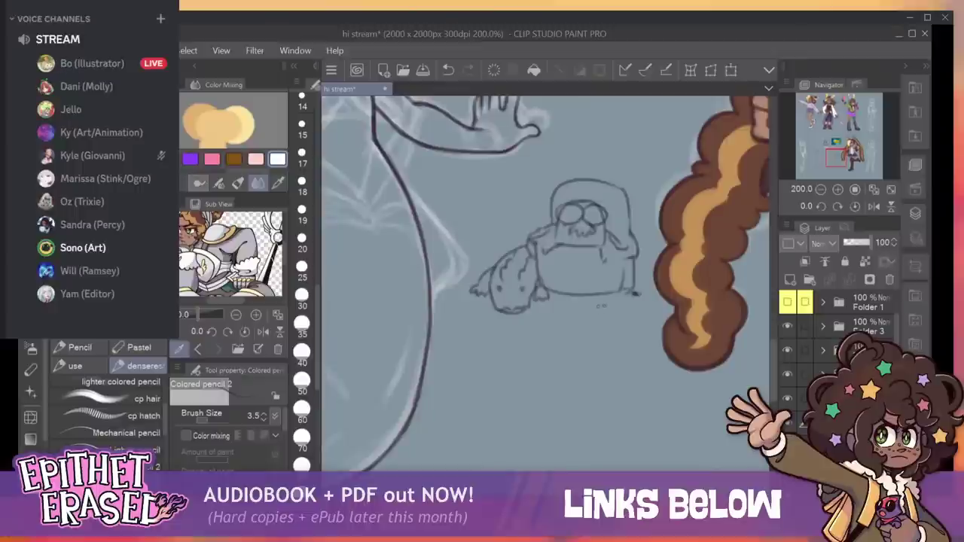
Sketch a tiny critter below the armchair and shift the doodle lower on the canvas with Move layer.
left_click_drag(600, 306, 632, 308)
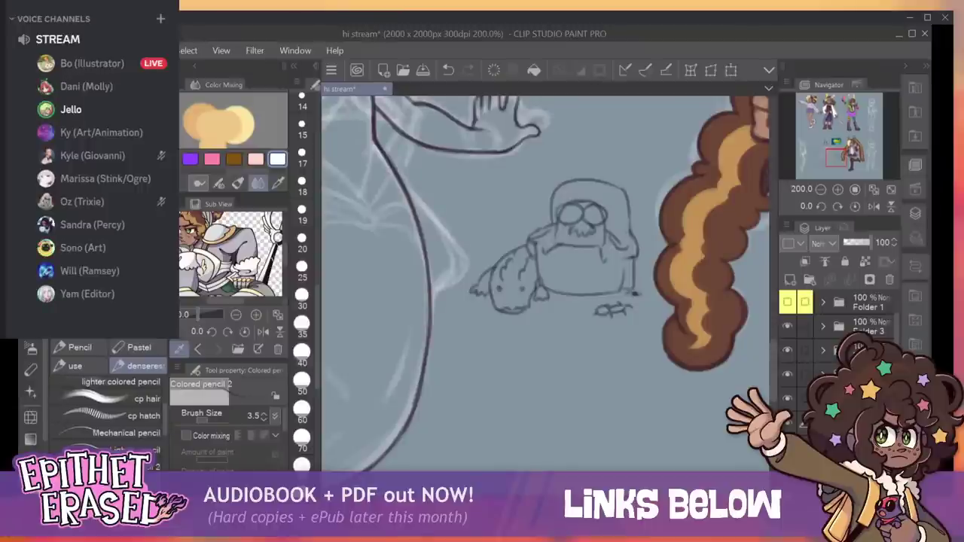
key("k")
mouse_move(576, 248)
left_mouse_down()
mouse_move(546, 326)
mouse_move(550, 419)
left_mouse_up()
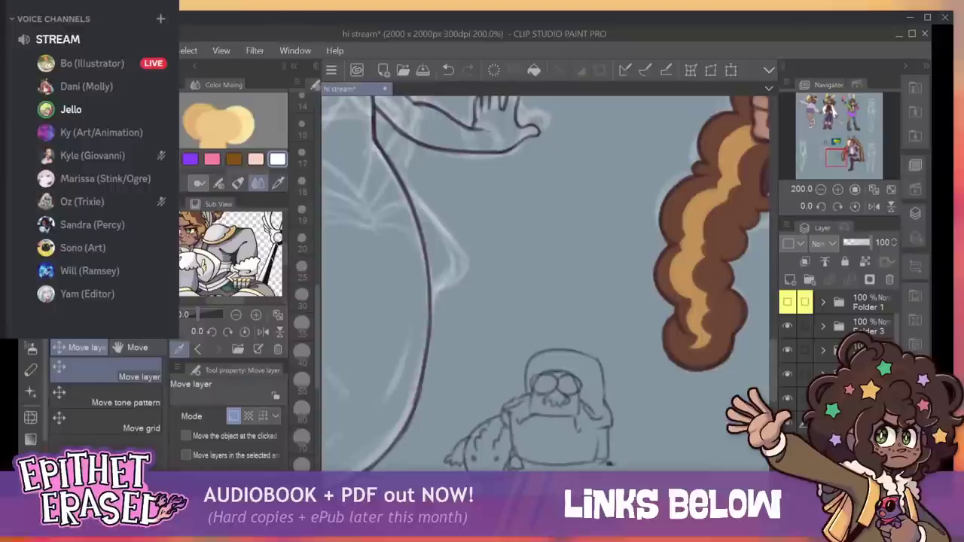
scroll(546, 283, "down", 4)
key("p")
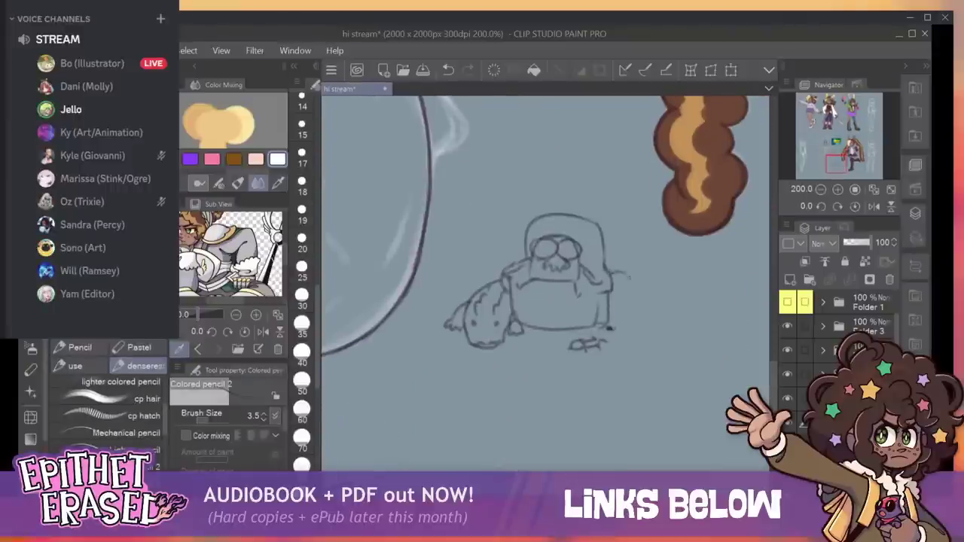
Sketch a fluffy, curly-coated animal with small legs beside the armchair and move the doodle further down.
mouse_move(611, 277)
left_mouse_down()
mouse_move(640, 284)
mouse_move(628, 307)
mouse_move(643, 314)
mouse_move(651, 302)
mouse_move(625, 309)
left_mouse_up()
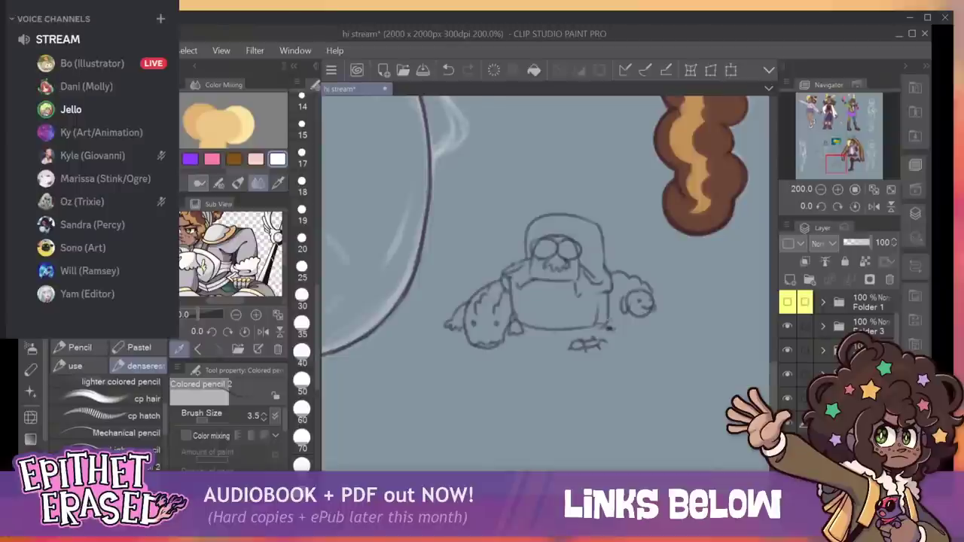
left_click_drag(613, 326, 650, 321)
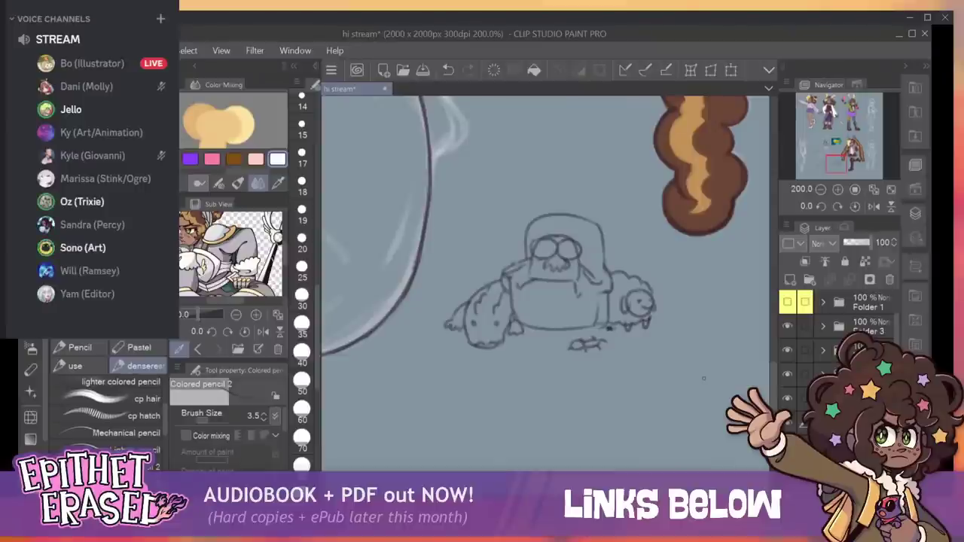
key("k")
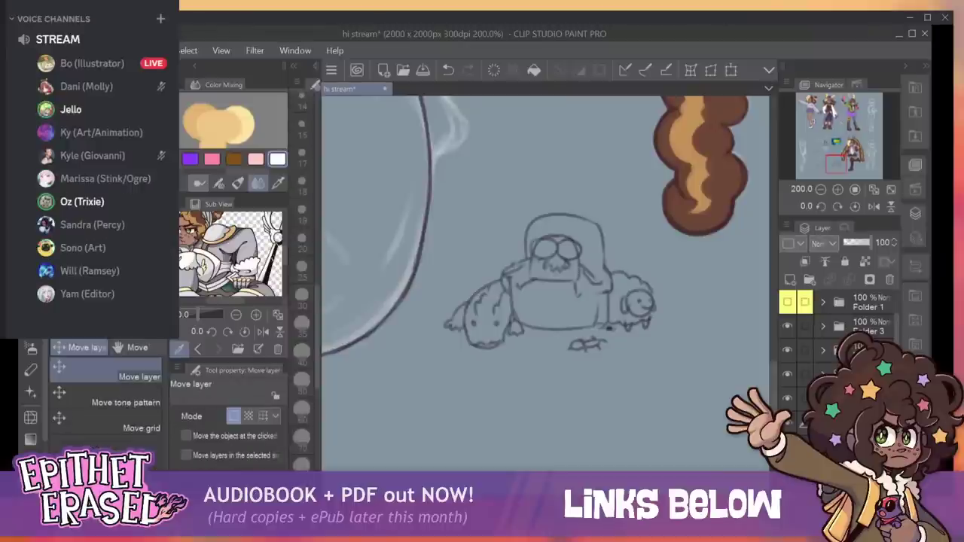
left_click_drag(561, 290, 556, 386)
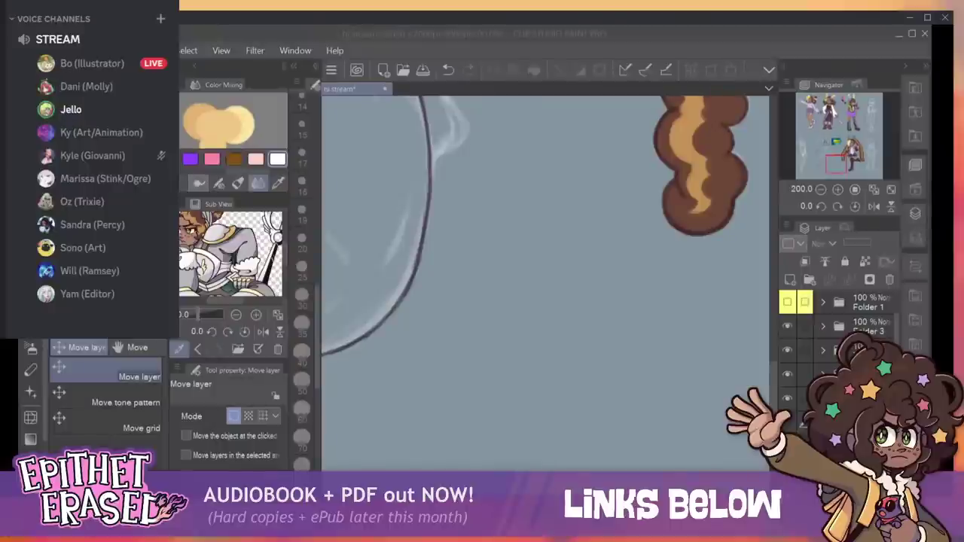
Select the mermaid's line art layer below Folder 6 to resume inking her hair.
mouse_move(362, 473)
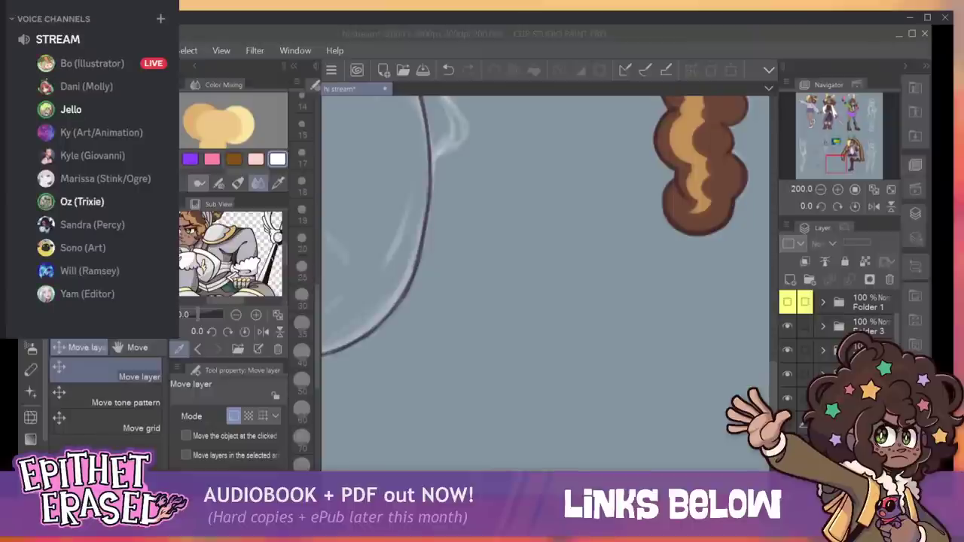
mouse_move(836, 164)
left_mouse_down()
mouse_move(822, 146)
mouse_move(830, 154)
left_mouse_up()
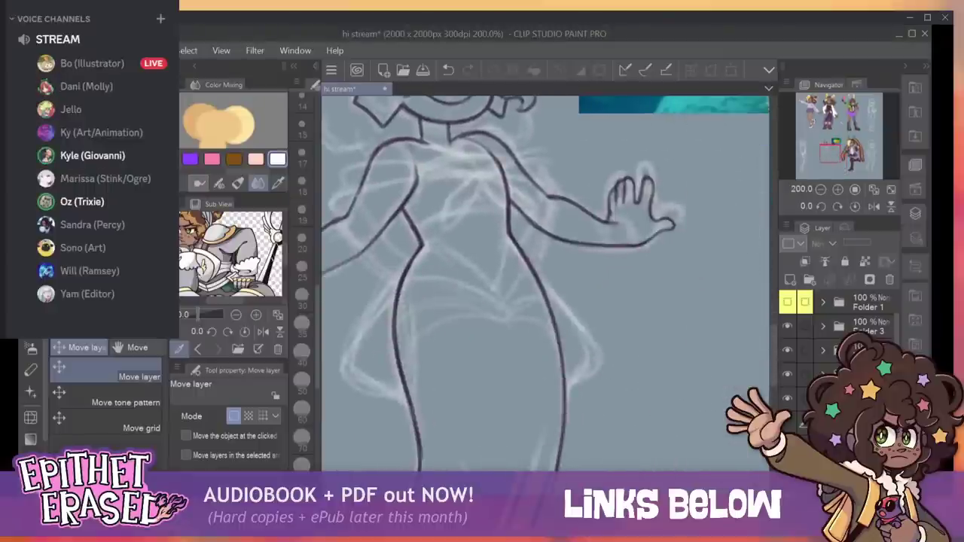
left_click_drag(897, 328, 897, 350)
left_click(859, 388)
mouse_move(829, 146)
left_mouse_down()
mouse_move(824, 138)
mouse_move(828, 157)
left_mouse_up()
scroll(545, 285, "down", 3)
scroll(545, 284, "up", 7)
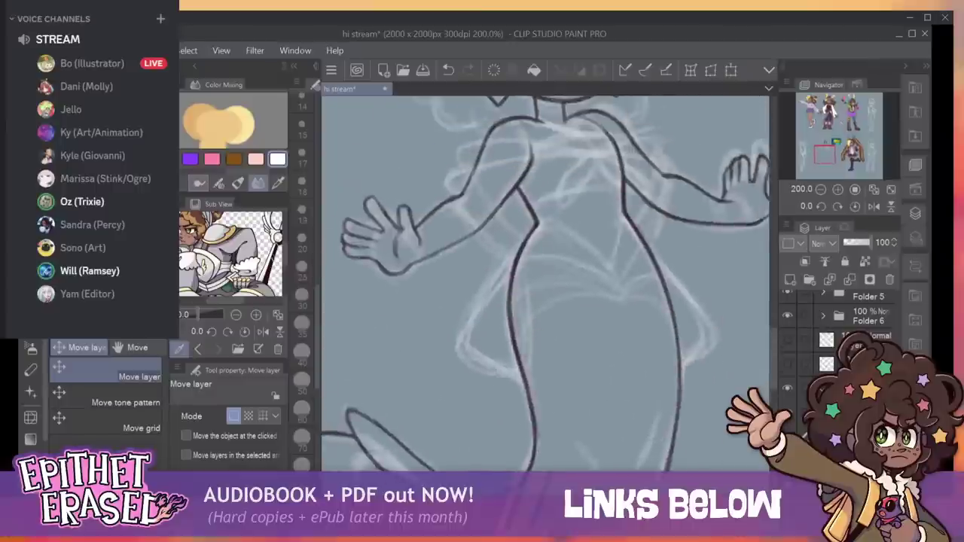
left_click_drag(545, 284, 577, 389)
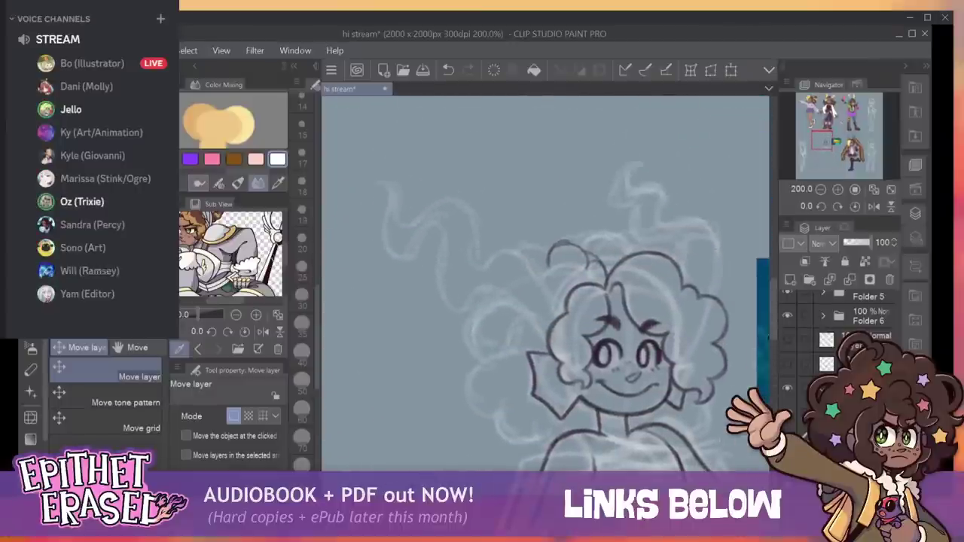
With the 3.5 colored pencil, ink the base and first fold of the long wavy ribbon strand beside her head.
key("p")
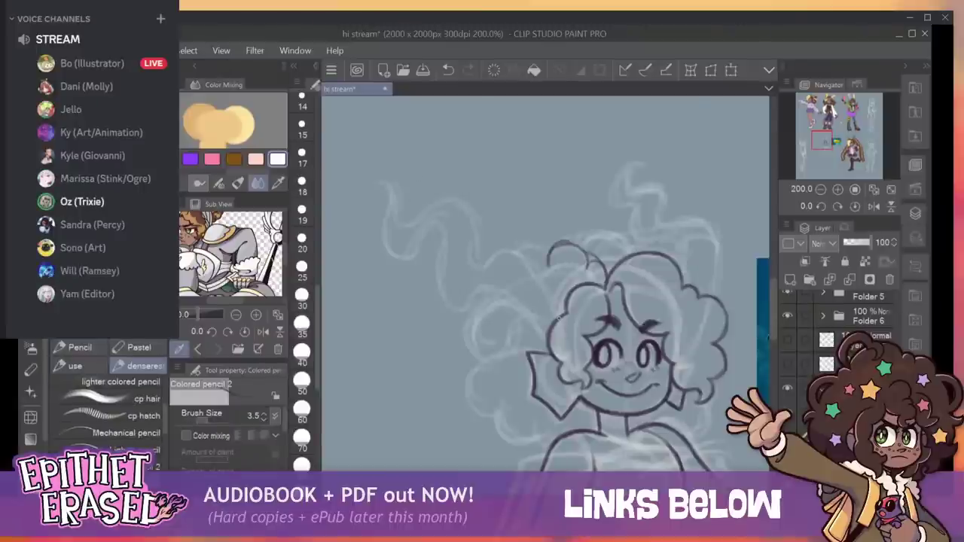
mouse_move(558, 316)
left_mouse_down()
mouse_move(509, 246)
mouse_move(479, 264)
mouse_move(472, 282)
mouse_move(494, 287)
left_mouse_up()
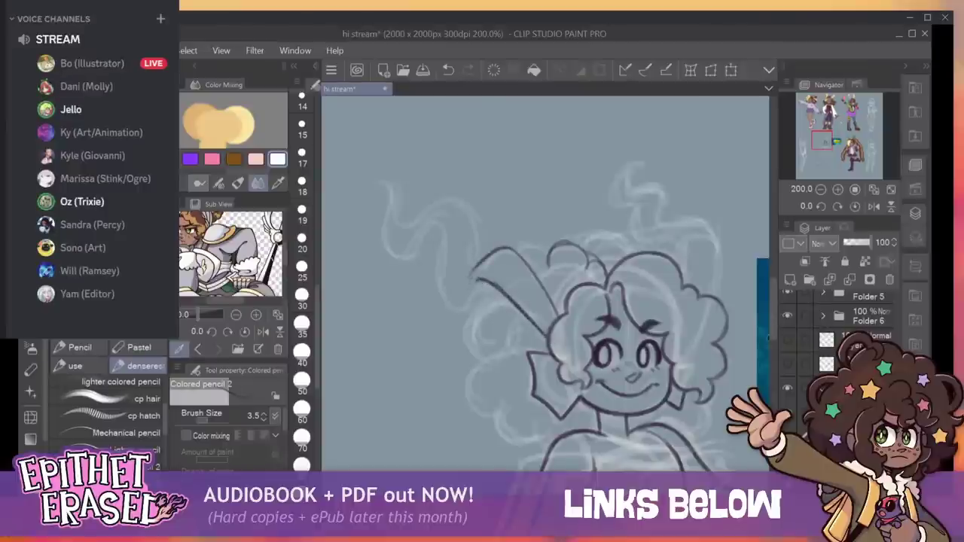
left_click_drag(472, 275, 464, 299)
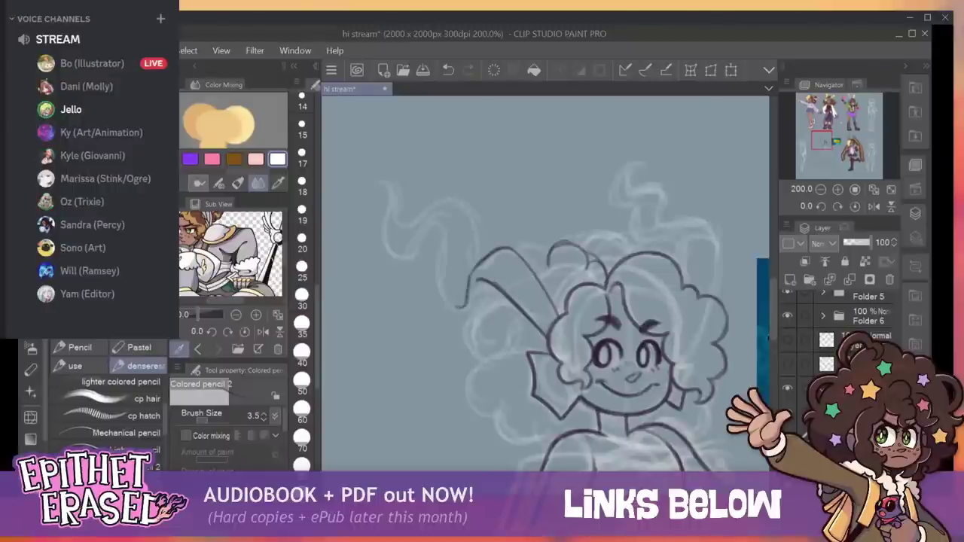
mouse_move(434, 225)
left_mouse_down()
mouse_move(455, 307)
mouse_move(491, 298)
left_mouse_up()
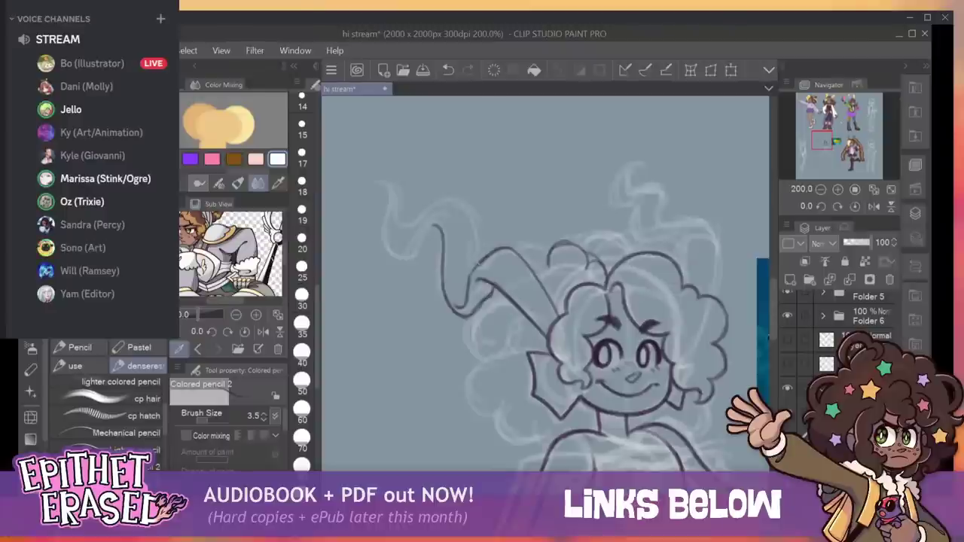
Ink the remaining folds of the long wavy strand out to its curled tip.
mouse_move(435, 212)
left_mouse_down()
mouse_move(468, 209)
mouse_move(476, 261)
left_mouse_up()
left_click_drag(434, 220, 457, 201)
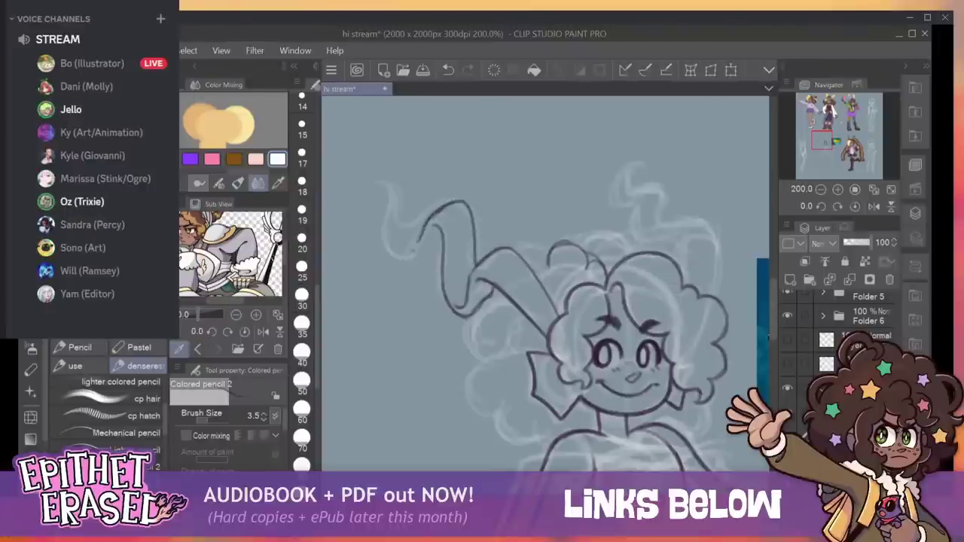
left_click_drag(443, 229, 437, 242)
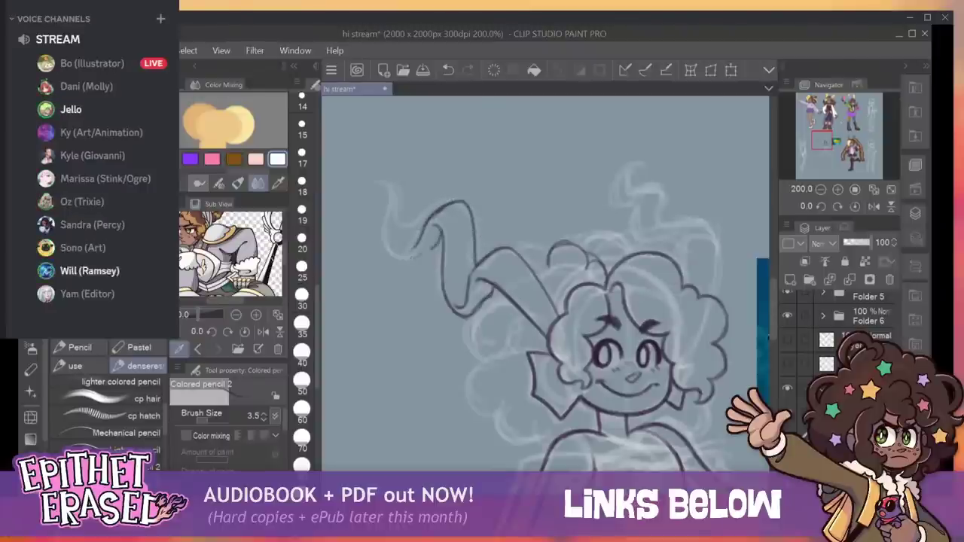
left_click_drag(396, 202, 425, 253)
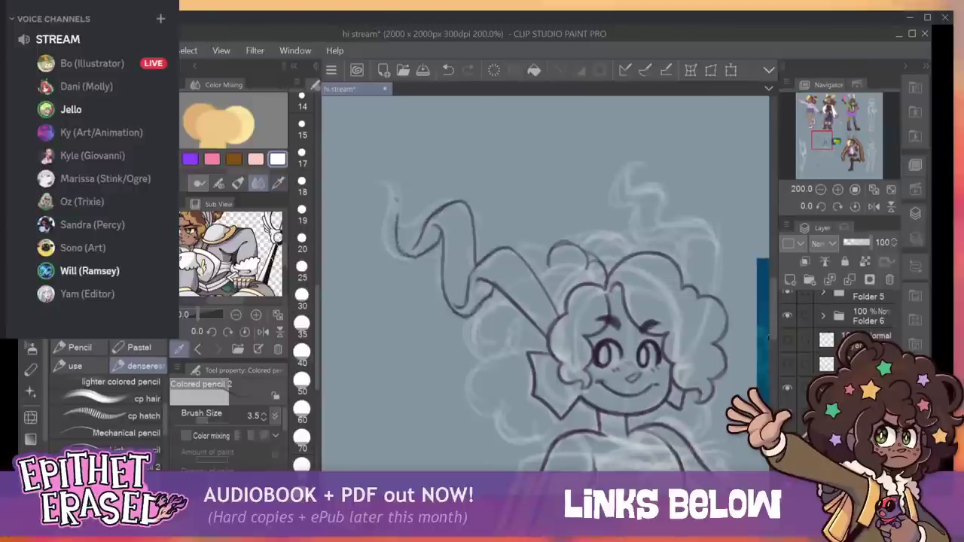
mouse_move(388, 194)
left_mouse_down()
mouse_move(397, 216)
mouse_move(392, 188)
mouse_move(411, 198)
left_mouse_up()
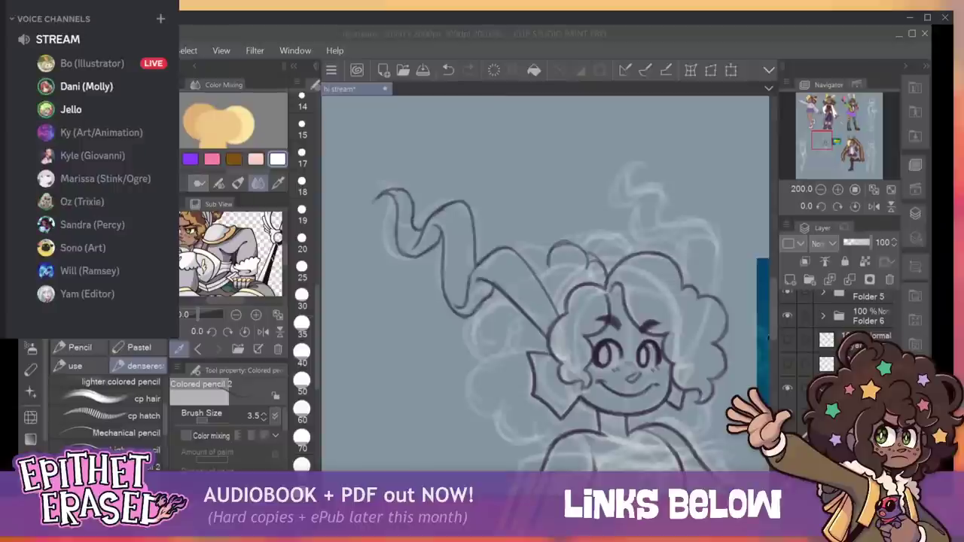
Open the copied puppet photo as a separate illustration and enlarge it to 150% to view it.
key("alt+Tab")
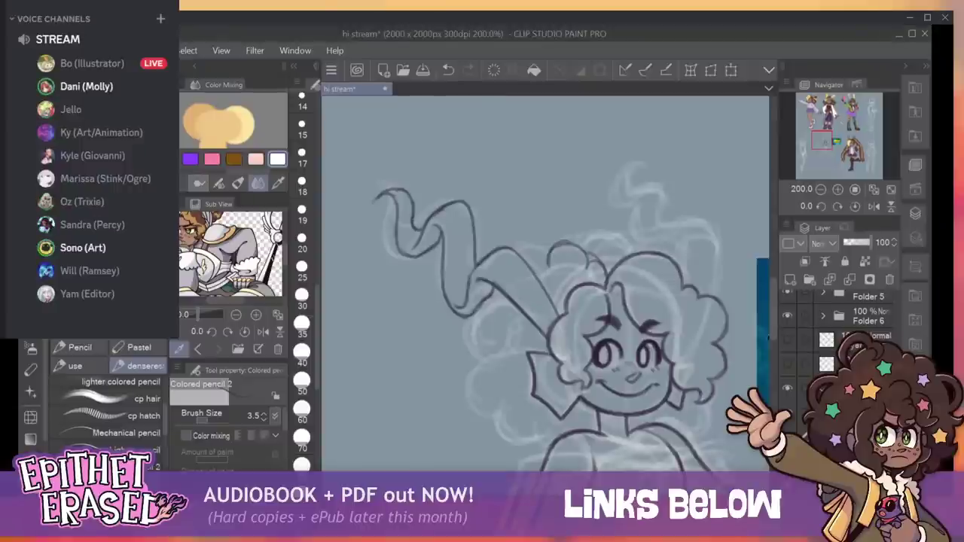
key("ctrl+v")
left_click(838, 190)
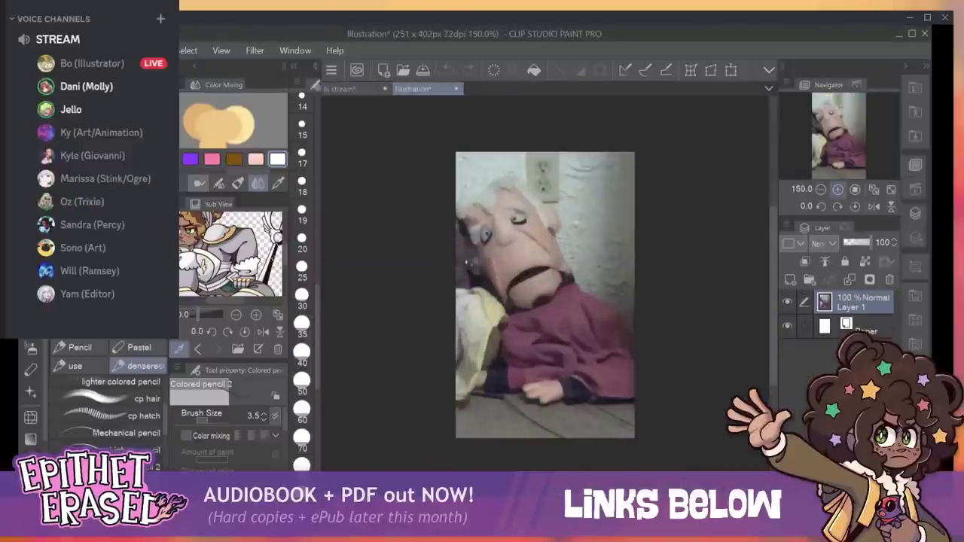
left_click(838, 190)
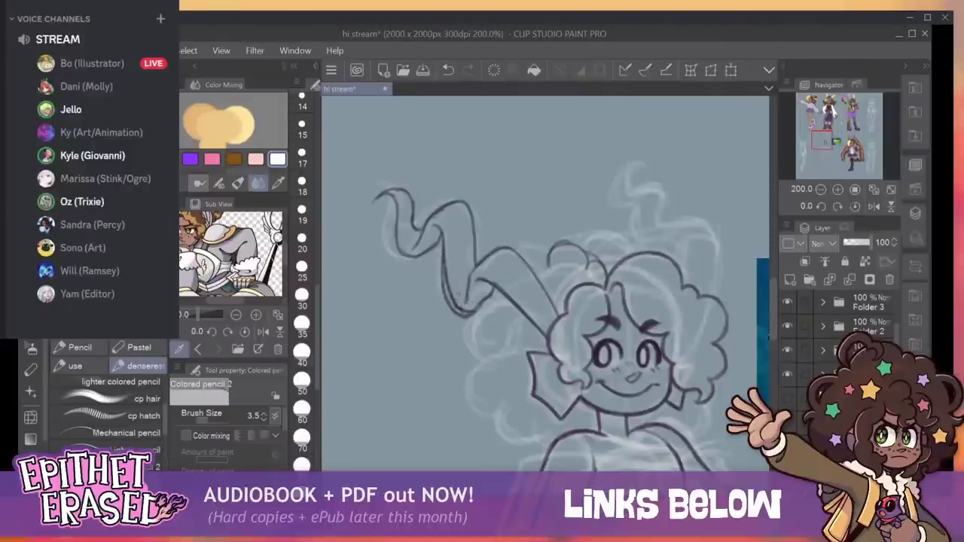
Try a line for the second strand above the curls on the other side of her head and undo it.
key("e")
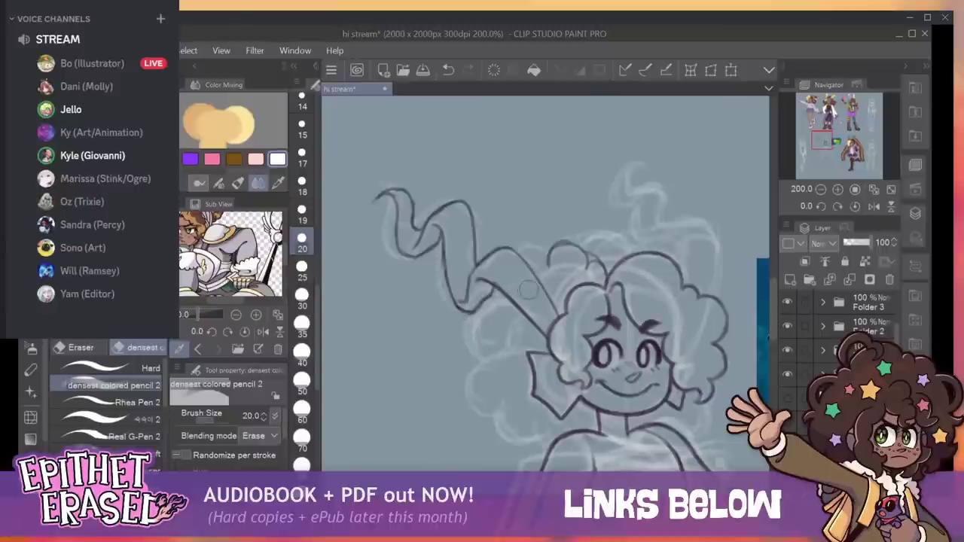
key("p")
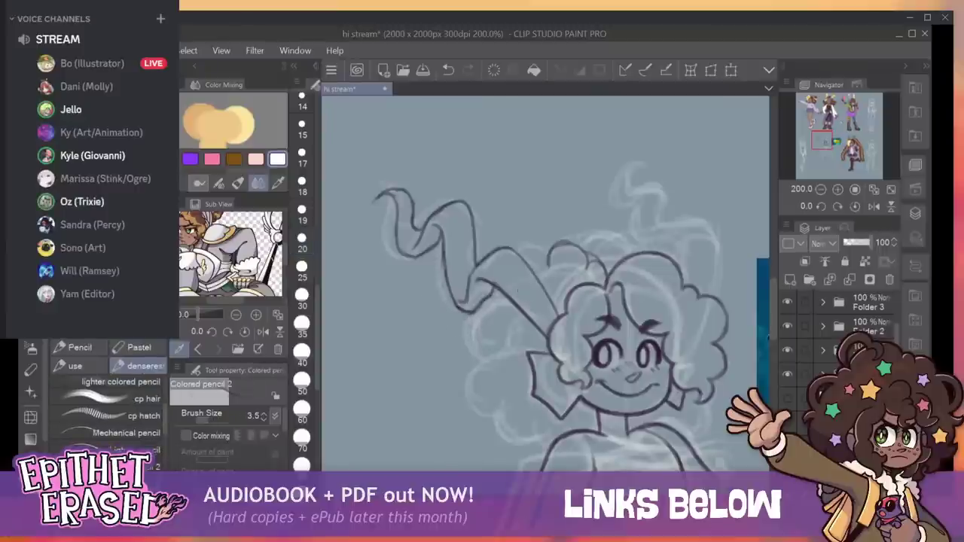
left_click_drag(444, 263, 454, 303)
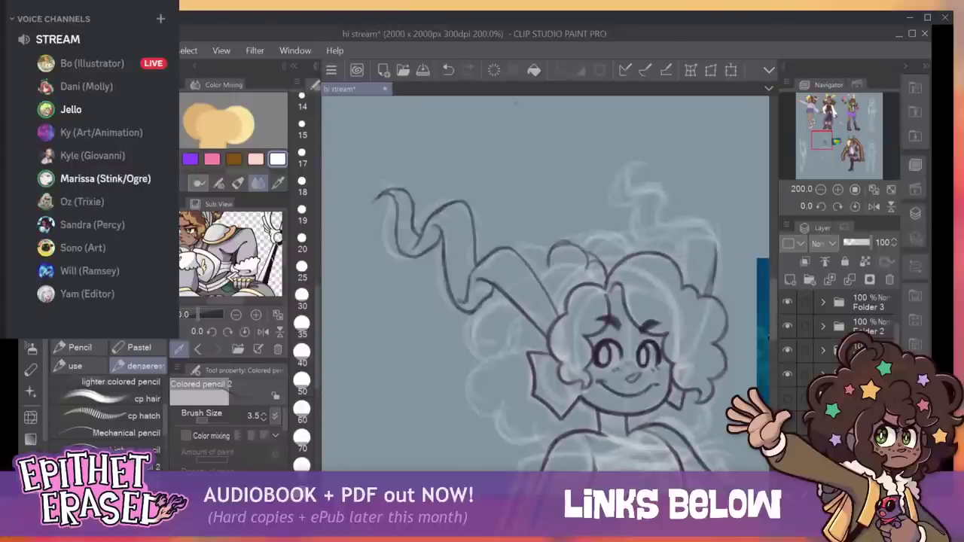
left_click(448, 70)
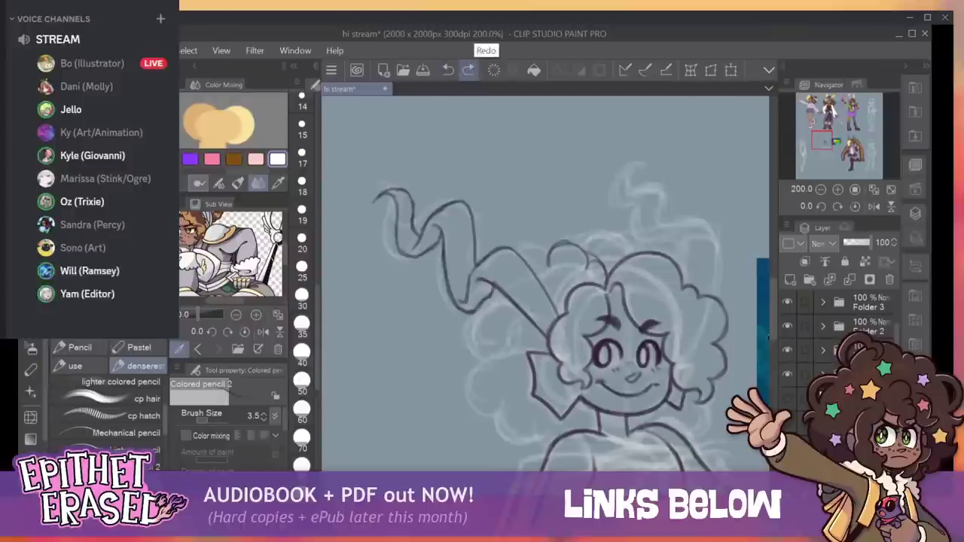
Ink the base and first bend of the second wavy strand above the curls nearest the fish photo.
mouse_move(572, 332)
left_mouse_down()
mouse_move(459, 215)
mouse_move(500, 290)
mouse_move(521, 290)
mouse_move(489, 269)
left_mouse_up()
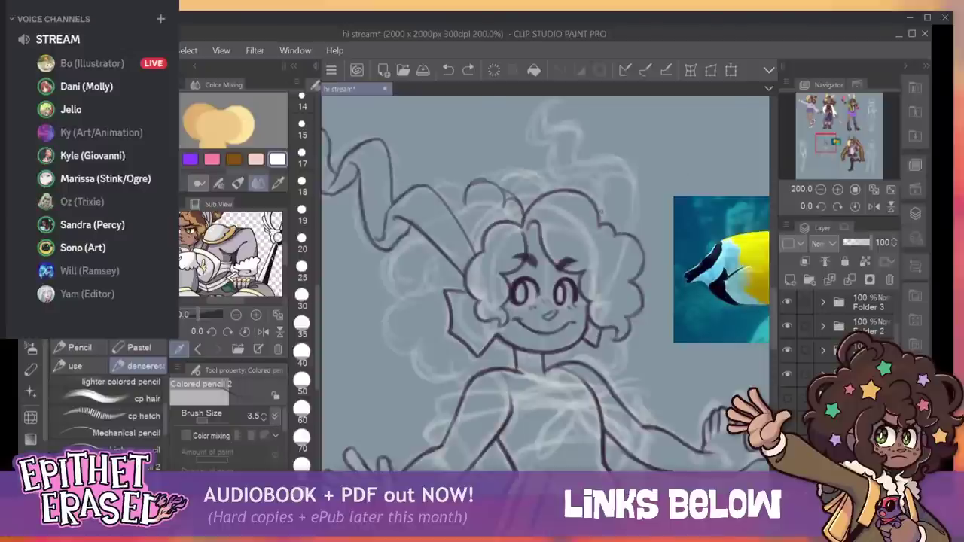
mouse_move(599, 193)
left_mouse_down()
mouse_move(601, 163)
mouse_move(612, 159)
mouse_move(634, 176)
mouse_move(628, 226)
left_mouse_up()
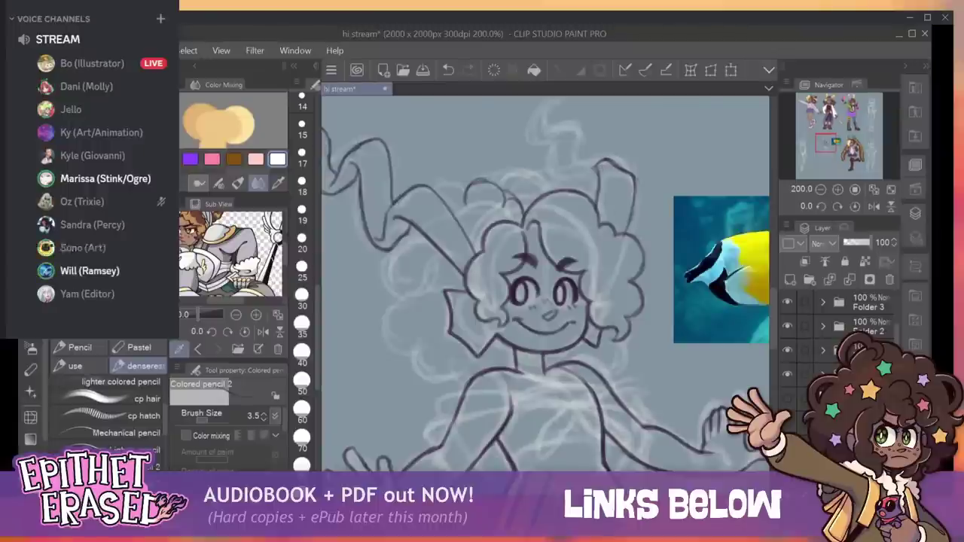
left_click_drag(598, 167, 603, 176)
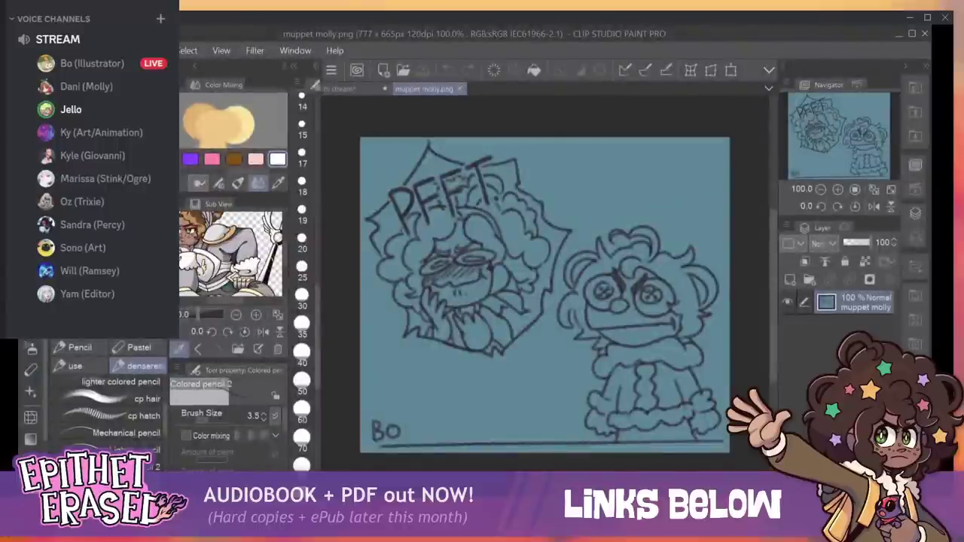
Close muppet molly.png and ink small puffy curls across the top of the mermaid's head.
key("ctrl+w")
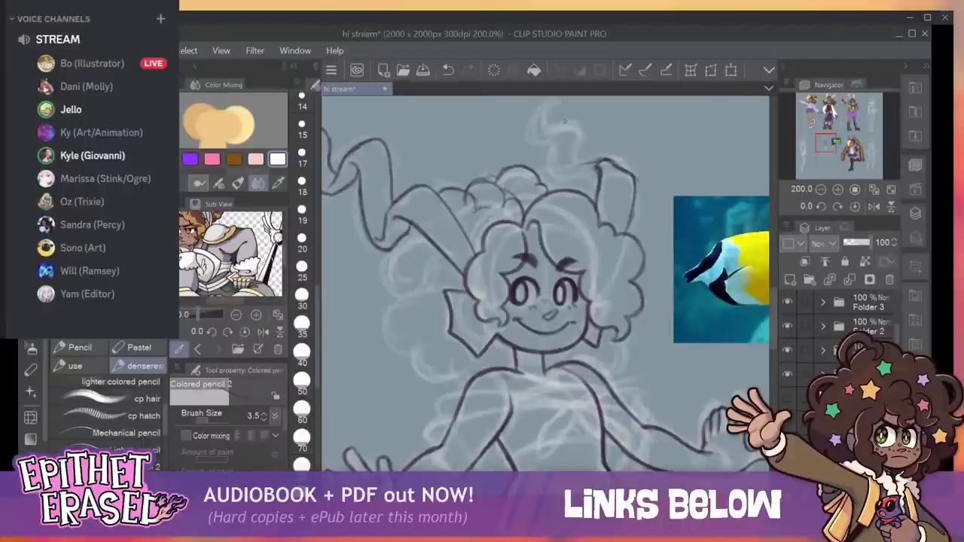
left_click_drag(457, 189, 490, 179)
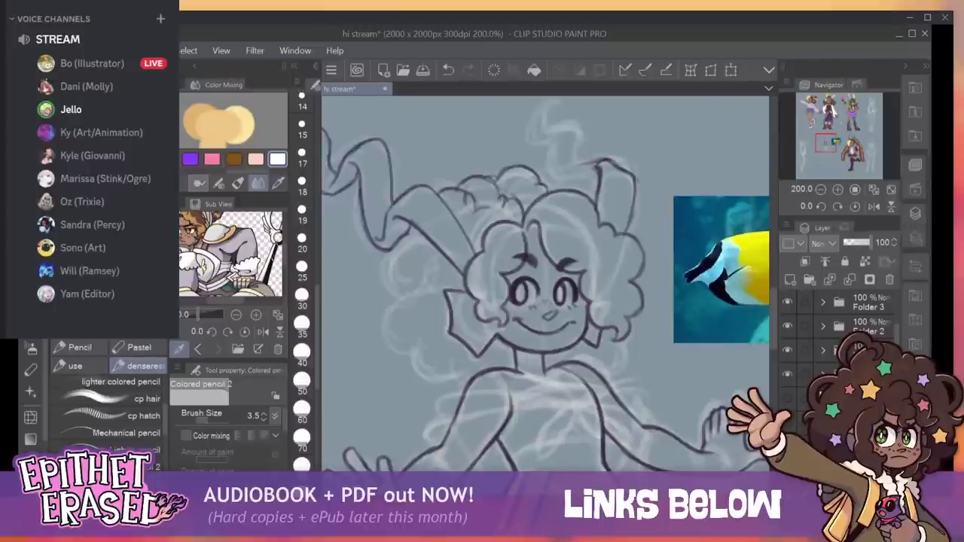
left_click_drag(491, 181, 508, 200)
left_click_drag(505, 198, 515, 203)
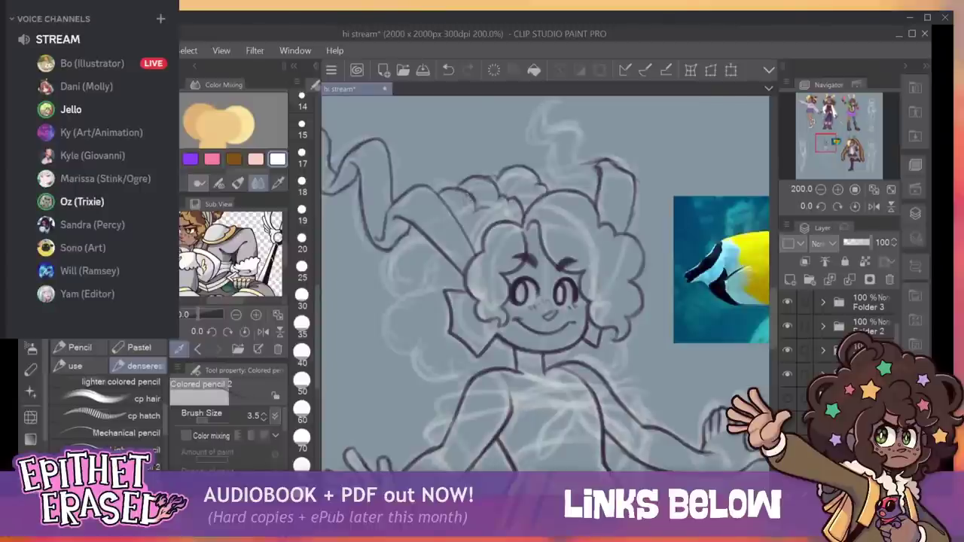
left_click_drag(467, 194, 476, 210)
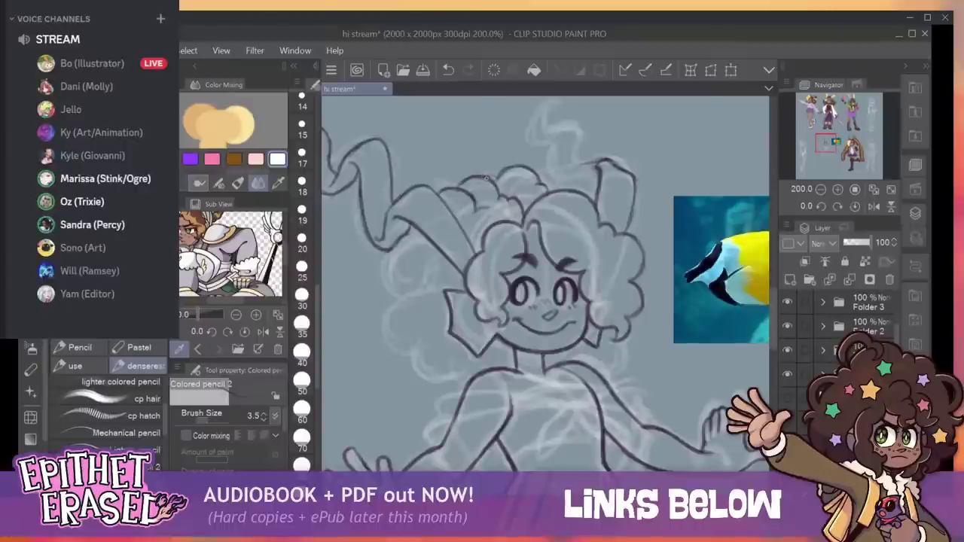
left_click_drag(489, 177, 502, 180)
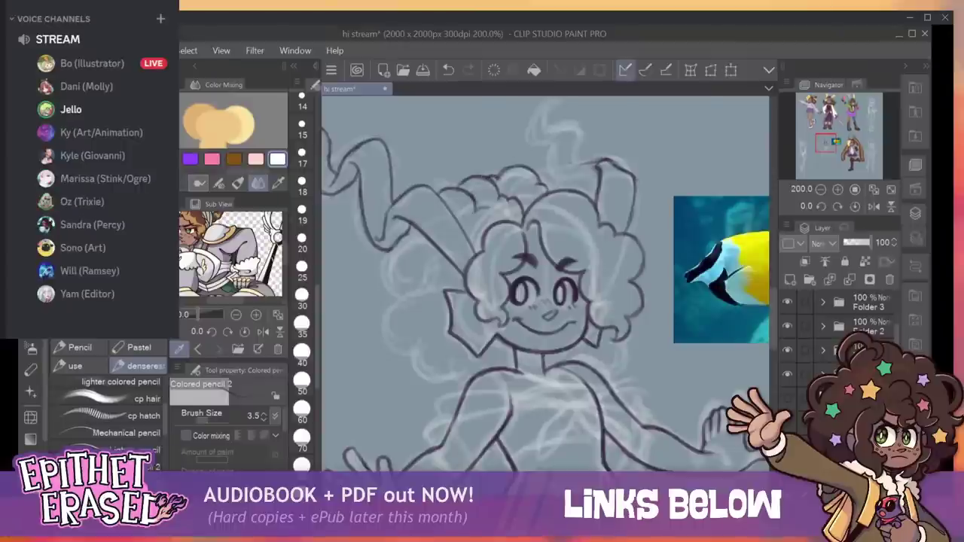
Erase the inked puffy curls across the top of her head with the 20 px eraser.
key("e")
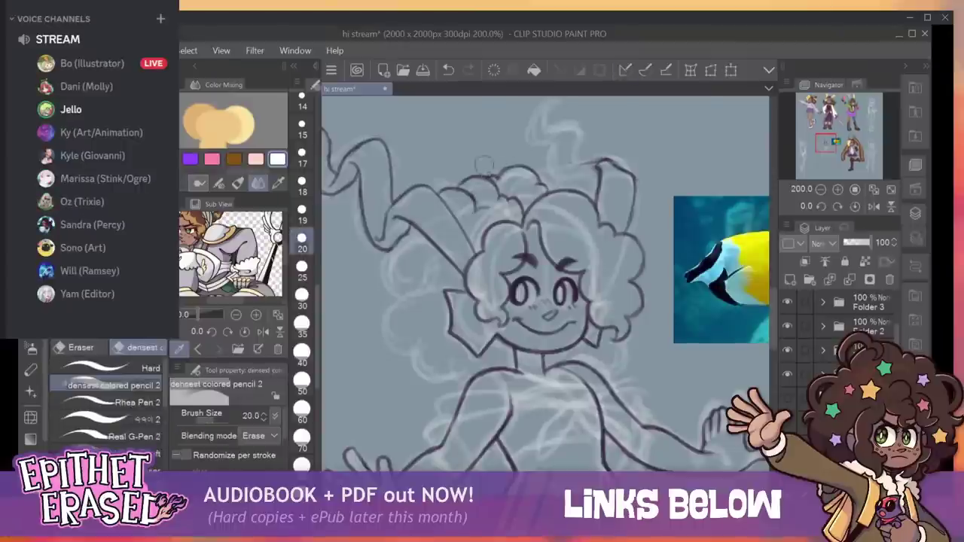
mouse_move(442, 187)
left_mouse_down()
mouse_move(500, 200)
mouse_move(471, 172)
mouse_move(507, 205)
mouse_move(480, 211)
mouse_move(515, 198)
mouse_move(513, 210)
mouse_move(532, 164)
left_mouse_up()
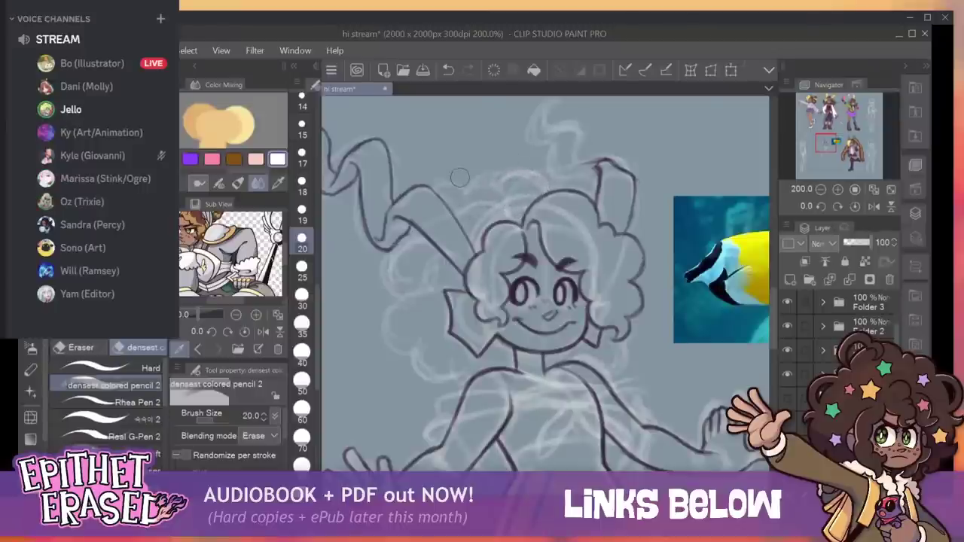
Ink puffy curls below the long wavy strand and around the fin-shaped ear with the 3.5 colored pencil.
key("p")
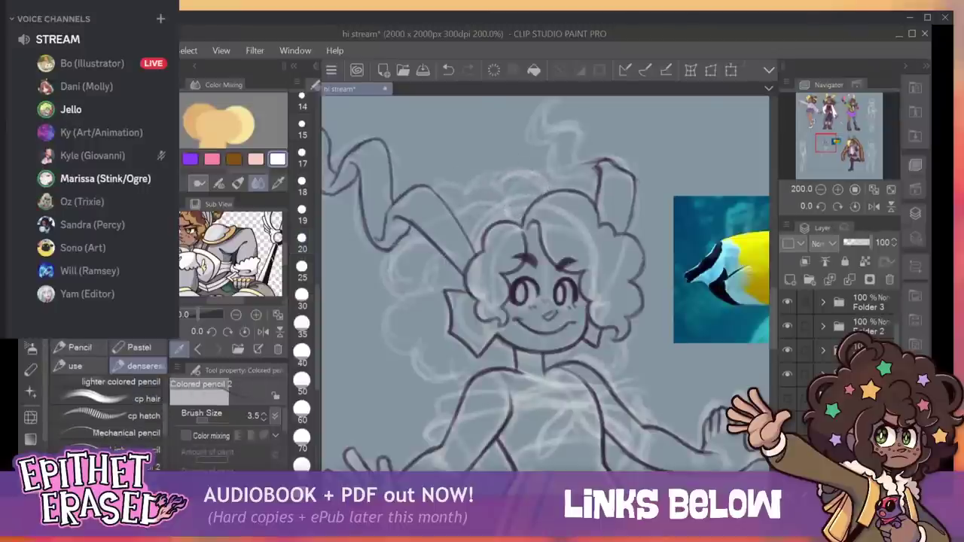
mouse_move(421, 266)
left_mouse_down()
mouse_move(426, 288)
mouse_move(390, 339)
mouse_move(427, 345)
left_mouse_up()
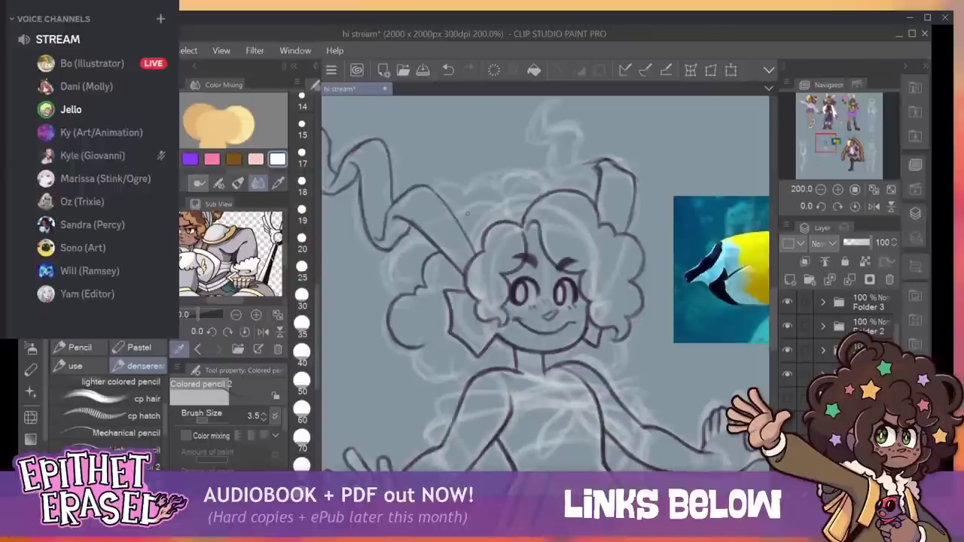
mouse_move(469, 244)
left_mouse_down()
mouse_move(468, 233)
mouse_move(481, 232)
left_mouse_up()
mouse_move(416, 349)
left_mouse_down()
mouse_move(450, 319)
mouse_move(438, 318)
left_mouse_up()
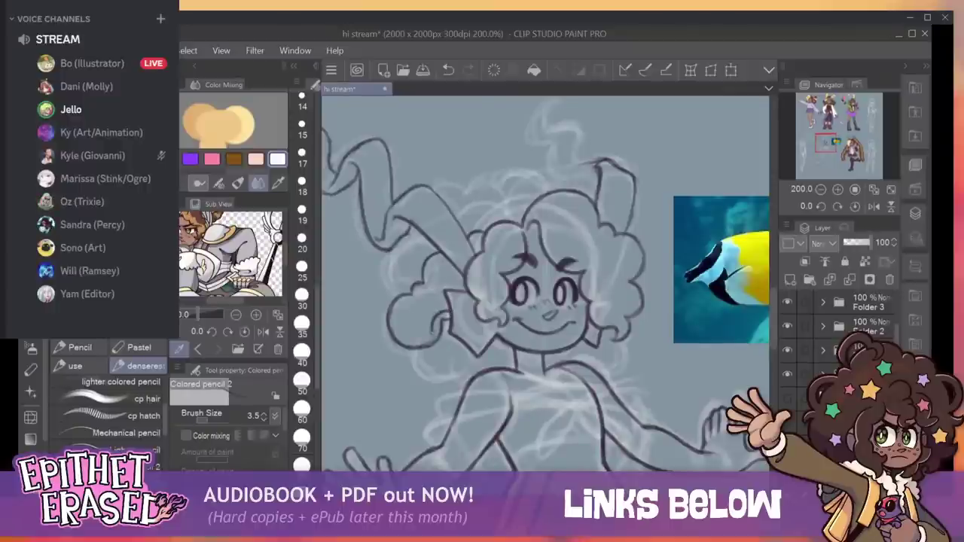
mouse_move(434, 334)
left_mouse_down()
mouse_move(419, 340)
mouse_move(416, 368)
mouse_move(463, 371)
left_mouse_up()
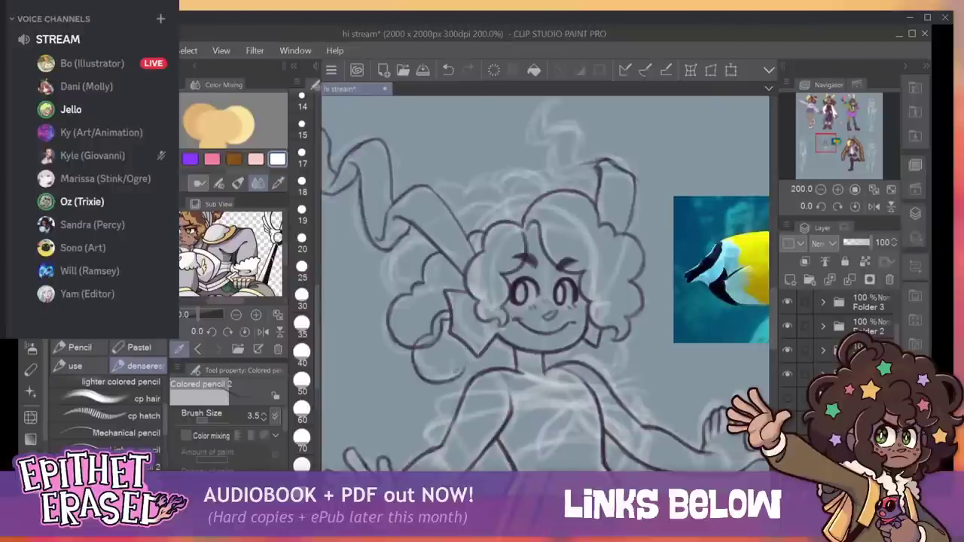
left_click_drag(460, 372, 464, 354)
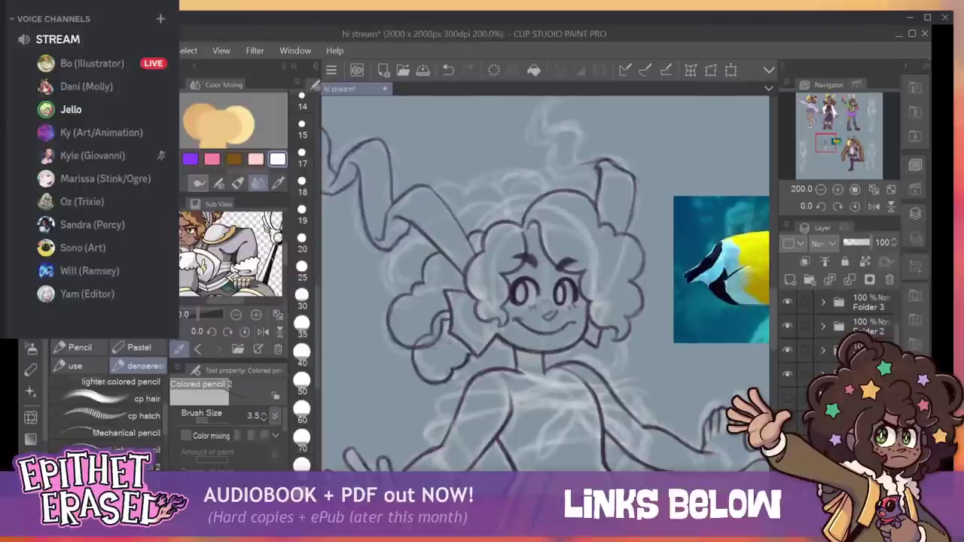
Set the eraser size to 13, clean up the overlapping curl lines beside the fin ear, and return to the colored pencil.
key("e")
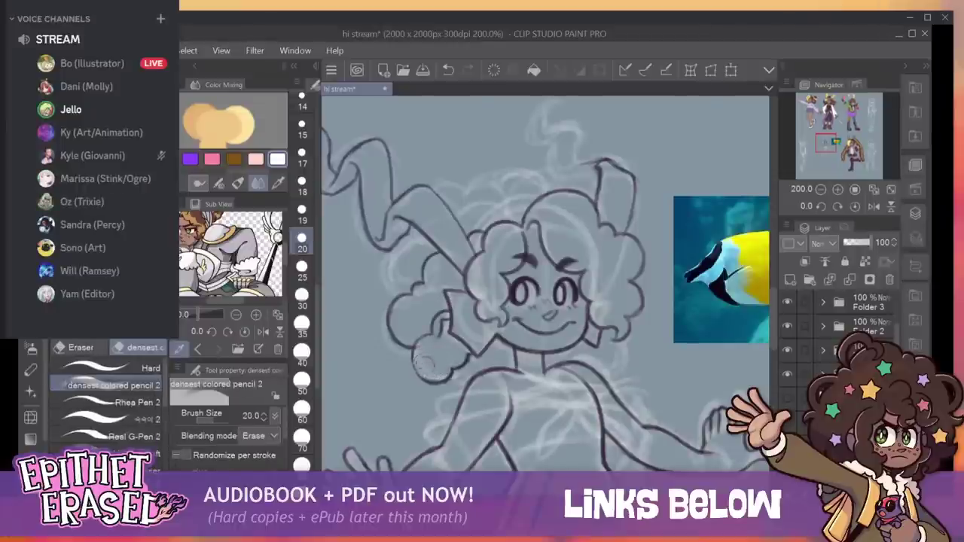
key("bracketright")
key("bracketright")
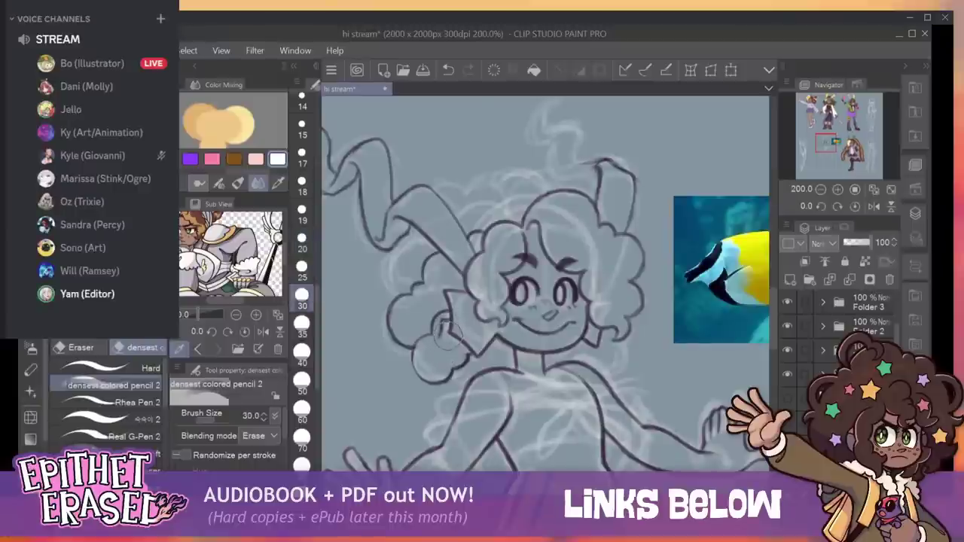
key("bracketleft")
key("bracketleft")
key("bracketleft")
key("bracketleft")
key("bracketleft")
key("bracketleft")
key("bracketleft")
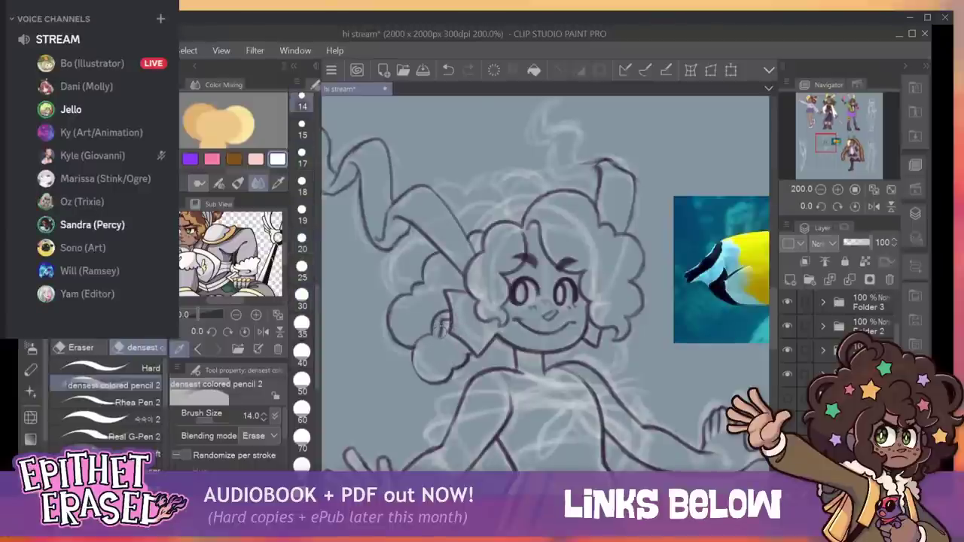
key("bracketleft")
mouse_move(443, 317)
left_mouse_down()
mouse_move(440, 340)
mouse_move(444, 322)
mouse_move(435, 376)
left_mouse_up()
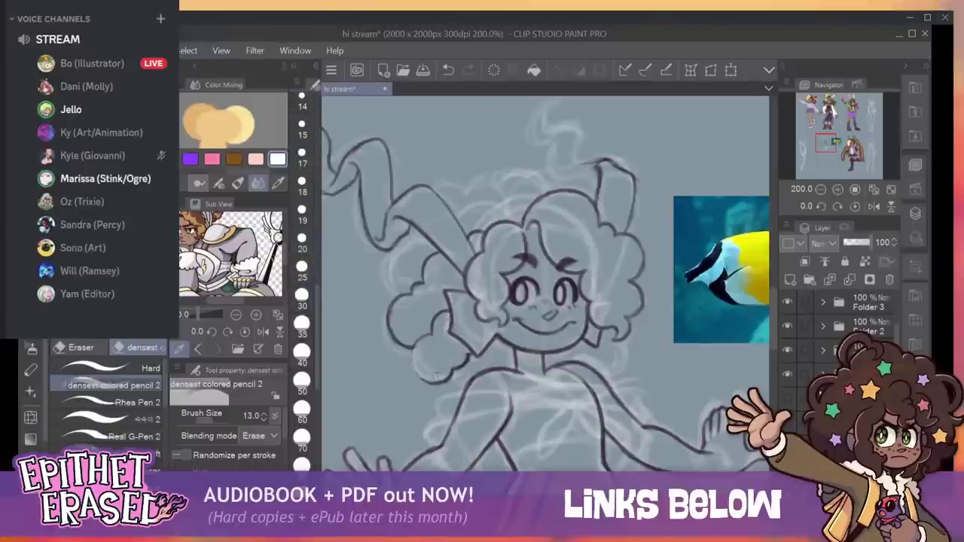
key("p")
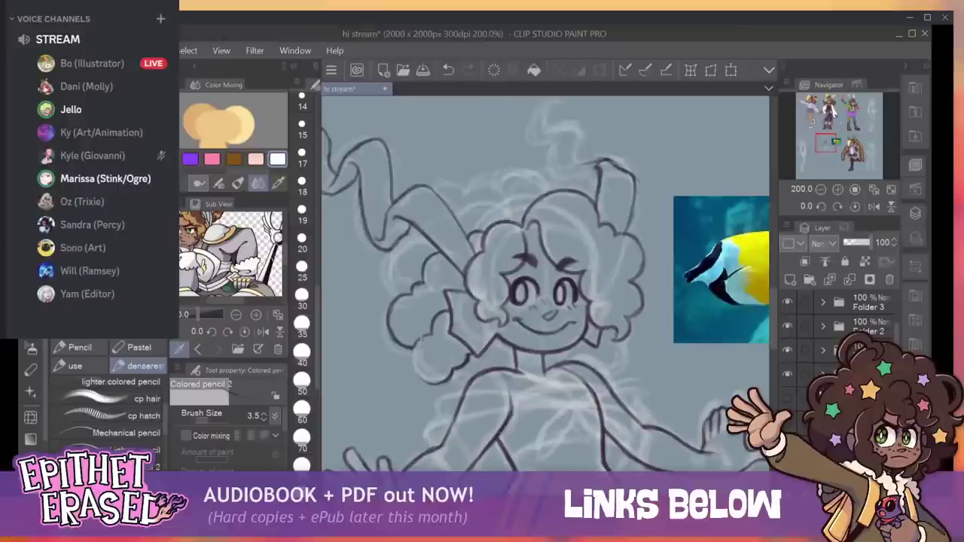
Ink the rounded lower curl beneath the fin ear and the short hair line beside the neck with the 3.5 colored pencil.
mouse_move(419, 339)
left_mouse_down()
mouse_move(415, 370)
mouse_move(450, 382)
left_mouse_up()
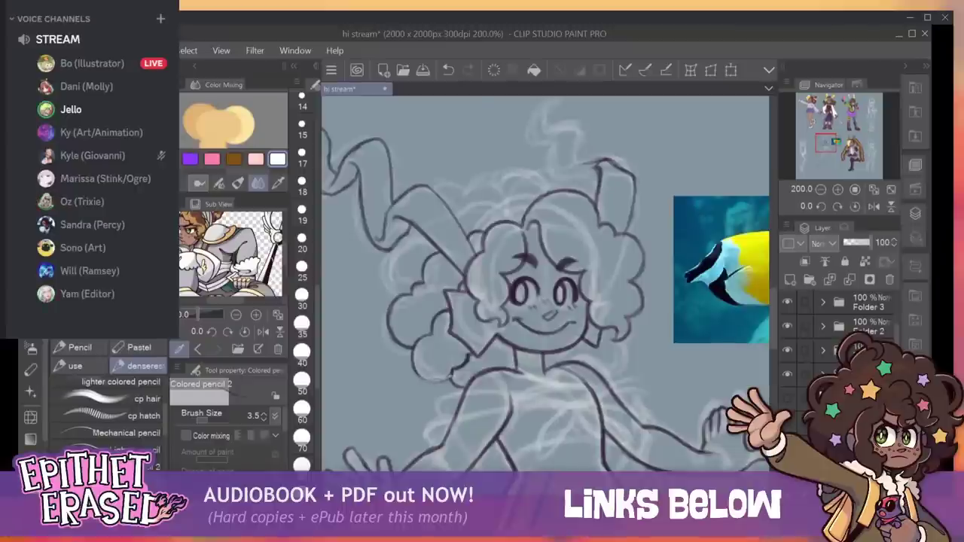
left_click_drag(440, 381, 453, 372)
left_click_drag(443, 381, 455, 370)
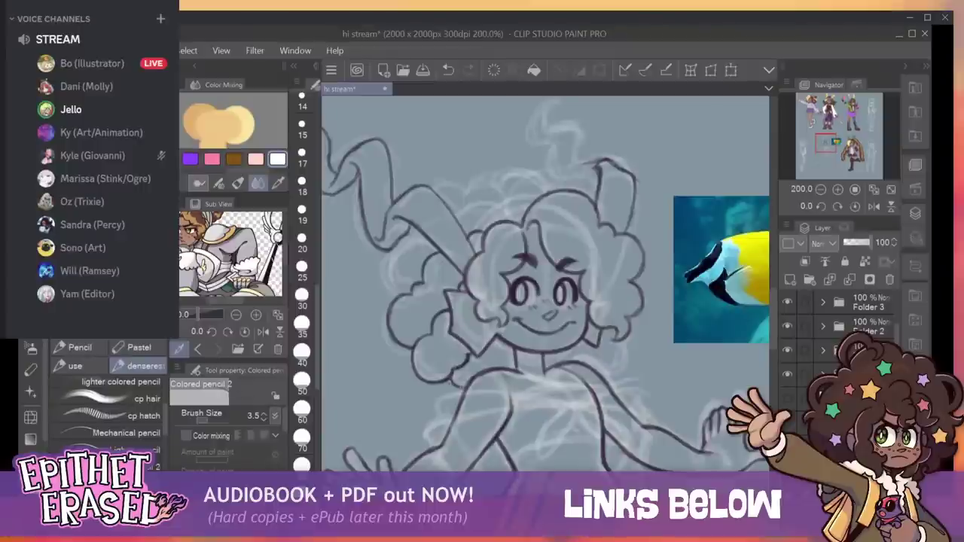
left_click_drag(449, 380, 467, 391)
mouse_move(496, 357)
left_mouse_down()
mouse_move(502, 367)
mouse_move(511, 348)
left_mouse_up()
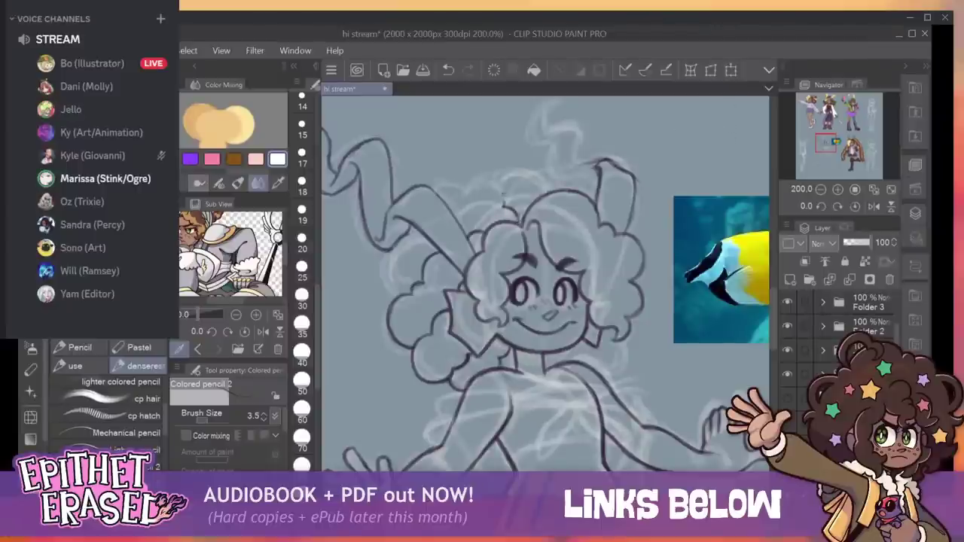
Ink puffy curls behind the long wavy strand, across the back of her head and down the strand's outer side.
mouse_move(504, 204)
left_mouse_down()
mouse_move(469, 187)
mouse_move(494, 182)
mouse_move(519, 218)
left_mouse_up()
mouse_move(470, 188)
left_mouse_down()
mouse_move(443, 181)
mouse_move(427, 190)
left_mouse_up()
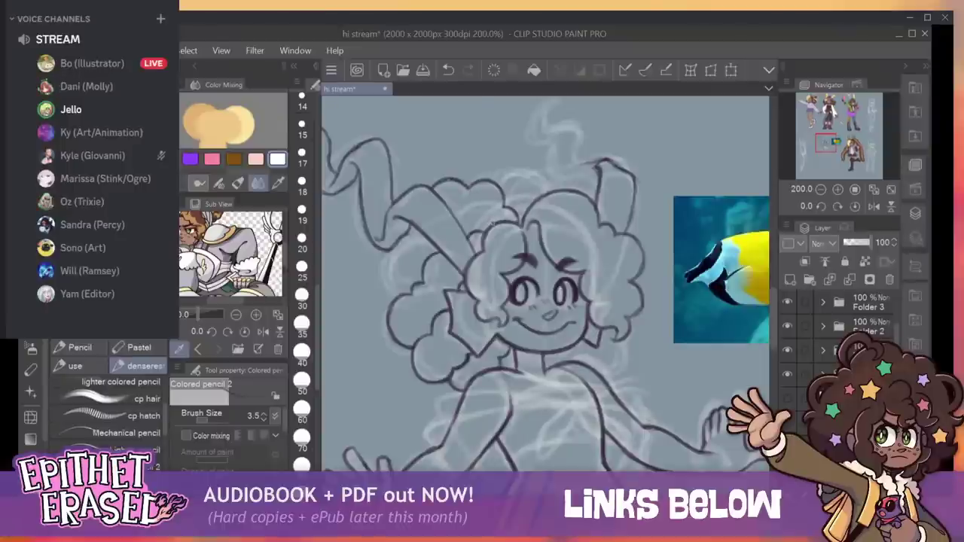
key("ctrl+z")
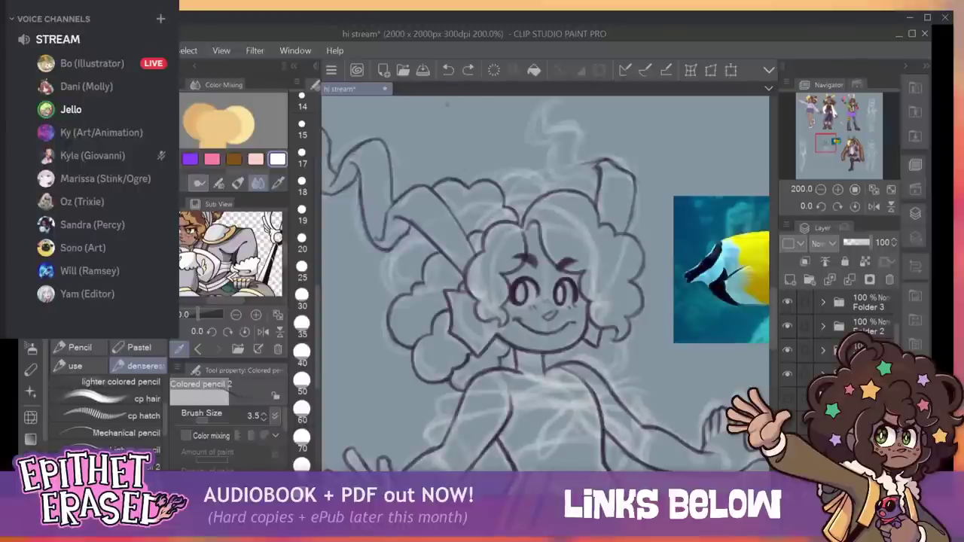
left_click_drag(480, 214, 467, 223)
mouse_move(420, 238)
left_mouse_down()
mouse_move(398, 252)
mouse_move(392, 290)
mouse_move(386, 264)
mouse_move(384, 292)
left_mouse_up()
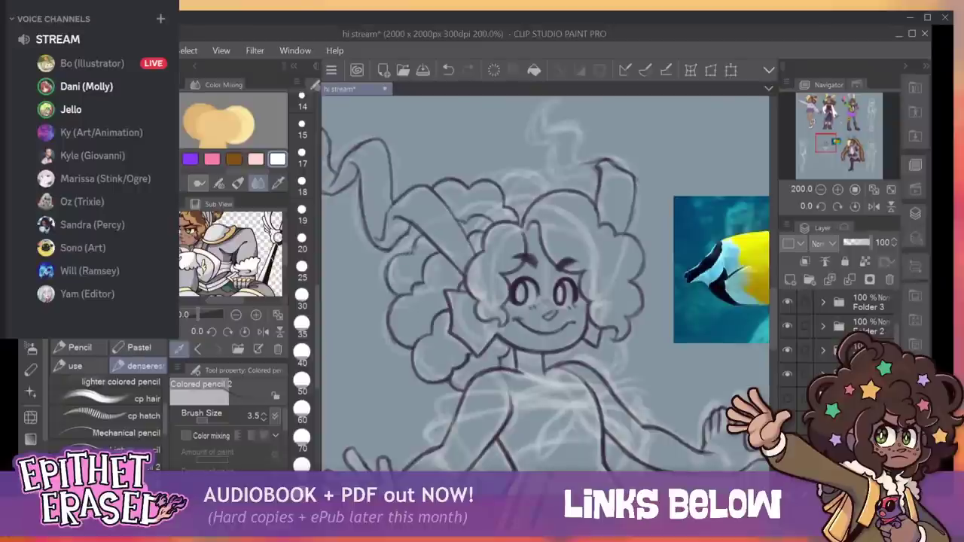
left_click_drag(409, 251, 387, 284)
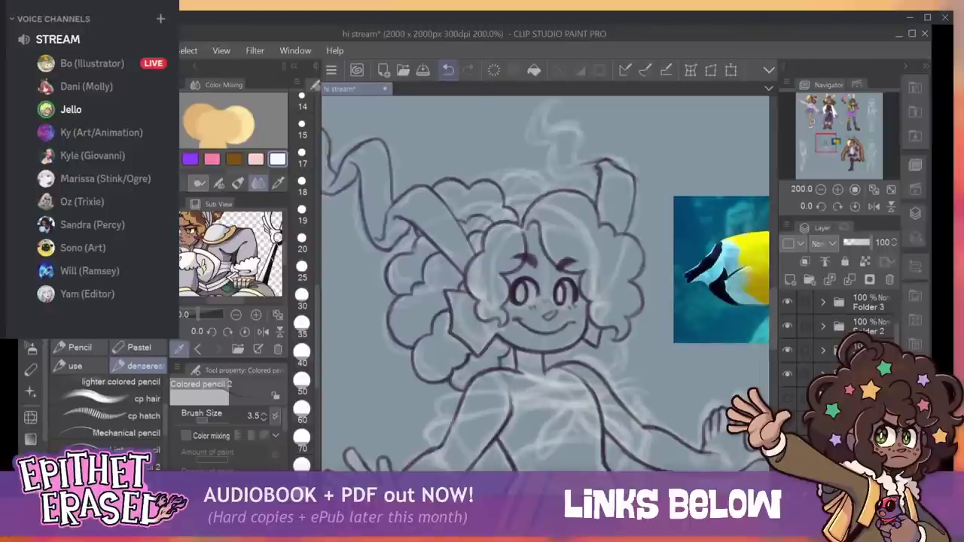
left_click(448, 70)
key("ctrl+y")
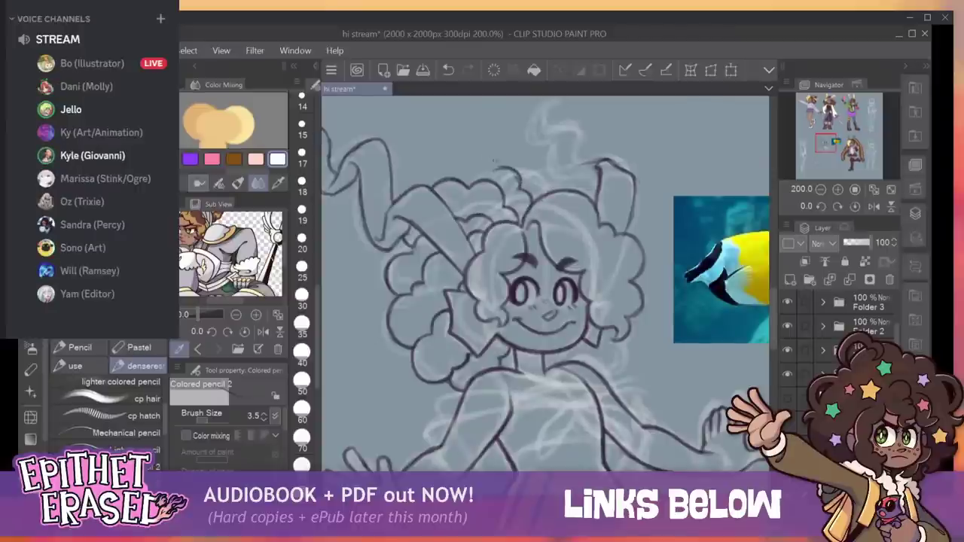
Undo the tall curl above the crown, ink lower puffy curls across to the front hair, and start a curl beside the shoulder.
mouse_move(497, 161)
left_mouse_down()
mouse_move(459, 151)
mouse_move(491, 149)
mouse_move(472, 151)
left_mouse_up()
key("ctrl+z")
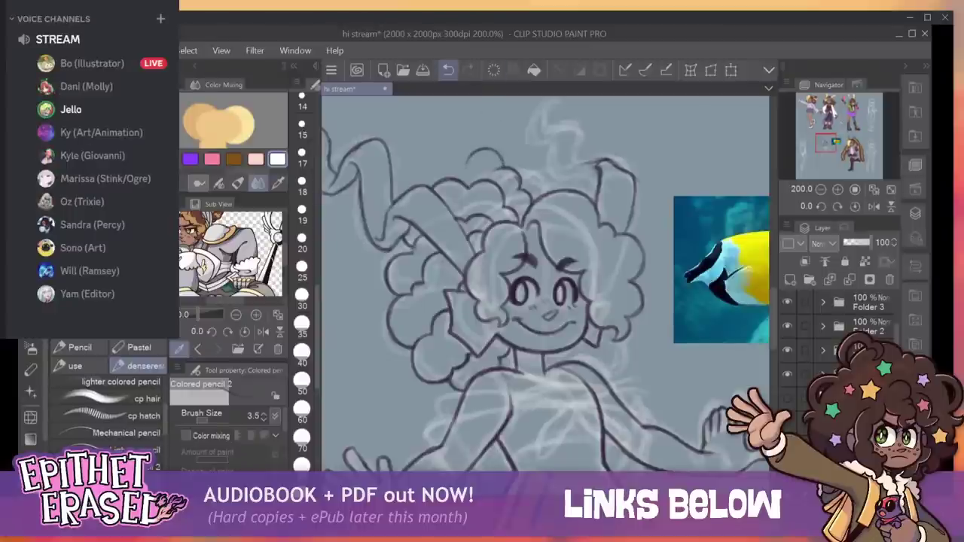
key("ctrl+z")
mouse_move(461, 182)
left_mouse_down()
mouse_move(487, 158)
mouse_move(476, 164)
mouse_move(514, 172)
left_mouse_up()
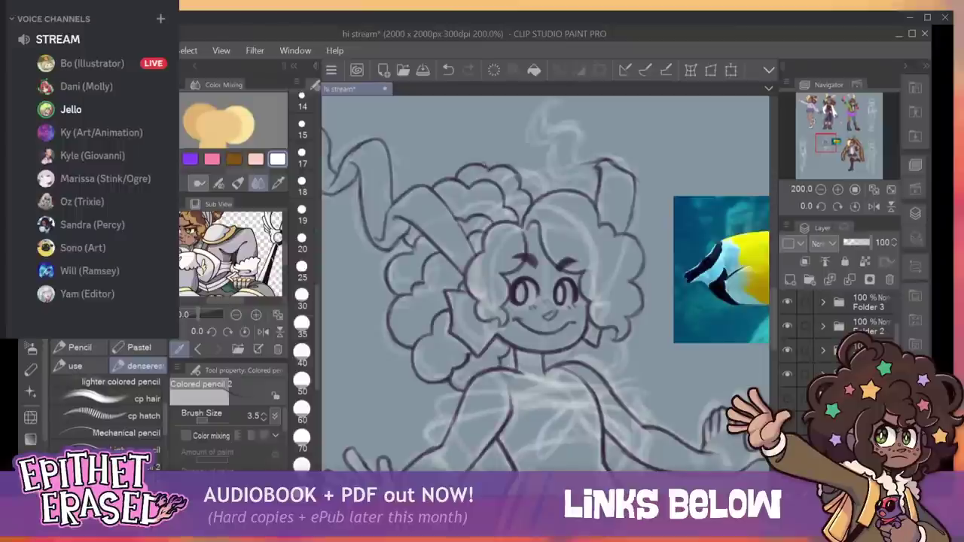
mouse_move(519, 179)
left_mouse_down()
mouse_move(535, 172)
mouse_move(561, 193)
left_mouse_up()
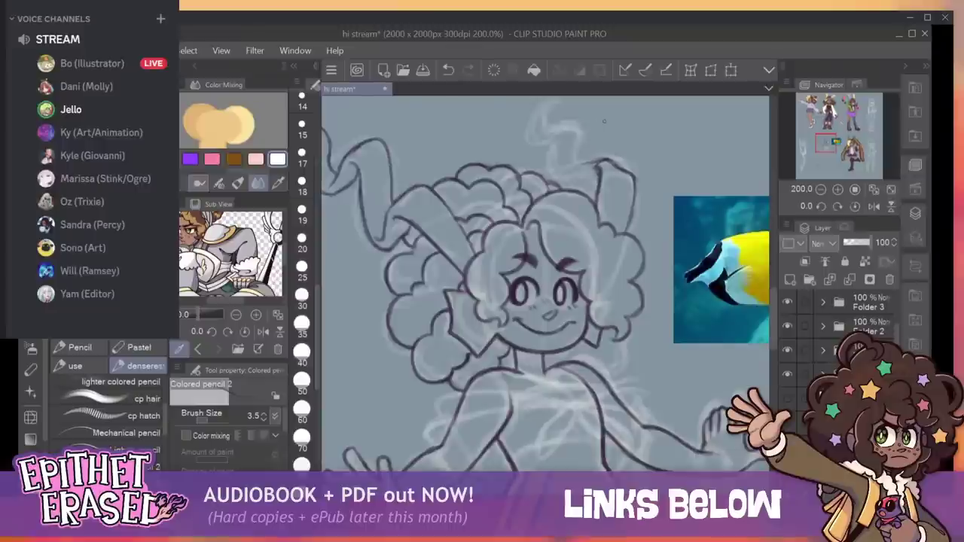
left_click_drag(606, 375, 615, 363)
left_click(124, 92)
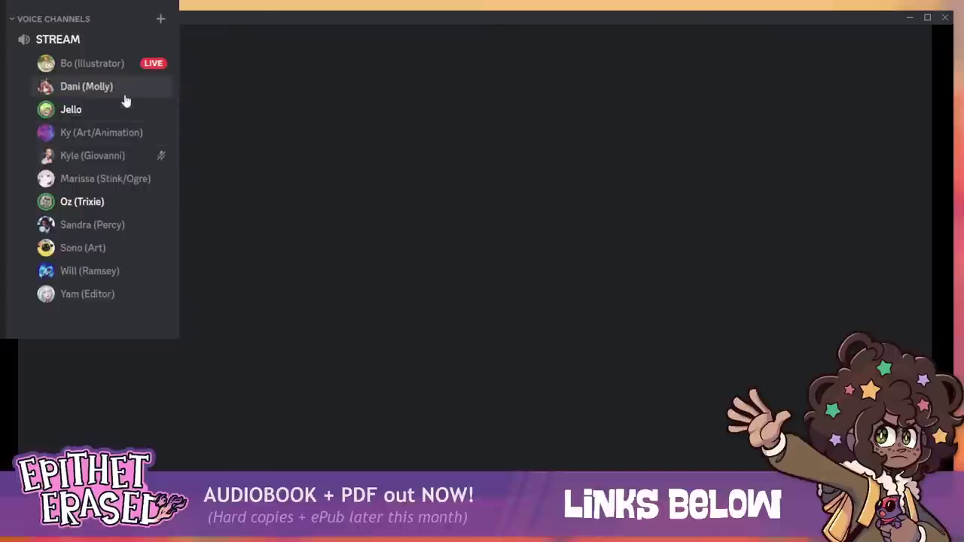
right_click(125, 92)
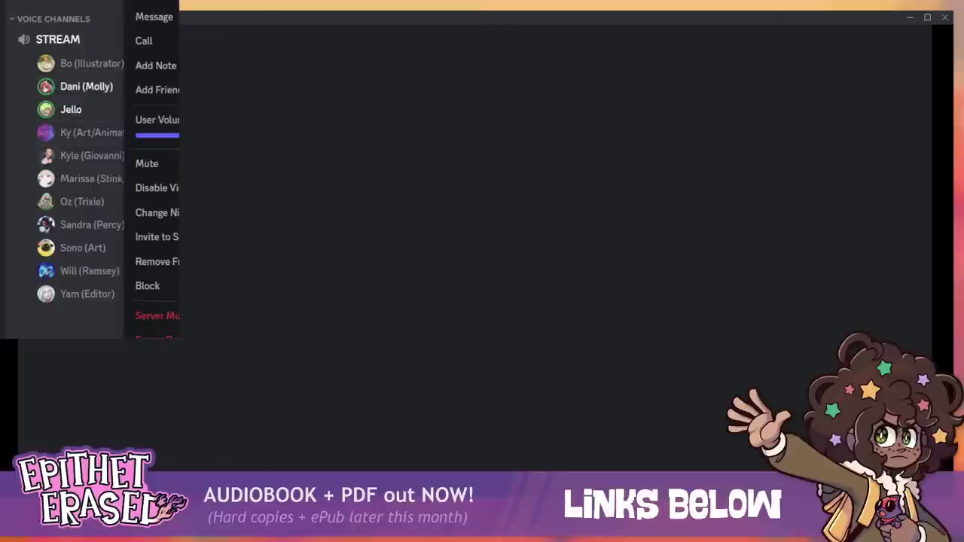
key("Escape")
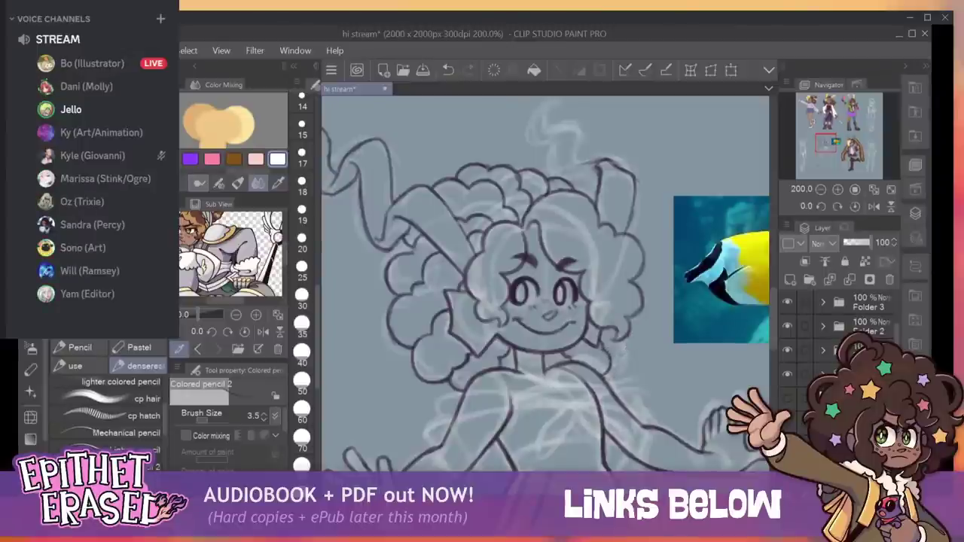
Finish the small curl above the shoulder and ink the short wavy ribbon strand rising to its pointed tip above the head.
left_click_drag(604, 351, 617, 340)
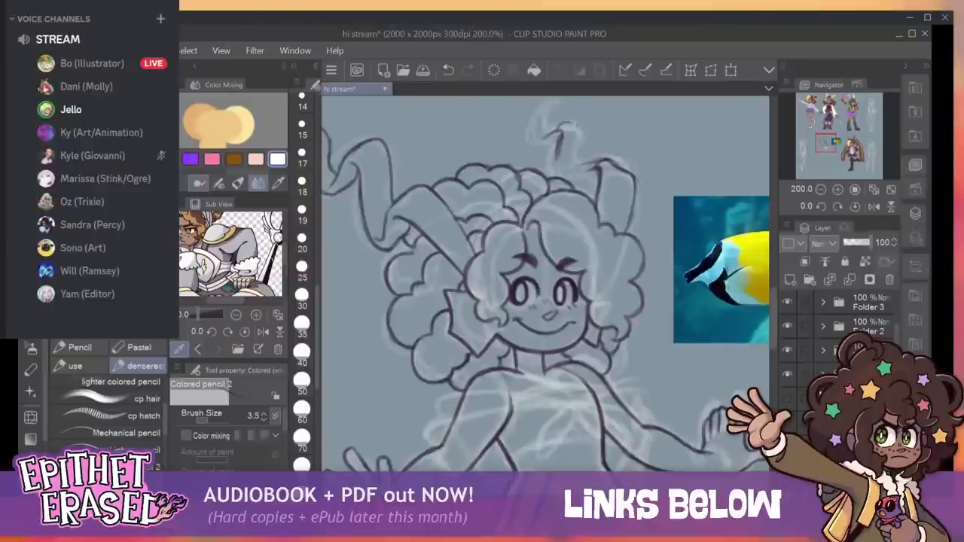
mouse_move(570, 128)
left_mouse_down()
mouse_move(579, 122)
mouse_move(565, 172)
mouse_move(573, 173)
left_mouse_up()
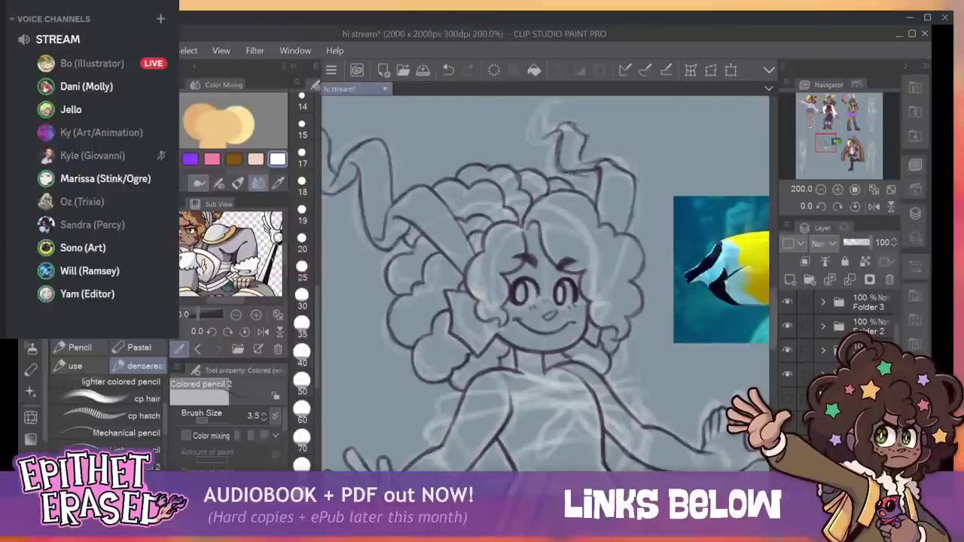
left_click_drag(571, 172, 596, 175)
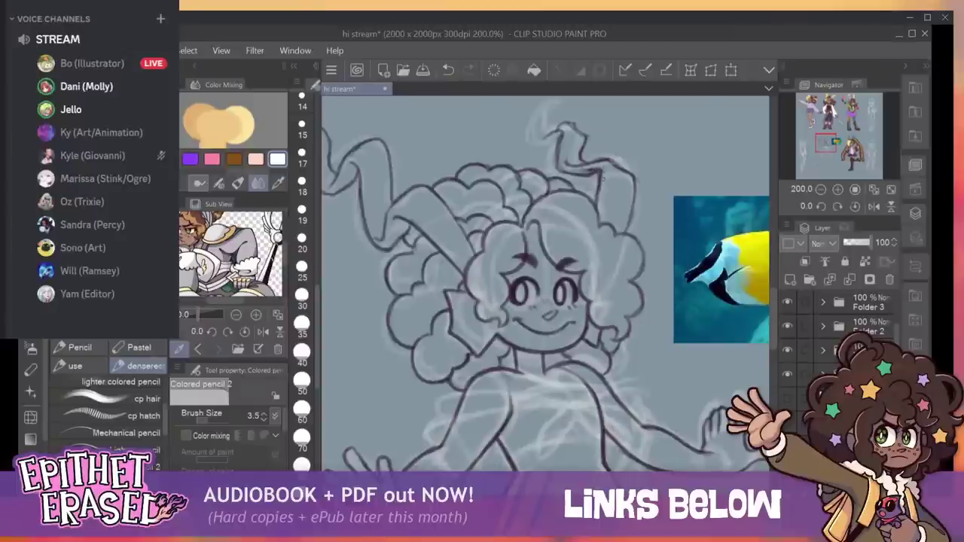
mouse_move(565, 128)
left_mouse_down()
mouse_move(548, 108)
mouse_move(559, 105)
mouse_move(534, 131)
mouse_move(552, 141)
mouse_move(561, 124)
left_mouse_up()
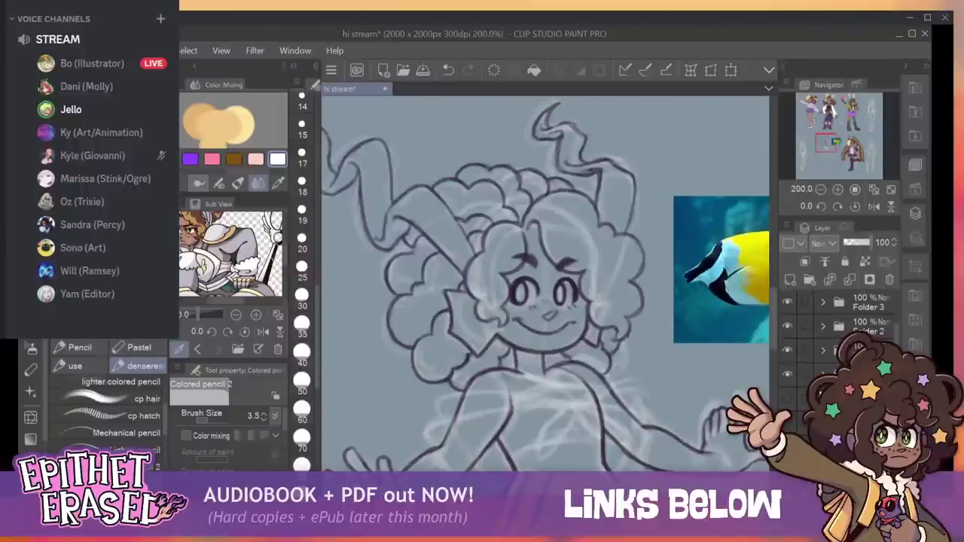
Ink the flared fin at the hip below the fin-eared side of her head, following the faded sketch.
left_click_drag(527, 339, 506, 119)
left_click_drag(520, 252, 520, 481)
left_click_drag(527, 339, 537, 245)
left_click_drag(483, 433, 463, 370)
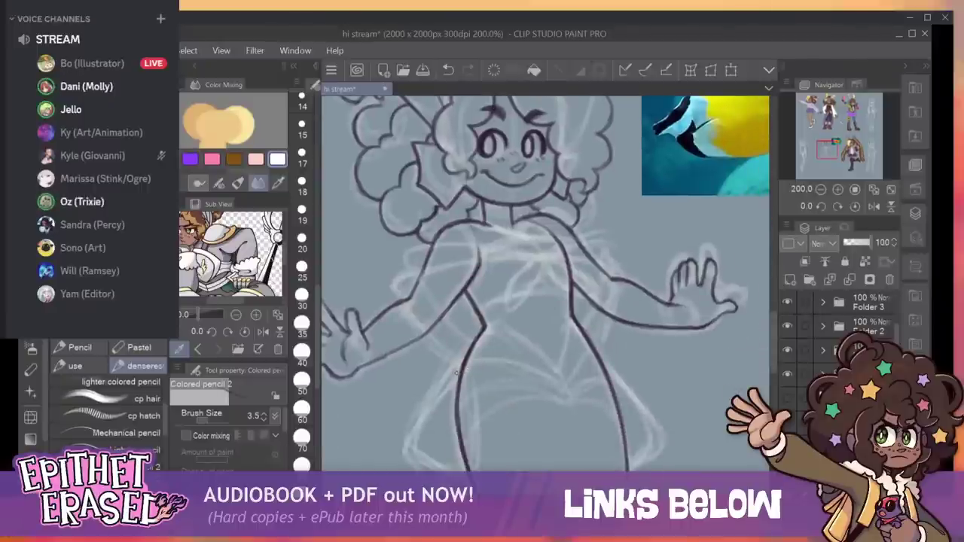
mouse_move(452, 384)
left_mouse_down()
mouse_move(406, 439)
mouse_move(405, 458)
mouse_move(476, 467)
mouse_move(479, 446)
left_mouse_up()
left_click_drag(477, 395, 479, 427)
left_click_drag(464, 370, 407, 451)
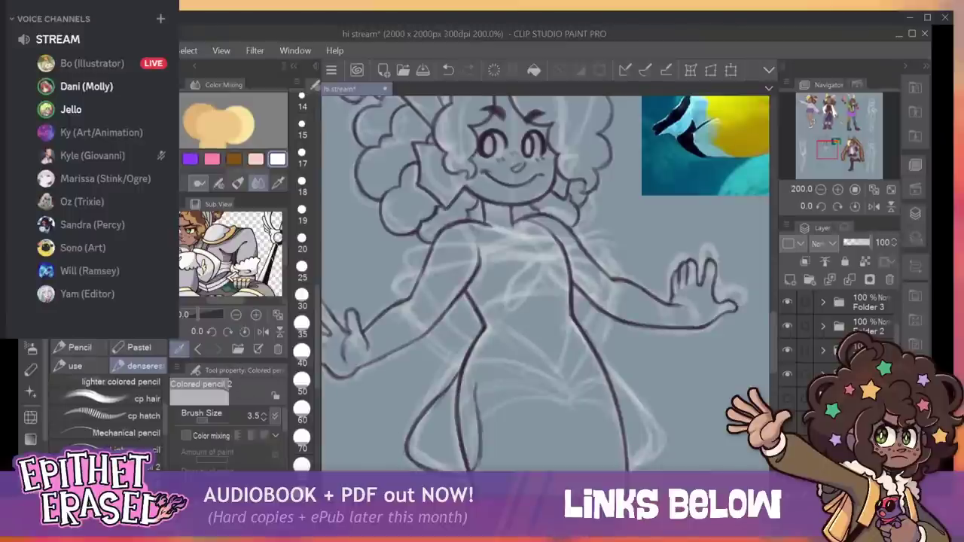
Erase the body line crossing the hip fin with the size 13 eraser and re-ink the fin's outer curve with the 3.5 colored pencil.
key("e")
mouse_move(469, 367)
left_mouse_down()
mouse_move(430, 419)
mouse_move(470, 371)
mouse_move(452, 437)
mouse_move(464, 459)
mouse_move(456, 391)
mouse_move(465, 462)
left_mouse_up()
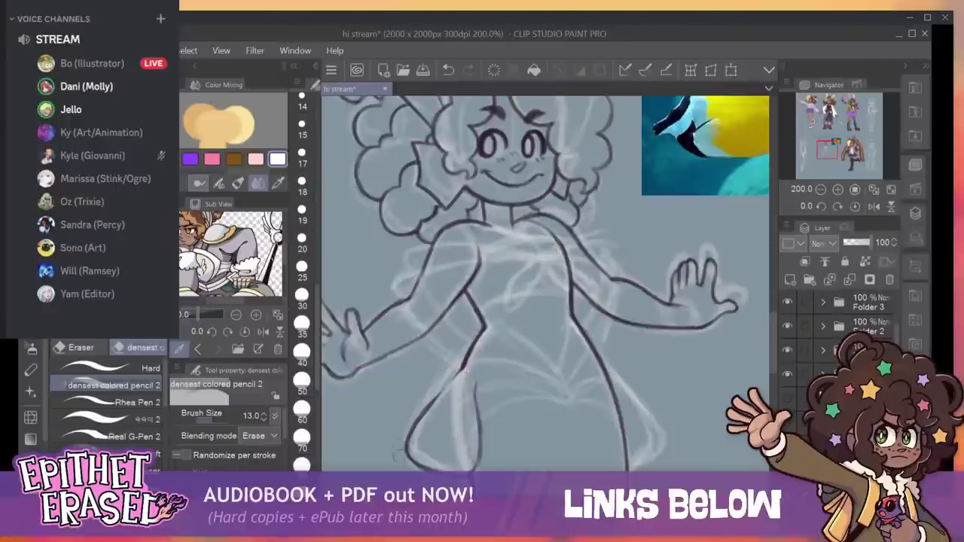
mouse_move(408, 452)
left_mouse_down()
mouse_move(422, 466)
mouse_move(411, 445)
left_mouse_up()
key("p")
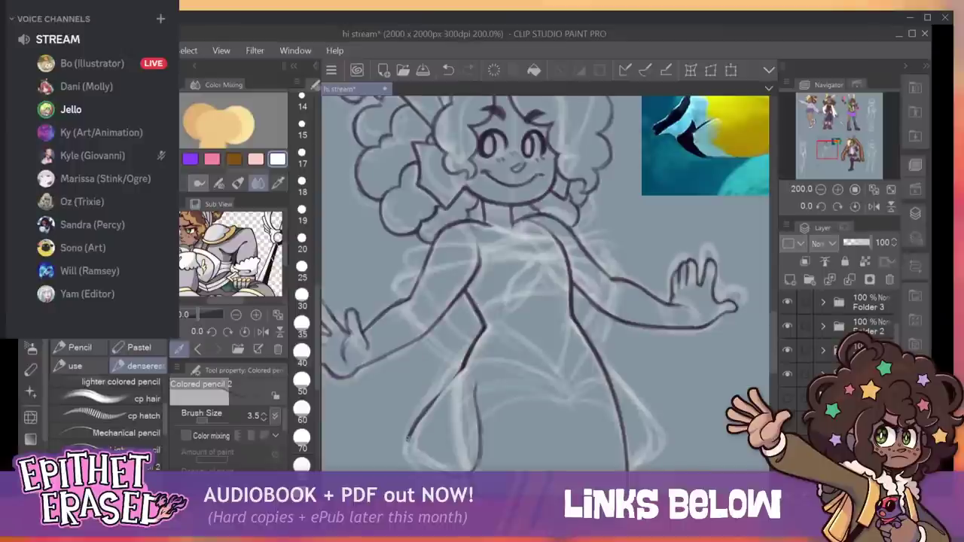
mouse_move(408, 437)
left_mouse_down()
mouse_move(406, 452)
mouse_move(436, 471)
left_mouse_up()
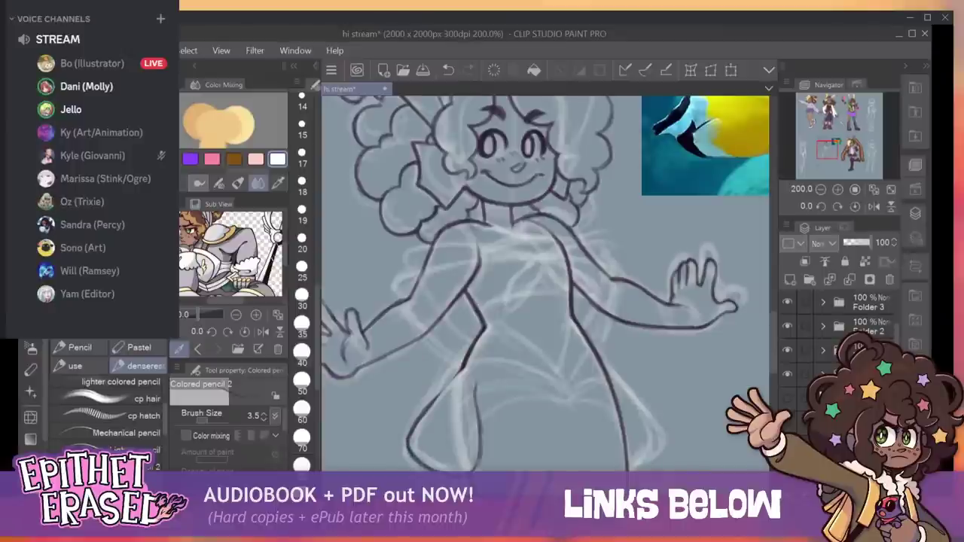
left_click_drag(459, 373, 426, 413)
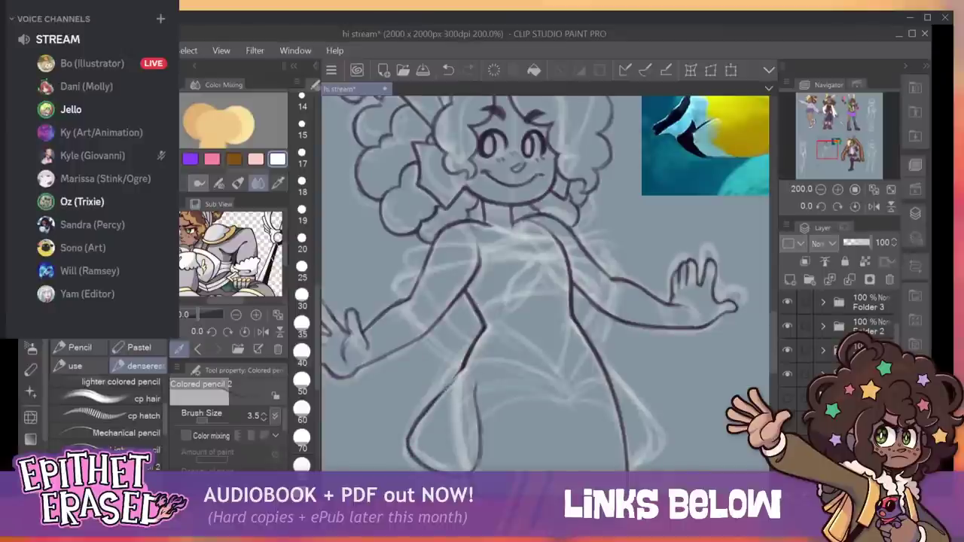
left_click_drag(460, 375, 435, 397)
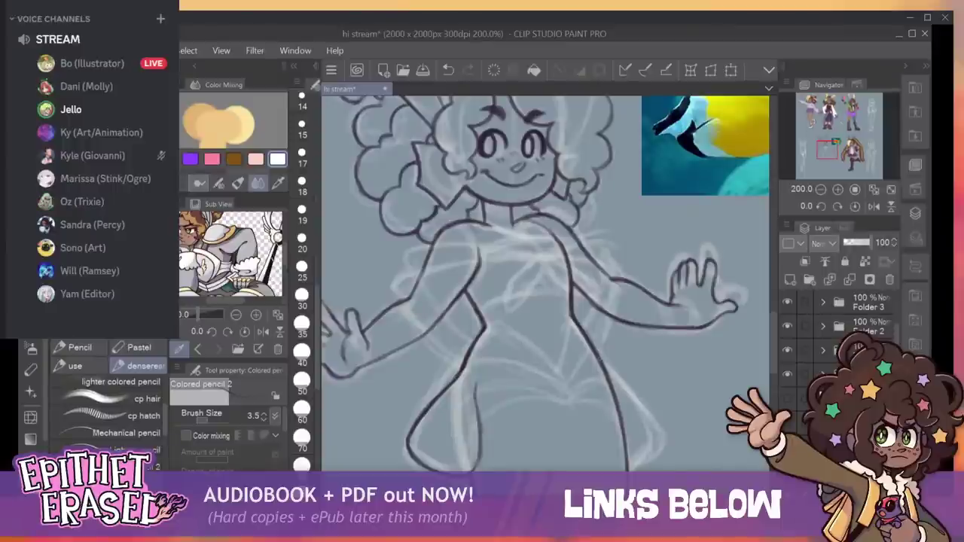
Ink the matching flared fin on the opposite hip, closing its lower edge against the body line.
mouse_move(605, 363)
left_mouse_down()
mouse_move(653, 418)
mouse_move(662, 454)
mouse_move(627, 462)
mouse_move(659, 434)
mouse_move(651, 411)
mouse_move(662, 434)
mouse_move(636, 460)
mouse_move(655, 441)
mouse_move(645, 455)
left_mouse_up()
left_click_drag(646, 451, 656, 424)
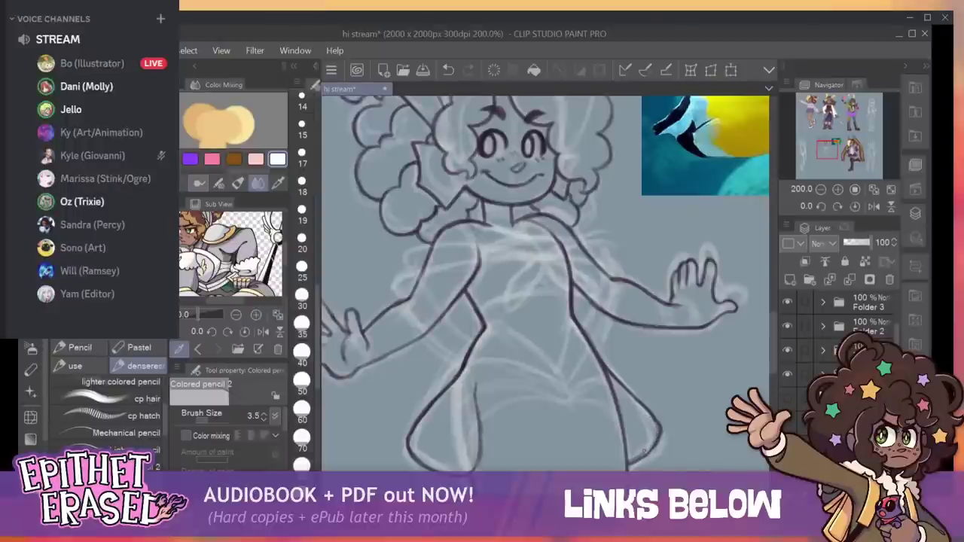
left_click_drag(638, 461, 630, 465)
mouse_move(661, 432)
left_mouse_down()
mouse_move(629, 464)
mouse_move(654, 443)
left_mouse_up()
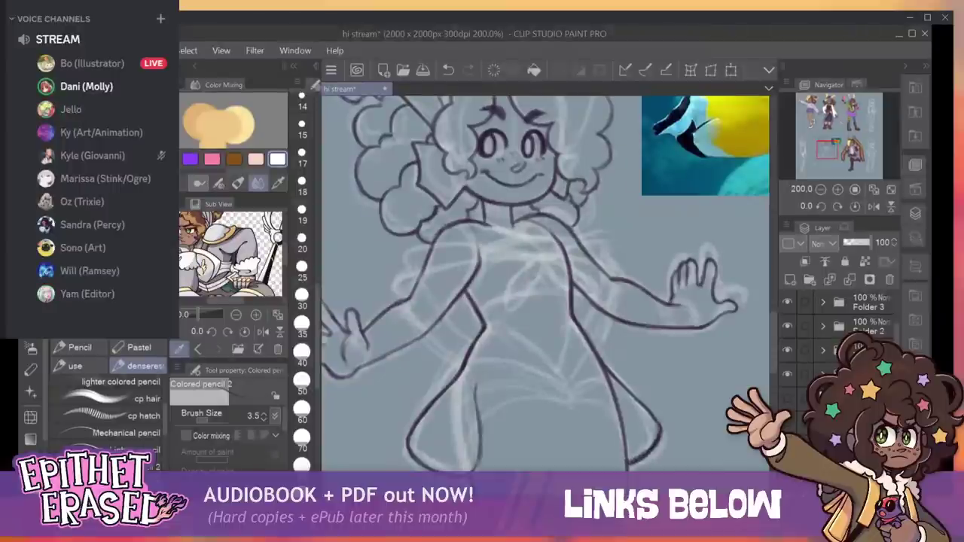
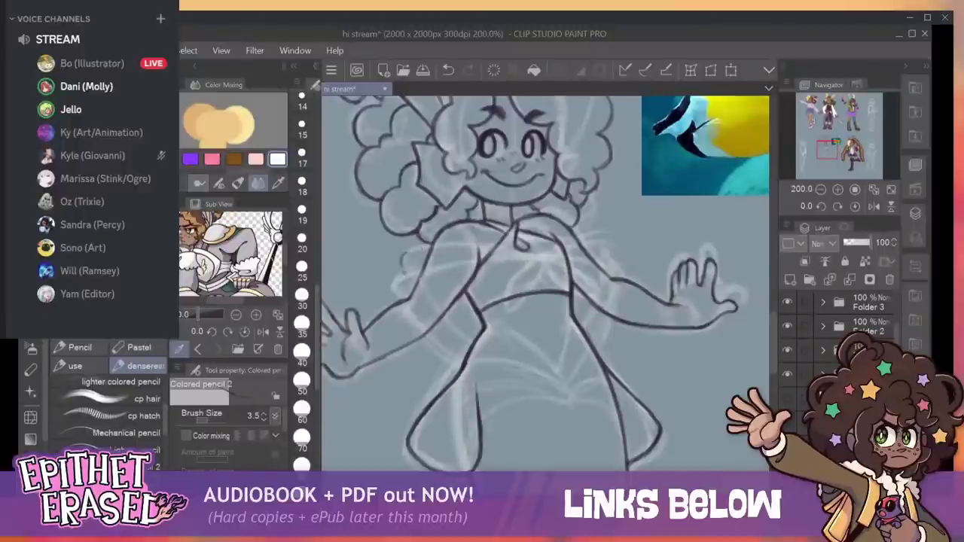
Ink the draped wrap's folds across the first upper arm and chest, ending in the knot and bow loops.
mouse_move(402, 274)
left_mouse_down()
mouse_move(398, 299)
mouse_move(412, 277)
mouse_move(479, 257)
left_mouse_up()
left_click(447, 69)
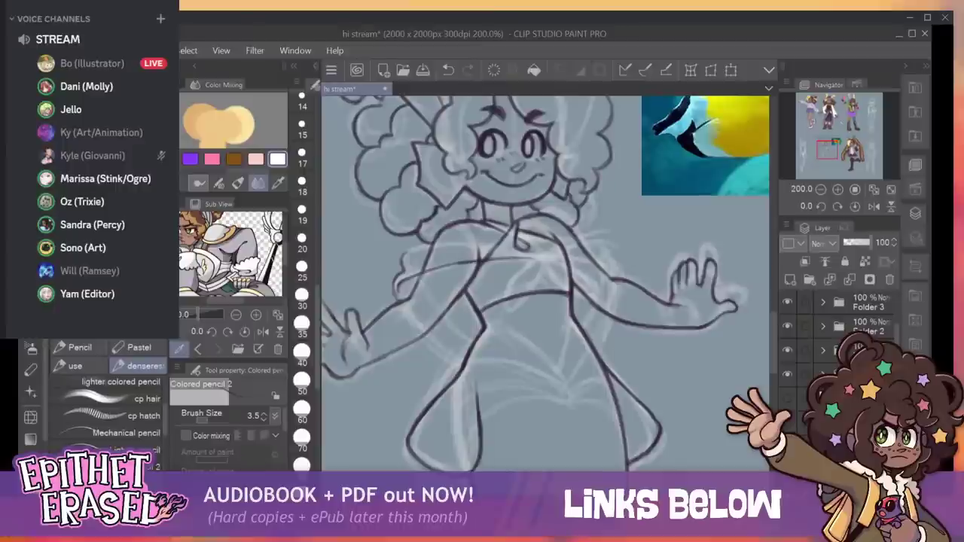
mouse_move(404, 257)
left_mouse_down()
mouse_move(446, 244)
mouse_move(532, 251)
left_mouse_up()
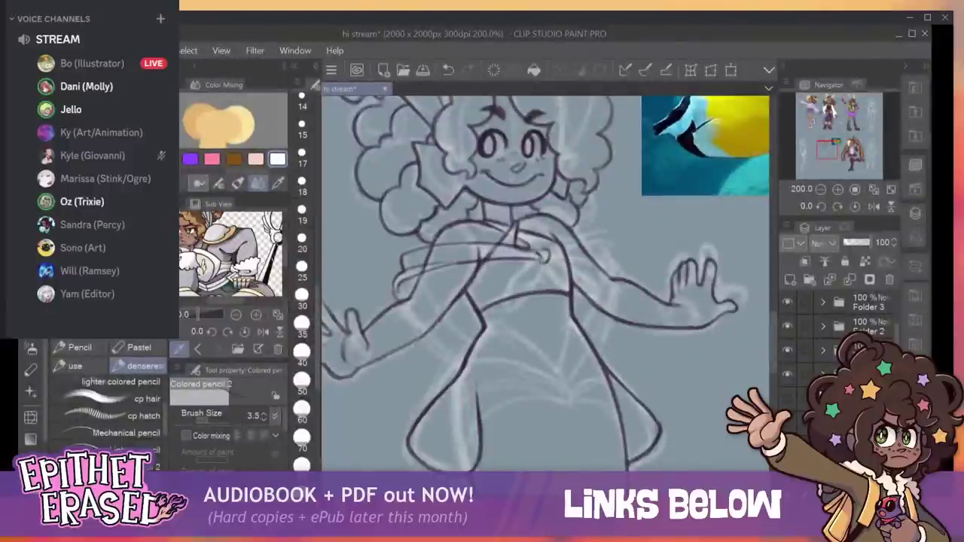
mouse_move(539, 260)
left_mouse_down()
mouse_move(514, 311)
mouse_move(540, 261)
mouse_move(590, 302)
mouse_move(604, 288)
mouse_move(548, 258)
mouse_move(589, 277)
mouse_move(560, 286)
left_mouse_up()
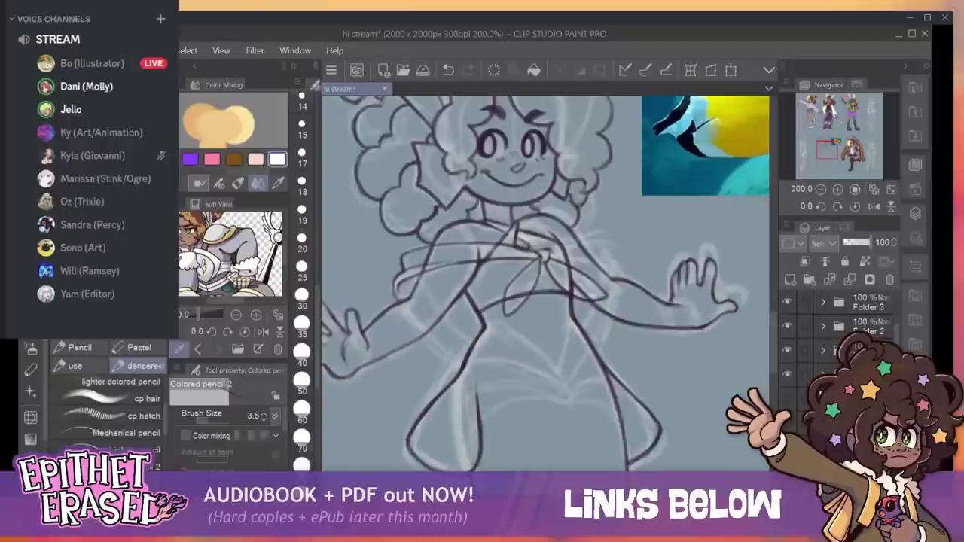
Ink the wrap's folds over the opposite upper arm, redoing the first stroke, and add the drape edges between arms and waist.
left_click_drag(550, 251, 607, 239)
key("ctrl+z")
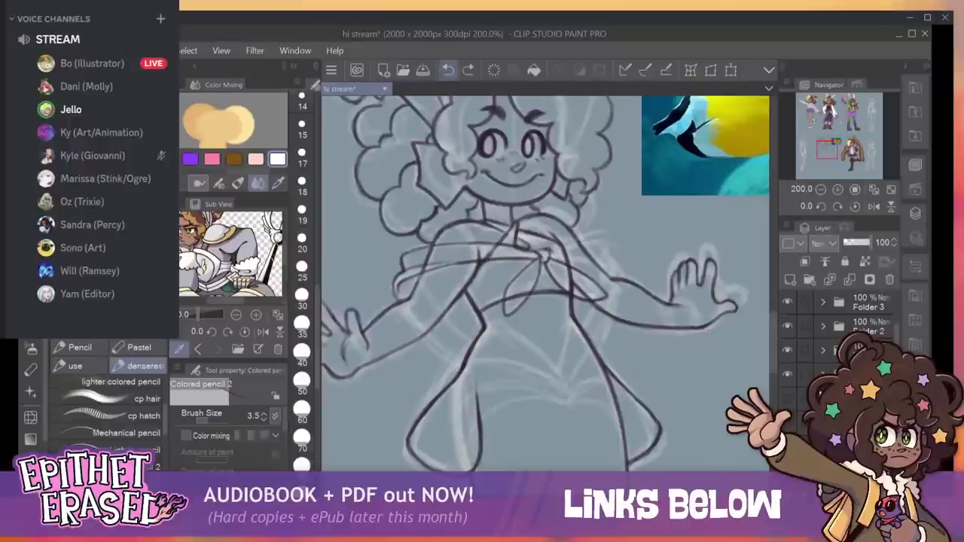
left_click_drag(549, 257, 614, 243)
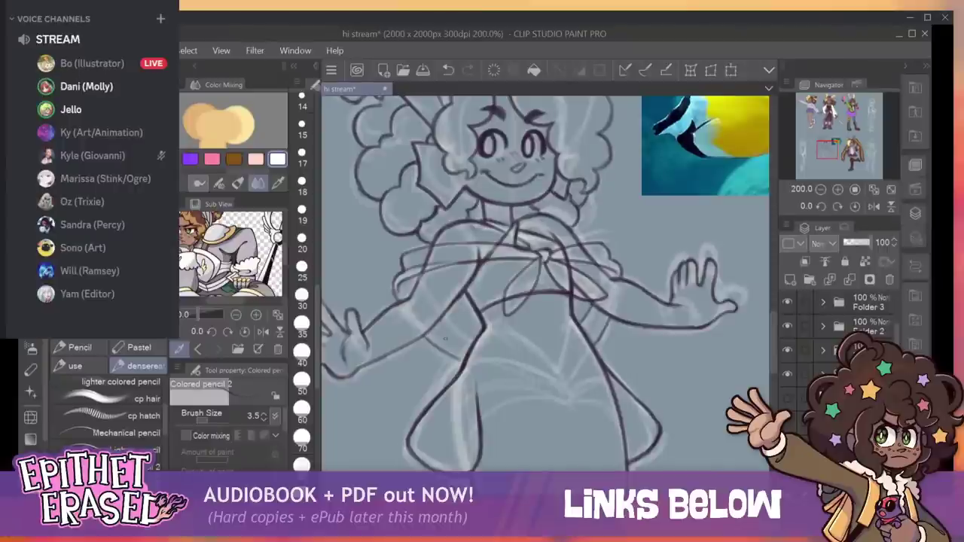
left_click_drag(452, 321, 479, 336)
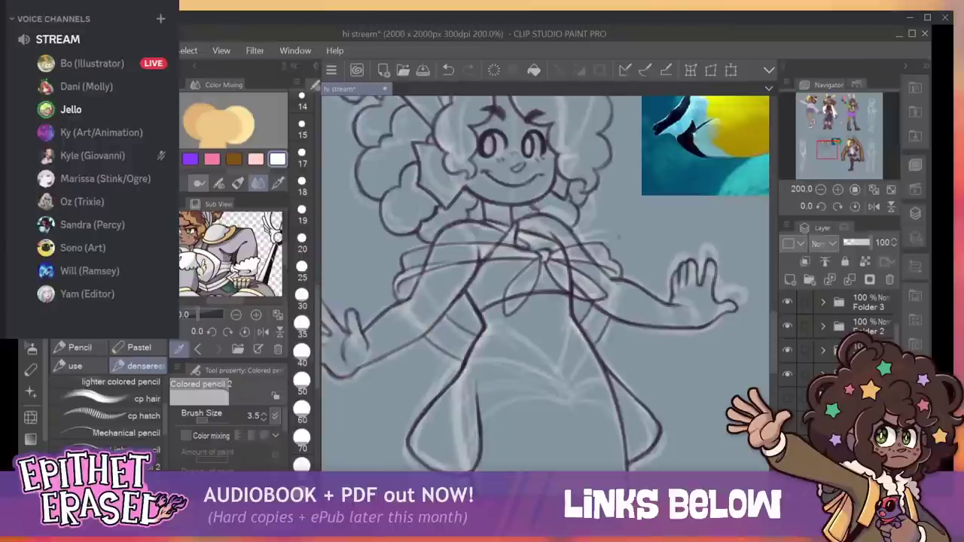
left_click_drag(620, 264, 573, 255)
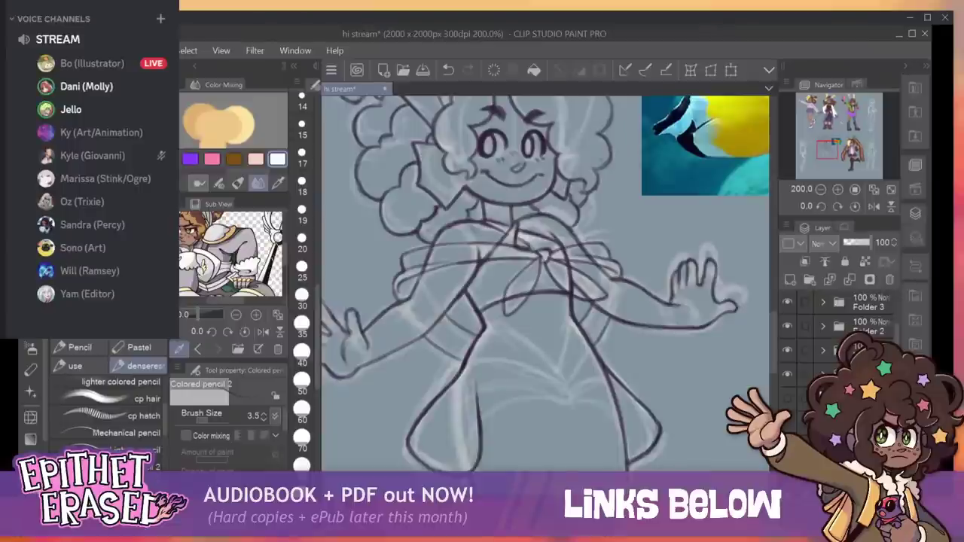
left_click(156, 466)
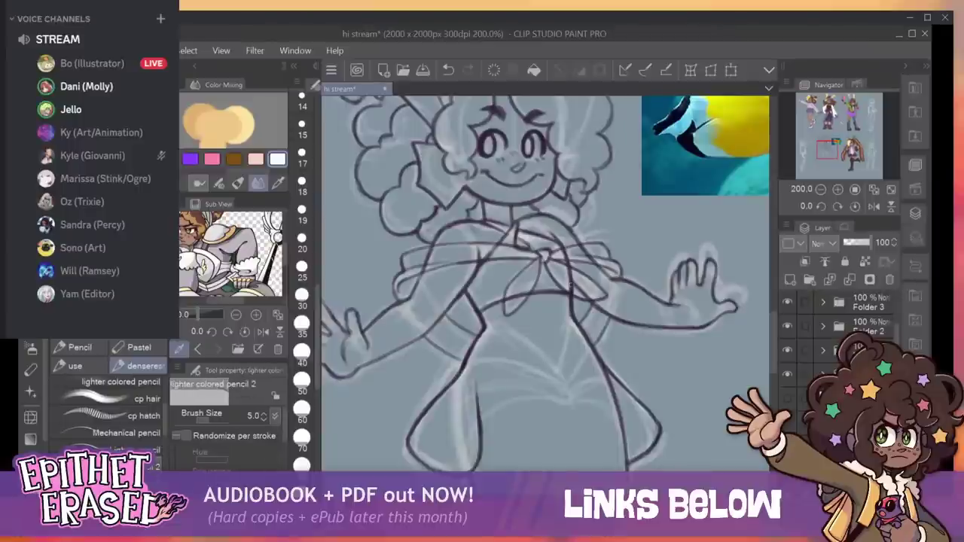
key("bracketright")
key("bracketright")
key("bracketright")
key("bracketright")
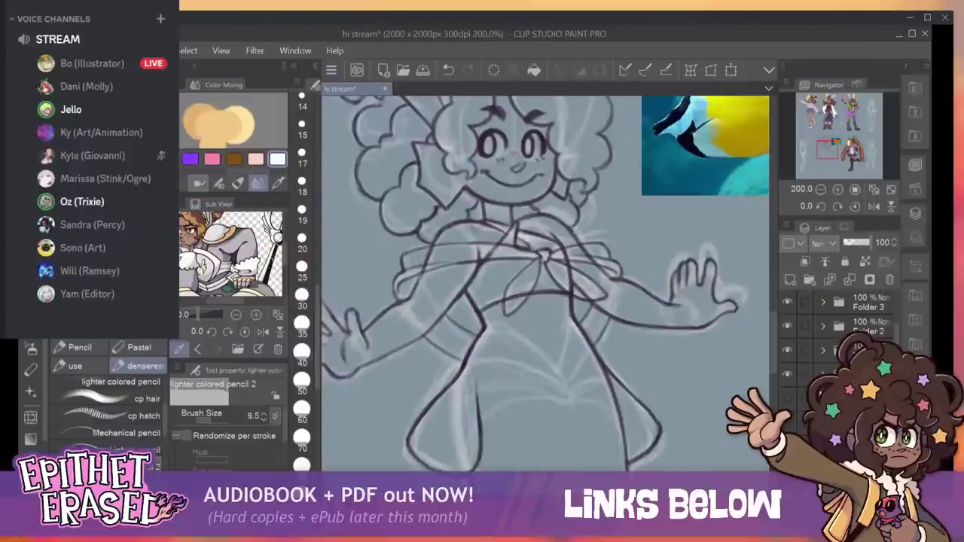
mouse_move(566, 283)
left_mouse_down()
mouse_move(575, 291)
mouse_move(565, 272)
left_mouse_up()
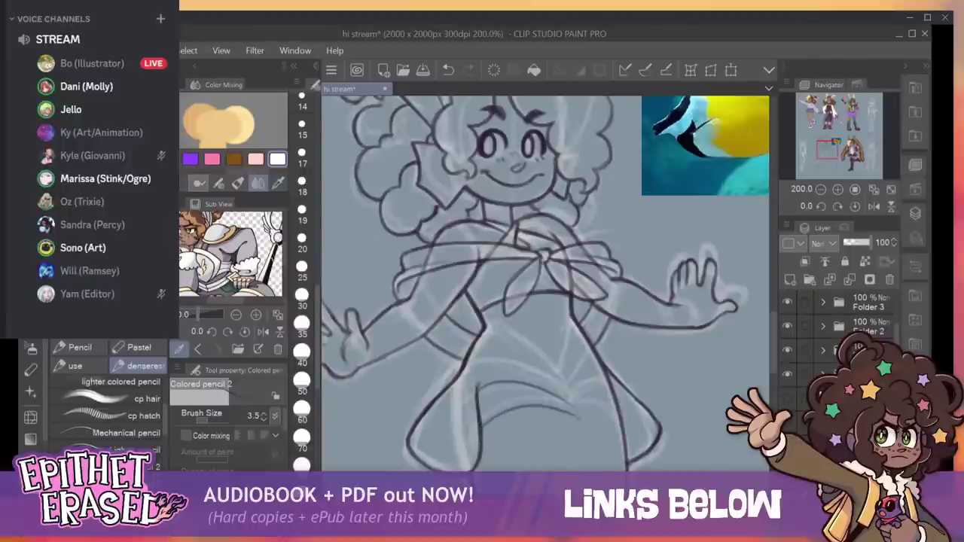
Complete the lowest V-shaped waist band by inking its short side up to the far hip with the 3.5 colored pencil.
mouse_move(578, 415)
left_mouse_down()
mouse_move(595, 400)
mouse_move(617, 412)
left_mouse_up()
key("ctrl+z")
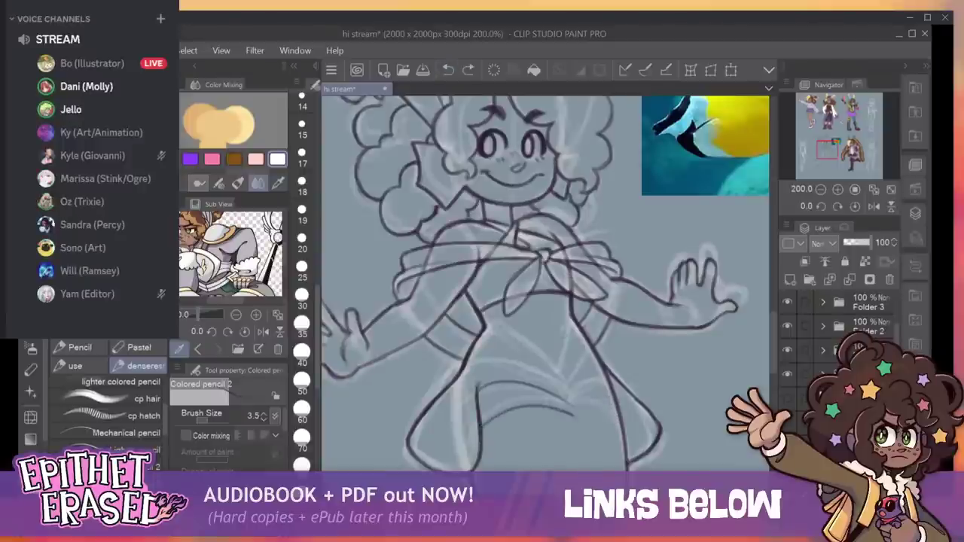
left_click_drag(615, 411, 576, 415)
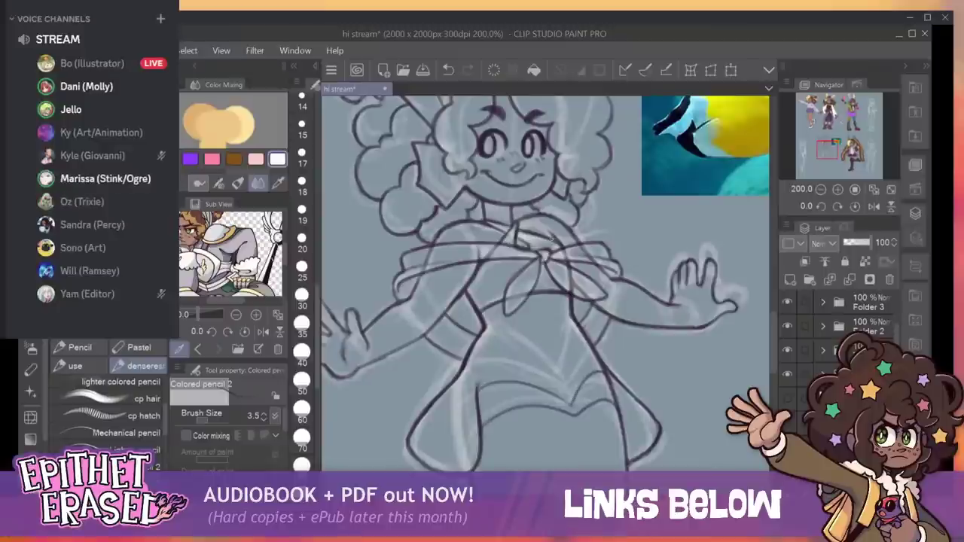
Ink the next V-shaped bands above it, running from both sides of the waist down to the central point.
key("ctrl+z")
left_click_drag(571, 404, 605, 374)
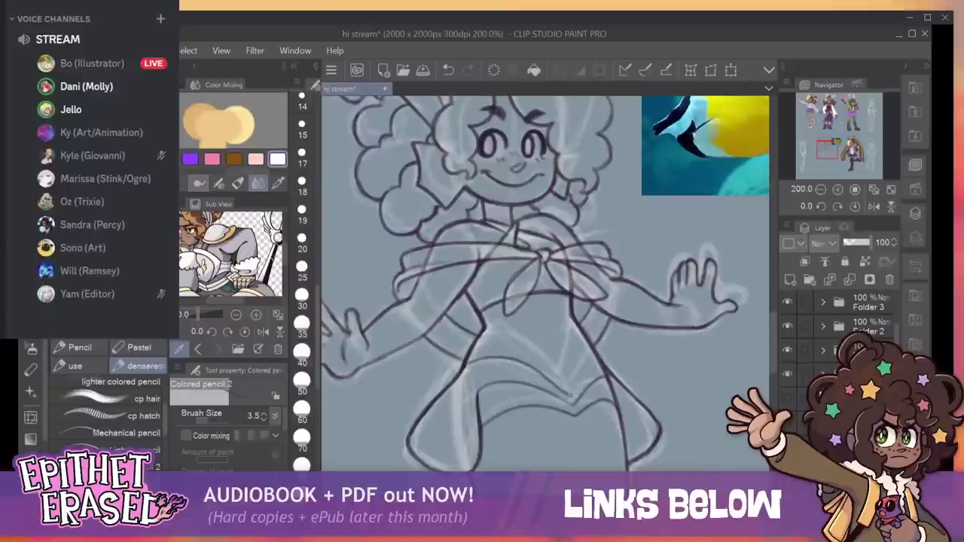
key("ctrl+z")
left_click_drag(592, 350, 570, 391)
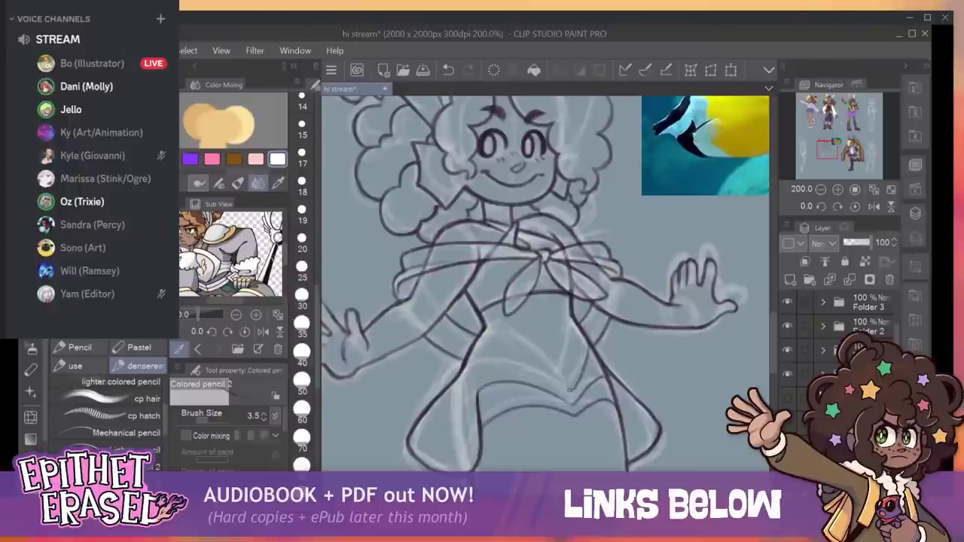
mouse_move(464, 360)
left_mouse_down()
mouse_move(508, 357)
mouse_move(570, 390)
left_mouse_up()
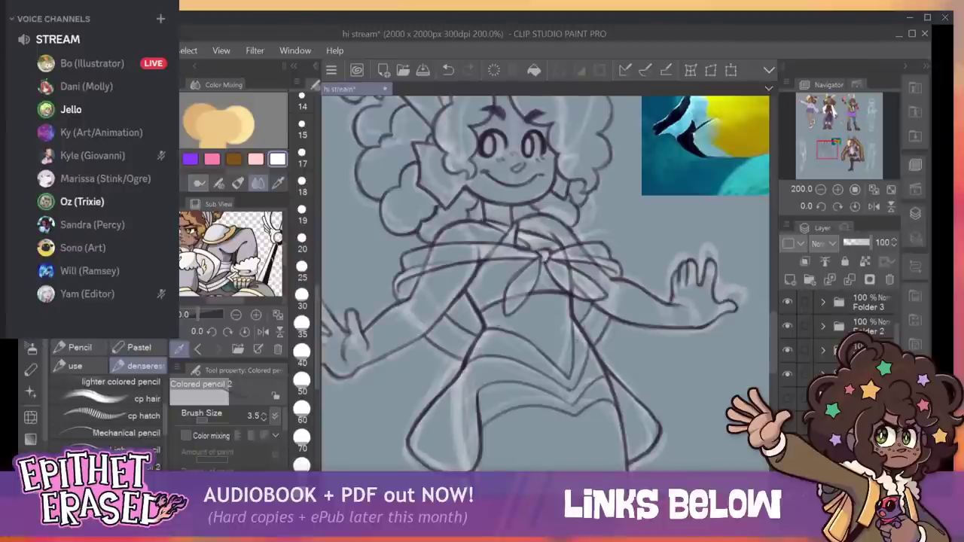
Ink the small topmost V-shaped line across the belly just below the bow, undoing and redrawing the trial strokes.
mouse_move(544, 362)
left_mouse_down()
mouse_move(576, 161)
mouse_move(512, 239)
mouse_move(491, 215)
left_mouse_up()
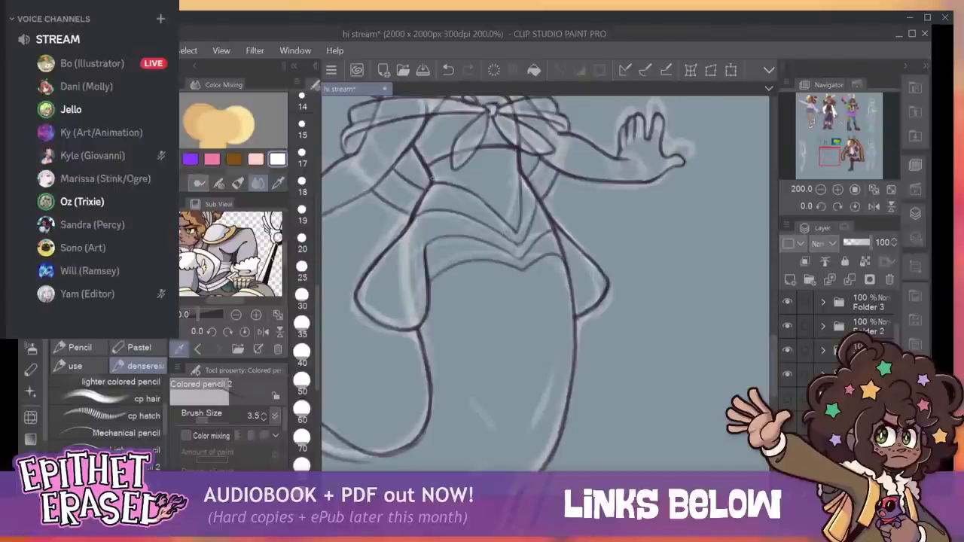
key("ctrl+z")
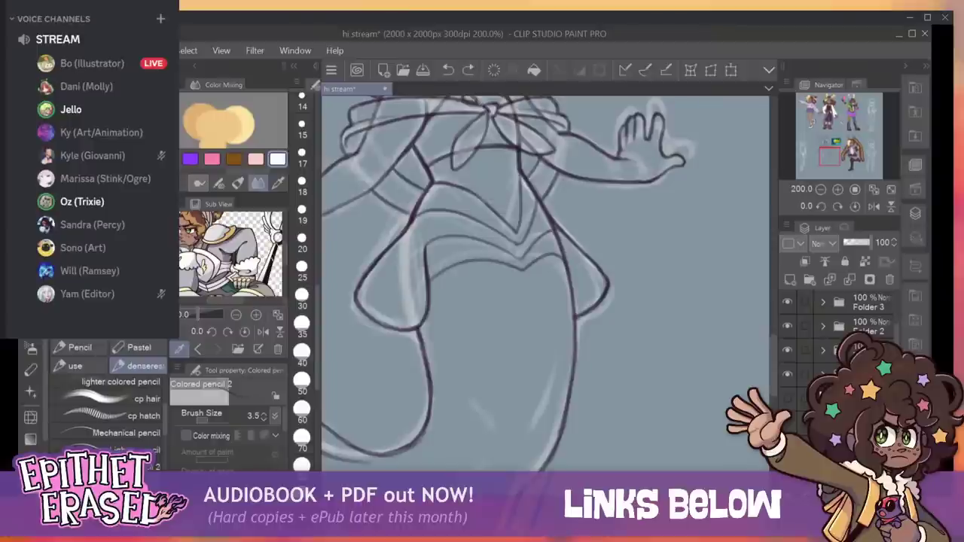
left_click_drag(519, 163, 479, 192)
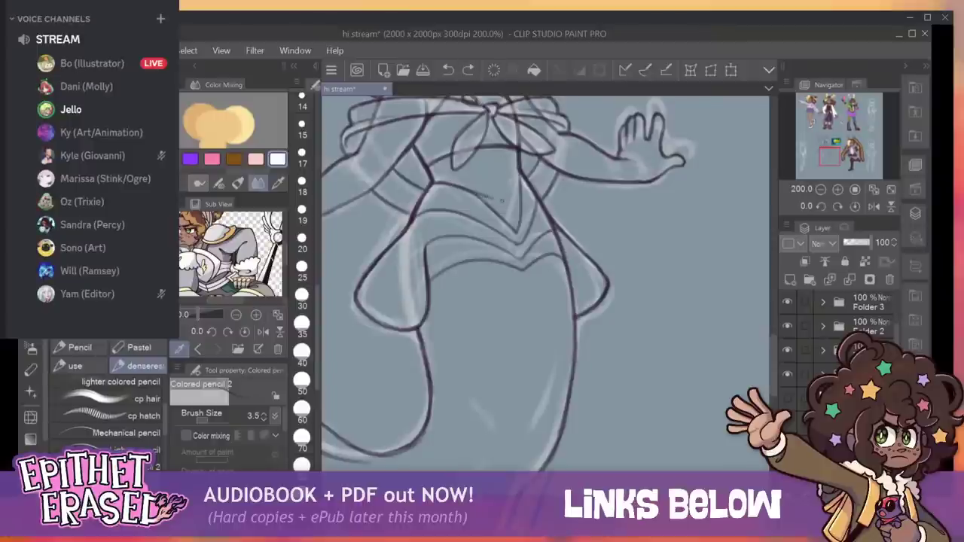
key("ctrl+z")
left_click_drag(504, 197, 453, 182)
key("ctrl+z")
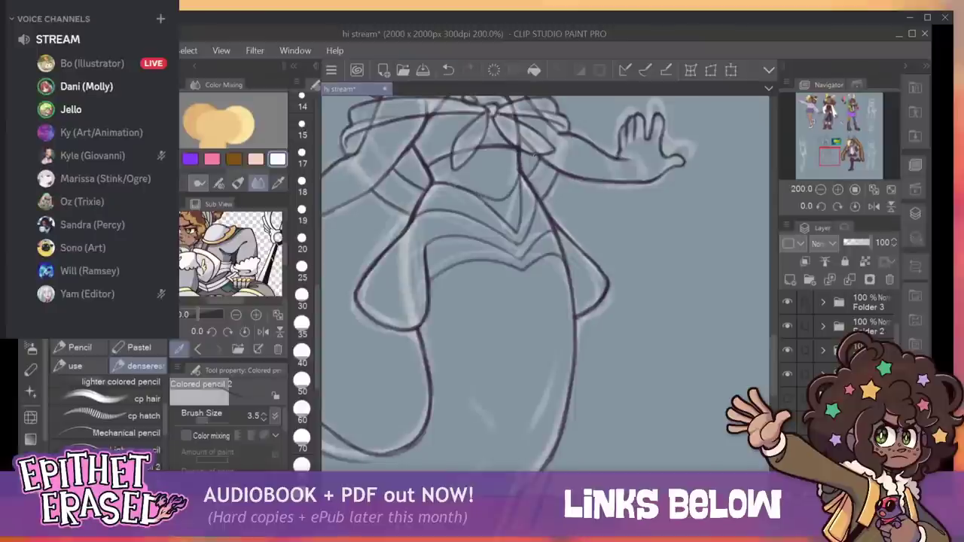
left_click(449, 70)
left_click_drag(520, 175, 455, 183)
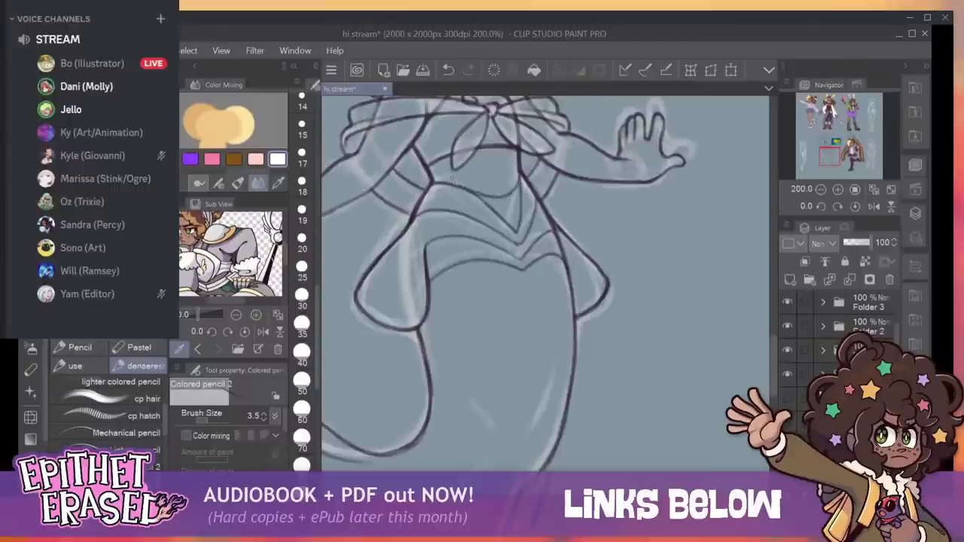
mouse_move(520, 226)
left_mouse_down()
mouse_move(541, 364)
mouse_move(542, 456)
mouse_move(511, 424)
mouse_move(541, 393)
mouse_move(519, 404)
mouse_move(541, 404)
left_mouse_up()
key("ctrl+z")
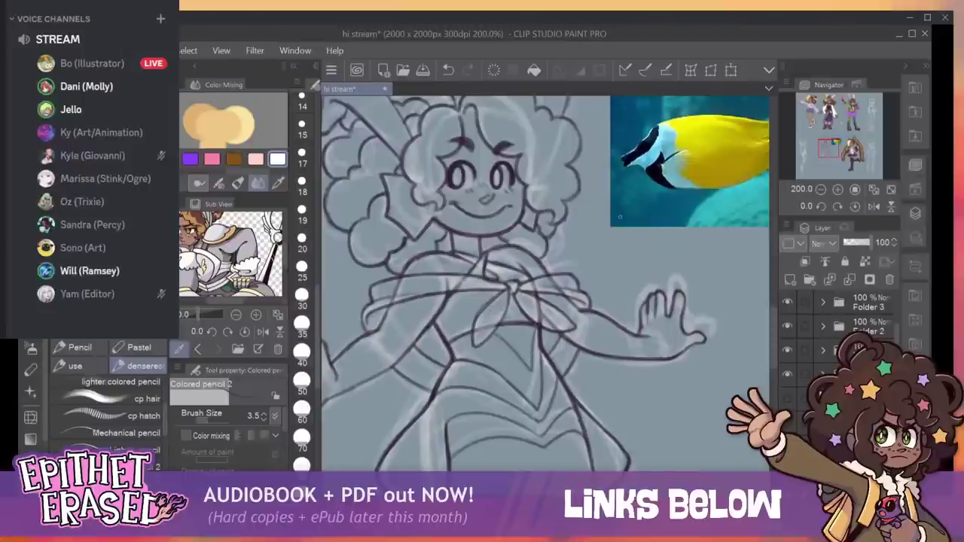
Thicken the outer edges of both flared hip fins with extra strokes along their contours.
left_click_drag(498, 452, 524, 353)
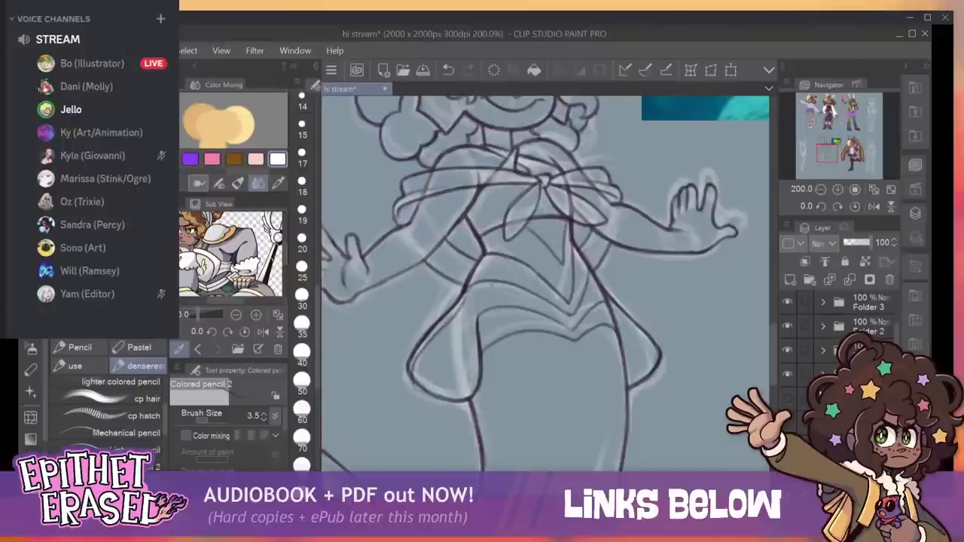
key("ctrl+z")
left_click_drag(444, 325, 467, 298)
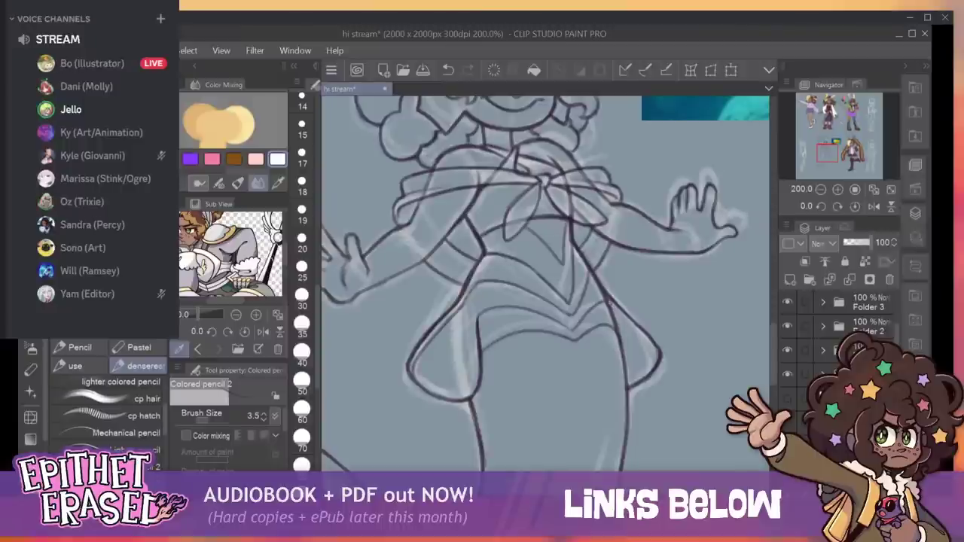
left_click_drag(610, 303, 653, 351)
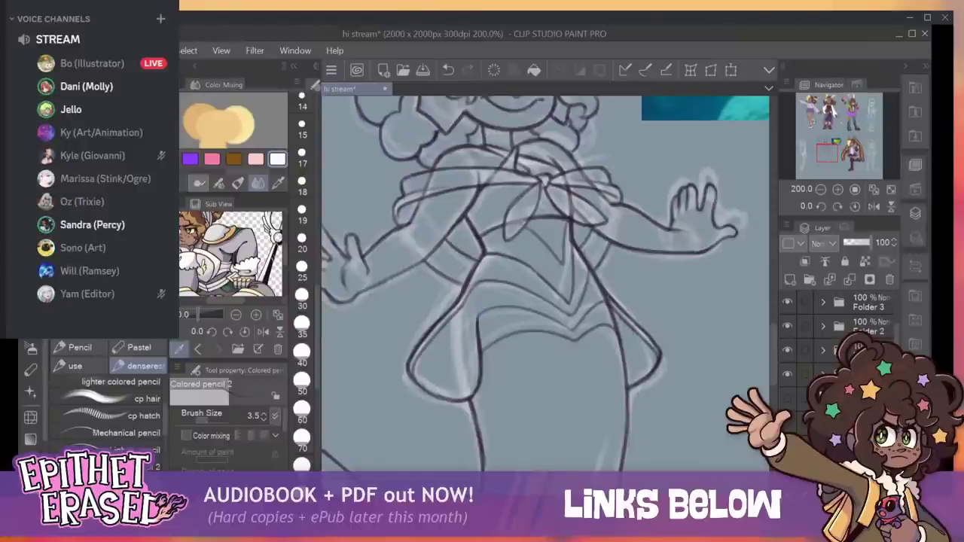
scroll(549, 284, "up", 5)
left_click_drag(549, 284, 497, 212)
scroll(545, 284, "down", 10)
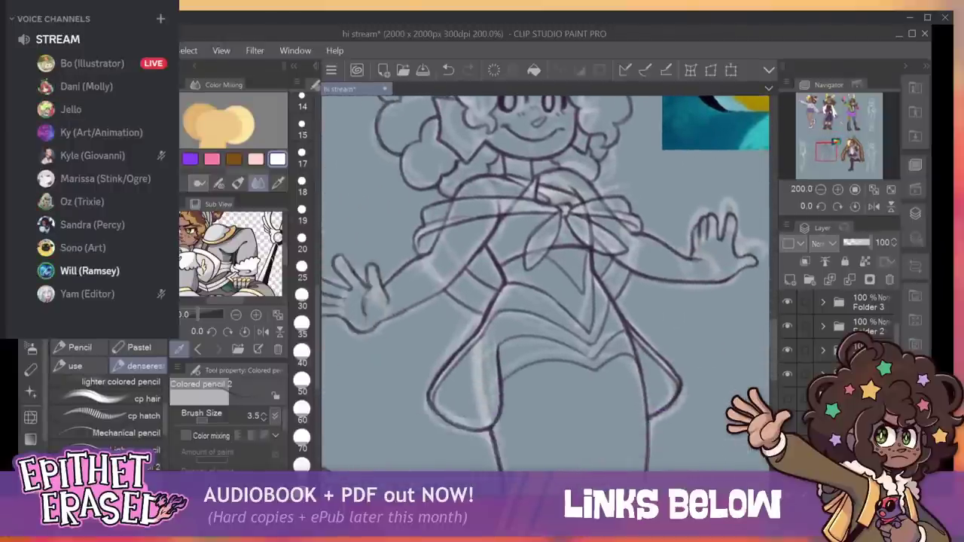
scroll(545, 284, "up", 10)
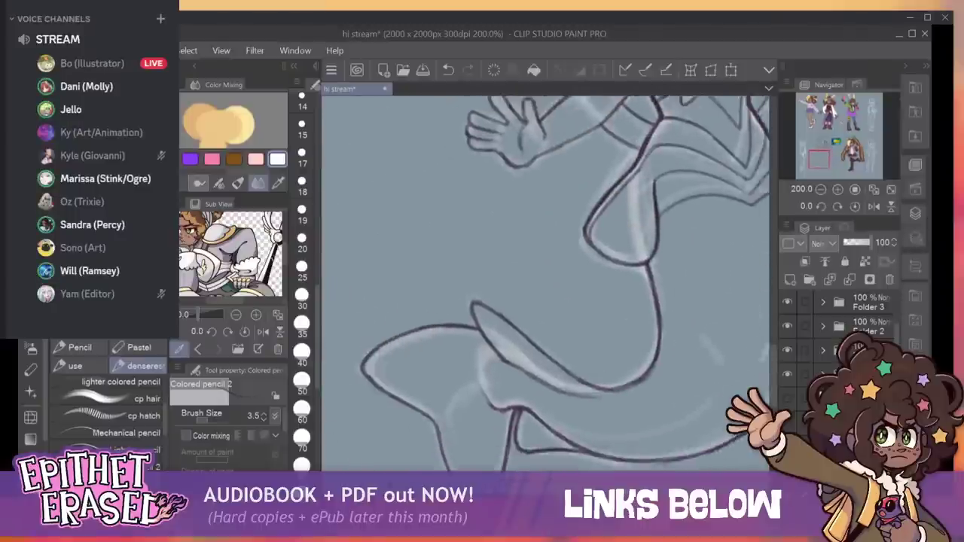
scroll(545, 284, "left", 2)
scroll(546, 285, "down", 10)
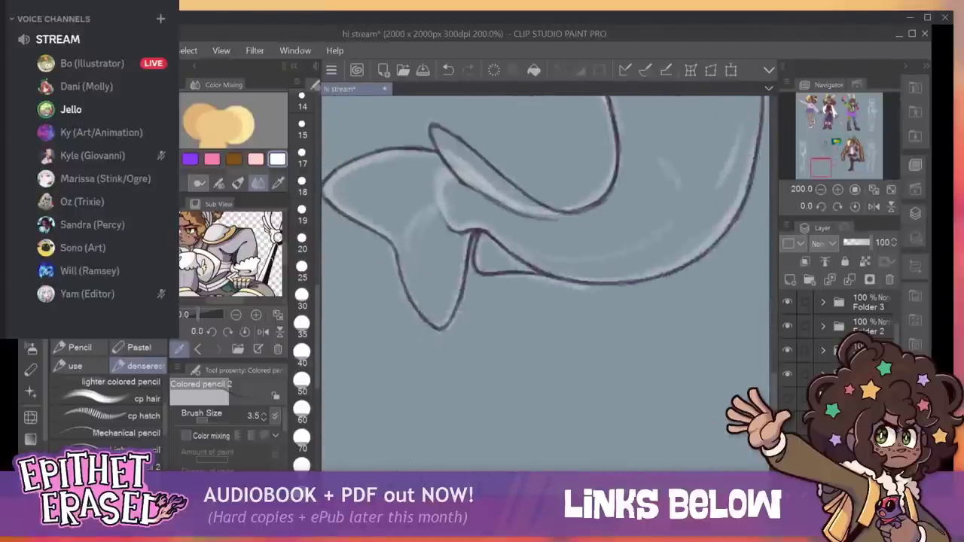
left_click_drag(165, 418, 165, 472)
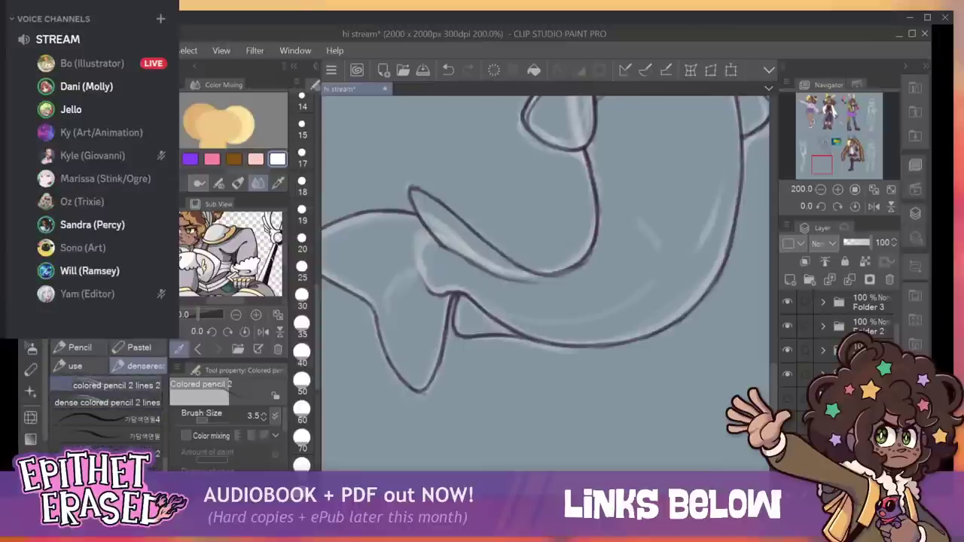
left_click(107, 402)
left_click_drag(360, 299, 400, 263)
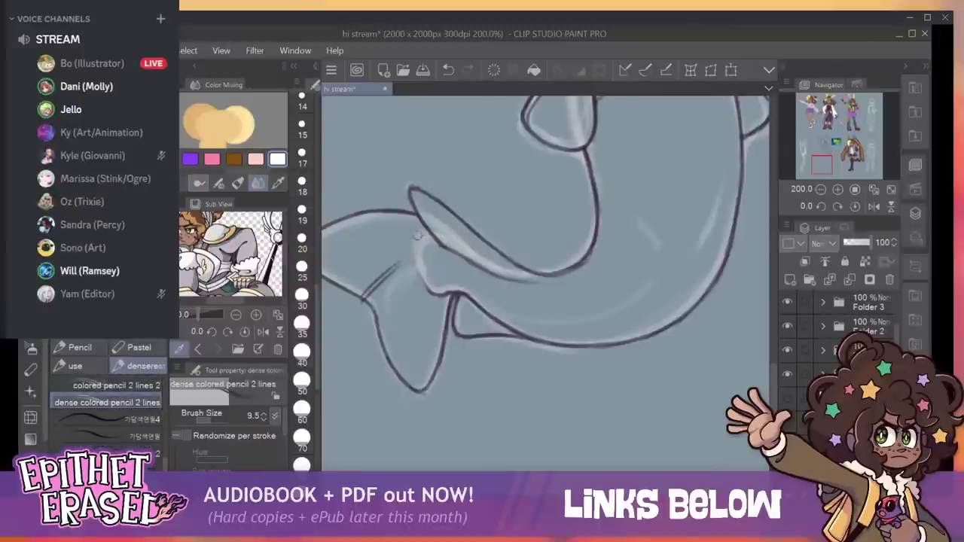
left_click(448, 70)
Hatch the tail fluke's downward-pointing lobe with the colored pencil 2 lines 2 brush at size 10, undoing the first hatching on the other lobe.
left_click(113, 386)
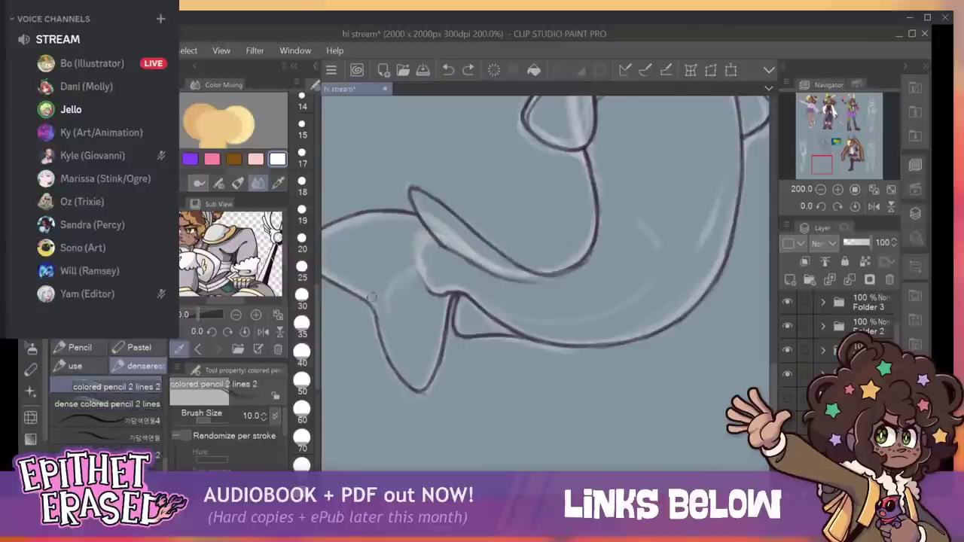
left_click_drag(363, 299, 411, 253)
mouse_move(353, 291)
left_mouse_down()
mouse_move(375, 265)
mouse_move(359, 262)
left_mouse_up()
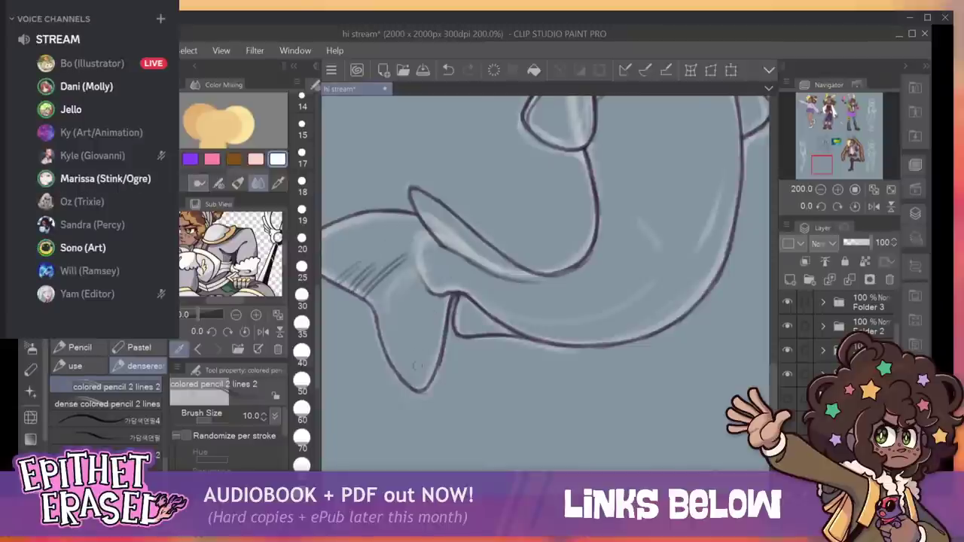
left_click(448, 69)
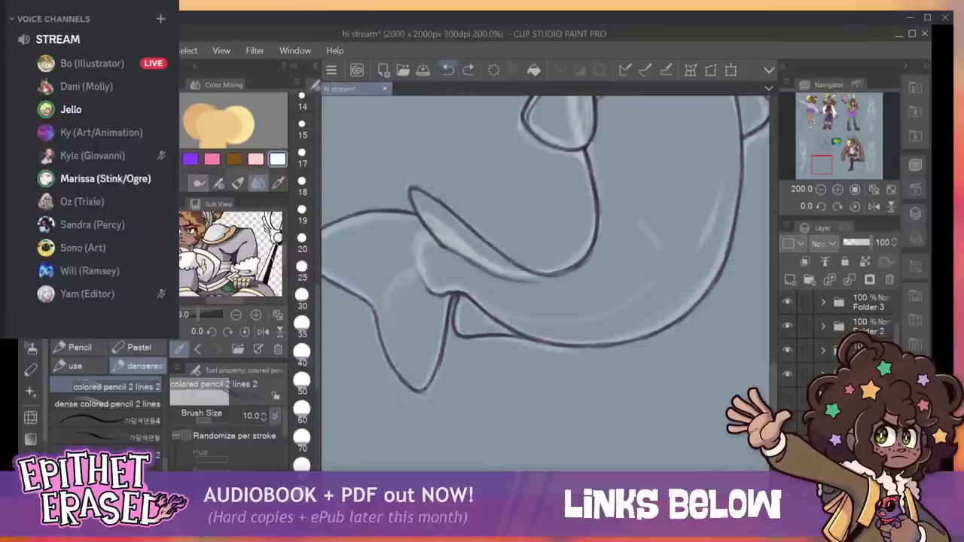
left_click_drag(427, 318, 413, 383)
left_click_drag(422, 322, 409, 380)
left_click_drag(413, 333, 402, 383)
left_click_drag(408, 338, 397, 379)
left_click(447, 70)
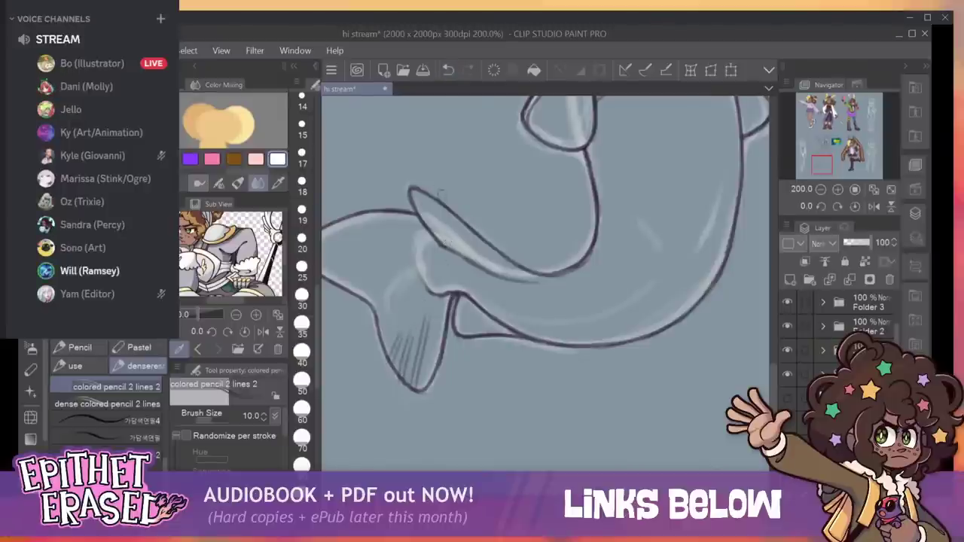
Hatch the long narrow fin above the tail and the small fin beneath it, redoing the first stroke.
left_click_drag(409, 195, 474, 235)
left_click(448, 69)
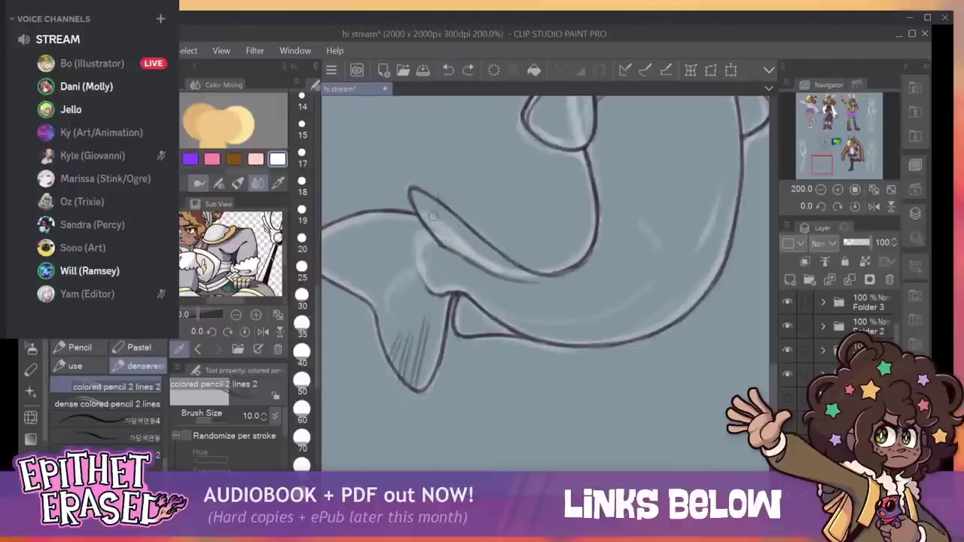
left_click_drag(416, 205, 480, 254)
left_click_drag(456, 311, 488, 330)
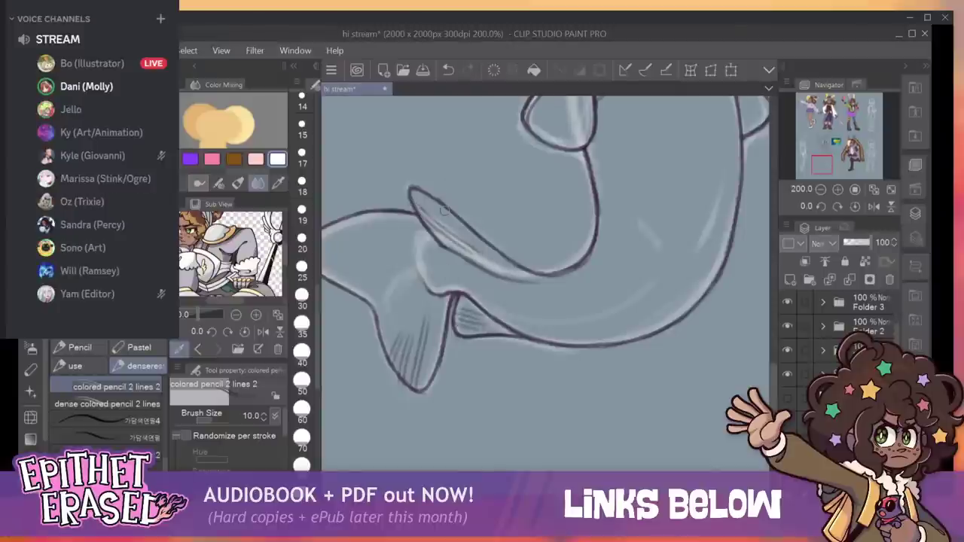
Hatch the tail fluke's sideways-pointing lobe with short double-line strokes running inward from its tip and lower edge.
left_click_drag(443, 210, 571, 211)
left_click_drag(444, 269, 507, 262)
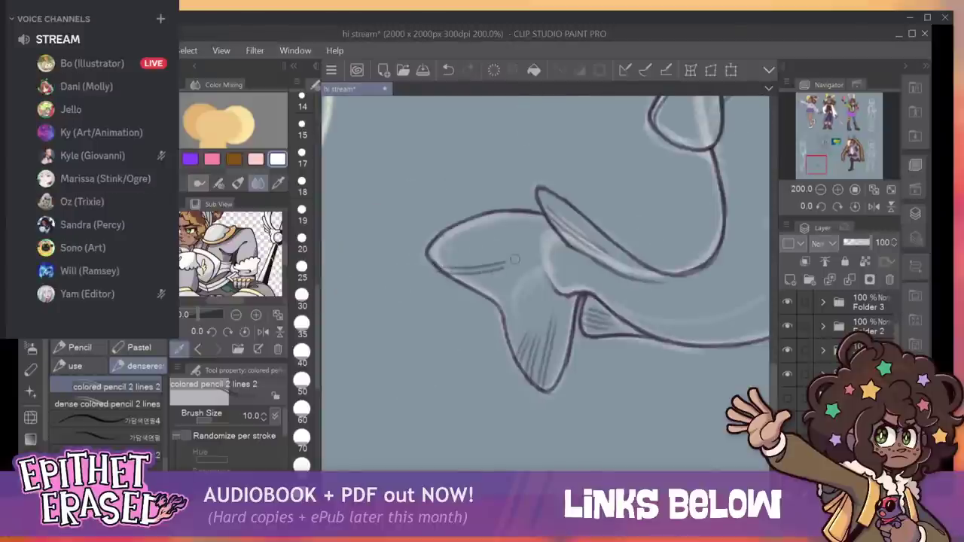
left_click_drag(463, 288, 518, 276)
left_click_drag(427, 261, 472, 244)
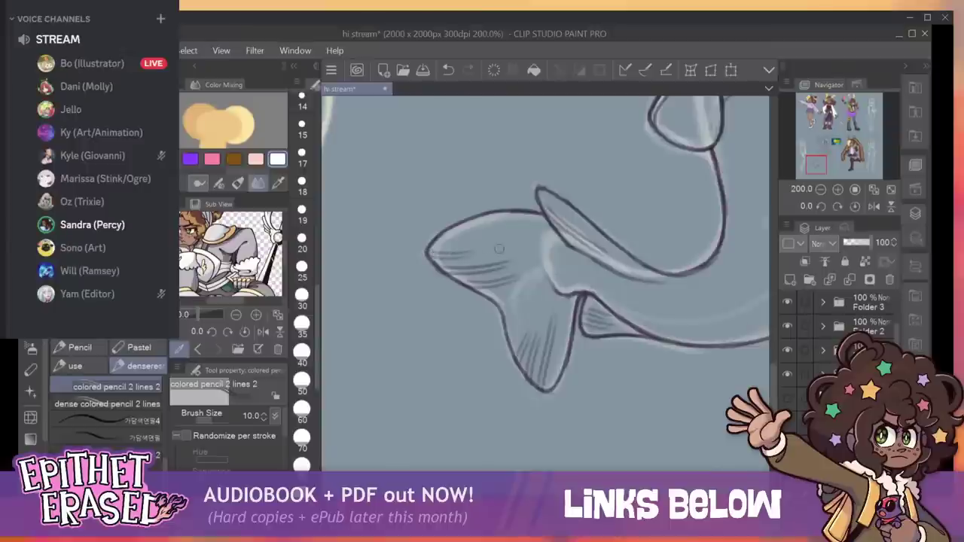
Hatch the flared ends of both hip fins with short strokes rising from their lower edges.
left_click_drag(594, 150, 448, 350)
left_click_drag(515, 336, 486, 402)
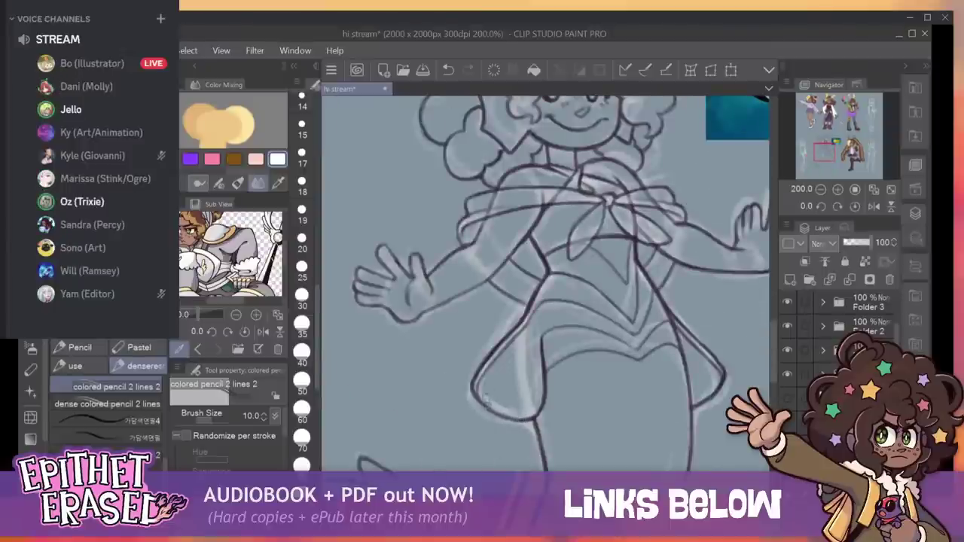
left_click_drag(492, 416, 505, 400)
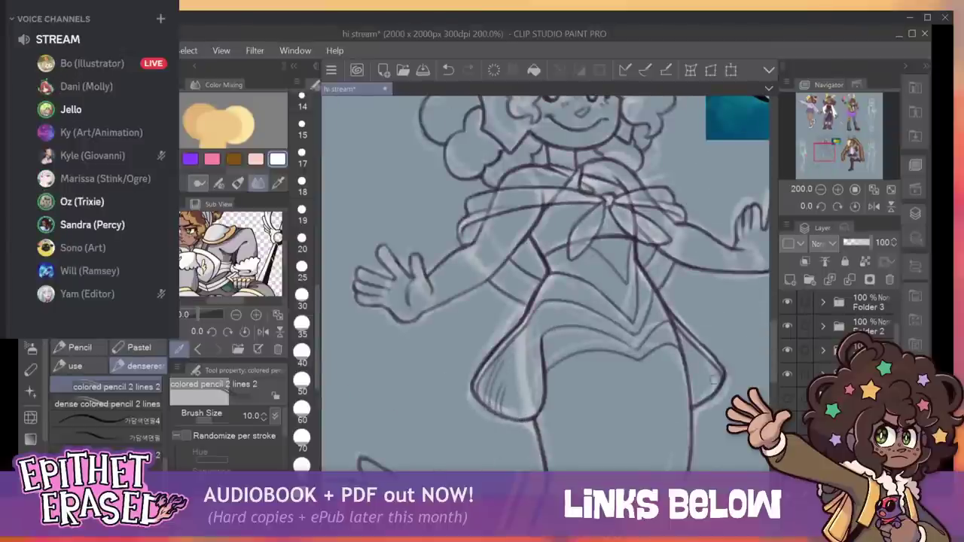
left_click_drag(715, 384, 702, 360)
left_click_drag(705, 401, 698, 374)
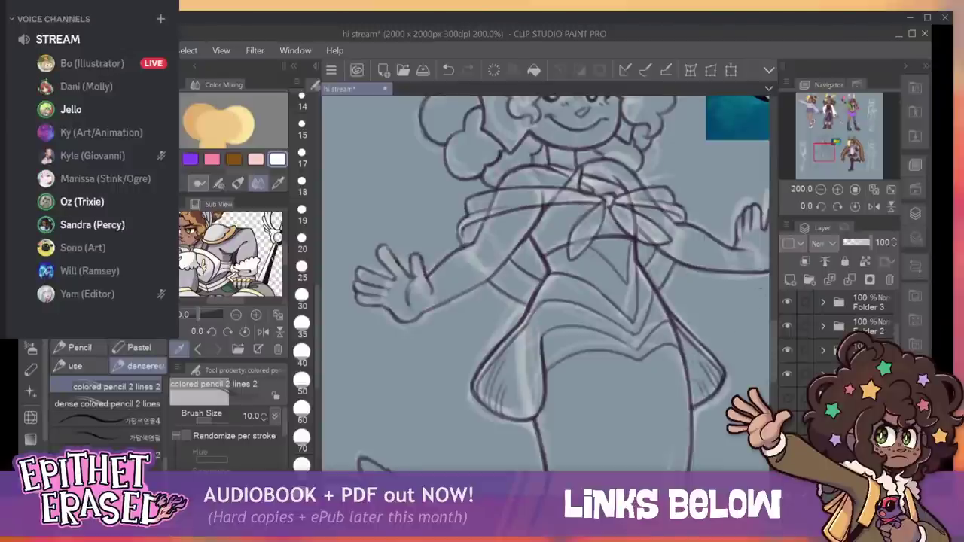
Add short hatching strokes on the tail just inside its inner bend, near the long narrow fin.
scroll(750, 322, "down", 5)
left_click_drag(530, 305, 574, 262)
left_click_drag(560, 281, 576, 267)
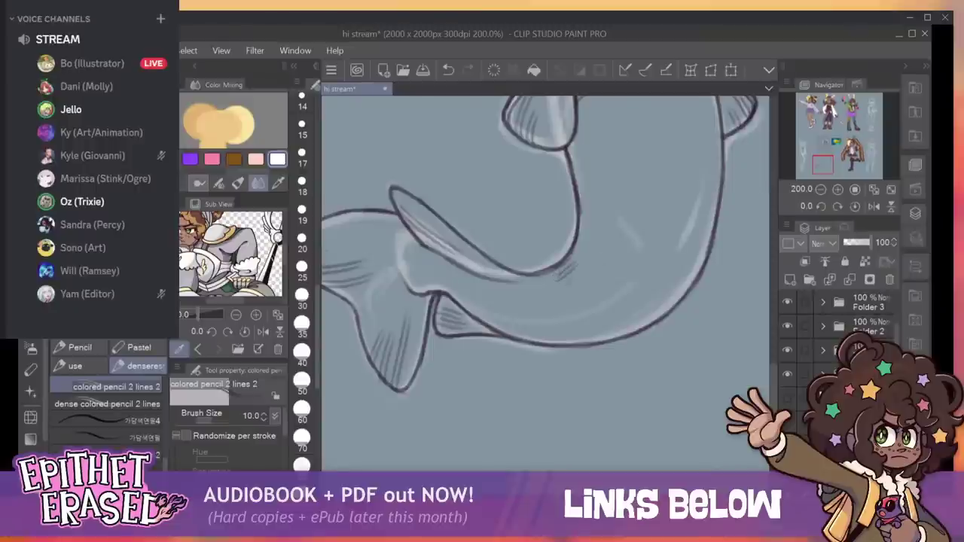
scroll(613, 255, "up", 5)
scroll(545, 285, "up", 5)
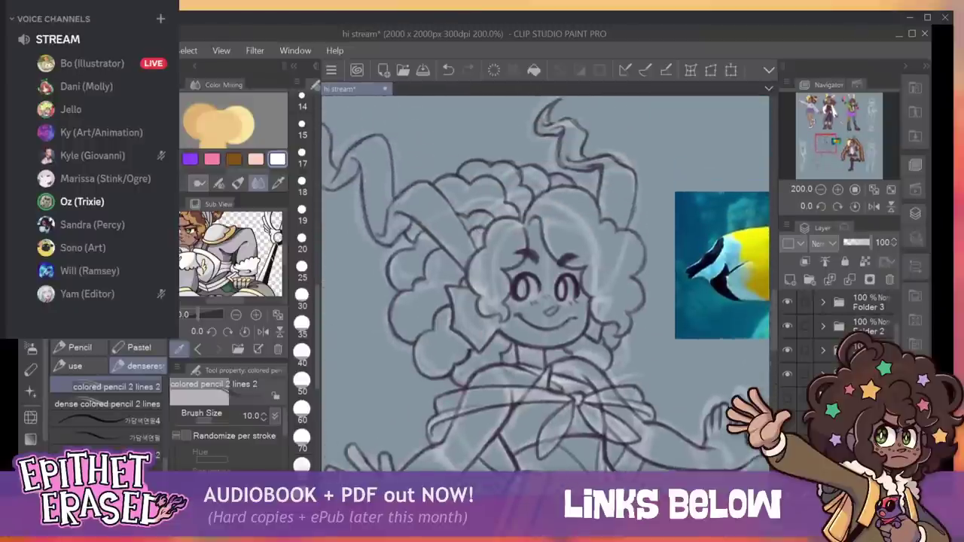
Reshape the tail fluke's downward-pointing lobe using Liquify at brush size 150.
left_click_drag(545, 317, 545, 244)
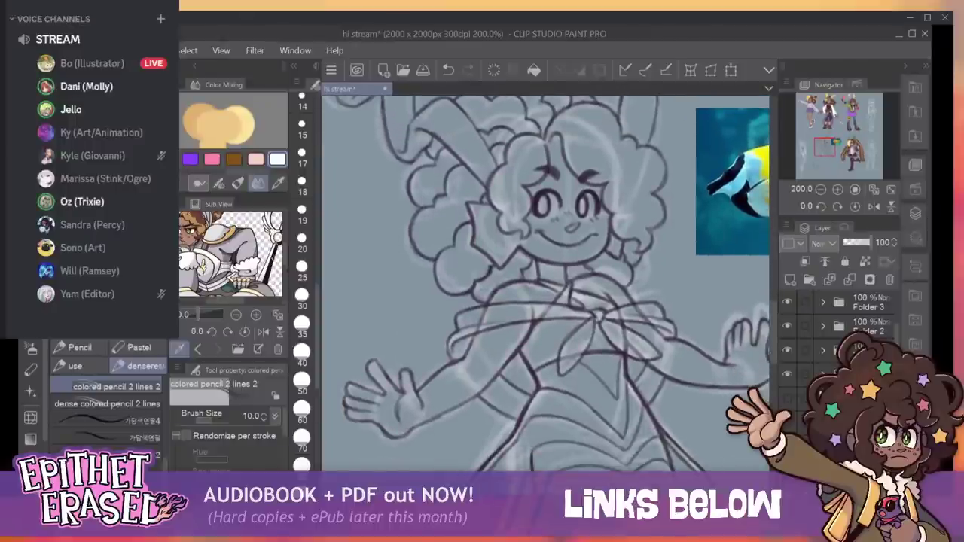
left_click(821, 190)
left_click(821, 190)
mouse_move(546, 316)
left_mouse_down()
mouse_move(539, 270)
mouse_move(561, 265)
left_mouse_up()
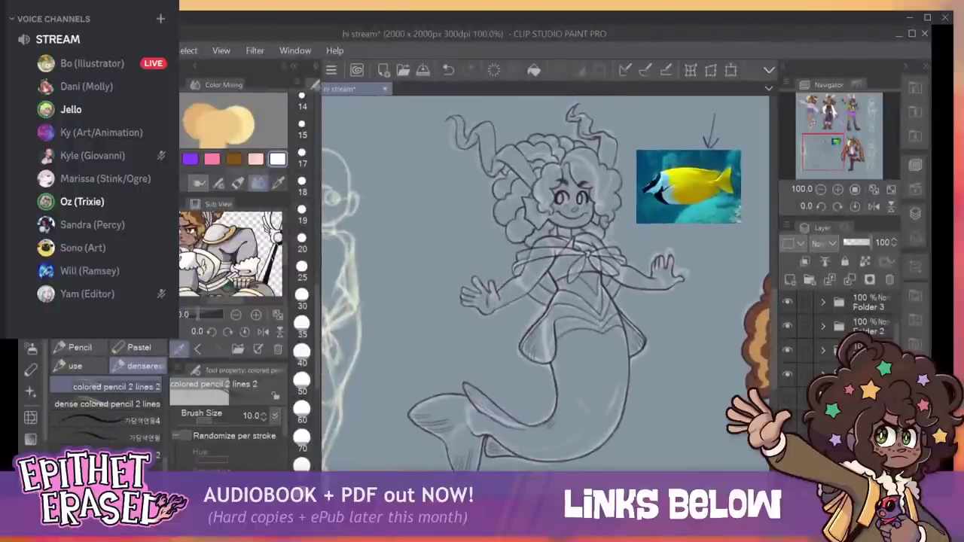
left_click(30, 417)
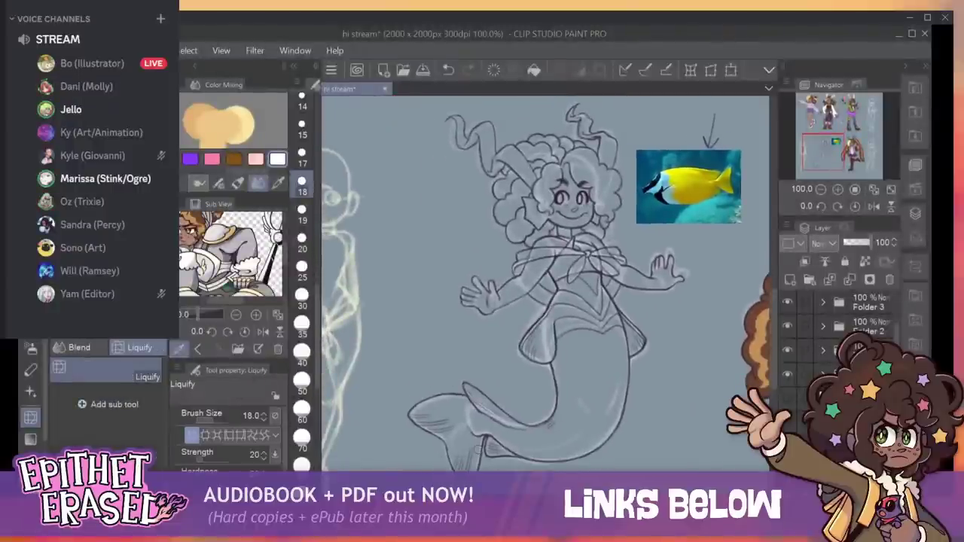
key("bracketright")
key("bracketright")
key("bracketright")
key("bracketright")
key("bracketright")
key("bracketright")
key("bracketright")
key("bracketright")
key("bracketright")
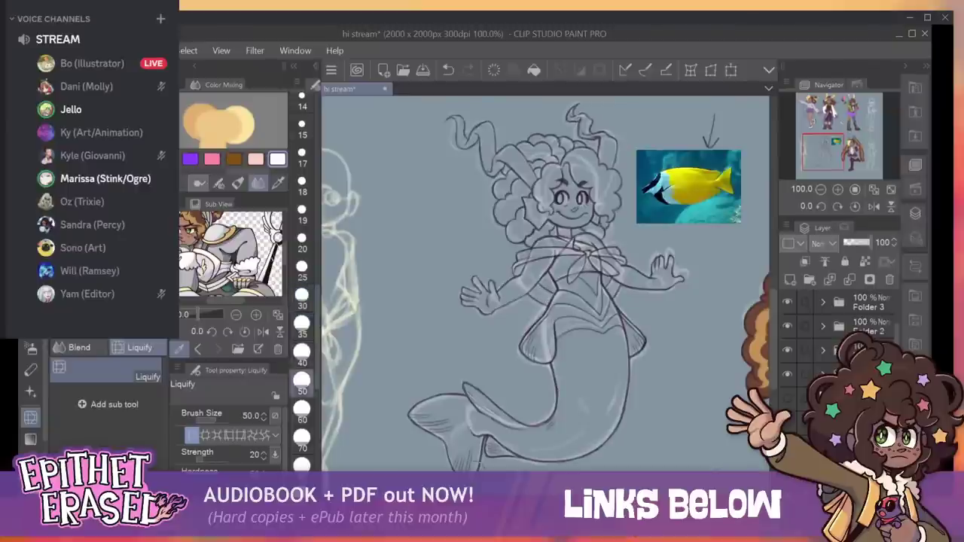
key("bracketright")
key("bracketright")
key("bracketright")
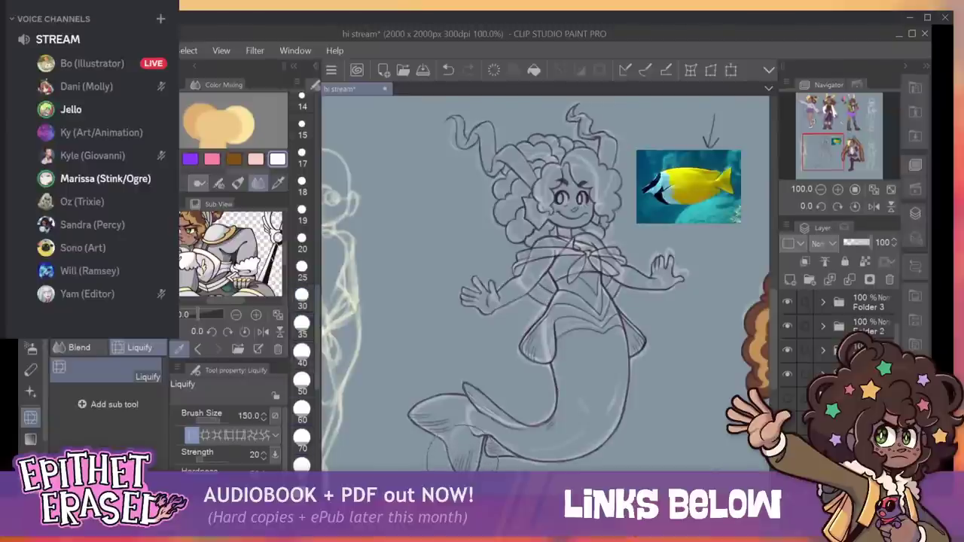
left_click_drag(461, 472, 468, 458)
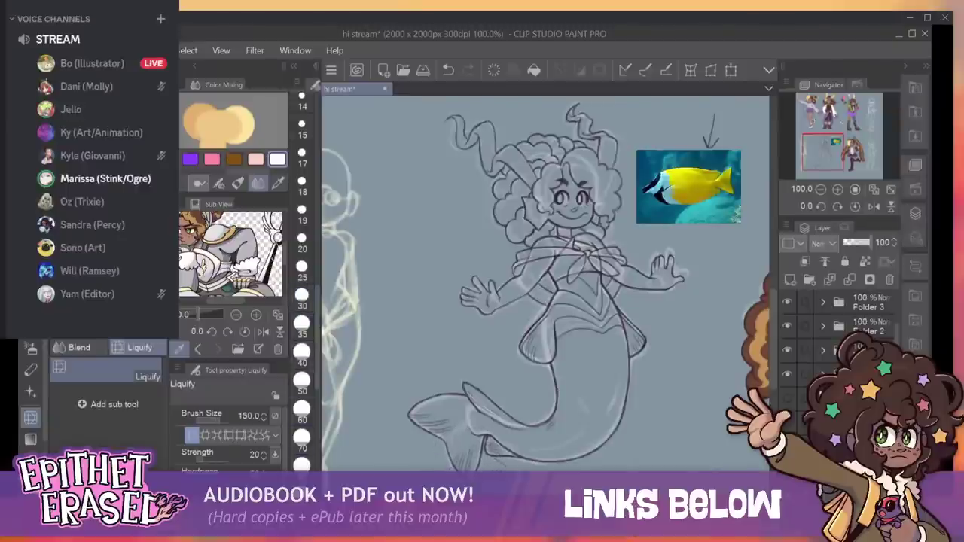
key("asciicircum")
key("minus")
key("asciicircum")
key("ctrl+at")
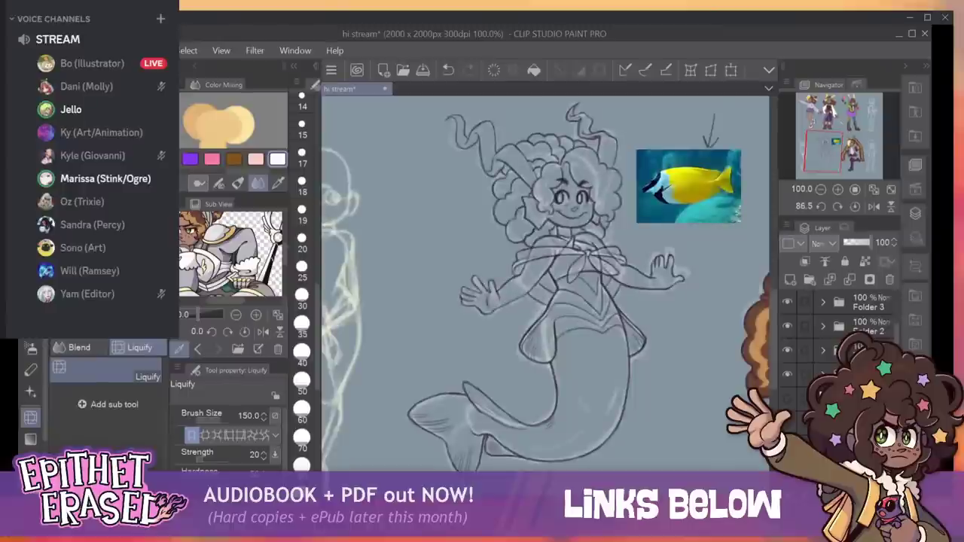
scroll(464, 440, "down", 2)
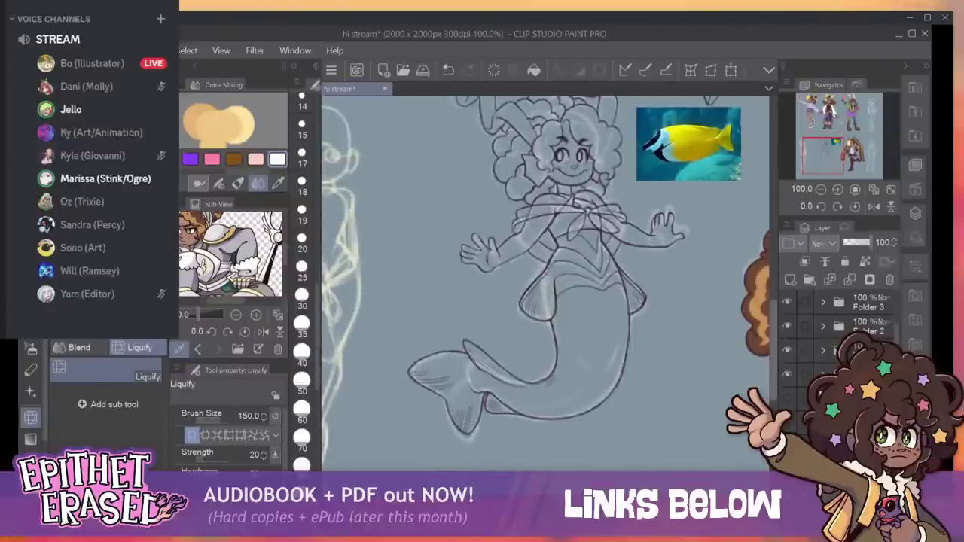
Reduce the Liquify brush size to 25 for the mermaid's head and torso.
scroll(546, 283, "up", 4)
scroll(546, 283, "up", 1)
key("bracketleft")
key("bracketleft")
key("bracketleft")
key("bracketleft")
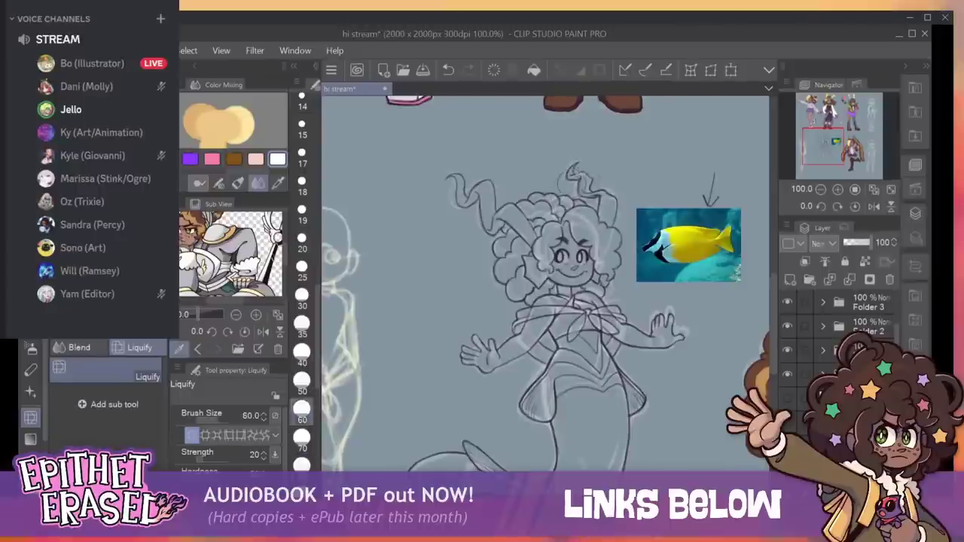
left_click(302, 268)
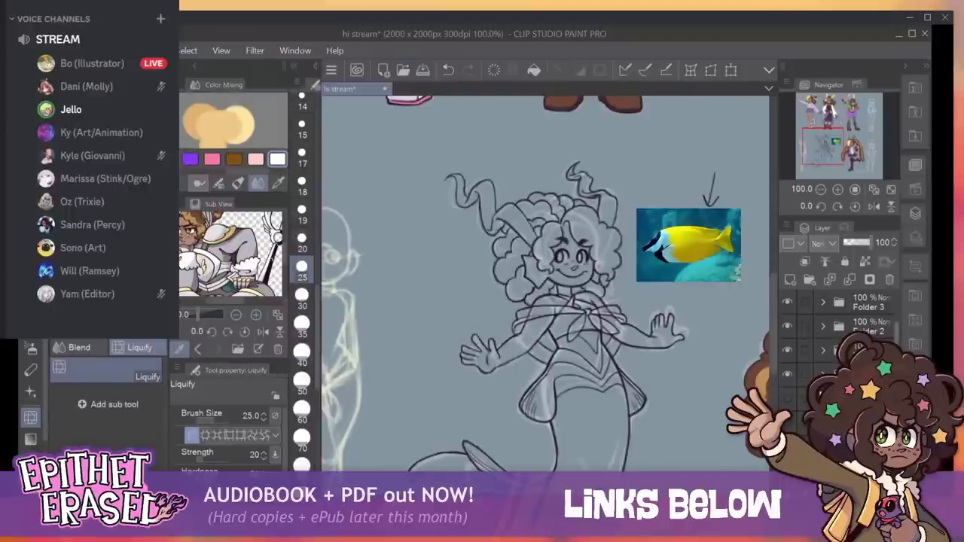
Loop around the whole mermaid with the enclose-and-fill tool to fill her silhouette with a flat tan base colour.
scroll(843, 339, "down", 5)
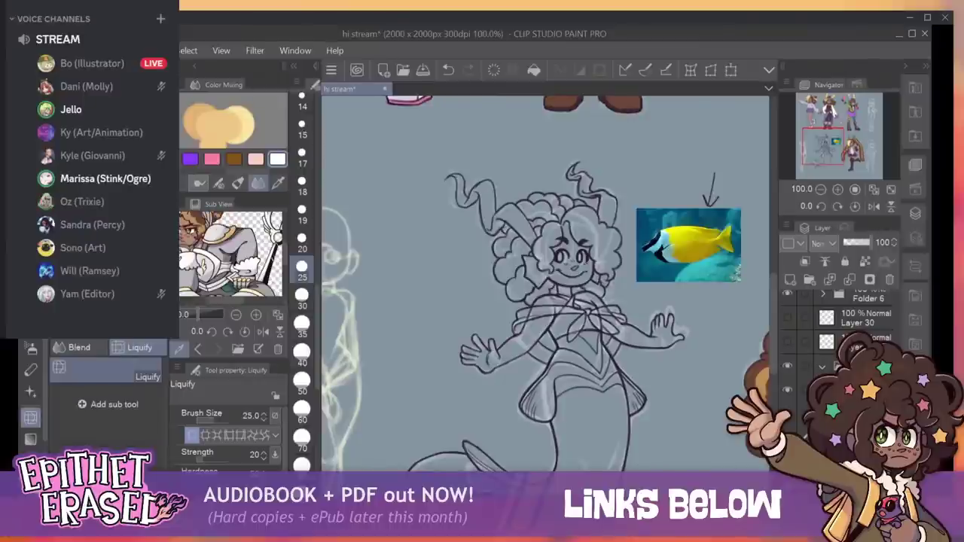
left_click(30, 461)
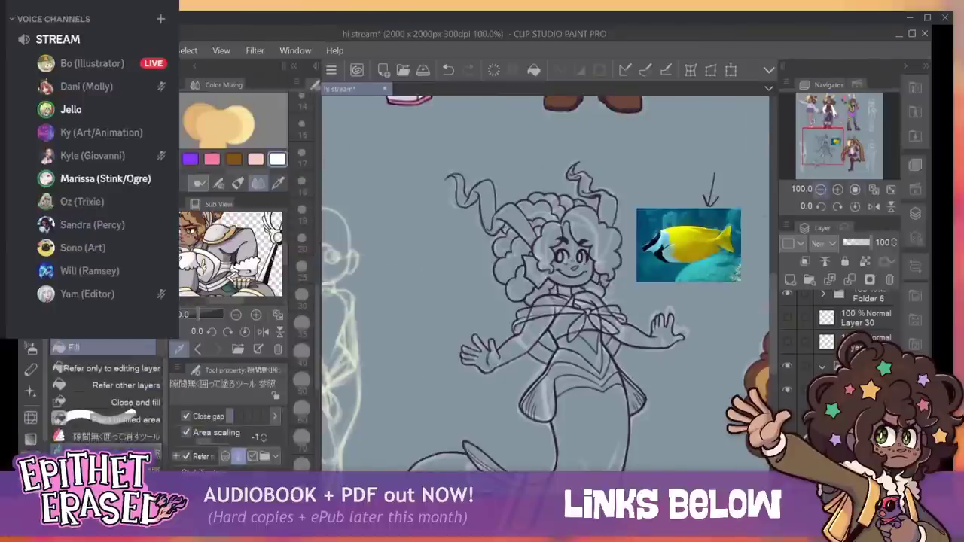
left_click(821, 190)
left_click_drag(574, 194, 452, 234)
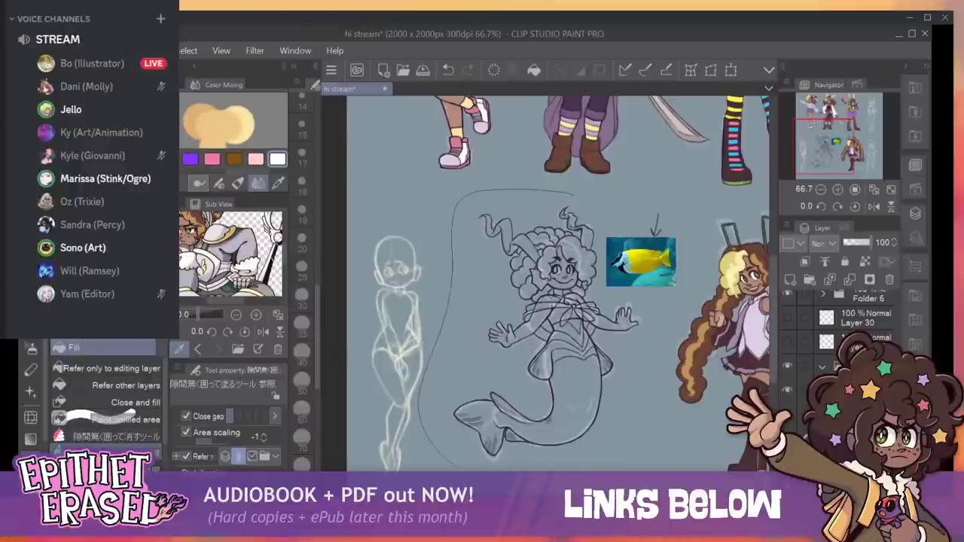
mouse_move(426, 451)
left_mouse_down()
mouse_move(621, 387)
mouse_move(652, 399)
left_mouse_up()
left_click_drag(603, 198, 579, 195)
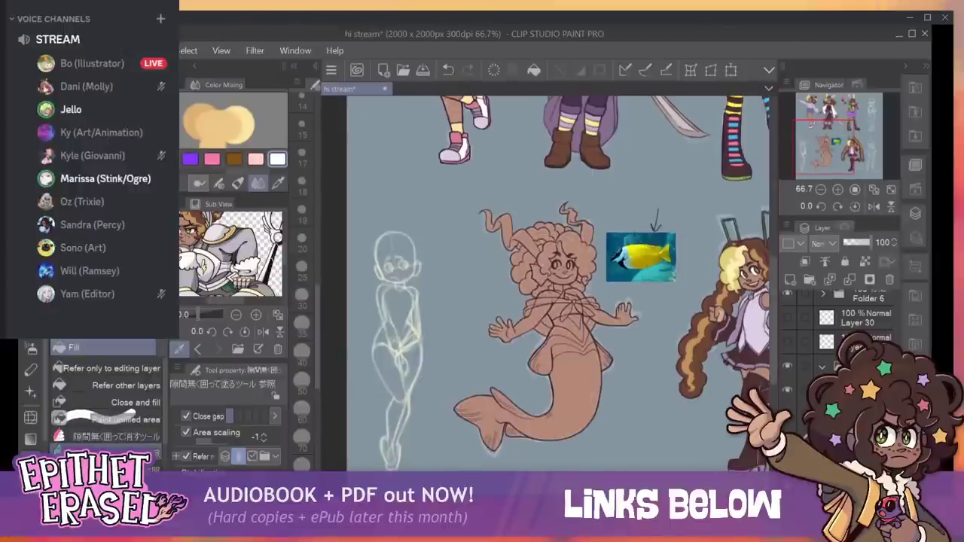
Erase the base fill inside the ribbon loops beside the mermaid's shoulders, checking the silhouette with the line art hidden.
left_click(837, 190)
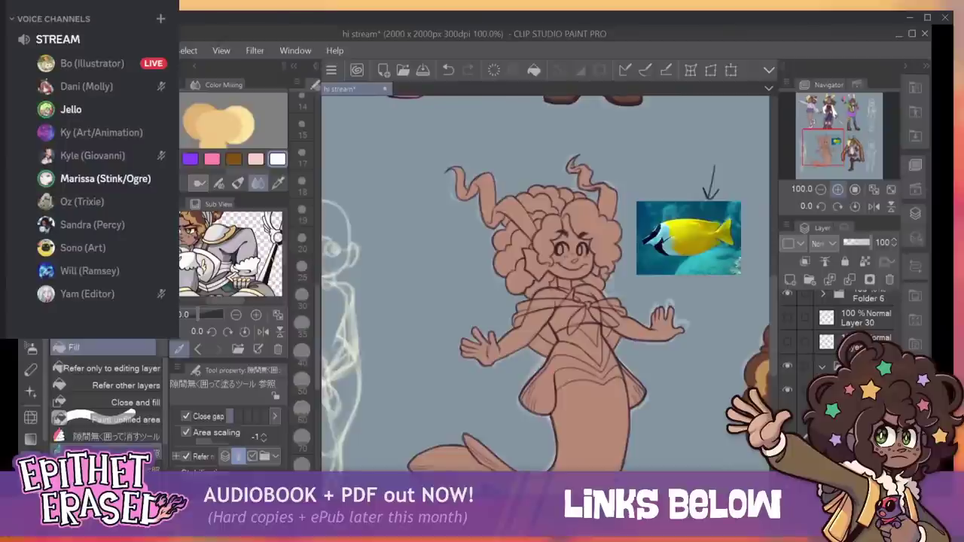
key("e")
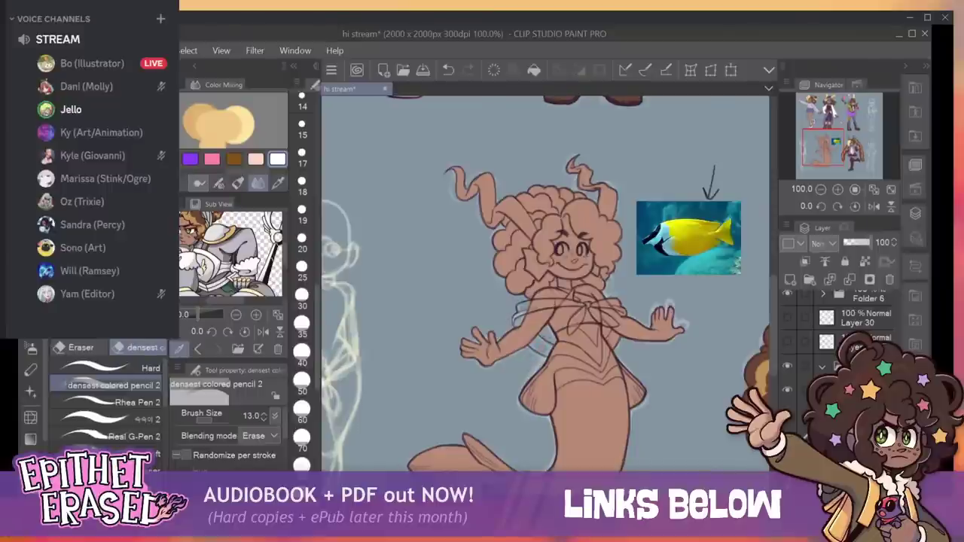
left_click(787, 414)
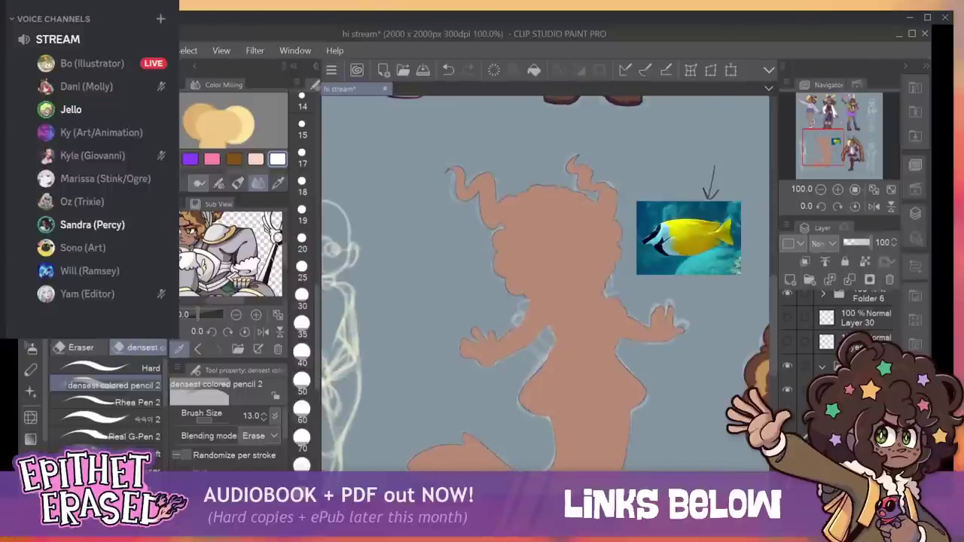
key("ctrl+h")
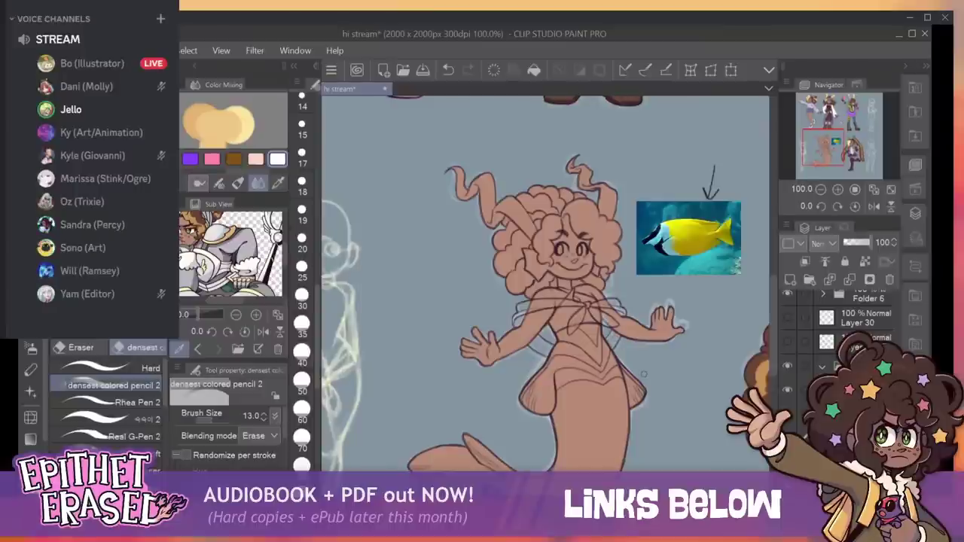
key("p")
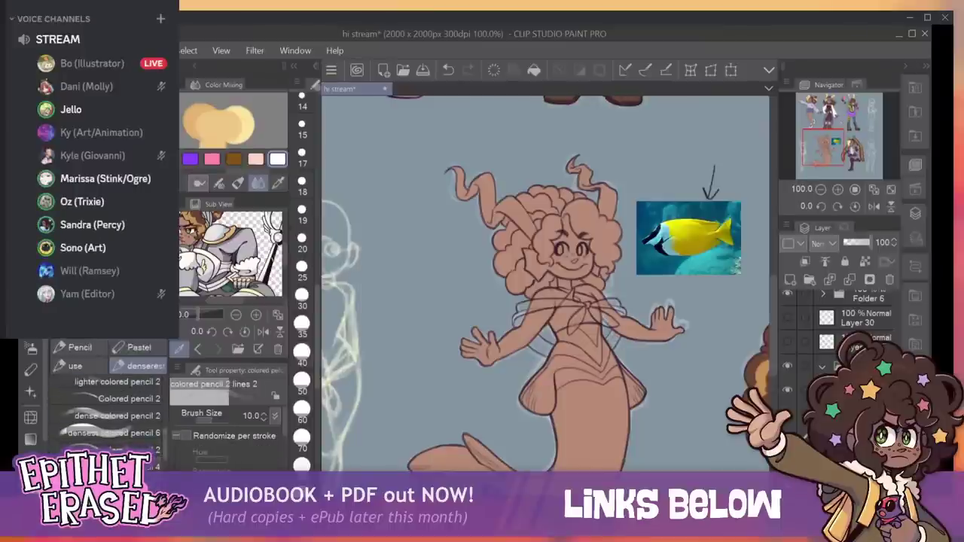
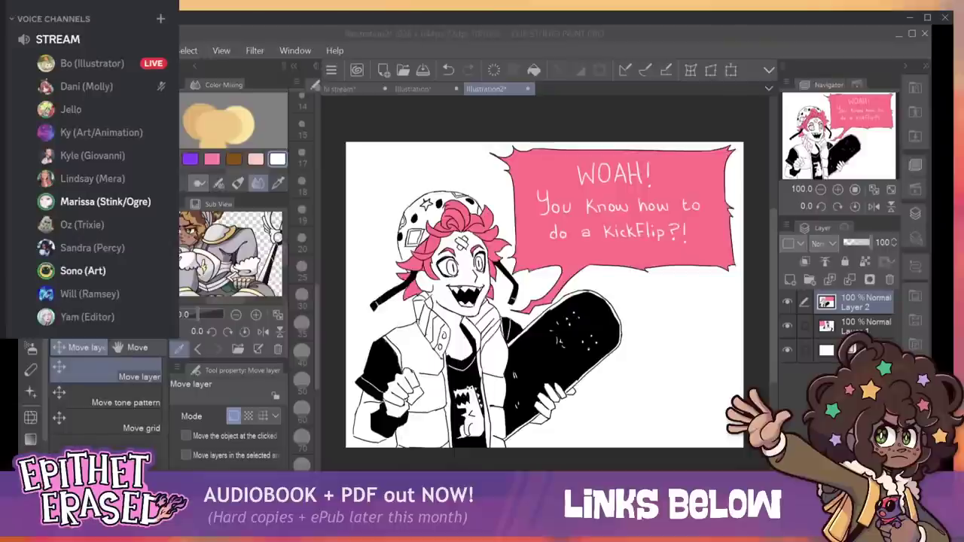
Reorder the comic's panel layers in Illustration2 so that Layer 2 sits beneath Layer 1.
left_click_drag(852, 298, 853, 327)
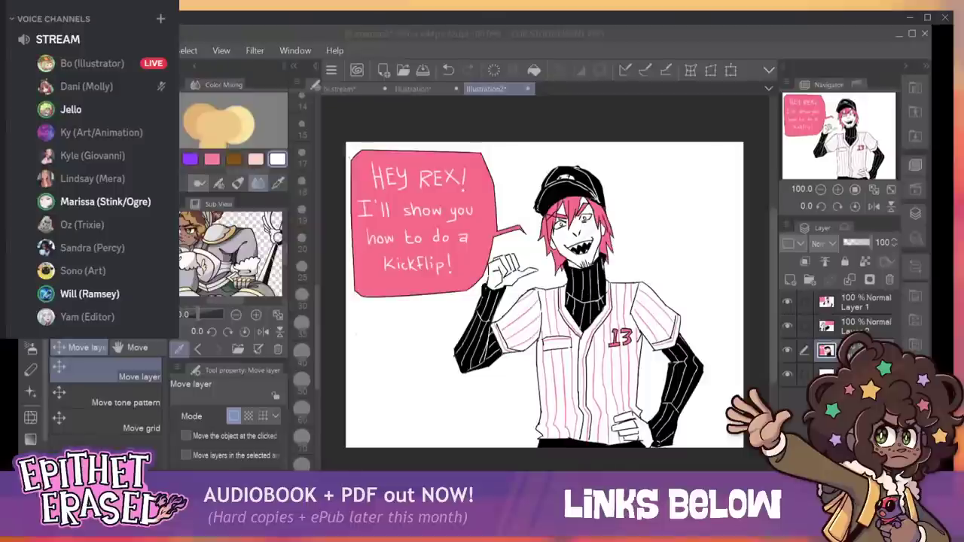
left_click(827, 374)
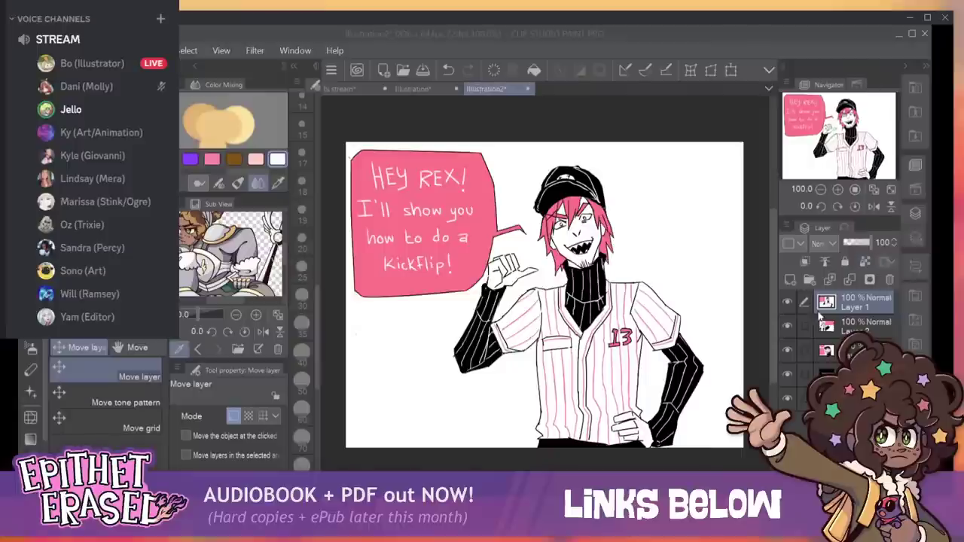
Hide the three comic panel layers in reading order and shift the black title card until its whole title fits the canvas.
left_click(787, 301)
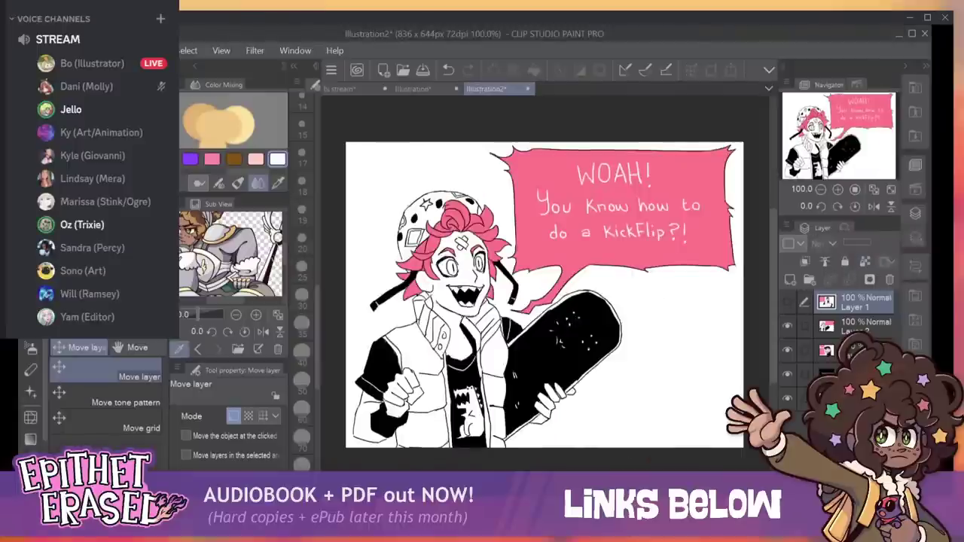
left_click(787, 325)
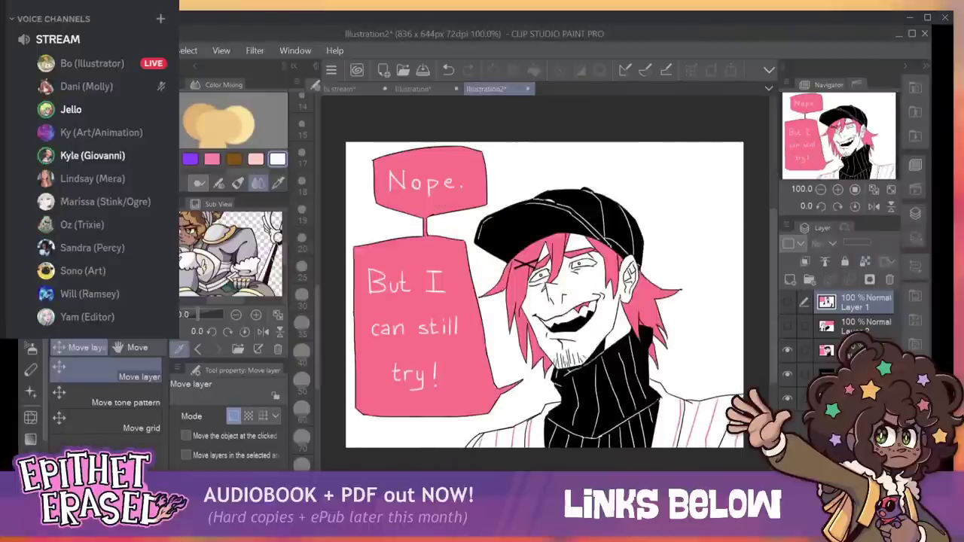
left_click(787, 351)
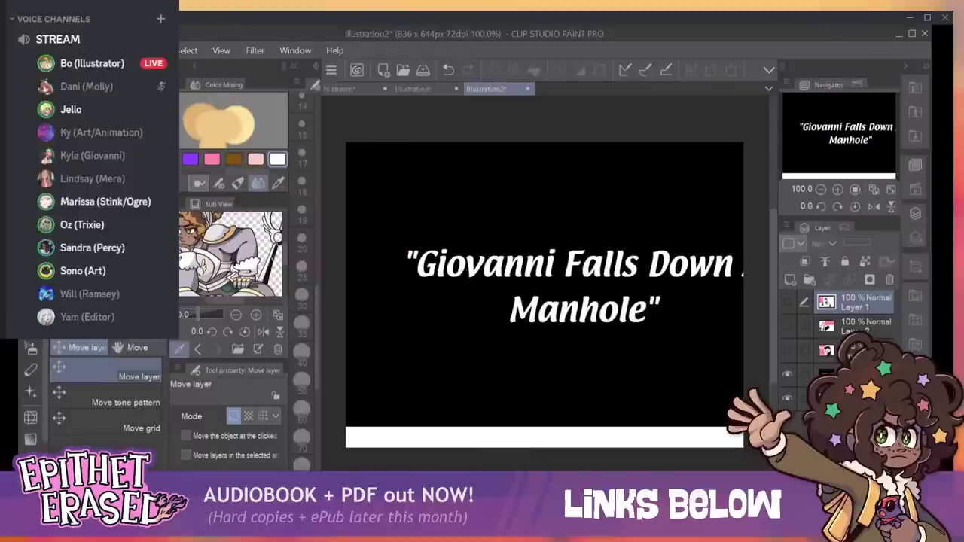
left_click(851, 374)
left_click_drag(550, 293, 505, 316)
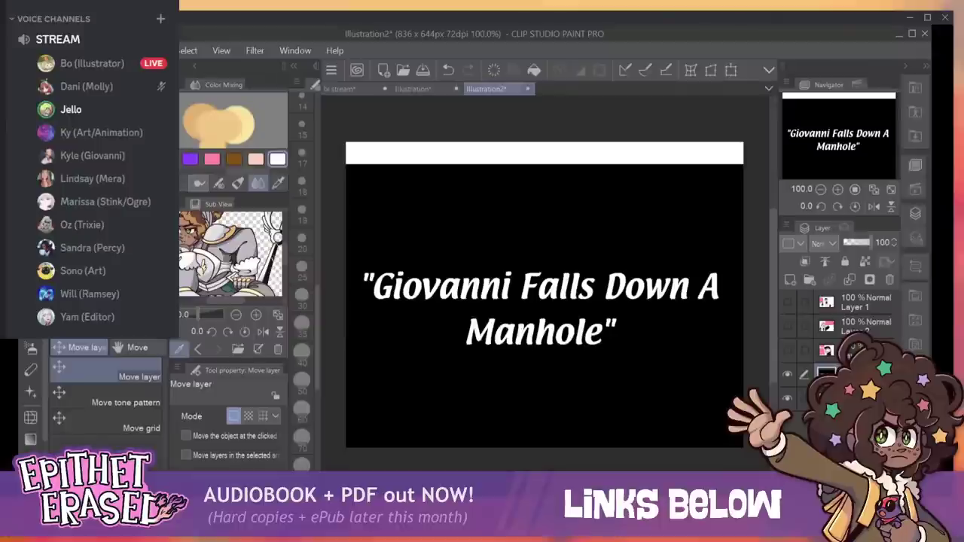
Close the two side illustrations, Illustration2 and Illustration, to return to the hi stream canvas.
left_click(530, 88)
left_click(501, 220)
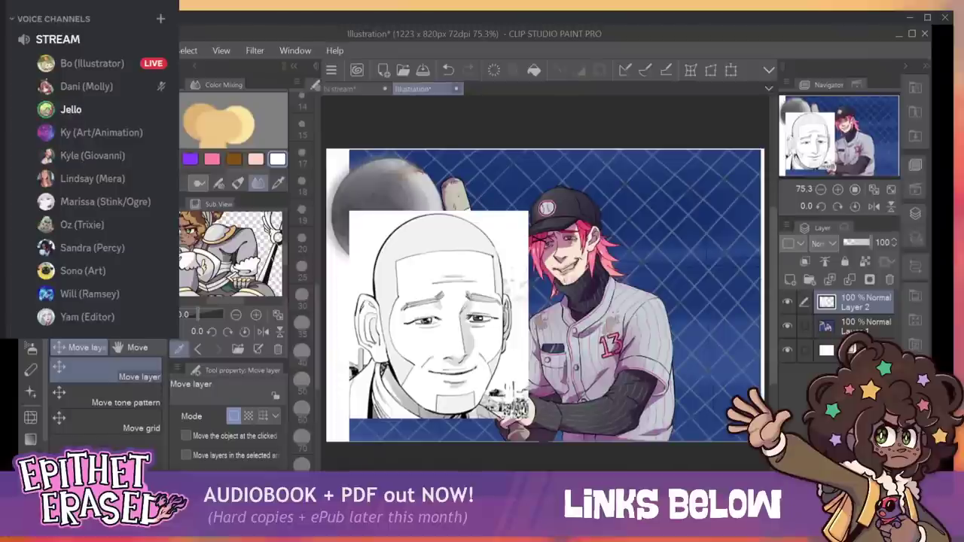
left_click(489, 227)
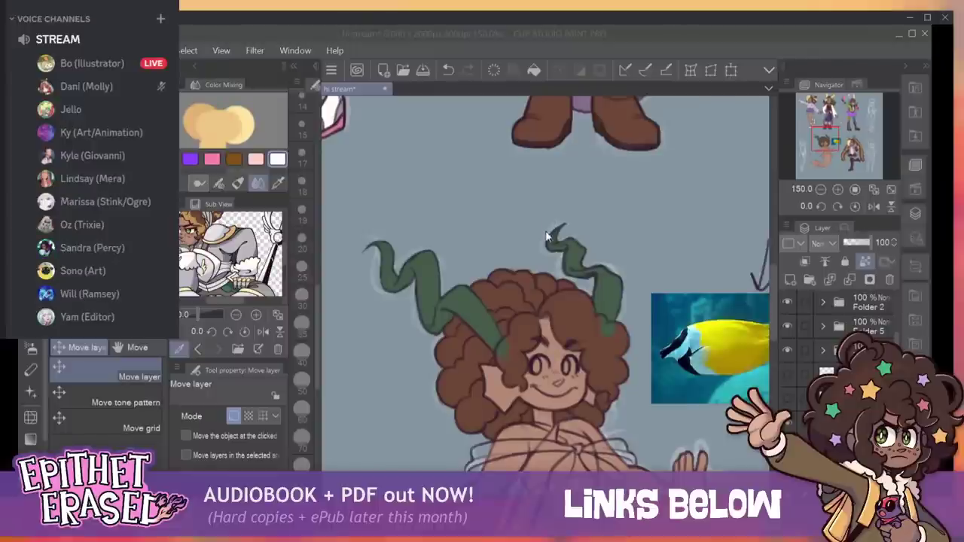
Open the giobanni.png picture to view it, followed by the moxie sketch file from the art folder.
double_click(355, 179)
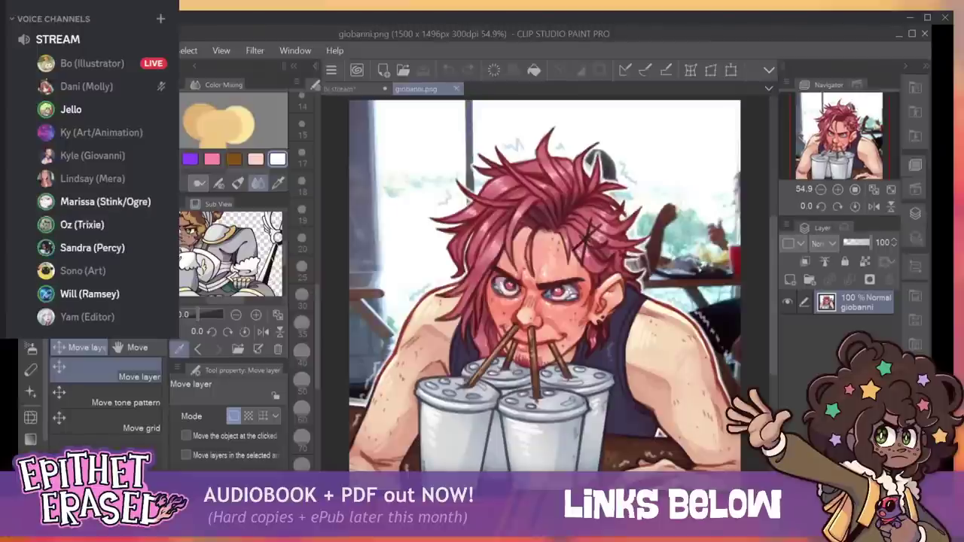
mouse_move(543, 301)
left_mouse_down()
mouse_move(537, 274)
mouse_move(540, 285)
left_mouse_up()
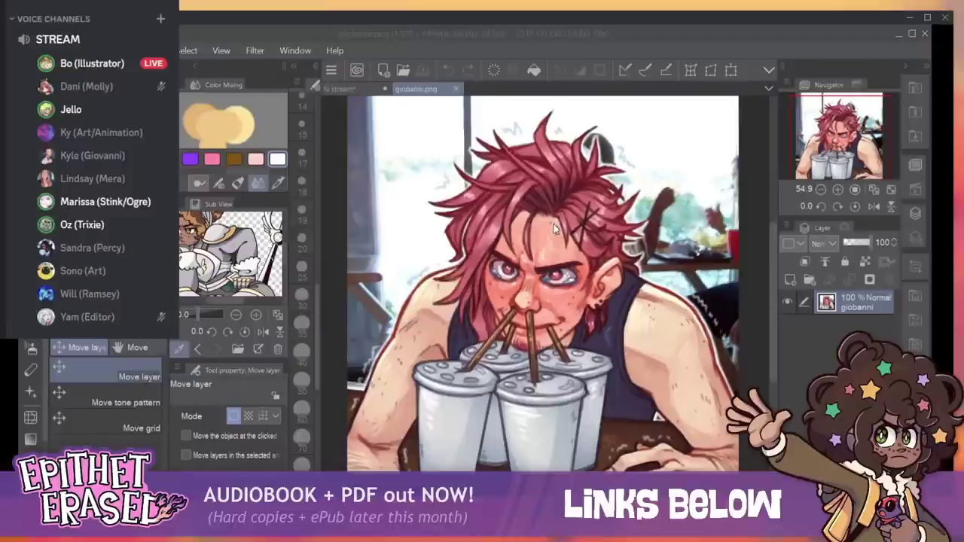
double_click(272, 141)
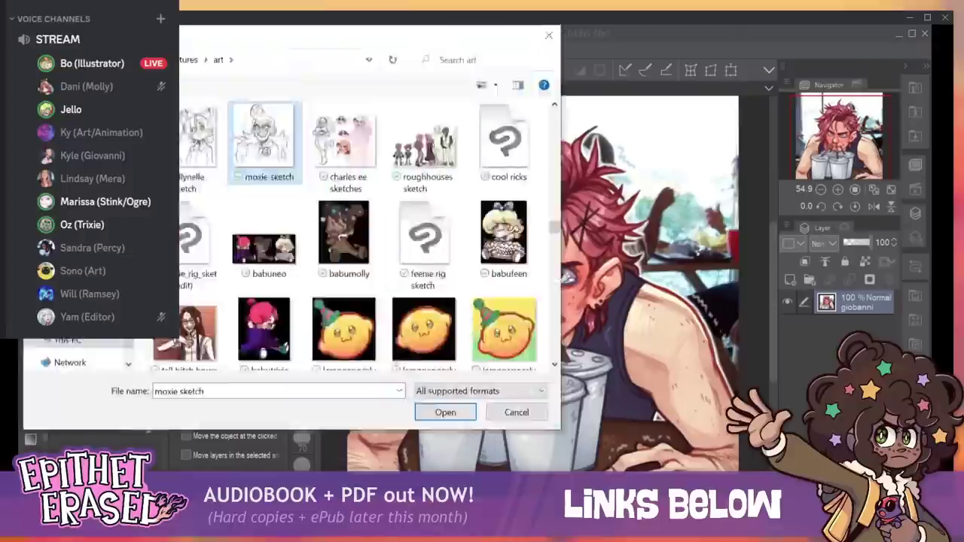